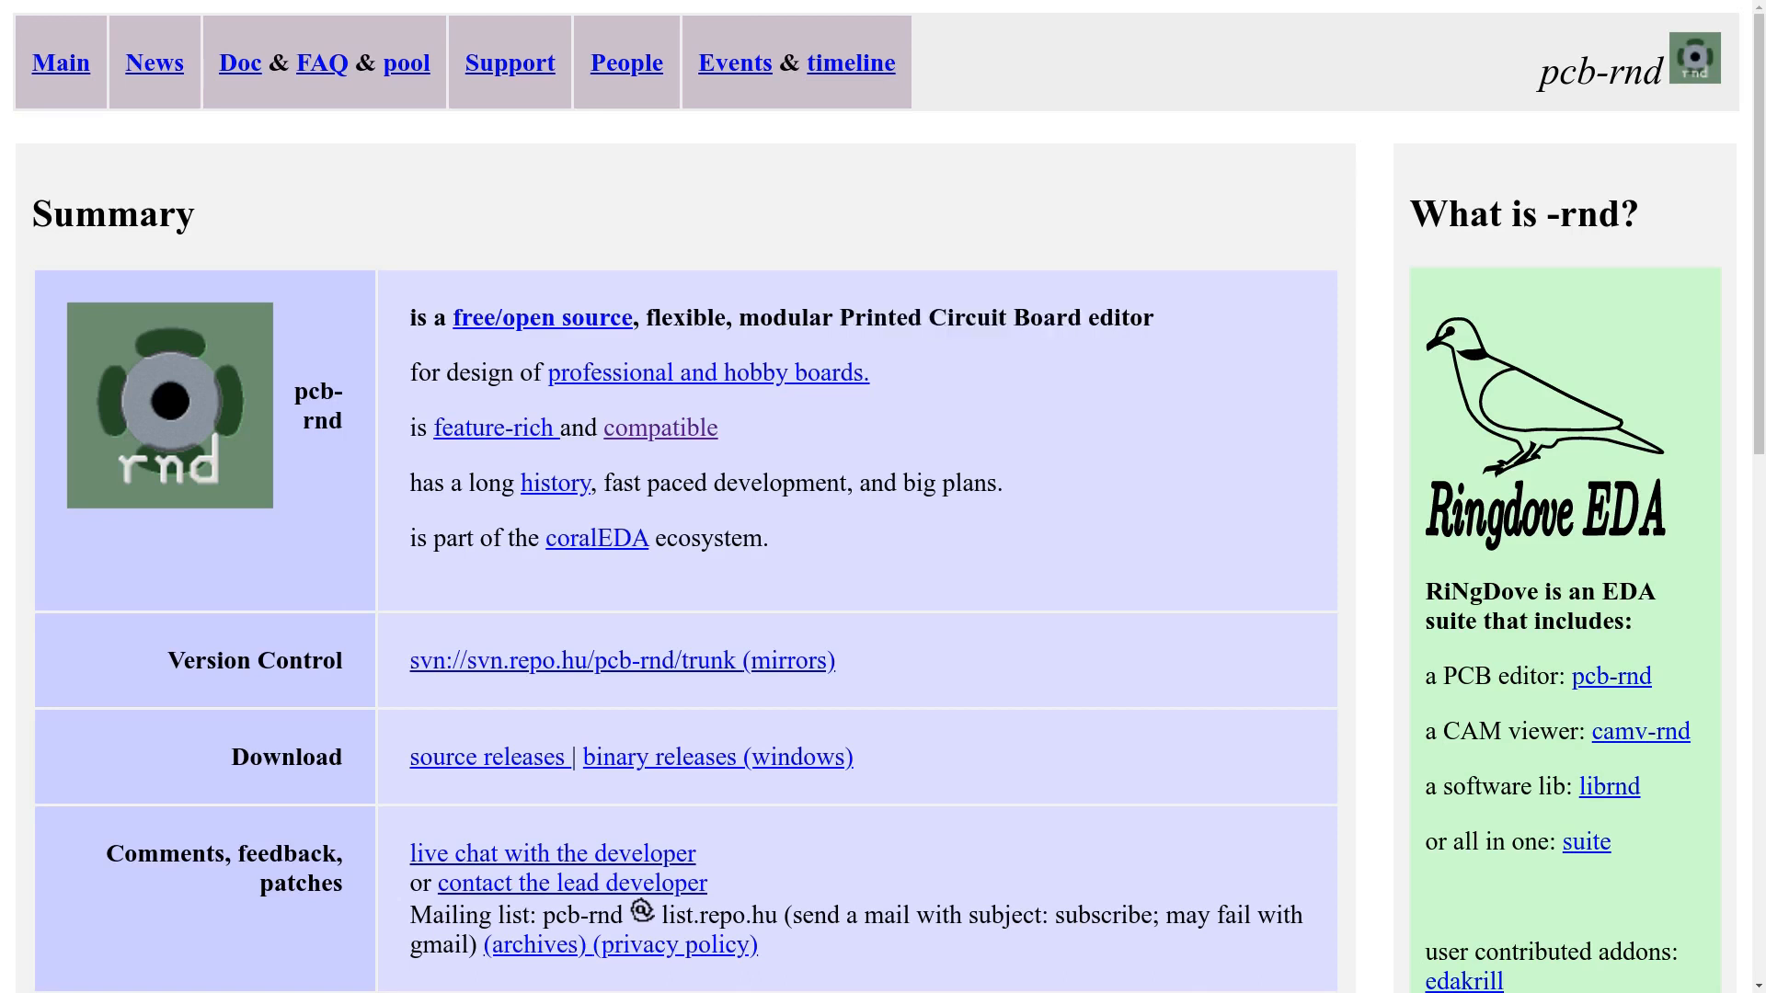
# Look through the pcb-rnd project web page, and open the About information in the pcb-rnd editor
pyautogui.scroll(-11, 883, 497)
pyautogui.moveTo(414, 466); pyautogui.dragTo(475, 908)
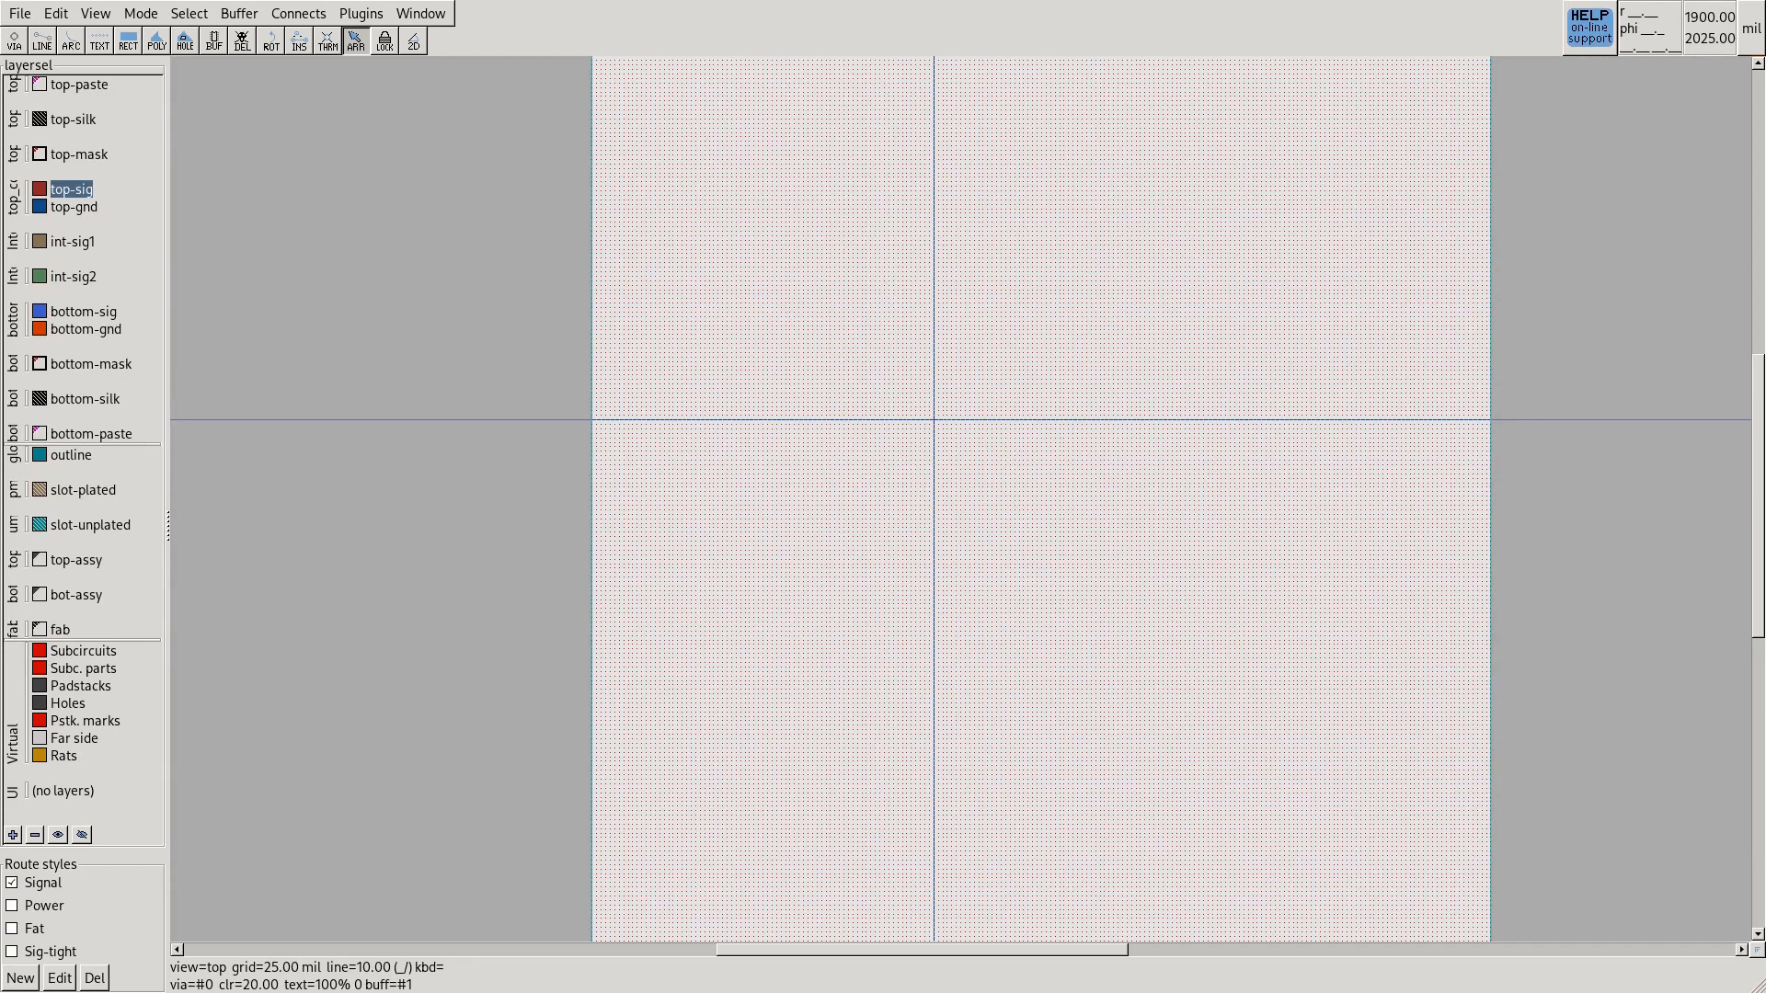
pyautogui.click(421, 13)
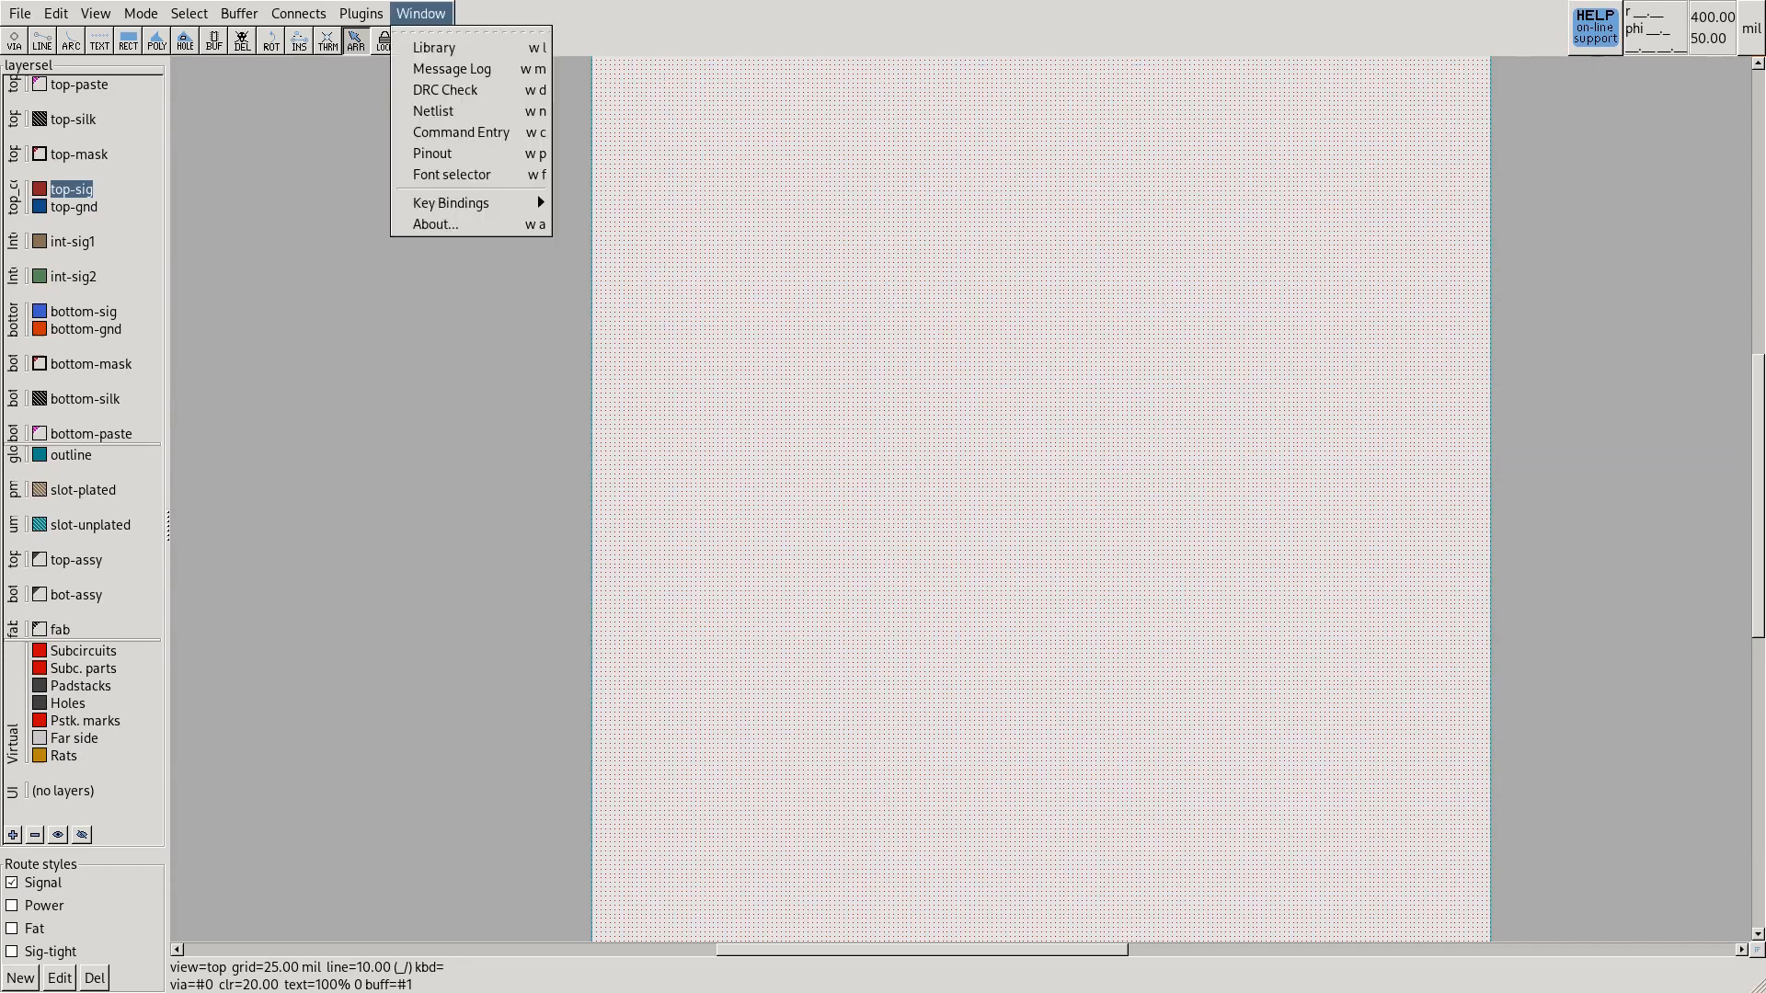
pyautogui.click(441, 224)
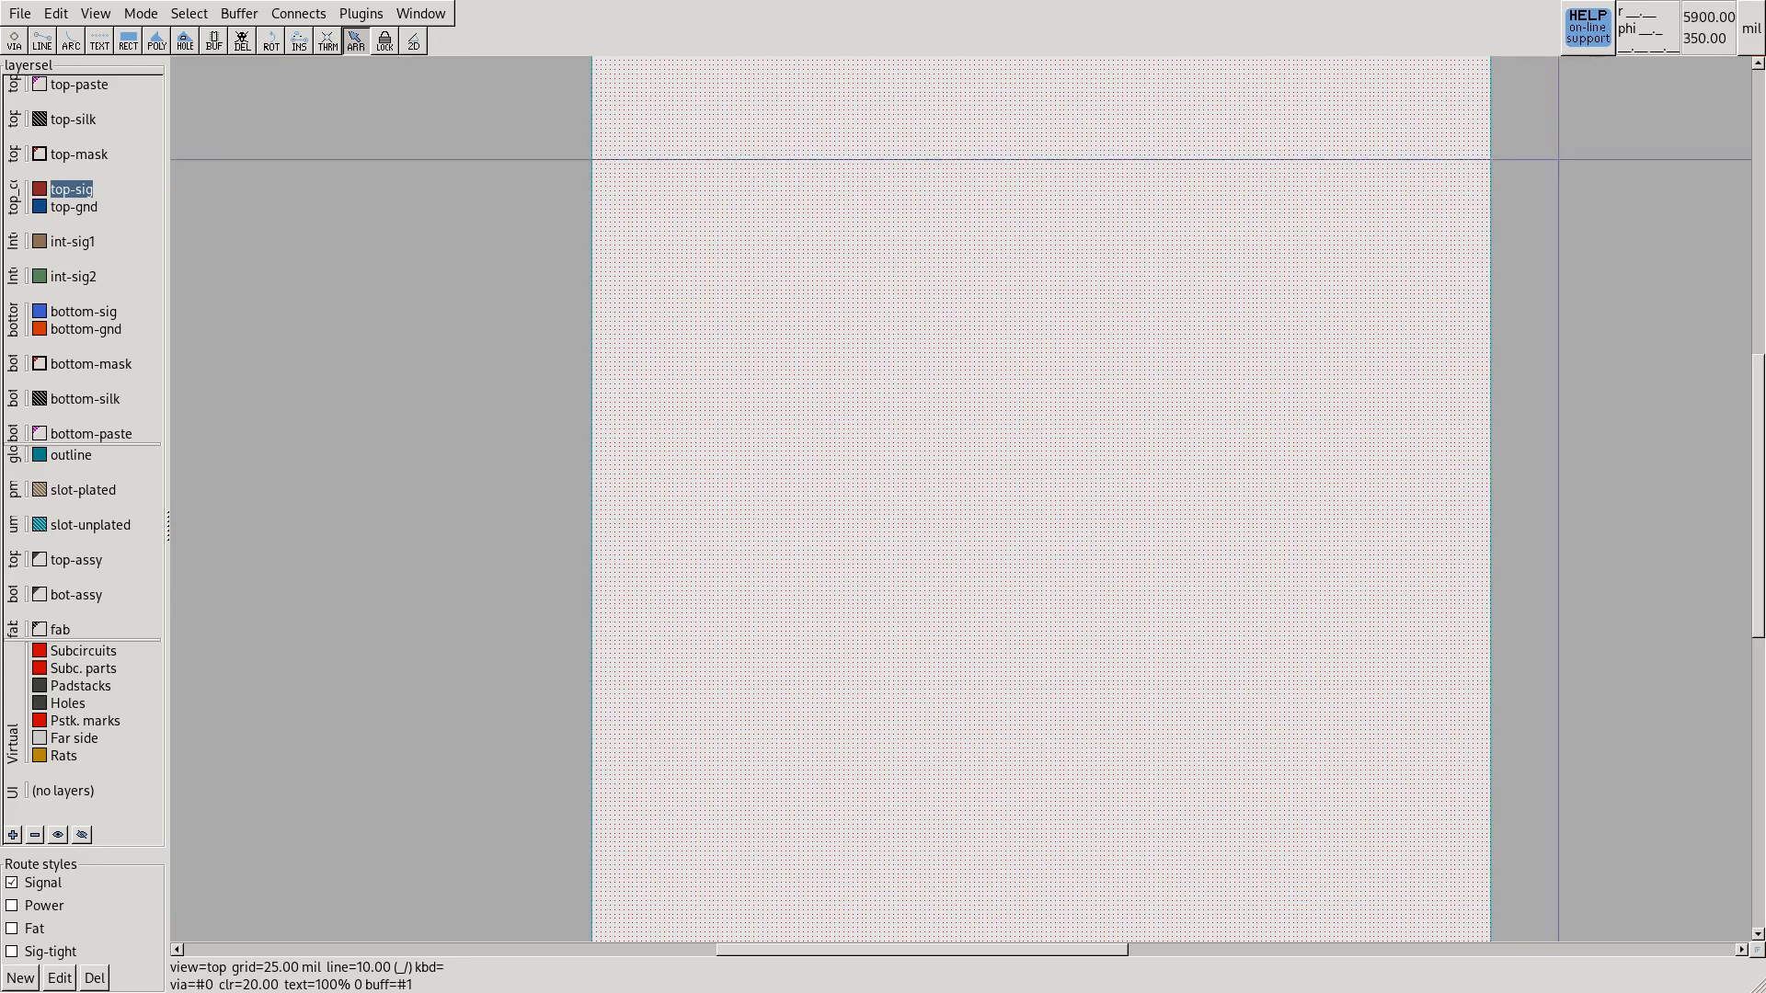
# Switch the display units to mm and view the available grid unit options
pyautogui.click(1750, 29)
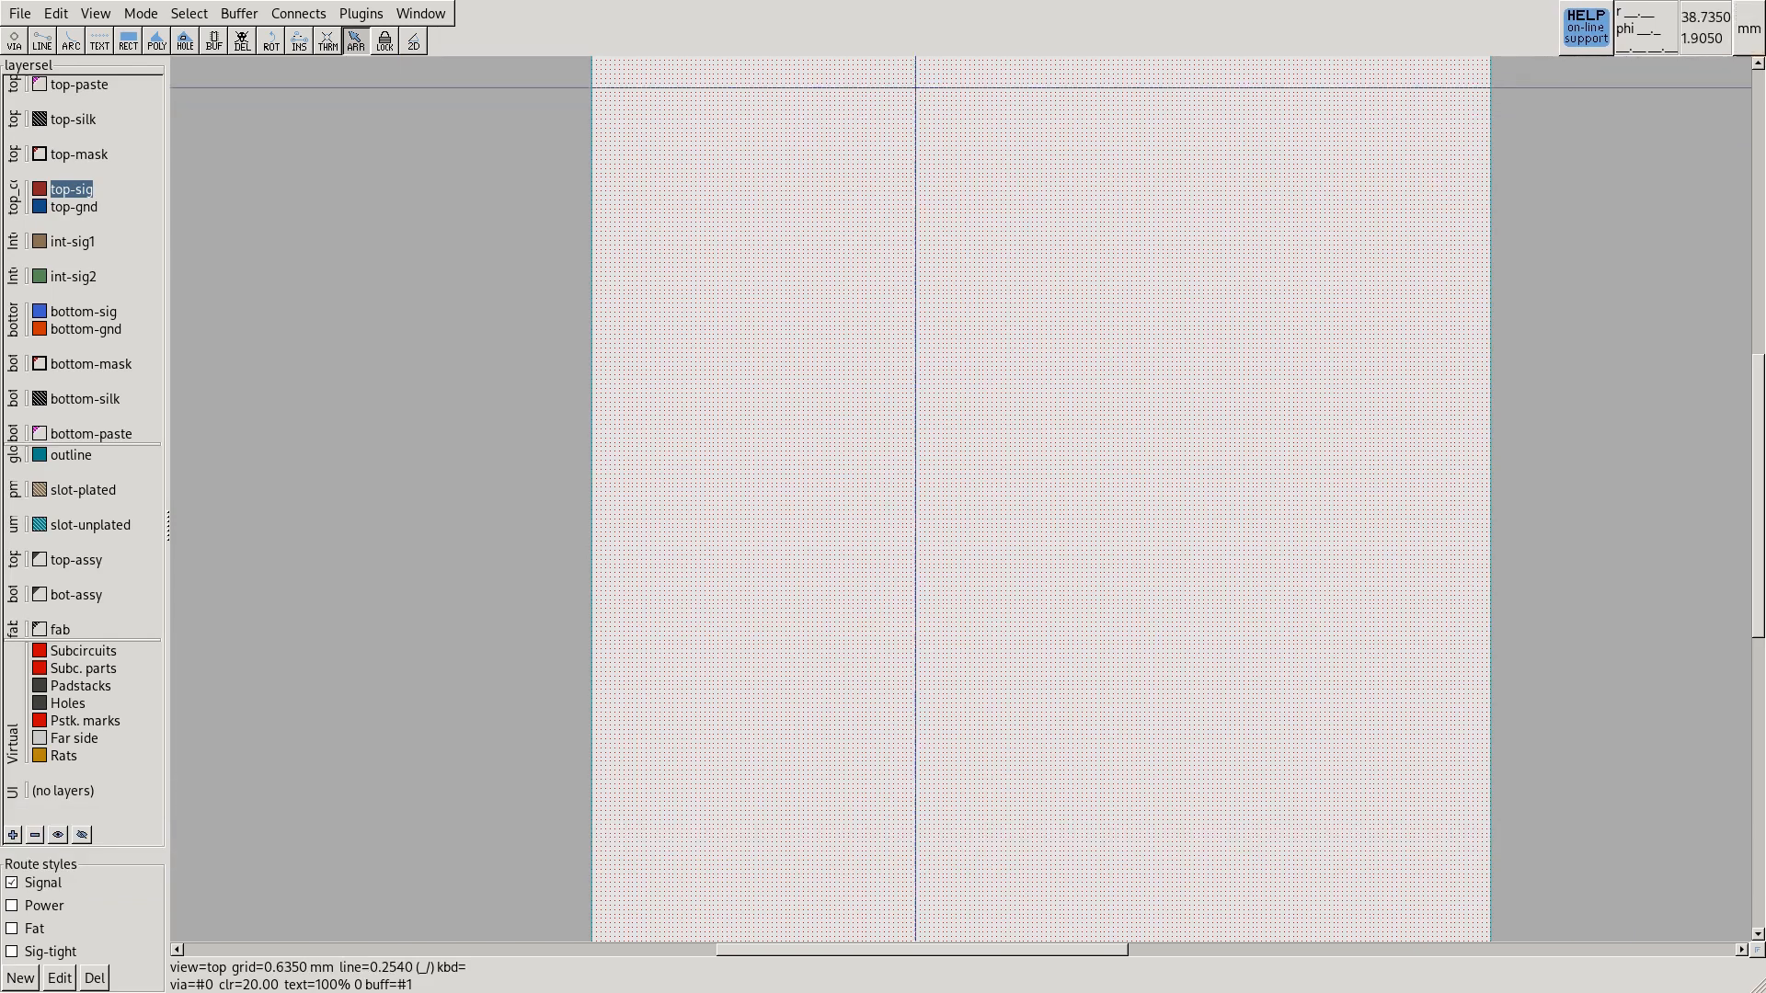
pyautogui.click(95, 13)
pyautogui.moveTo(110, 47)
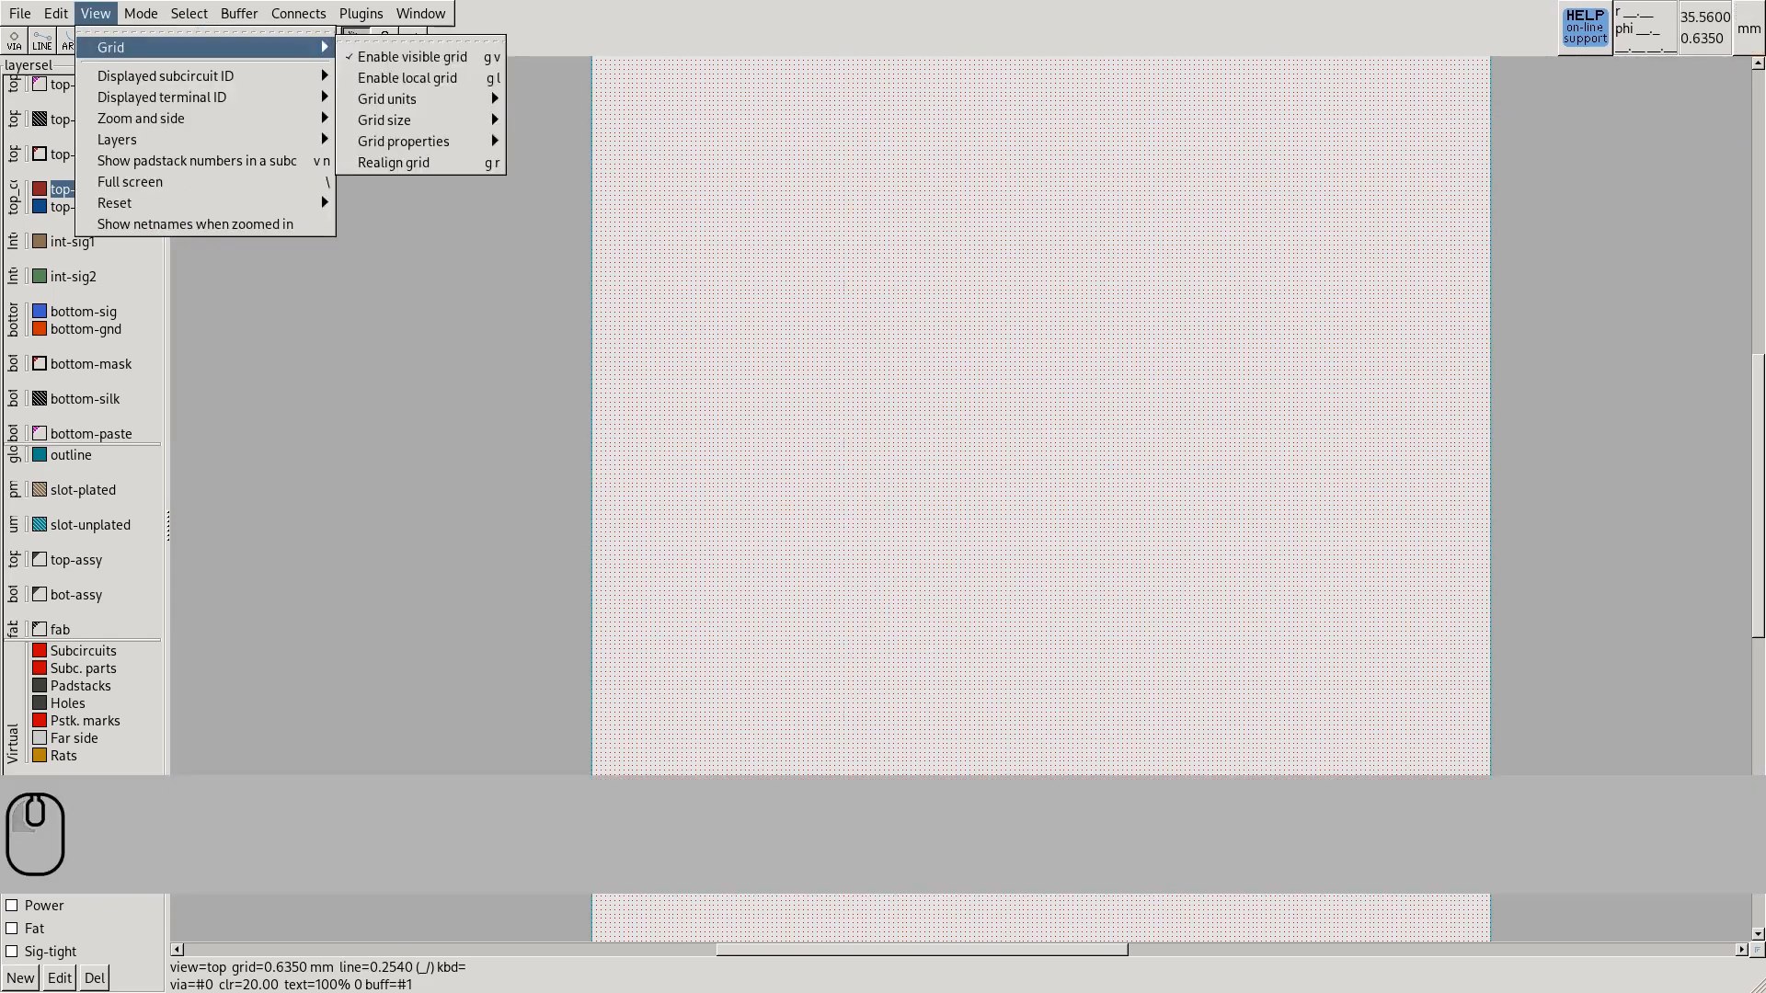
pyautogui.moveTo(386, 98)
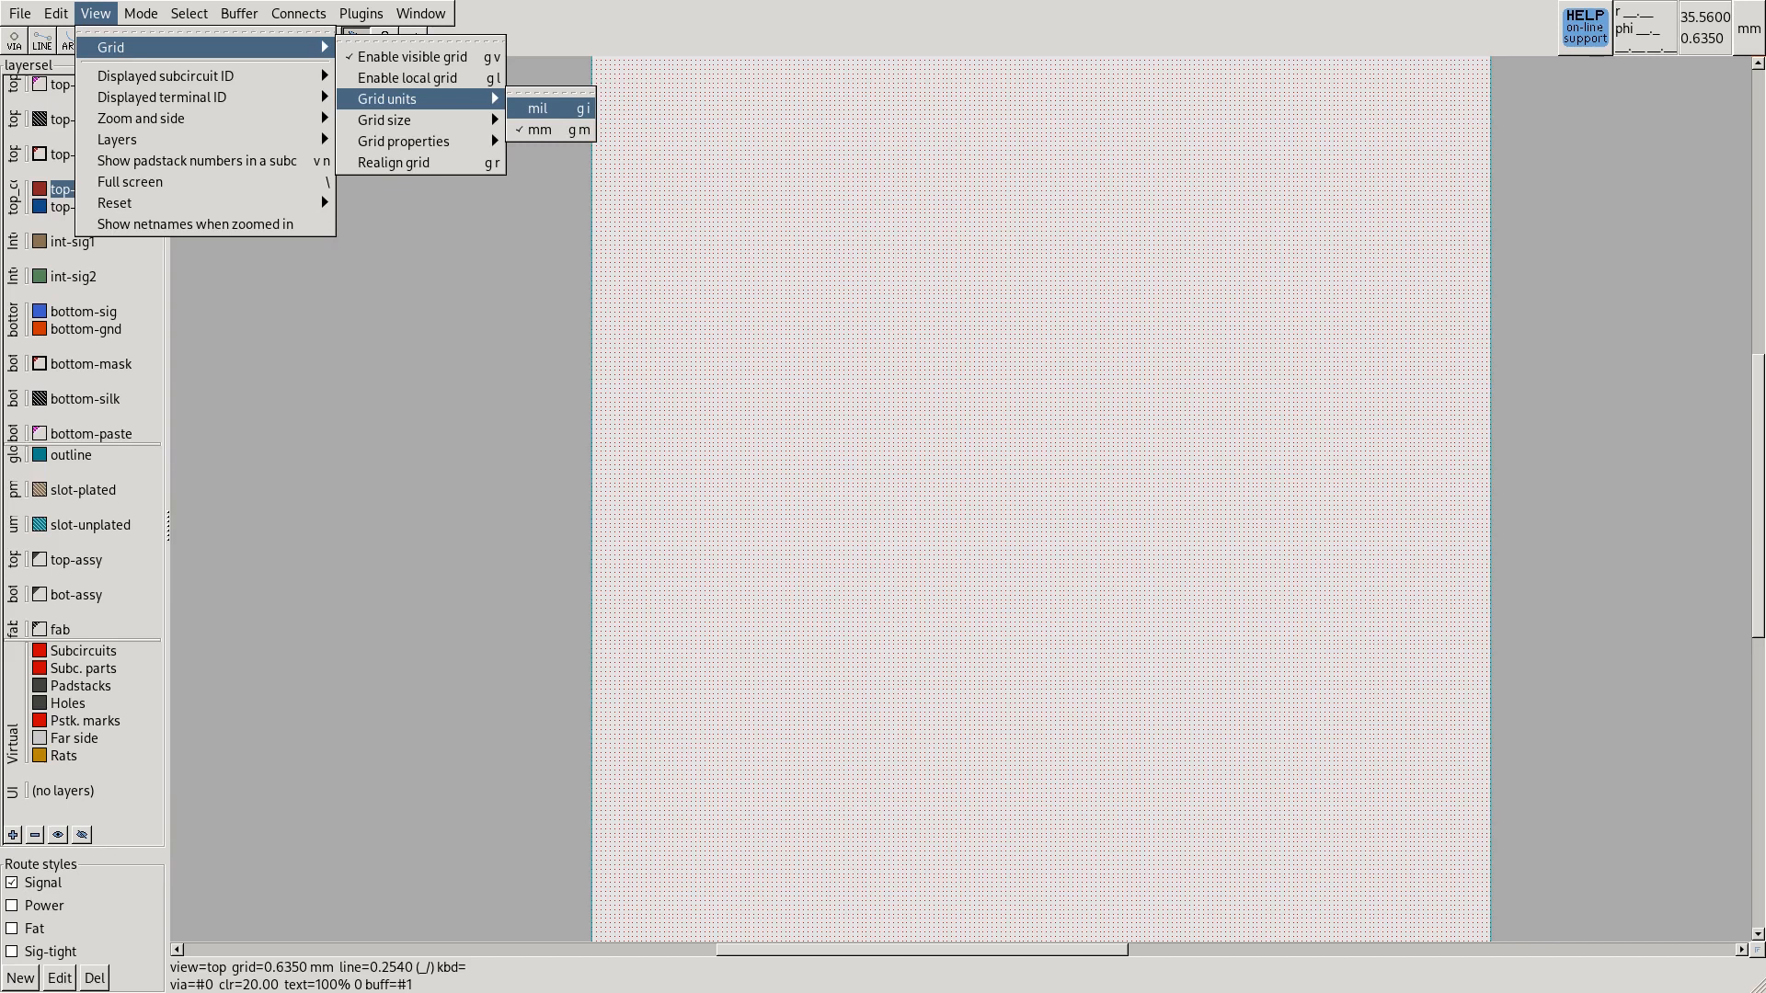
pyautogui.click(844, 60)
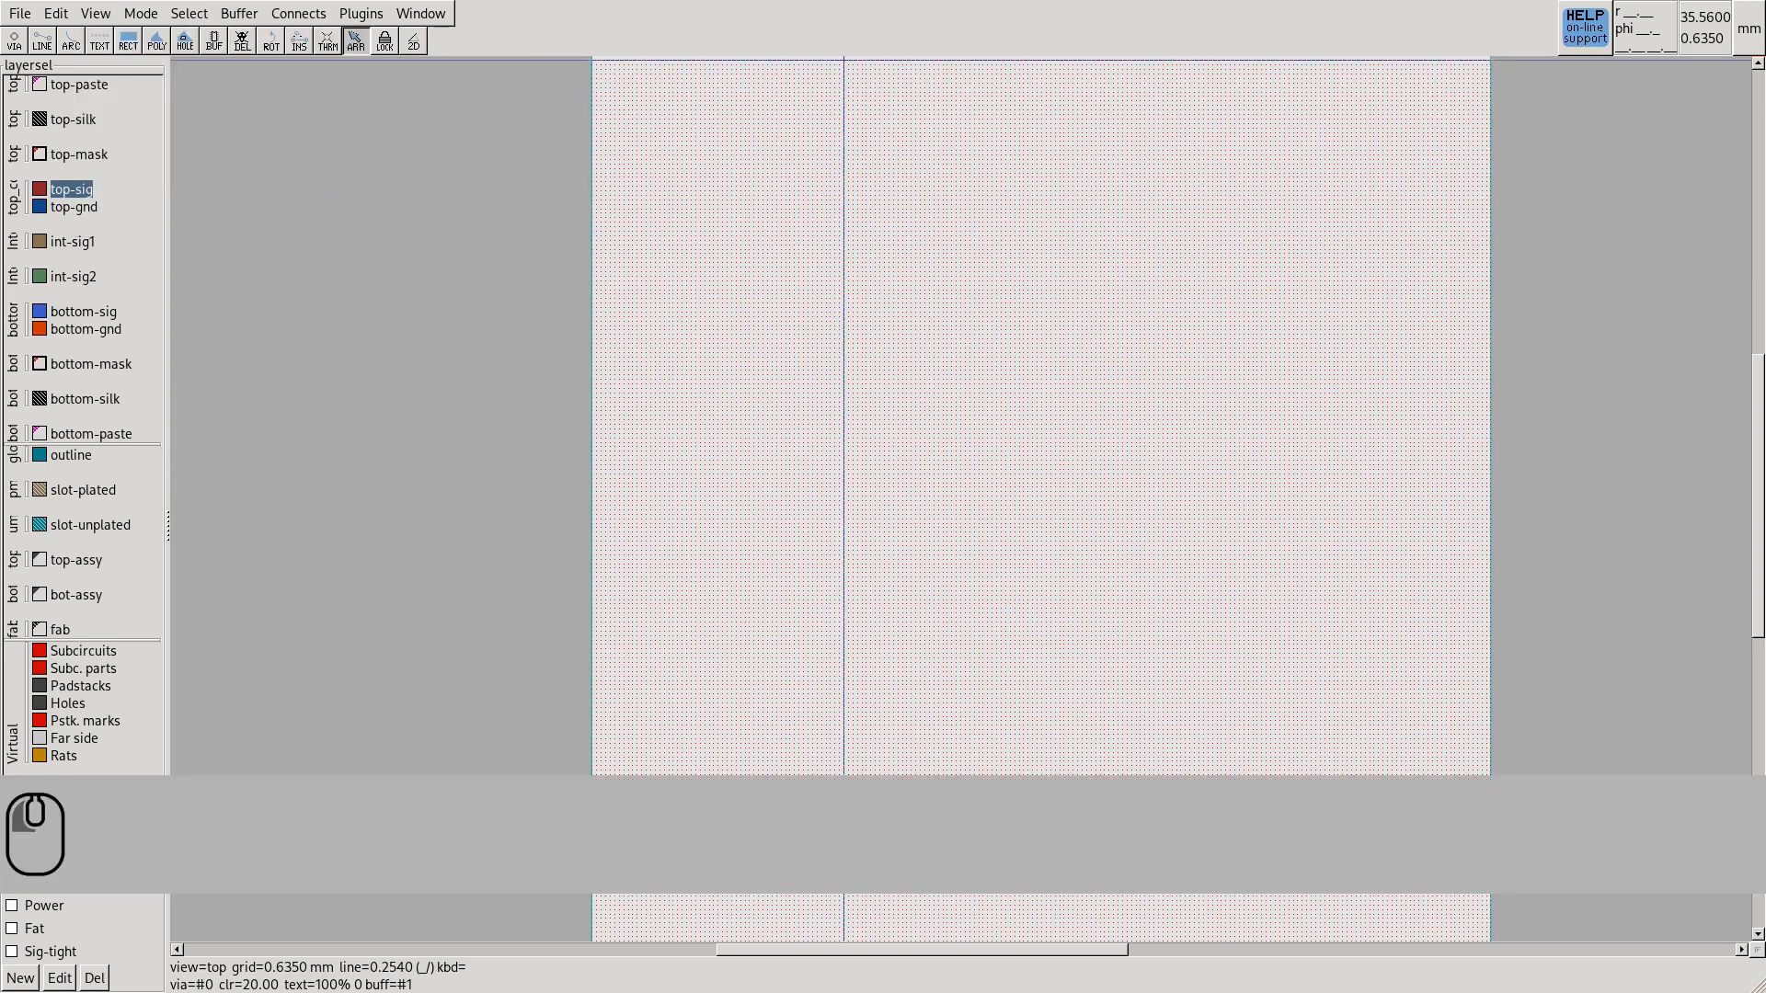
# Switch the grid units to mil and back to mm
pyautogui.press('g')
pyautogui.press('i')
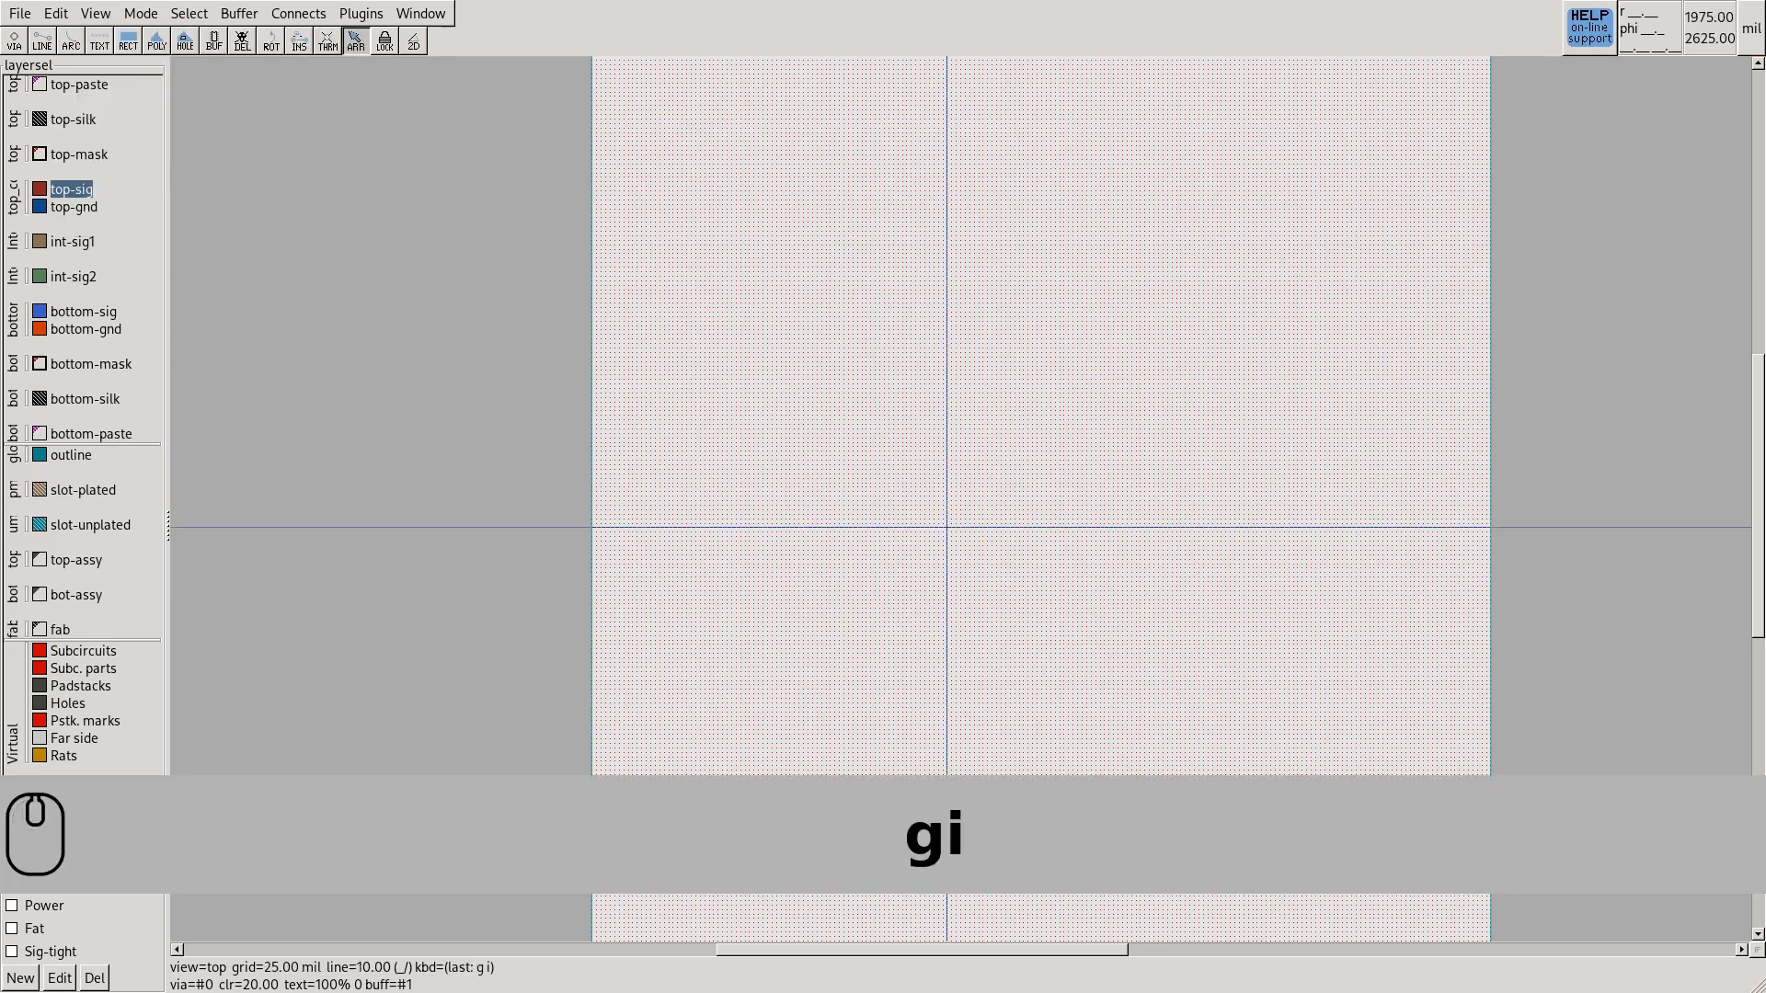
pyautogui.press('g')
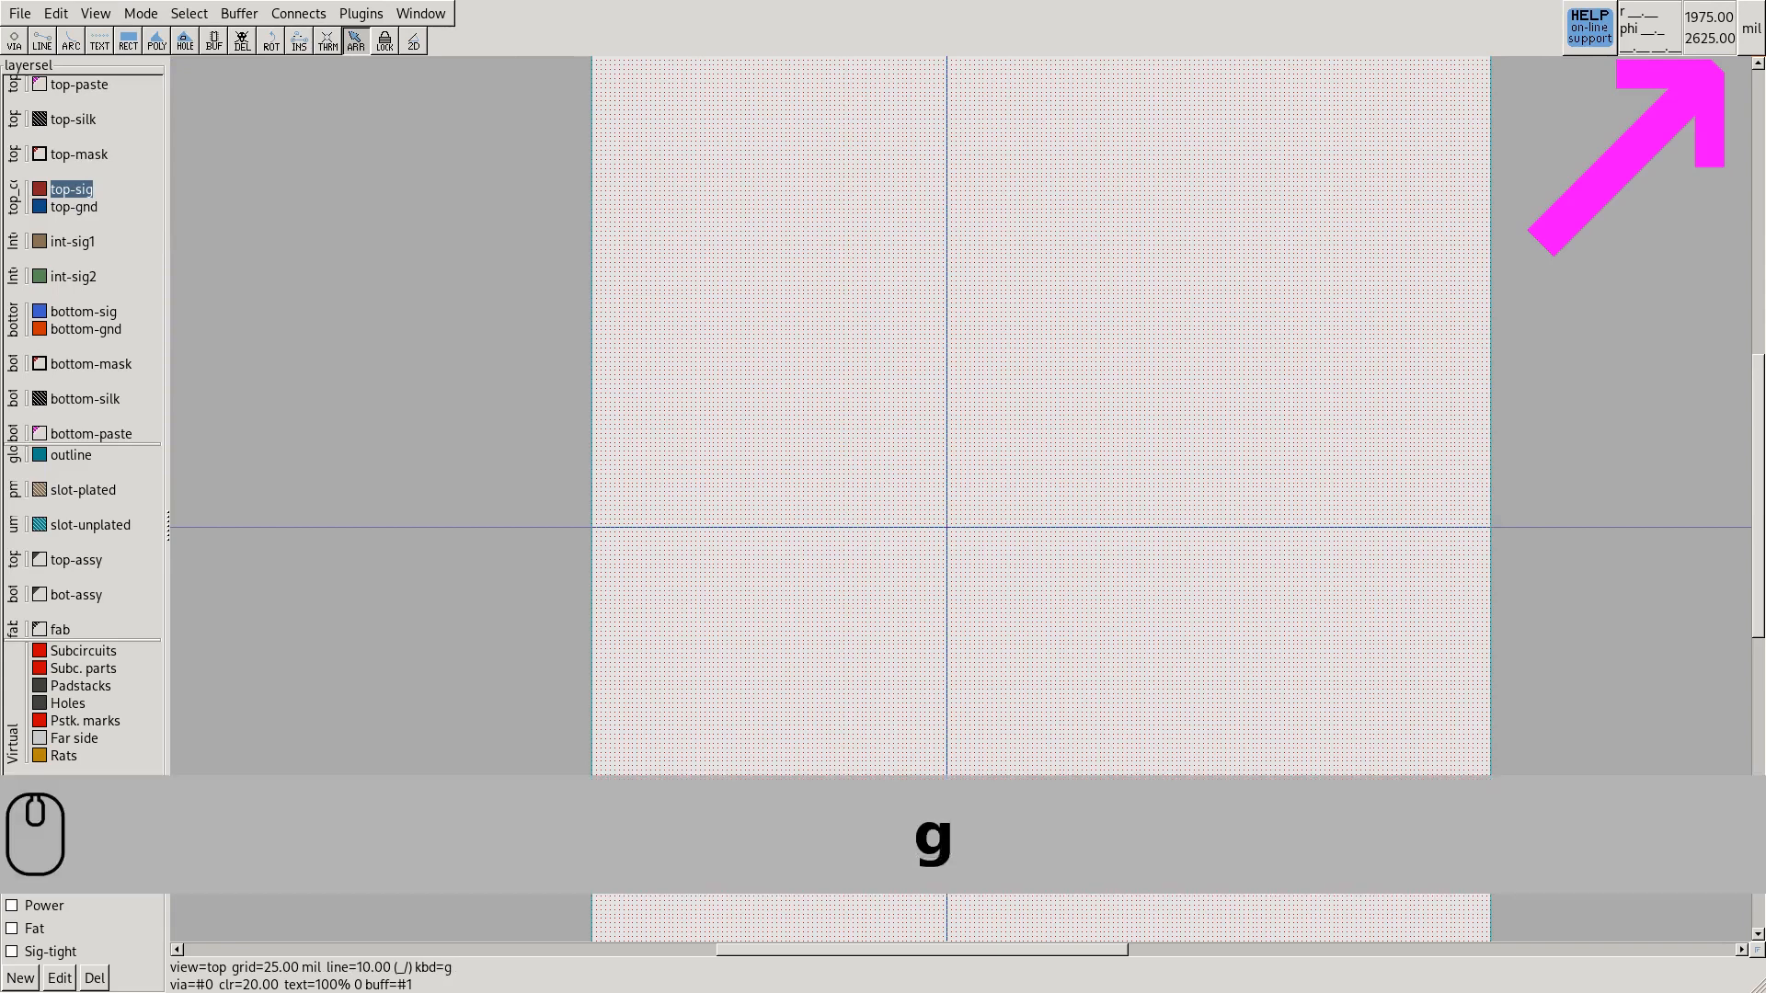
pyautogui.press('m')
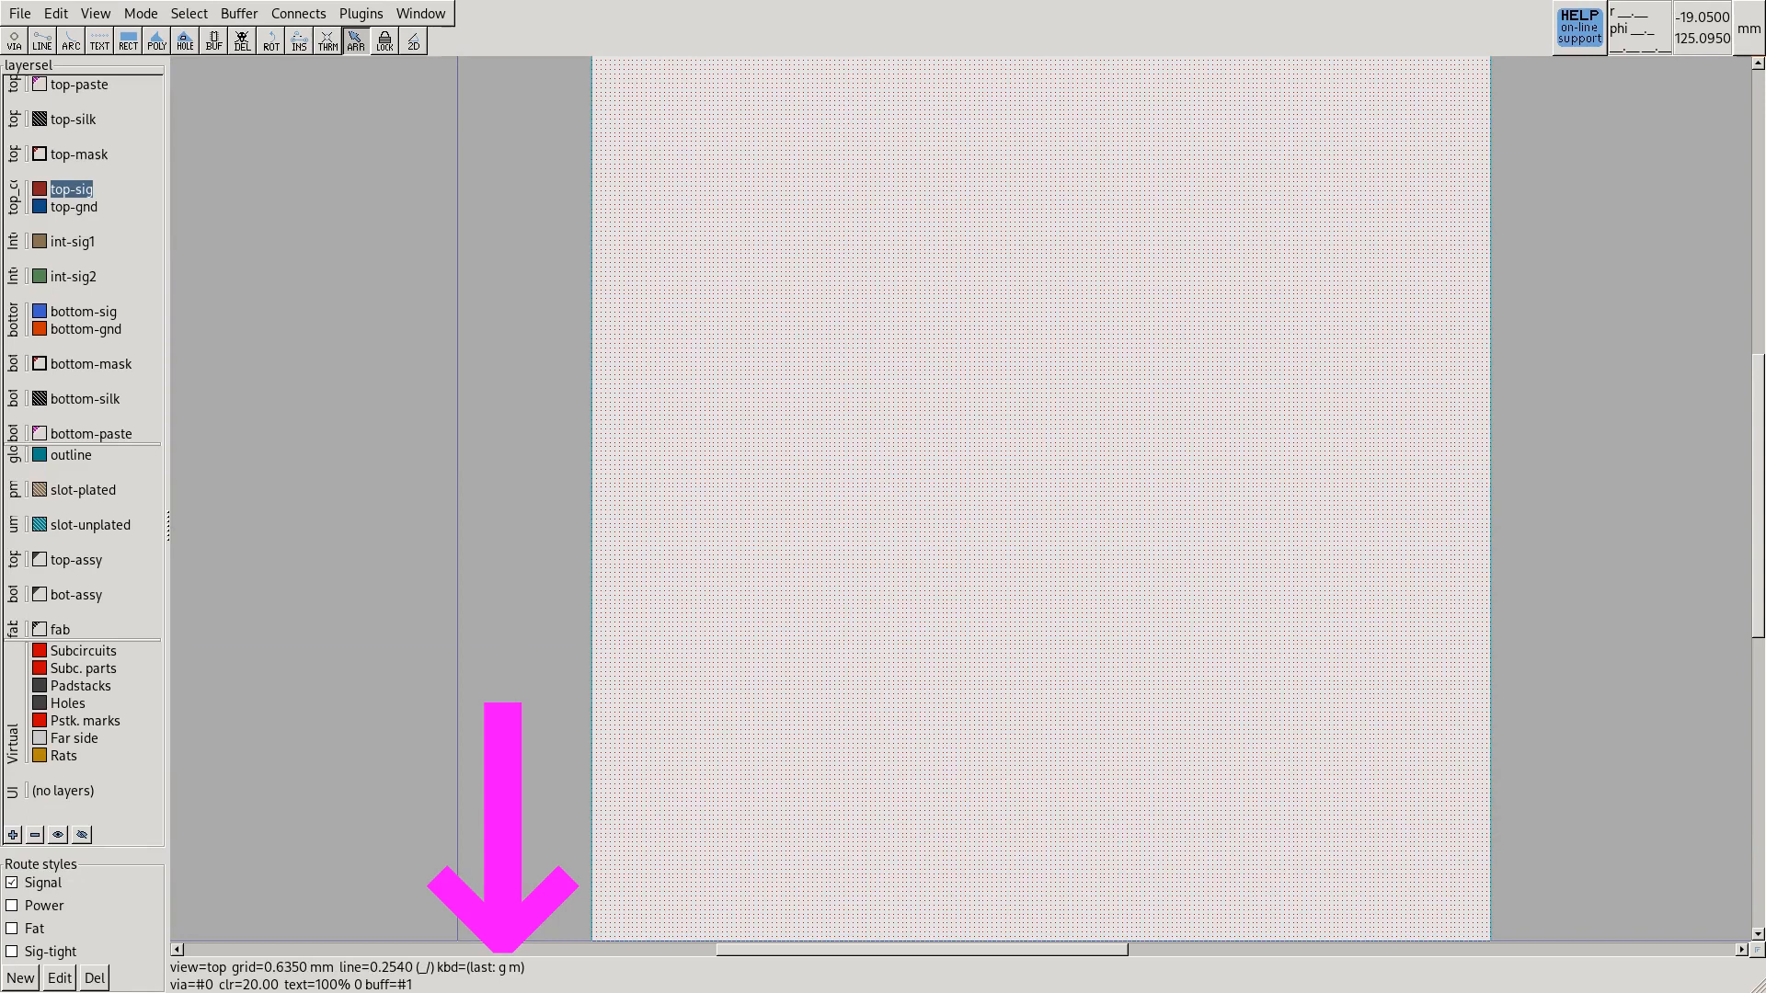
pyautogui.moveTo(491, 967)
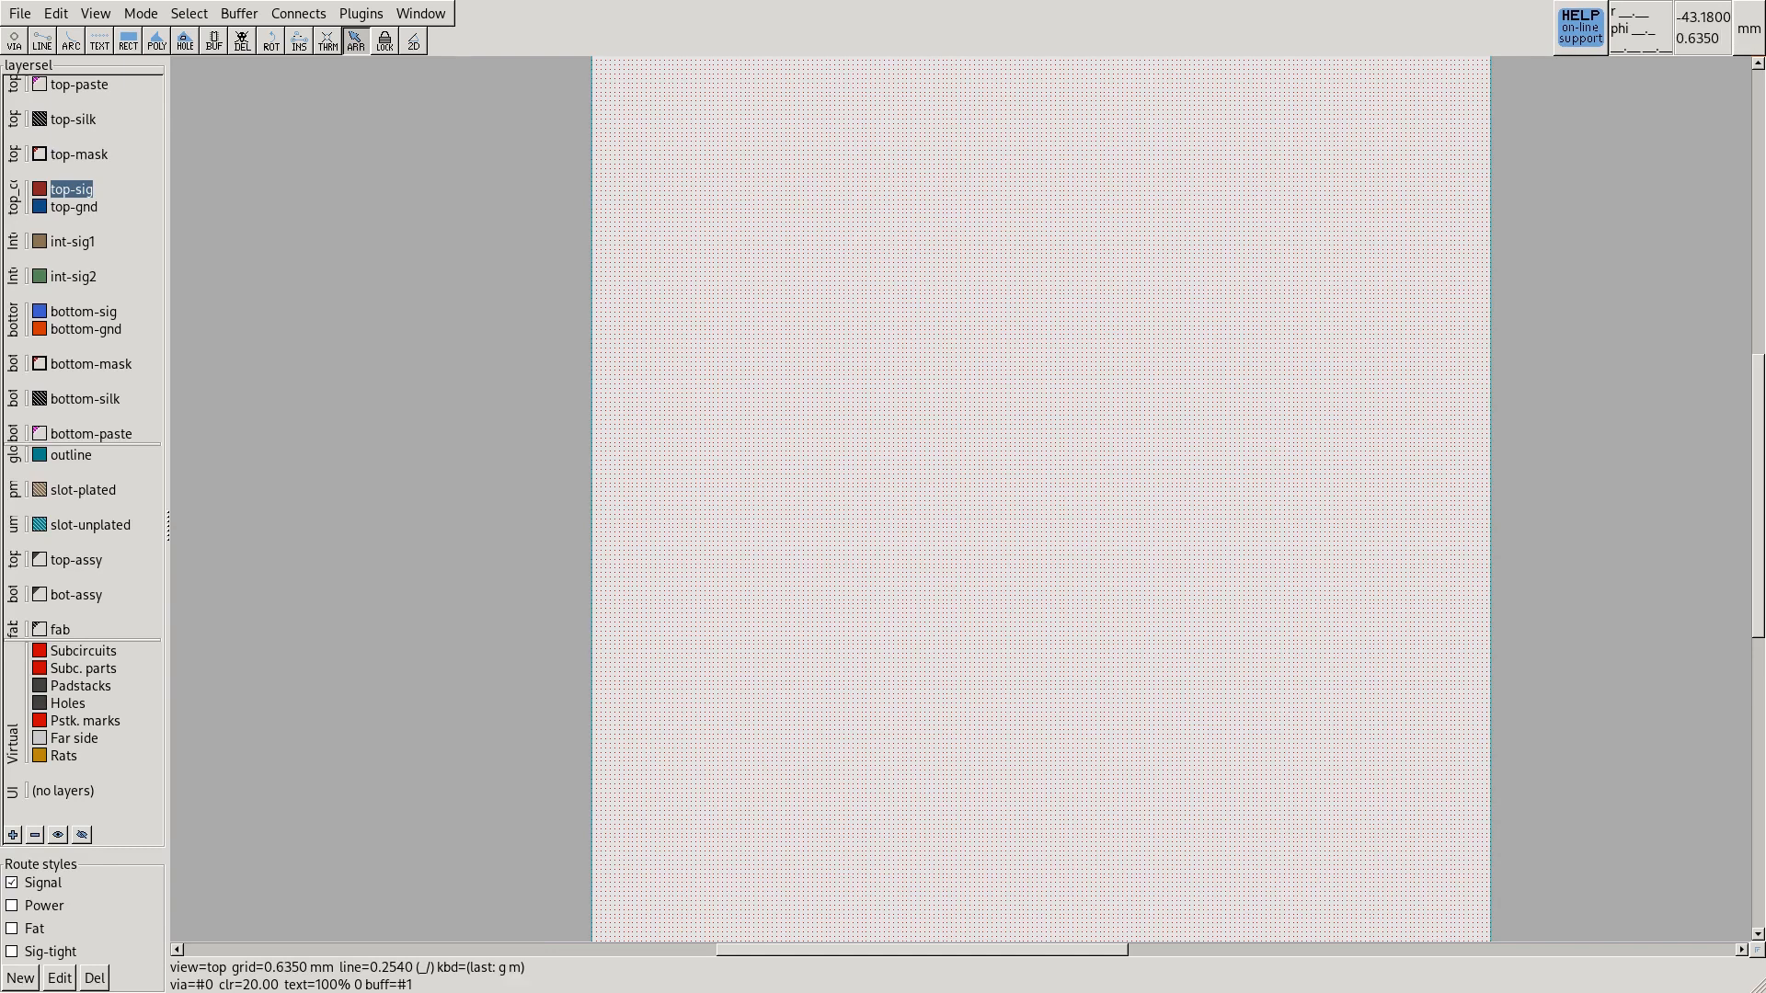
# Set the grid size to 0.5 mm
pyautogui.click(95, 13)
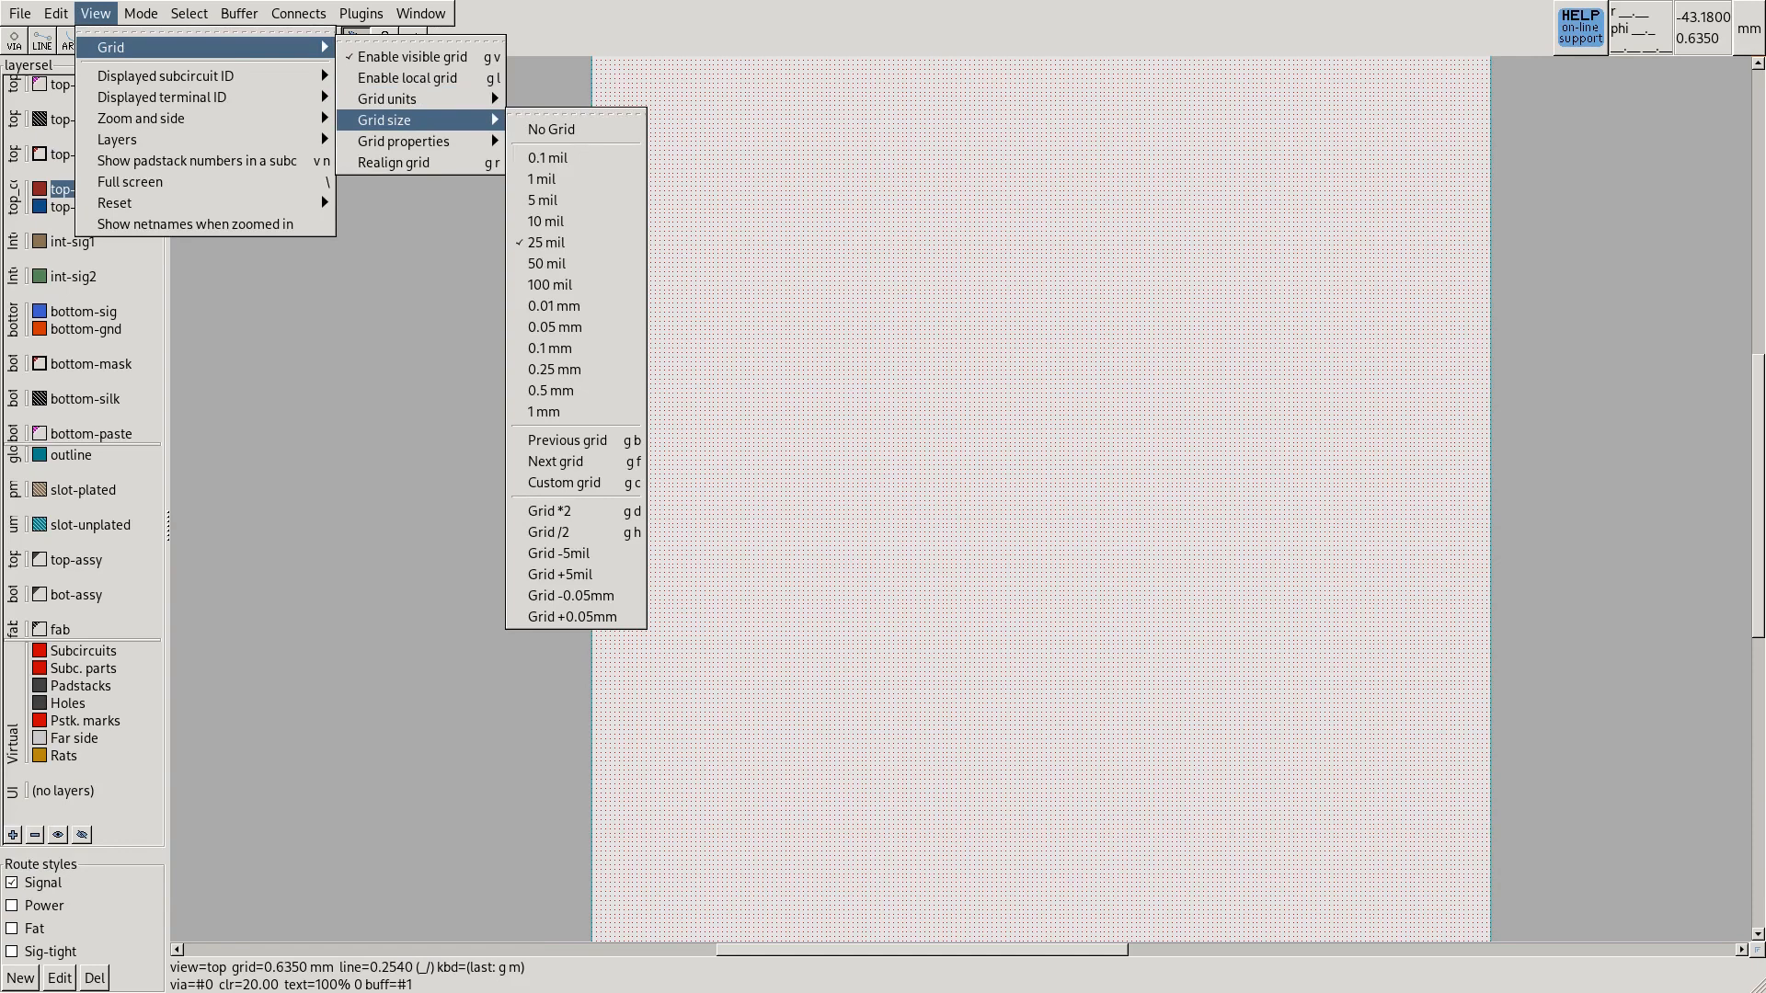
pyautogui.press('Down')
pyautogui.press('Down')
pyautogui.press('Down')
pyautogui.press('Down')
pyautogui.press('Down')
pyautogui.press('Down')
pyautogui.press('Down')
pyautogui.press('Down')
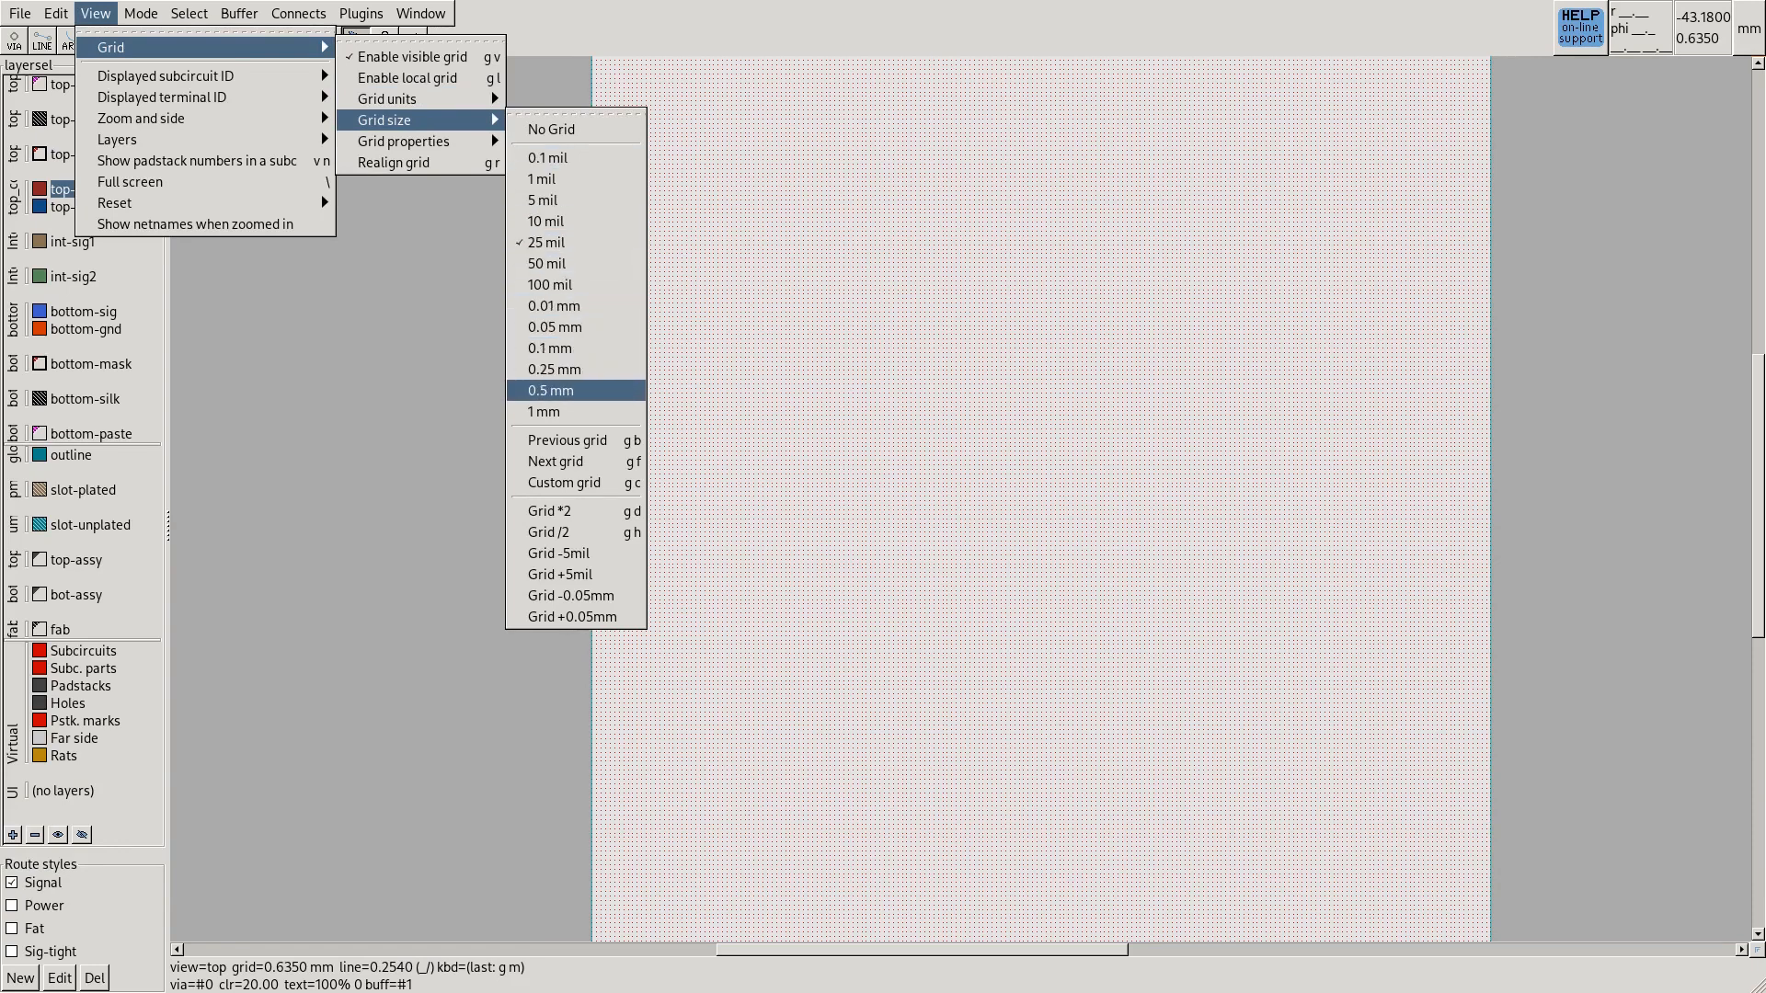
pyautogui.press('Down')
pyautogui.press('Down')
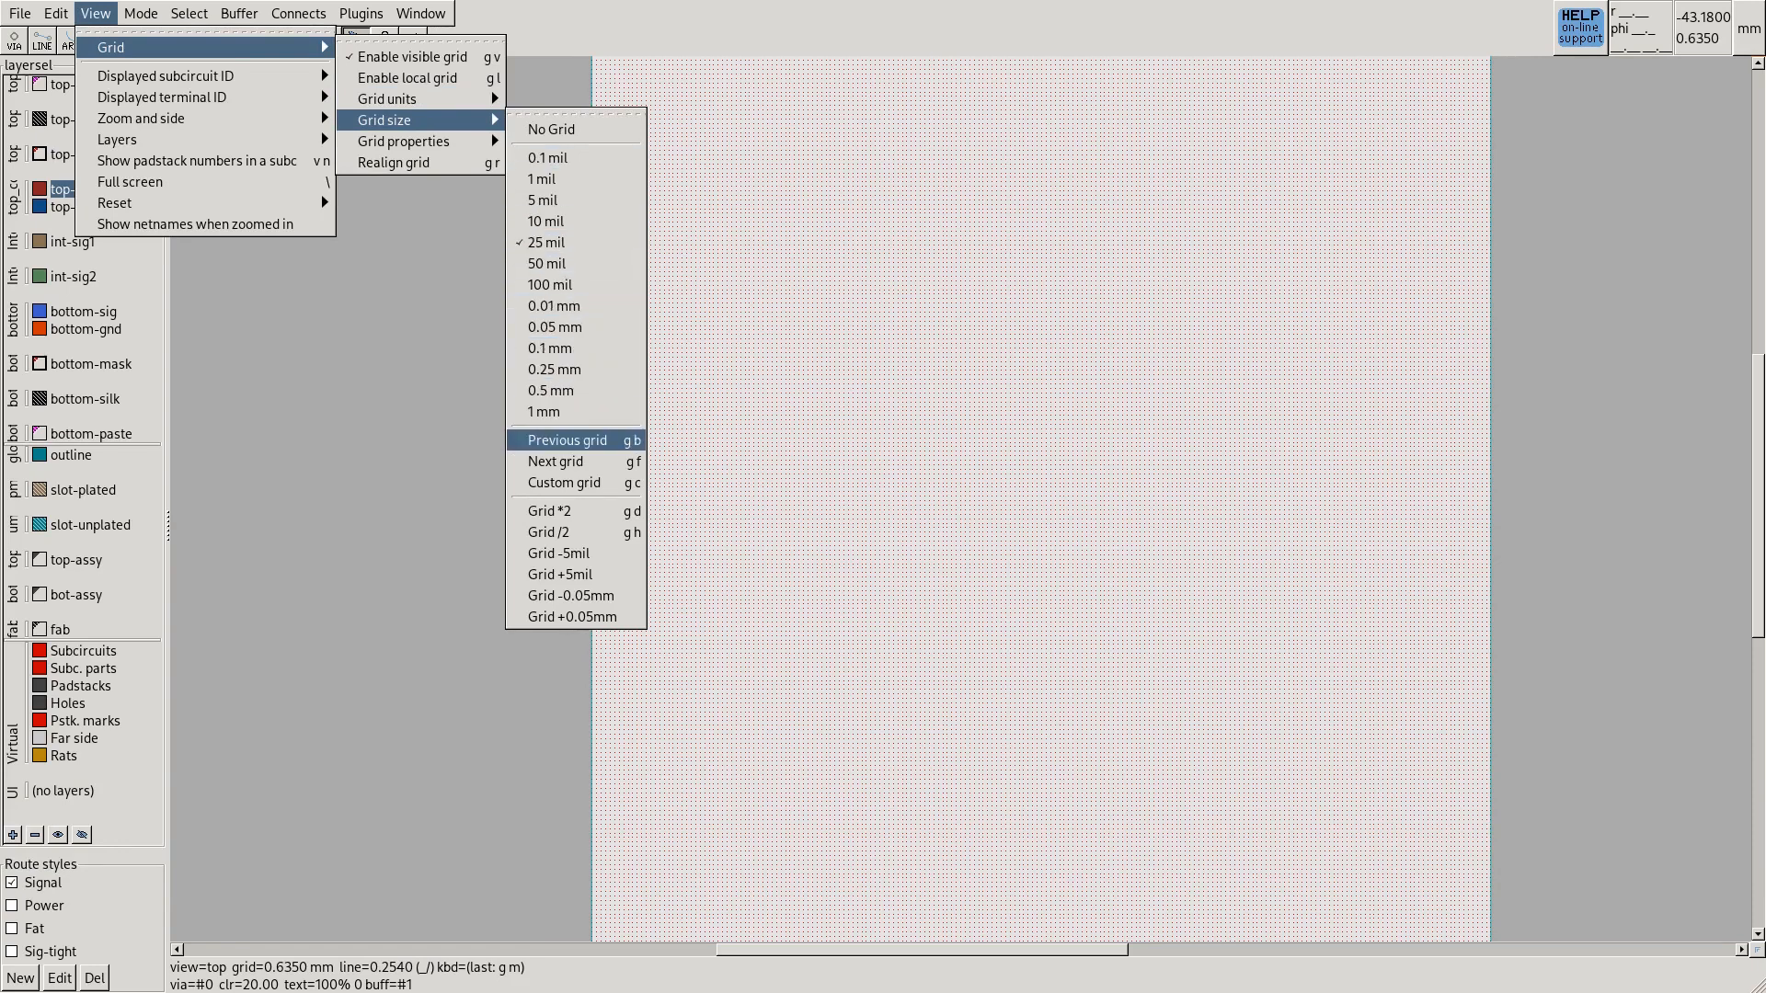
pyautogui.press('Down')
pyautogui.press('Up')
pyautogui.press('Down')
pyautogui.press('Up')
pyautogui.press('Down')
pyautogui.press('Up')
pyautogui.press('Down')
pyautogui.click(618, 390)
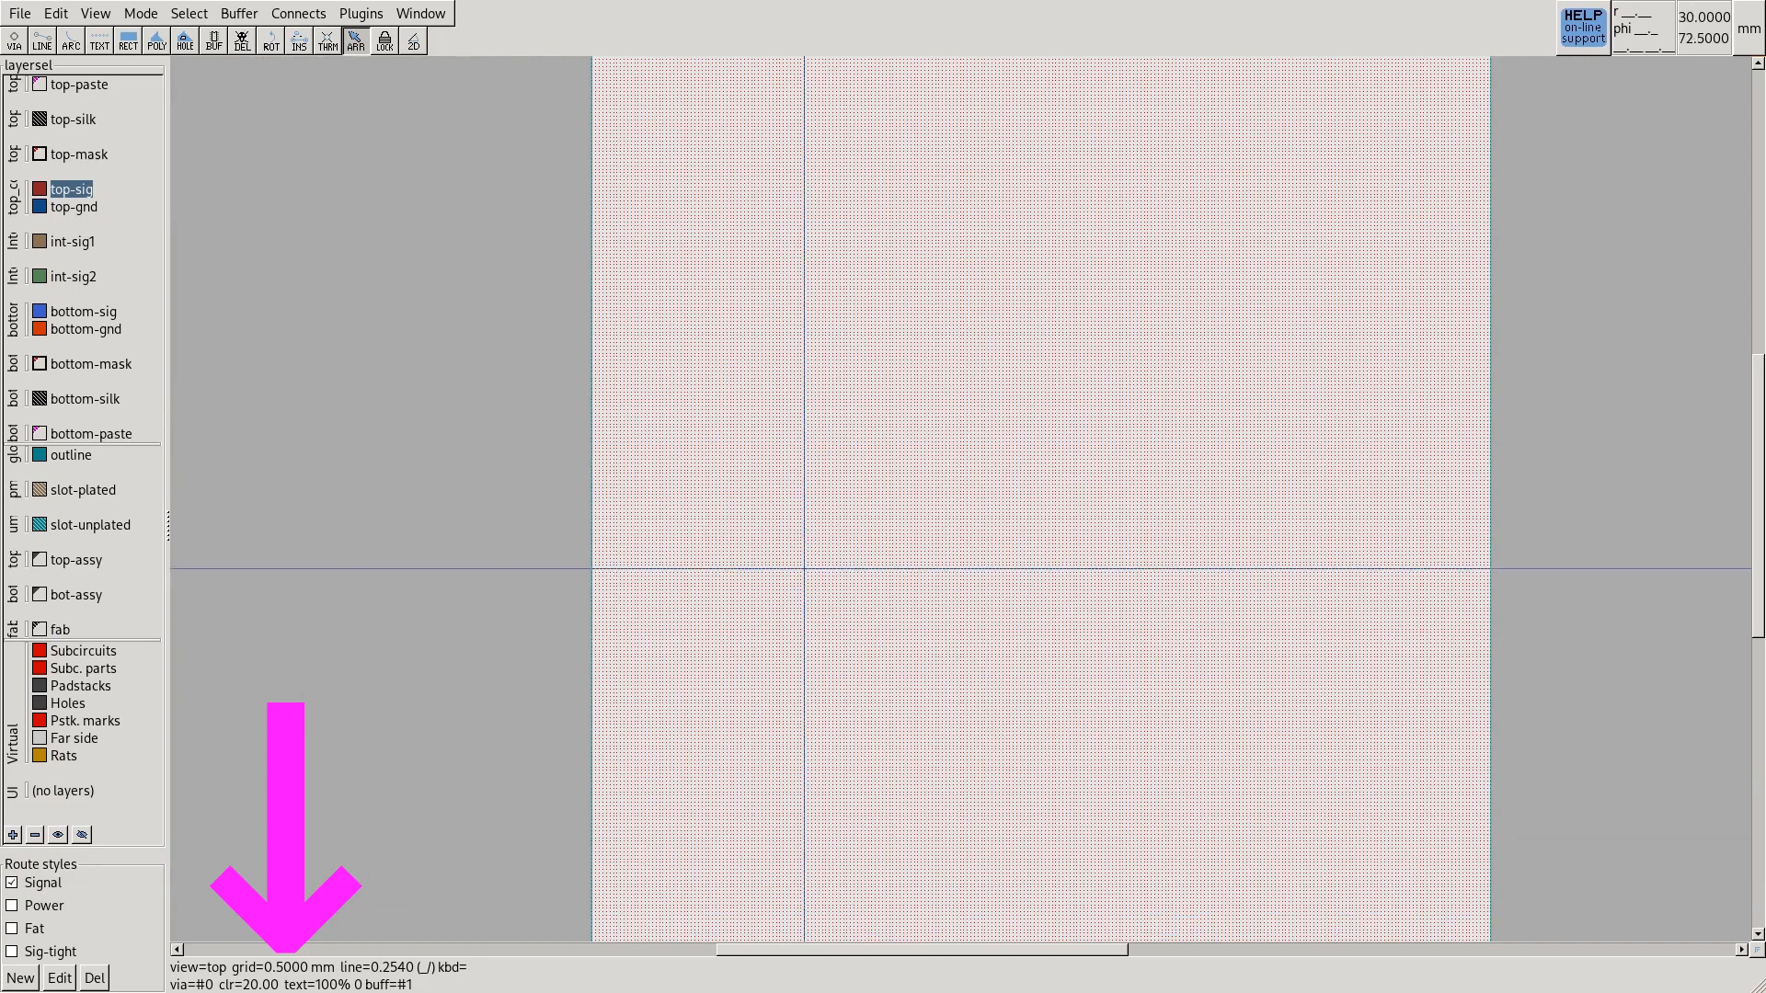
# Step the grid down to the previous size, 0.25 mm, and back up to 0.5 mm
pyautogui.press('g')
pyautogui.press('b')
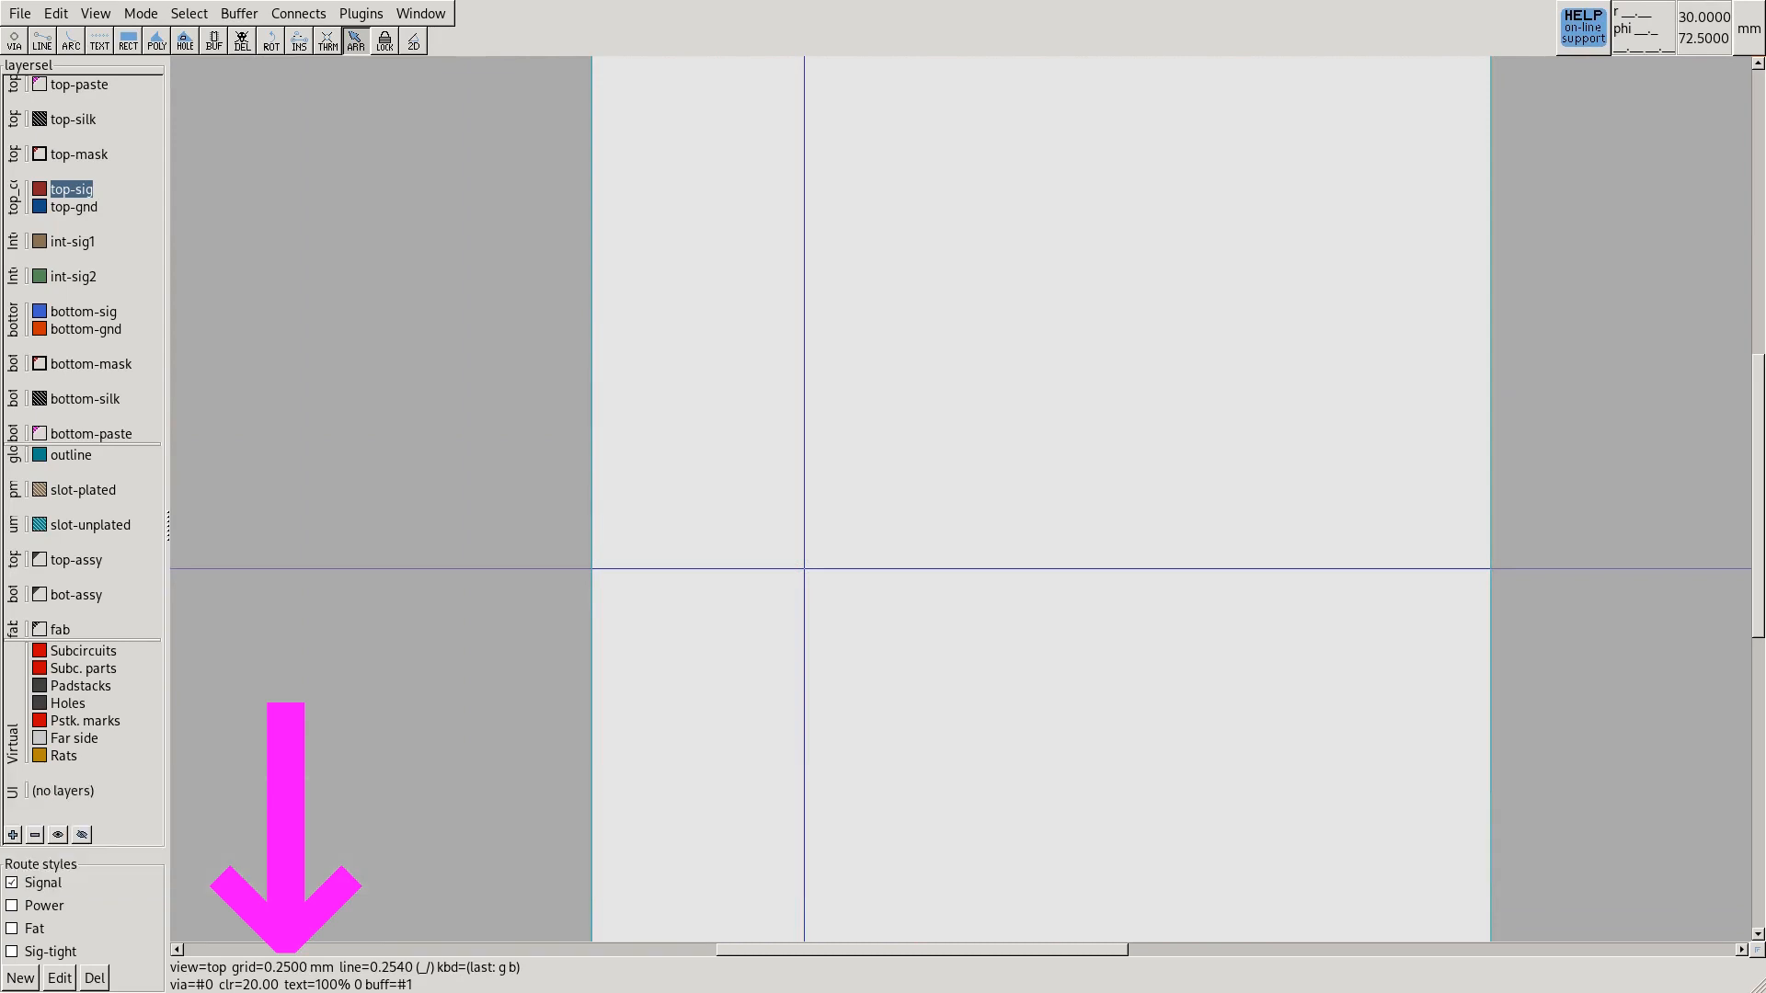
pyautogui.press('g')
pyautogui.press('f')
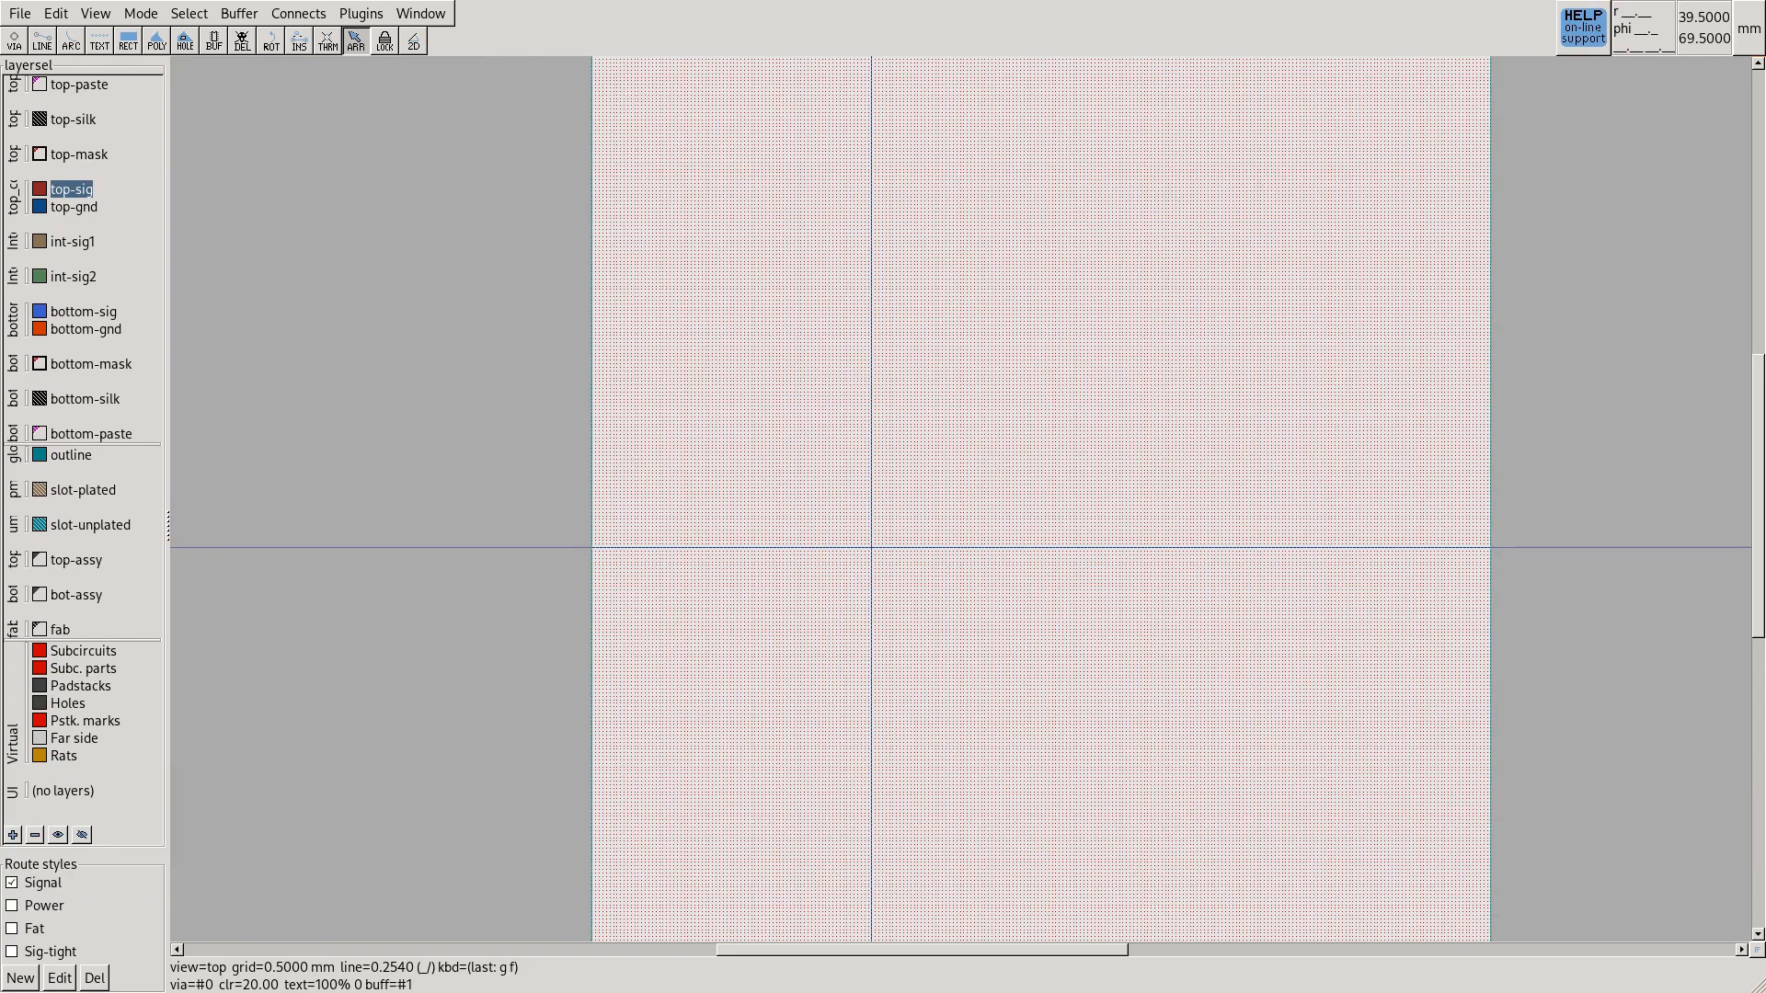
# Set the board name to demo in the board preferences
pyautogui.click(19, 13)
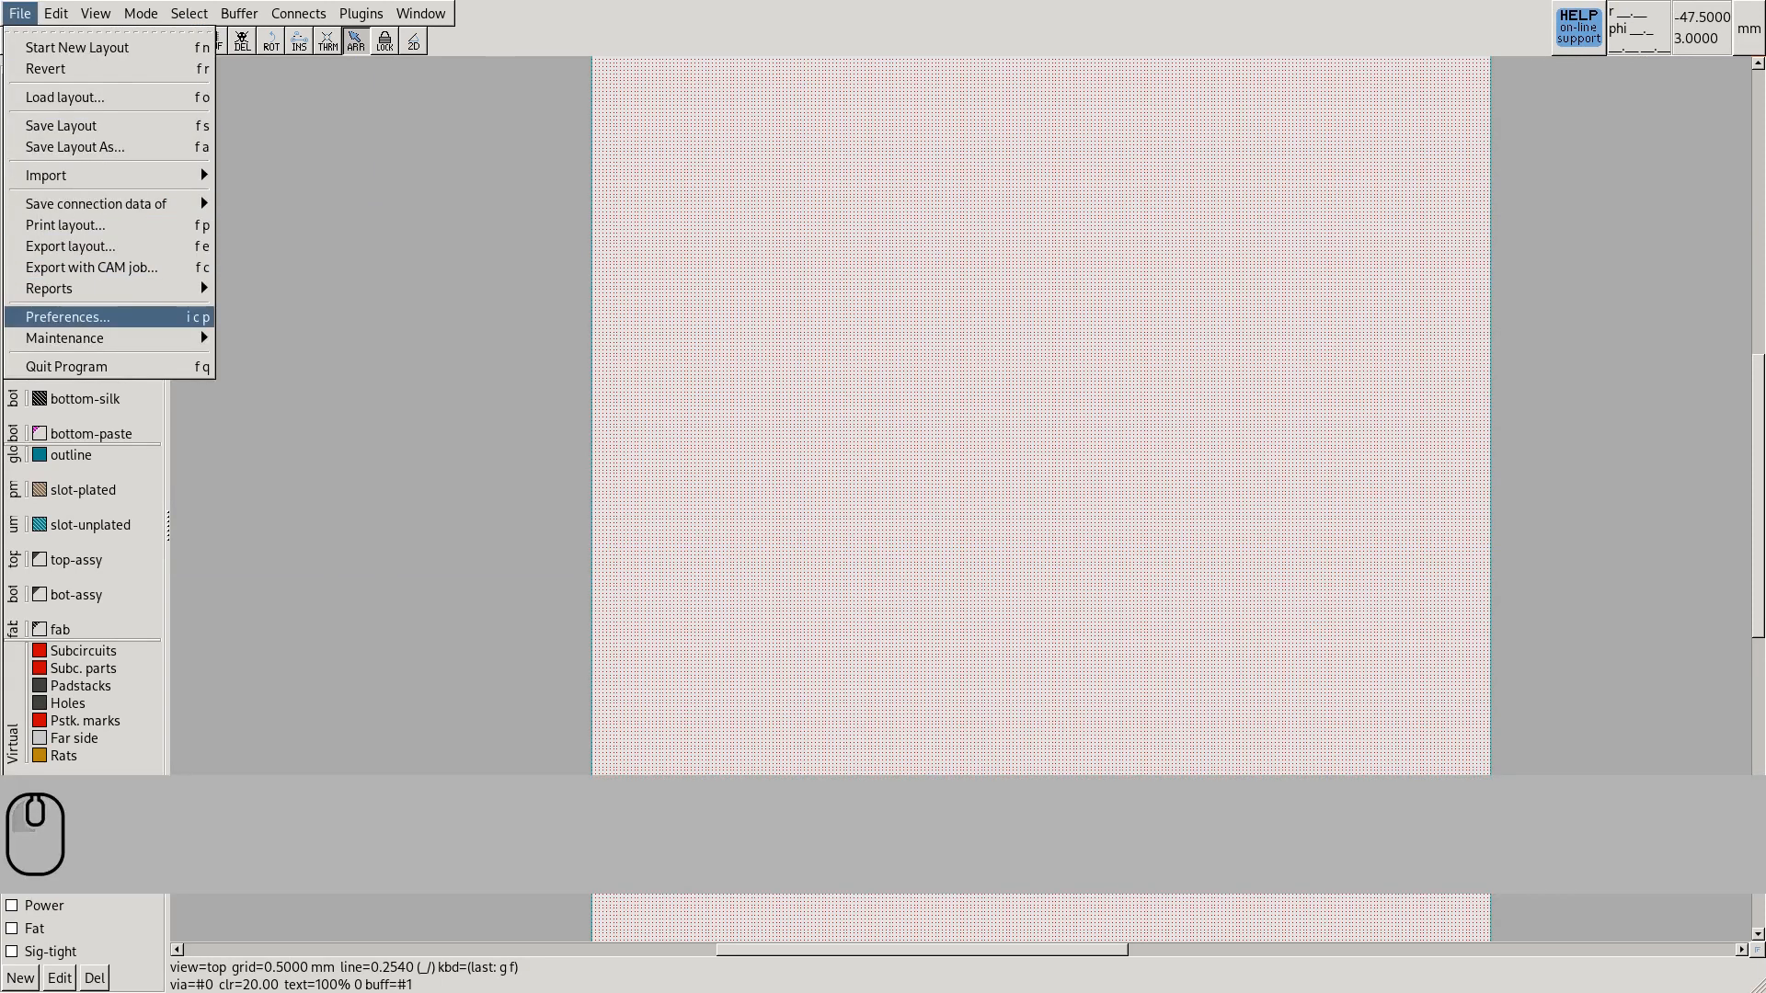
pyautogui.click(68, 316)
pyautogui.click(694, 256)
pyautogui.click(959, 289)
pyautogui.write('demo')
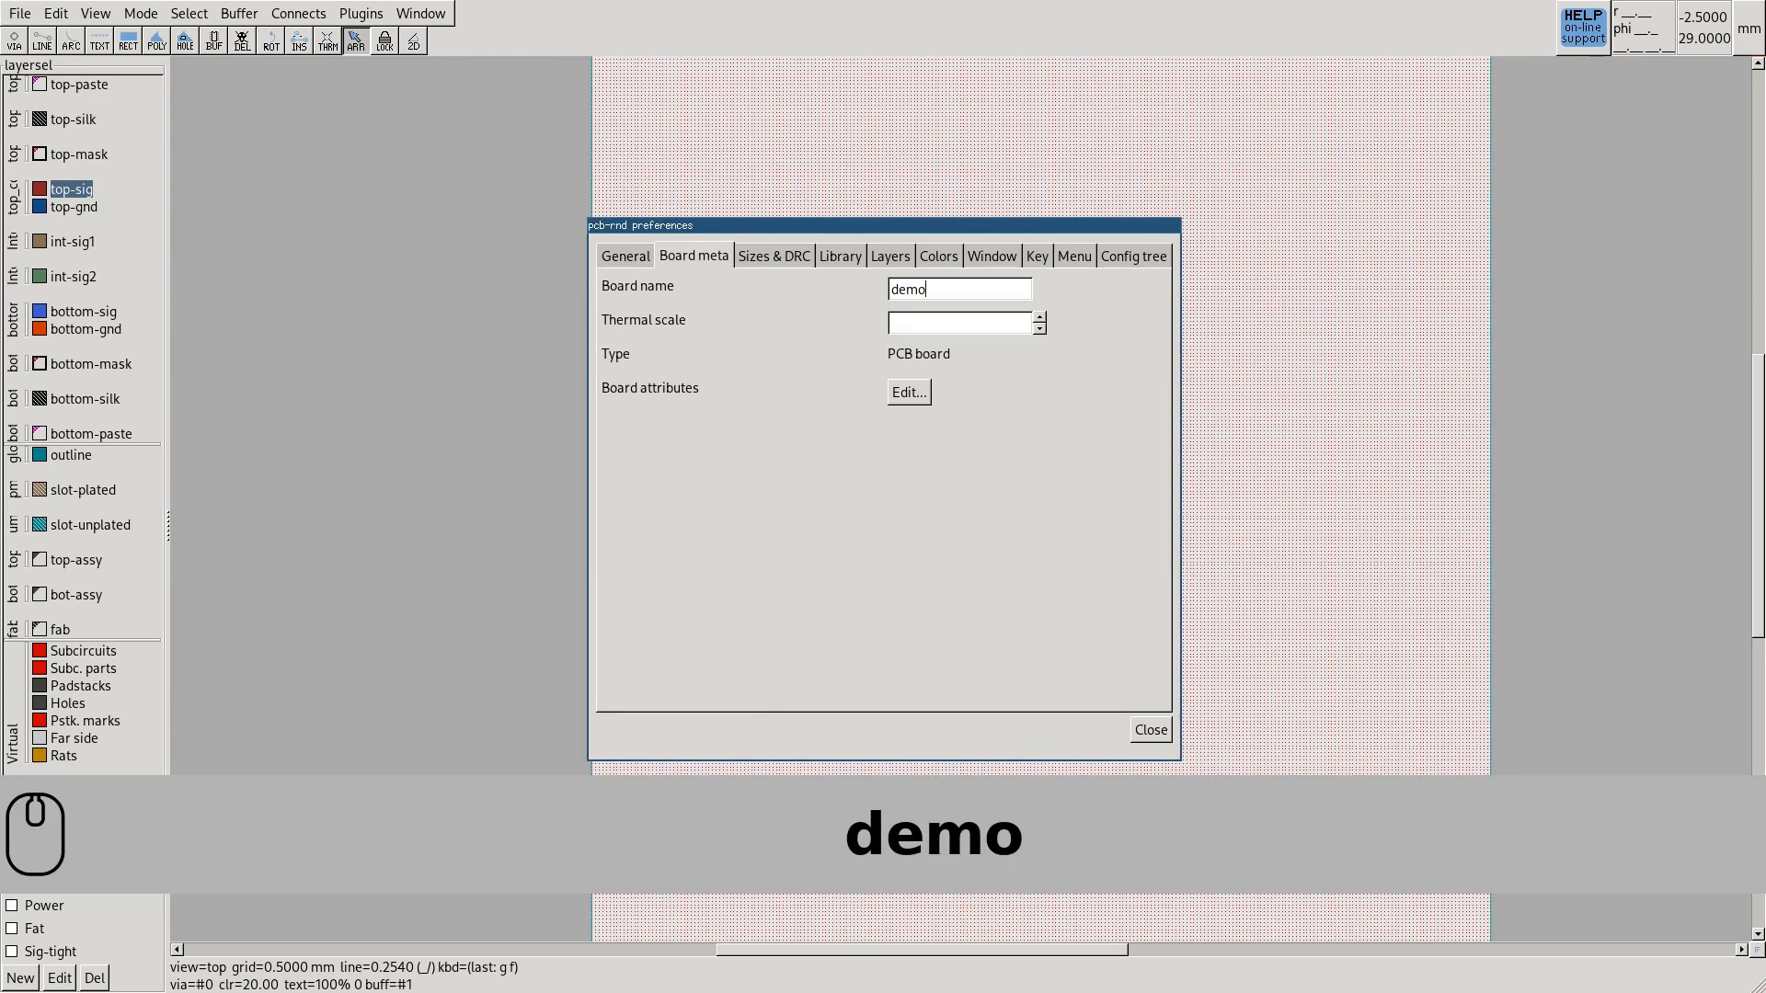
# Remove both internal copper layer groups from the board's layer stack and close the preferences
pyautogui.click(889, 256)
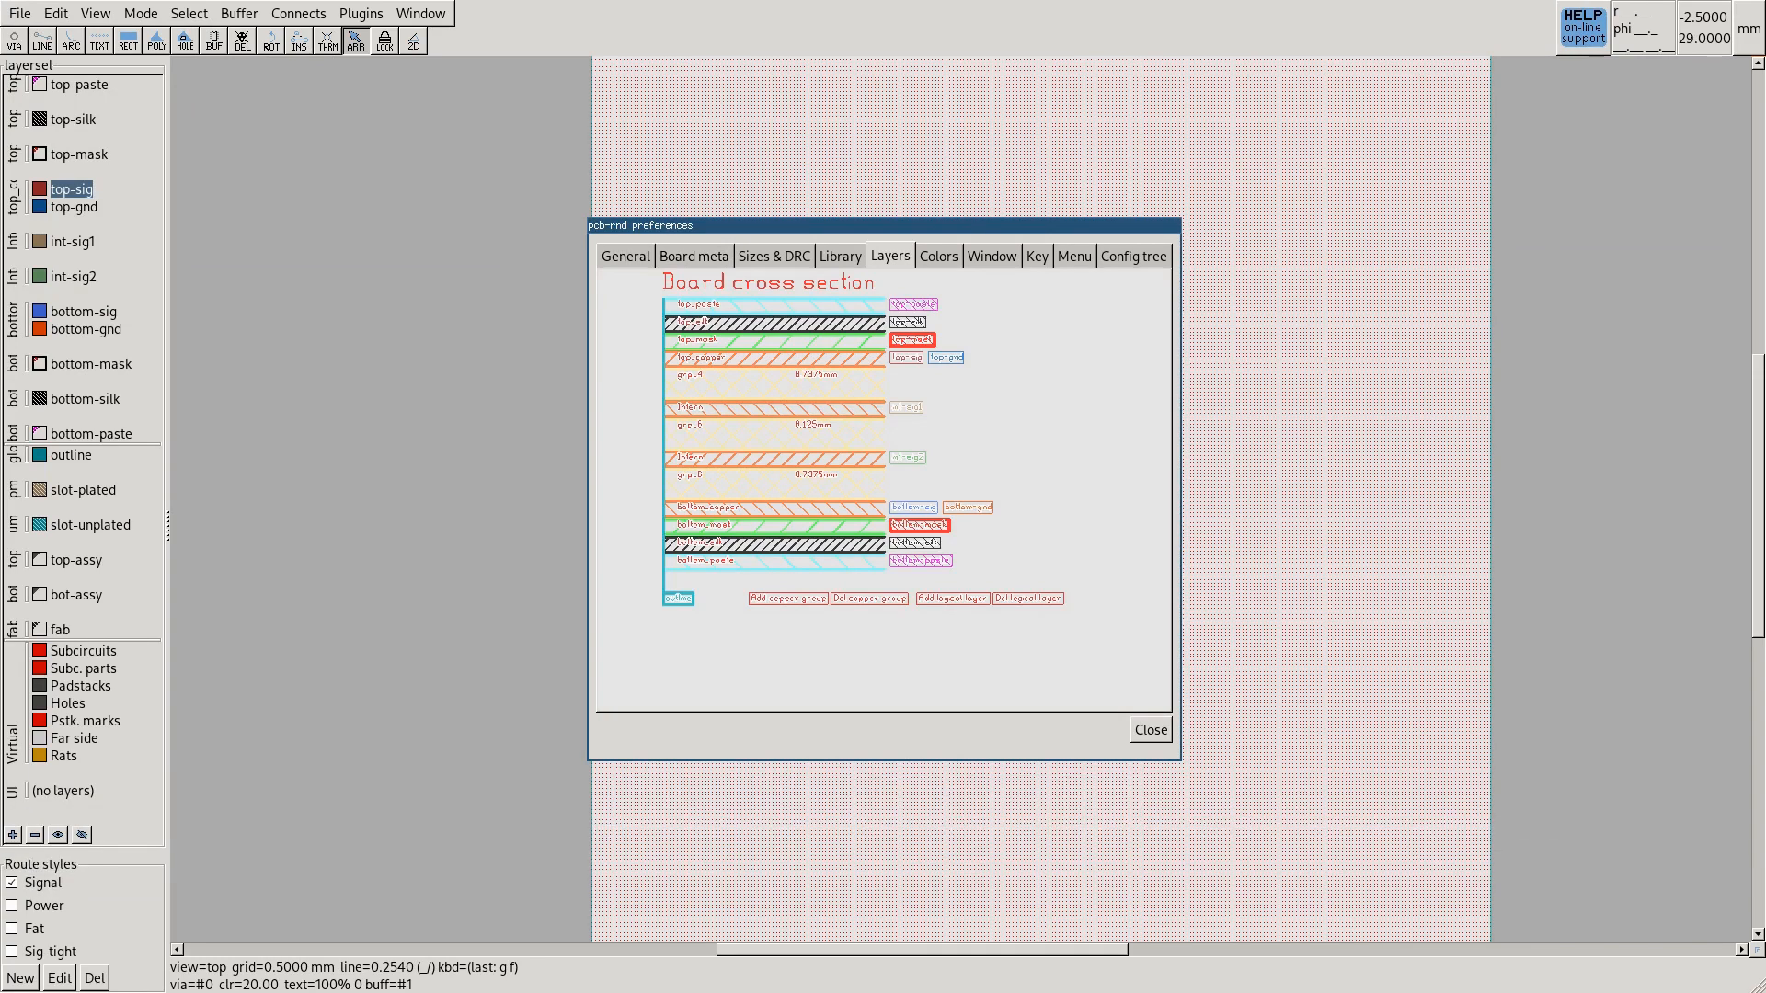
pyautogui.rightClick(838, 407)
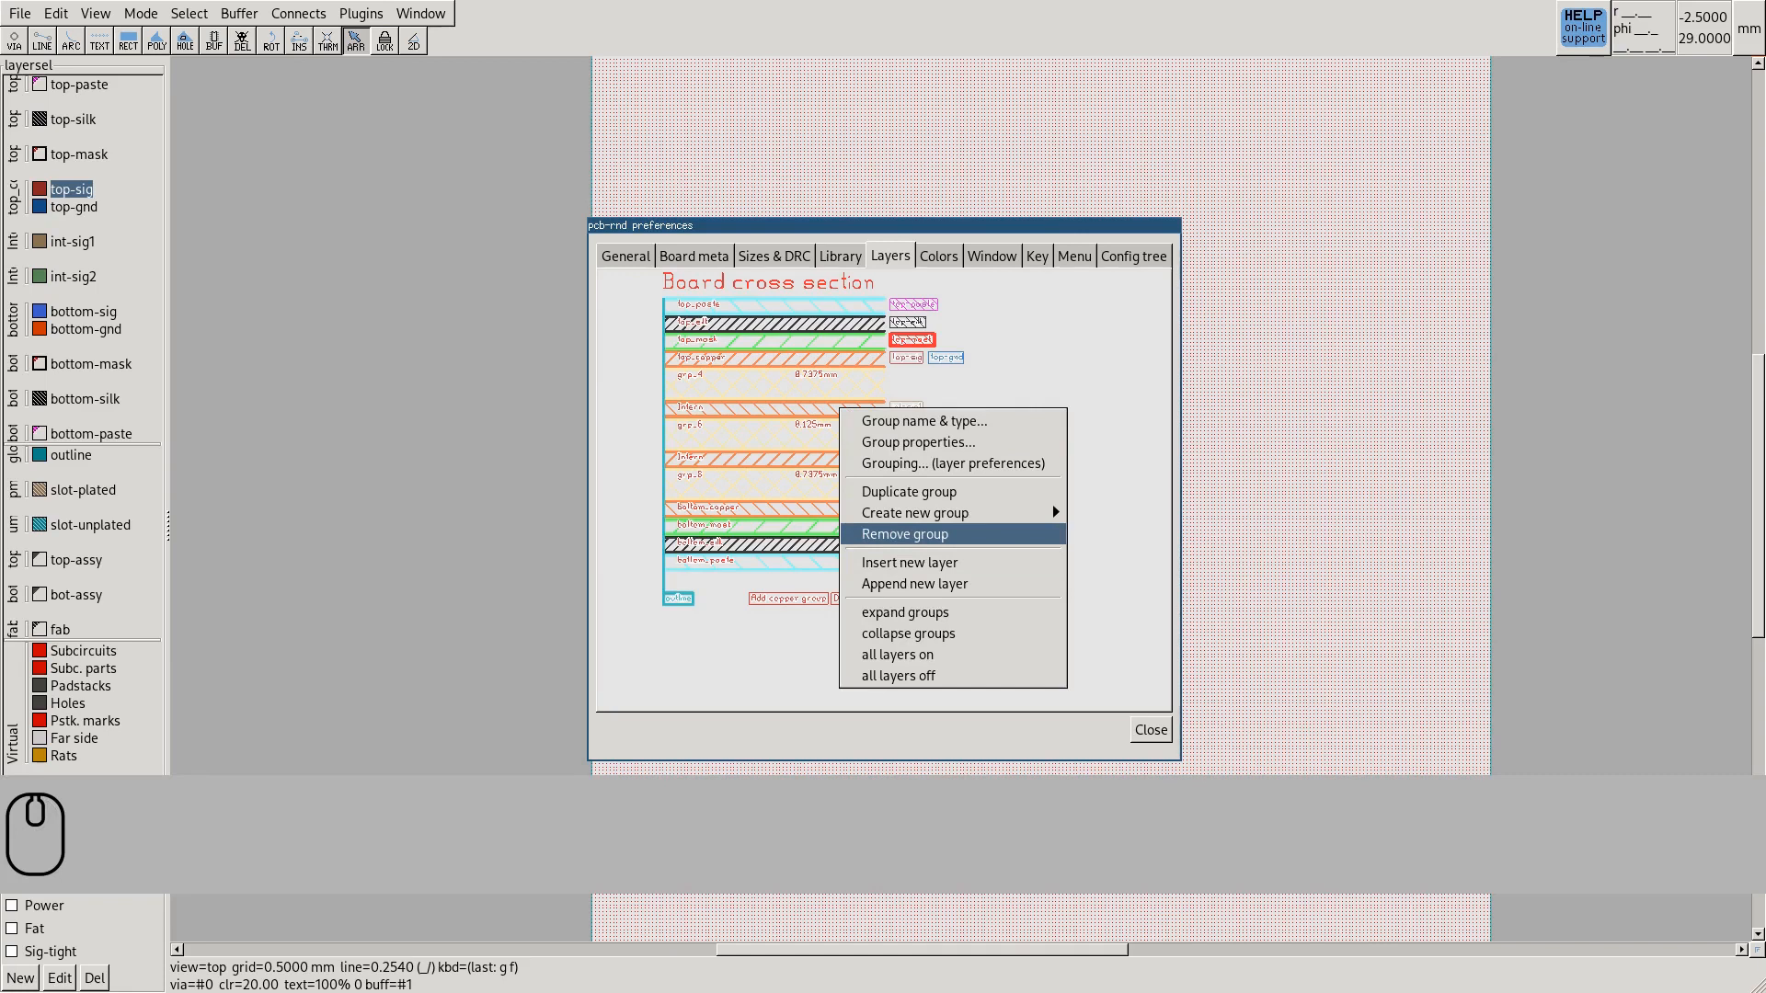
pyautogui.click(1052, 533)
pyautogui.rightClick(858, 440)
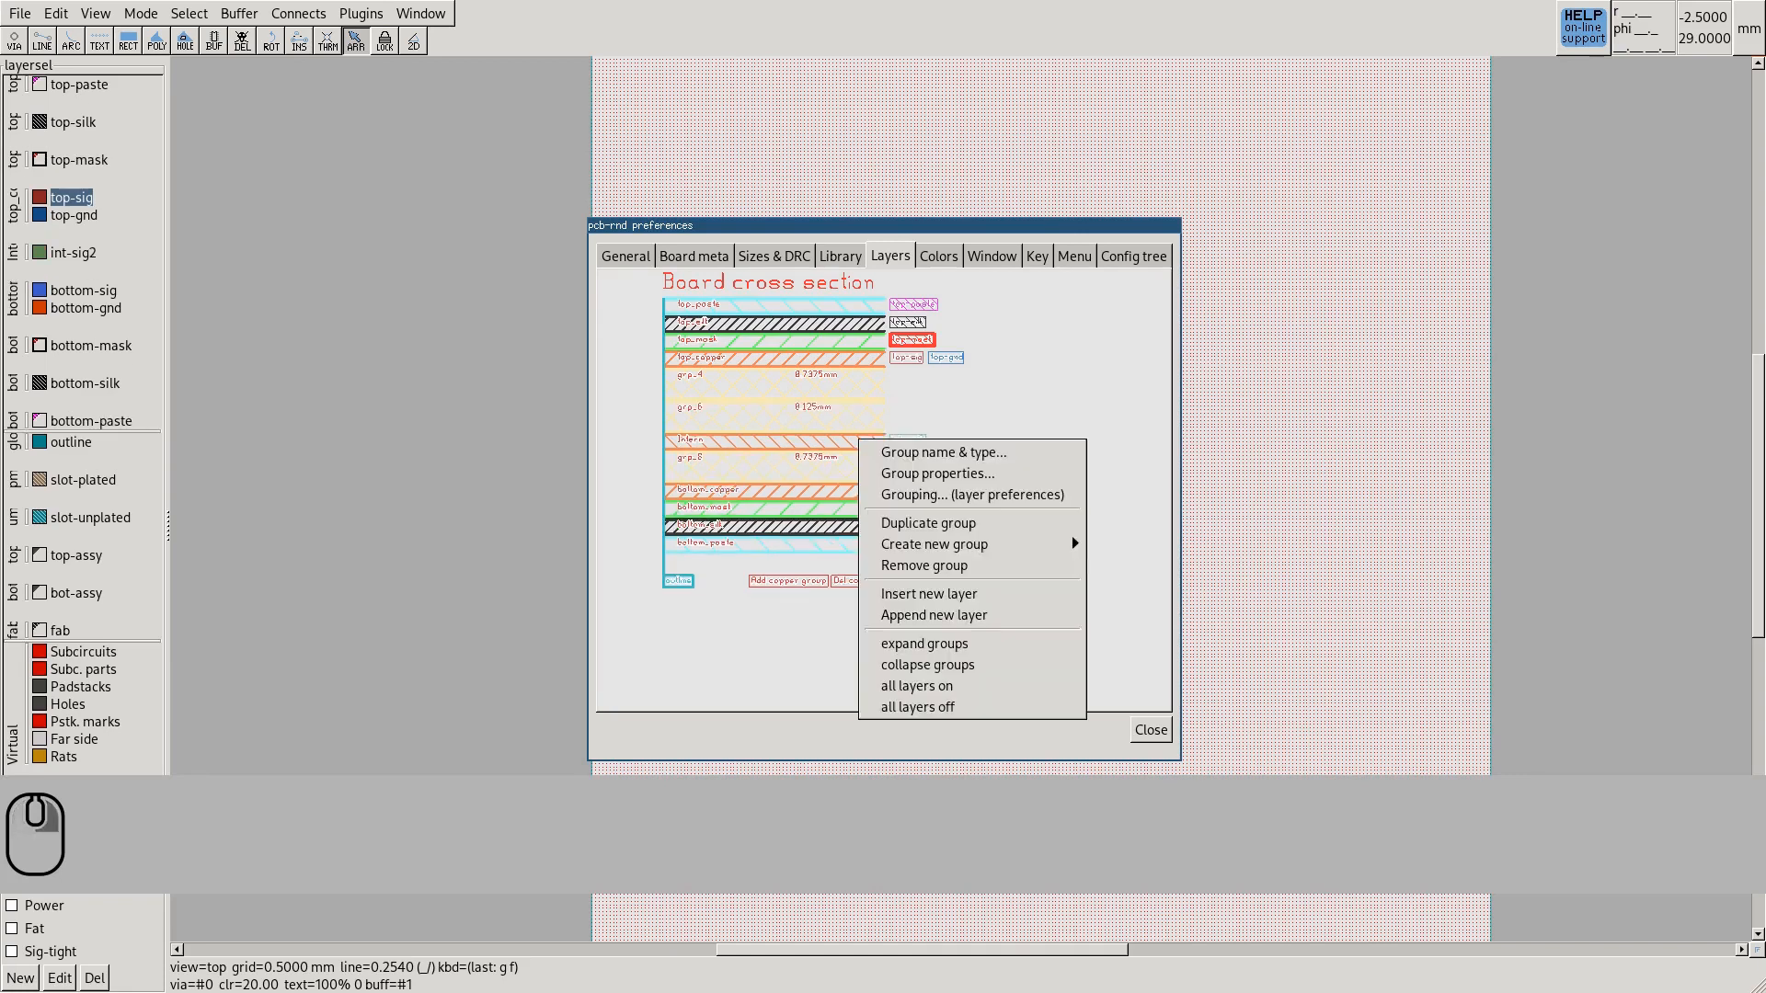
pyautogui.click(897, 566)
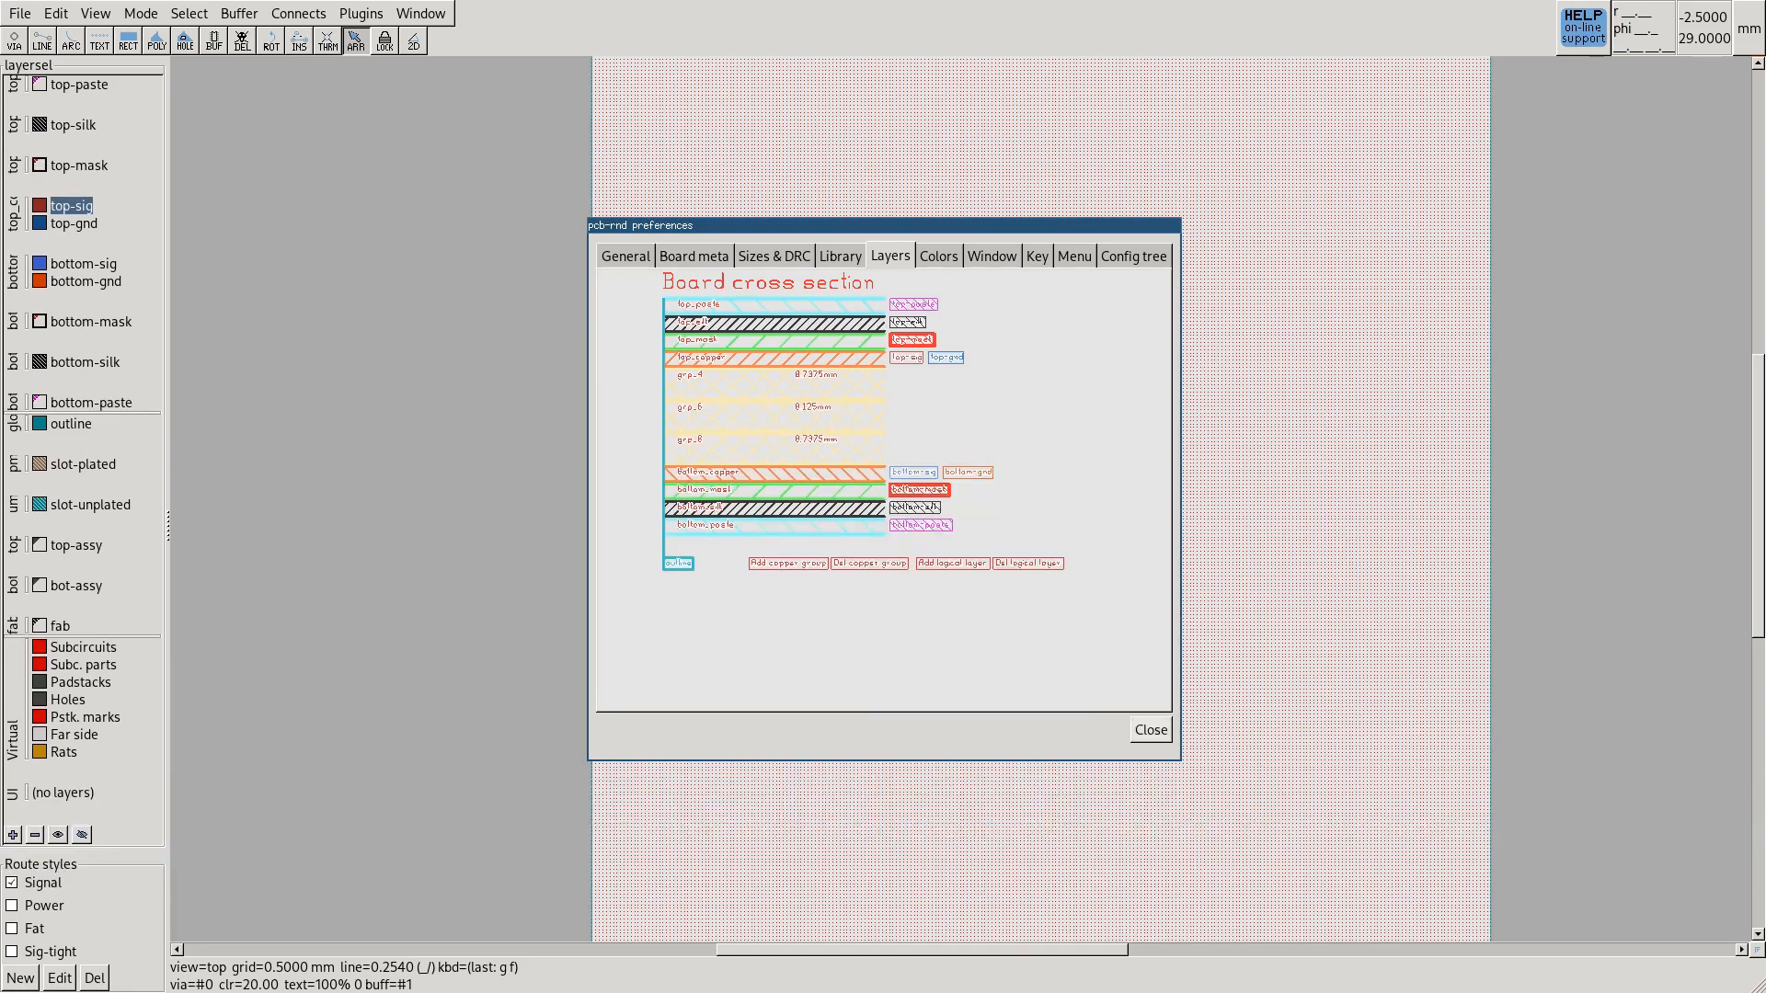
pyautogui.click(1151, 730)
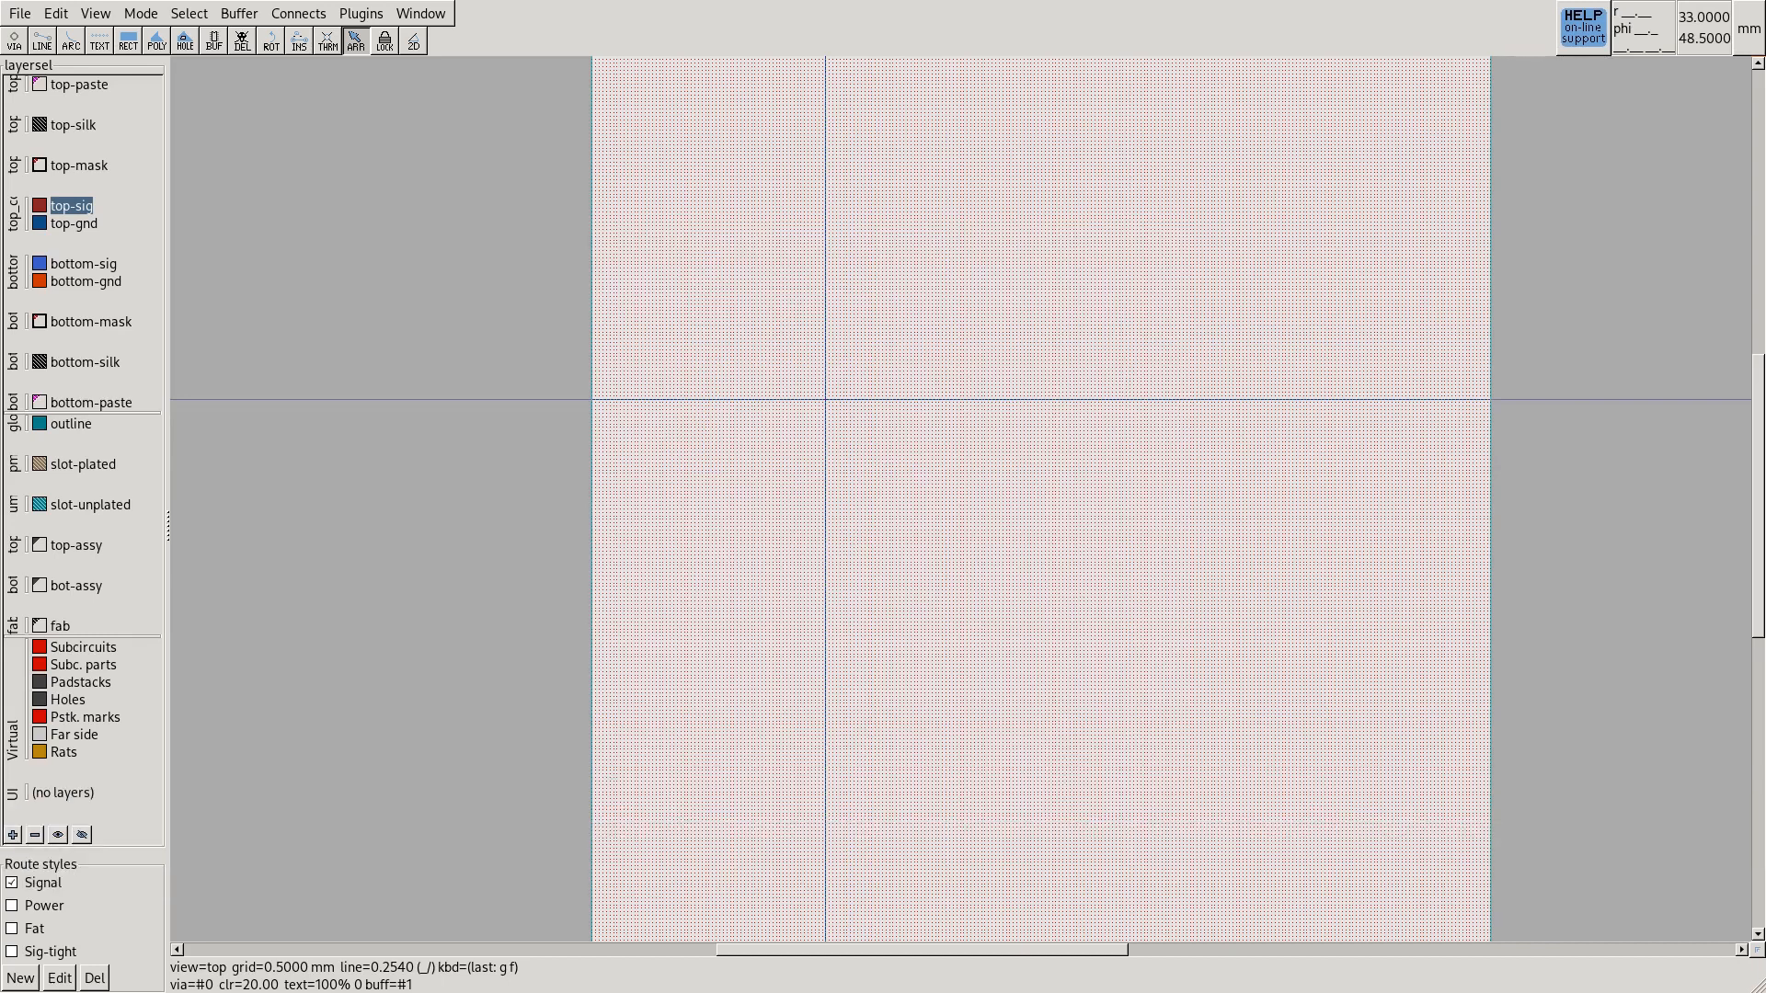
# Save the layout as demo.lht in the pcb-rnd folder
pyautogui.click(20, 13)
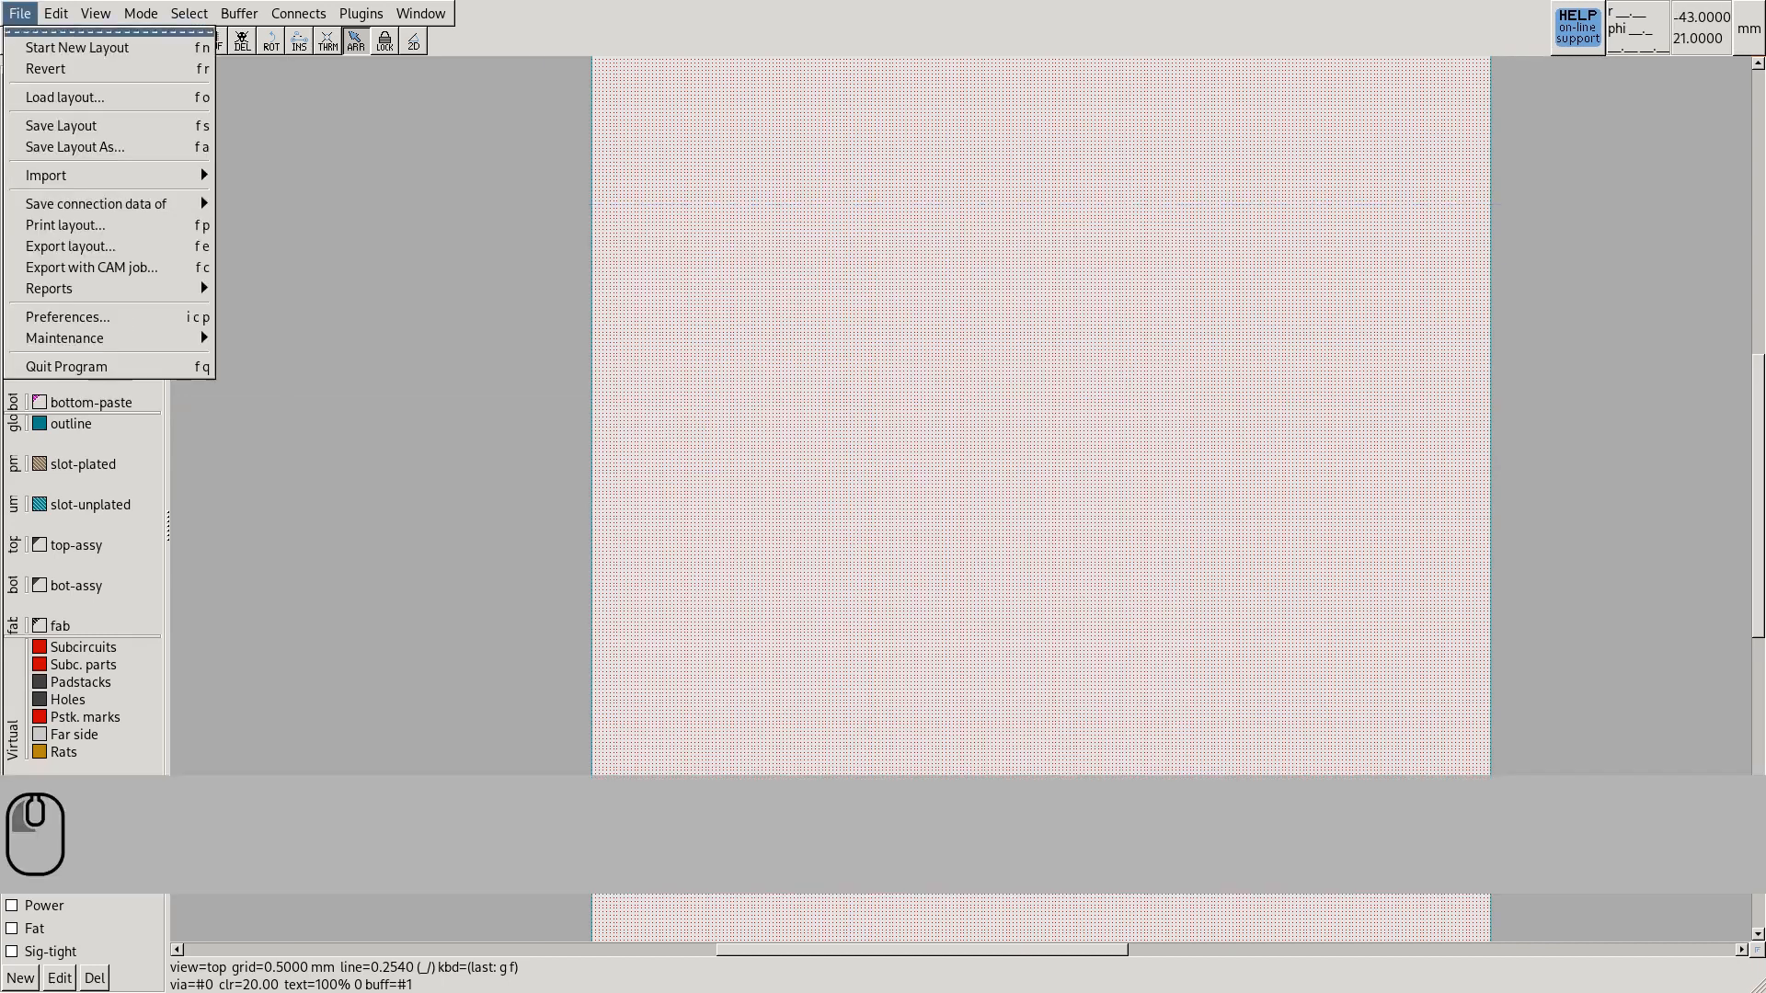
pyautogui.click(60, 125)
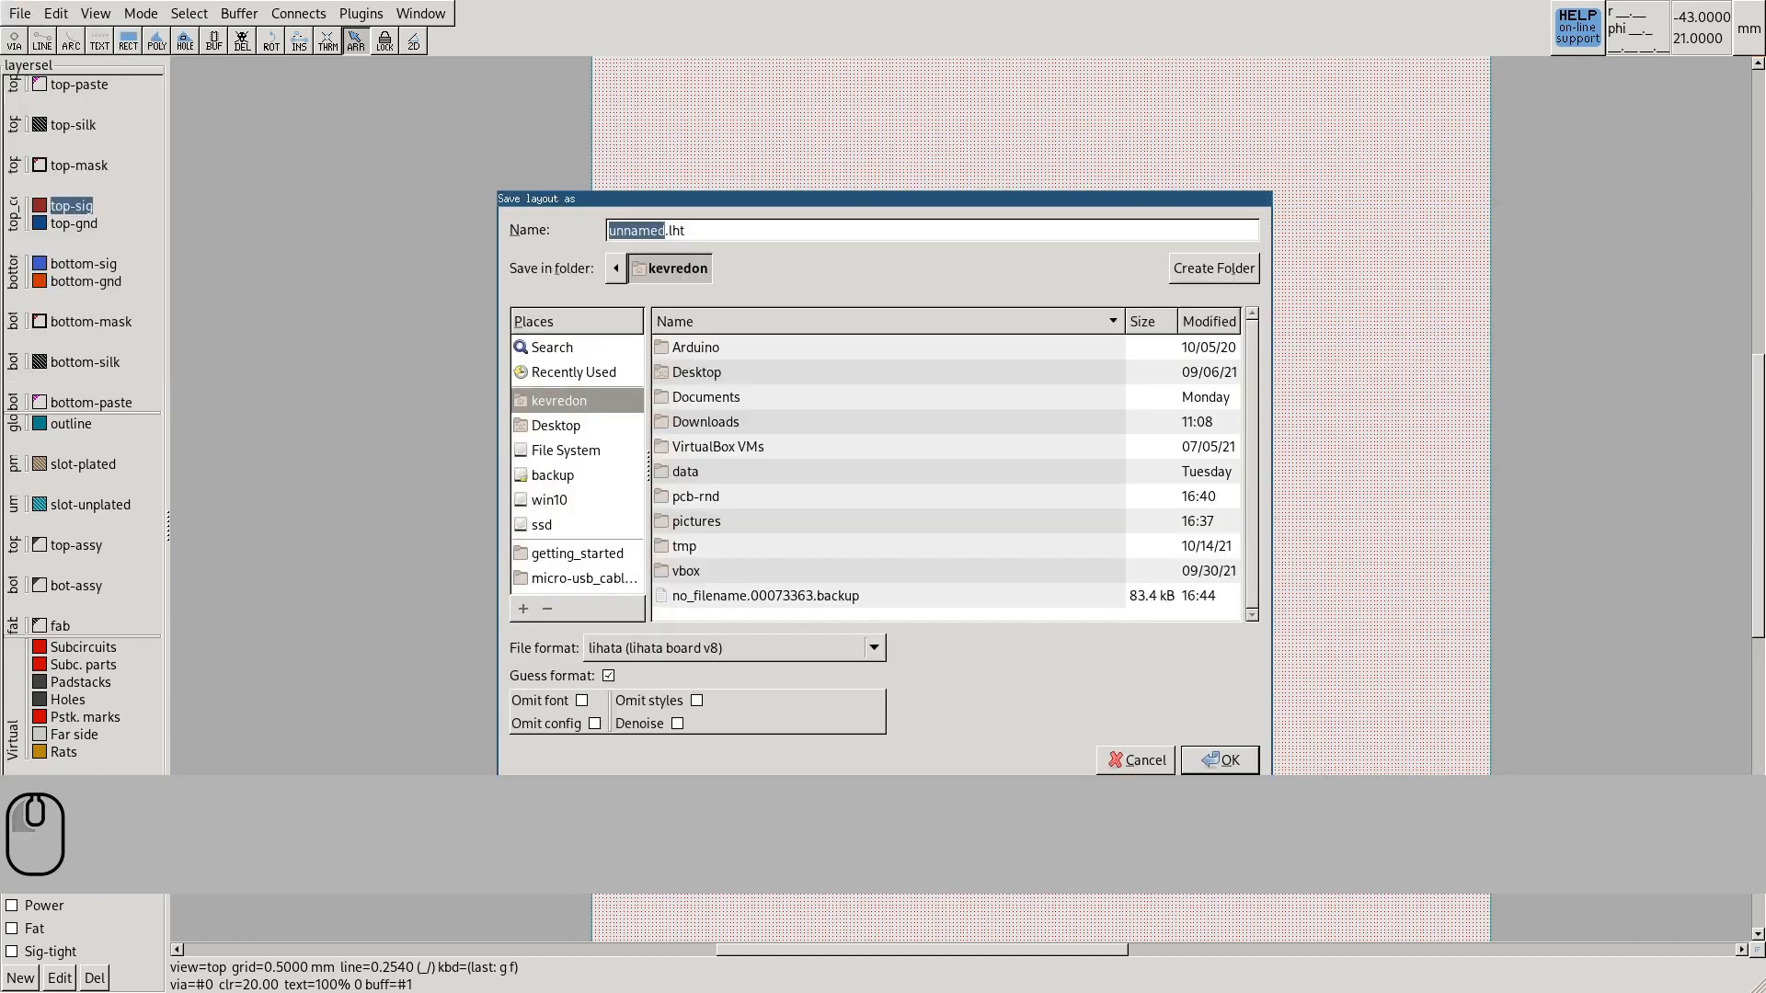
pyautogui.doubleClick(696, 496)
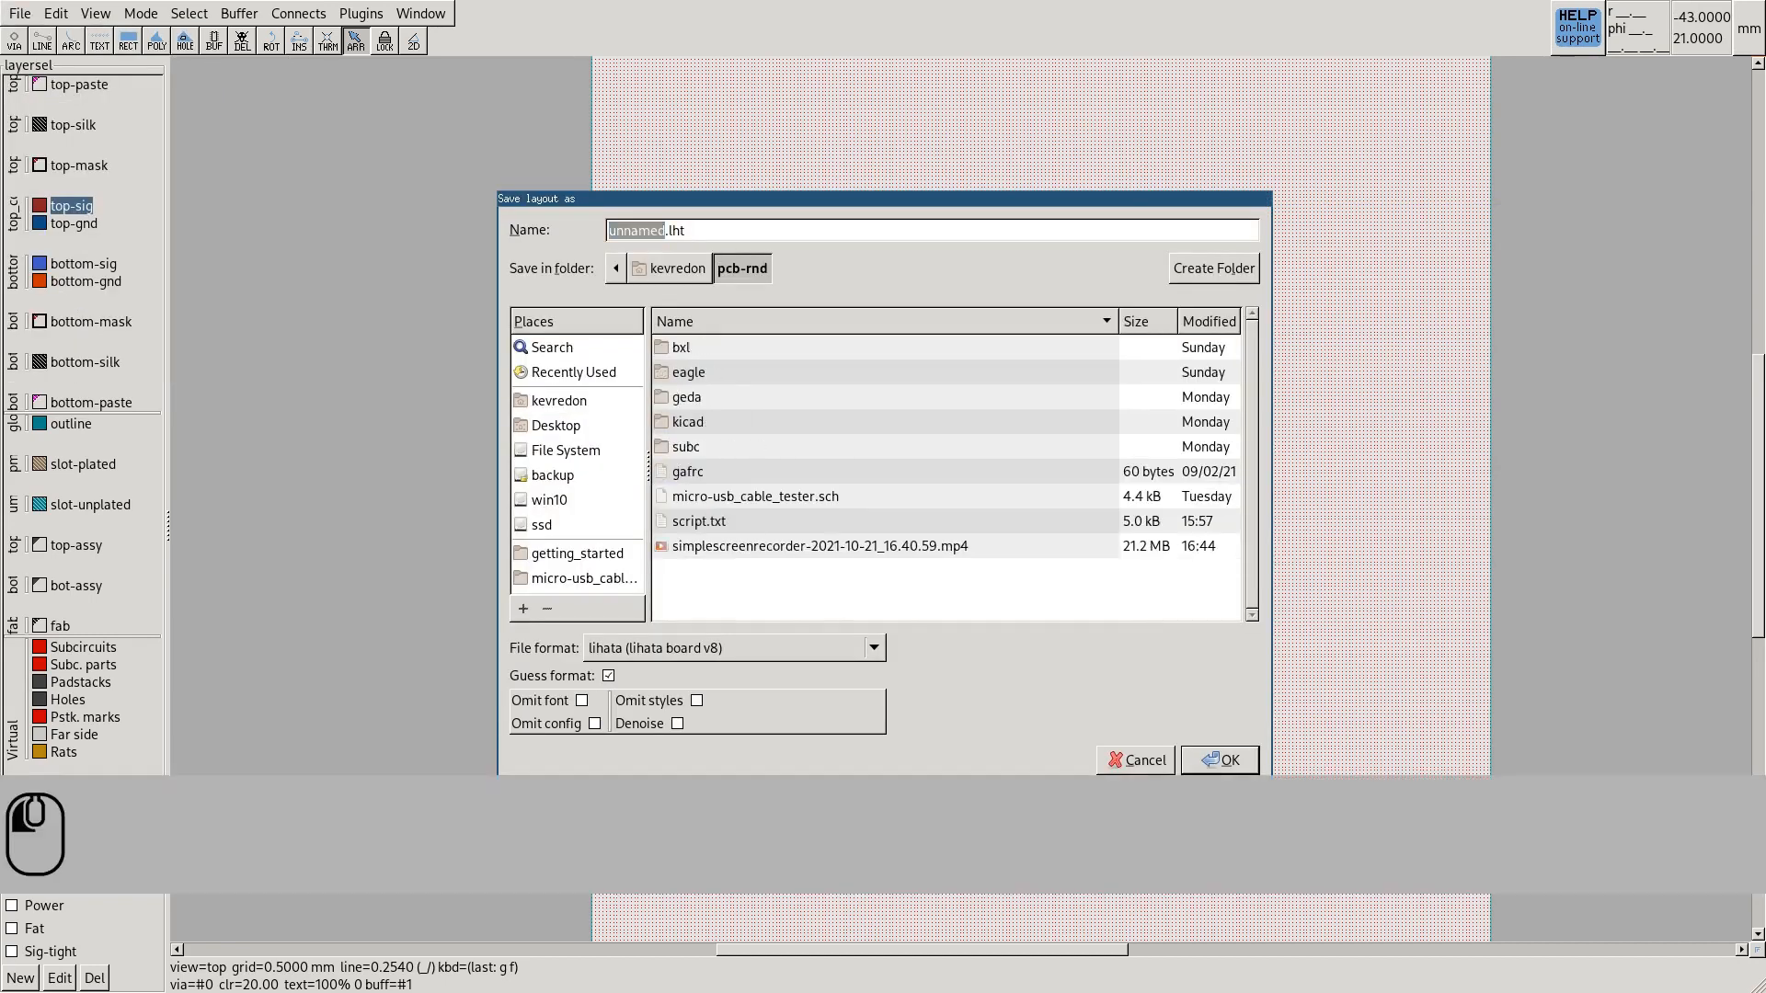
pyautogui.click(636, 230)
pyautogui.write('demo')
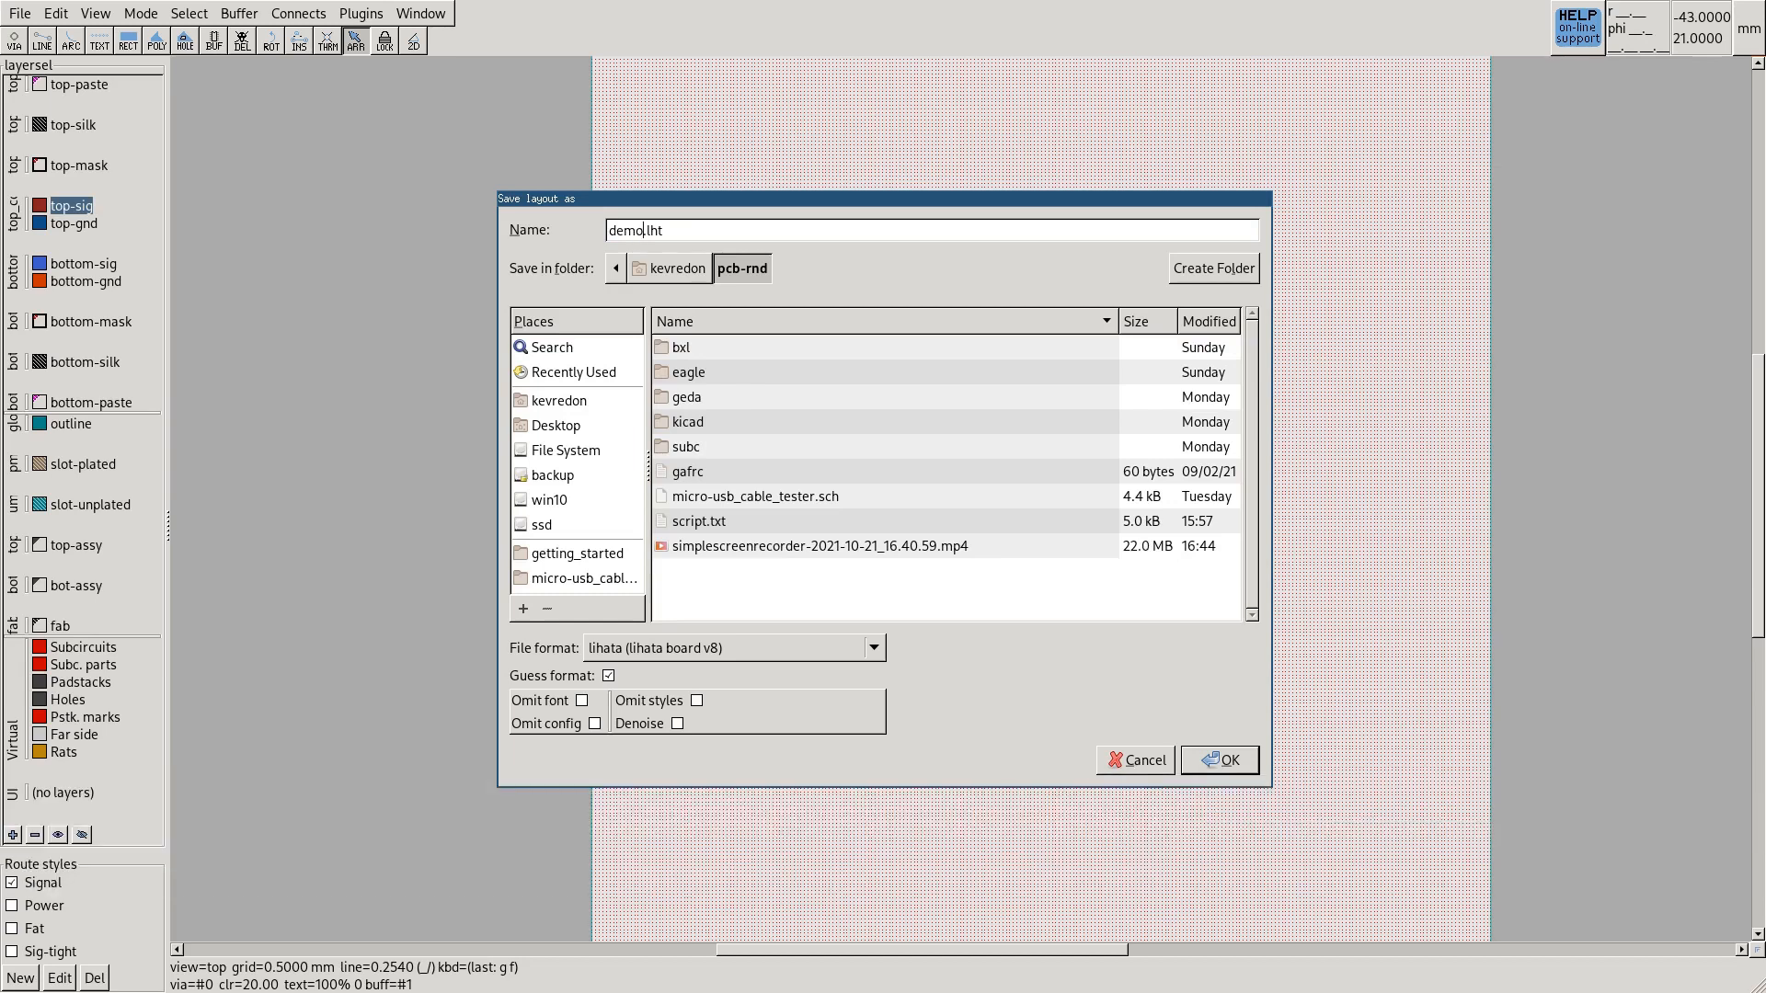
pyautogui.press('Return')
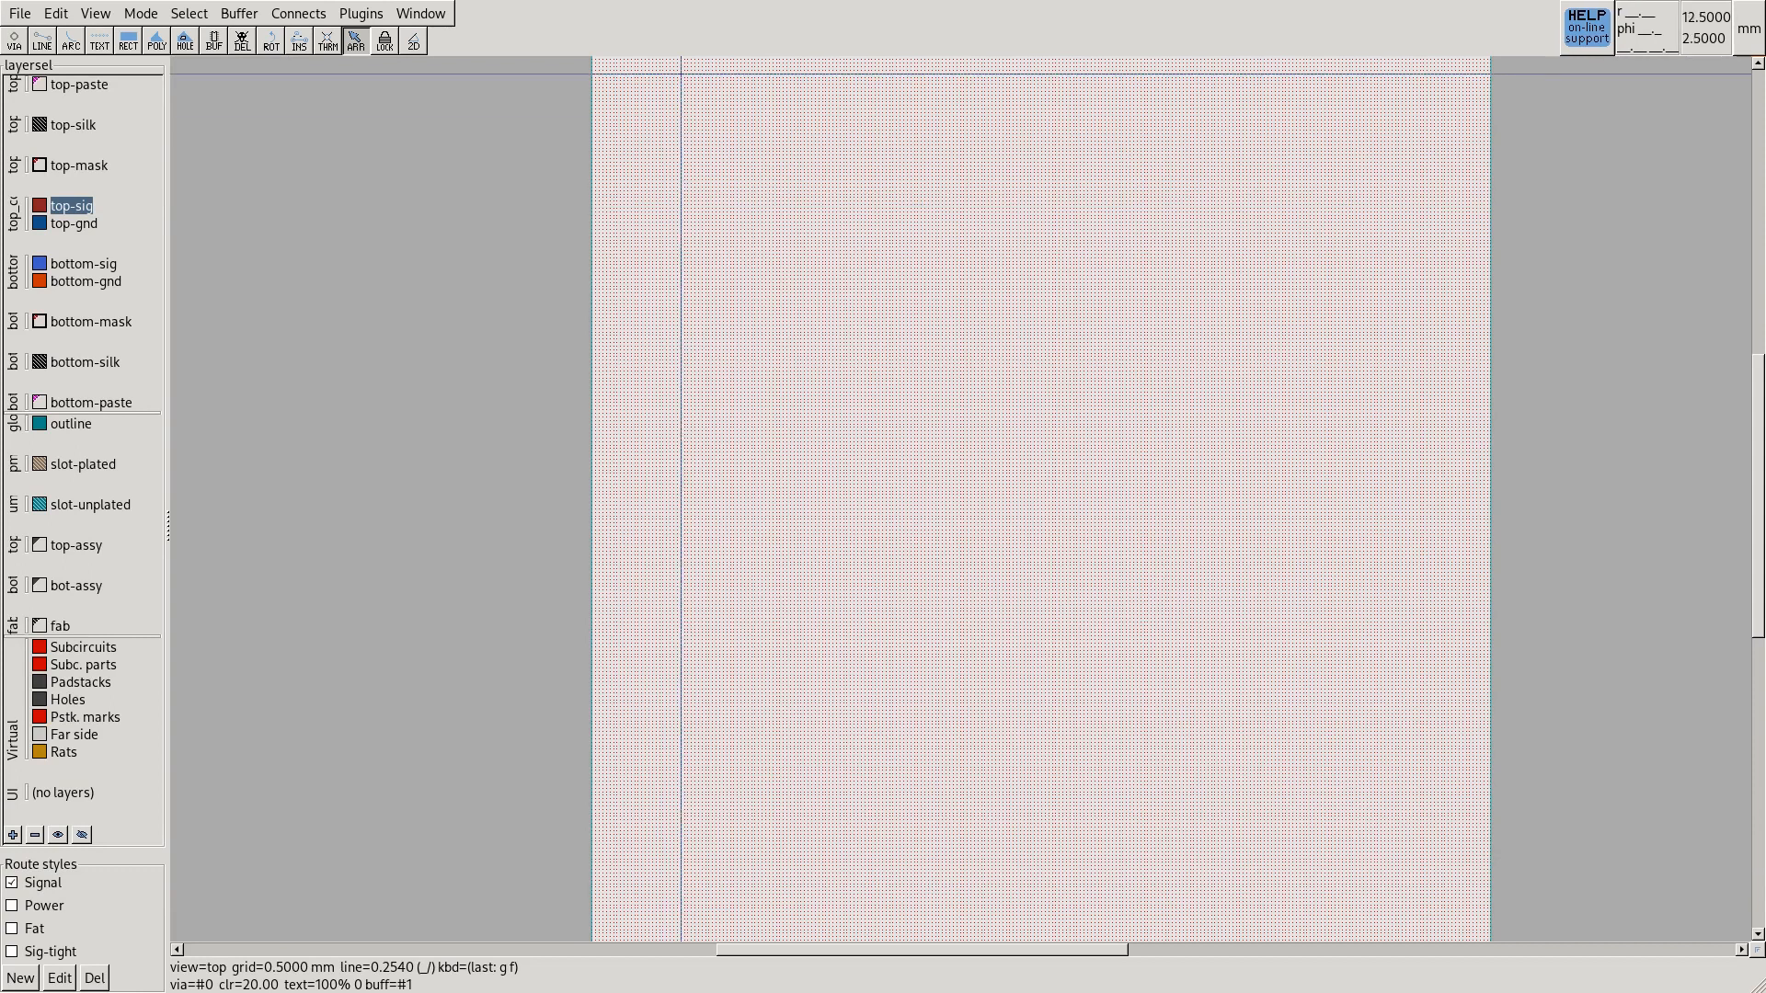
# Open the footprint library, then enlarge and reposition its window over the board
pyautogui.click(421, 12)
pyautogui.click(418, 48)
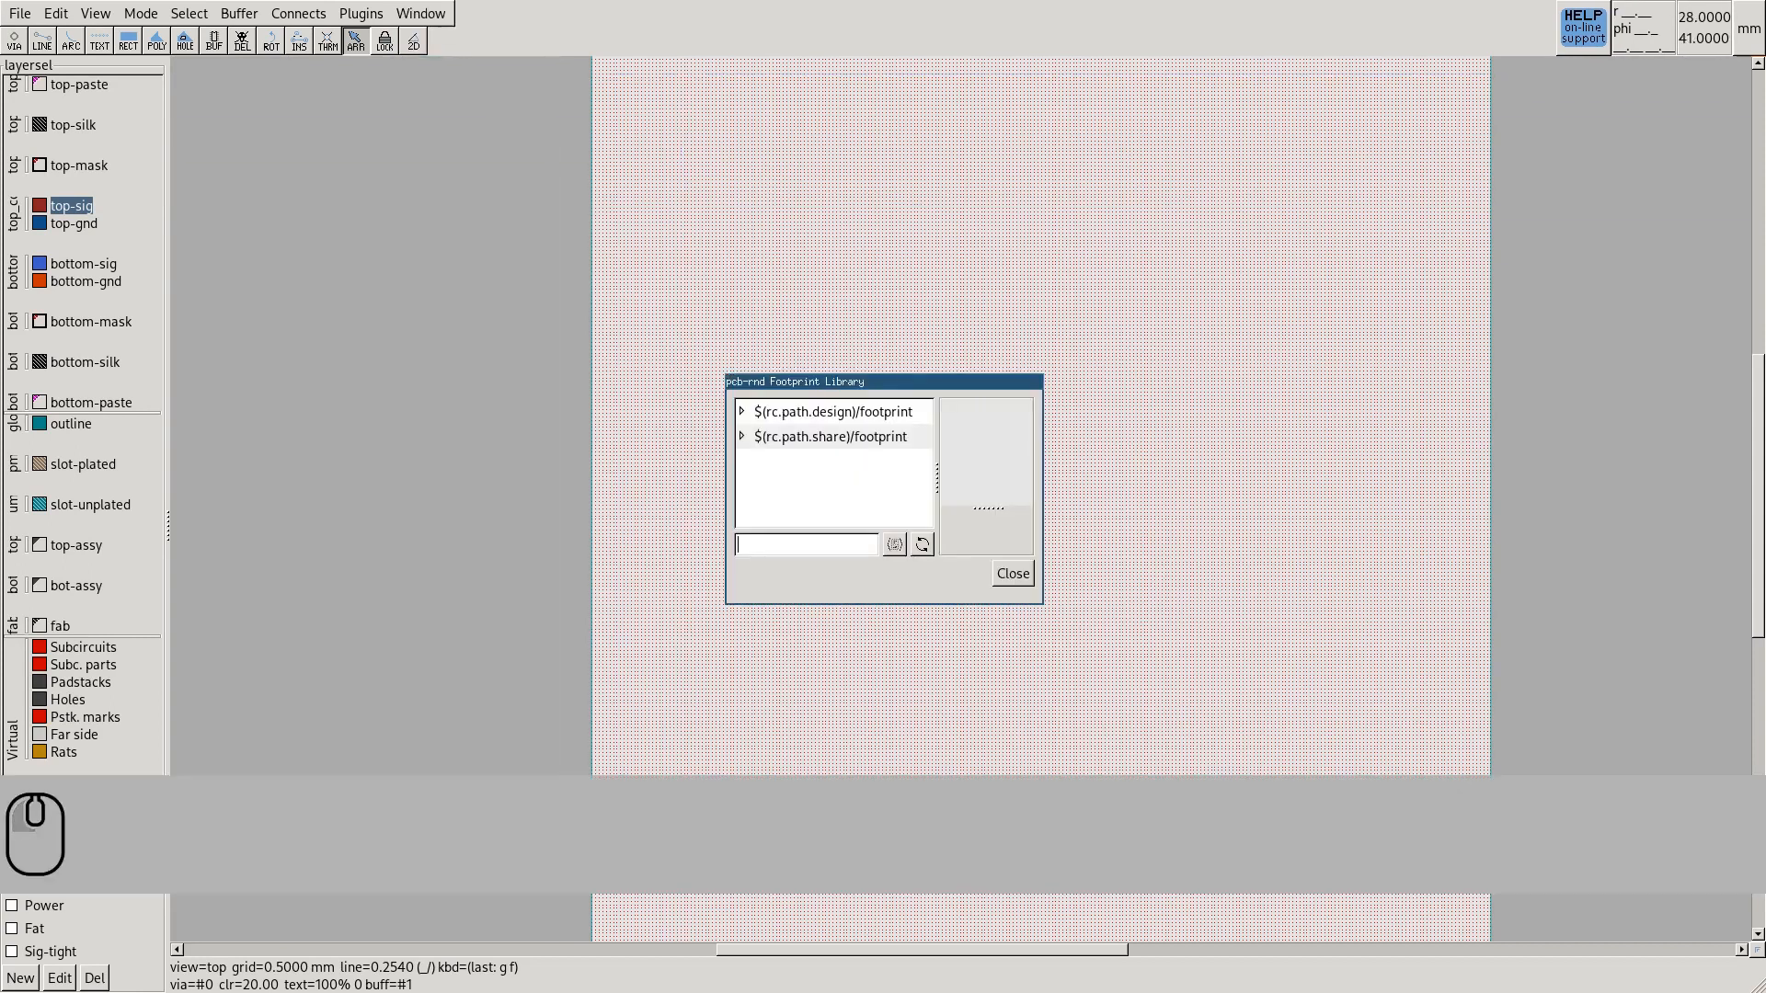
pyautogui.keyDown('alt'); pyautogui.moveTo(999, 596); pyautogui.dragTo(1231, 854, button='right'); pyautogui.keyUp('alt')
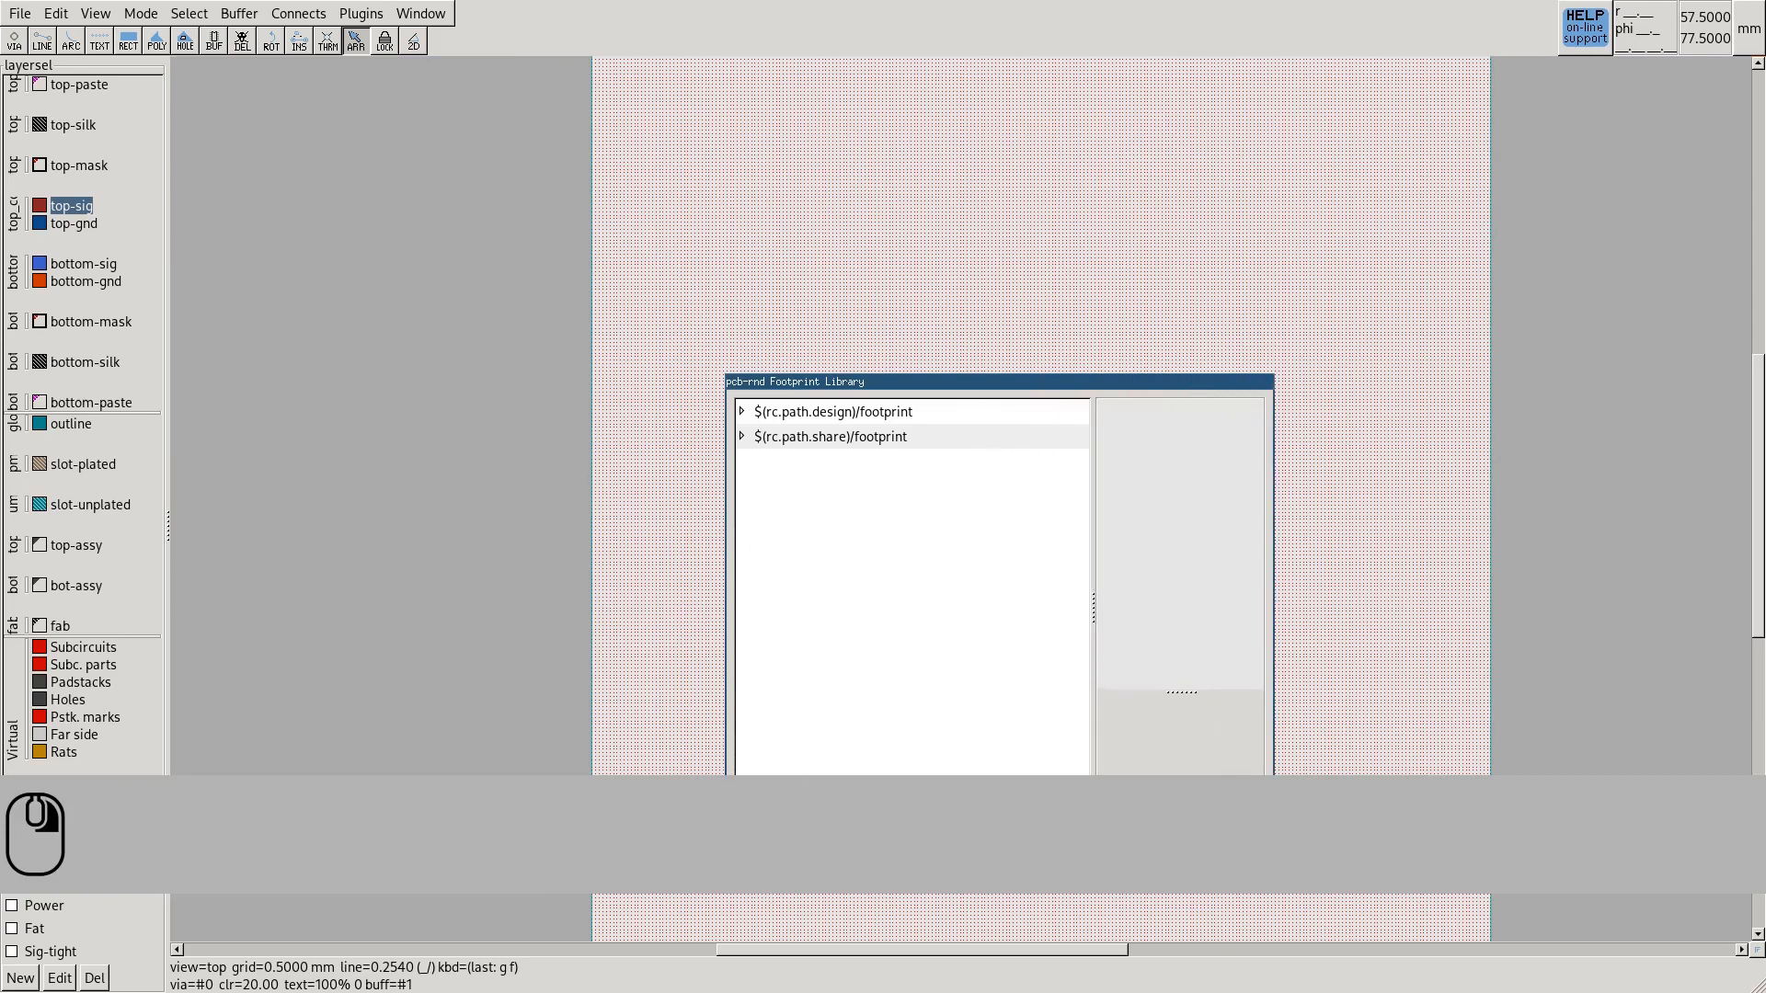
pyautogui.moveTo(981, 381); pyautogui.dragTo(848, 169)
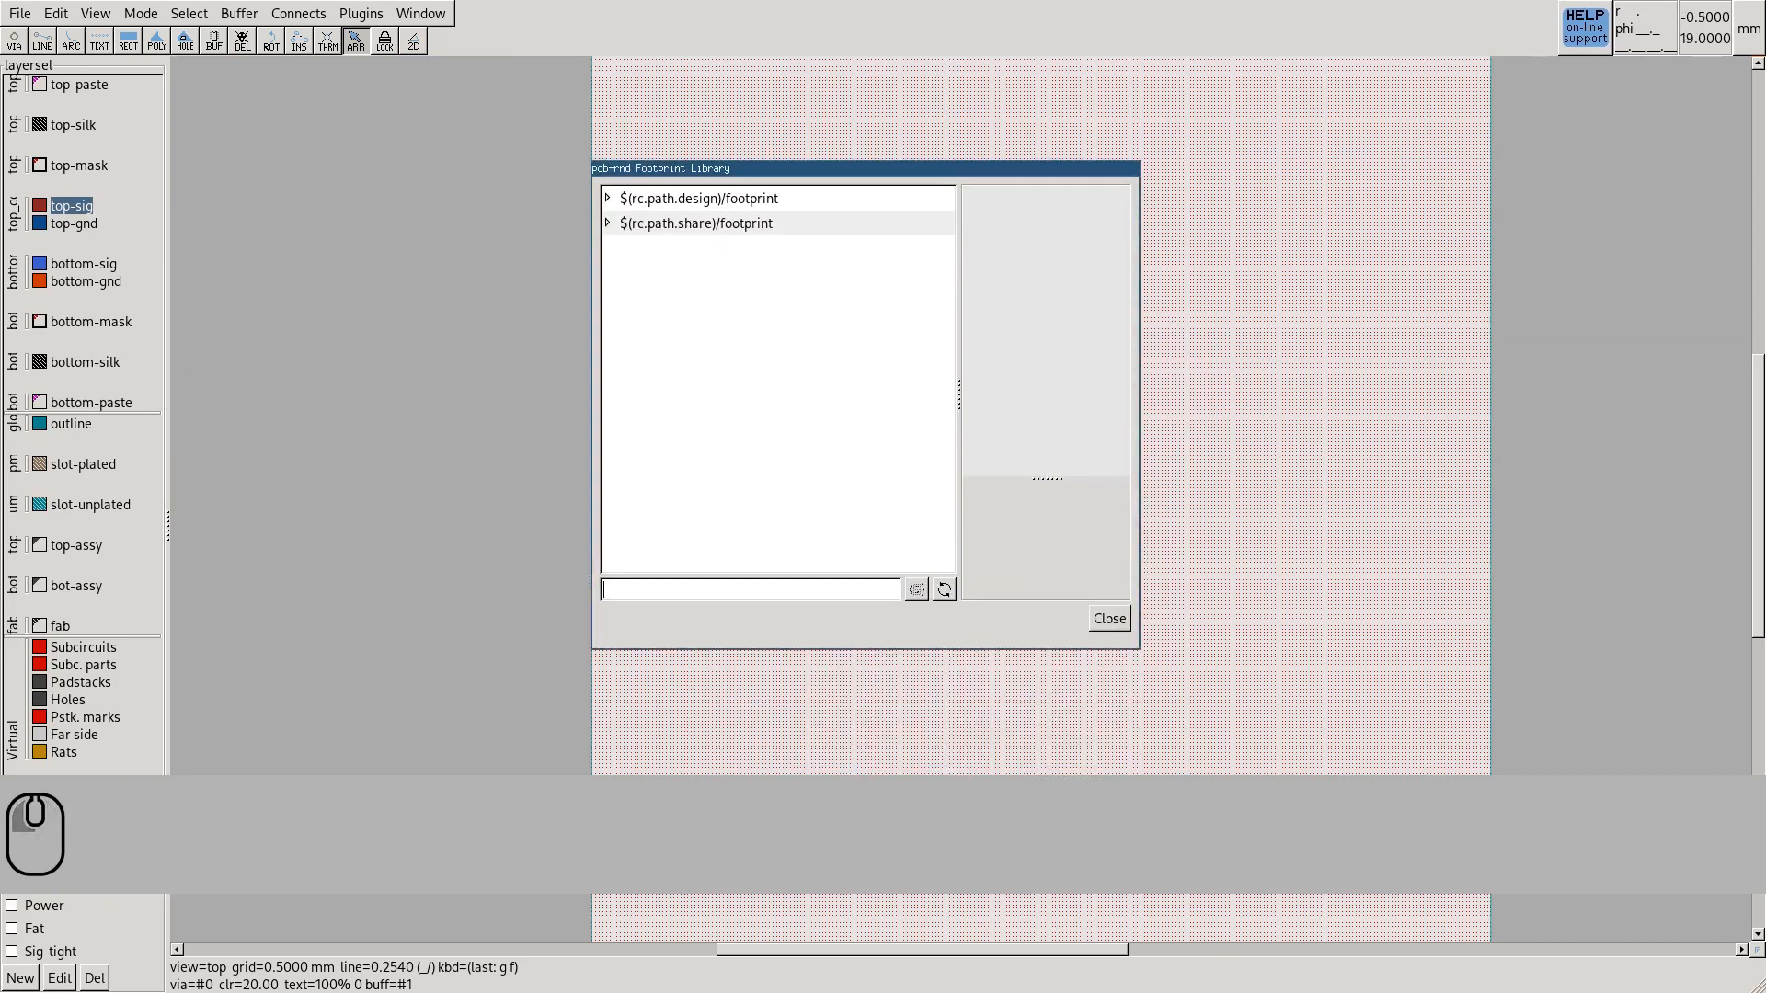
# Place the 0603.fp footprint from the design library's smd group near the board's upper-left corner
pyautogui.click(608, 198)
pyautogui.click(622, 272)
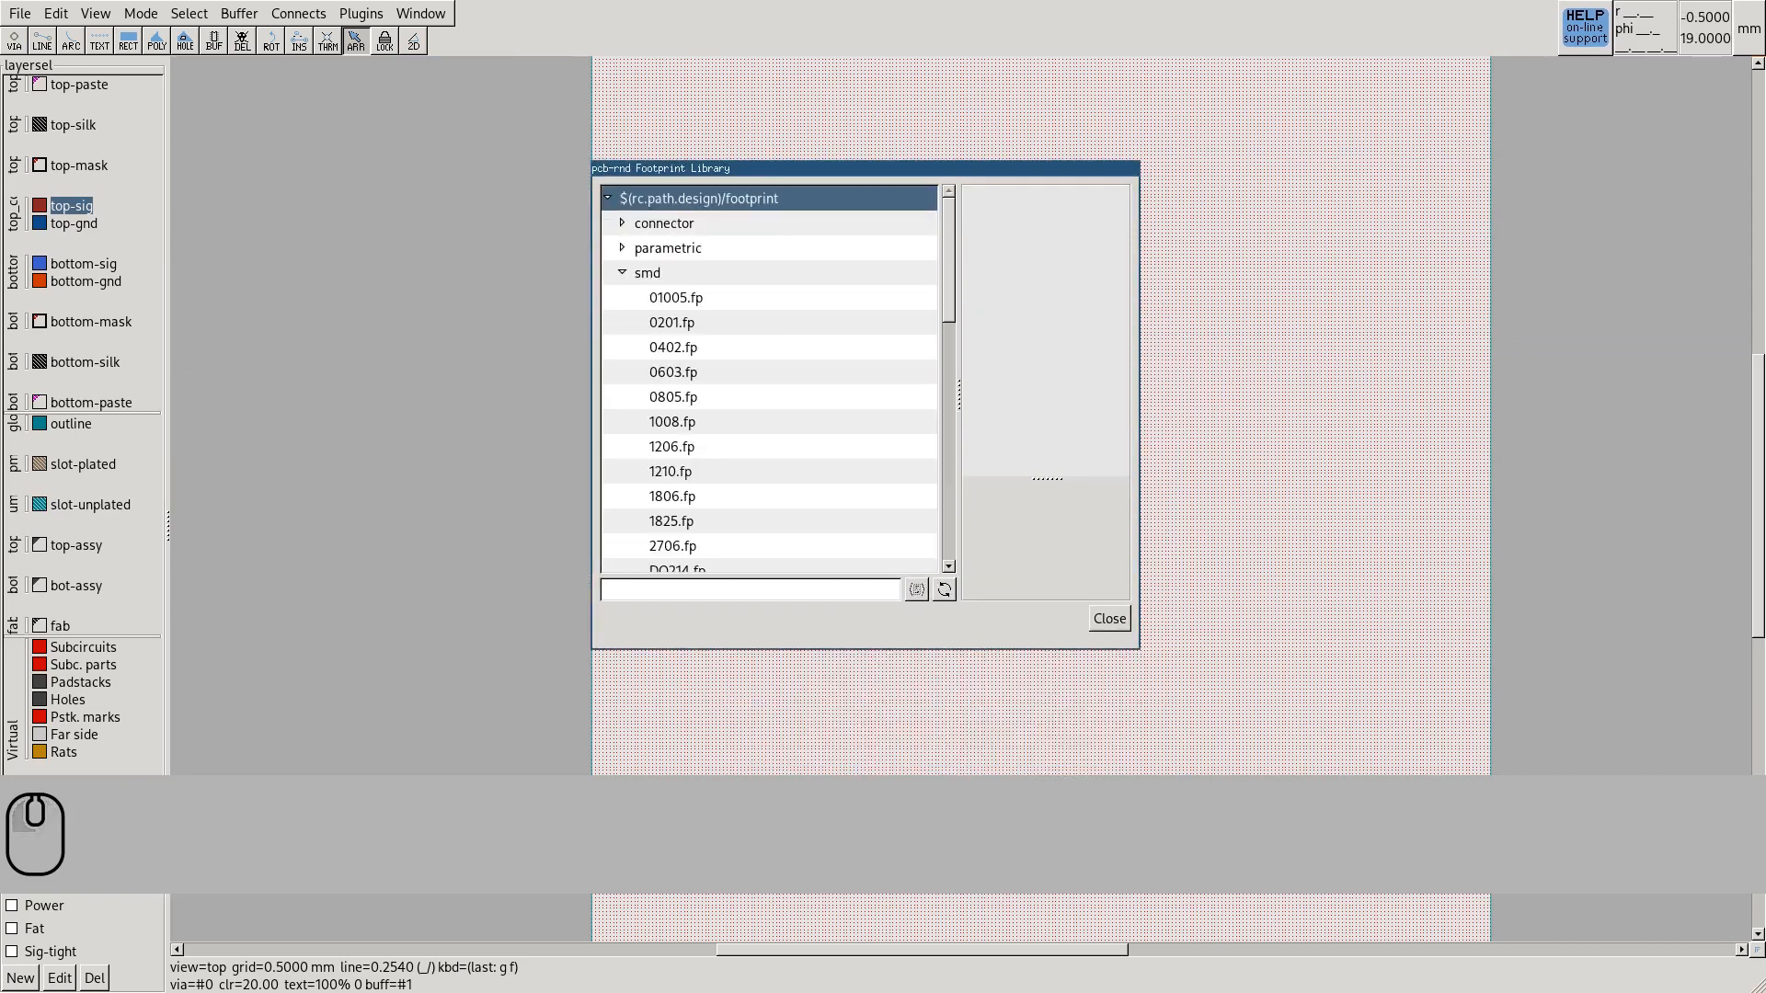
pyautogui.click(674, 371)
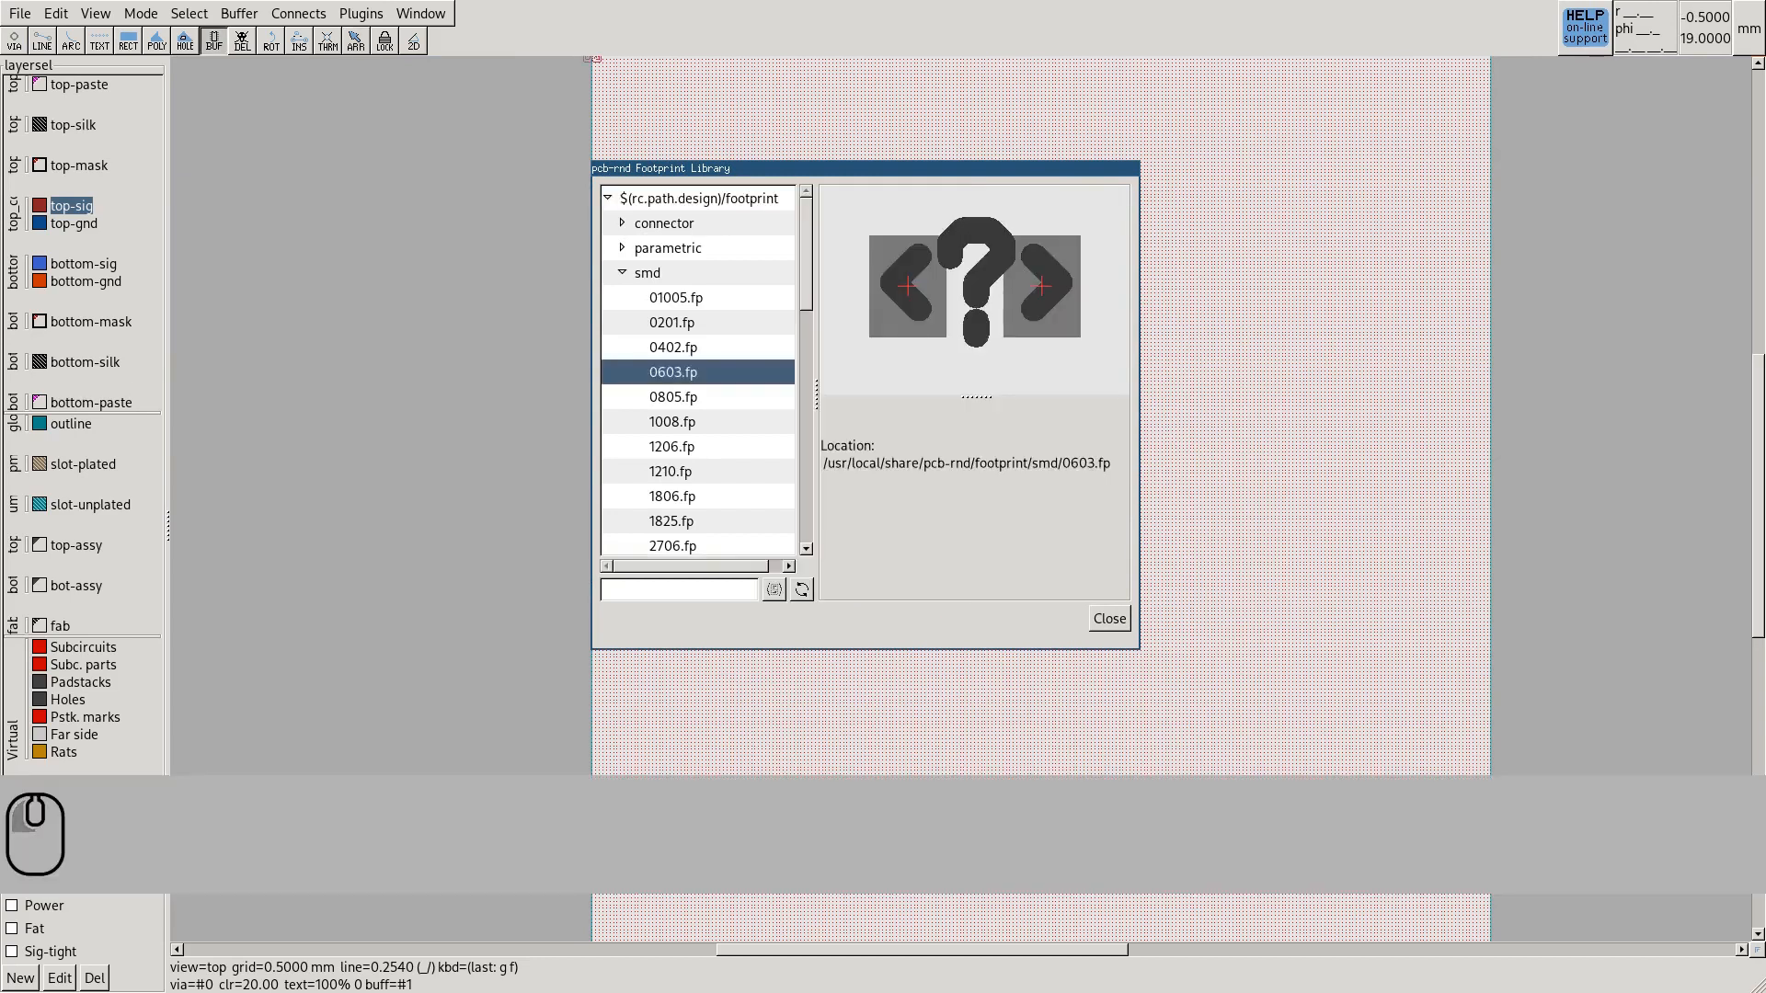
pyautogui.click(688, 121)
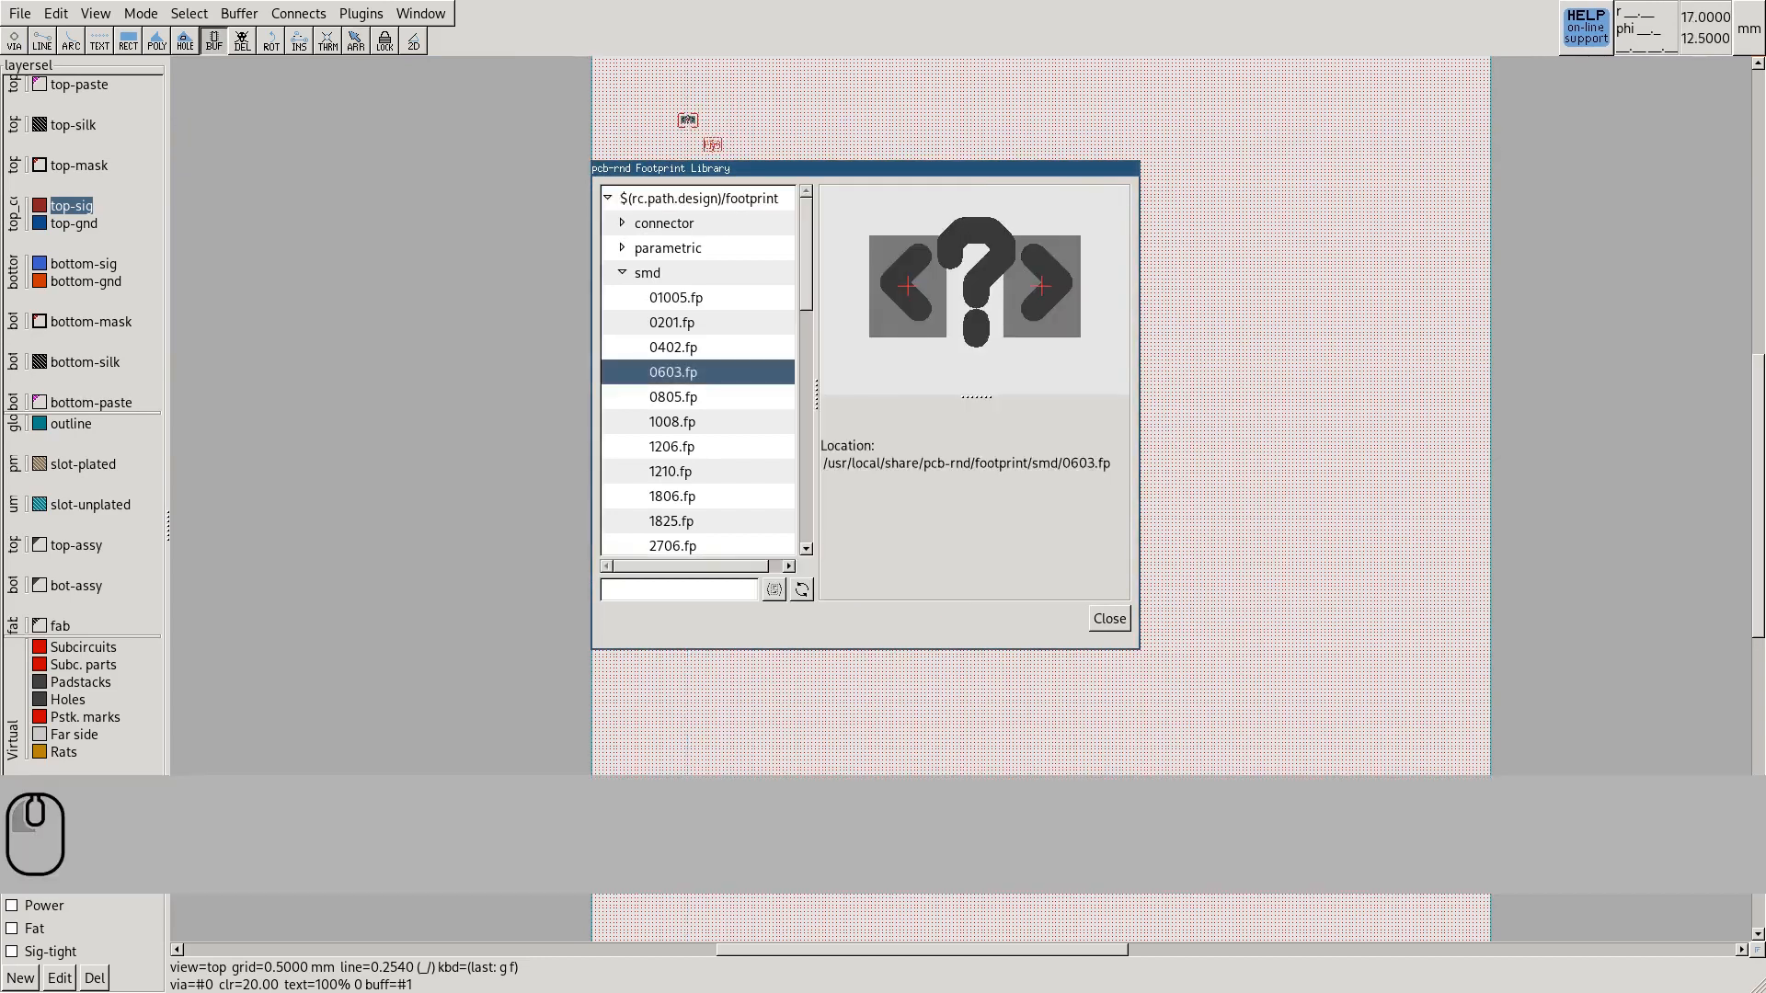
# Choose the parametric connector() footprint from the library and set its ny parameter to 5, keeping nx at 2
pyautogui.click(683, 347)
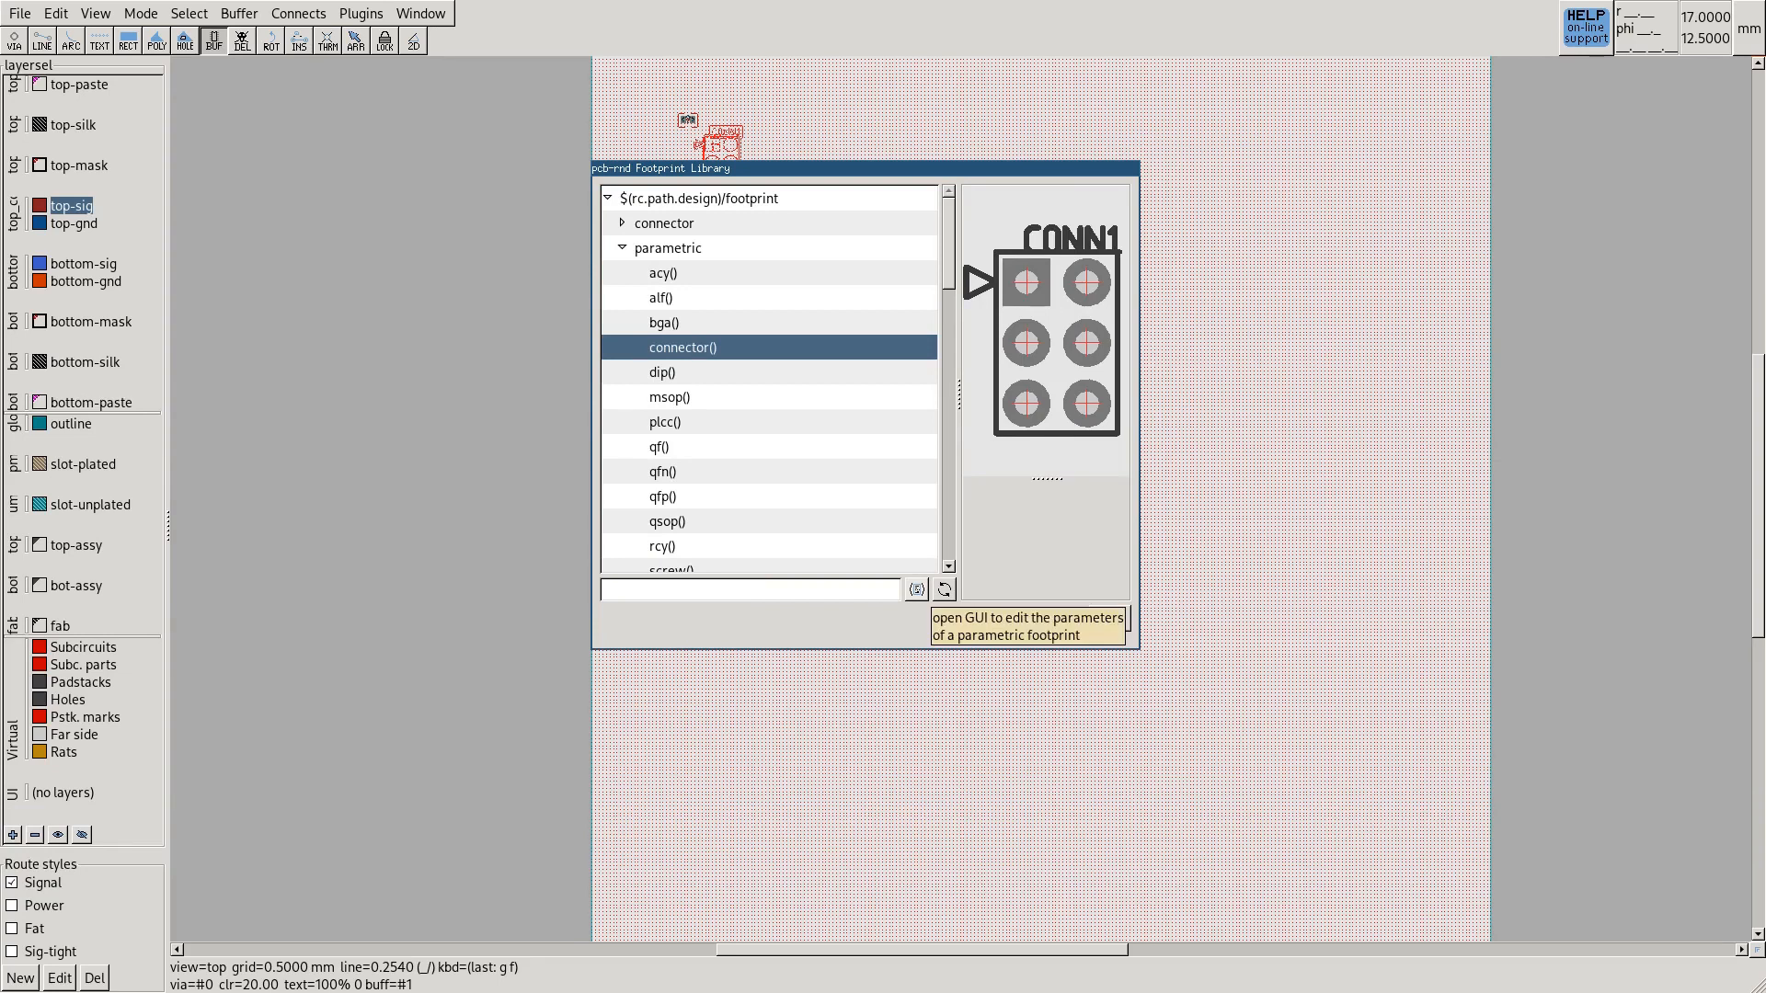
pyautogui.click(916, 589)
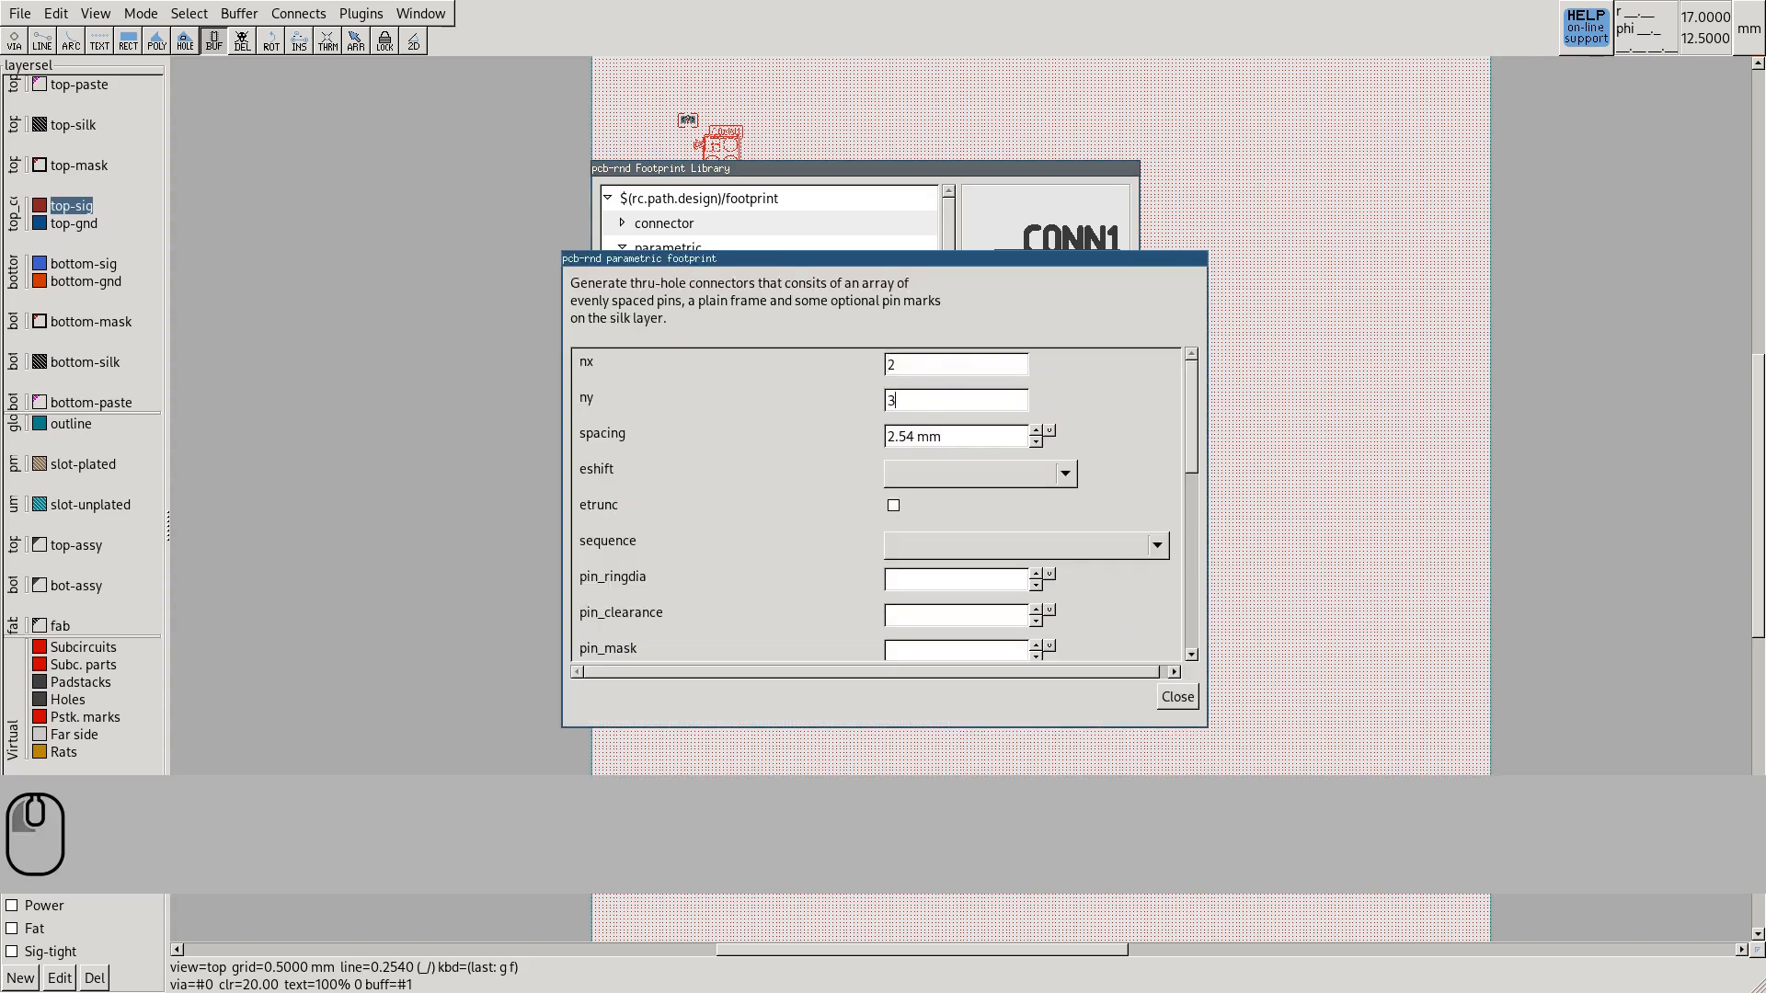
pyautogui.write('5')
pyautogui.press('Left')
pyautogui.press('BackSpace')
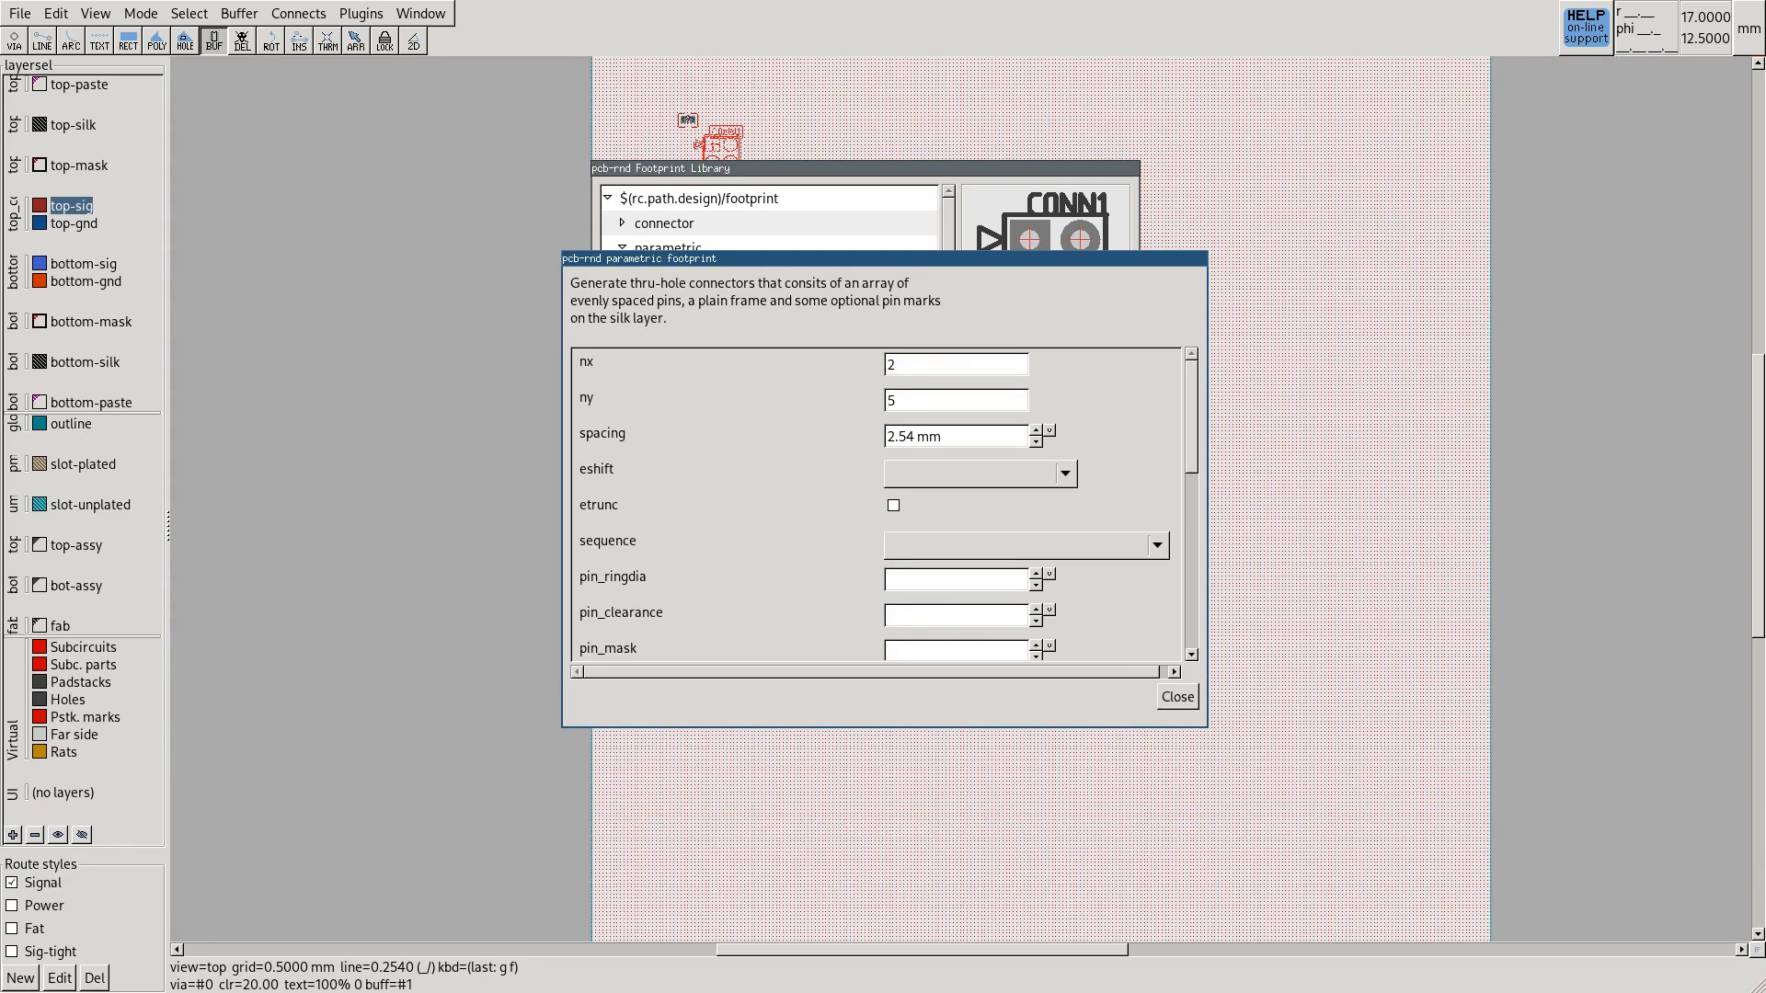
pyautogui.click(1177, 696)
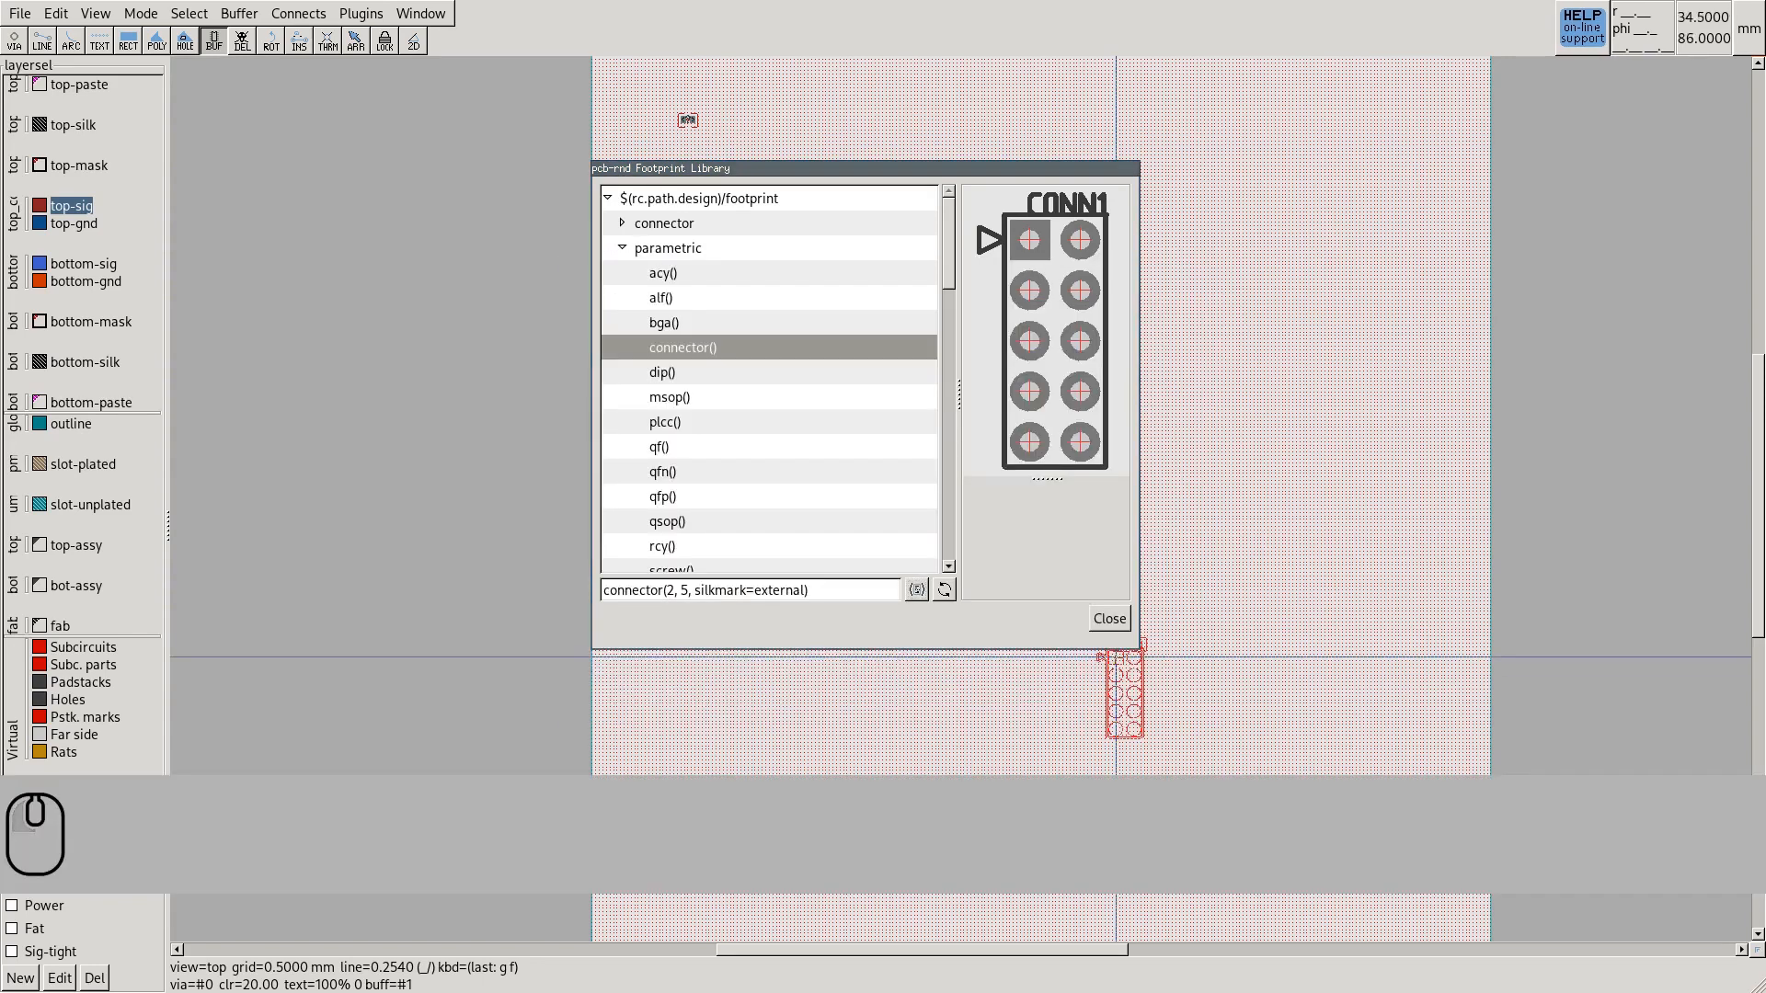
# Place the 2-by-5 connector footprint on the lower-left part of the board and close the footprint library
pyautogui.click(713, 682)
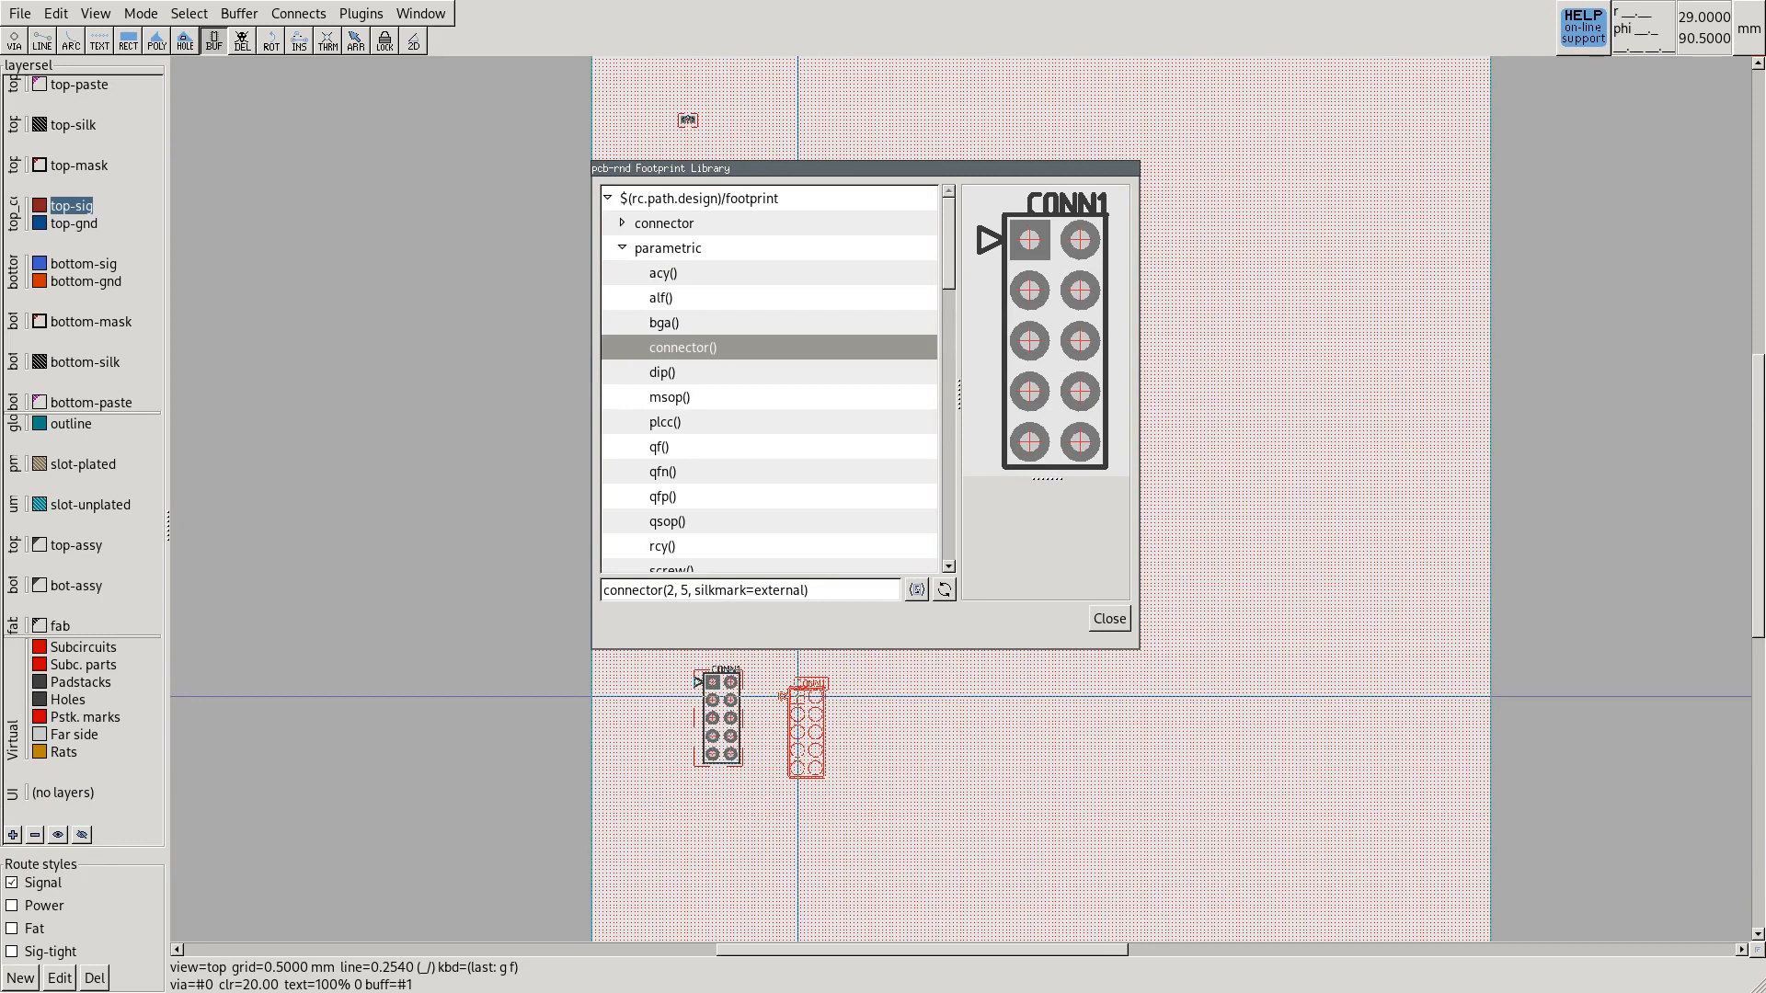
pyautogui.scroll(-20, 769, 378)
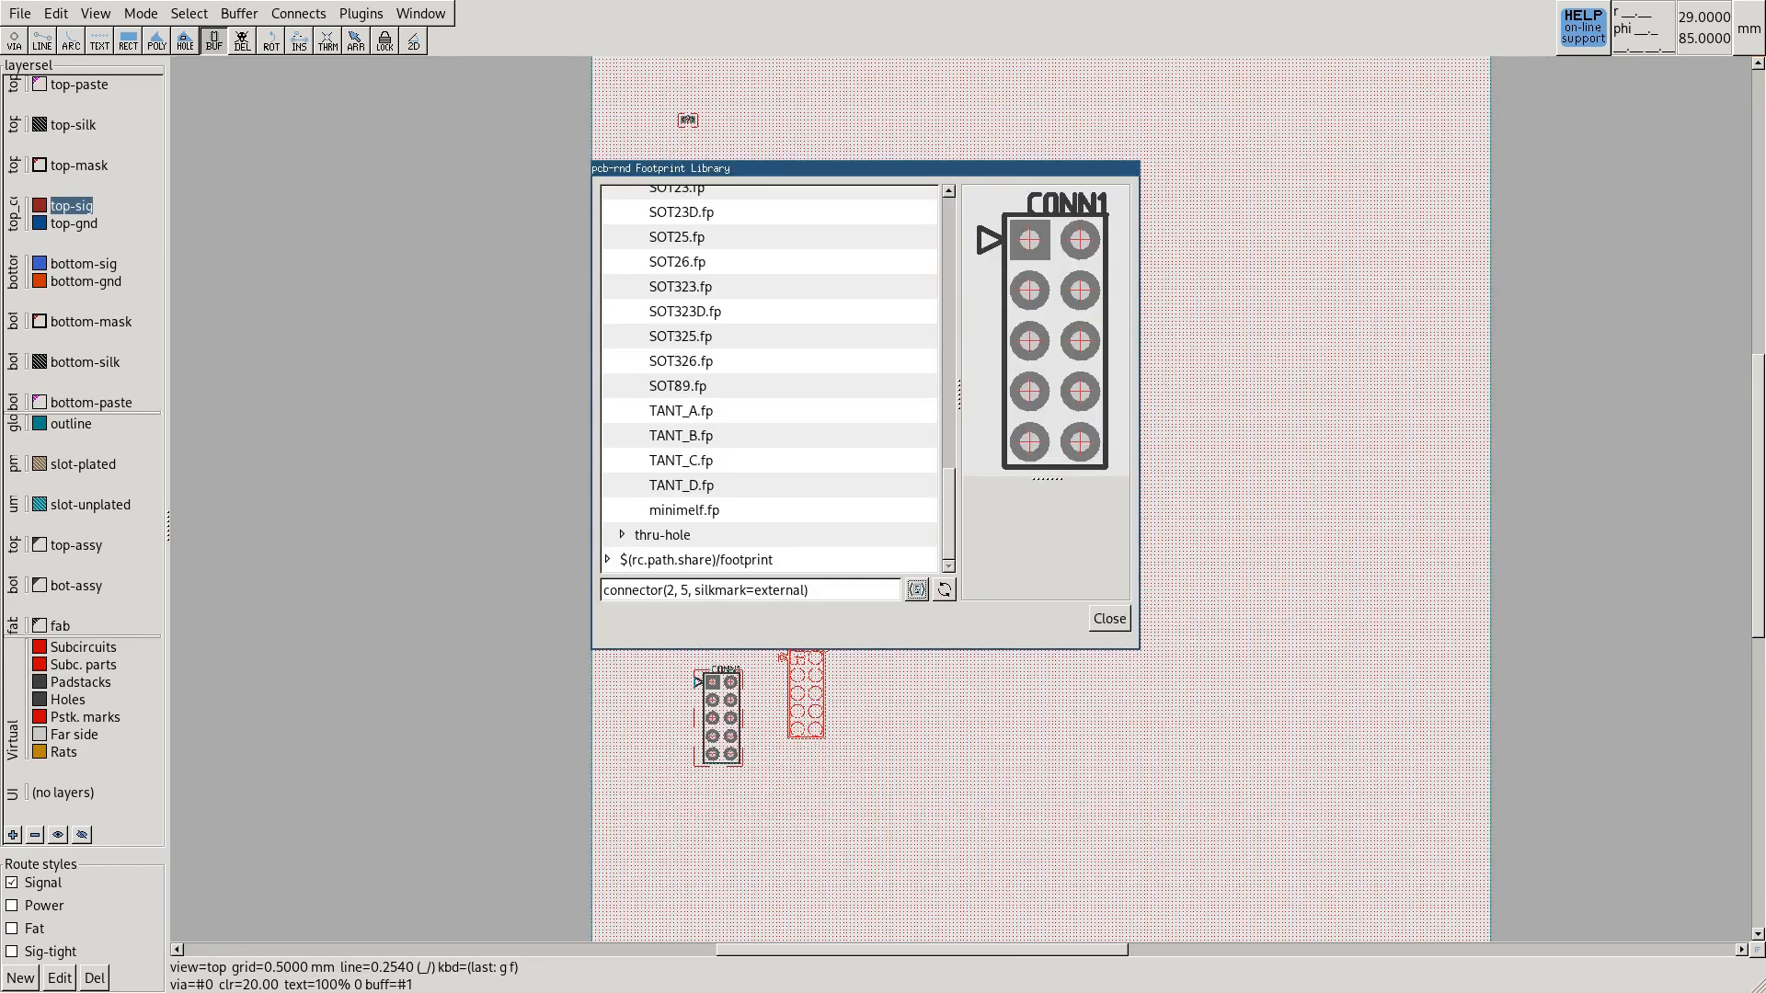
pyautogui.click(1110, 619)
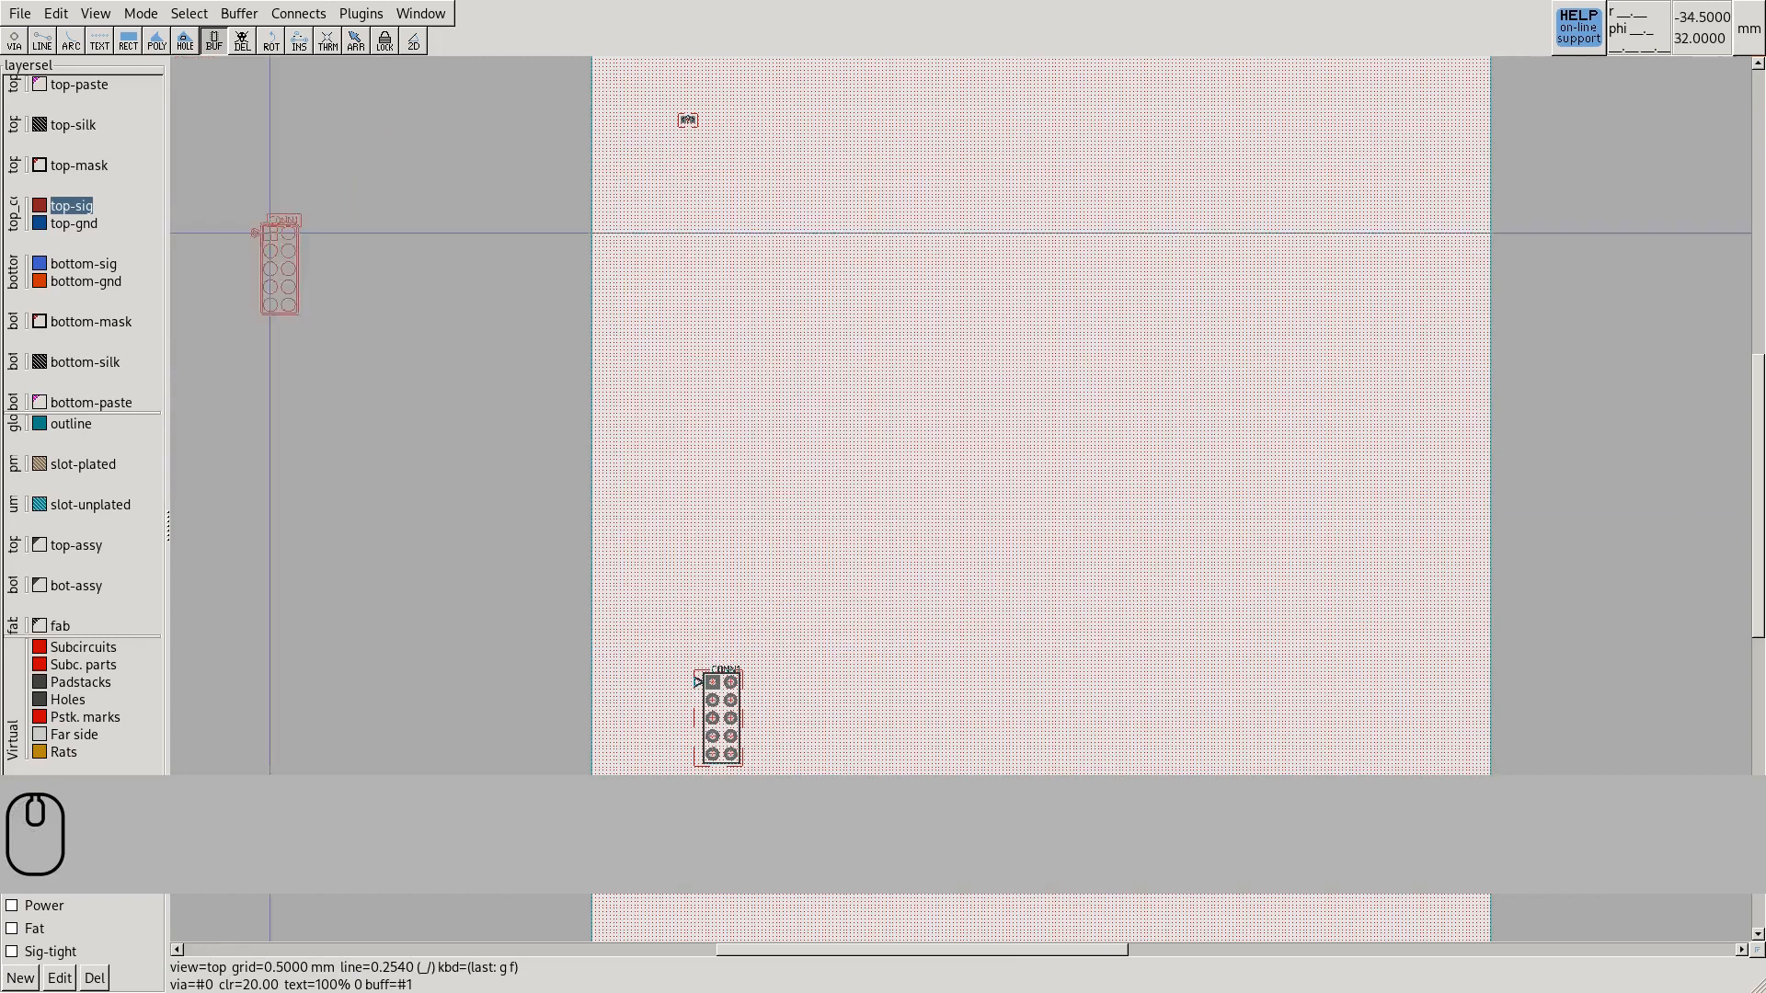
pyautogui.press('Escape')
# Load the STM32F10xVxT1.bxl subcircuit from the pcb-rnd bxl folder and place it to the upper right of the connector
pyautogui.click(20, 13)
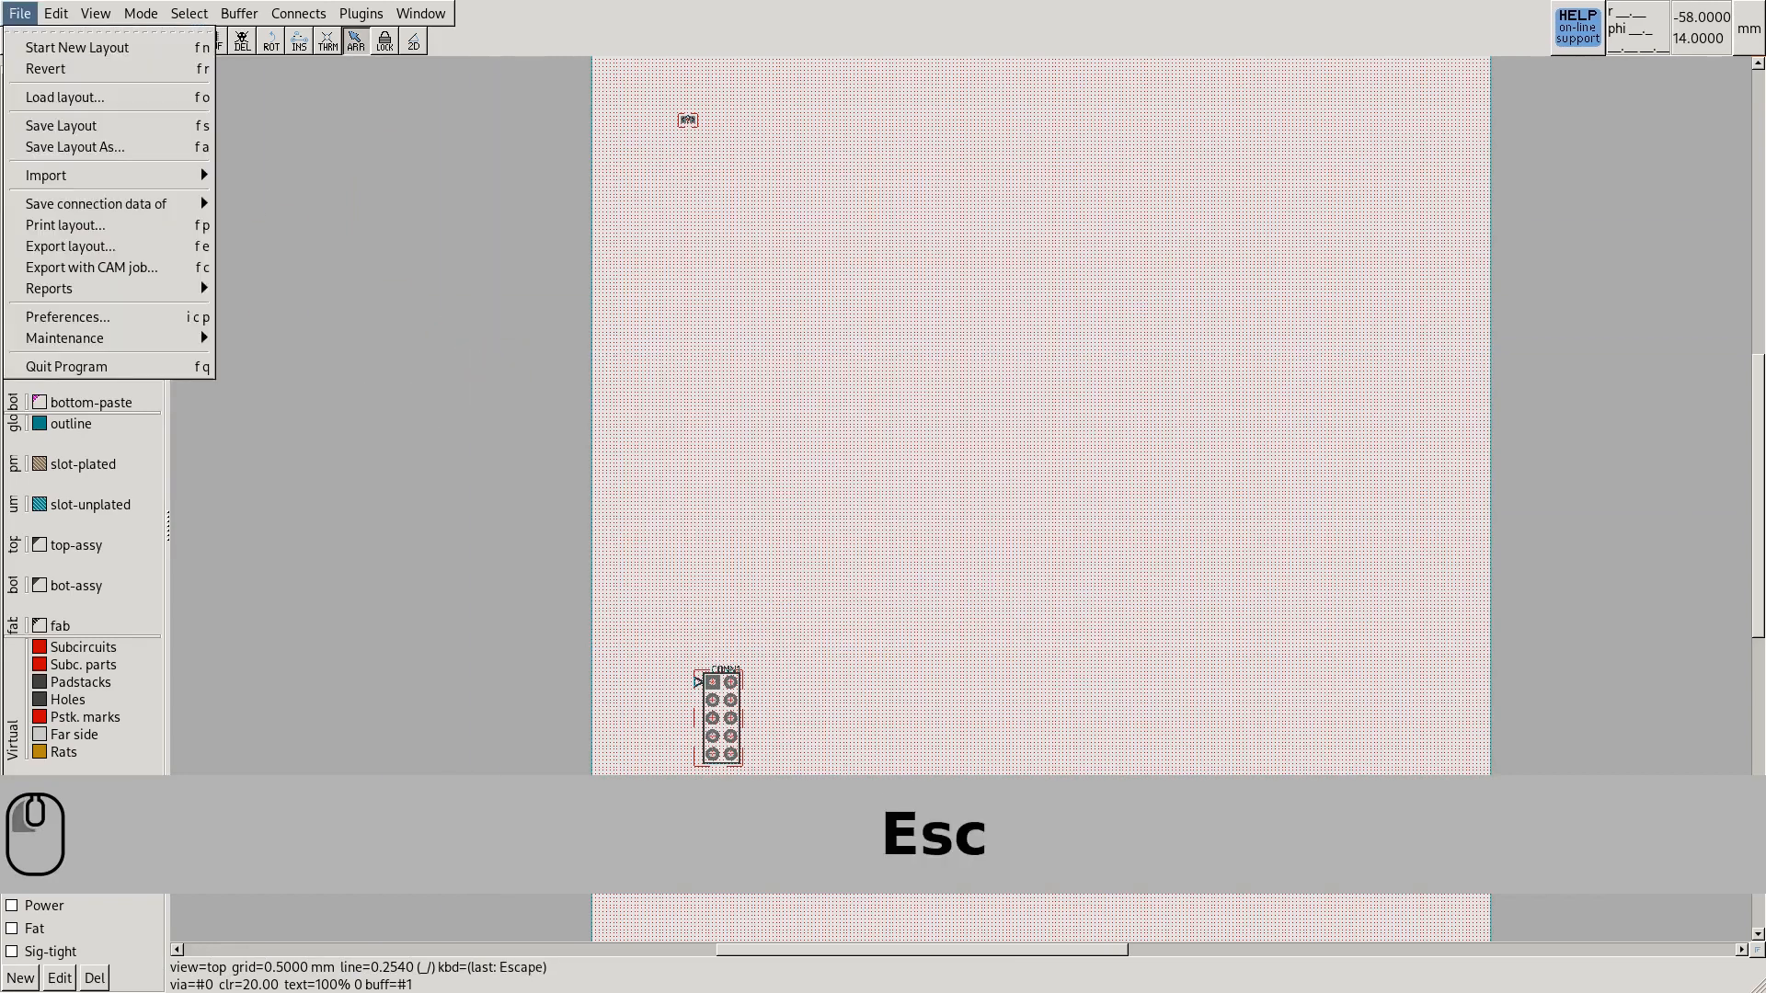
pyautogui.moveTo(111, 174)
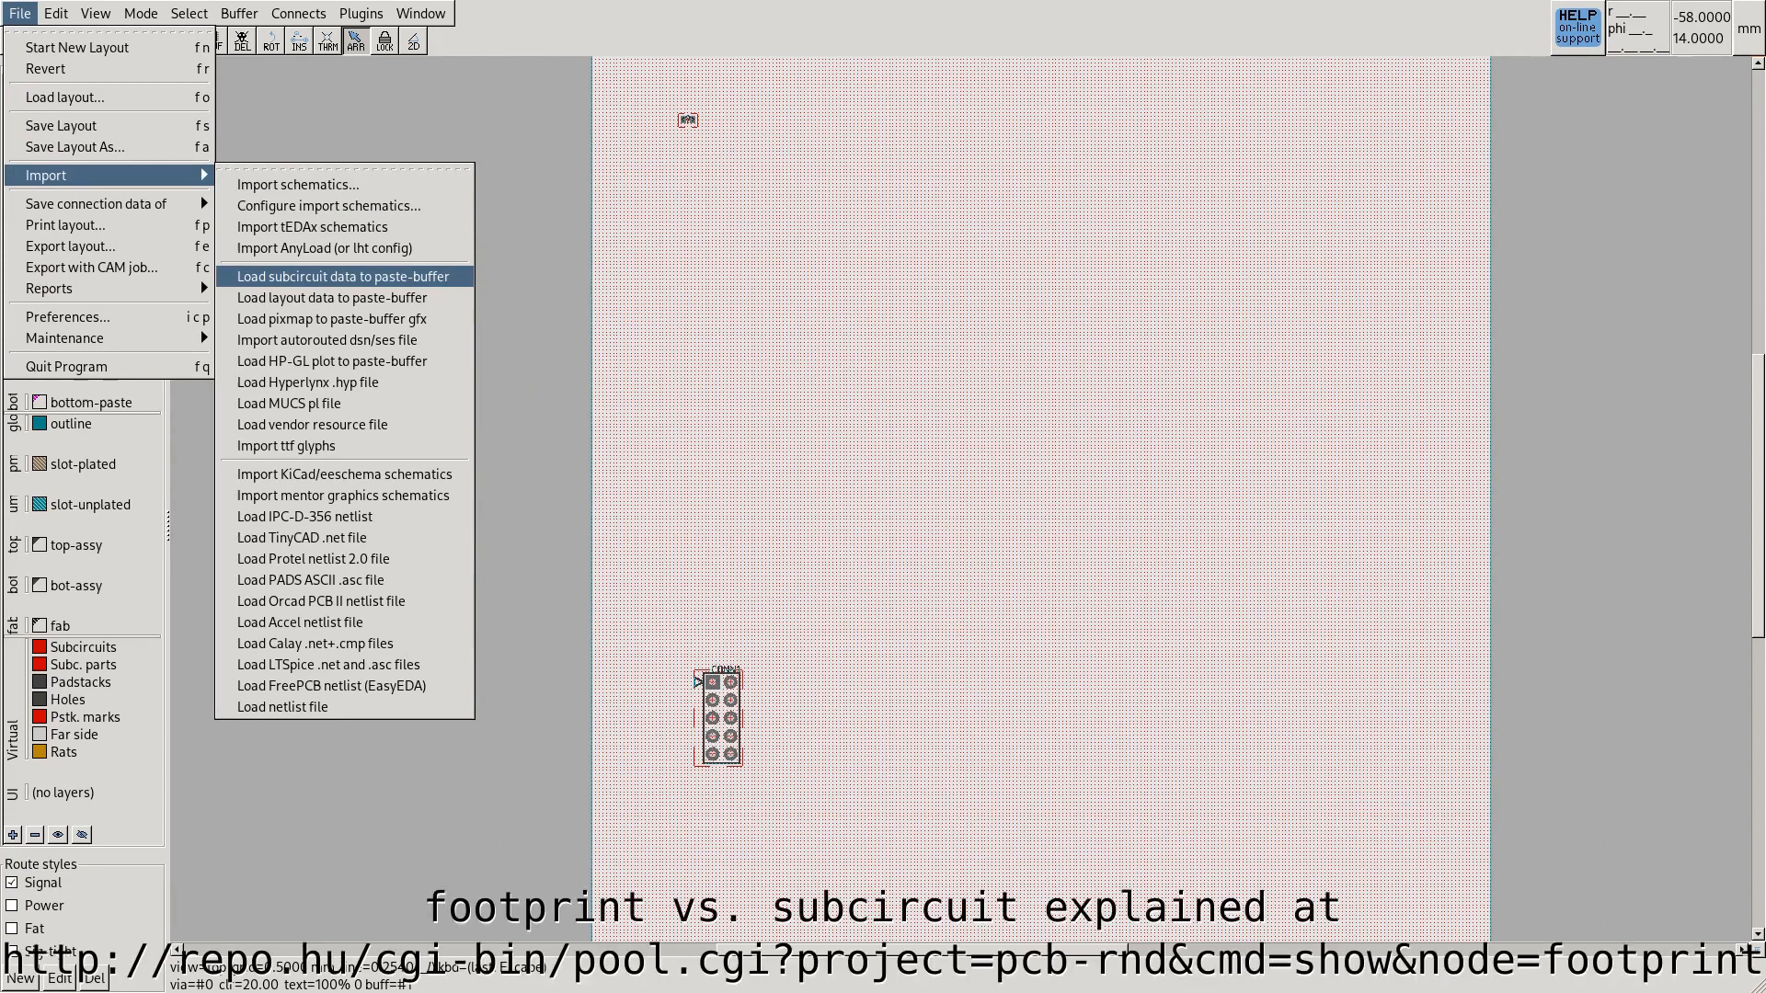
pyautogui.click(220, 277)
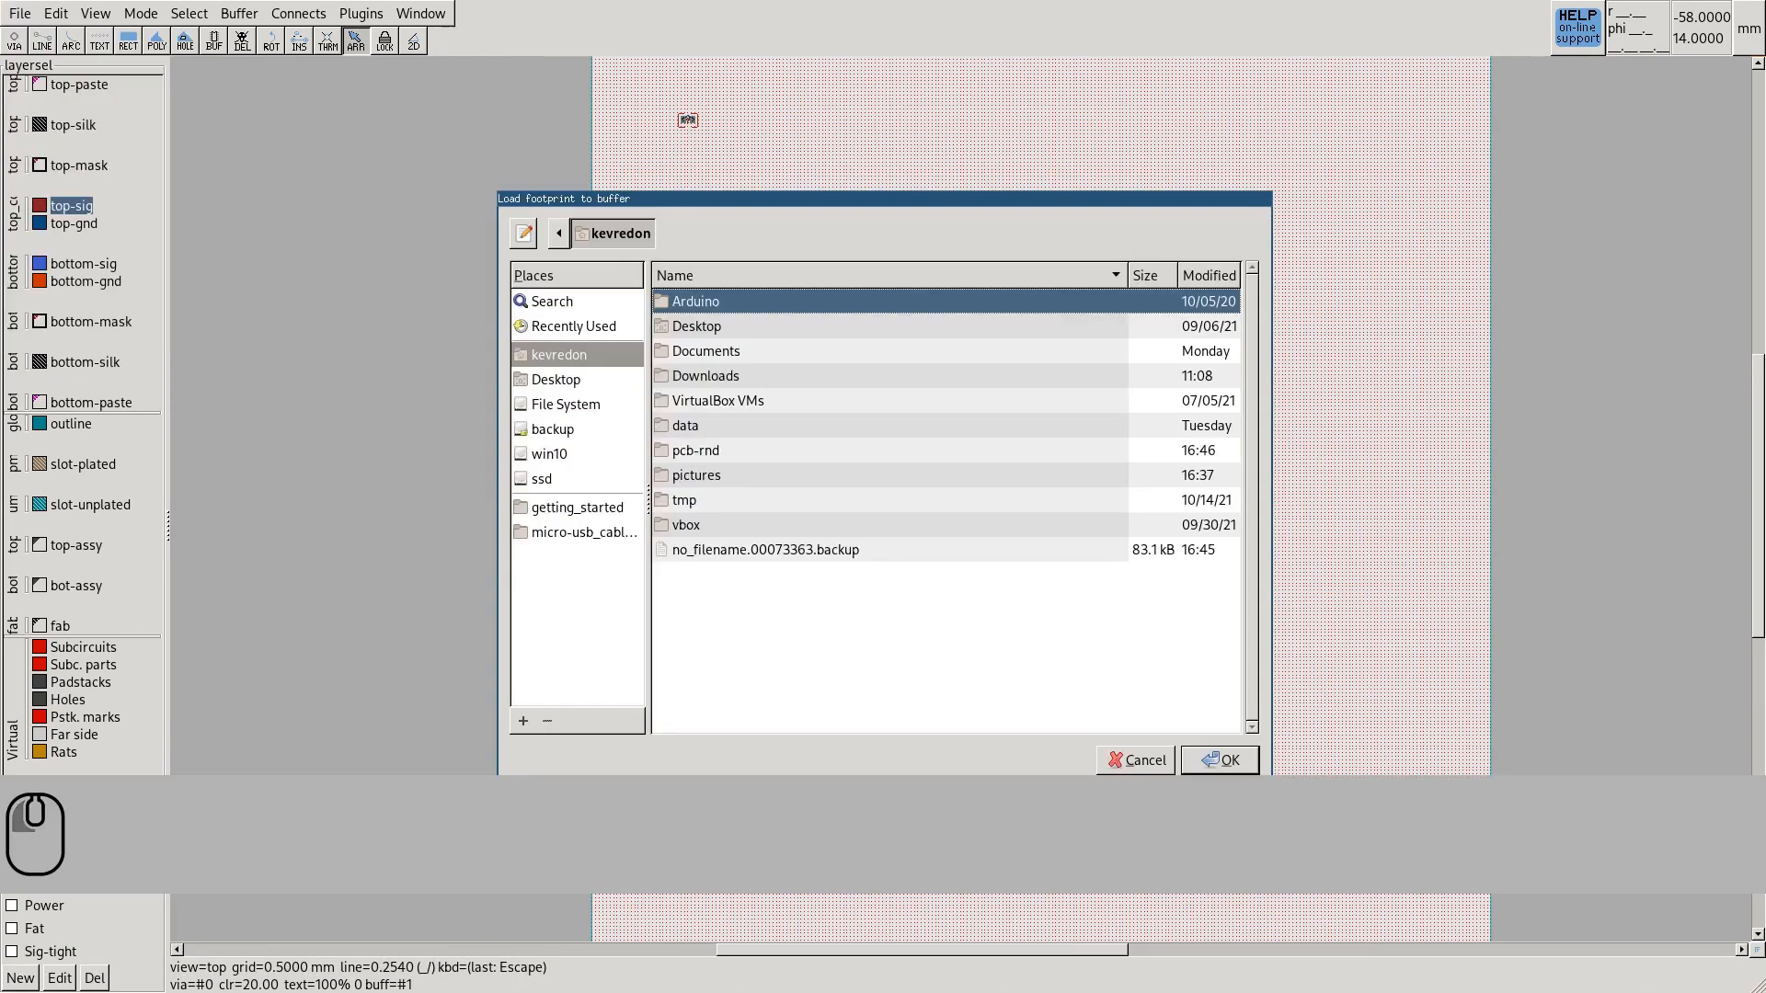
pyautogui.doubleClick(696, 450)
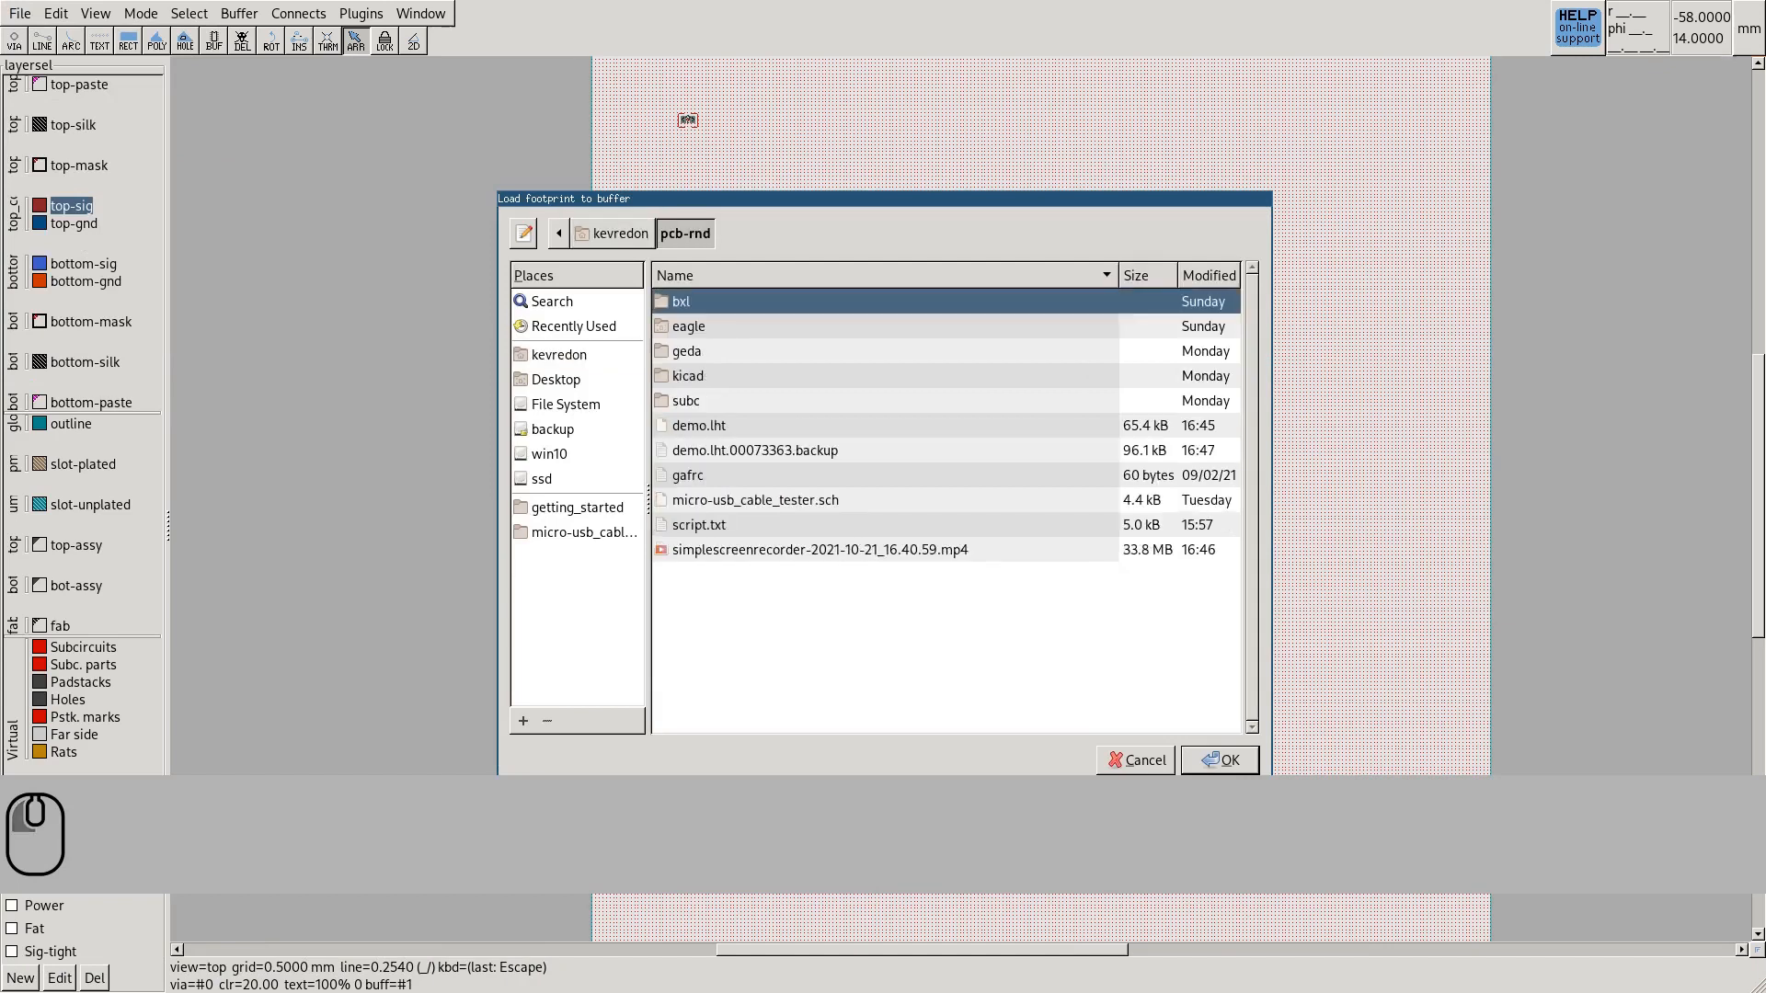
pyautogui.doubleClick(682, 301)
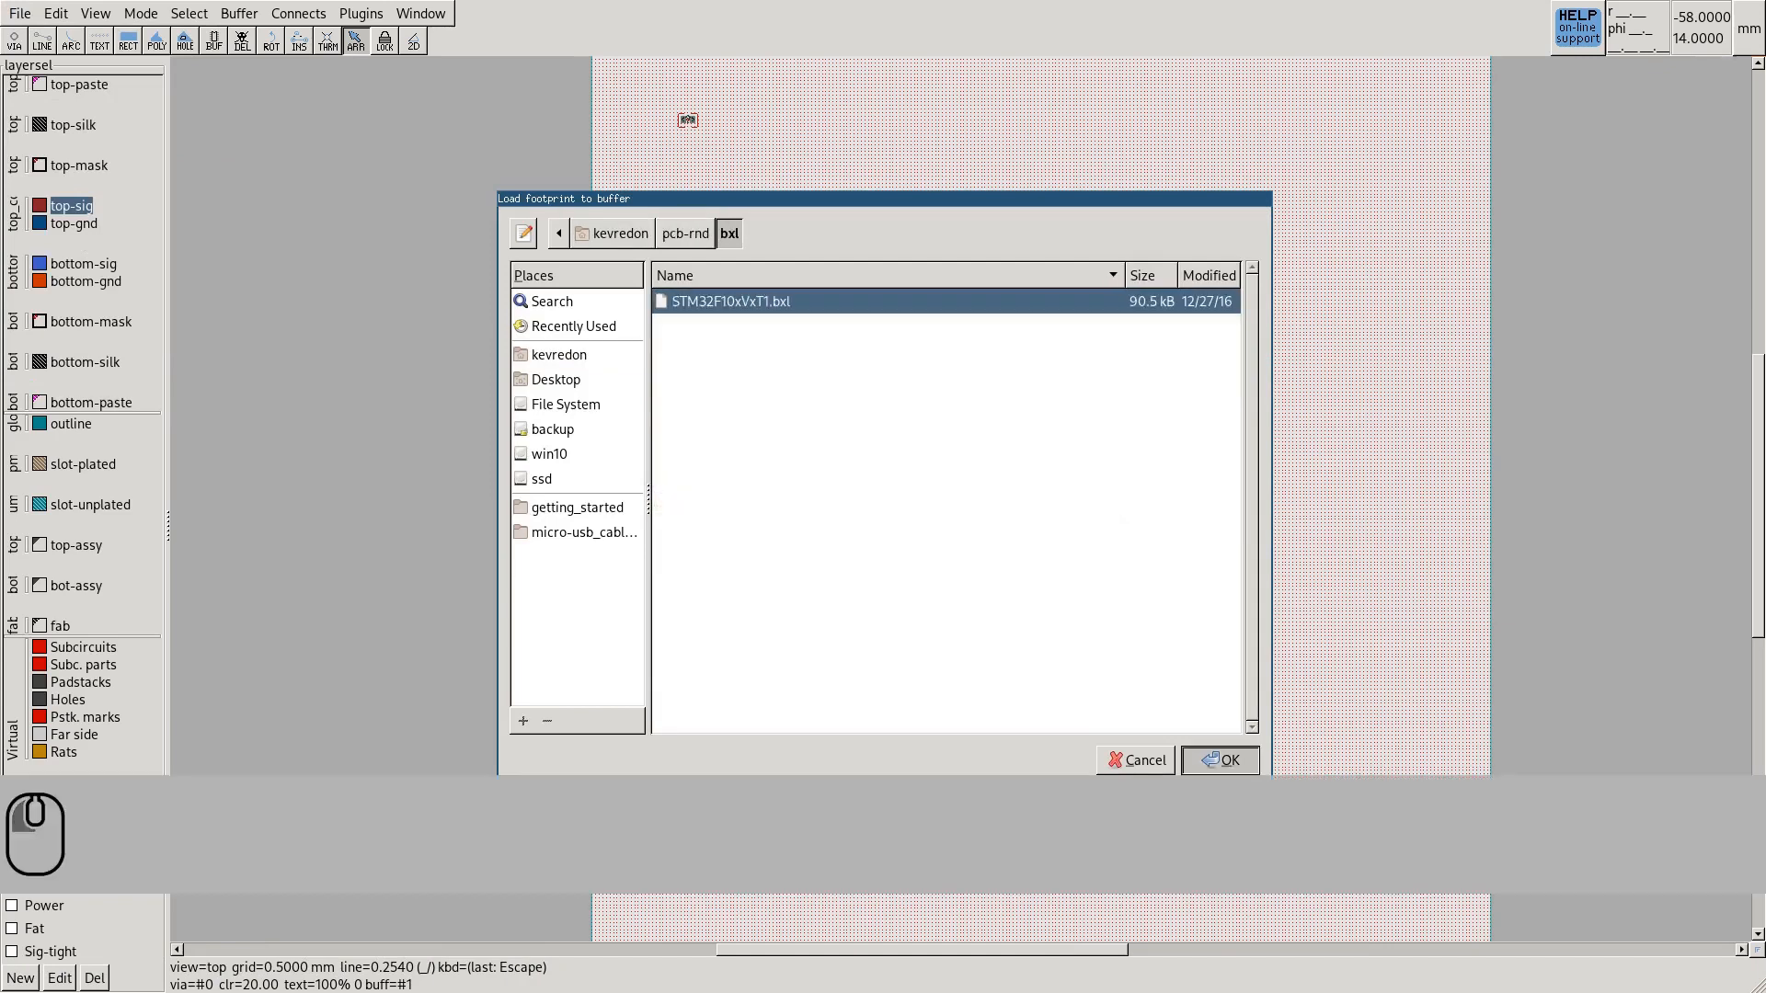
pyautogui.doubleClick(699, 301)
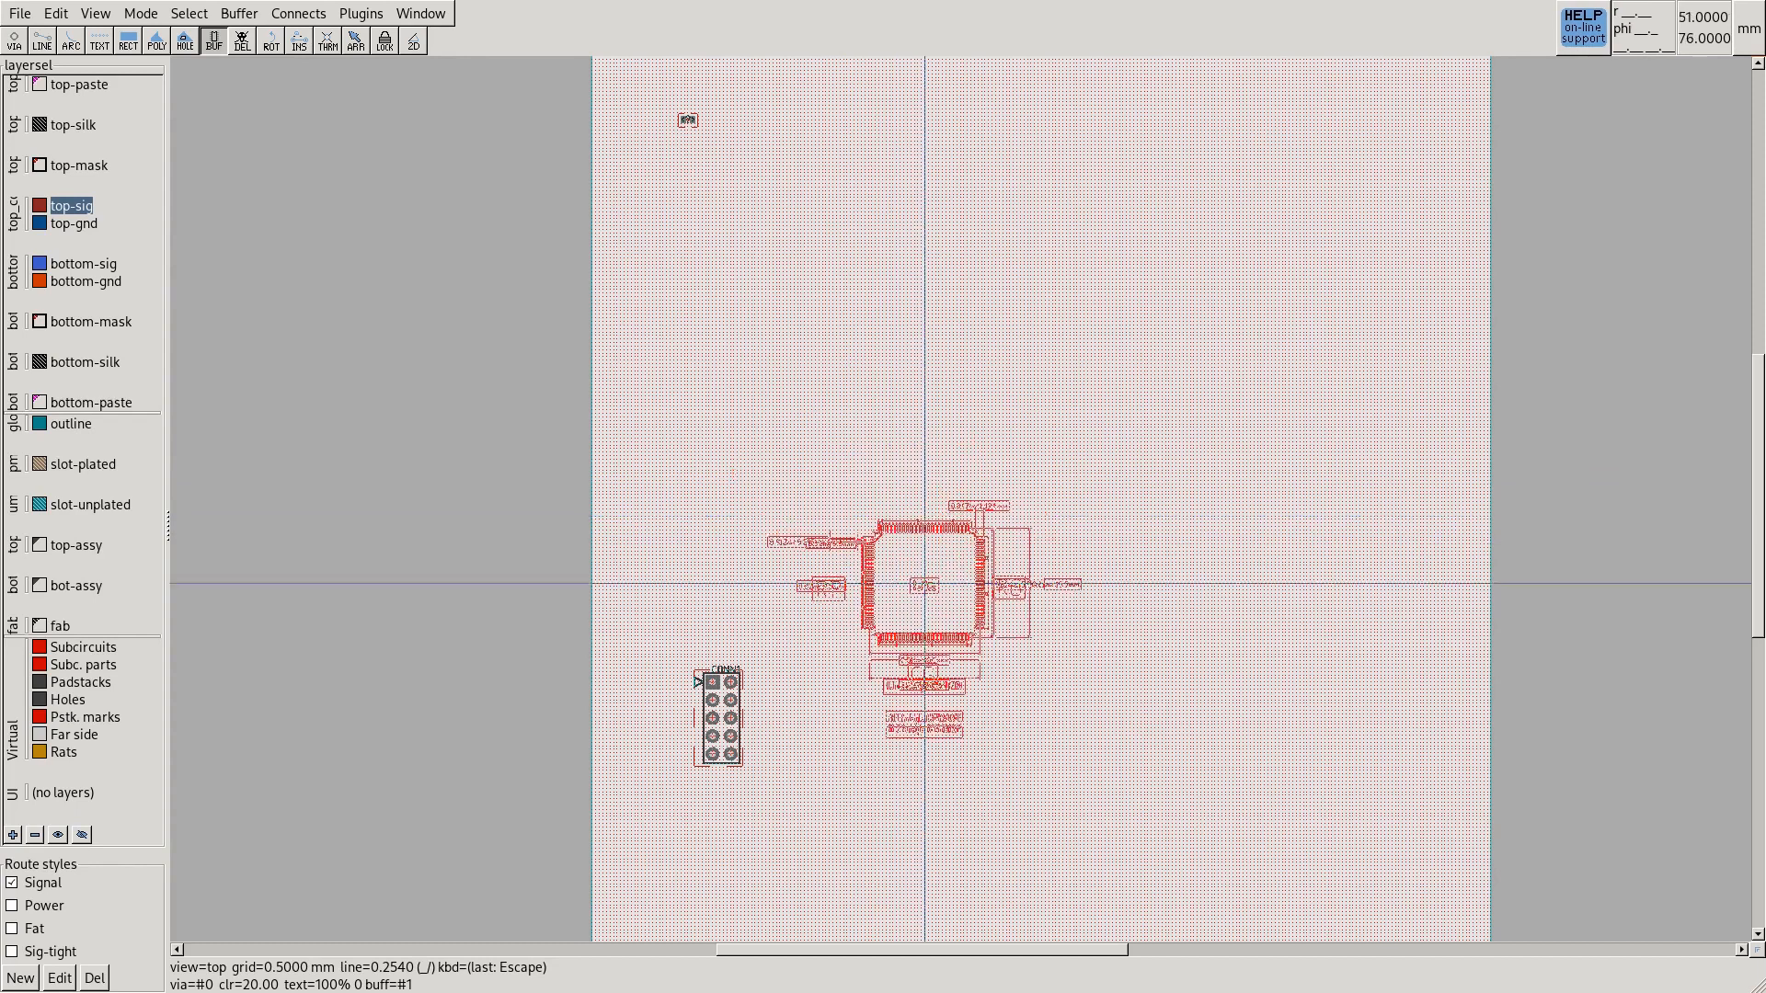
pyautogui.click(942, 556)
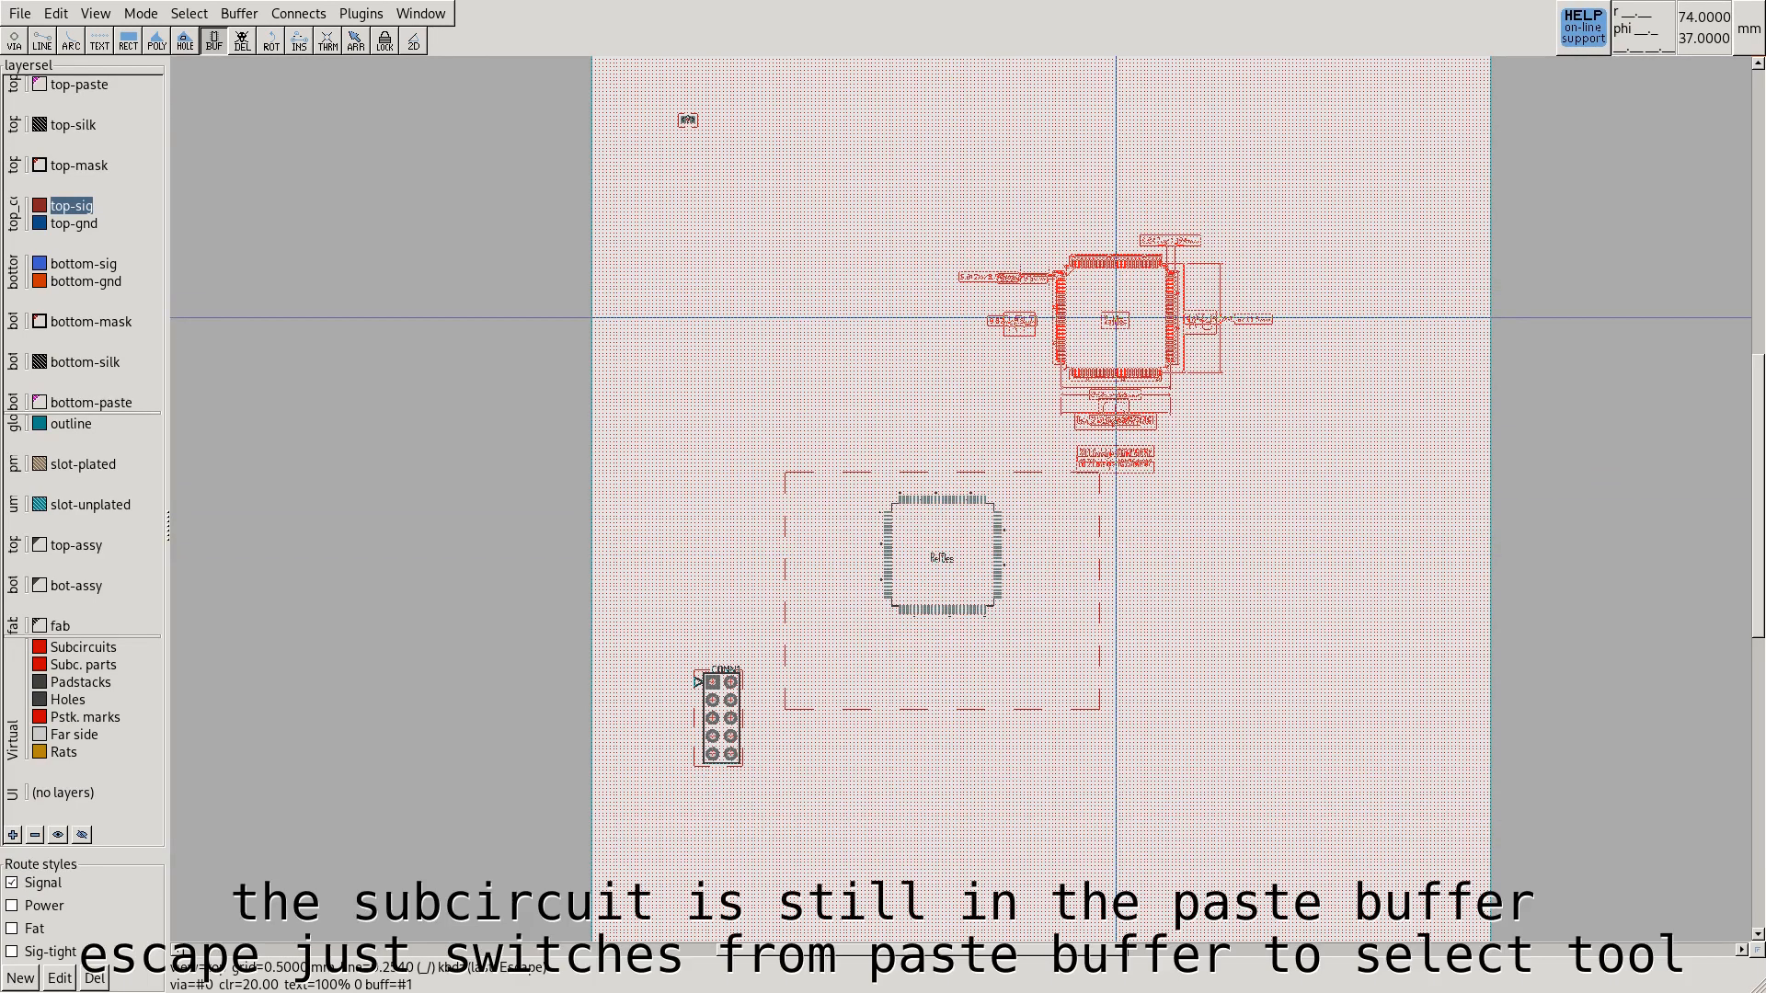
pyautogui.press('Escape')
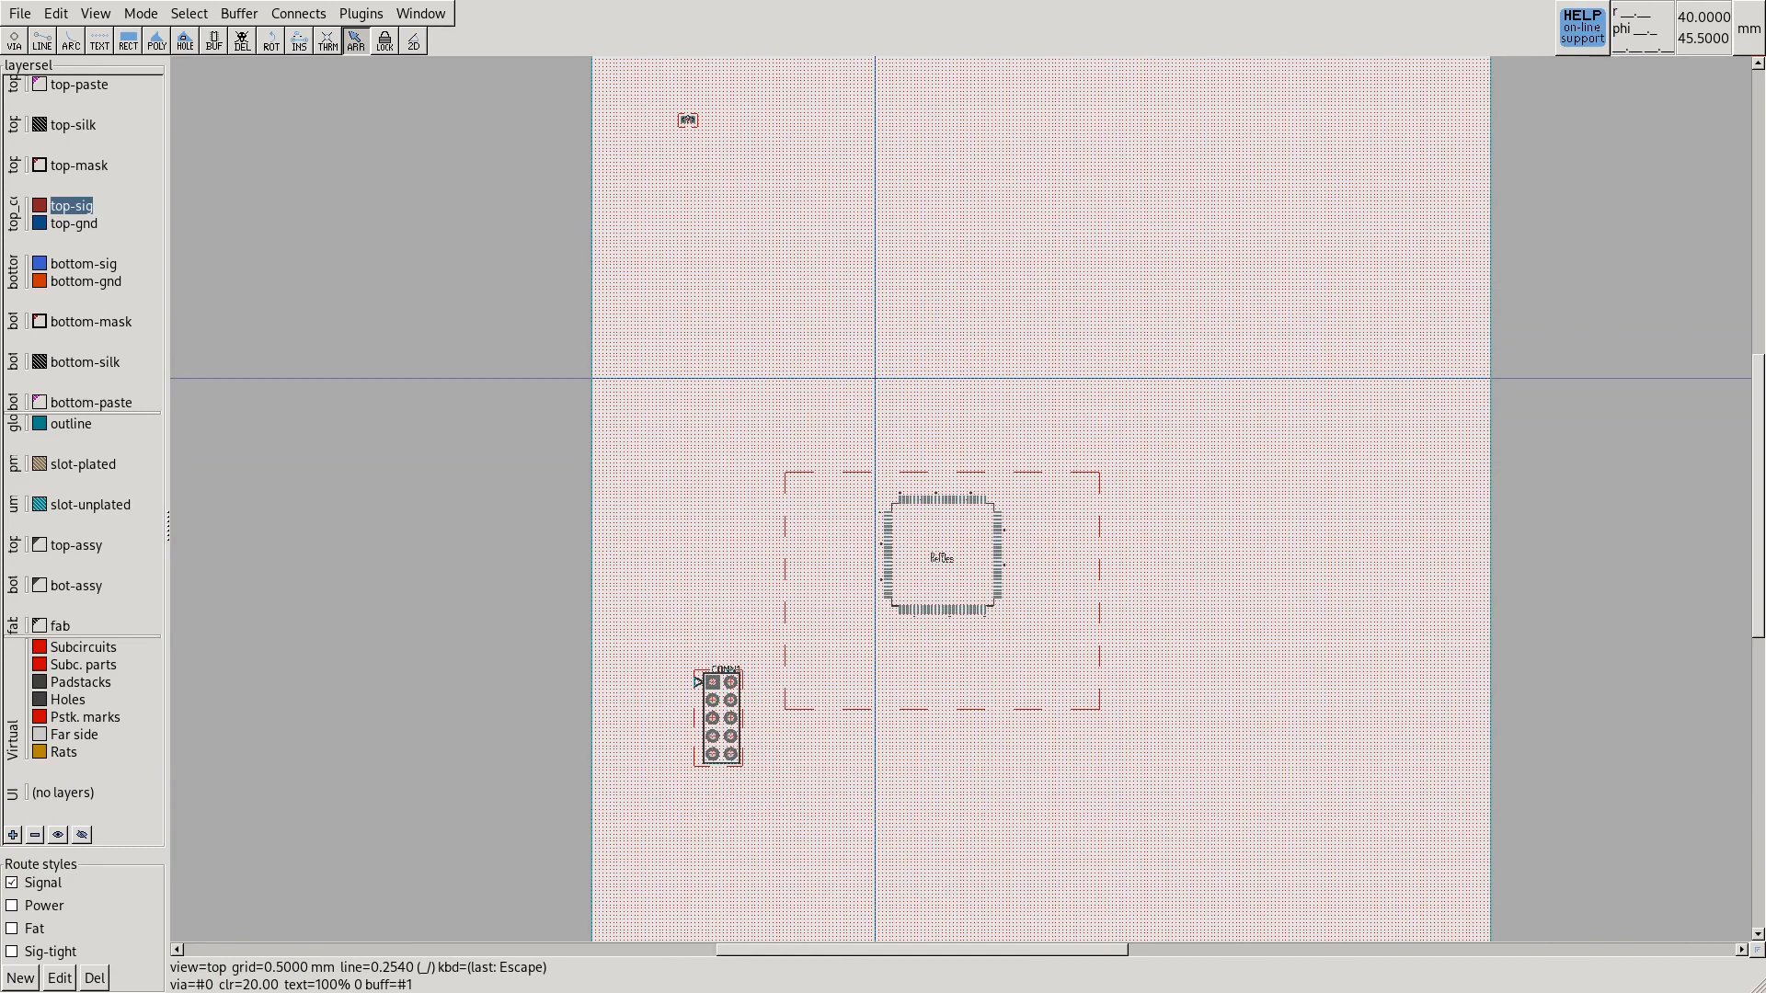
# Load the ATMEGA328P-PN.kicad_mod subcircuit from the pcb-rnd kicad folder and place it above the connector
pyautogui.click(19, 13)
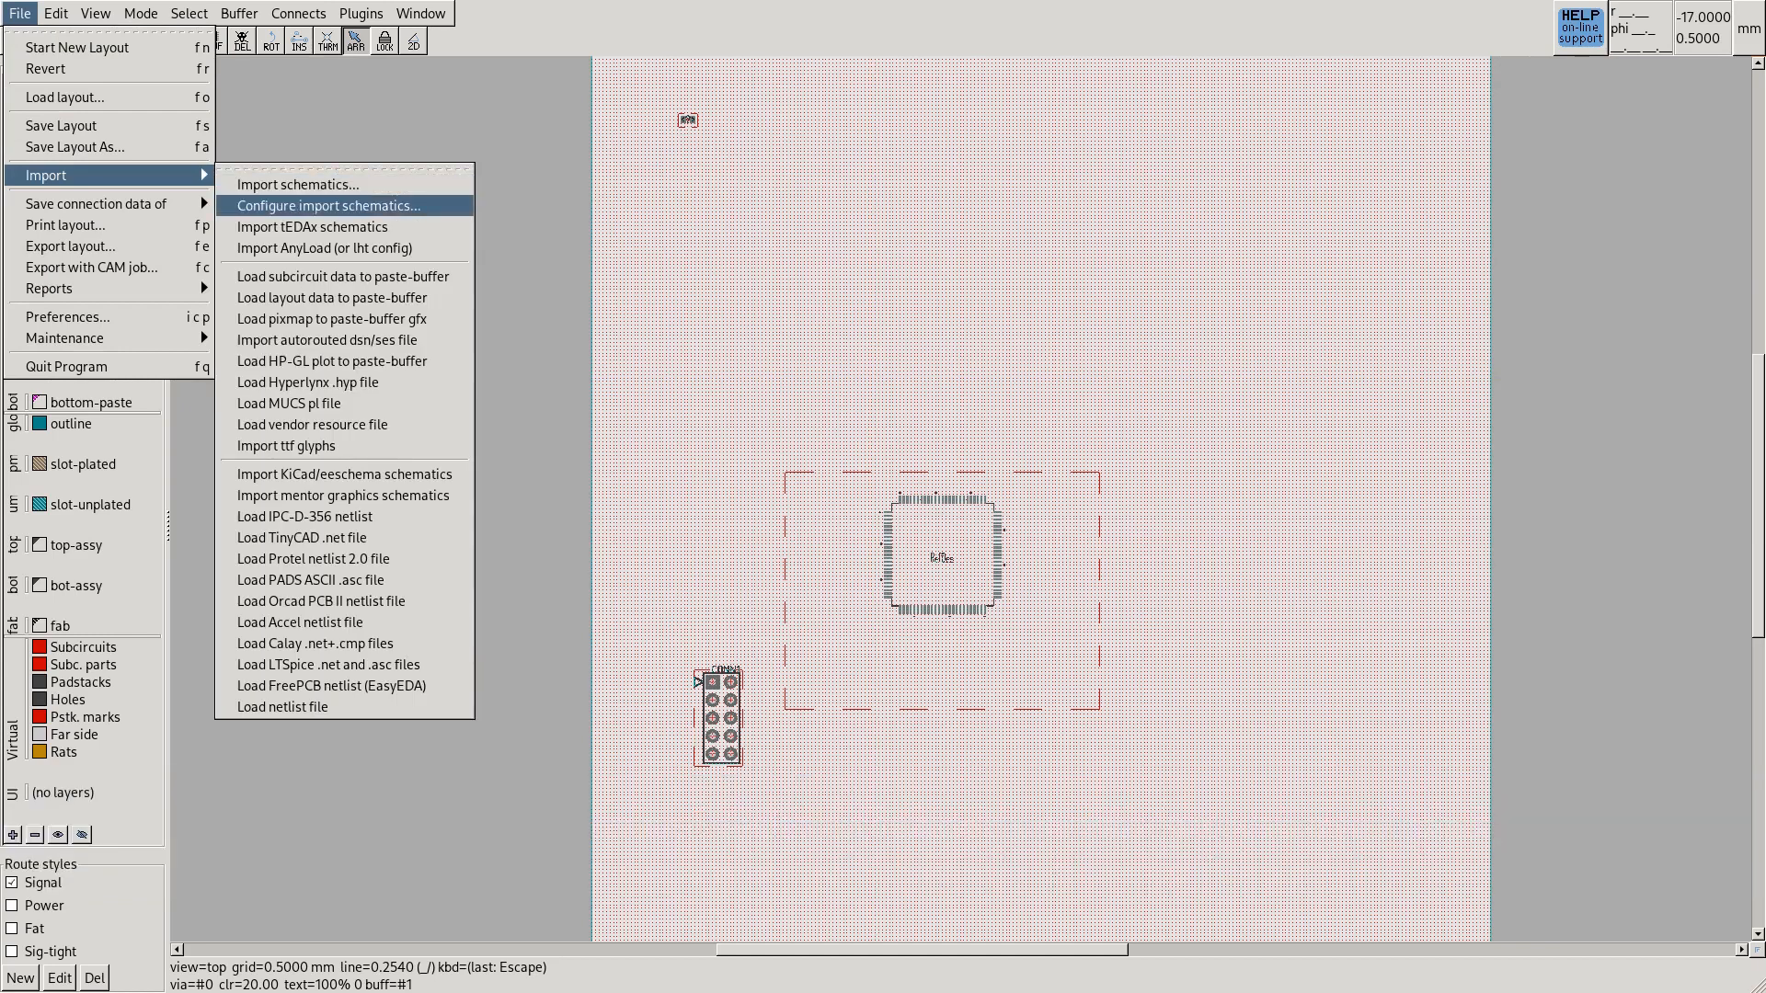
pyautogui.click(342, 276)
pyautogui.doubleClick(699, 450)
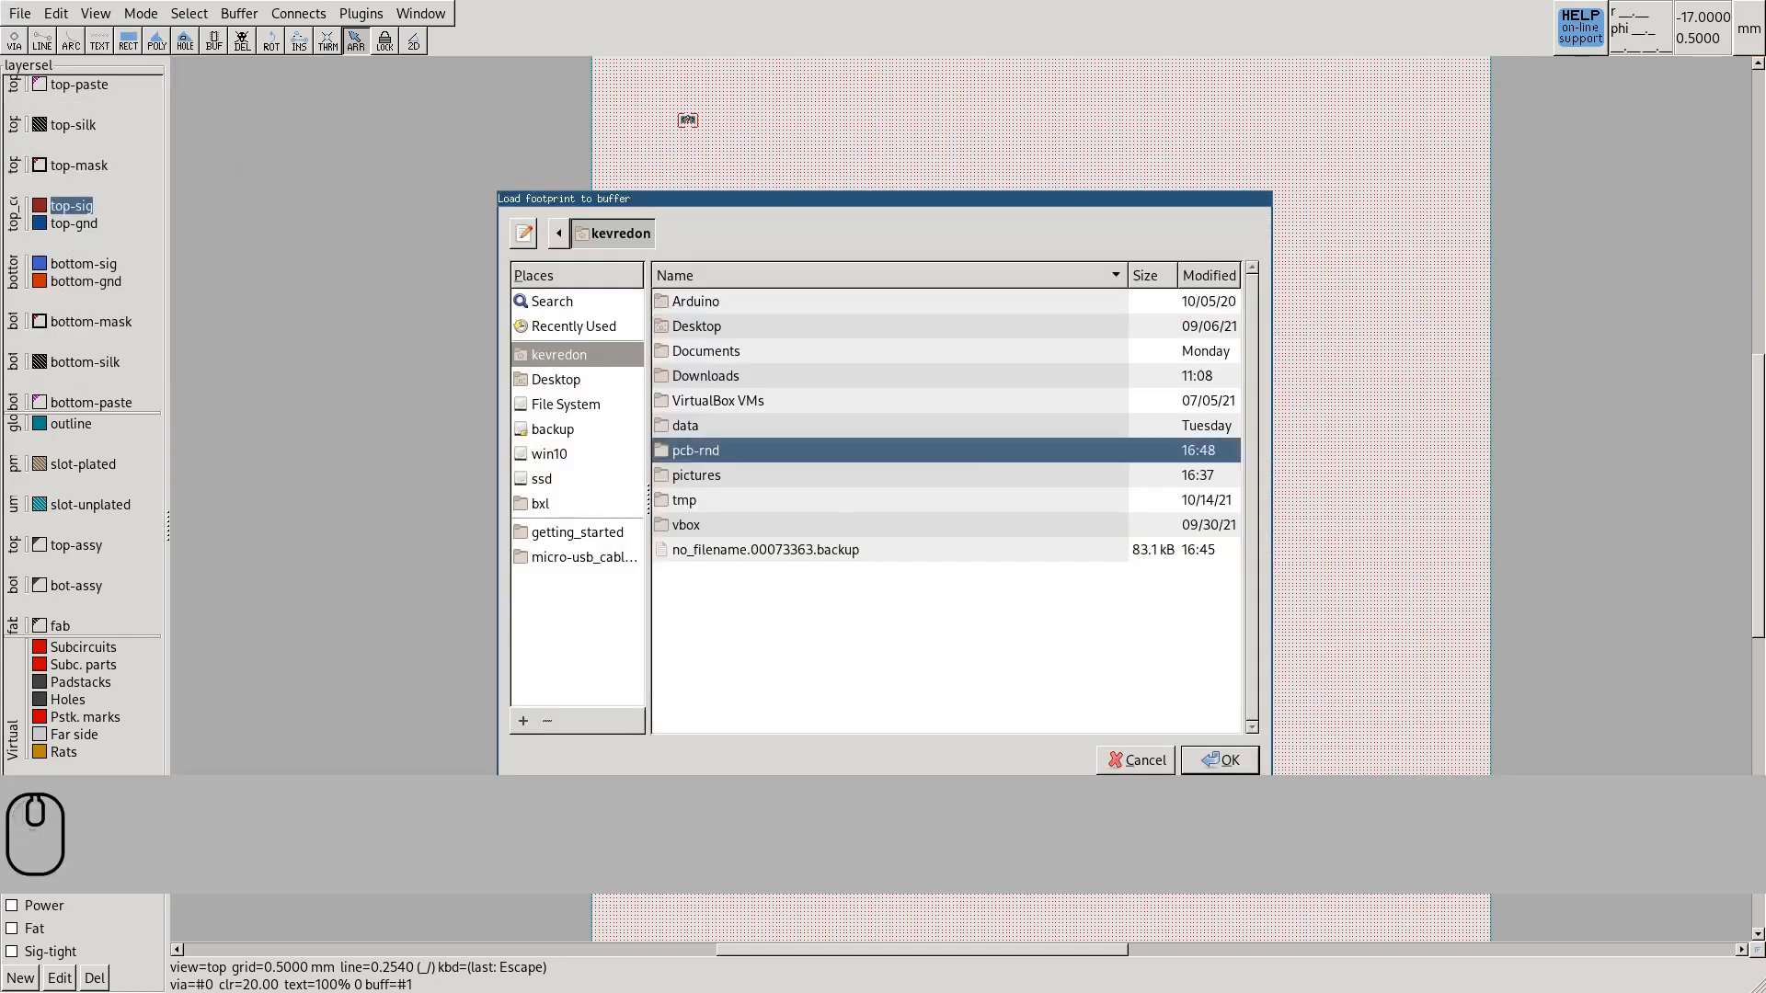
pyautogui.doubleClick(687, 375)
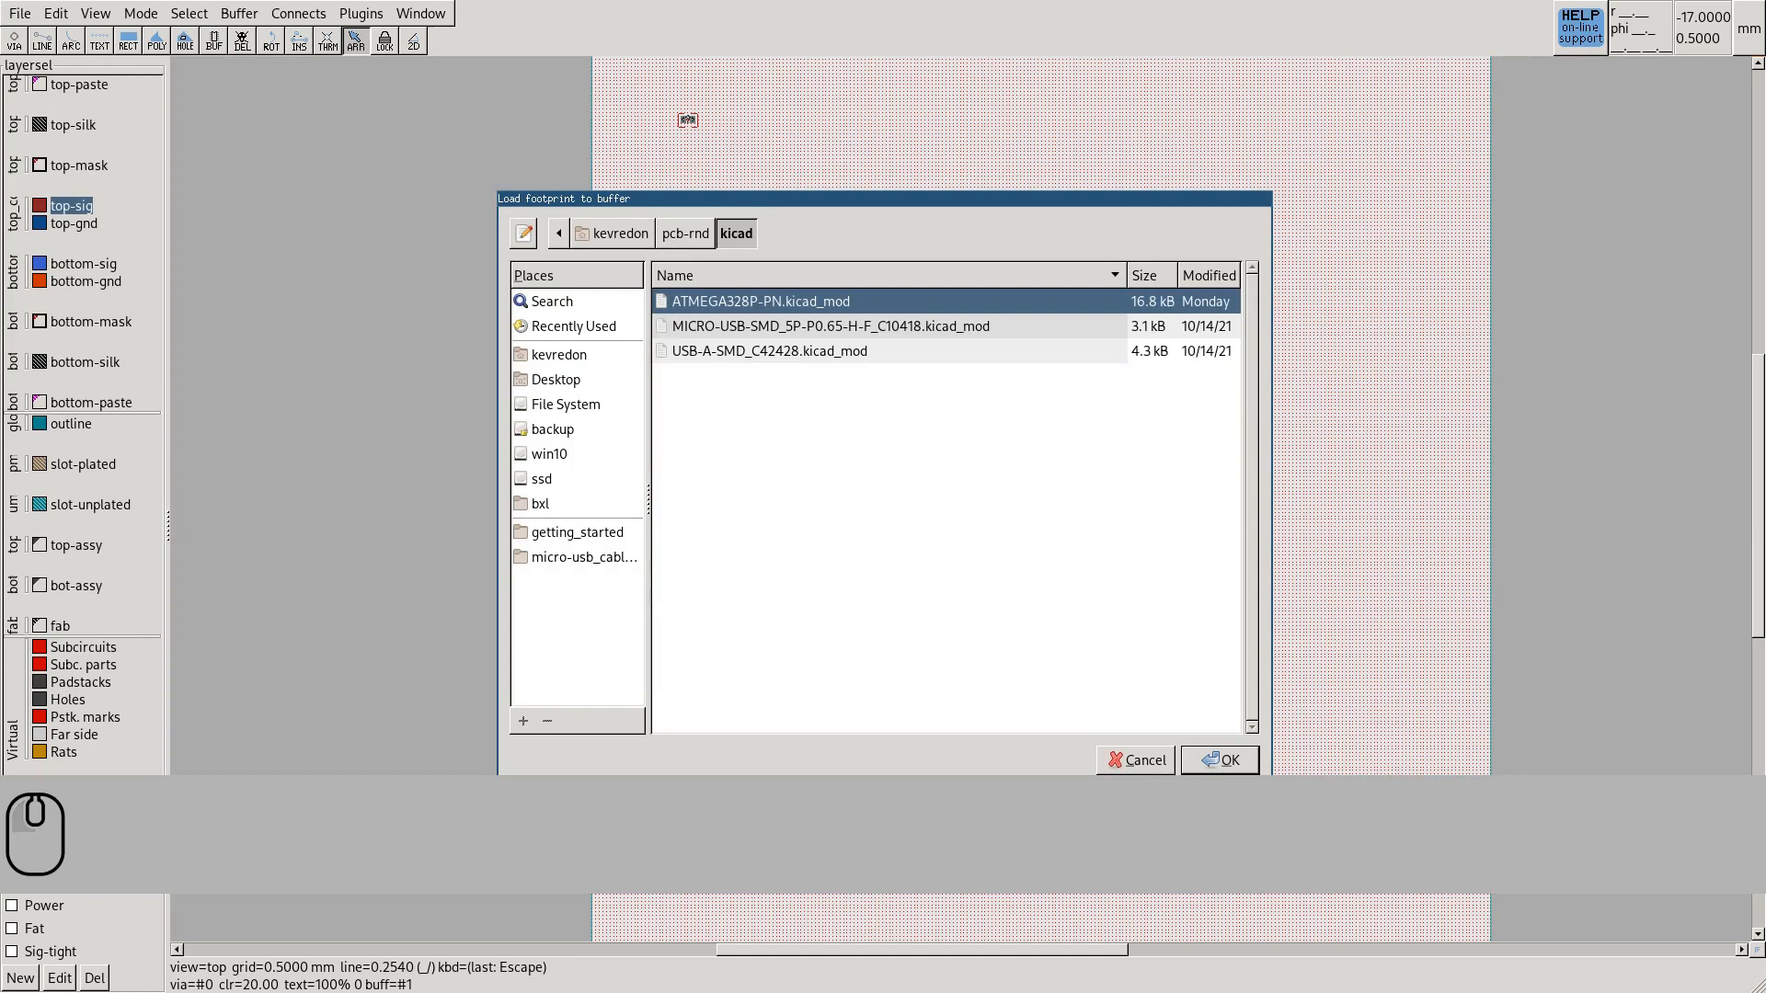
pyautogui.doubleClick(761, 300)
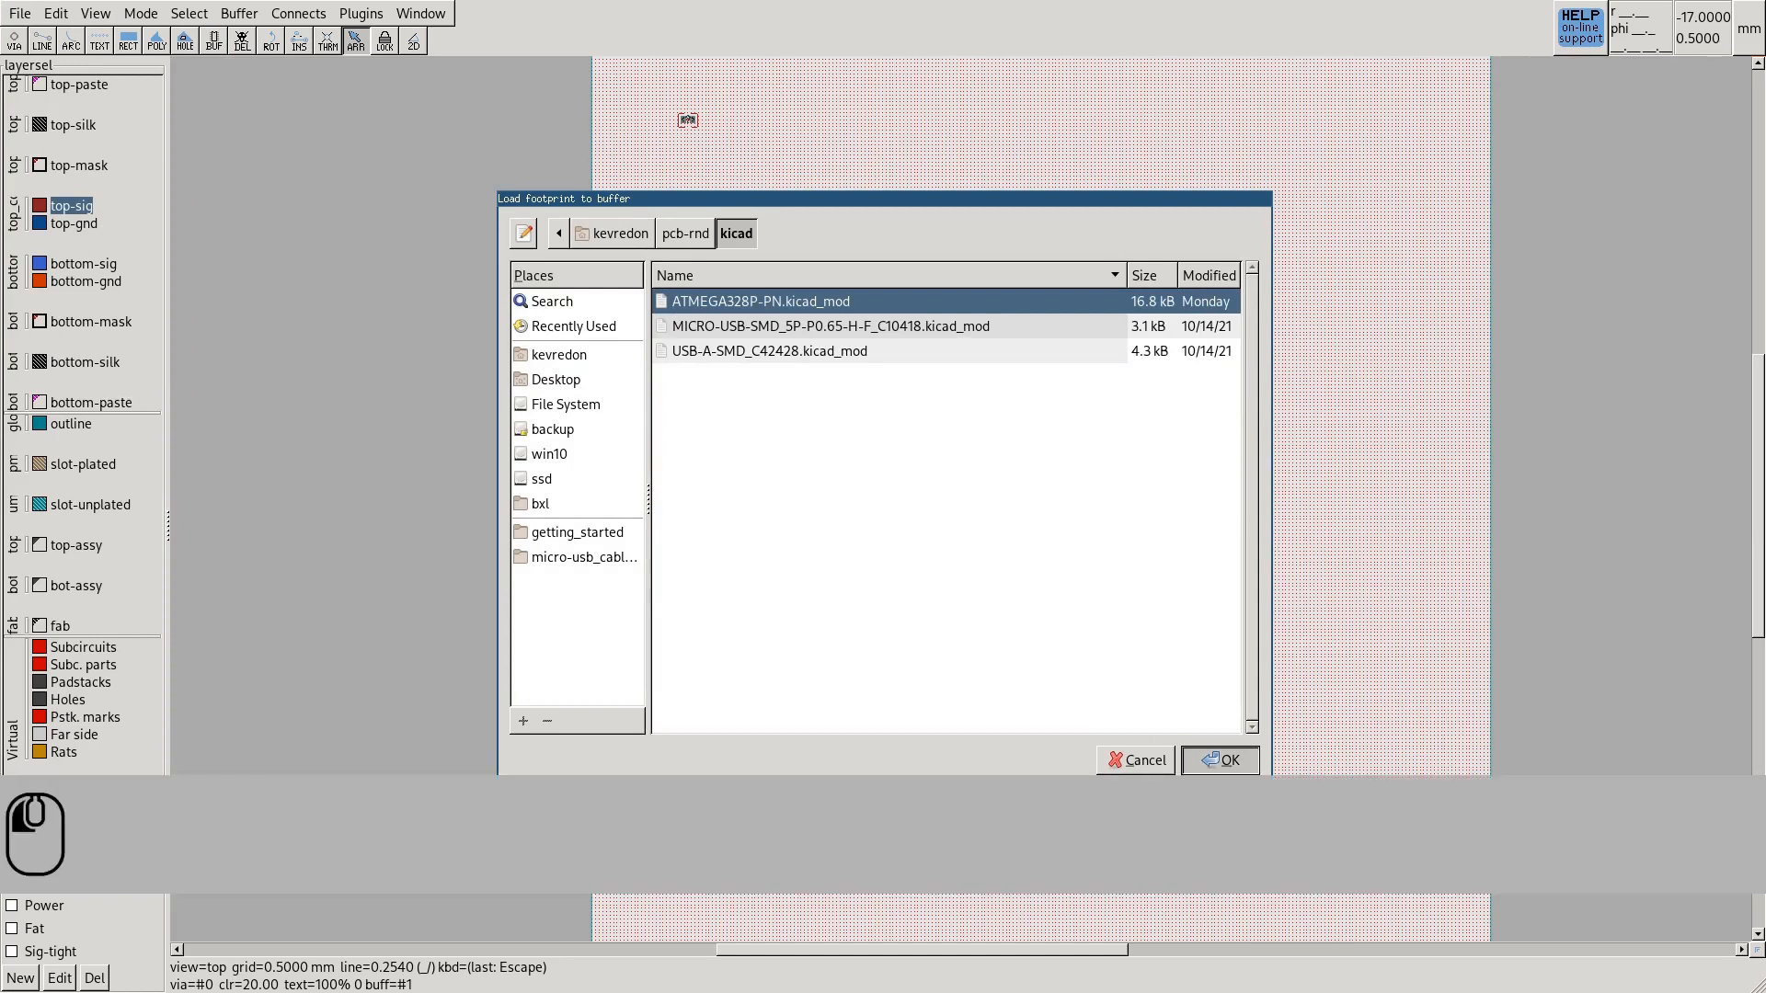
pyautogui.click(665, 384)
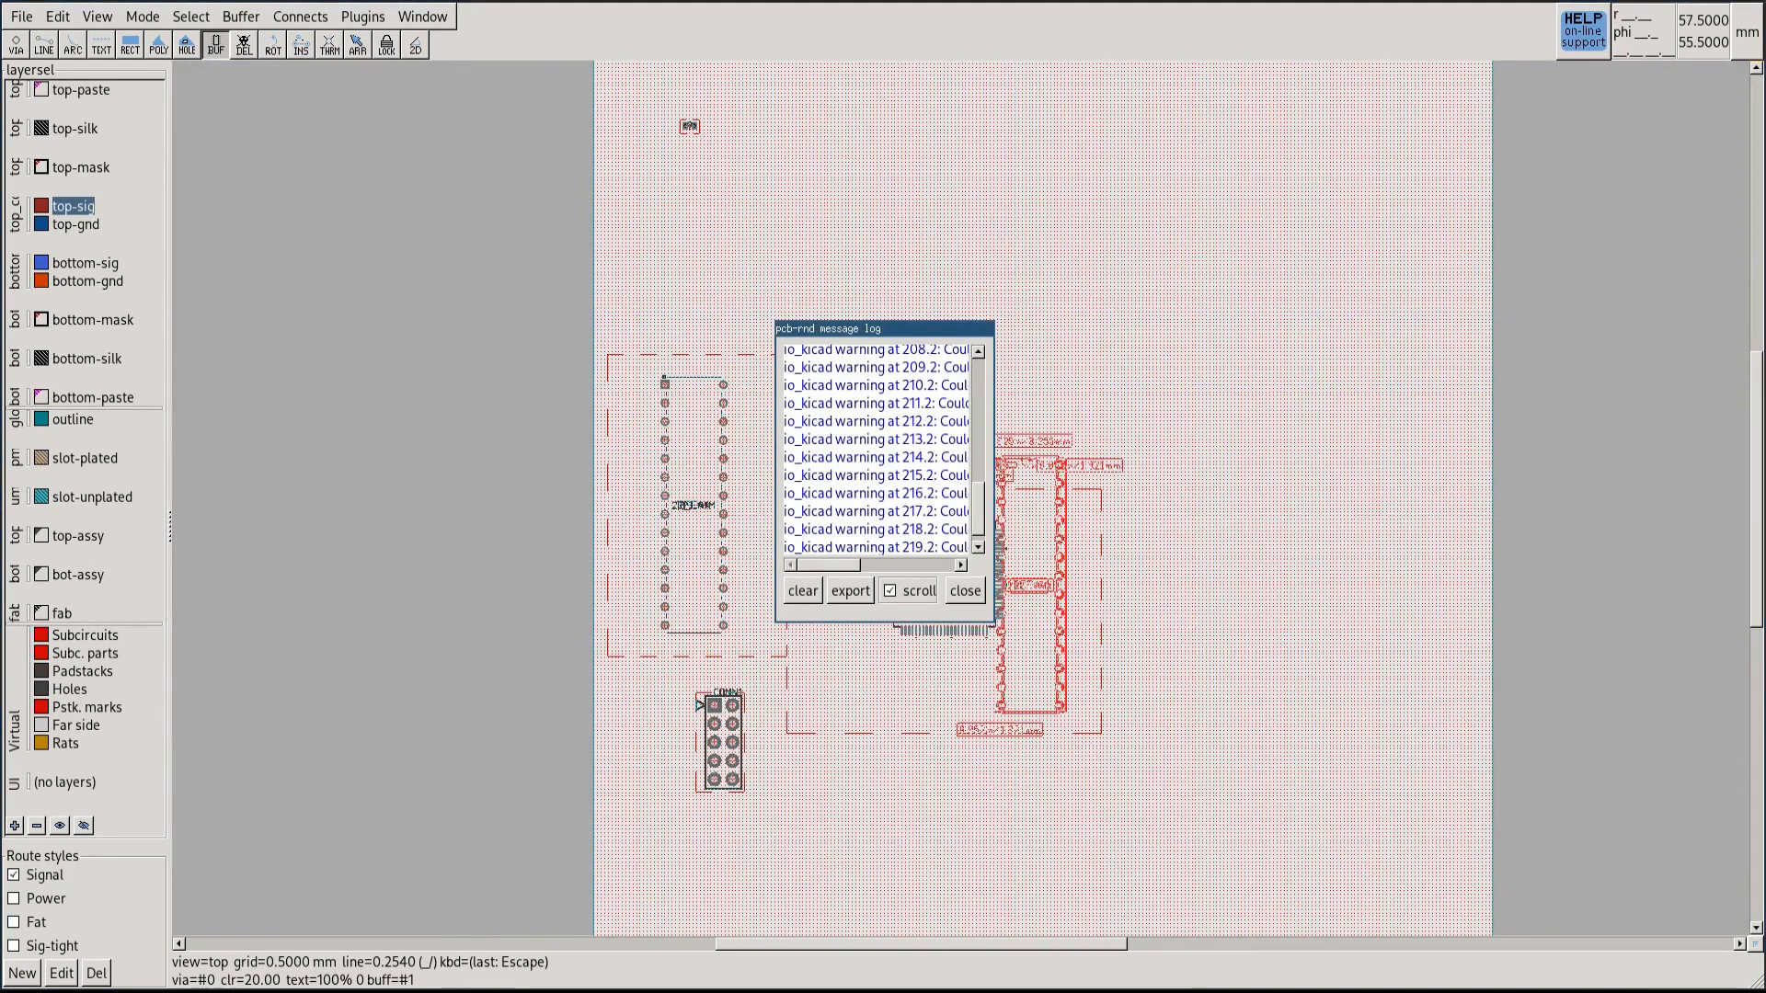
# Enlarge the message log to review the KiCad import messages, and clear and close it
pyautogui.moveTo(994, 622); pyautogui.dragTo(1360, 692)
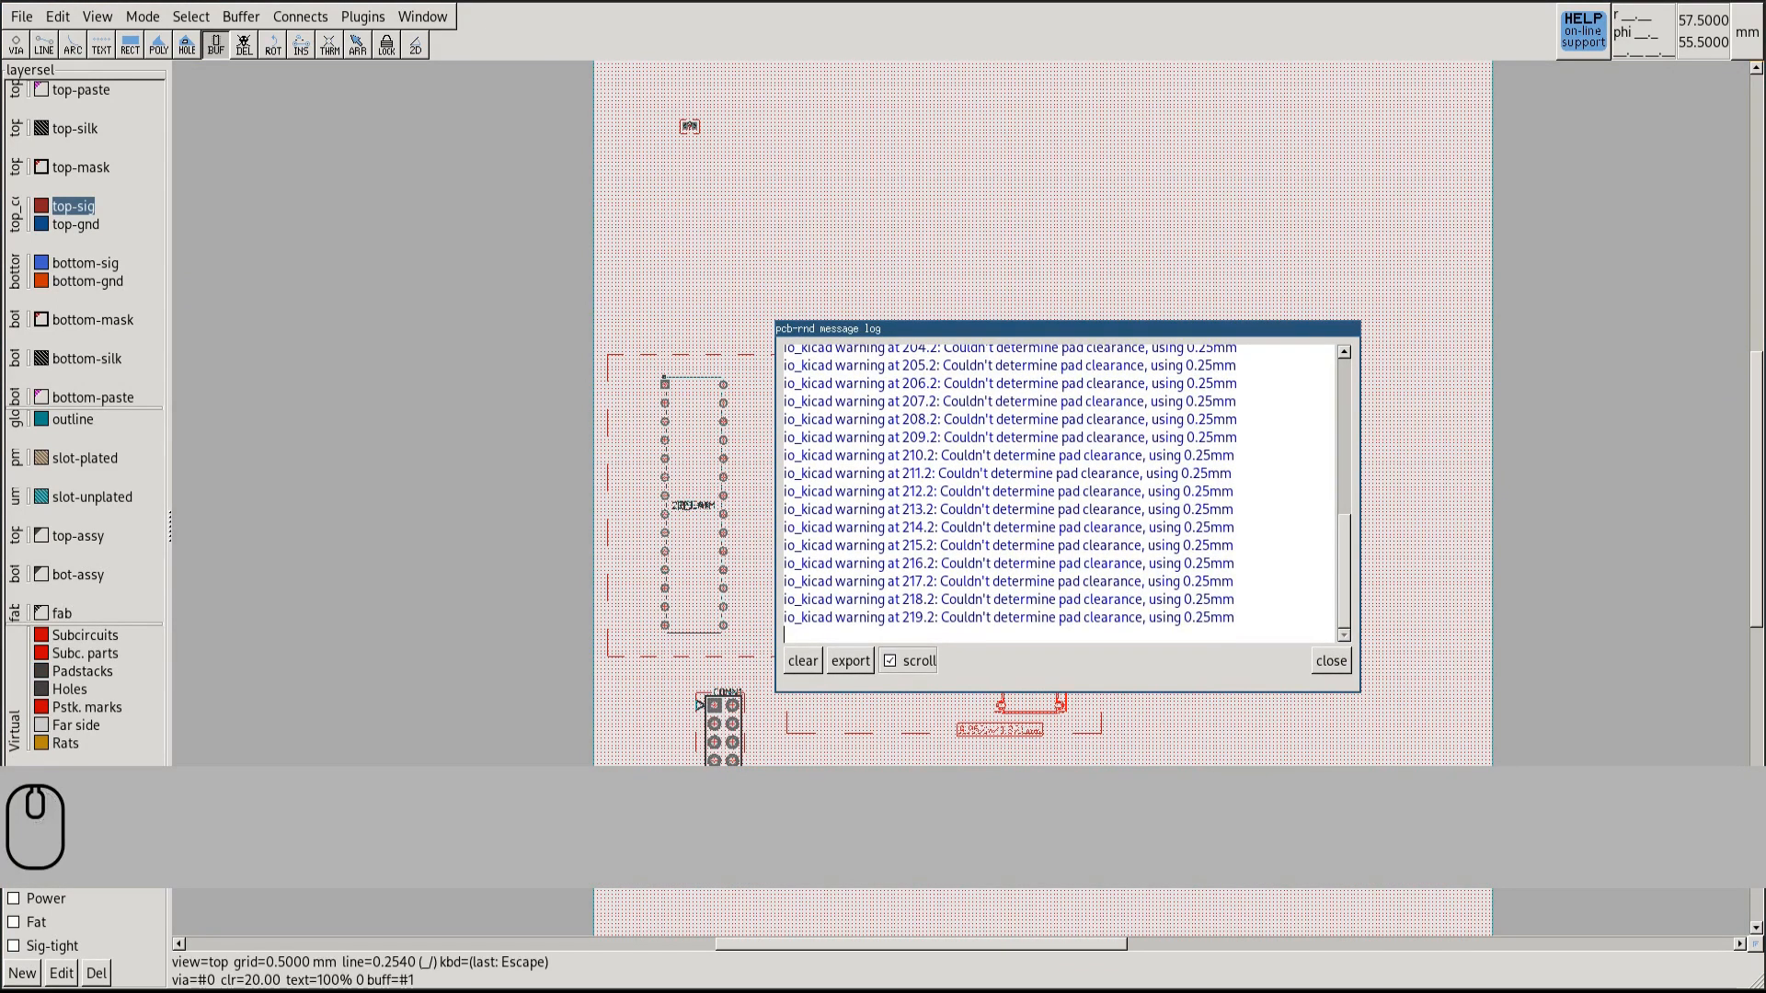
pyautogui.tripleClick(1007, 474)
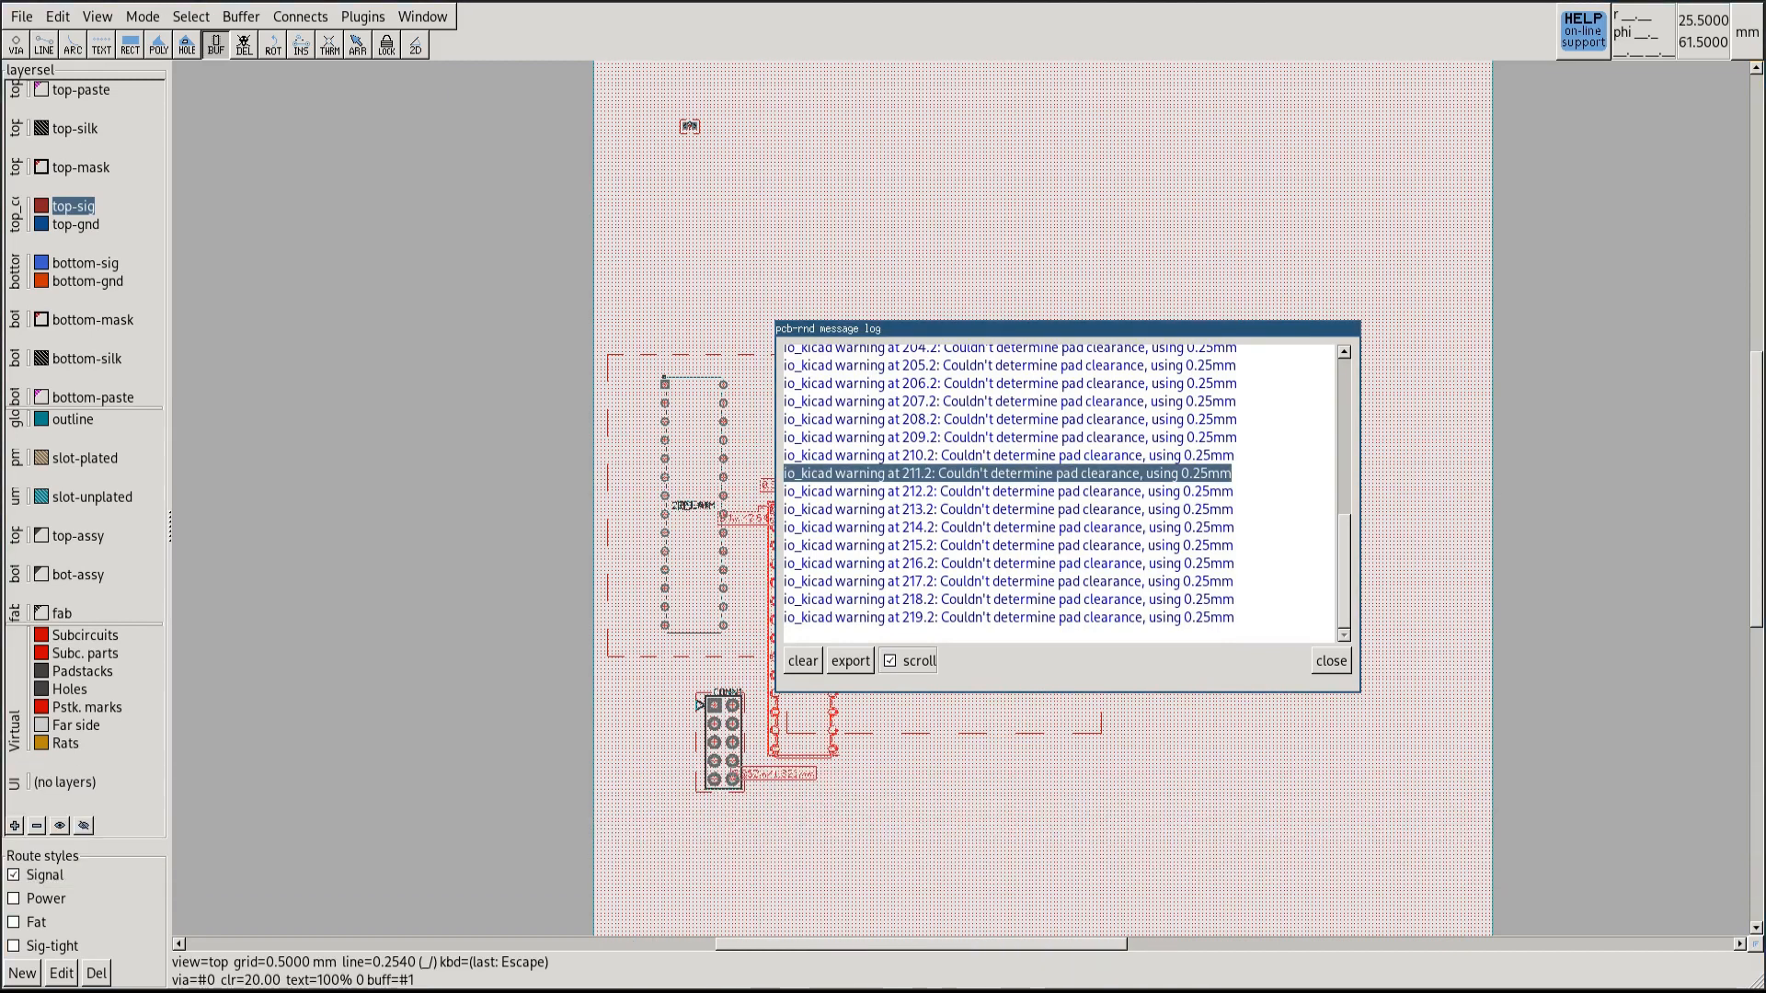
pyautogui.doubleClick(1109, 473)
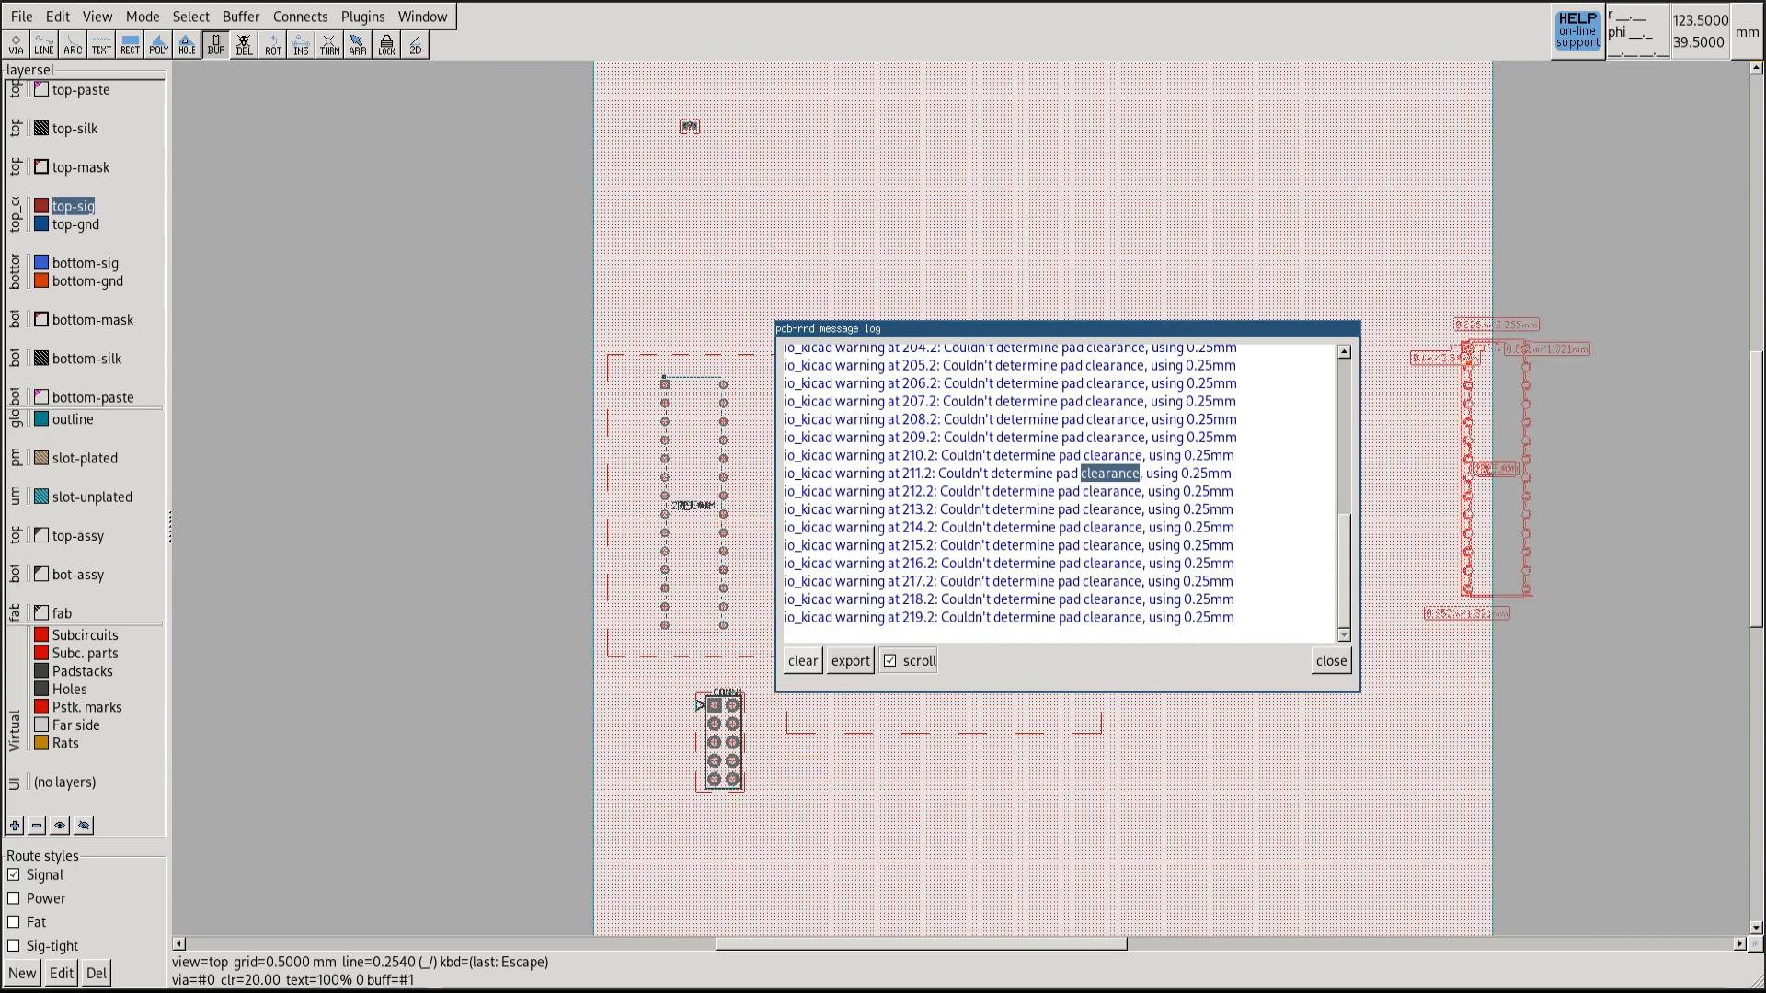
pyautogui.click(802, 660)
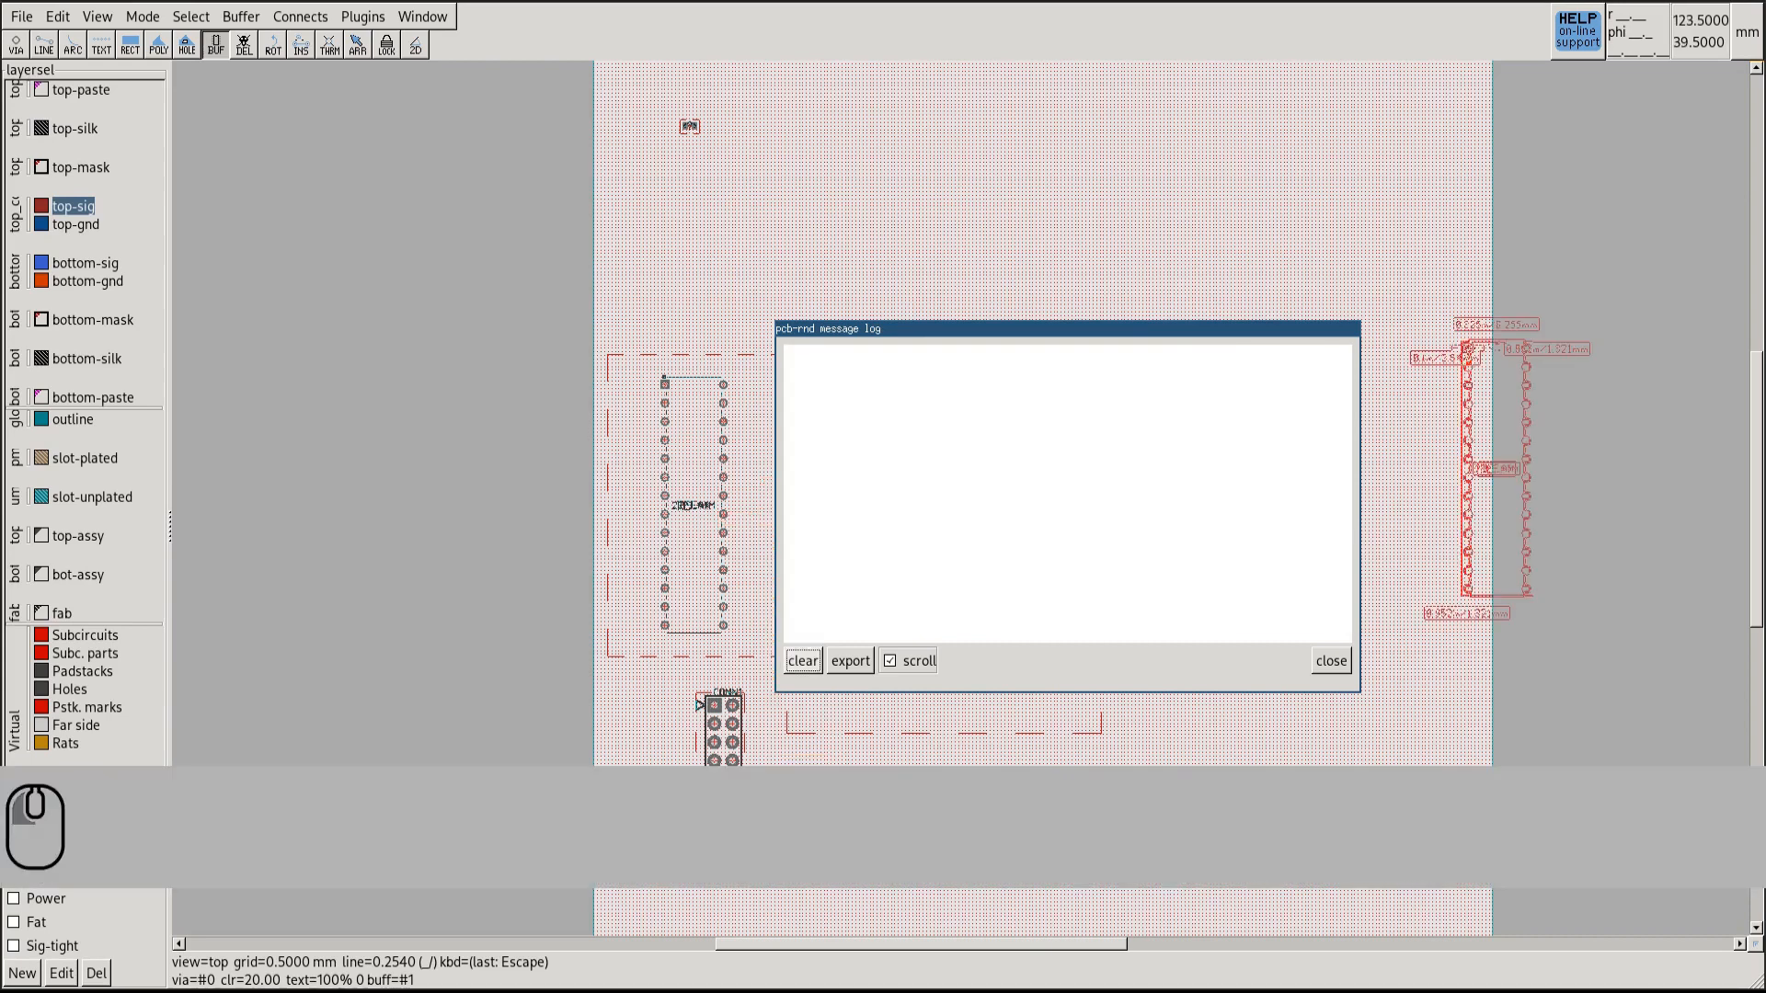
pyautogui.press('Escape')
pyautogui.press('Escape')
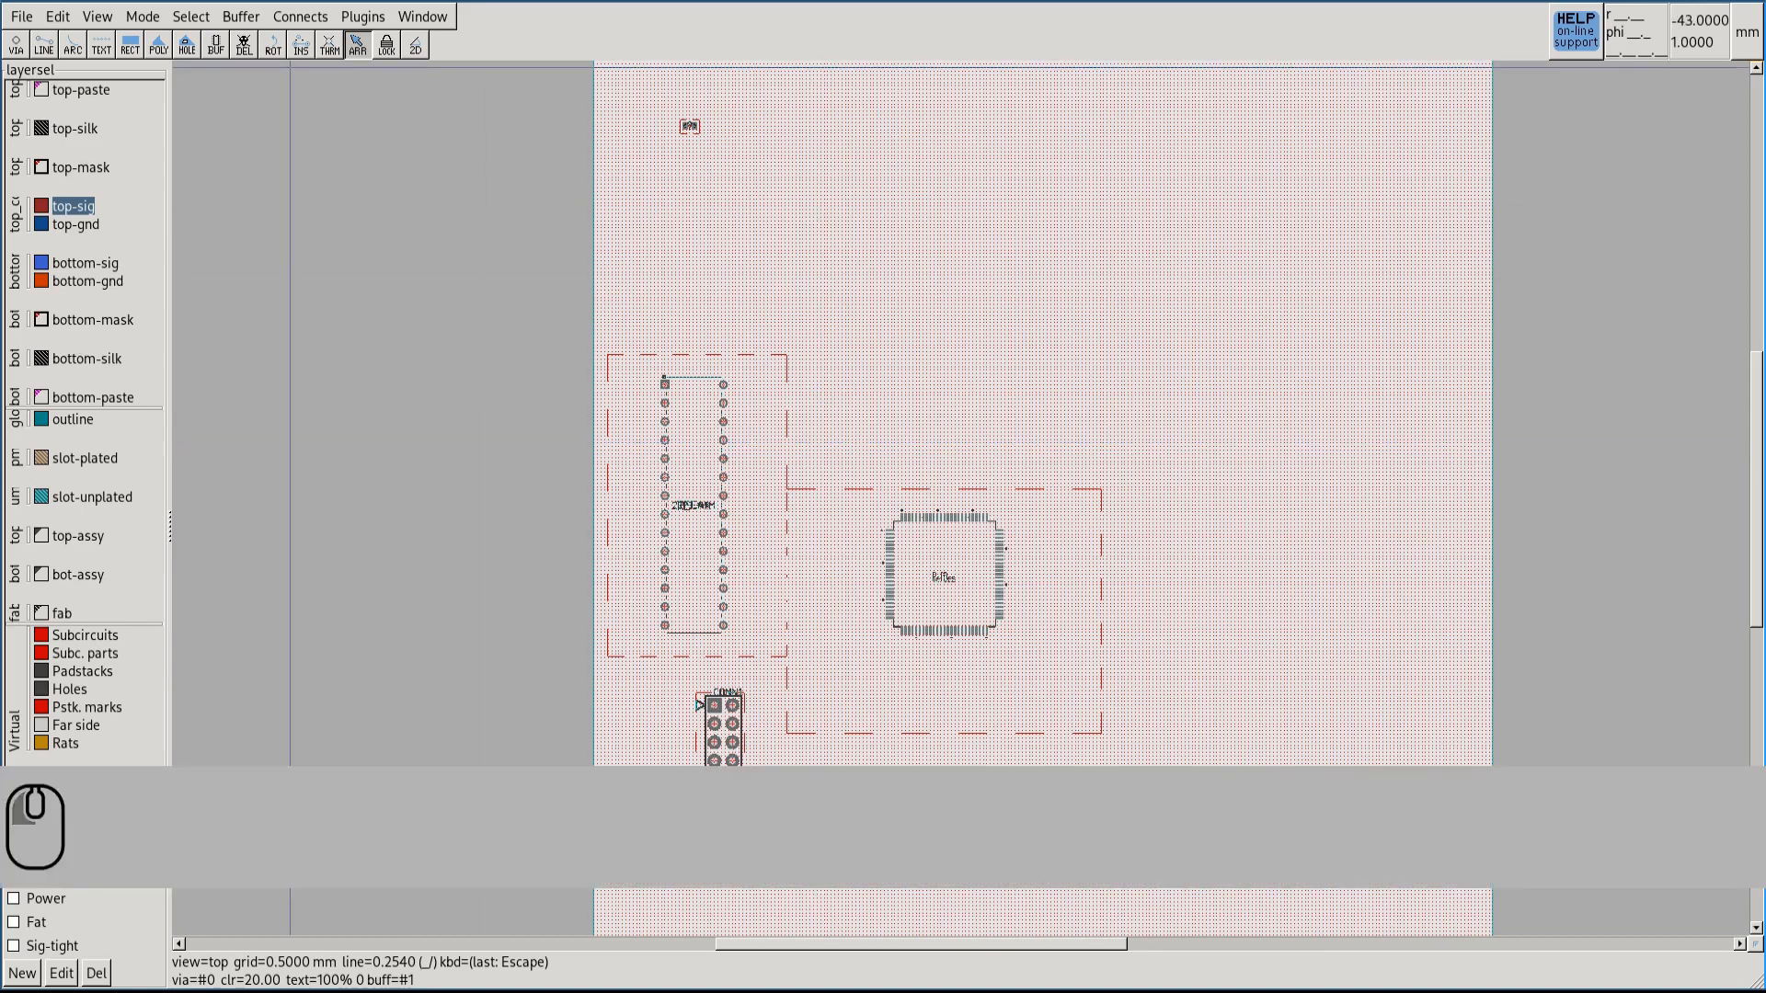
# Insert $(rc.path.design)/subc ahead of the existing footprint library search directories in the preferences, consulting the help on path variables
pyautogui.click(21, 16)
pyautogui.click(202, 335)
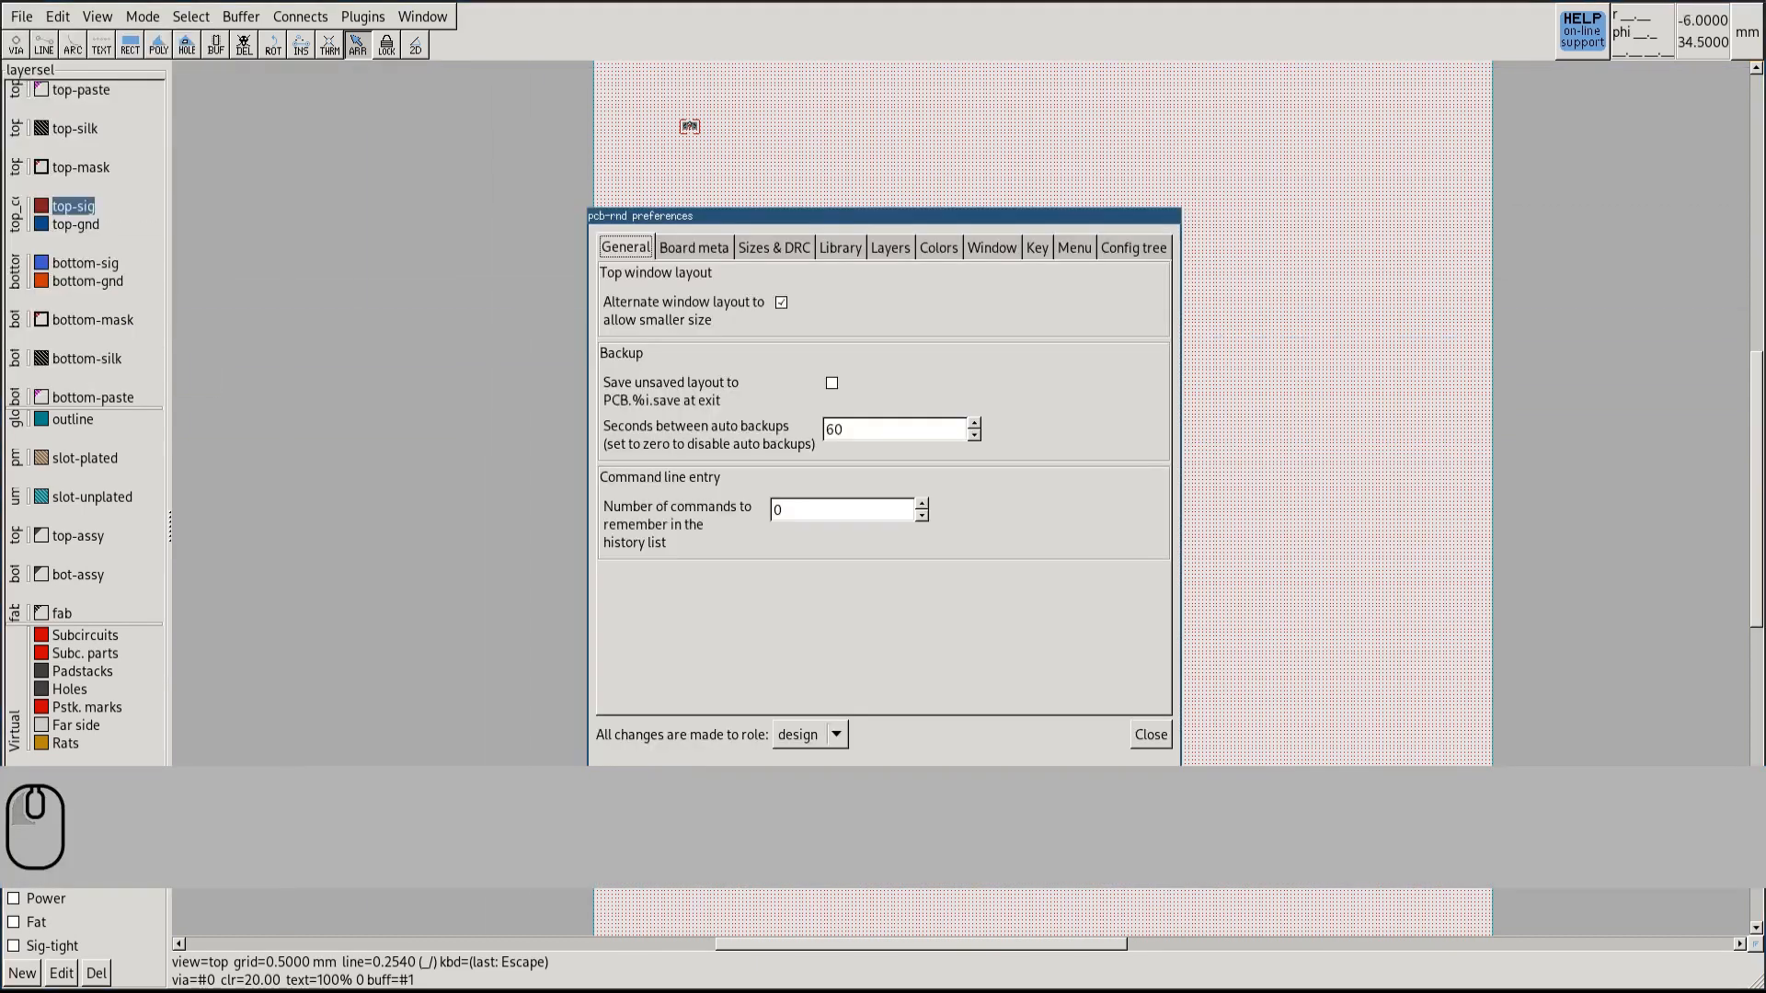
pyautogui.click(840, 247)
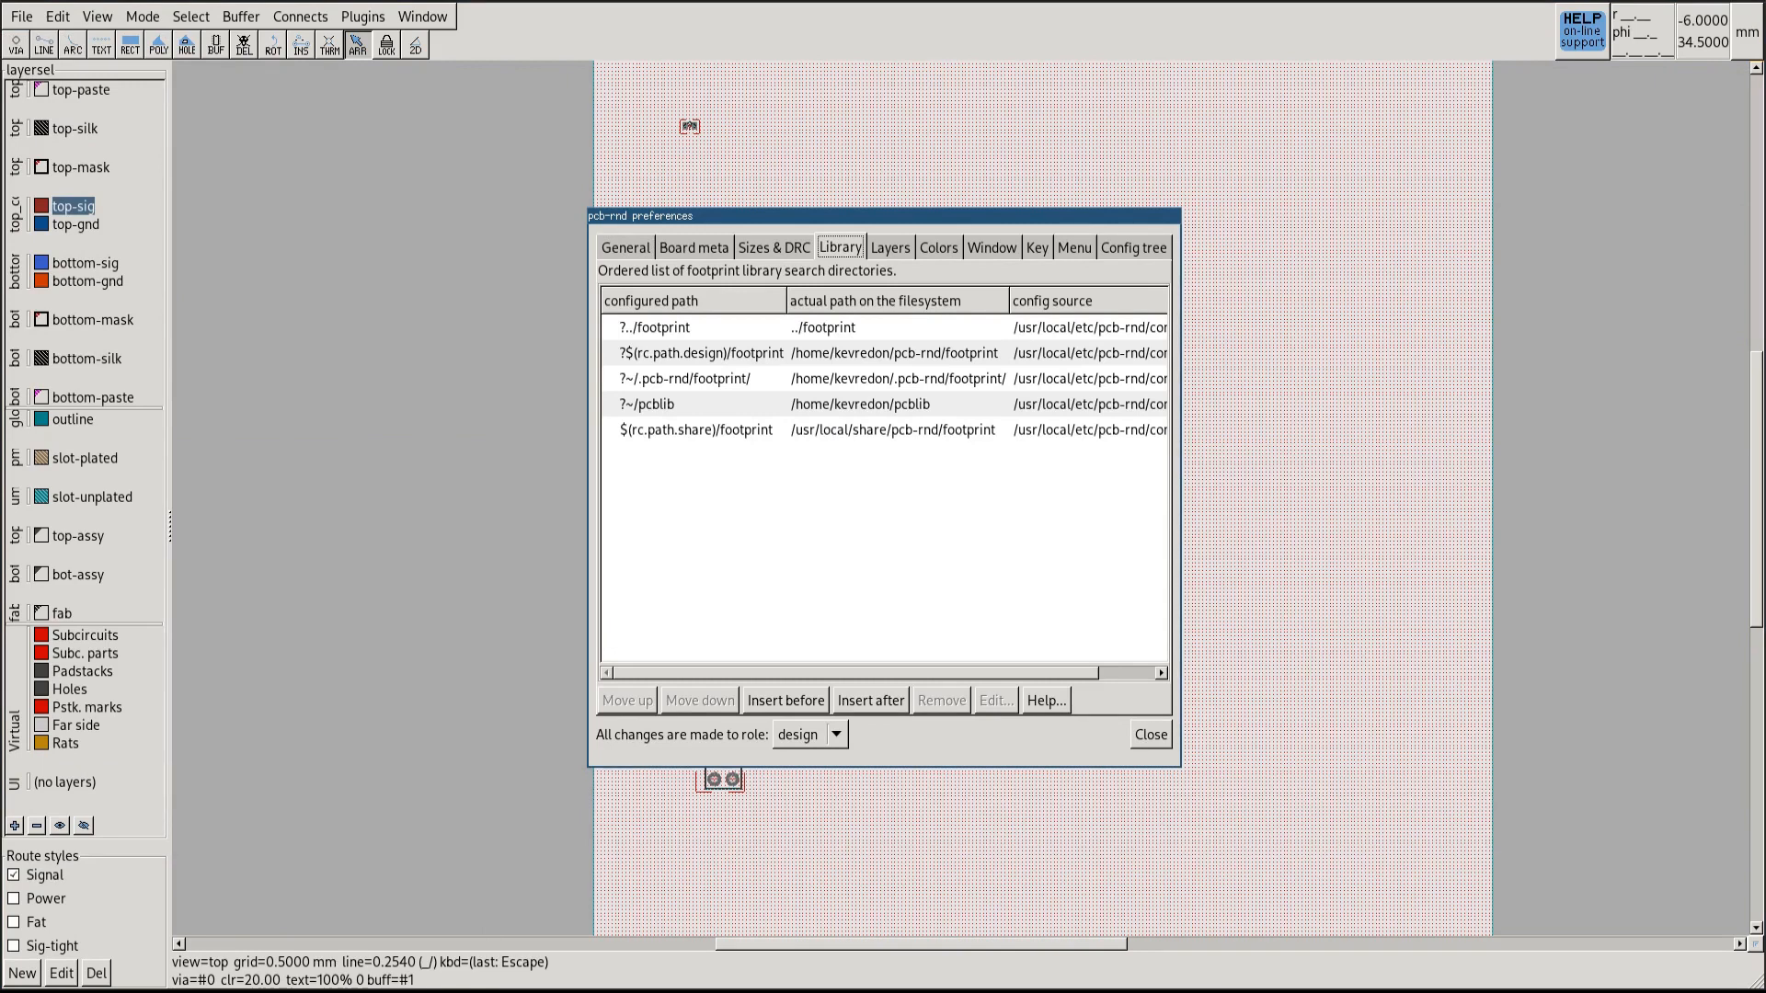
pyautogui.click(785, 700)
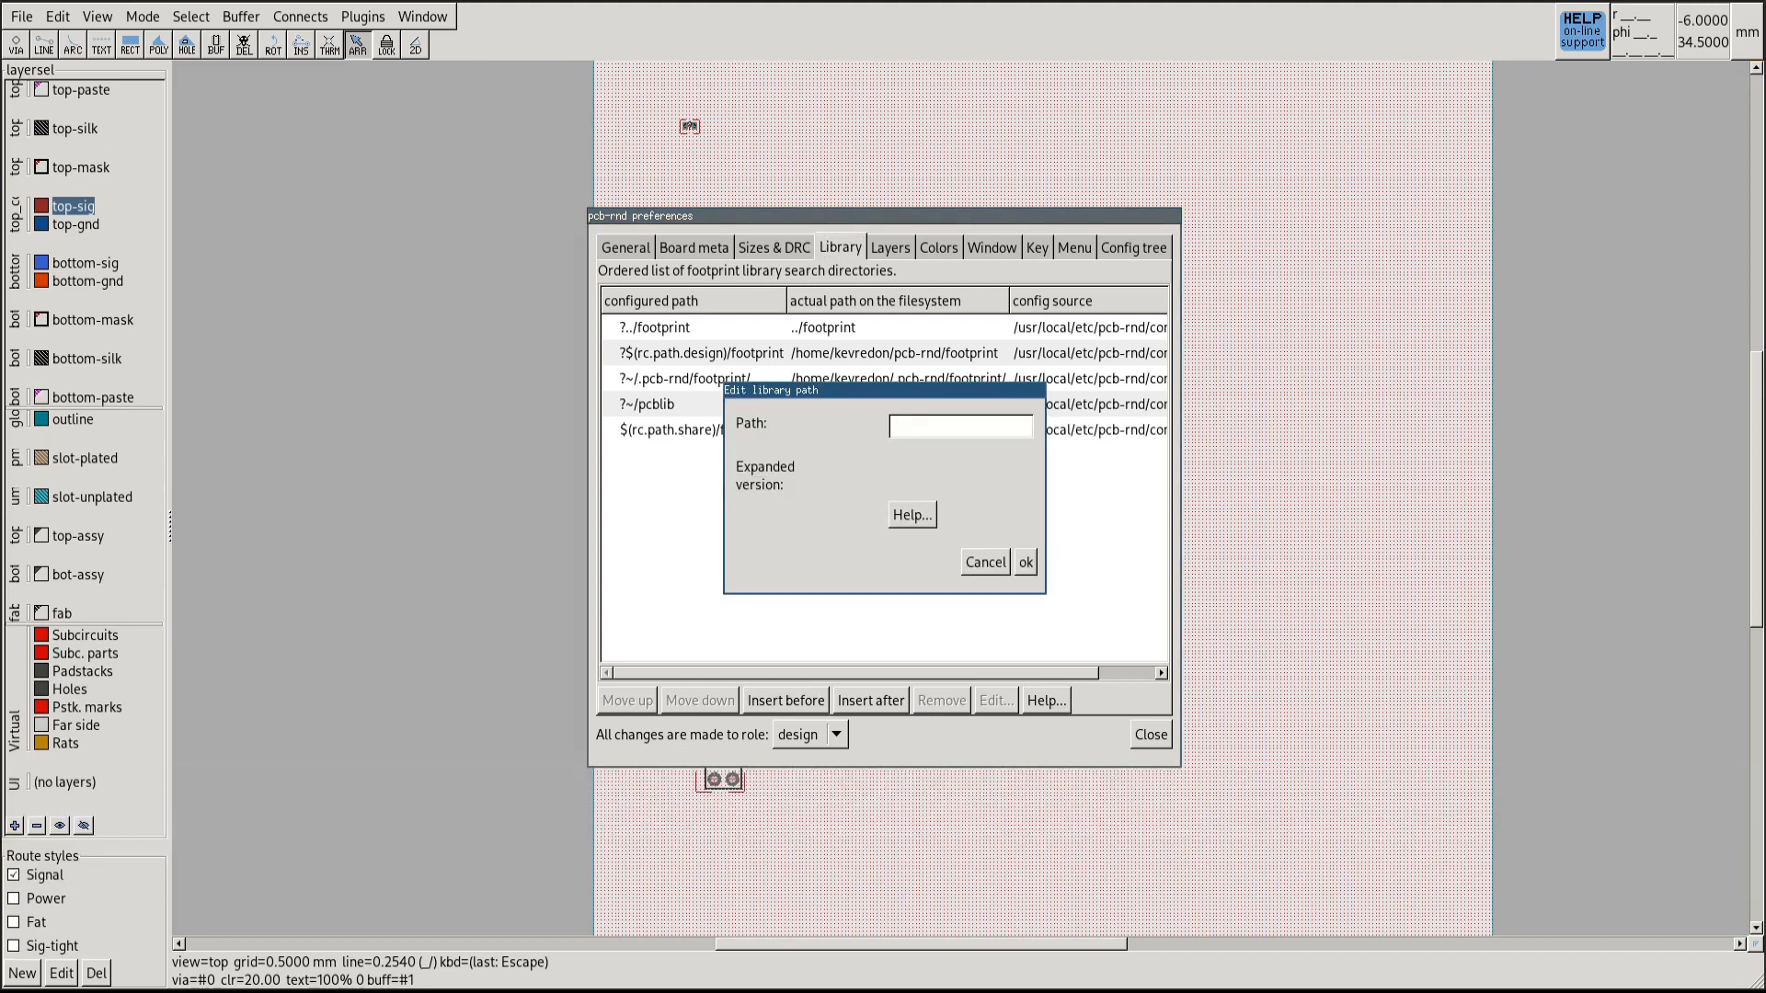
pyautogui.click(911, 514)
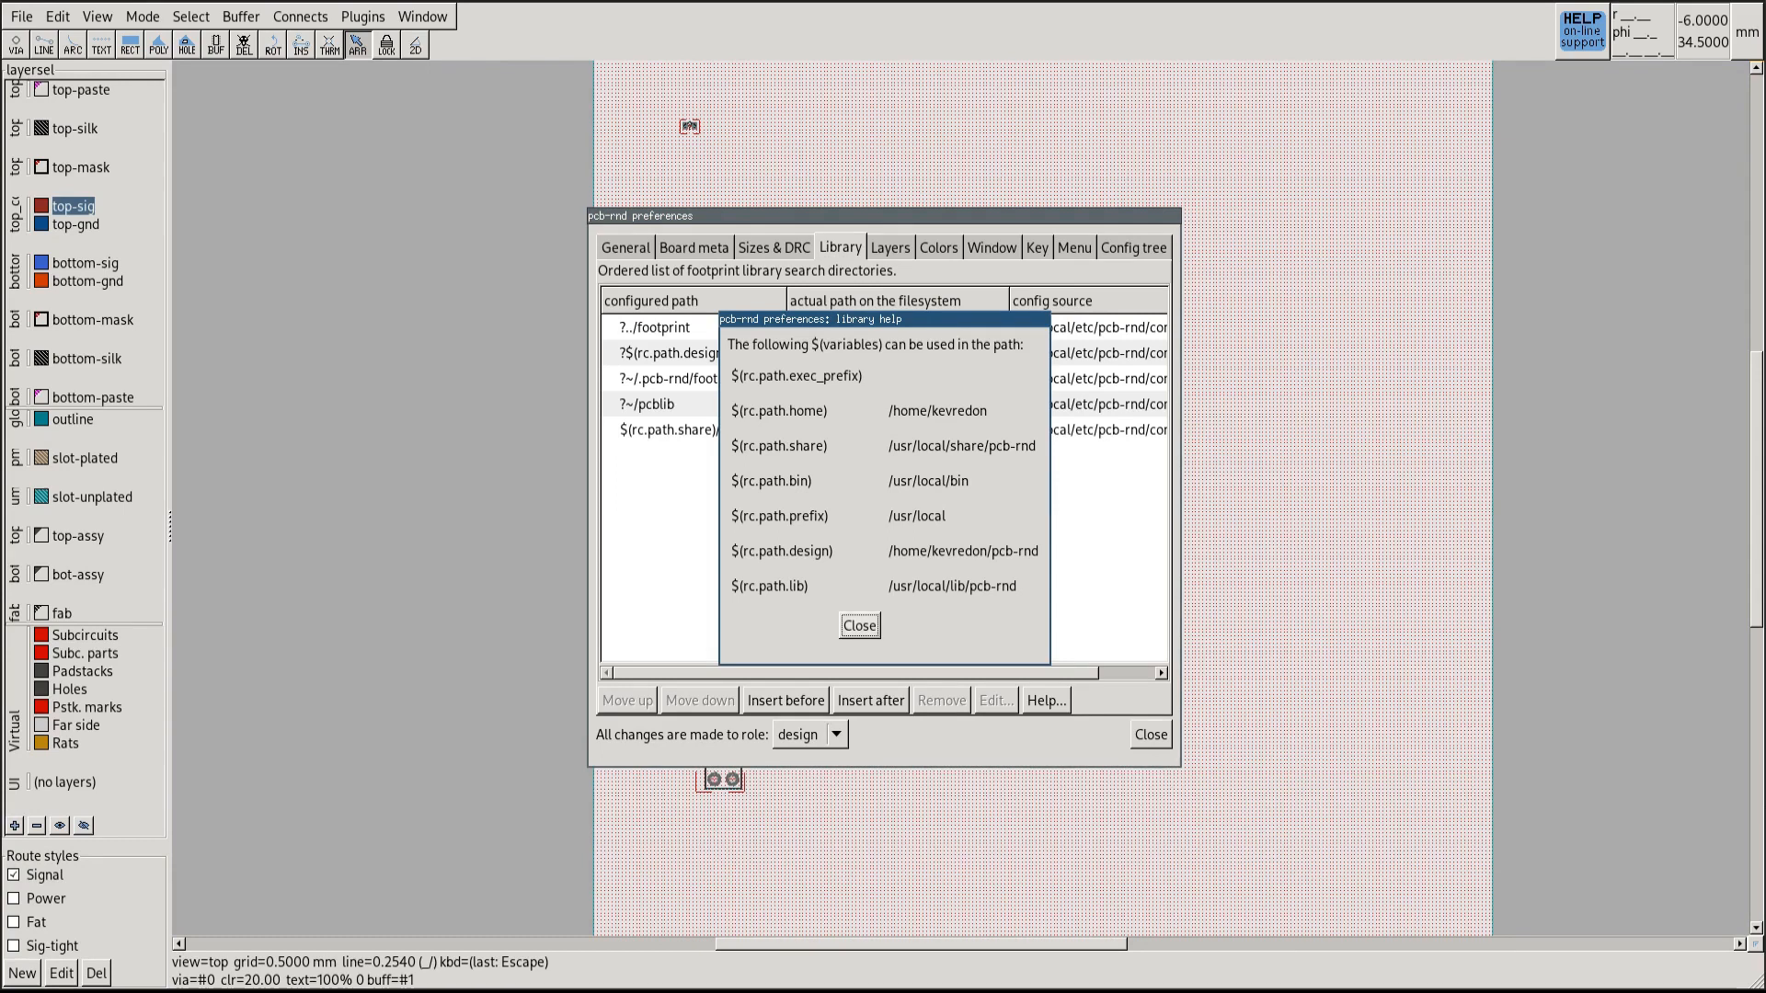
pyautogui.click(860, 626)
pyautogui.write('$(')
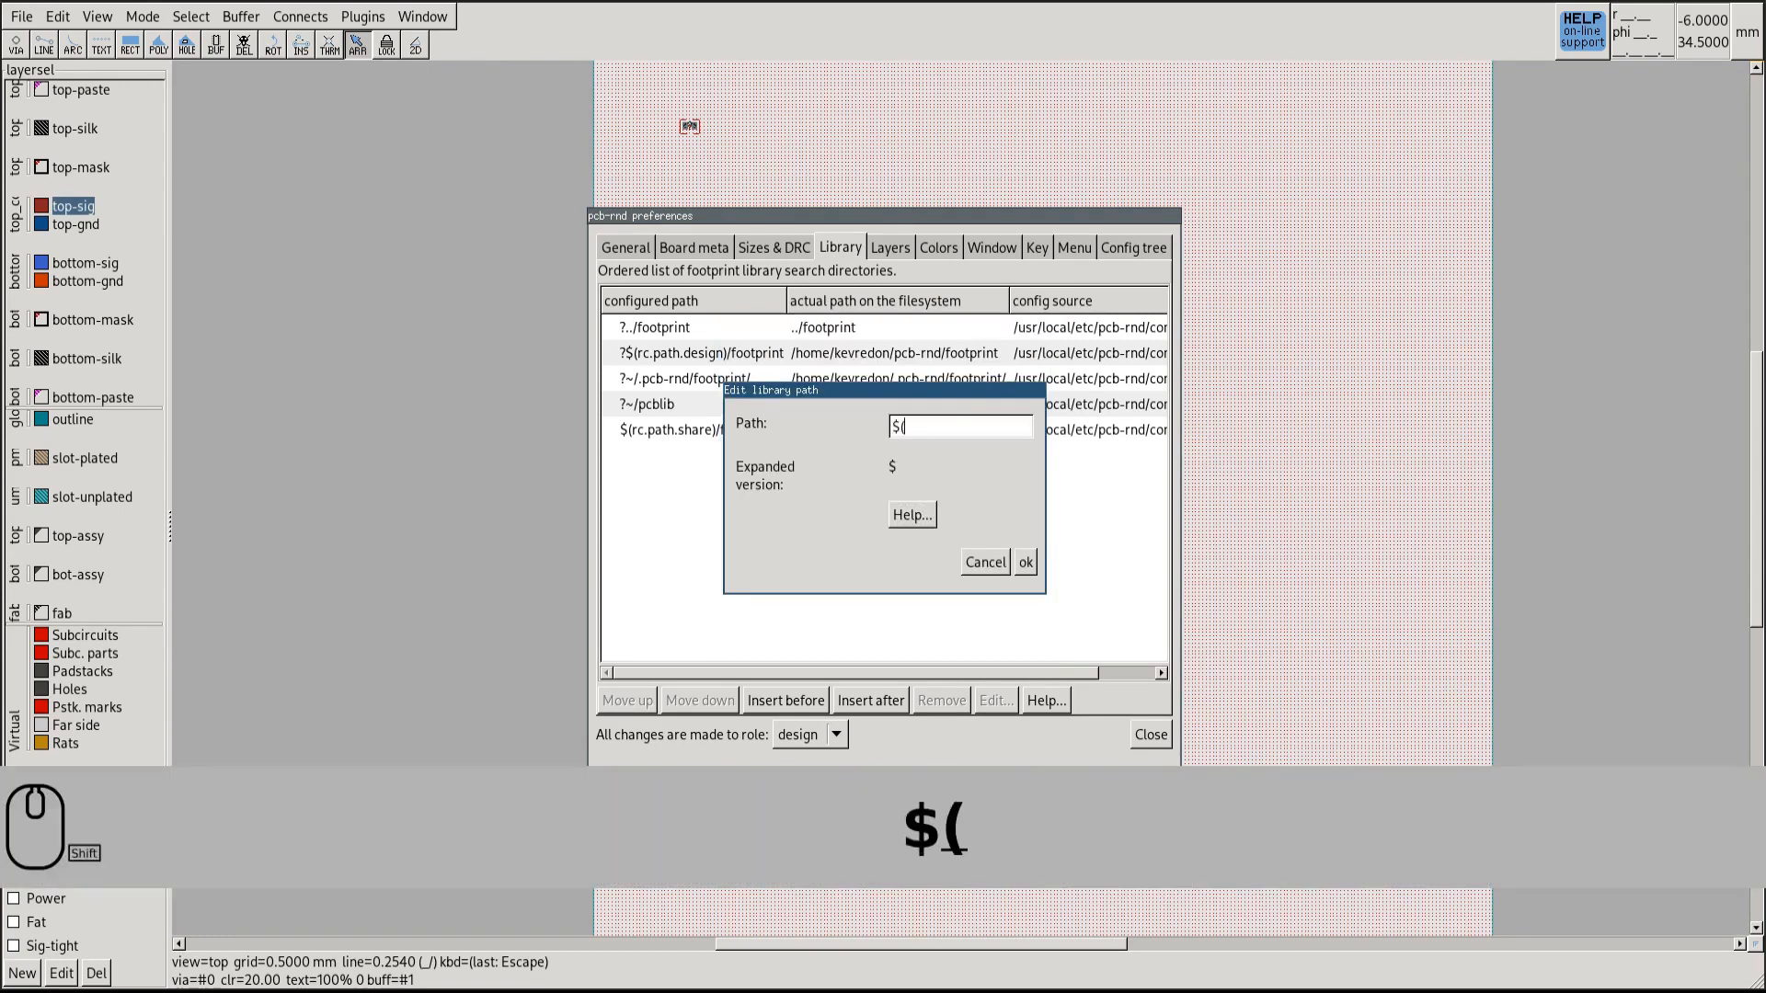
pyautogui.write('rc.')
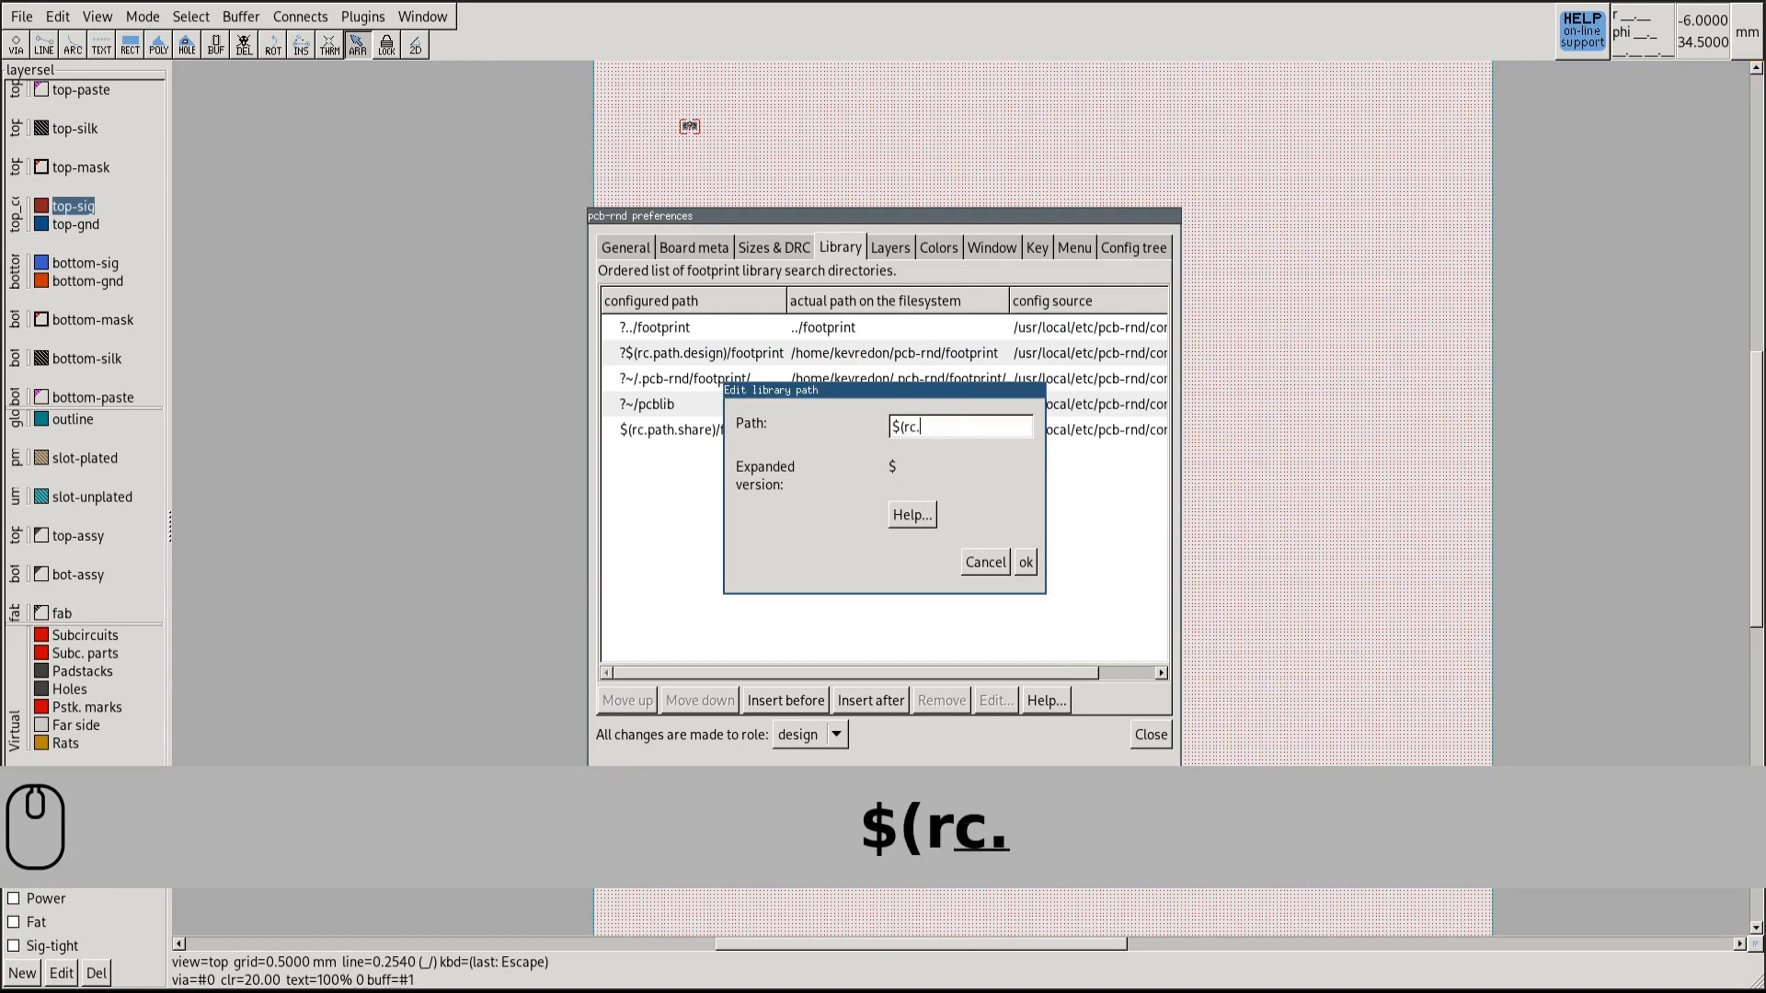
pyautogui.write('path.design)')
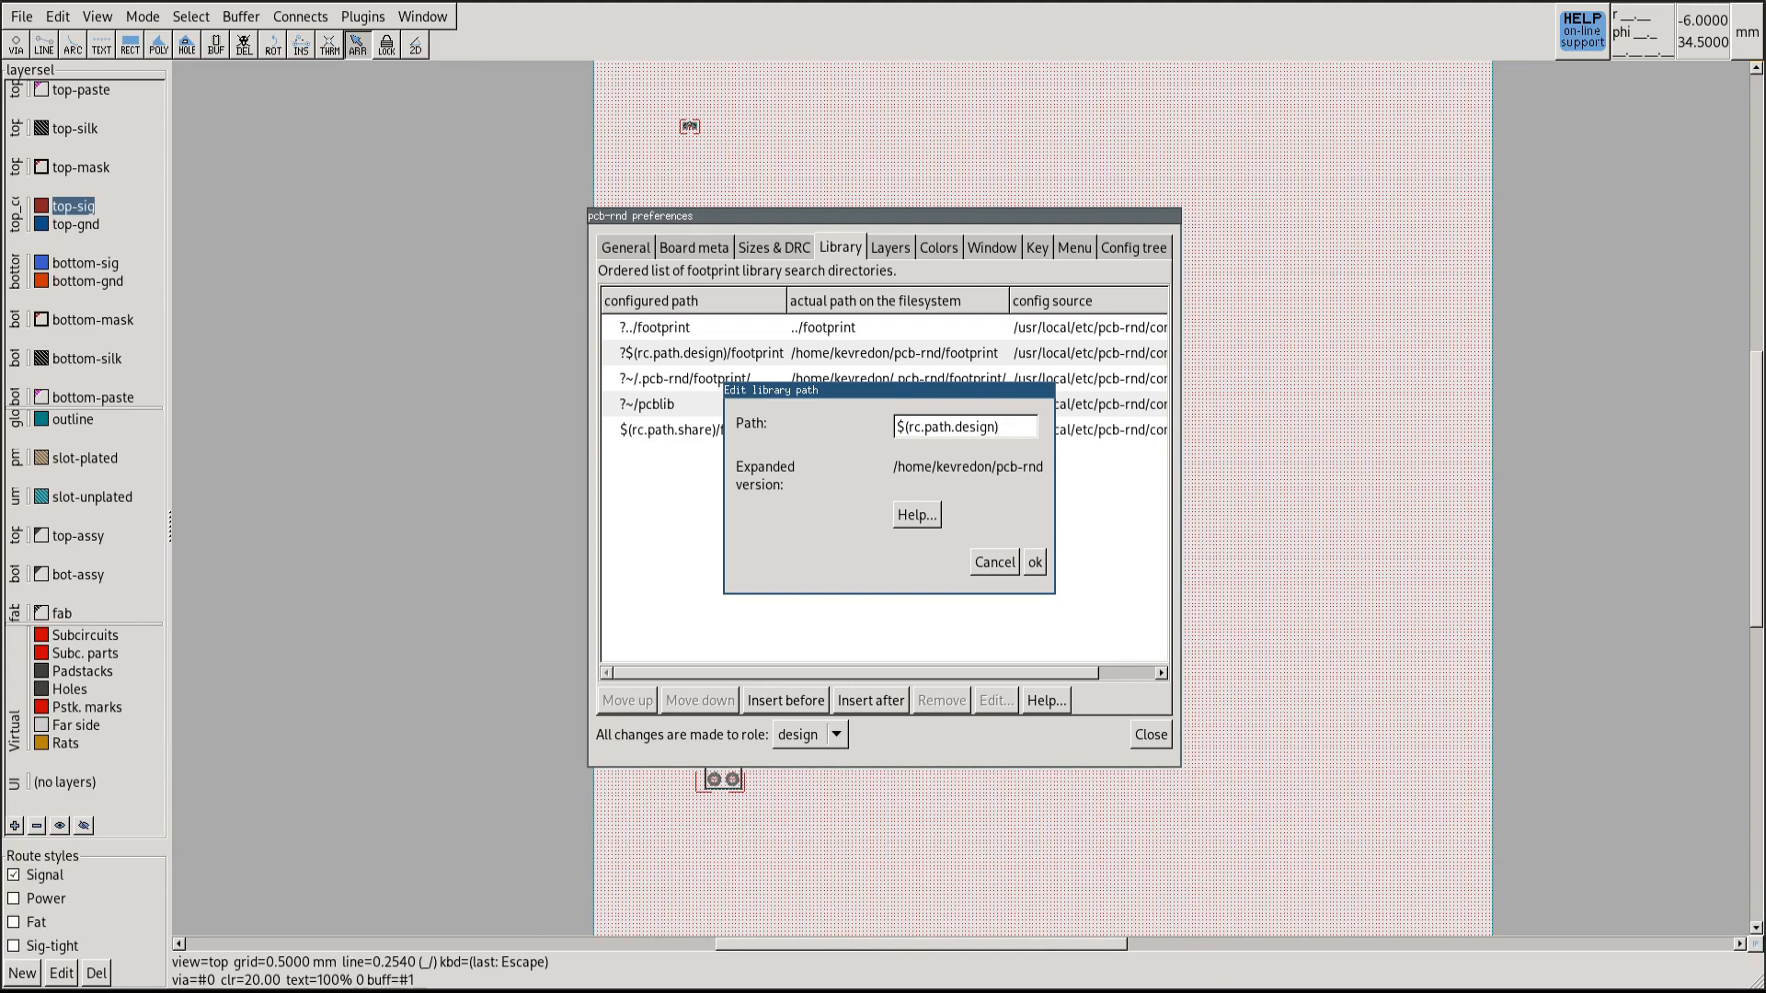
pyautogui.write('/')
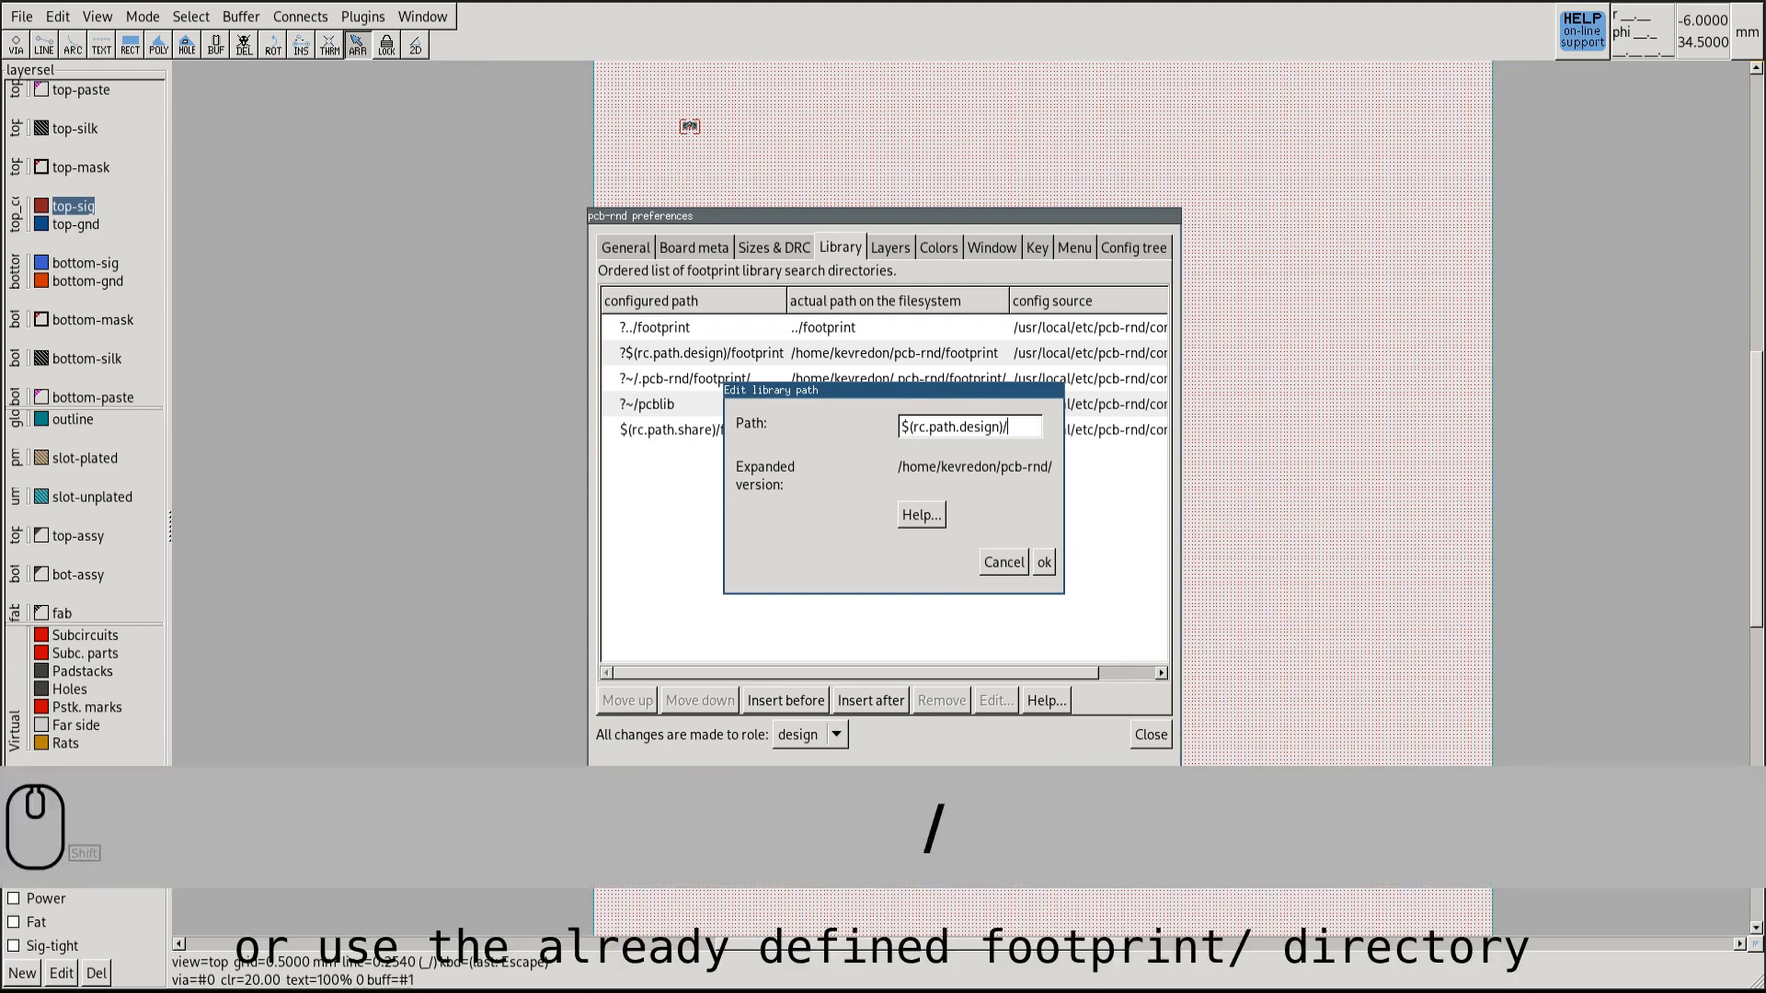
pyautogui.write('subc')
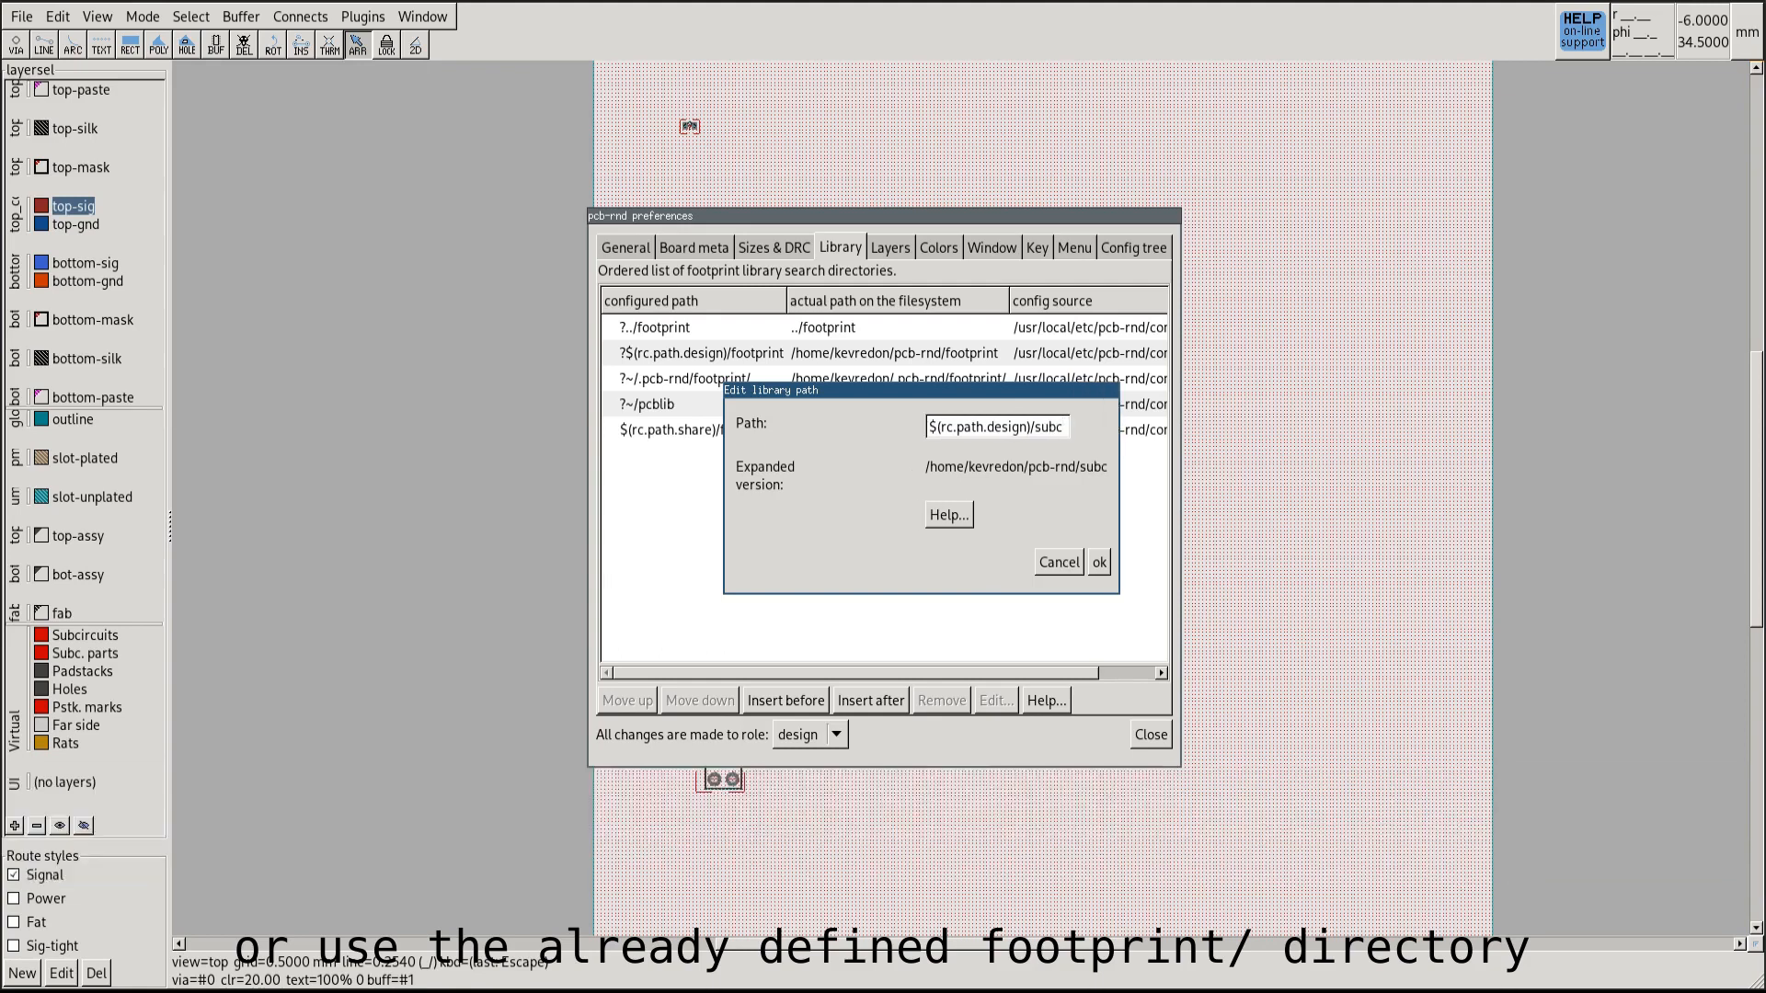
pyautogui.press('Return')
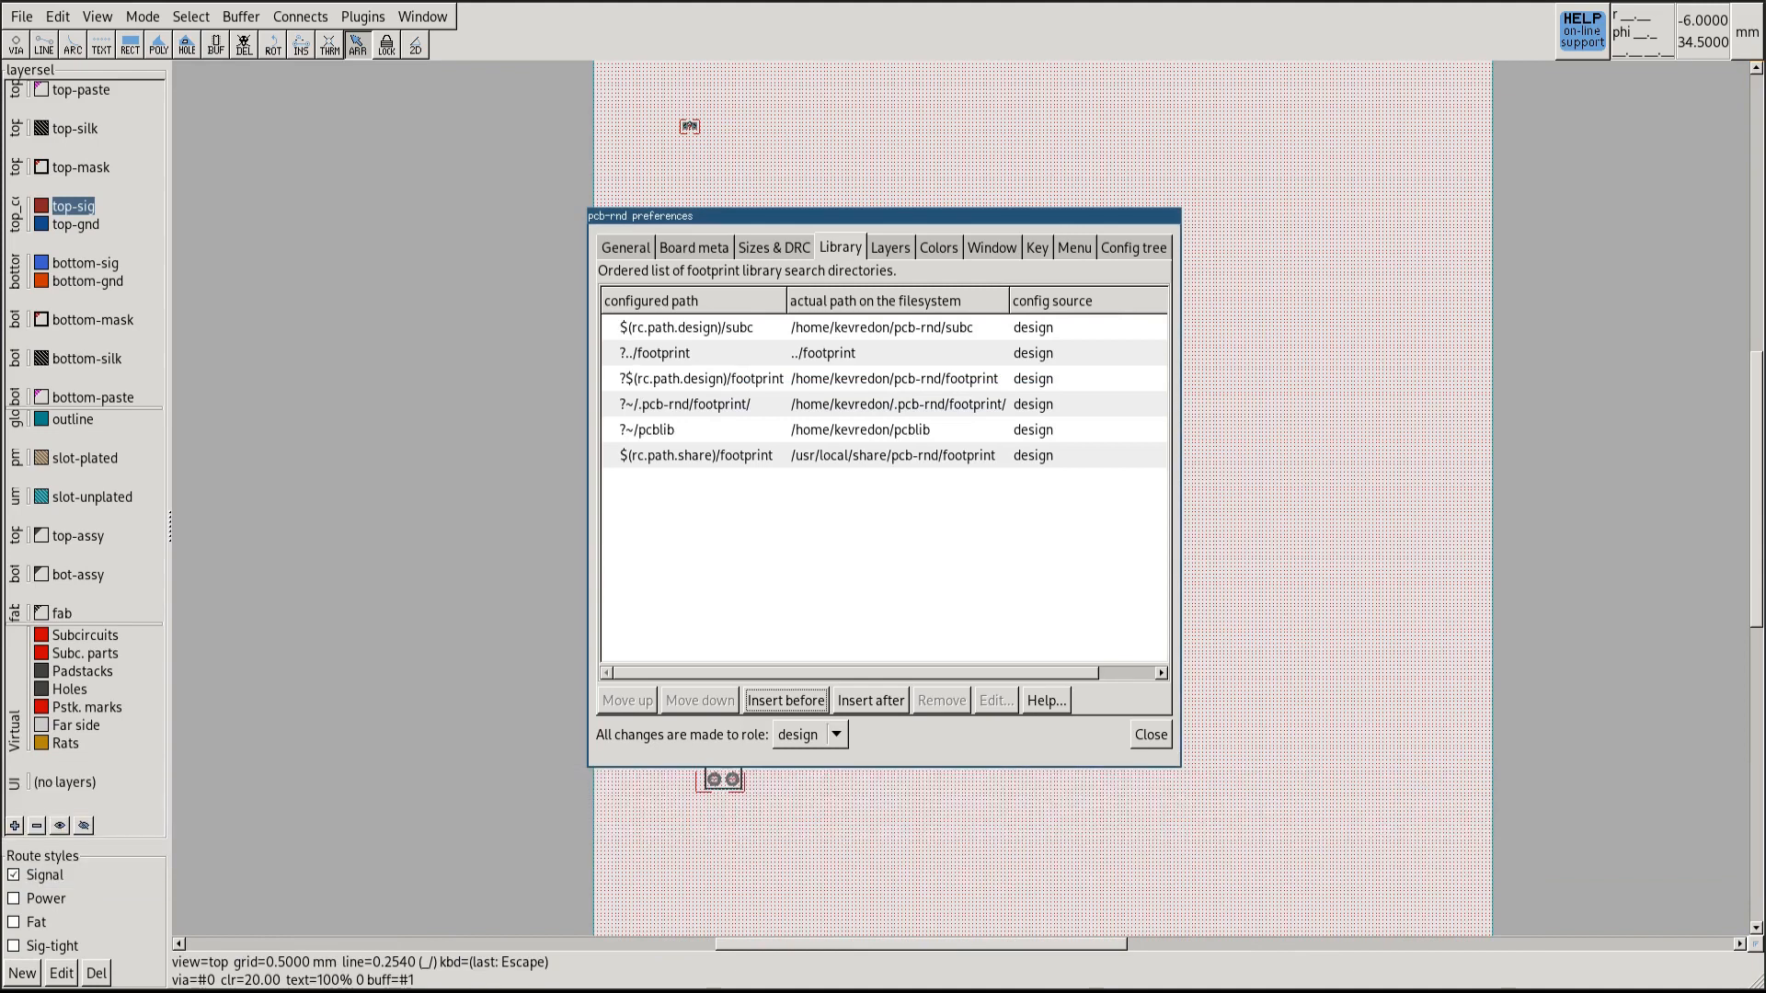
# Close the preferences and delete all the subcircuits placed on the board
pyautogui.press('Delete')
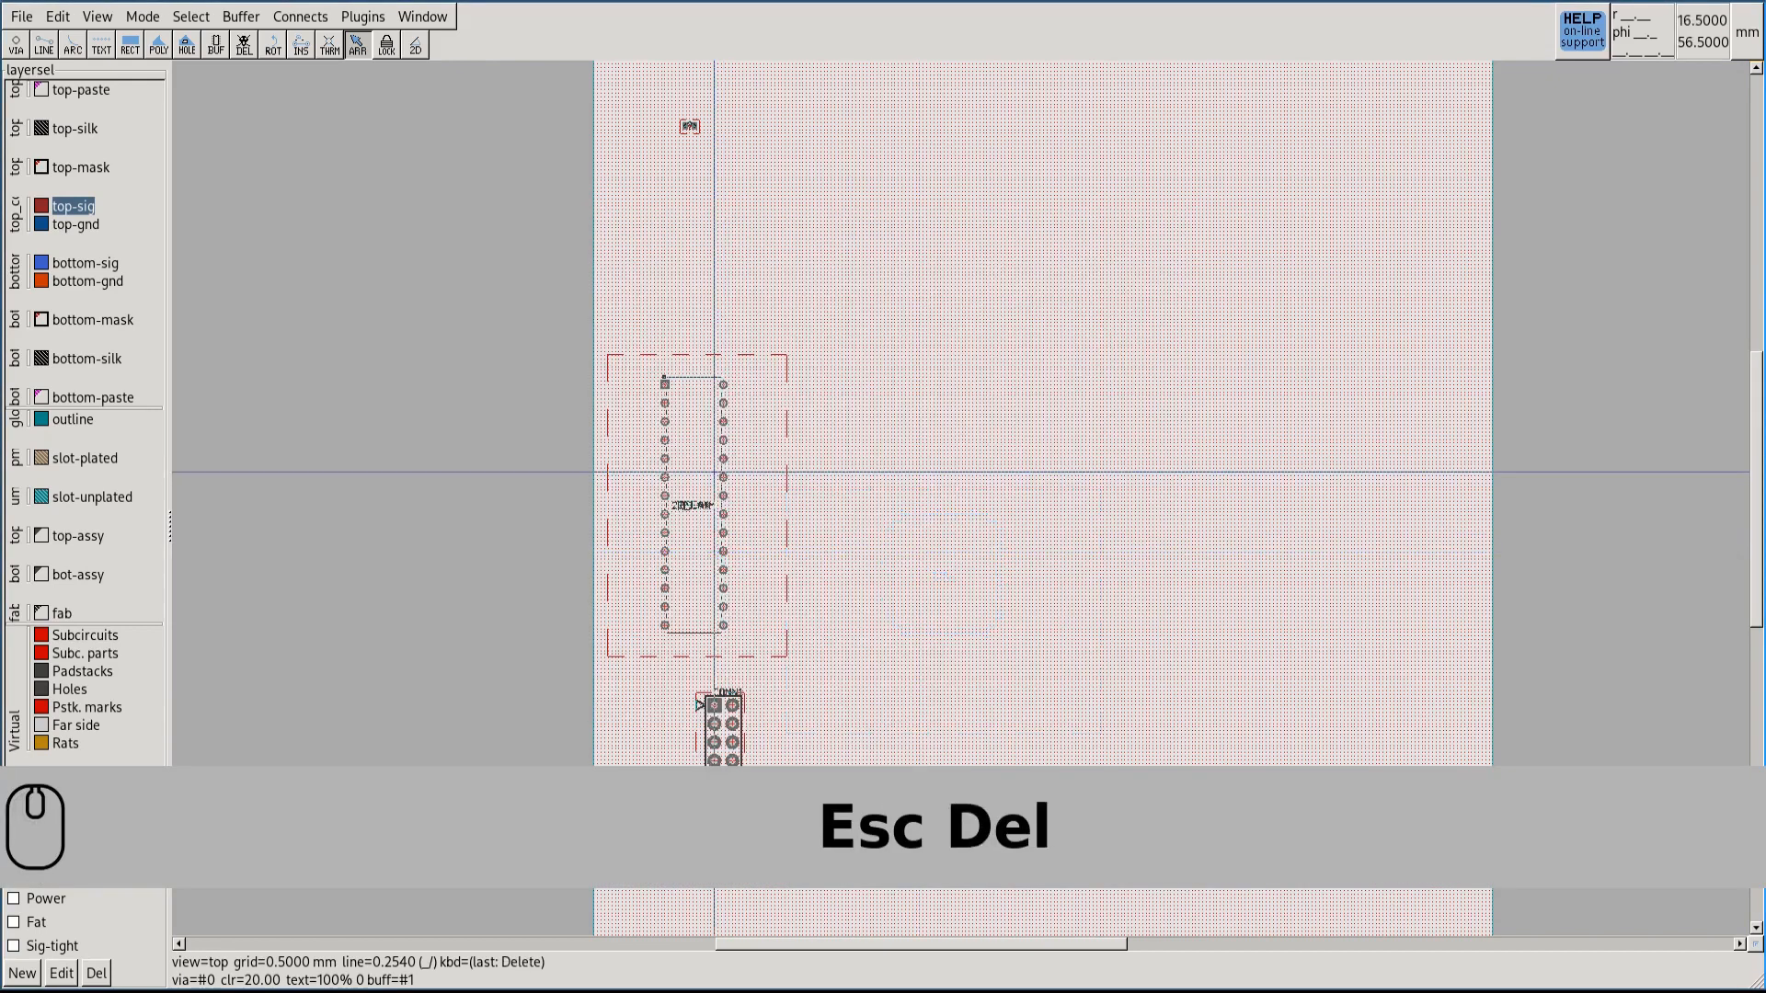
pyautogui.click(749, 473)
pyautogui.press('Delete')
pyautogui.click(721, 730)
pyautogui.press('Delete')
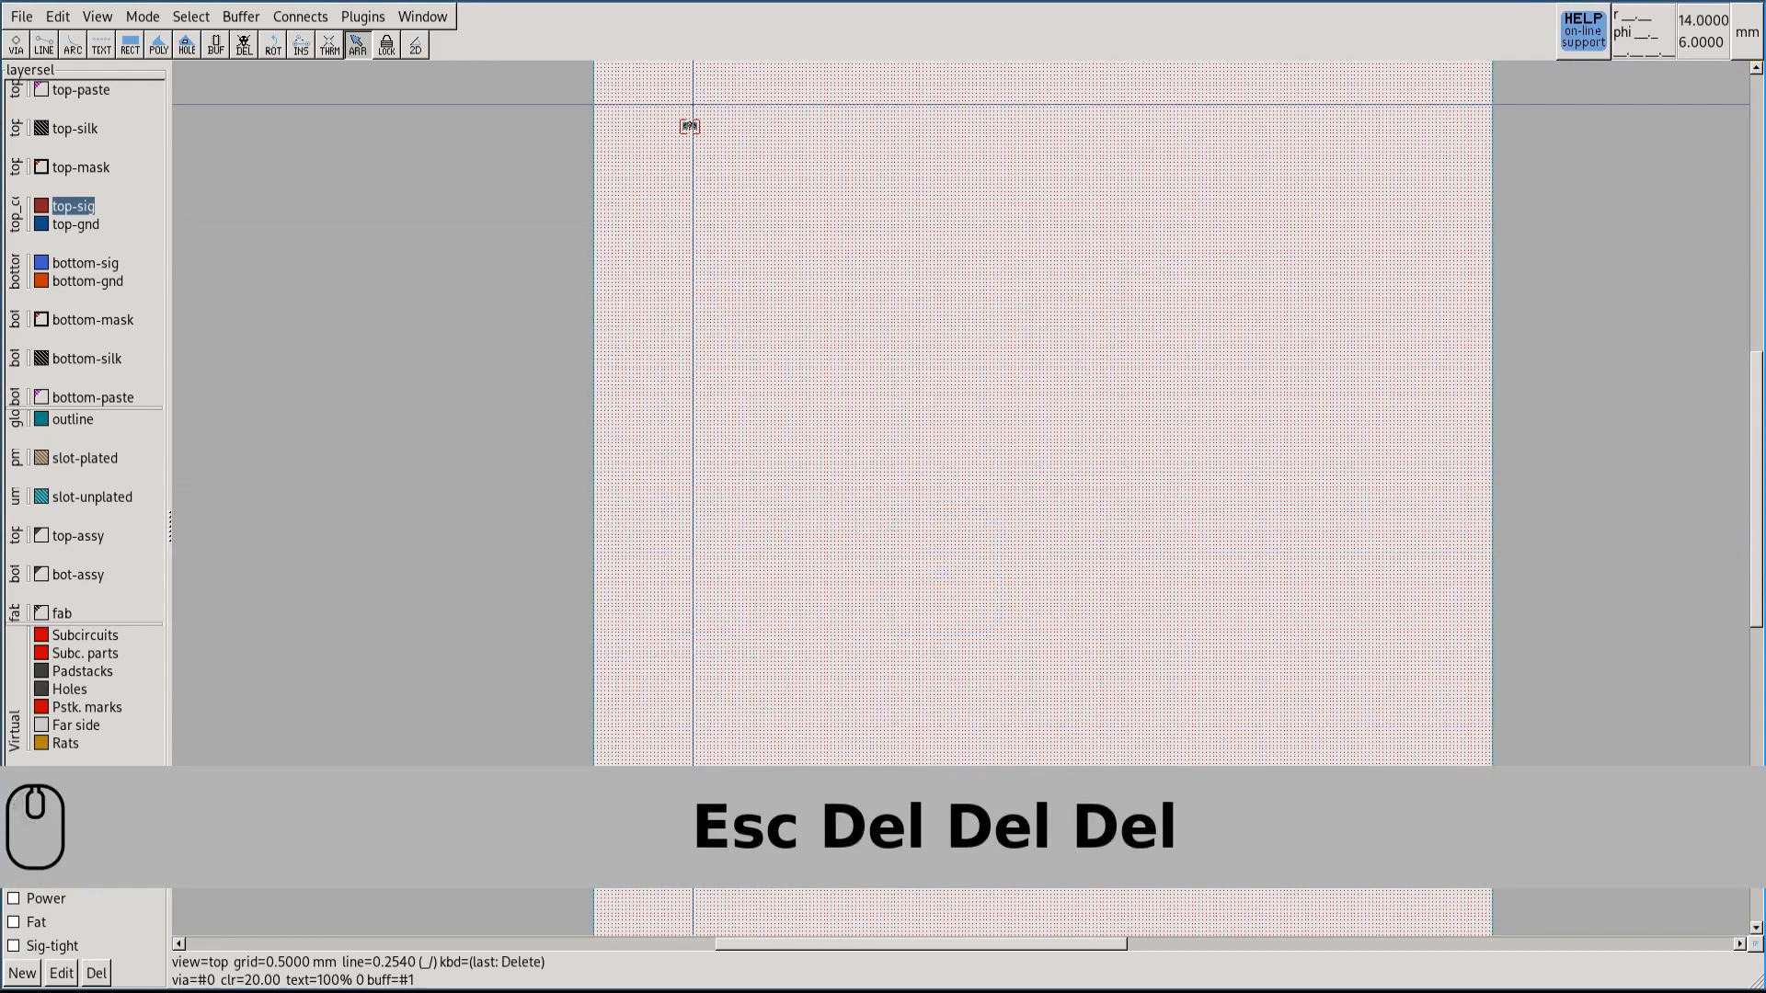
pyautogui.press('Delete')
pyautogui.press('Delete')
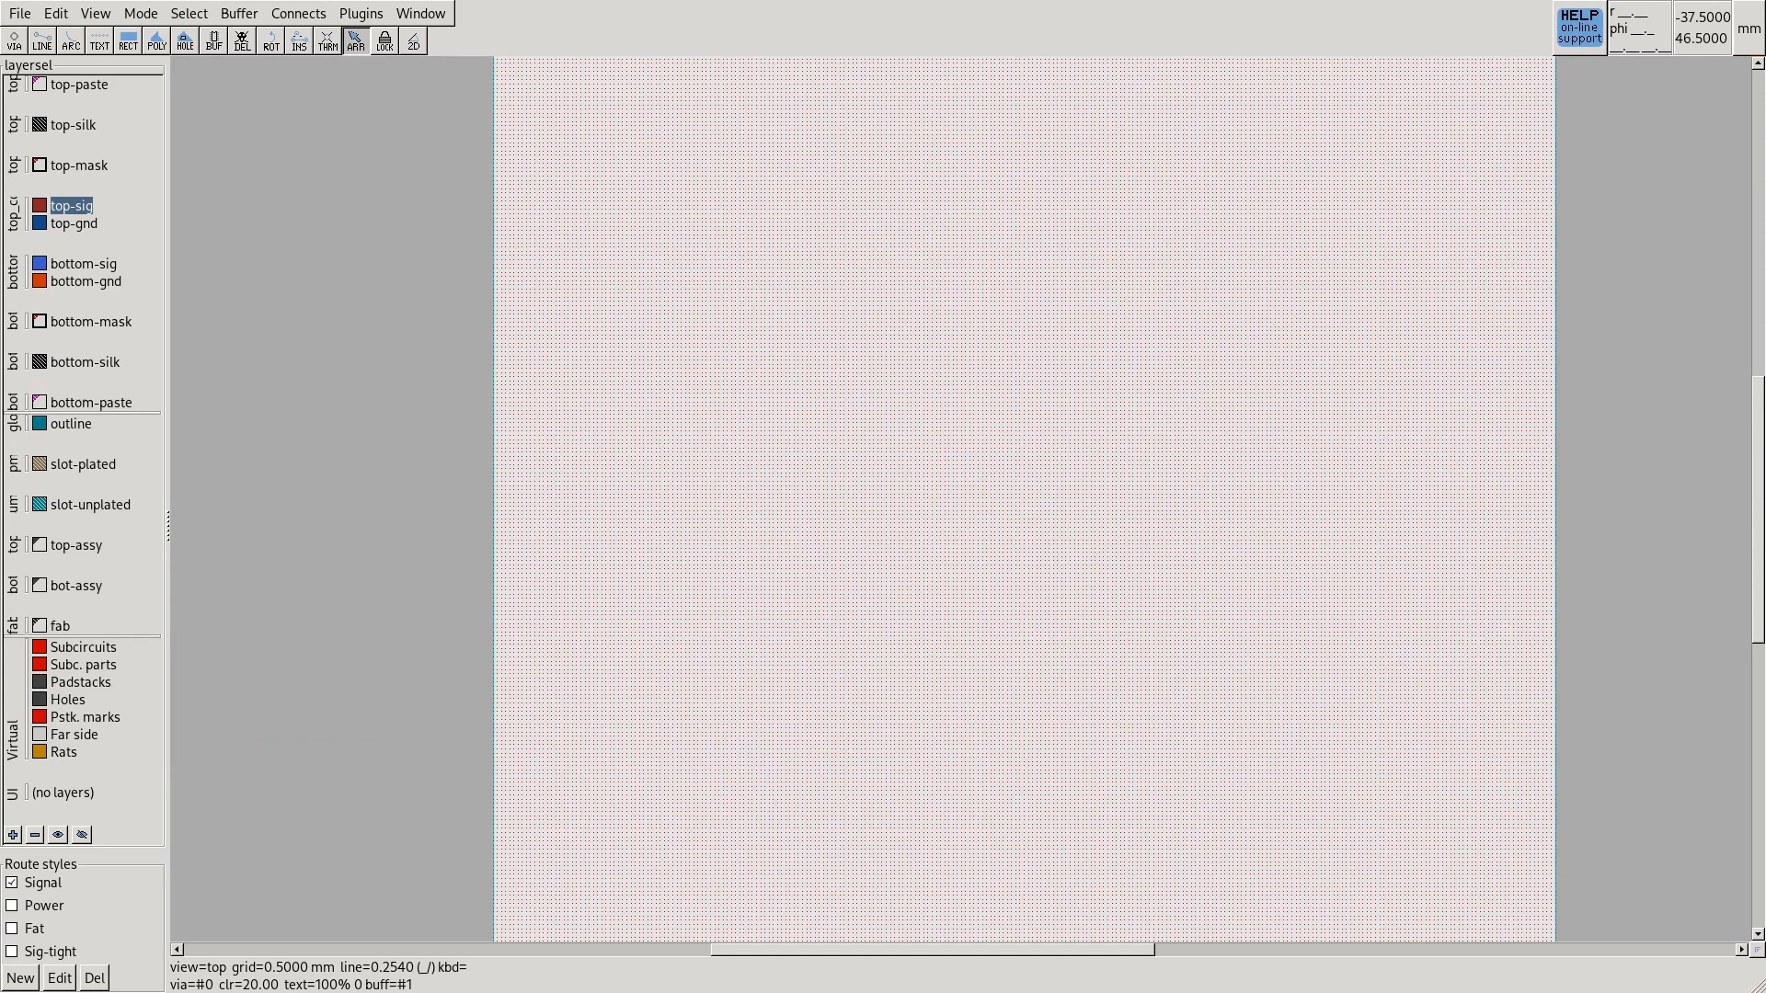
# Create a new keepout layer group for the top side copper
pyautogui.rightClick(15, 818)
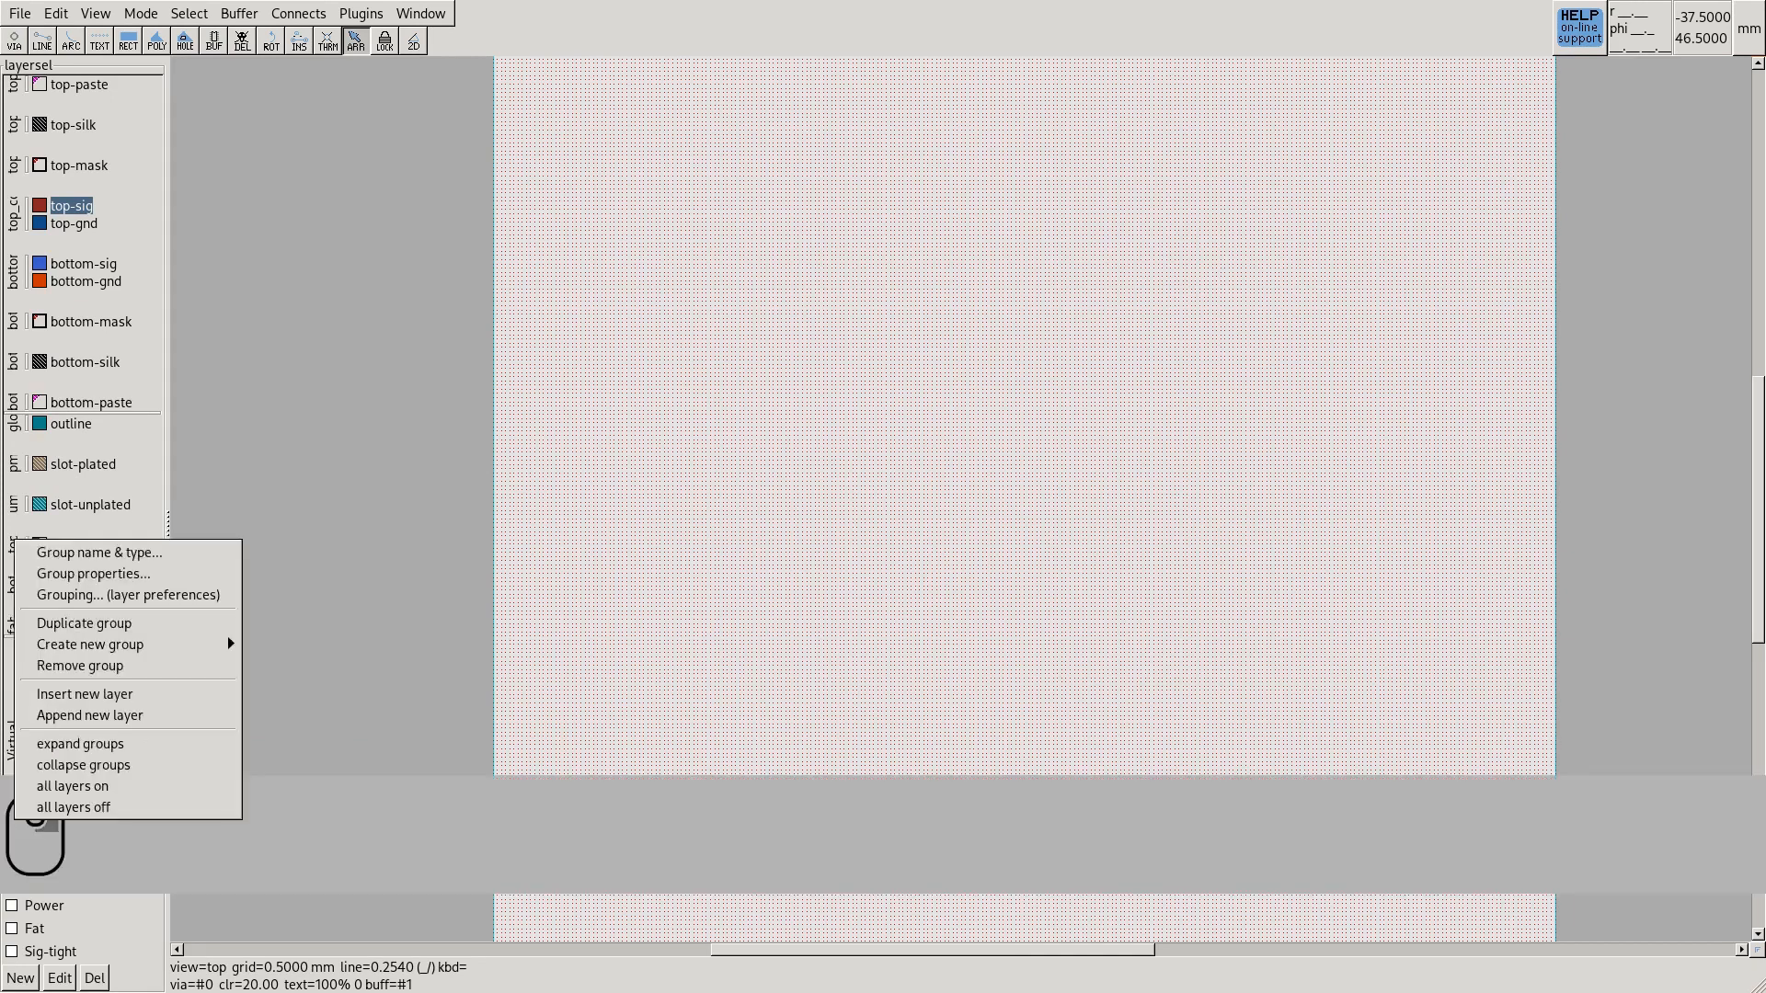
pyautogui.moveTo(228, 644)
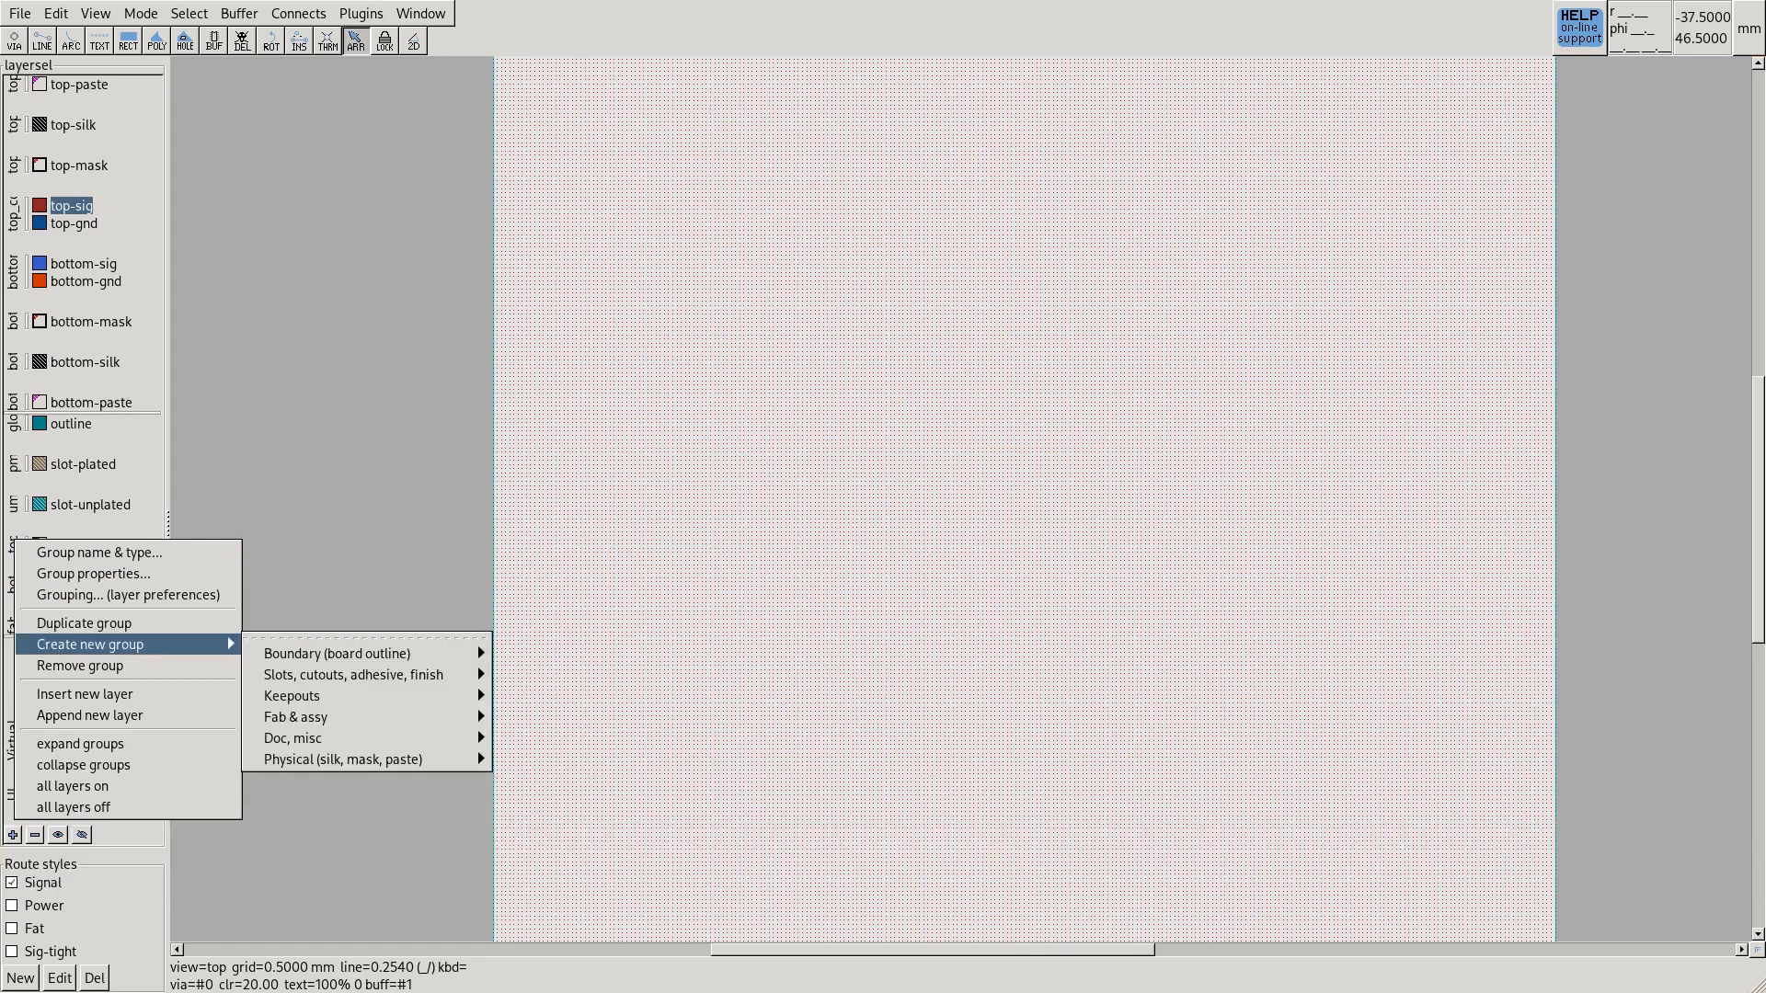
pyautogui.moveTo(366, 717)
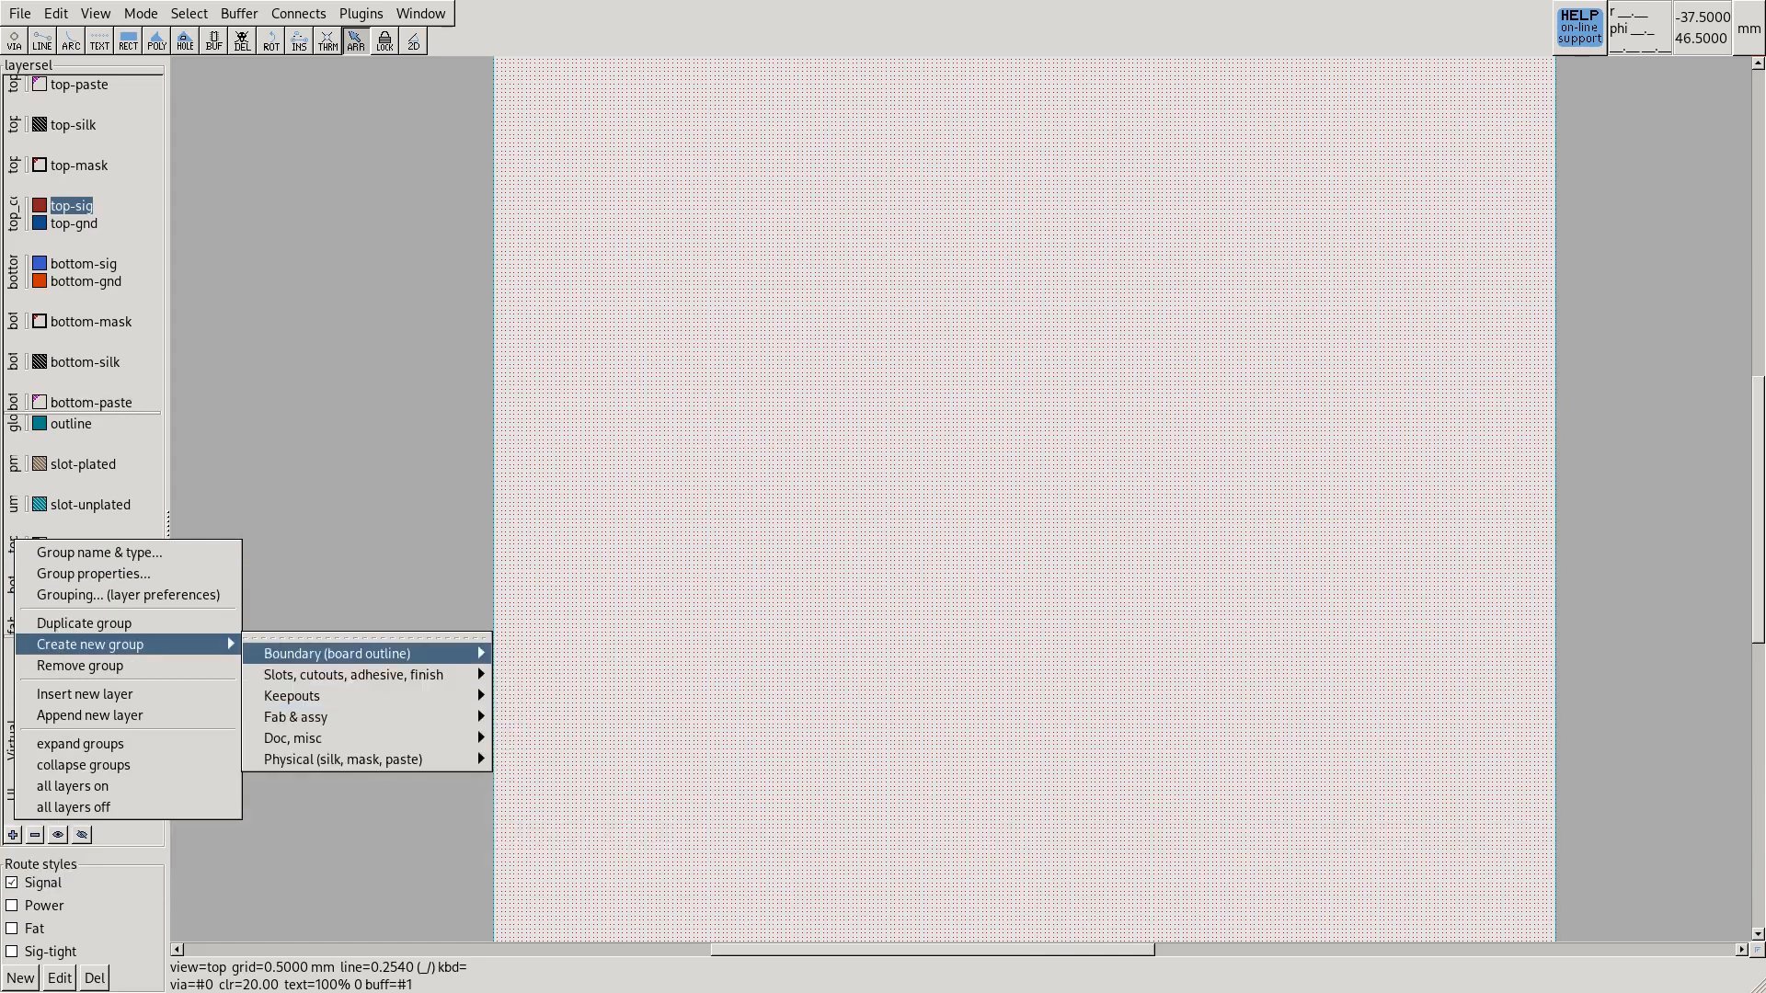
pyautogui.moveTo(477, 672)
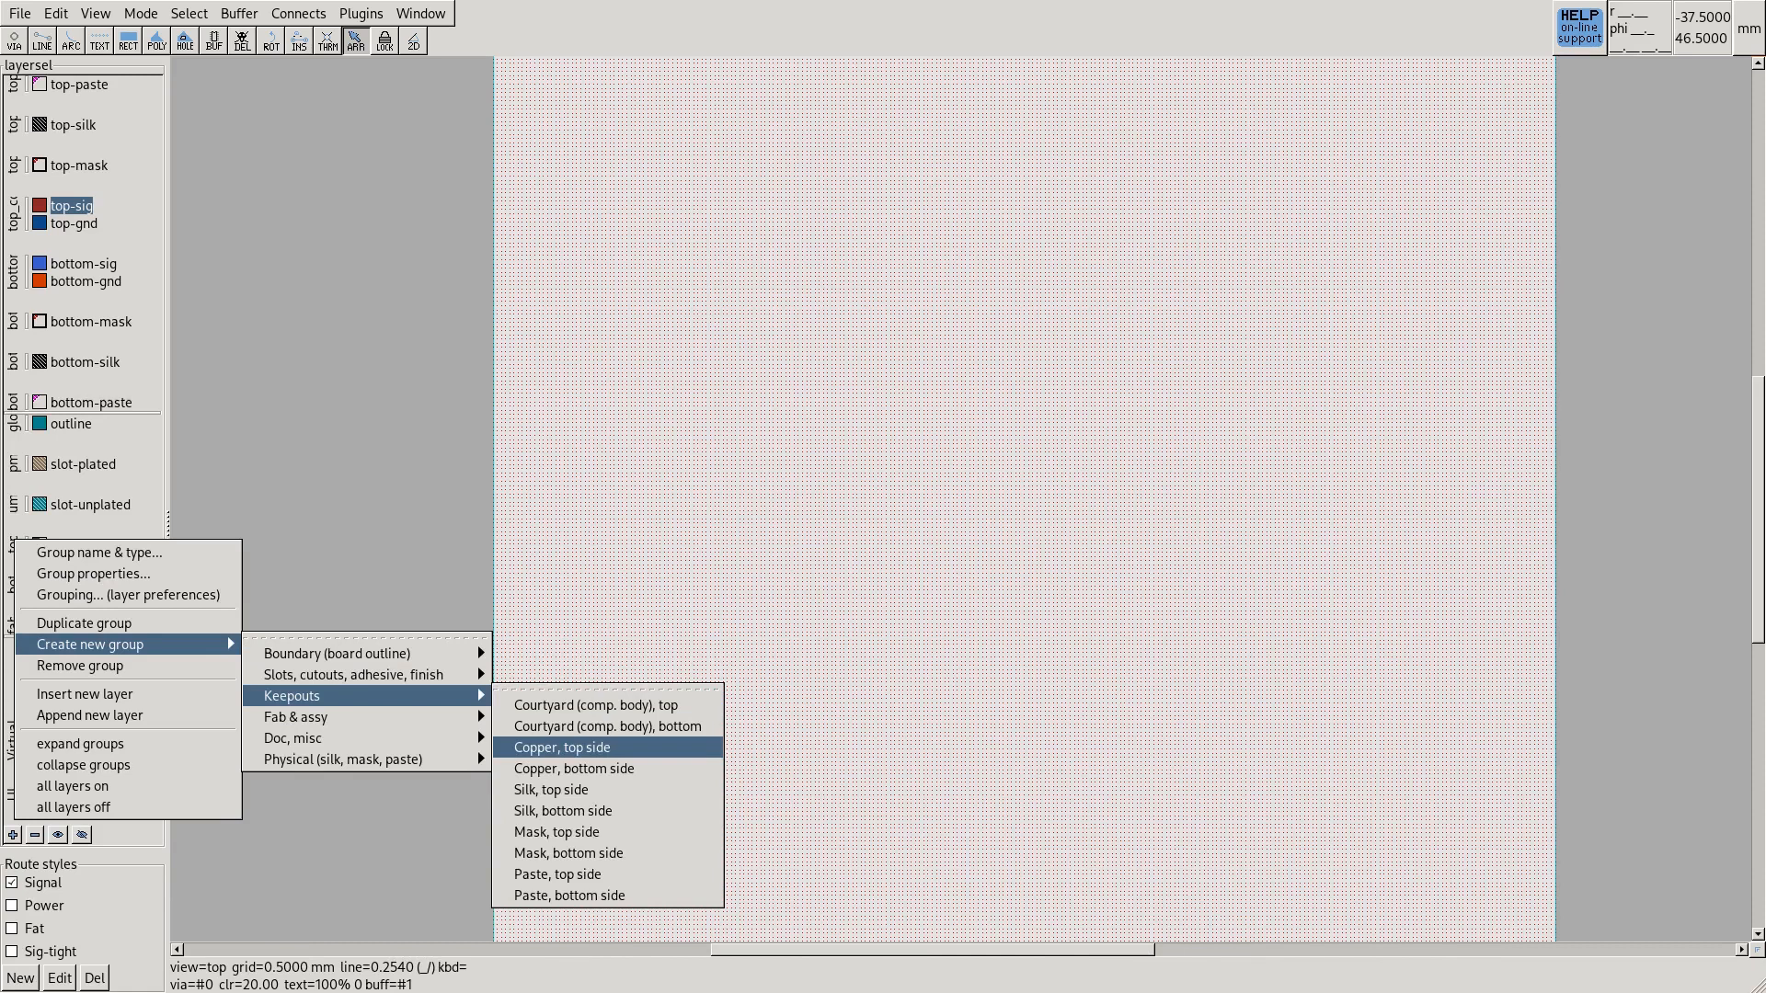
pyautogui.click(561, 747)
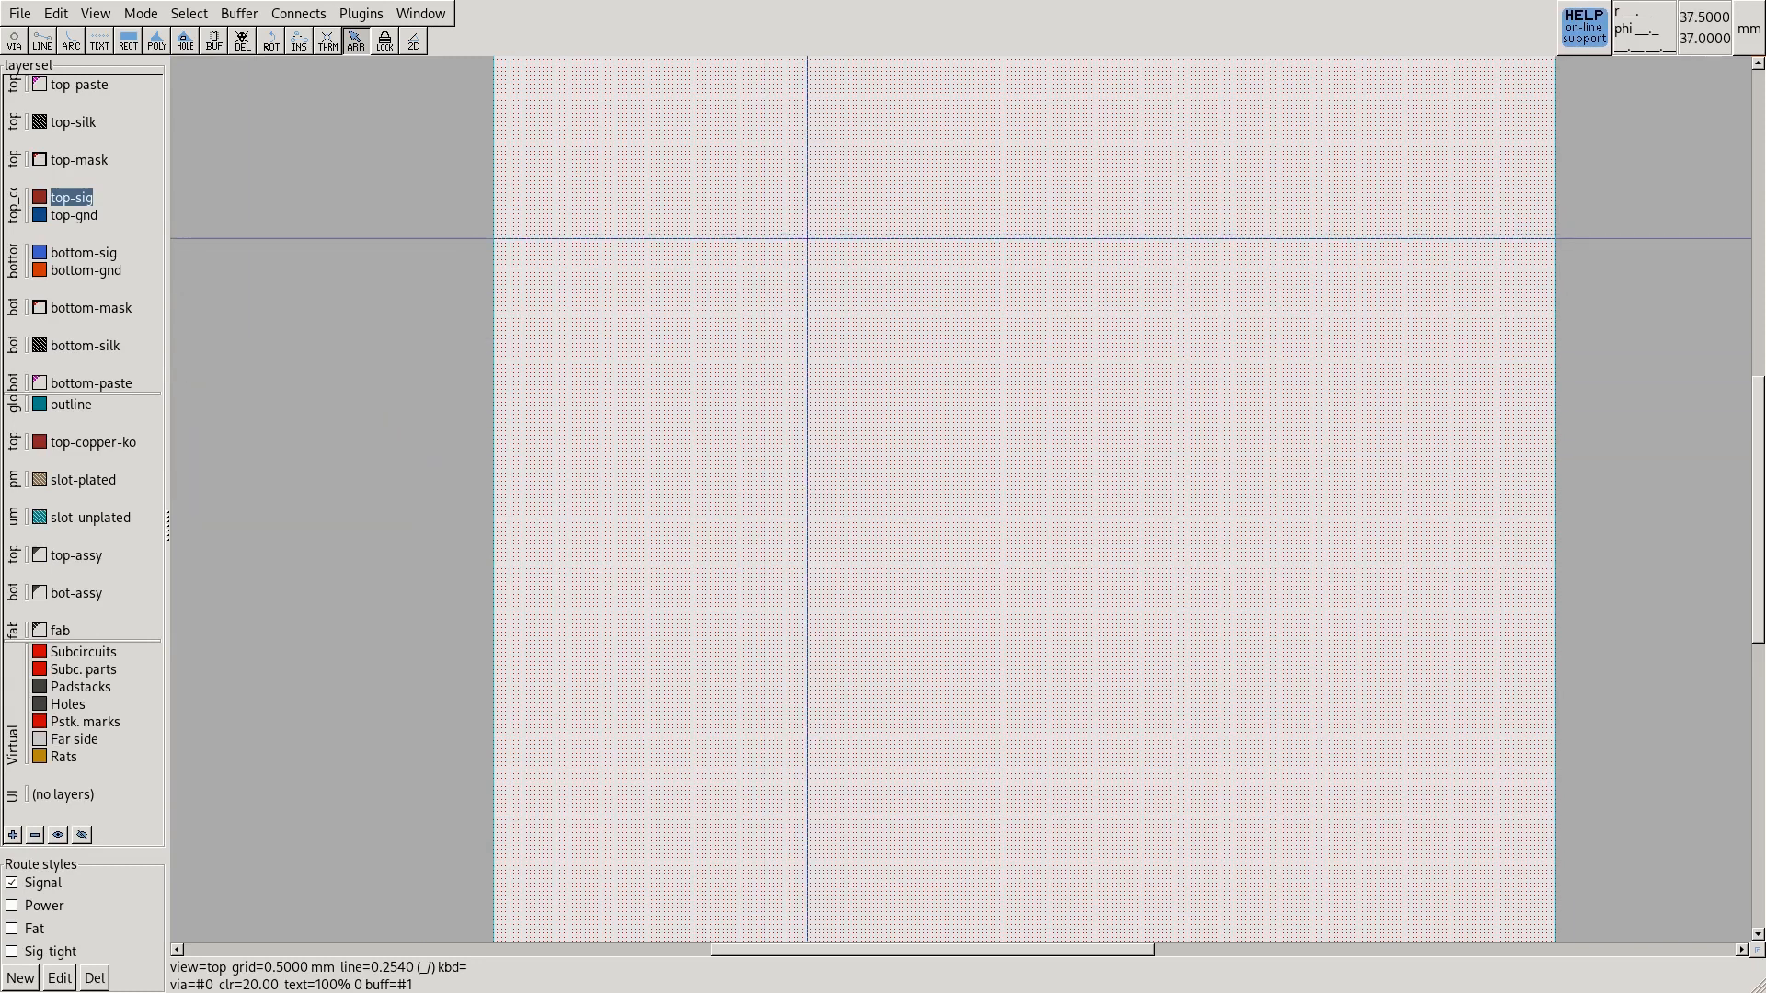
# Import the micro-usb_cable_tester.sch schematic from the pcb-rnd folder using the lepton format, and close the import dialog
pyautogui.click(20, 13)
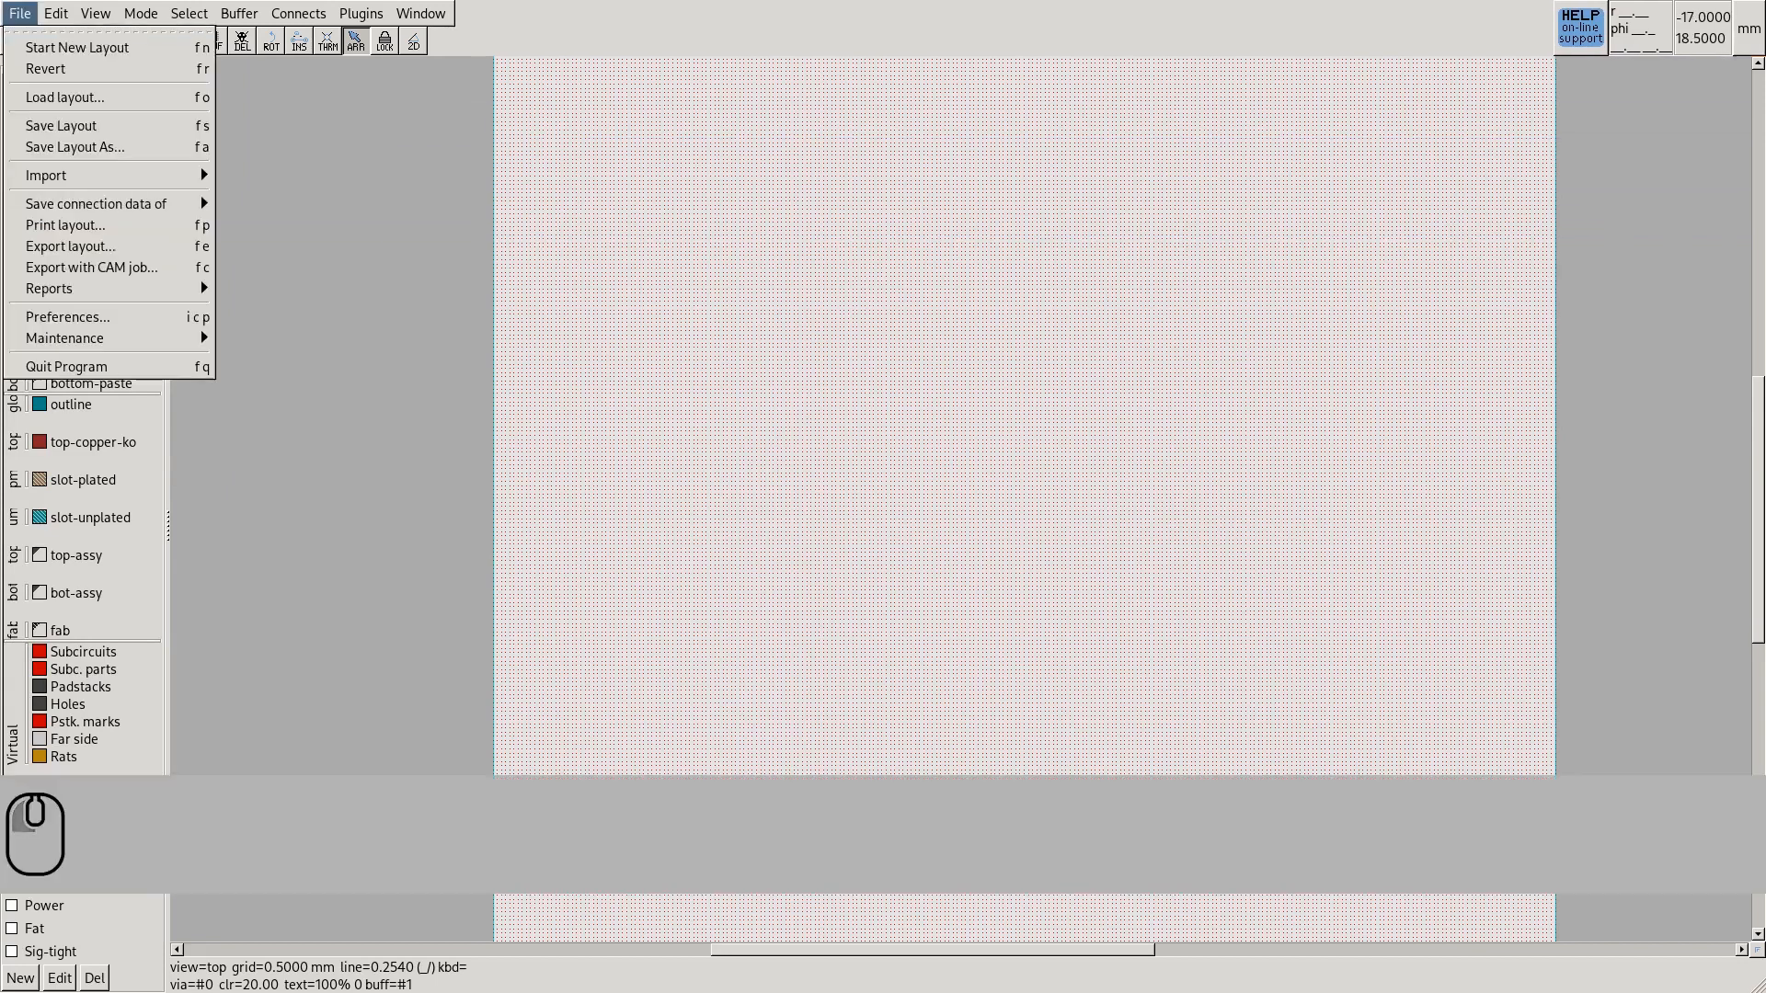
pyautogui.moveTo(46, 174)
pyautogui.click(298, 184)
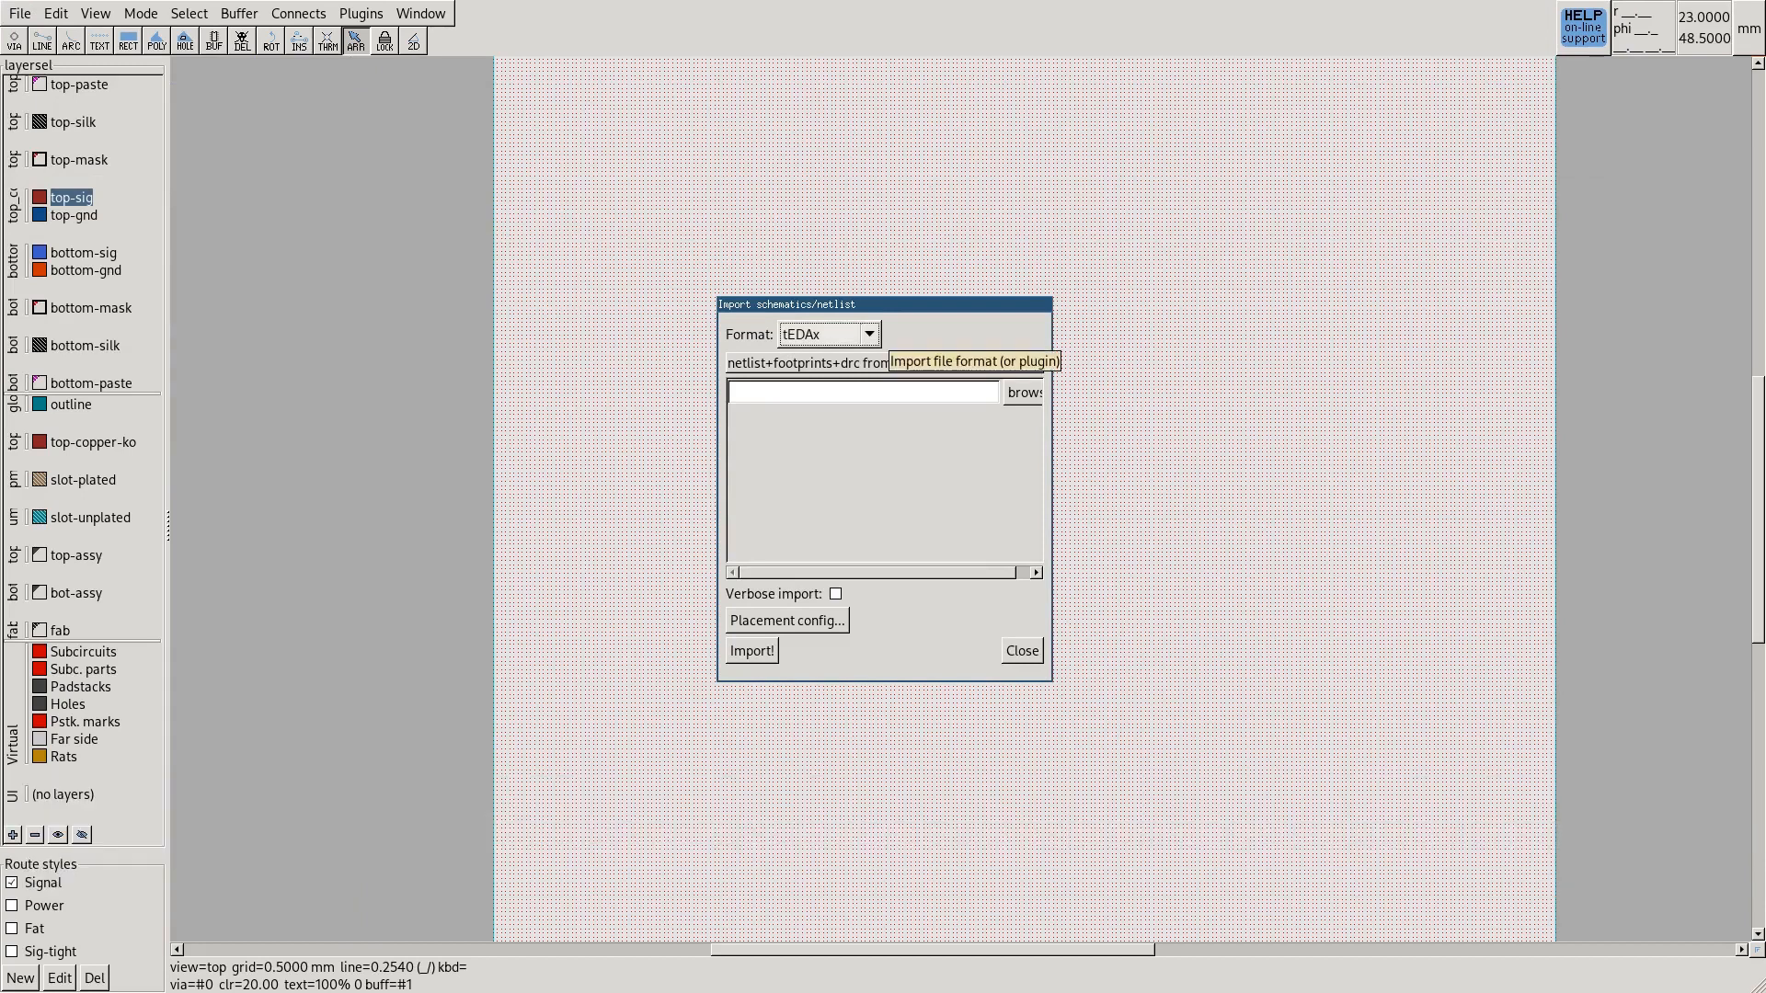
pyautogui.click(869, 335)
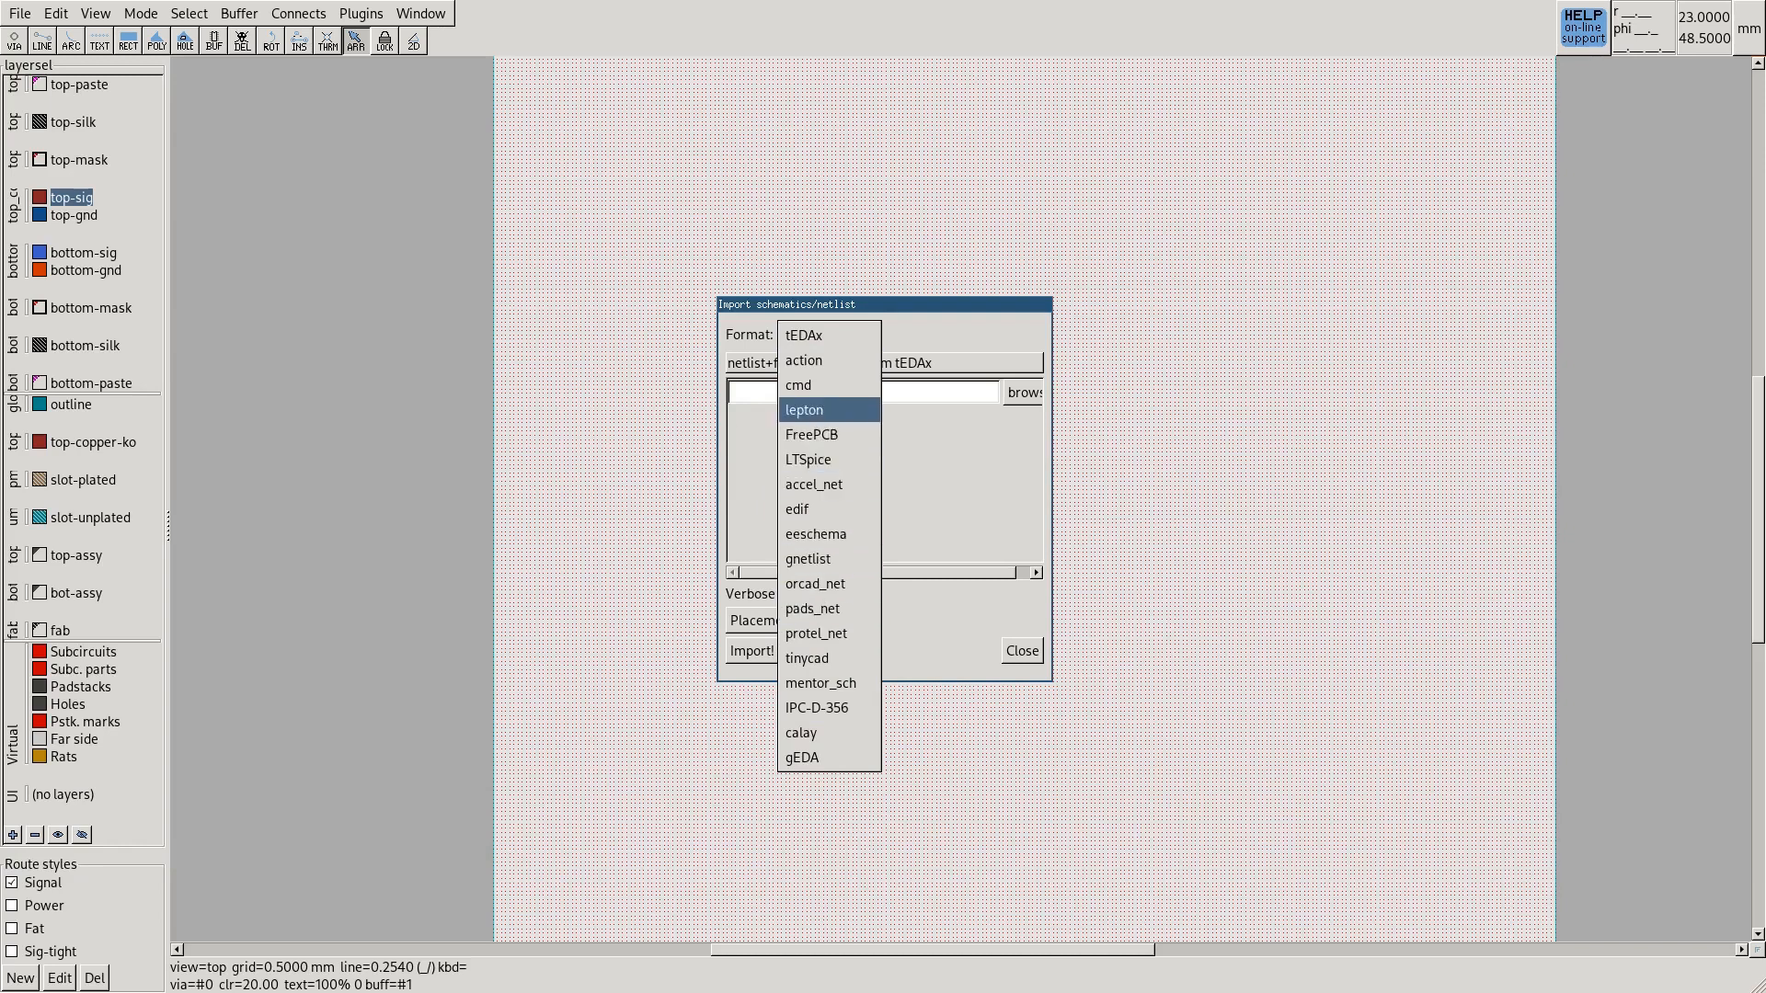
pyautogui.click(805, 409)
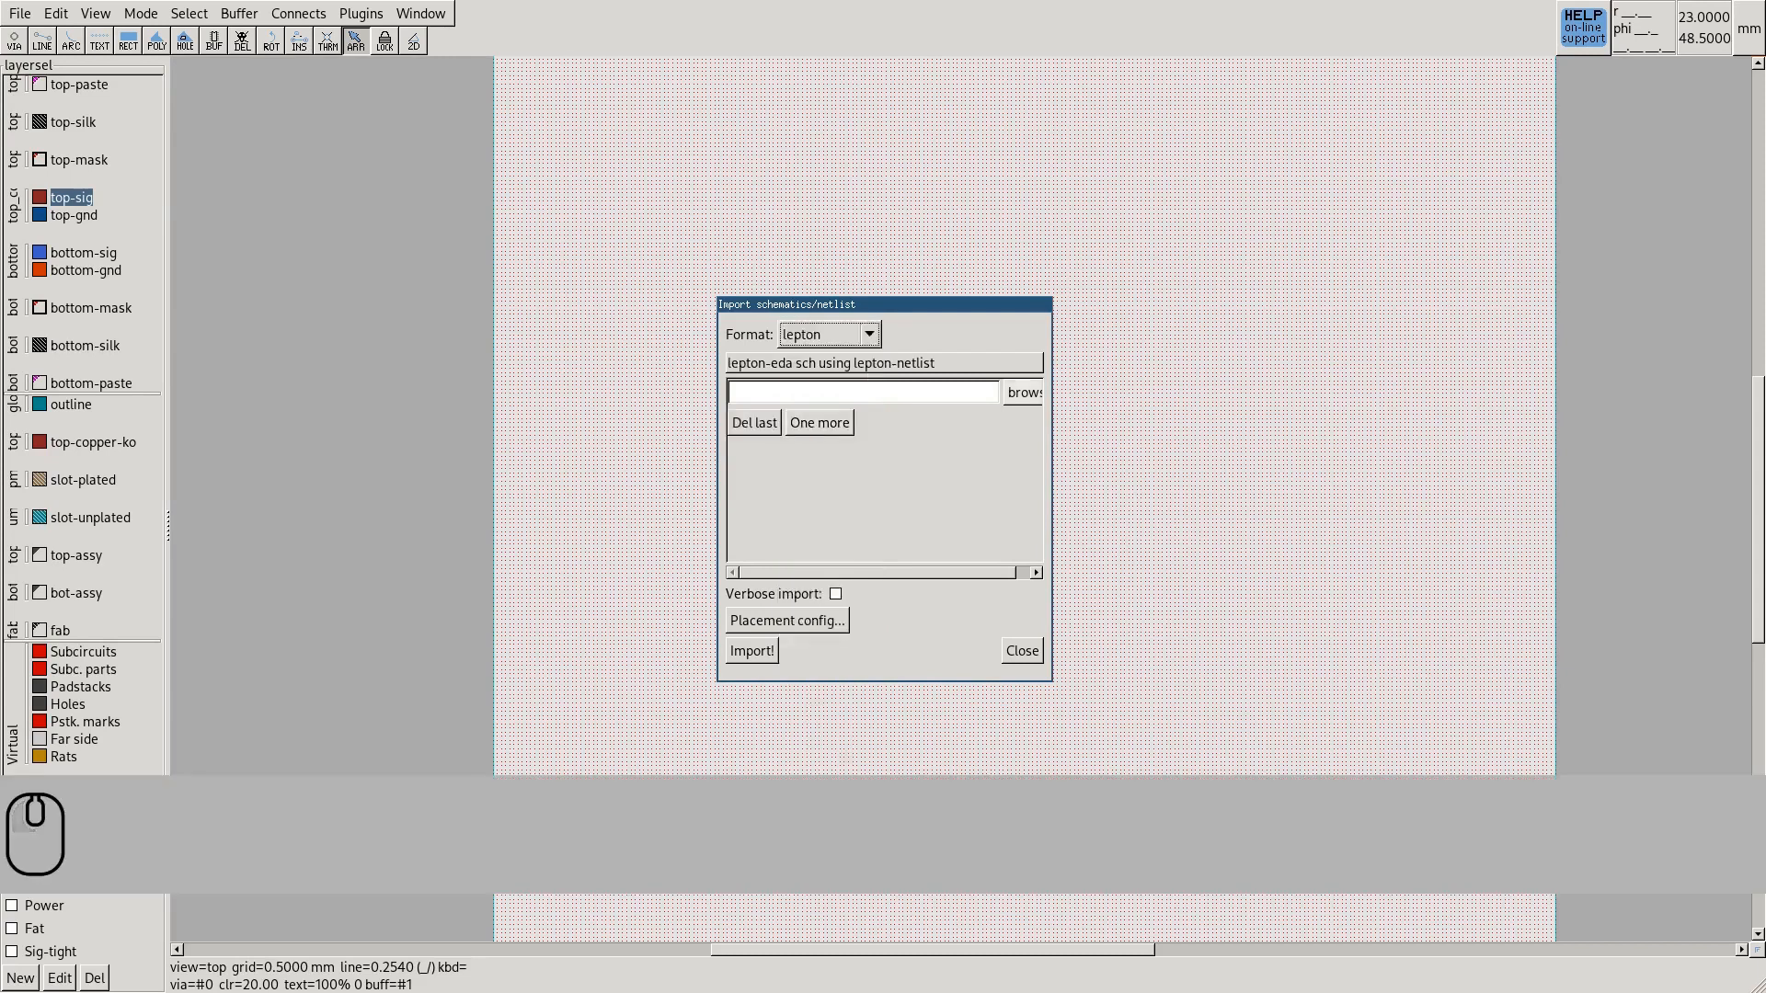
pyautogui.click(1023, 392)
pyautogui.doubleClick(696, 496)
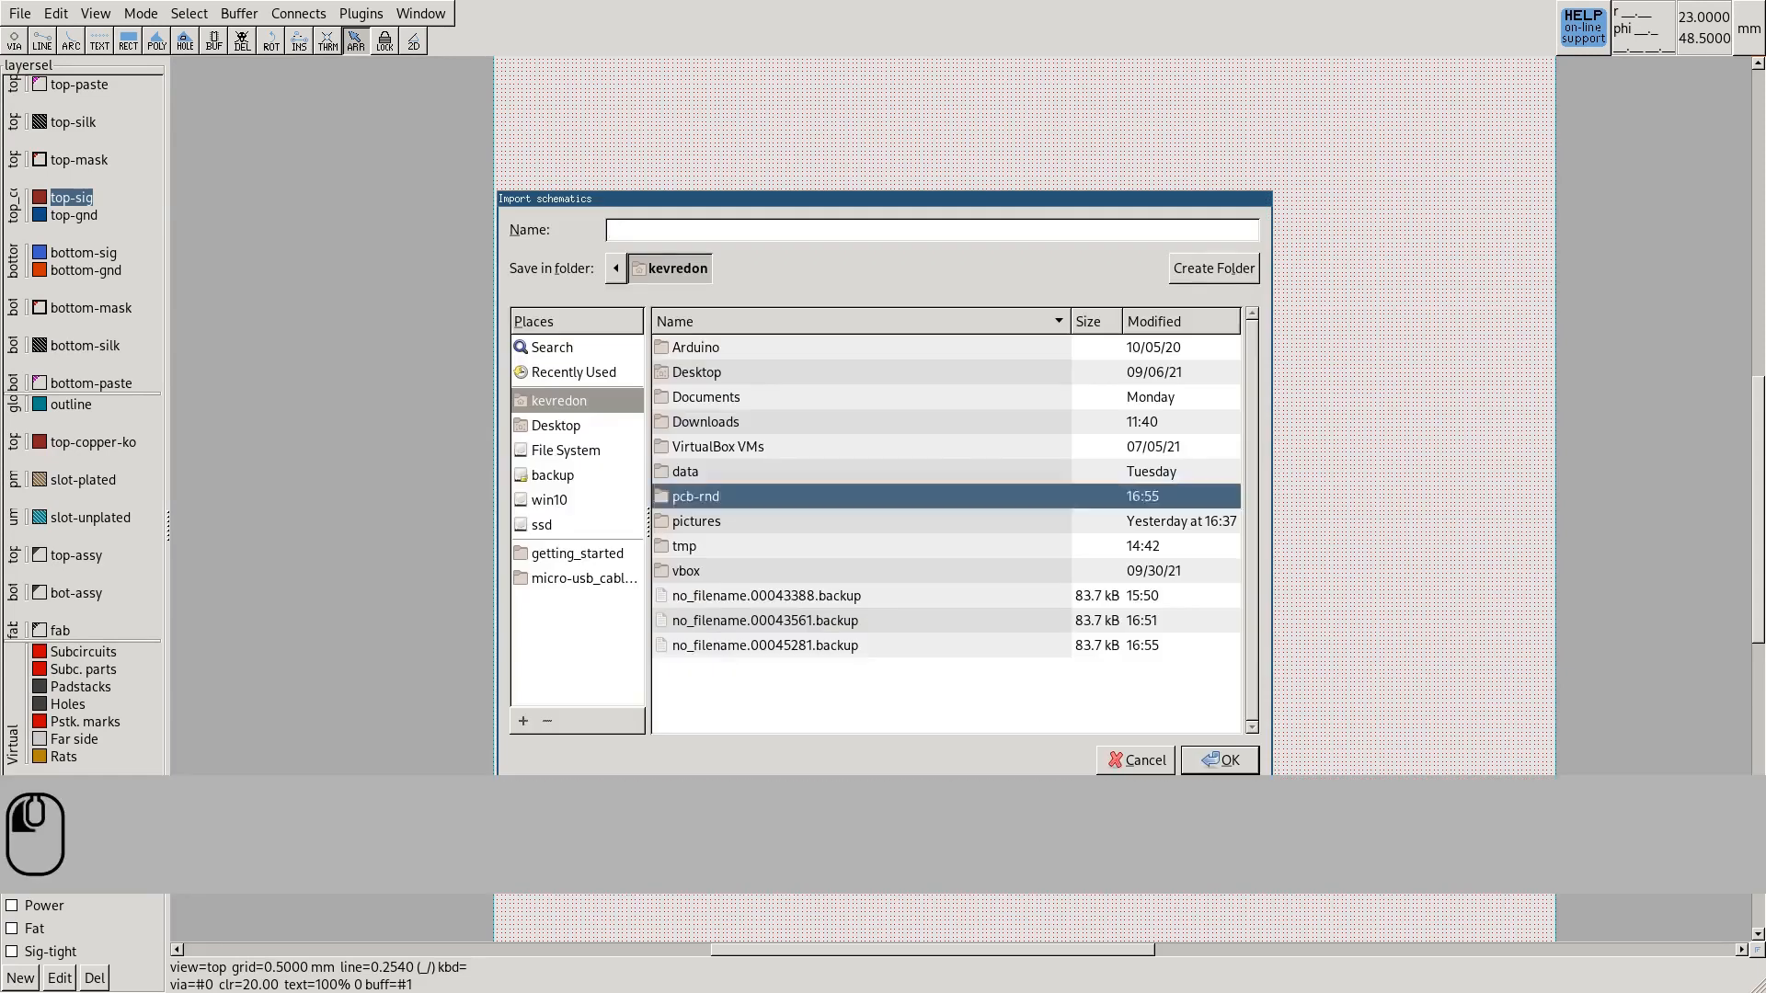
pyautogui.click(756, 694)
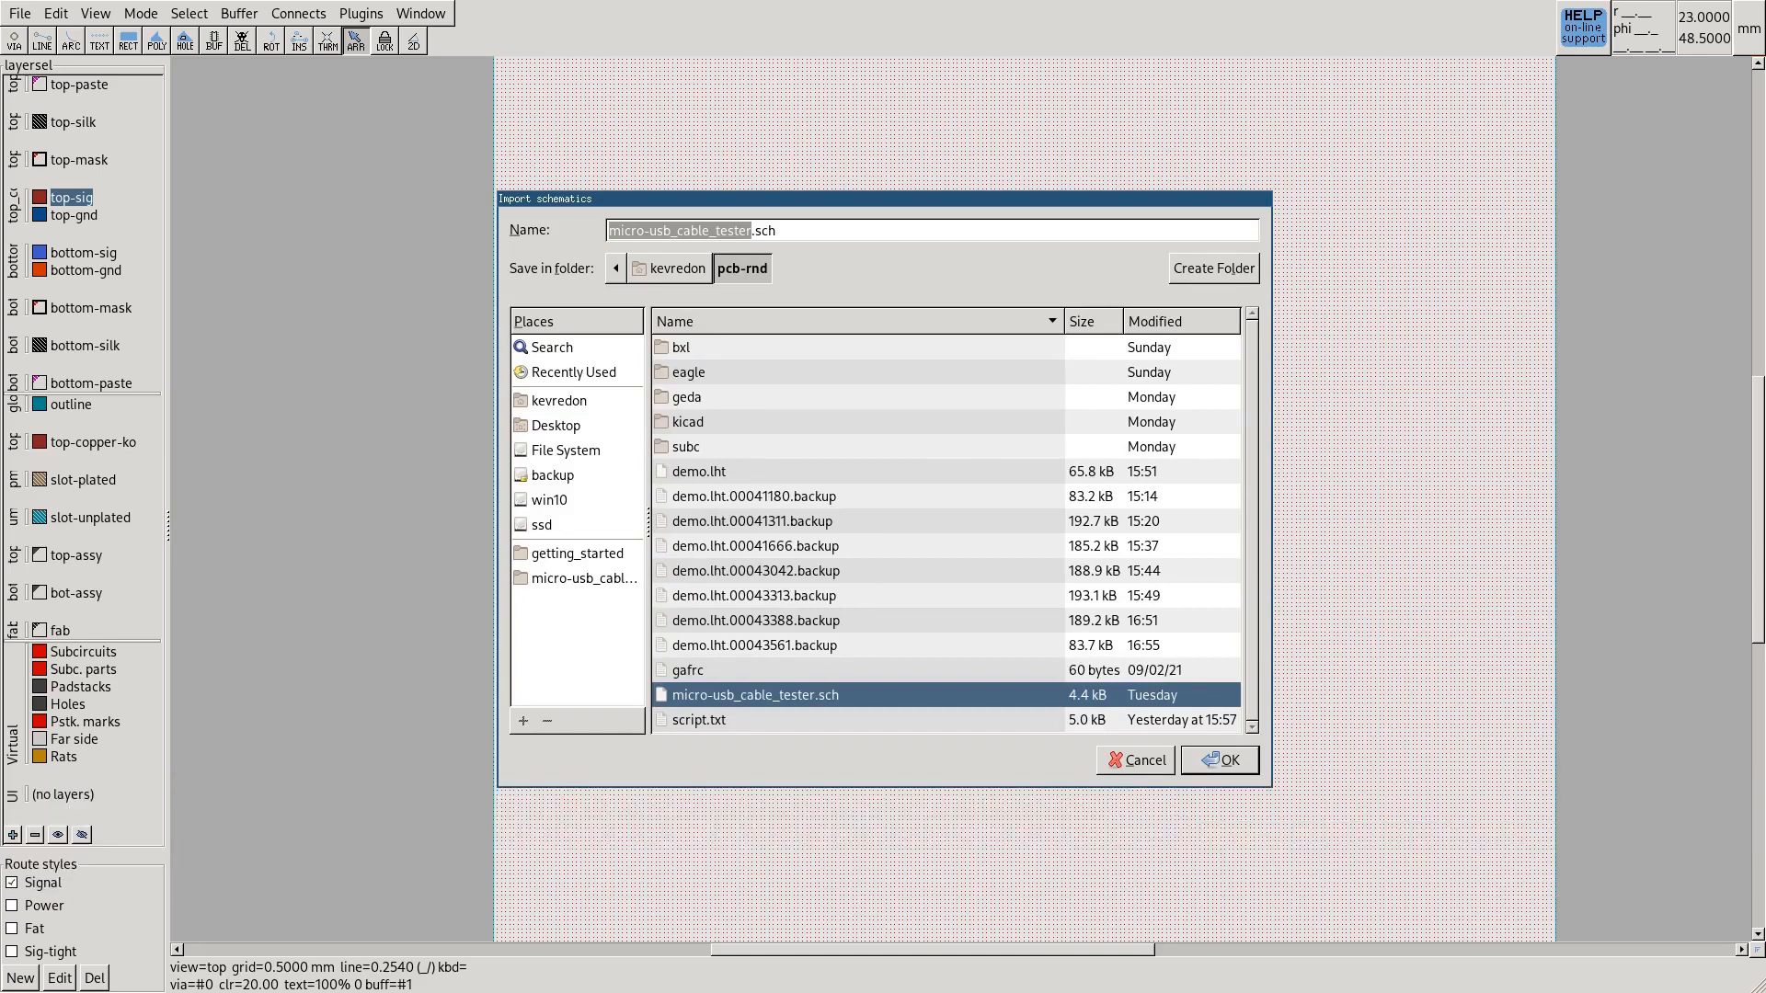
pyautogui.click(1219, 760)
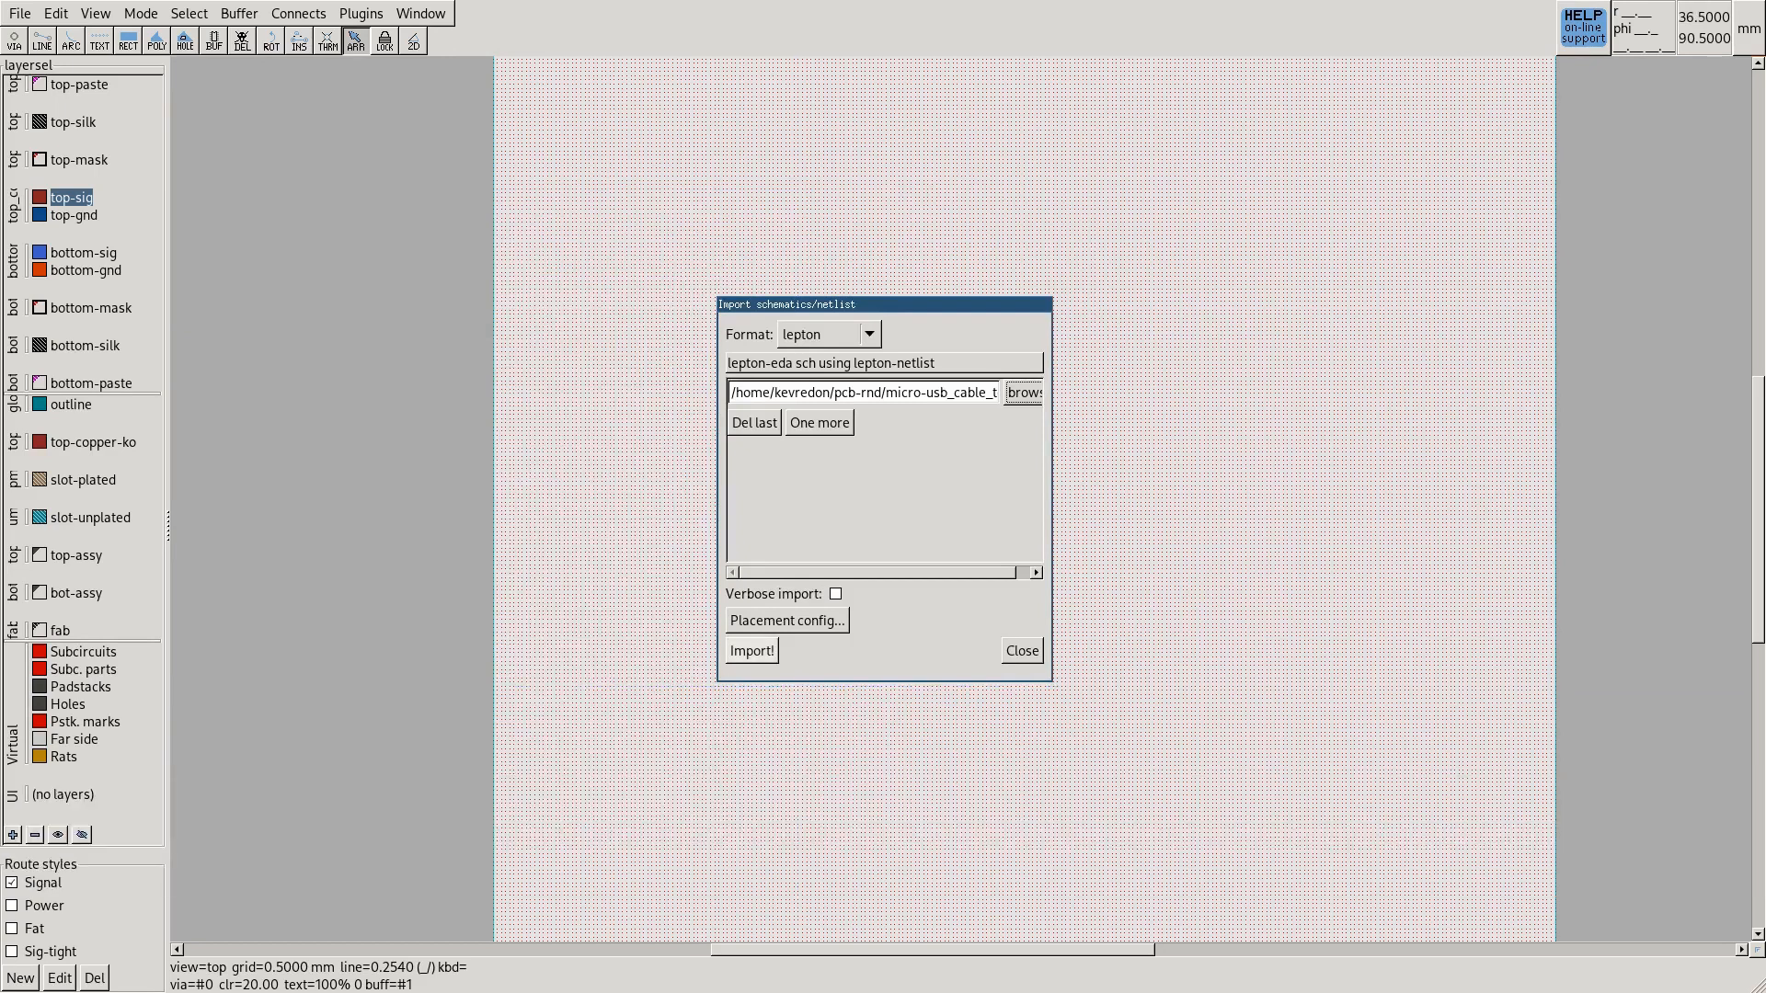
pyautogui.click(752, 650)
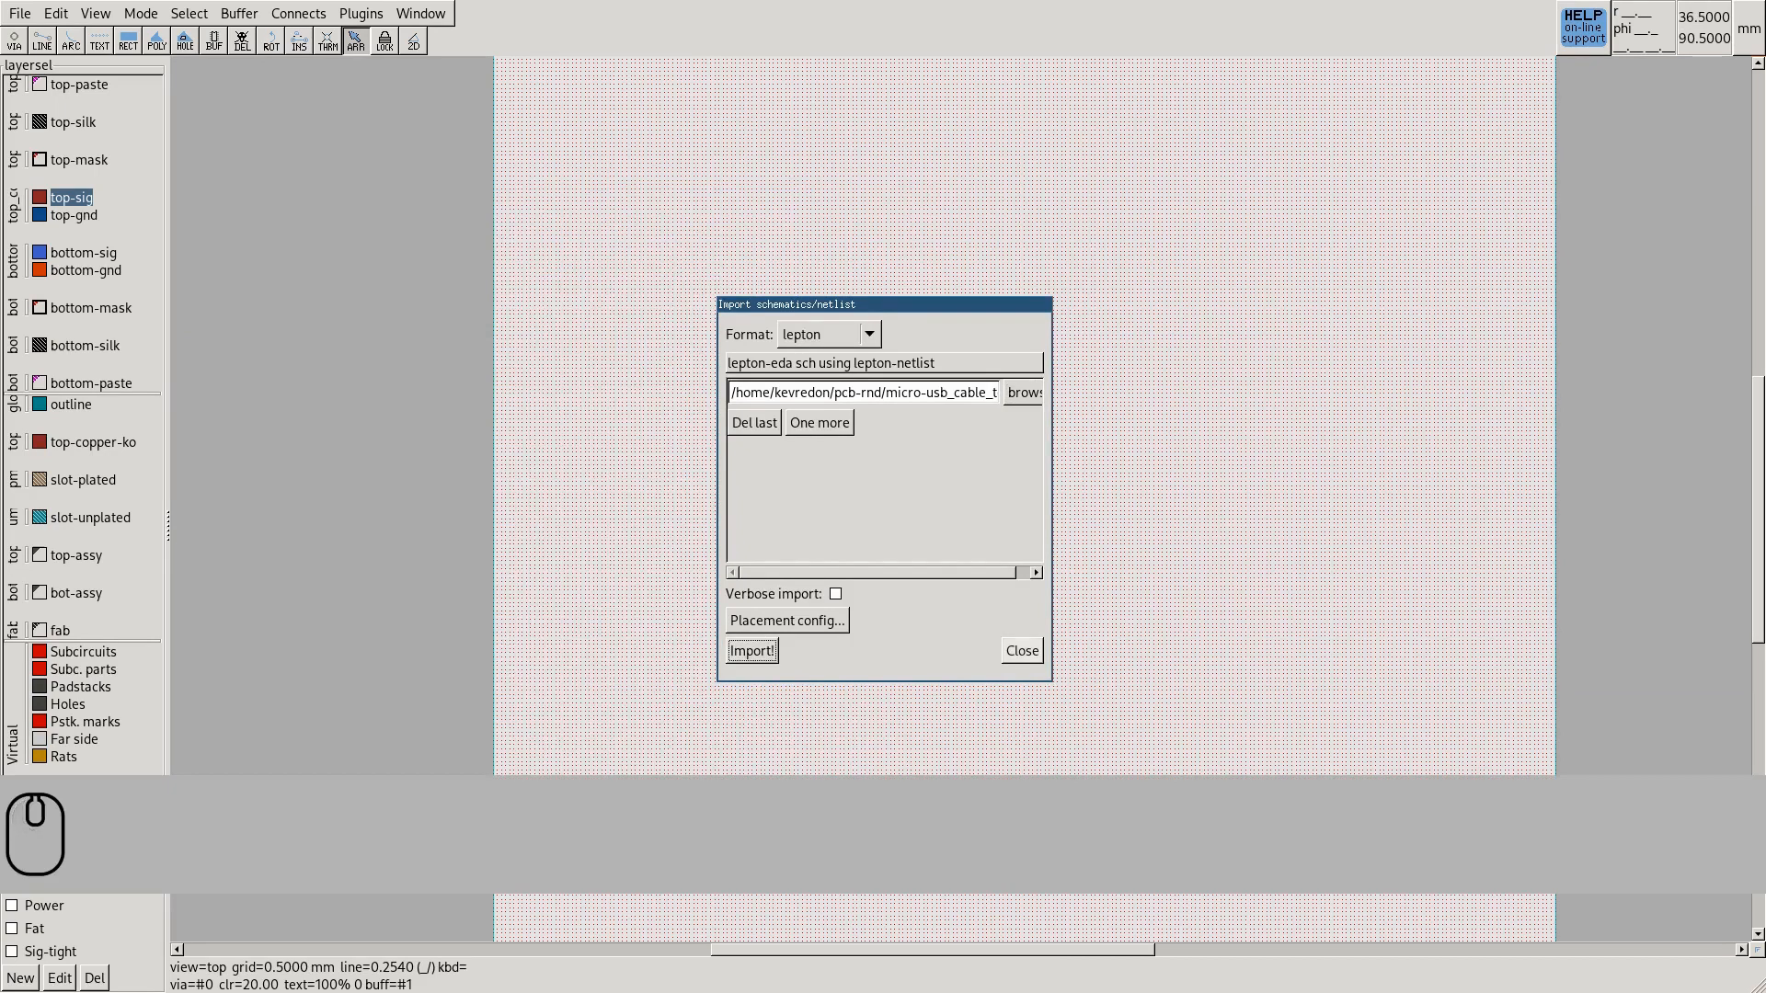
pyautogui.click(1021, 650)
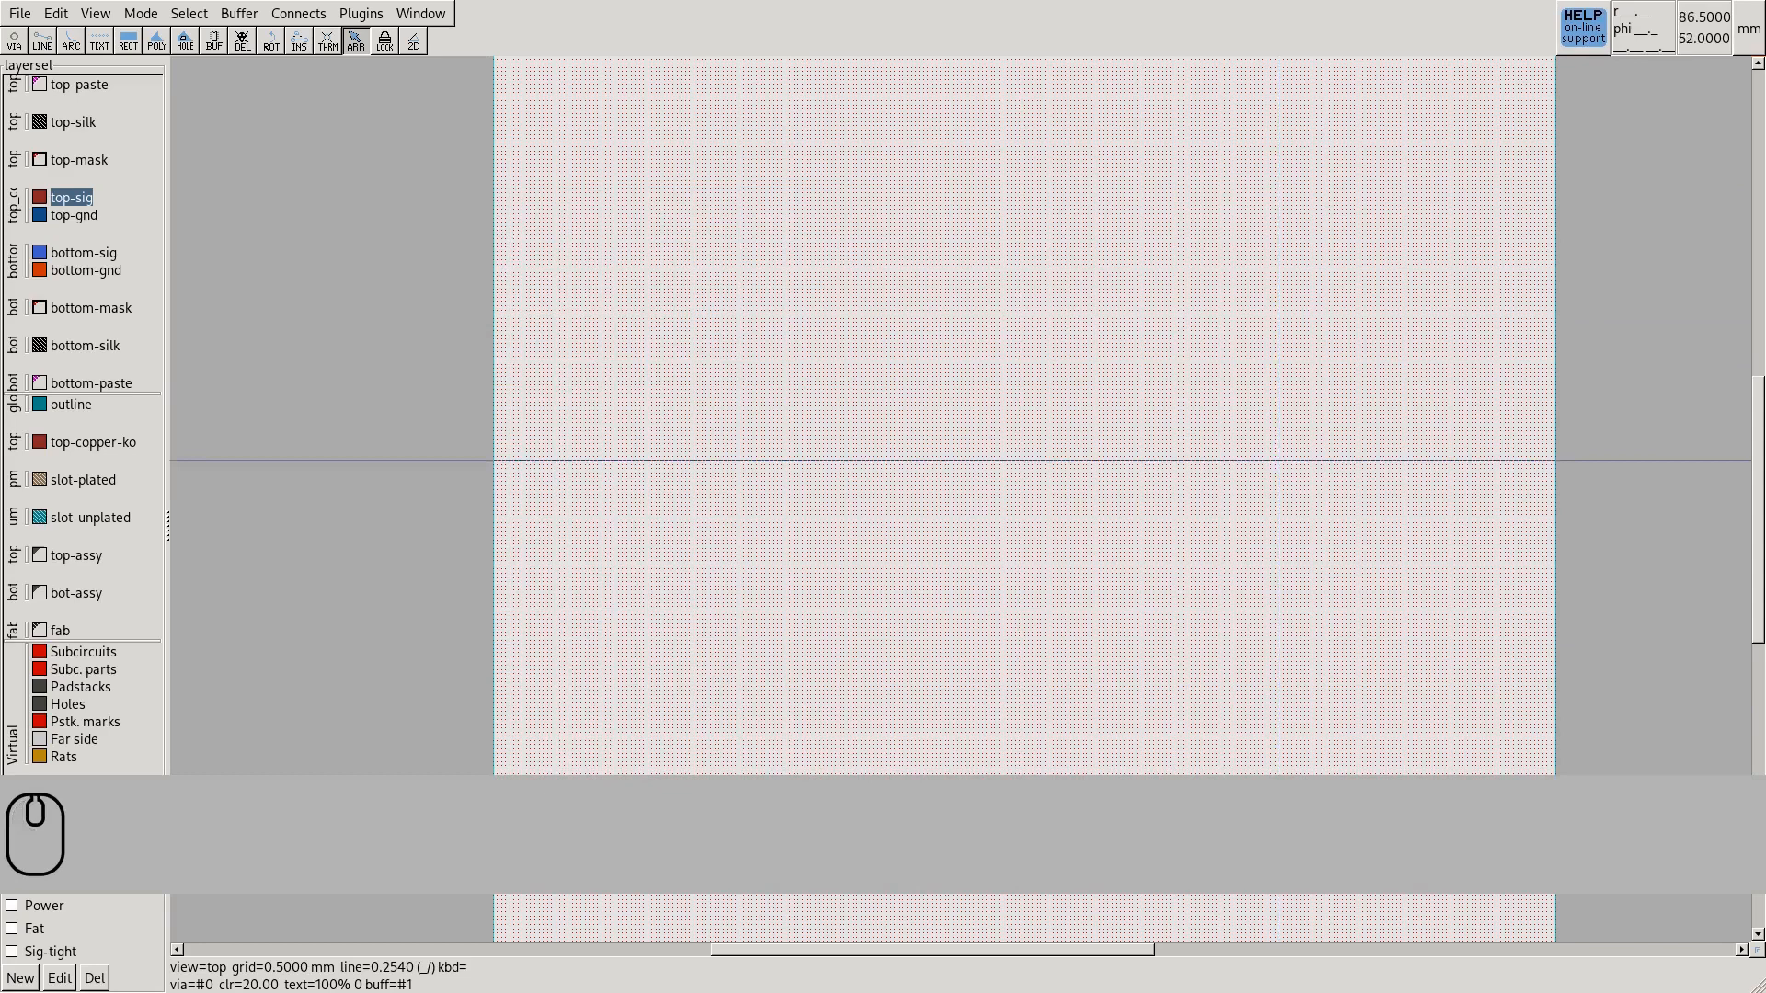
# Bring the imported parts above the board into view and toggle the top-copper-ko layer's visibility to inspect the keepouts
pyautogui.scroll(5, 824, 374)
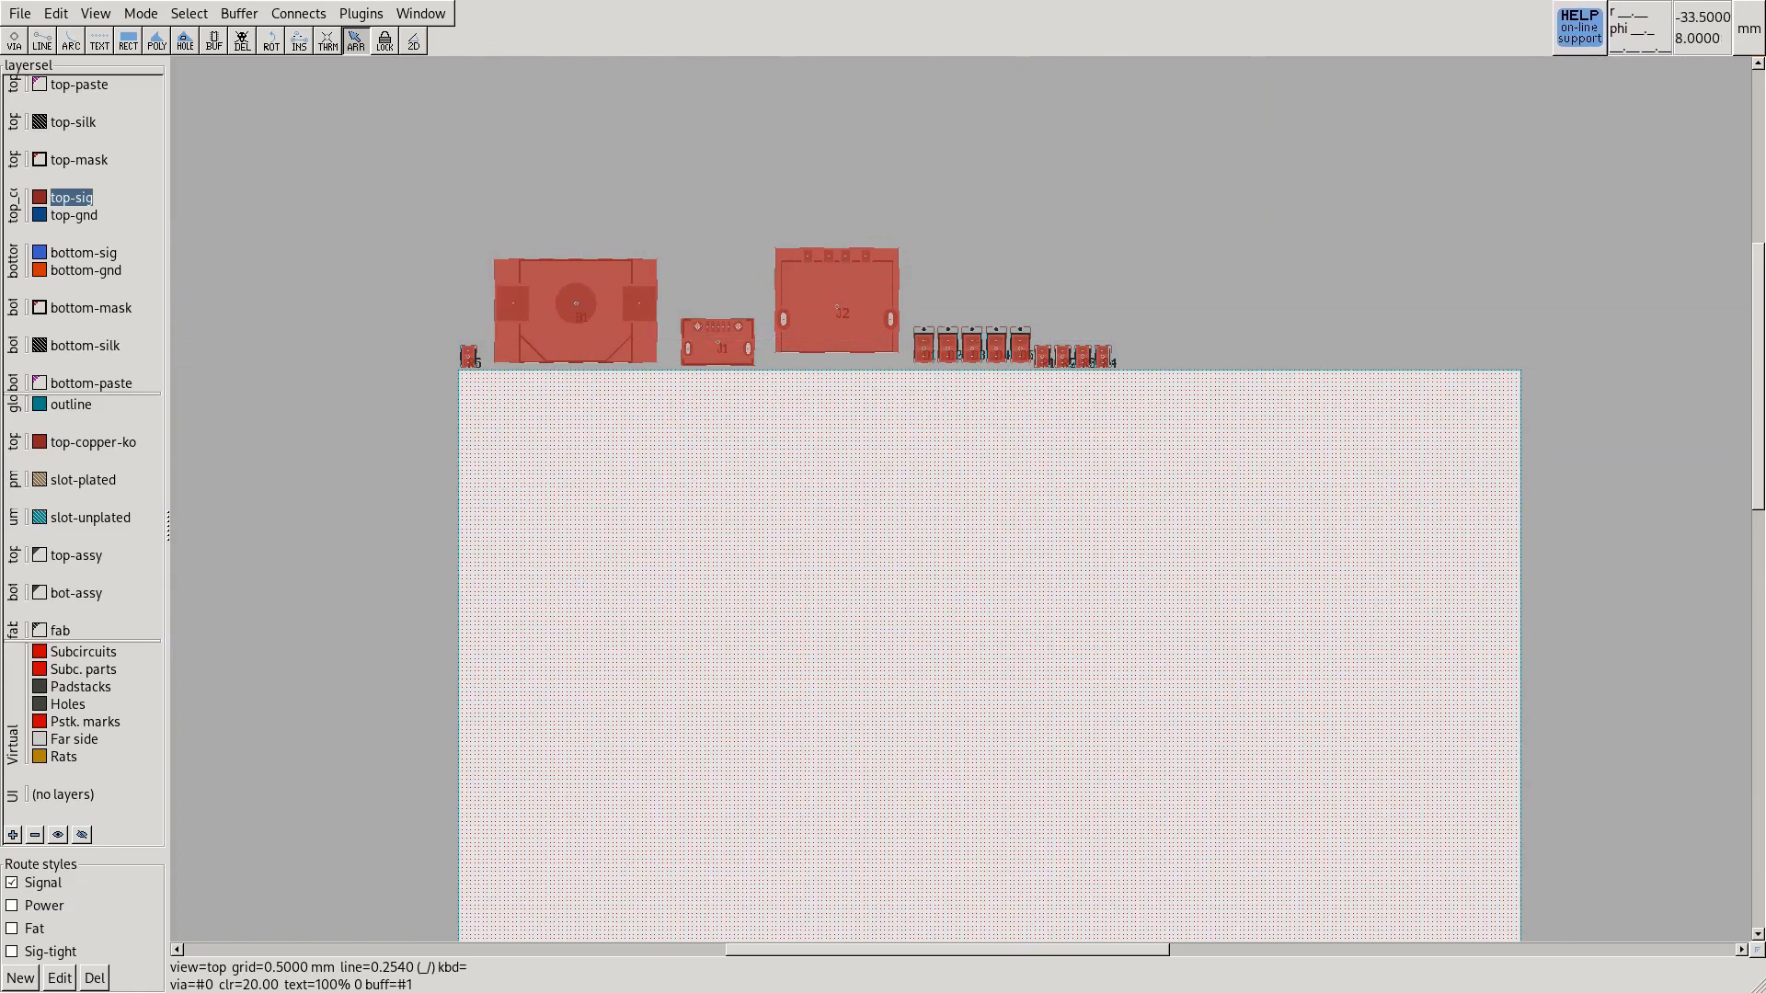
pyautogui.click(38, 442)
pyautogui.click(39, 442)
pyautogui.click(39, 441)
pyautogui.click(39, 441)
# Shift the J1 label to the right, and move connector J1 upward between B1 and J2
pyautogui.scroll(2, 736, 215)
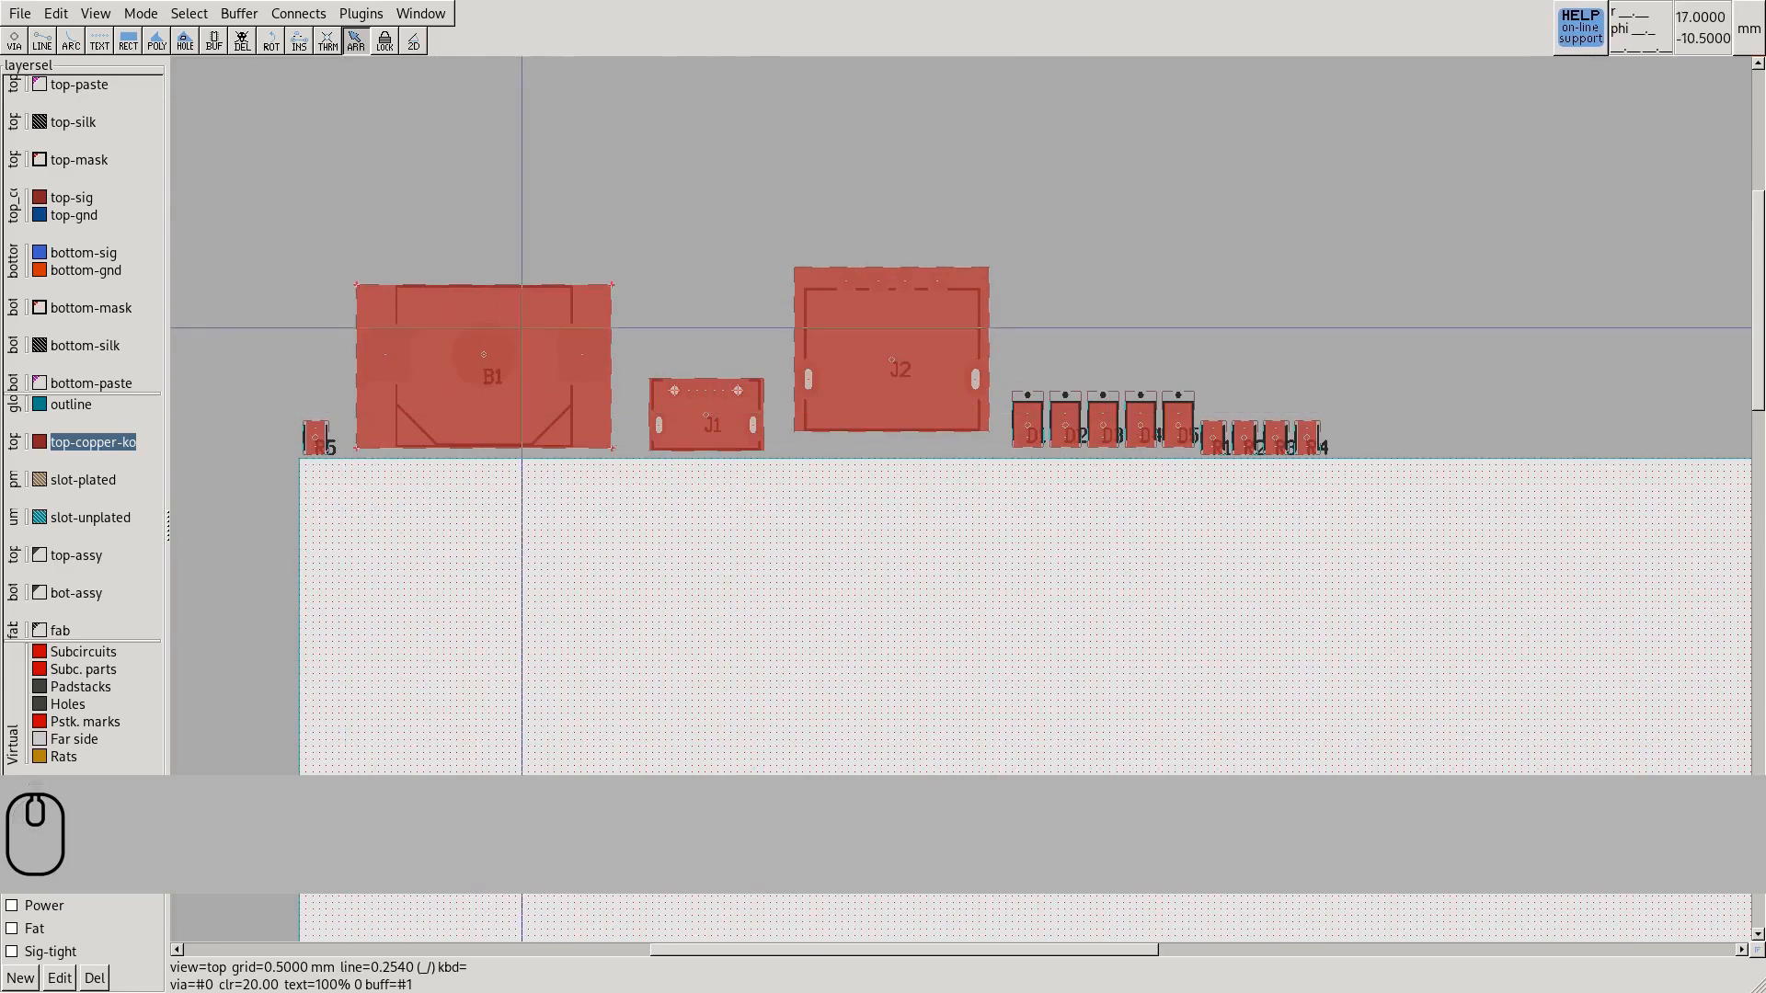
pyautogui.scroll(2, 421, 352)
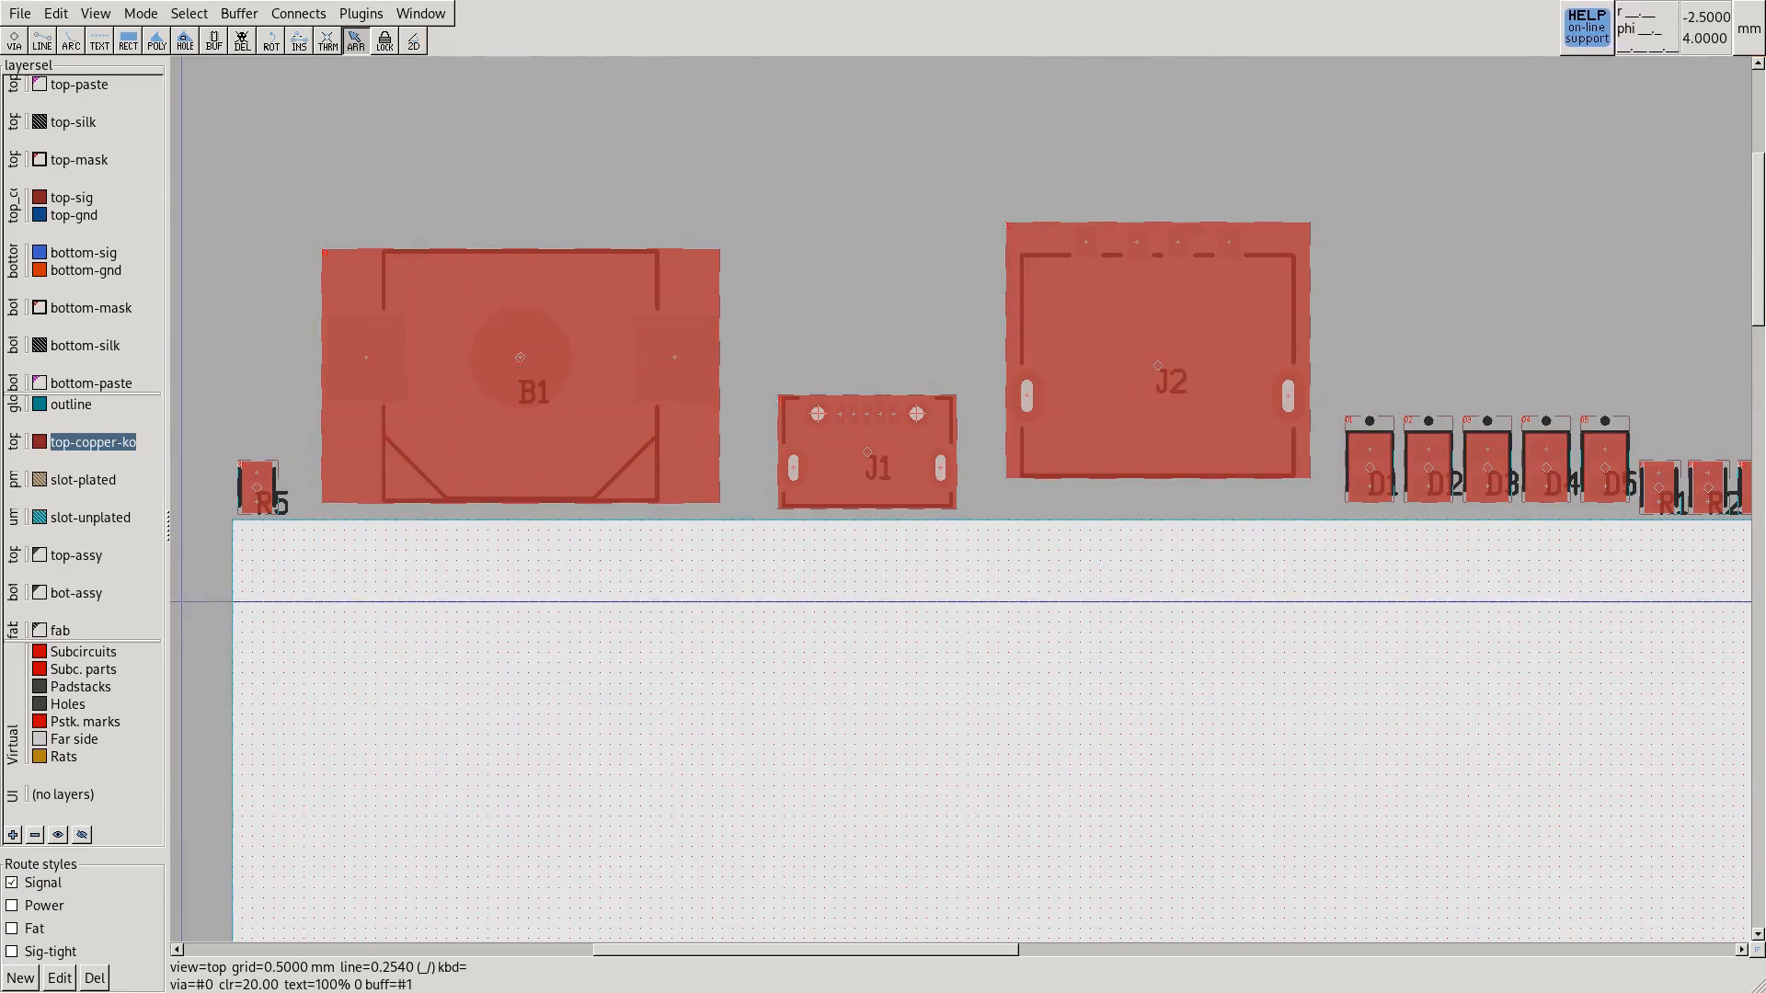
pyautogui.moveTo(868, 460)
pyautogui.mouseDown()
pyautogui.moveTo(793, 455)
pyautogui.moveTo(896, 449)
pyautogui.mouseUp()
pyautogui.moveTo(867, 451); pyautogui.dragTo(825, 377)
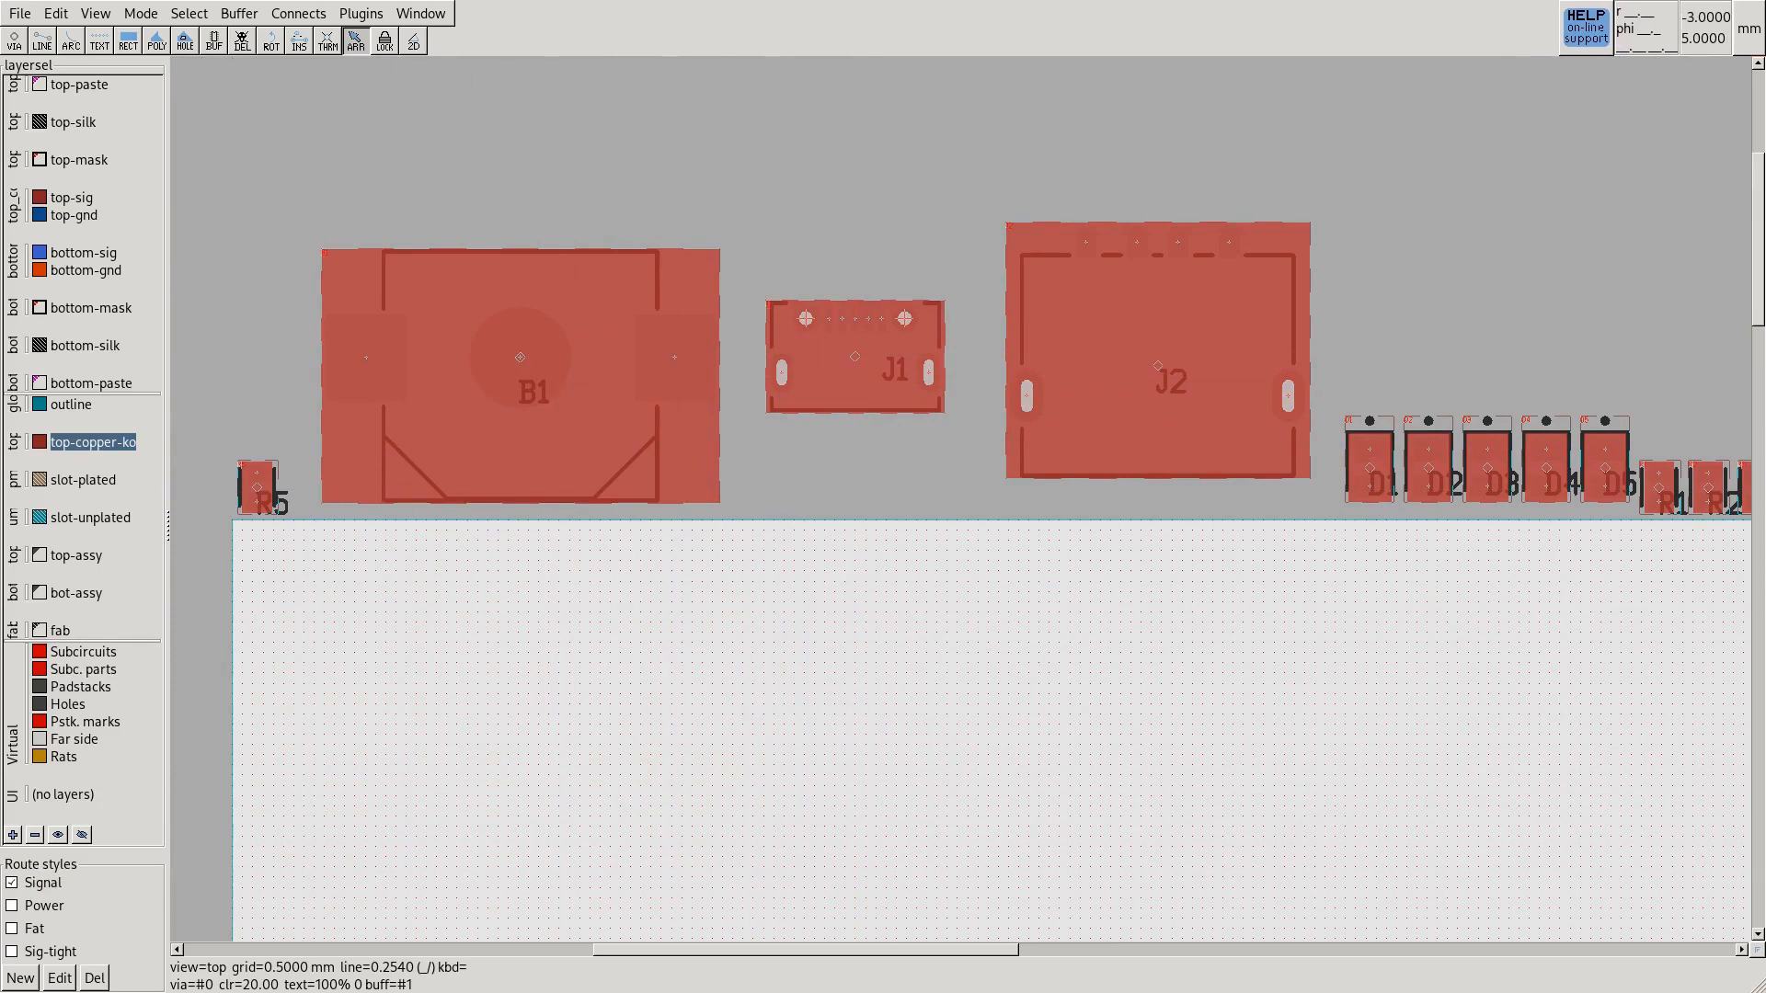
# Hide the top-copper-ko layer and make top-silk the active layer
pyautogui.click(38, 442)
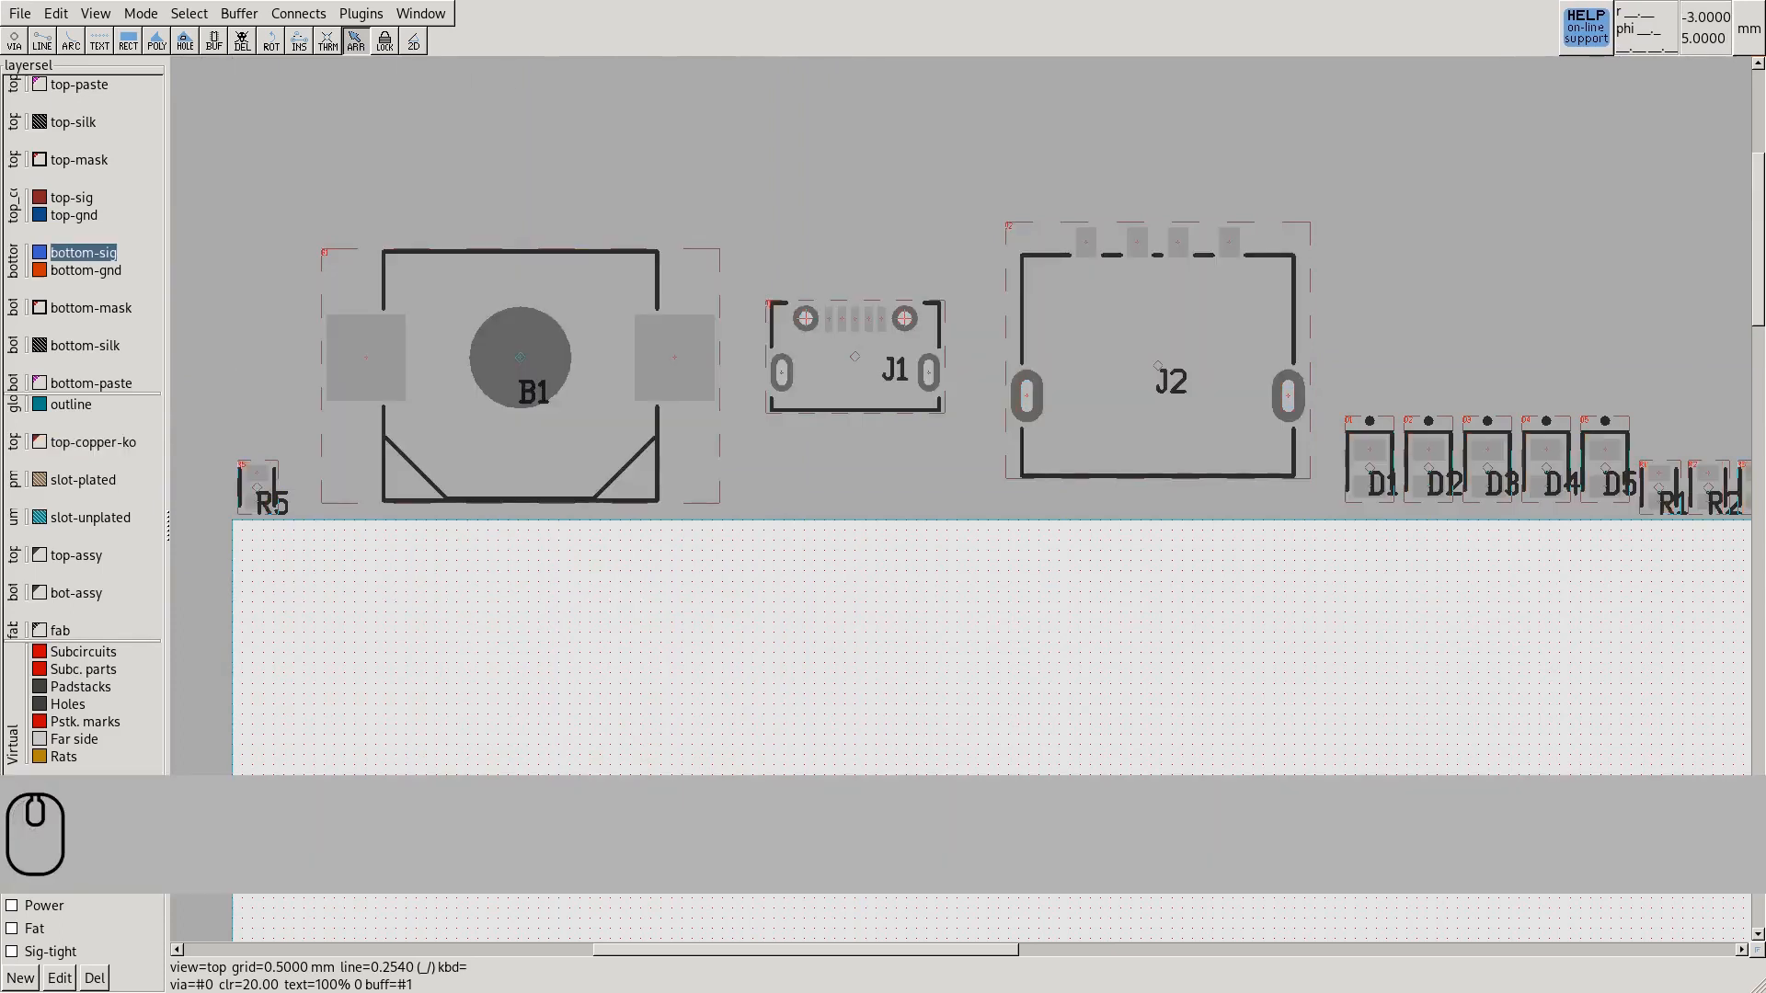
pyautogui.click(38, 441)
pyautogui.click(38, 442)
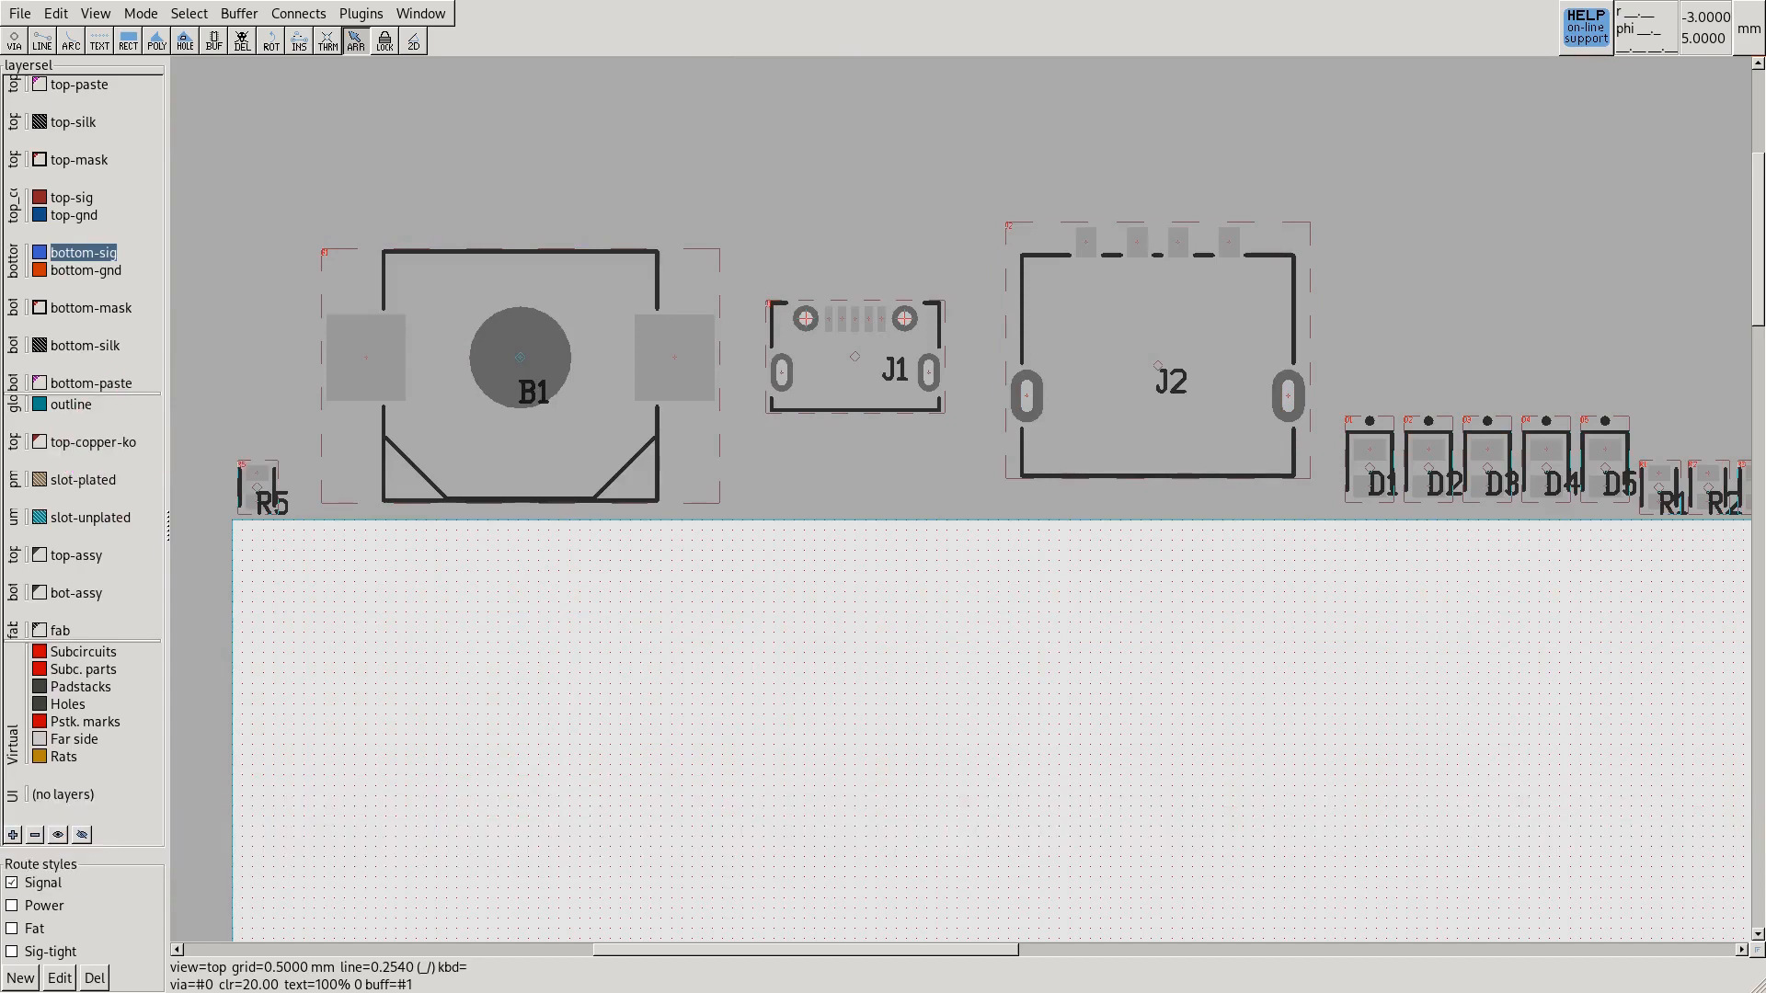
pyautogui.click(39, 121)
pyautogui.click(39, 121)
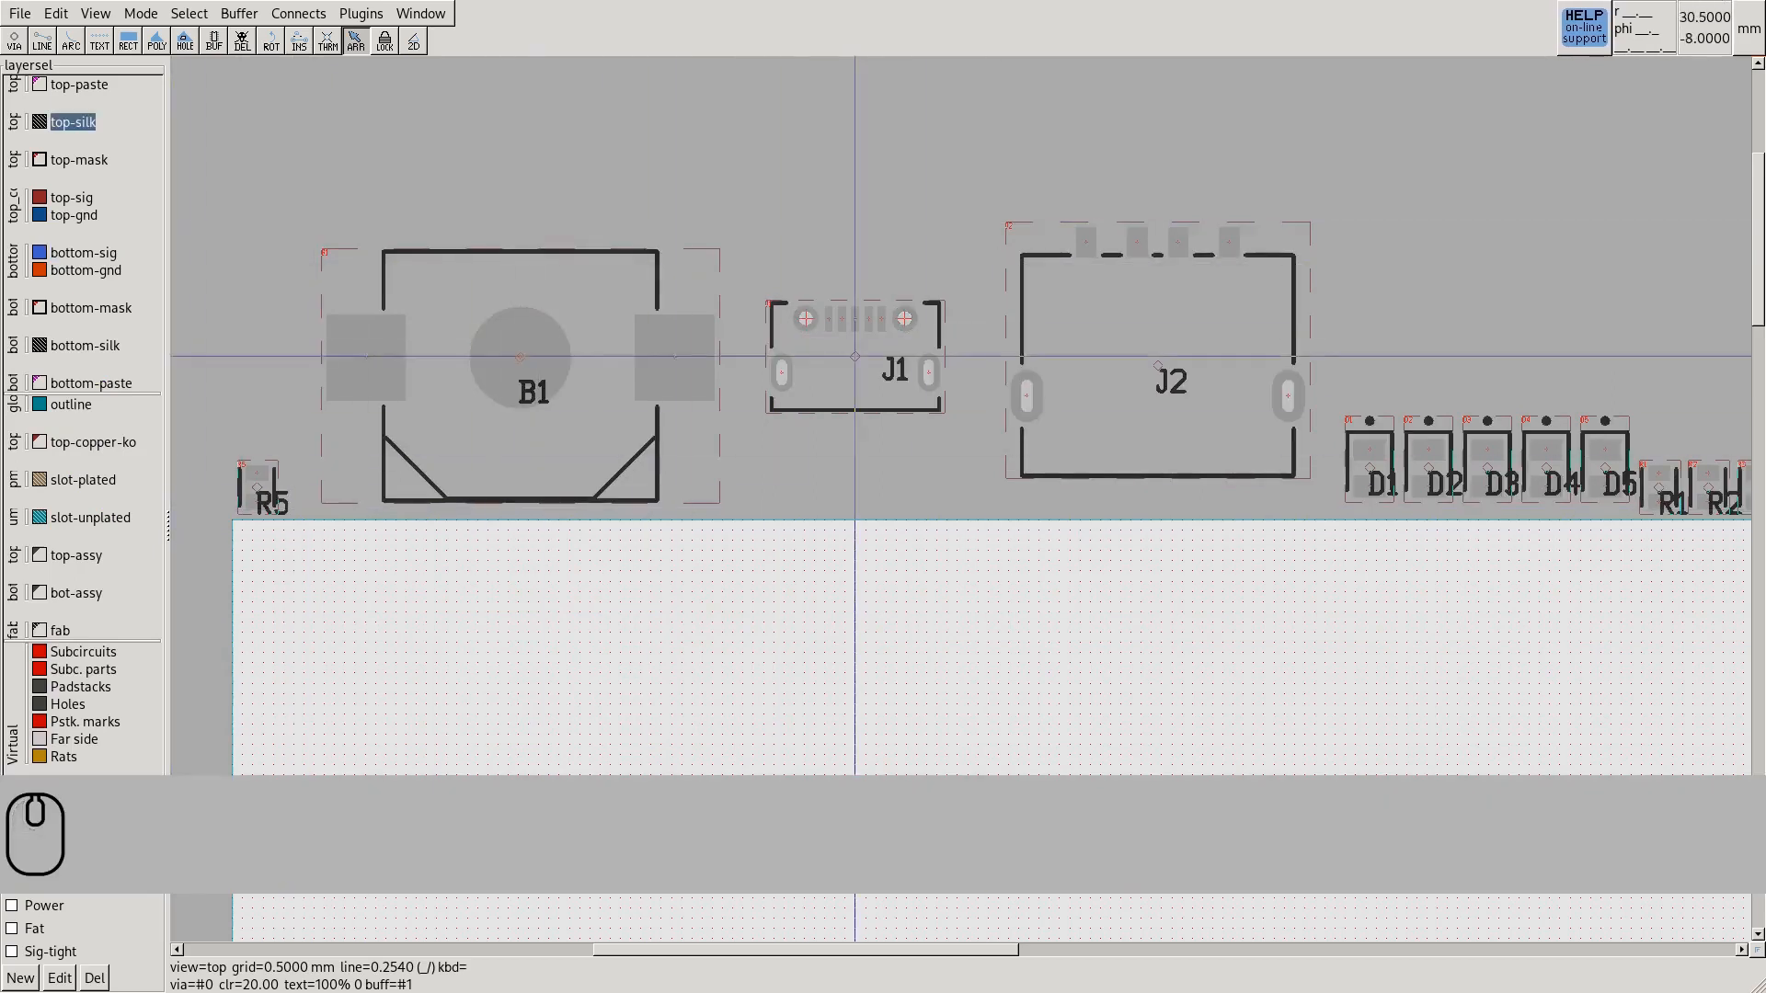
# Generate the optimized rats nest for the imported parts
pyautogui.scroll(-3, 1050, 387)
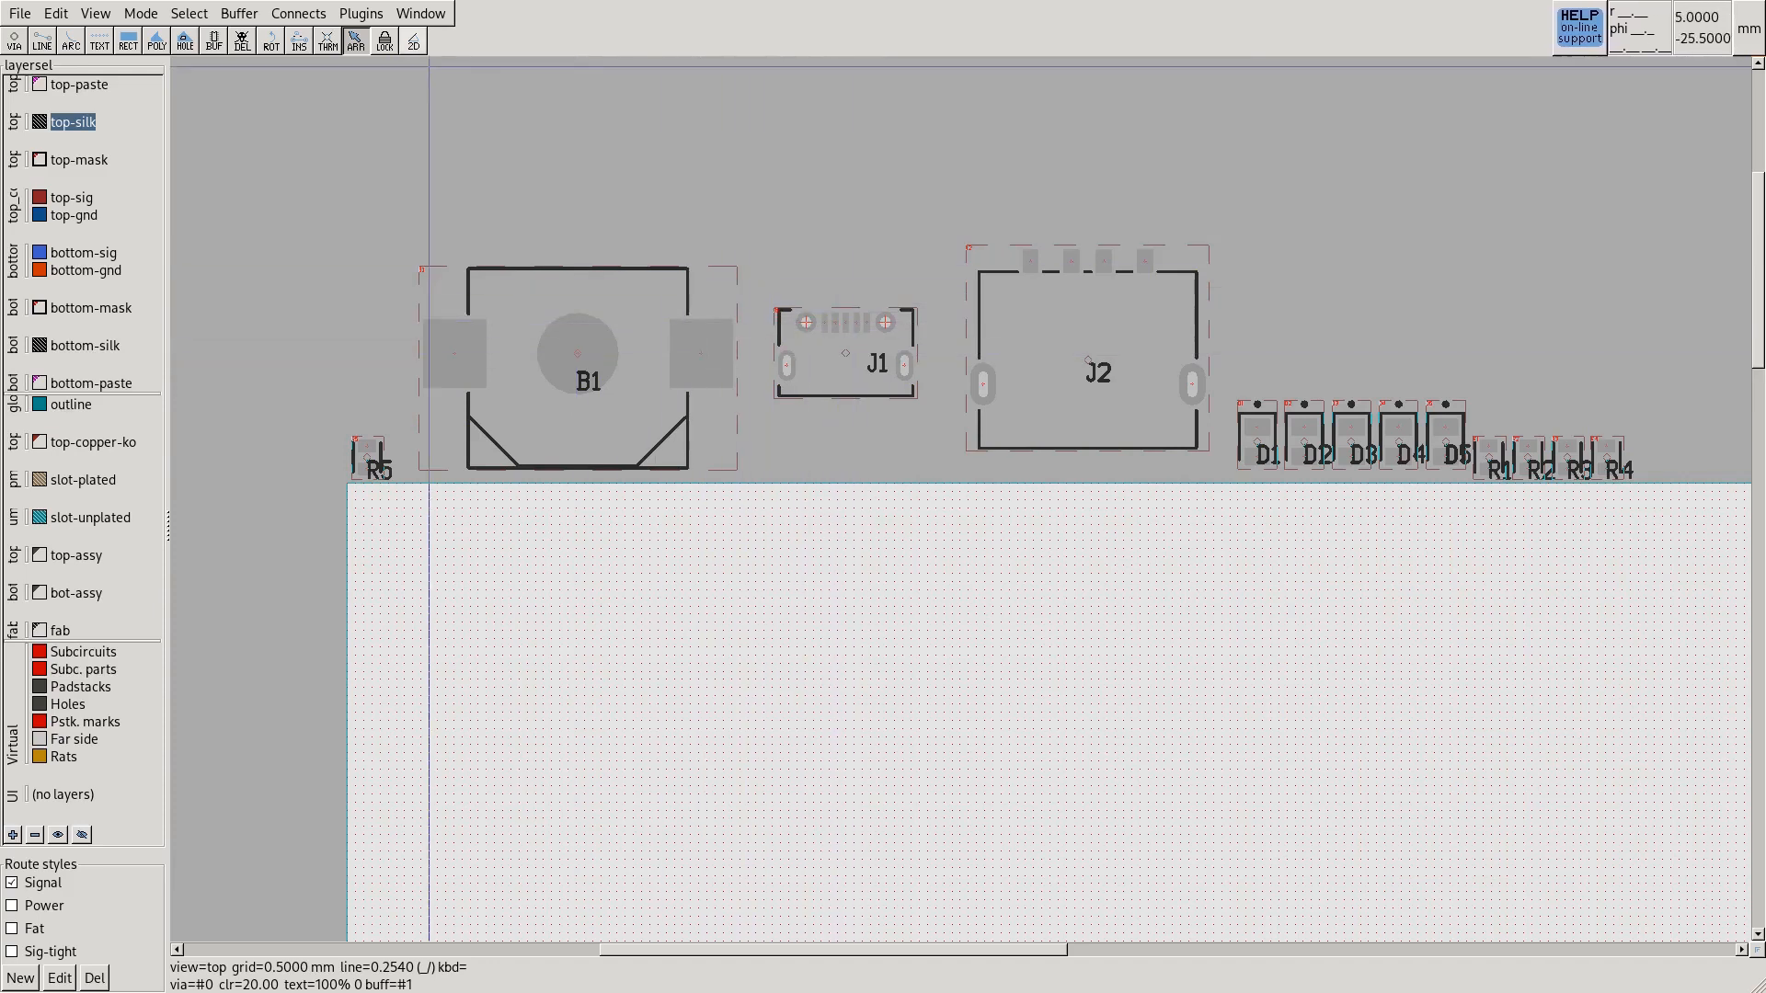
pyautogui.click(298, 13)
pyautogui.moveTo(314, 47)
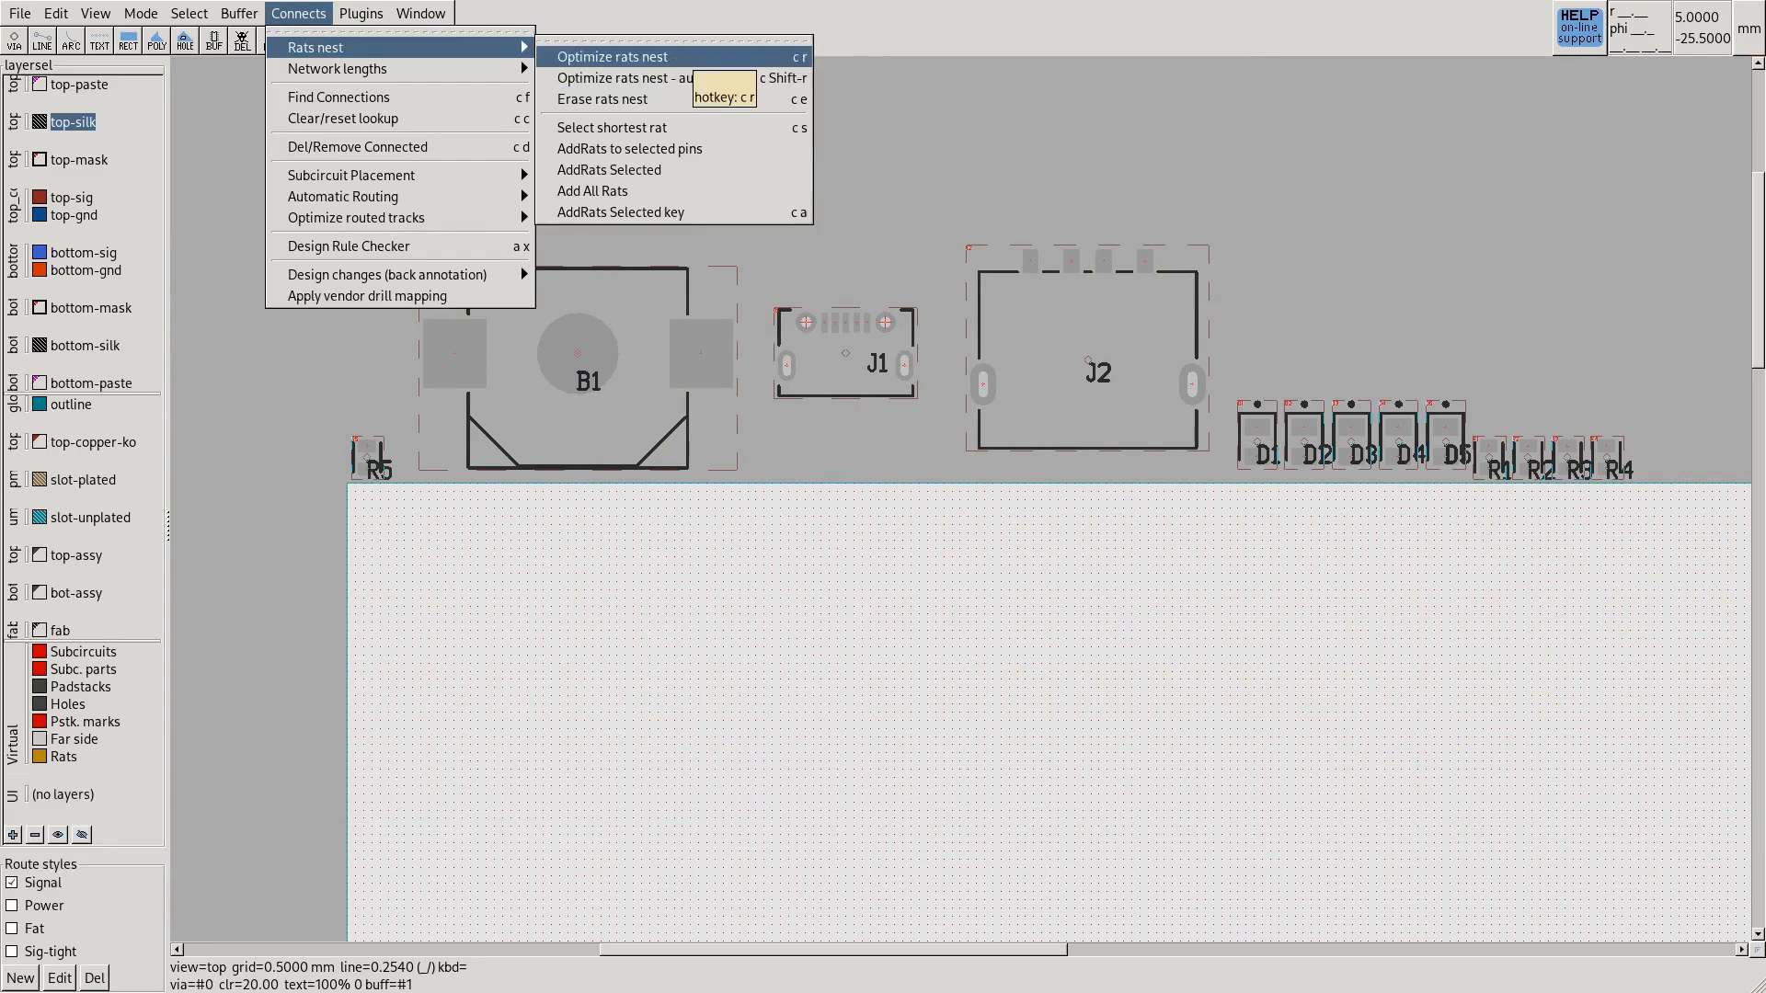
pyautogui.click(613, 56)
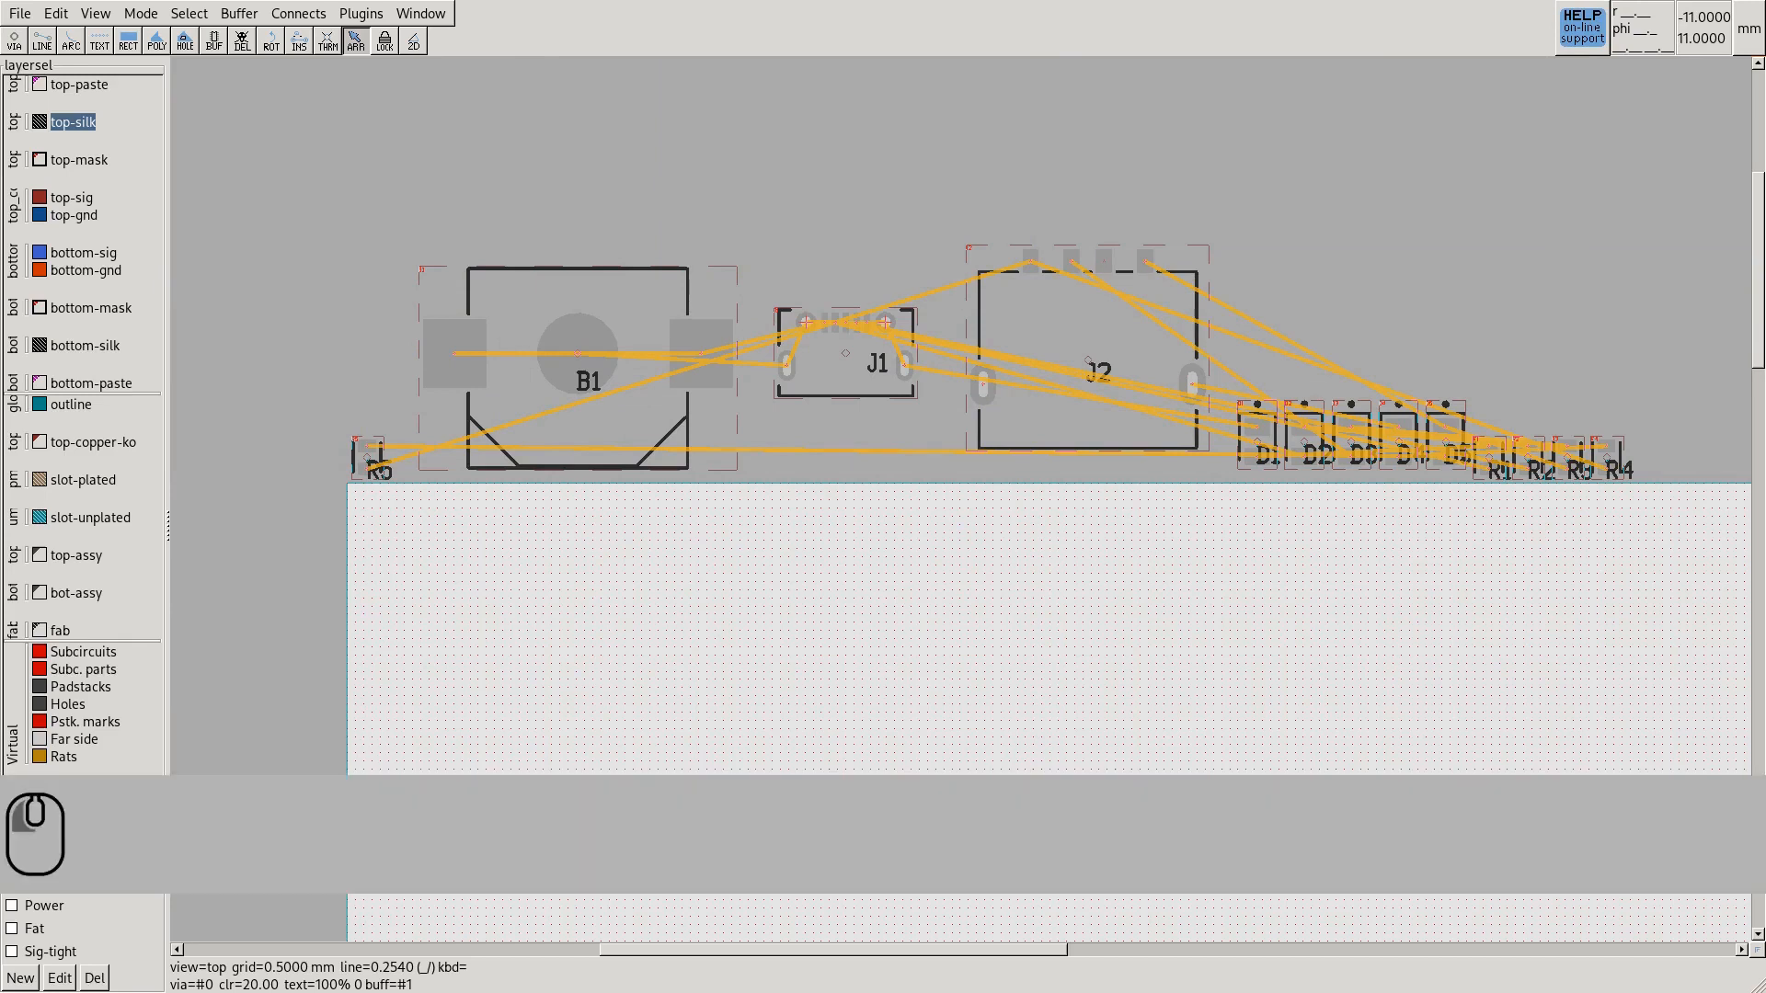
# Toggle the visibility of the Rats virtual layer off and on to compare the board with and without rat lines
pyautogui.click(39, 756)
pyautogui.click(39, 756)
pyautogui.click(38, 756)
pyautogui.click(38, 756)
# Delete the rat line running from J2 to R5, and restore it by optimizing the rats nest again
pyautogui.click(927, 296)
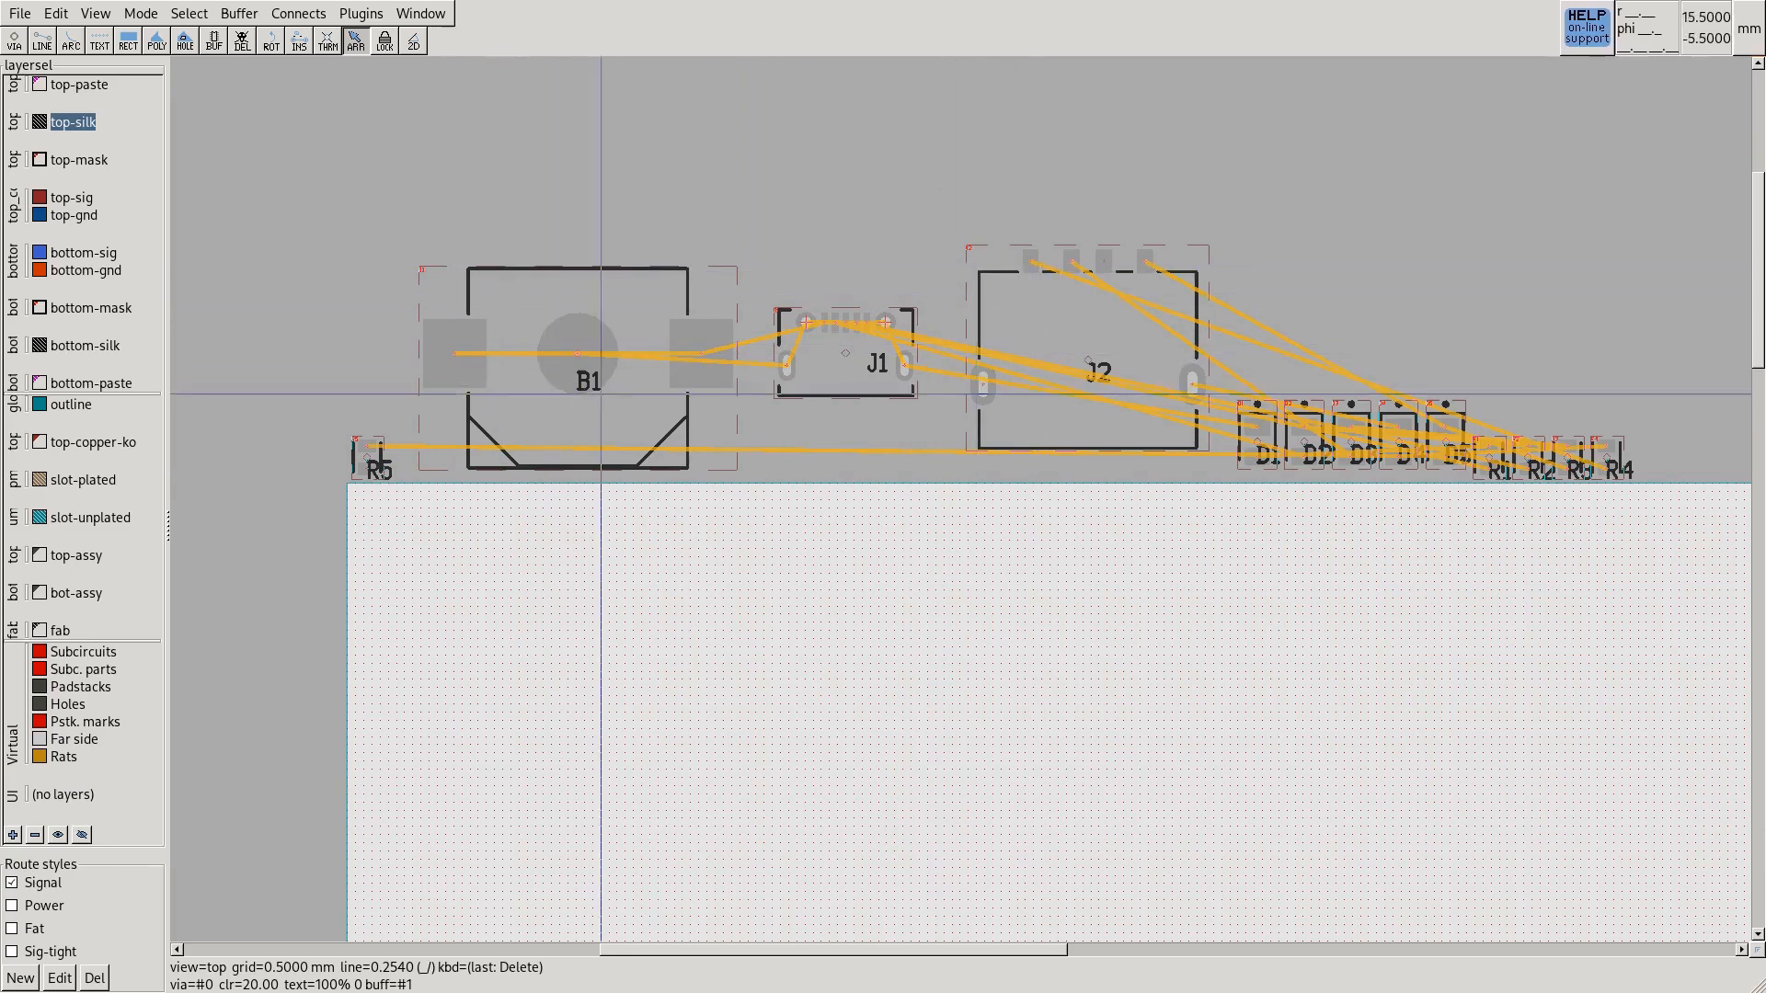
pyautogui.press('c')
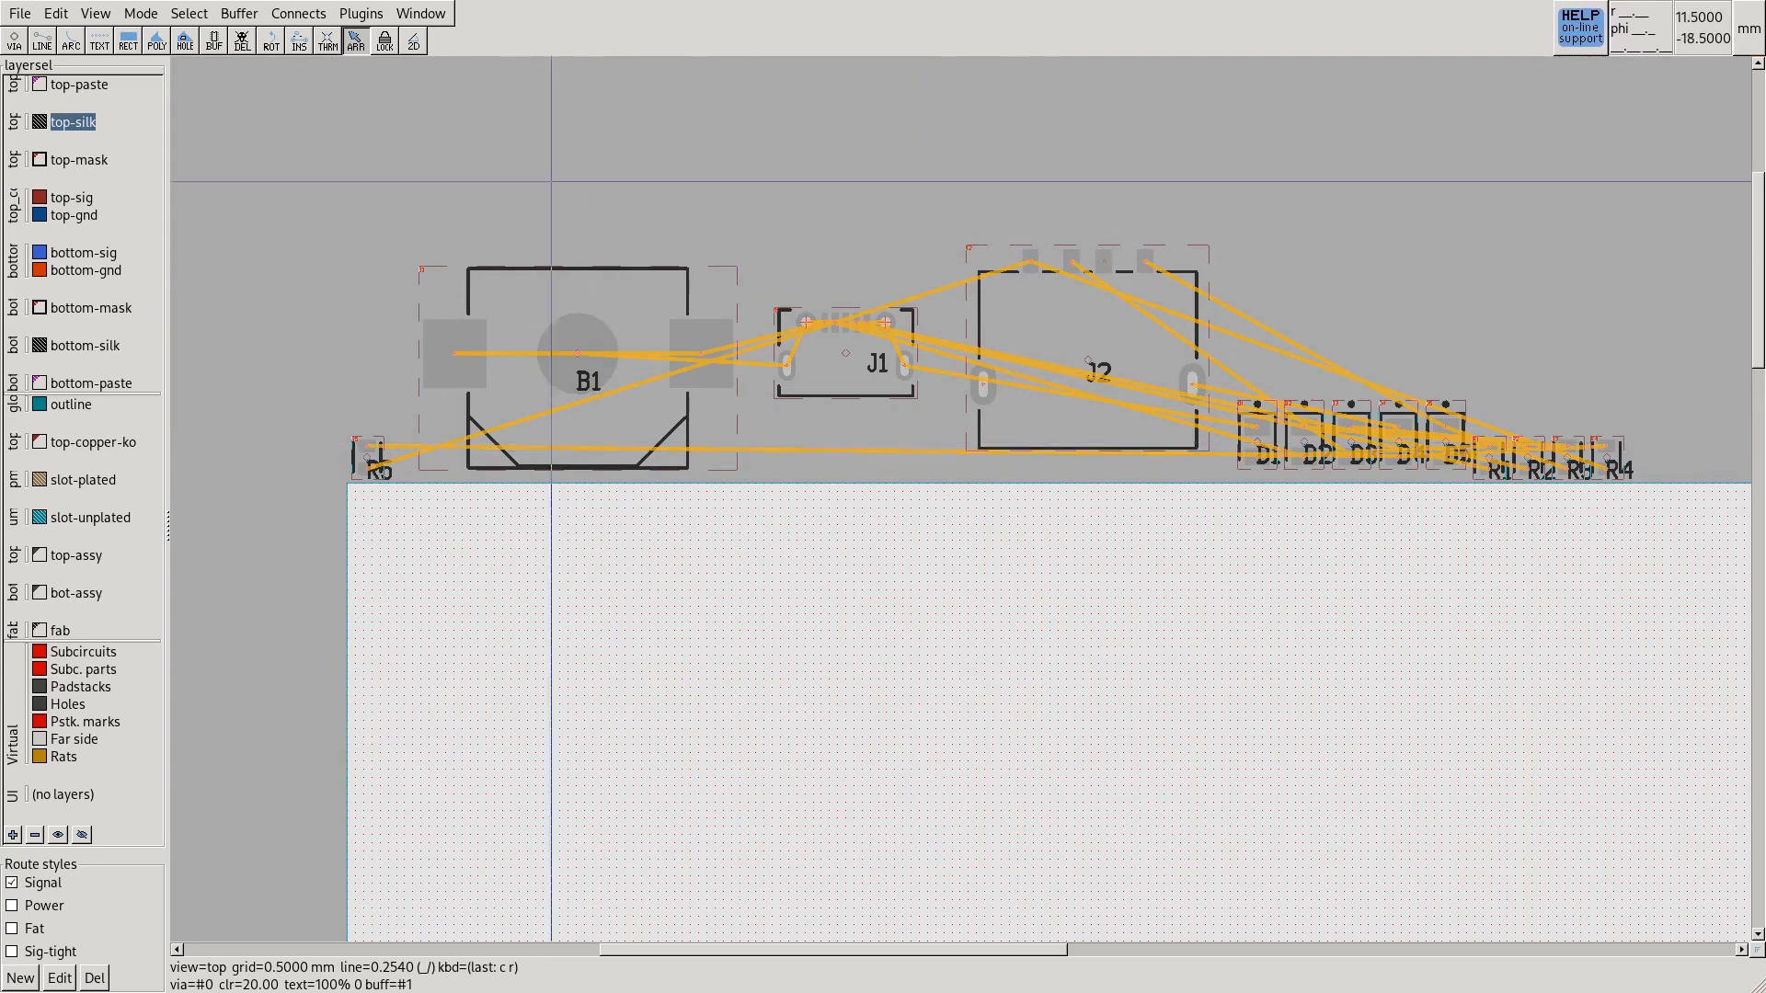
# Erase the whole rats nest, and toggle the Rats virtual layer to check it
pyautogui.click(298, 13)
pyautogui.moveTo(316, 47)
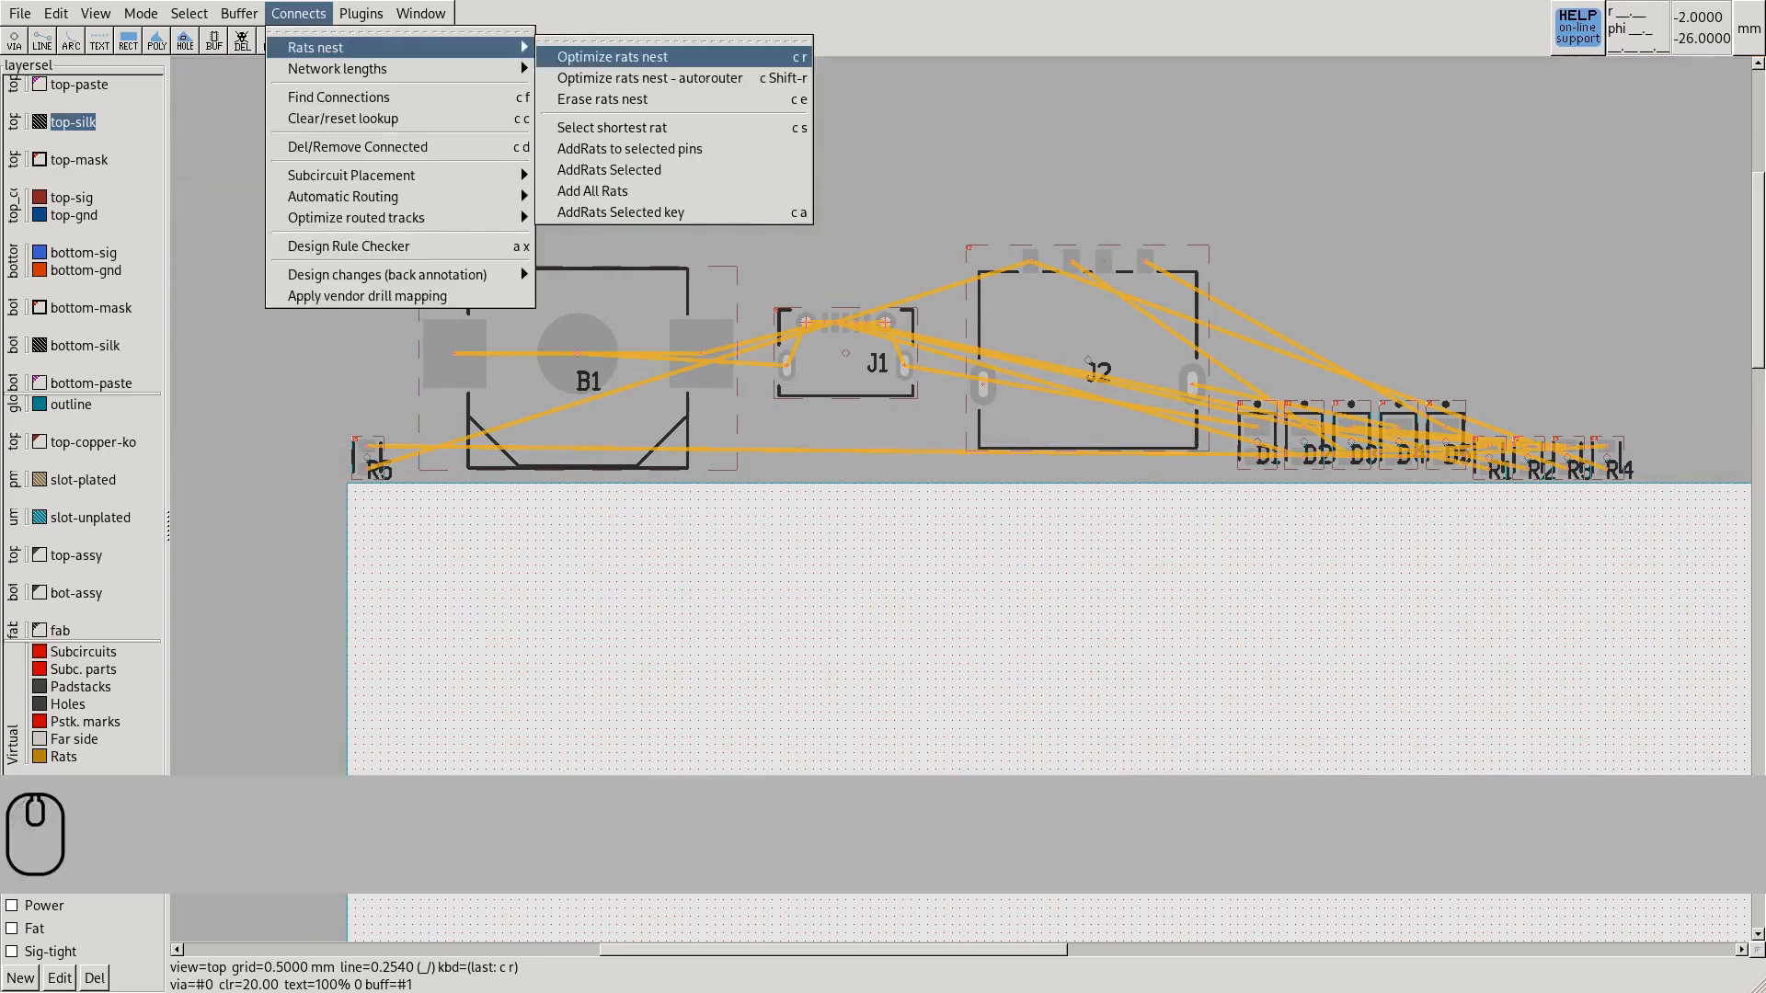
pyautogui.click(653, 100)
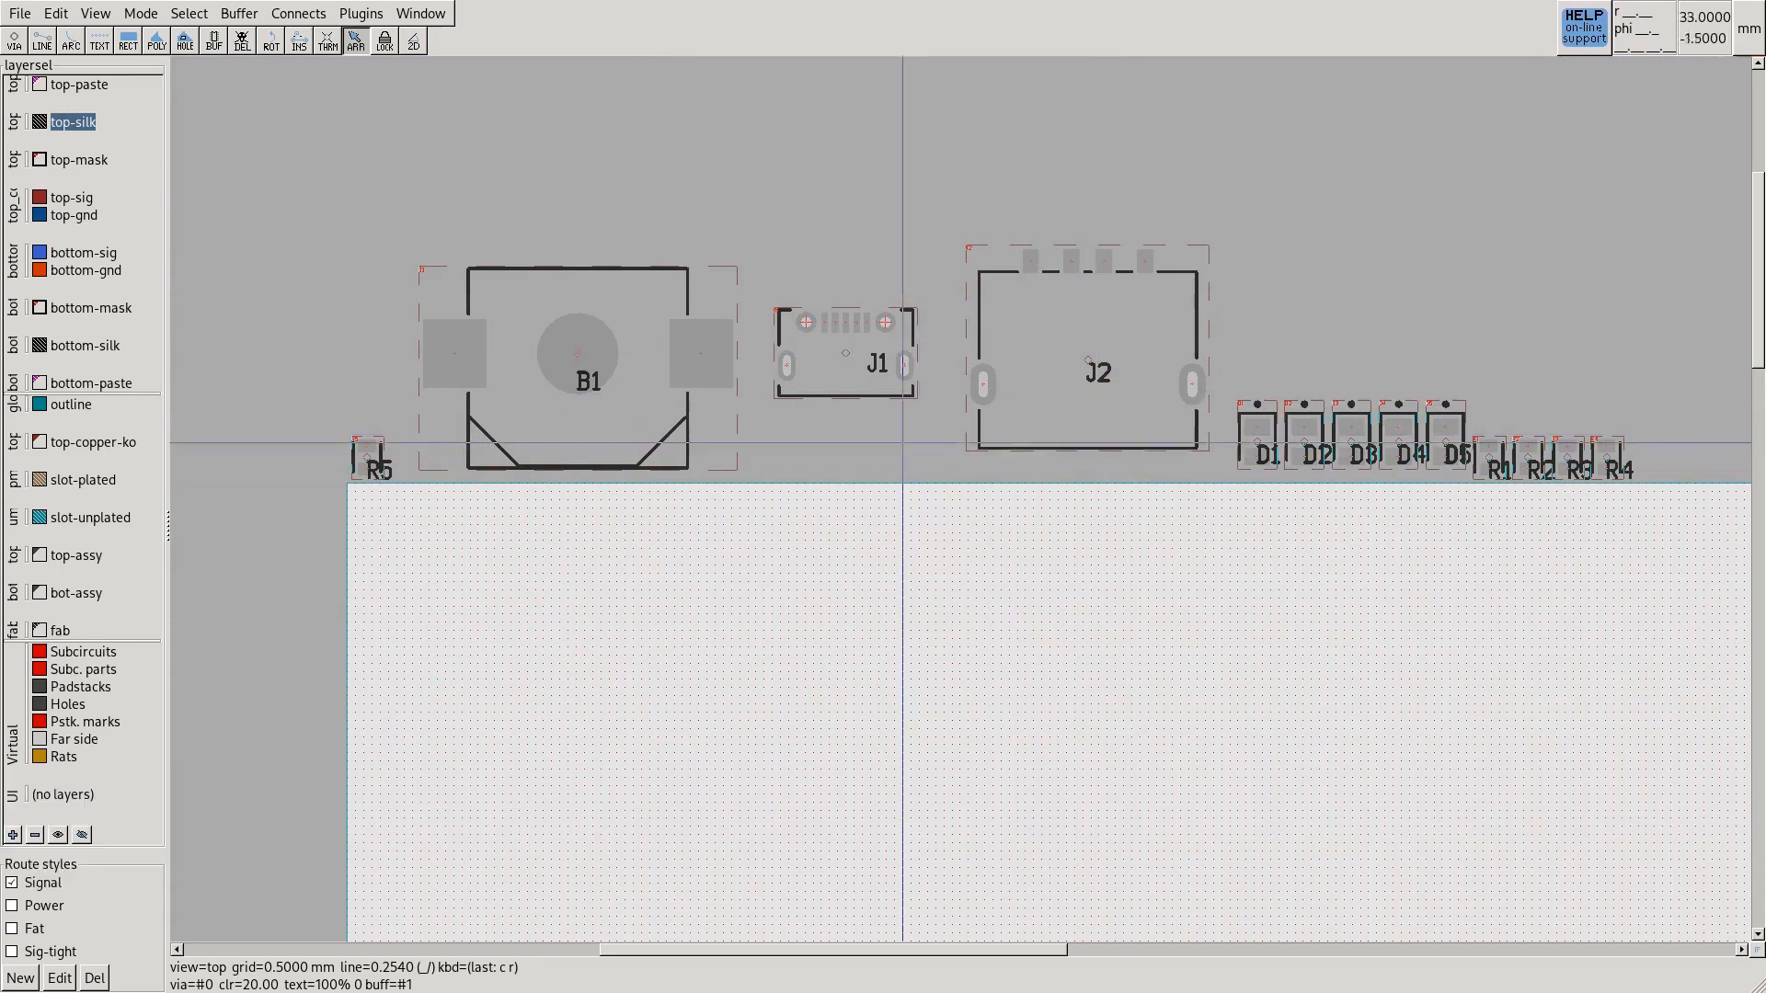
pyautogui.click(39, 756)
pyautogui.click(40, 756)
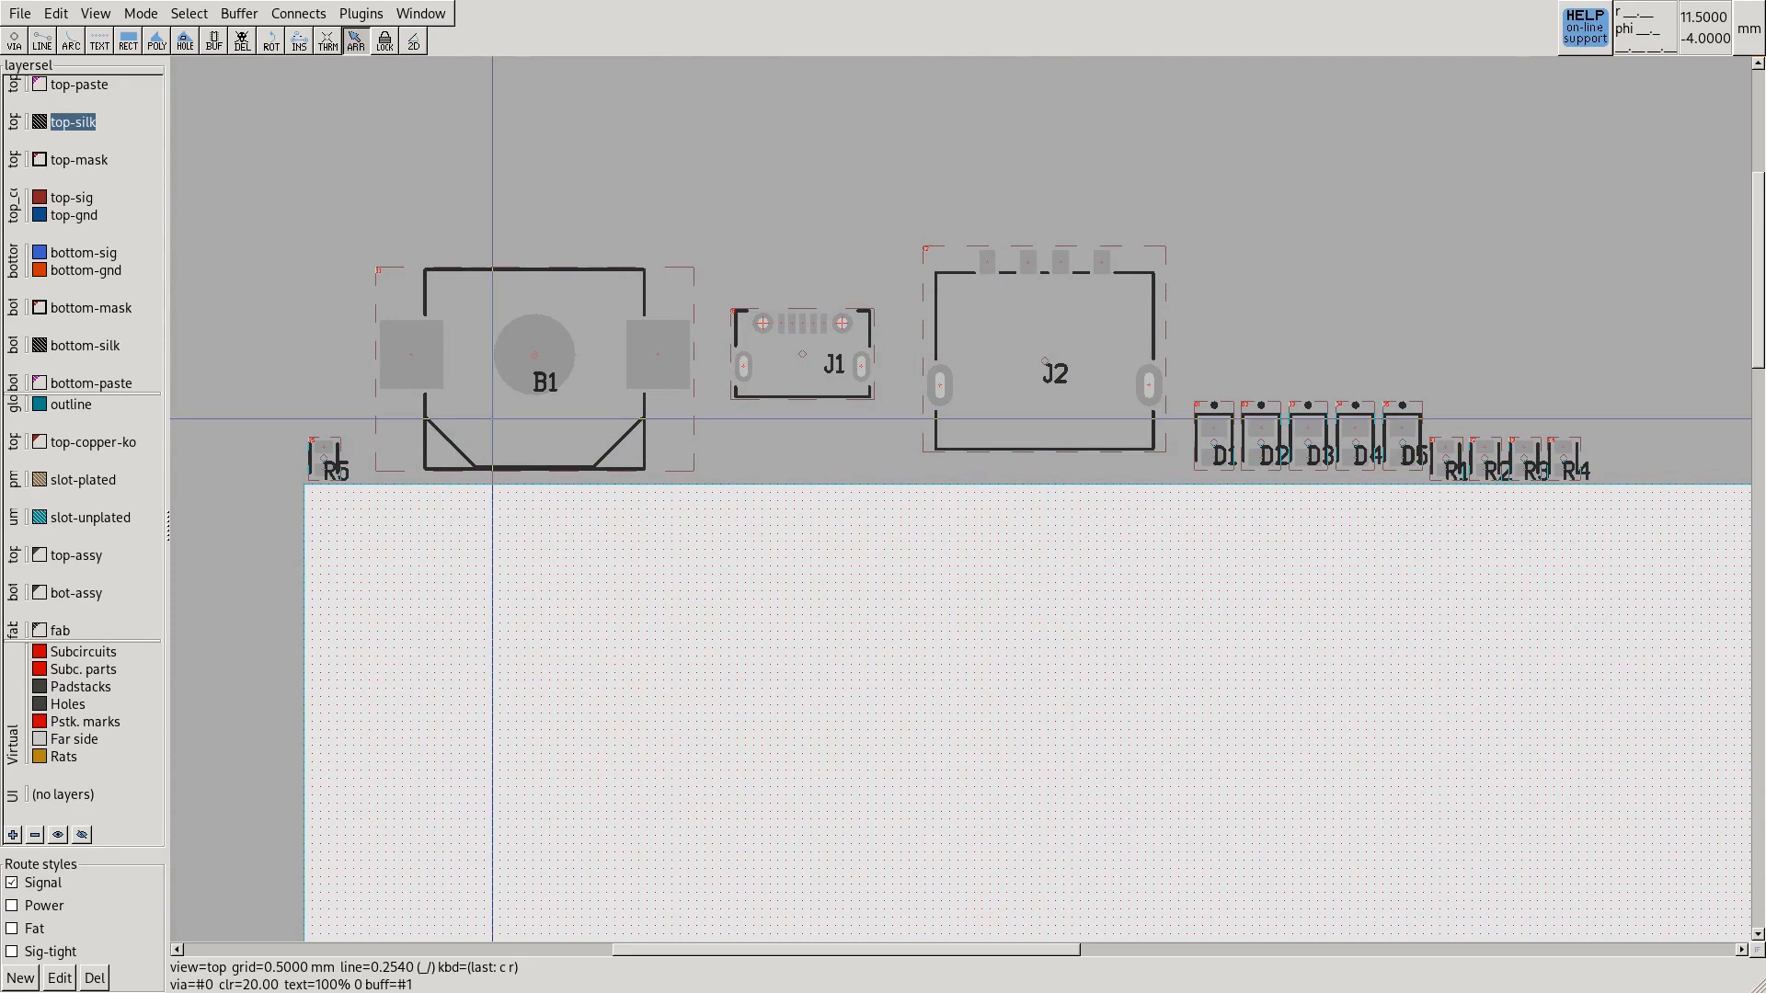
pyautogui.click(19, 13)
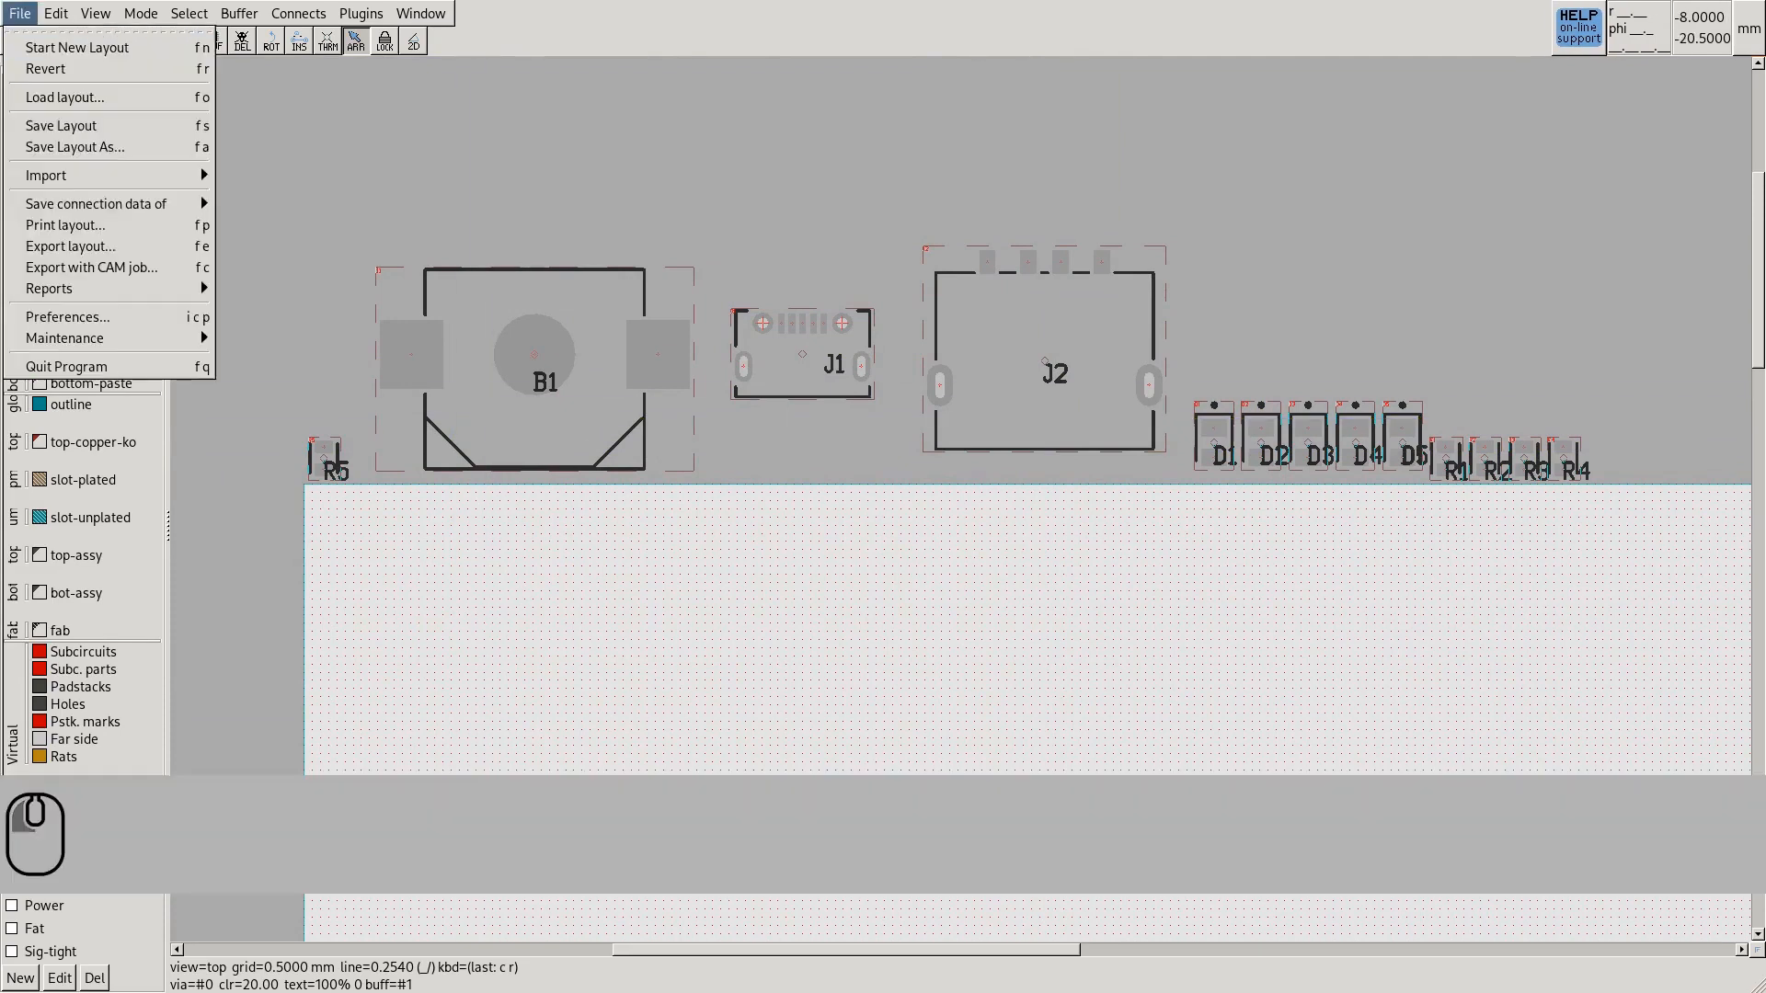
pyautogui.moveTo(110, 175)
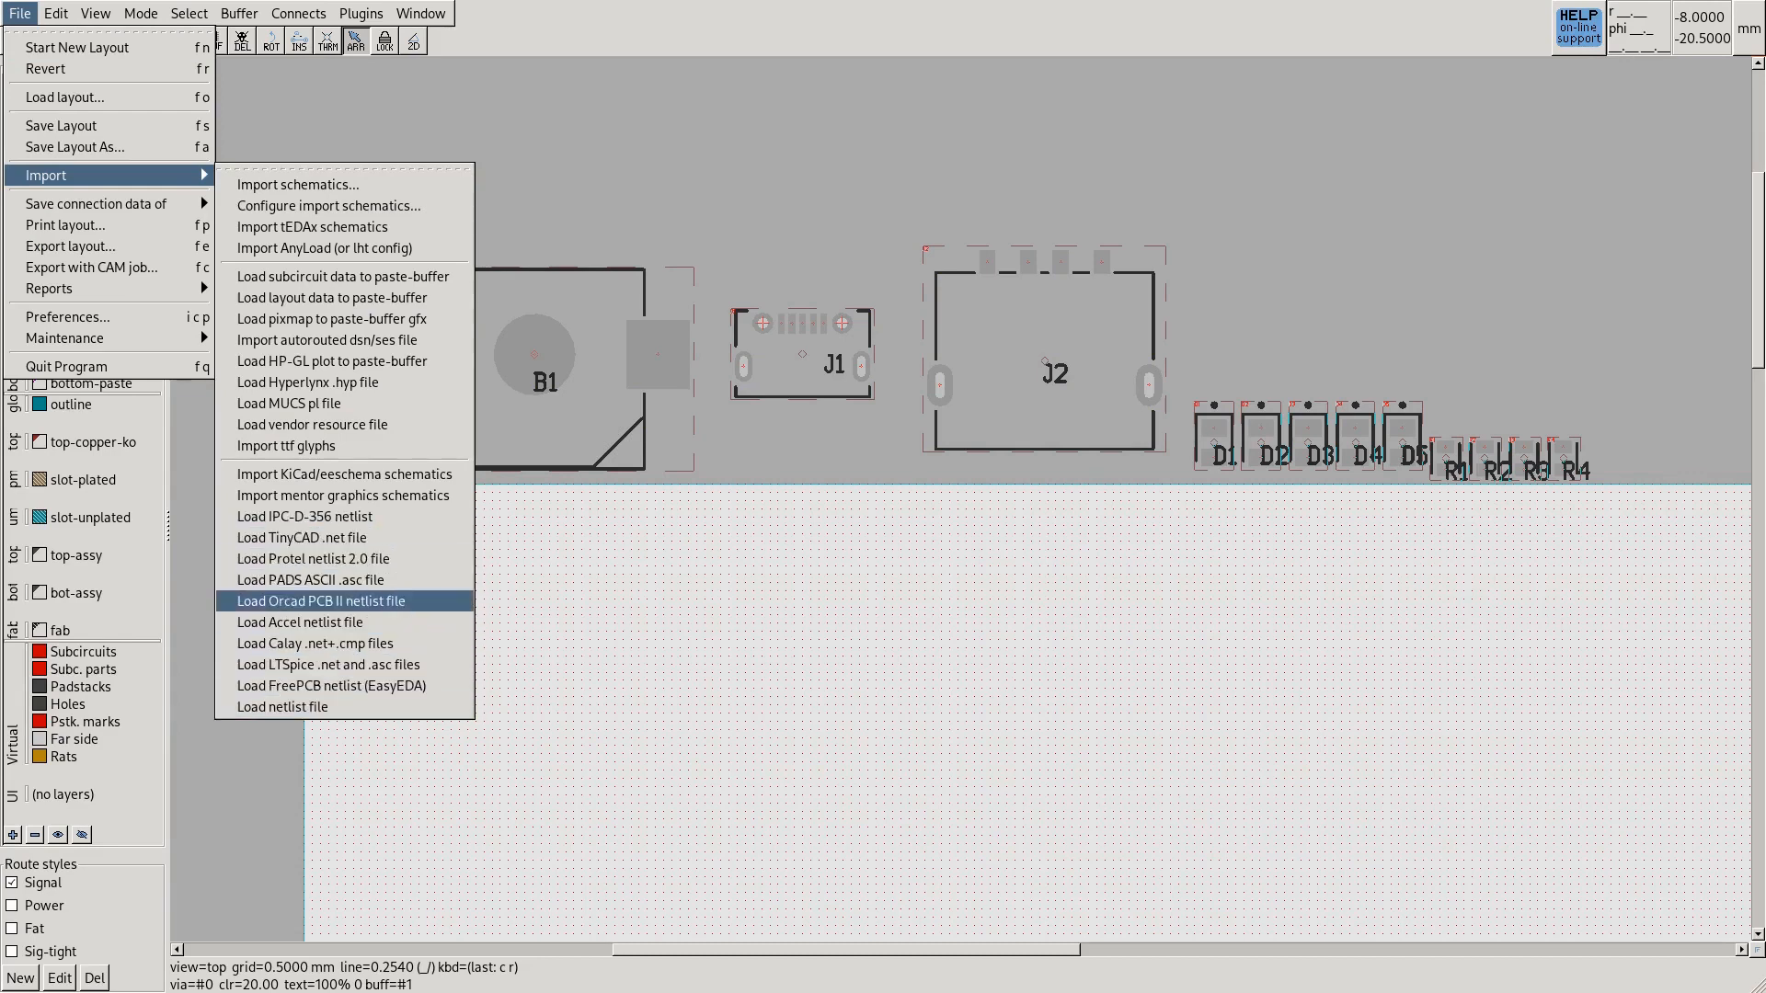
pyautogui.click(760, 484)
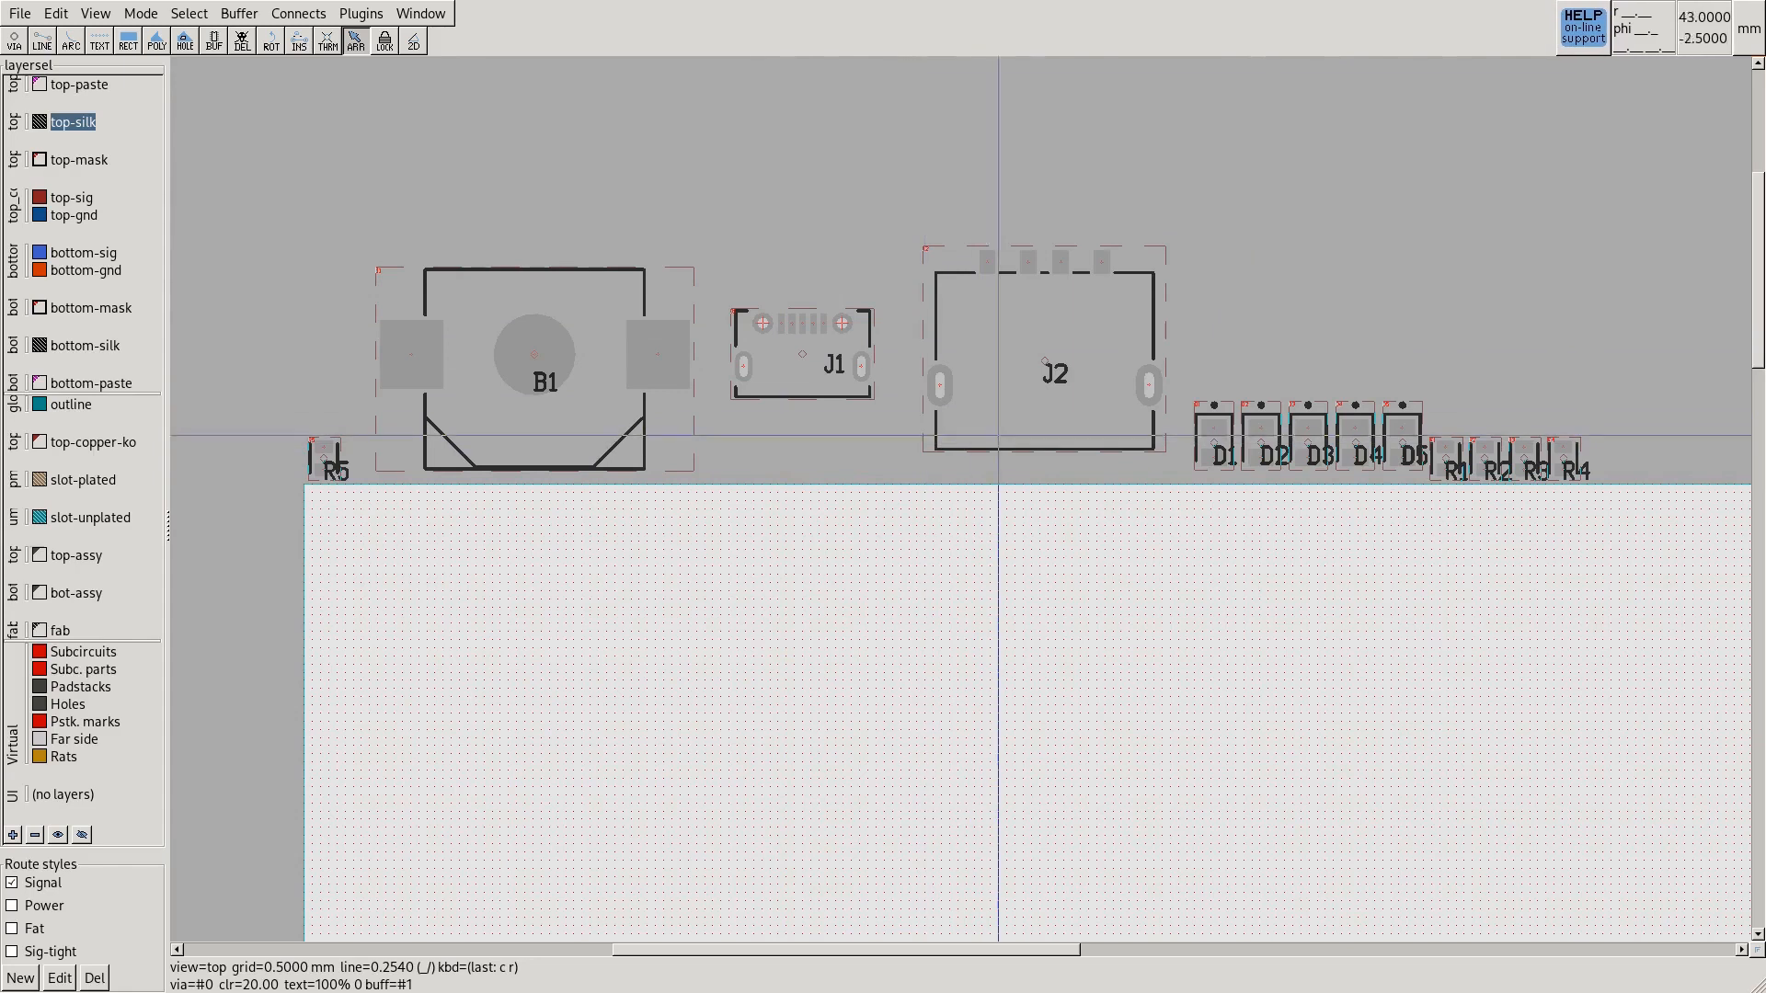
# Move J2's reference label to the lower left inside its footprint outline
pyautogui.moveTo(987, 588); pyautogui.dragTo(977, 579, button='middle')
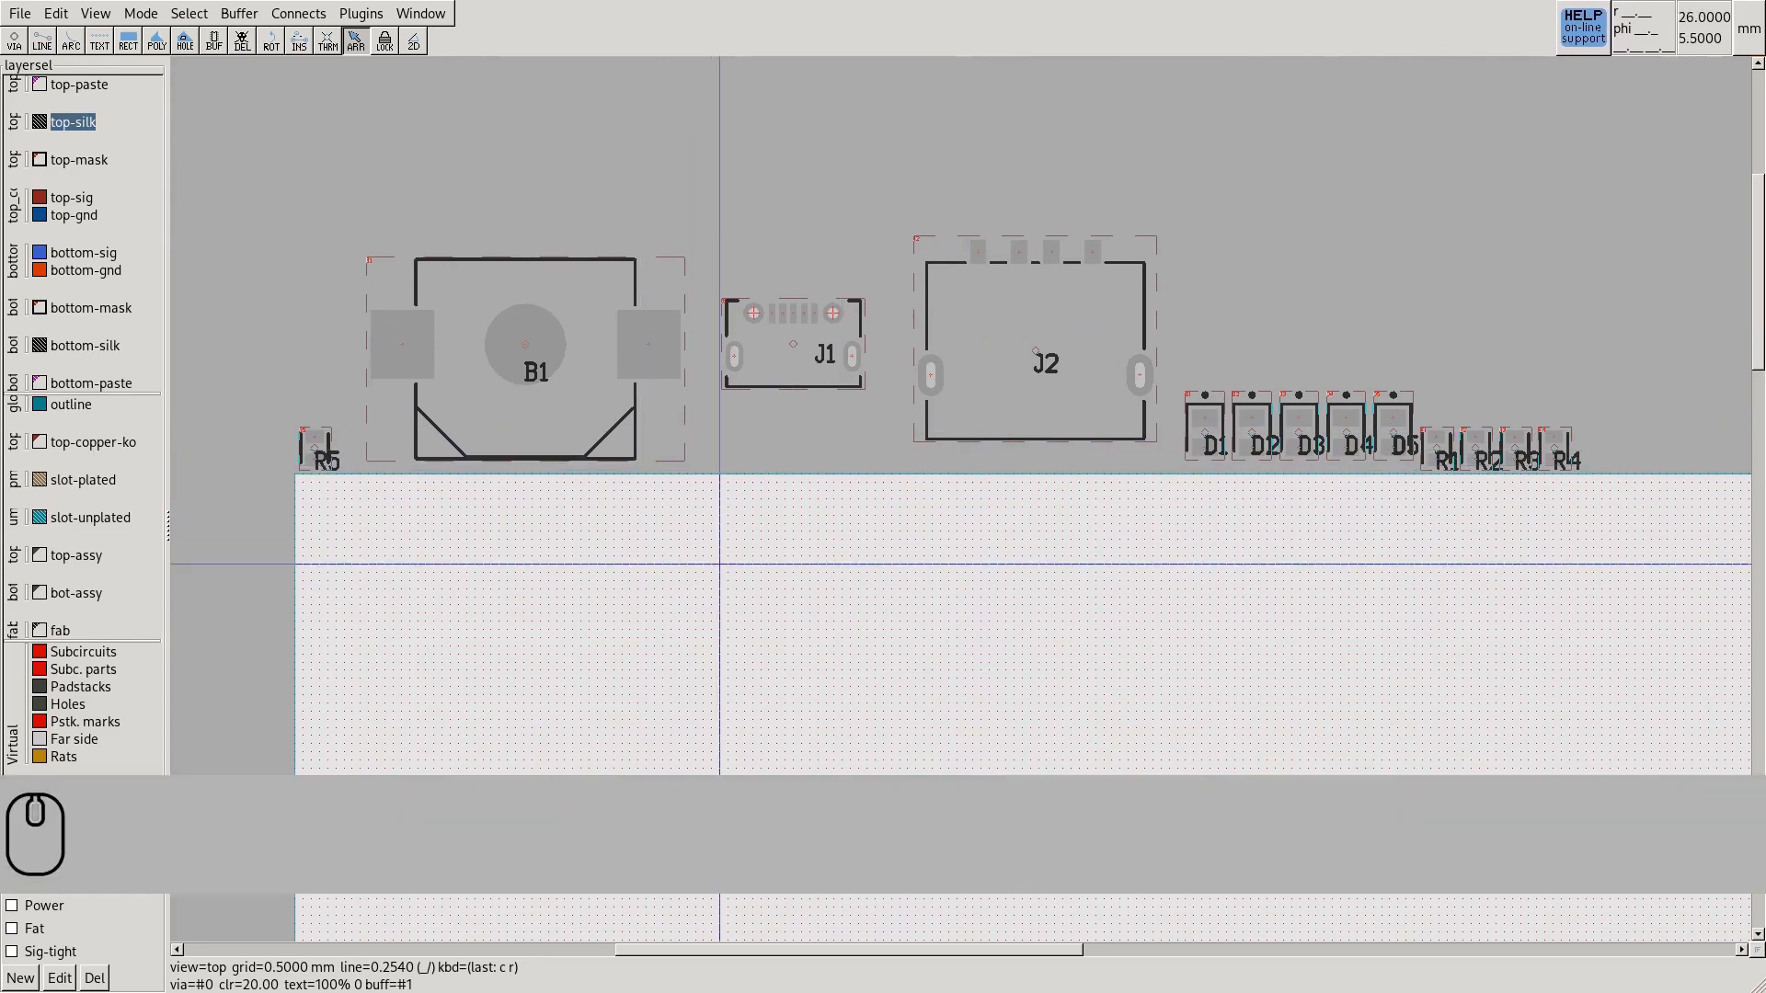
pyautogui.moveTo(719, 563); pyautogui.dragTo(704, 554, button='middle')
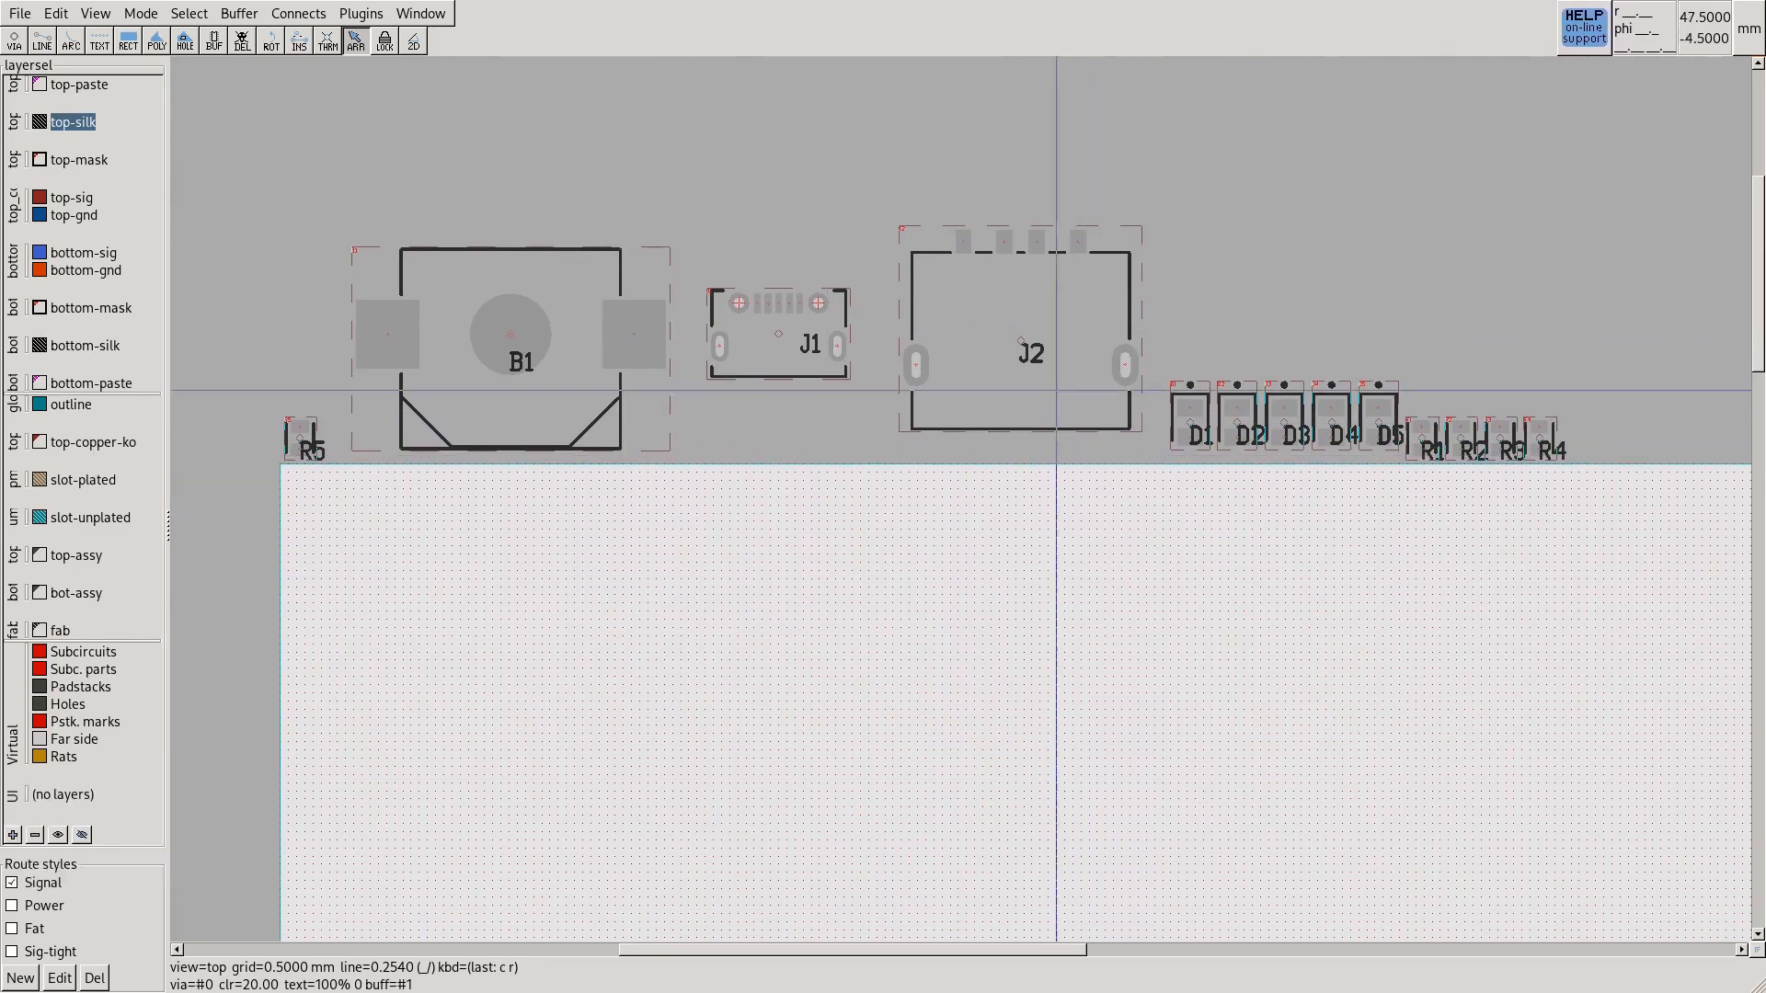
pyautogui.moveTo(1020, 341)
pyautogui.mouseDown()
pyautogui.moveTo(991, 349)
pyautogui.moveTo(1007, 366)
pyautogui.mouseUp()
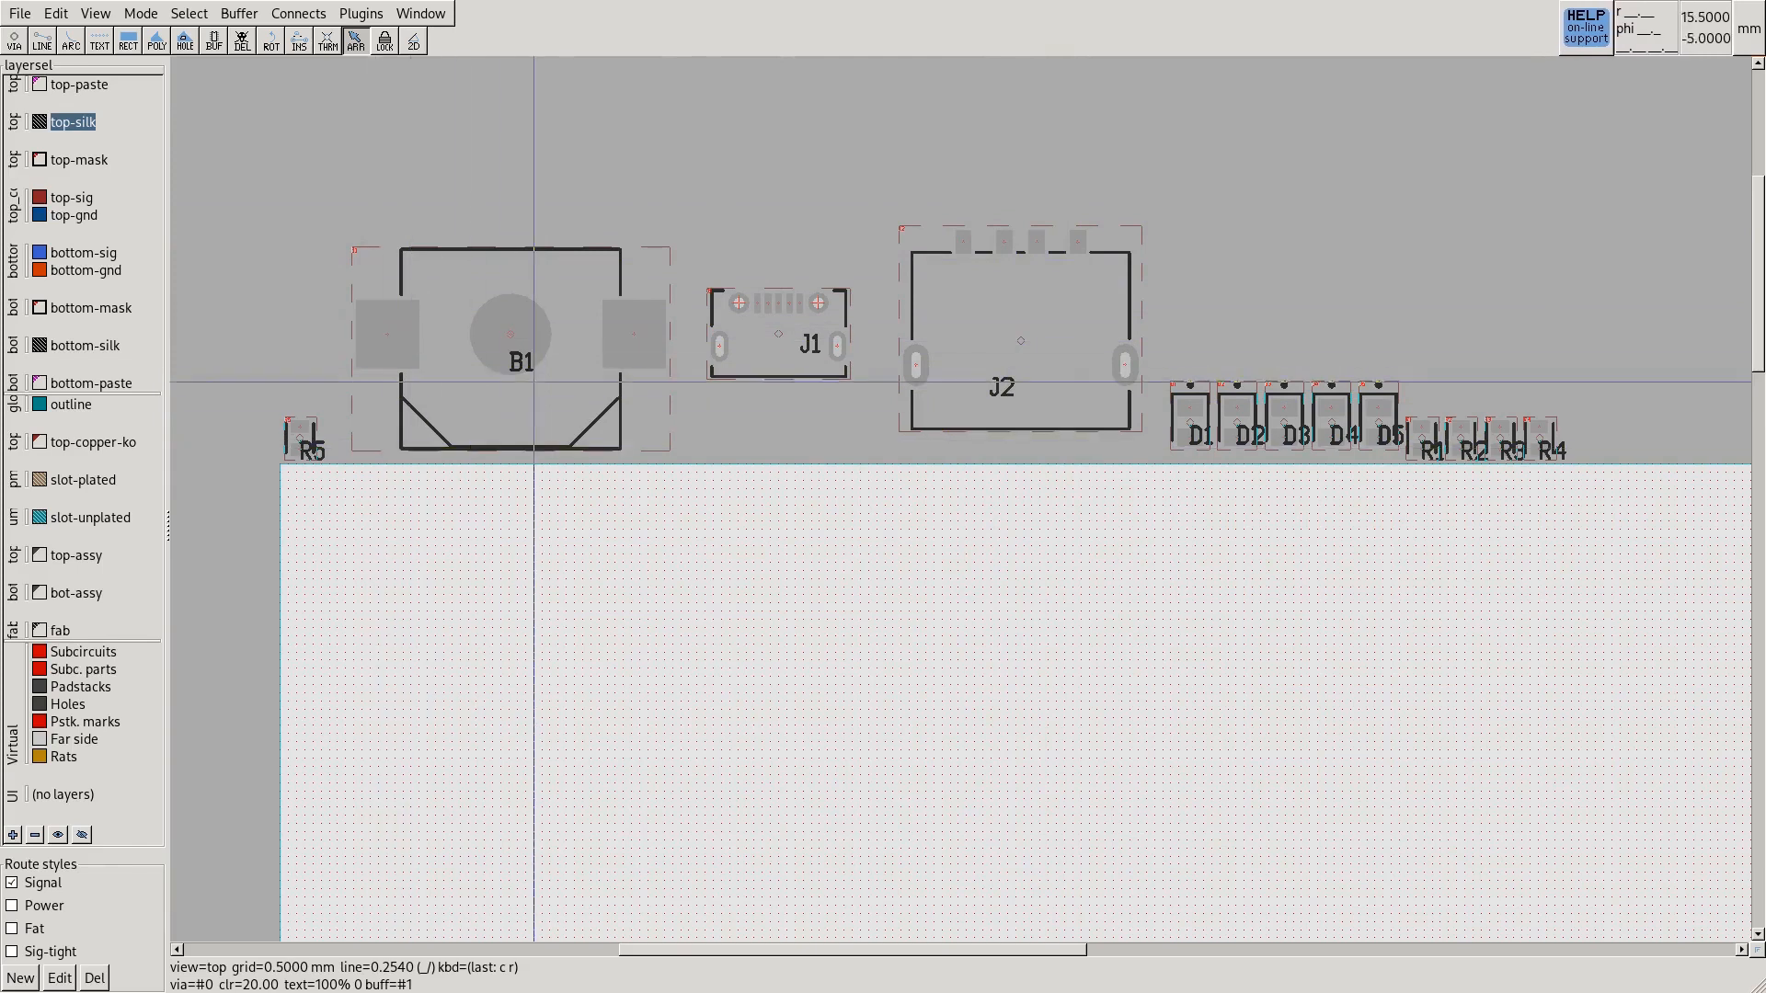
# Hide the top-silk layer and show it again to check which layer holds the reference labels
pyautogui.click(39, 121)
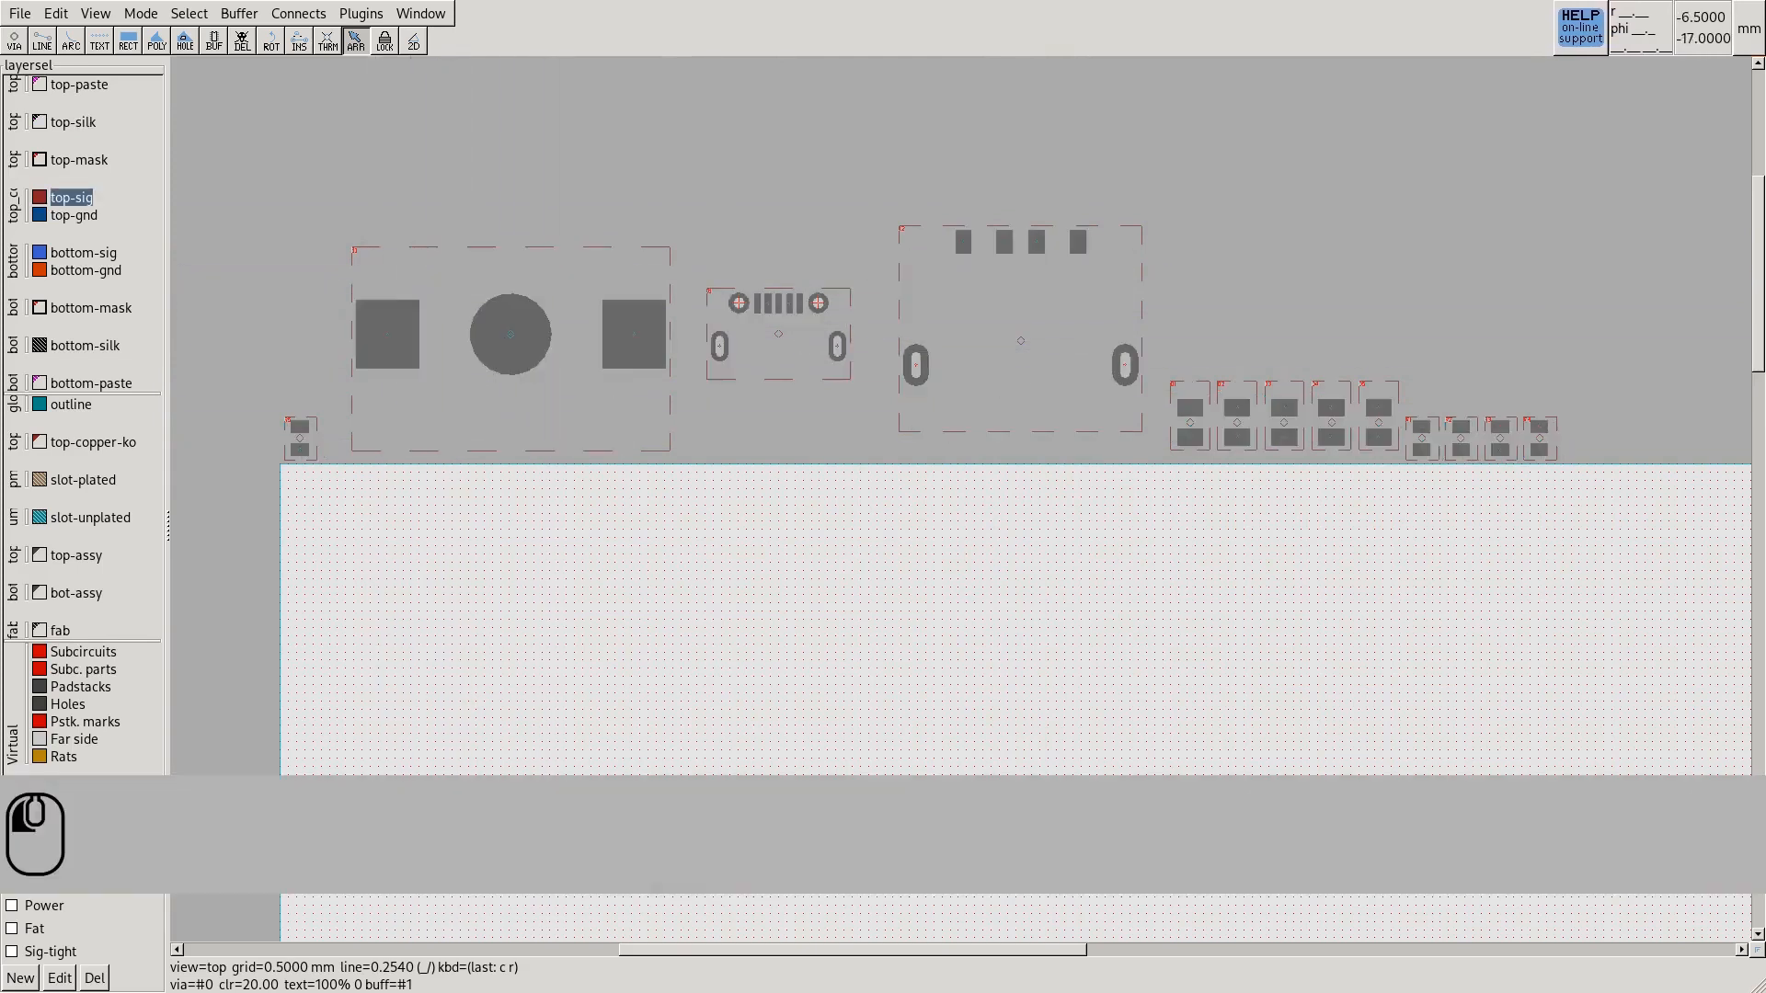
pyautogui.click(39, 121)
pyautogui.click(39, 121)
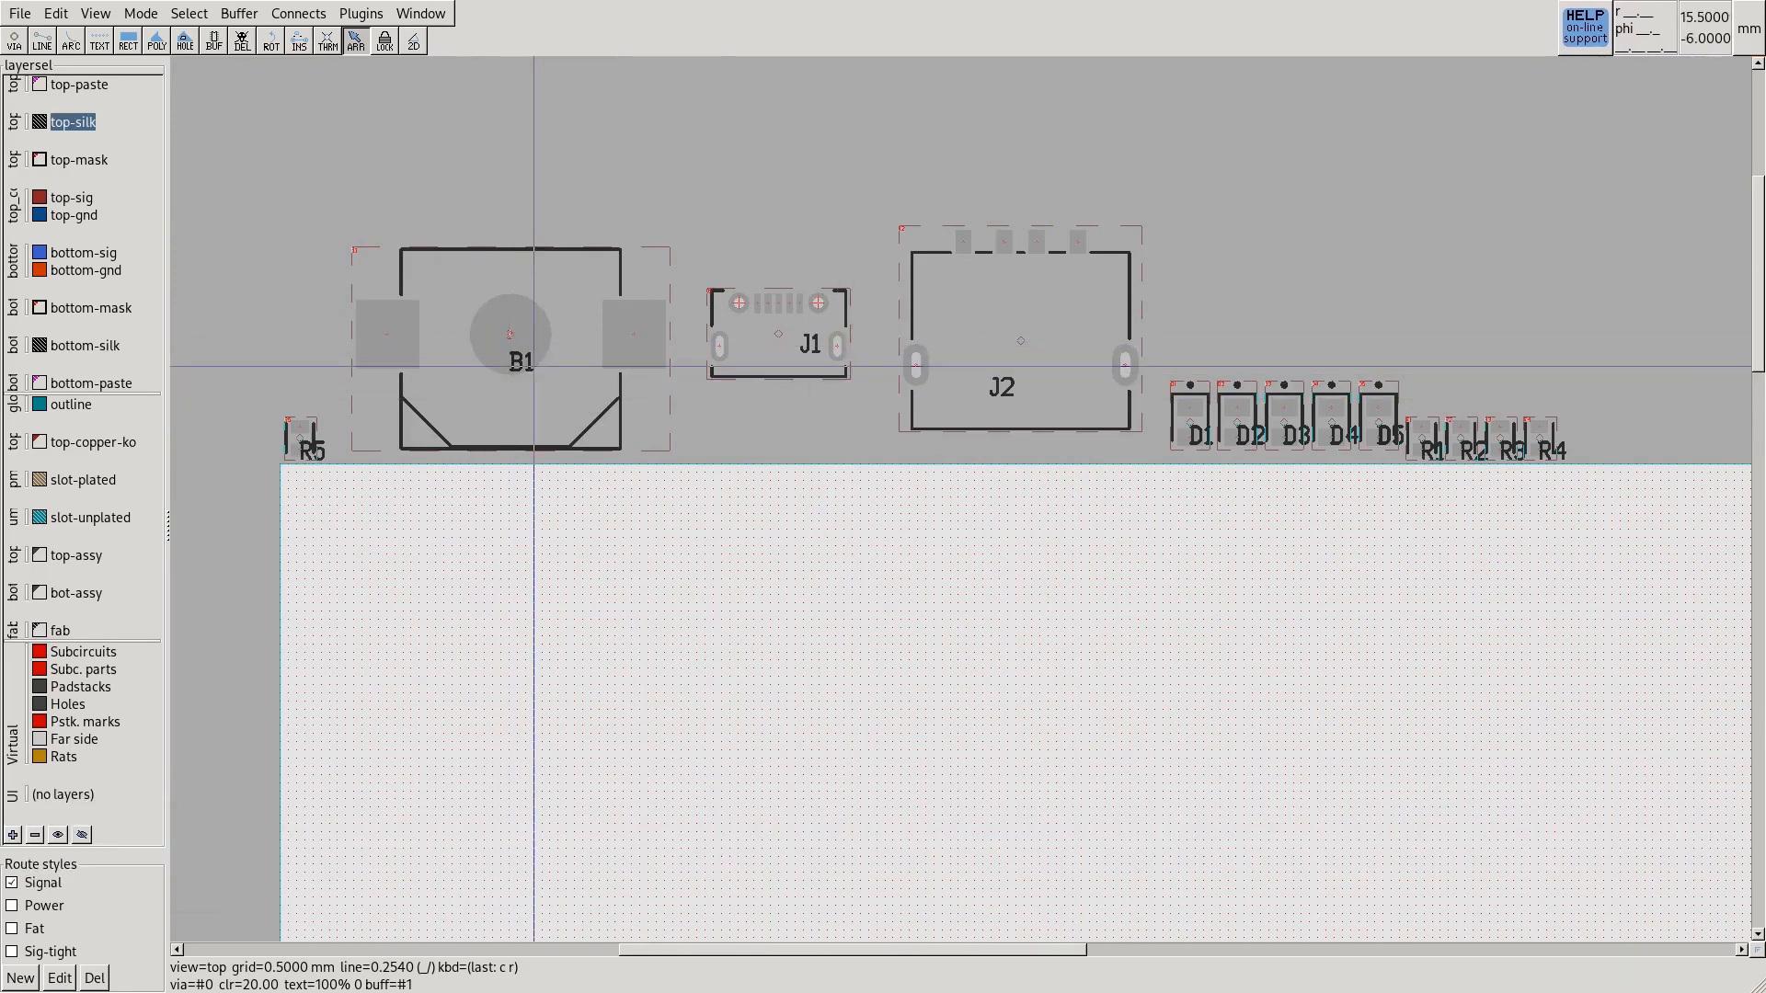
# Move B1's reference label to the lower right inside its outline, and reposition J2's label just left of its footprint centre
pyautogui.moveTo(525, 366); pyautogui.dragTo(559, 415)
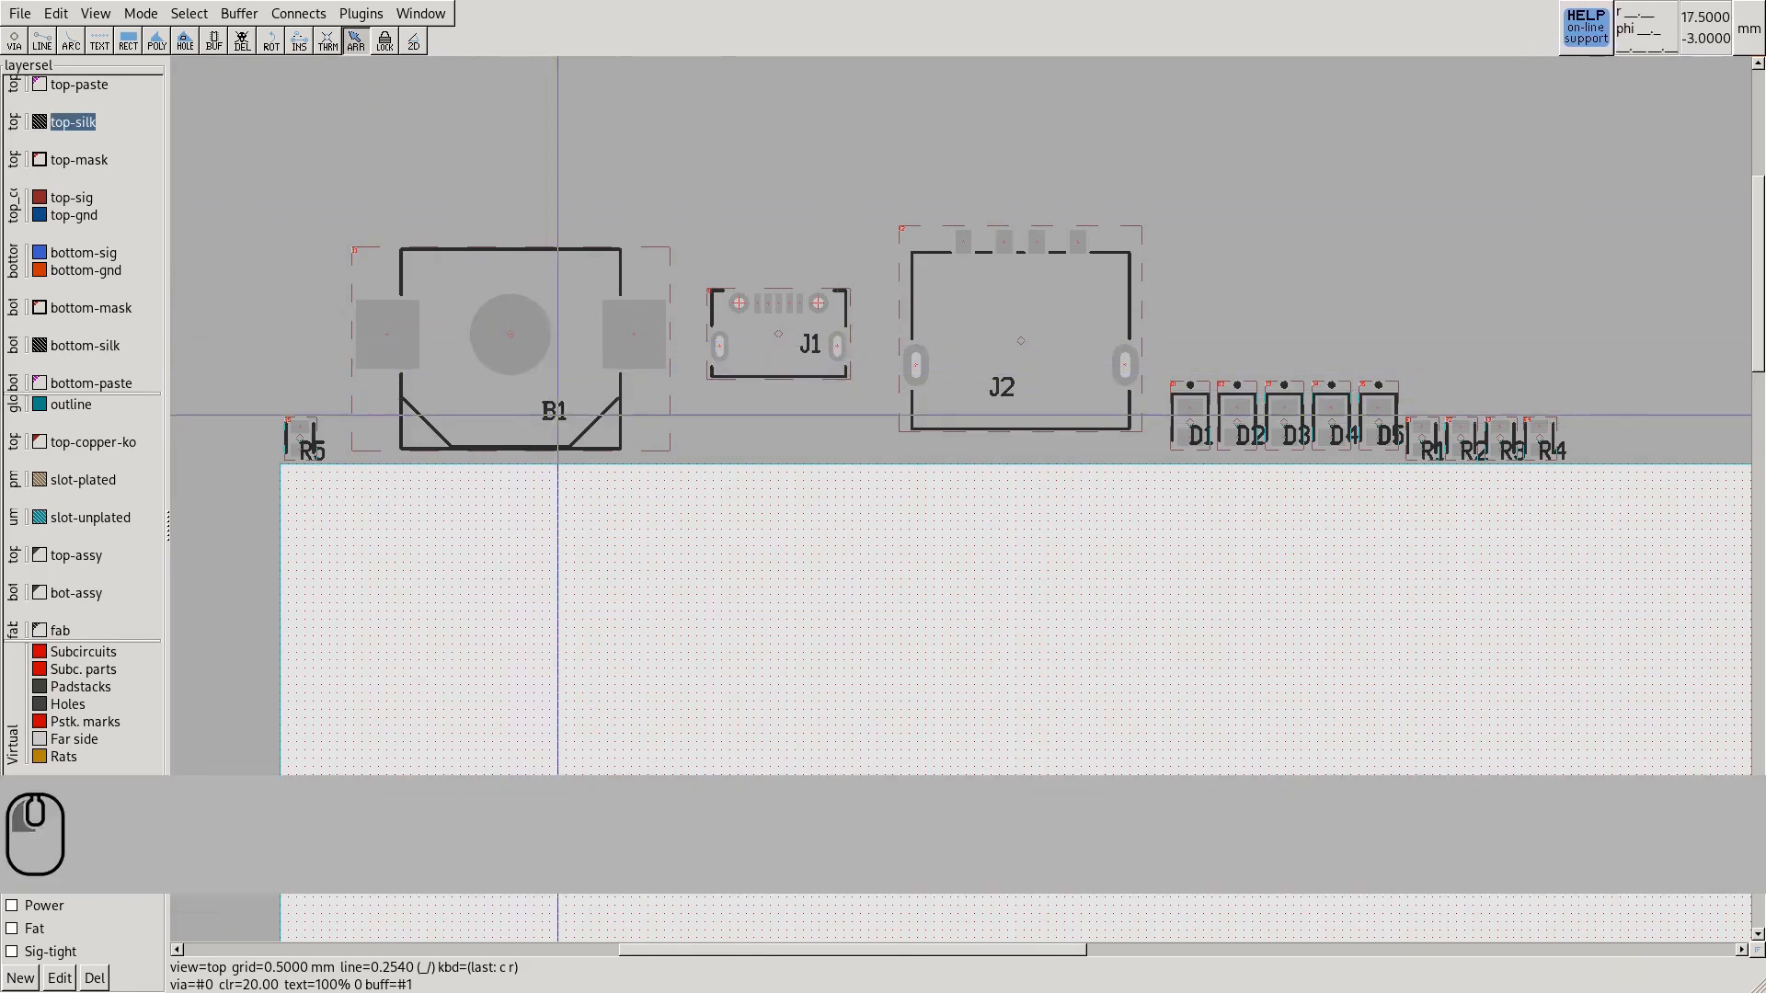
pyautogui.moveTo(1017, 382); pyautogui.dragTo(999, 382)
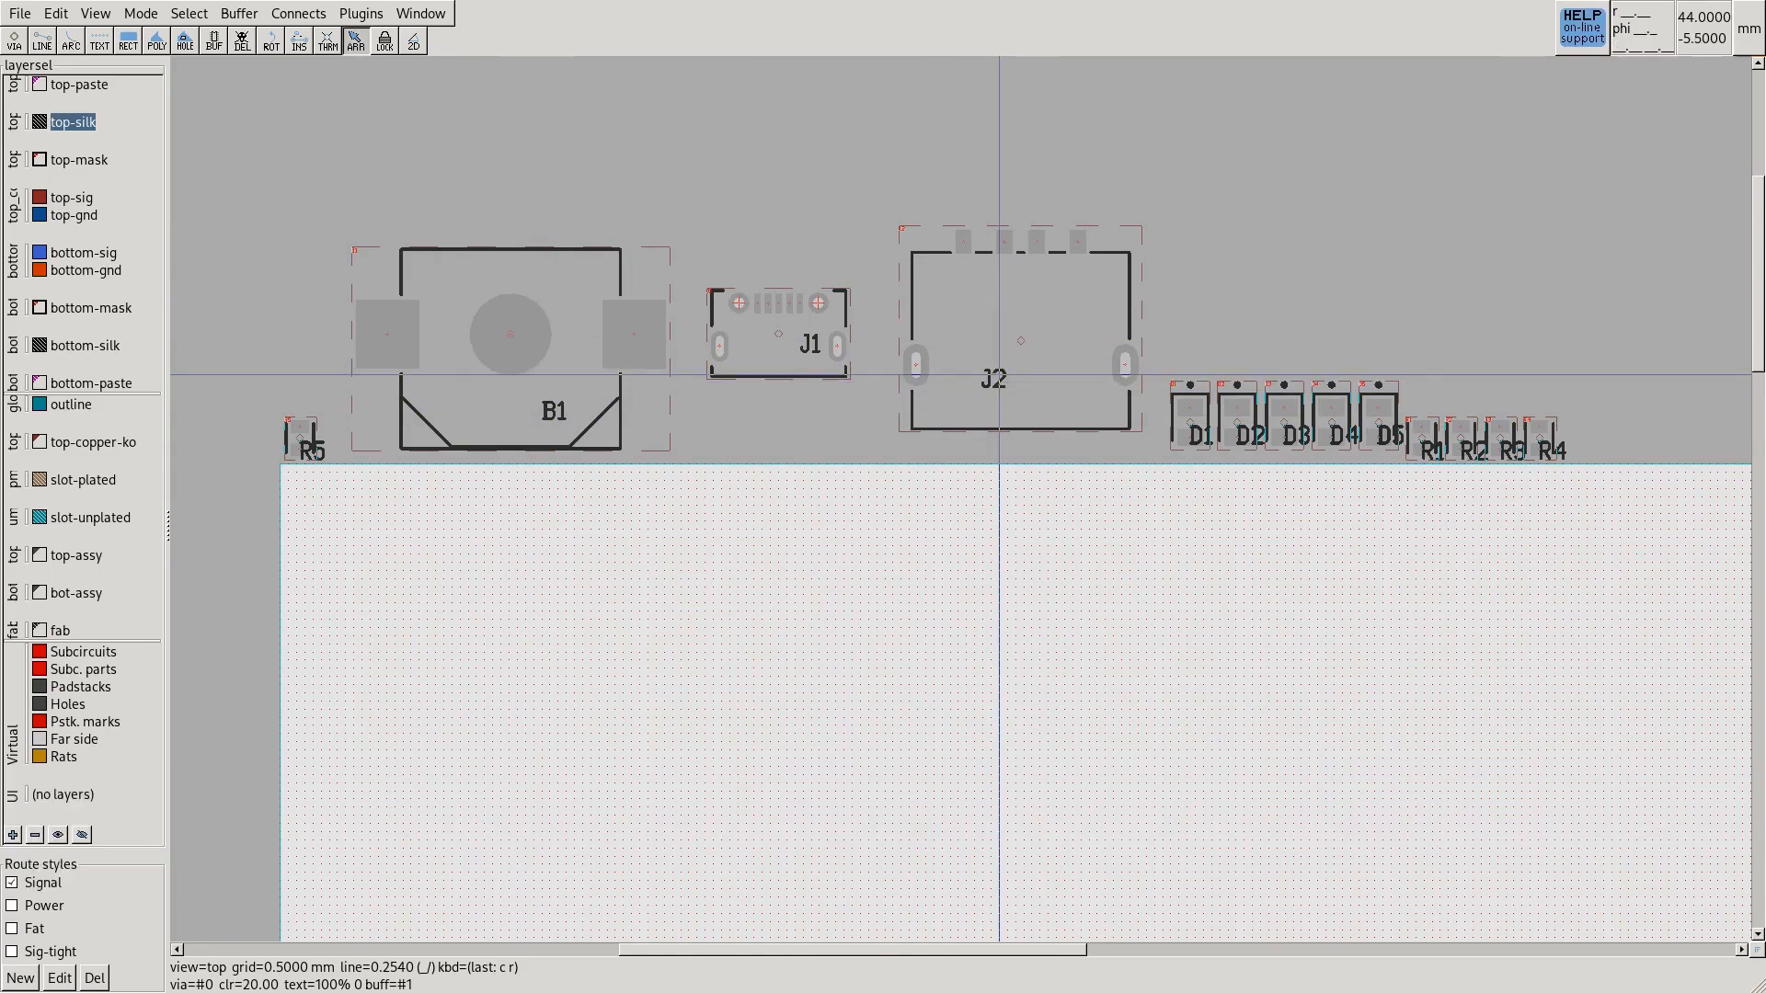
pyautogui.moveTo(999, 374); pyautogui.dragTo(983, 367)
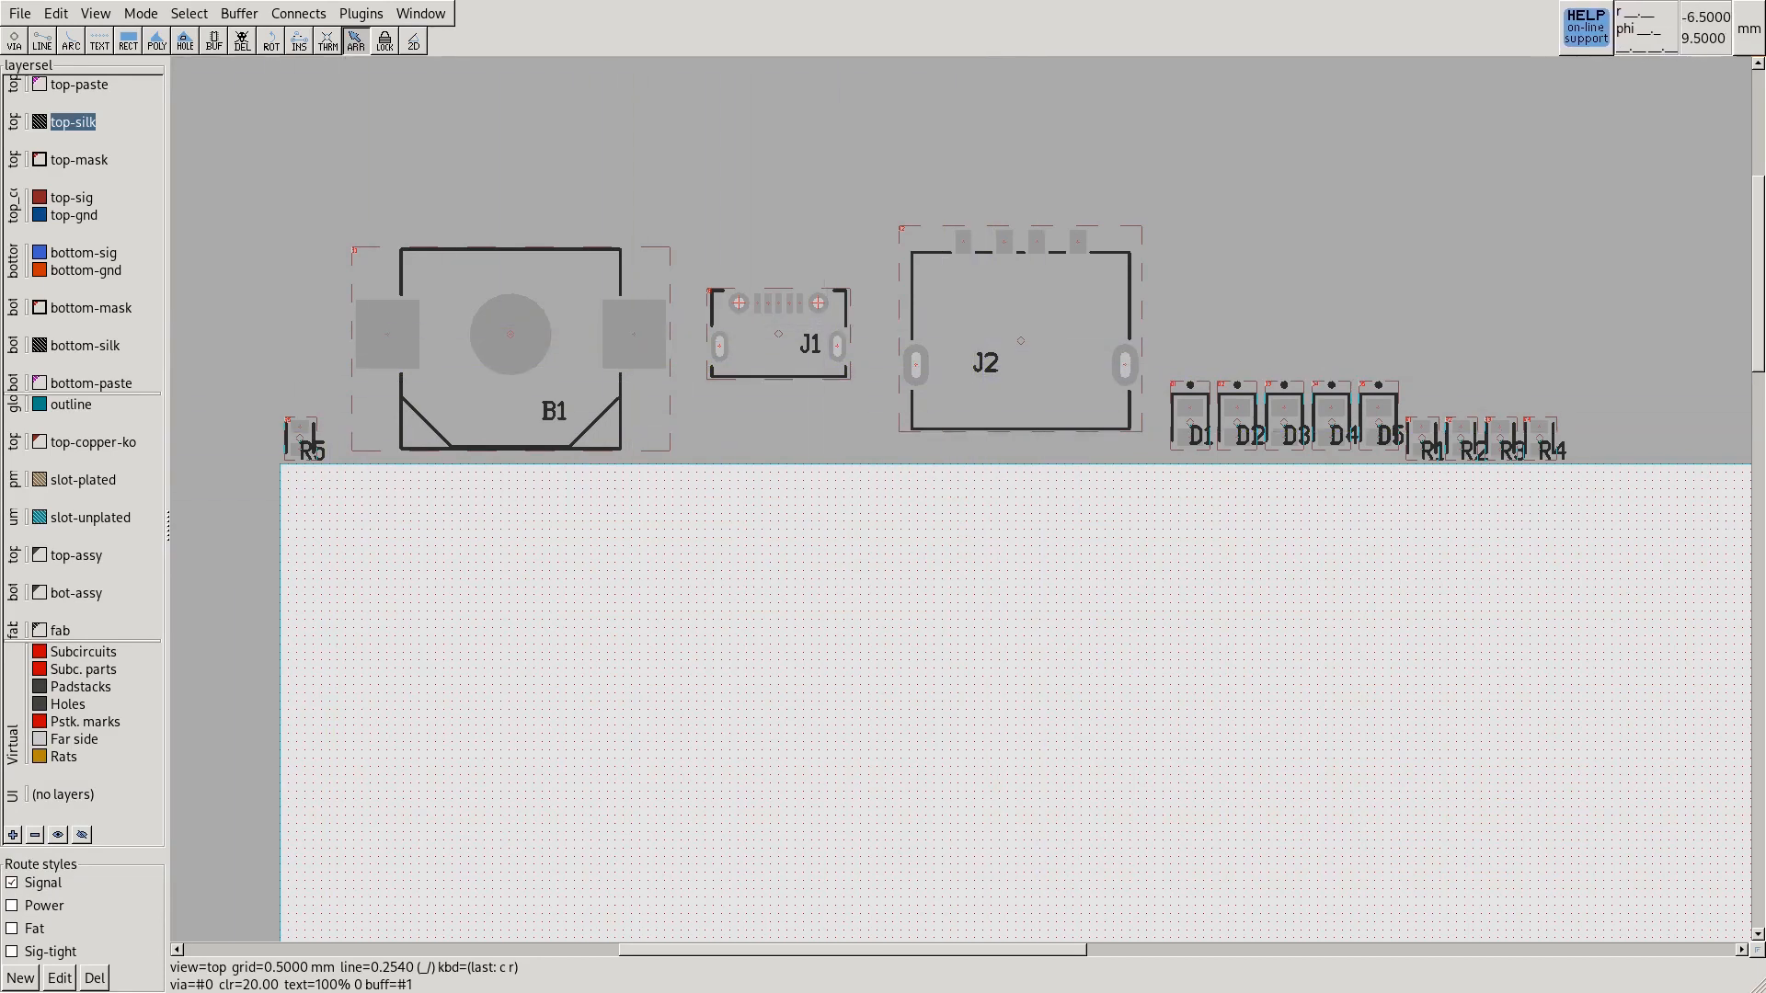
# Show the top-assy layer and delete the footprint name texts of B1, R5, J1, J2, D1 to D5 and R1 to R4
pyautogui.click(75, 555)
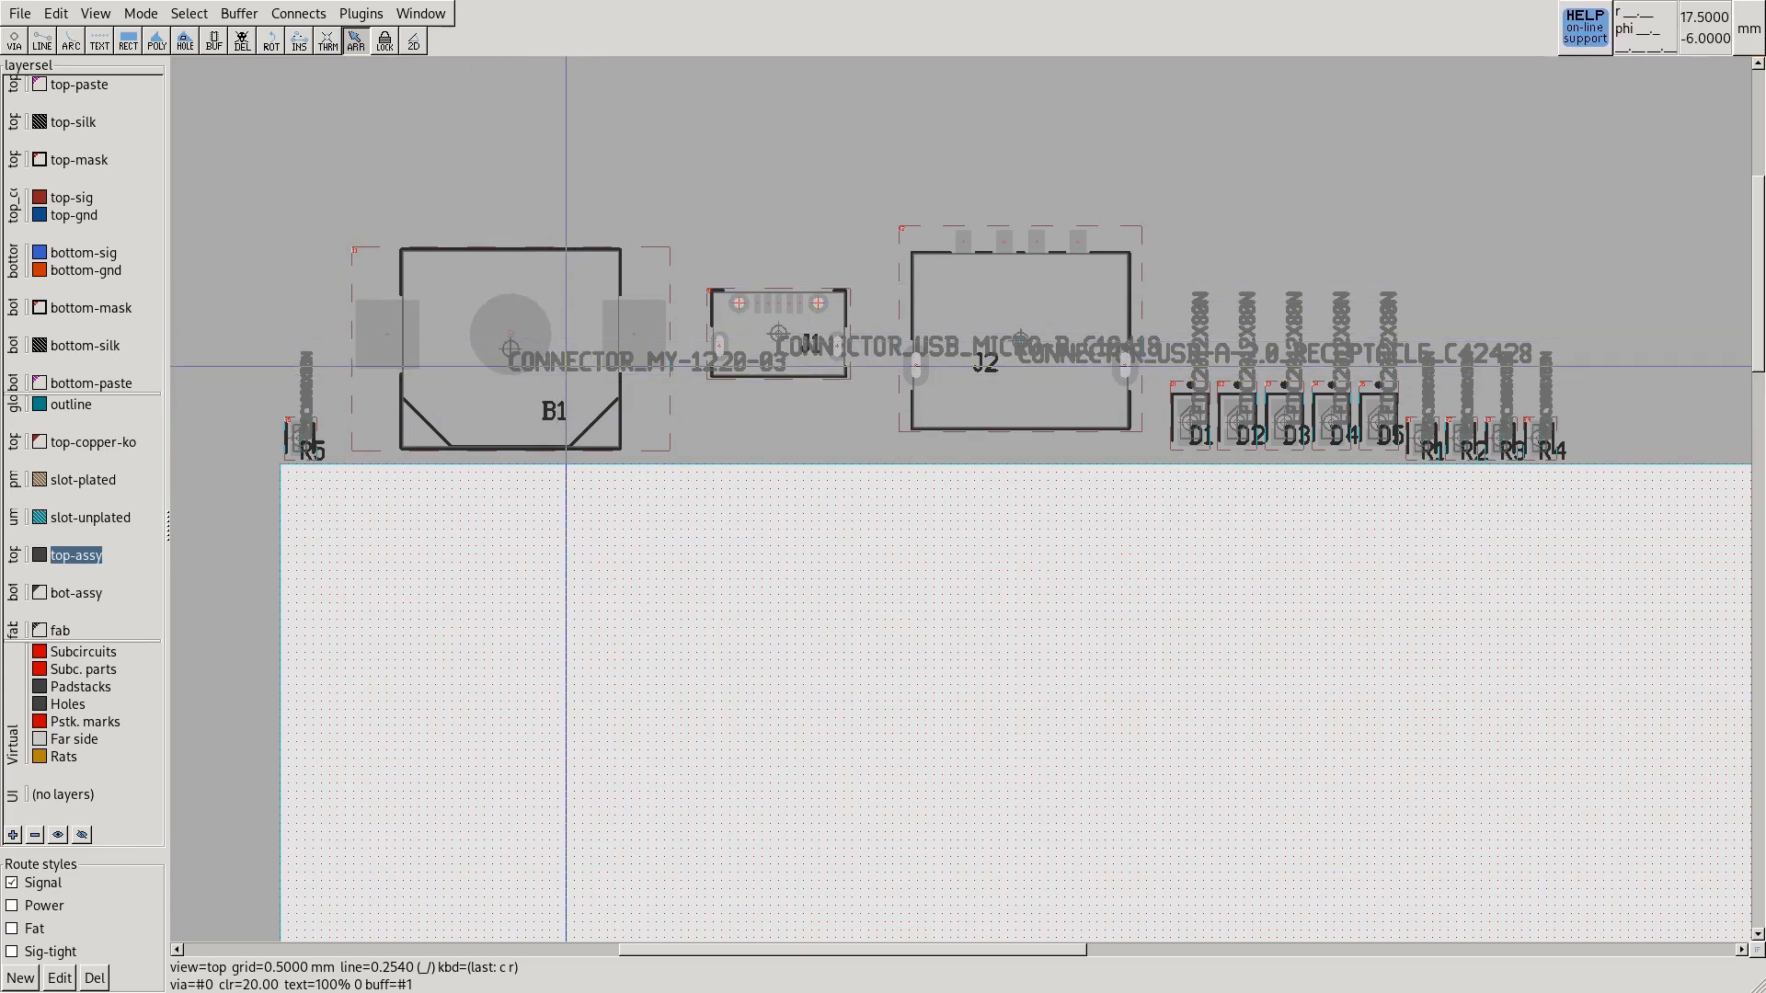
pyautogui.press('Delete')
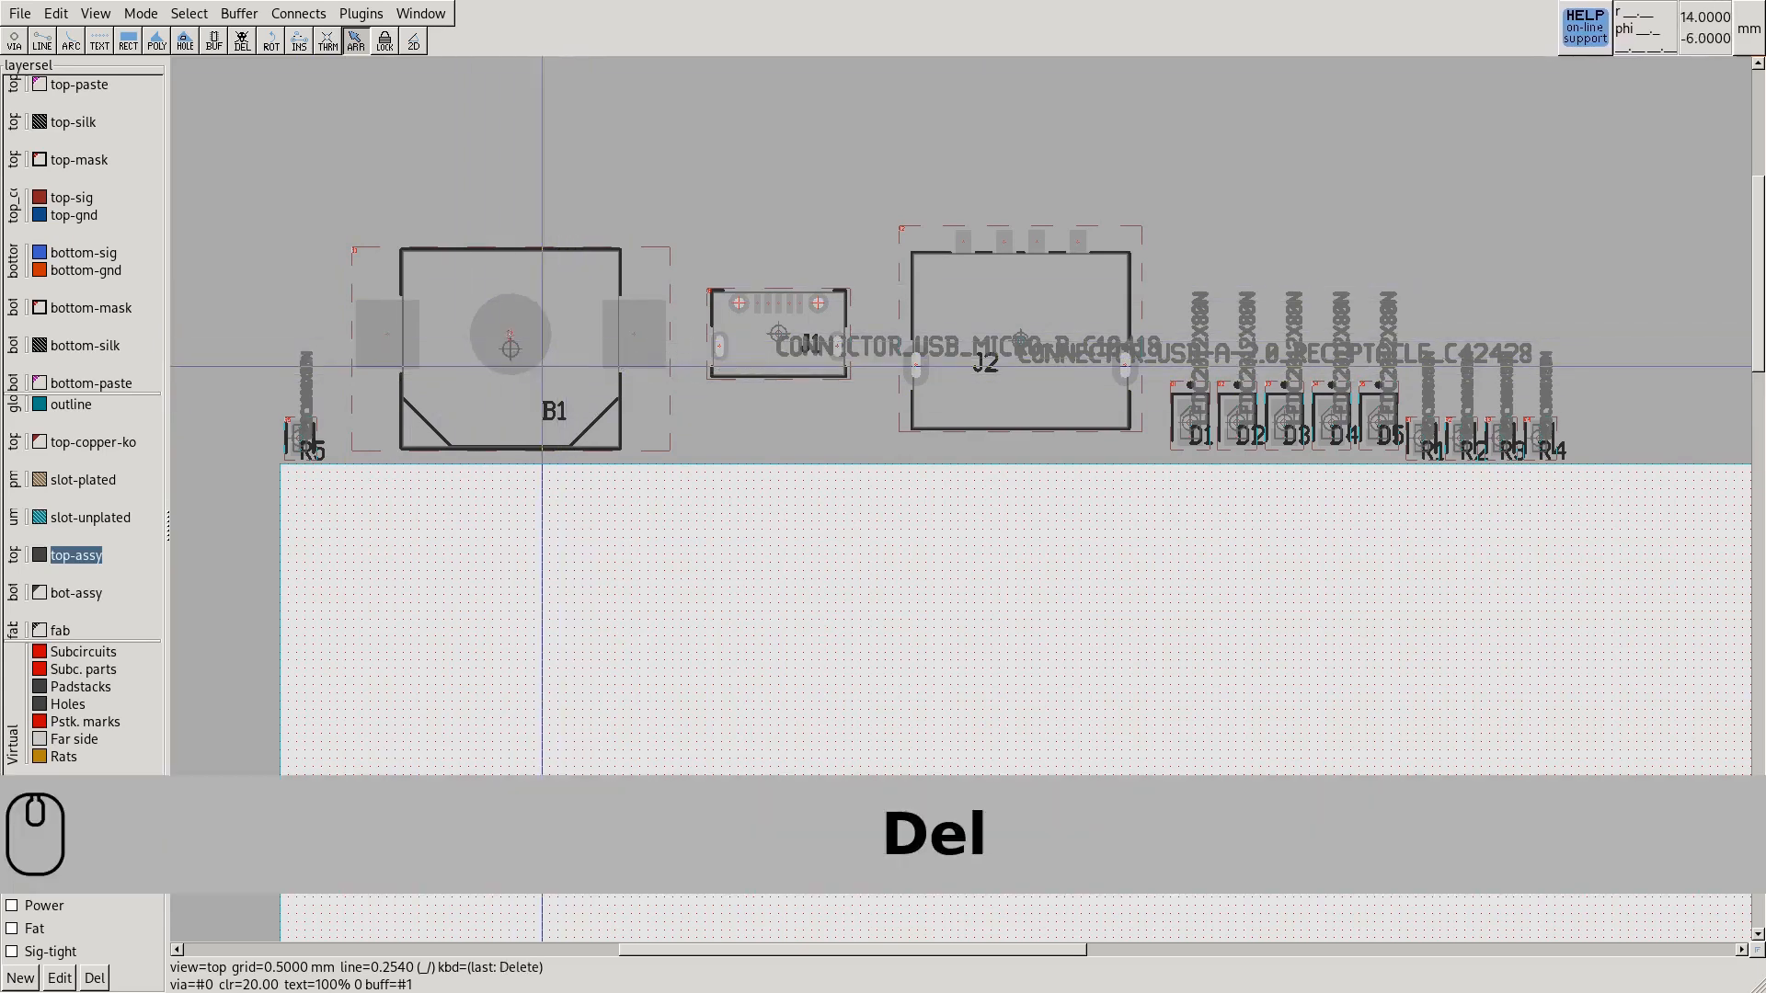
pyautogui.press('Delete')
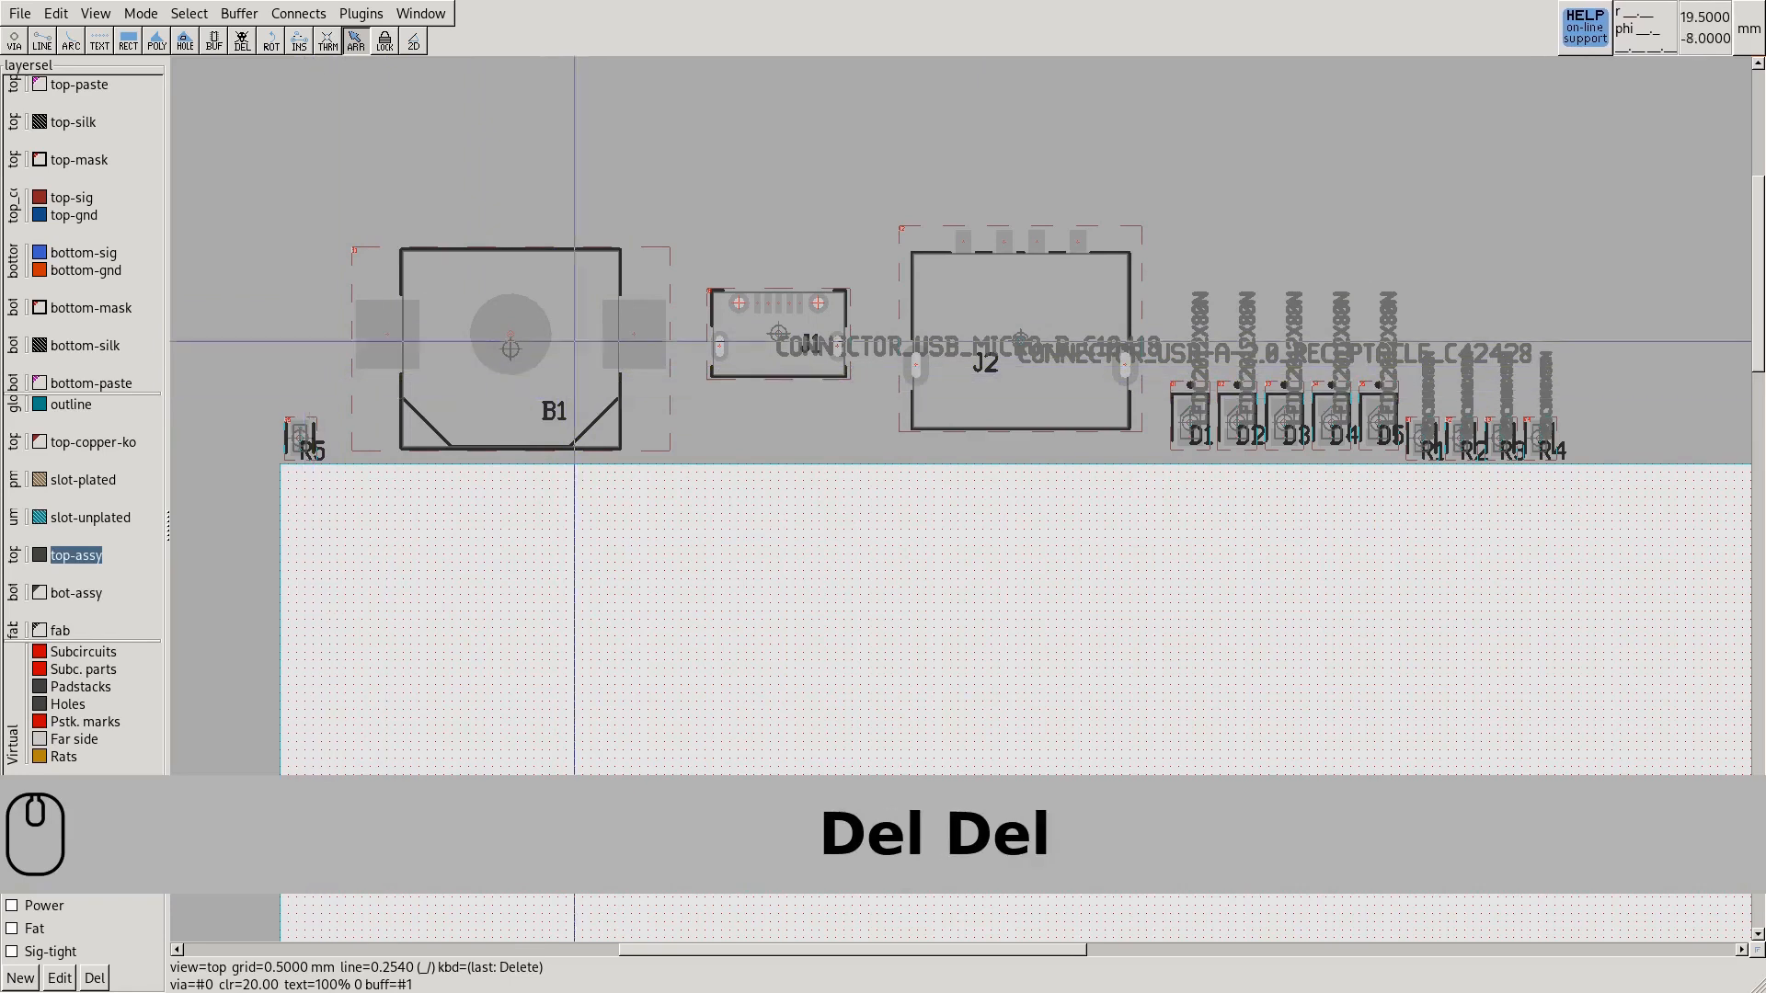
pyautogui.press('Delete')
pyautogui.press('Delete')
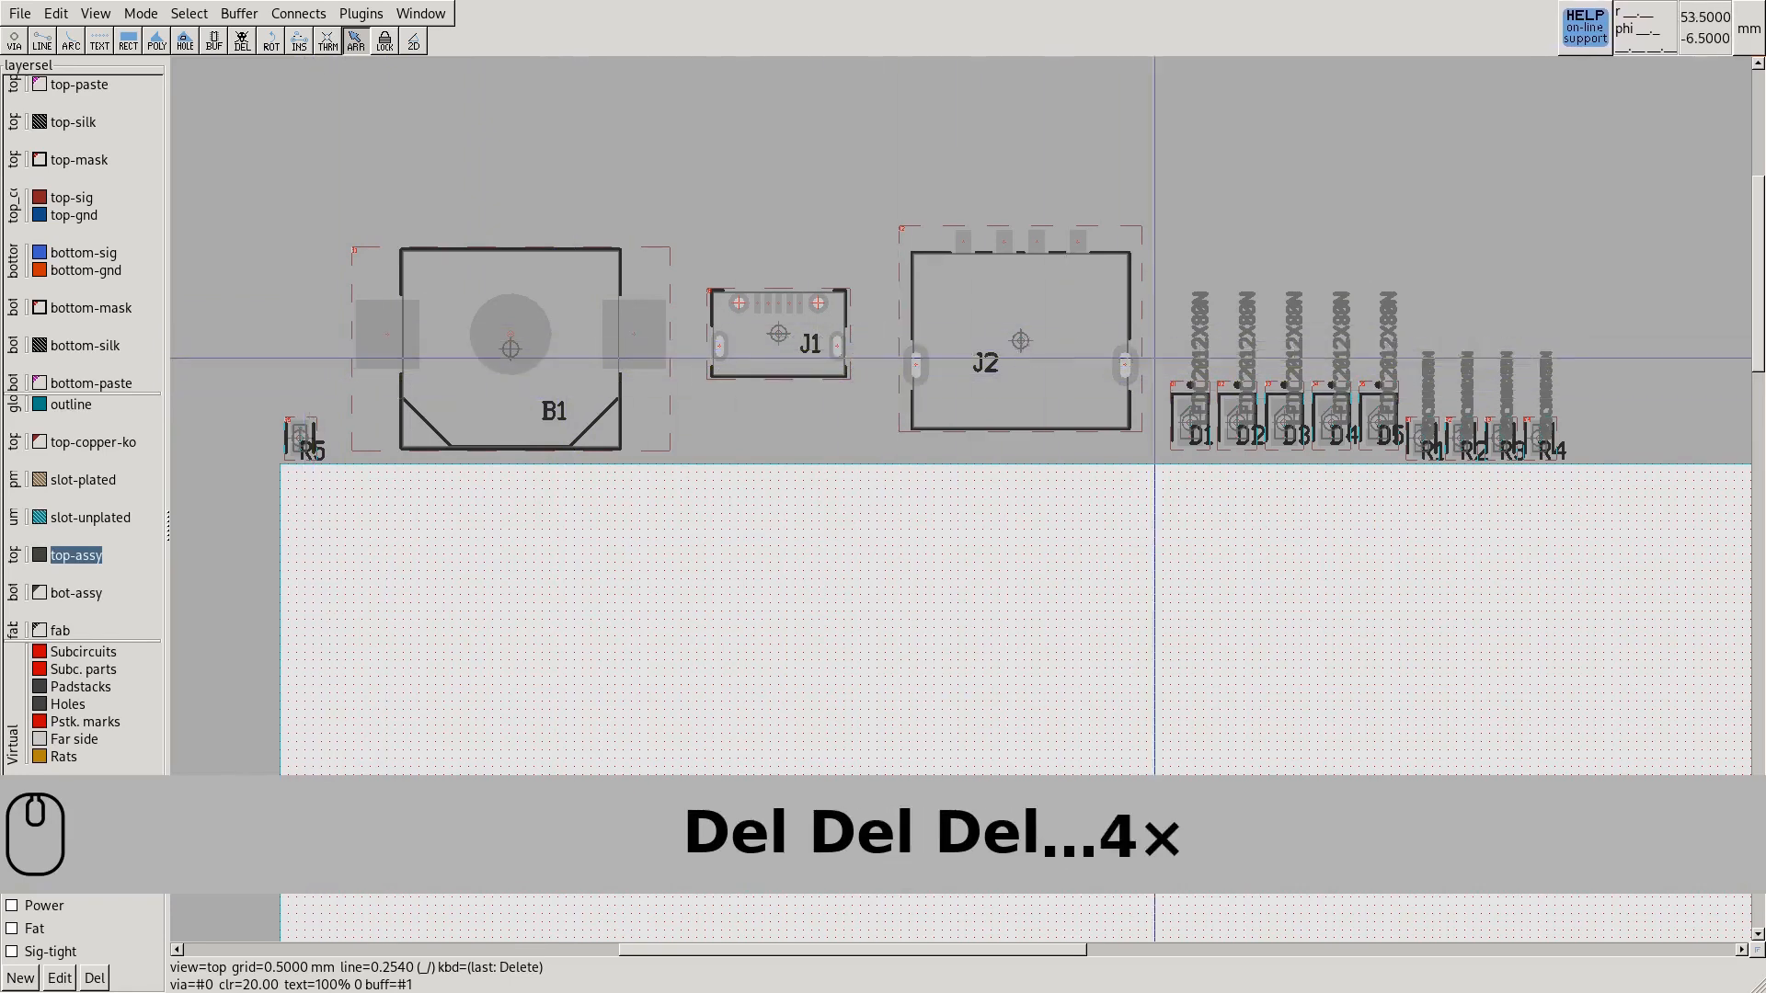
pyautogui.press('Delete')
pyautogui.press('Delete')
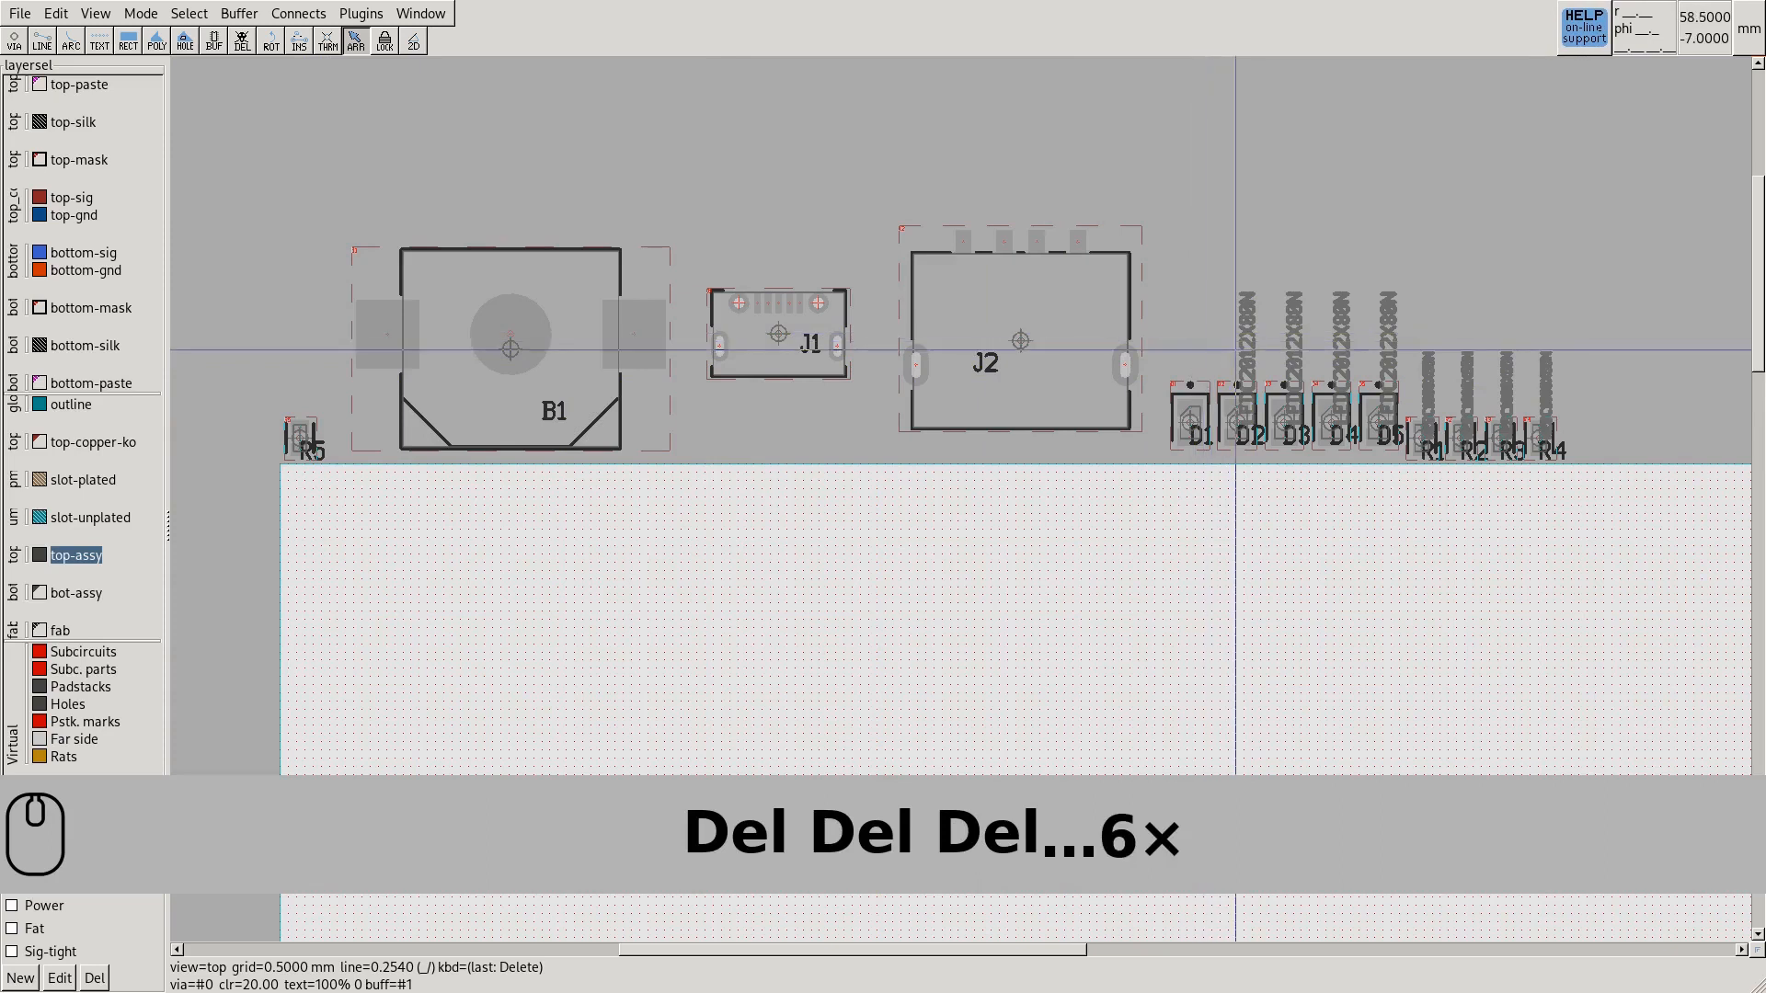
pyautogui.press('Delete')
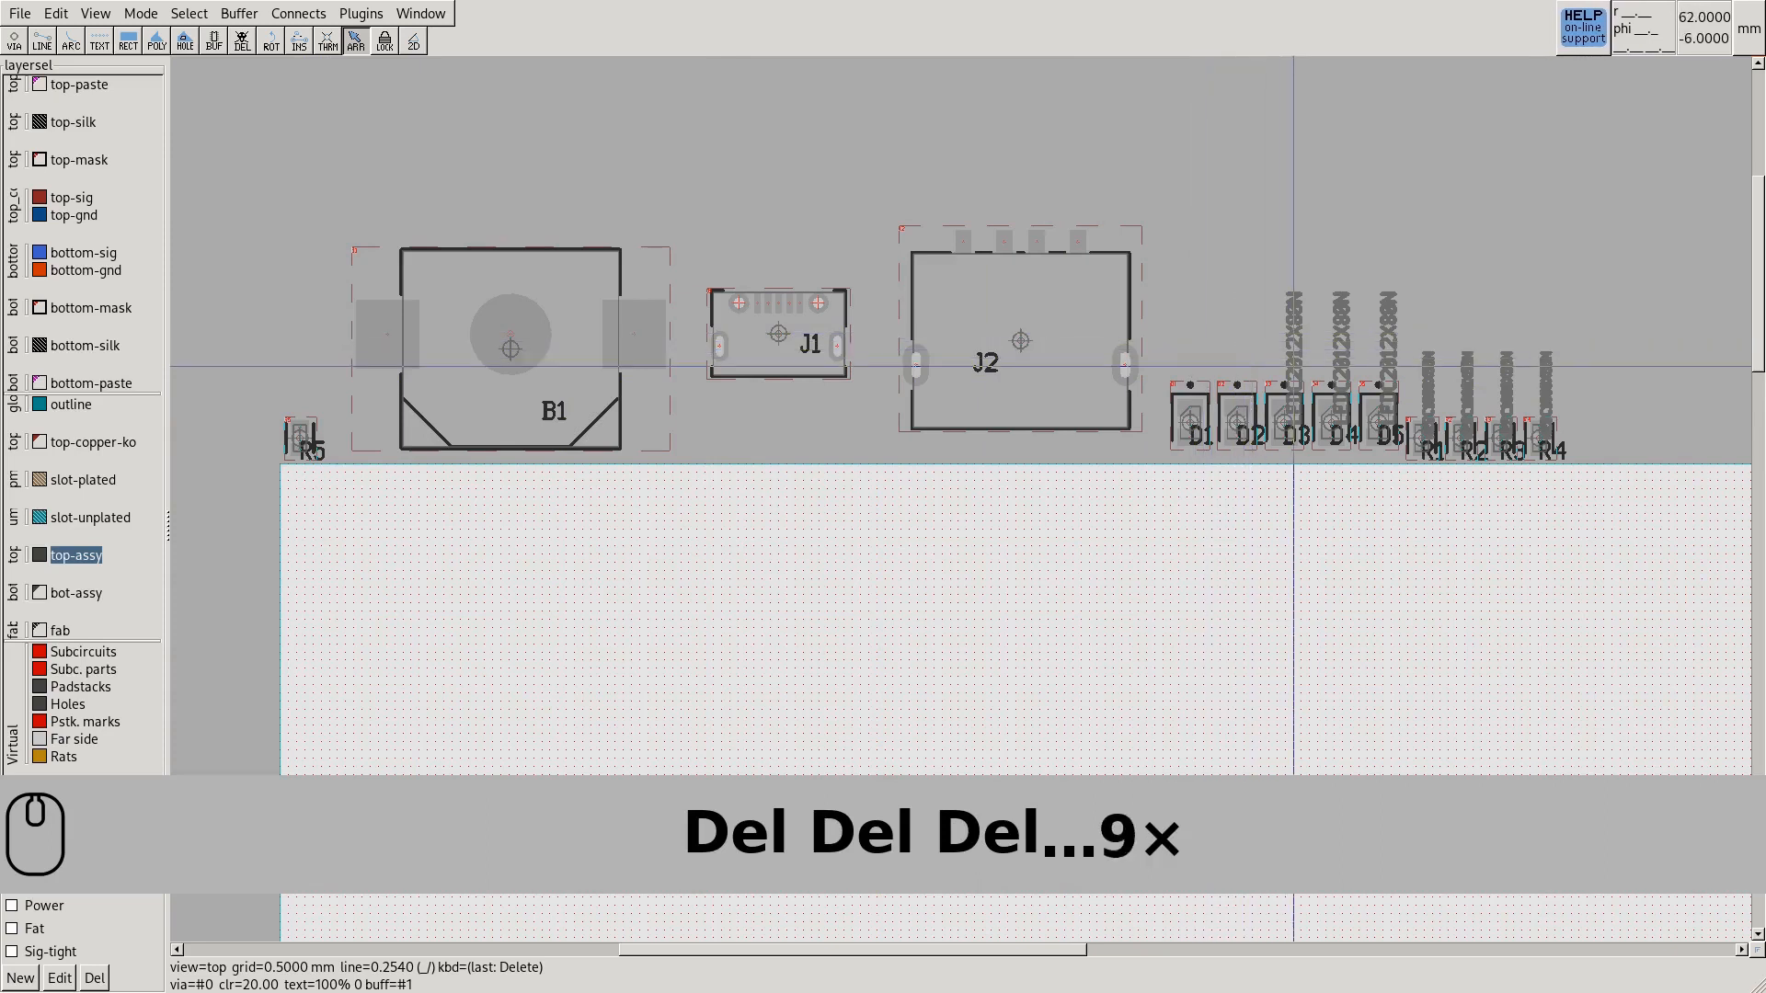
pyautogui.press('Delete')
pyautogui.press('Delete')
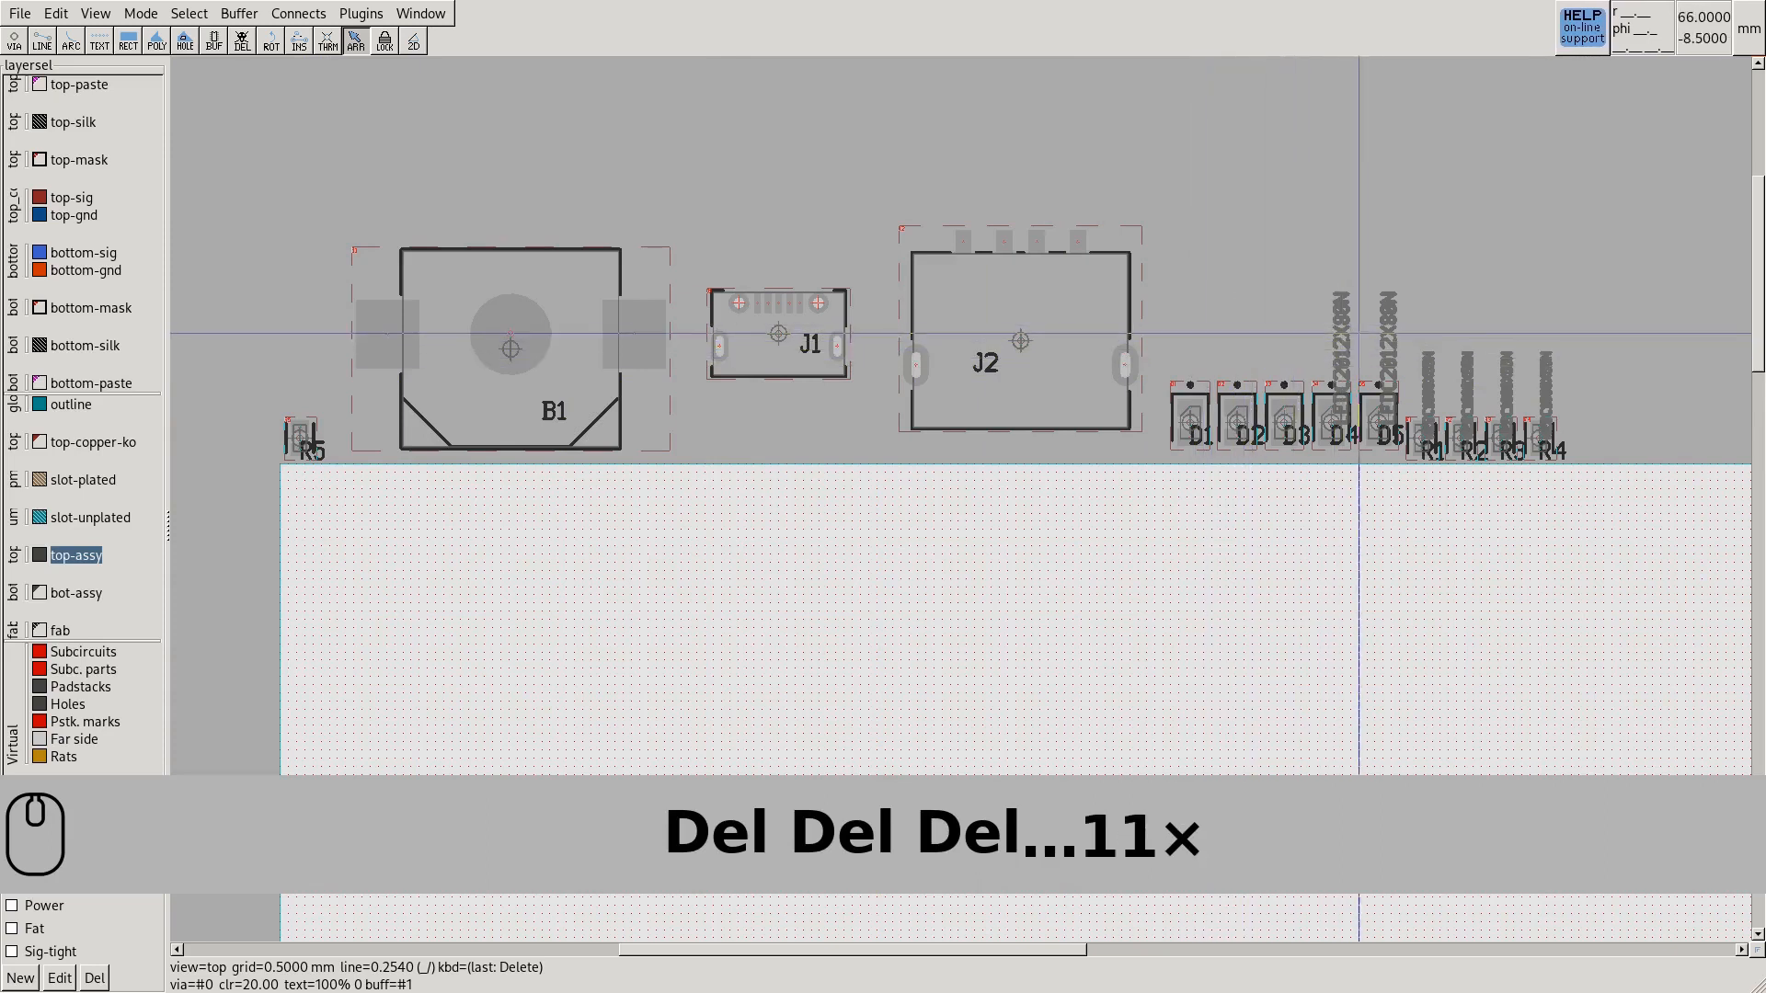
pyautogui.press('Delete')
pyautogui.press('Delete')
pyautogui.press('Delete')
pyautogui.press('Delete')
pyautogui.press('Delete')
pyautogui.press('Delete')
pyautogui.press('Delete')
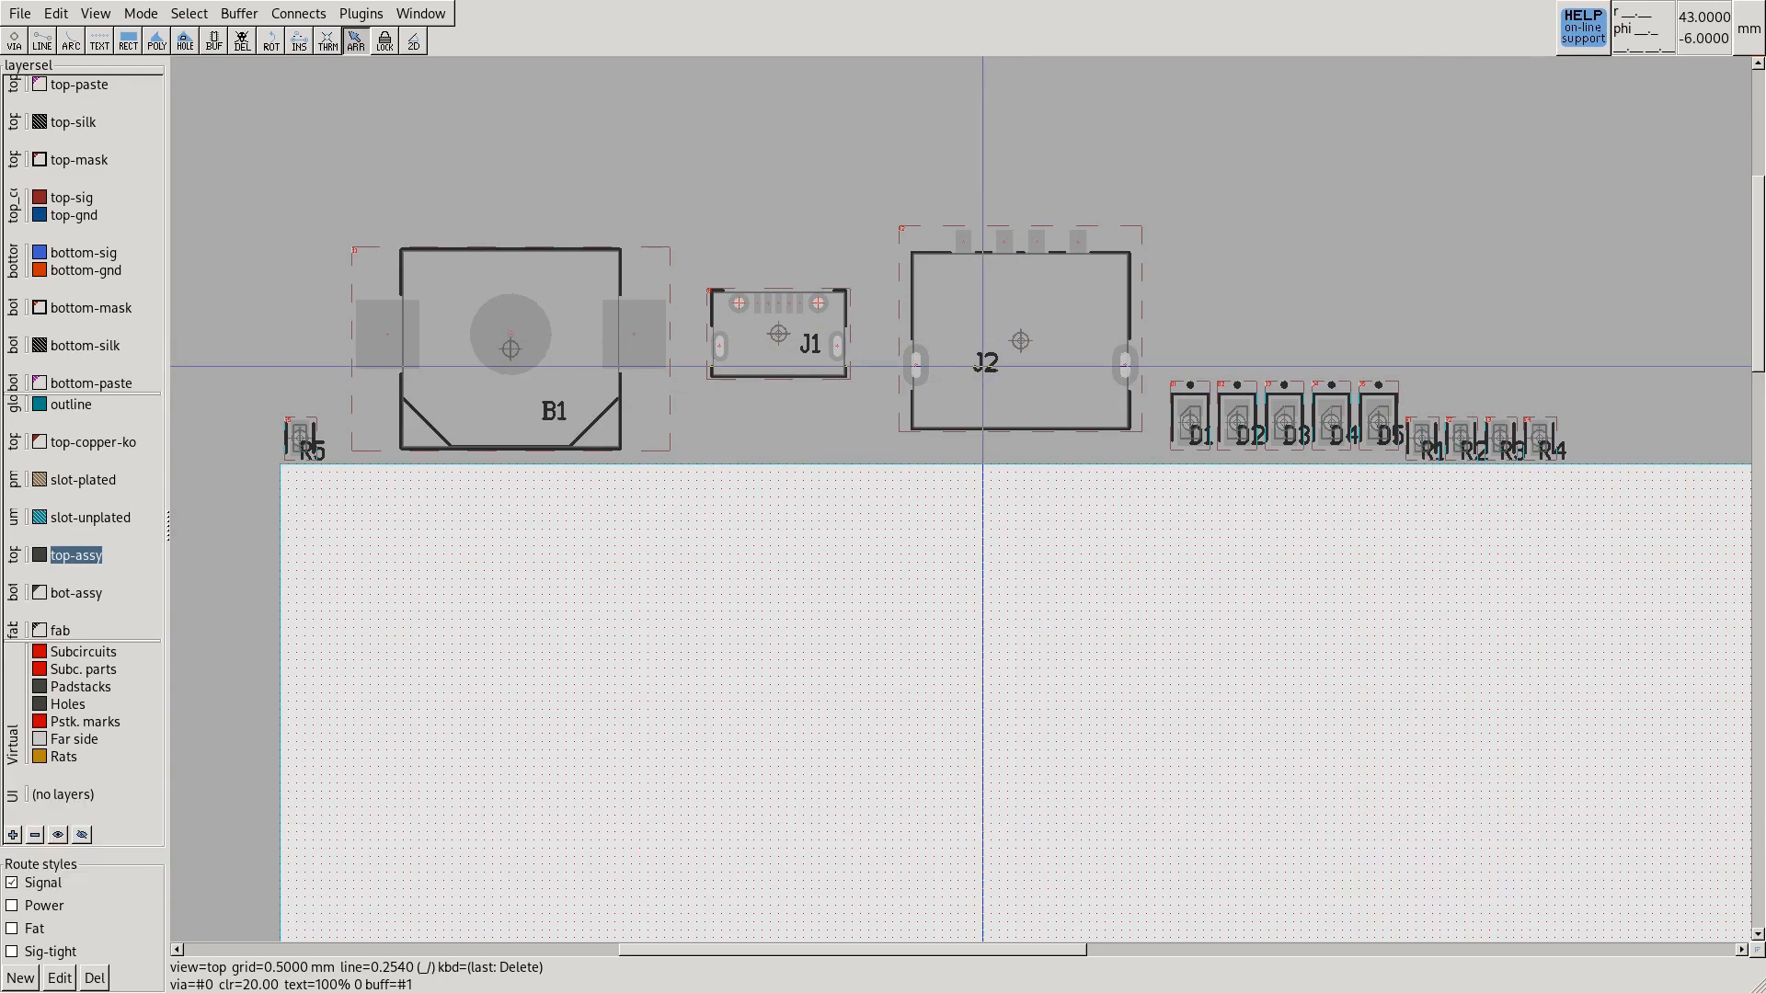
# Select the reference labels of all parts together: J2, J1, B1, R5, D1 to D5 and R1 to R4
pyautogui.click(983, 366)
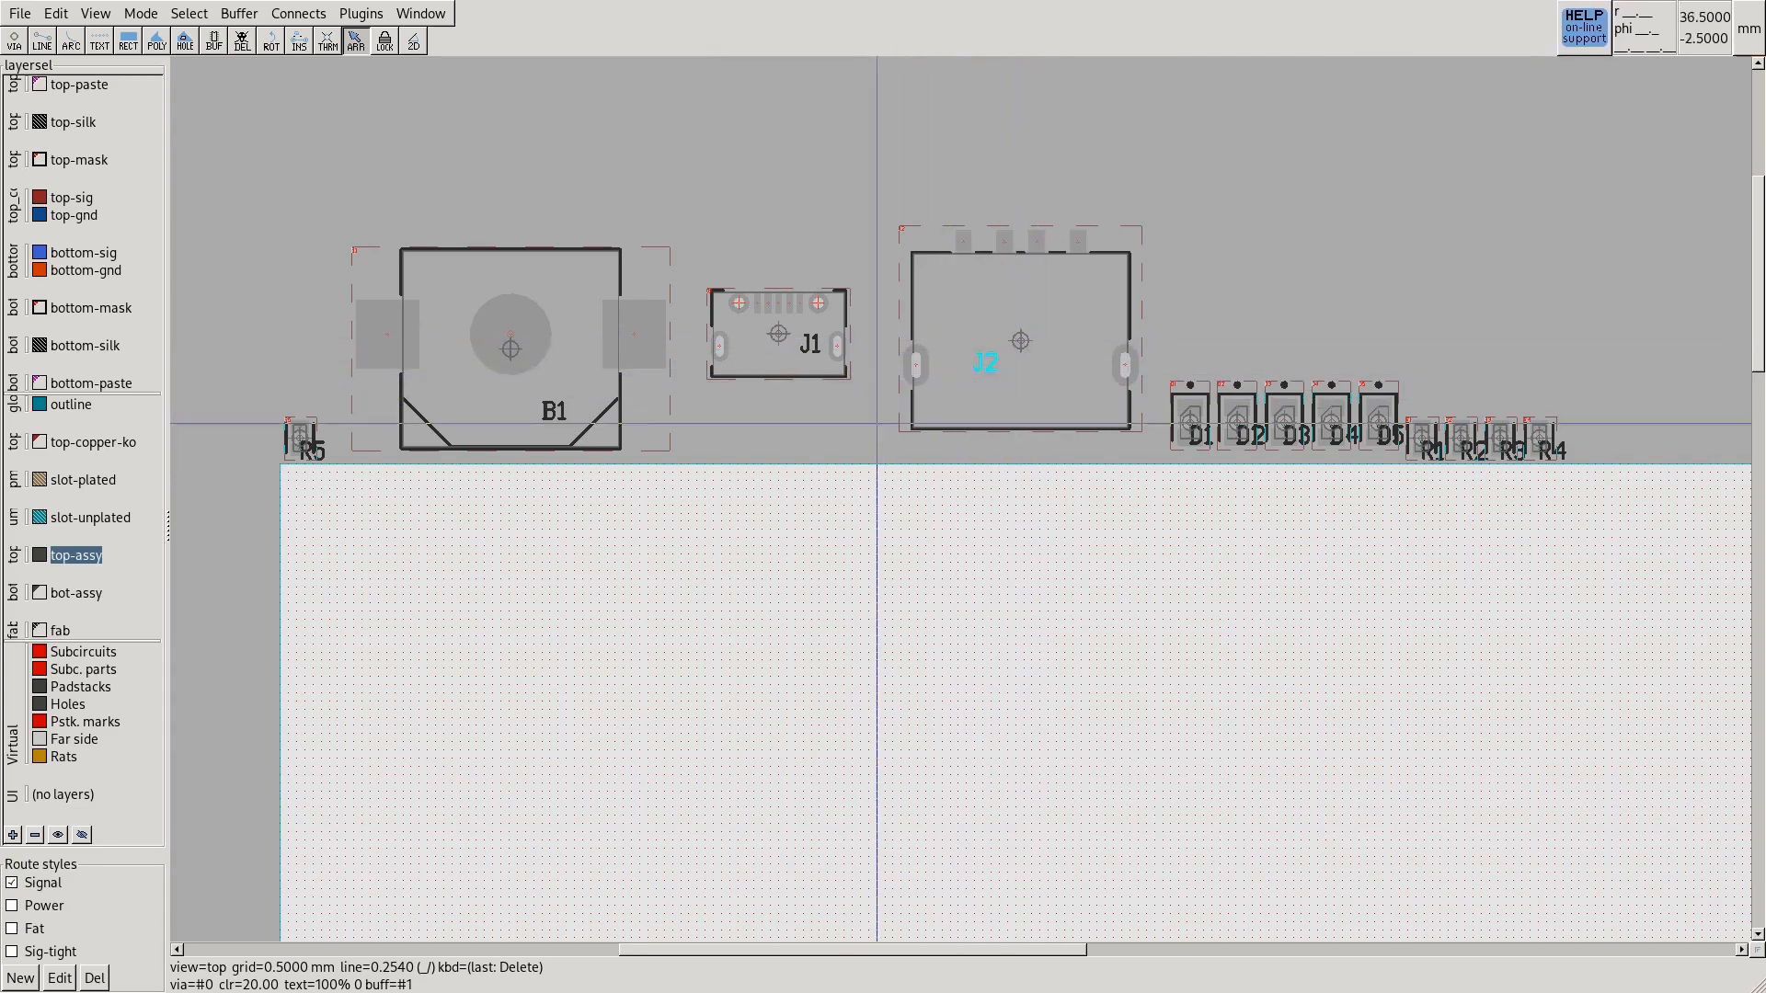
pyautogui.keyDown('shift'); pyautogui.click(811, 342); pyautogui.keyUp('shift')
pyautogui.keyDown('shift'); pyautogui.click(554, 411); pyautogui.keyUp('shift')
pyautogui.keyDown('shift'); pyautogui.click(313, 439); pyautogui.keyUp('shift')
pyautogui.keyDown('shift'); pyautogui.click(1207, 432); pyautogui.keyUp('shift')
pyautogui.keyDown('shift'); pyautogui.click(1253, 434); pyautogui.keyUp('shift')
pyautogui.keyDown('shift'); pyautogui.click(1297, 434); pyautogui.keyUp('shift')
pyautogui.keyDown('shift'); pyautogui.click(1343, 434); pyautogui.keyUp('shift')
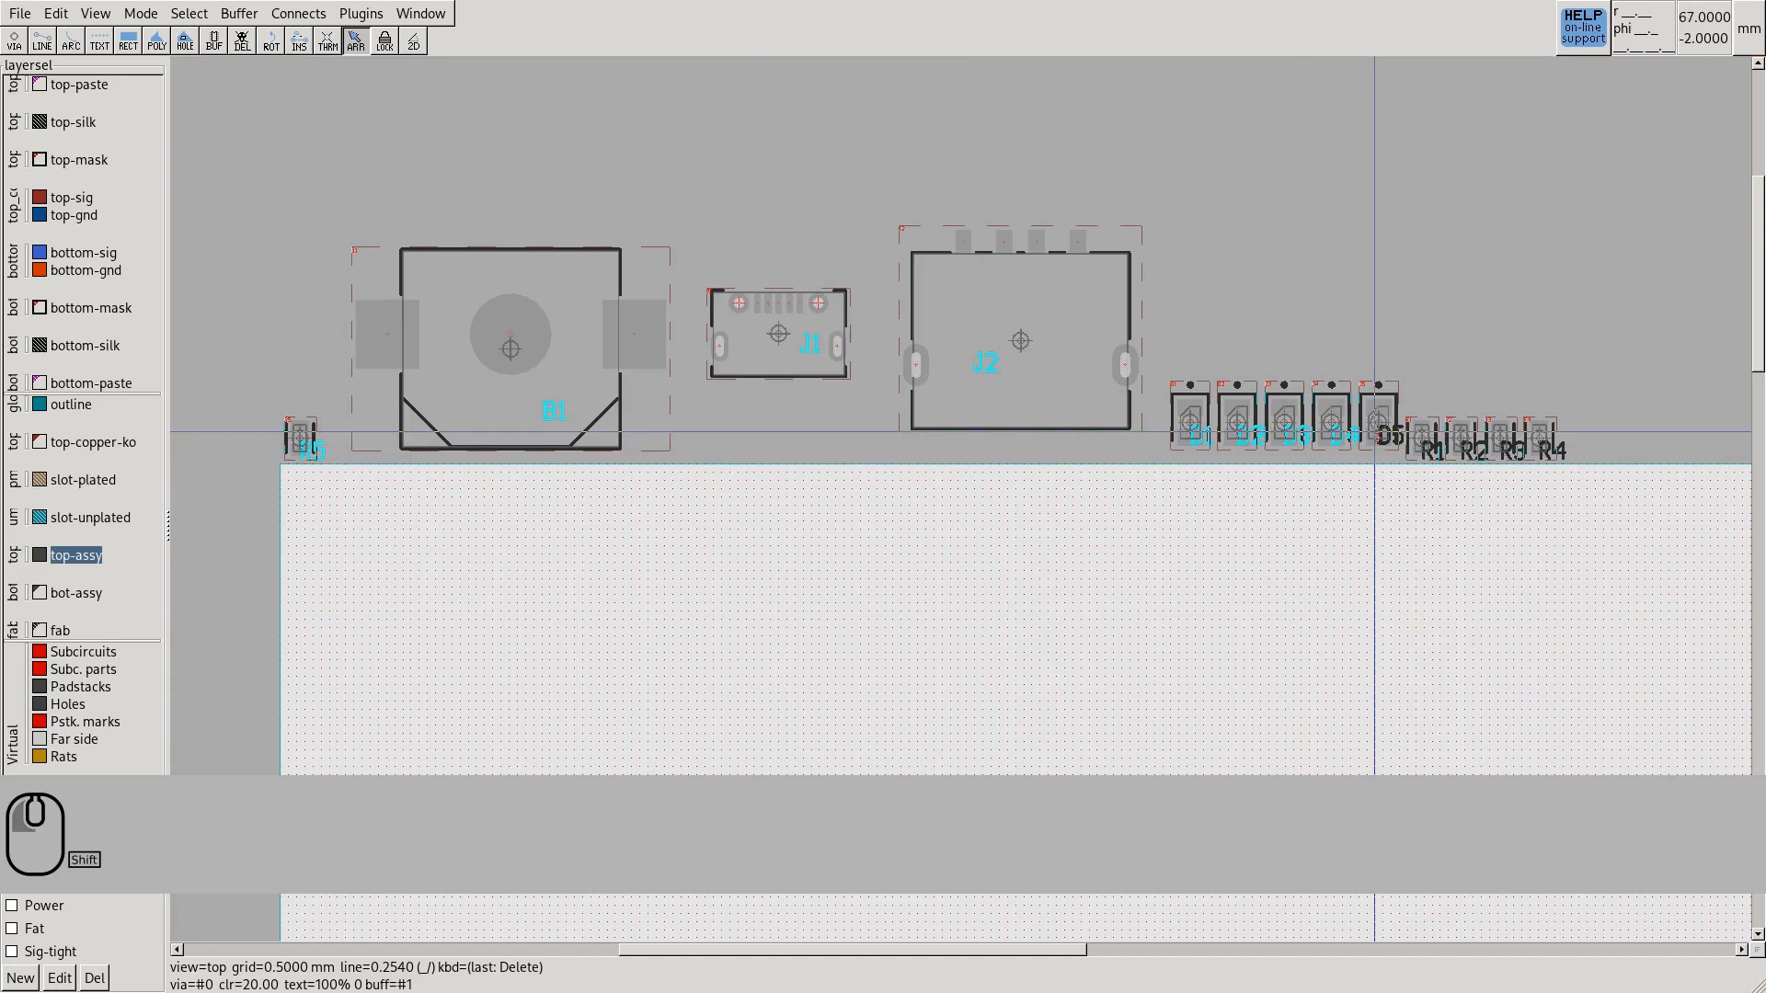
pyautogui.keyDown('shift'); pyautogui.click(1425, 439); pyautogui.keyUp('shift')
pyautogui.keyDown('shift'); pyautogui.click(1504, 440); pyautogui.keyUp('shift')
pyautogui.keyDown('shift'); pyautogui.click(1542, 439); pyautogui.keyUp('shift')
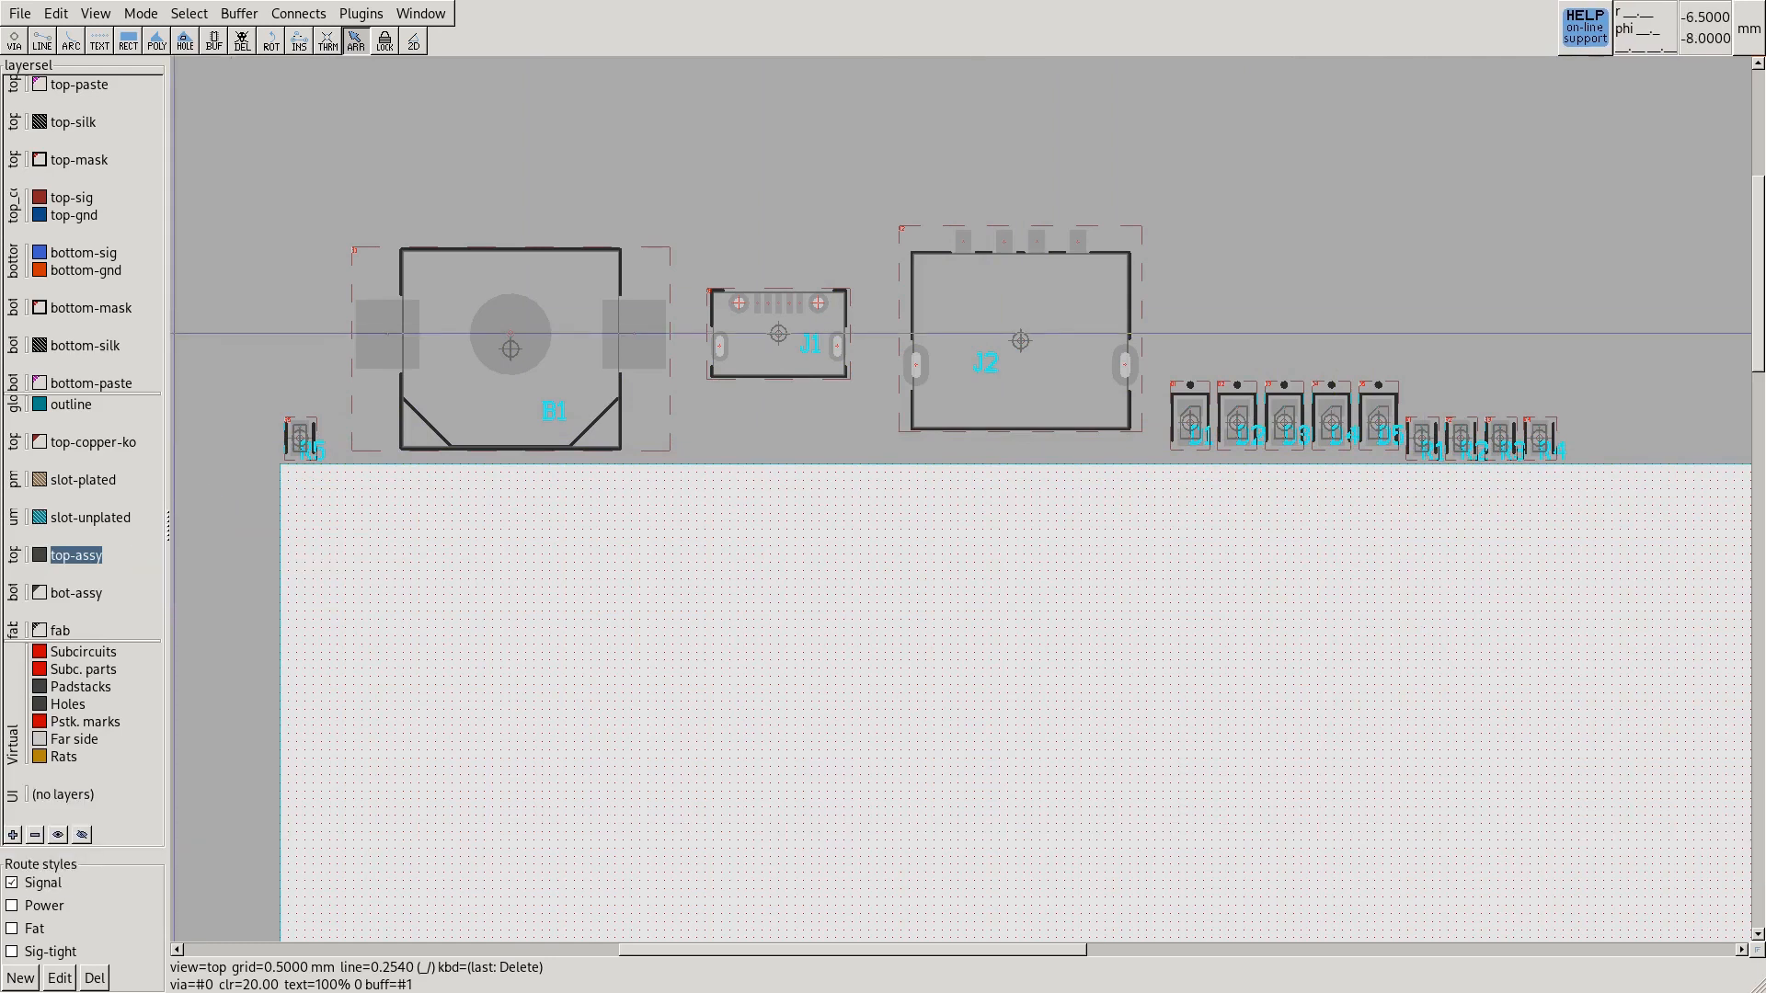
# Move the selected reference labels to the current top-assy layer, and clear the selection
pyautogui.click(190, 13)
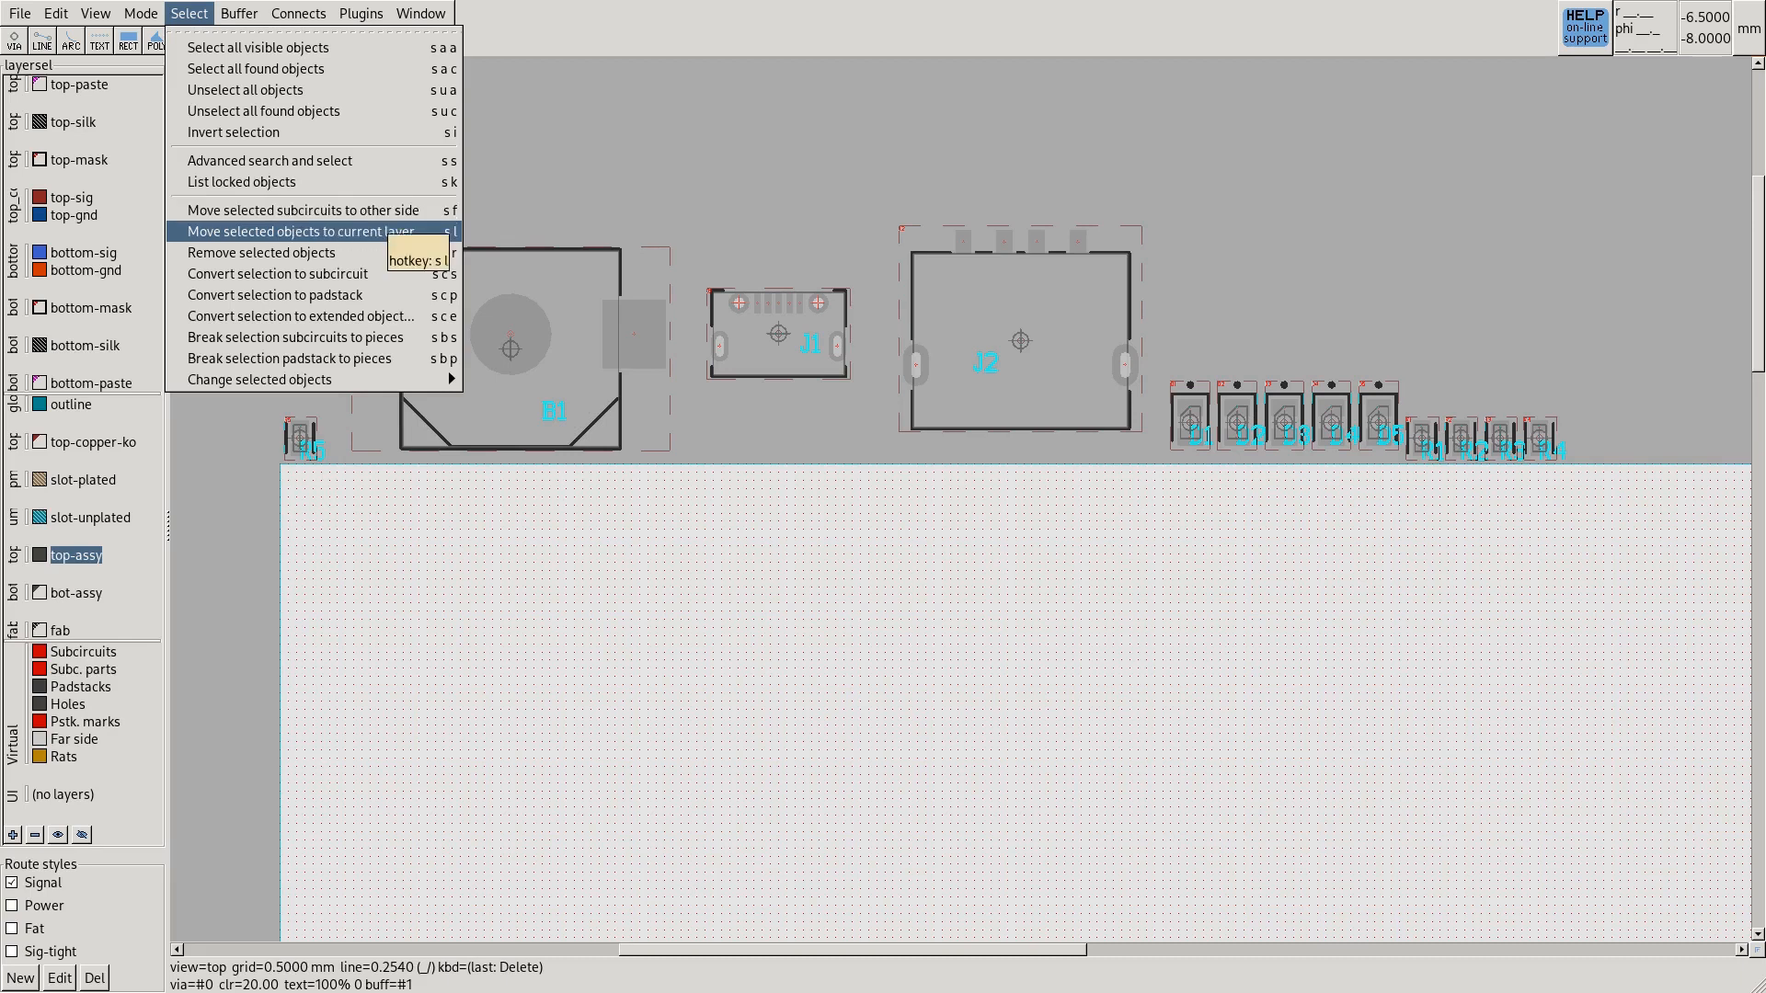
pyautogui.click(382, 238)
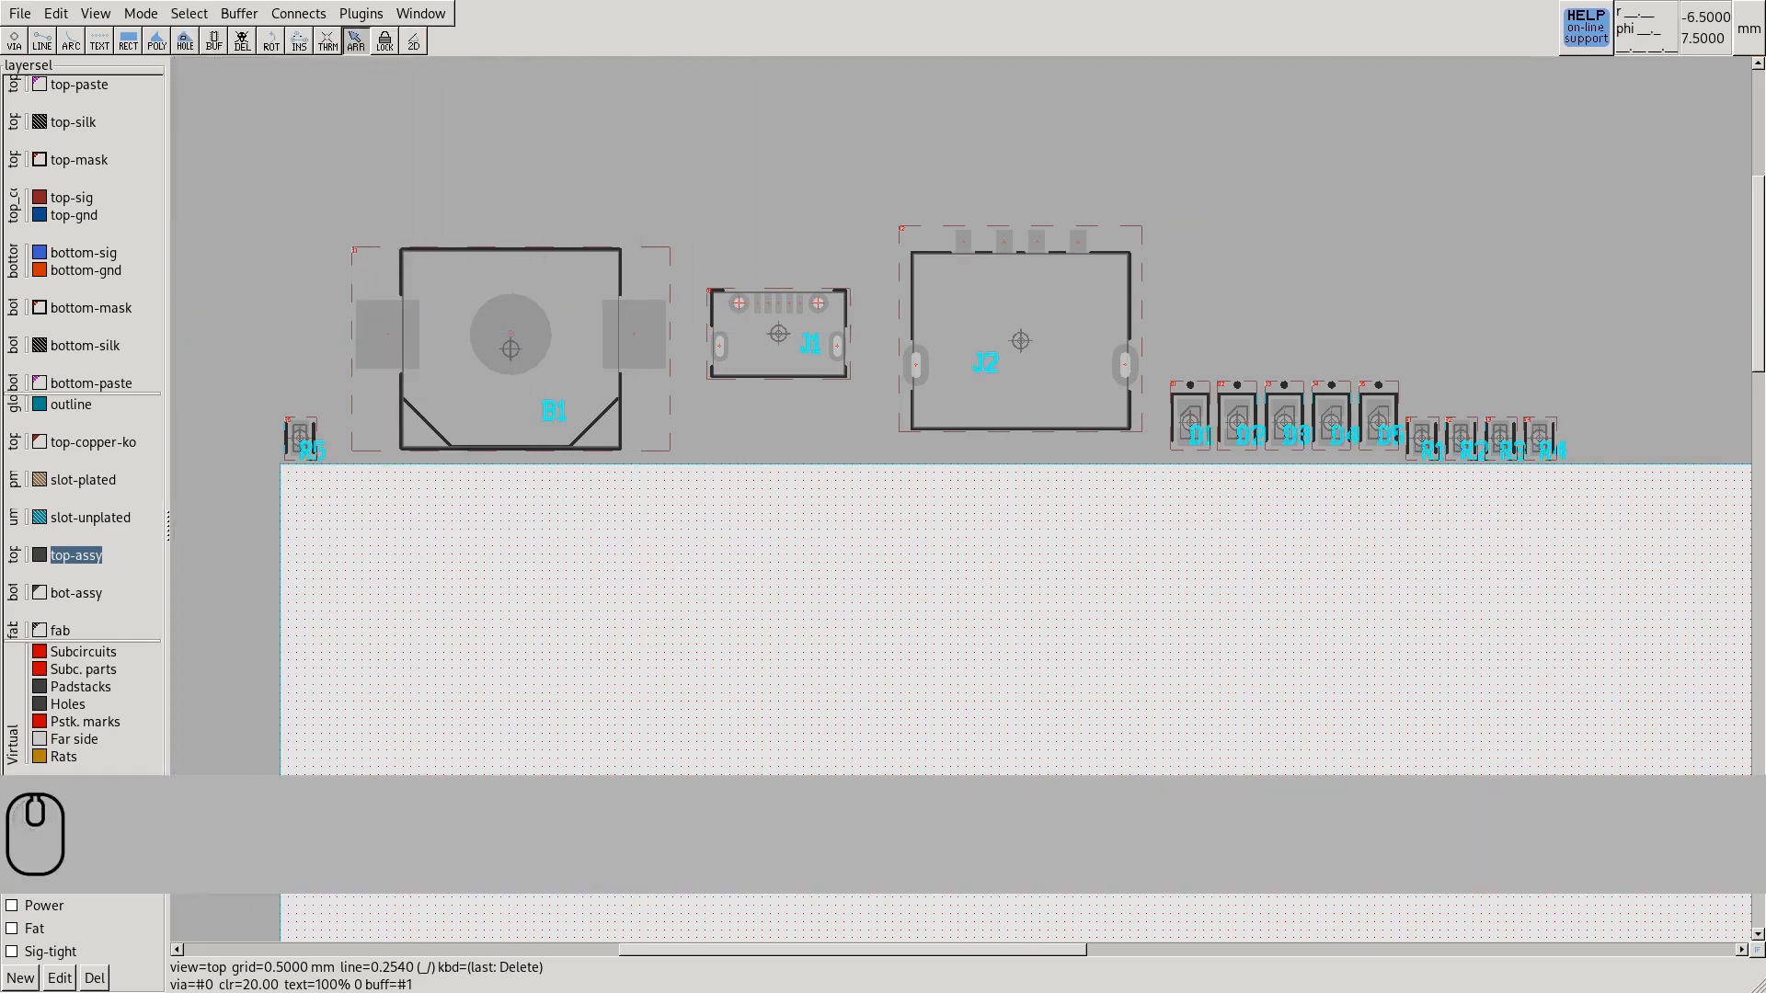
pyautogui.click(403, 498)
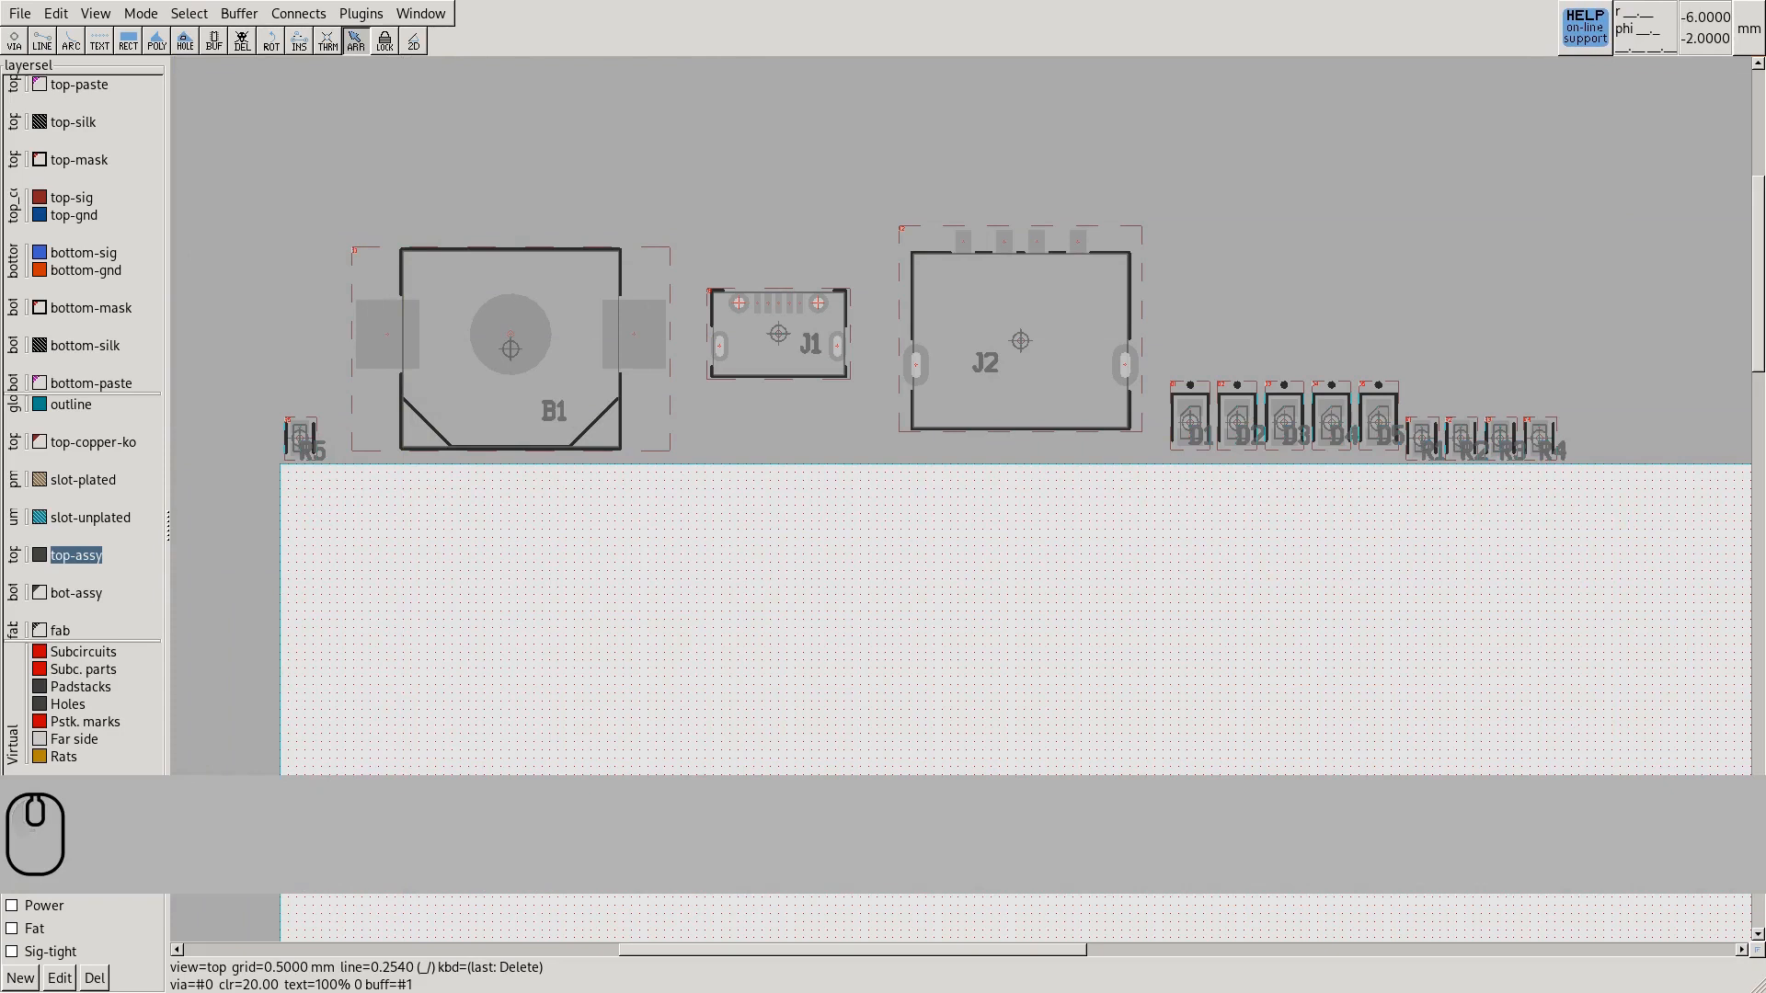
# Toggle the top-assy layer's visibility to check that the reference labels belong to it
pyautogui.click(39, 554)
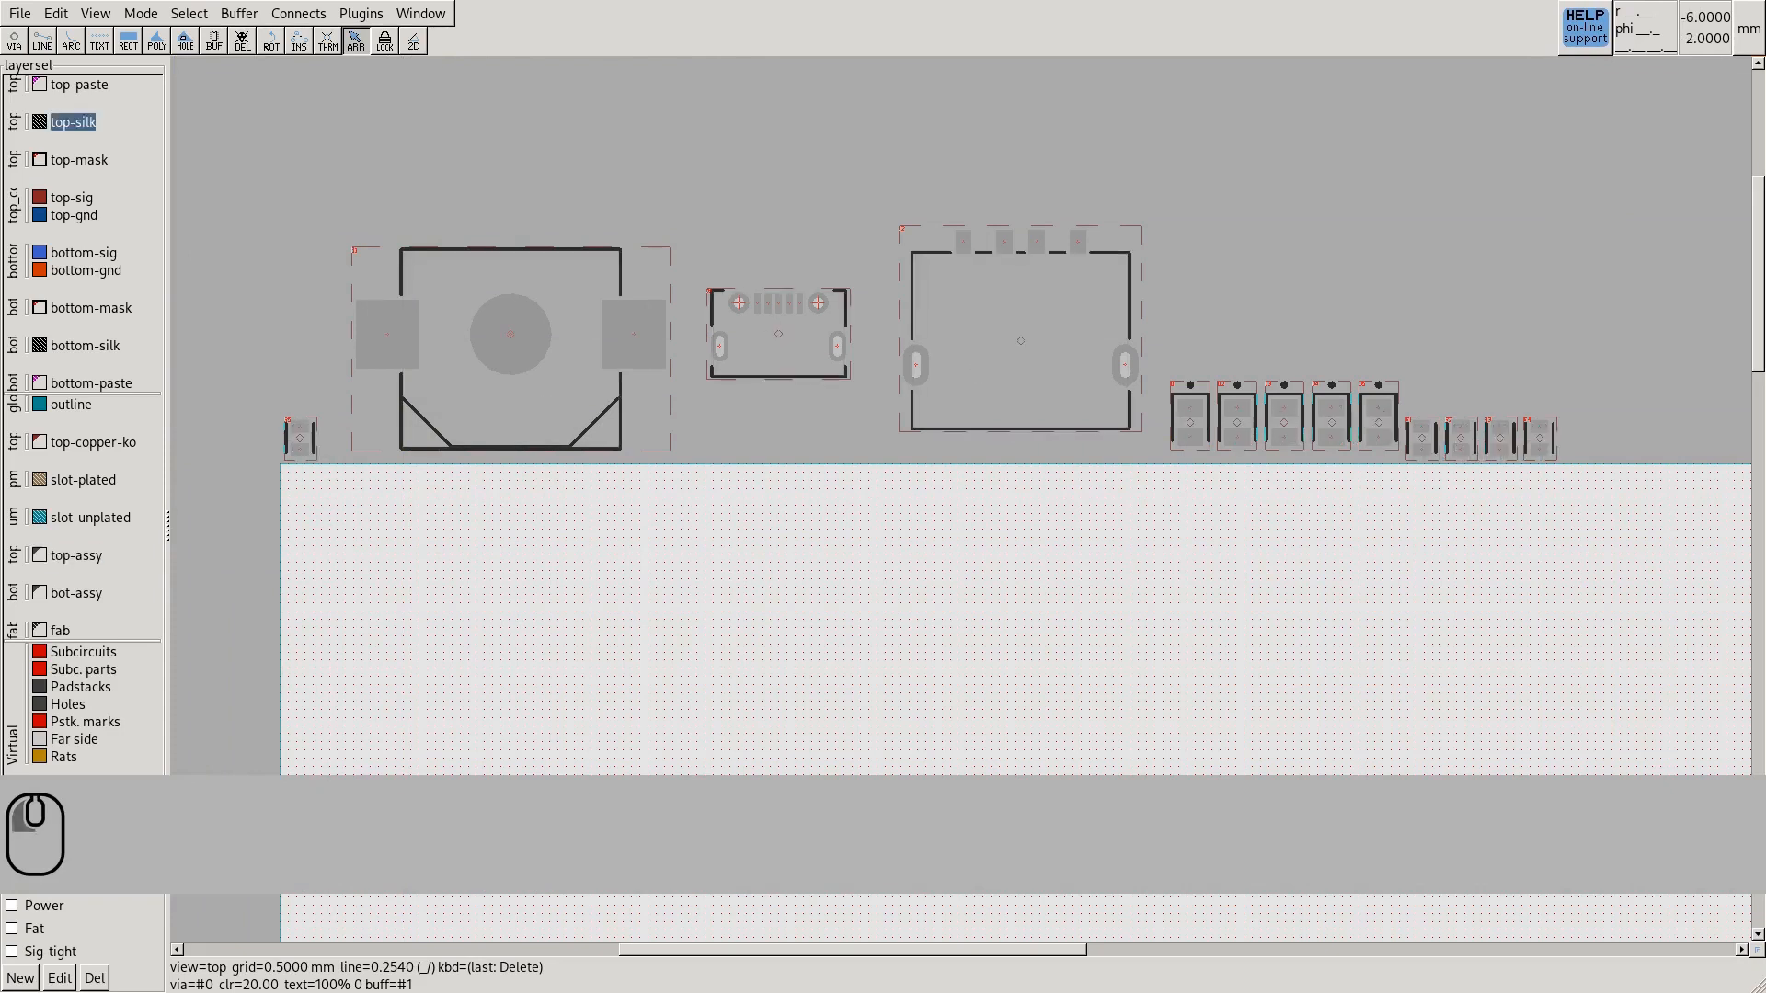
pyautogui.click(39, 555)
pyautogui.click(39, 555)
pyautogui.click(39, 554)
# Move the B1 subcircuit from above the board to the board's upper-left area
pyautogui.moveTo(549, 578); pyautogui.dragTo(654, 419, button='middle')
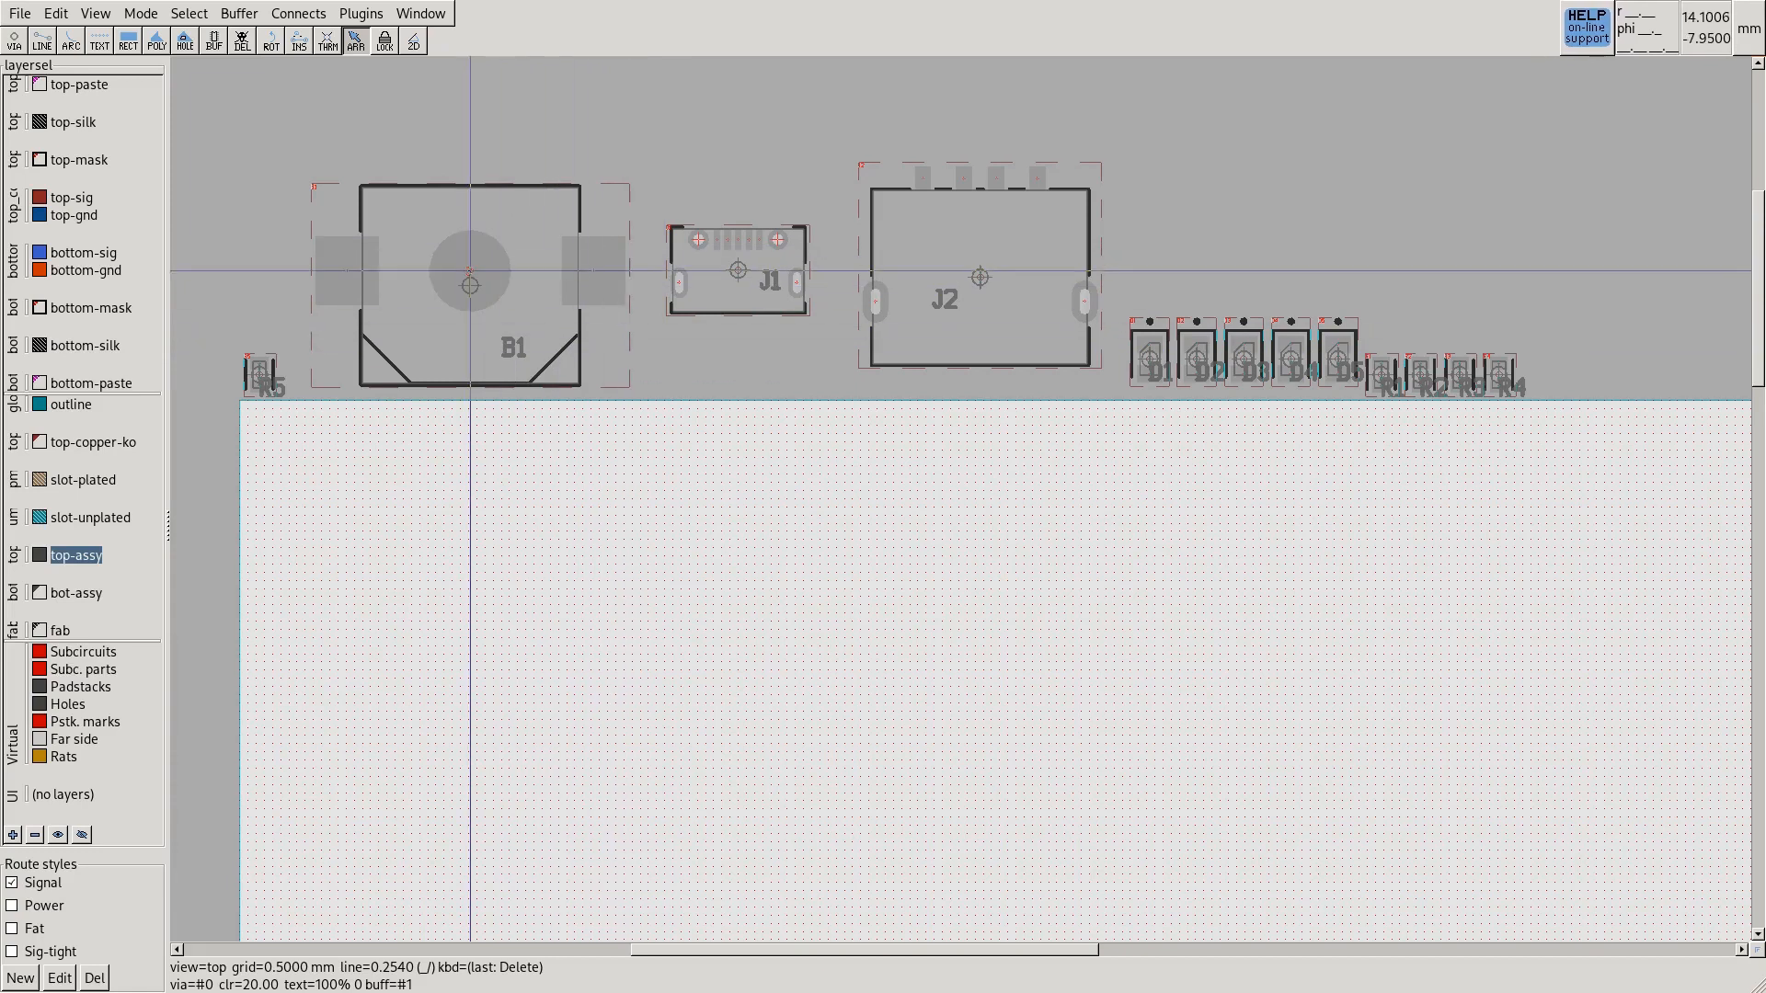
pyautogui.moveTo(470, 272); pyautogui.dragTo(689, 606)
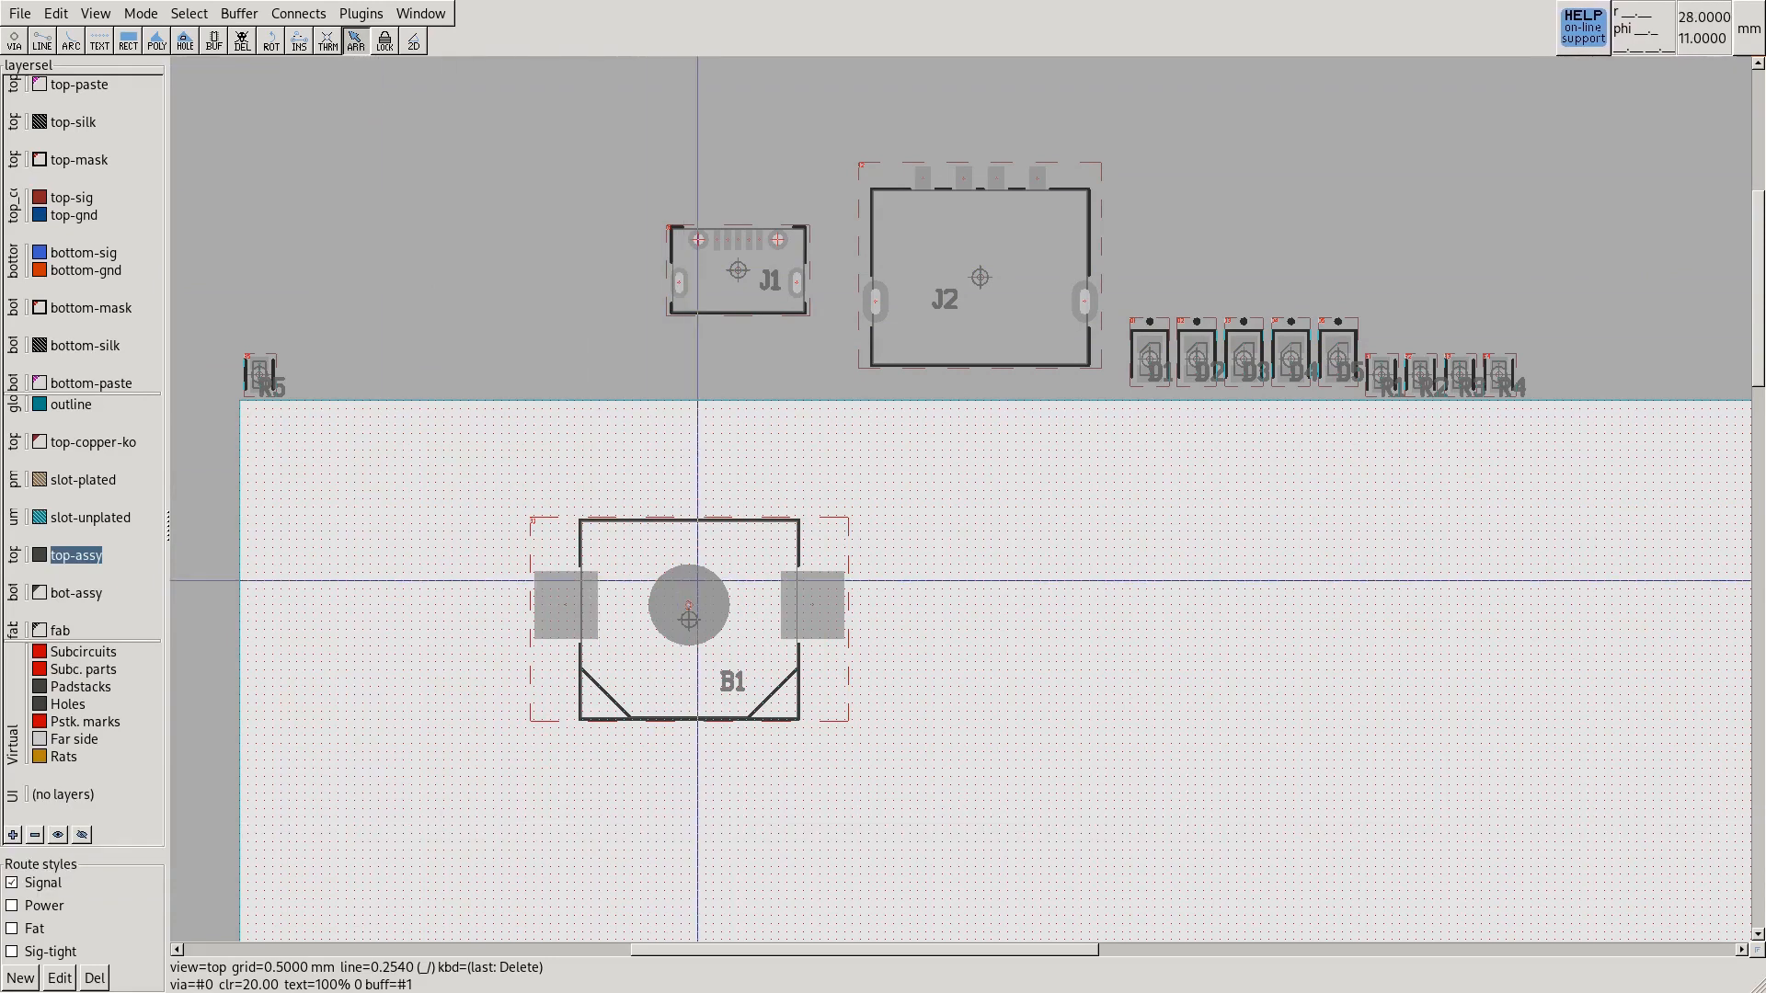
pyautogui.click(689, 606)
pyautogui.click(1146, 636)
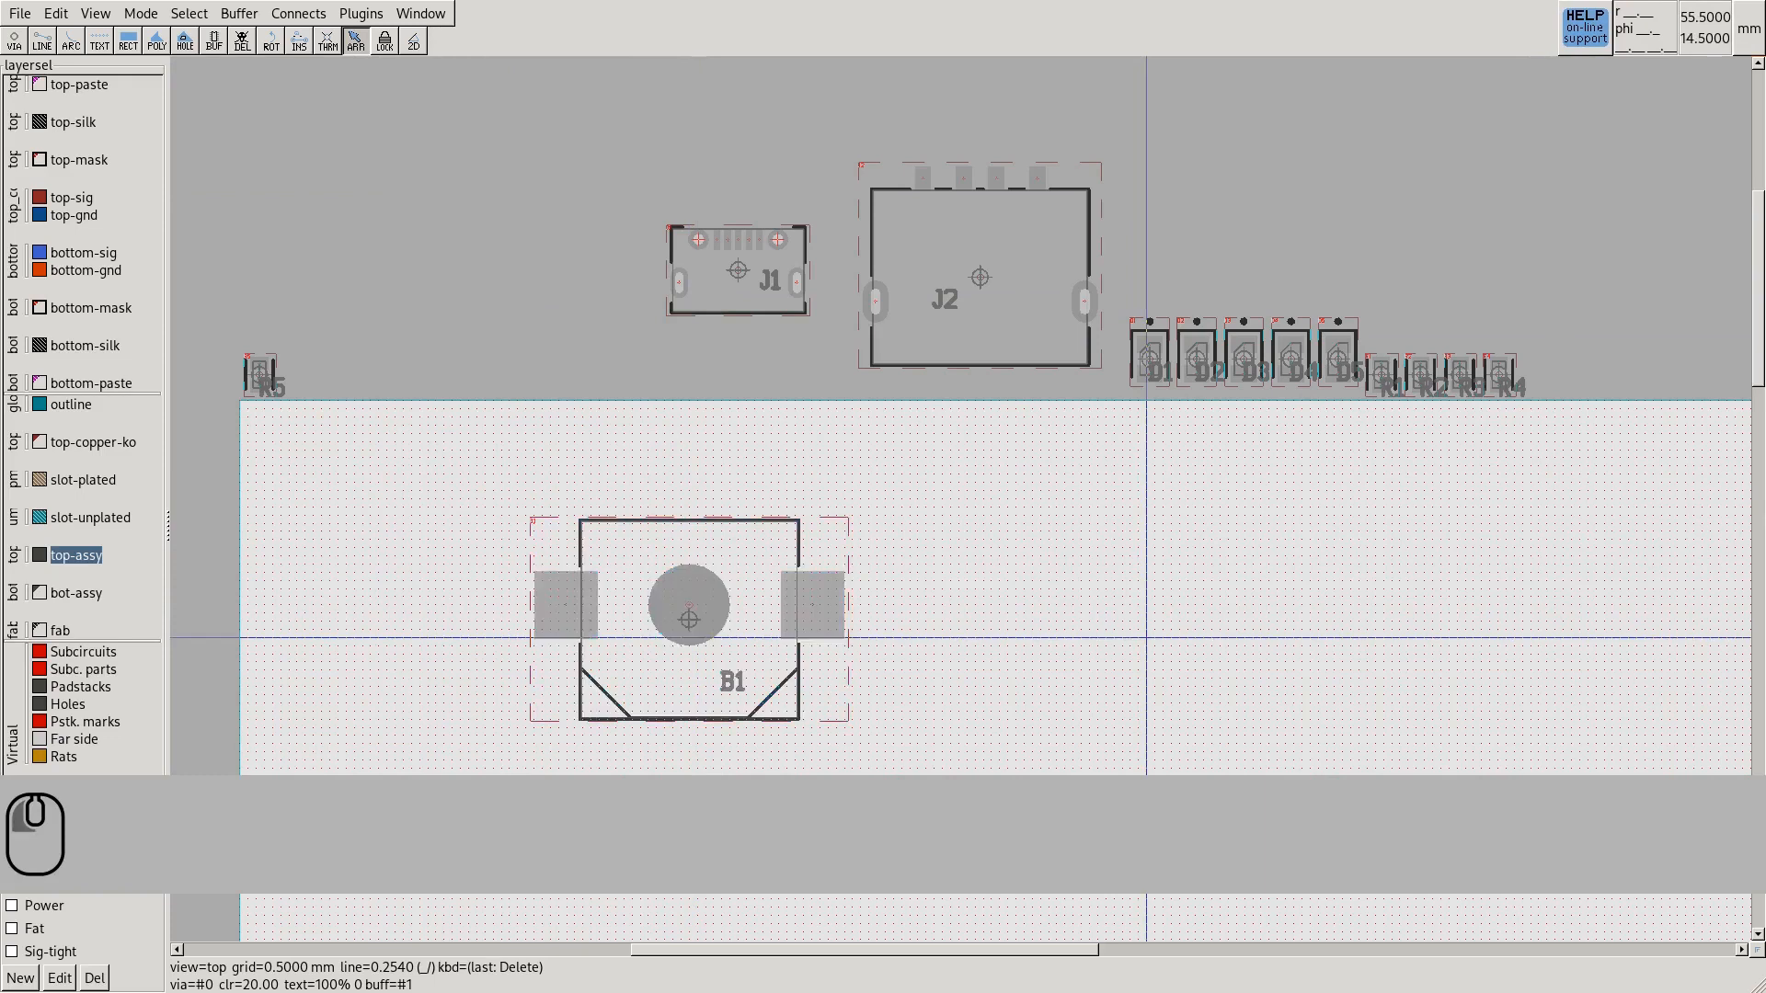
pyautogui.click(755, 604)
pyautogui.click(934, 631)
pyautogui.moveTo(689, 605); pyautogui.dragTo(550, 539)
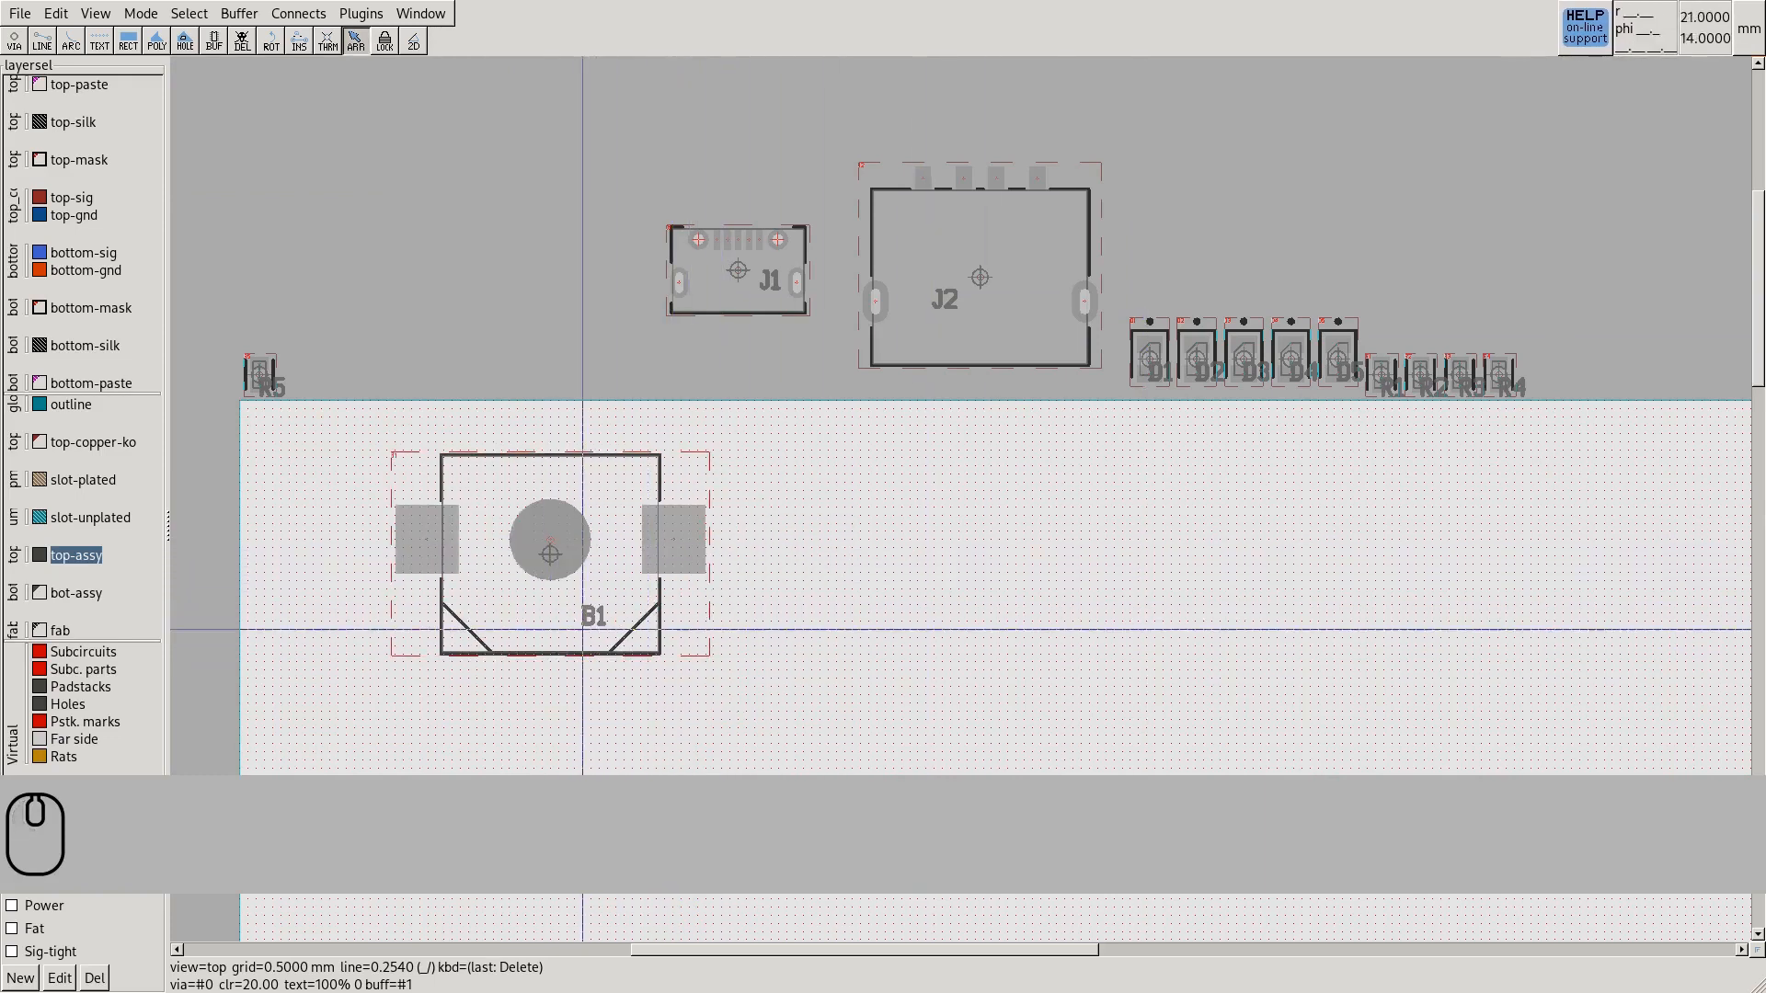
# Move B1's label to the upper right inside its outline, and place the labels of D1 to D5 and R1 to R5 above their parts
pyautogui.moveTo(590, 621); pyautogui.dragTo(615, 499)
pyautogui.moveTo(1150, 374); pyautogui.dragTo(1182, 297)
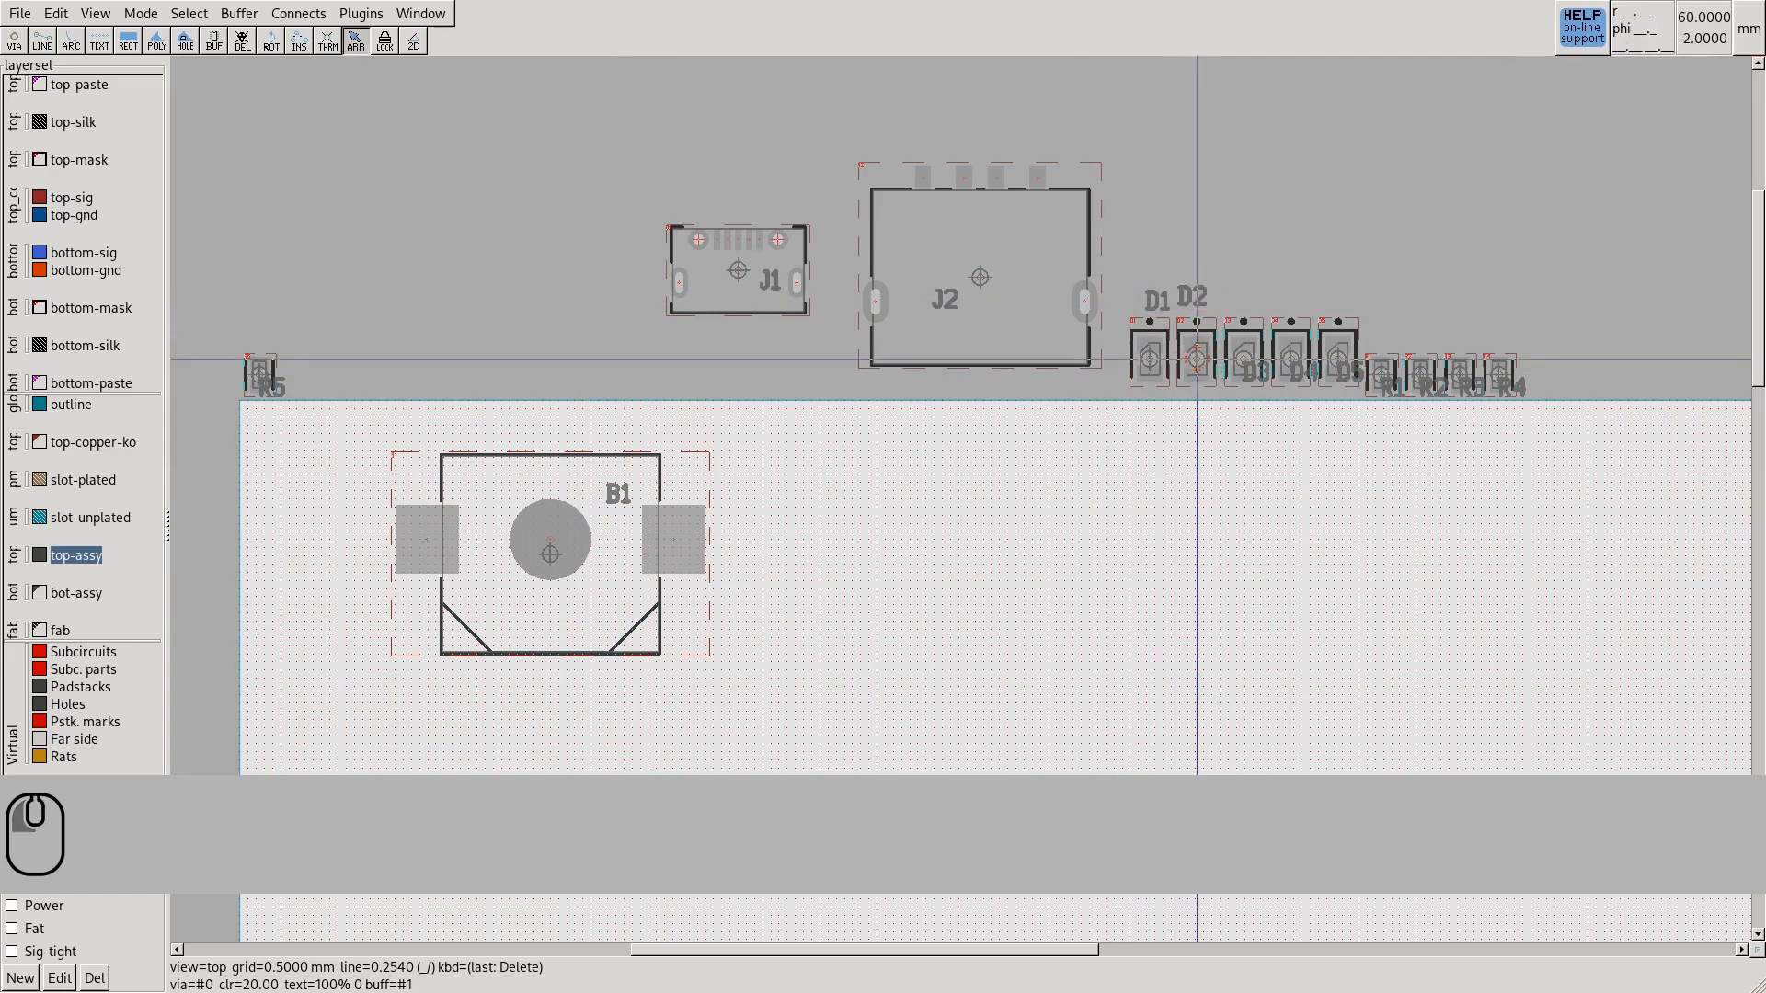
pyautogui.moveTo(1243, 373); pyautogui.dragTo(1290, 296)
pyautogui.moveTo(1336, 372); pyautogui.dragTo(1332, 300)
pyautogui.moveTo(1391, 381); pyautogui.dragTo(1423, 329)
pyautogui.moveTo(1467, 385); pyautogui.dragTo(1511, 335)
pyautogui.moveTo(270, 375); pyautogui.dragTo(256, 337)
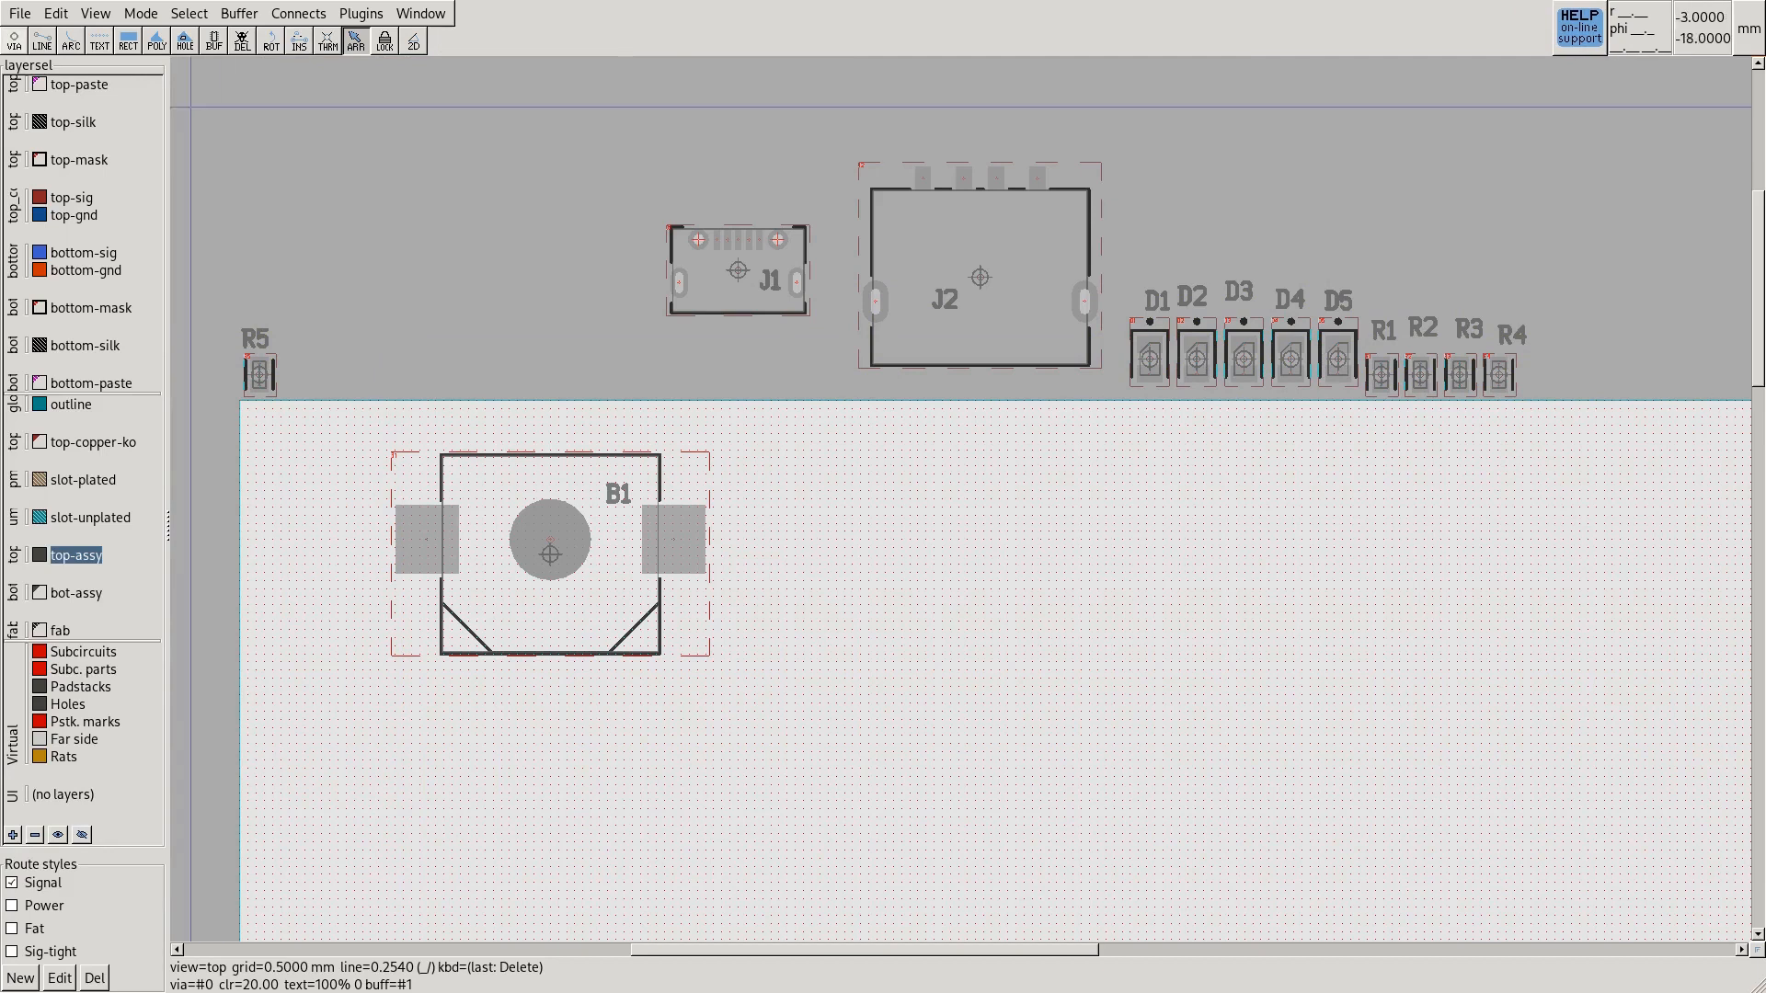
# Try the Via and Line tools, and with the Rotate tool turn B1 by 180 degrees and J2 by 90 degrees clockwise
pyautogui.press('F1')
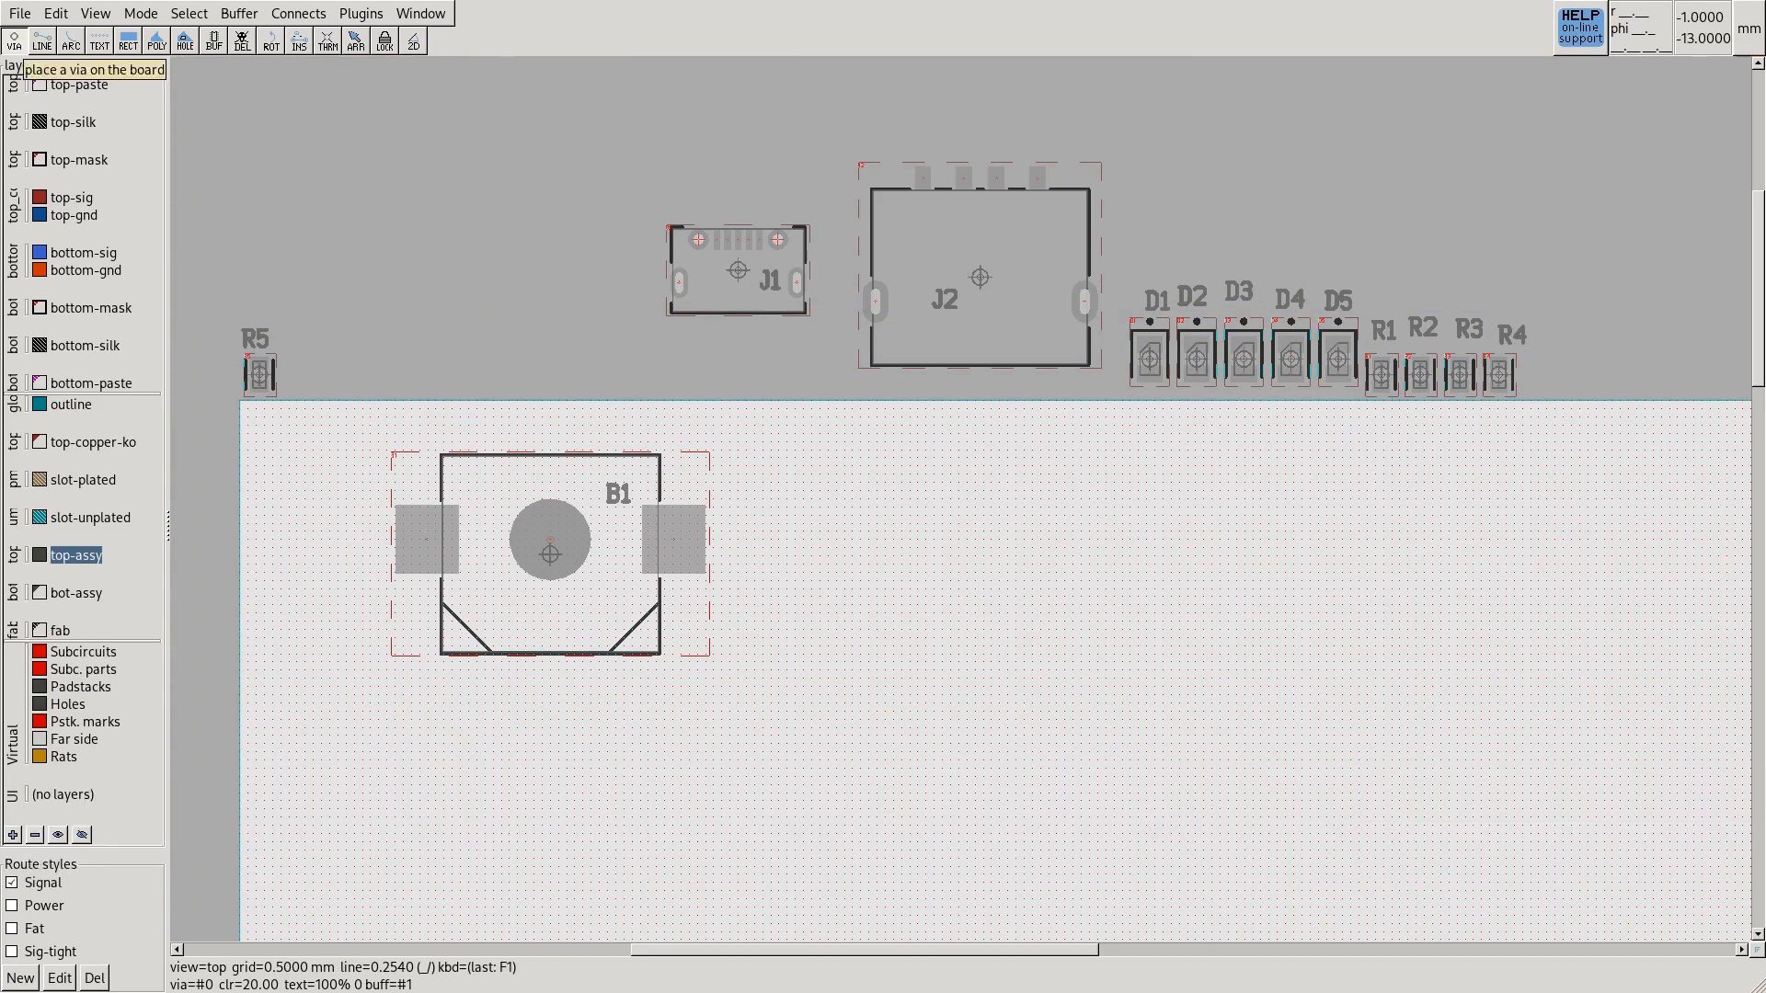
pyautogui.press('F2')
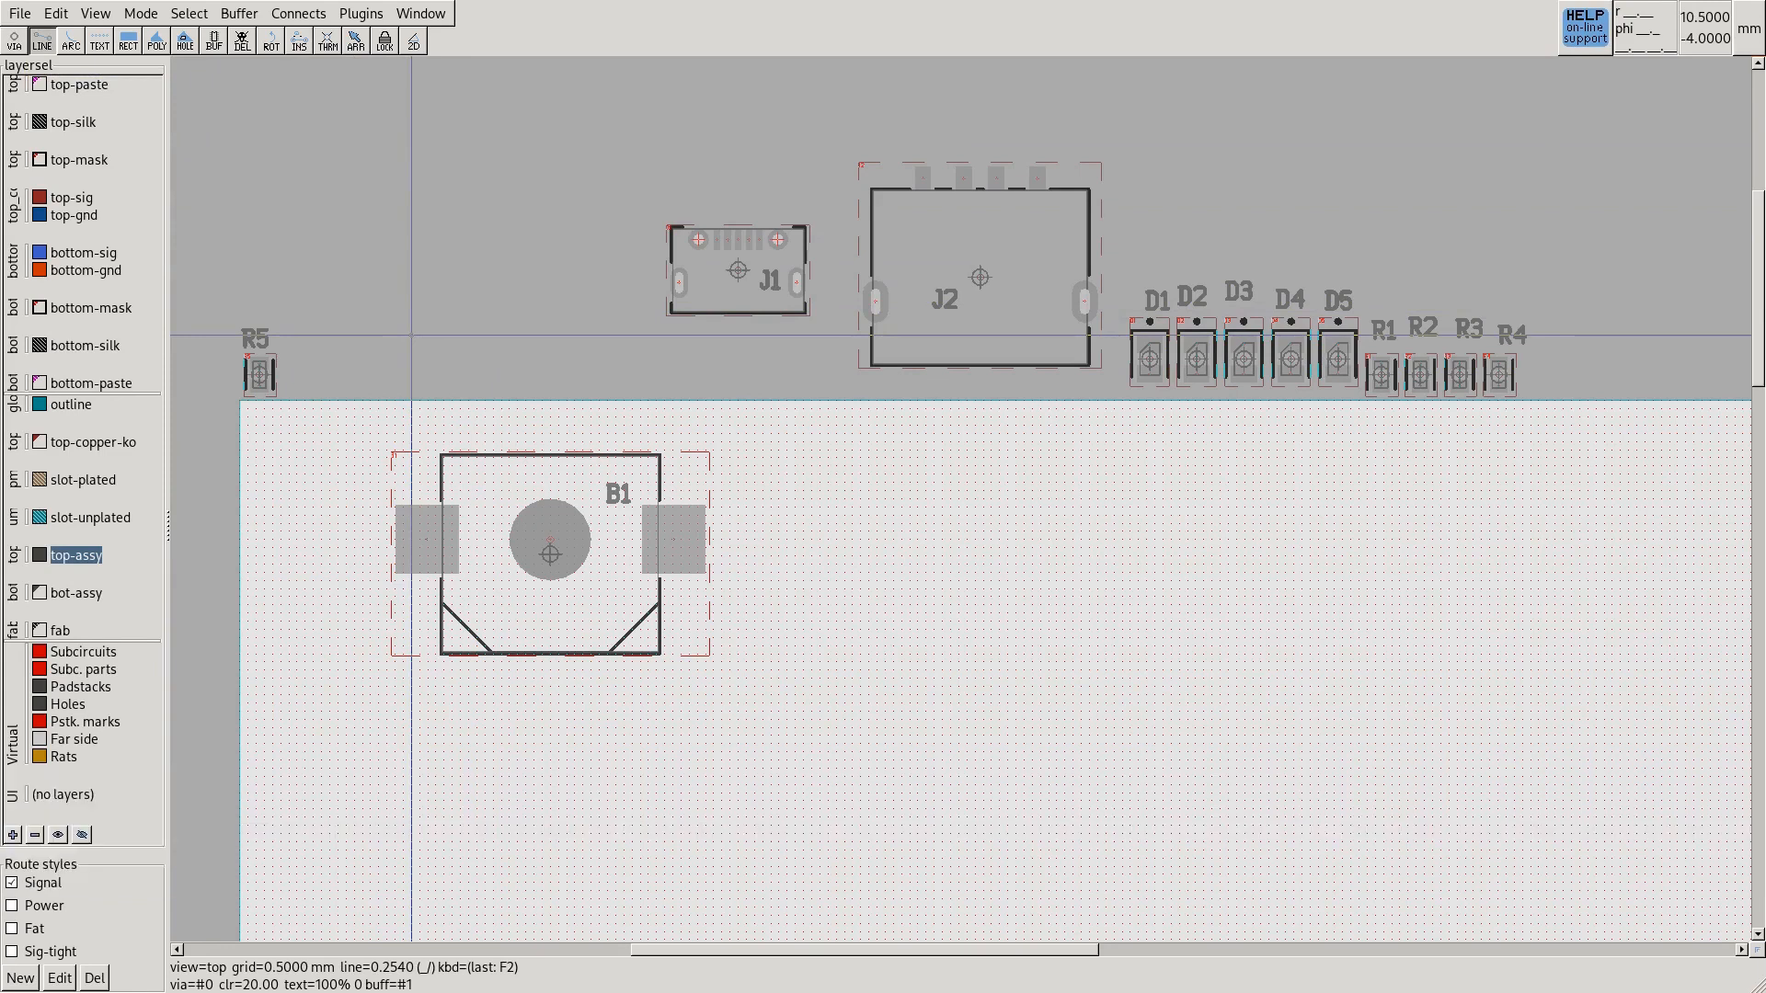
pyautogui.press('F9')
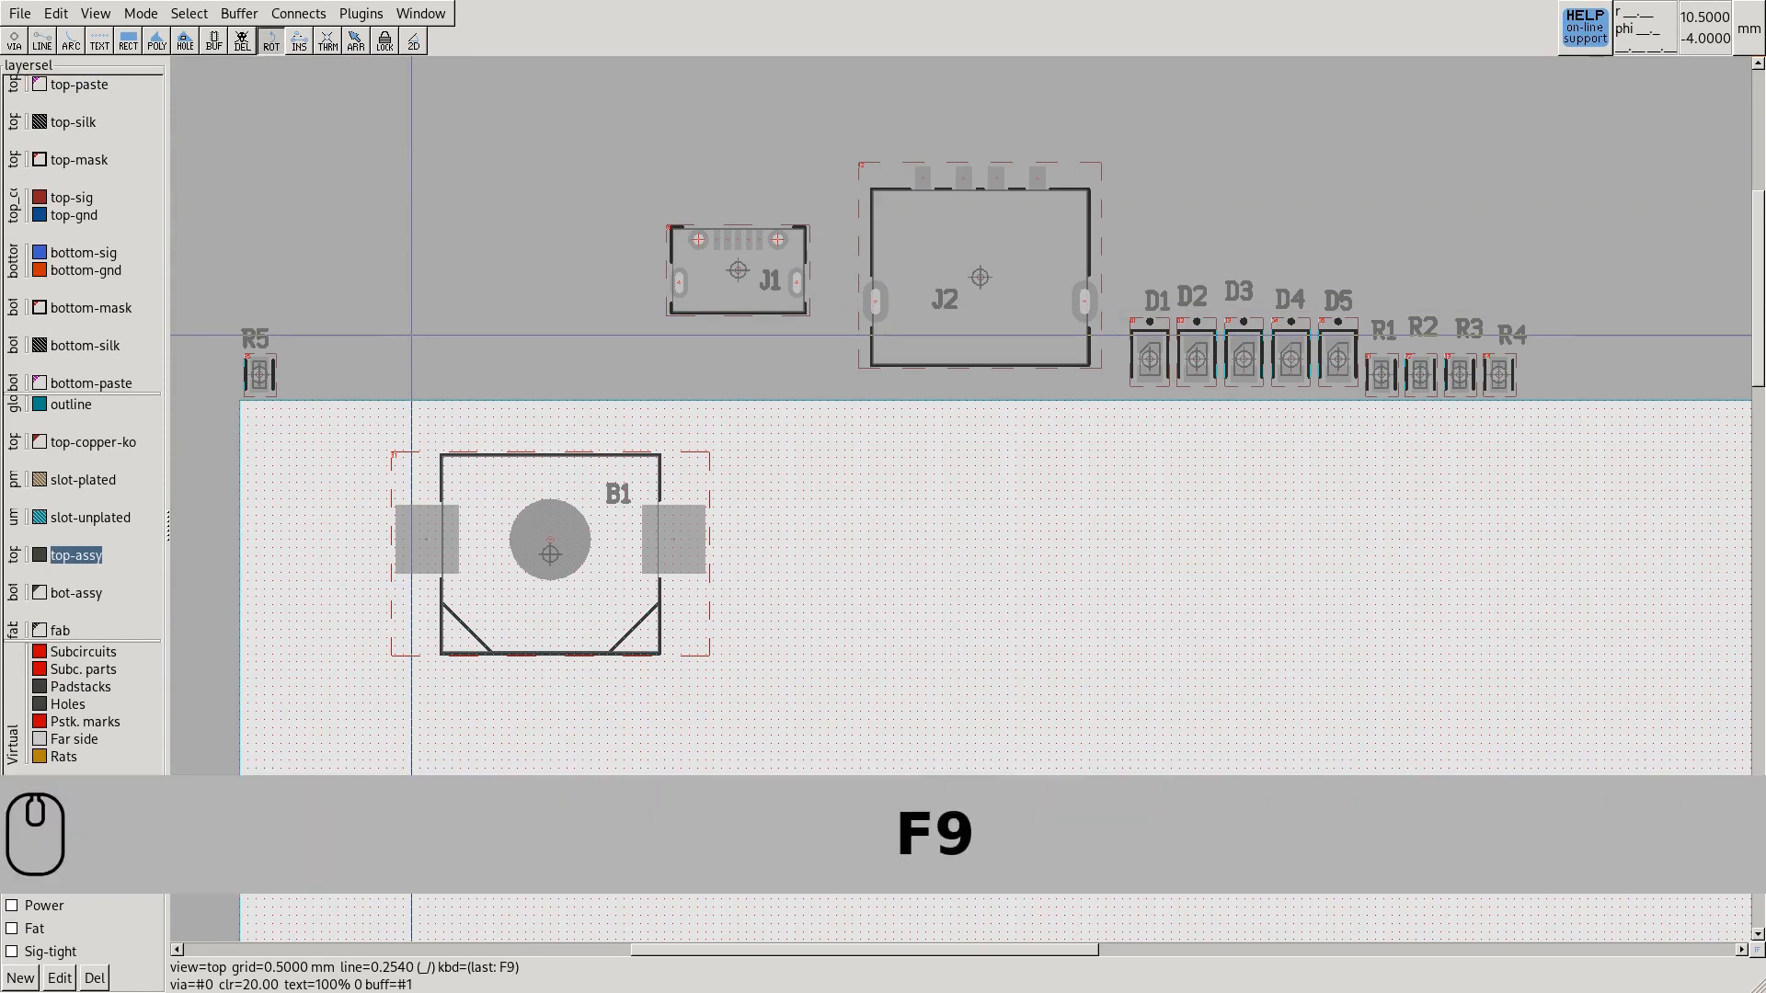
pyautogui.click(550, 539)
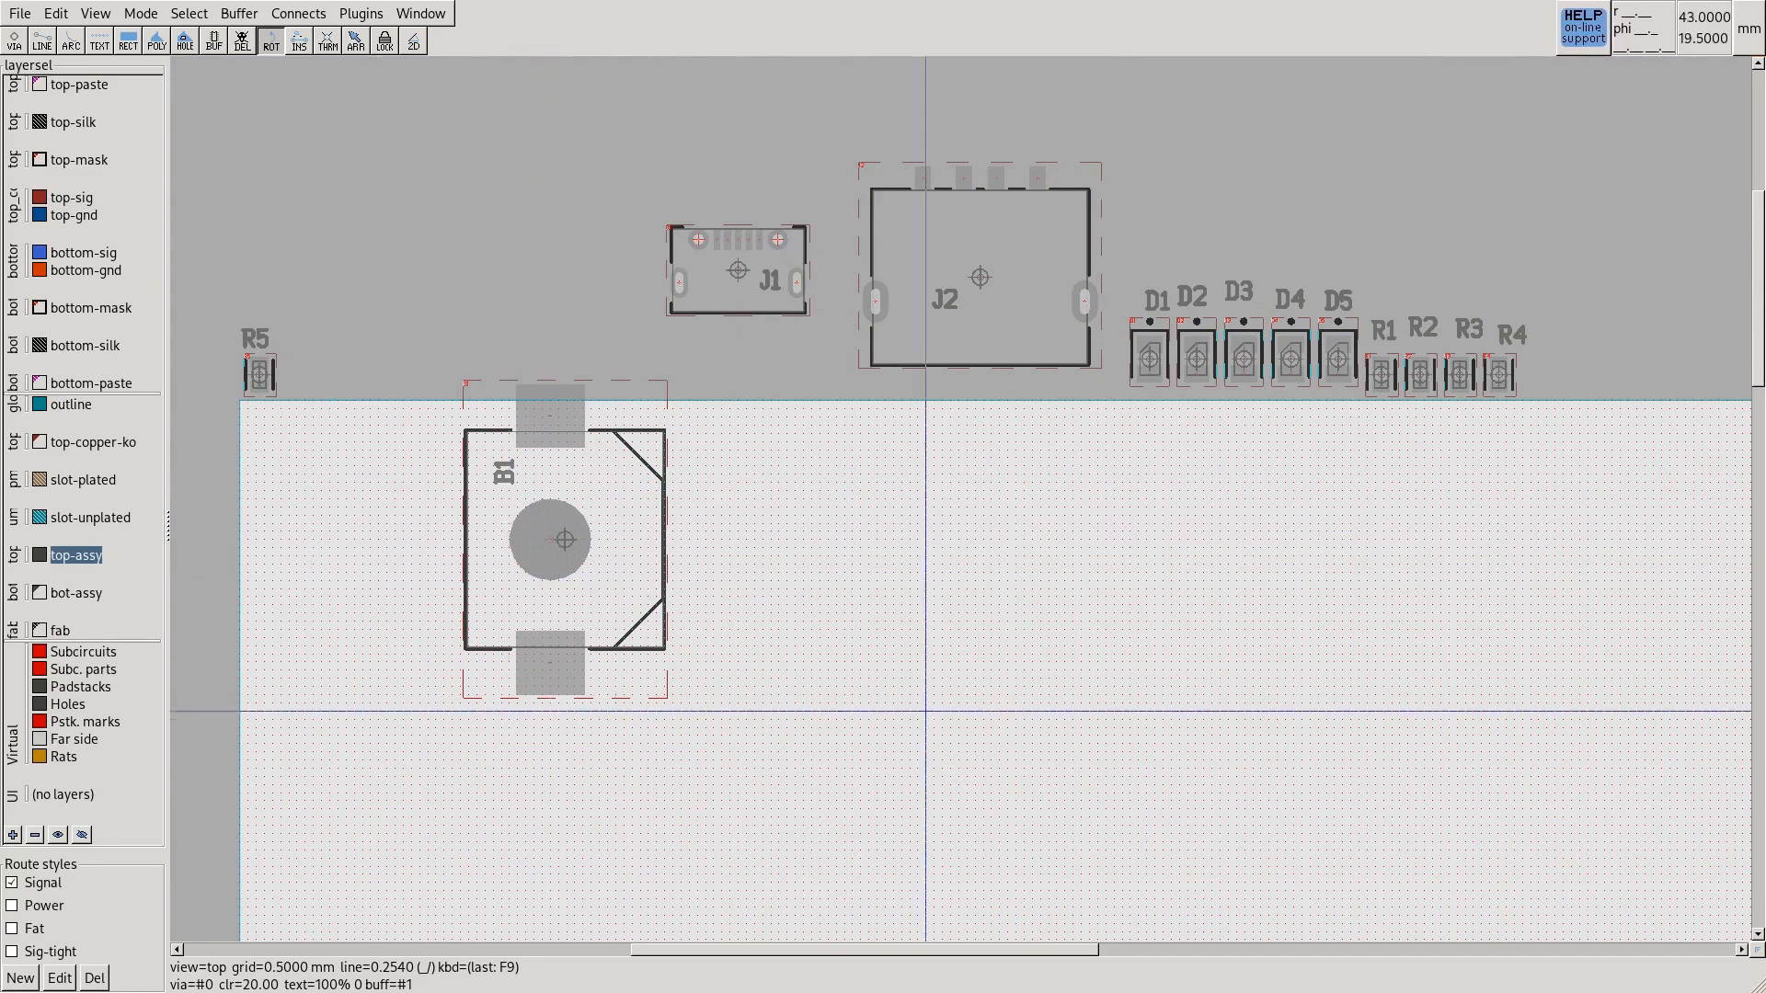
pyautogui.click(550, 539)
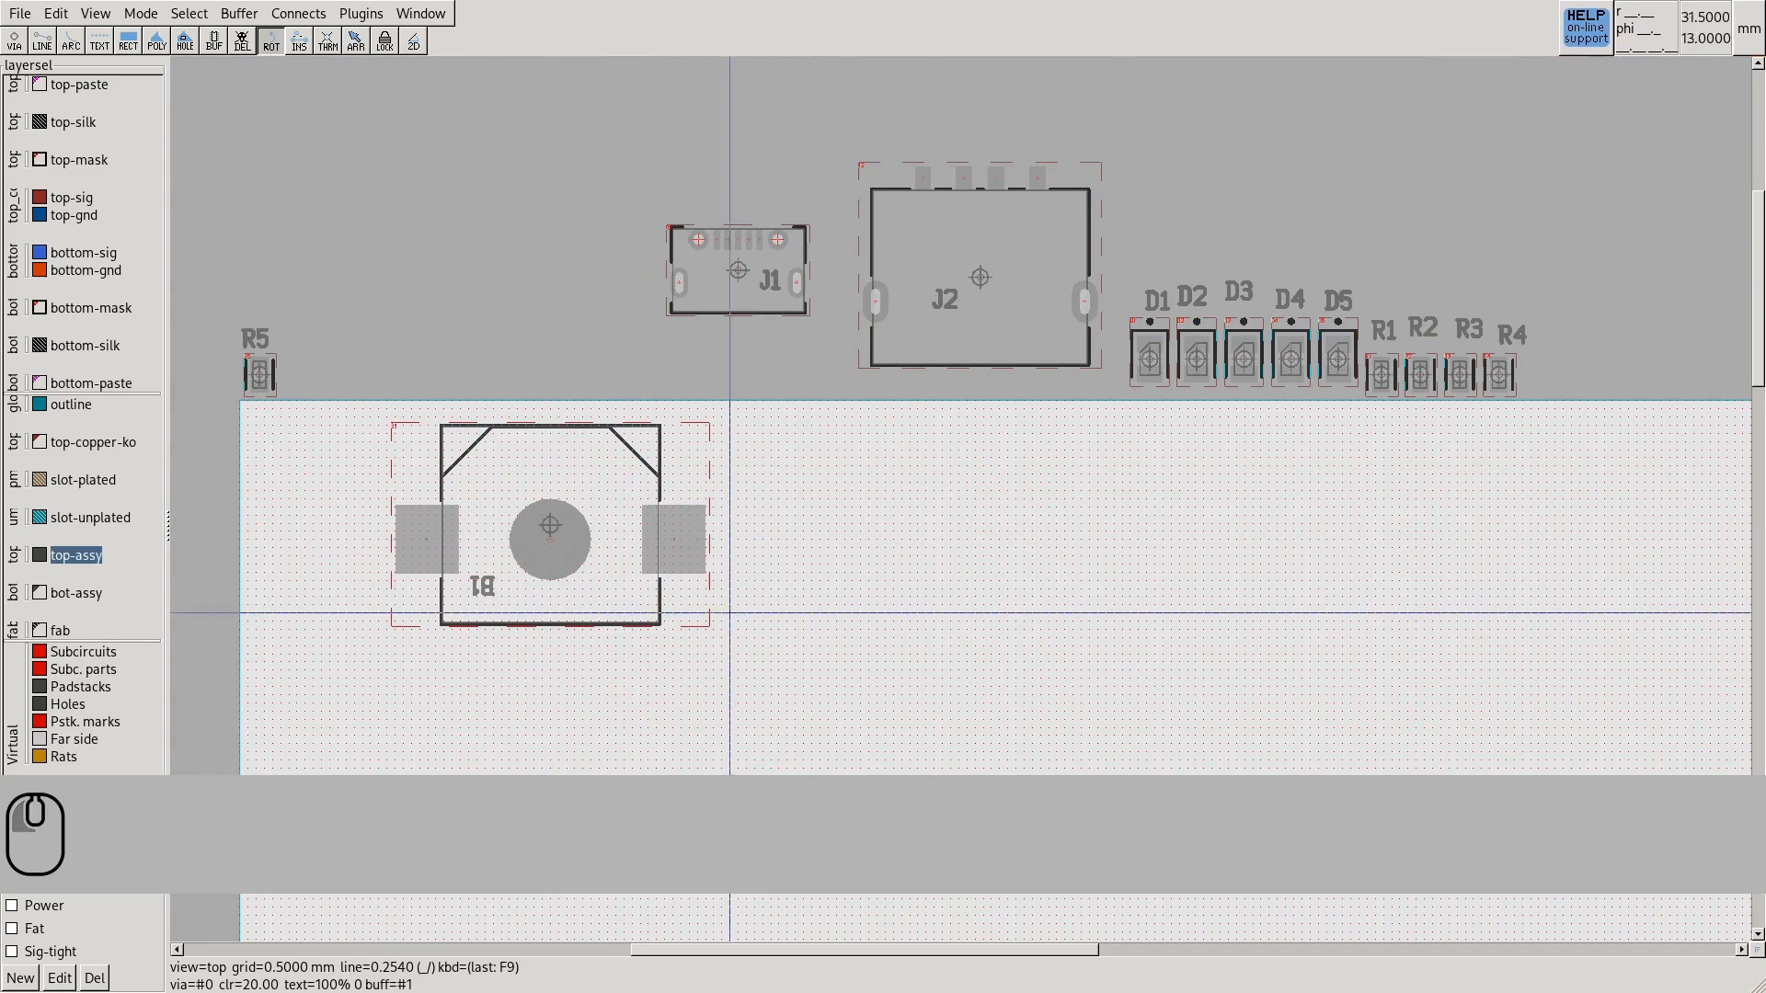
pyautogui.click(980, 266)
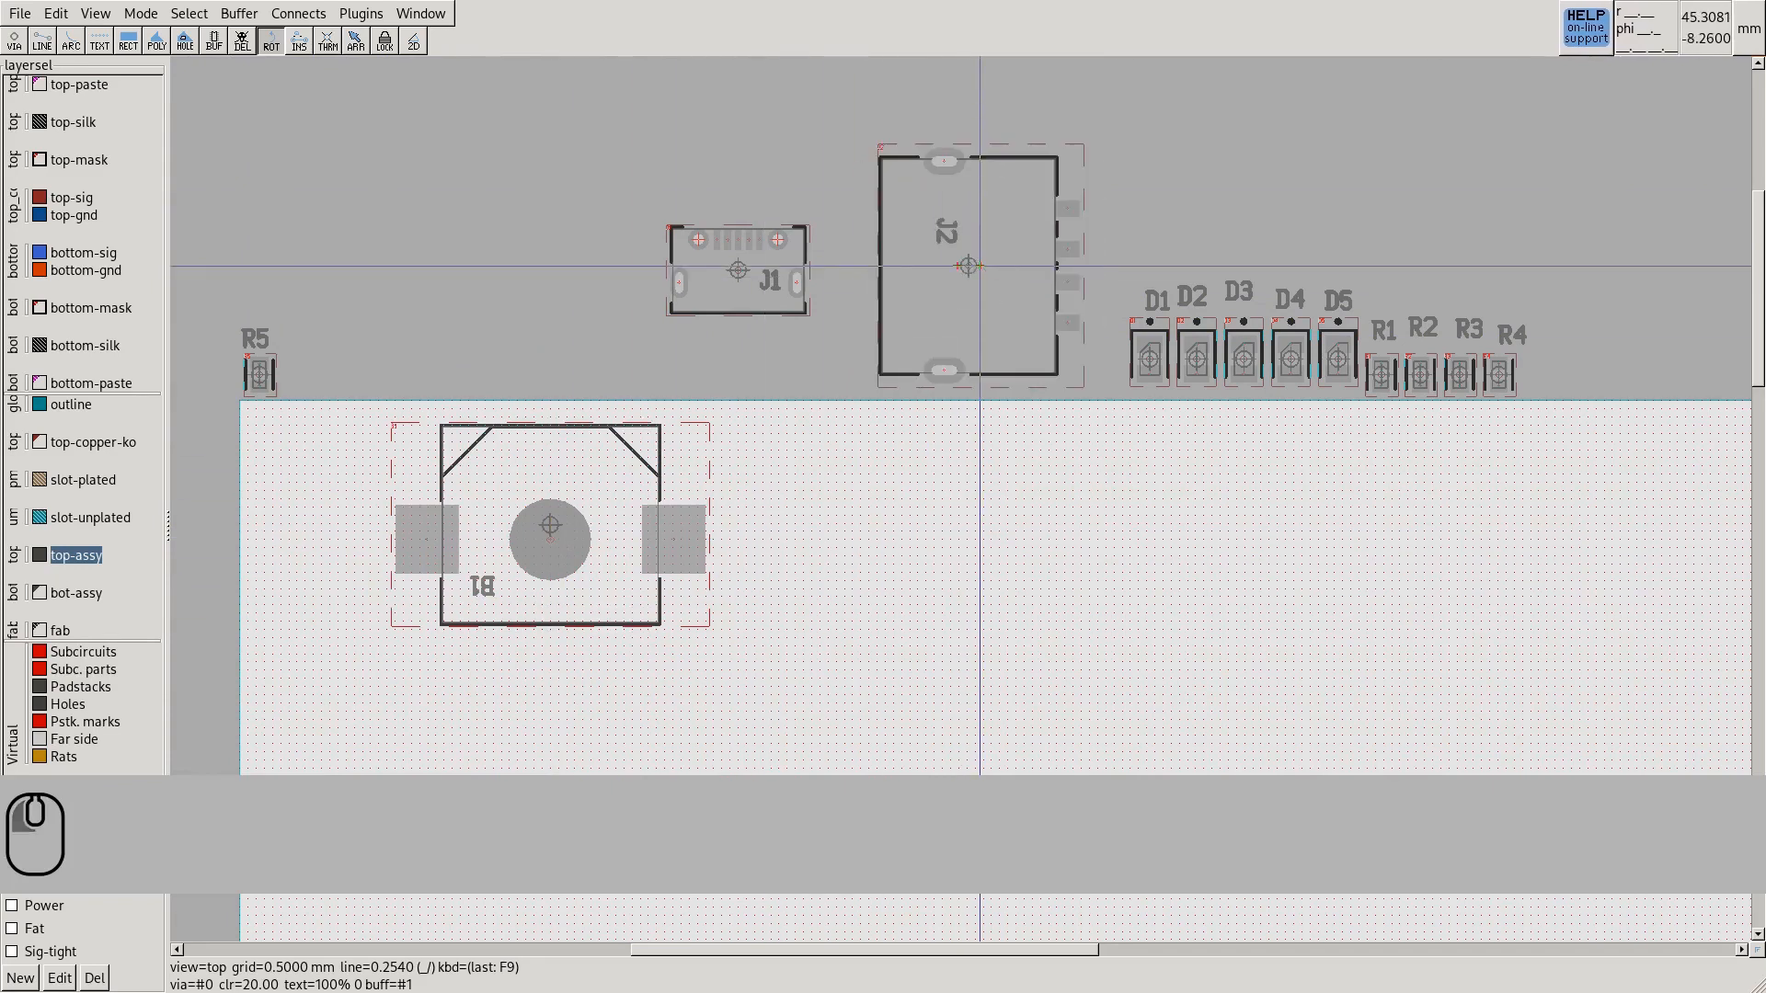
# Rotate J1 by 90 degrees clockwise and turn D1 to D5 by 90 degrees counterclockwise
pyautogui.click(730, 269)
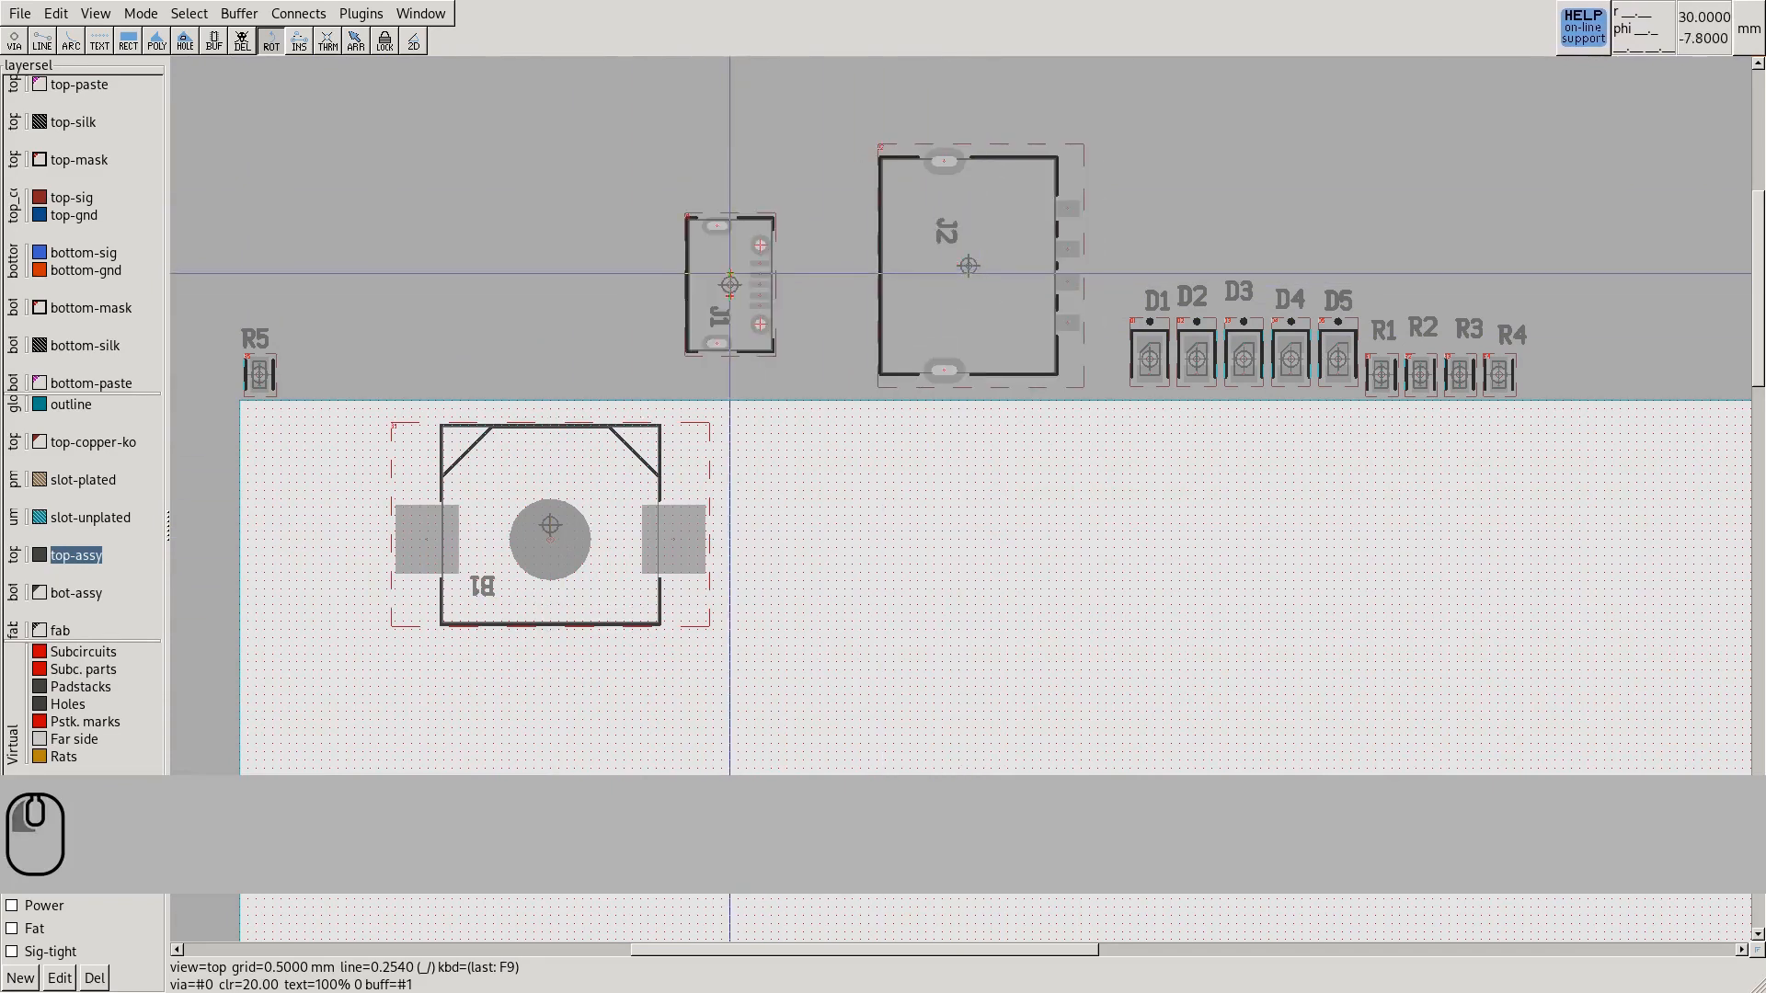
pyautogui.click(1150, 368)
pyautogui.click(1197, 359)
pyautogui.click(1243, 359)
pyautogui.click(1290, 359)
pyautogui.click(1329, 359)
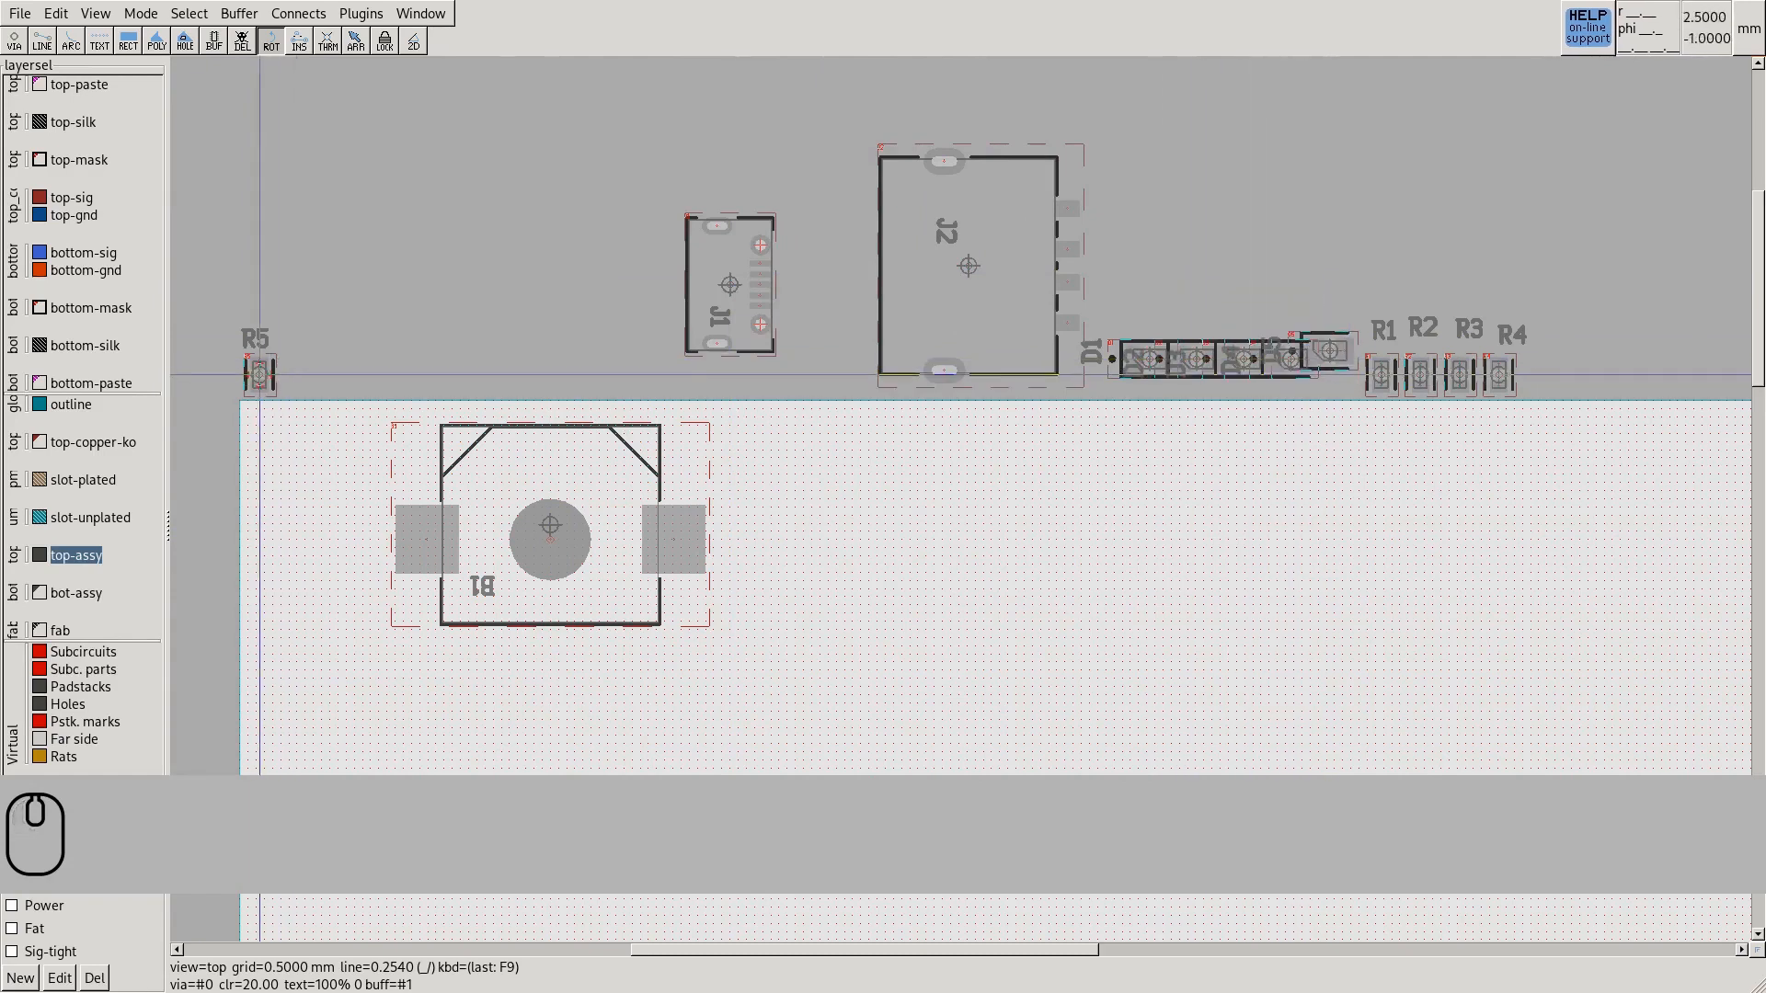
pyautogui.press('Escape')
# Arrange the parts on the board with J2 above J1, D1 to D5 and R1 to R5 in two columns beside J2, and B1 below them
pyautogui.moveTo(737, 643); pyautogui.dragTo(690, 493, button='middle')
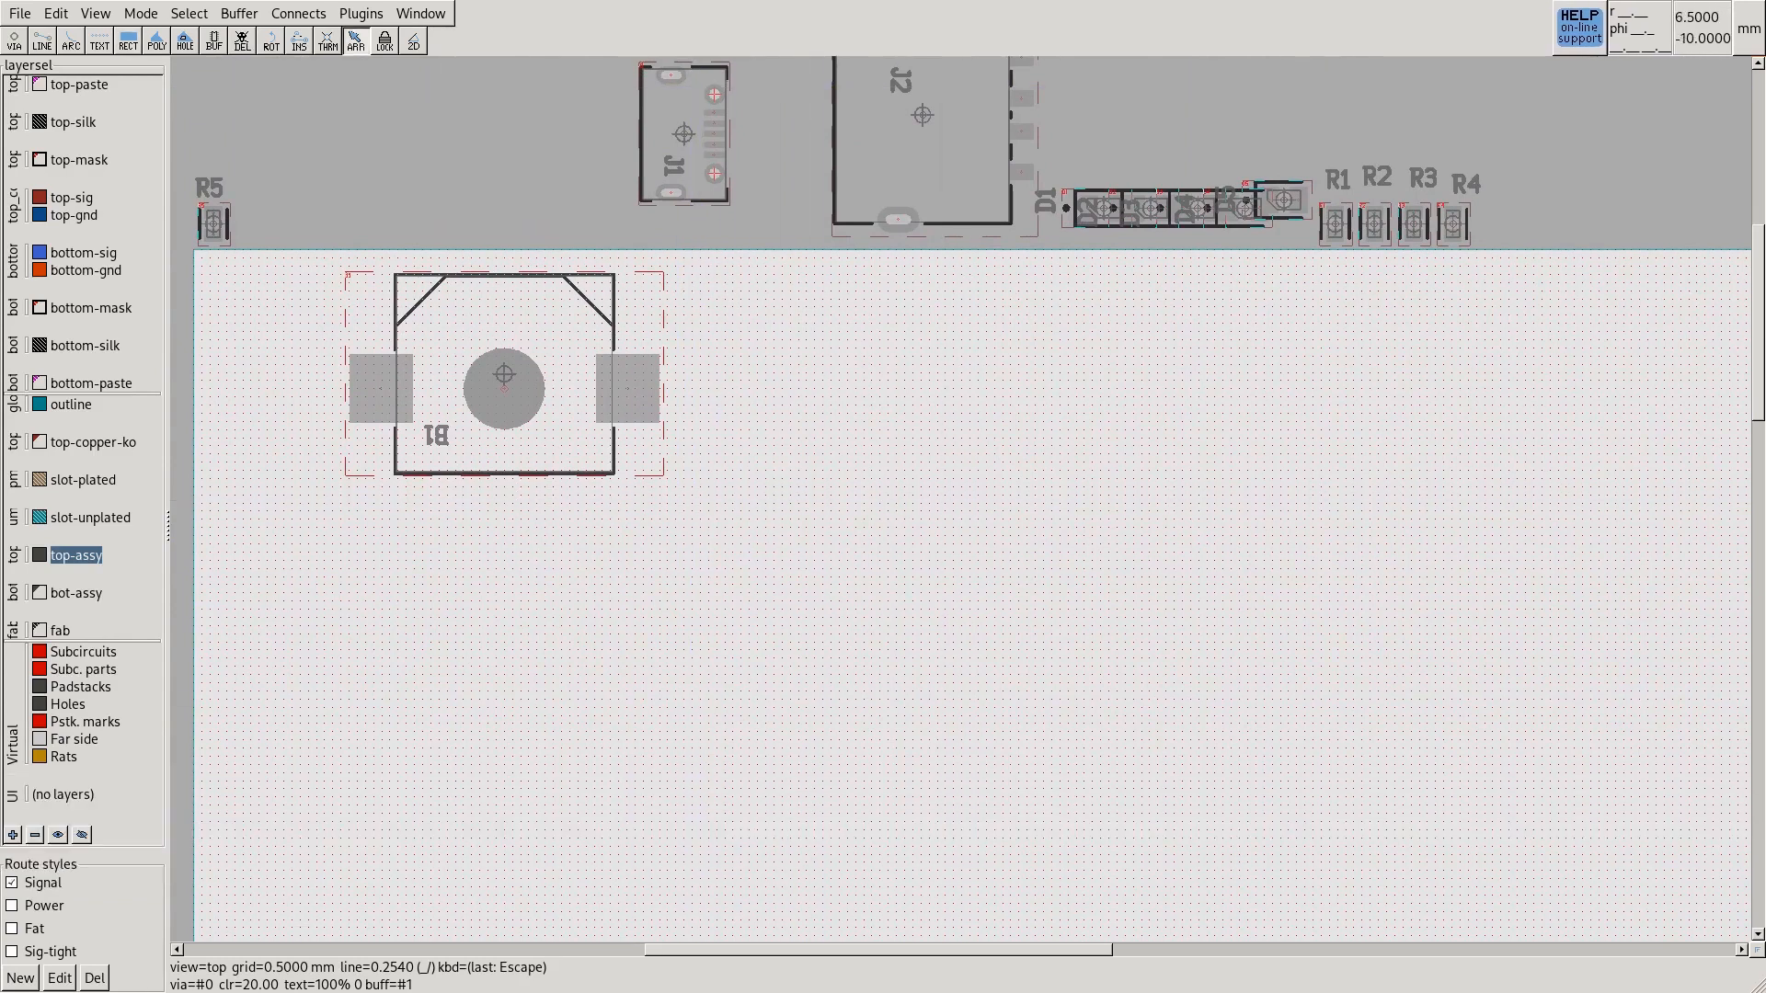
pyautogui.moveTo(503, 387); pyautogui.dragTo(773, 796)
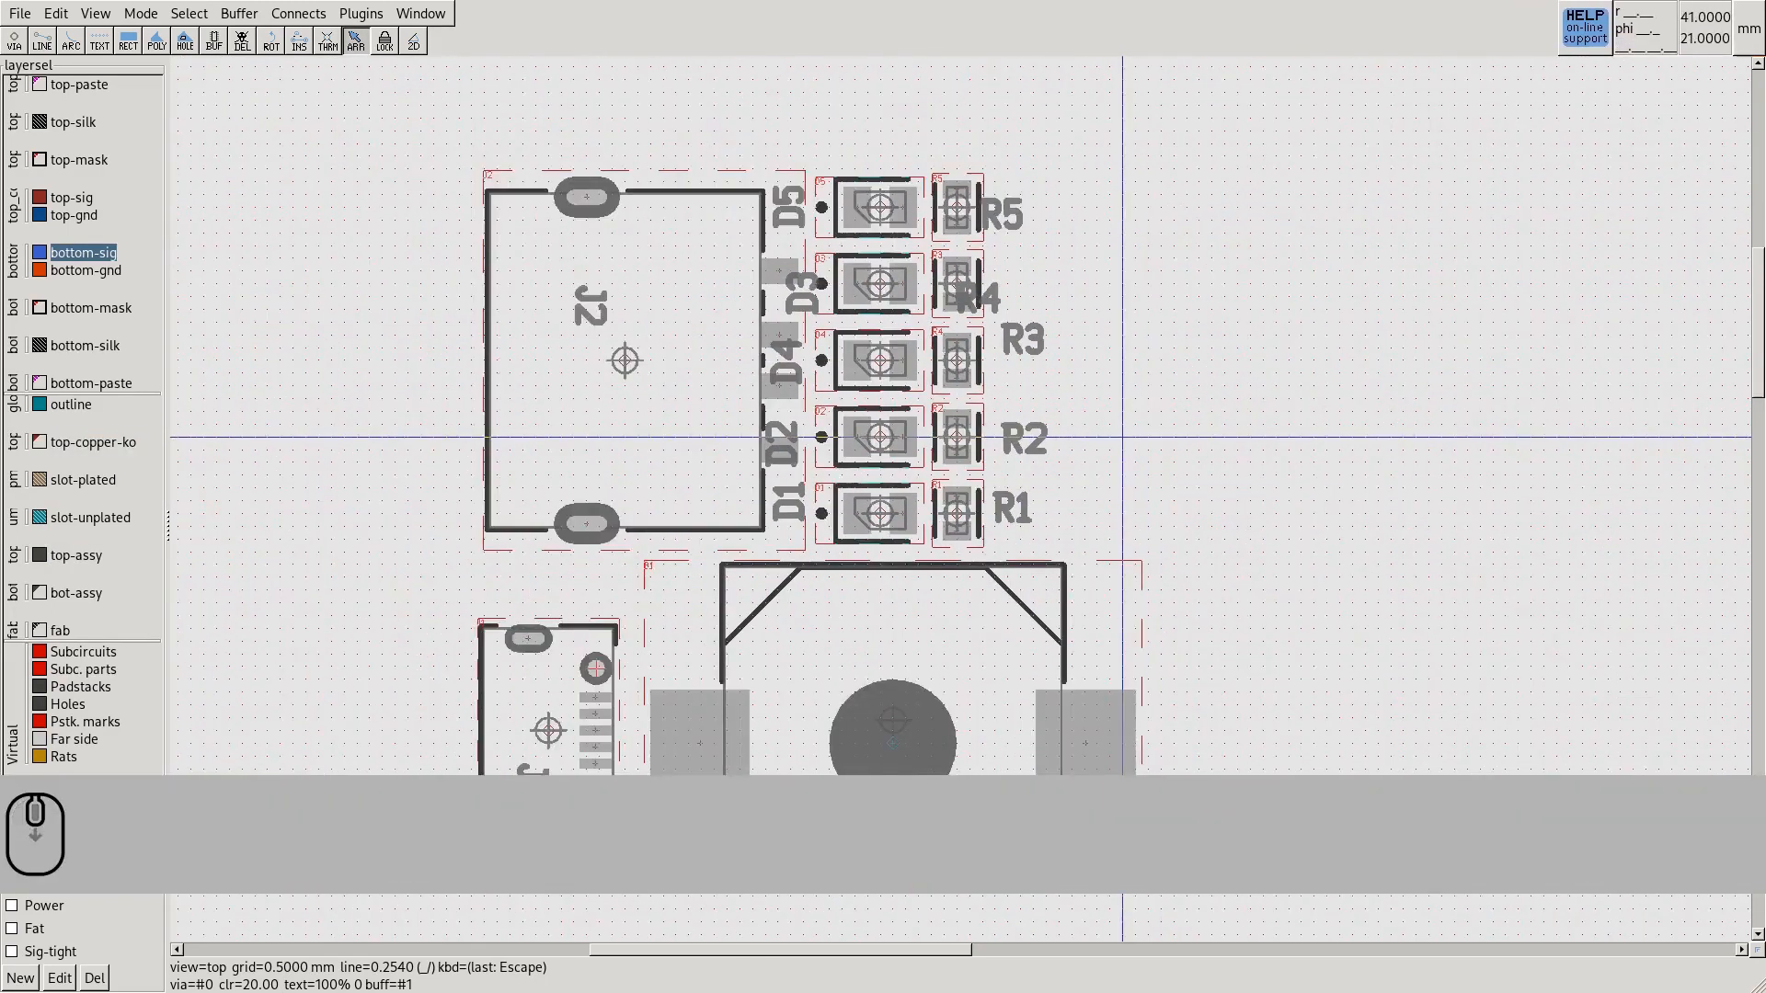
pyautogui.moveTo(1019, 513); pyautogui.dragTo(972, 429, button='middle')
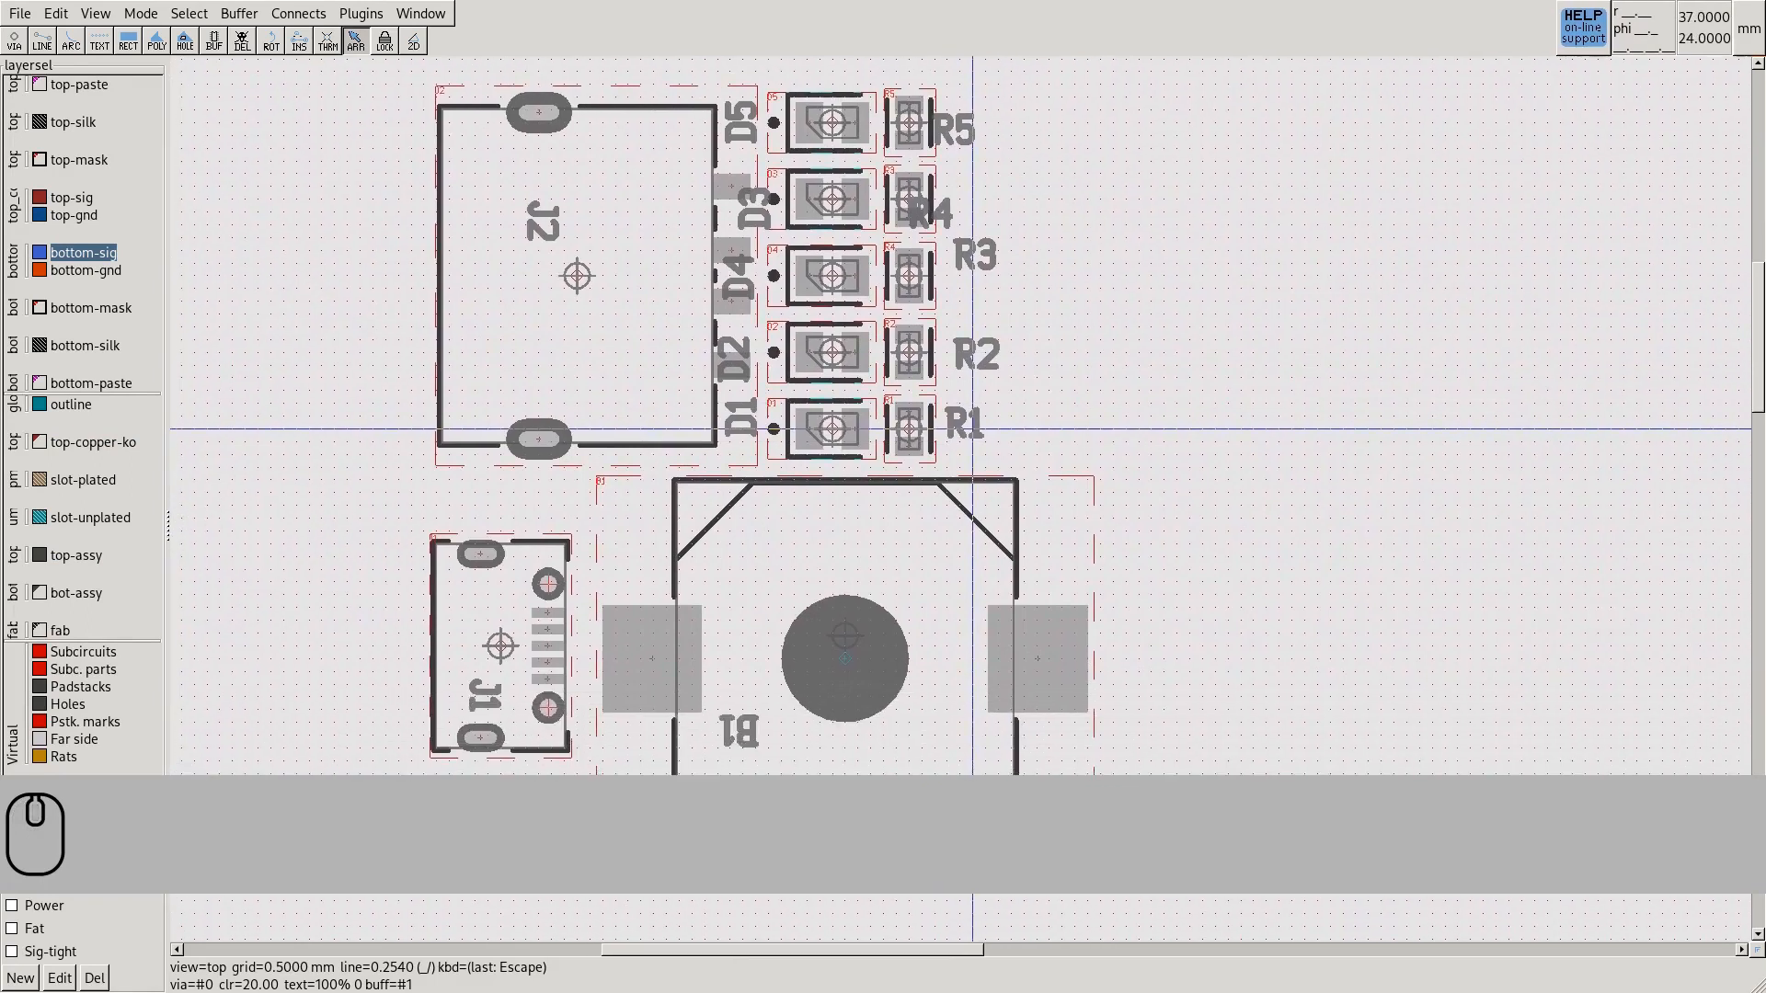
pyautogui.moveTo(1061, 354); pyautogui.dragTo(1068, 353, button='middle')
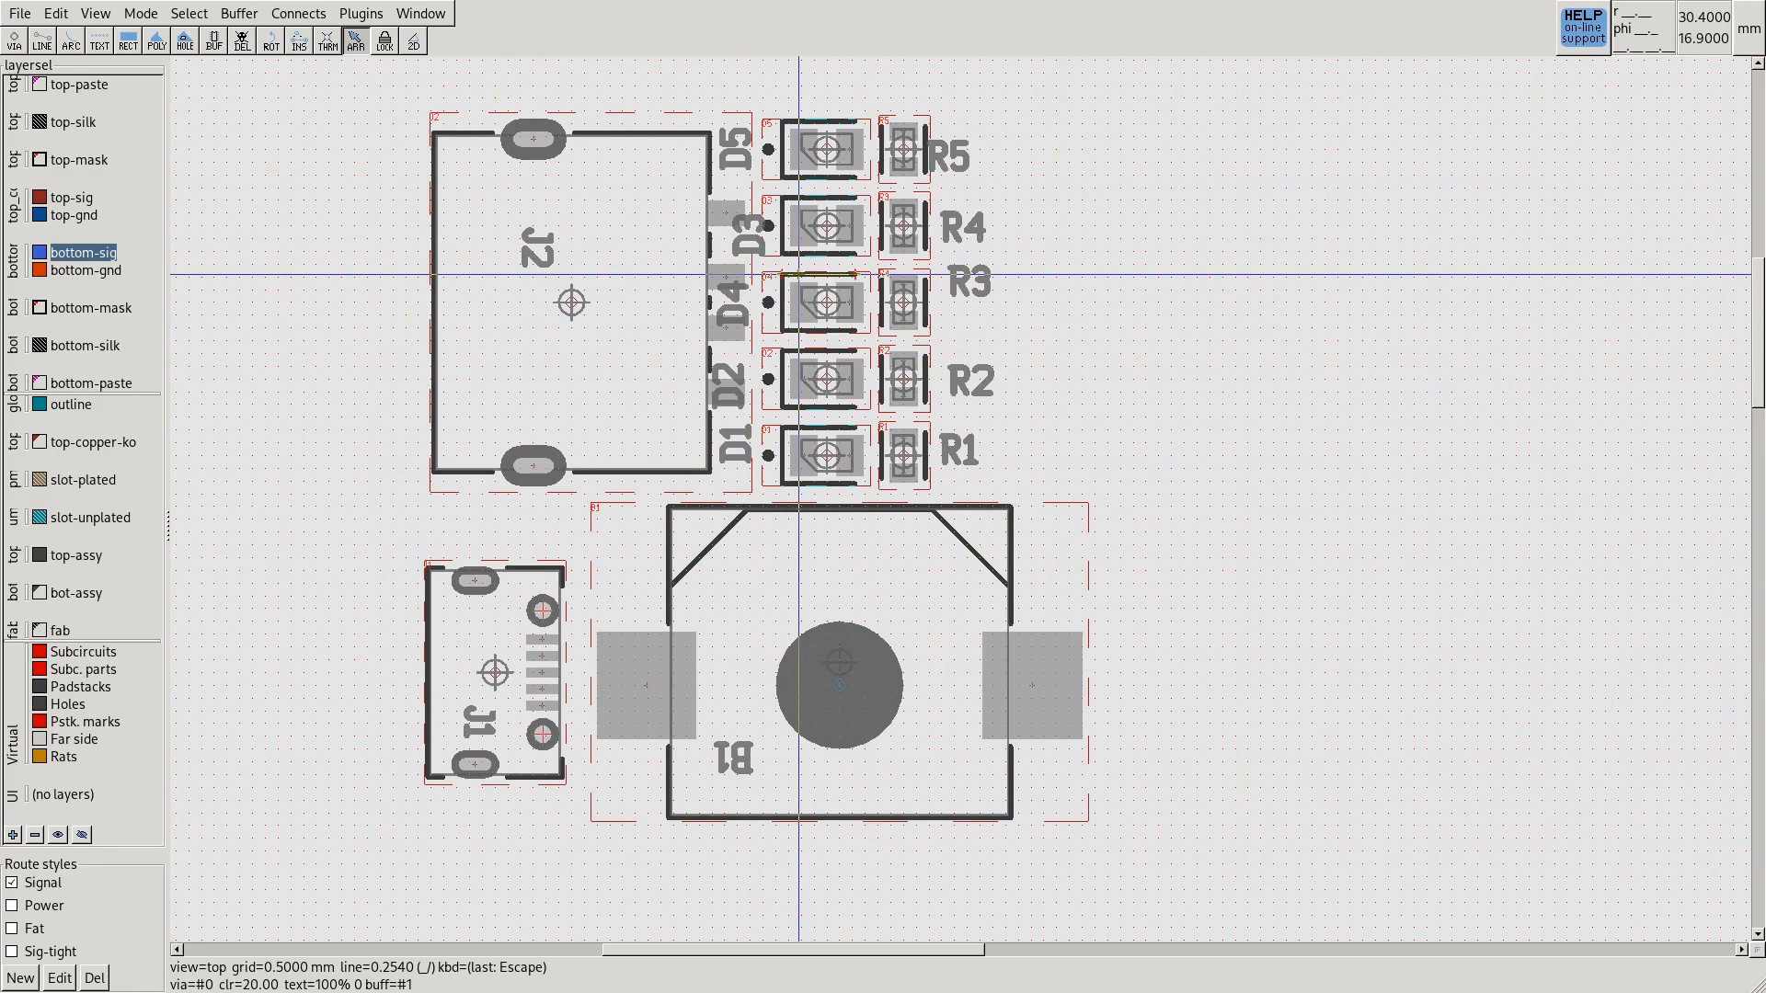
# Generate the optimized rats nest for the whole board and inspect the rat lines between the LEDs, resistors and connectors
pyautogui.press('c')
pyautogui.press('r')
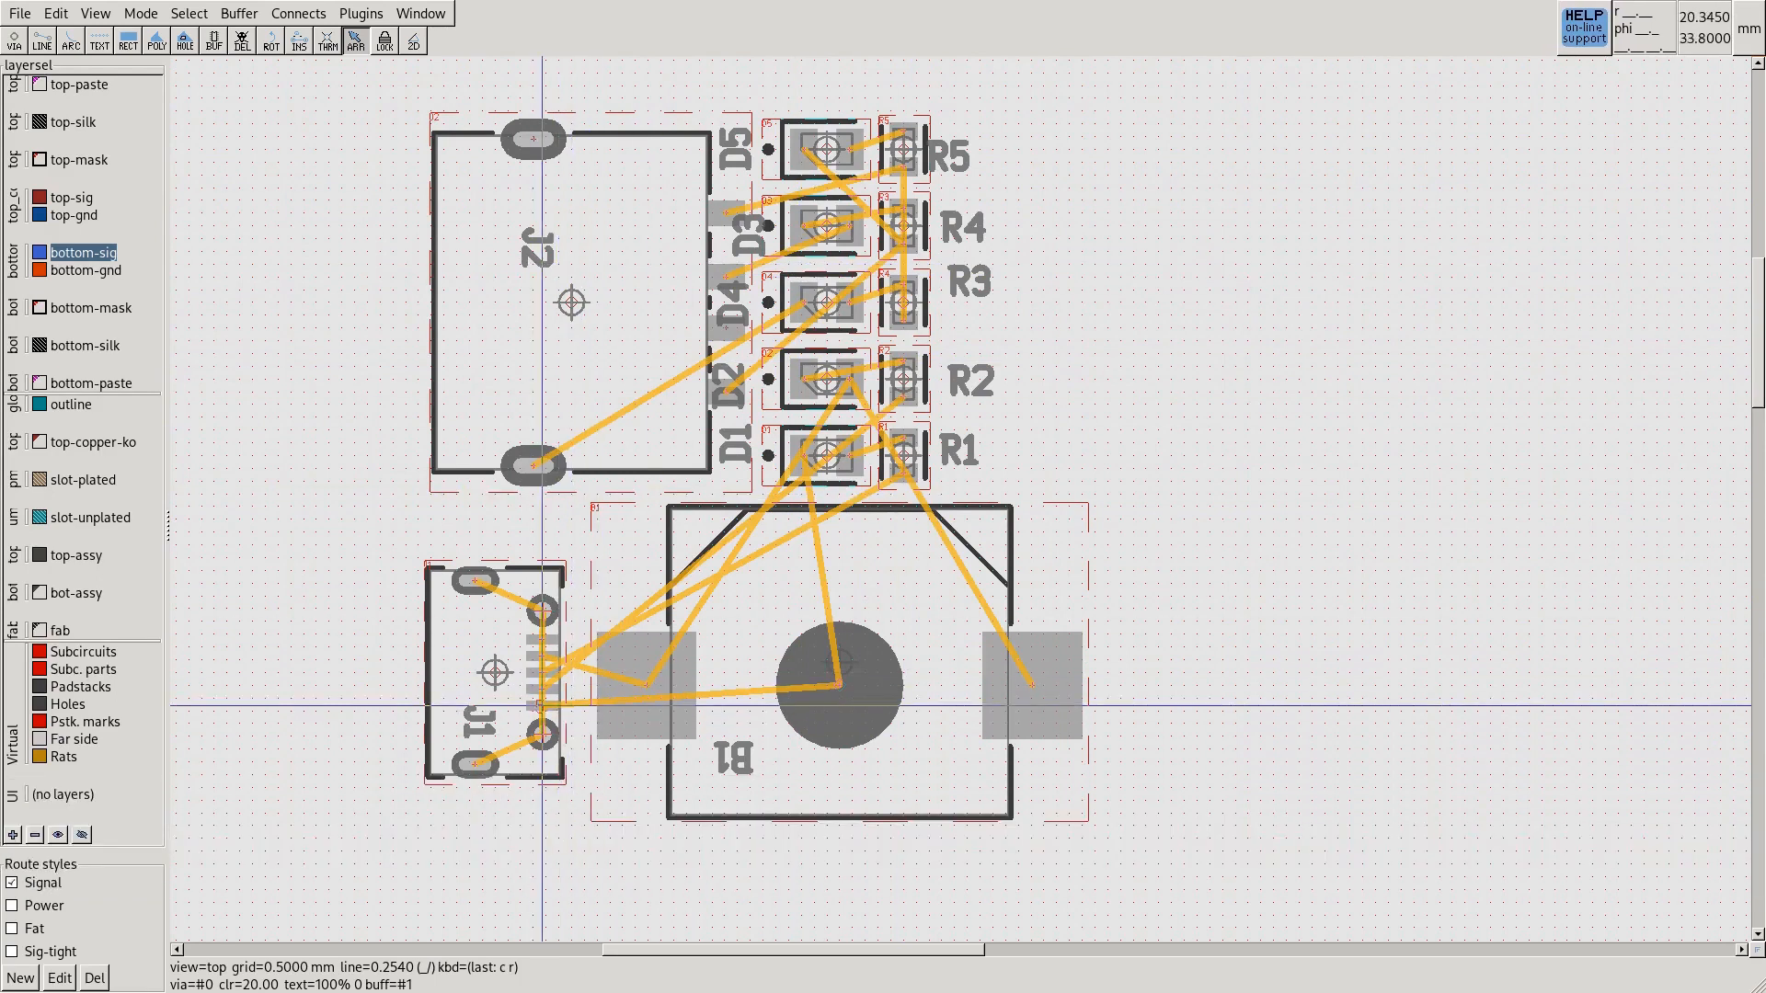
pyautogui.scroll(1, 561, 703)
pyautogui.scroll(1, 558, 711)
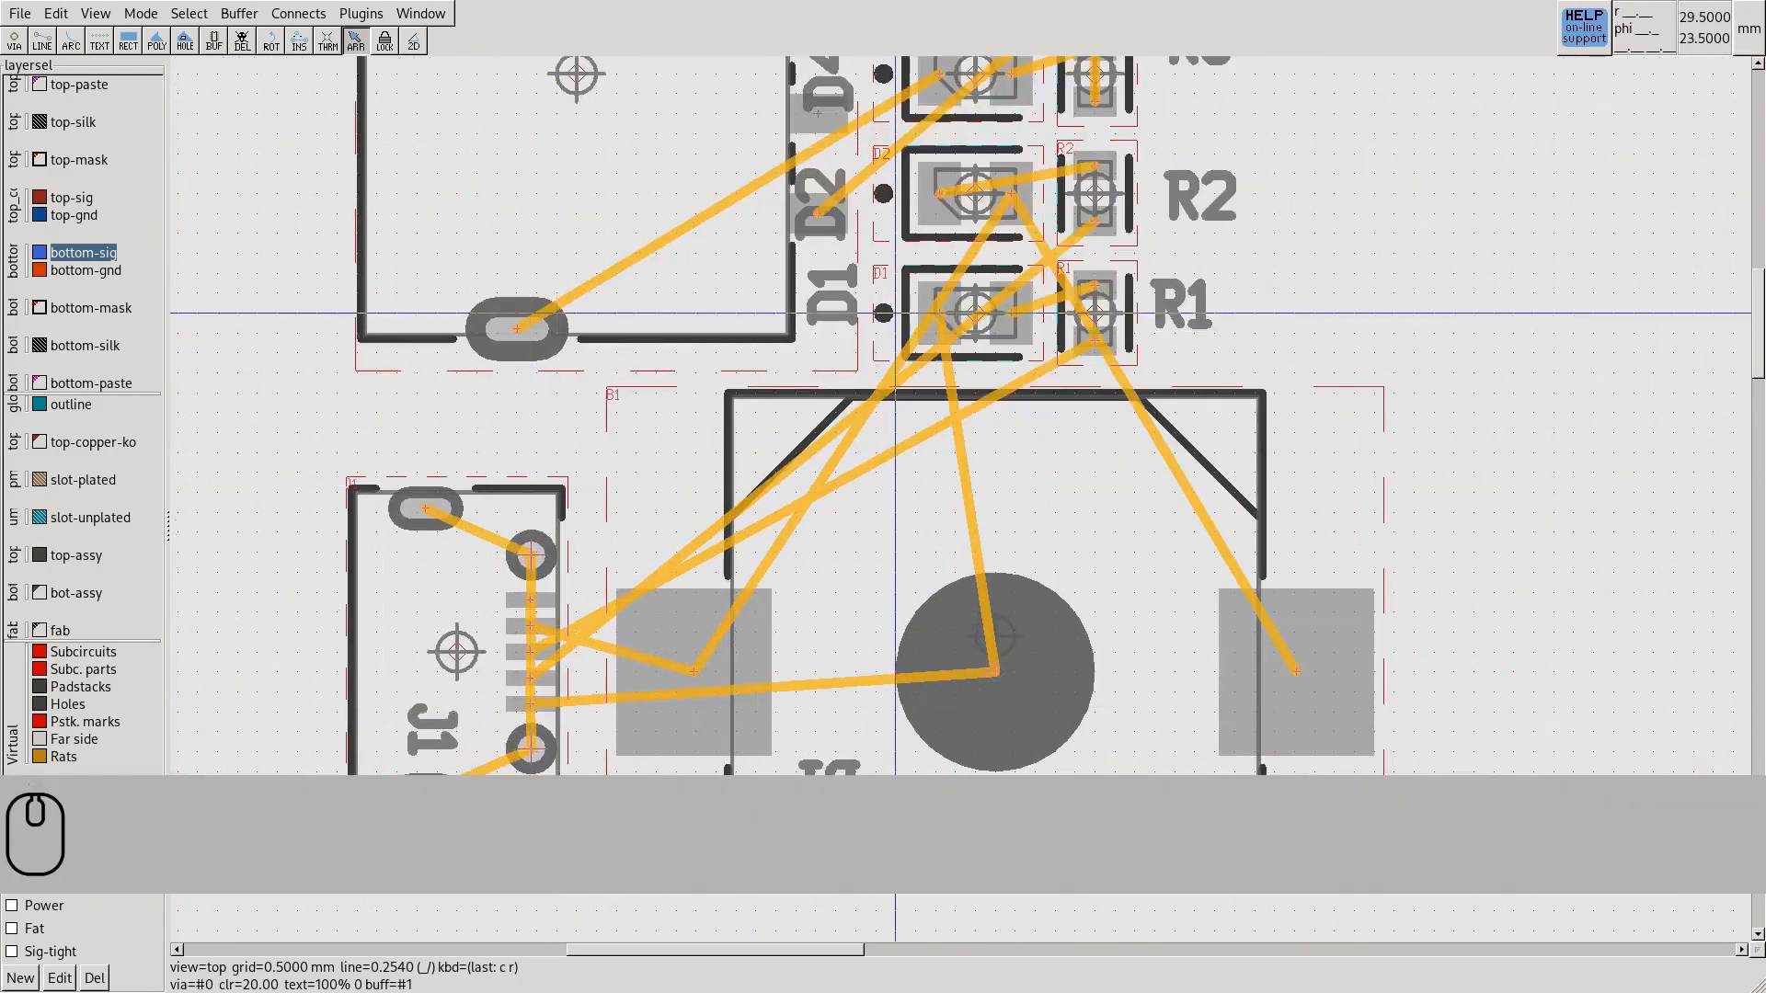
pyautogui.moveTo(897, 303); pyautogui.dragTo(774, 515, button='middle')
pyautogui.moveTo(954, 259); pyautogui.dragTo(934, 348, button='middle')
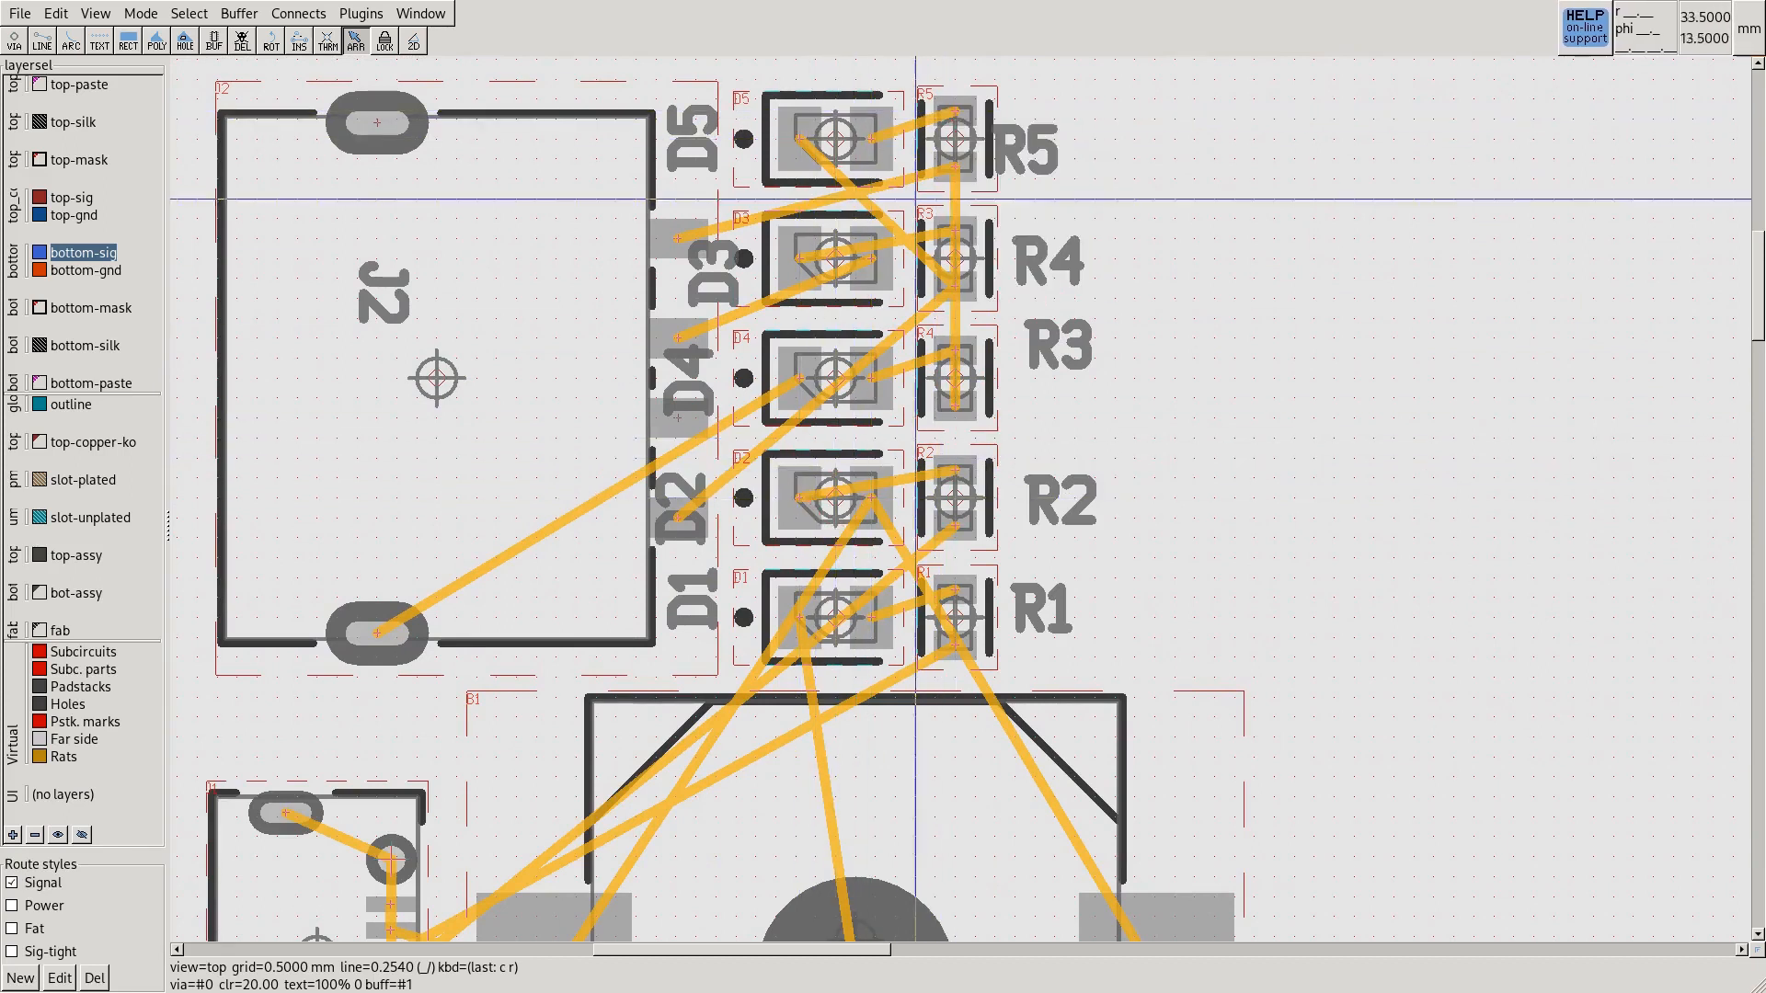
# Try rotating D3 by 180 degrees to see how its rat lines change, and return it to its original orientation
pyautogui.press('F9')
pyautogui.click(836, 258)
pyautogui.click(835, 259)
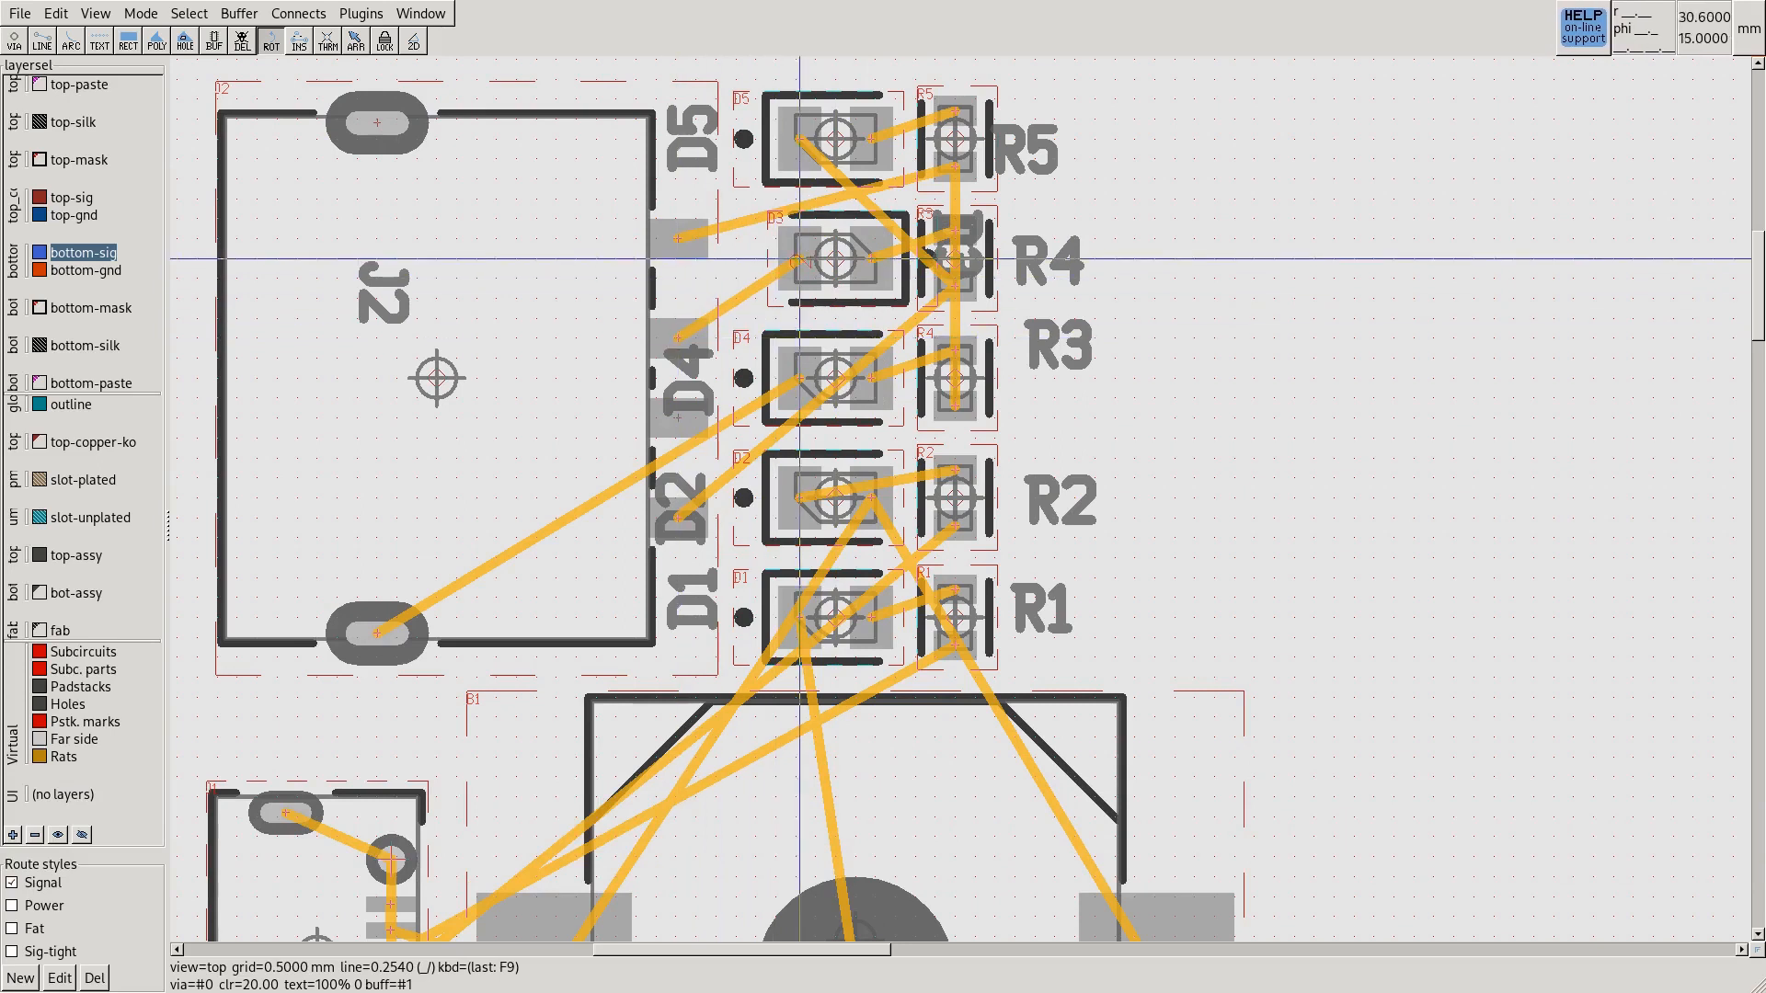
pyautogui.click(835, 259)
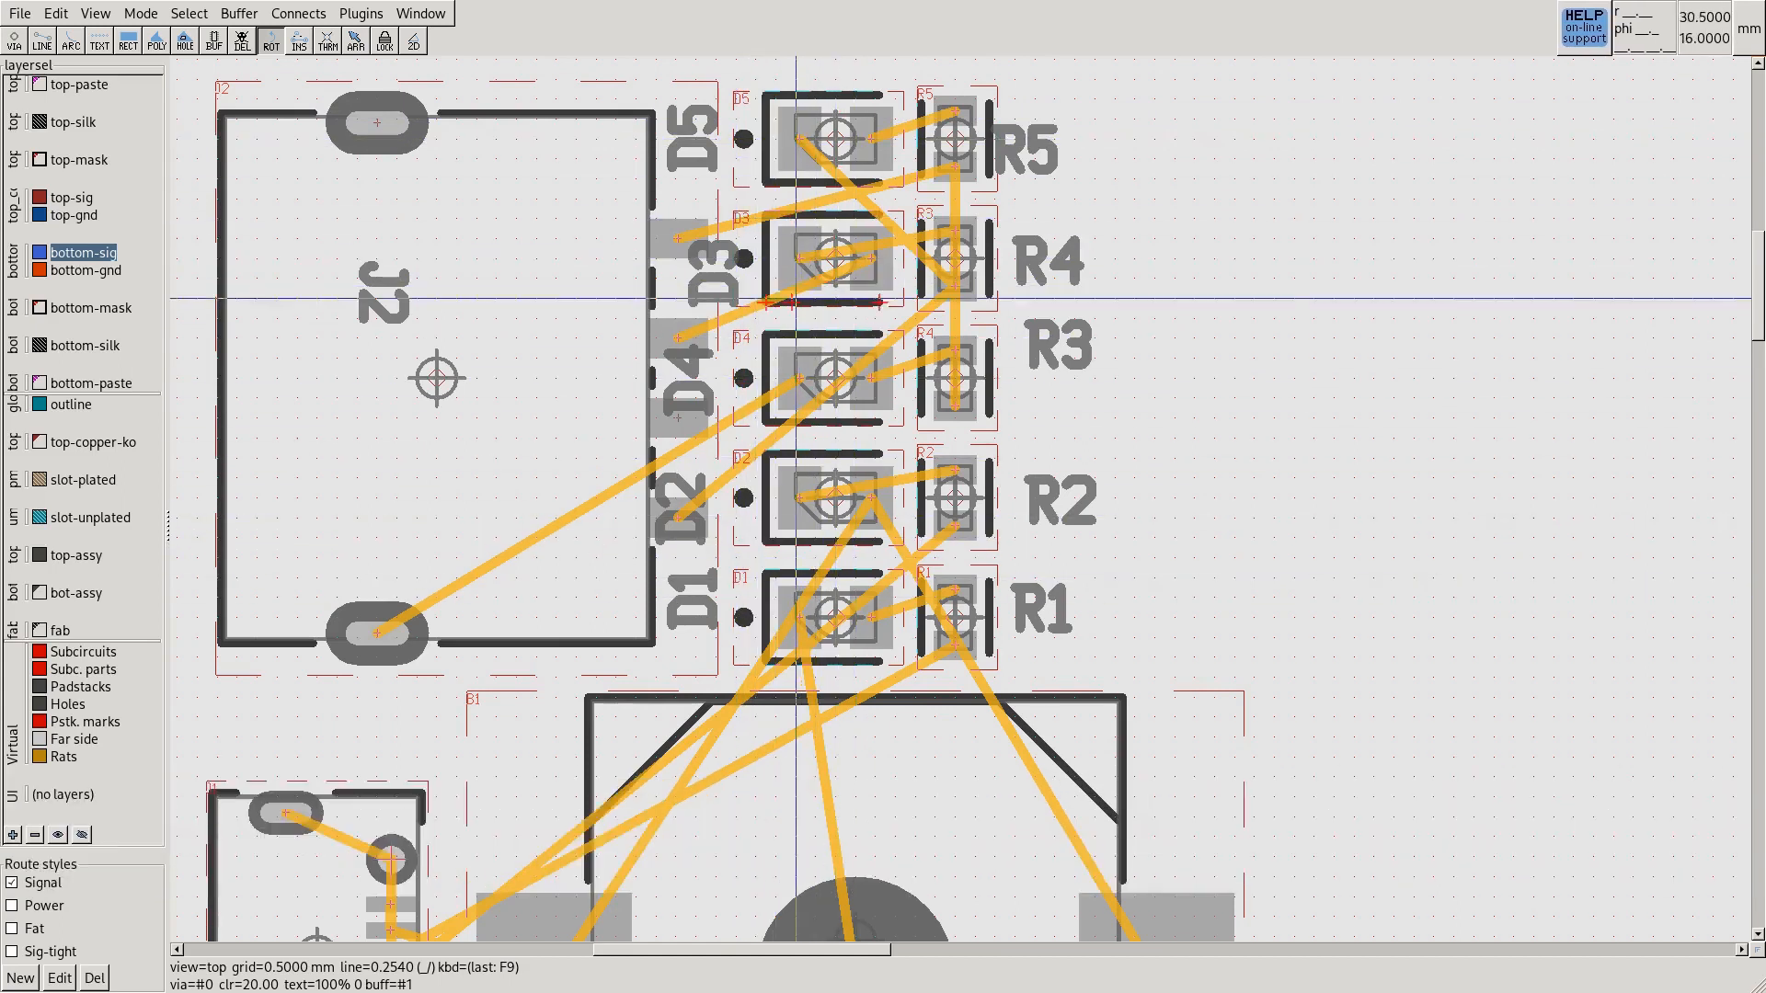
pyautogui.scroll(-1, 828, 478)
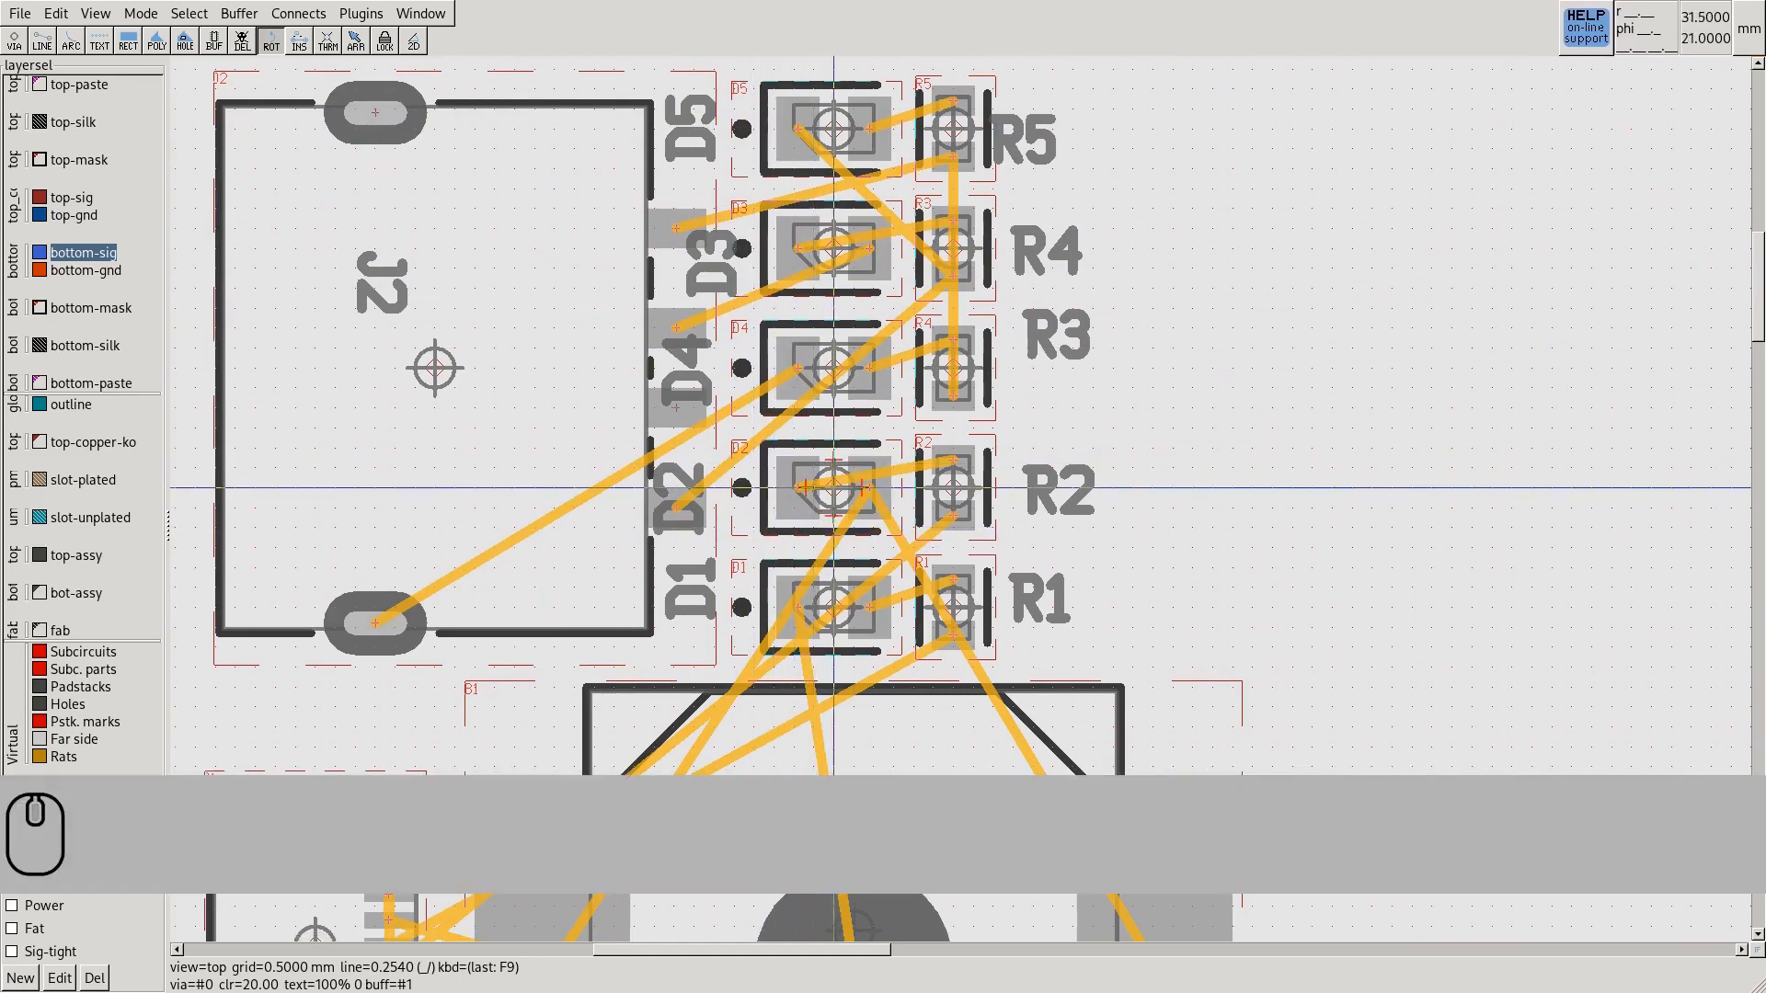
pyautogui.press('Escape')
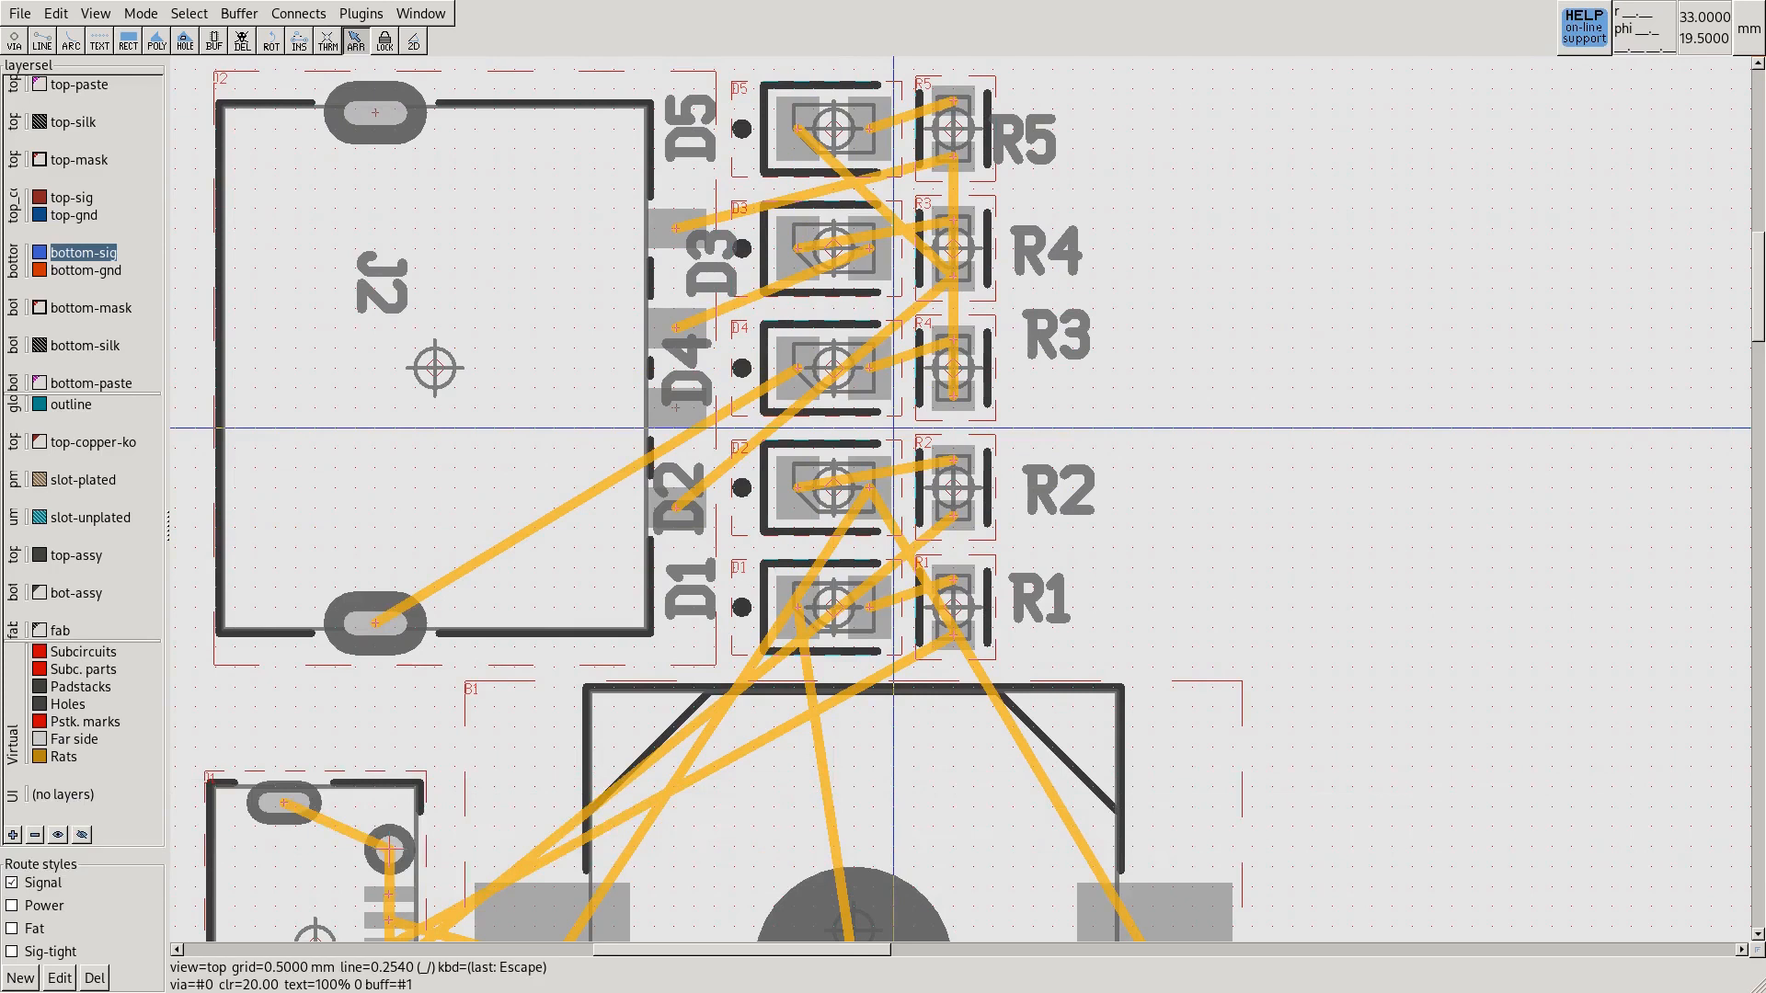
# Erase the rats nest, select D4 and add rat lines only to its selected pins
pyautogui.press('c')
pyautogui.press('e')
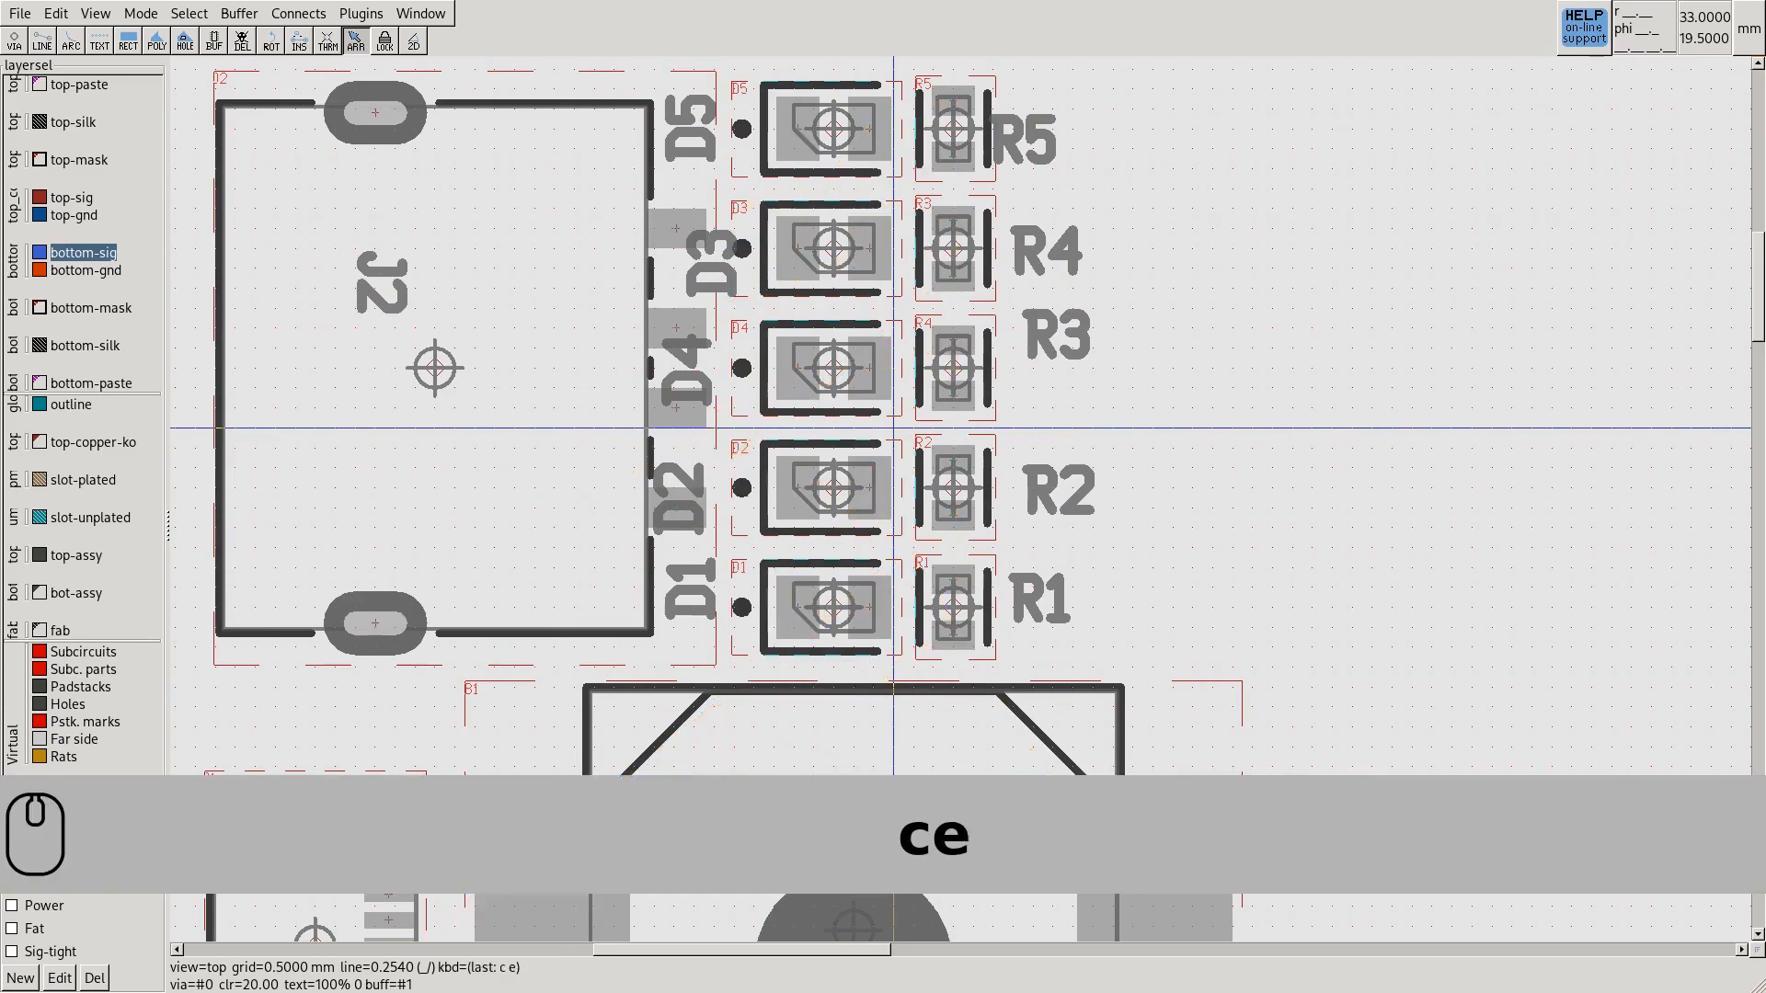
pyautogui.click(834, 368)
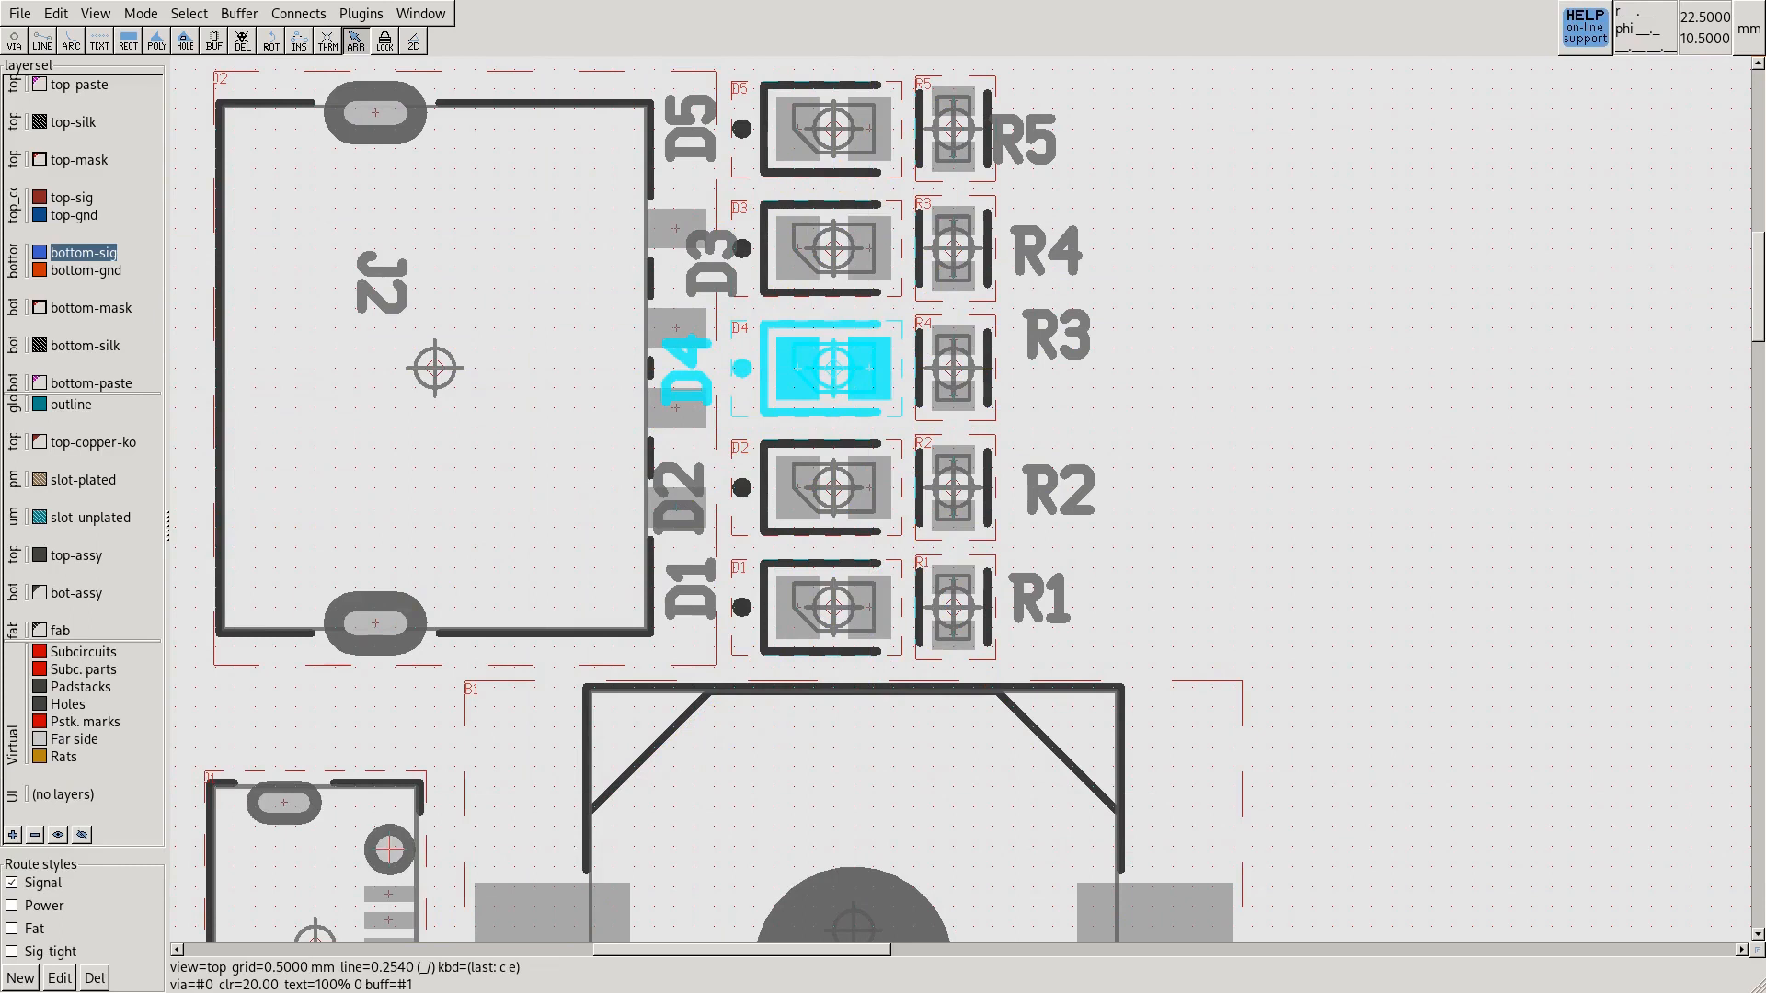
pyautogui.click(297, 13)
pyautogui.moveTo(315, 47)
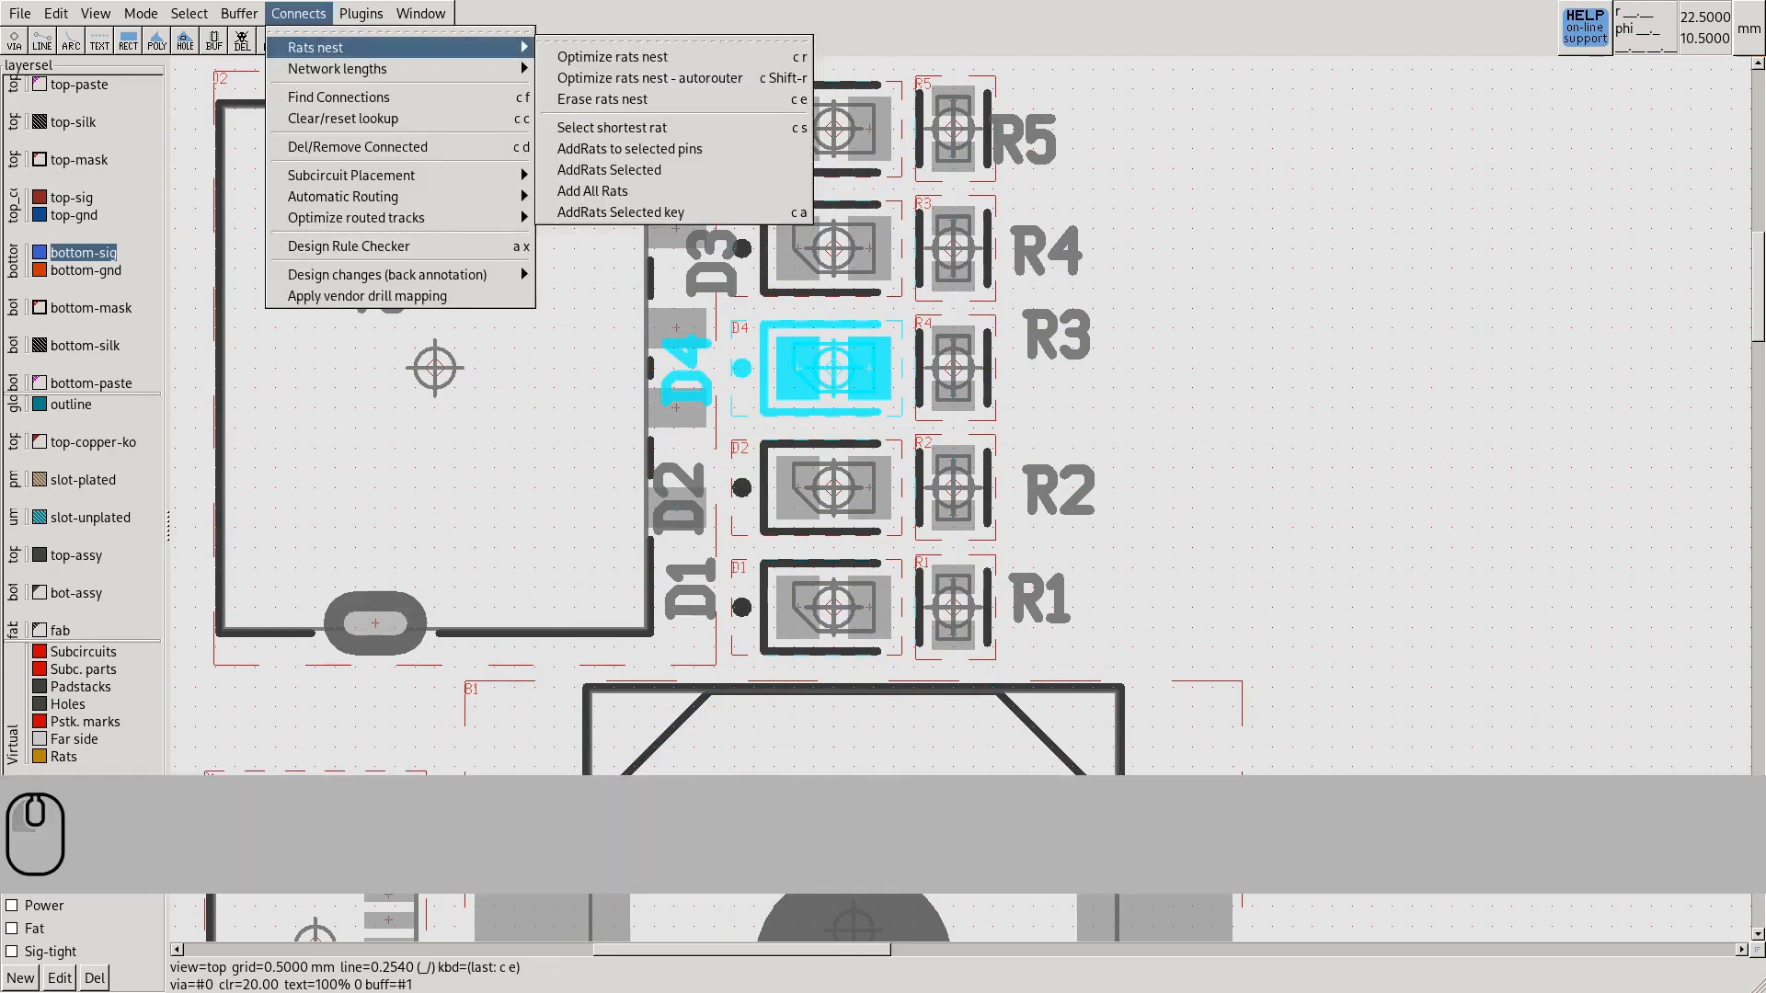
pyautogui.press('Down')
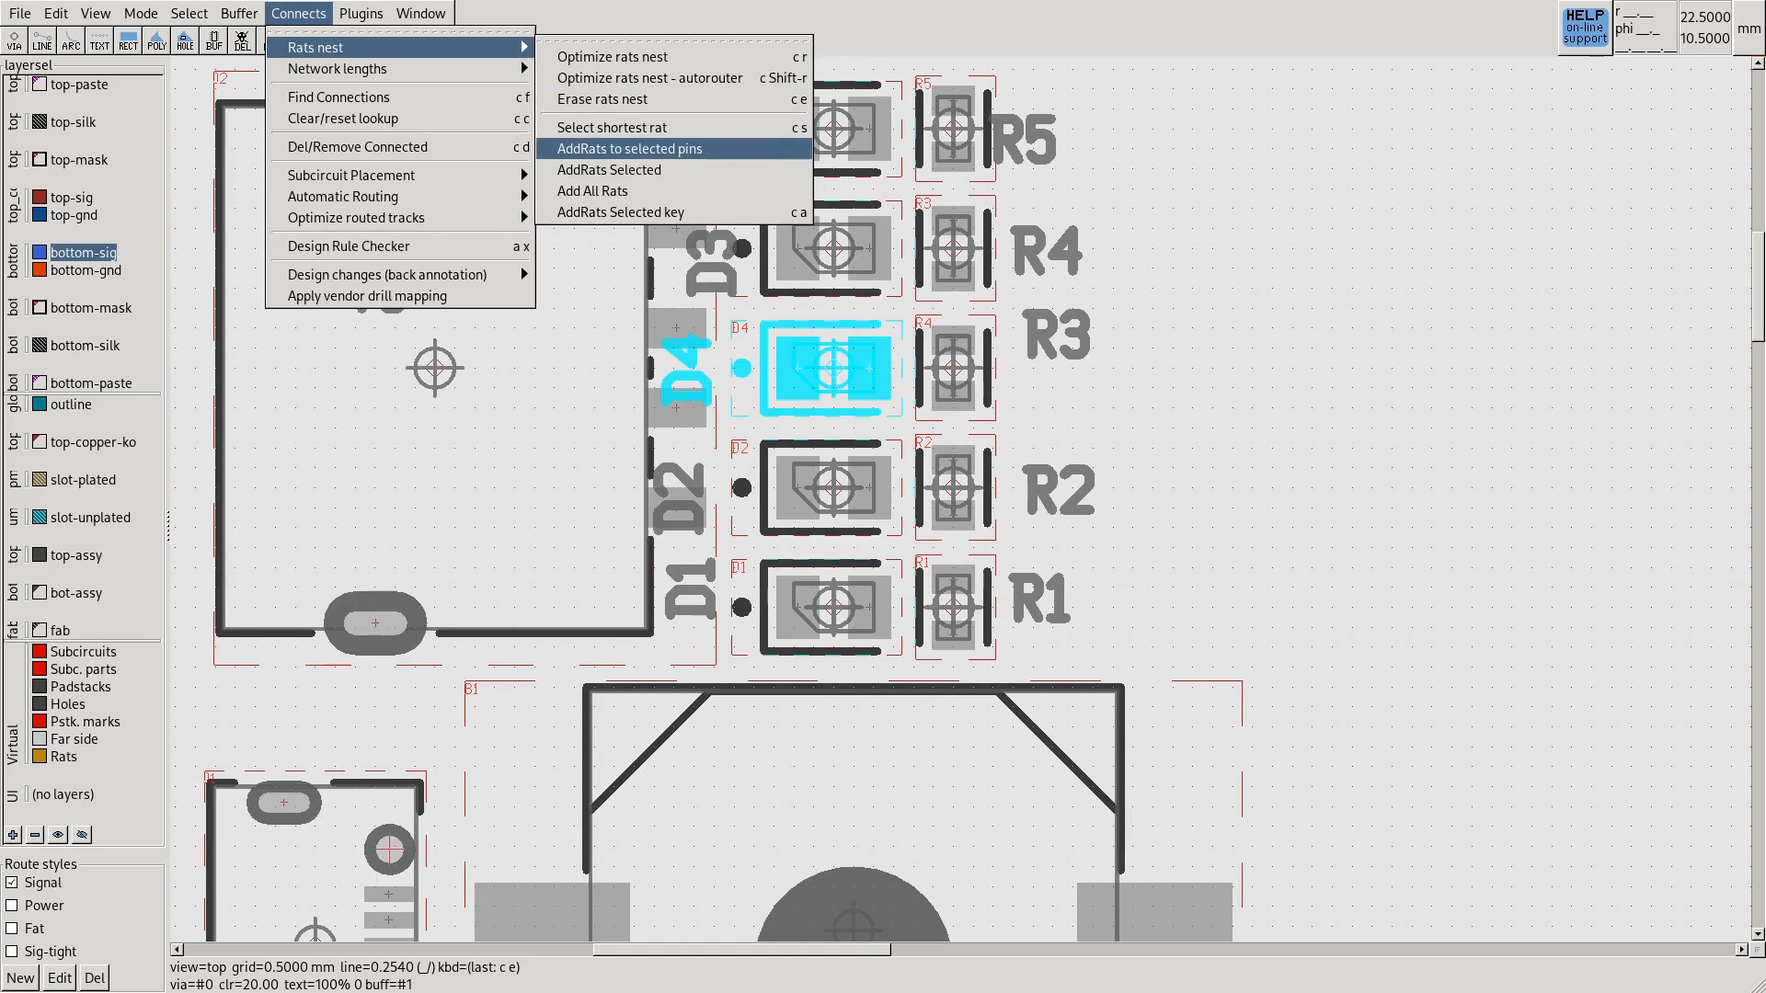
pyautogui.click(630, 148)
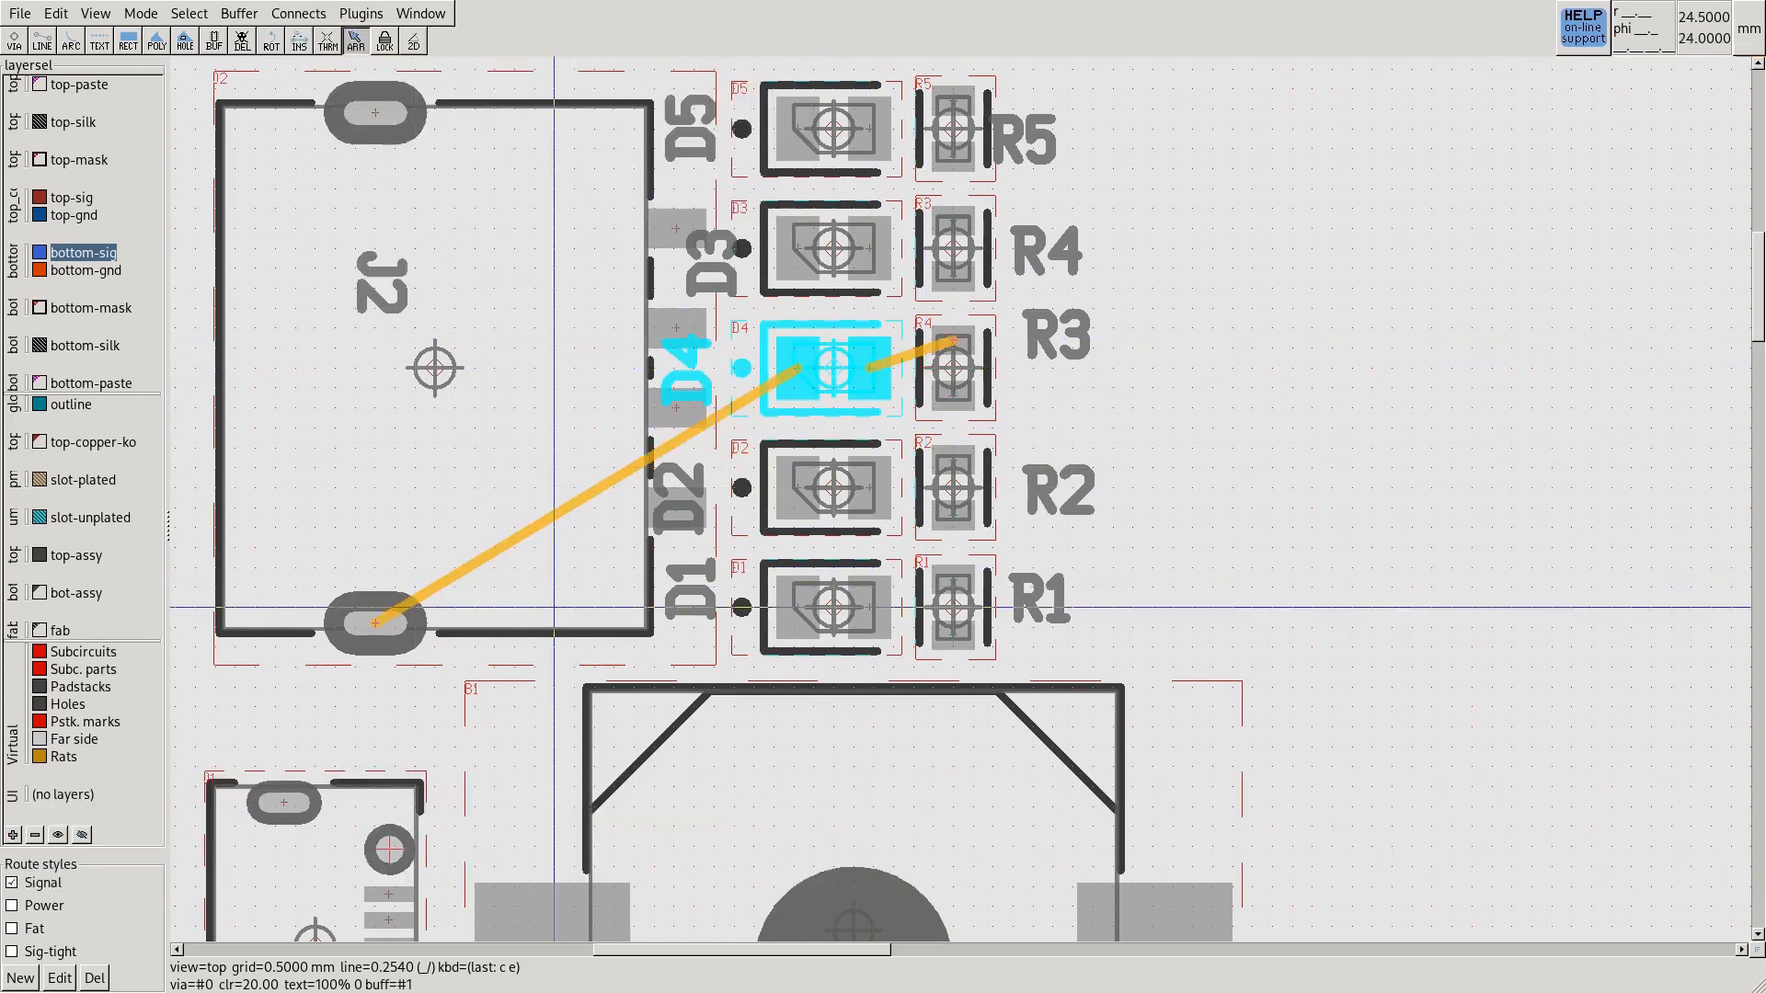
# Select B1 instead of D4, add rat lines only to its pins, and follow them to J1, D1 and D2
pyautogui.moveTo(552, 607); pyautogui.dragTo(507, 523, button='middle')
pyautogui.moveTo(789, 603); pyautogui.dragTo(726, 398, button='middle')
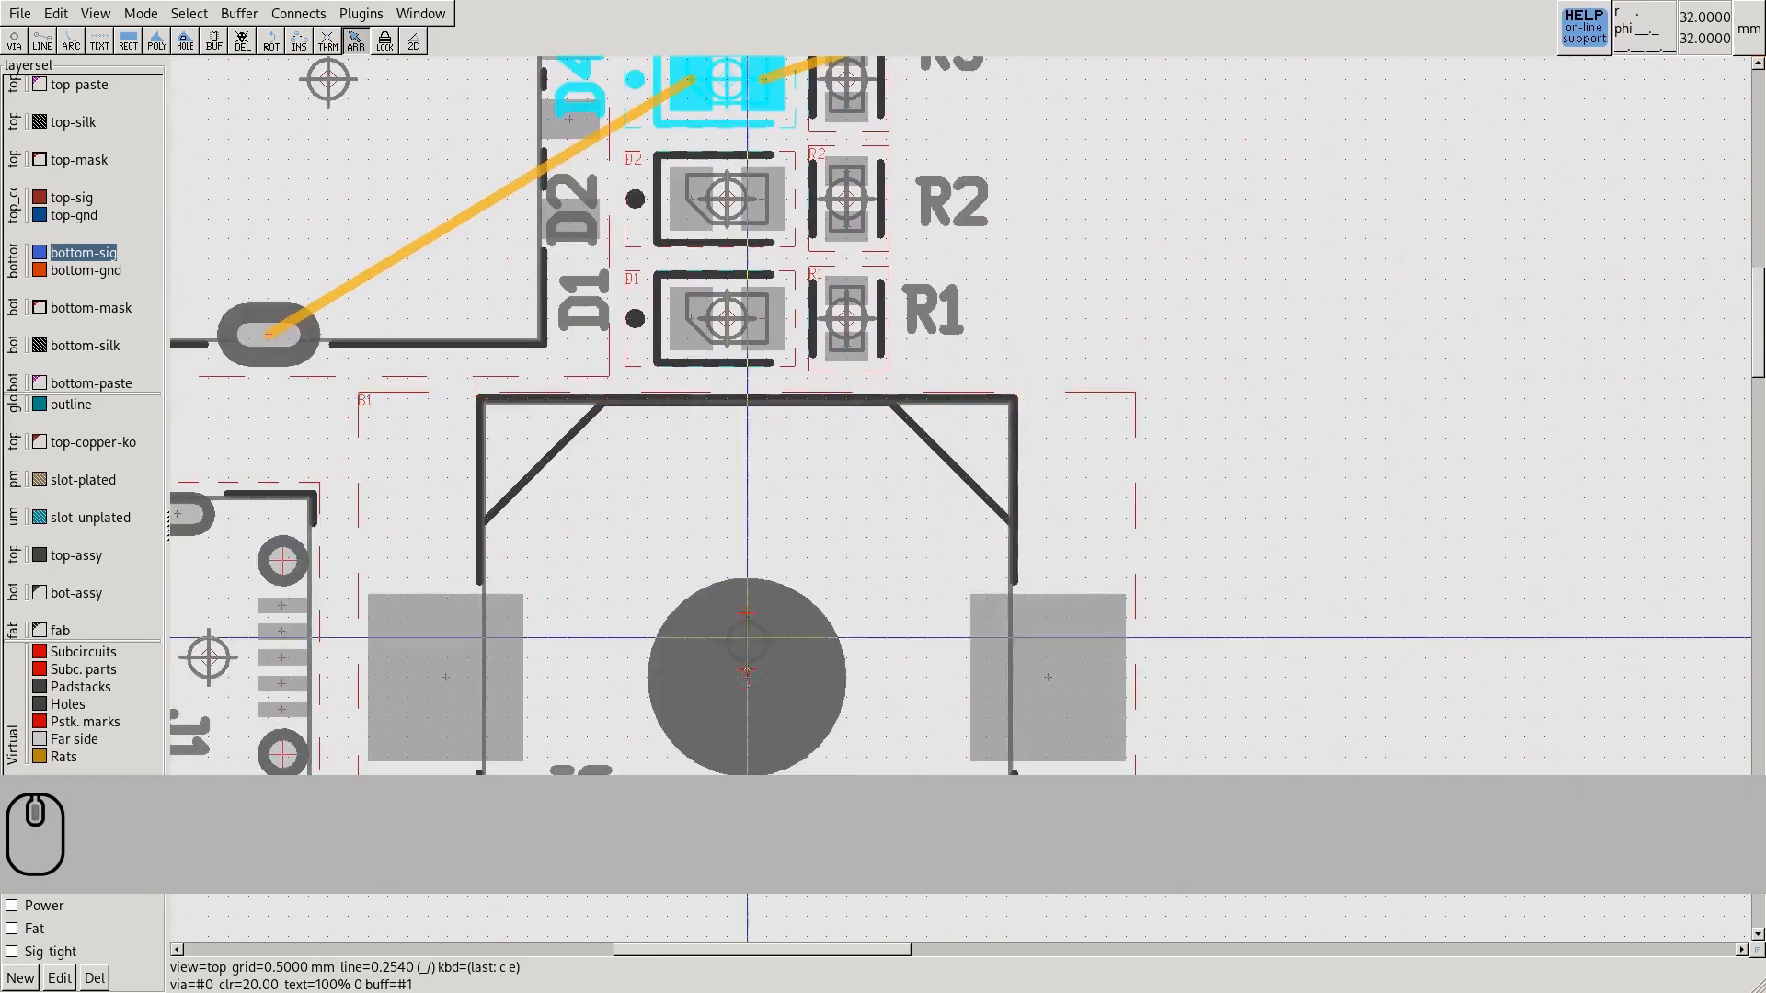
pyautogui.click(726, 398)
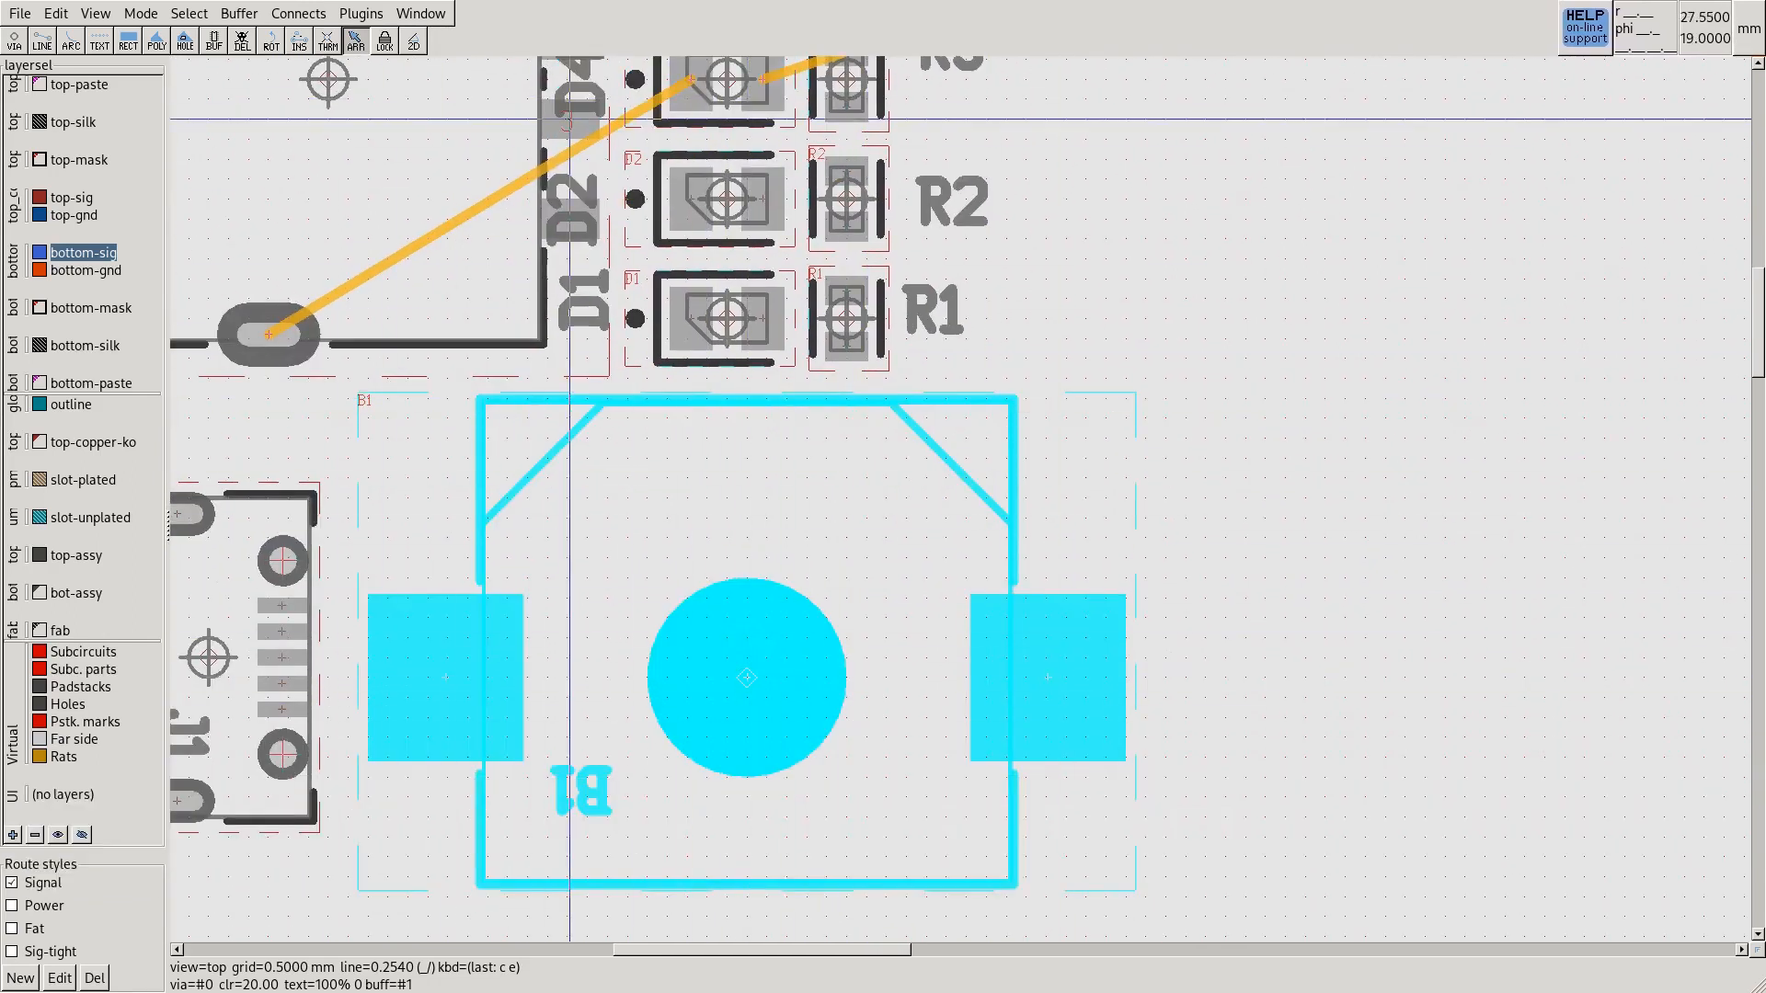
pyautogui.click(298, 13)
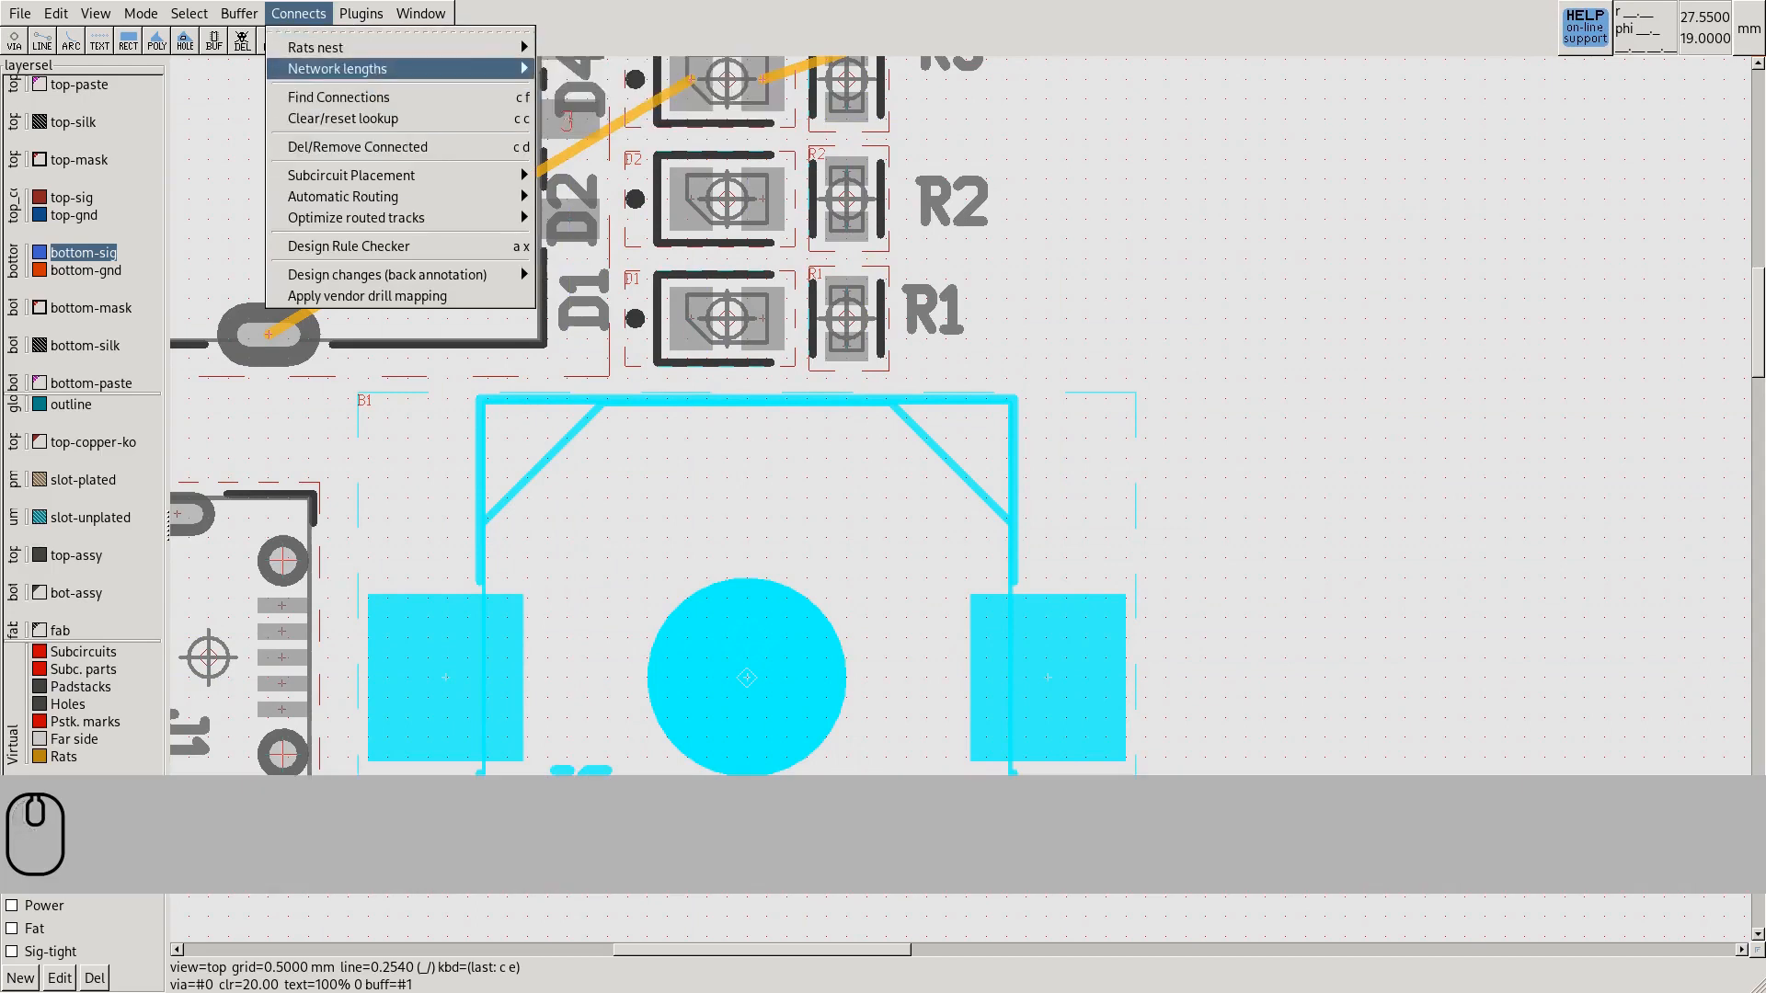
pyautogui.moveTo(368, 47)
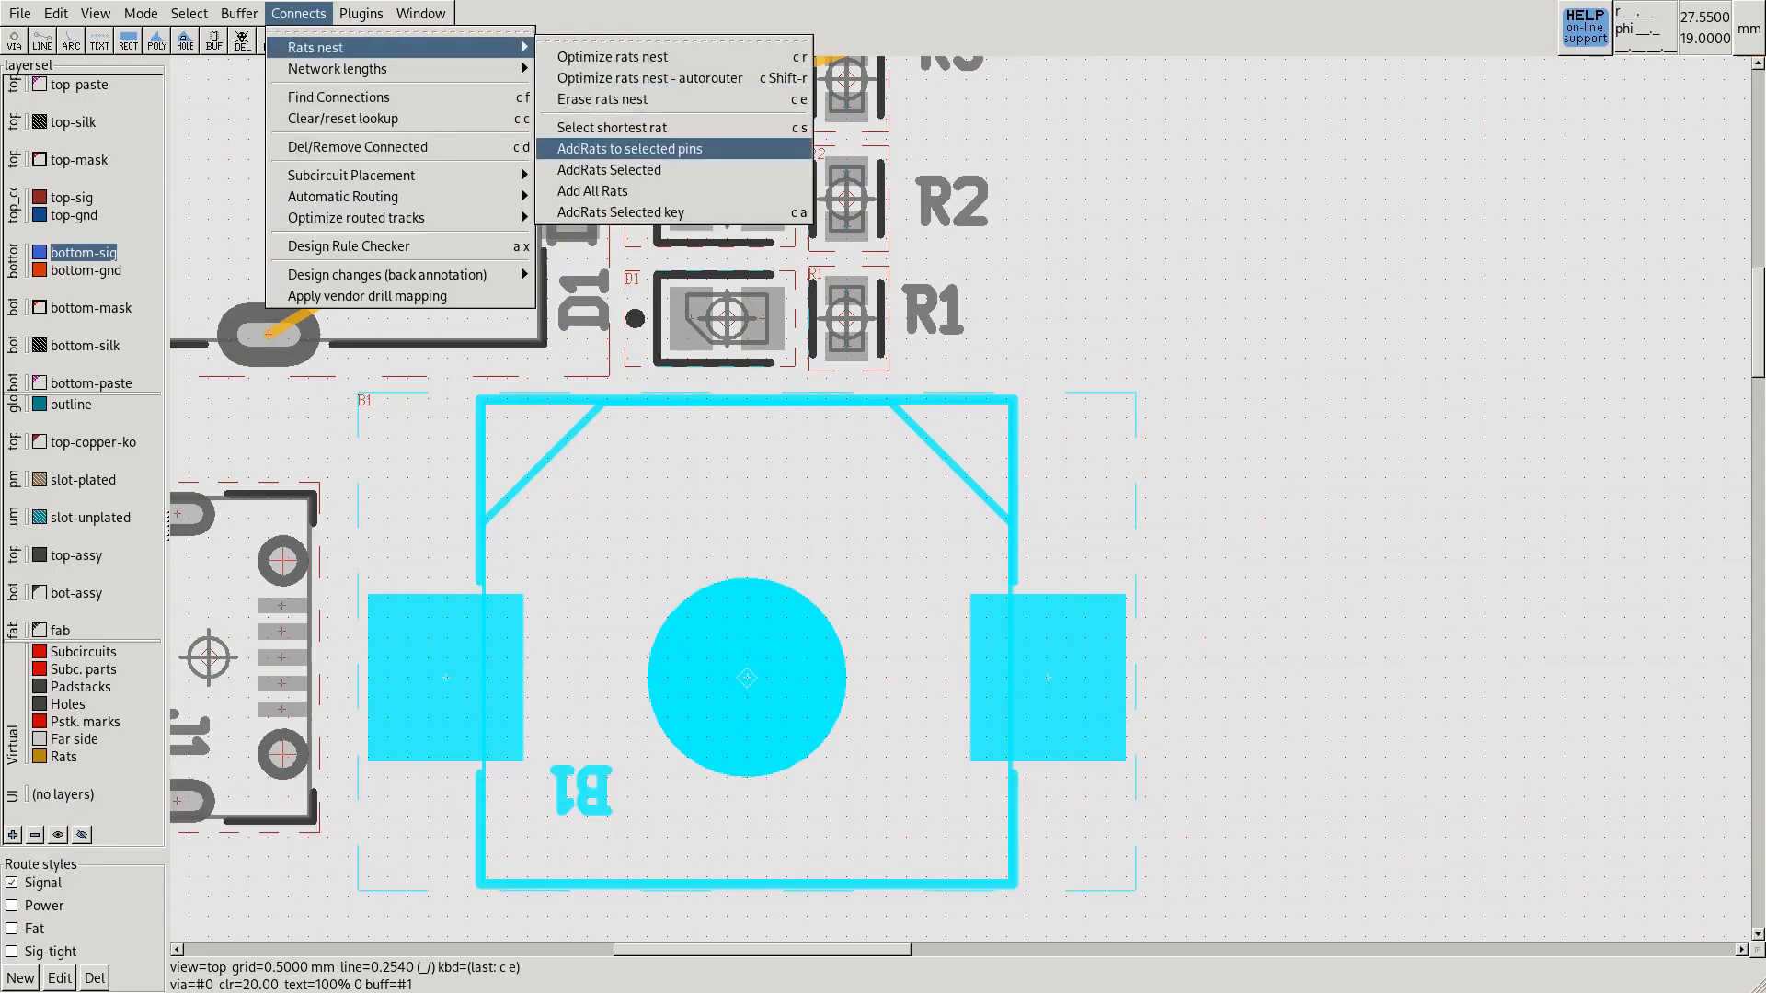
pyautogui.click(629, 148)
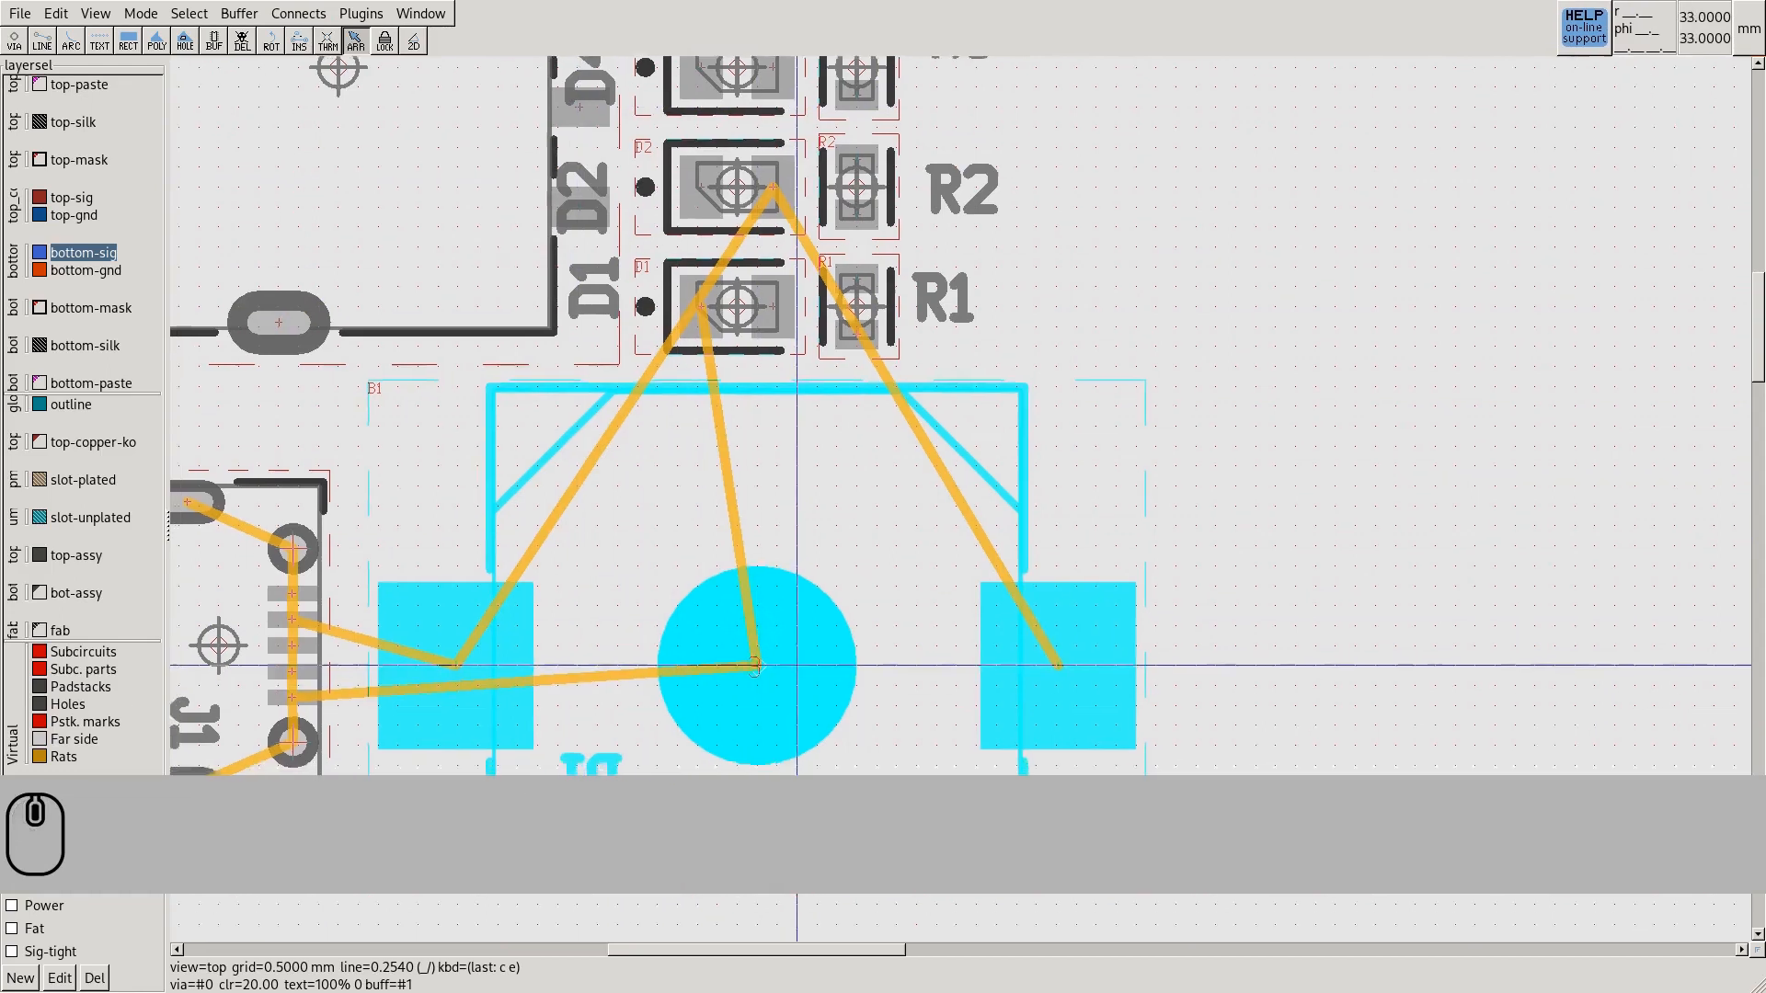
pyautogui.moveTo(755, 666); pyautogui.dragTo(919, 542, button='middle')
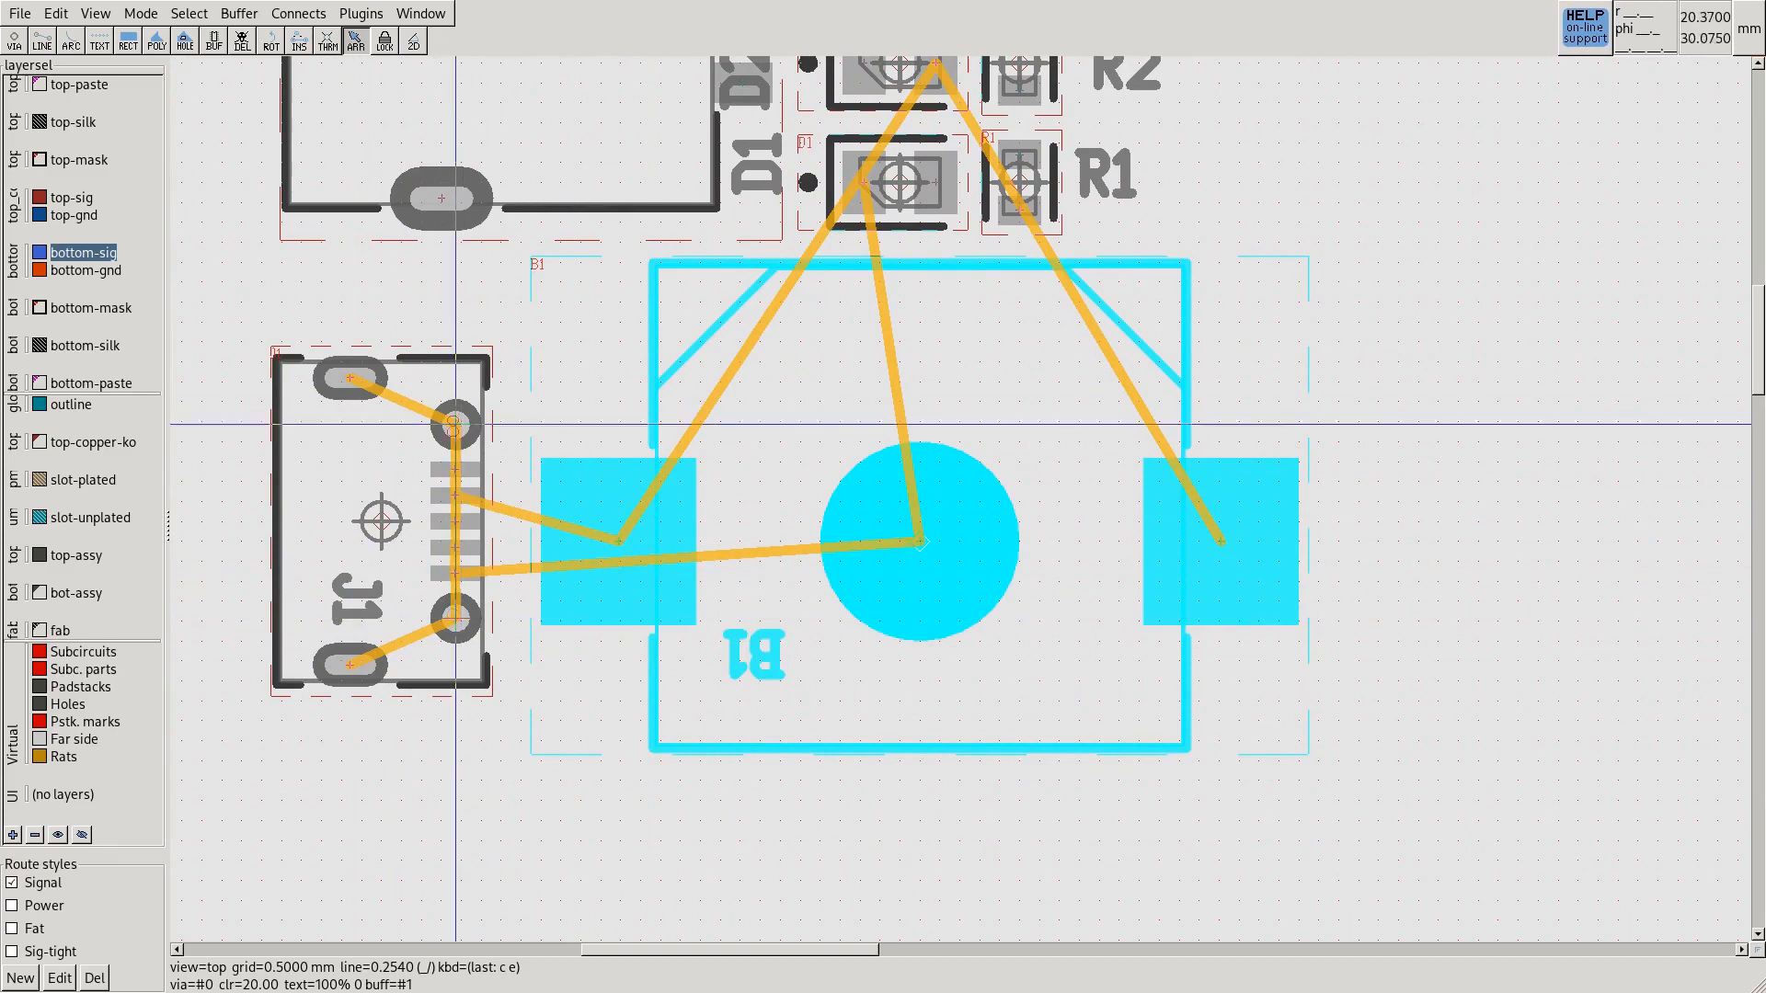
pyautogui.moveTo(800, 283); pyautogui.dragTo(734, 476, button='middle')
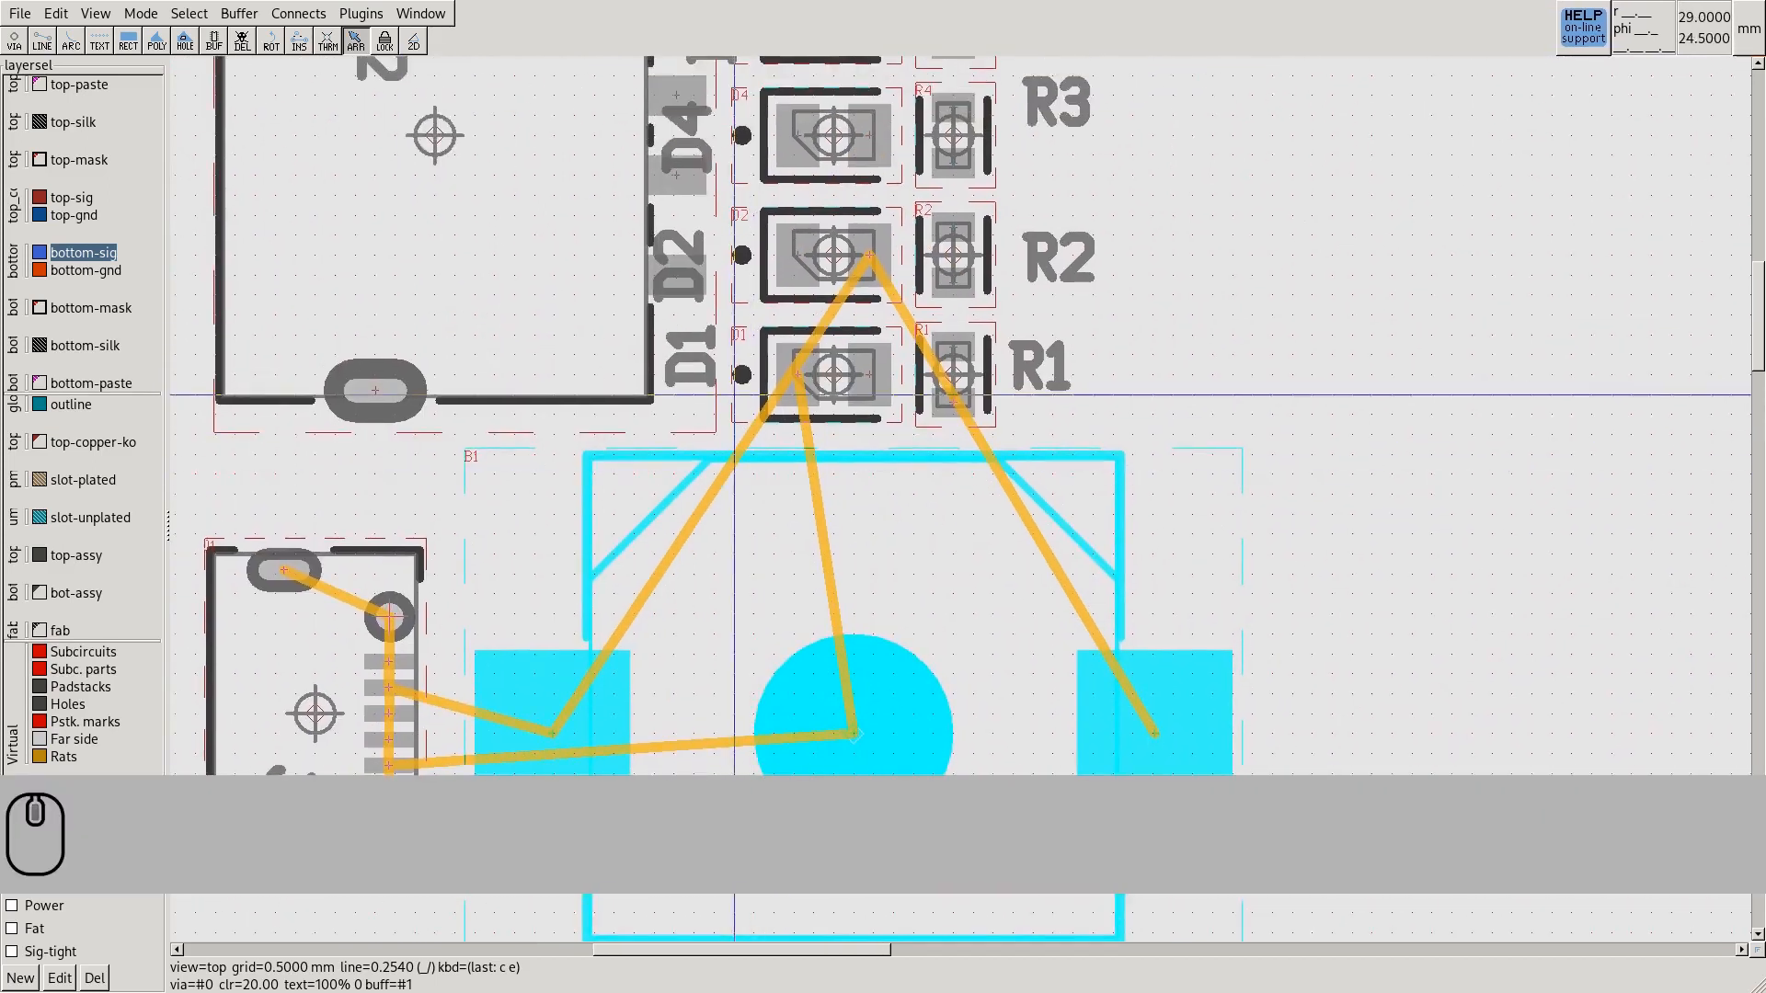
# Deselect B1, regenerate the full optimized rats nest, and delete the rat line between D2 and B1's right-hand pad
pyautogui.click(494, 514)
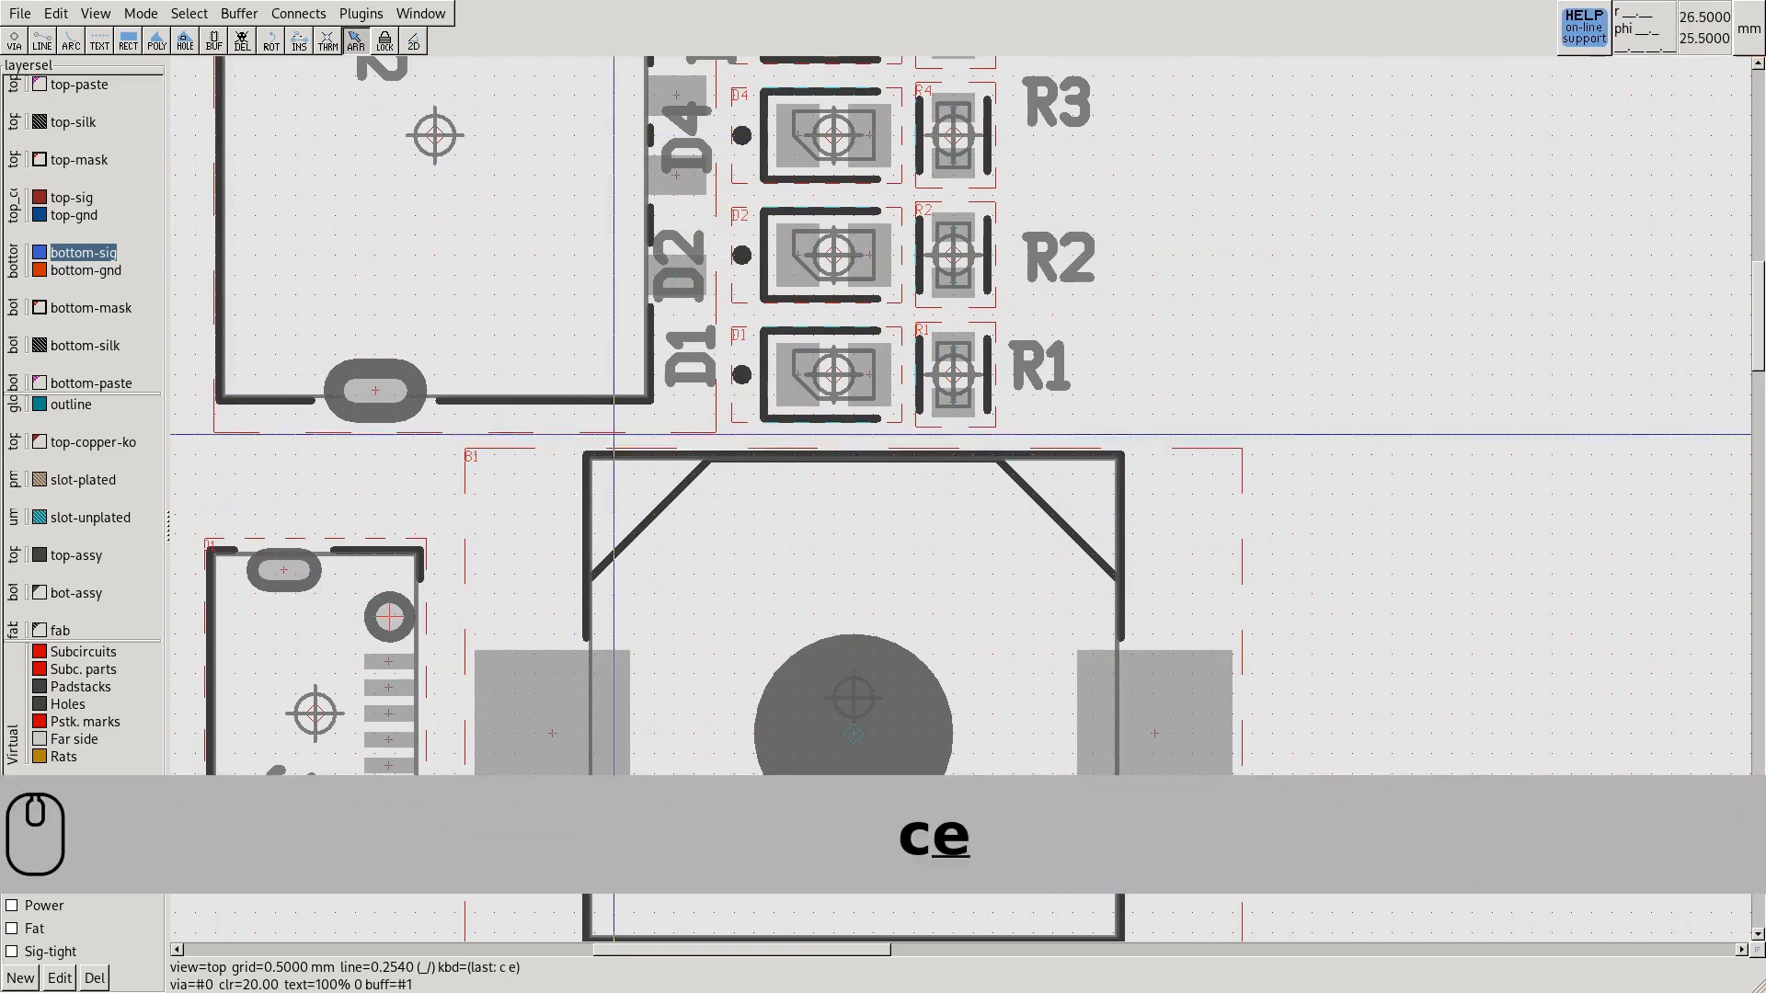
pyautogui.press('c')
pyautogui.press('r')
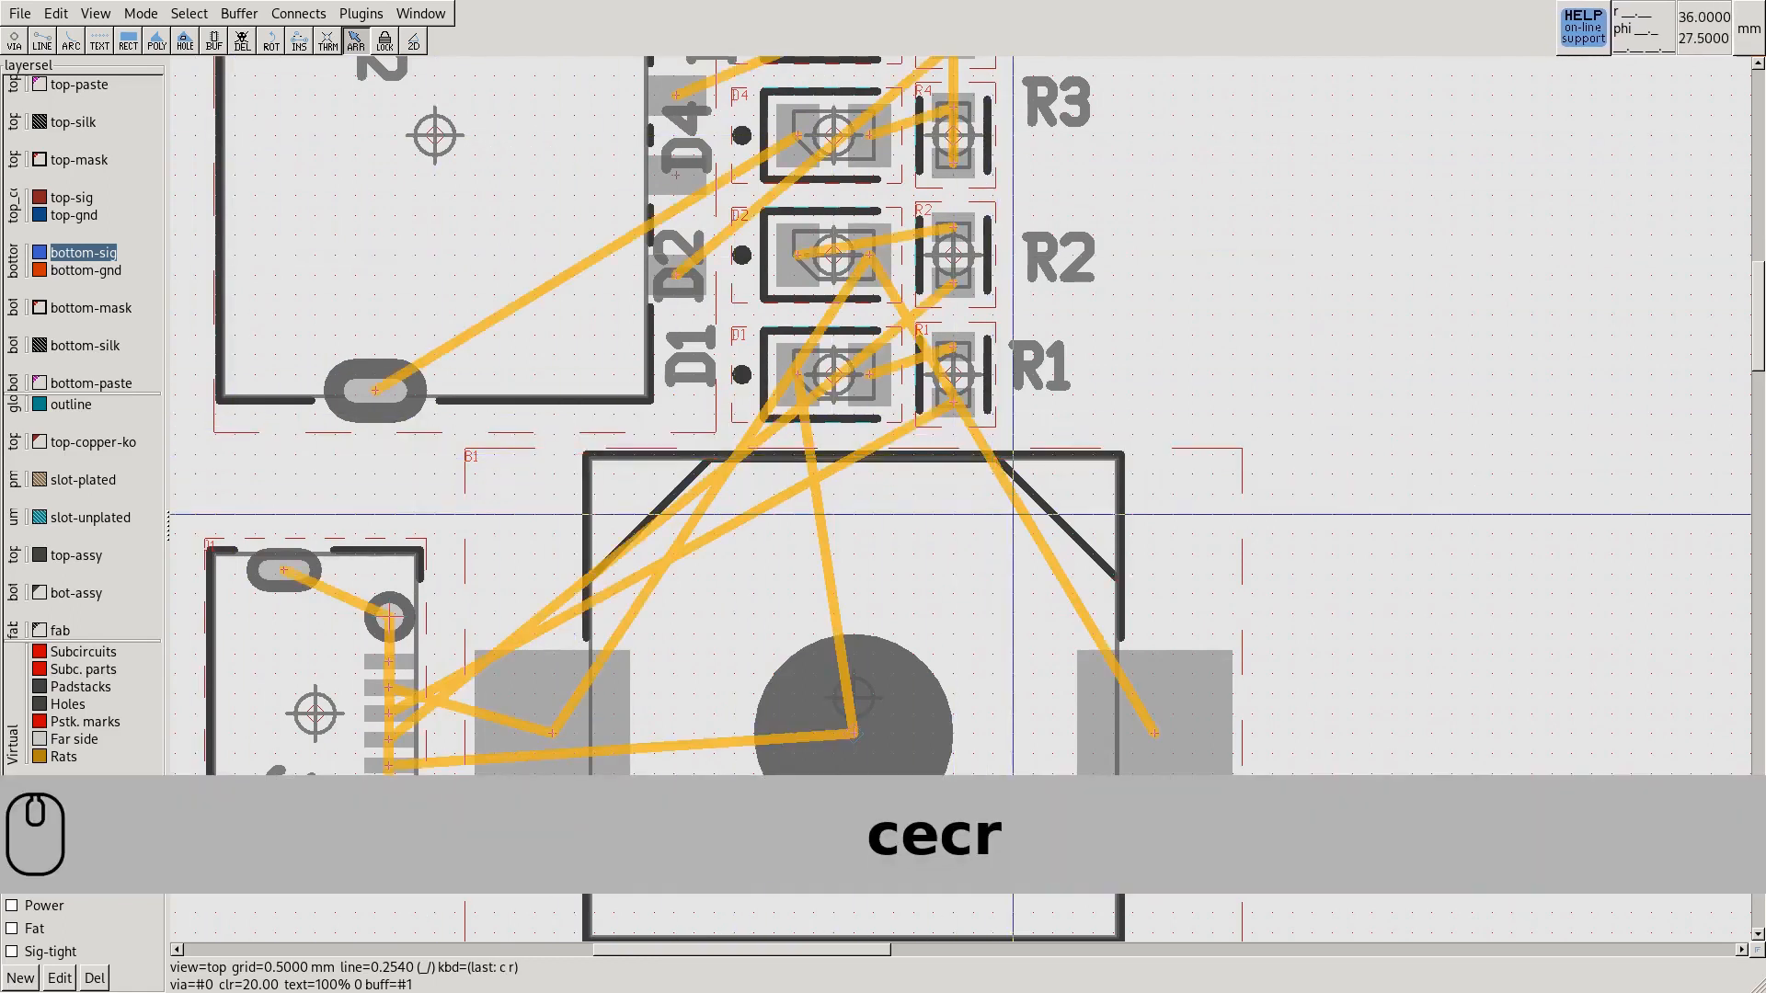
pyautogui.press('Delete')
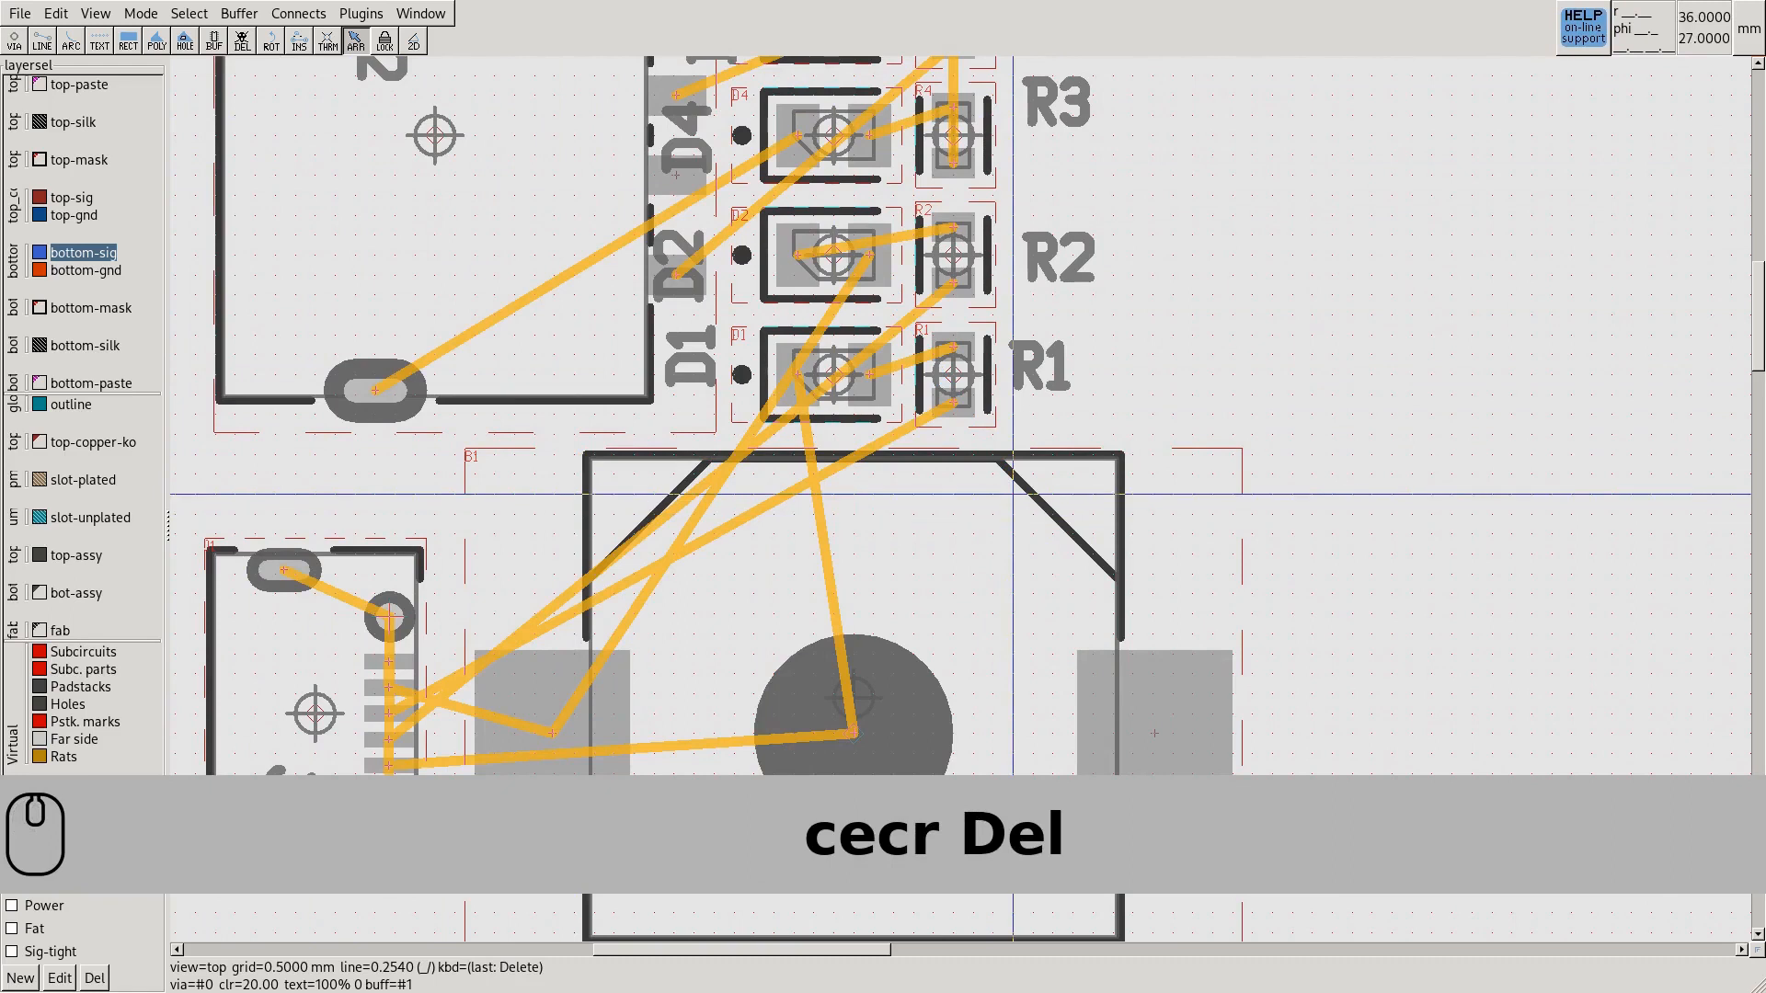
pyautogui.scroll(5, 929, 441)
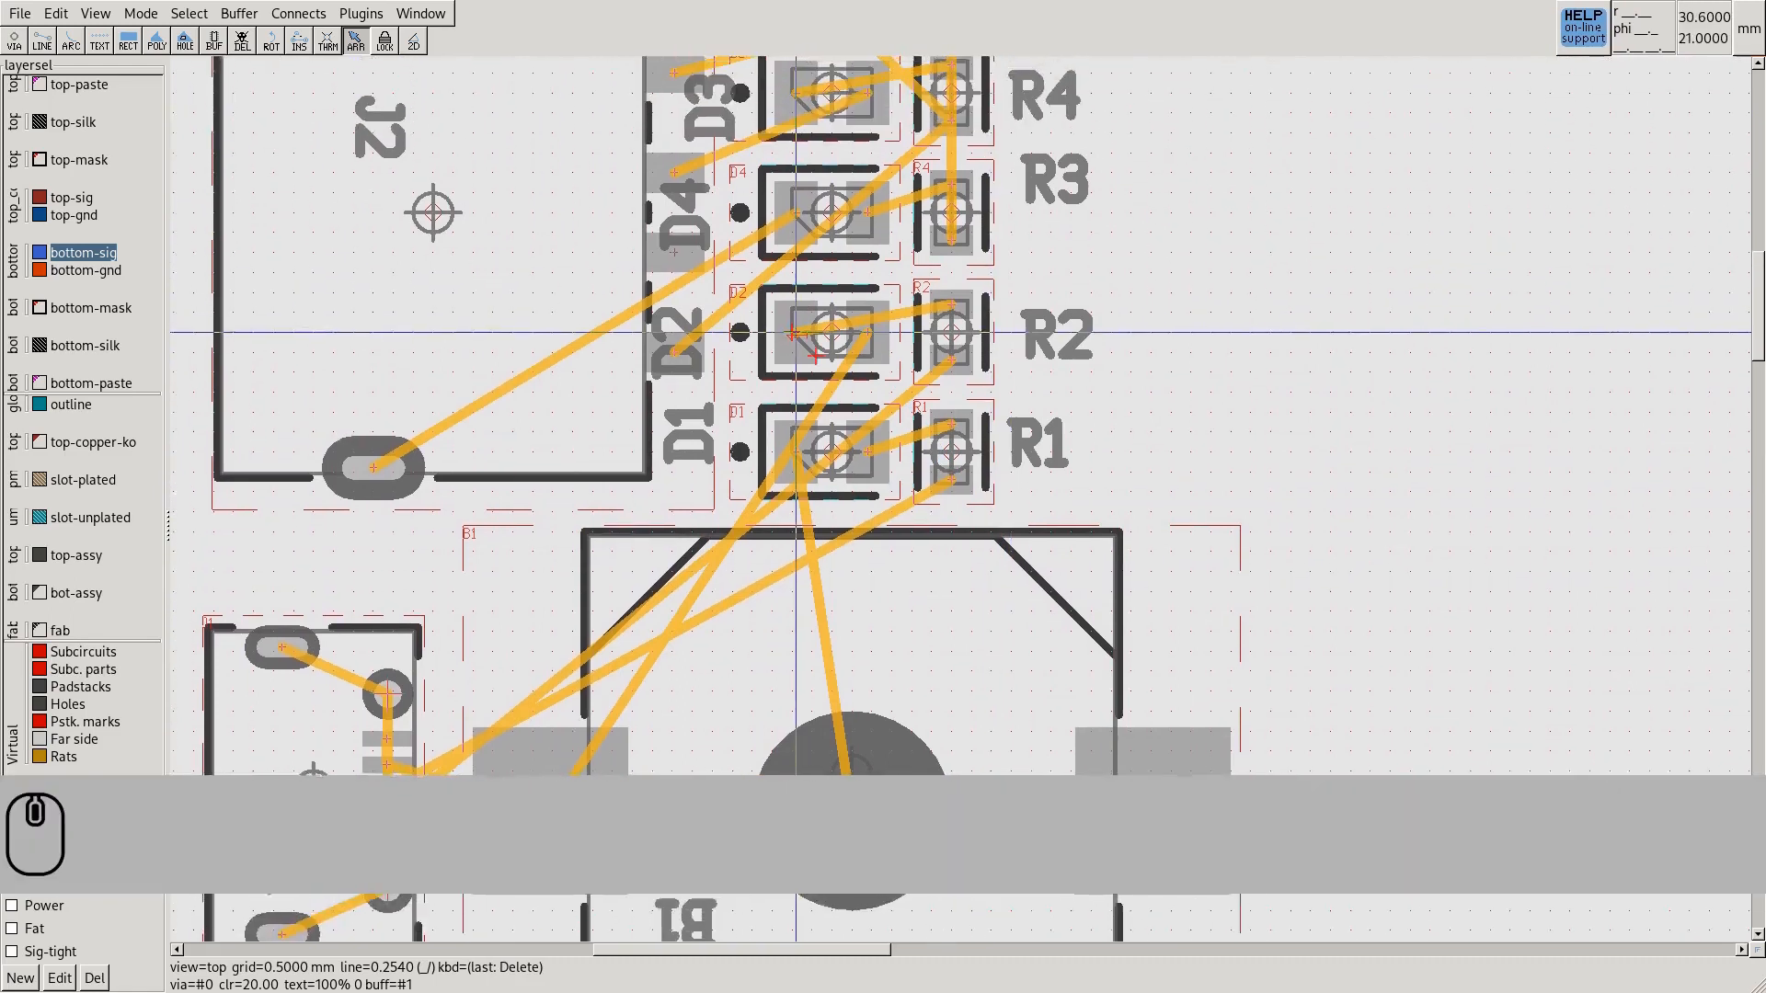
pyautogui.scroll(-3, 851, 400)
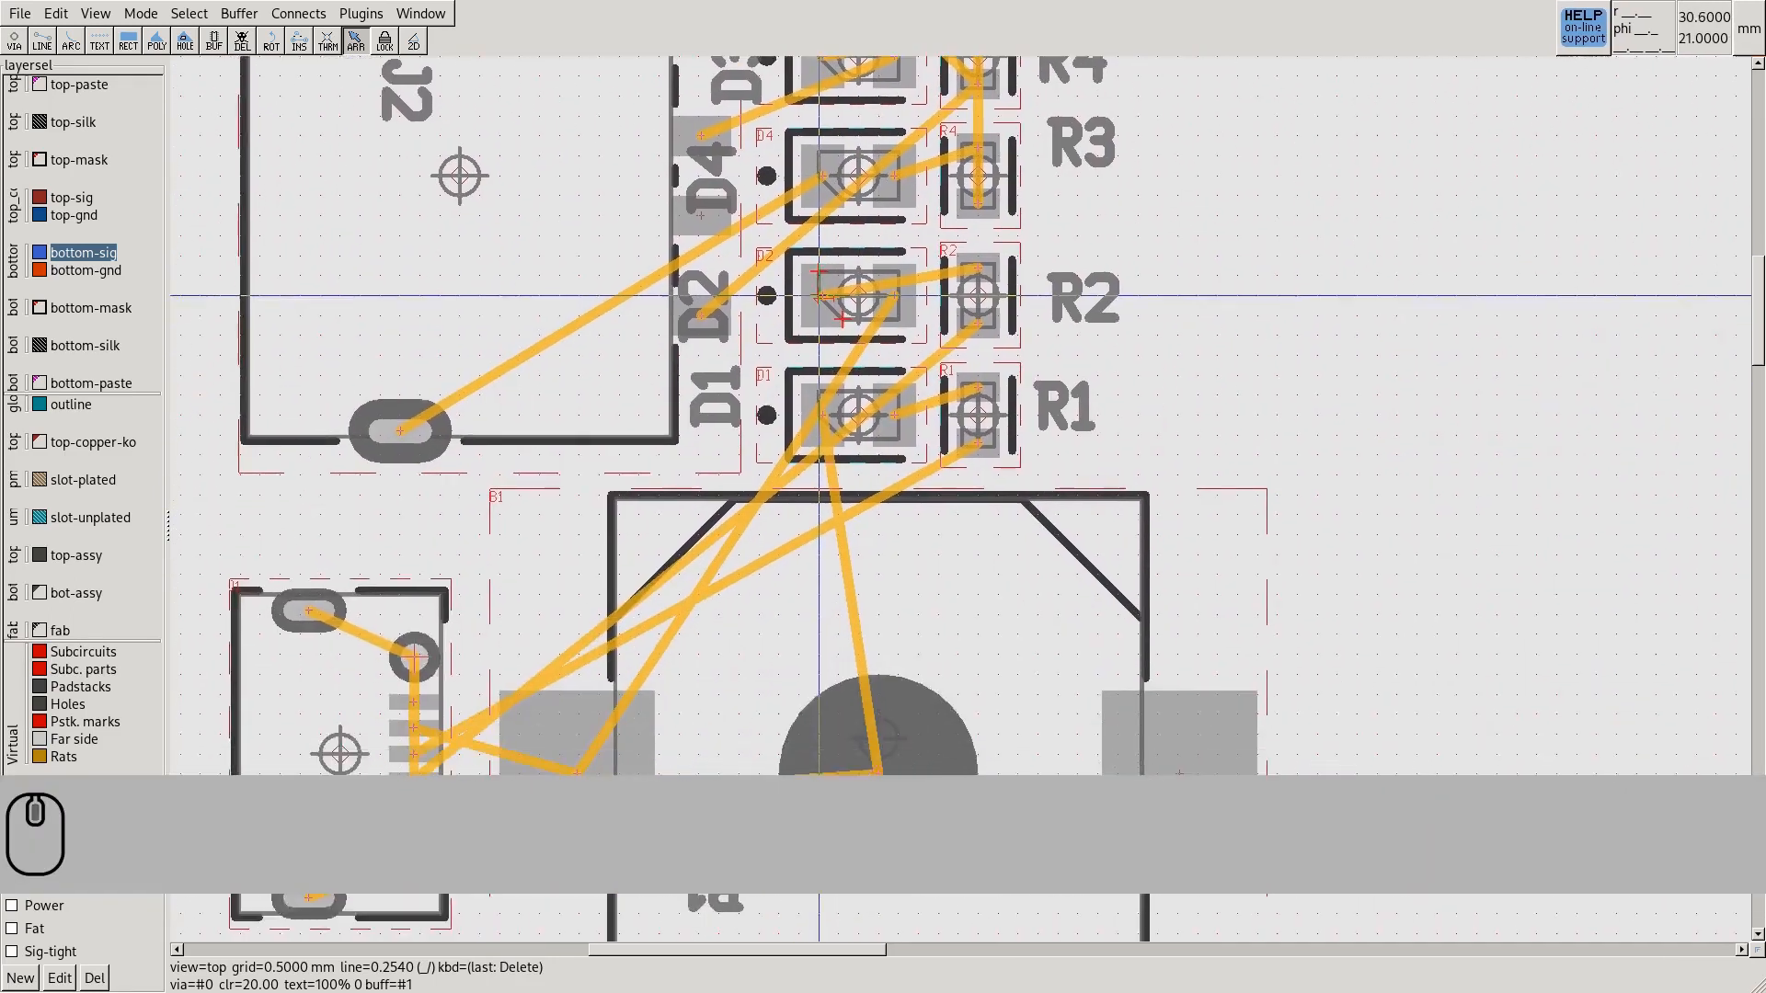
pyautogui.scroll(-1, 734, 402)
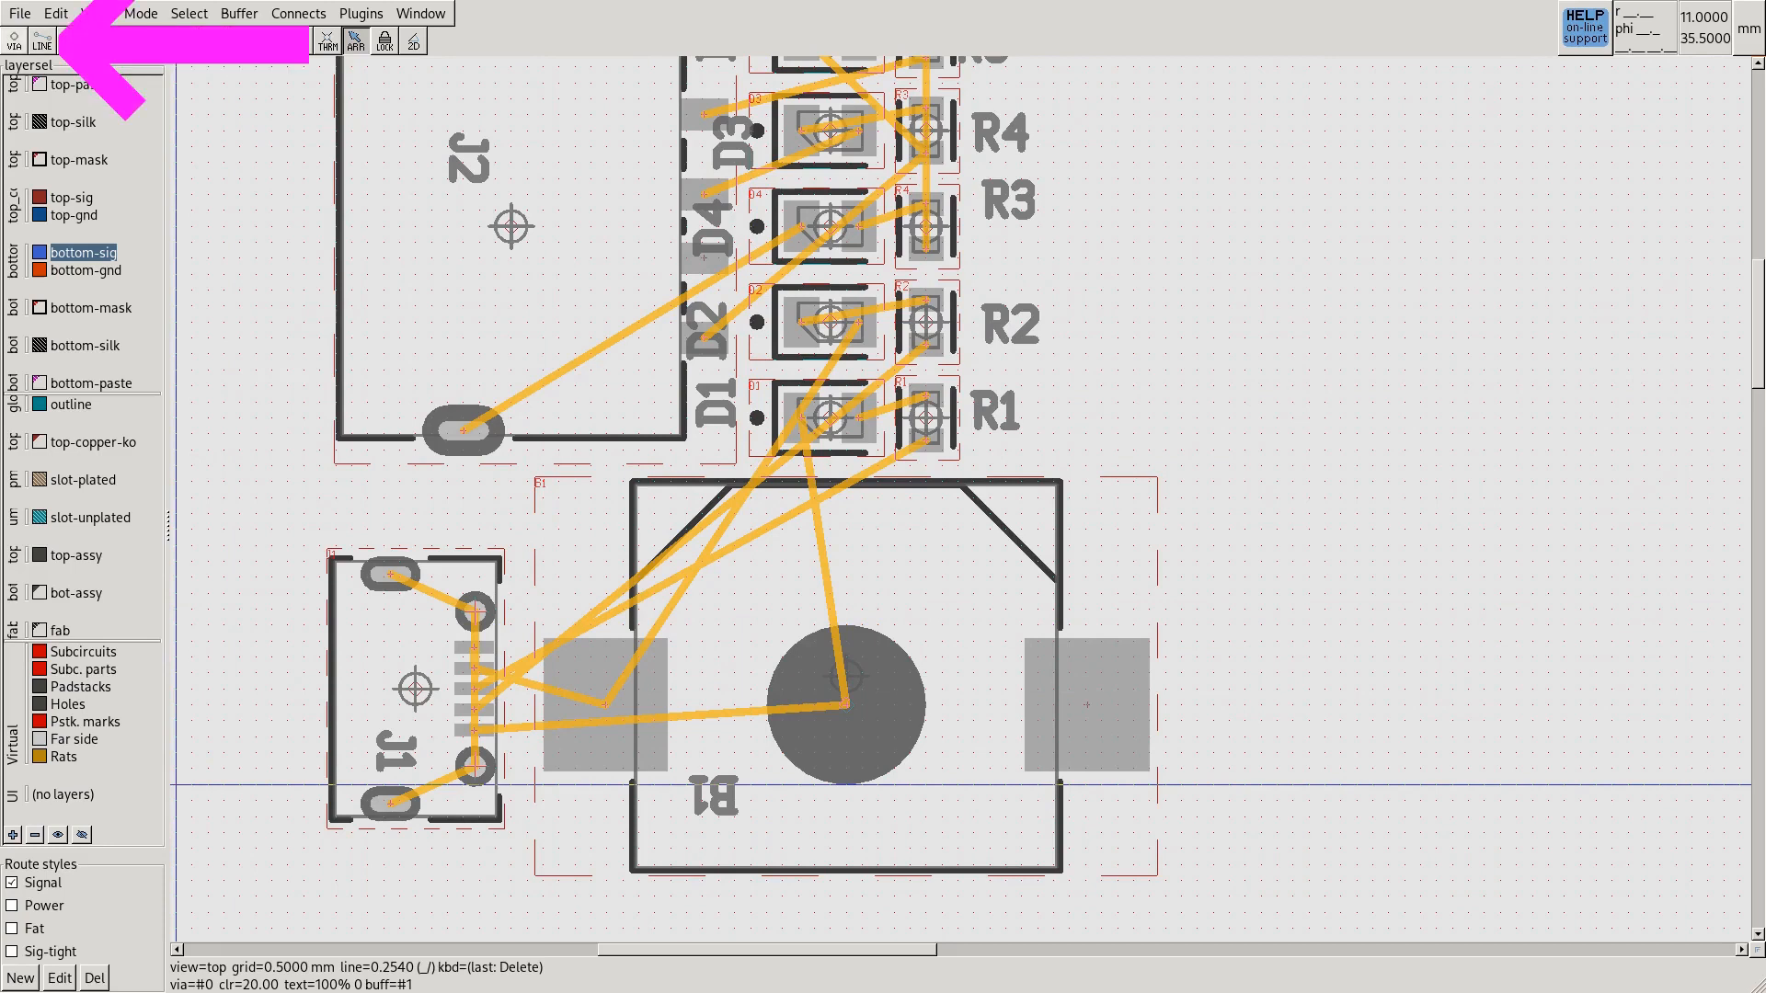
# Route a trace on top-sig from J1's lowest small pad, down and around, up to B1's round centre pad
pyautogui.click(42, 40)
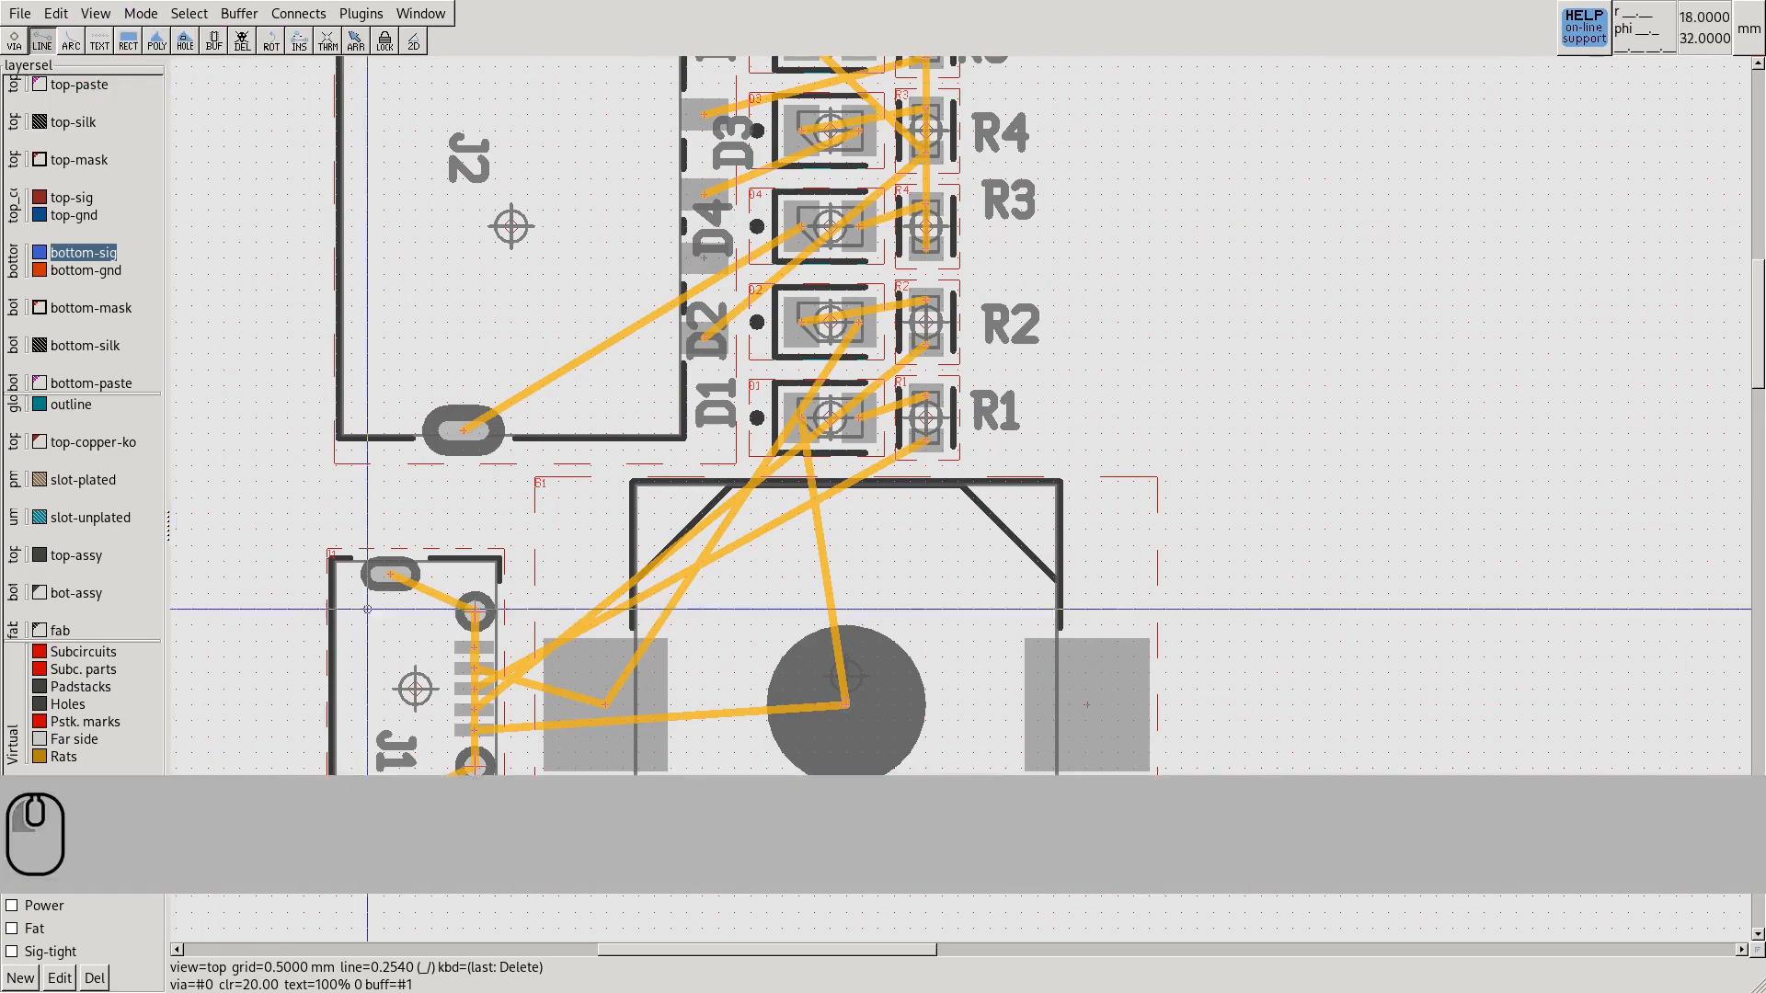
pyautogui.moveTo(475, 646); pyautogui.dragTo(422, 507, button='middle')
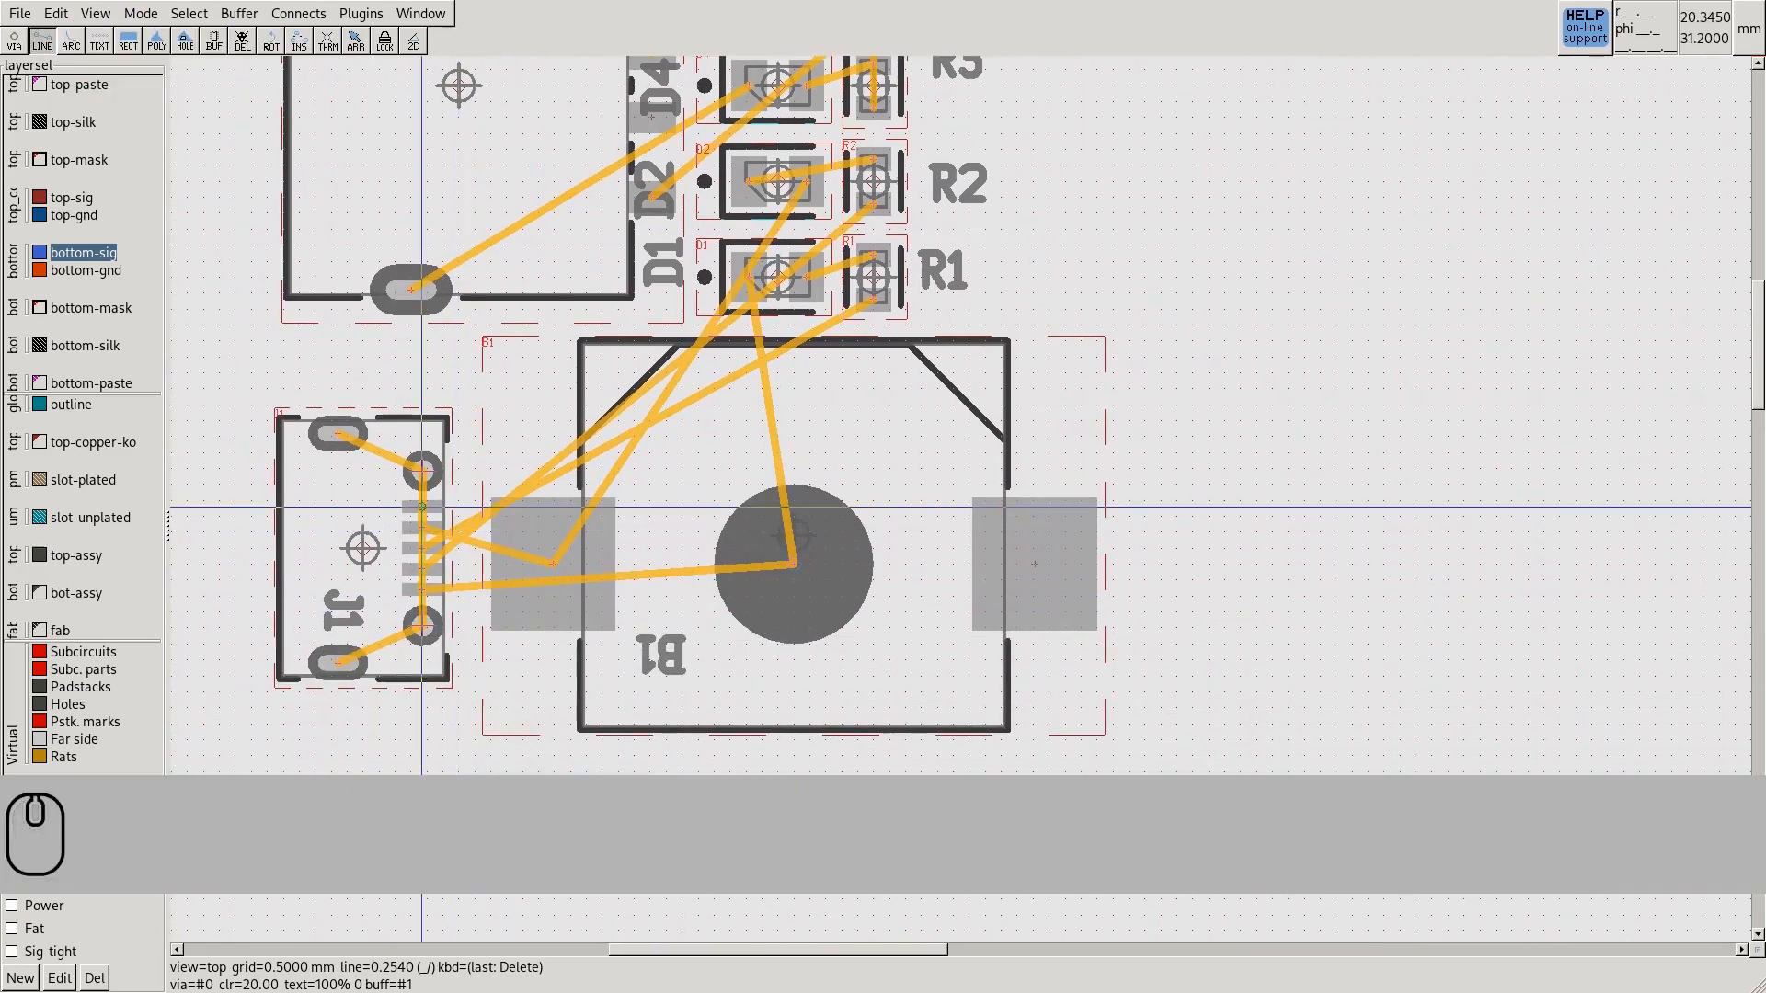
pyautogui.click(71, 197)
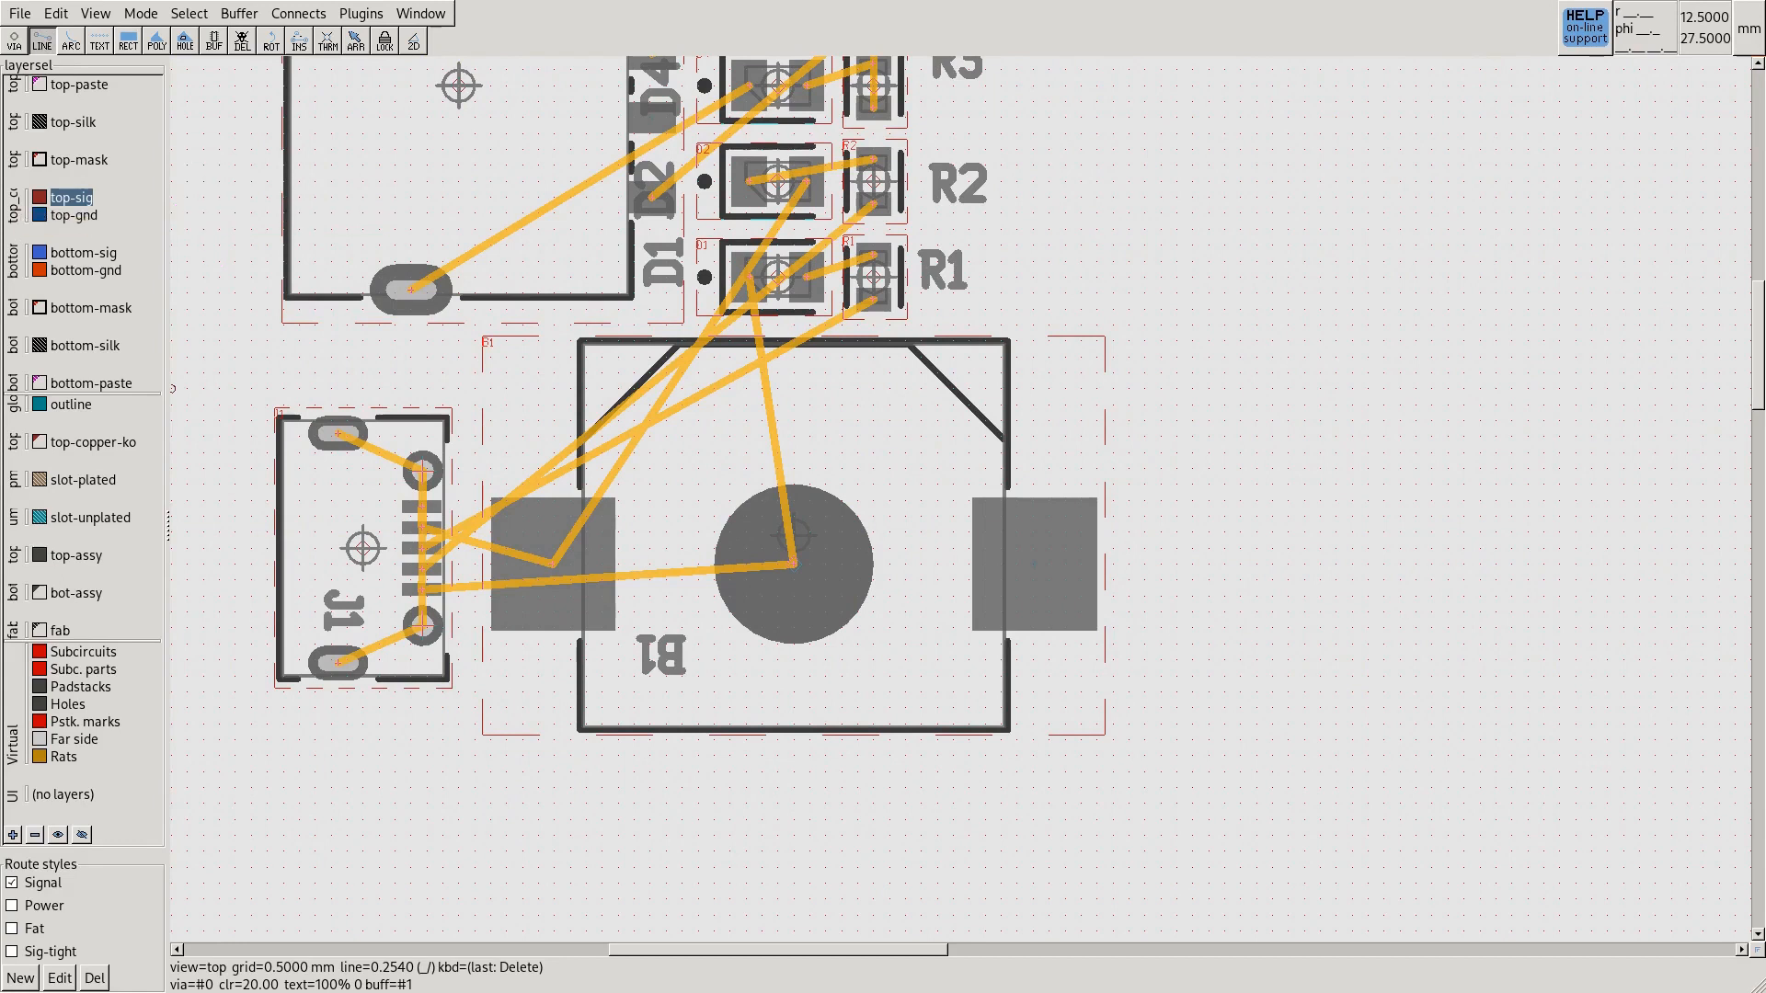
pyautogui.moveTo(459, 644); pyautogui.dragTo(399, 516, button='middle')
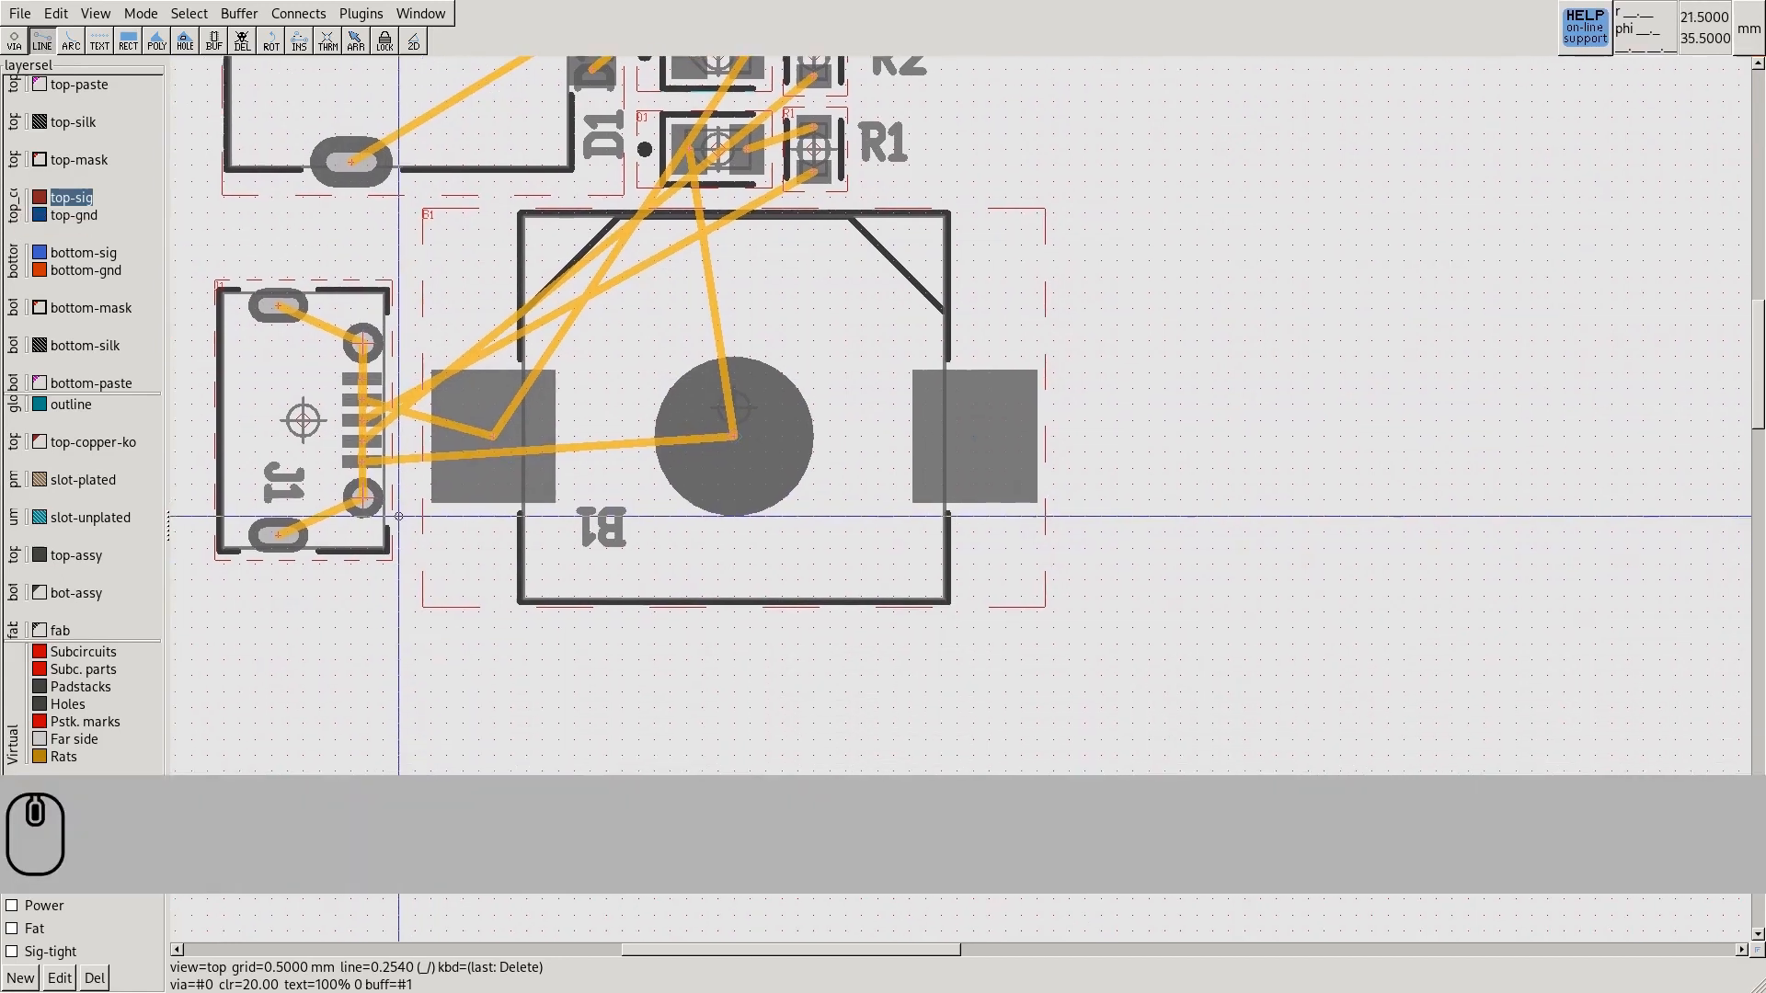
pyautogui.click(363, 460)
pyautogui.click(415, 578)
pyautogui.click(686, 548)
pyautogui.click(734, 434)
pyautogui.press('Escape')
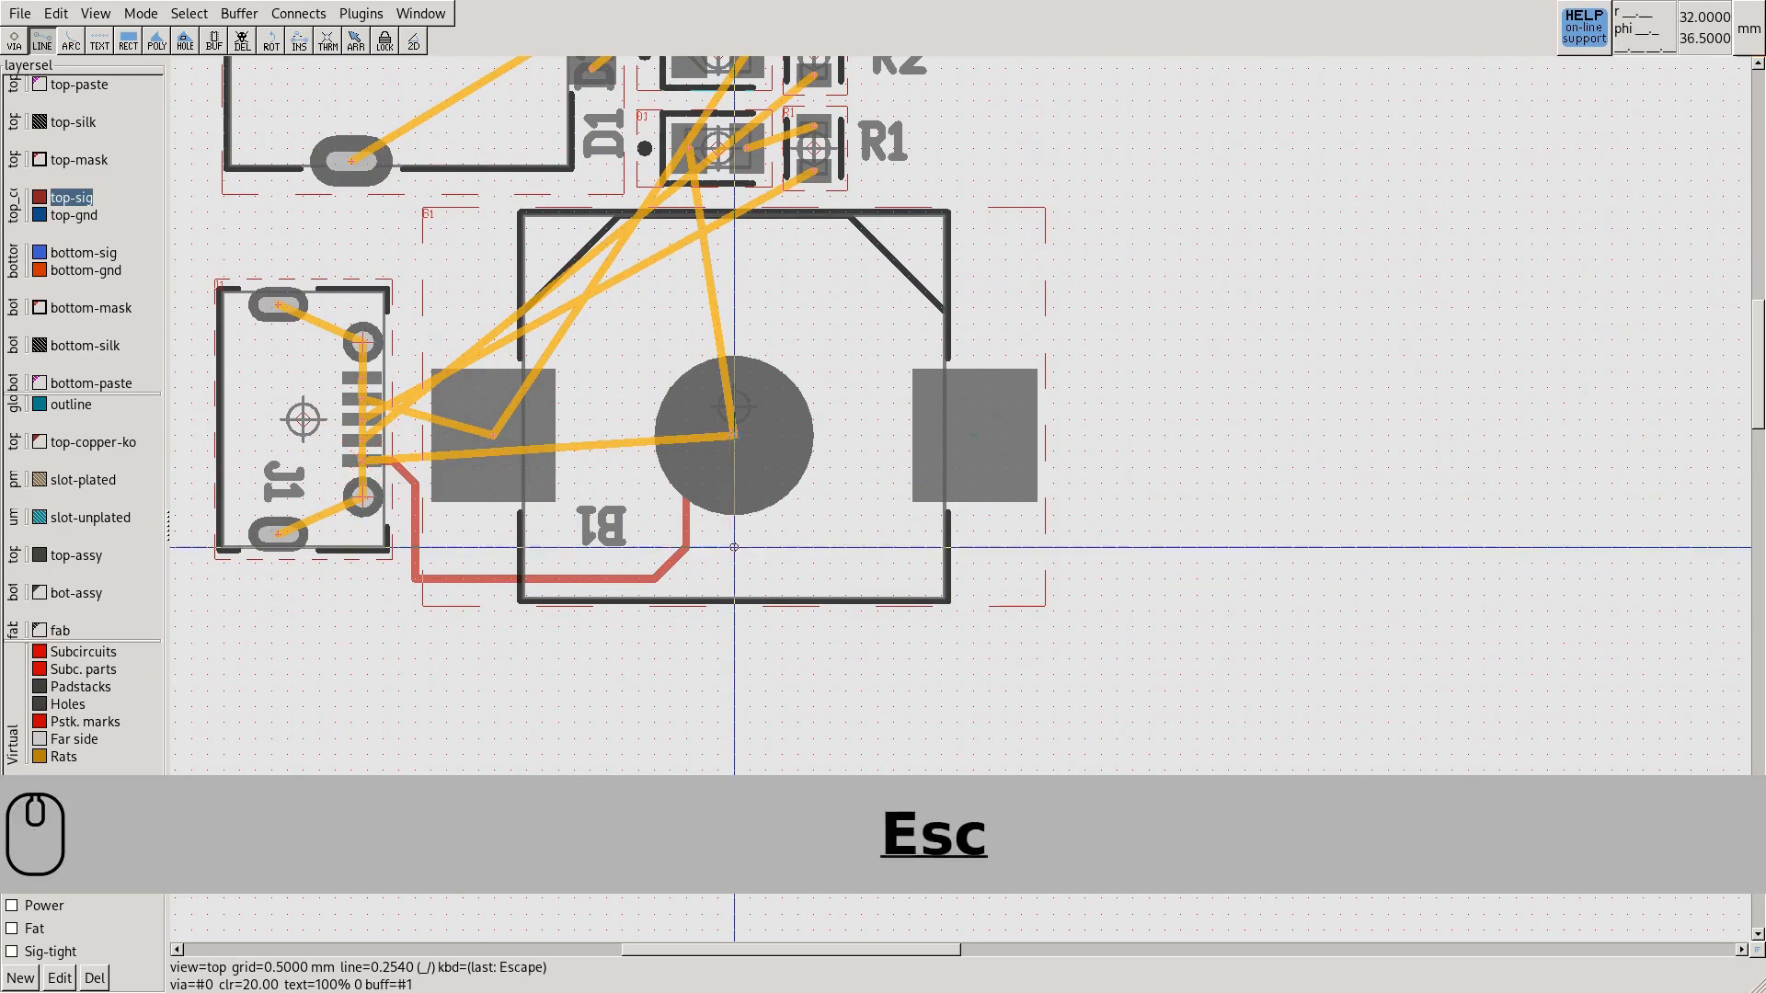
# Regenerate the rats nest so it takes the new J1 to B1 trace into account
pyautogui.scroll(2, 903, 322)
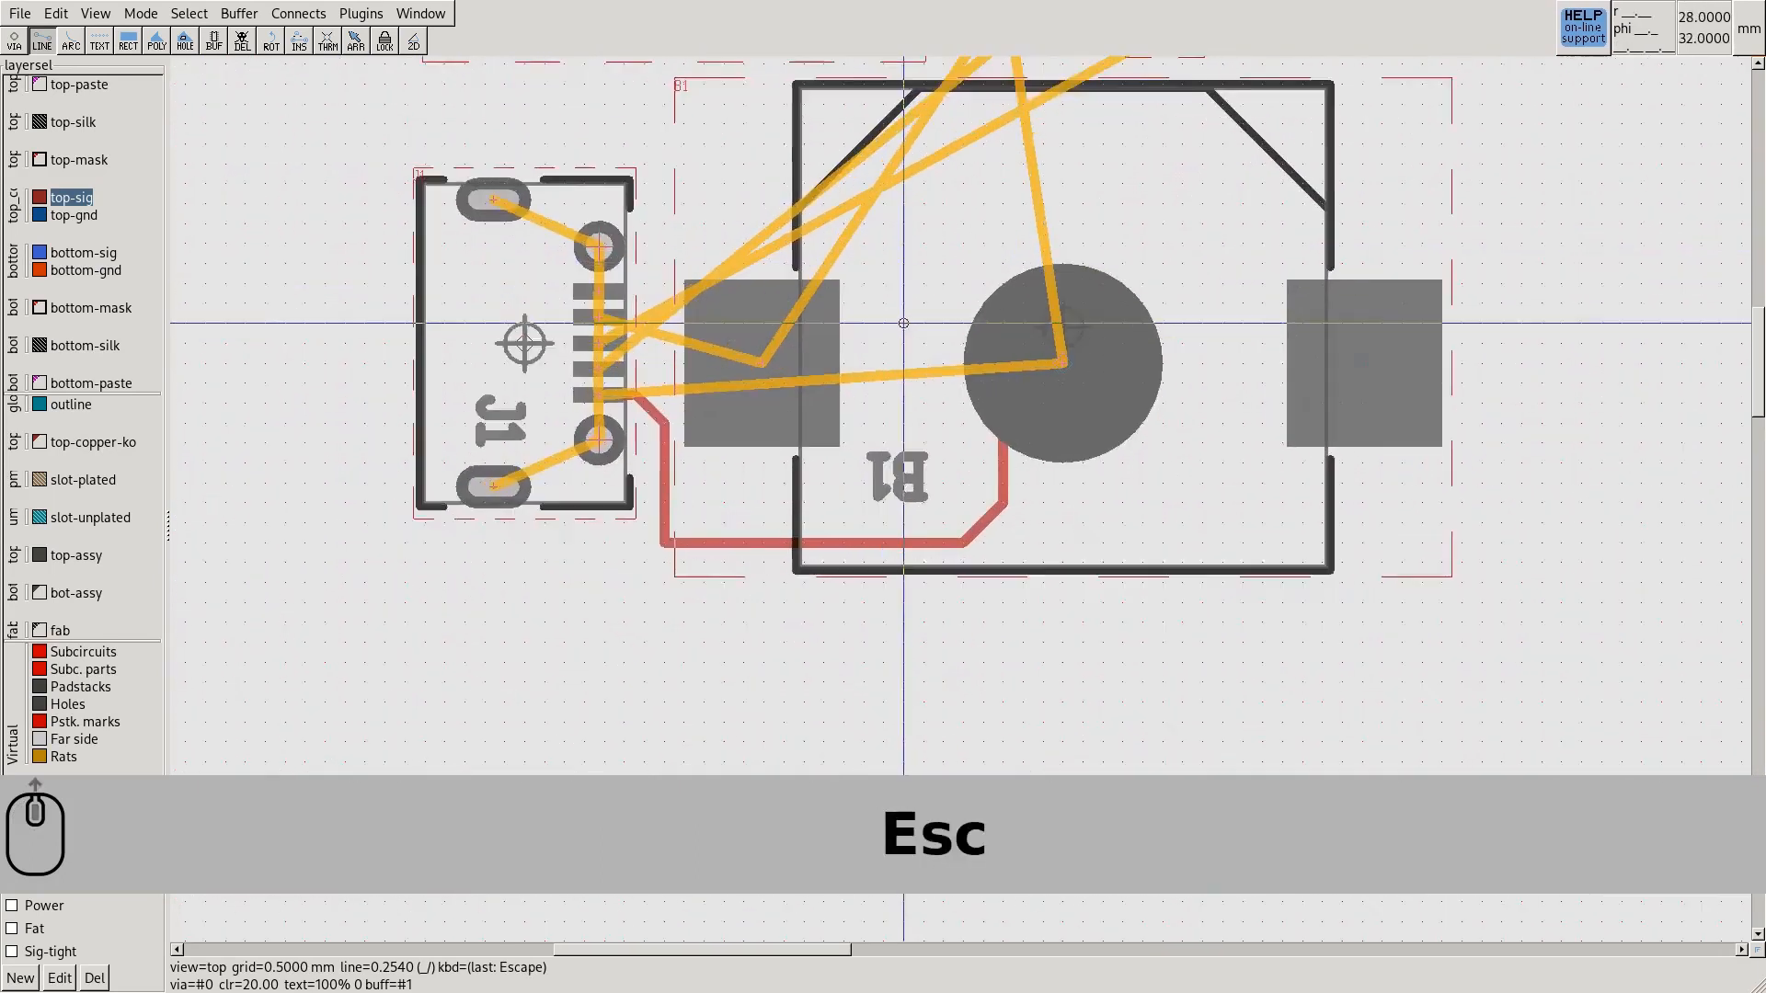
pyautogui.scroll(1, 903, 323)
pyautogui.scroll(-1, 842, 368)
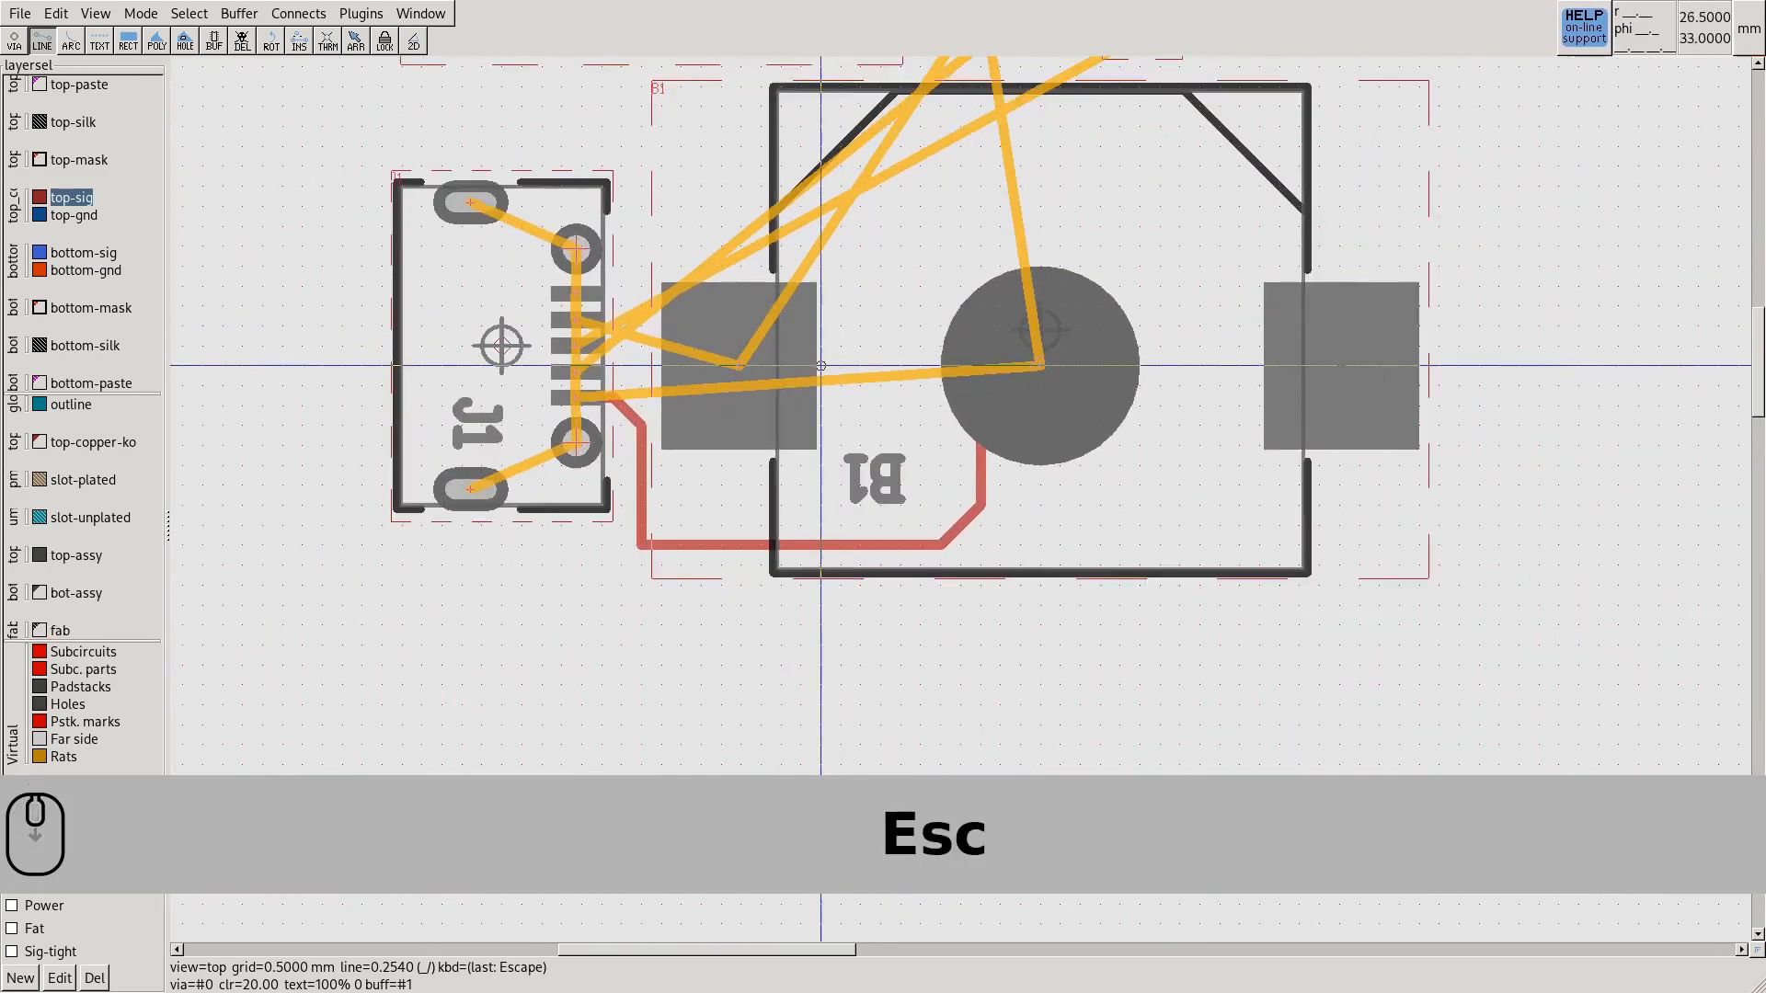
pyautogui.press('c')
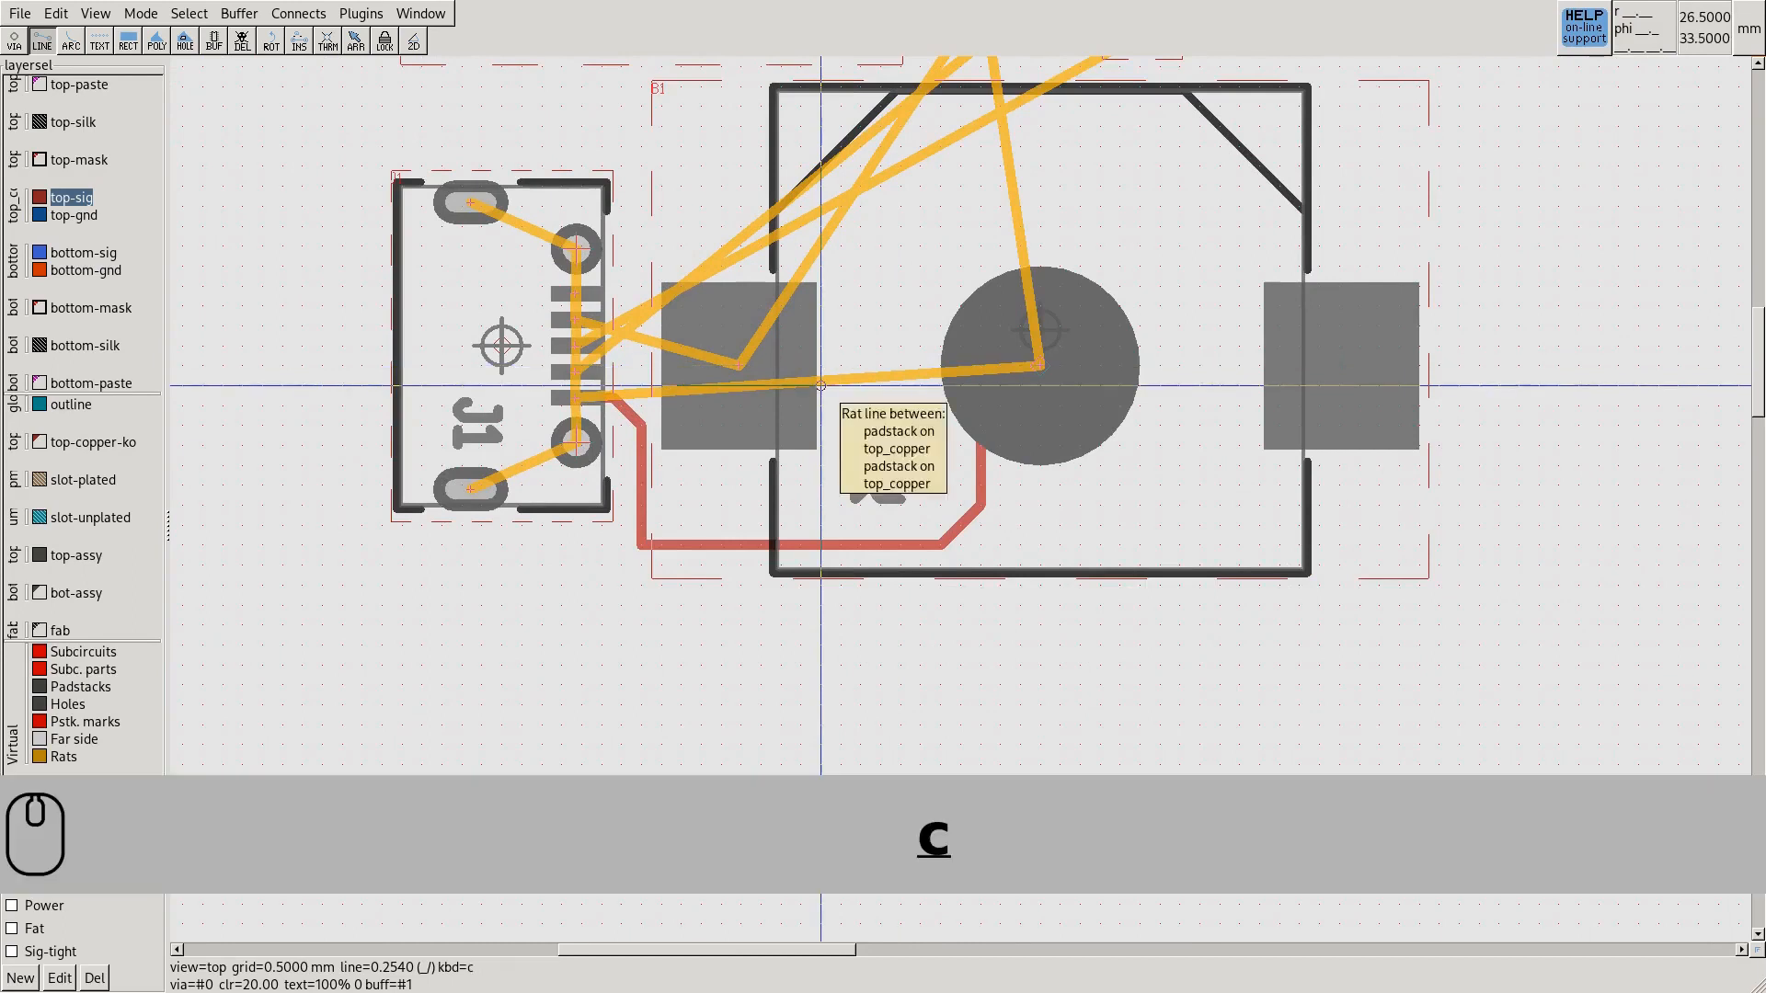
pyautogui.press('r')
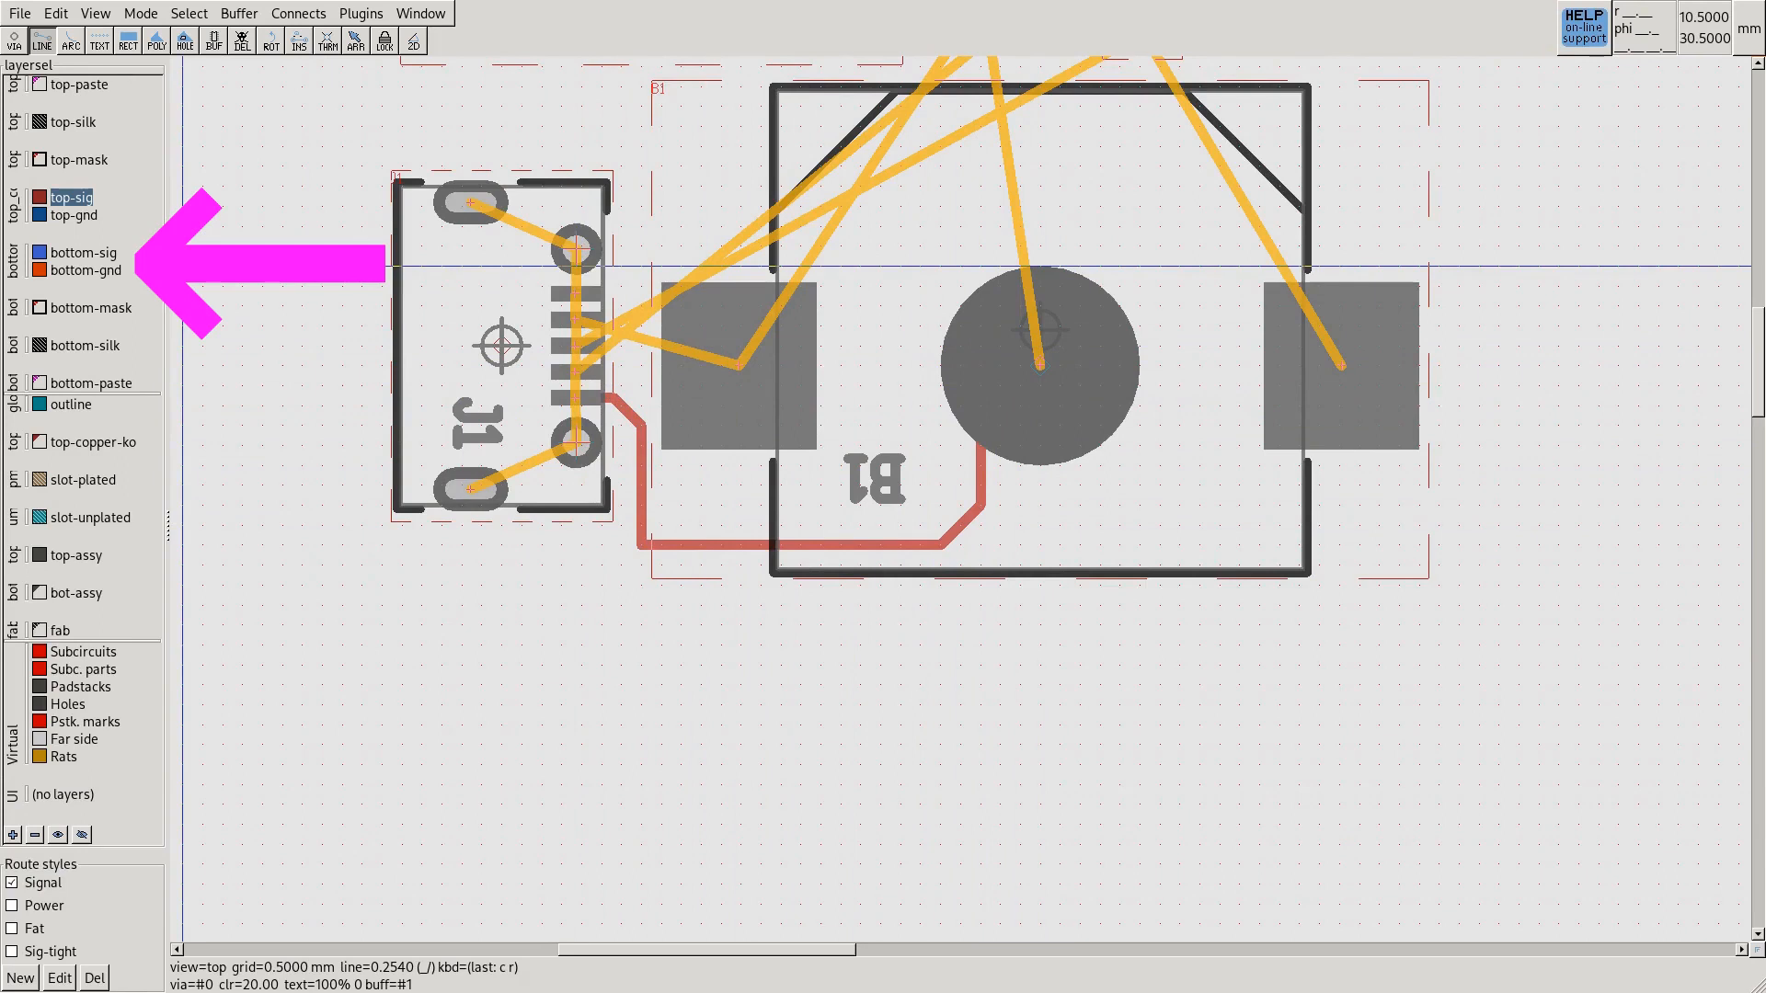
# Draw a short test trace on bottom-sig below J1, and delete its segments
pyautogui.click(83, 252)
pyautogui.press('Escape')
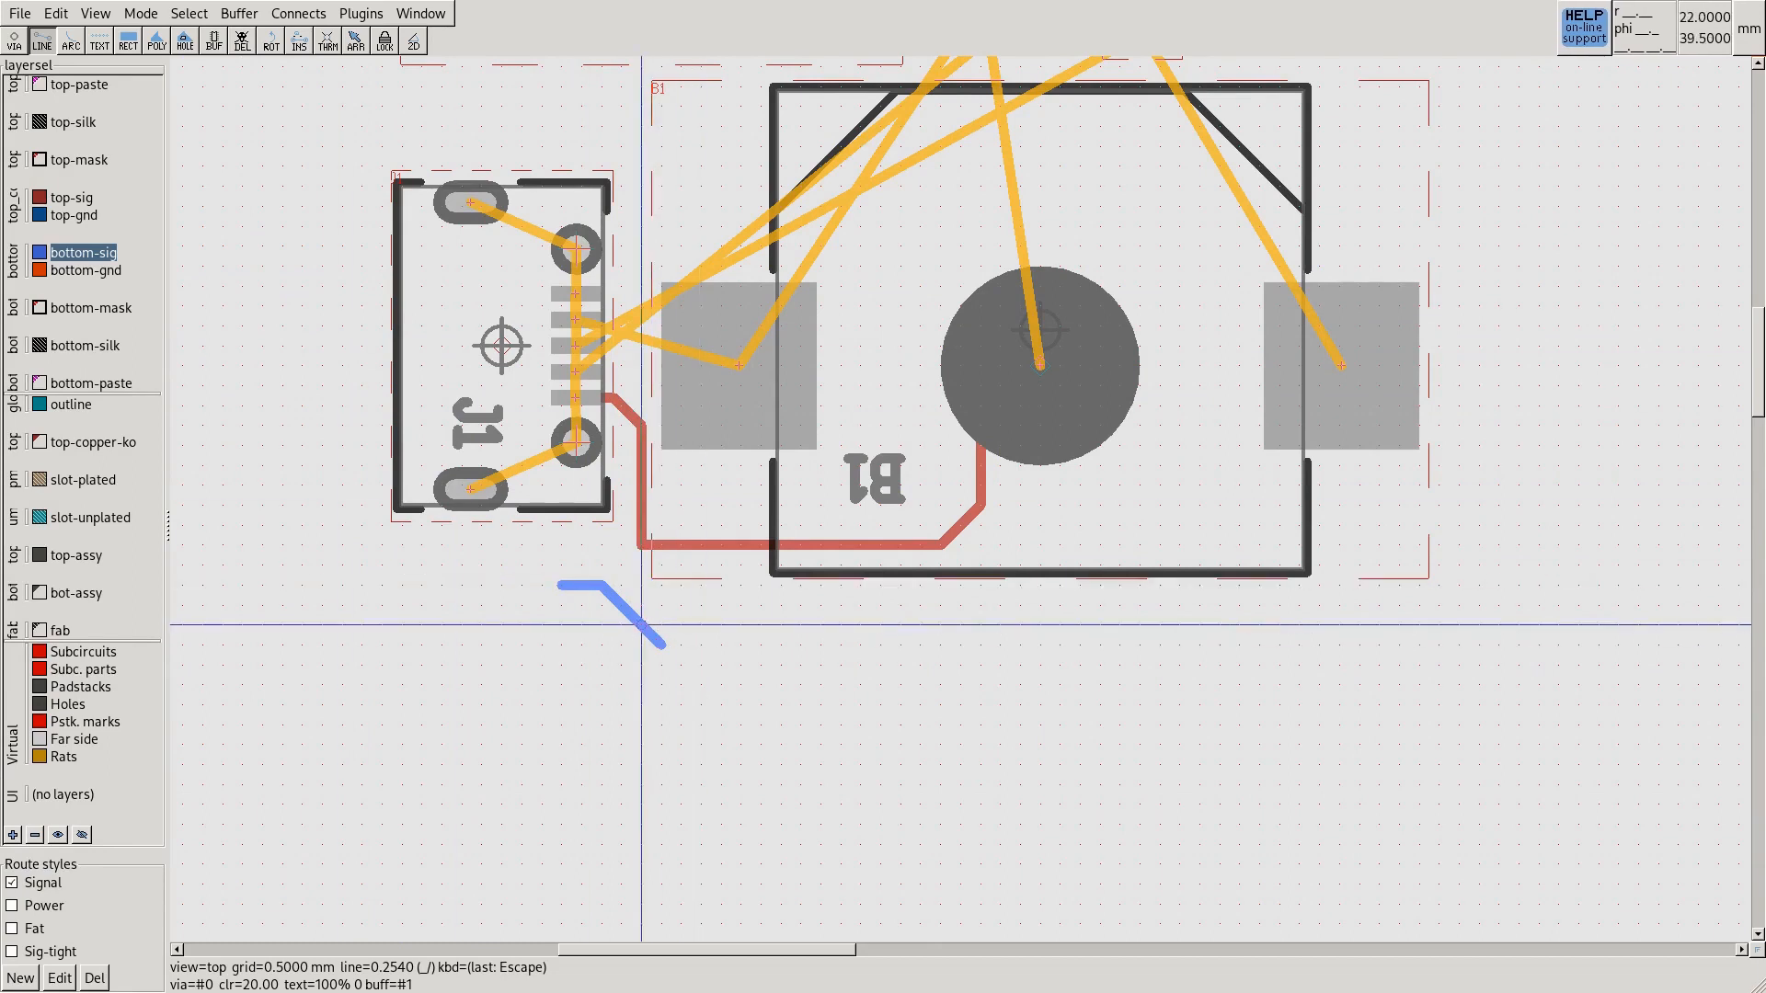
pyautogui.press('Delete')
pyautogui.press('Delete')
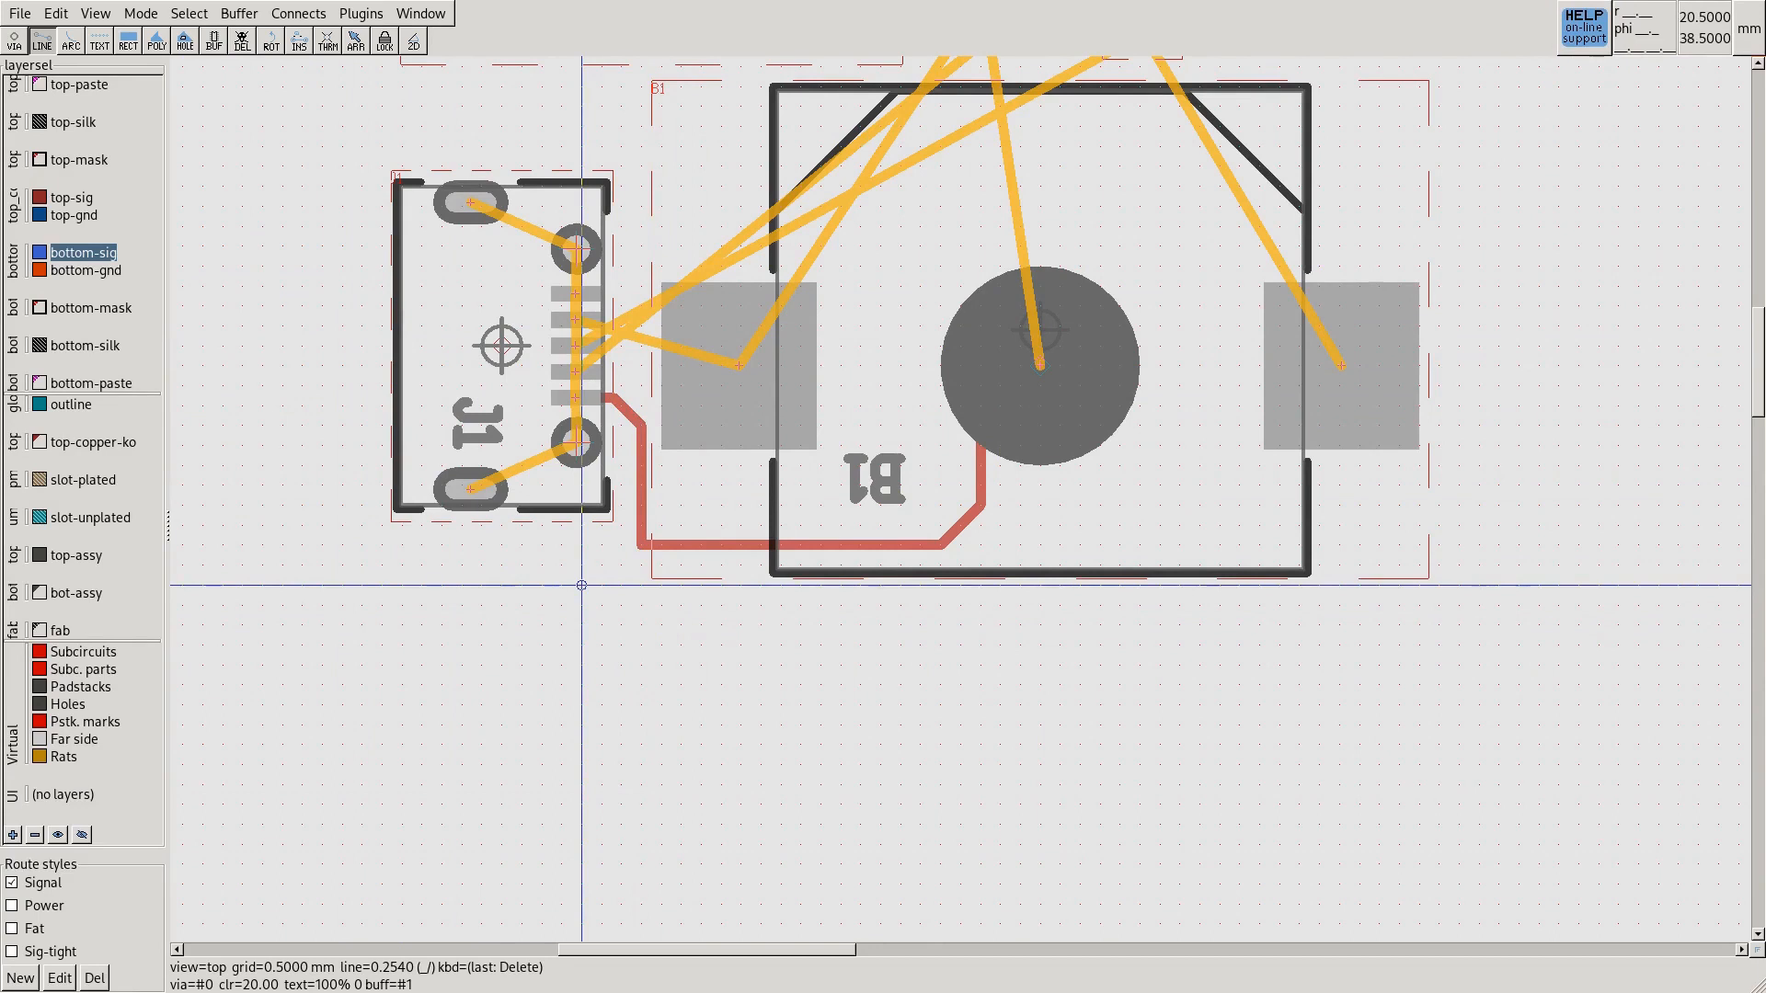
# Toggle the active copper layer between top-sig and bottom-sig, ending on top-sig
pyautogui.press('1')
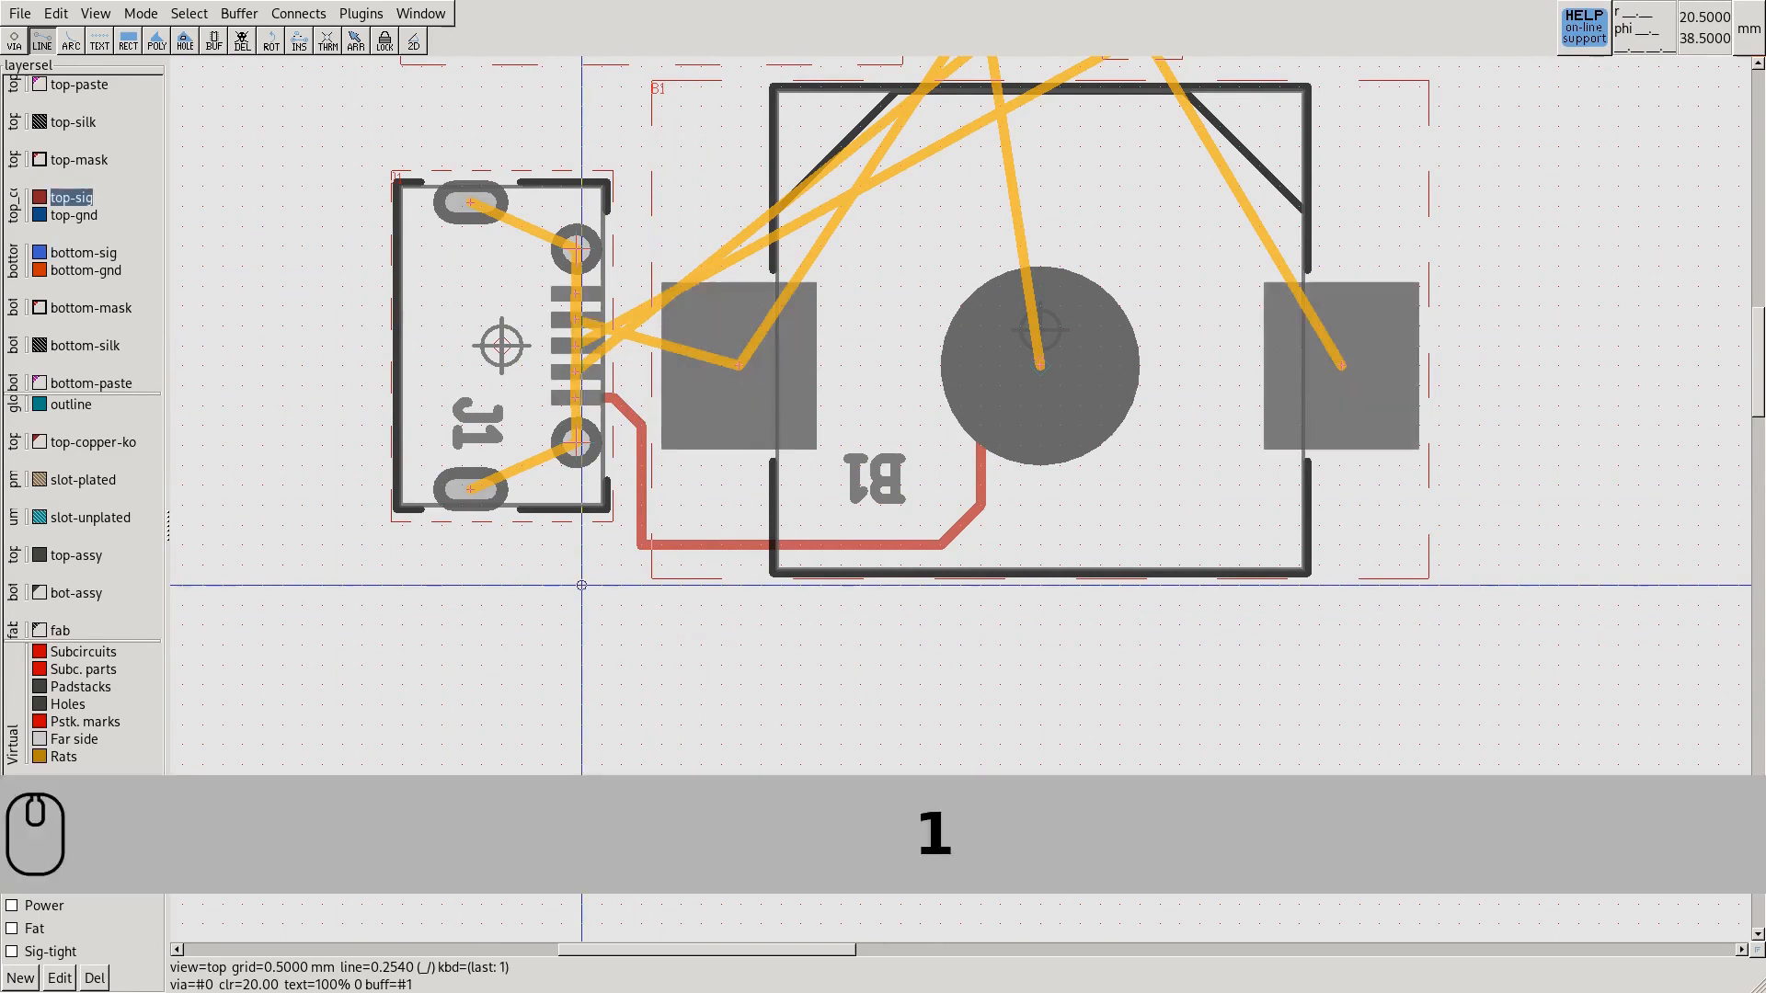
pyautogui.press('2')
pyautogui.press('1')
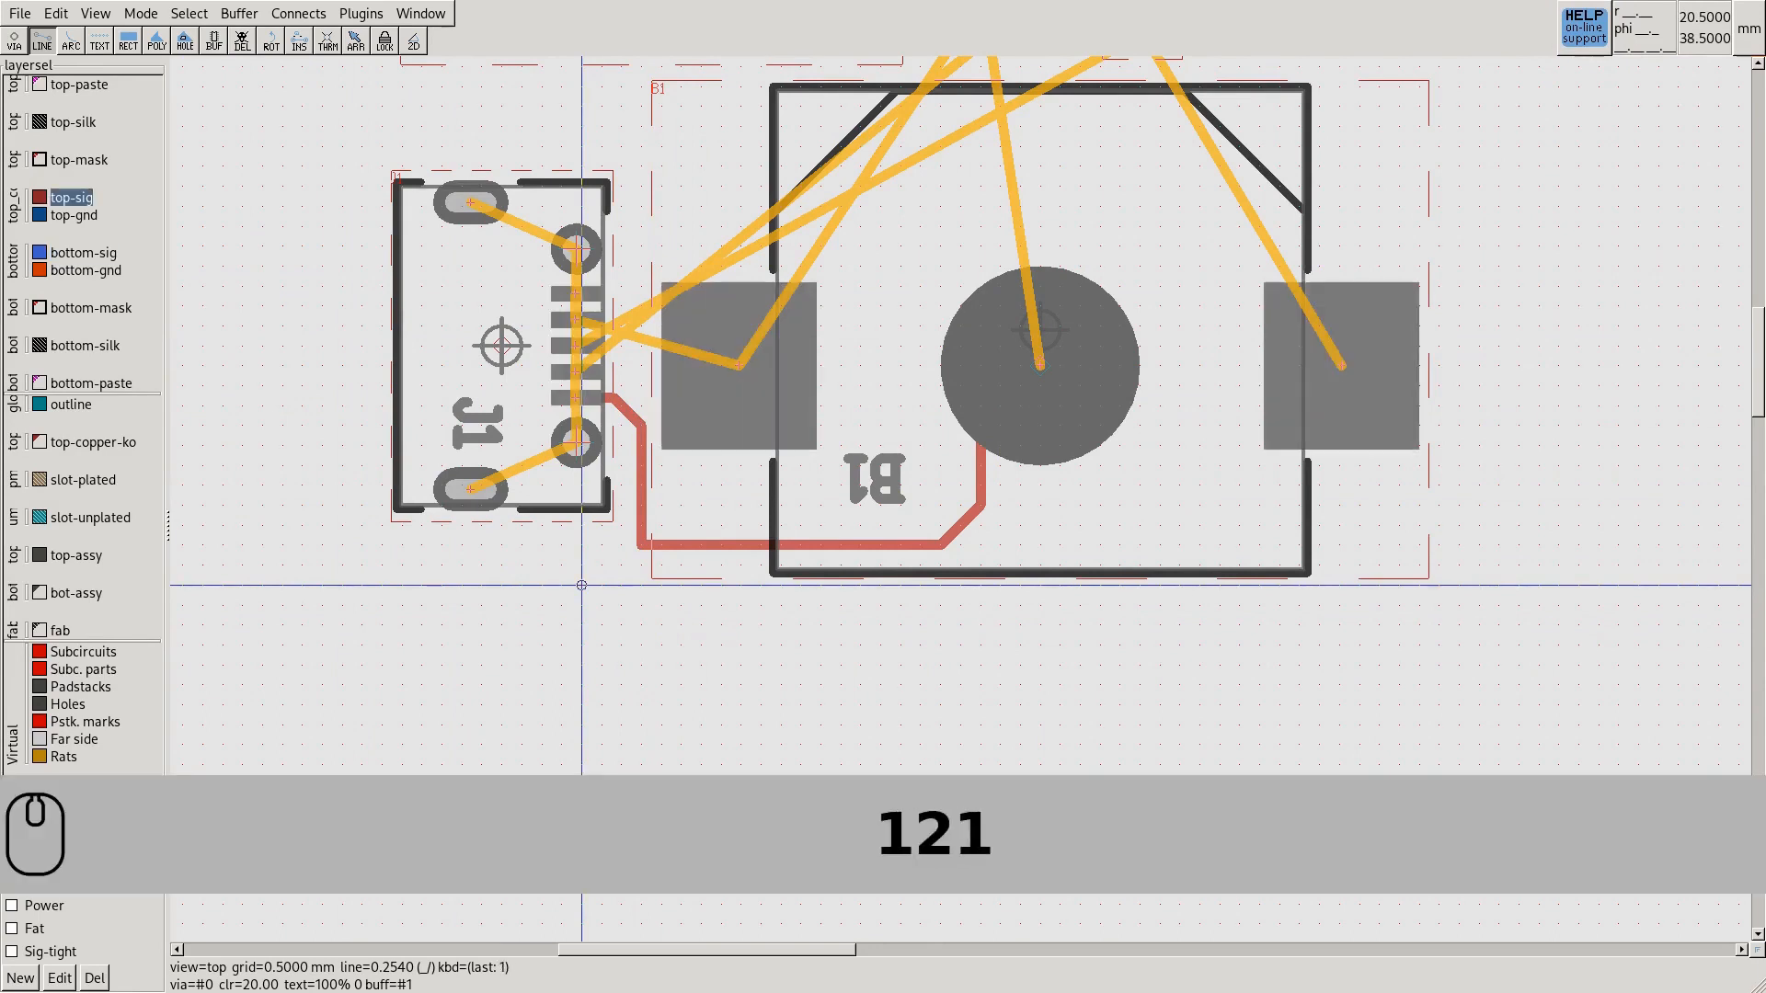
# Edit the Signal route style, setting its line thickness to 6 mil and its clearance to 6 mil
pyautogui.moveTo(701, 605); pyautogui.dragTo(580, 649, button='middle')
pyautogui.moveTo(660, 490); pyautogui.dragTo(652, 512, button='middle')
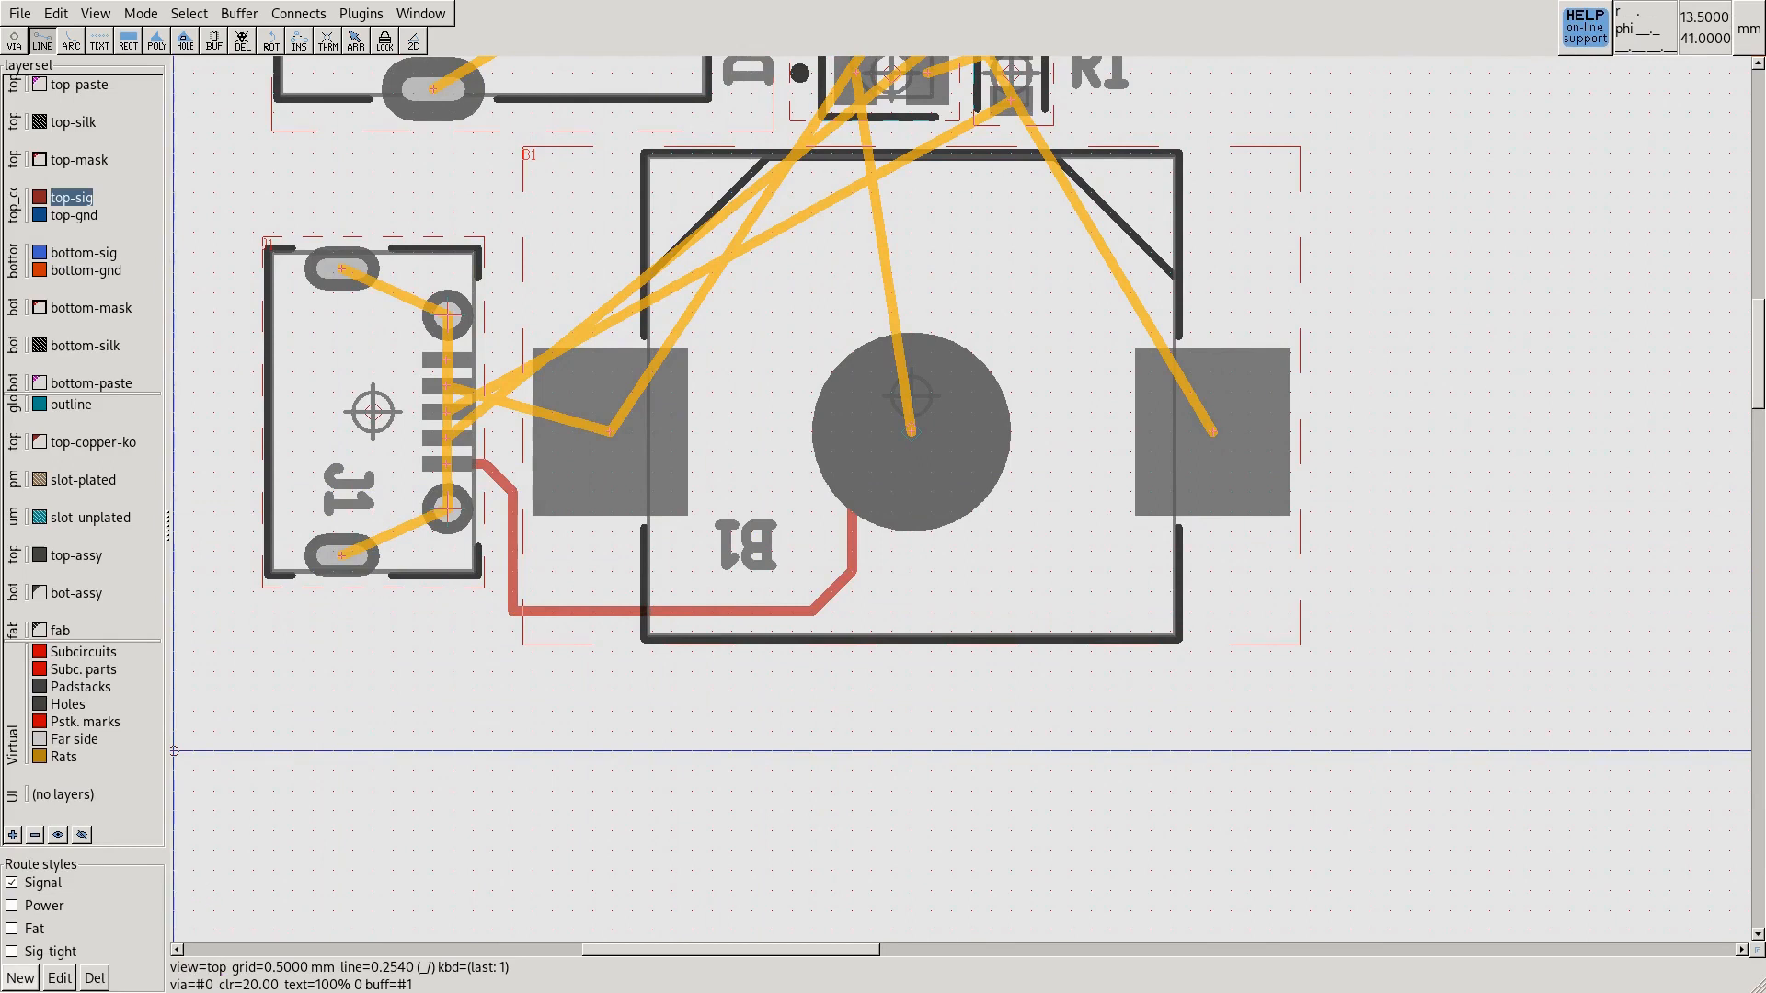
pyautogui.click(59, 978)
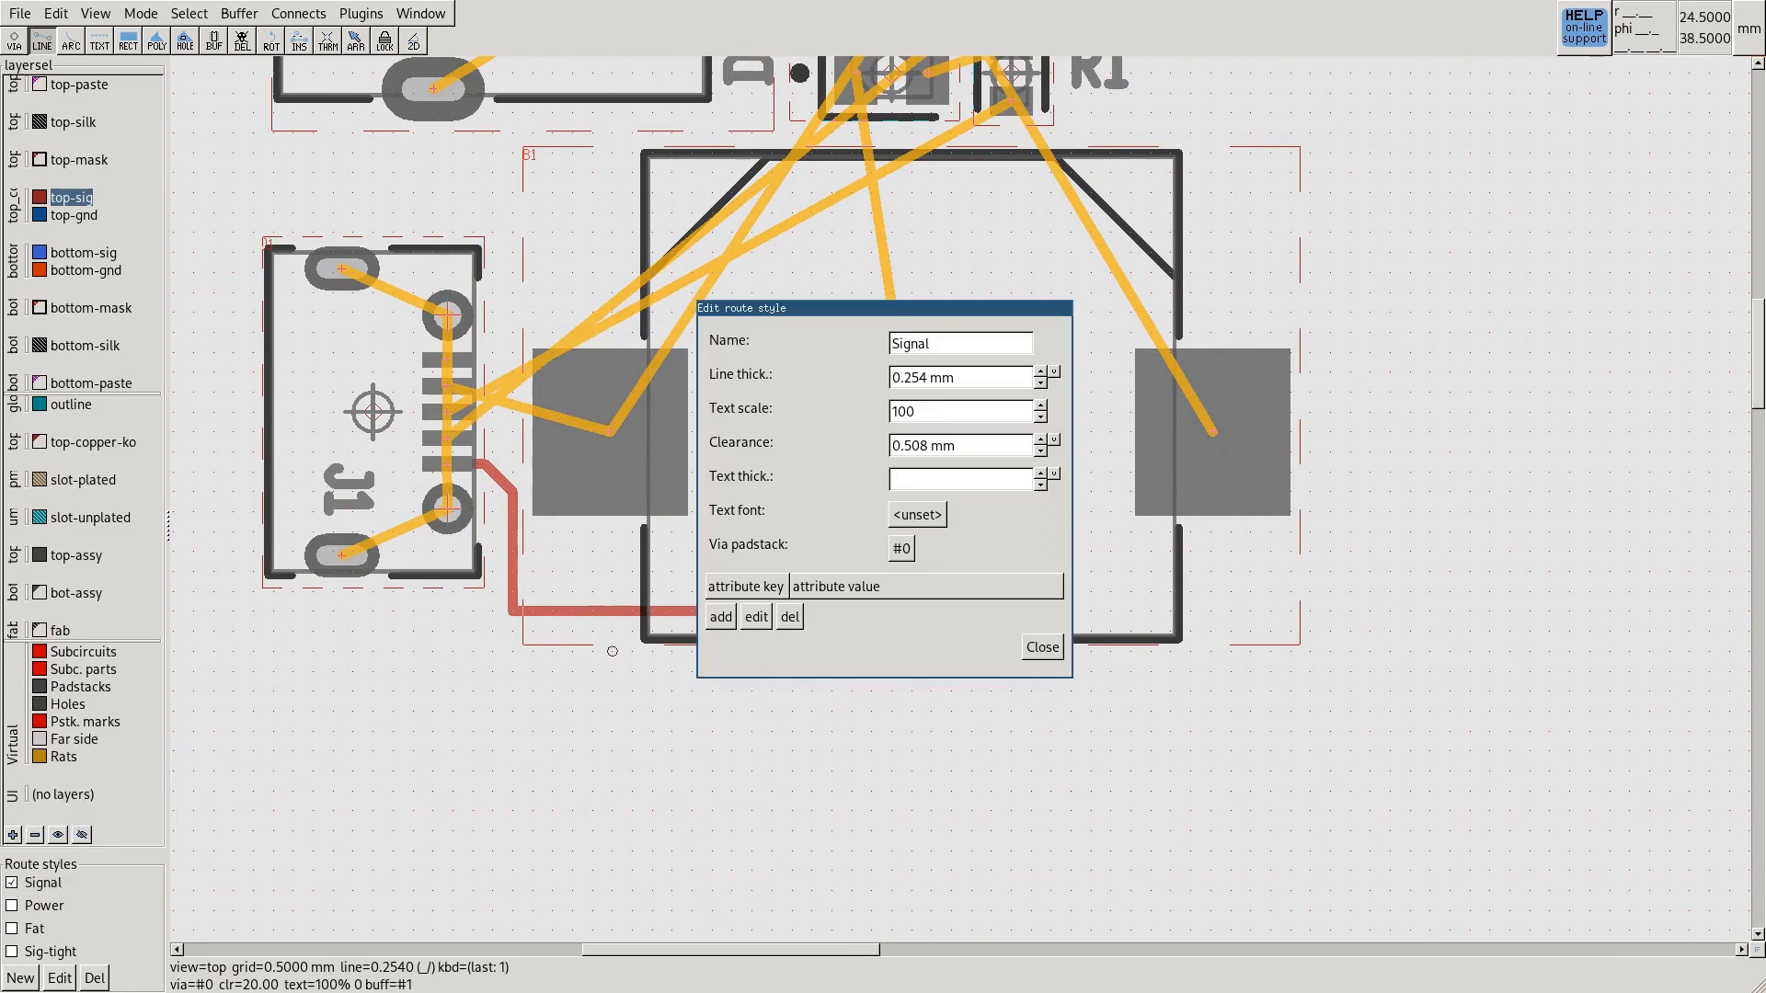
pyautogui.moveTo(955, 378); pyautogui.dragTo(891, 378)
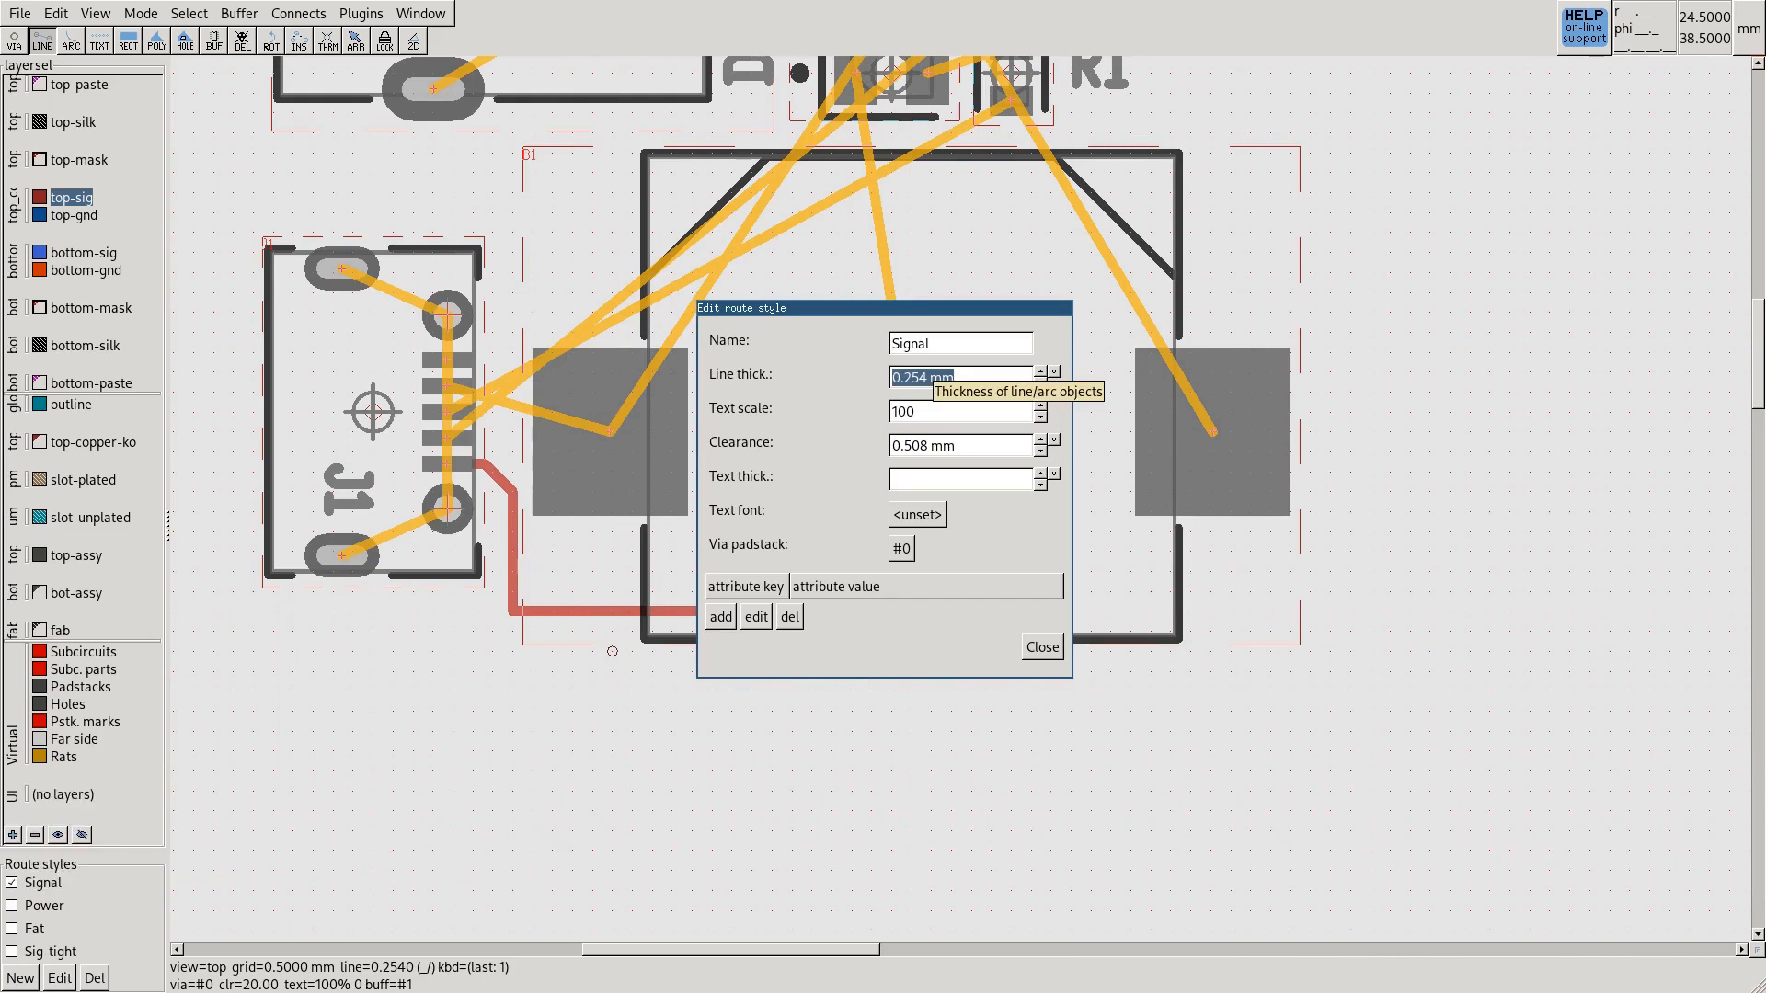
pyautogui.write('6 mil')
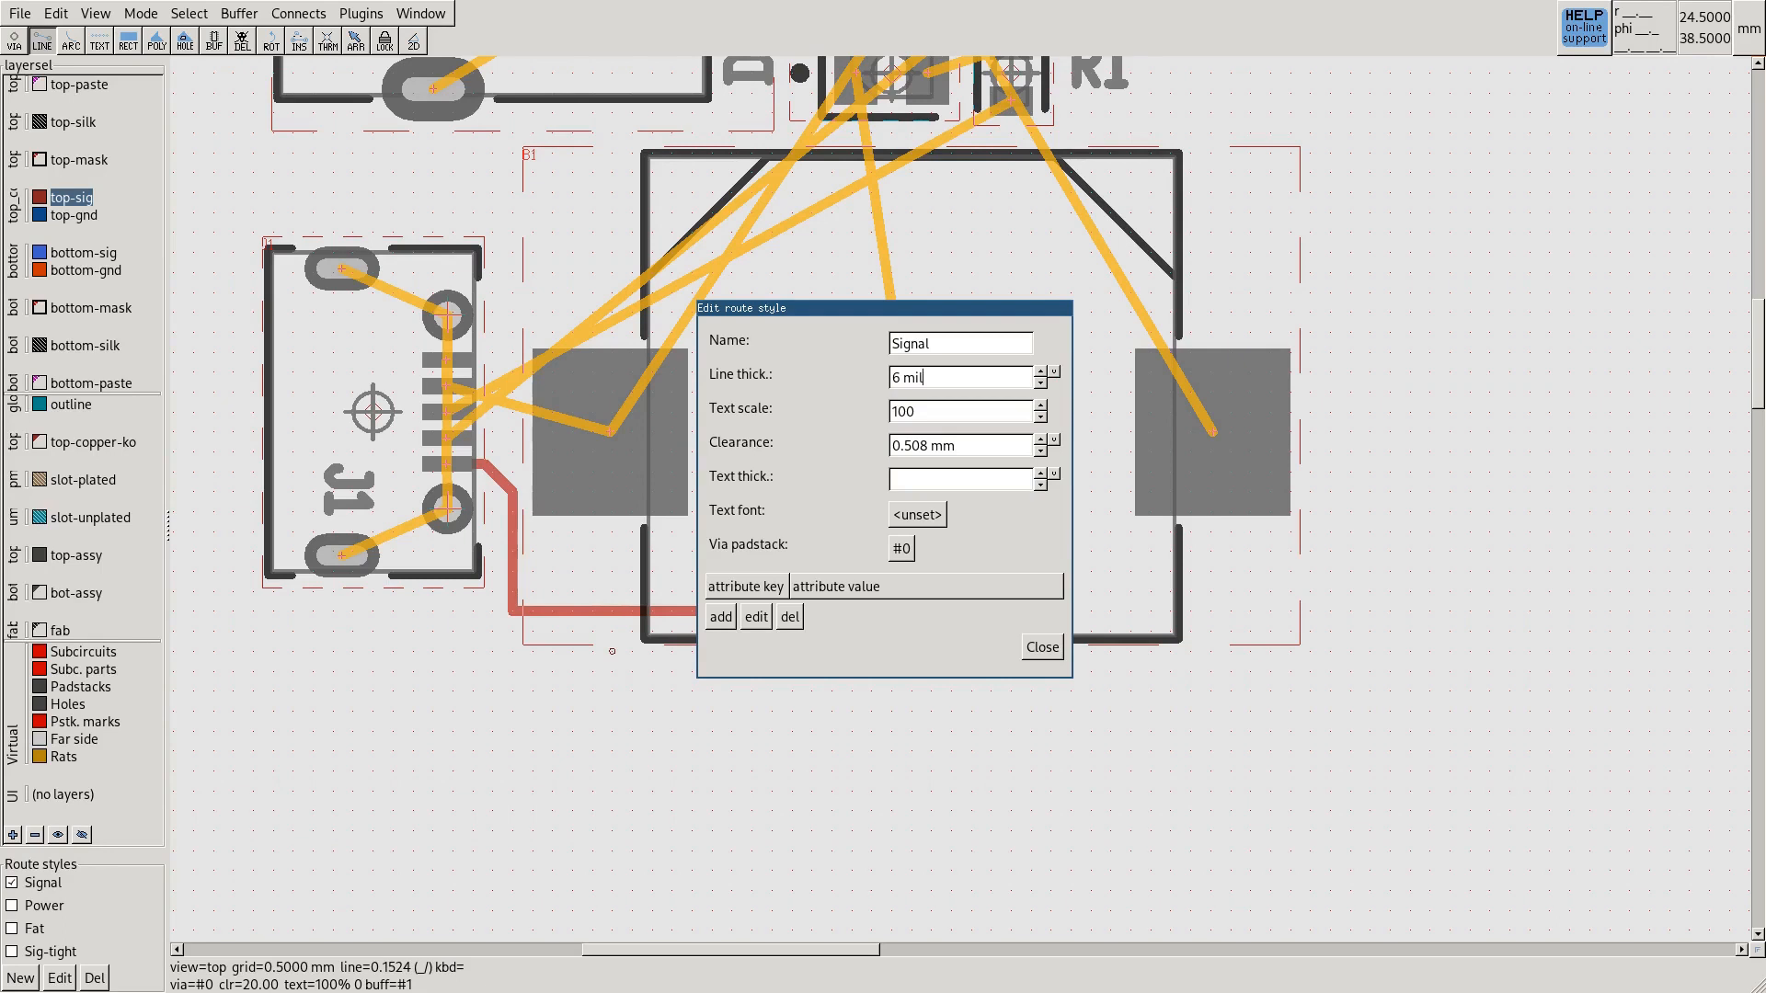
pyautogui.click(919, 377)
pyautogui.moveTo(957, 445); pyautogui.dragTo(890, 445)
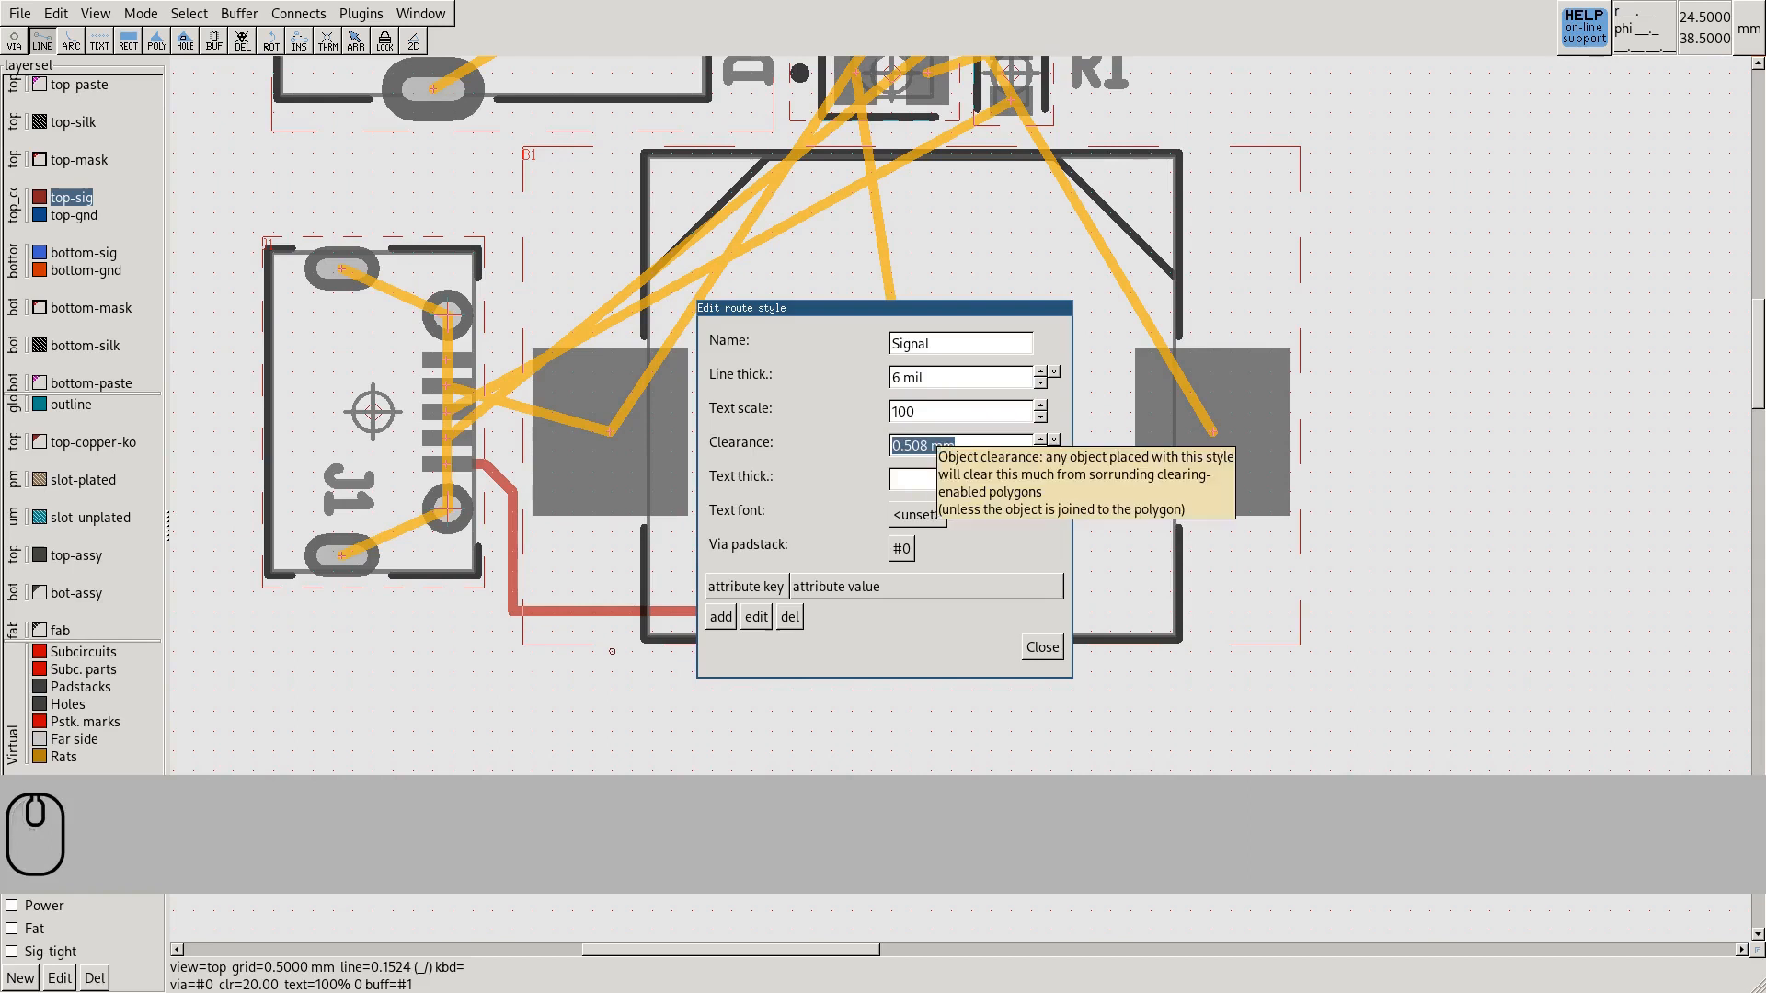
pyautogui.write('6 mil')
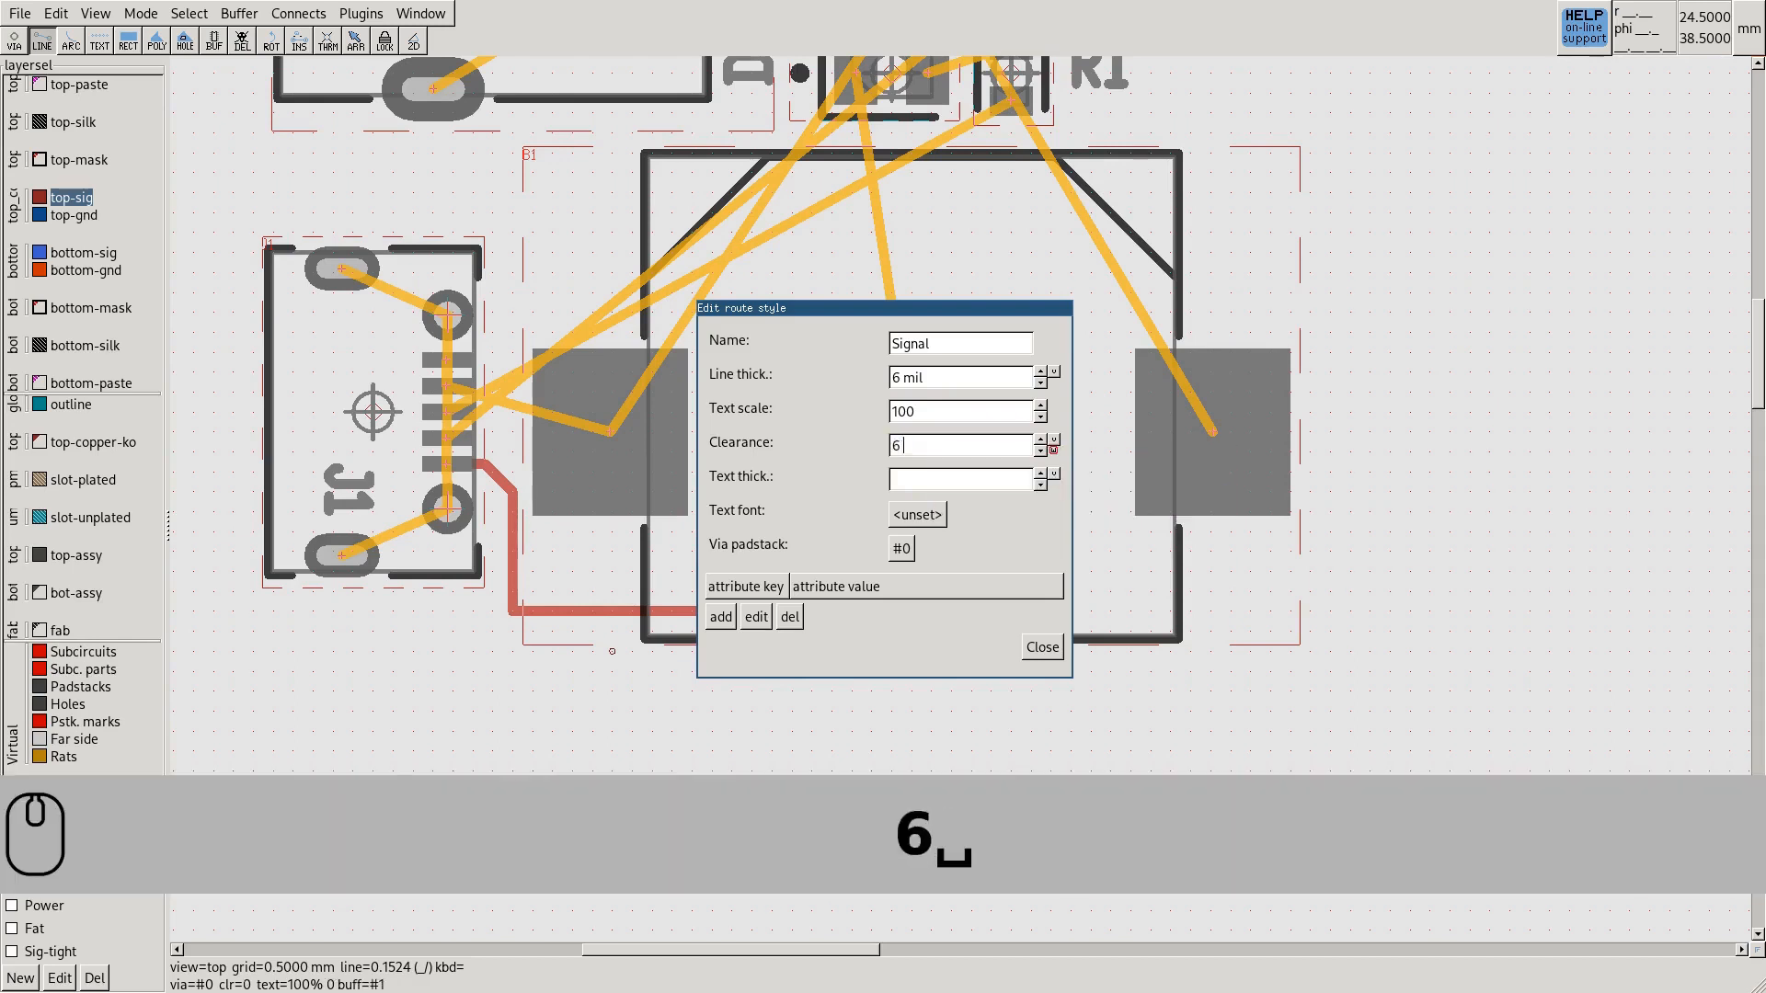
pyautogui.press('Return')
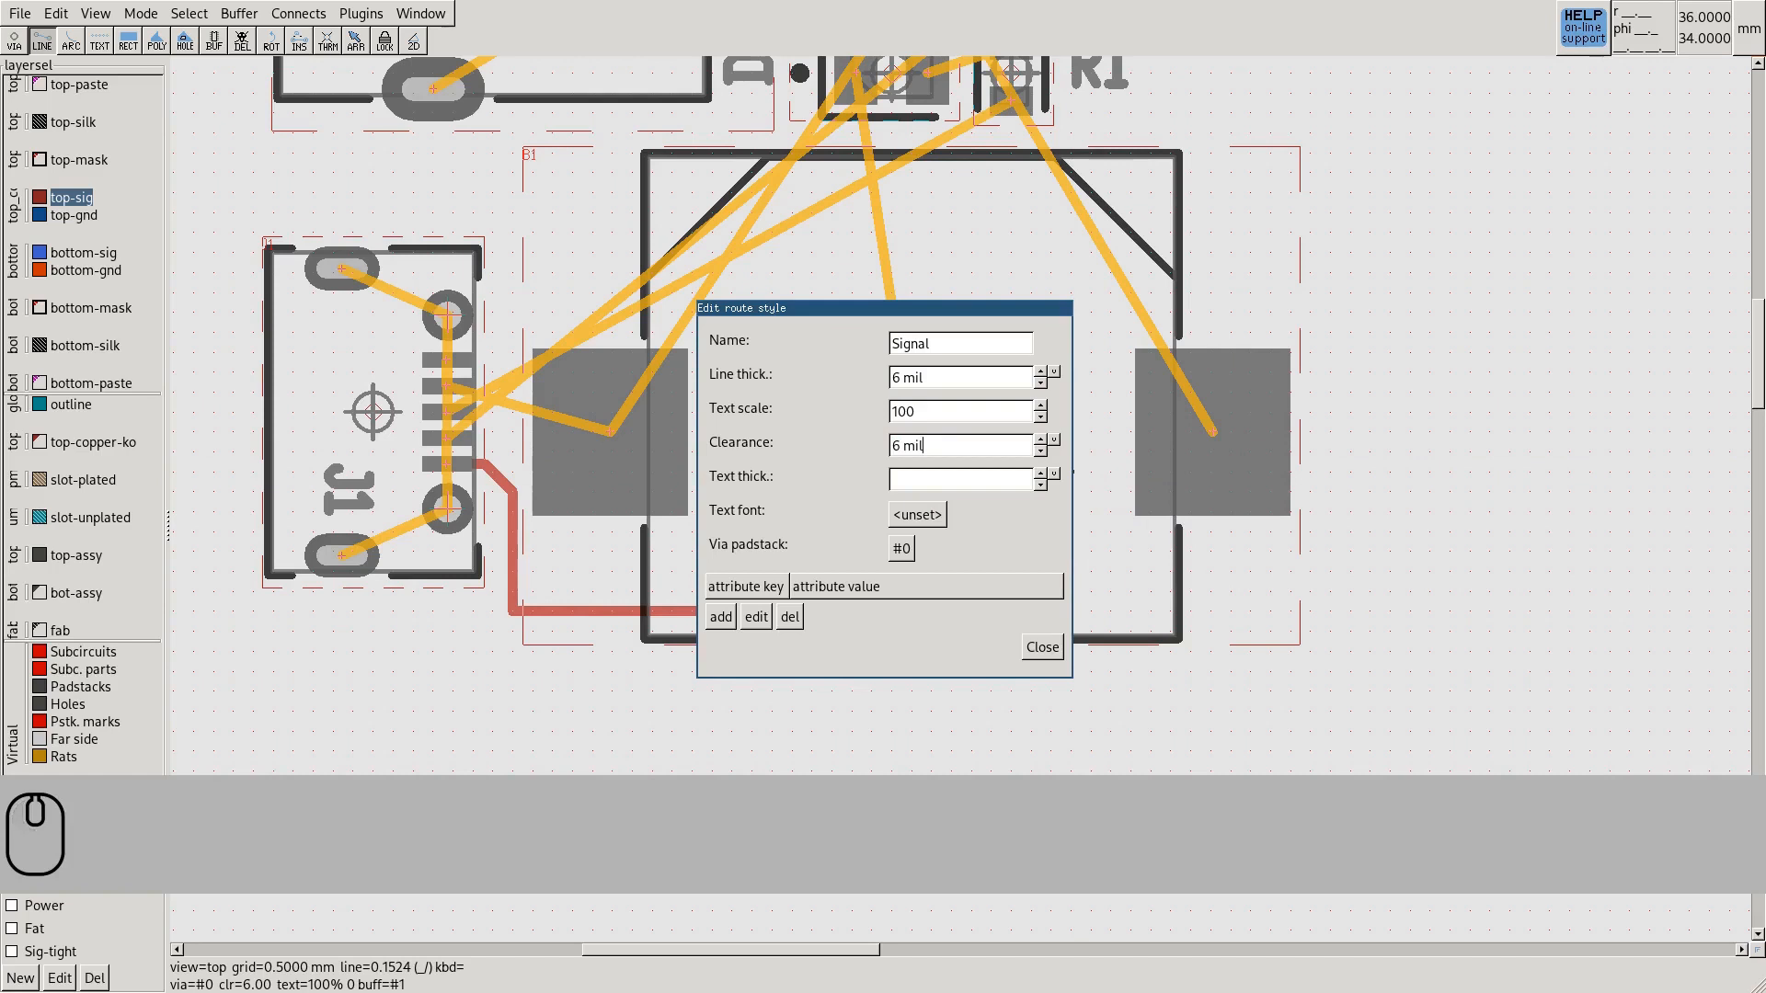
pyautogui.click(1041, 646)
# Route a 6 mil top-sig trace from J1's second-lowest small pad, up and over, to B1's round centre pad
pyautogui.click(41, 39)
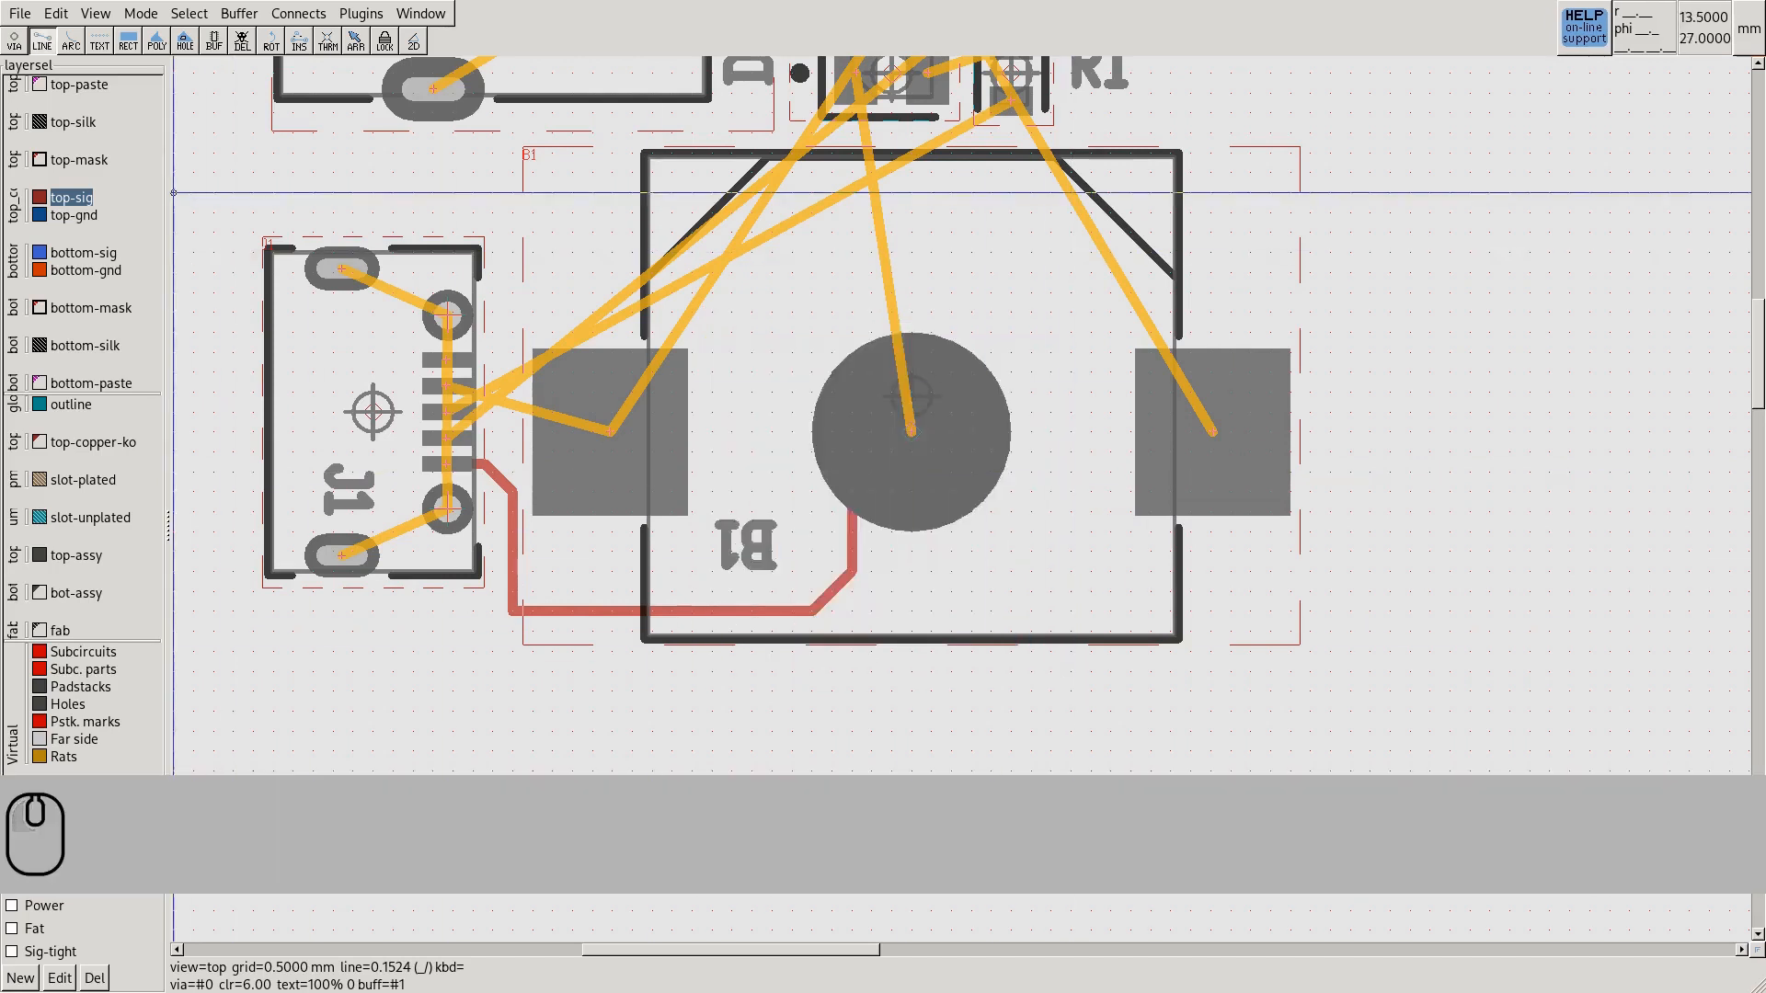
pyautogui.scroll(1, 483, 450)
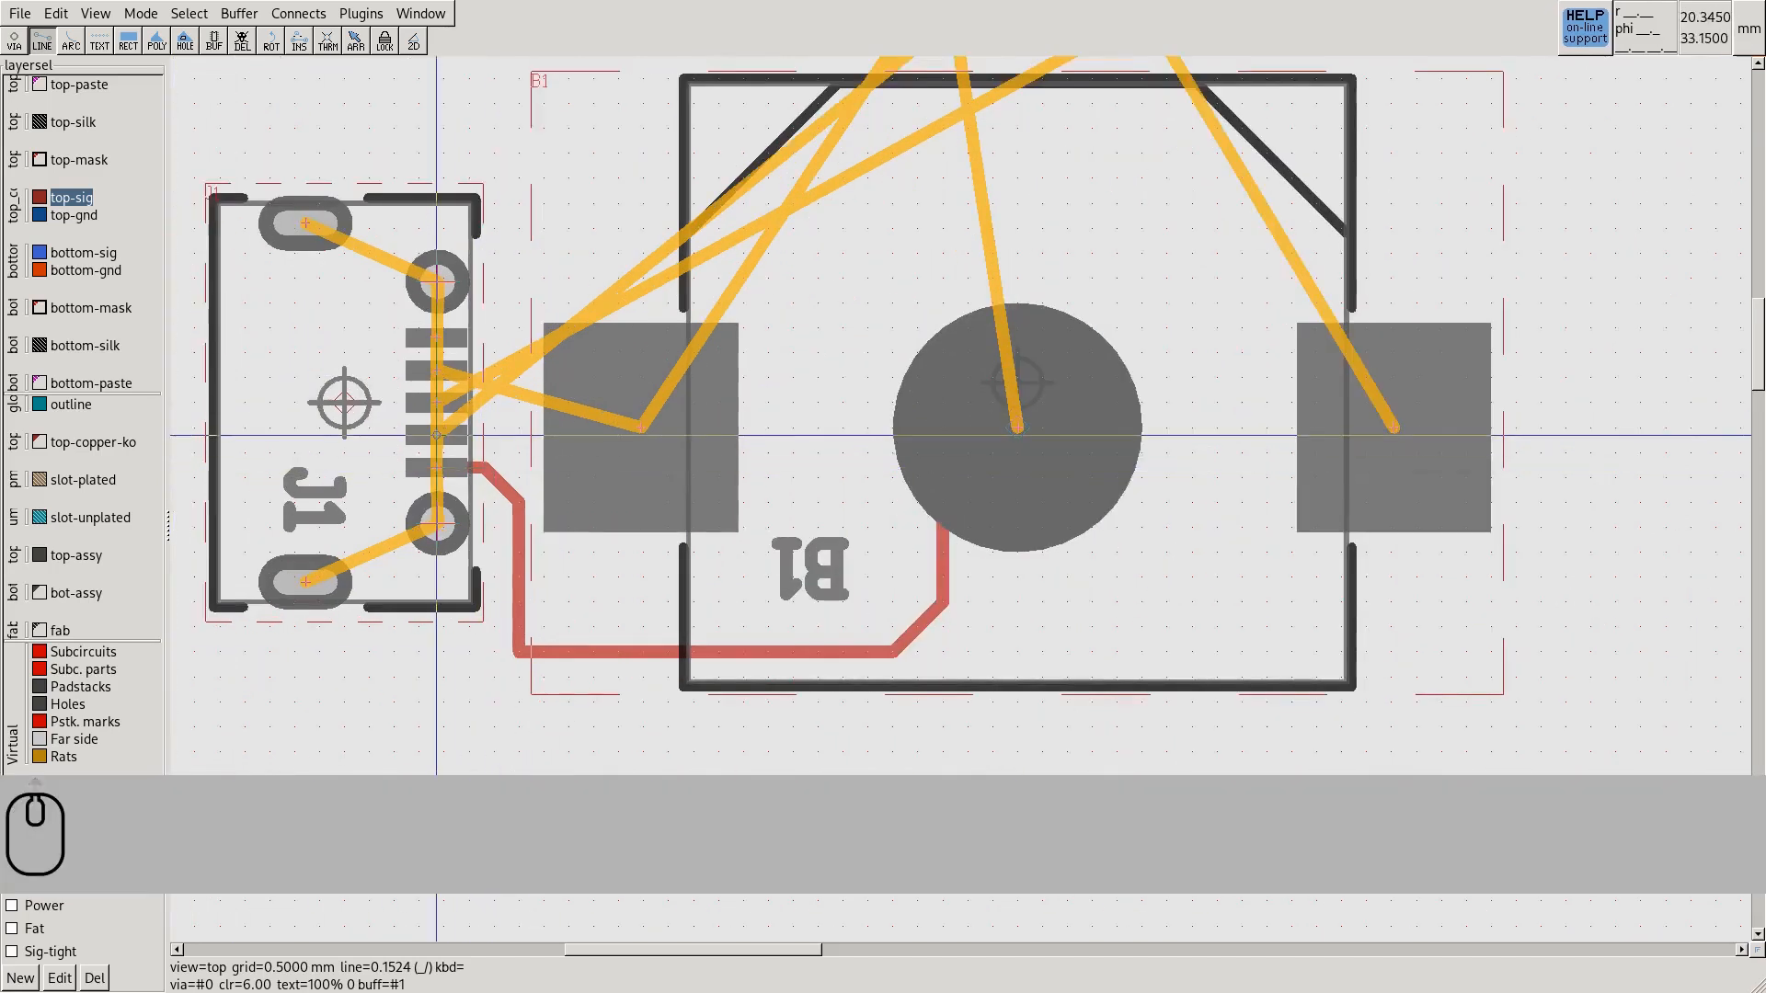
pyautogui.click(436, 434)
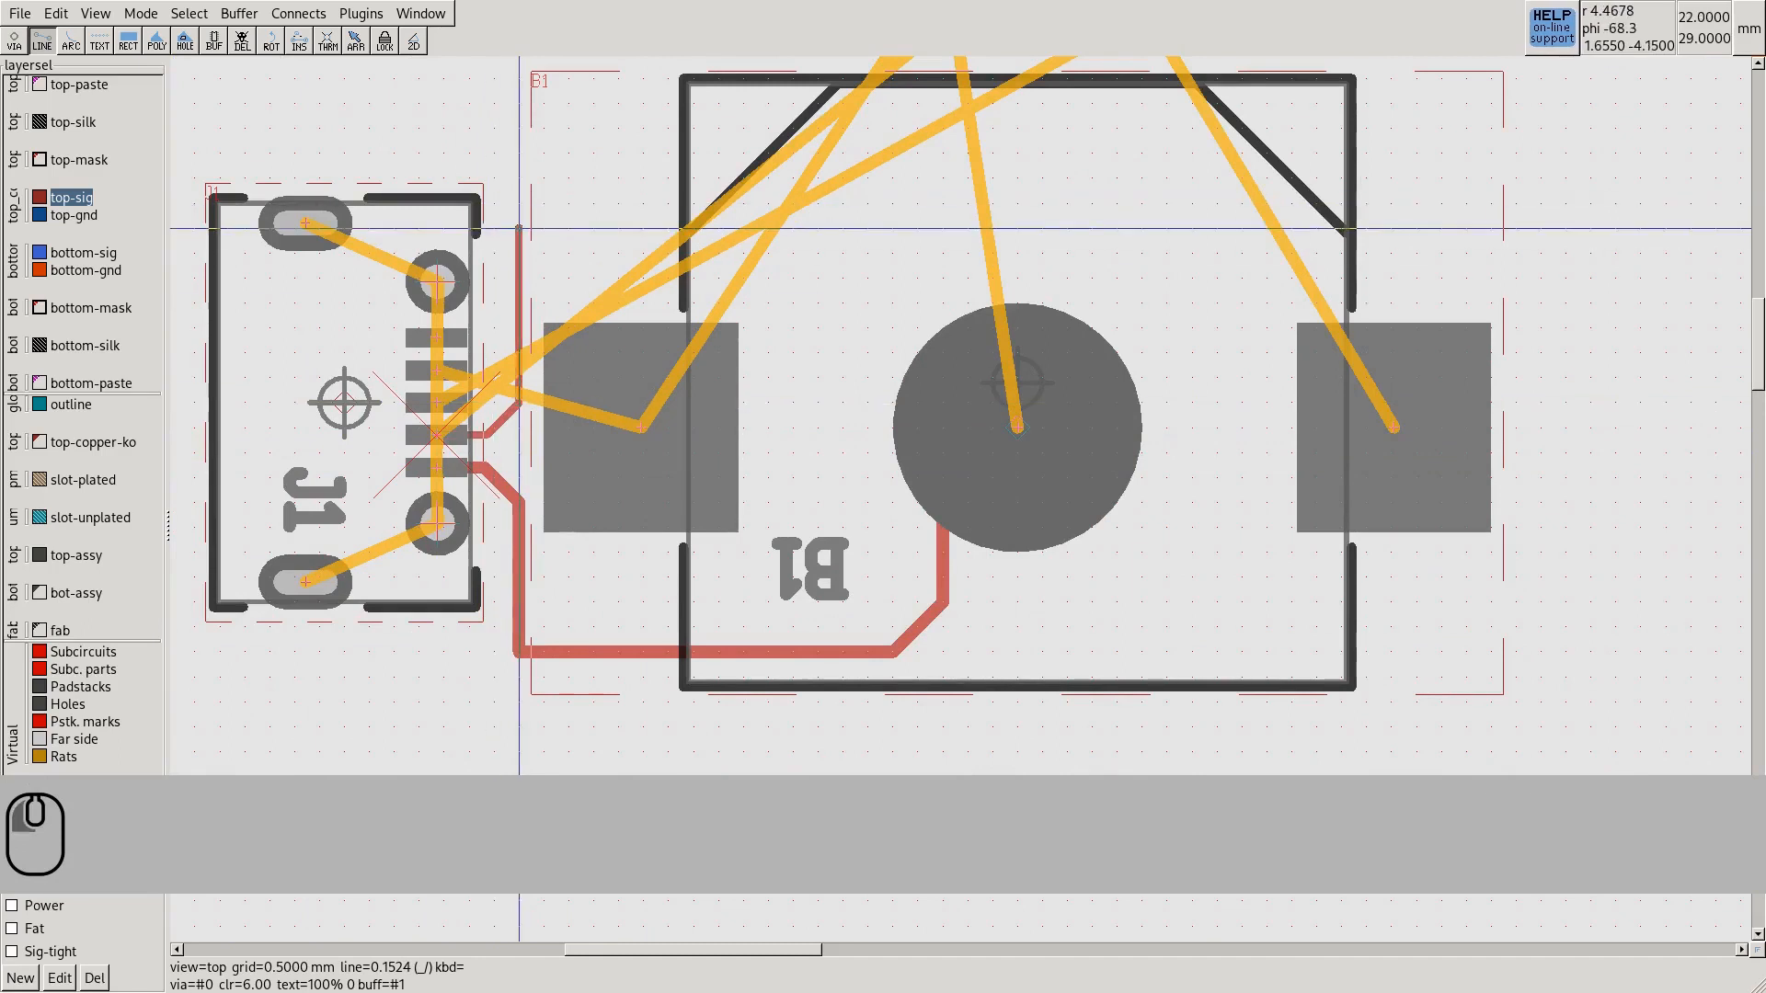
pyautogui.click(1017, 428)
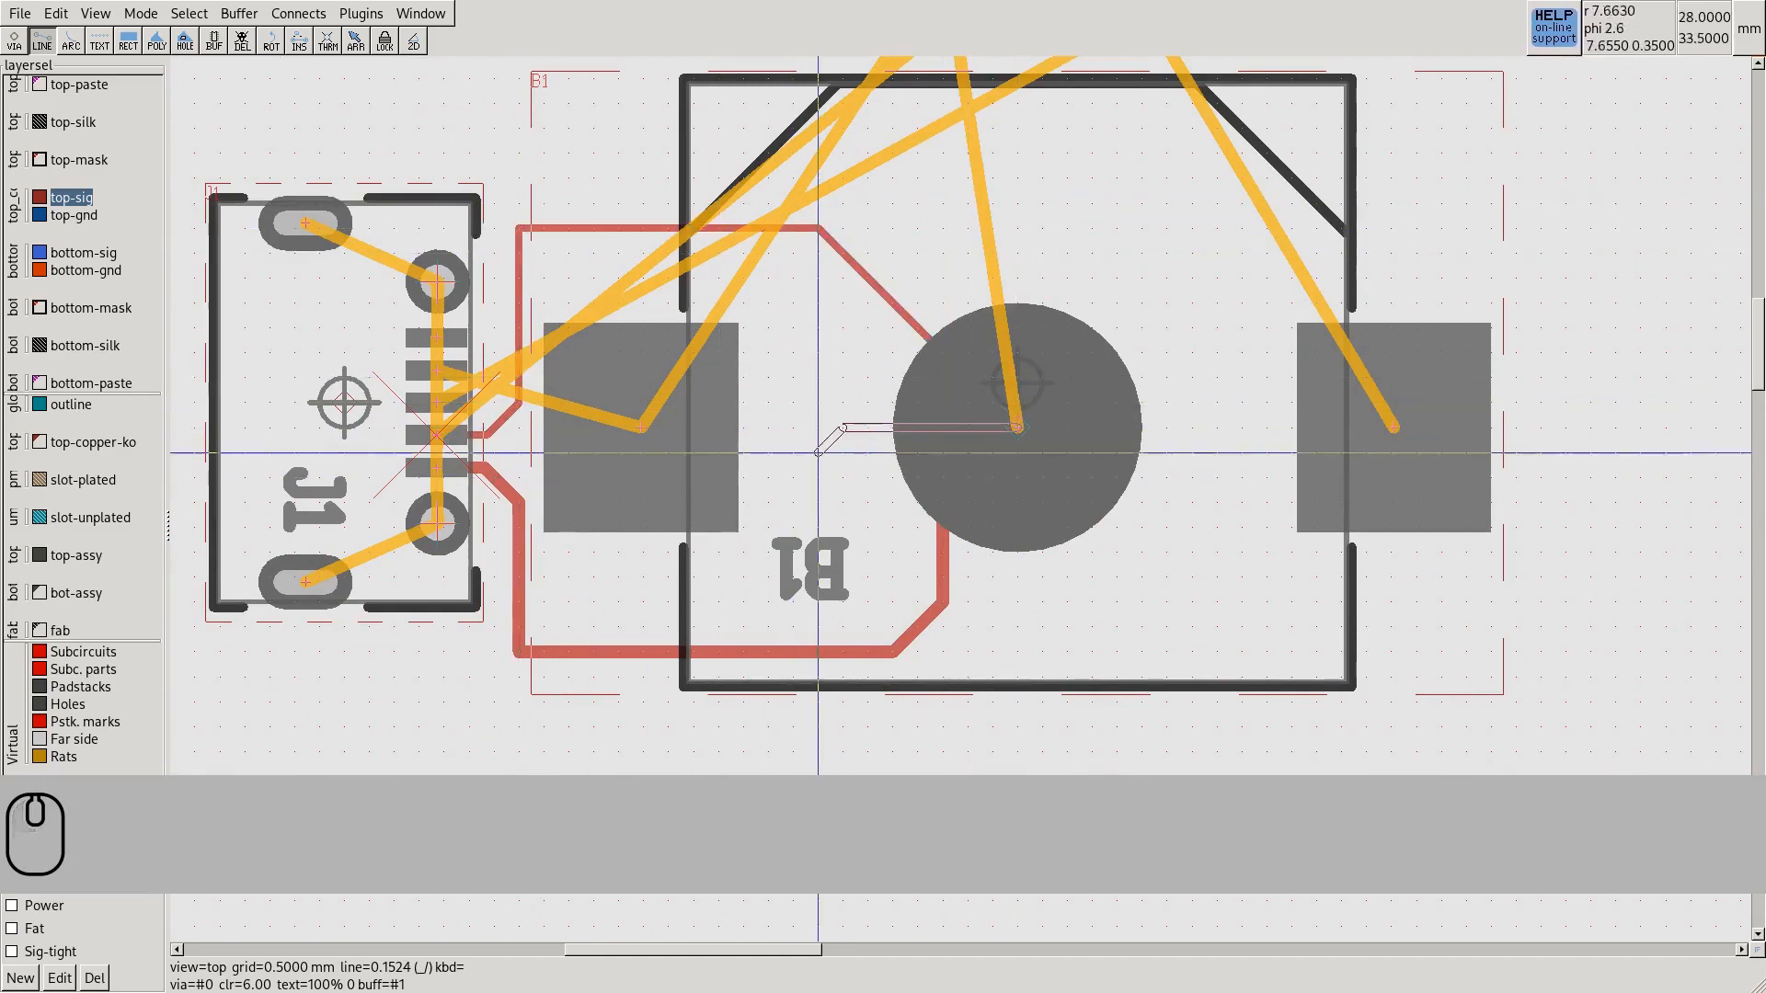
pyautogui.press('Escape')
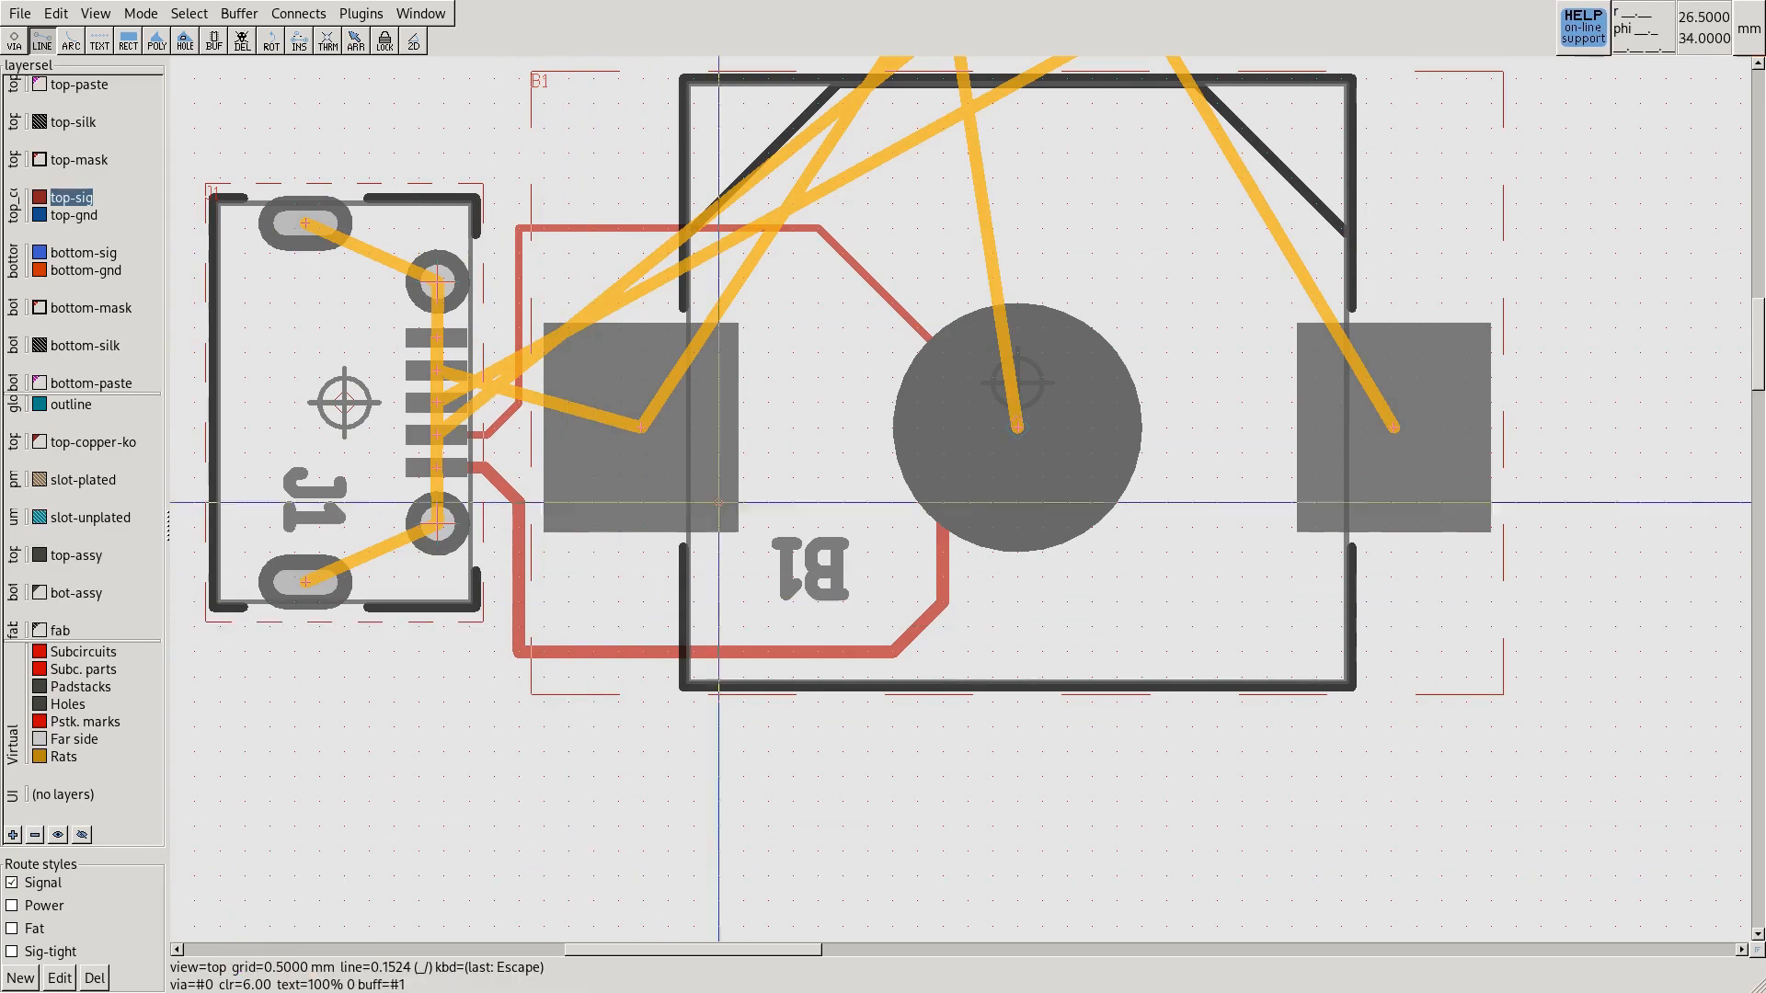
pyautogui.moveTo(915, 304); pyautogui.dragTo(782, 374, button='middle')
pyautogui.moveTo(586, 543); pyautogui.dragTo(609, 477, button='middle')
pyautogui.moveTo(532, 581); pyautogui.dragTo(515, 540, button='middle')
pyautogui.moveTo(1387, 340); pyautogui.dragTo(1233, 437, button='middle')
pyautogui.scroll(-2, 1132, 485)
pyautogui.click(1121, 486)
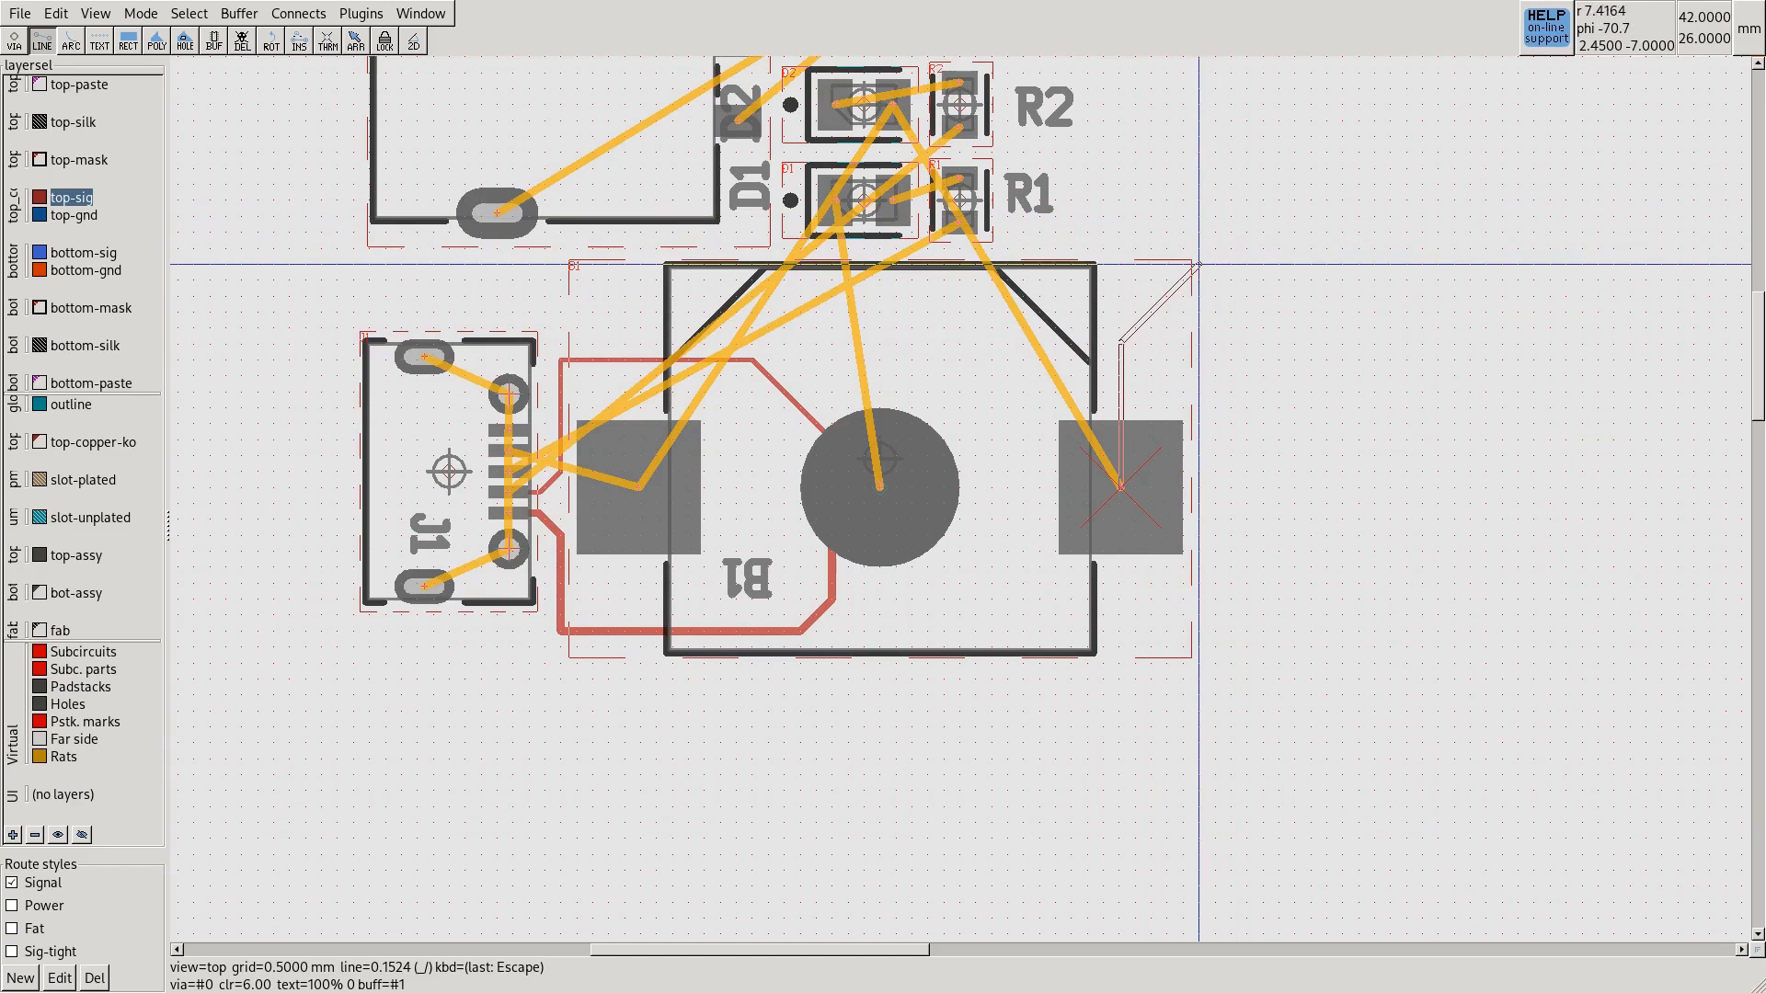
pyautogui.press('shift')
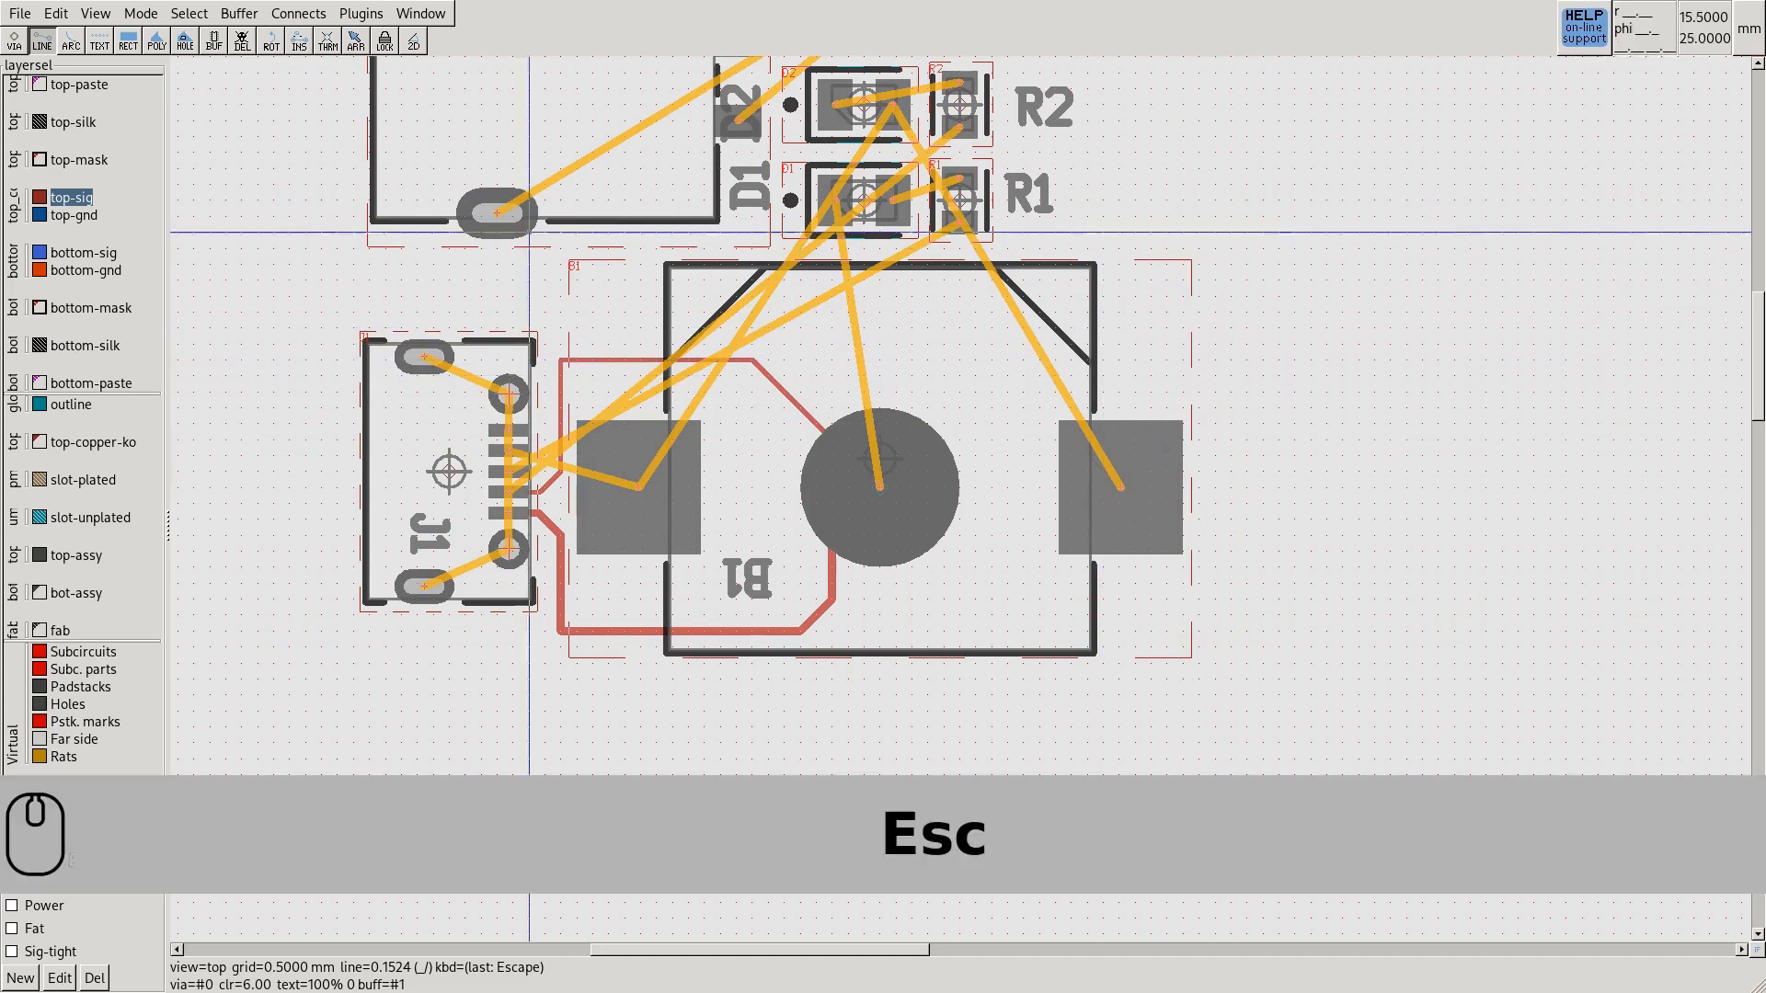
# Look through the routing options and cycle the line clip/refraction mode so new lines start with the diagonal segment
pyautogui.click(141, 13)
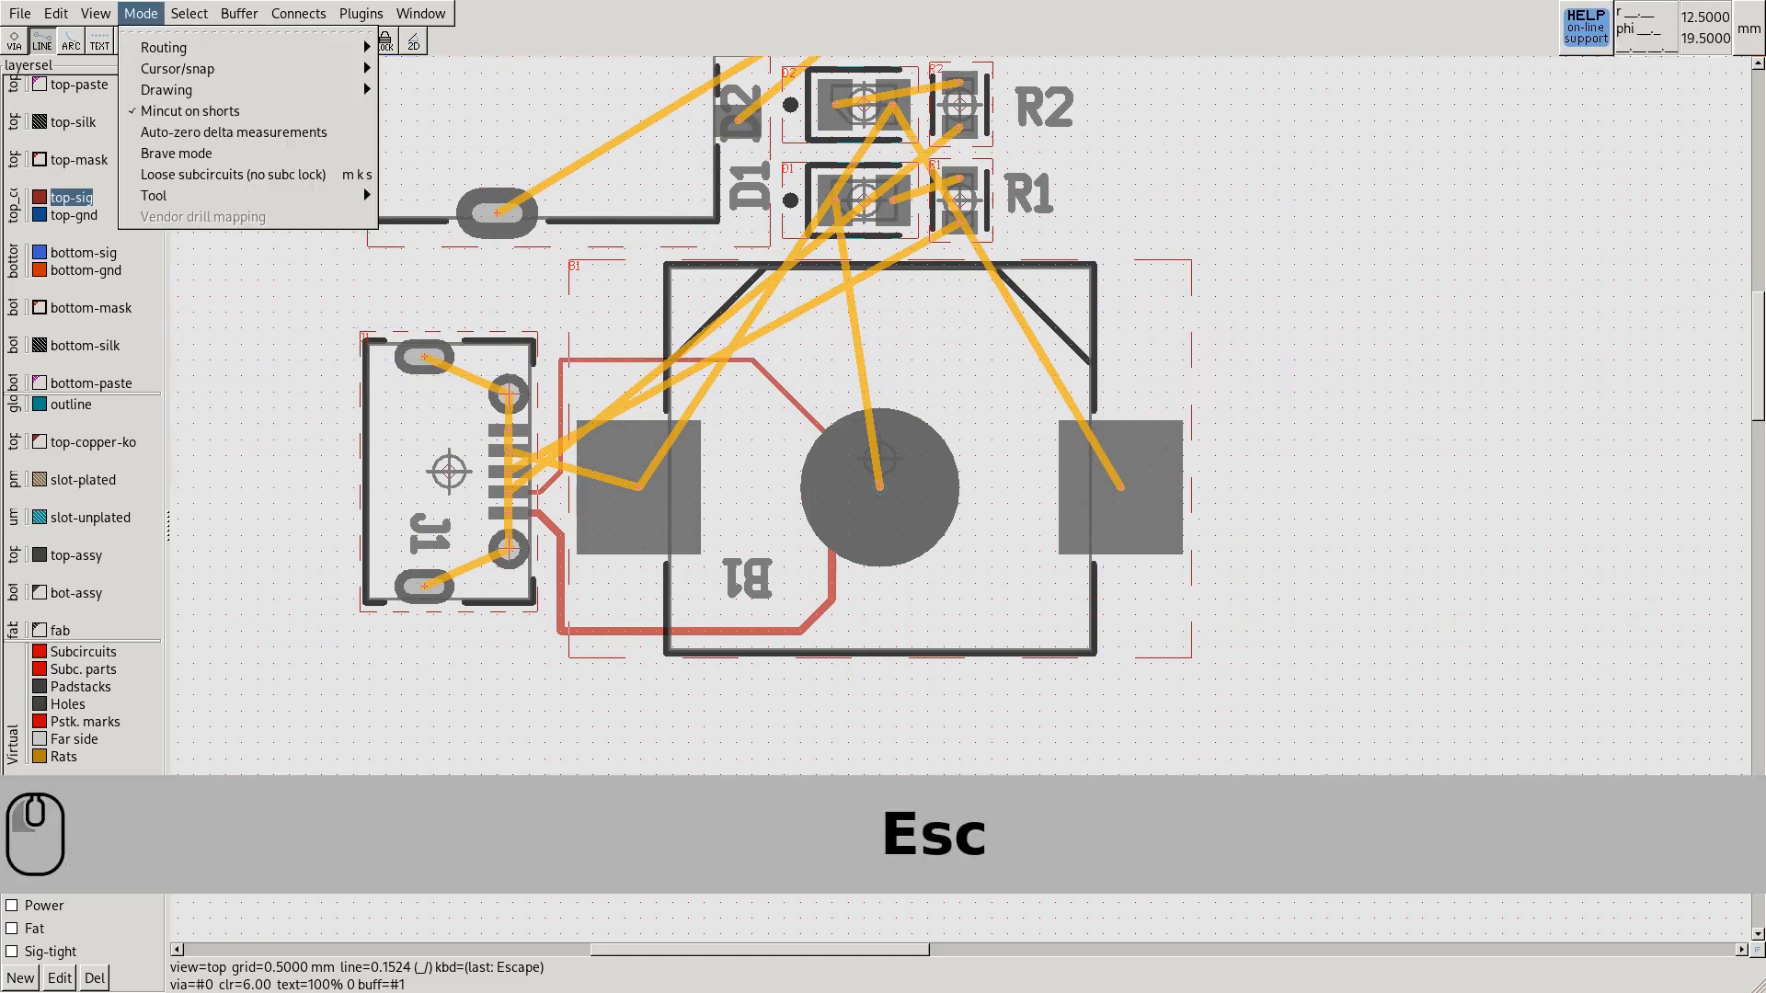
pyautogui.moveTo(276, 47)
pyautogui.press('Right')
pyautogui.press('Down')
pyautogui.press('Down')
pyautogui.press('Down')
pyautogui.press('Down')
pyautogui.press('Up')
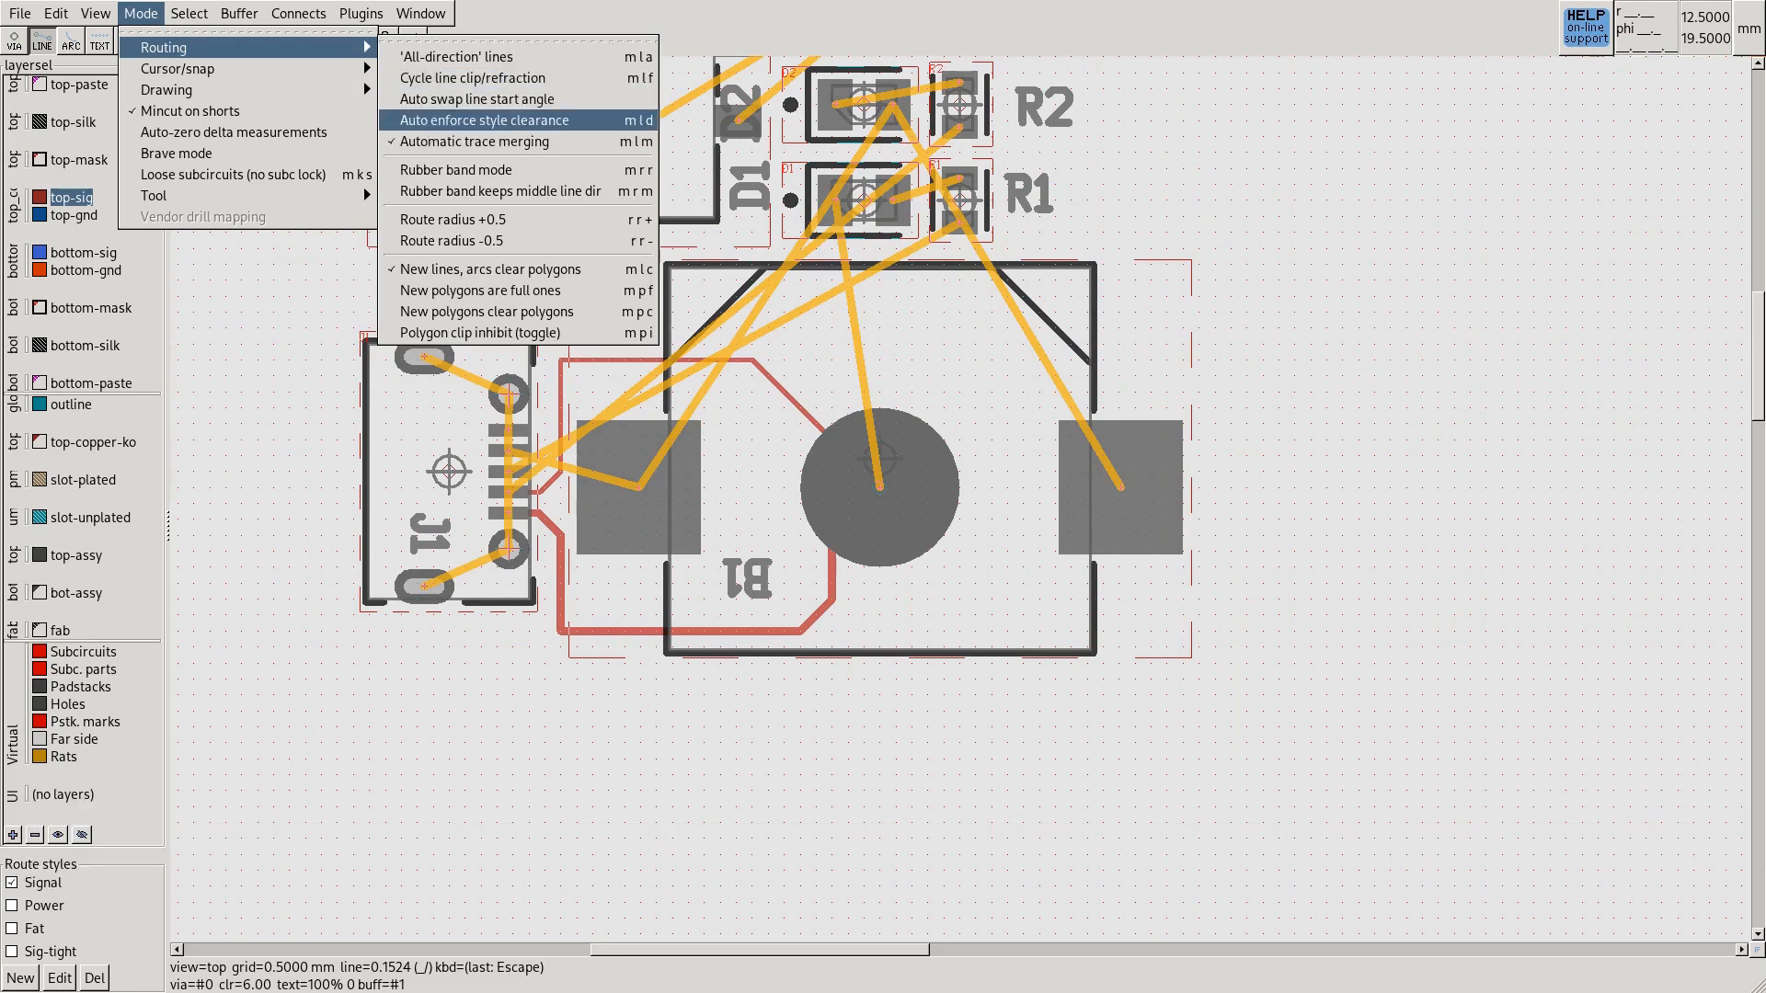
pyautogui.press('Up')
pyautogui.press('Up')
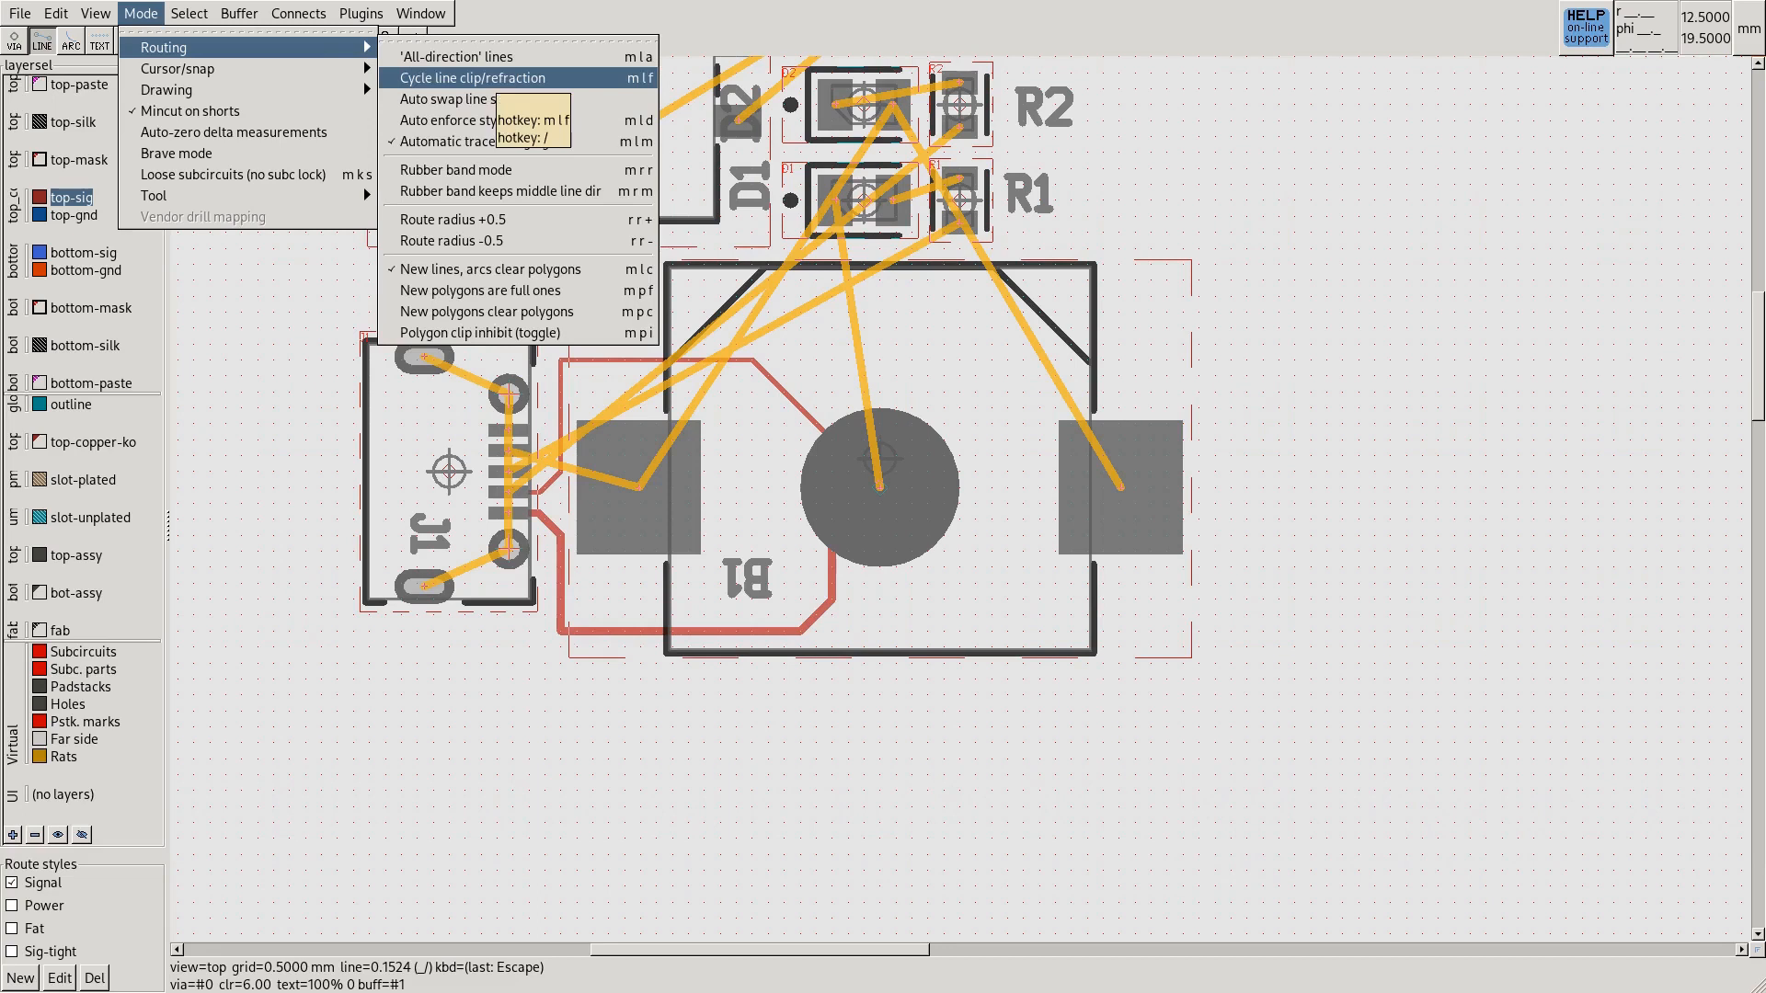
pyautogui.click(491, 79)
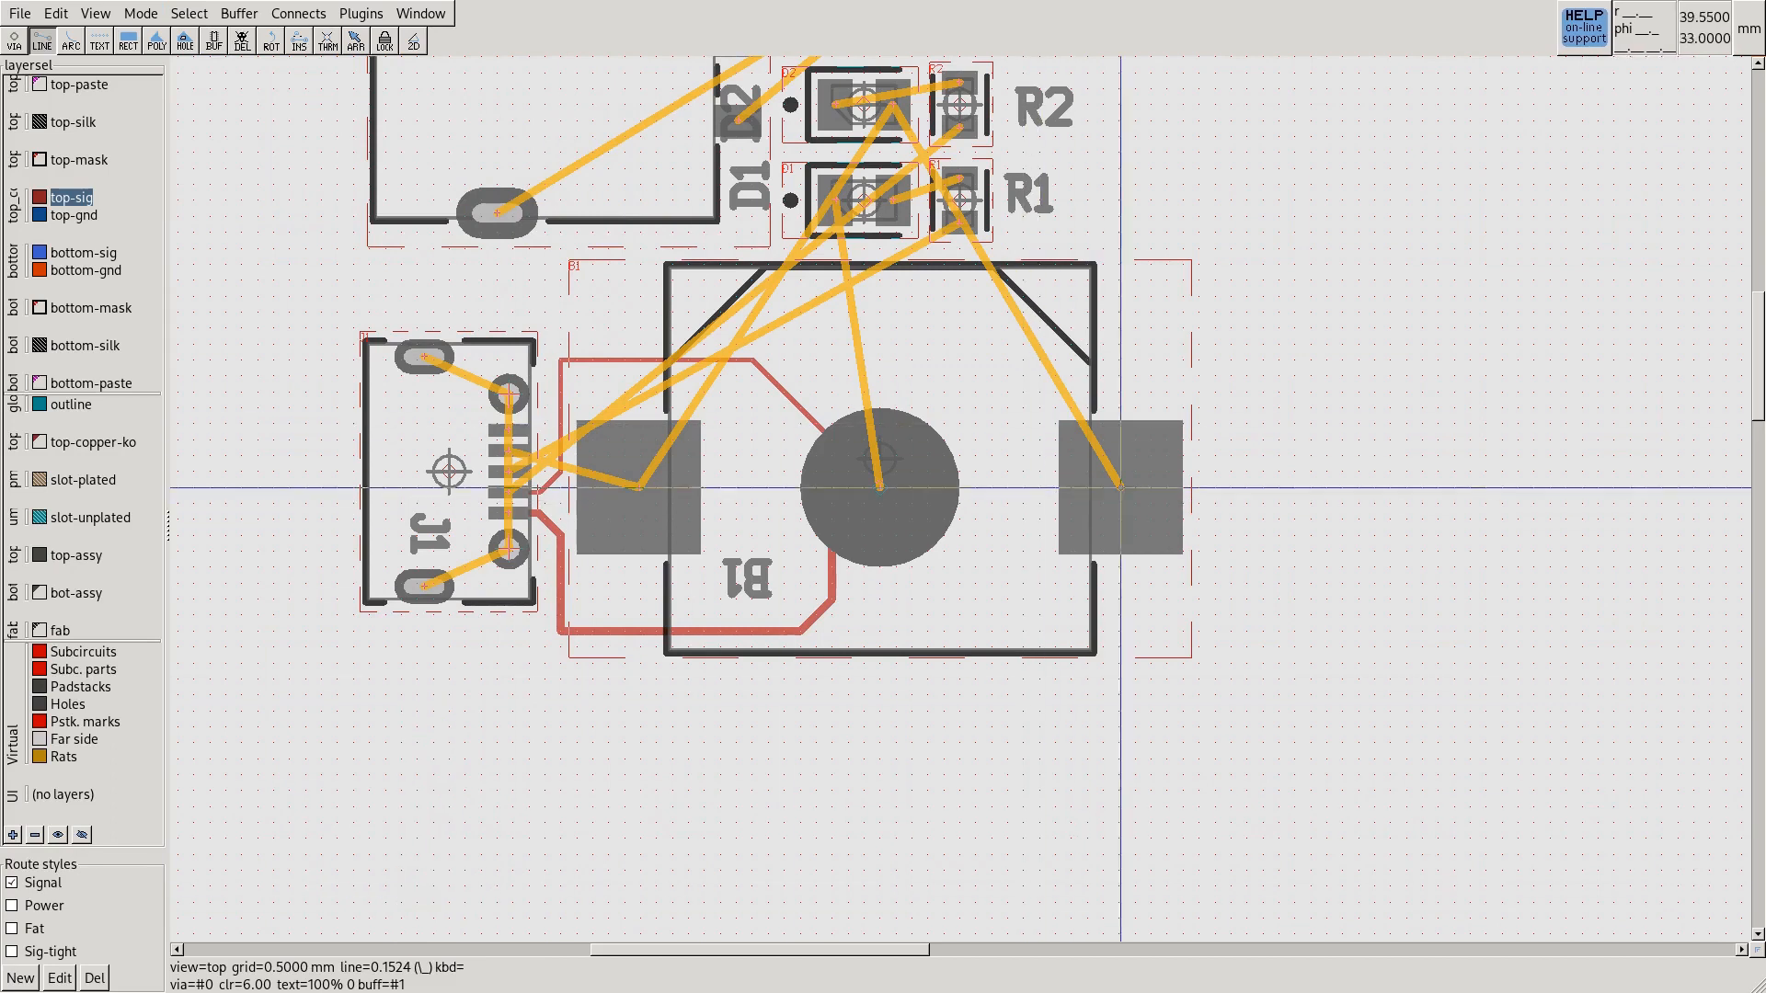
# Draw a zigzag top-sig trace from B1's right-hand pad around to below B1, cycling the line clip/refraction mode between segments
pyautogui.click(1120, 487)
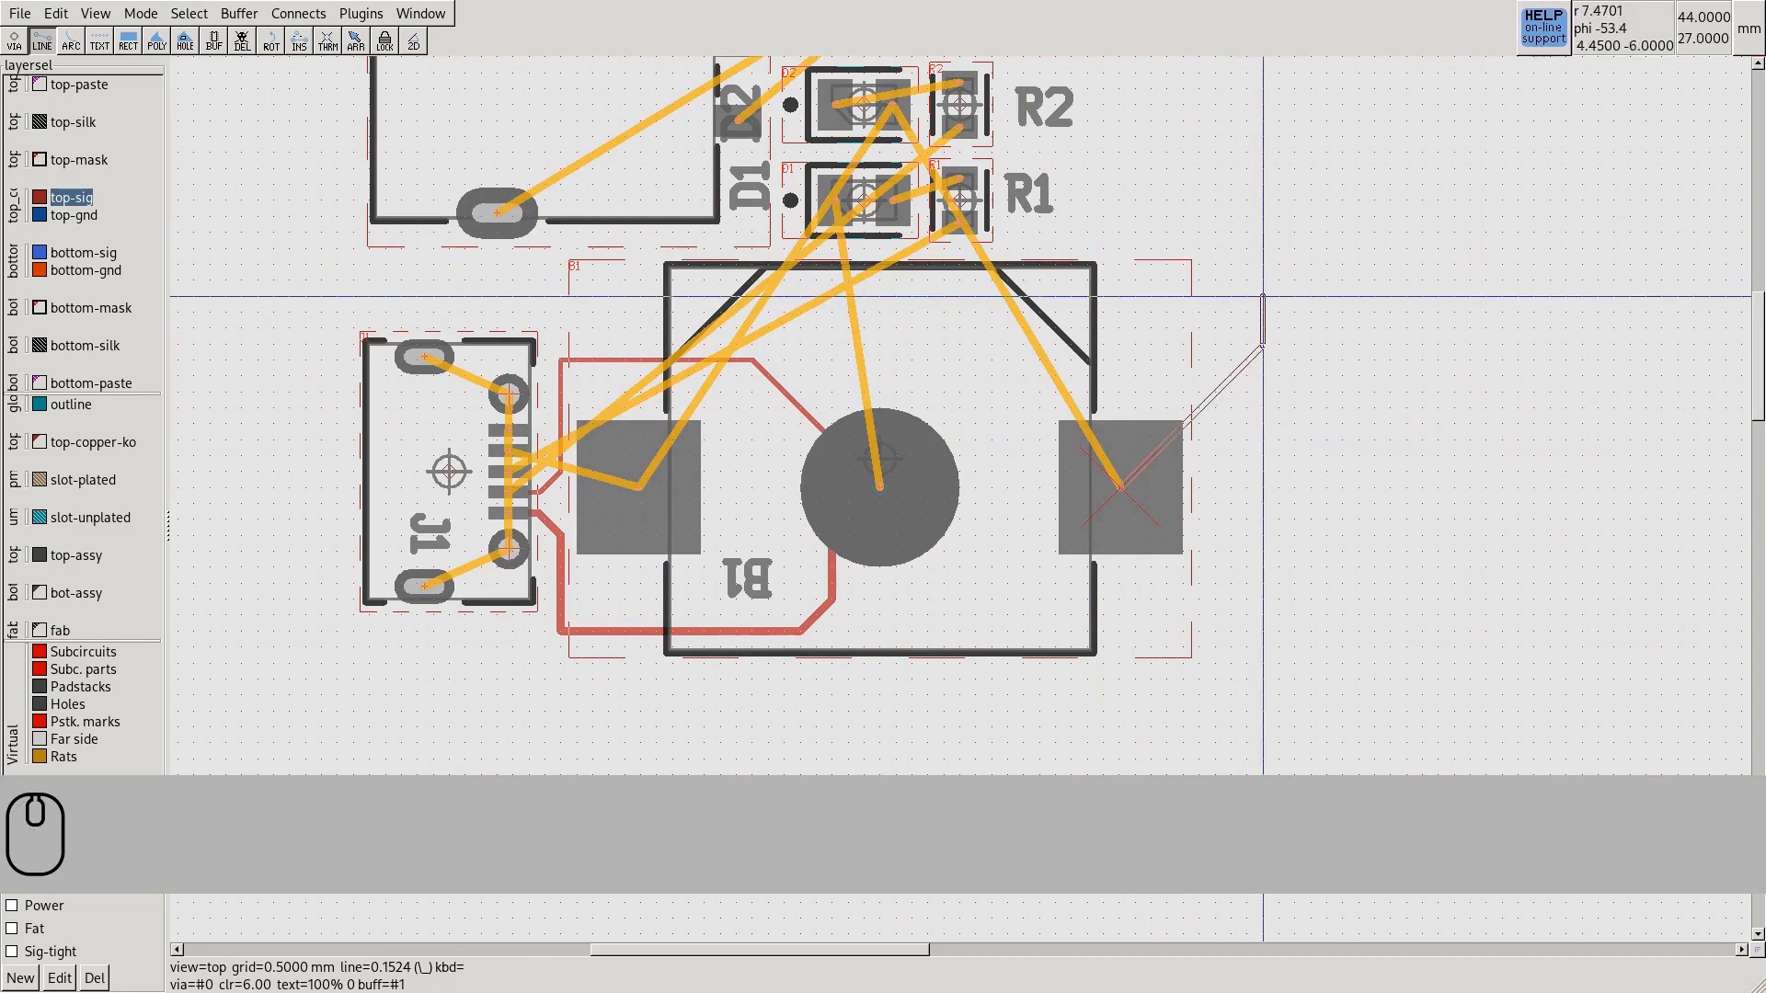
pyautogui.click(1247, 200)
pyautogui.press('super+f')
pyautogui.press('/')
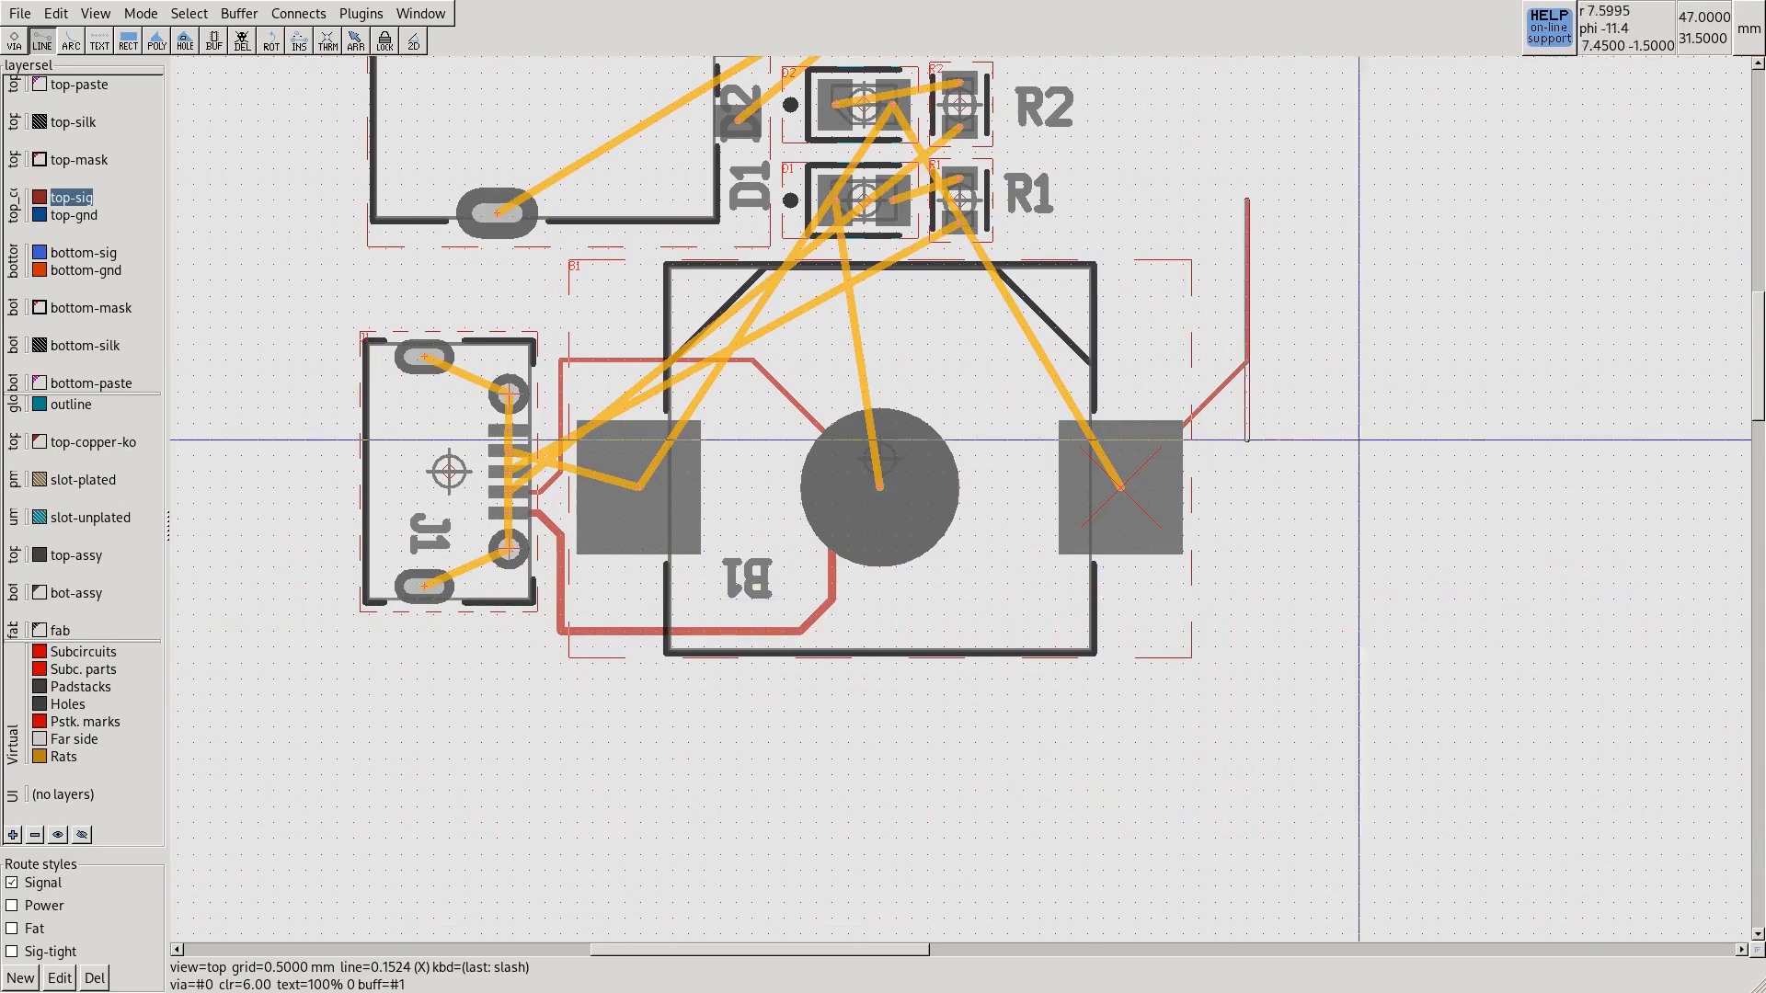
pyautogui.click(1424, 376)
pyautogui.press('/')
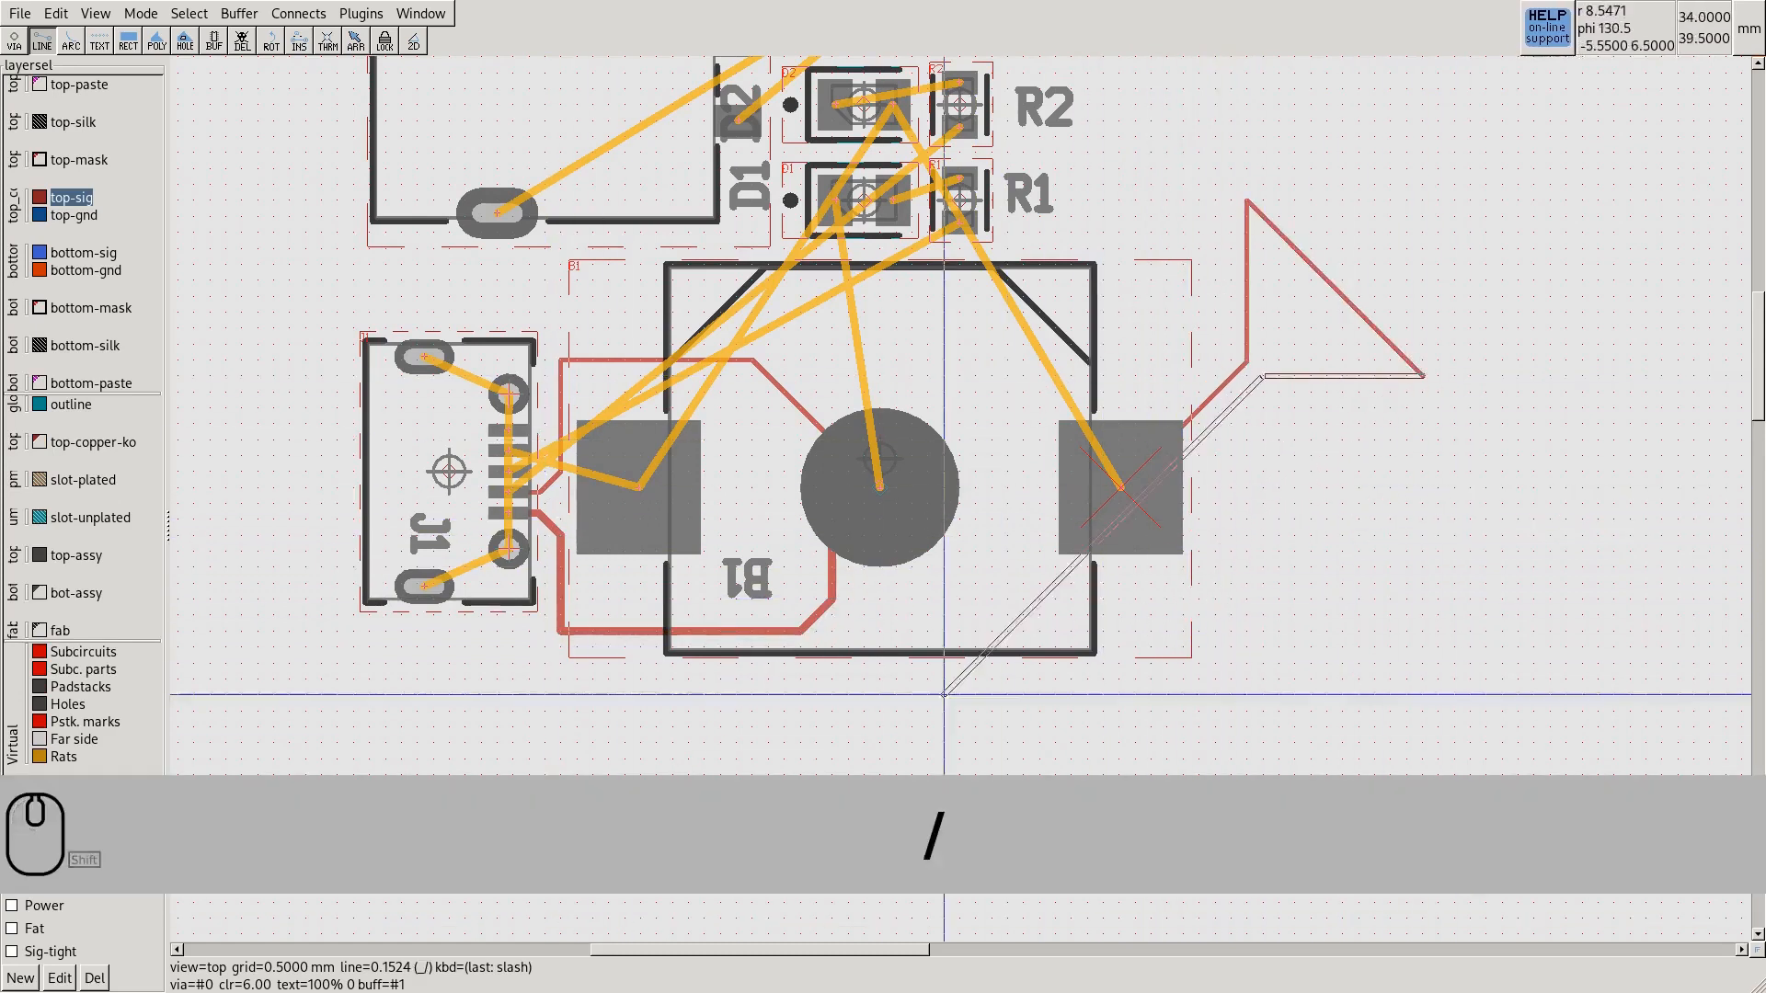
pyautogui.click(1261, 518)
pyautogui.click(1216, 662)
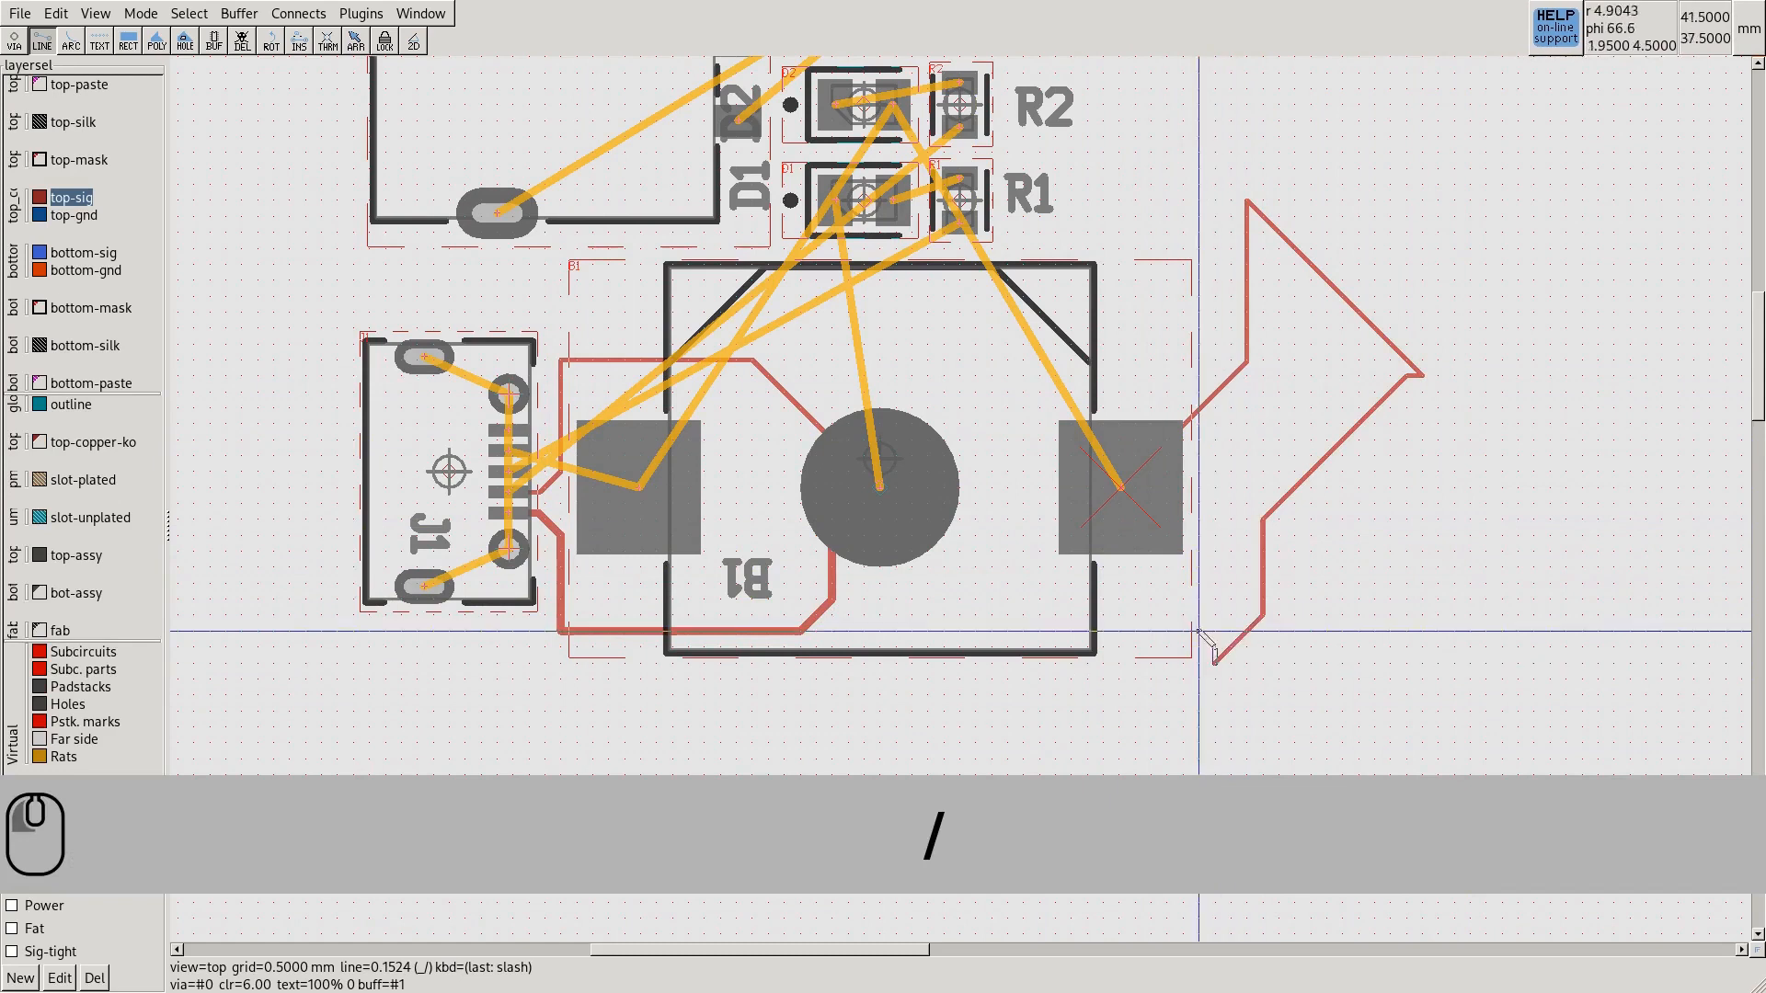
pyautogui.press('Escape')
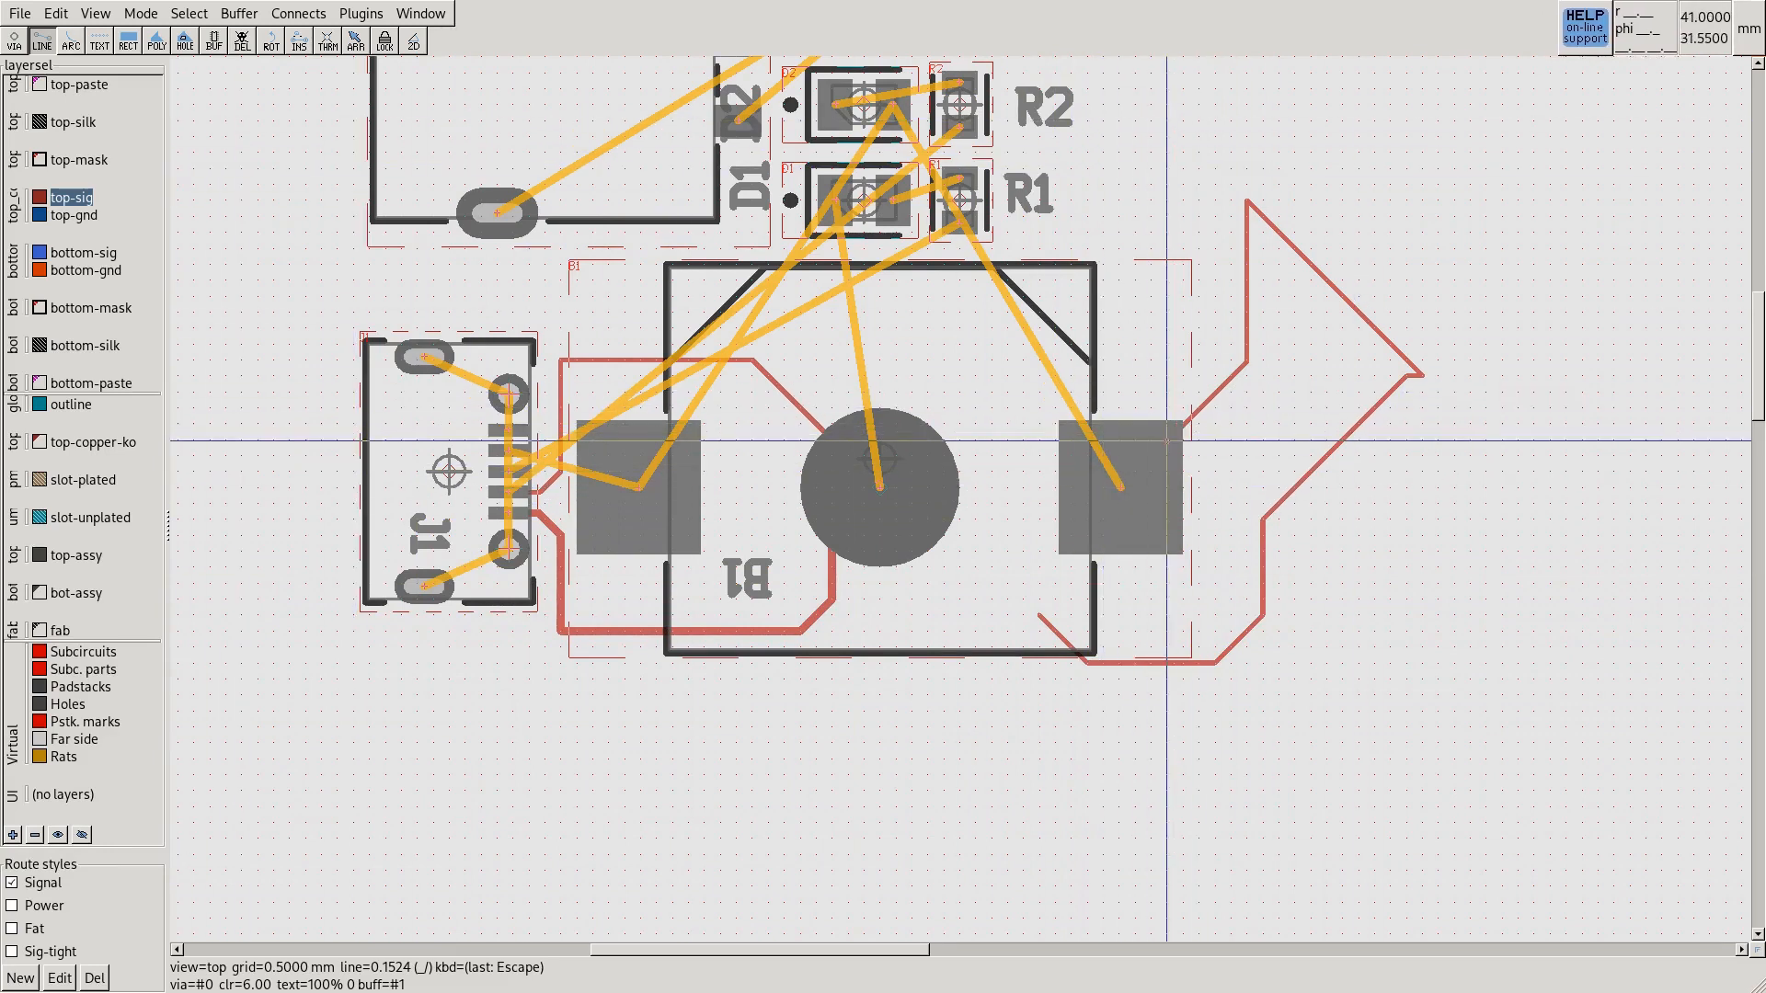
pyautogui.moveTo(1167, 441)
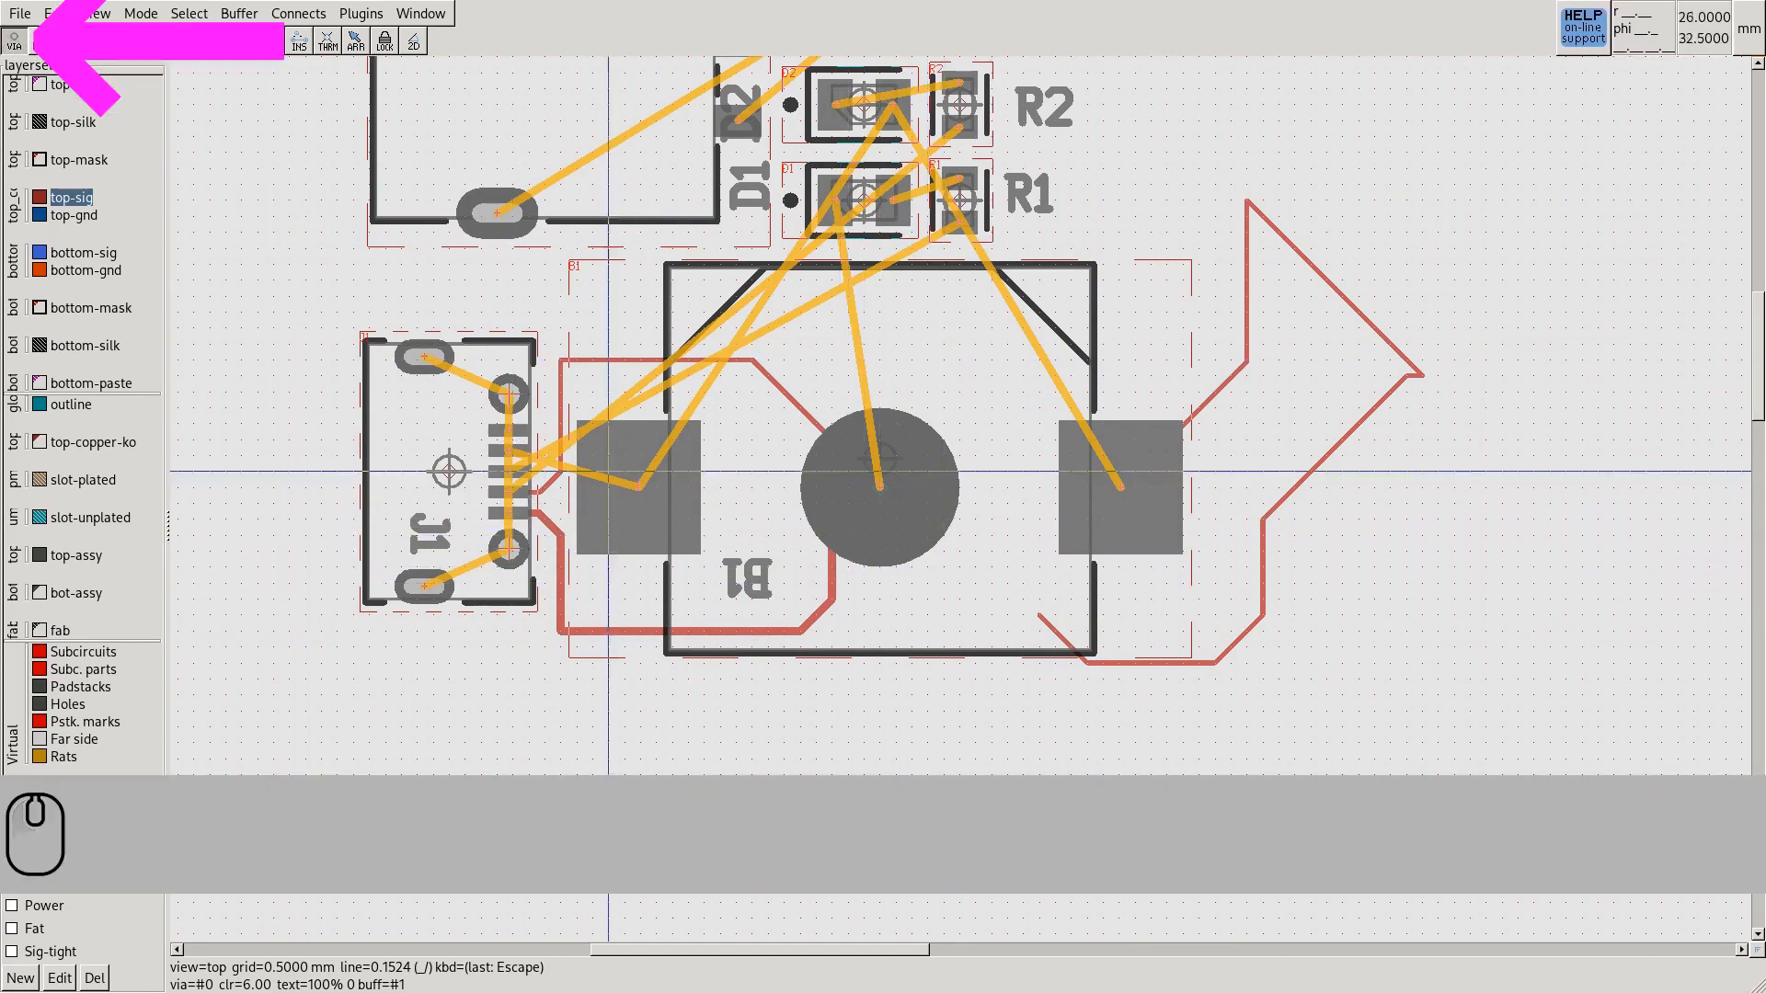
# Place a via at 24, 27 mm and connect it with a top-sig line to the upper corner of the thin trace between J1 and B1
pyautogui.click(625, 296)
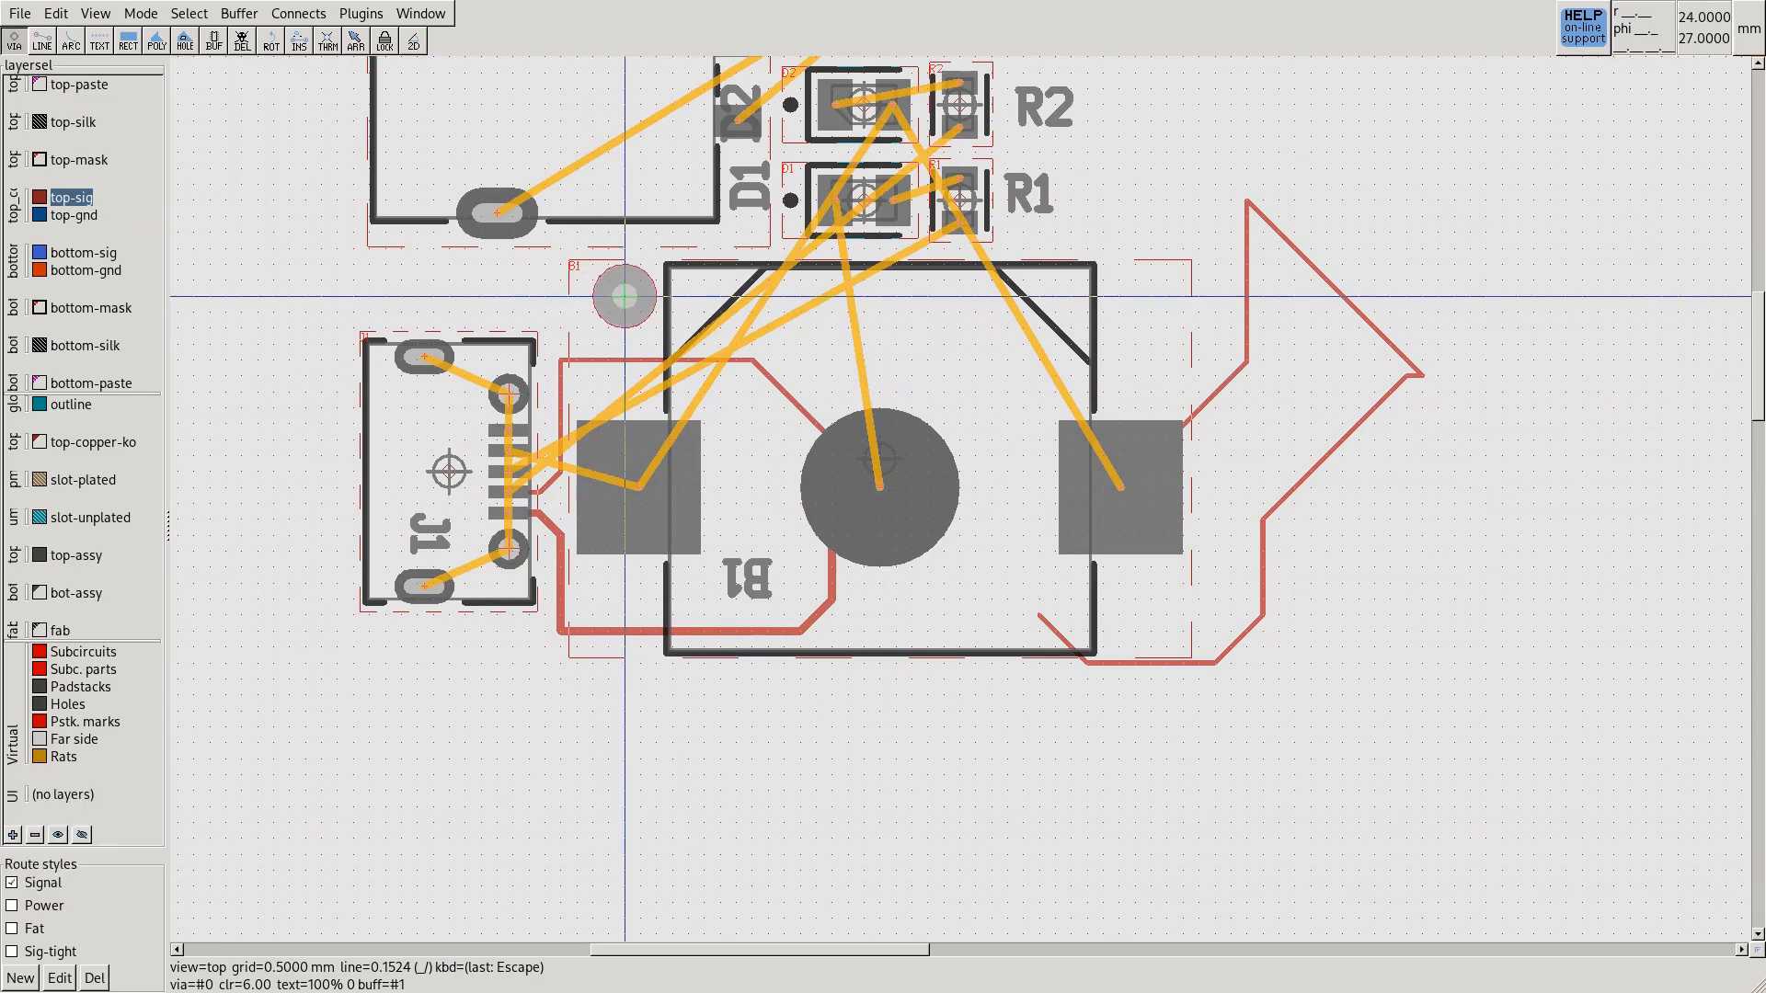
pyautogui.scroll(2, 624, 296)
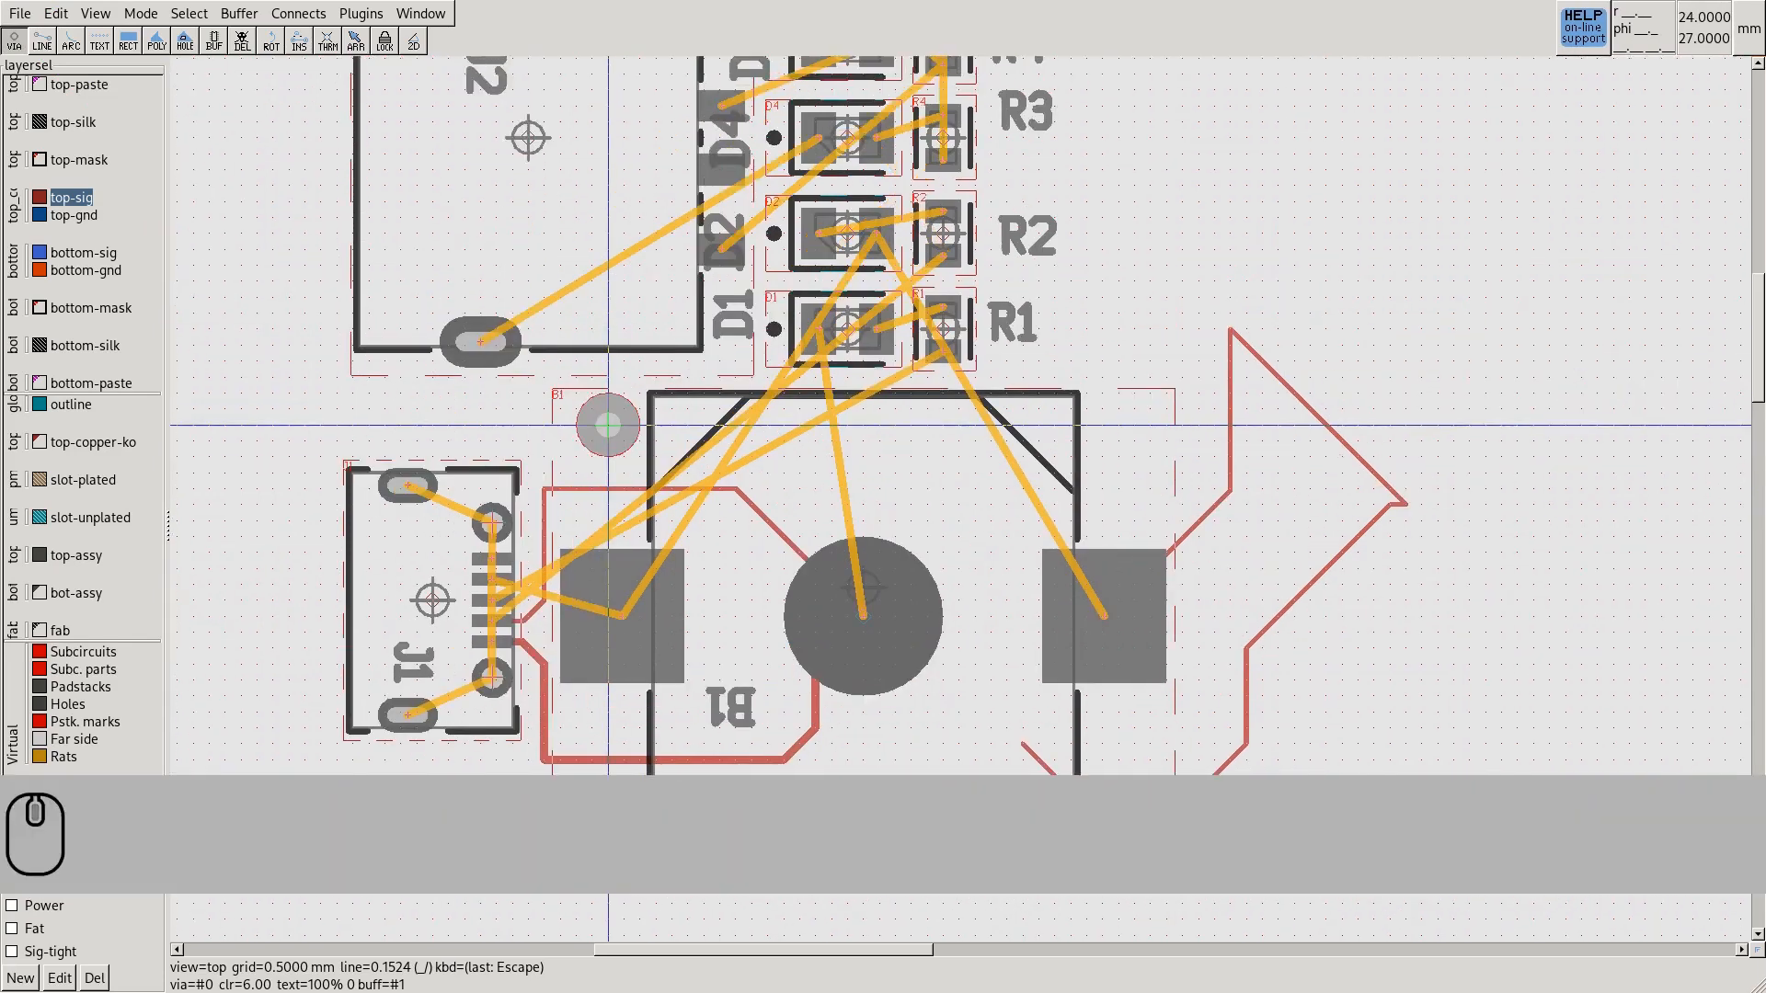
pyautogui.press('Escape')
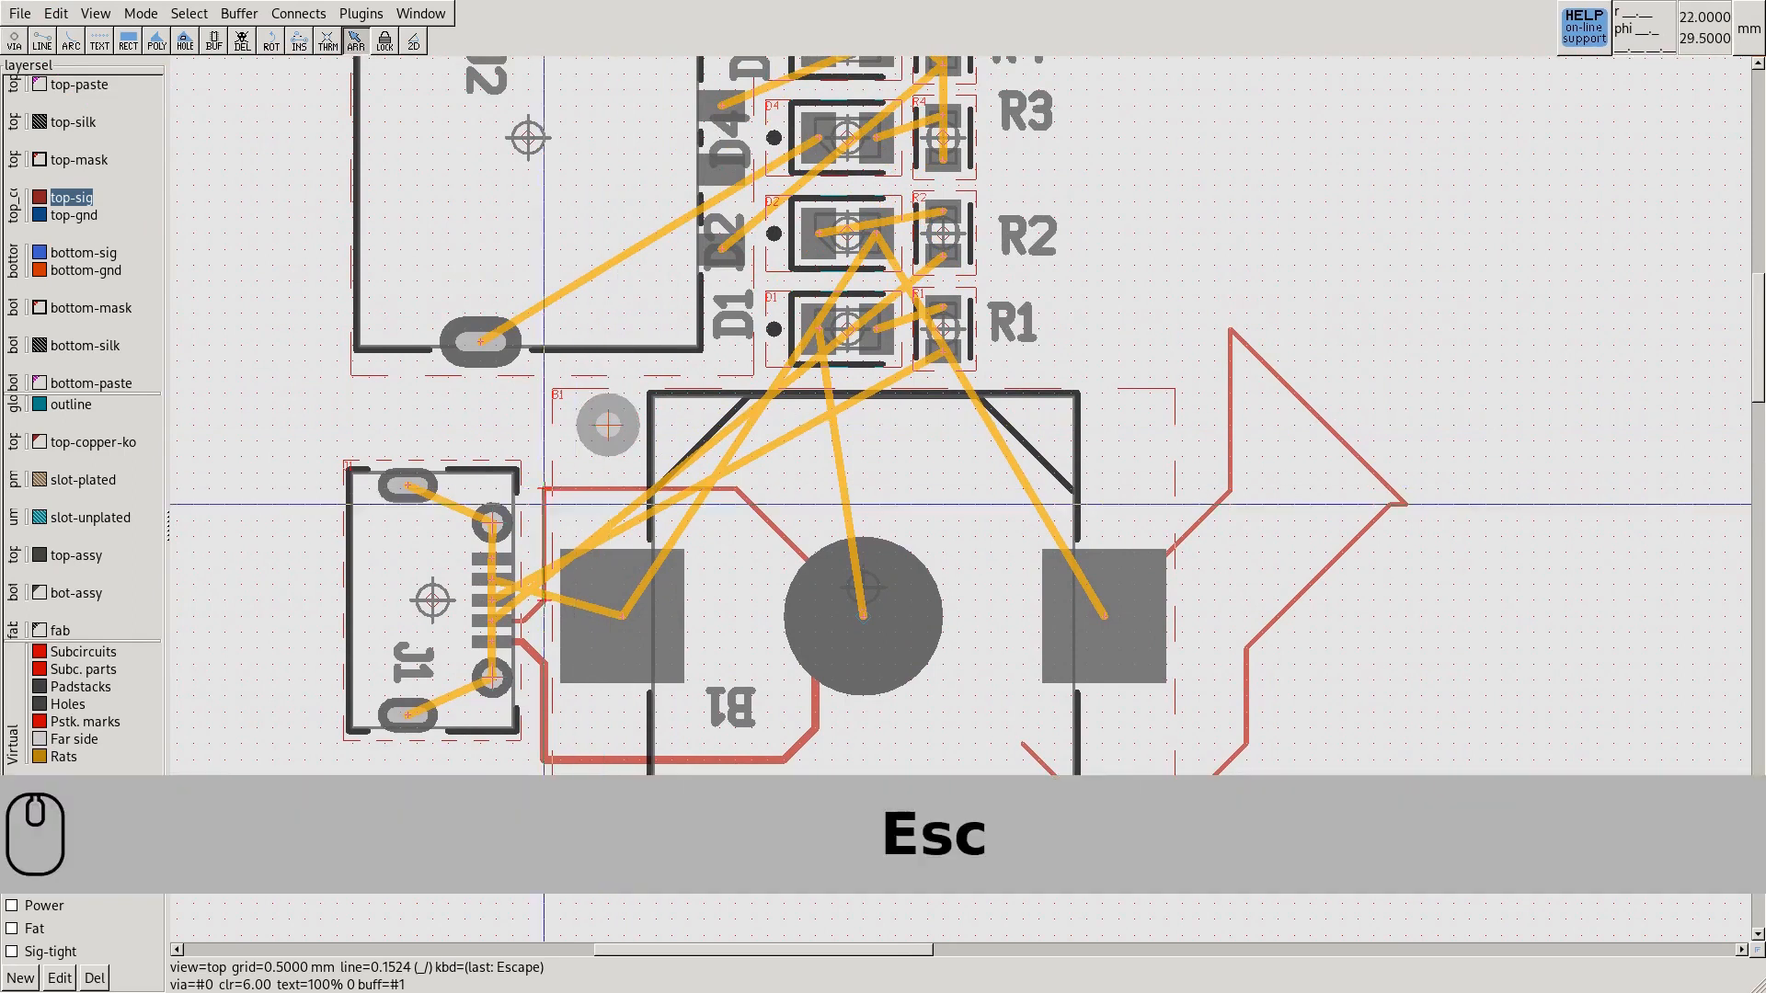
pyautogui.click(42, 41)
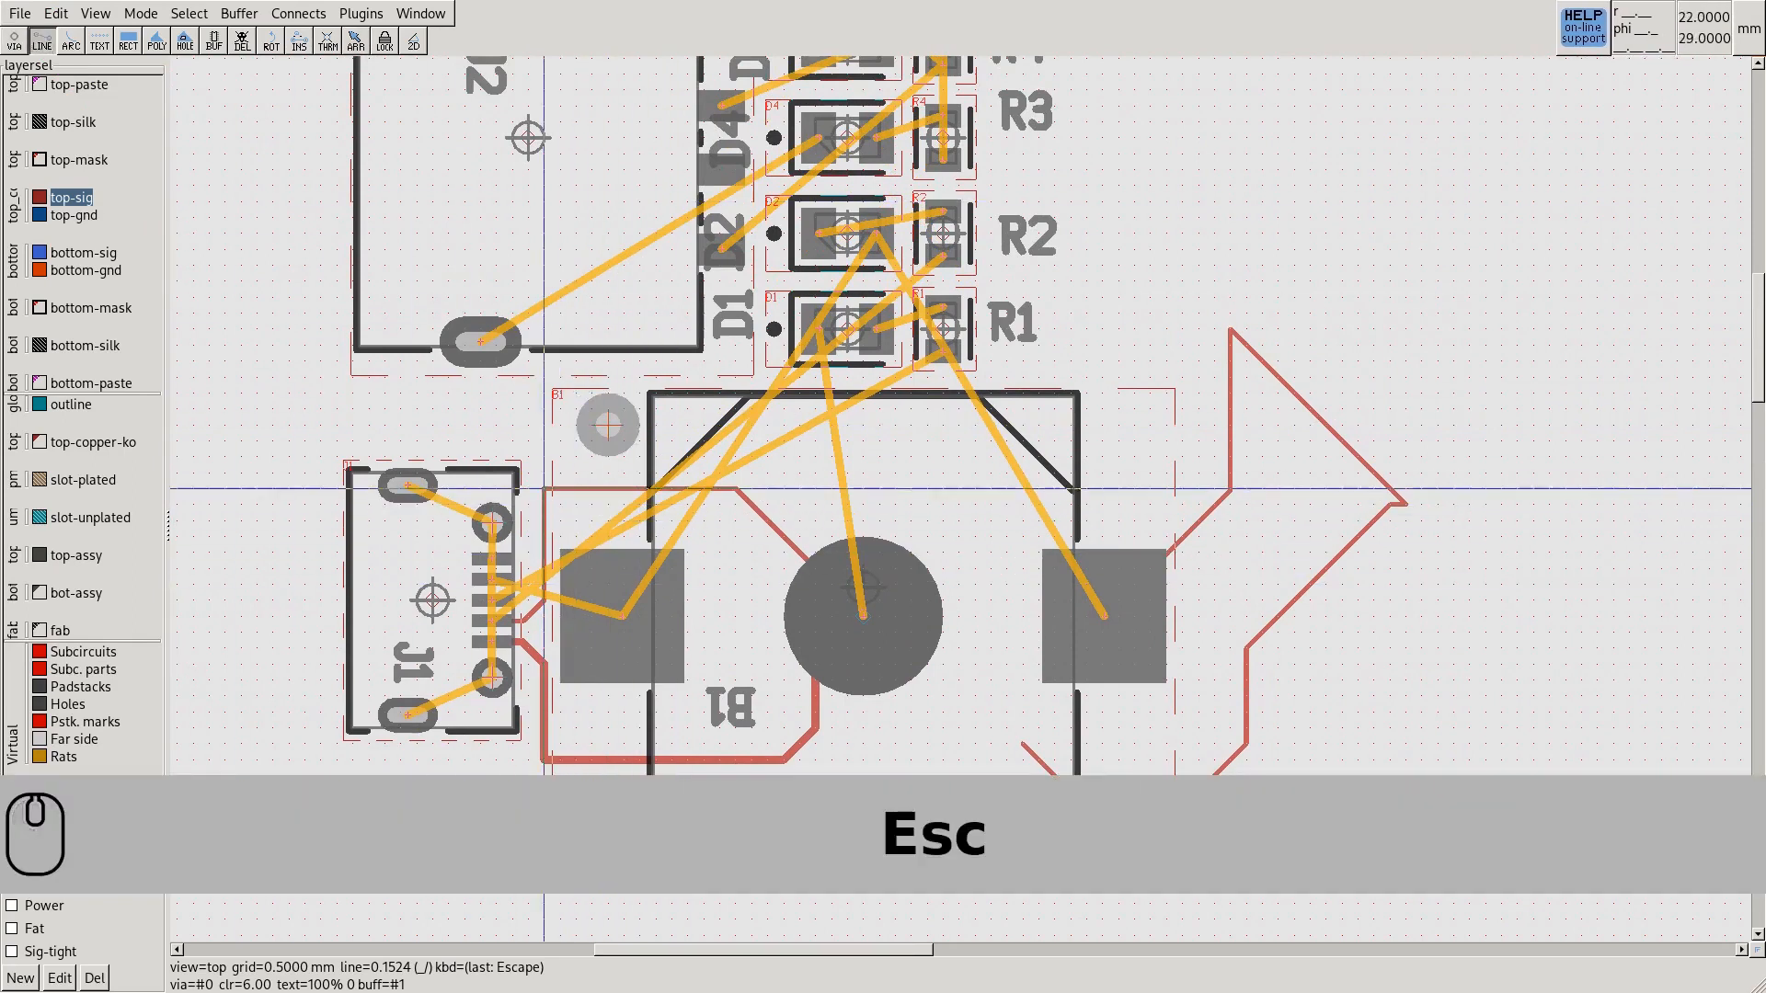
pyautogui.click(548, 486)
pyautogui.click(608, 425)
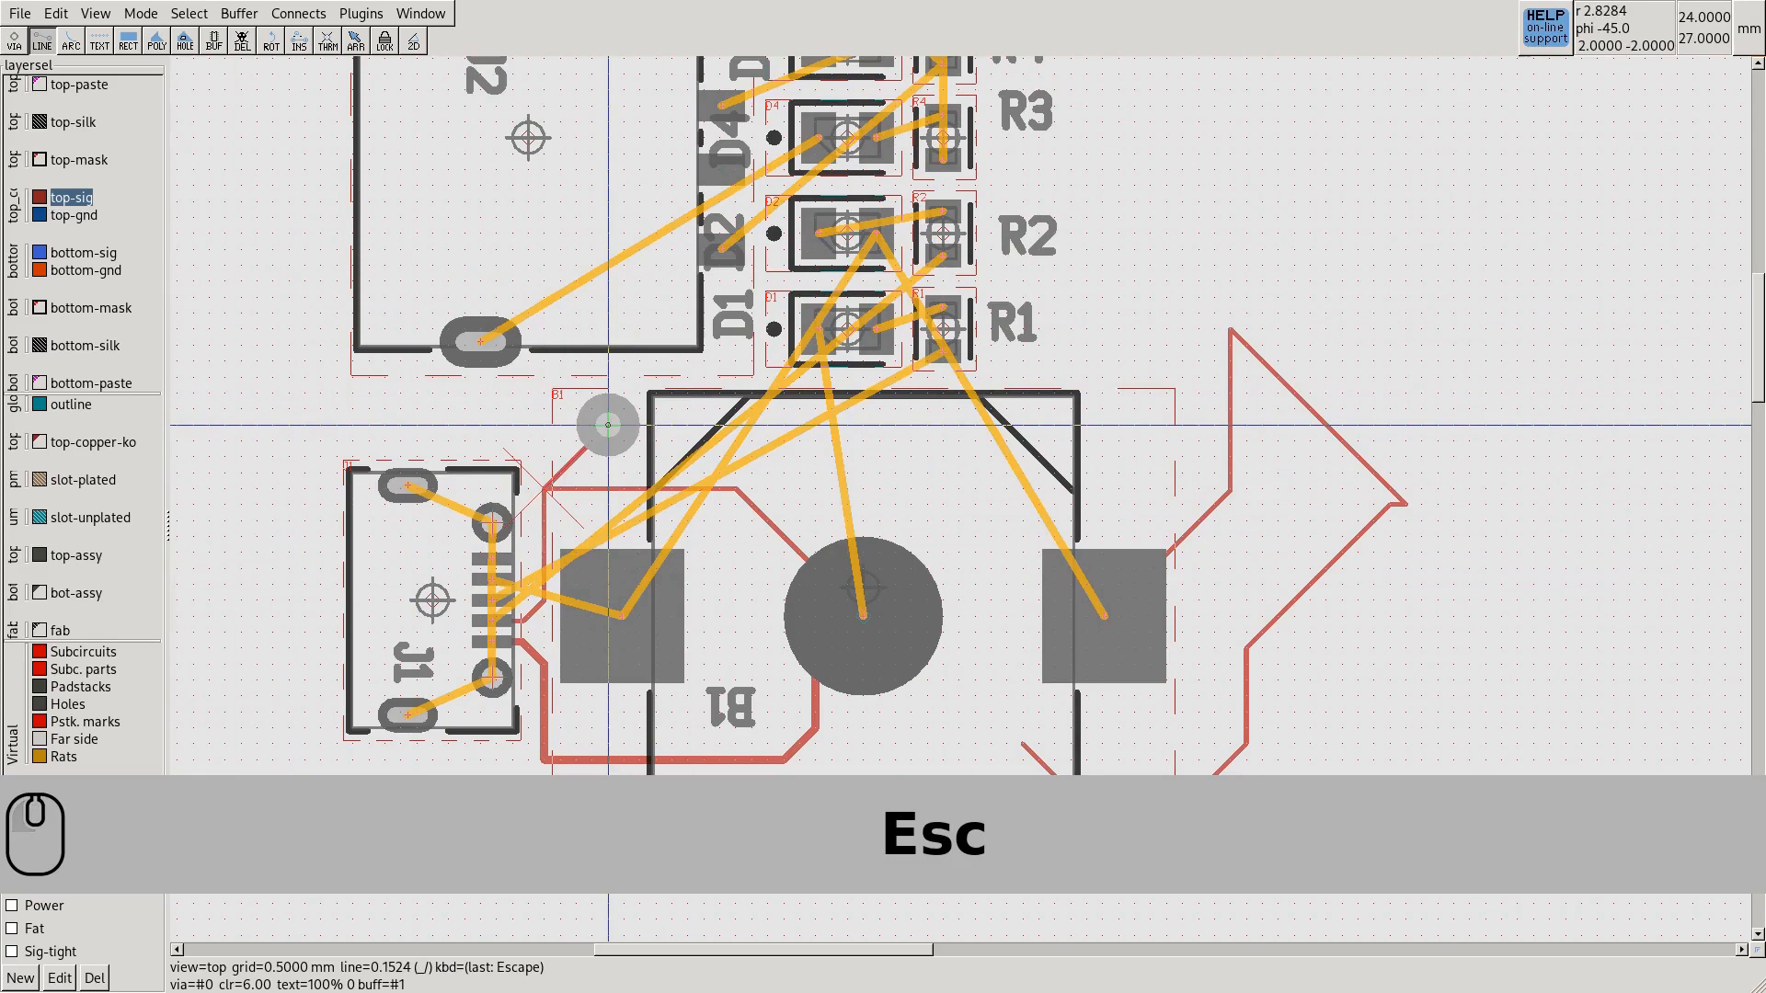
pyautogui.press('Escape')
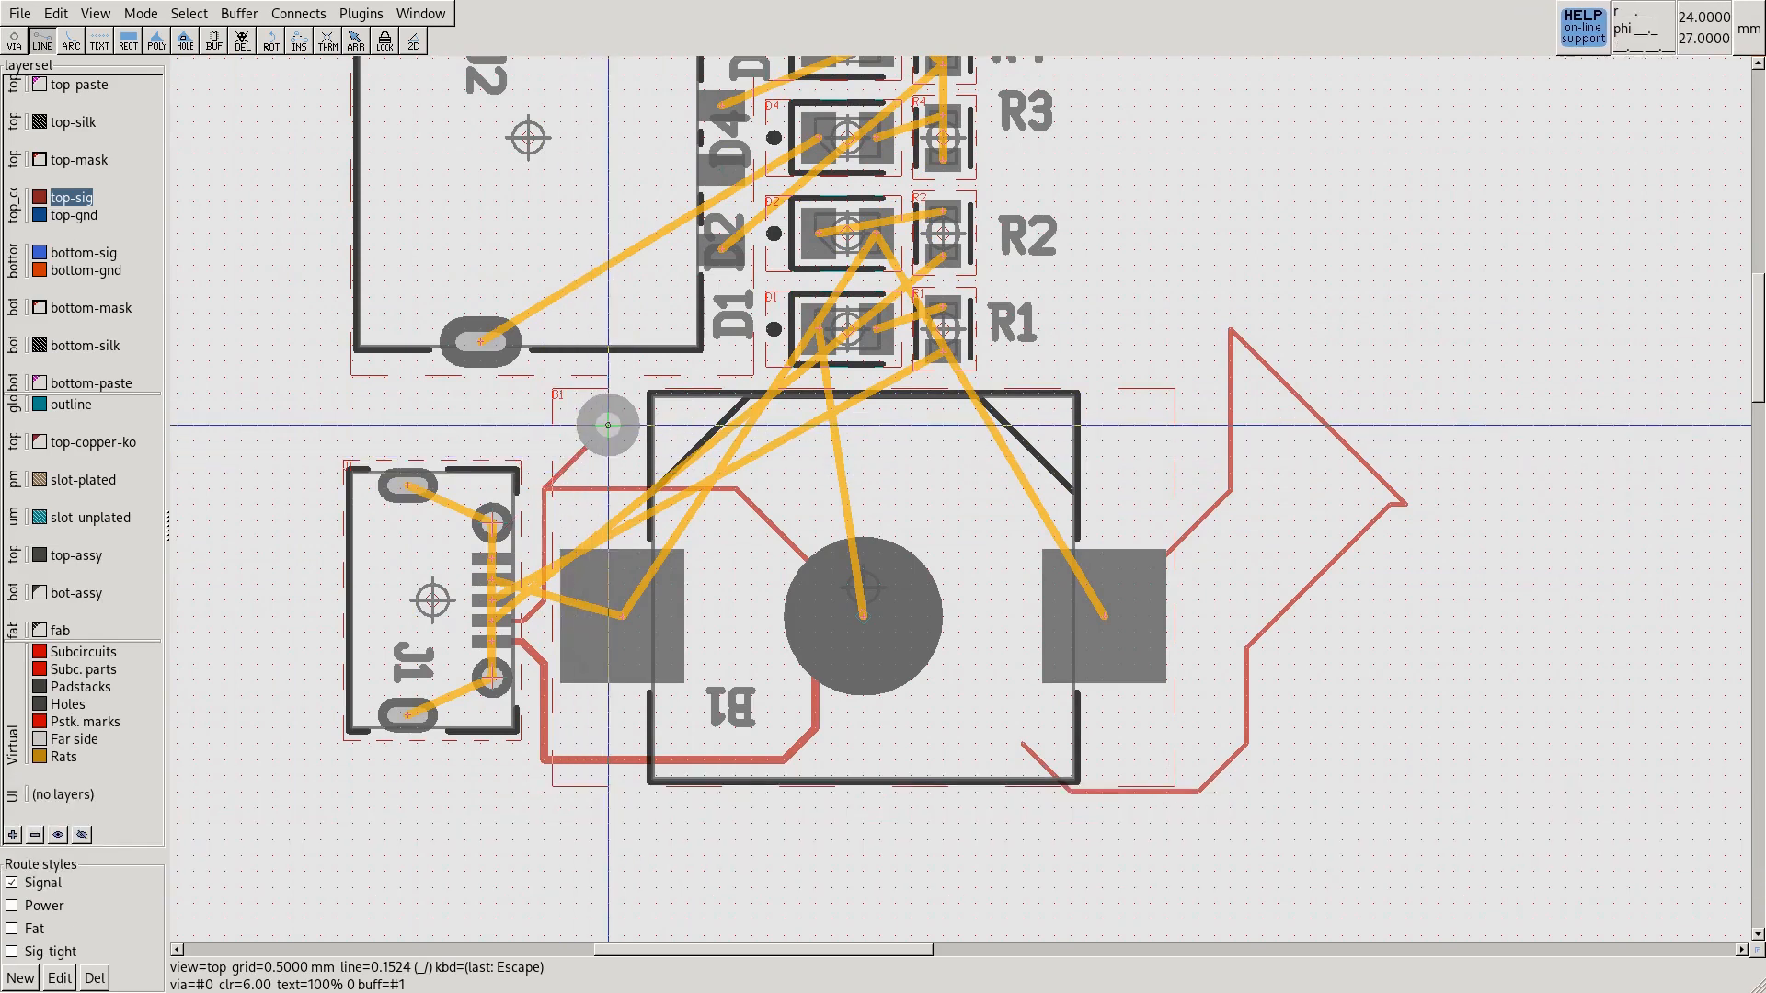
# Route a bottom-sig trace from the via across B1 to 40.5, 23 mm and place a second via at its end
pyautogui.press('2')
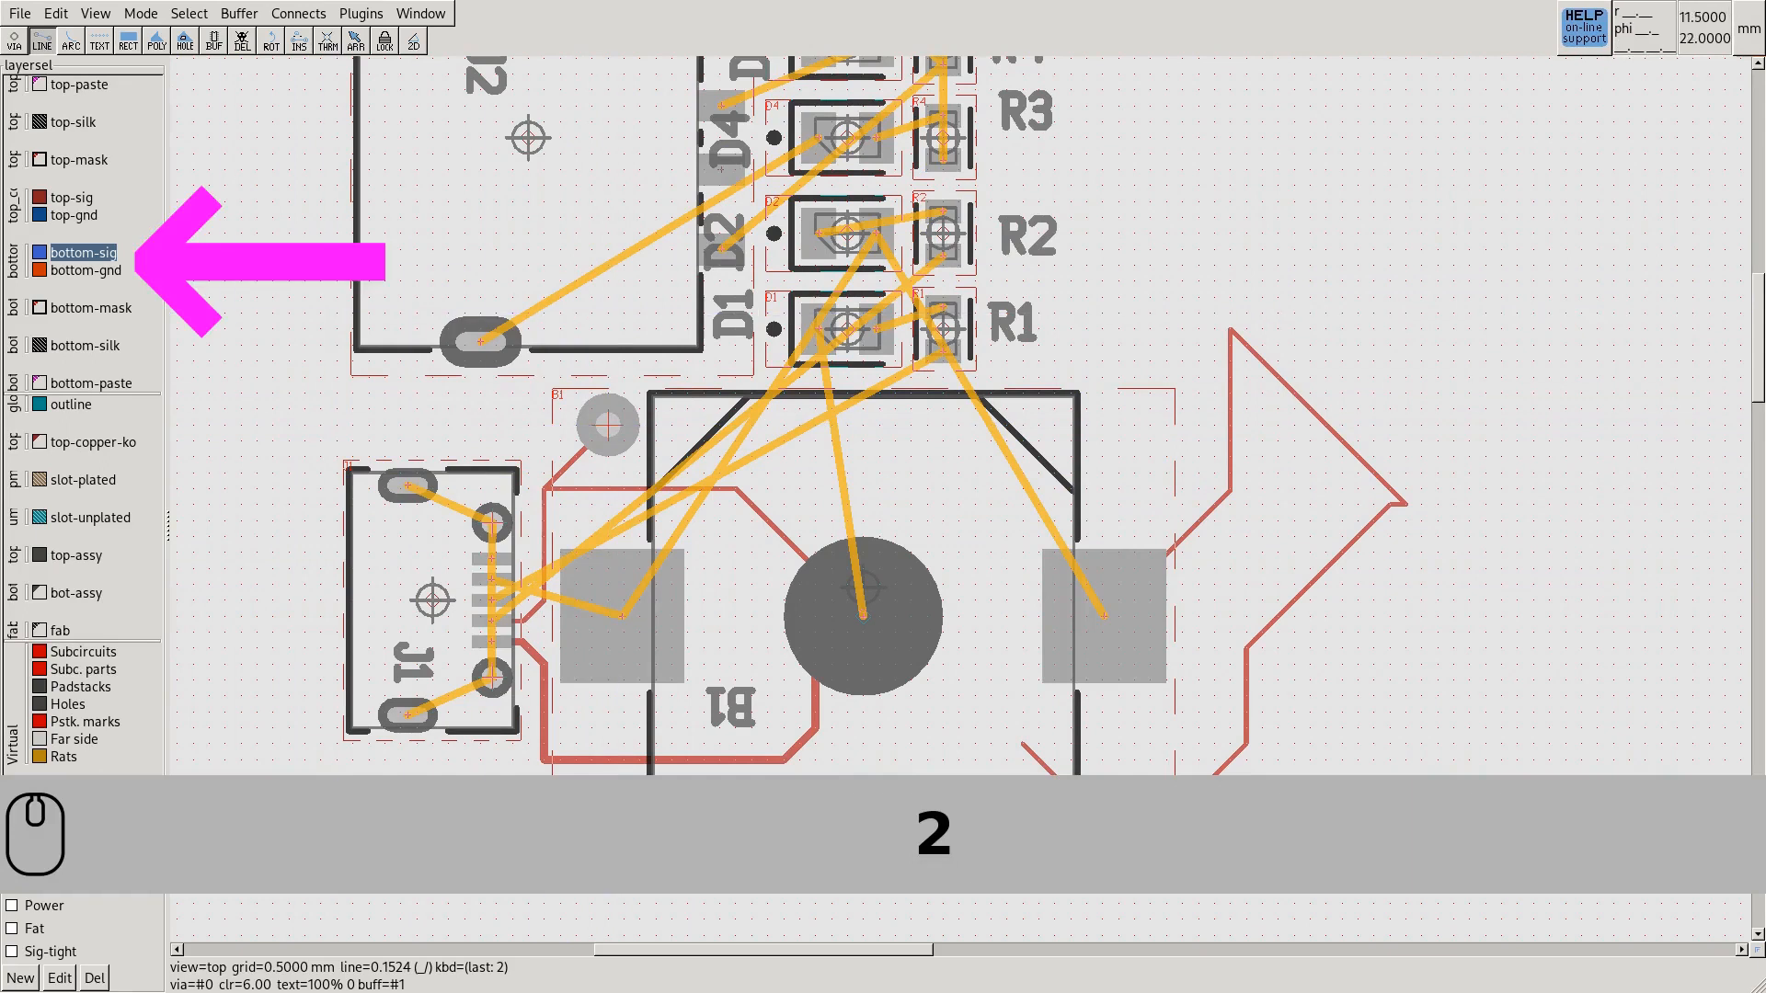
pyautogui.click(607, 424)
pyautogui.click(1135, 297)
pyautogui.press('F1')
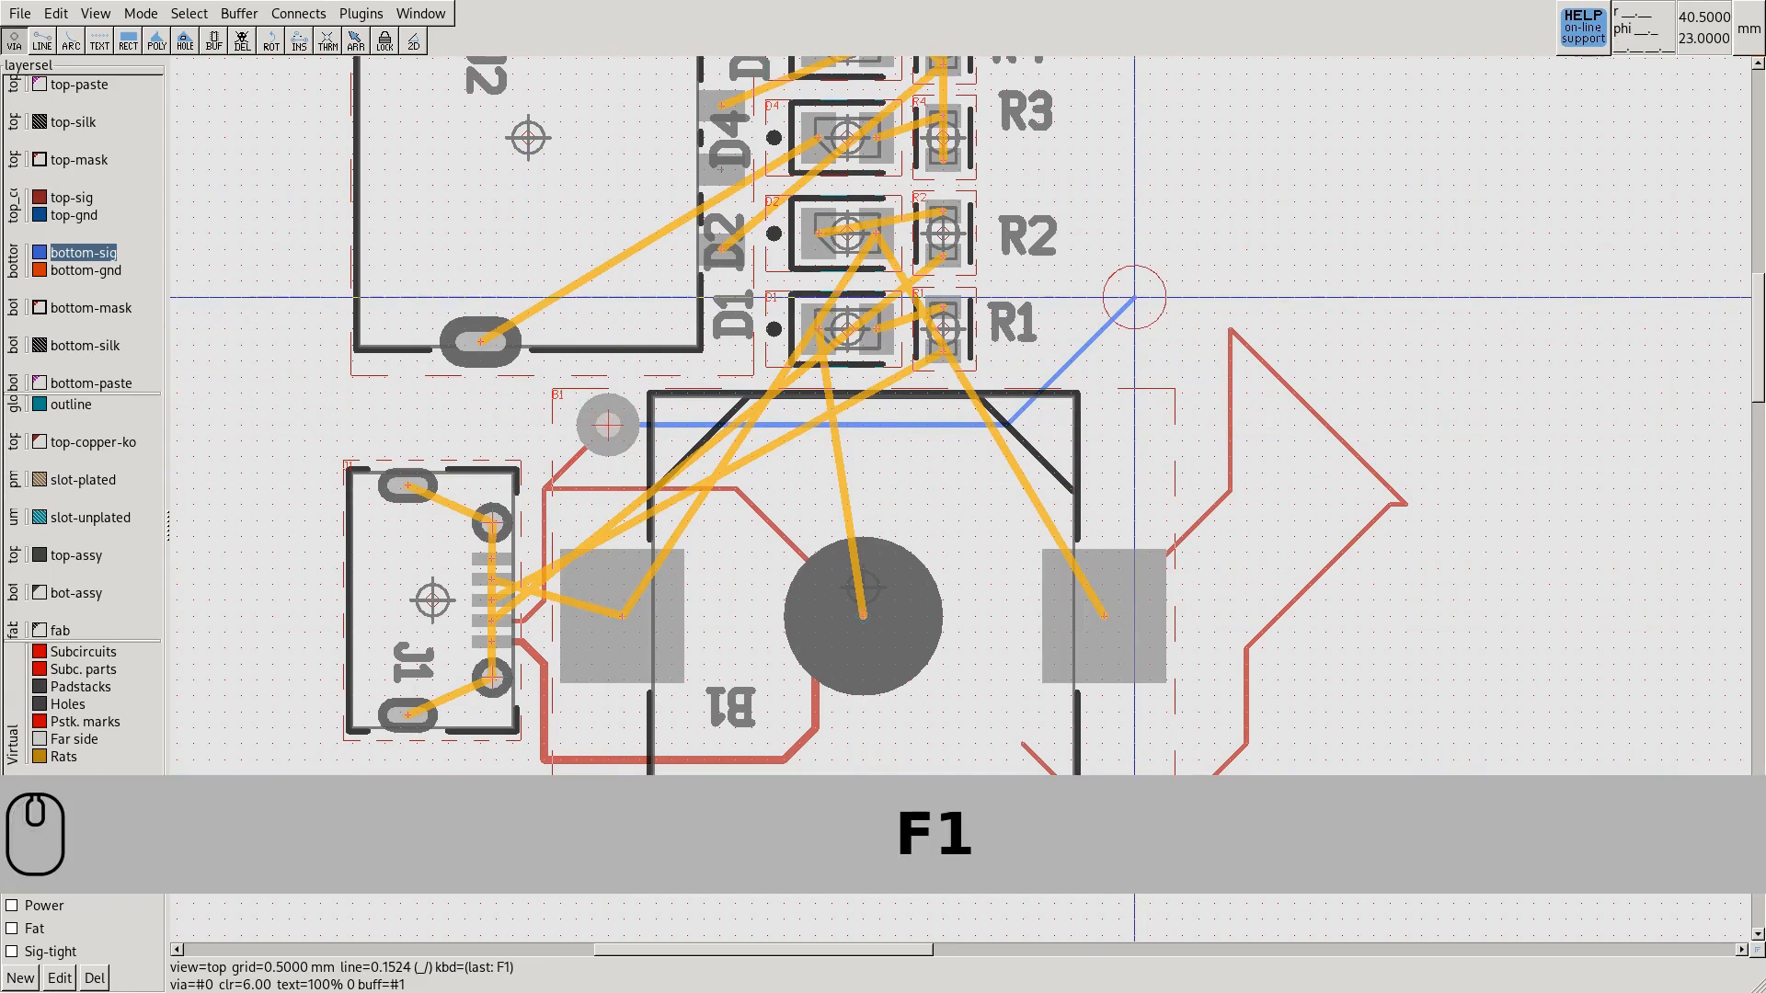
pyautogui.click(1134, 297)
# Route a top-sig trace from the second via to resistor R2
pyautogui.press('F2')
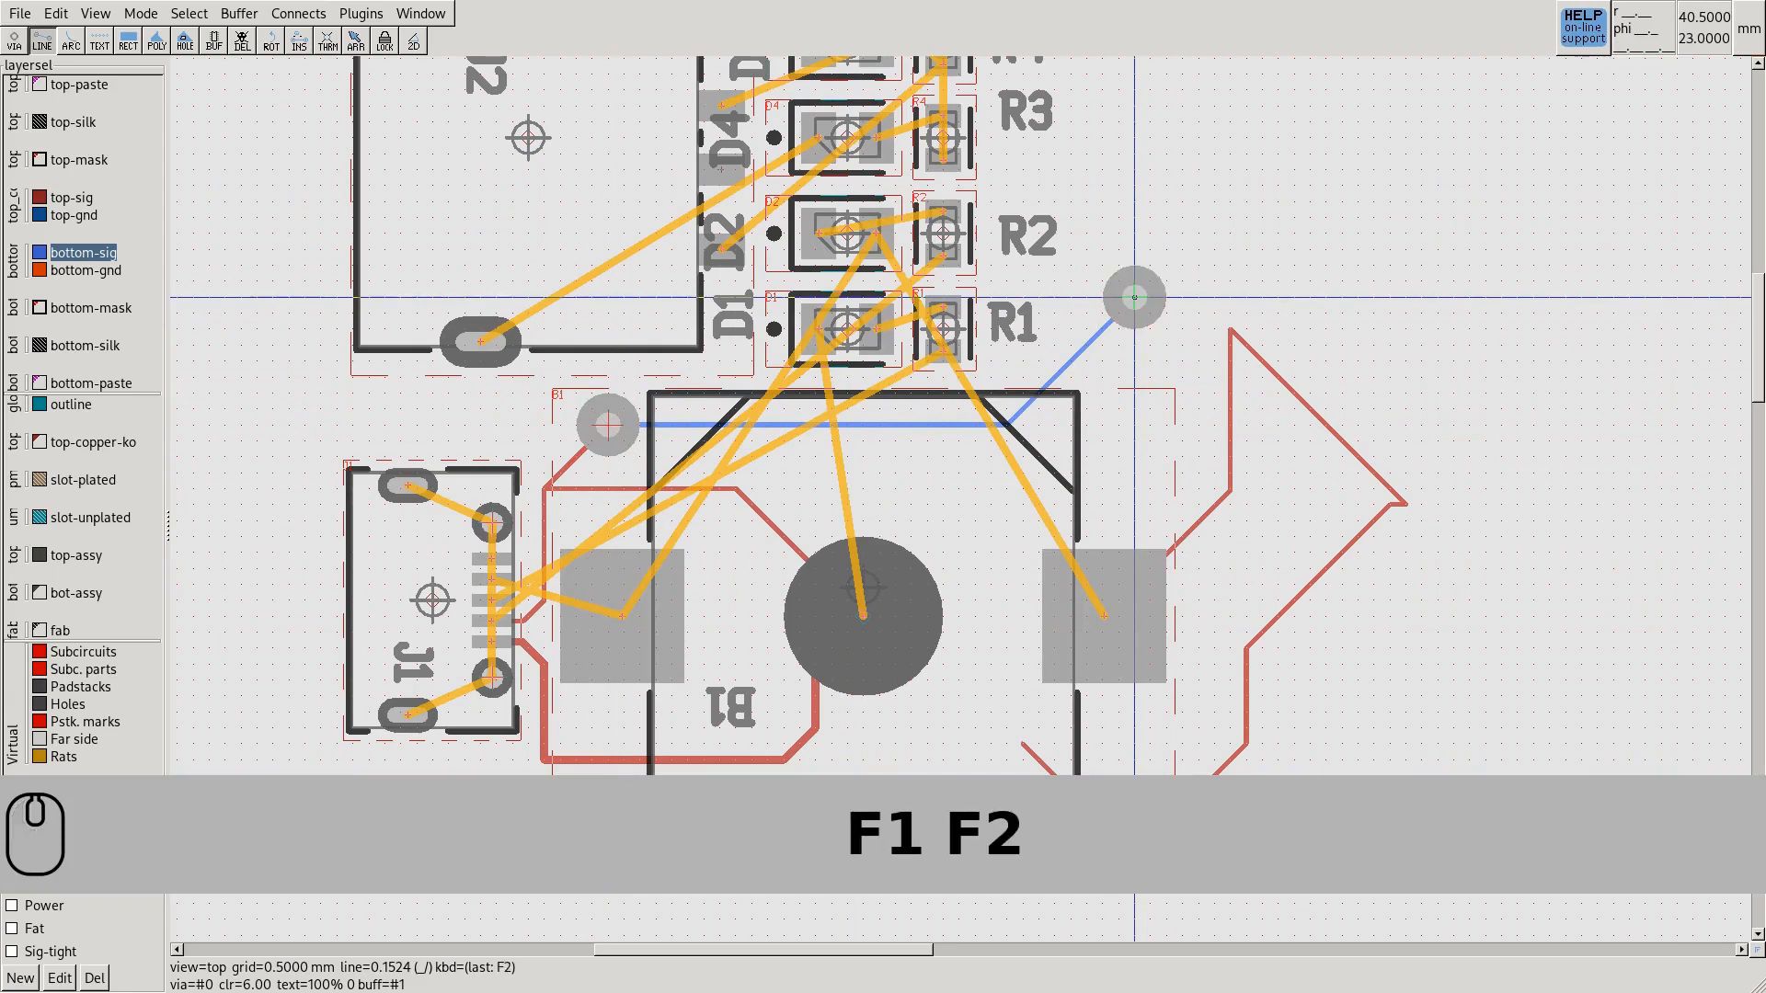
pyautogui.press('1')
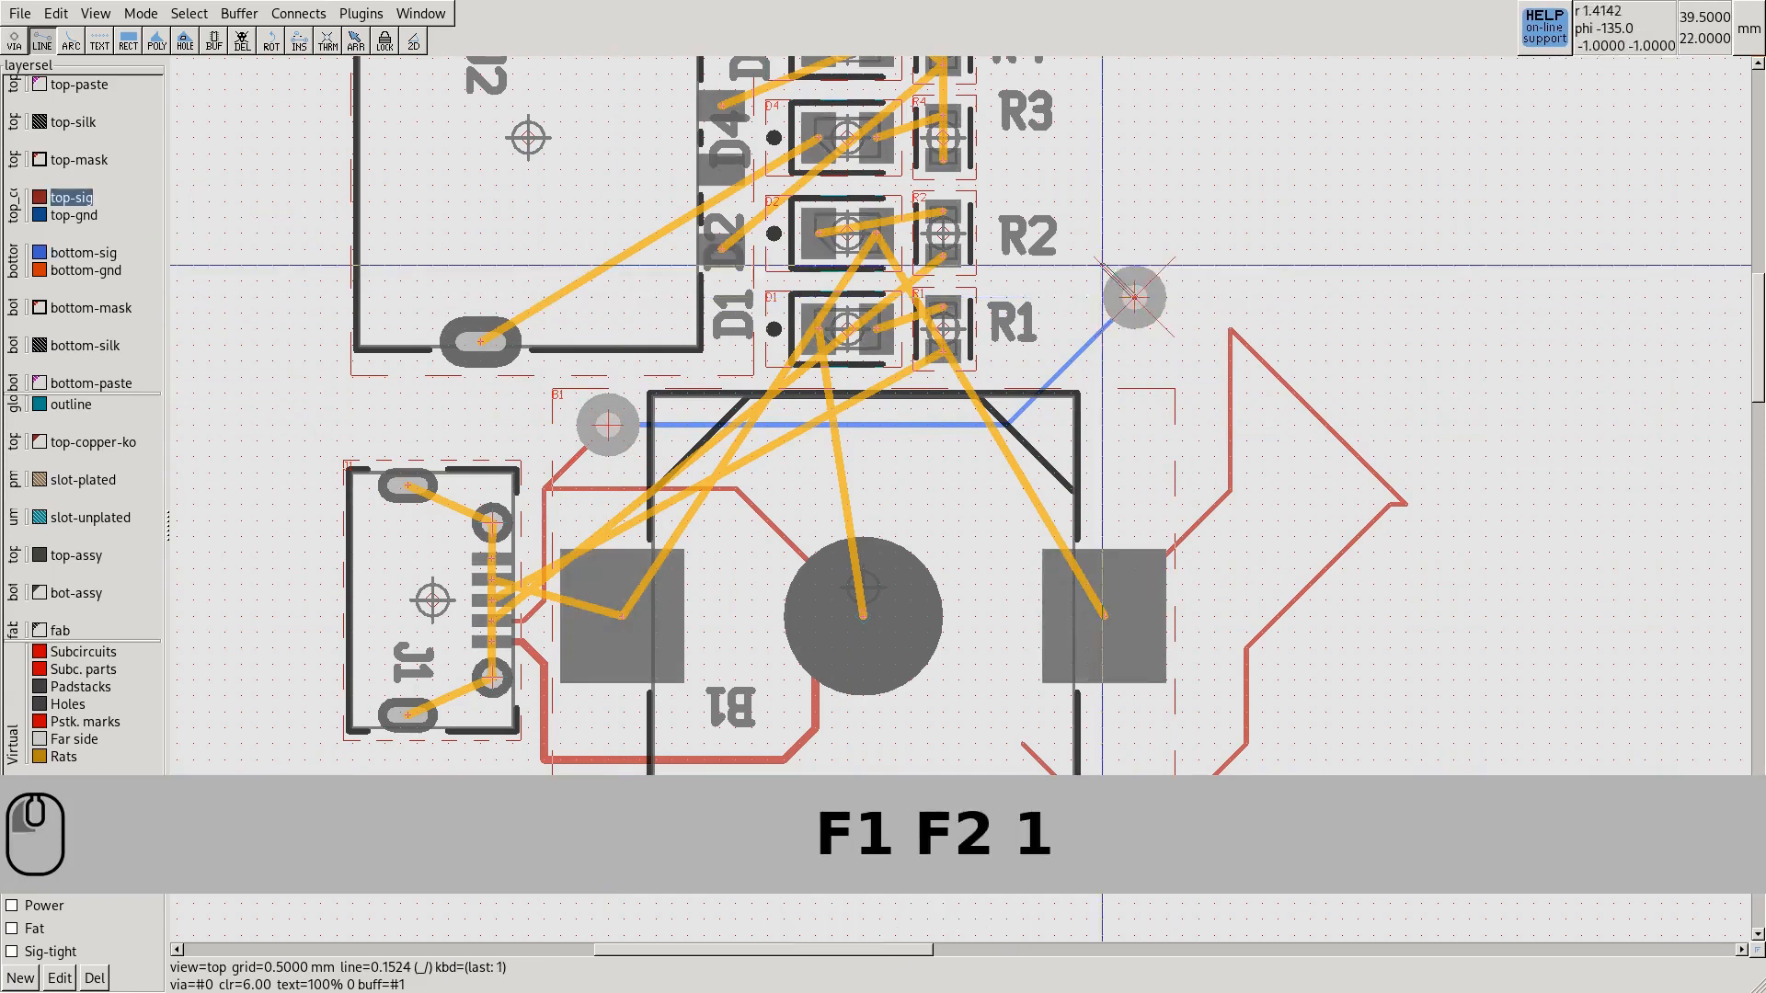
pyautogui.click(943, 234)
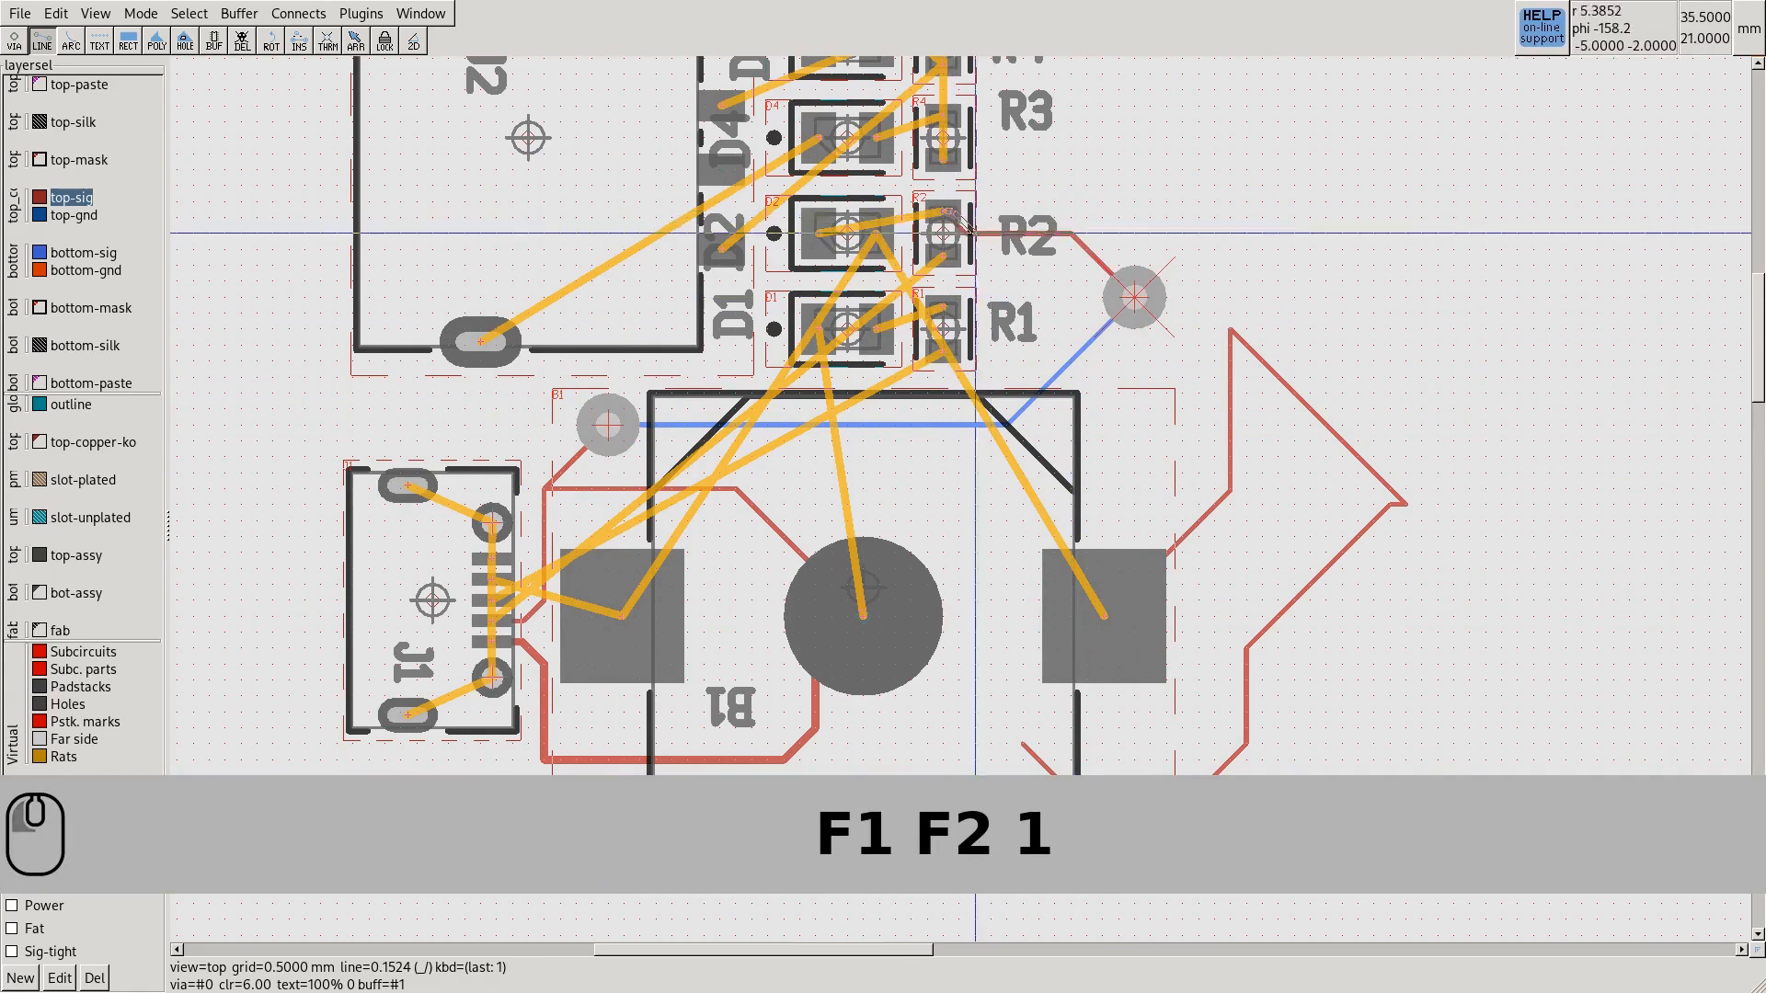
pyautogui.press('Escape')
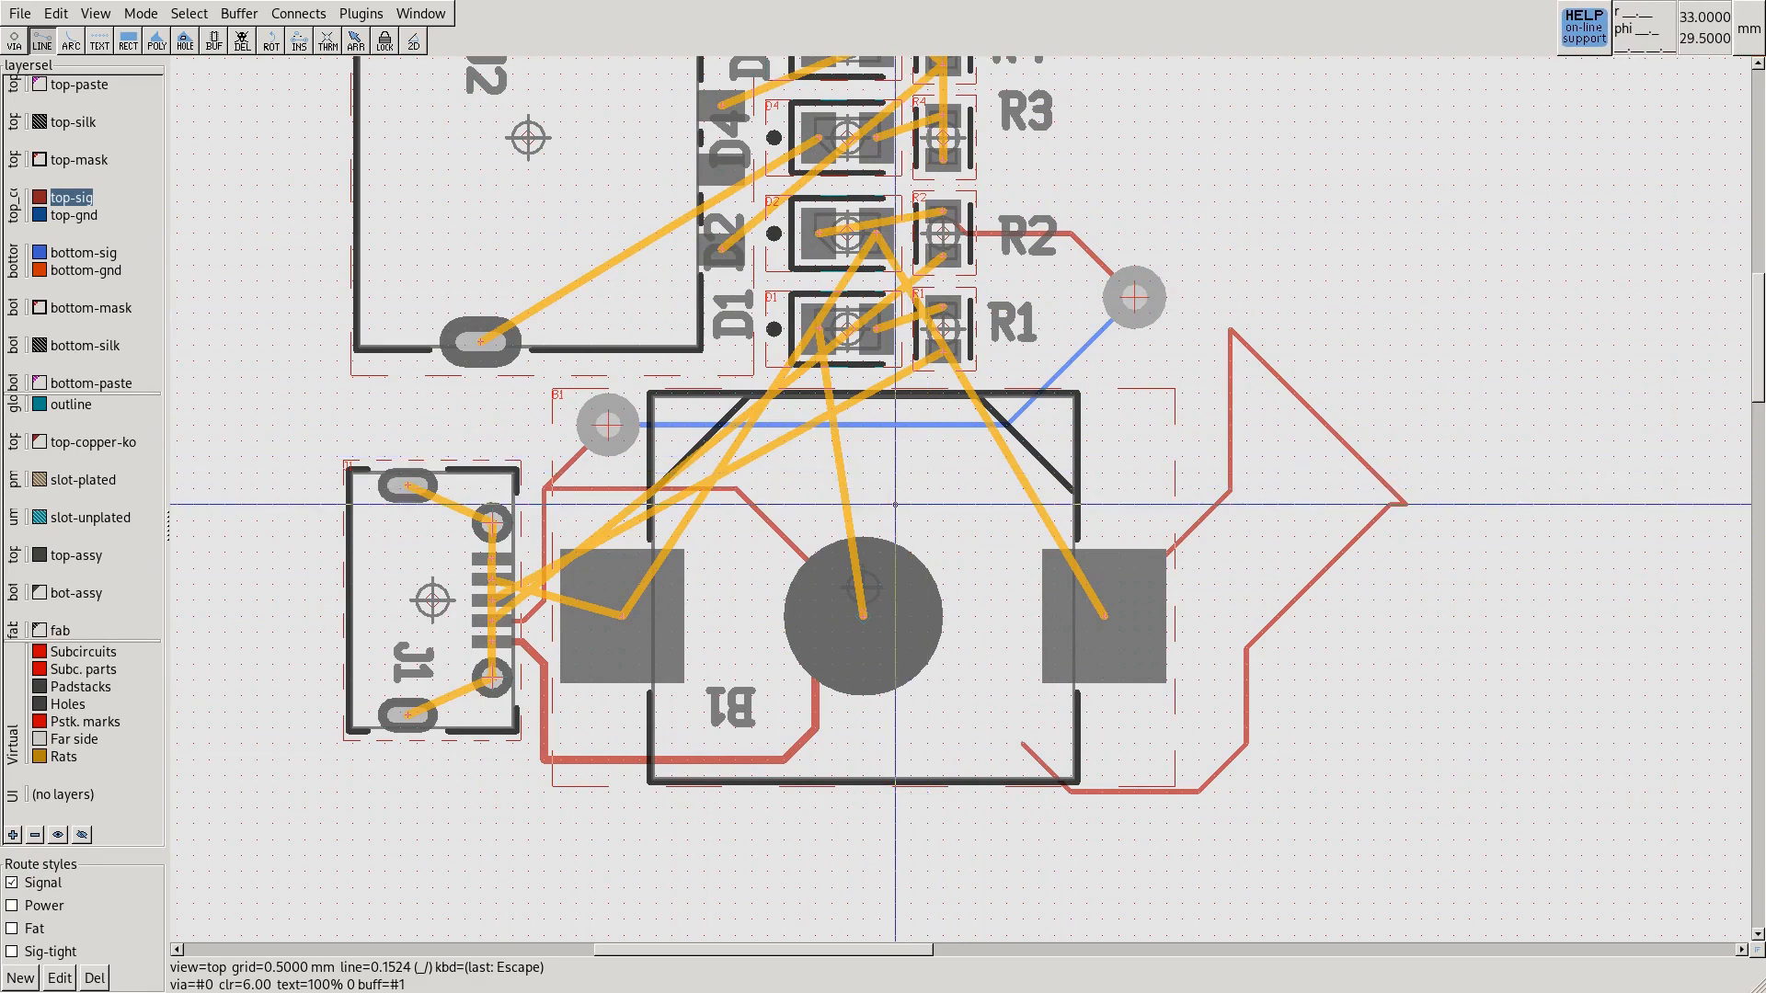
# Run the netlist check and examine the first reported short in the enlarged message log
pyautogui.press('c')
pyautogui.press('r')
pyautogui.press('super+f')
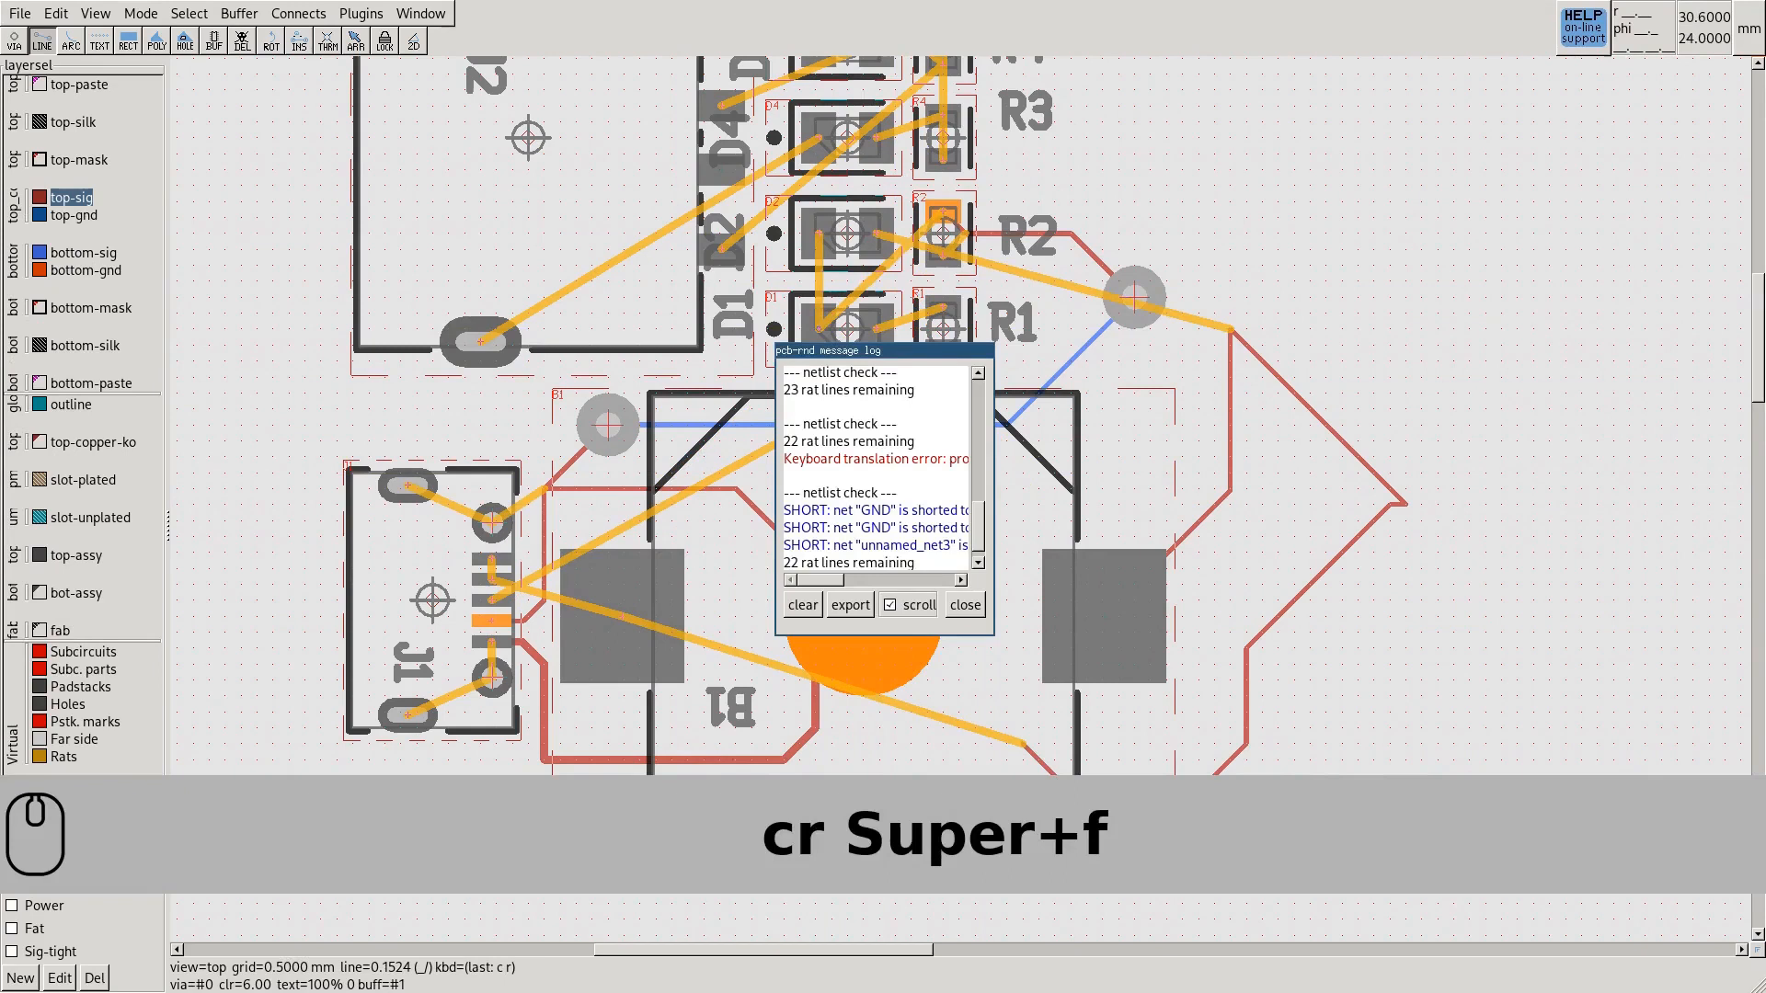
pyautogui.rightClick(990, 627)
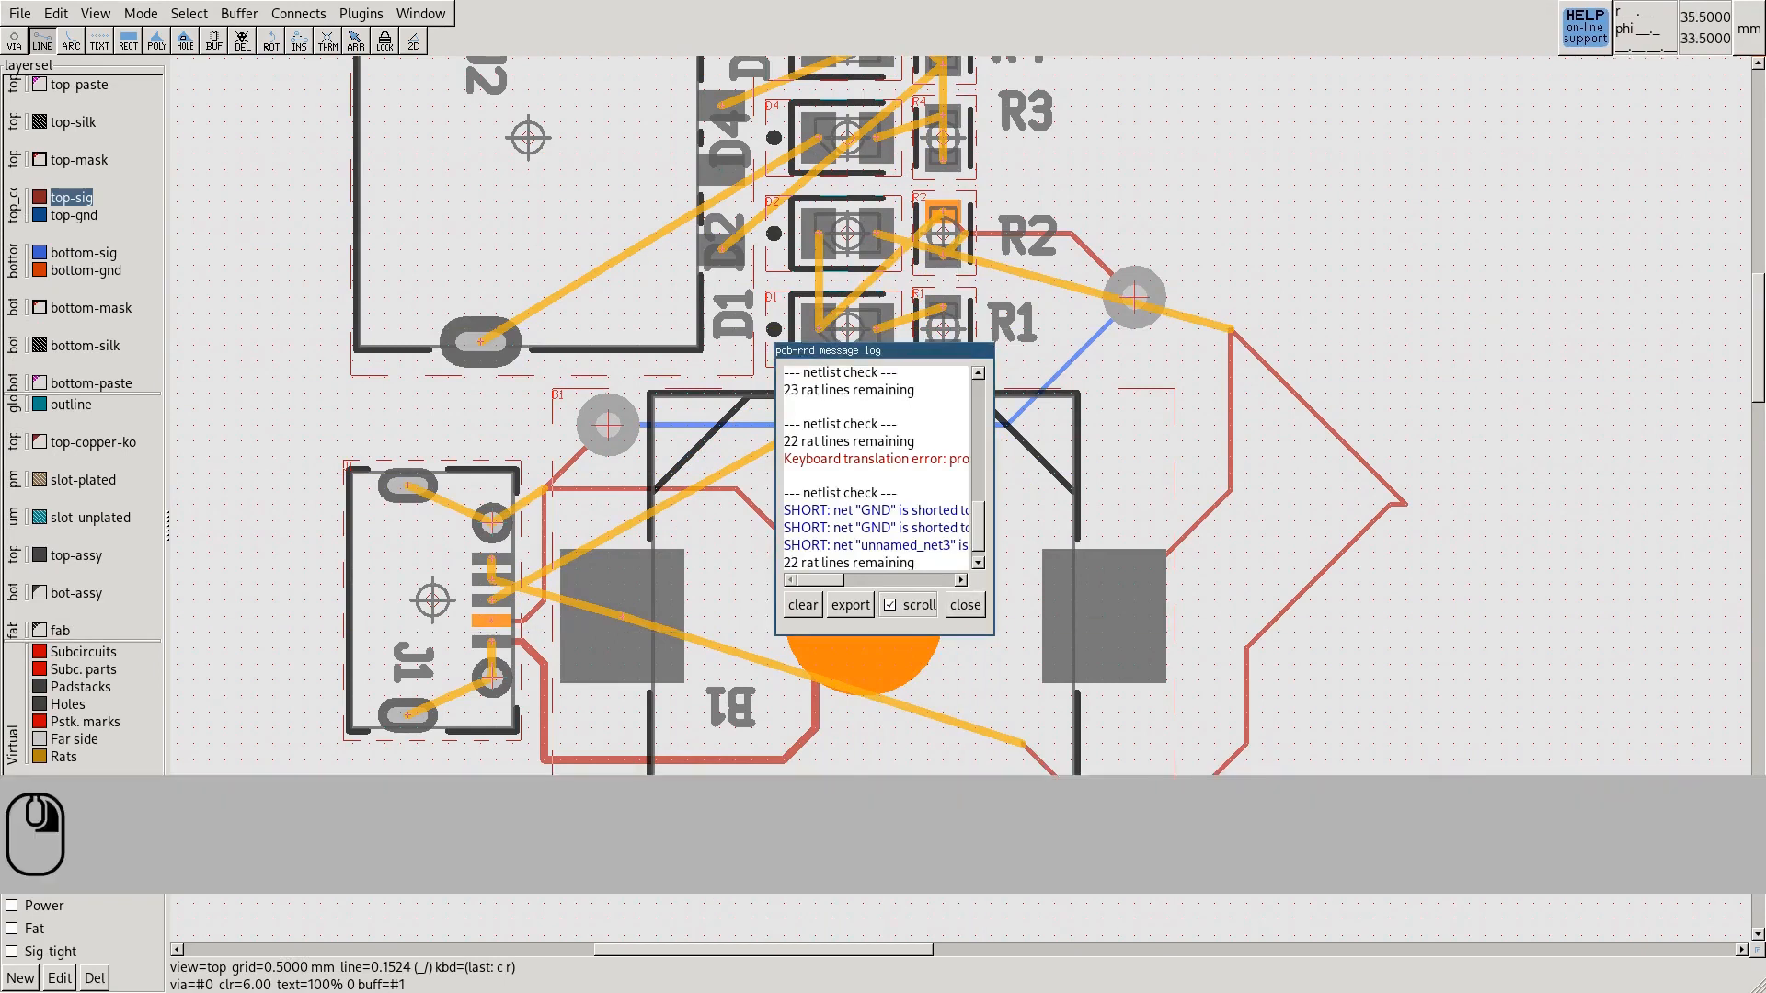
pyautogui.moveTo(992, 622); pyautogui.dragTo(1326, 650, button='right')
pyautogui.click(820, 521)
pyautogui.tripleClick(820, 522)
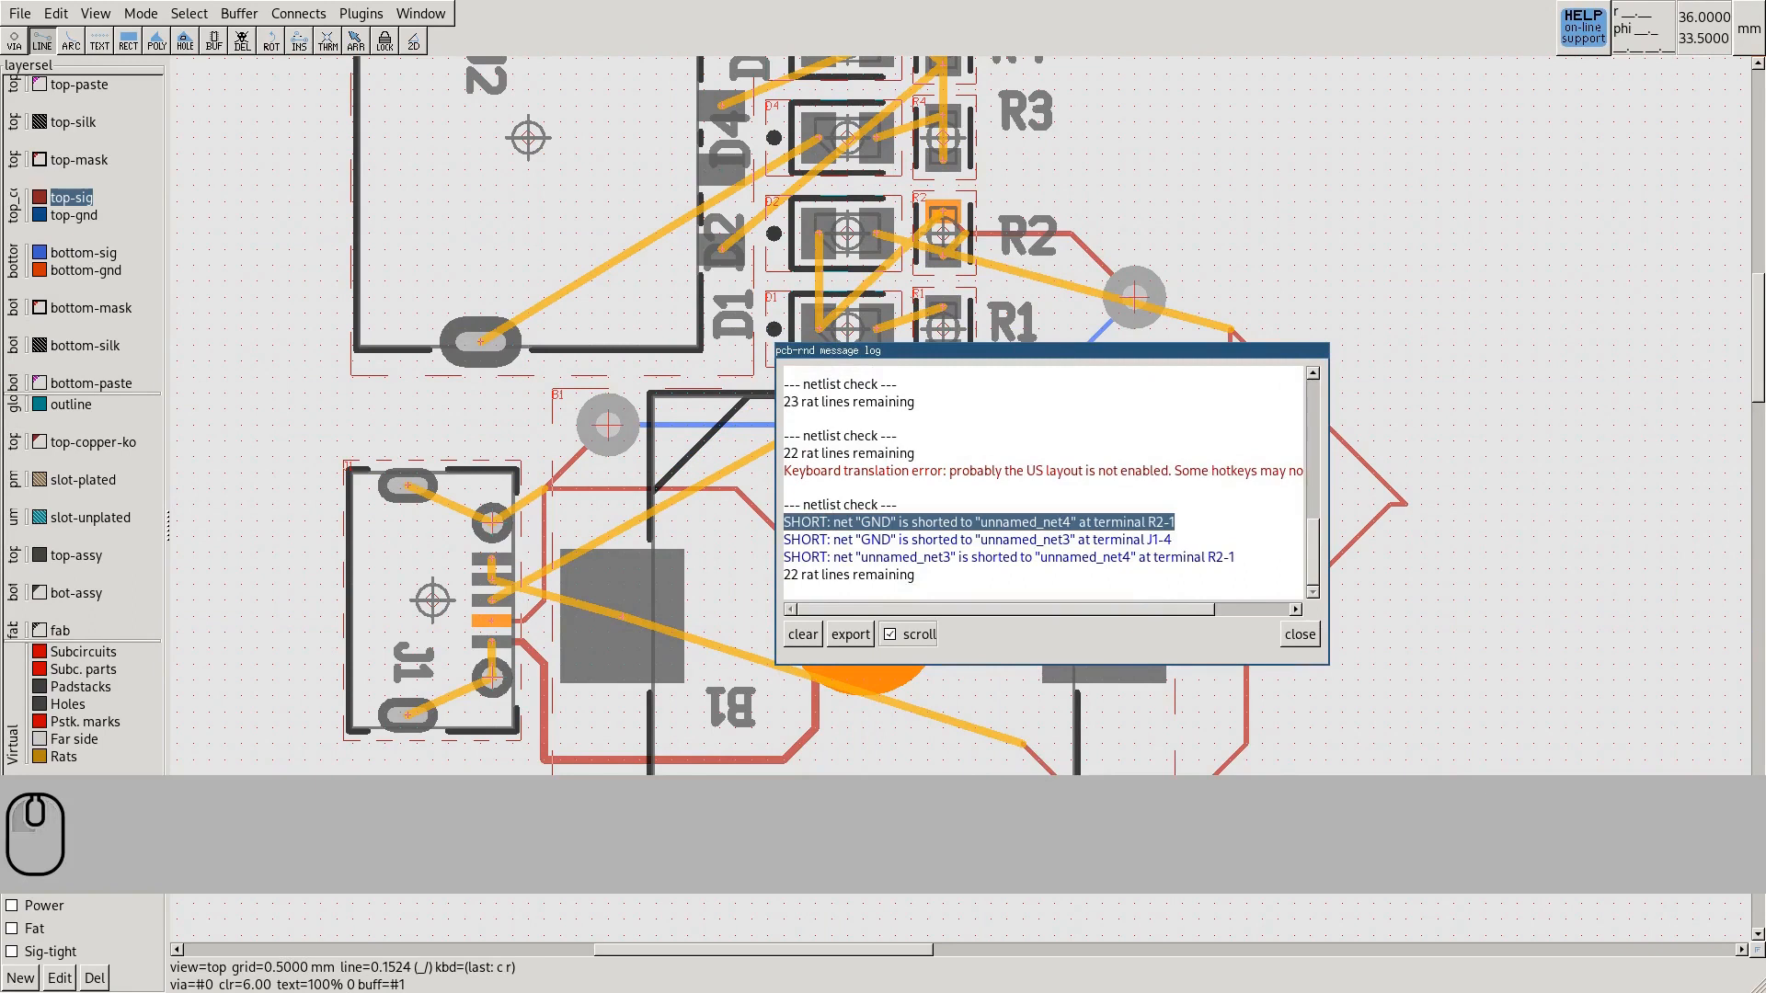
pyautogui.moveTo(920, 350); pyautogui.dragTo(1283, 71)
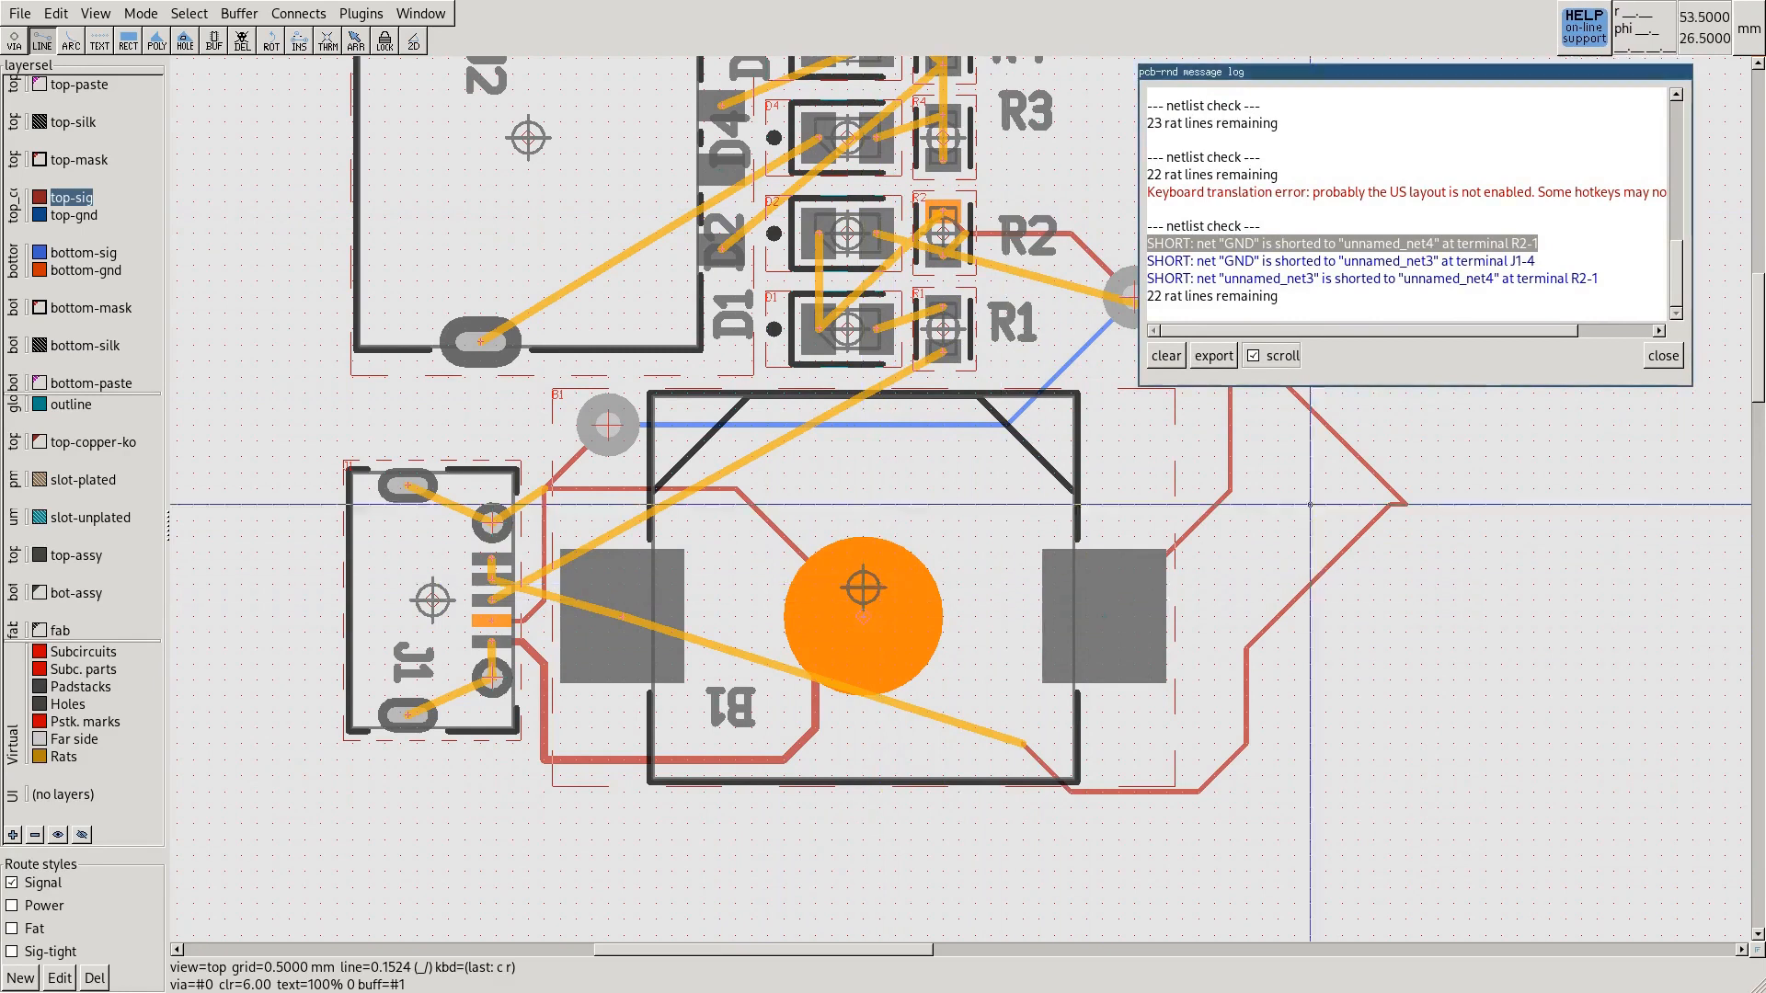
pyautogui.click(1663, 356)
# View the Signal route style's settings and clear the short highlighting on the board
pyautogui.moveTo(895, 425); pyautogui.dragTo(838, 459, button='middle')
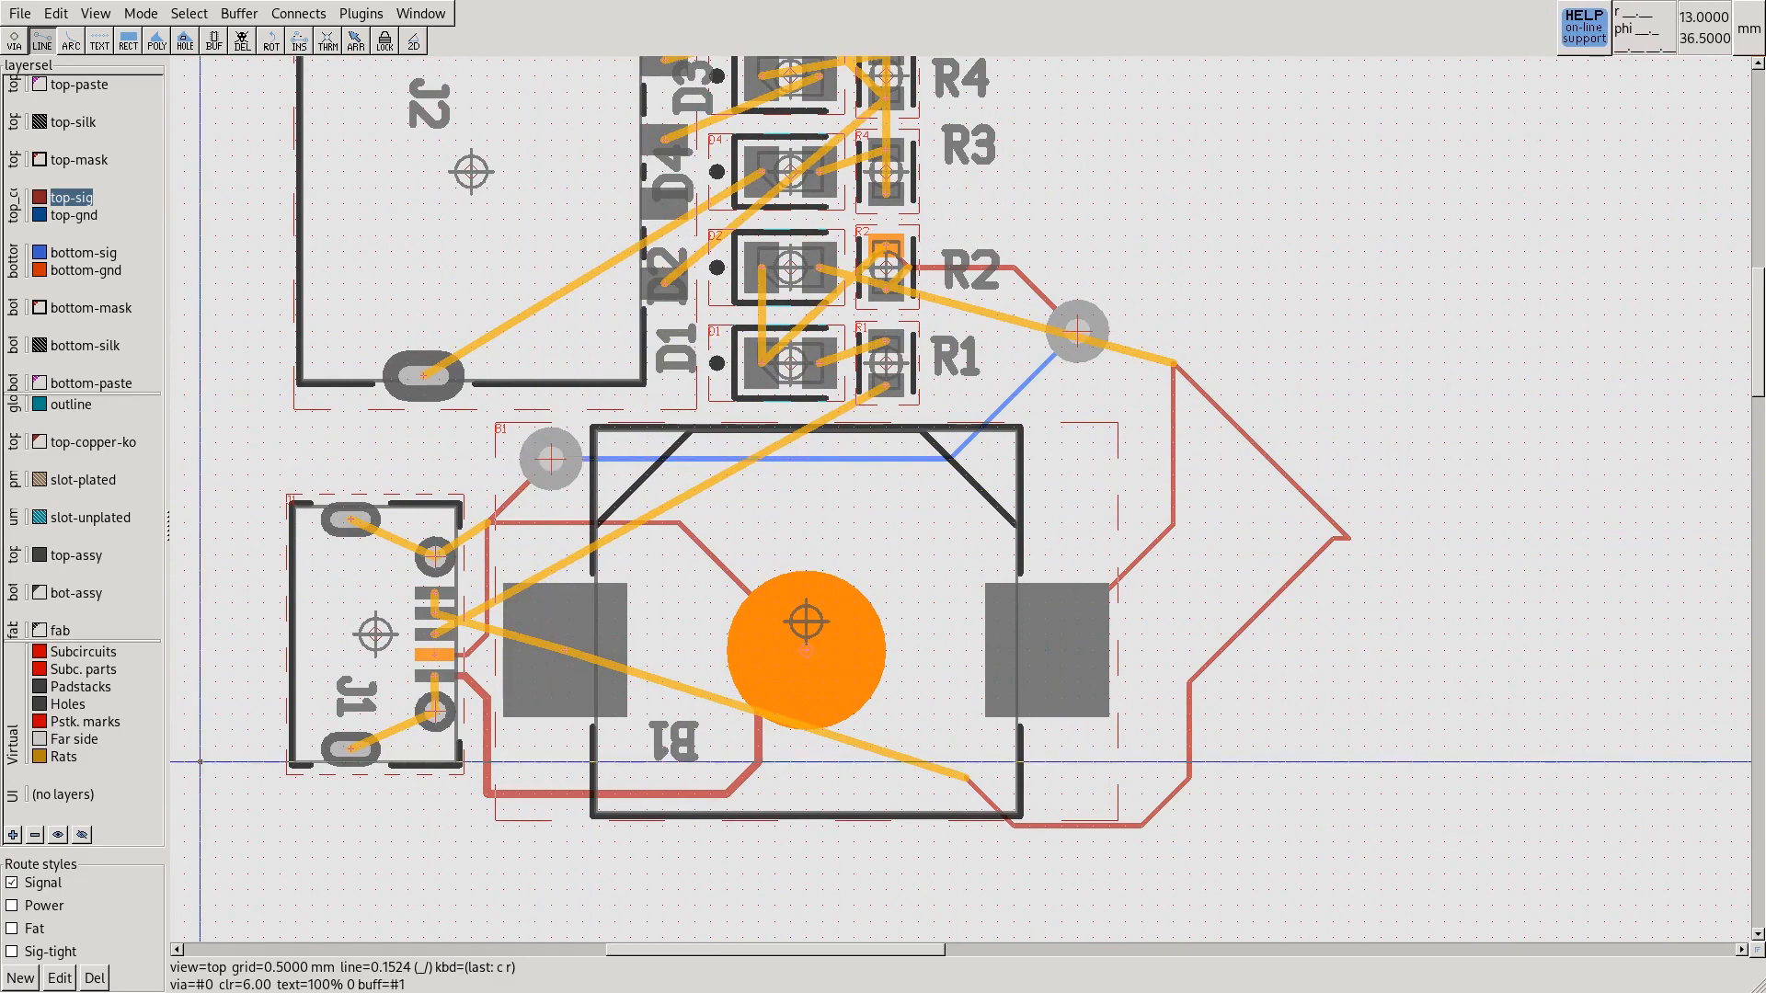
pyautogui.click(59, 977)
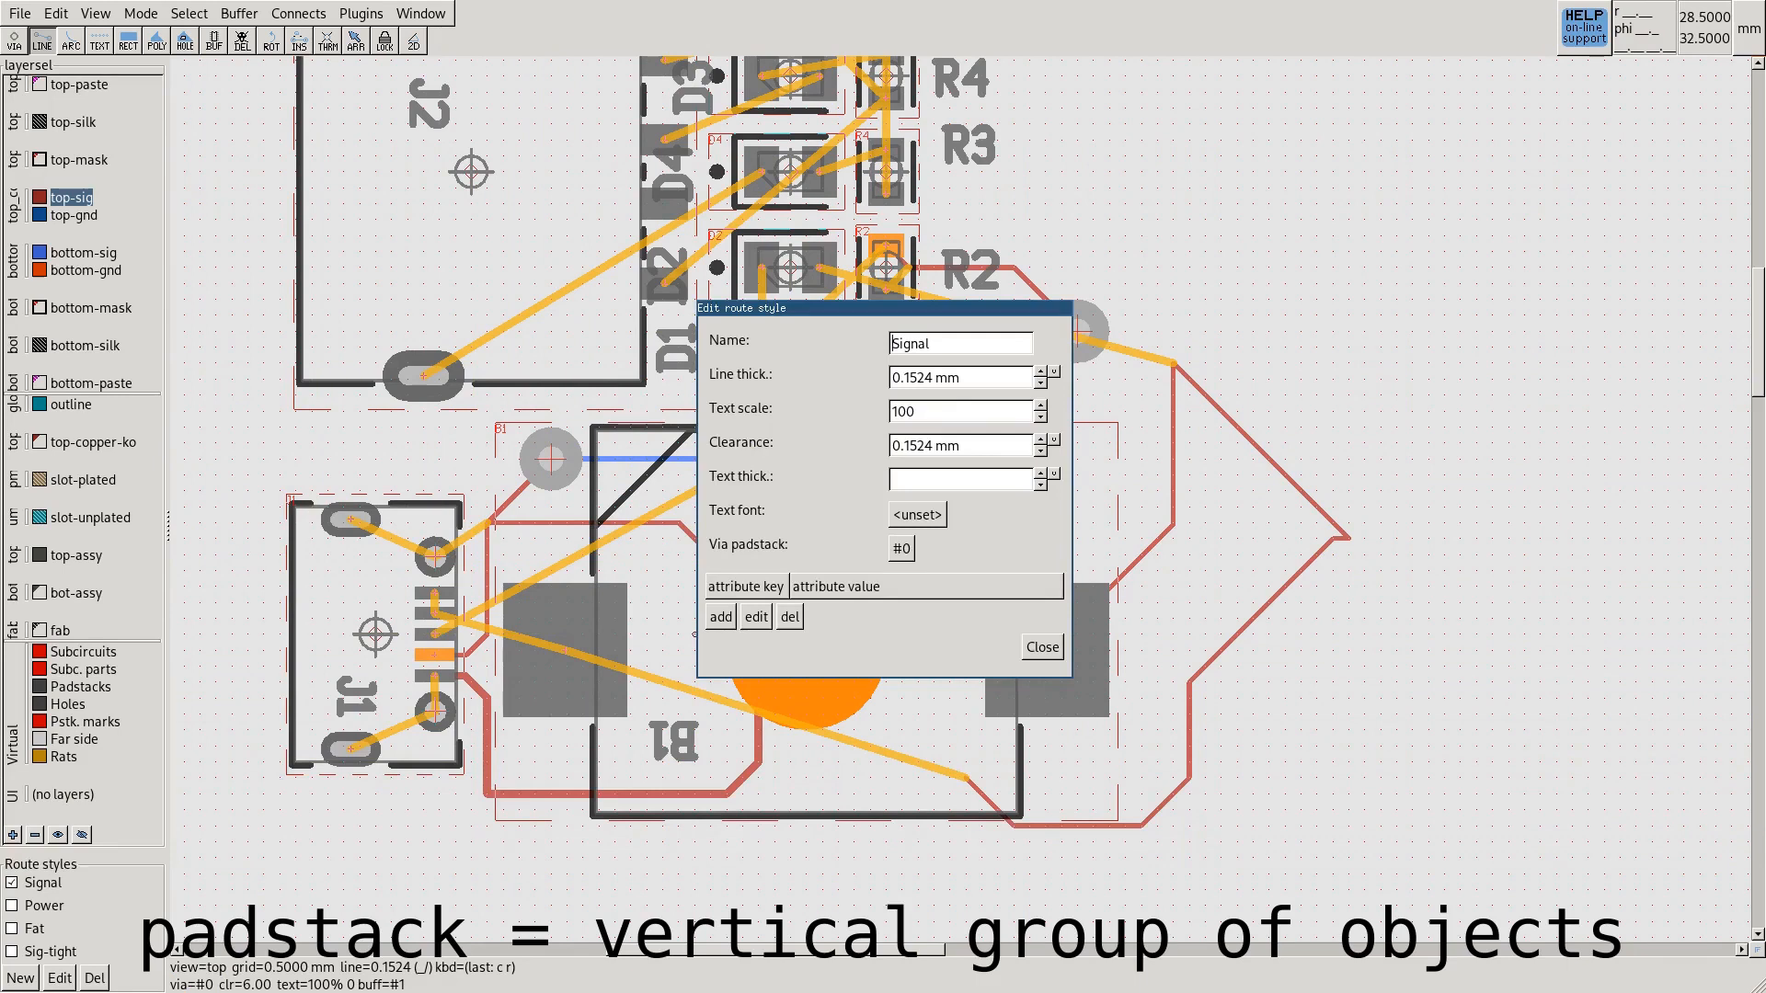
pyautogui.click(1042, 647)
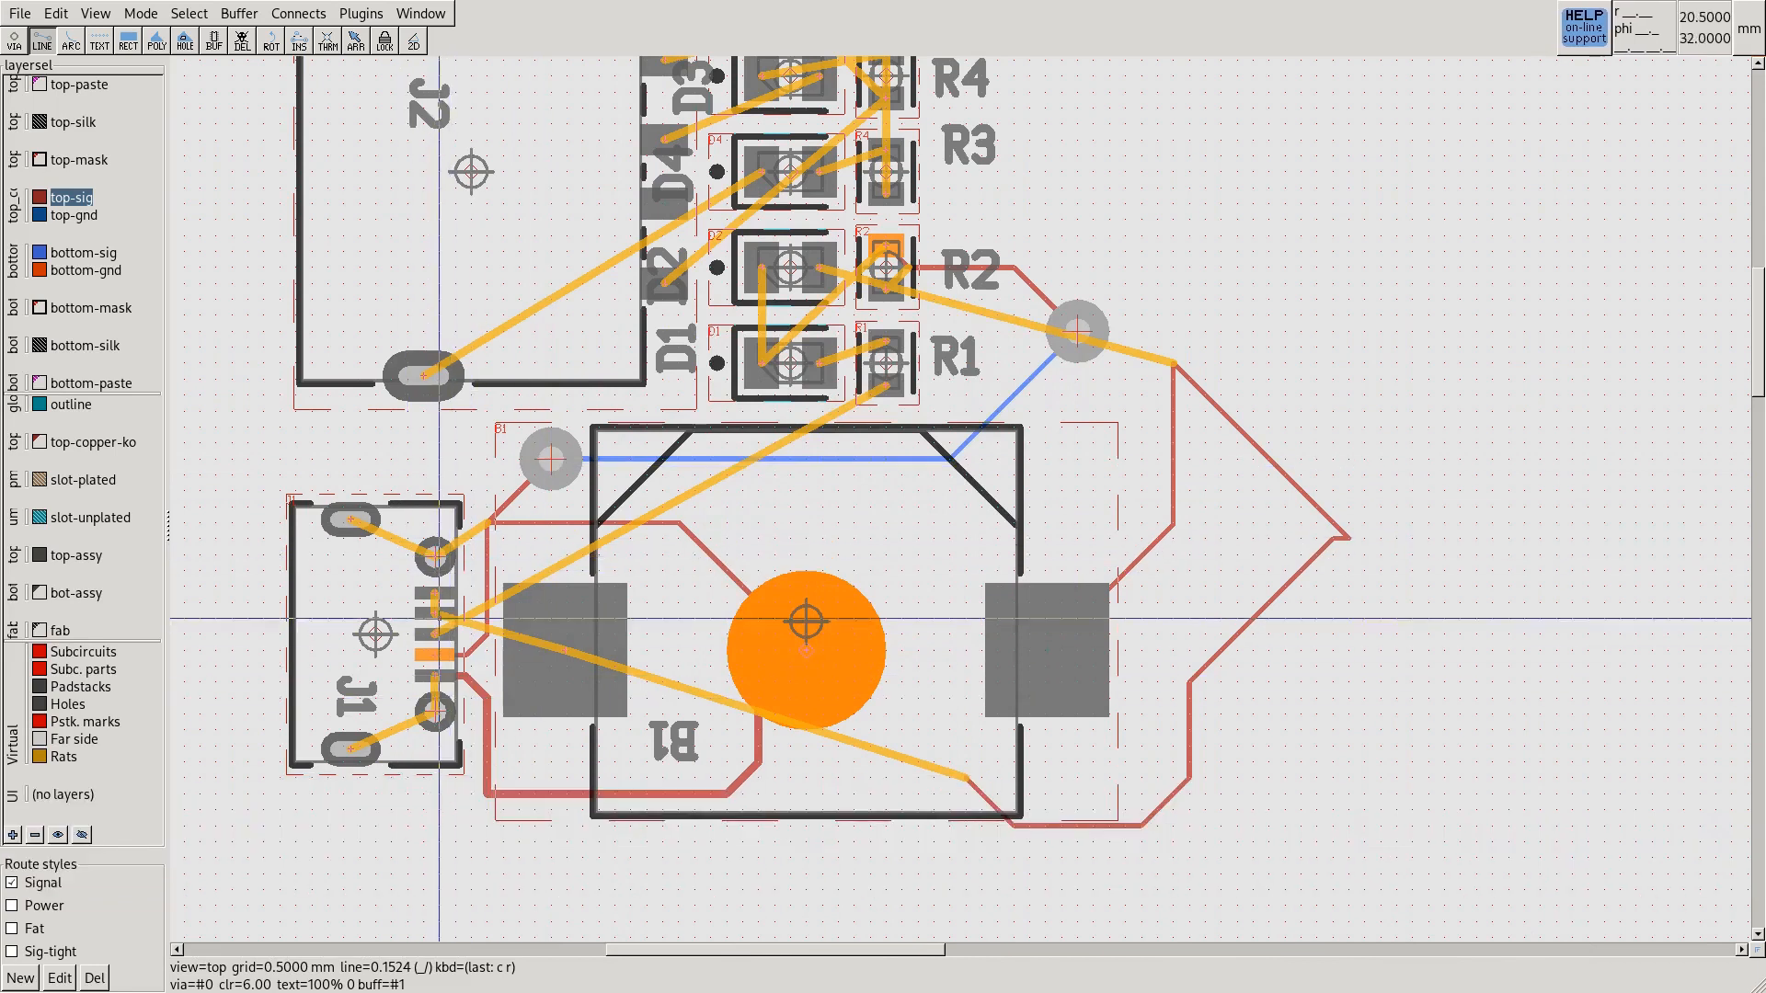
pyautogui.press('Escape')
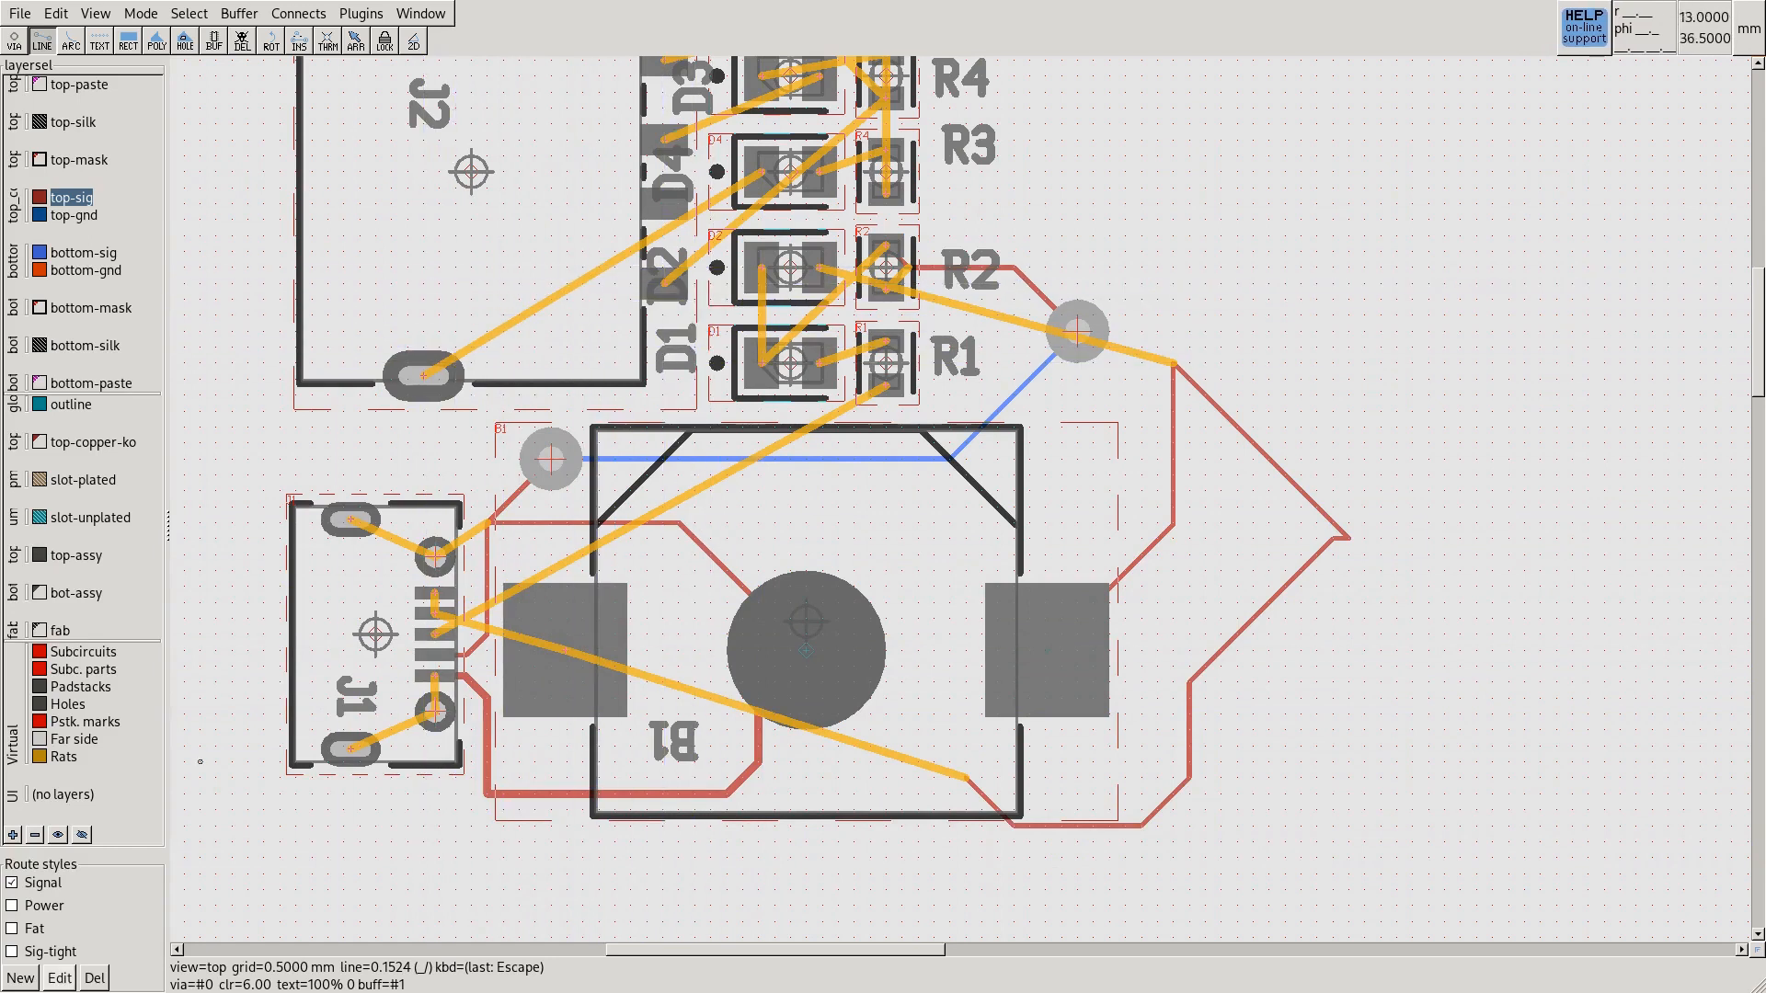
# Open the Signal route style's via padstack prototype 0 for editing with the common geometry generator
pyautogui.click(59, 978)
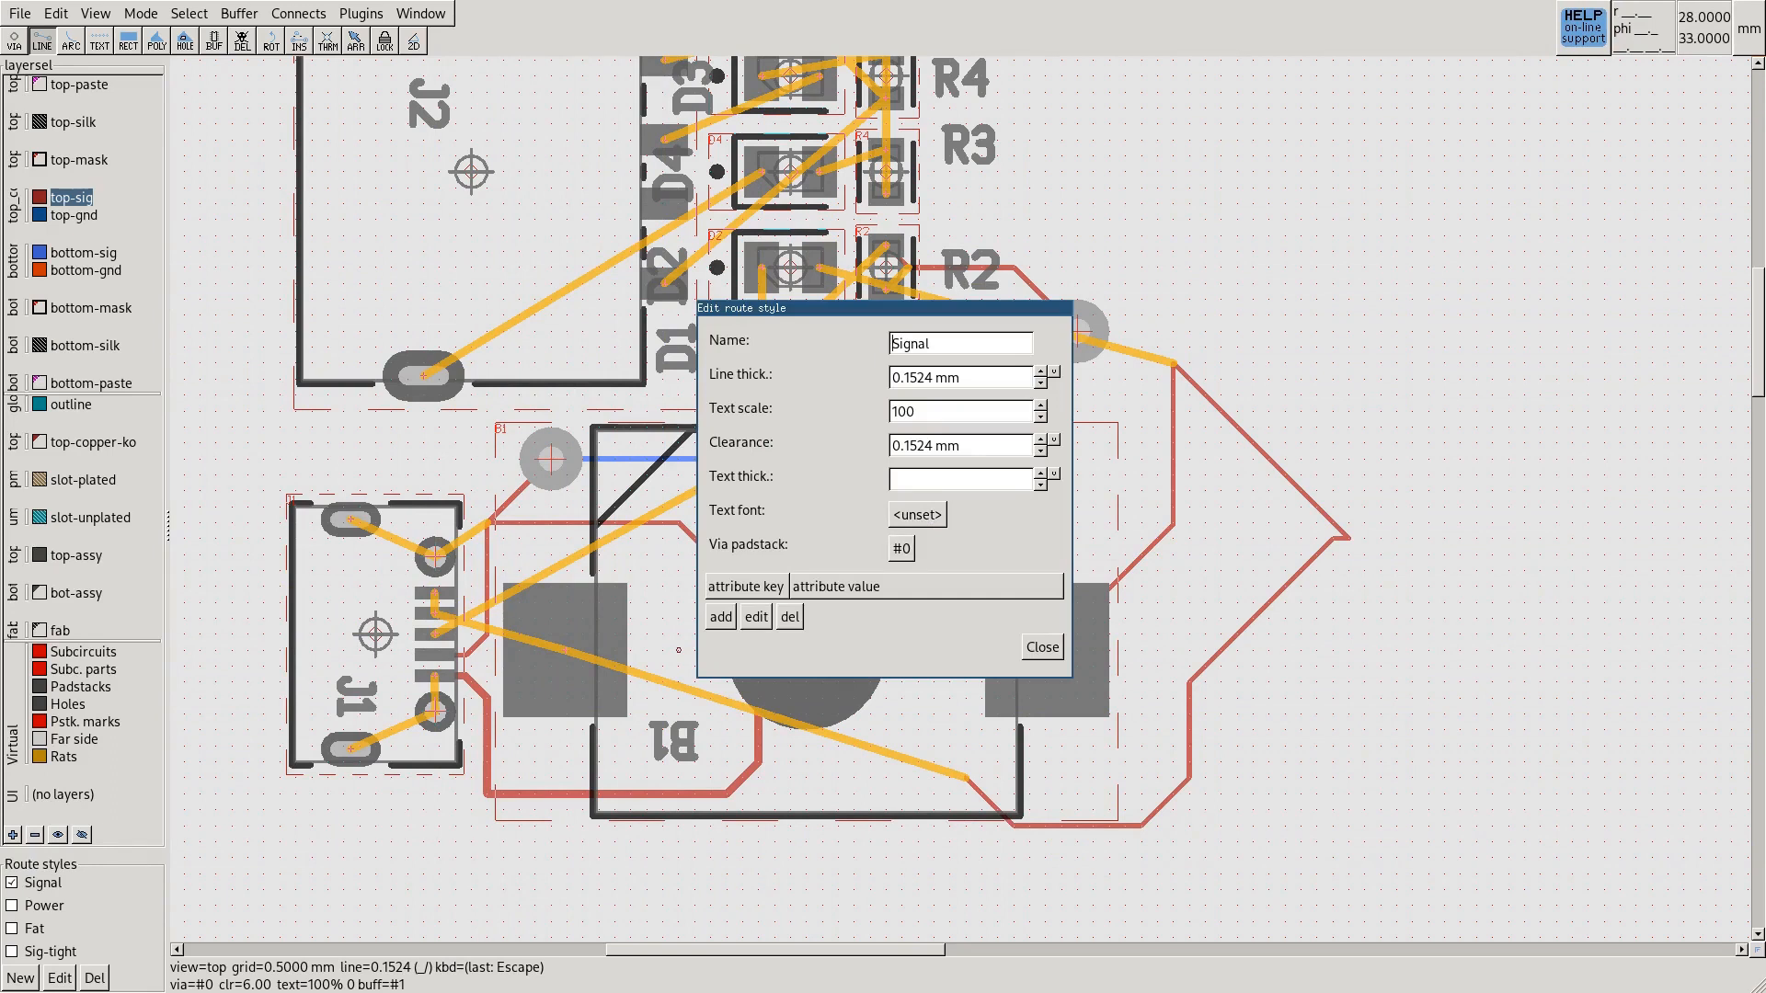
pyautogui.click(901, 548)
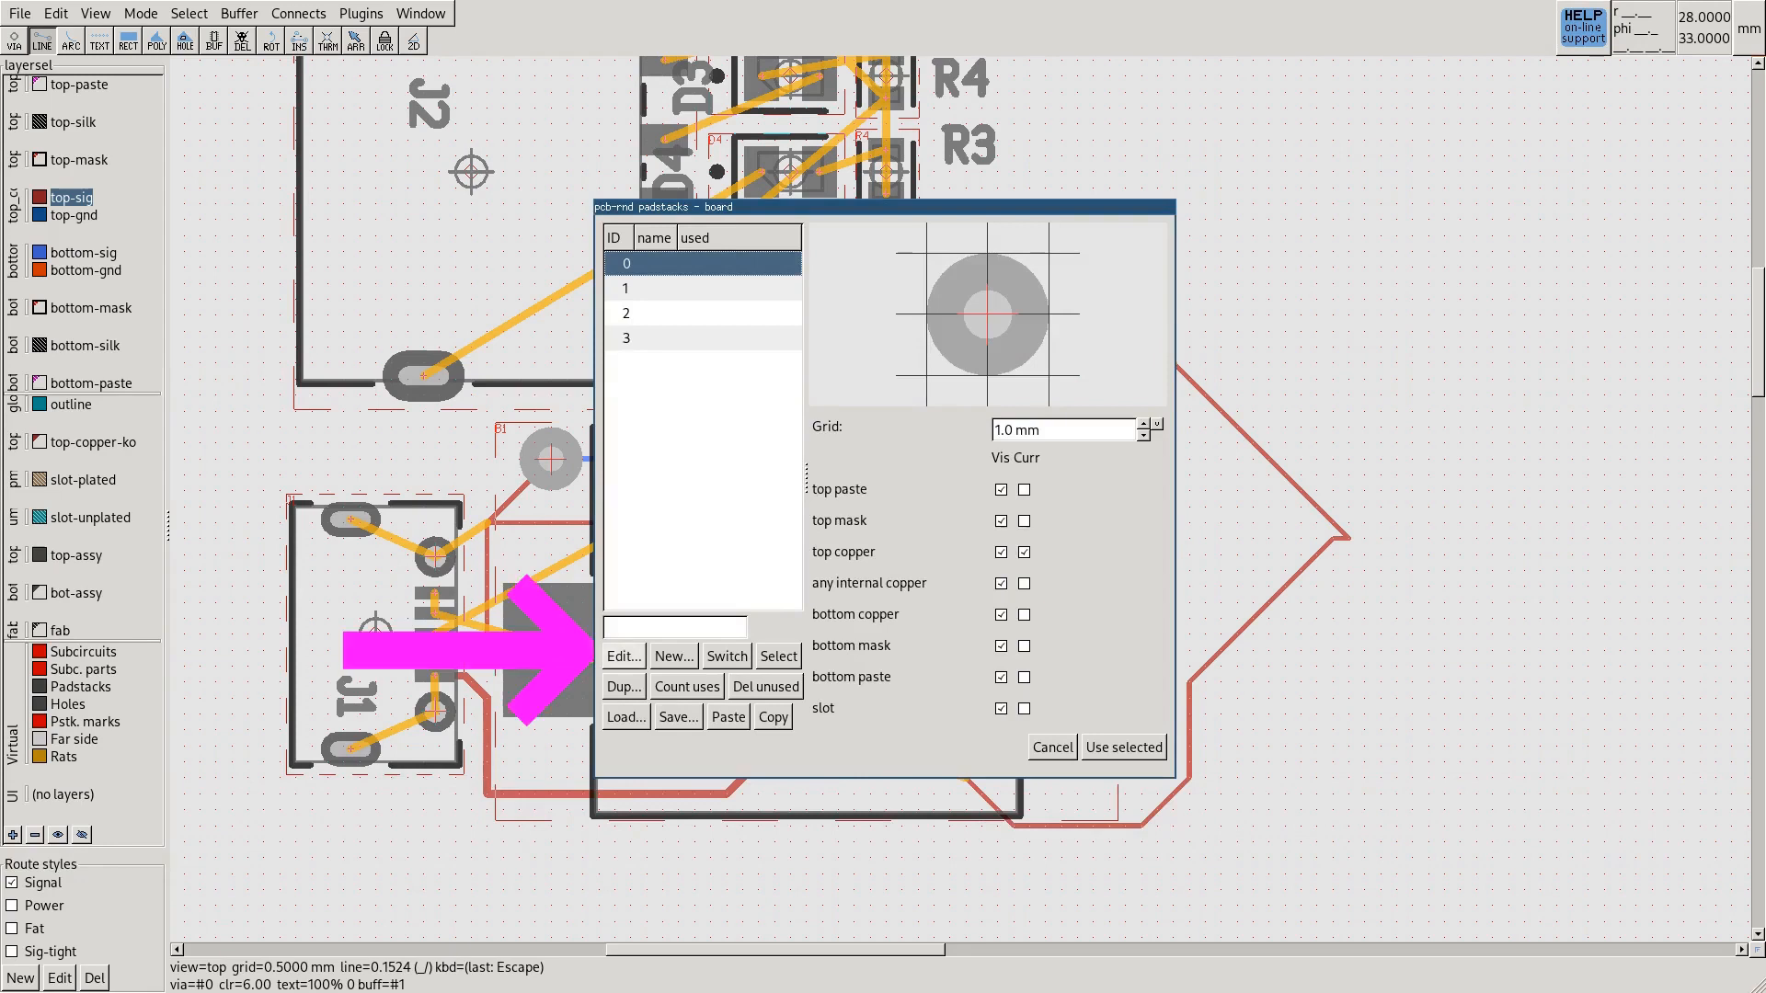
pyautogui.click(624, 656)
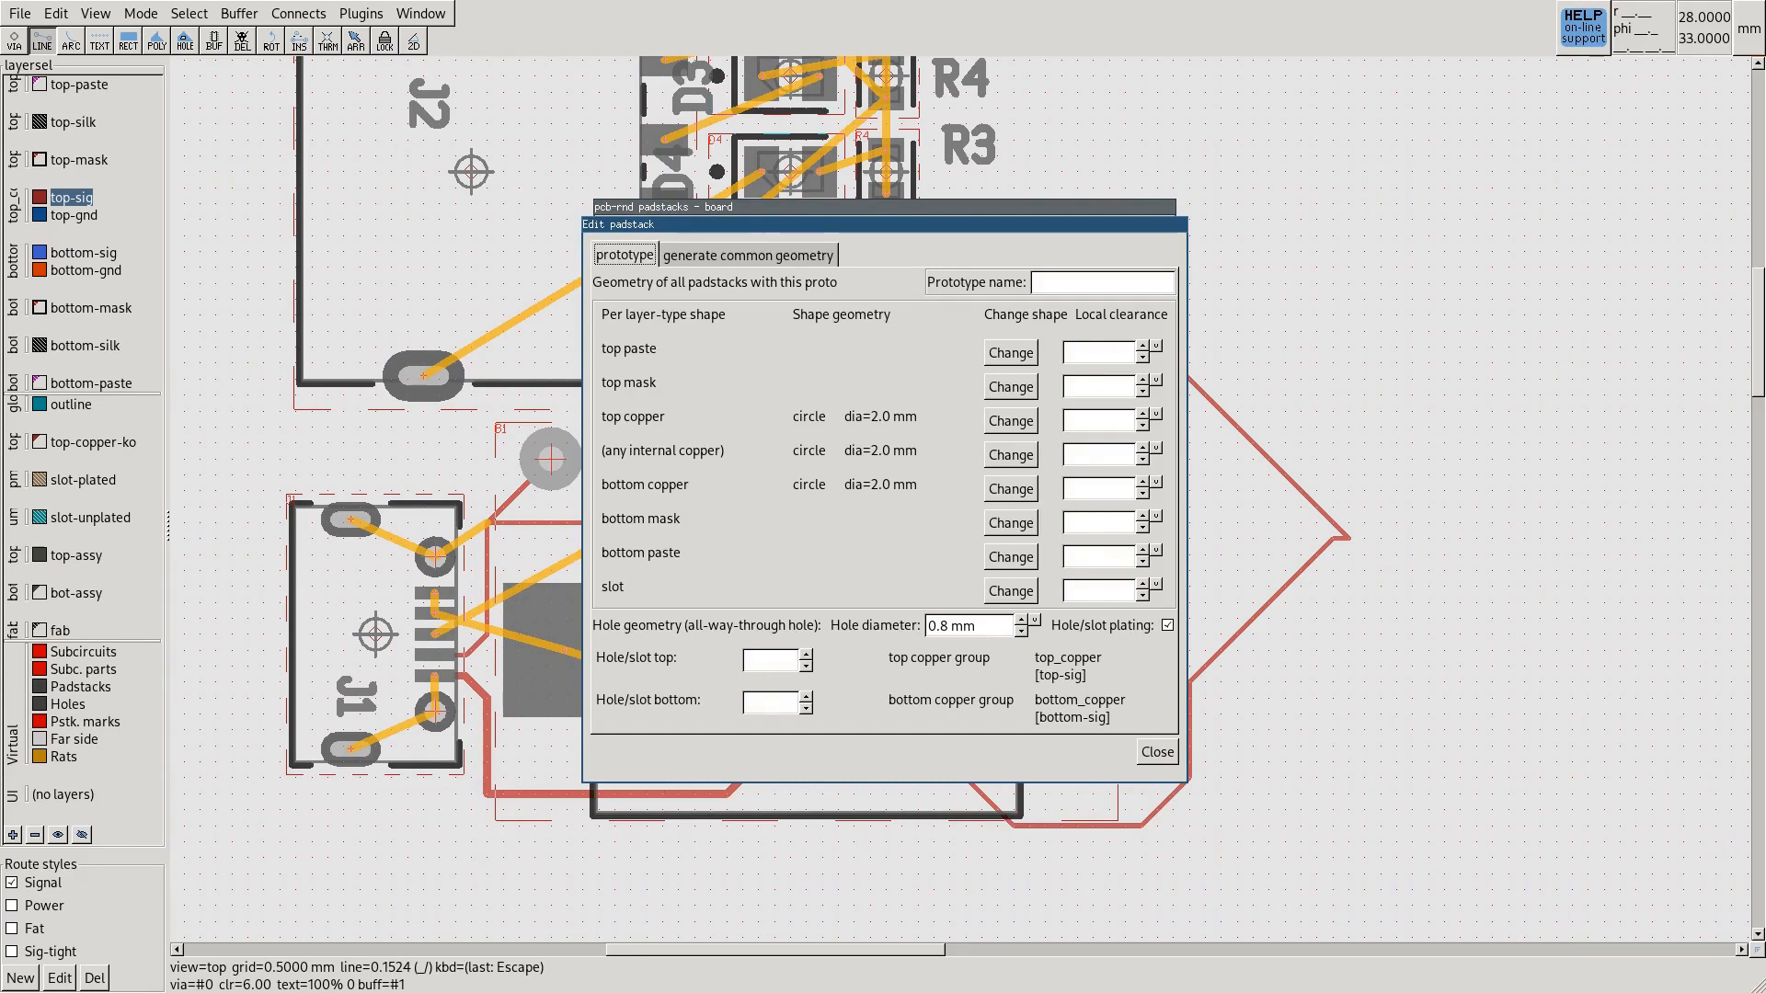
pyautogui.click(717, 254)
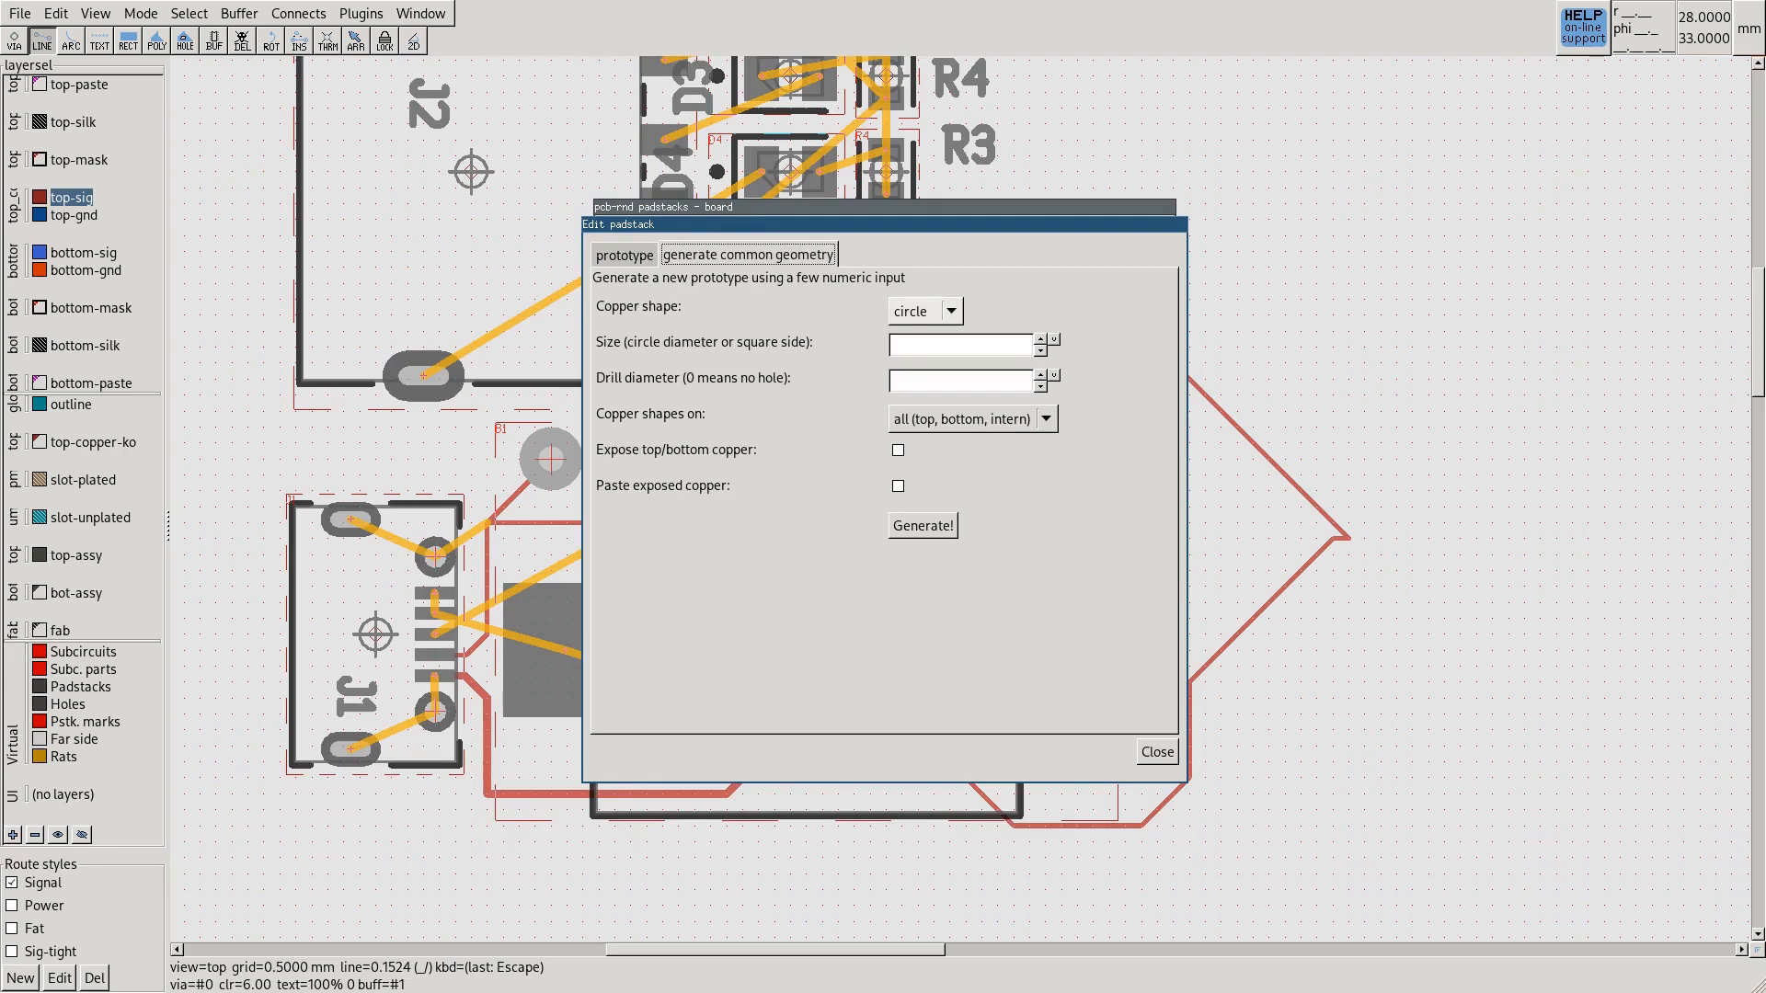
# Set the via padstack's copper circle diameter to 0.8 mm and its drill diameter to 0.4 mm
pyautogui.click(925, 345)
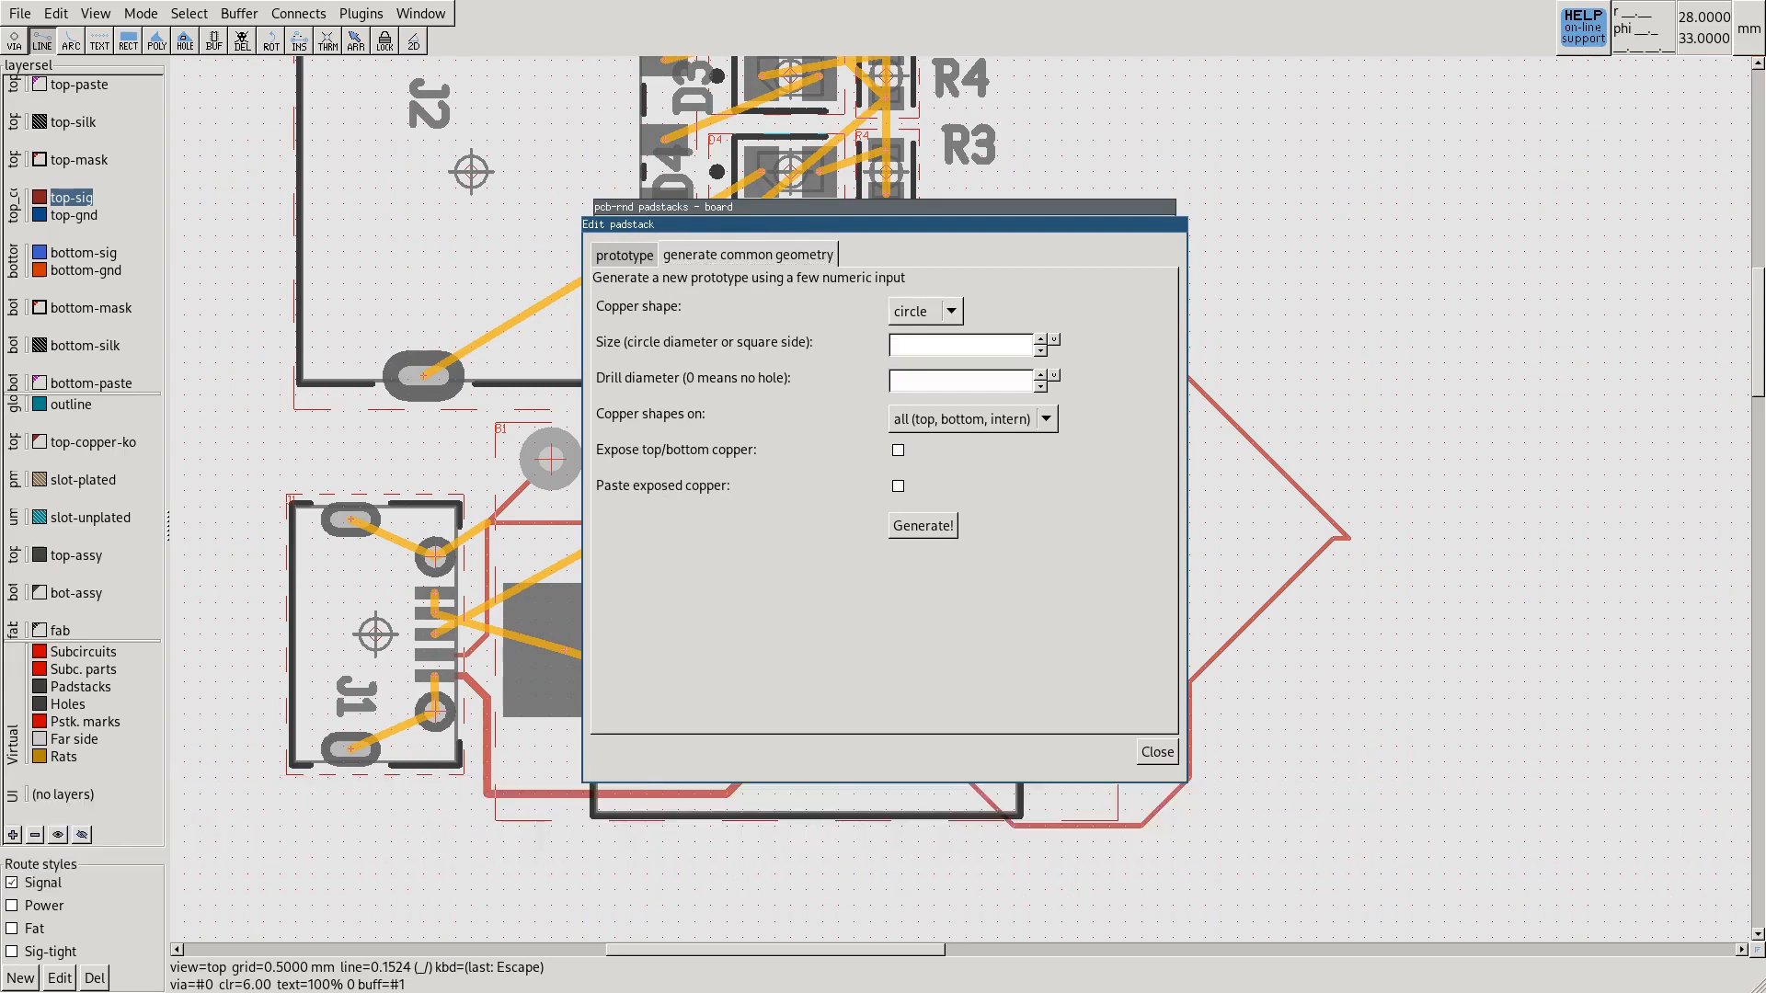
pyautogui.write('0.8')
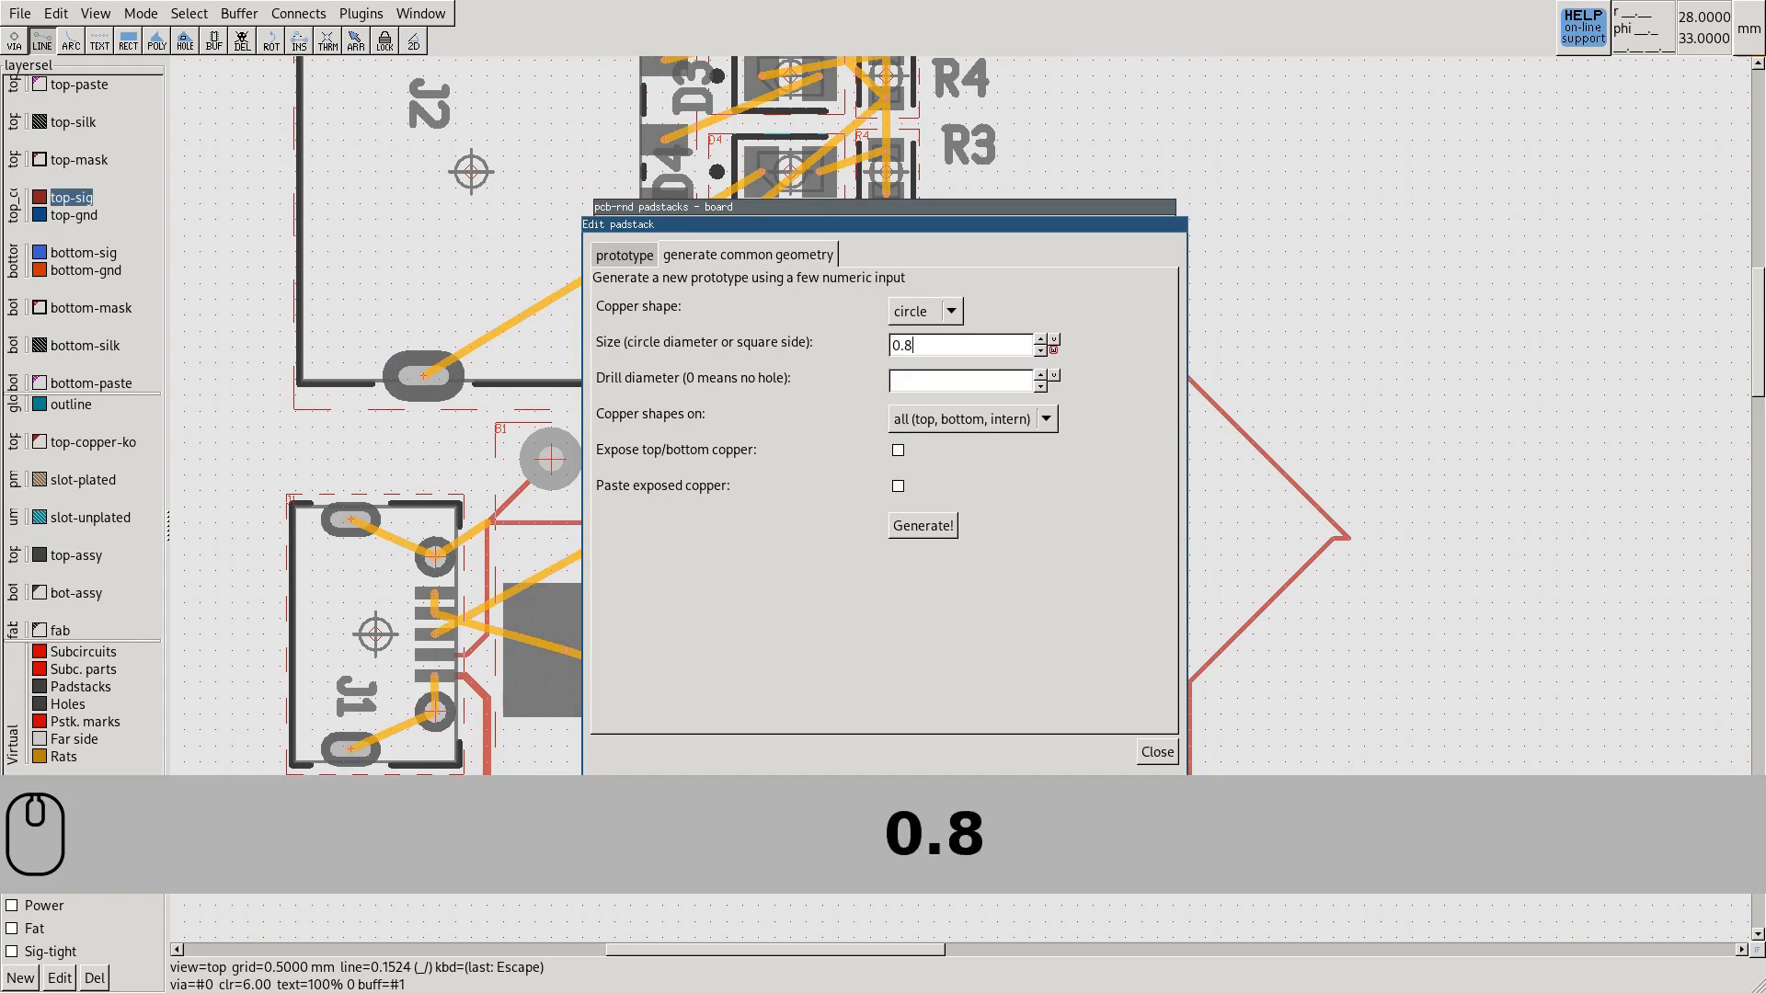
pyautogui.write('mm')
pyautogui.click(893, 380)
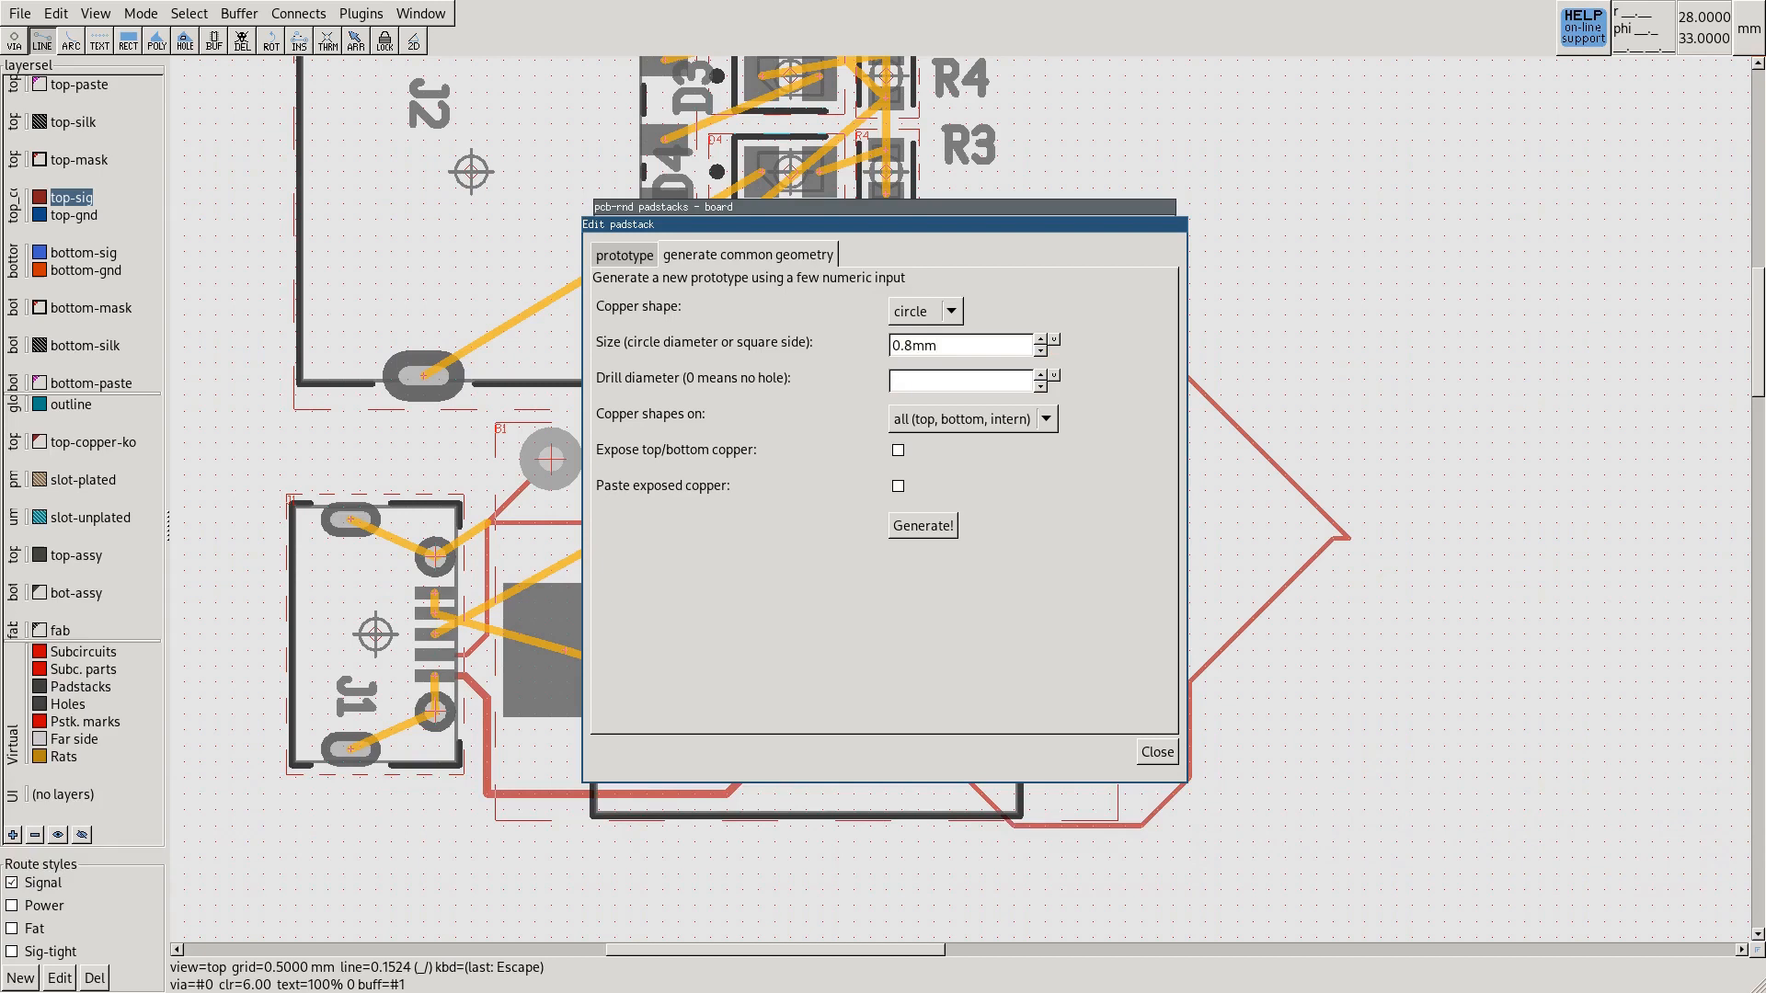
pyautogui.write('0.4mm')
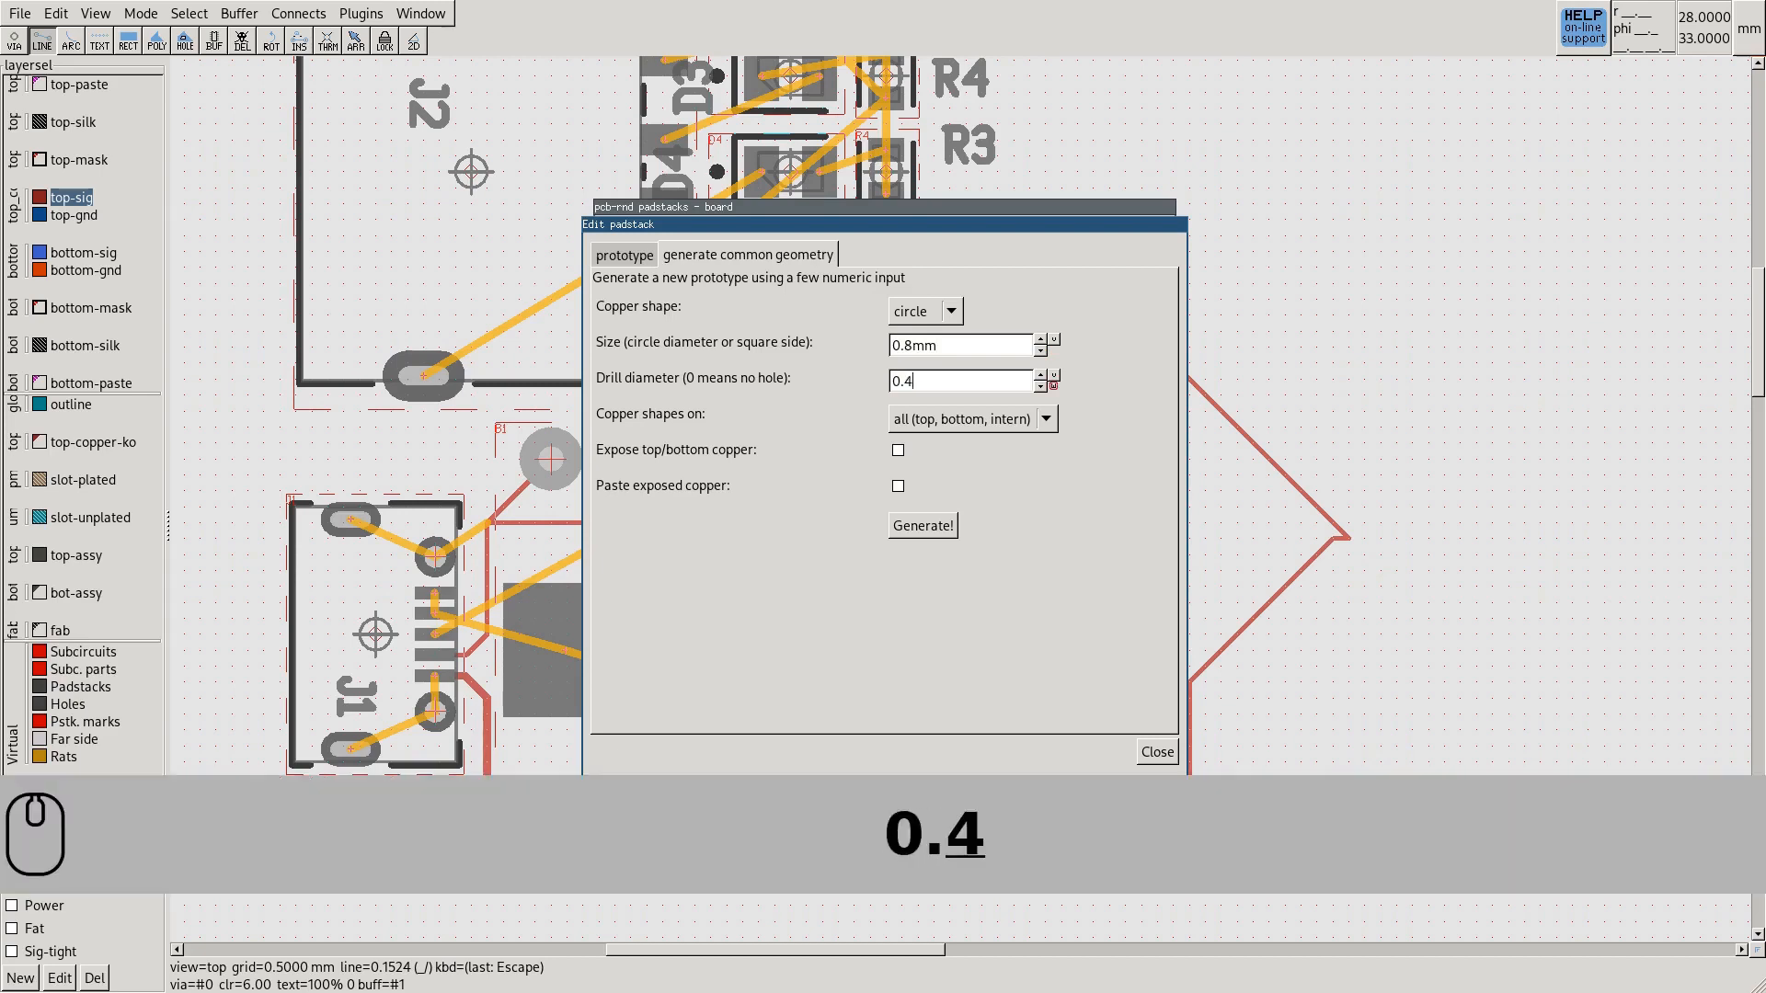
pyautogui.click(937, 345)
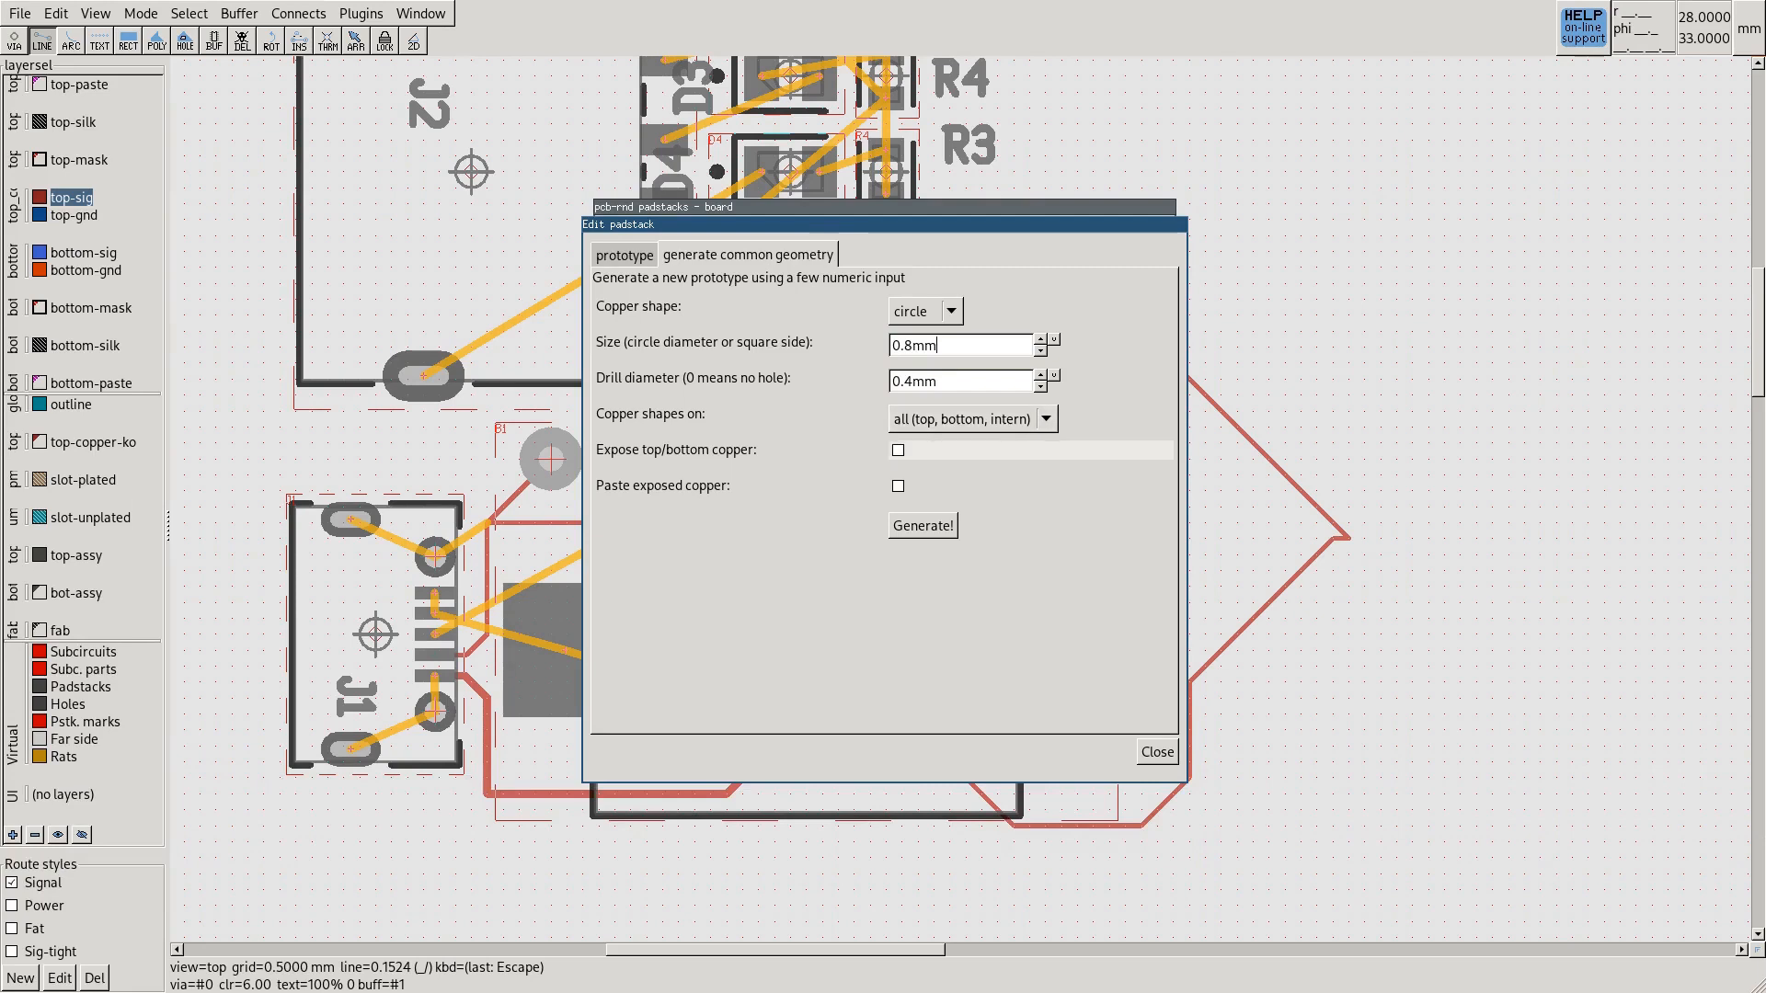
pyautogui.click(898, 450)
pyautogui.click(898, 449)
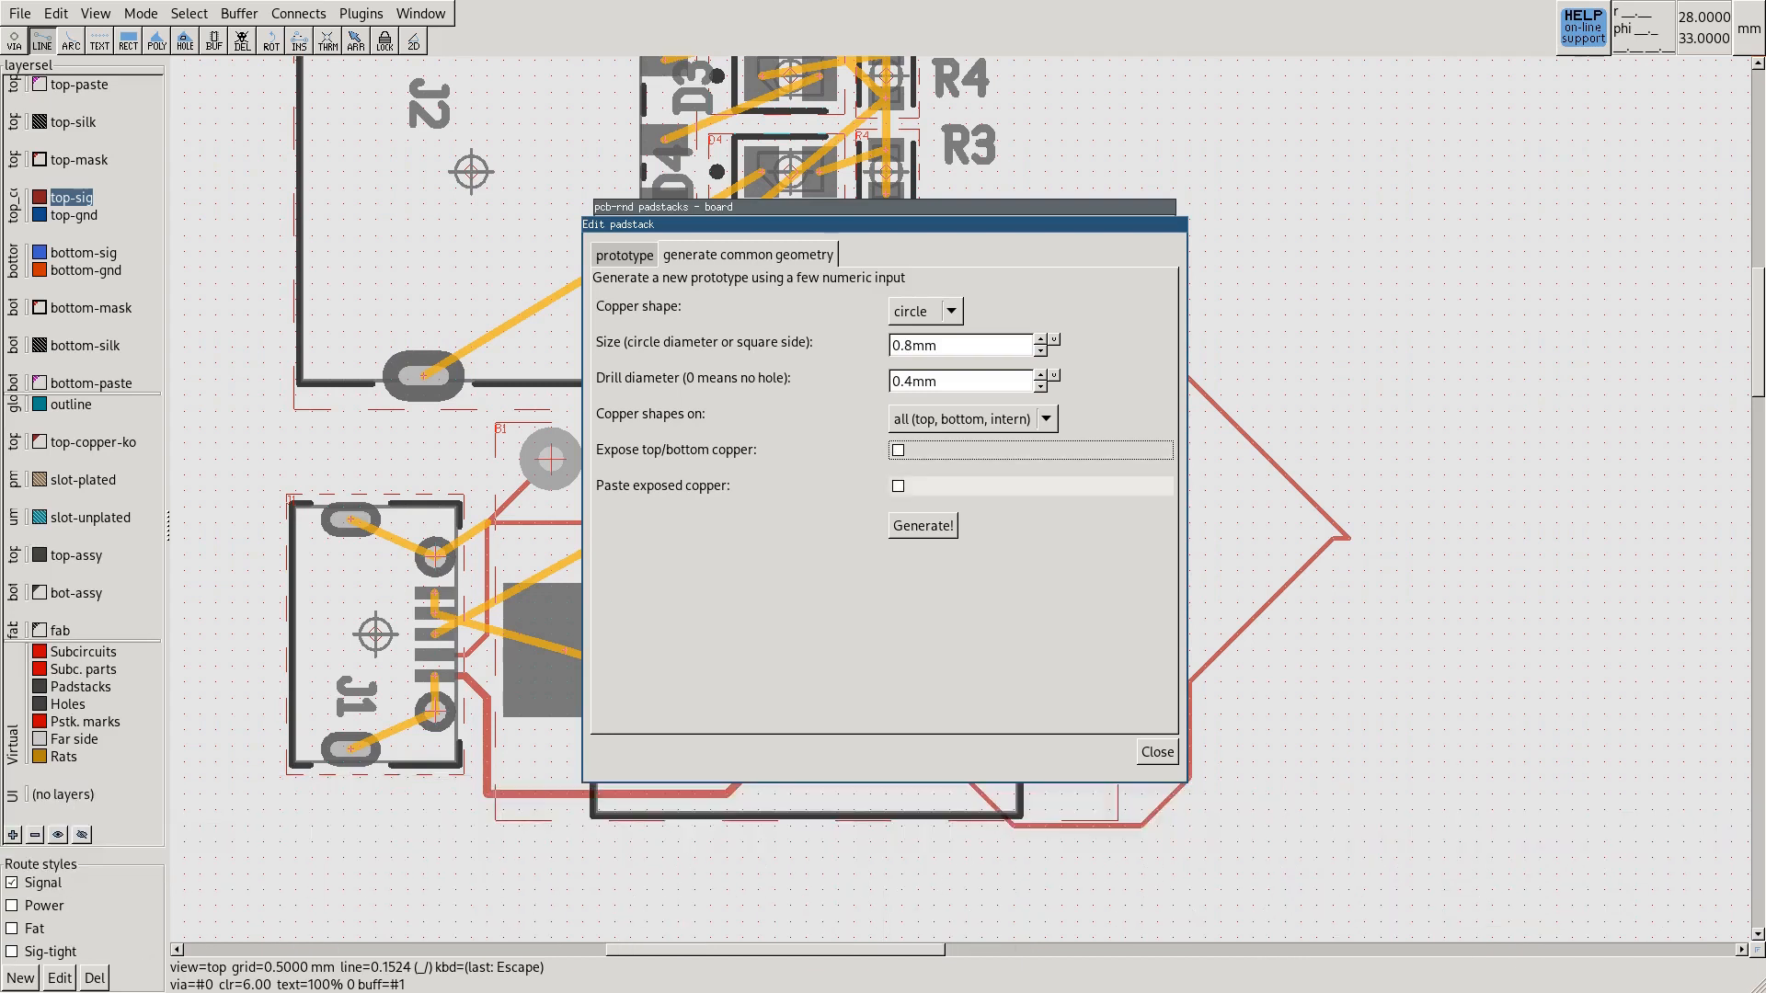
pyautogui.click(898, 485)
pyautogui.click(898, 486)
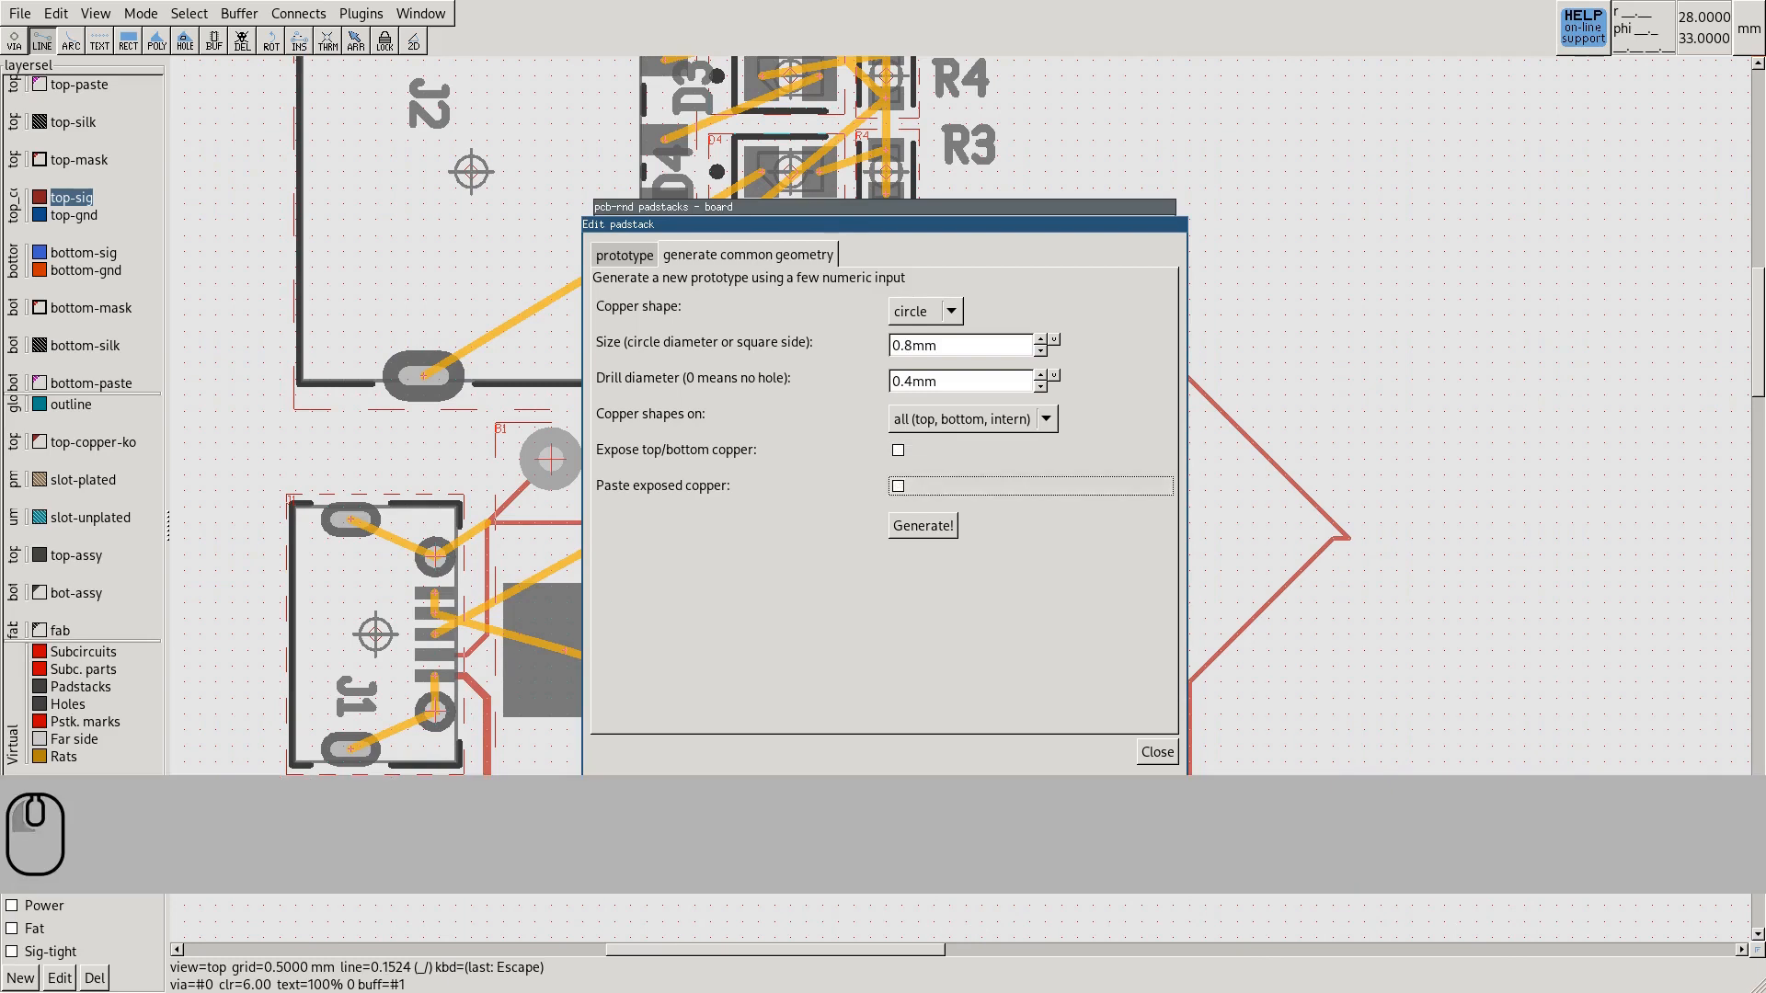
# Generate the circular padstack prototype on all copper layers and move the padstack editor aside
pyautogui.click(922, 525)
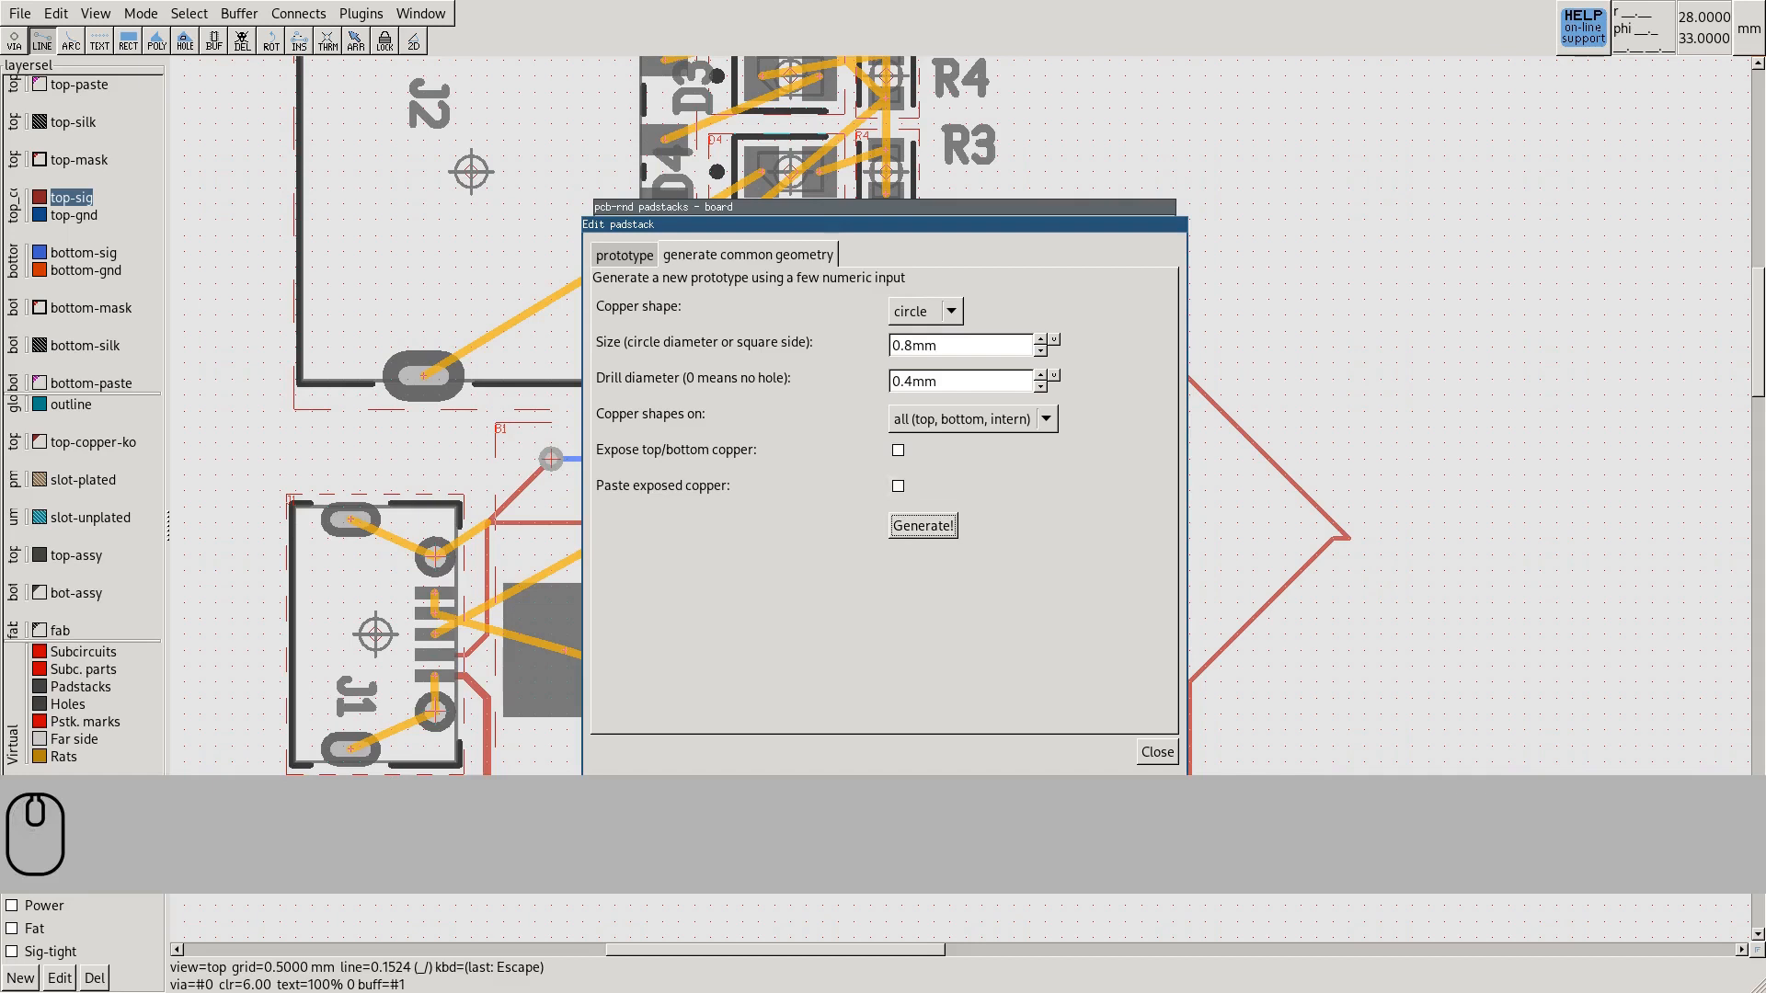
pyautogui.moveTo(885, 224); pyautogui.dragTo(926, 277)
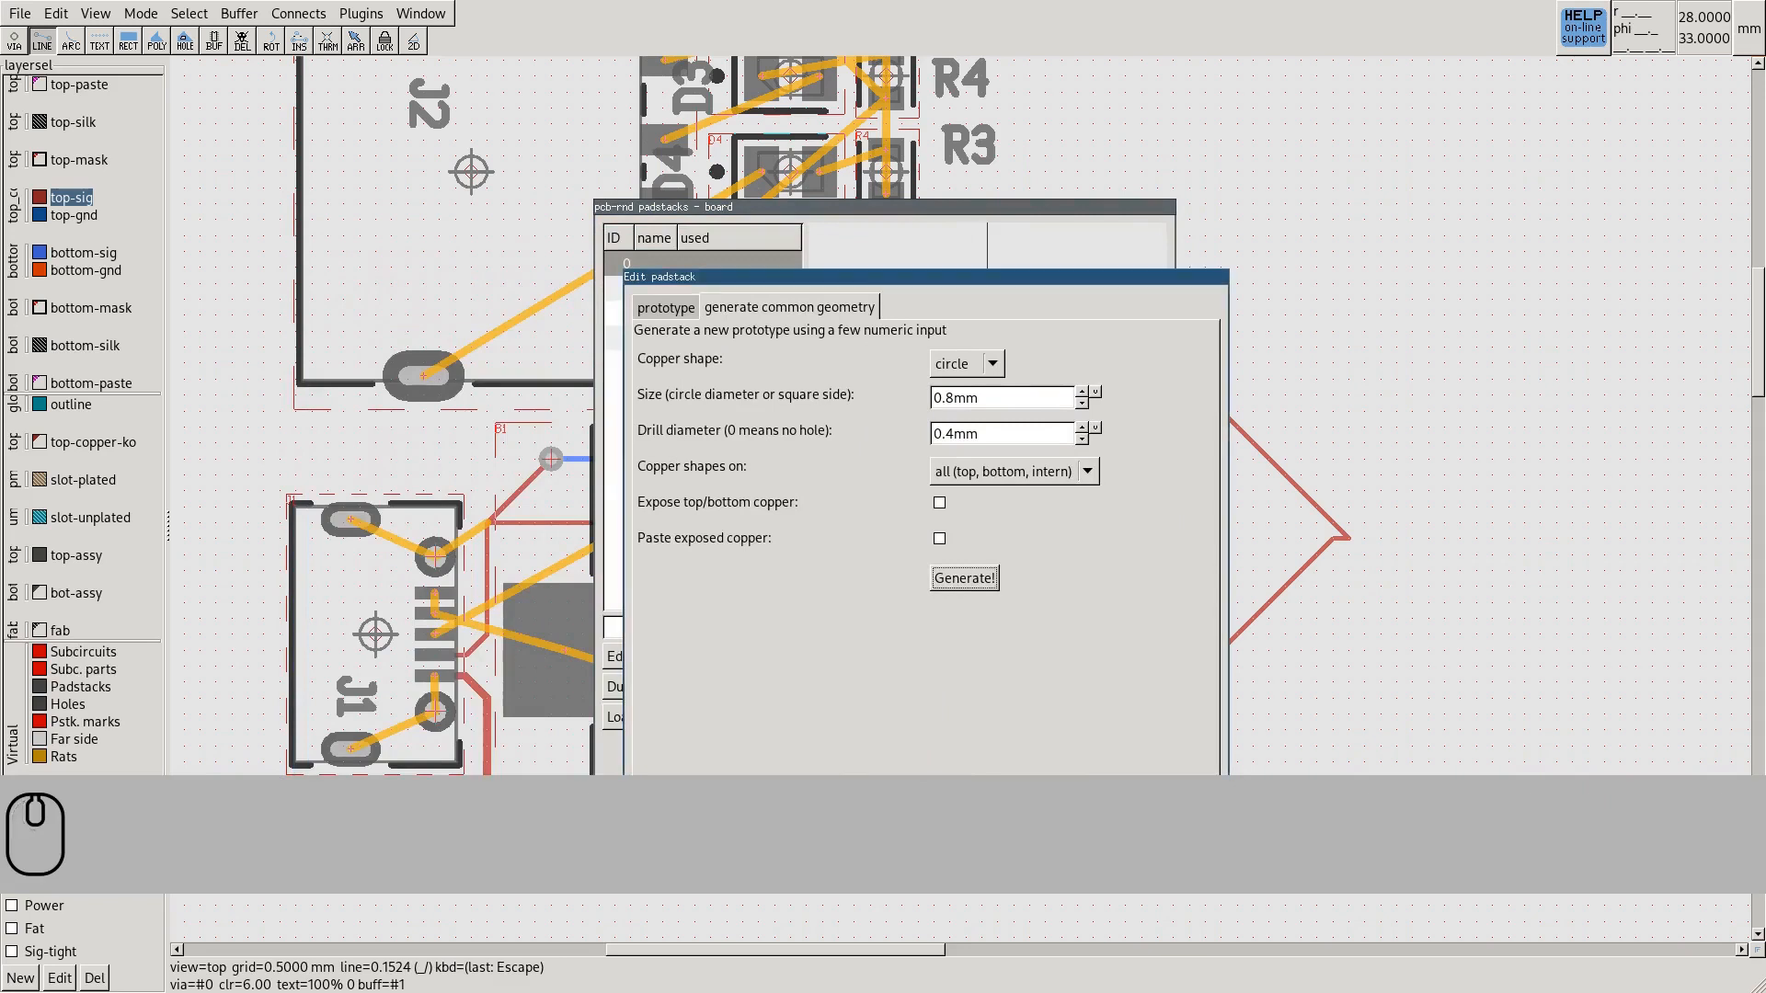
pyautogui.click(964, 577)
pyautogui.moveTo(926, 277); pyautogui.dragTo(998, 166)
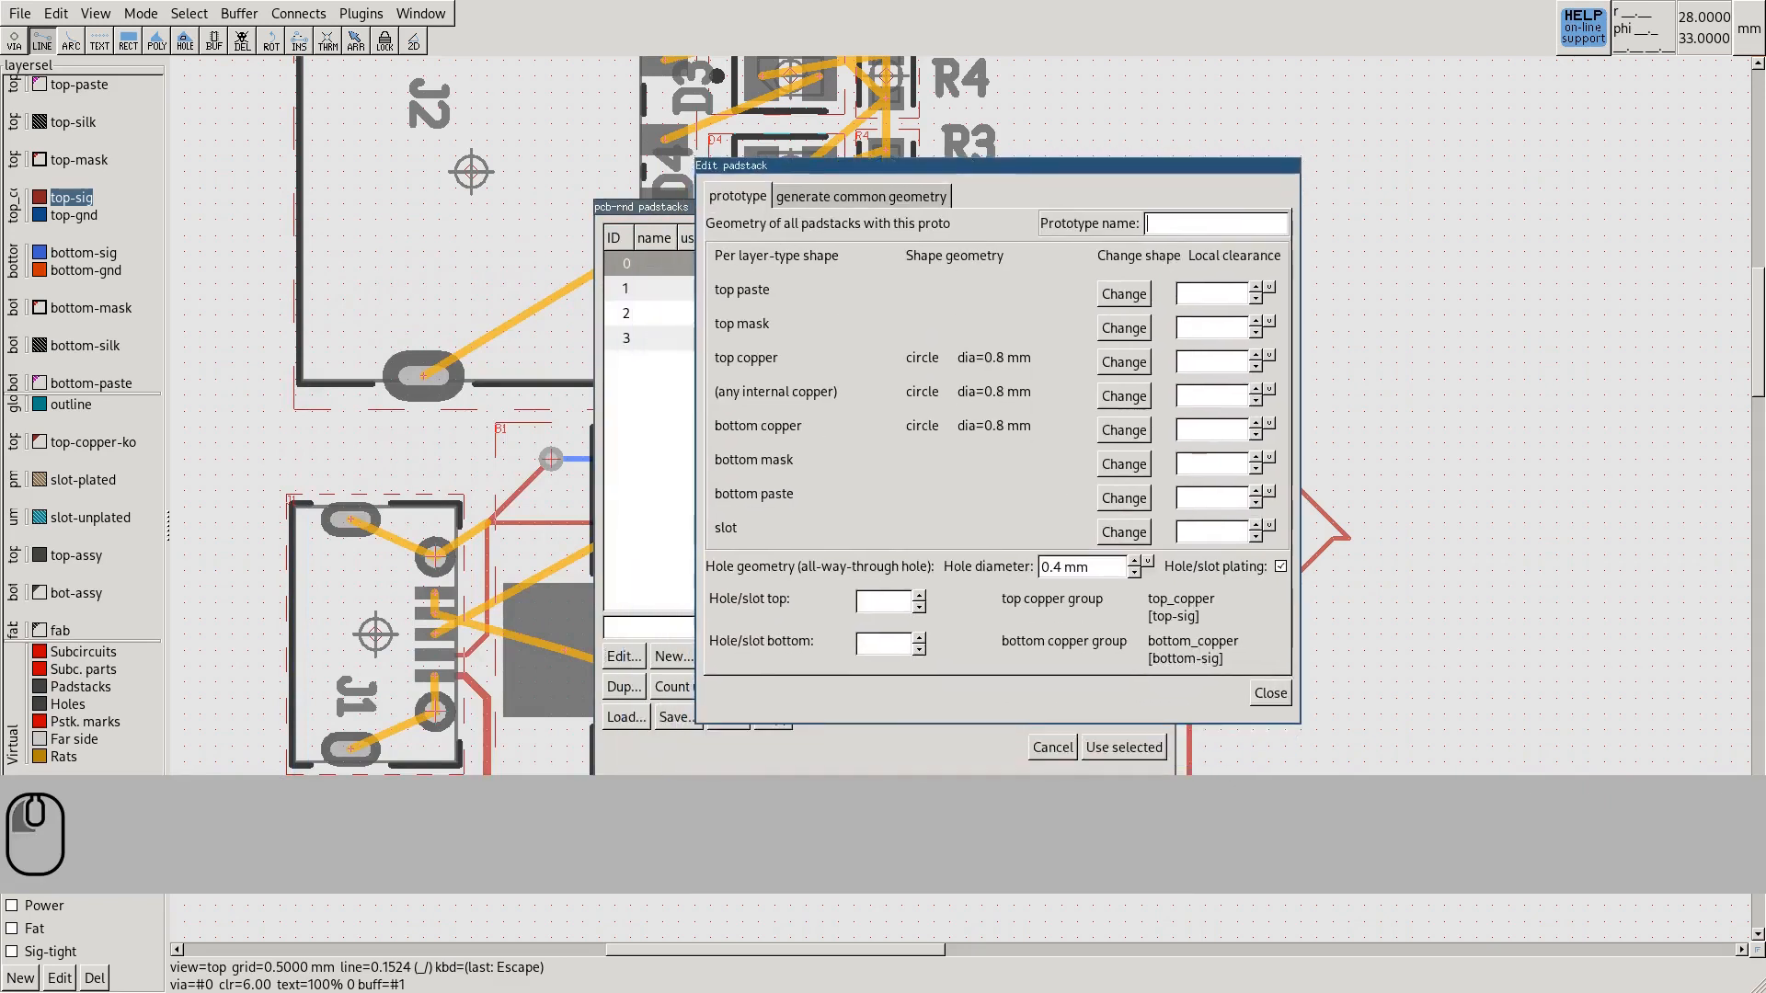
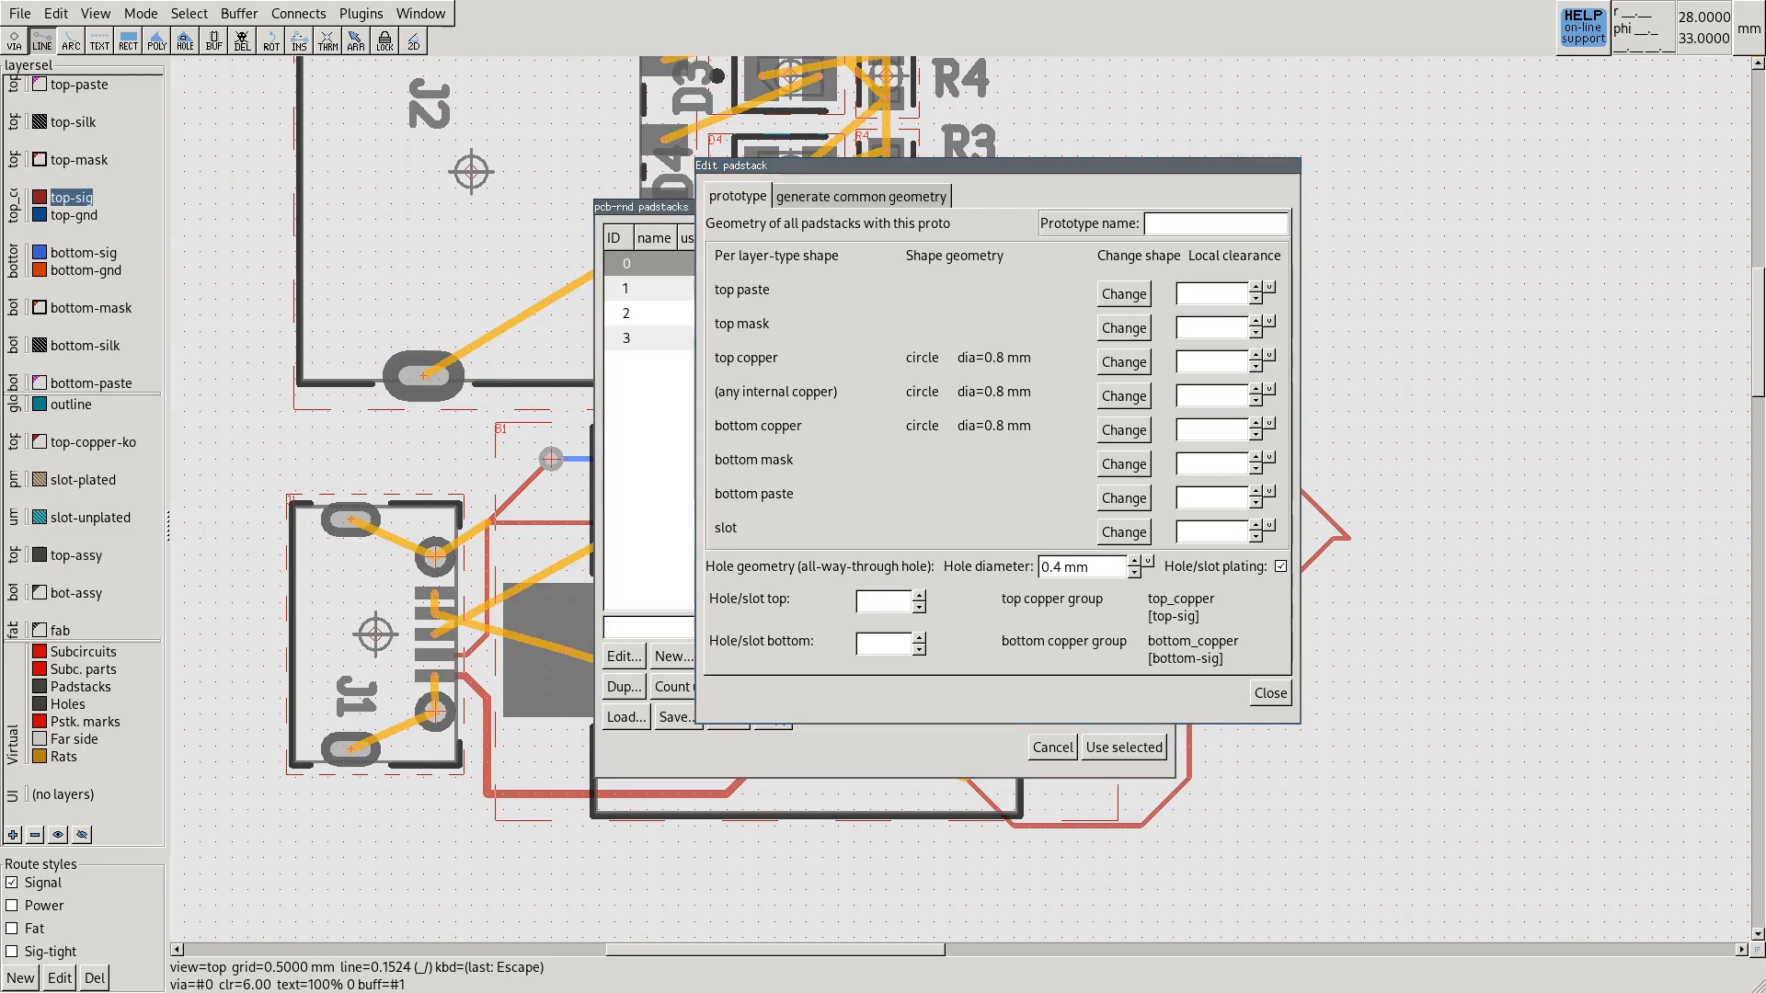
pyautogui.click(1061, 567)
pyautogui.moveTo(1061, 566); pyautogui.dragTo(1054, 567)
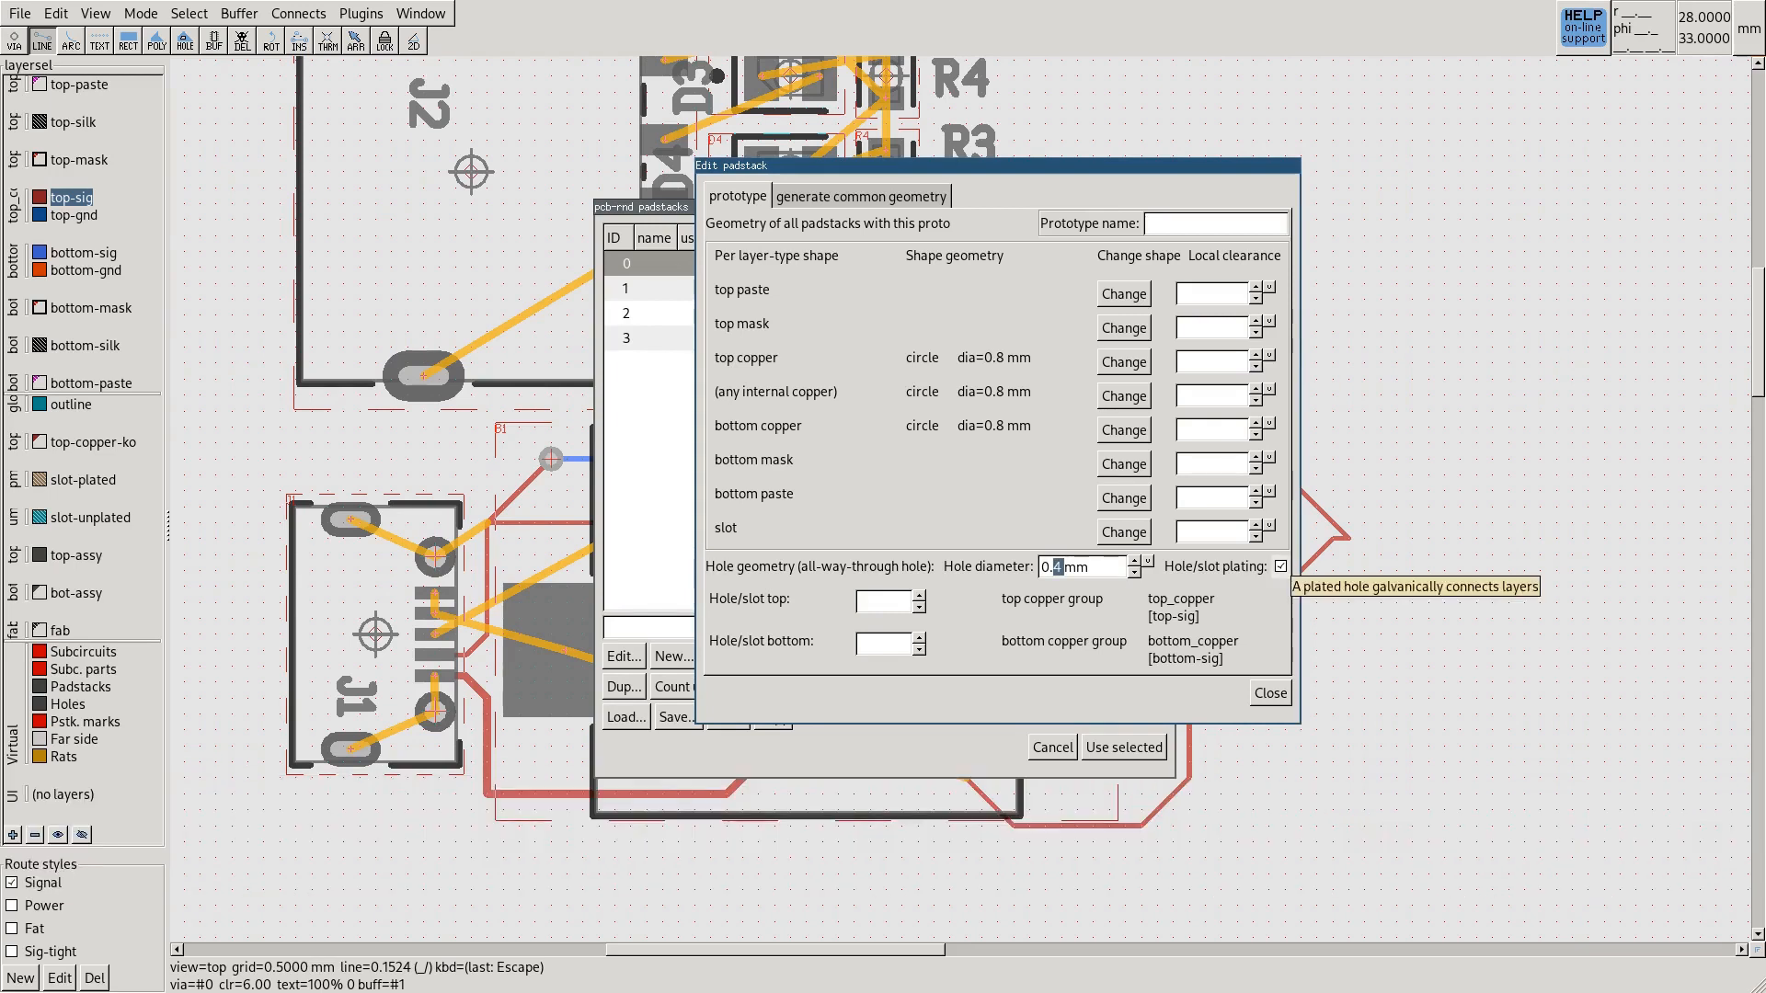
pyautogui.click(1083, 566)
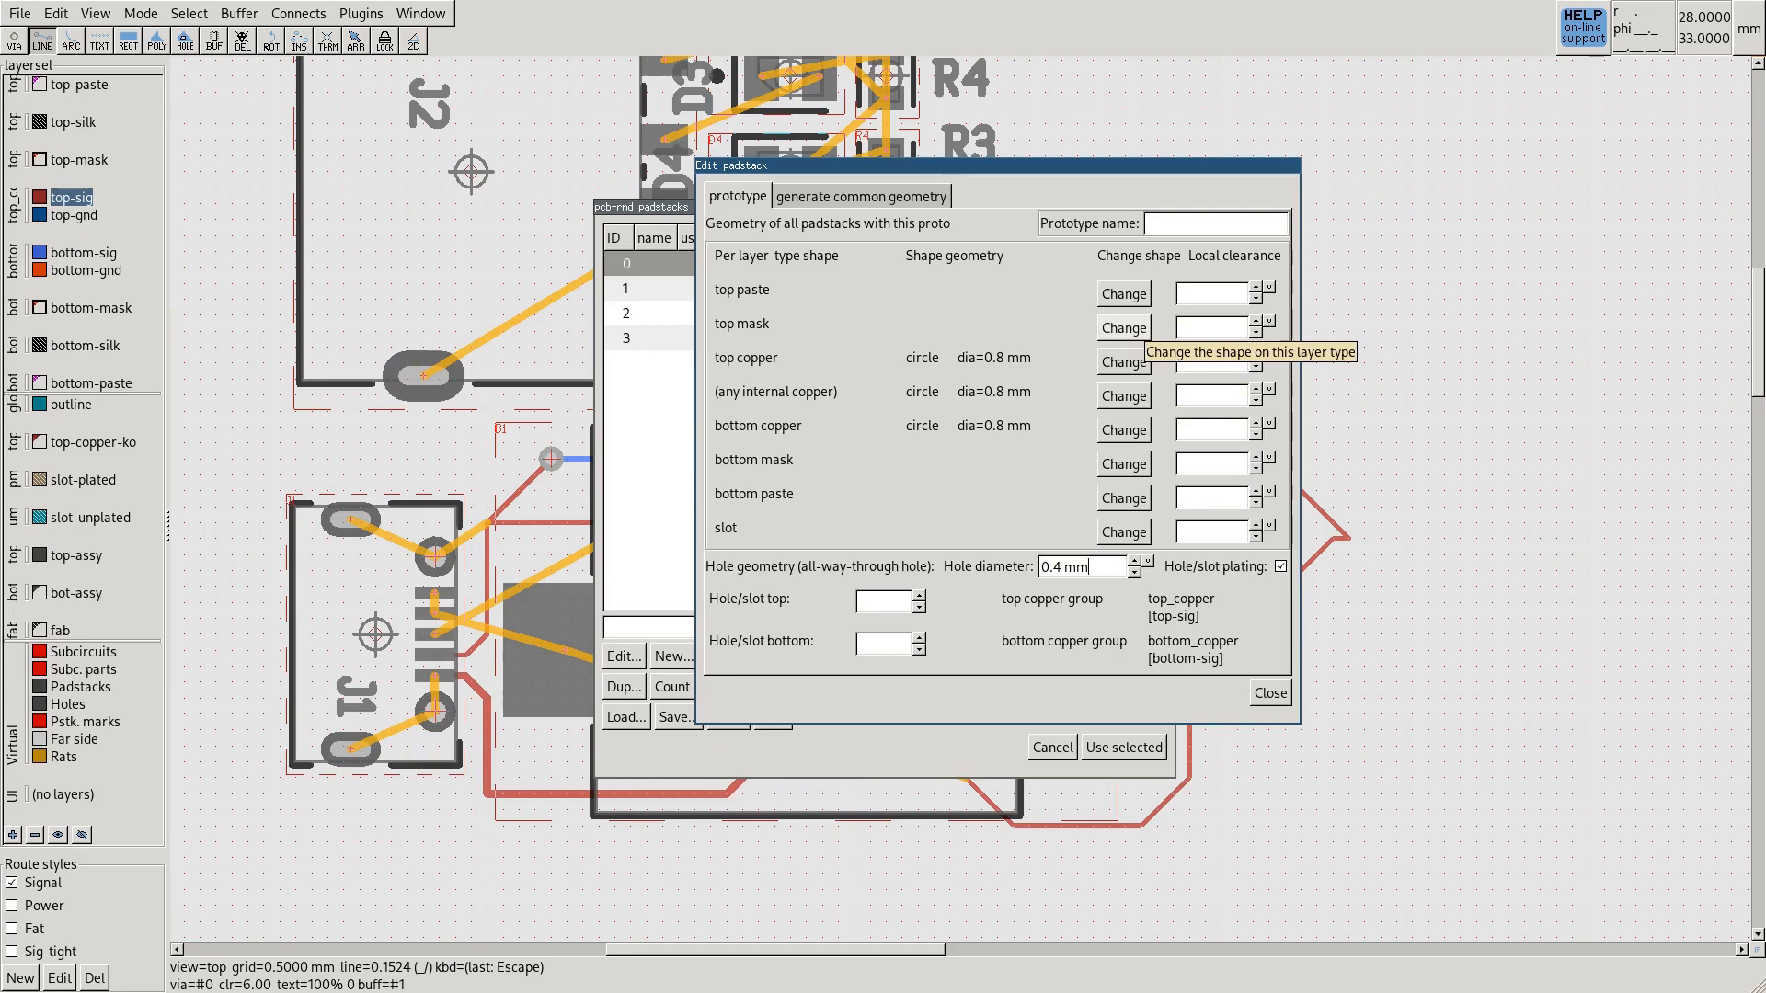
# Derive the via padstack's top mask shape automatically and arrange the dialogs to check the padstack preview
pyautogui.click(1124, 328)
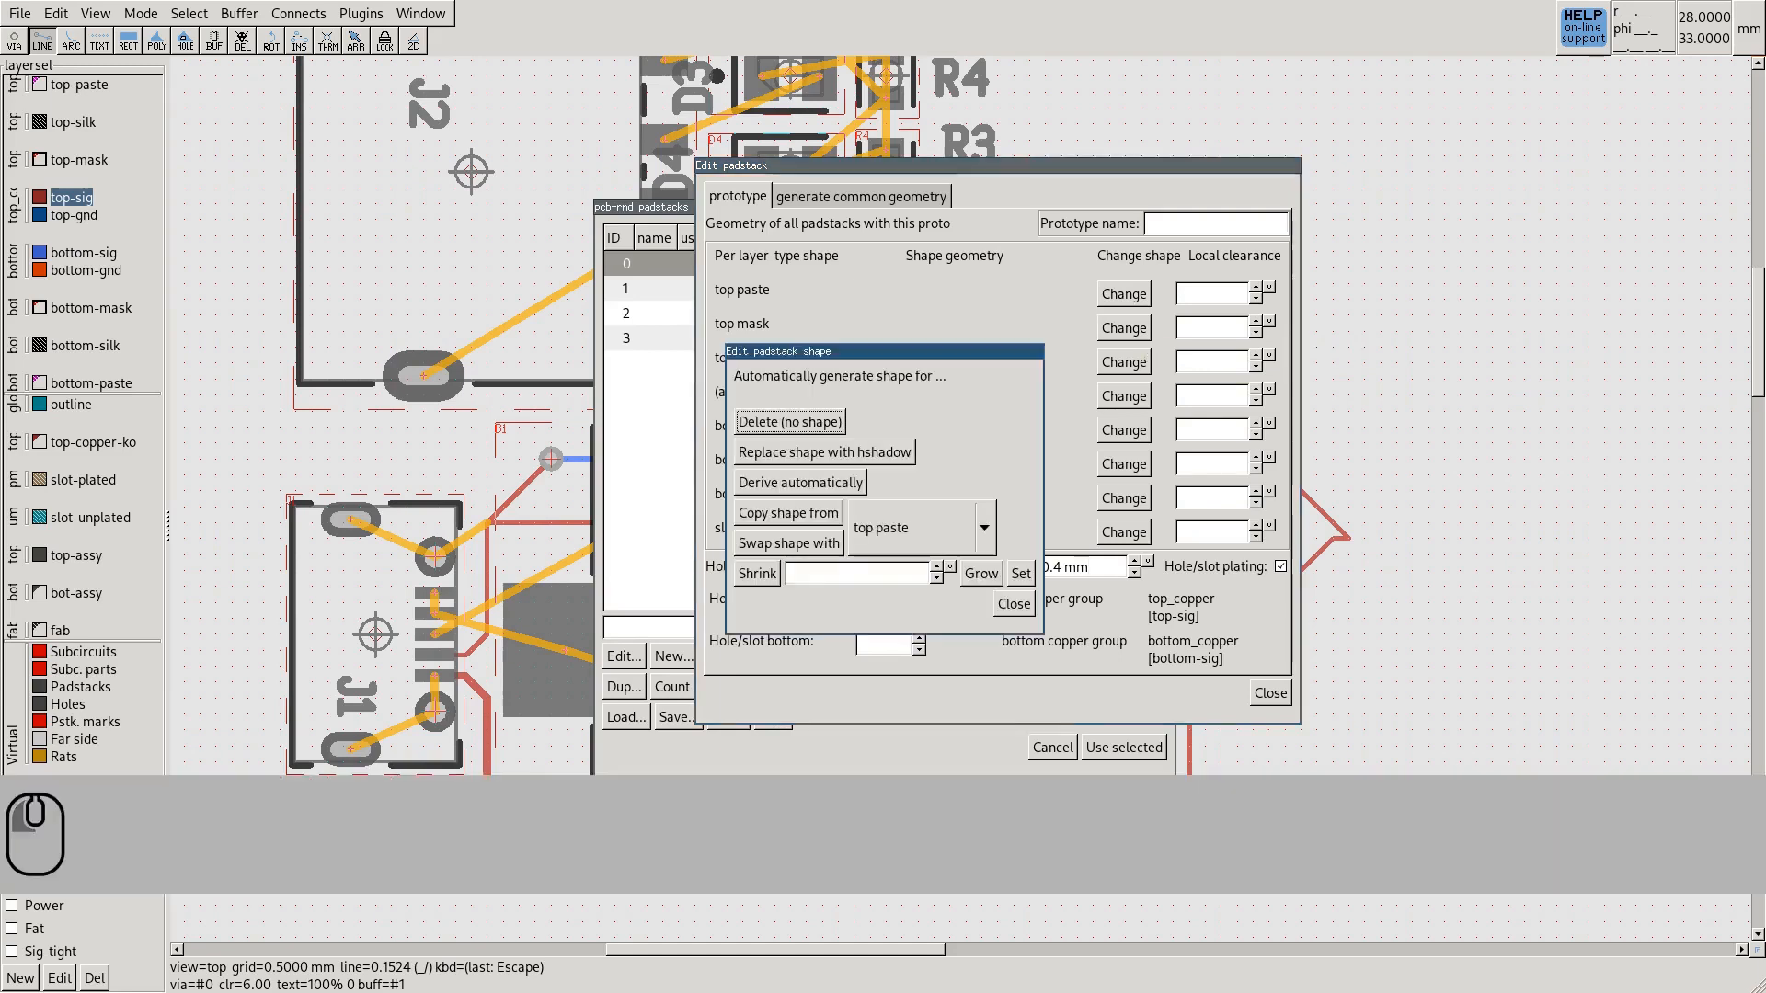
pyautogui.click(801, 482)
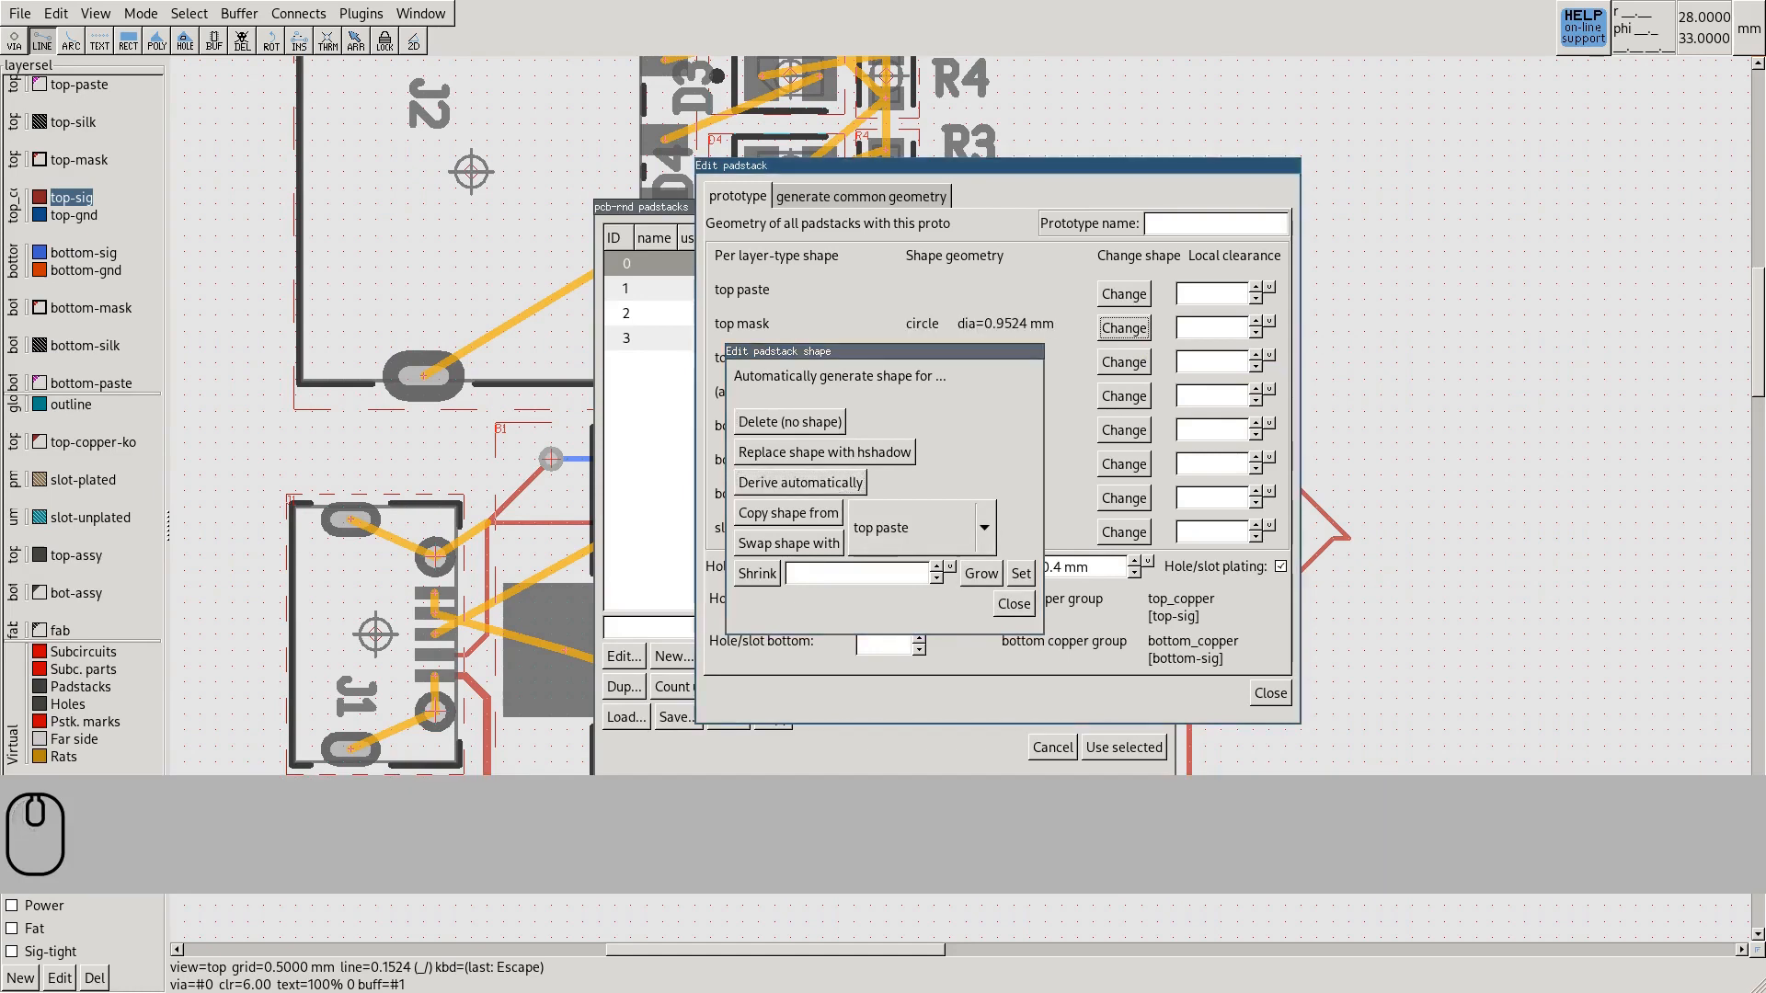
pyautogui.moveTo(998, 166); pyautogui.dragTo(1361, 246)
pyautogui.moveTo(885, 207); pyautogui.dragTo(701, 157)
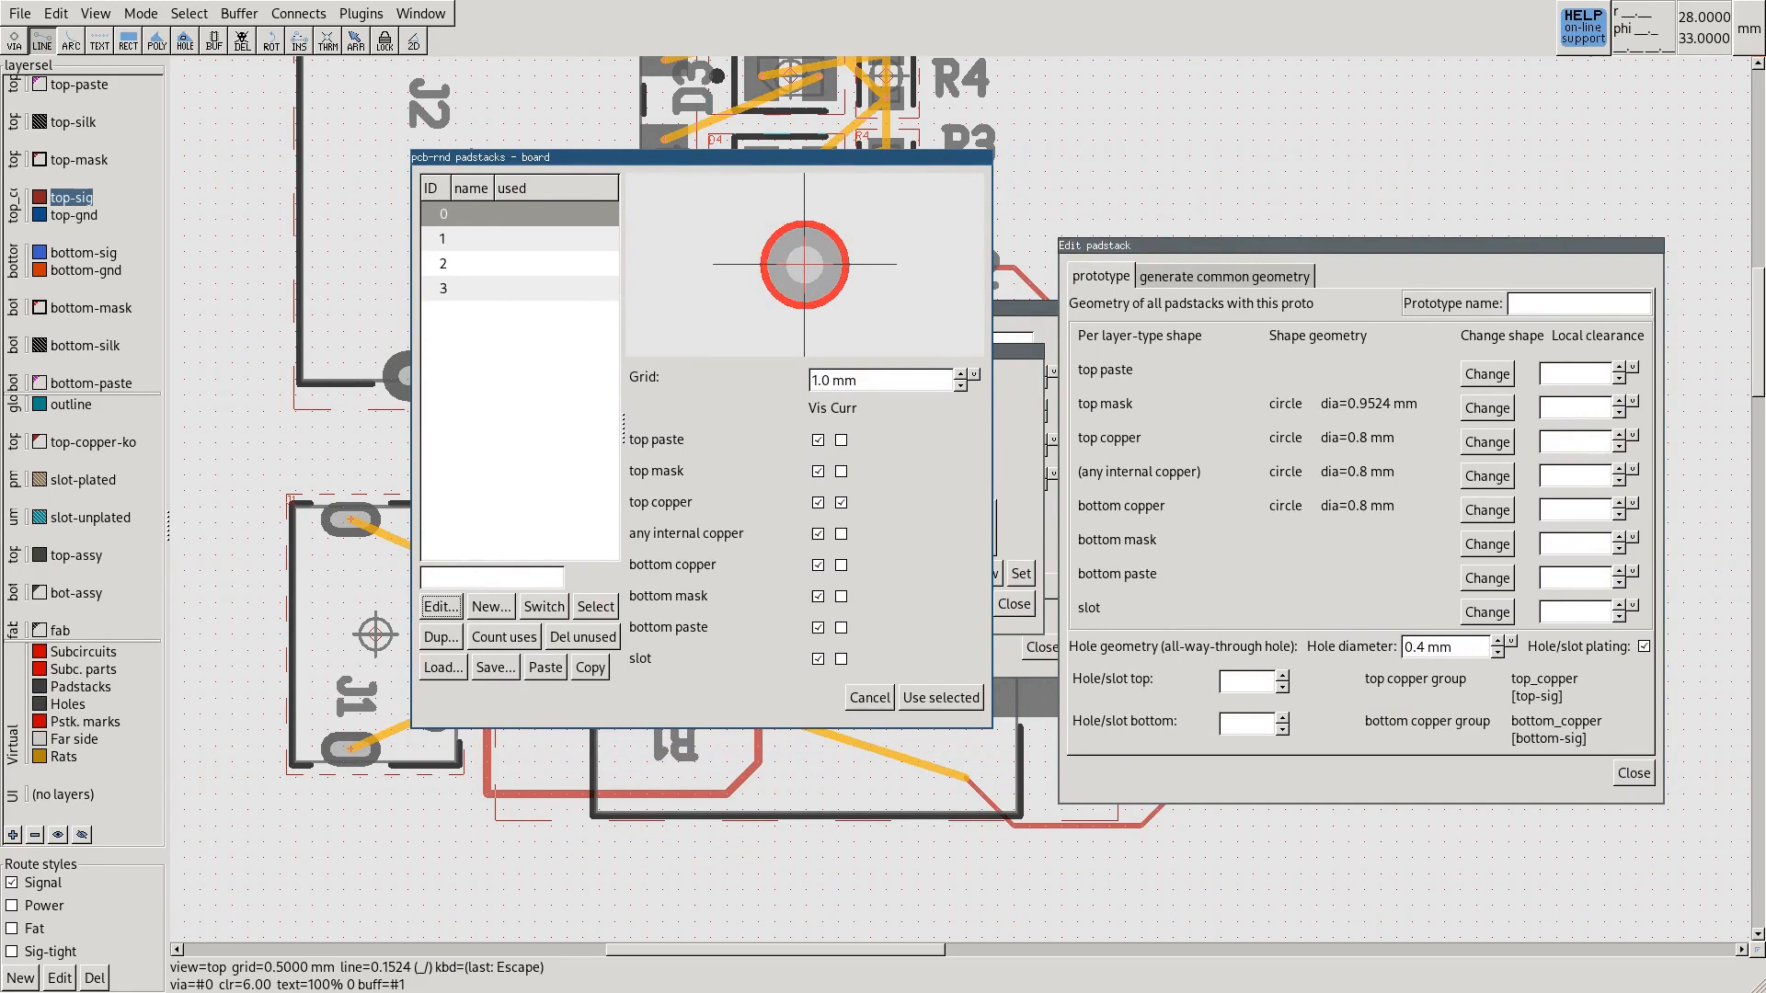
pyautogui.moveTo(1361, 245); pyautogui.dragTo(1235, 202)
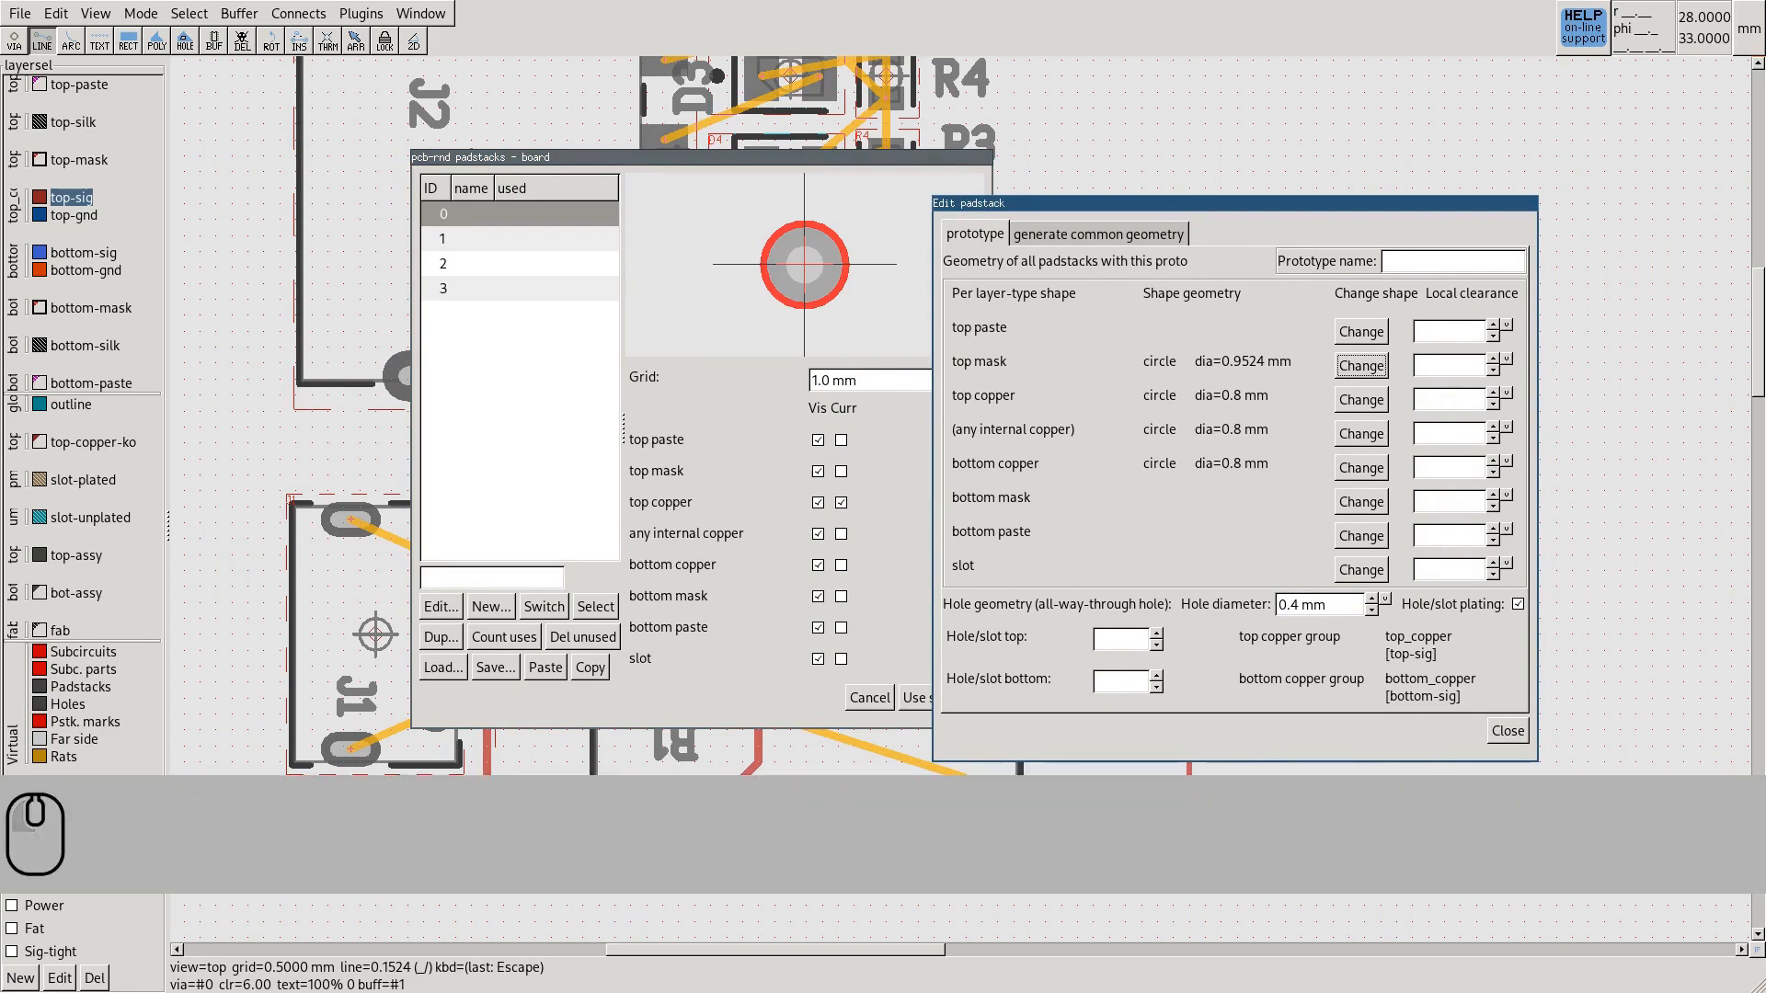
# Delete the top mask shape from the via padstack prototype and leave the shape editor
pyautogui.moveTo(1235, 202); pyautogui.dragTo(1424, 267)
pyautogui.click(1019, 350)
pyautogui.click(1549, 430)
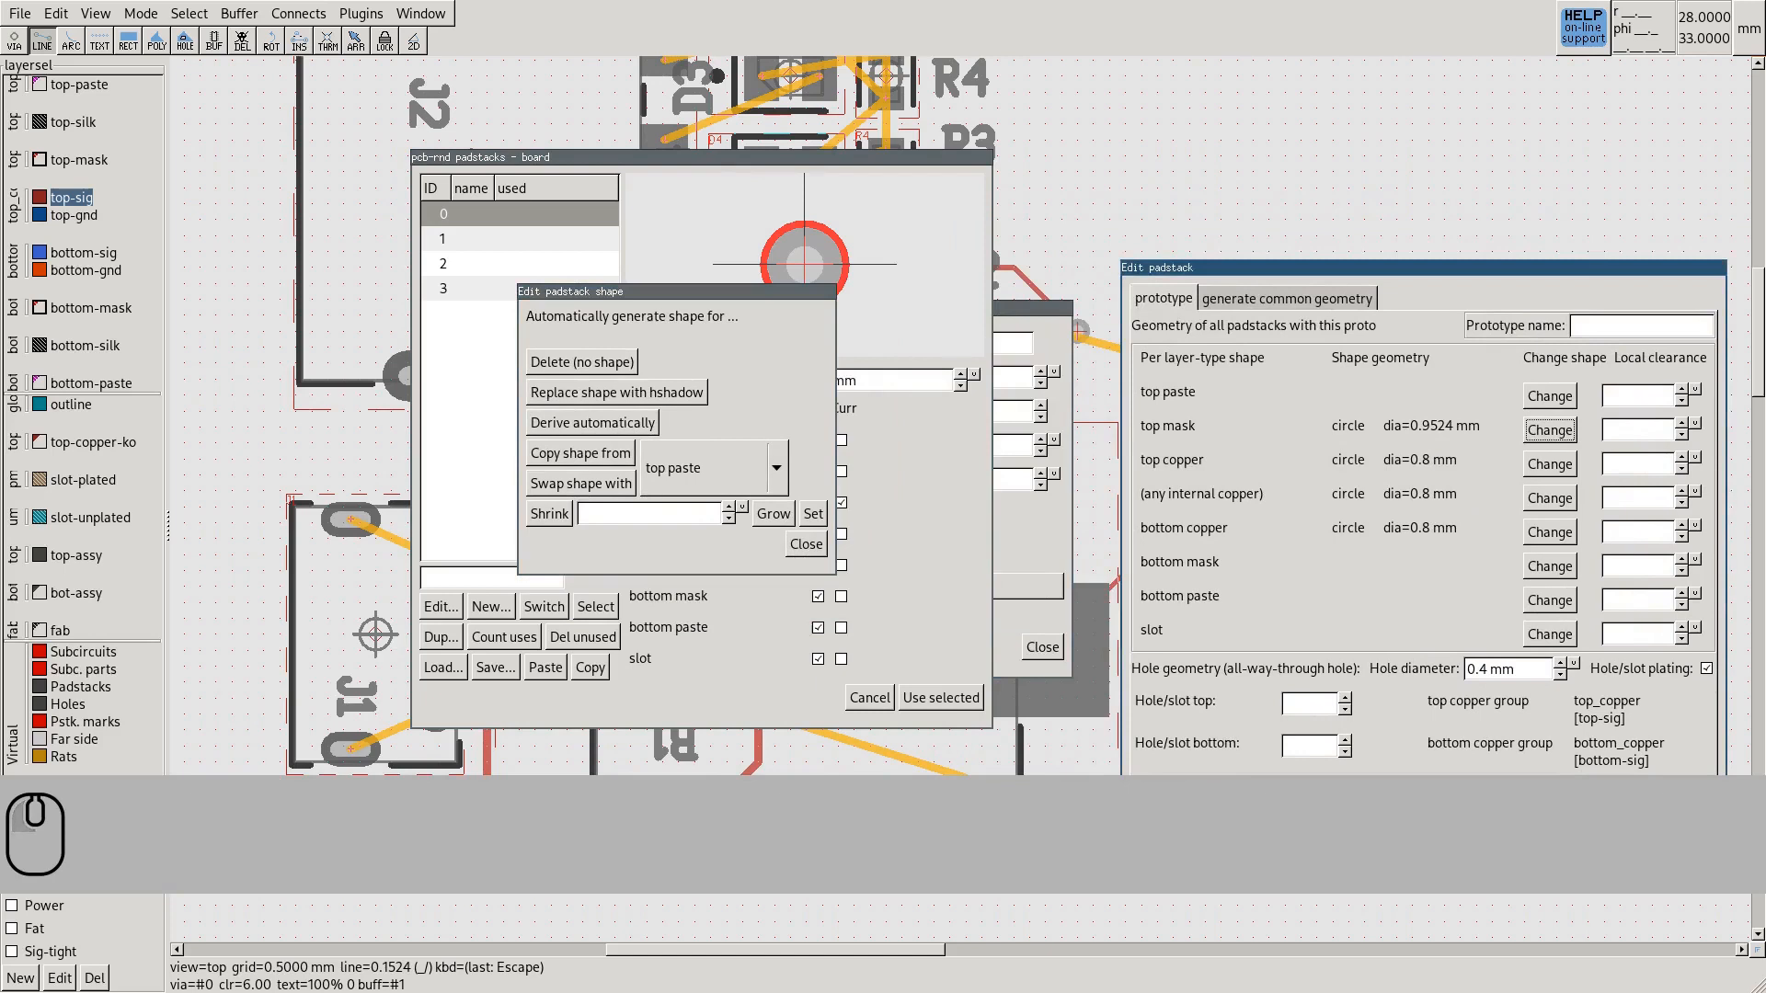
pyautogui.moveTo(1424, 268); pyautogui.dragTo(1144, 193)
pyautogui.click(591, 423)
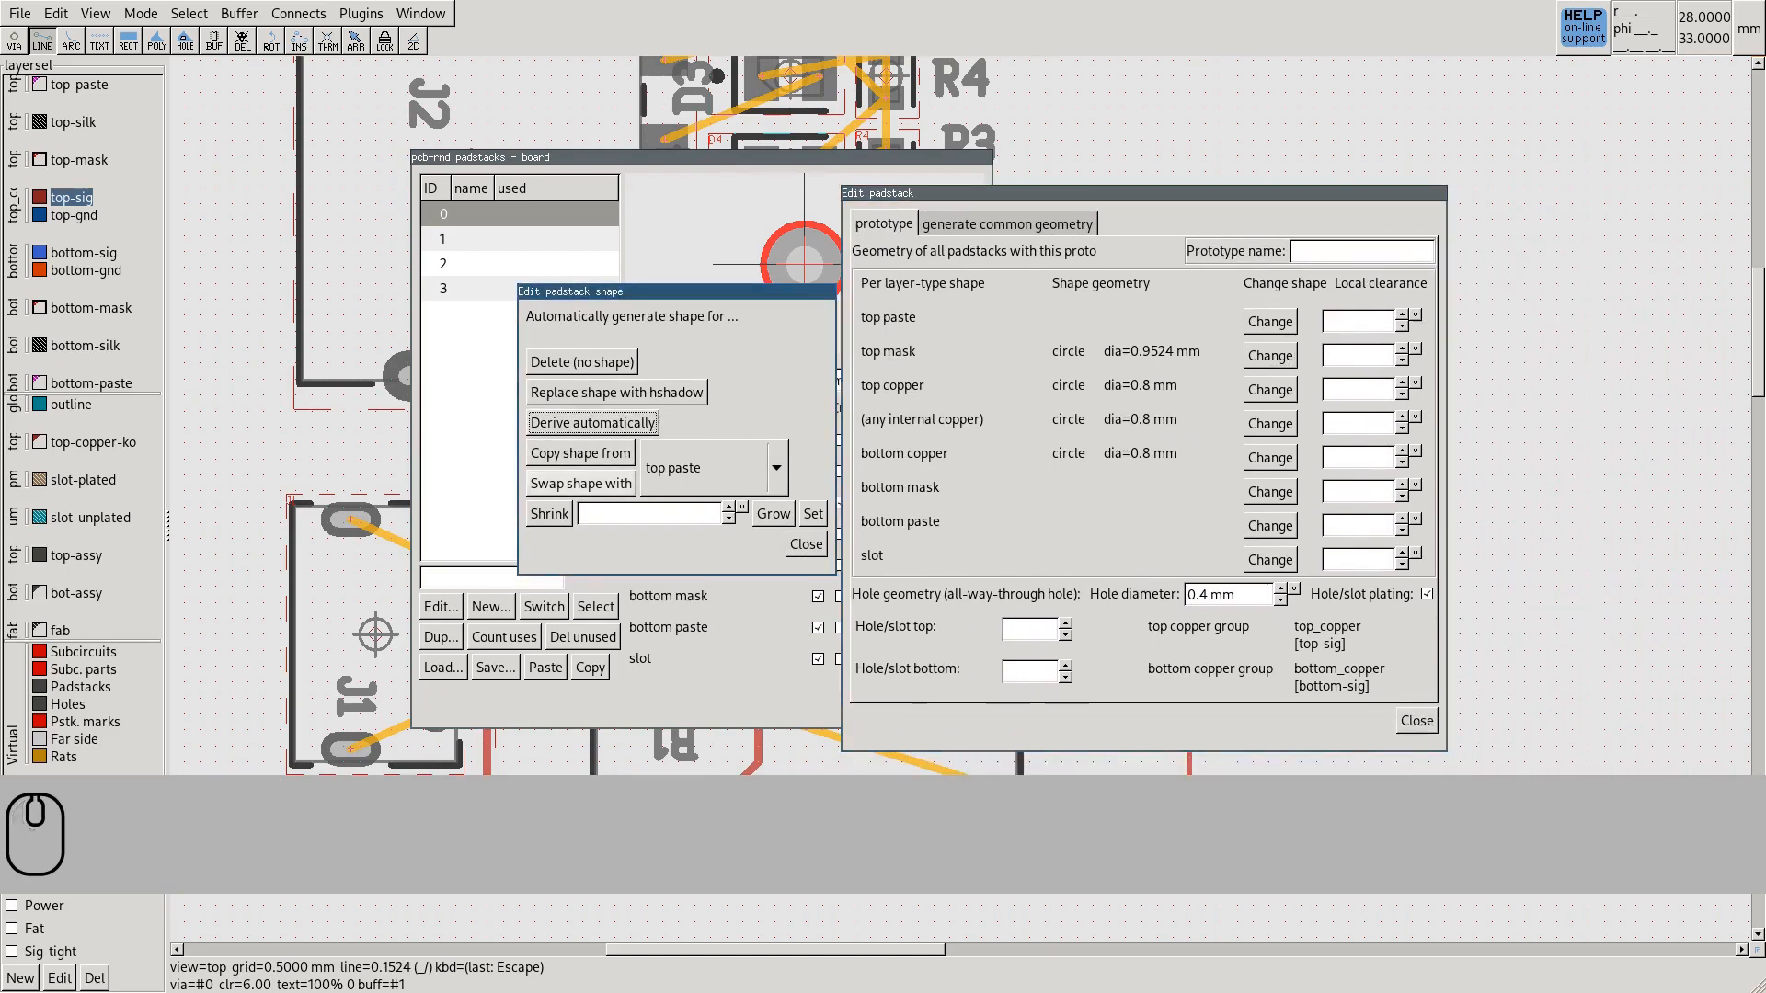
pyautogui.click(581, 361)
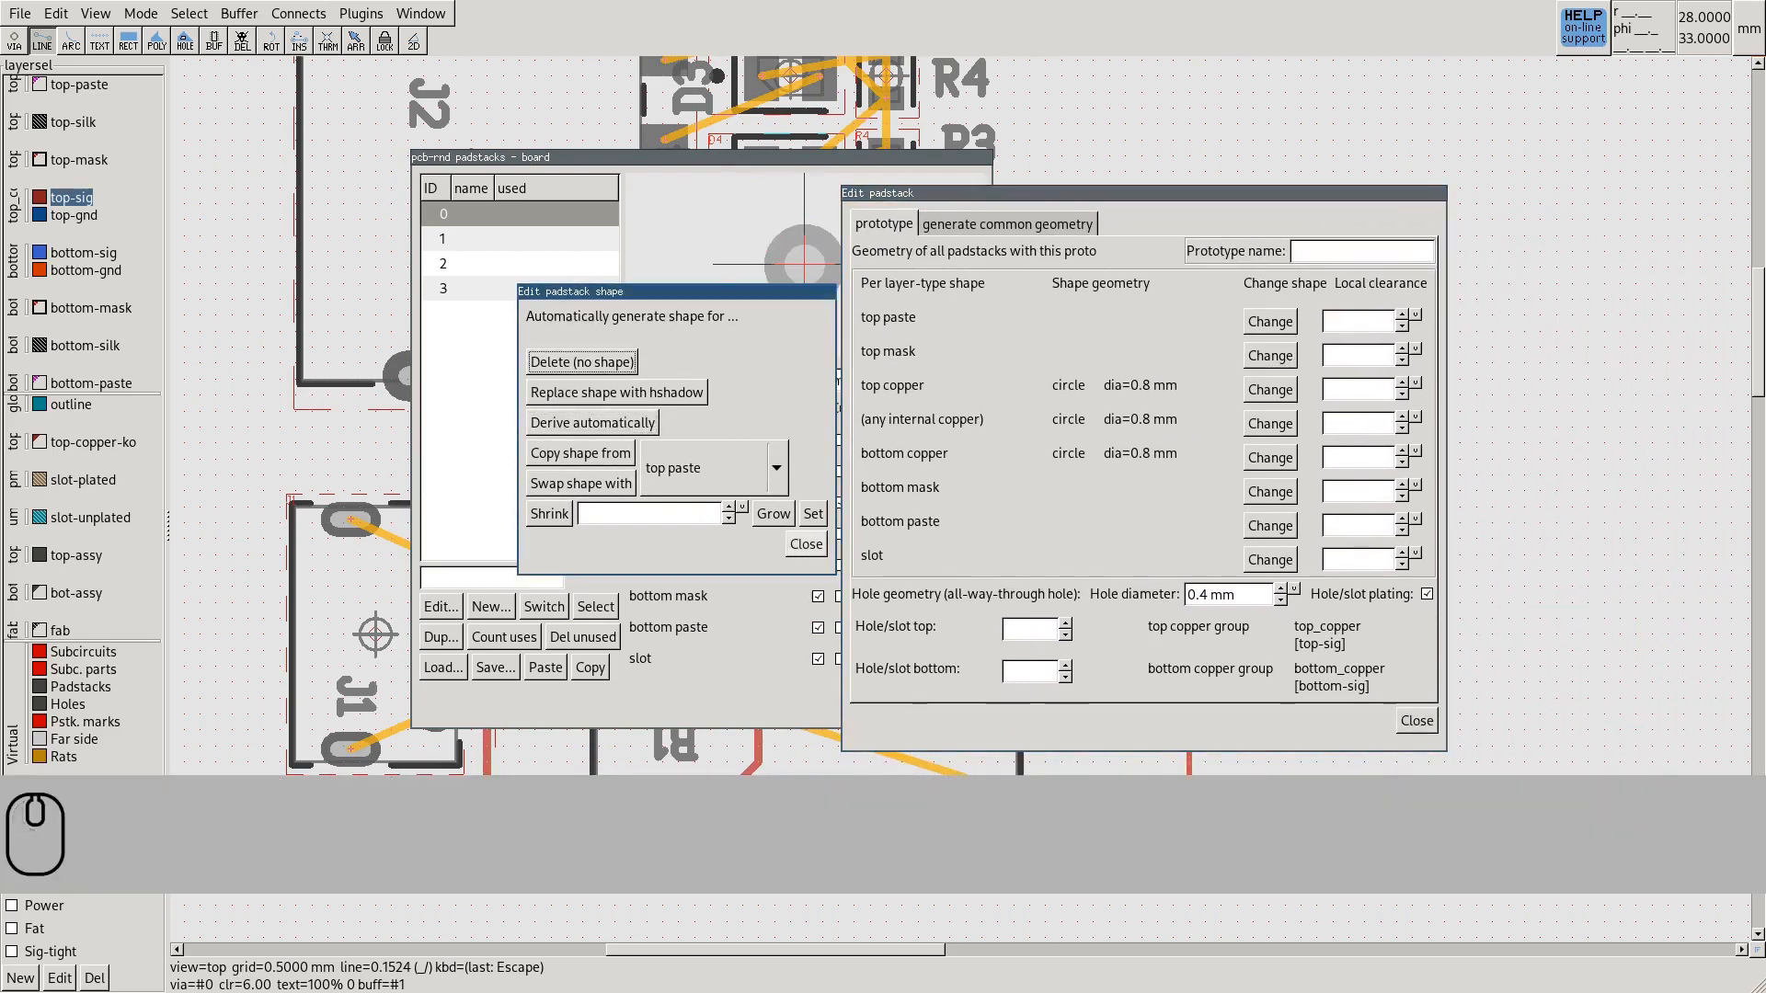
pyautogui.click(805, 544)
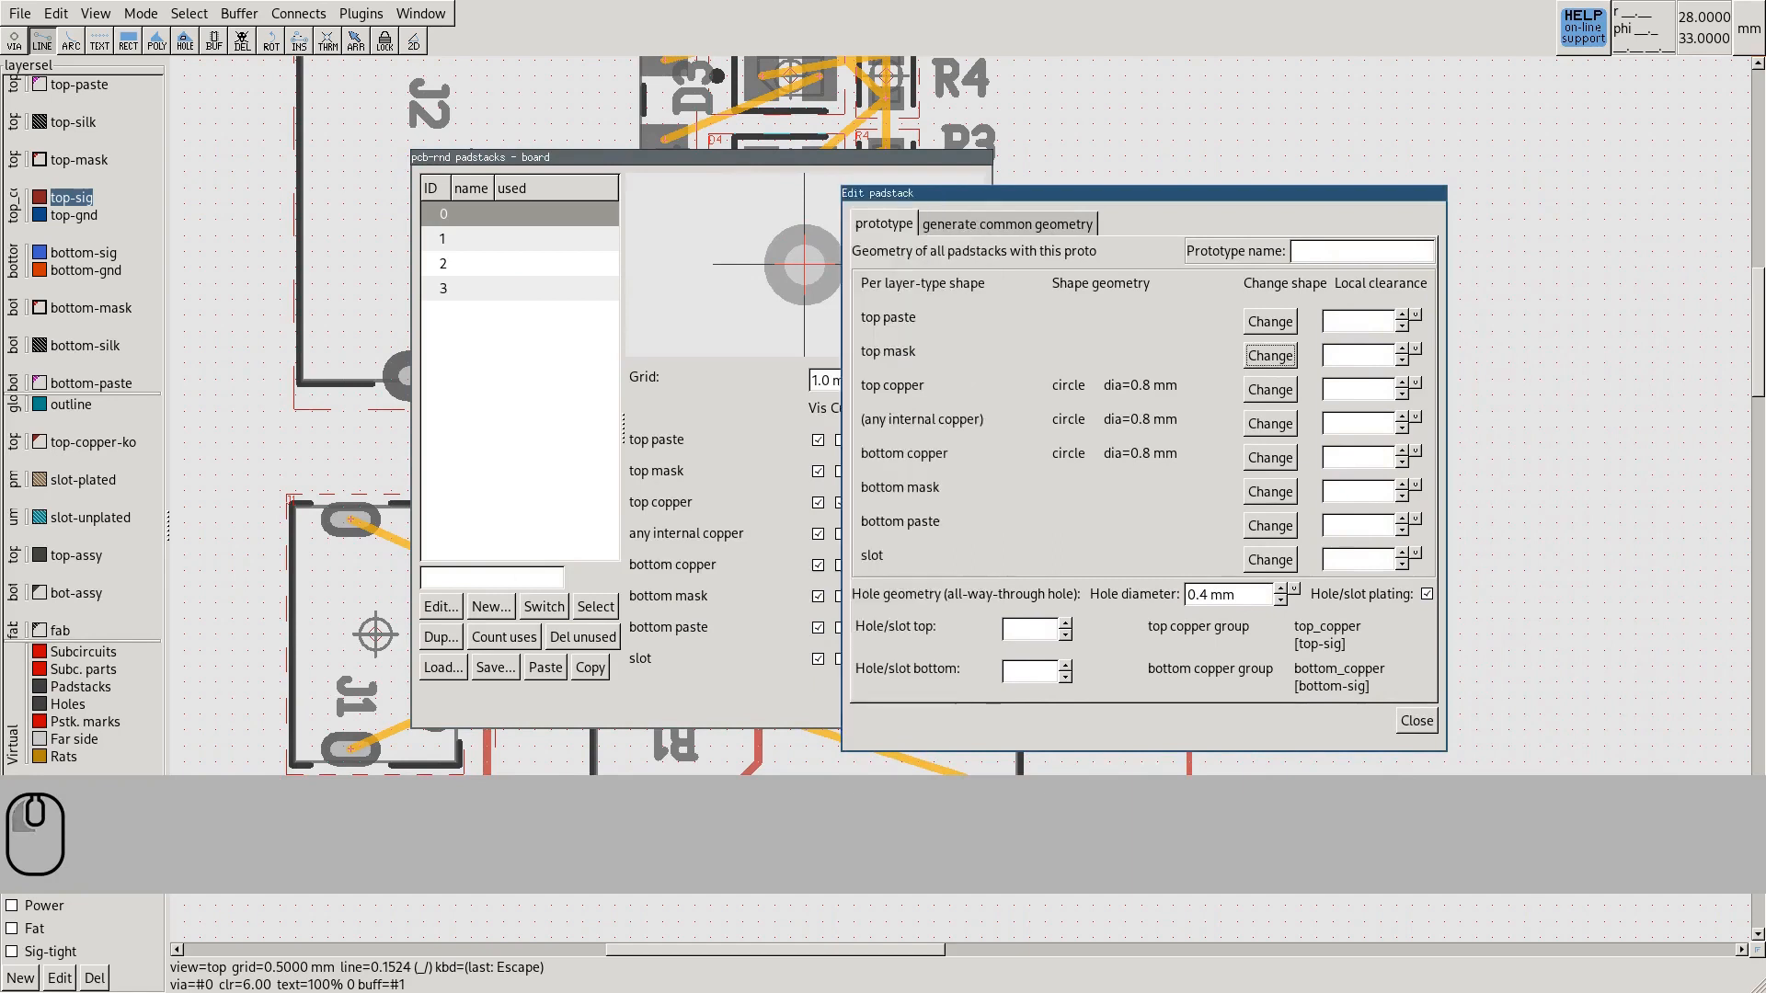
# Close the padstack editor, the padstack library and the route style settings
pyautogui.click(1415, 720)
pyautogui.click(871, 698)
pyautogui.click(1042, 647)
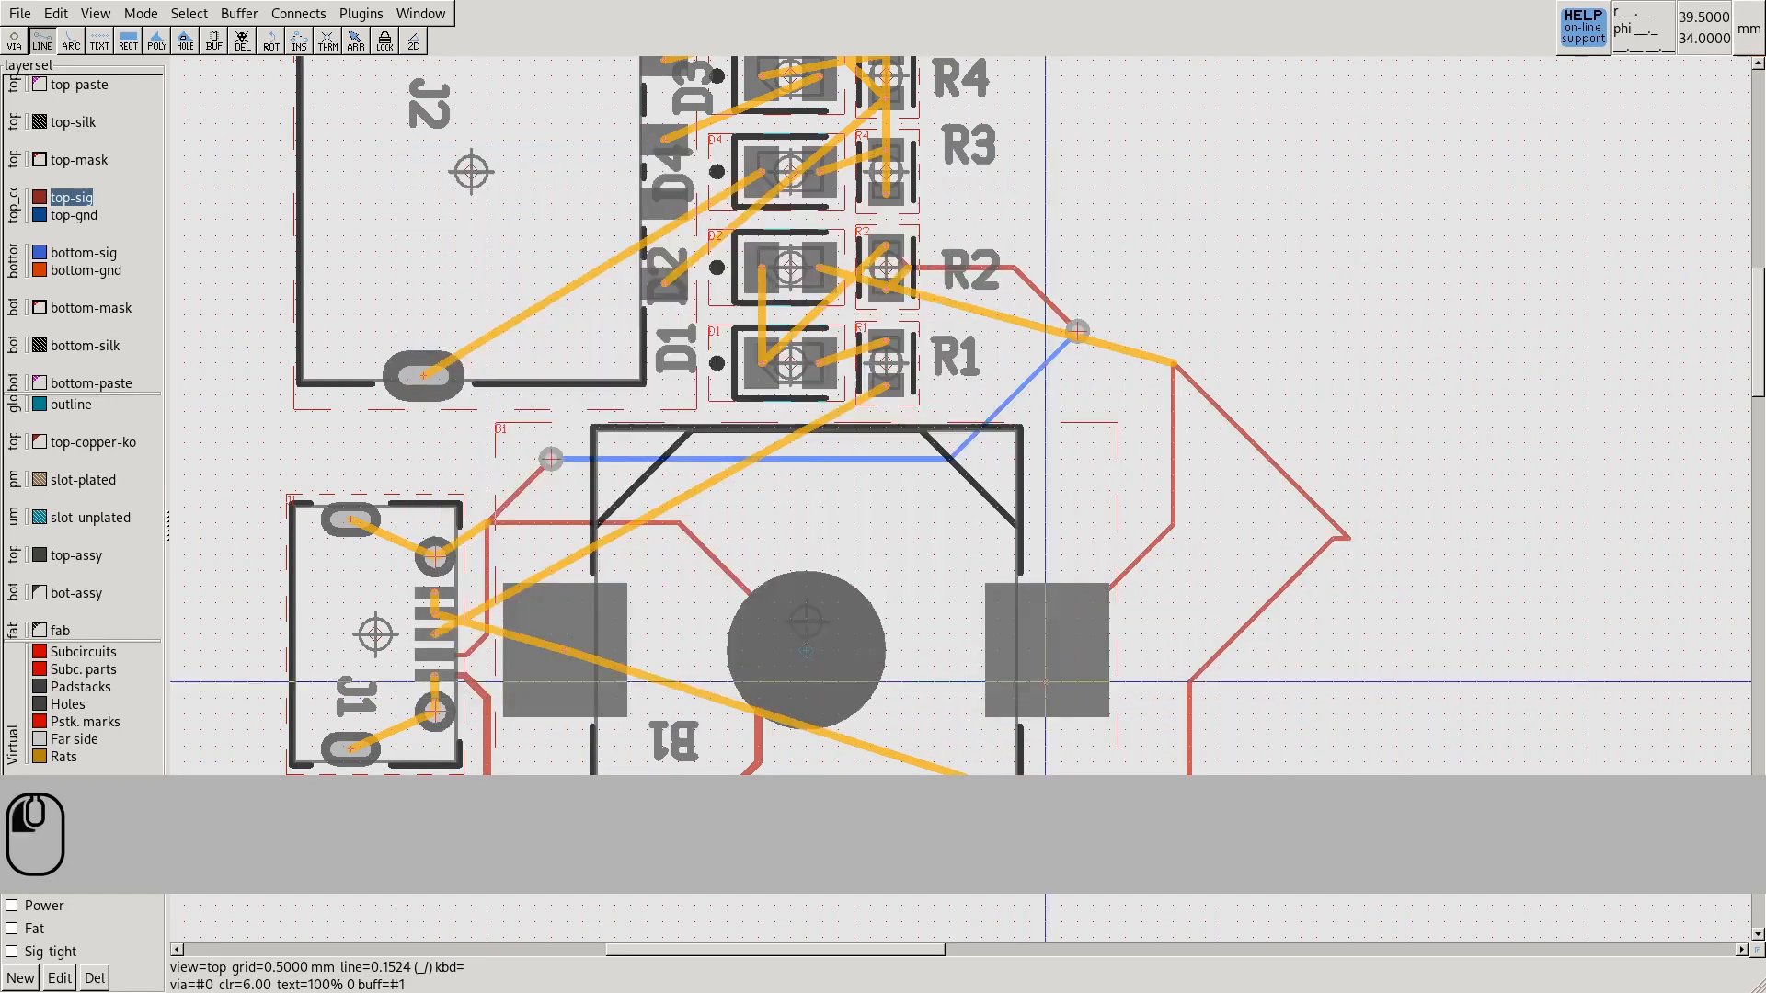
# Place two vias between connectors J2 and J1, at about (20.5, 26.5) mm and (23.0, 26.5) mm
pyautogui.click(13, 41)
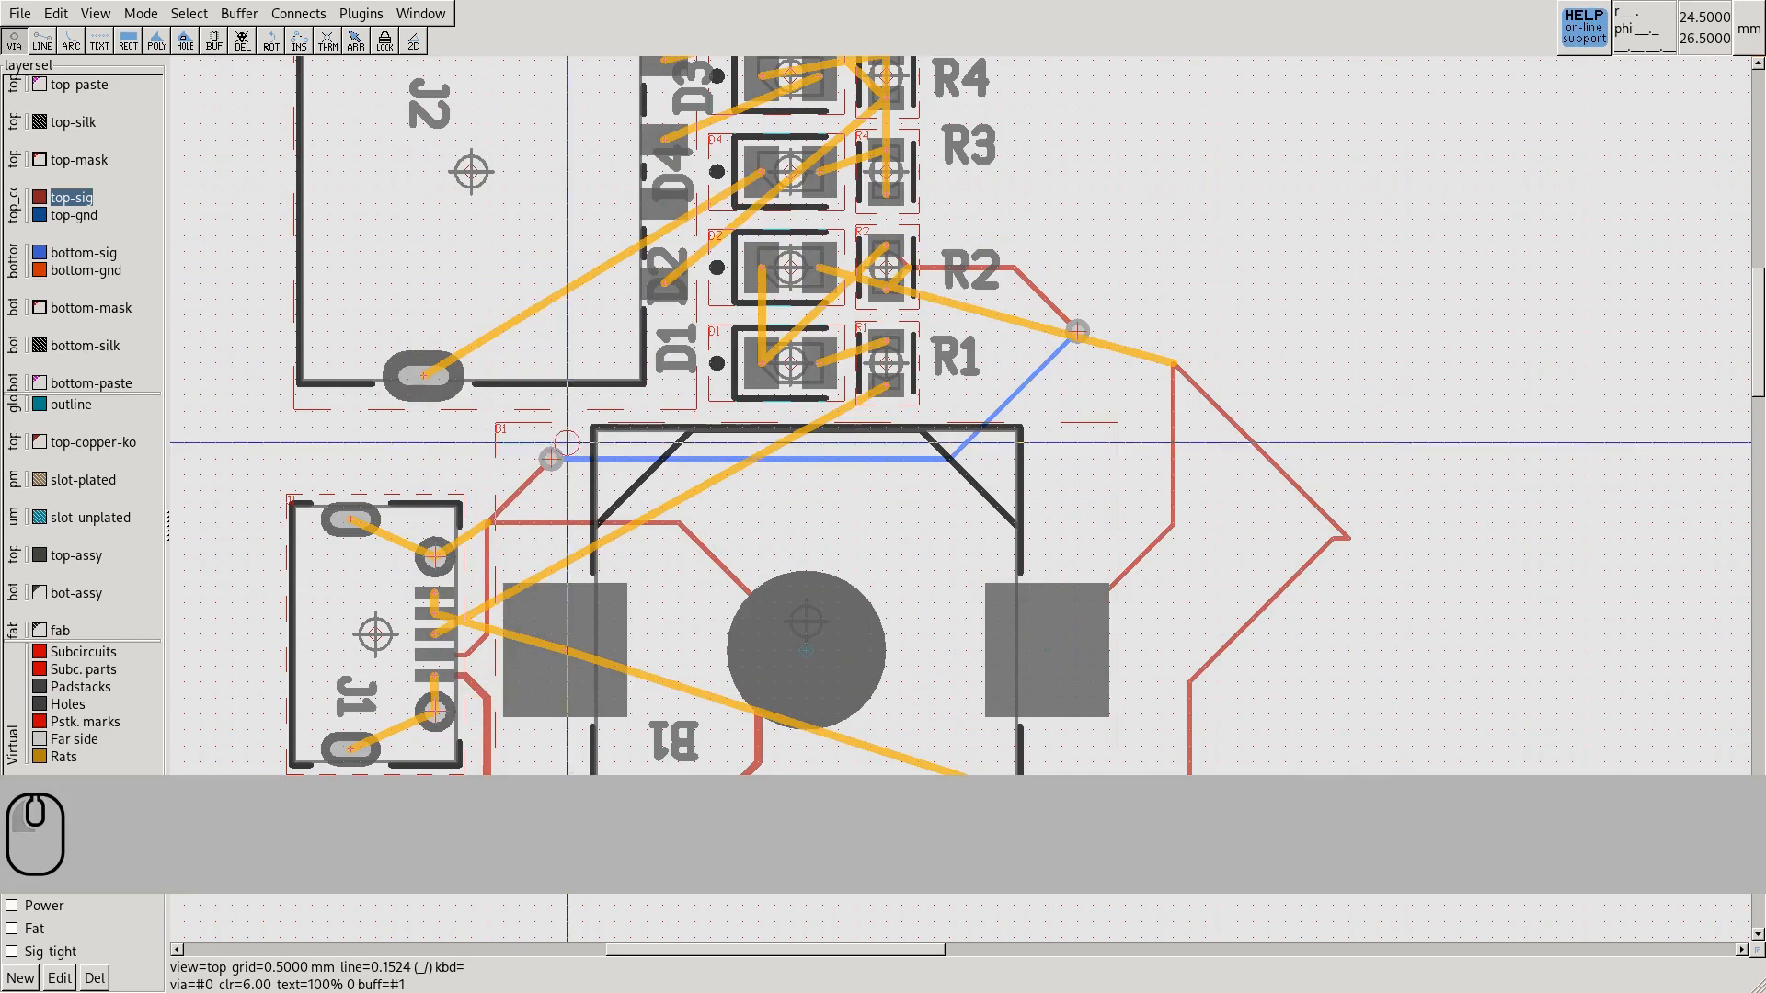
pyautogui.click(439, 442)
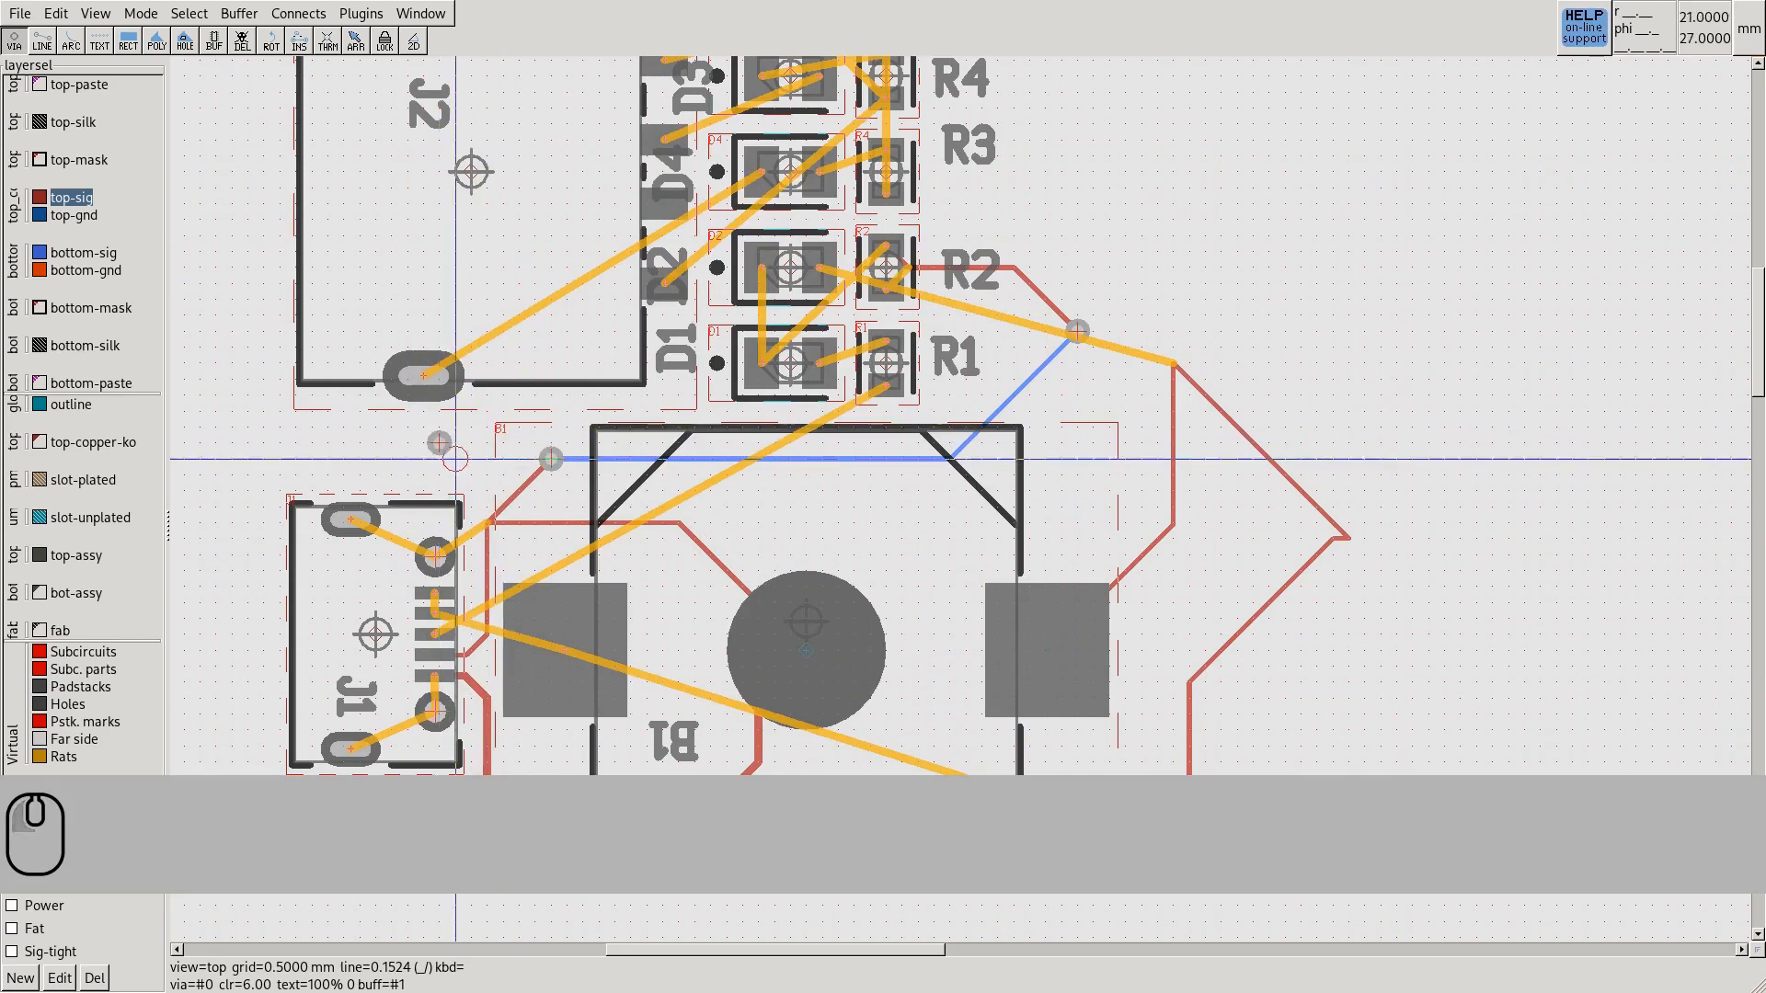
pyautogui.click(518, 443)
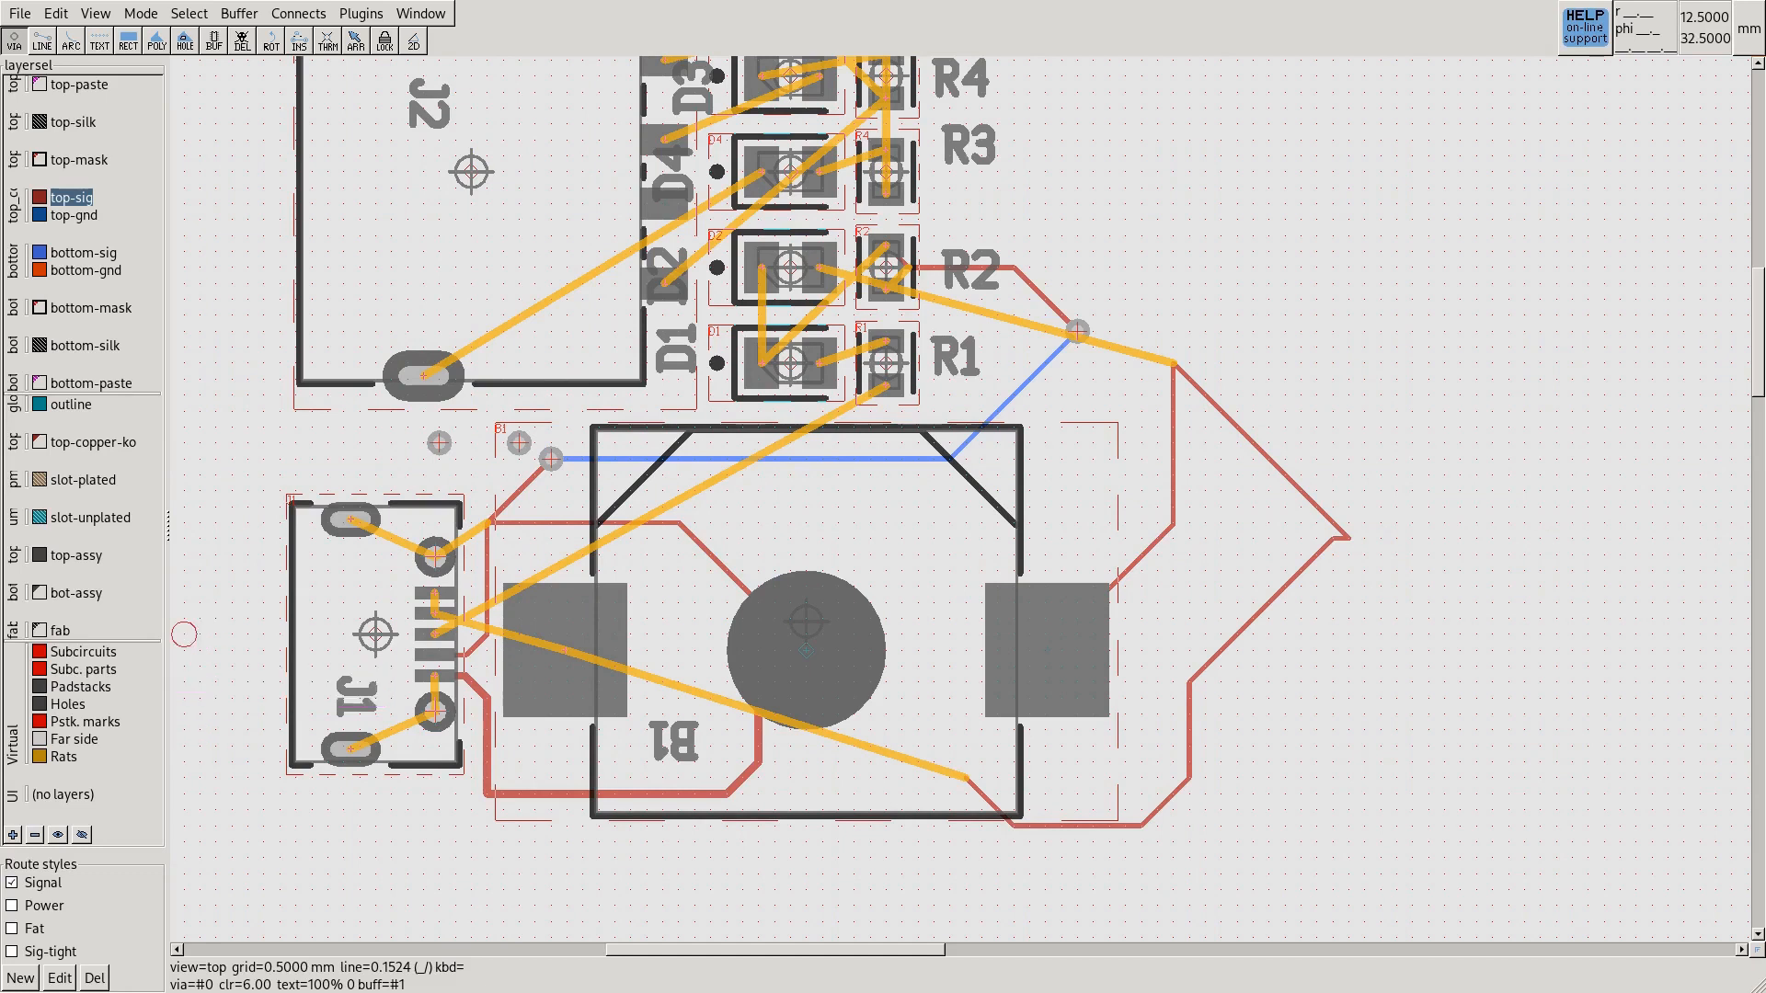
# Switch the display of padstacks and holes off and back on to compare how vias and pads are drawn
pyautogui.click(39, 687)
pyautogui.click(38, 686)
pyautogui.click(39, 686)
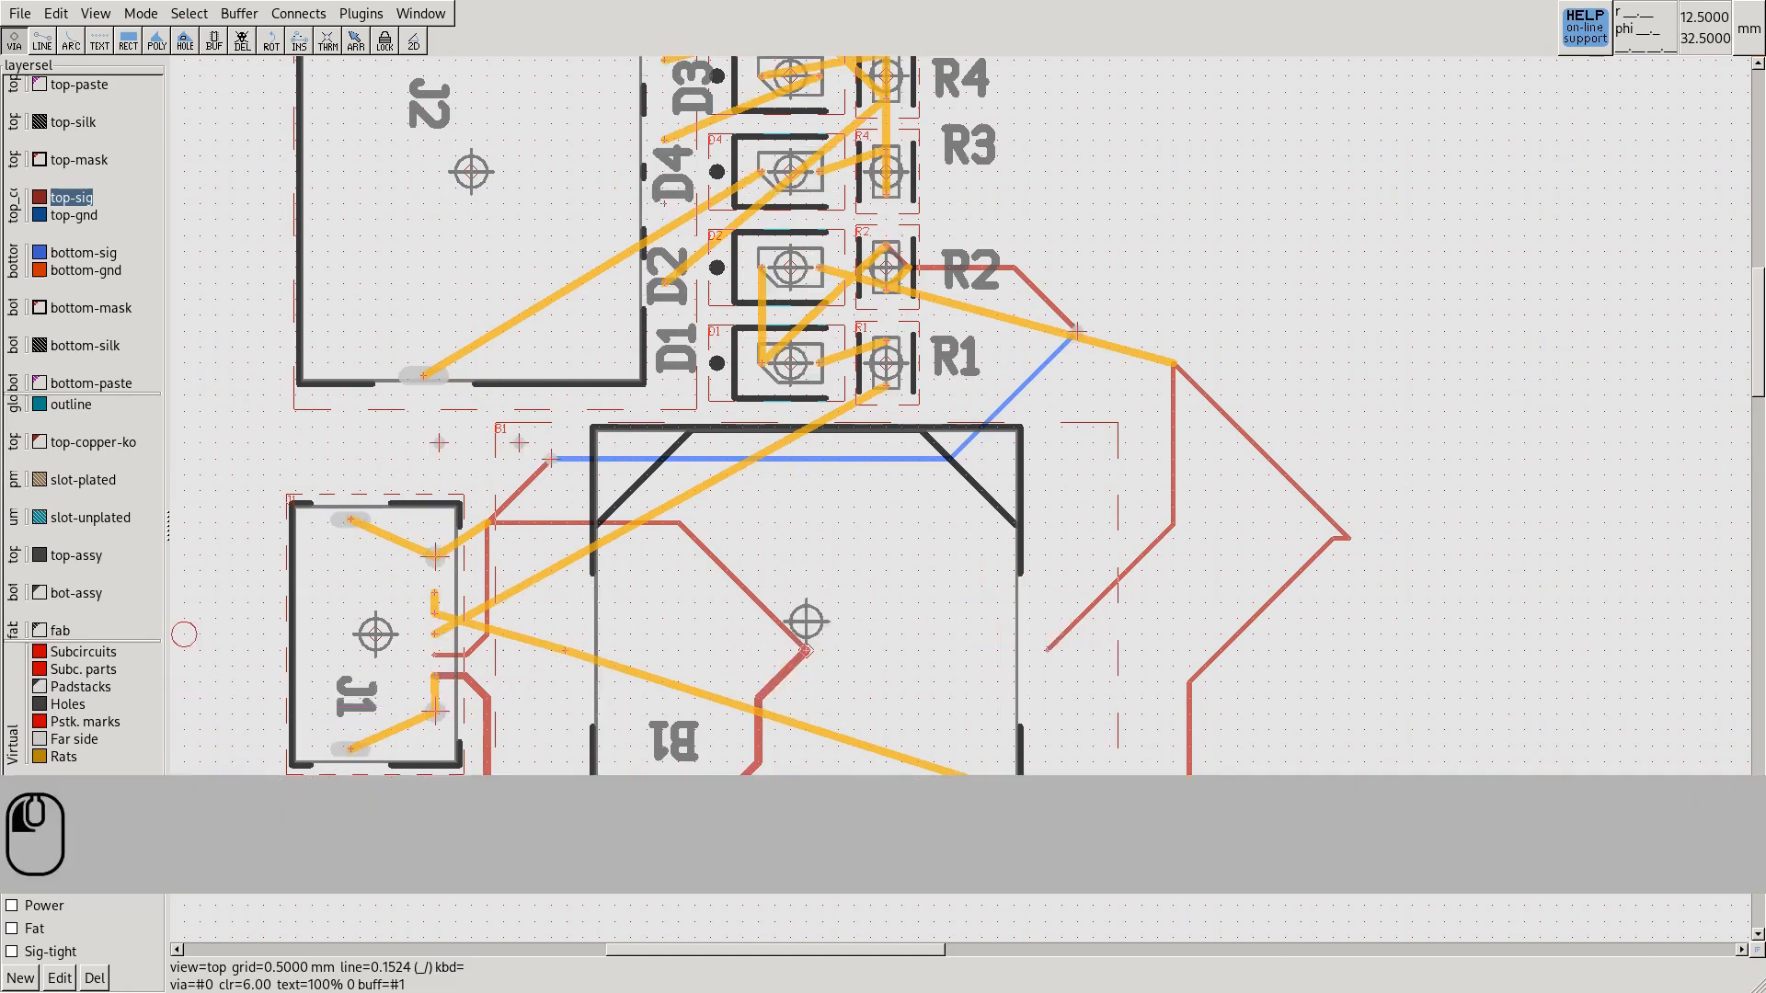
pyautogui.click(38, 686)
pyautogui.click(38, 686)
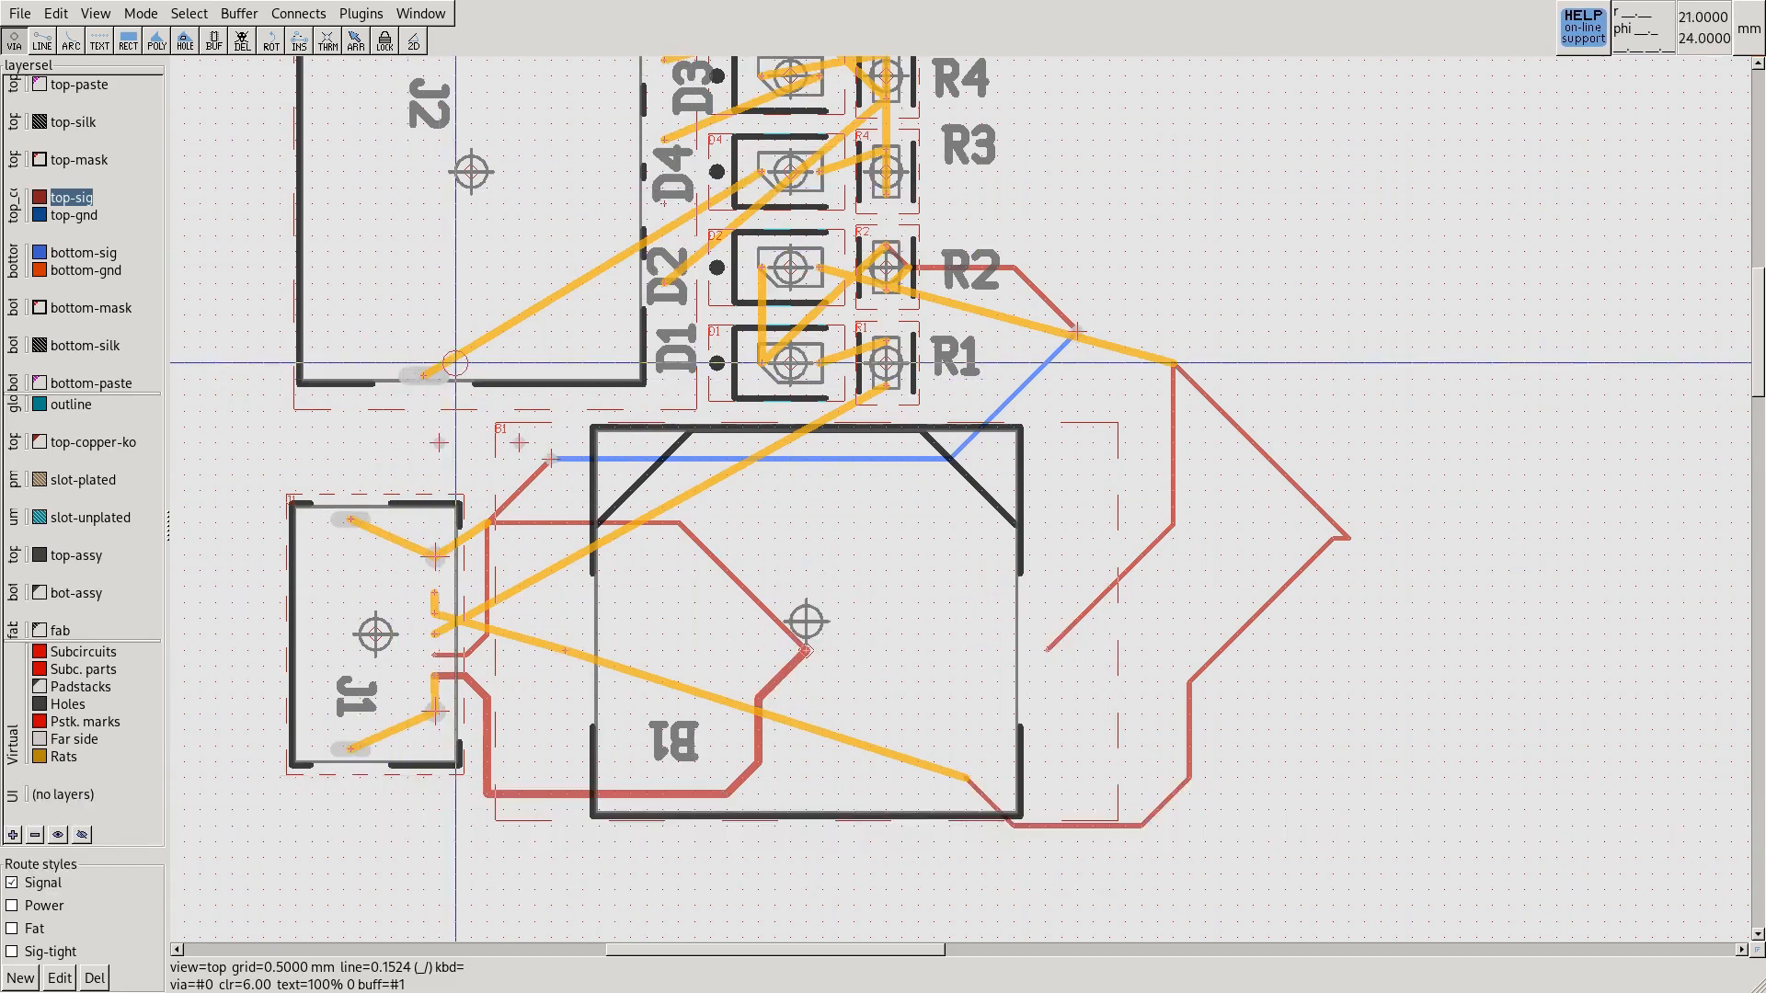
pyautogui.click(38, 704)
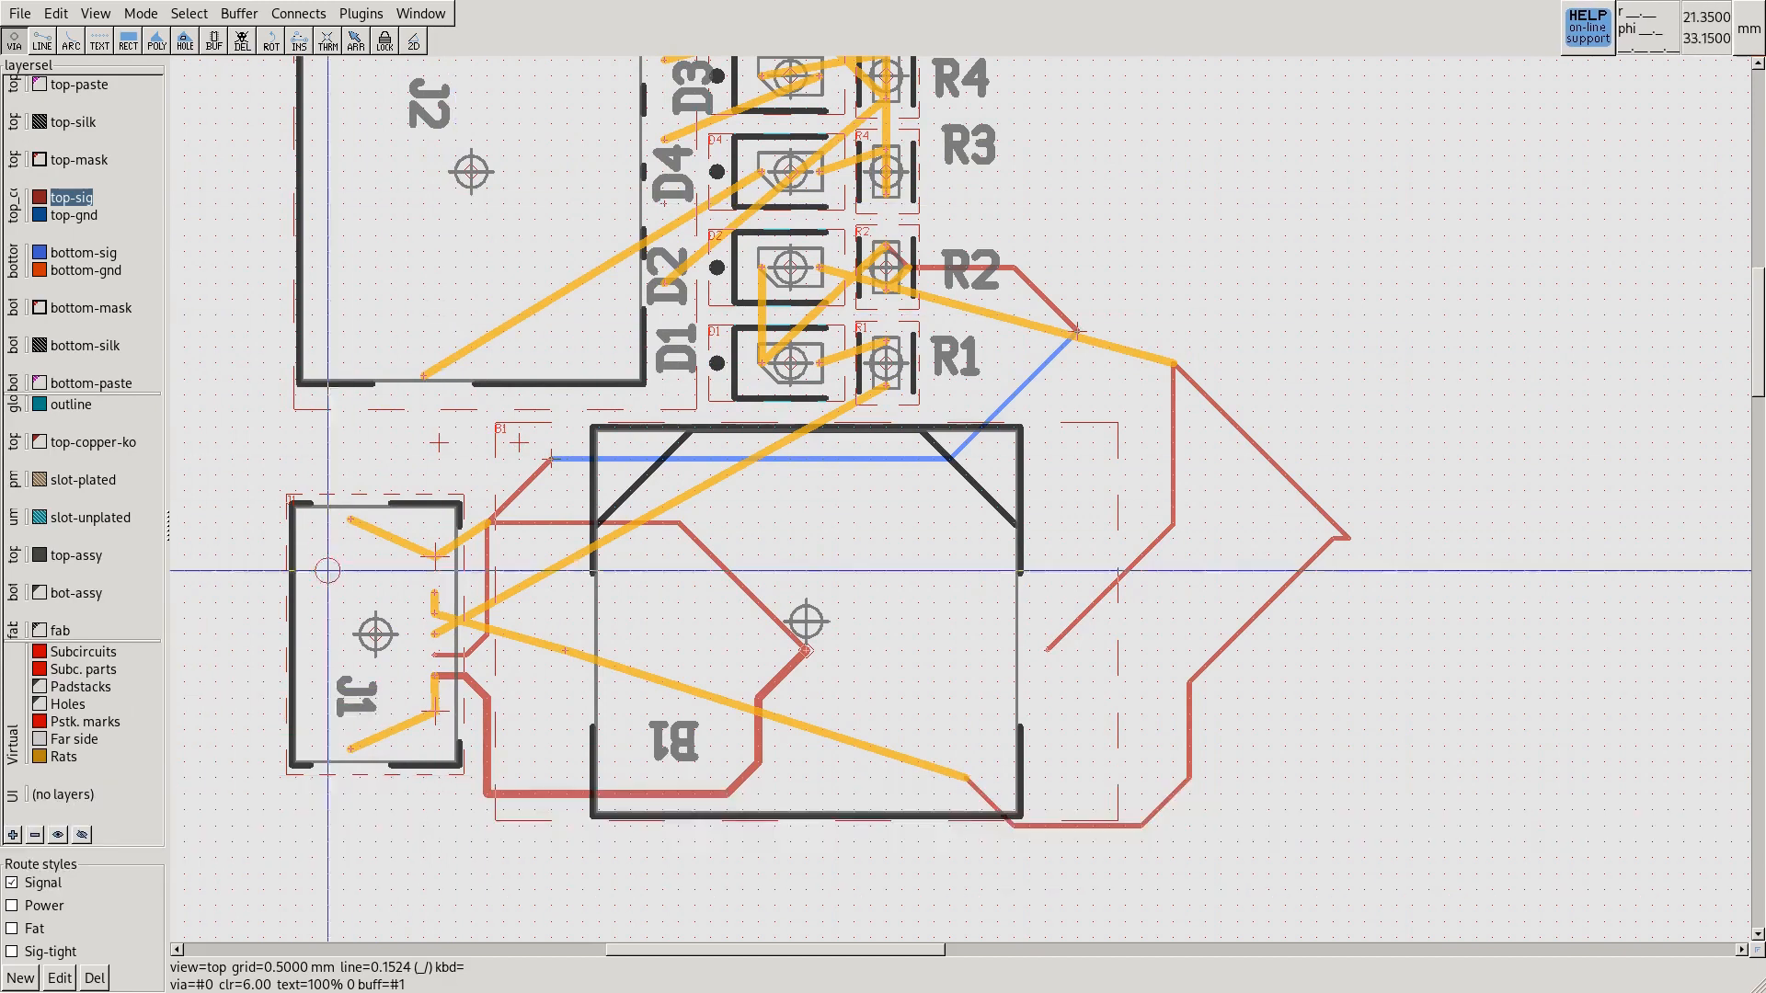
pyautogui.click(39, 704)
pyautogui.click(38, 686)
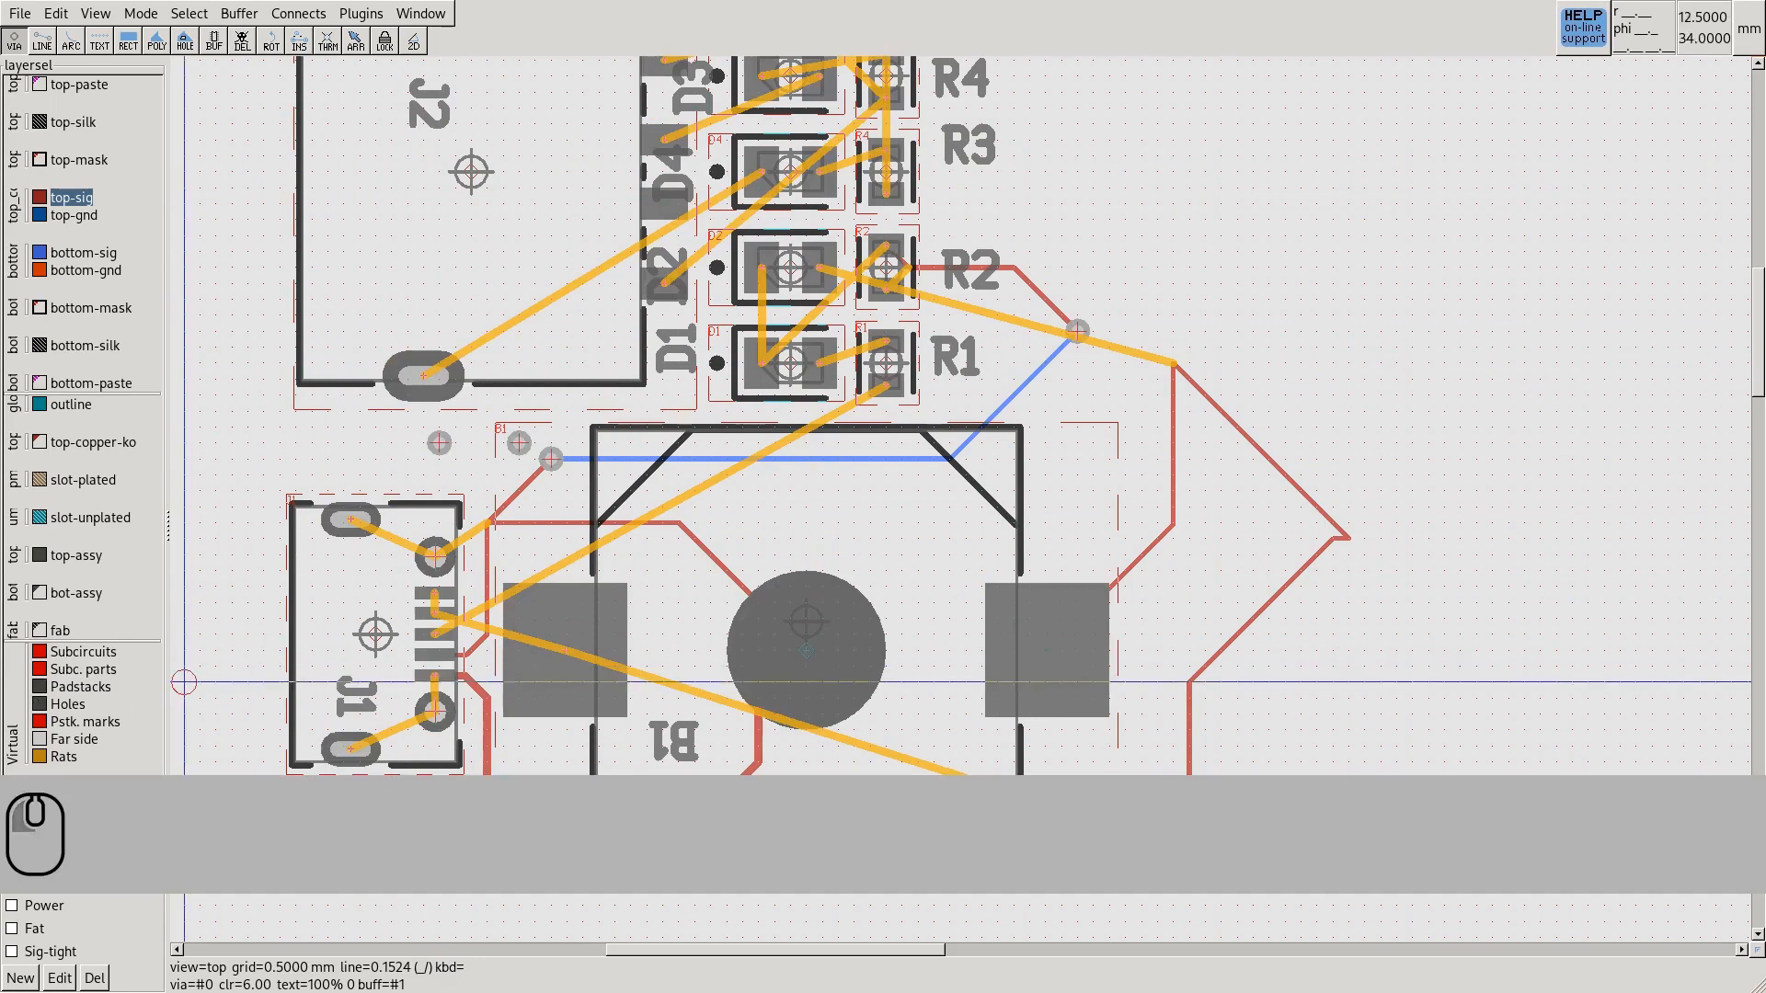
# Switch the display of subcircuits and subcircuit parts off and back on
pyautogui.click(39, 652)
pyautogui.click(39, 652)
pyautogui.click(38, 669)
pyautogui.click(39, 668)
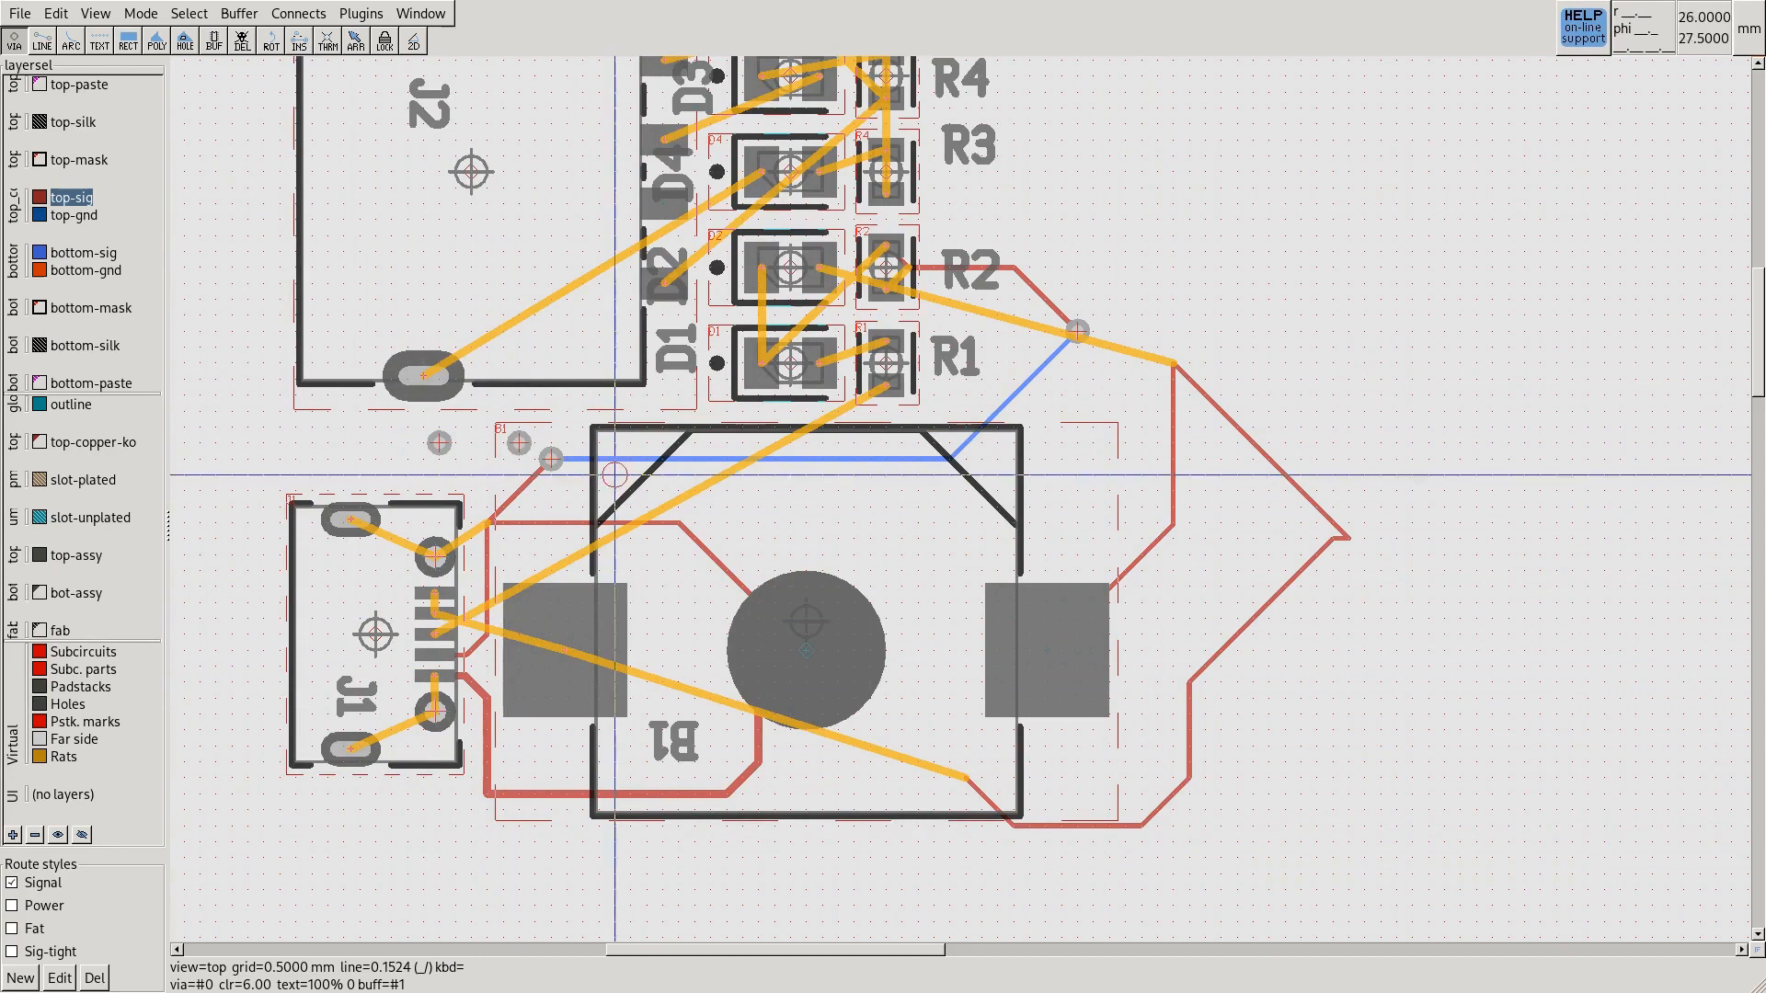
# Select the routed traces with their connected vias, remove them from the board and clear the connection highlighting
pyautogui.scroll(-3, 477, 374)
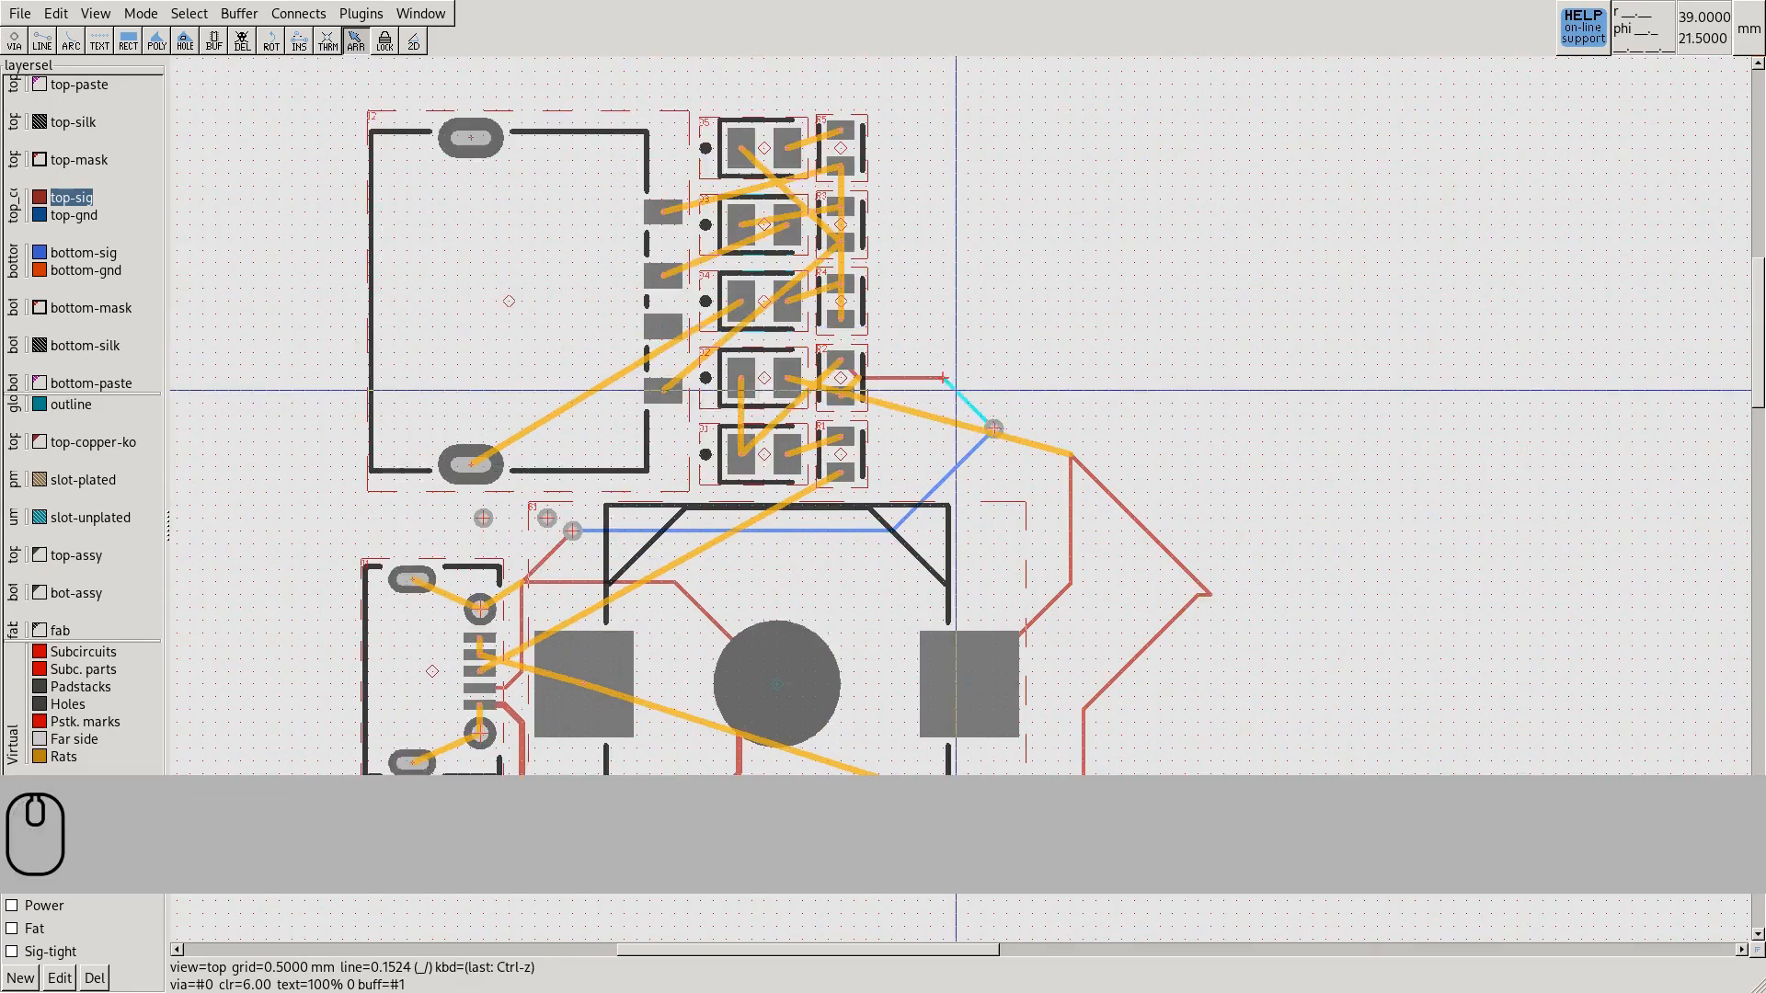
pyautogui.press('c')
pyautogui.press('f')
pyautogui.press('s')
pyautogui.press('a')
pyautogui.press('c')
pyautogui.press('x')
pyautogui.press('s')
pyautogui.press('r')
pyautogui.press('c')
pyautogui.press('c')
pyautogui.press('c')
pyautogui.press('f')
pyautogui.press('s')
pyautogui.press('a')
pyautogui.press('c')
pyautogui.press('s')
pyautogui.press('r')
pyautogui.press('c')
pyautogui.press('c')
pyautogui.moveTo(787, 150); pyautogui.dragTo(856, 197, button='middle')
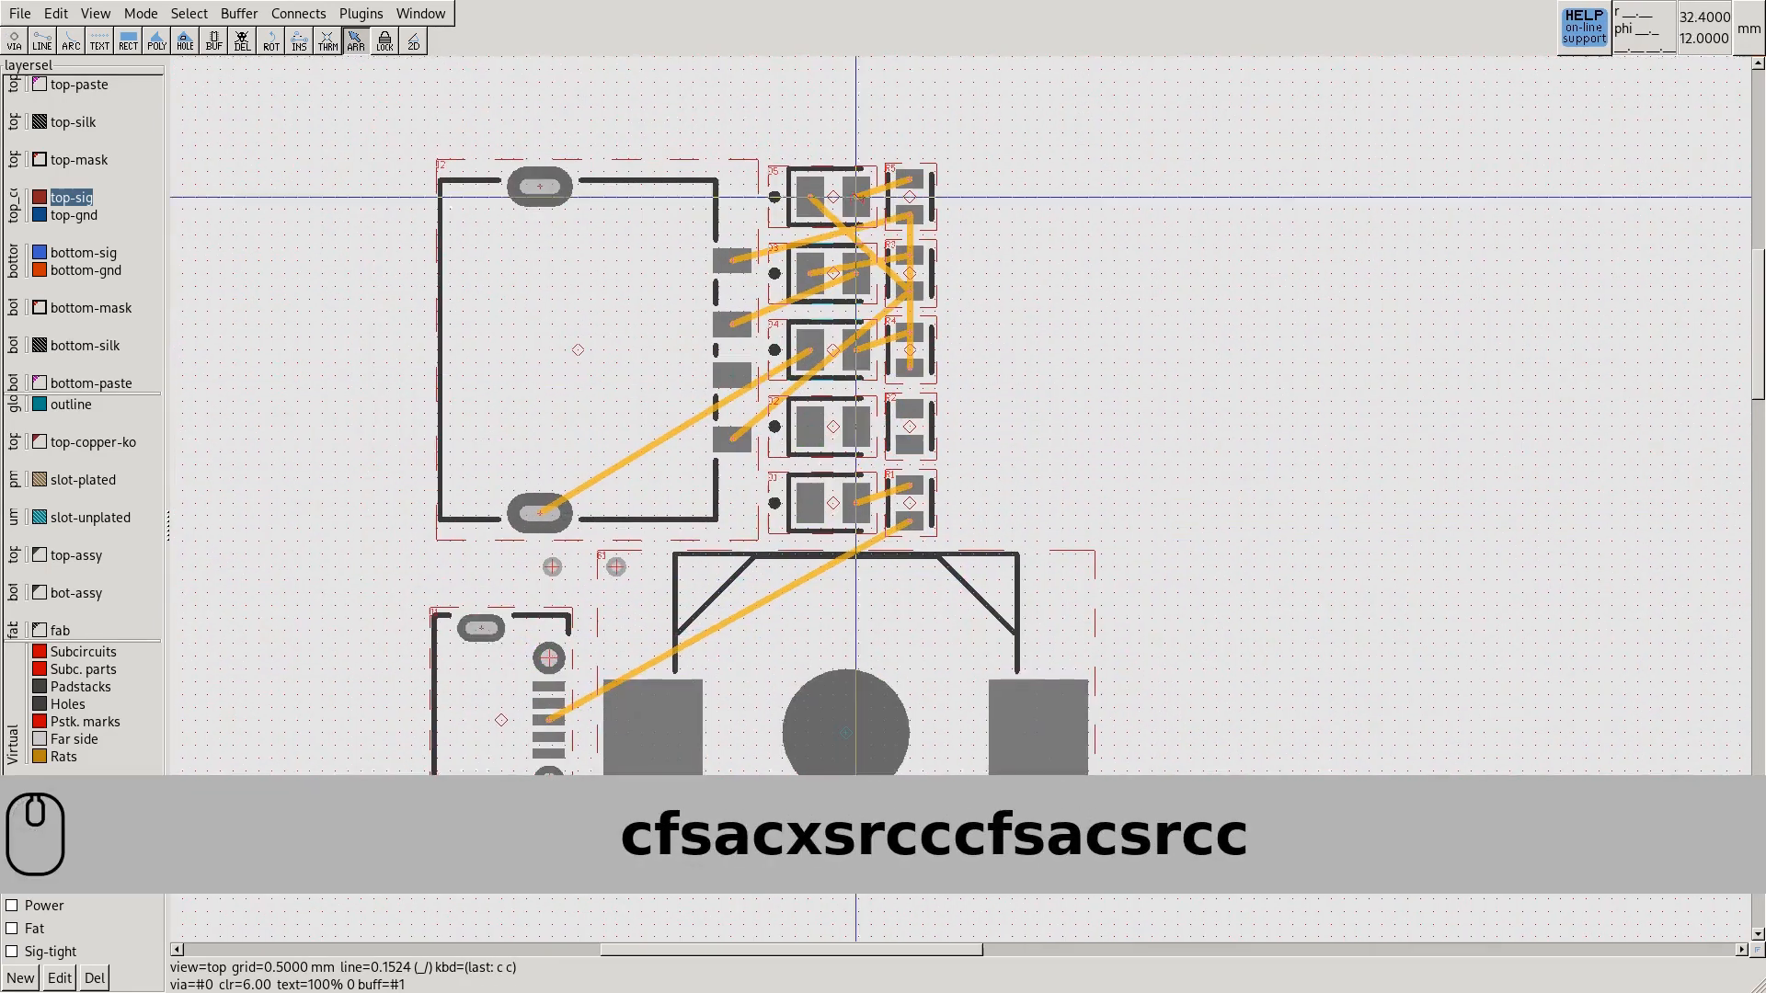
# Add the top-silk text POWER beside the uppermost LED and resistor row
pyautogui.scroll(5, 832, 202)
pyautogui.click(855, 414)
pyautogui.scroll(-3, 814, 151)
pyautogui.press('t')
pyautogui.press('t')
pyautogui.click(1020, 185)
pyautogui.write('POWER')
pyautogui.press('Return')
pyautogui.press('Delete')
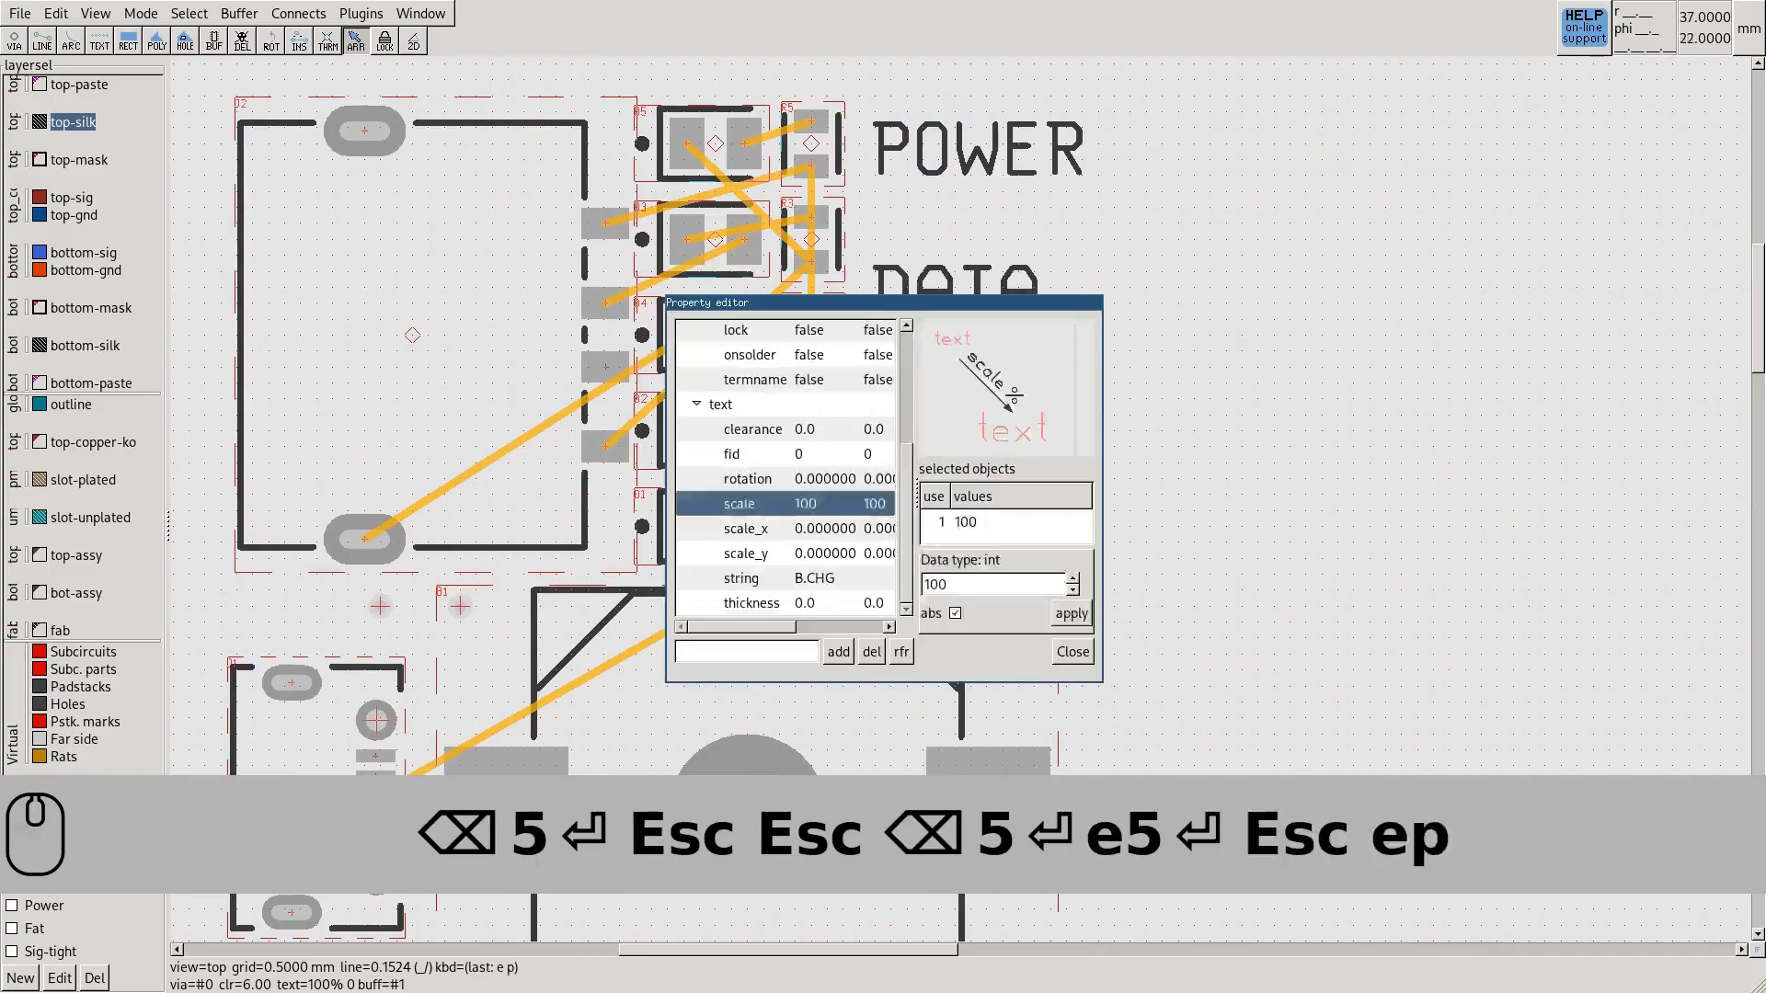
# Close the text property editor and set the grid to 0.1 mm
pyautogui.press('Escape')
pyautogui.press('g')
pyautogui.press('f')
pyautogui.press('g')
pyautogui.press('b')
pyautogui.press('g')
pyautogui.press('b')
pyautogui.press('g')
pyautogui.press('b')
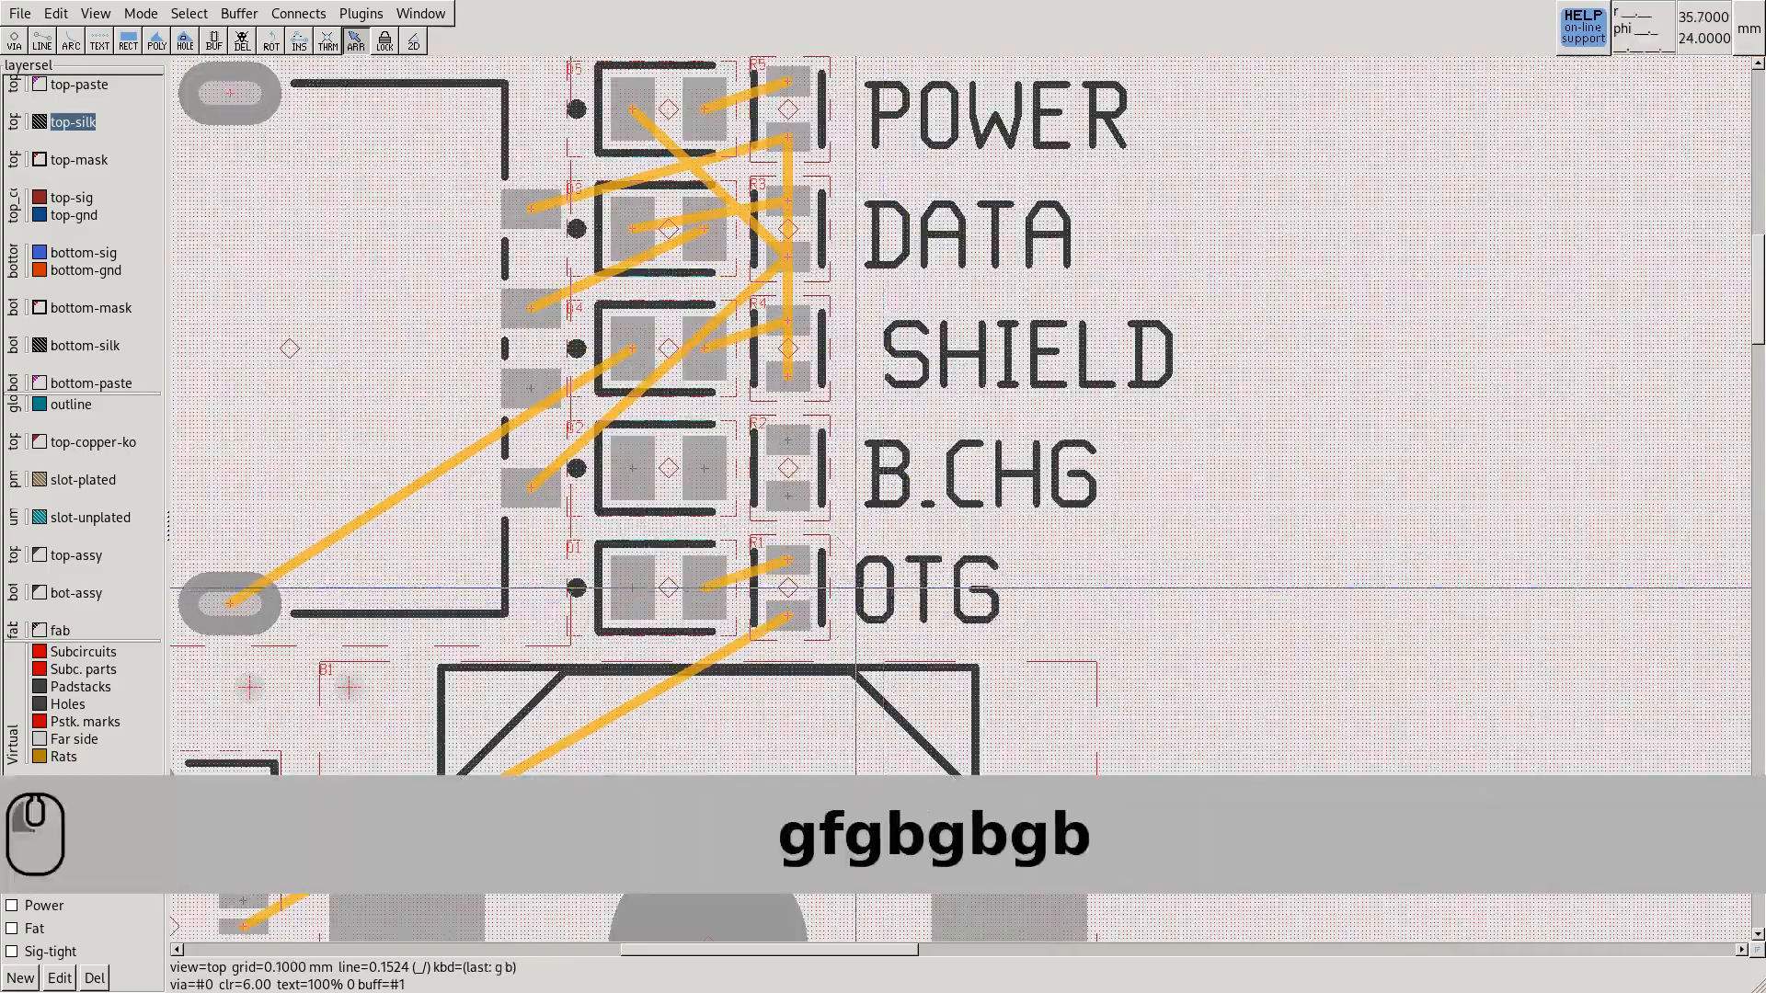
# Route top-sig traces between the J2 pads and the POWER, DATA and SHIELD LEDs and resistors, and refresh the rat lines
pyautogui.keyDown('ctrl'); pyautogui.scroll(3, 907, 348); pyautogui.keyUp('ctrl')
pyautogui.scroll(-3, 907, 348)
pyautogui.keyDown('ctrl'); pyautogui.scroll(3, 674, 349); pyautogui.keyUp('ctrl')
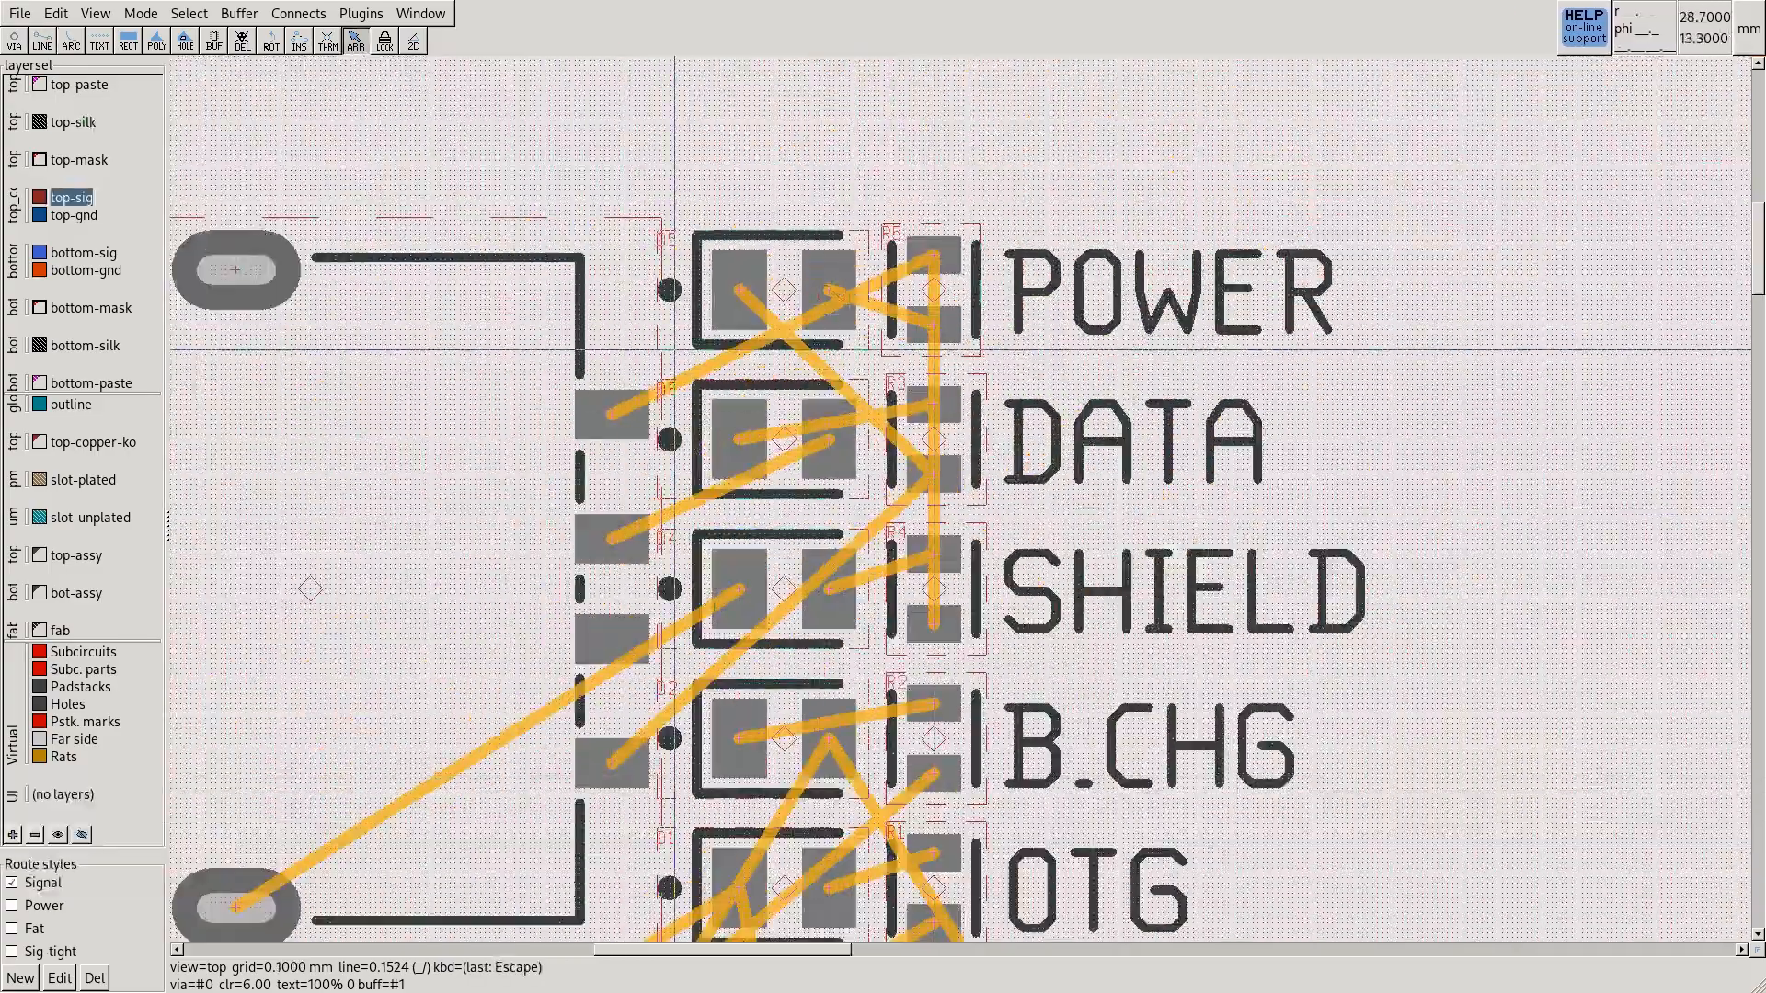
pyautogui.press('Escape')
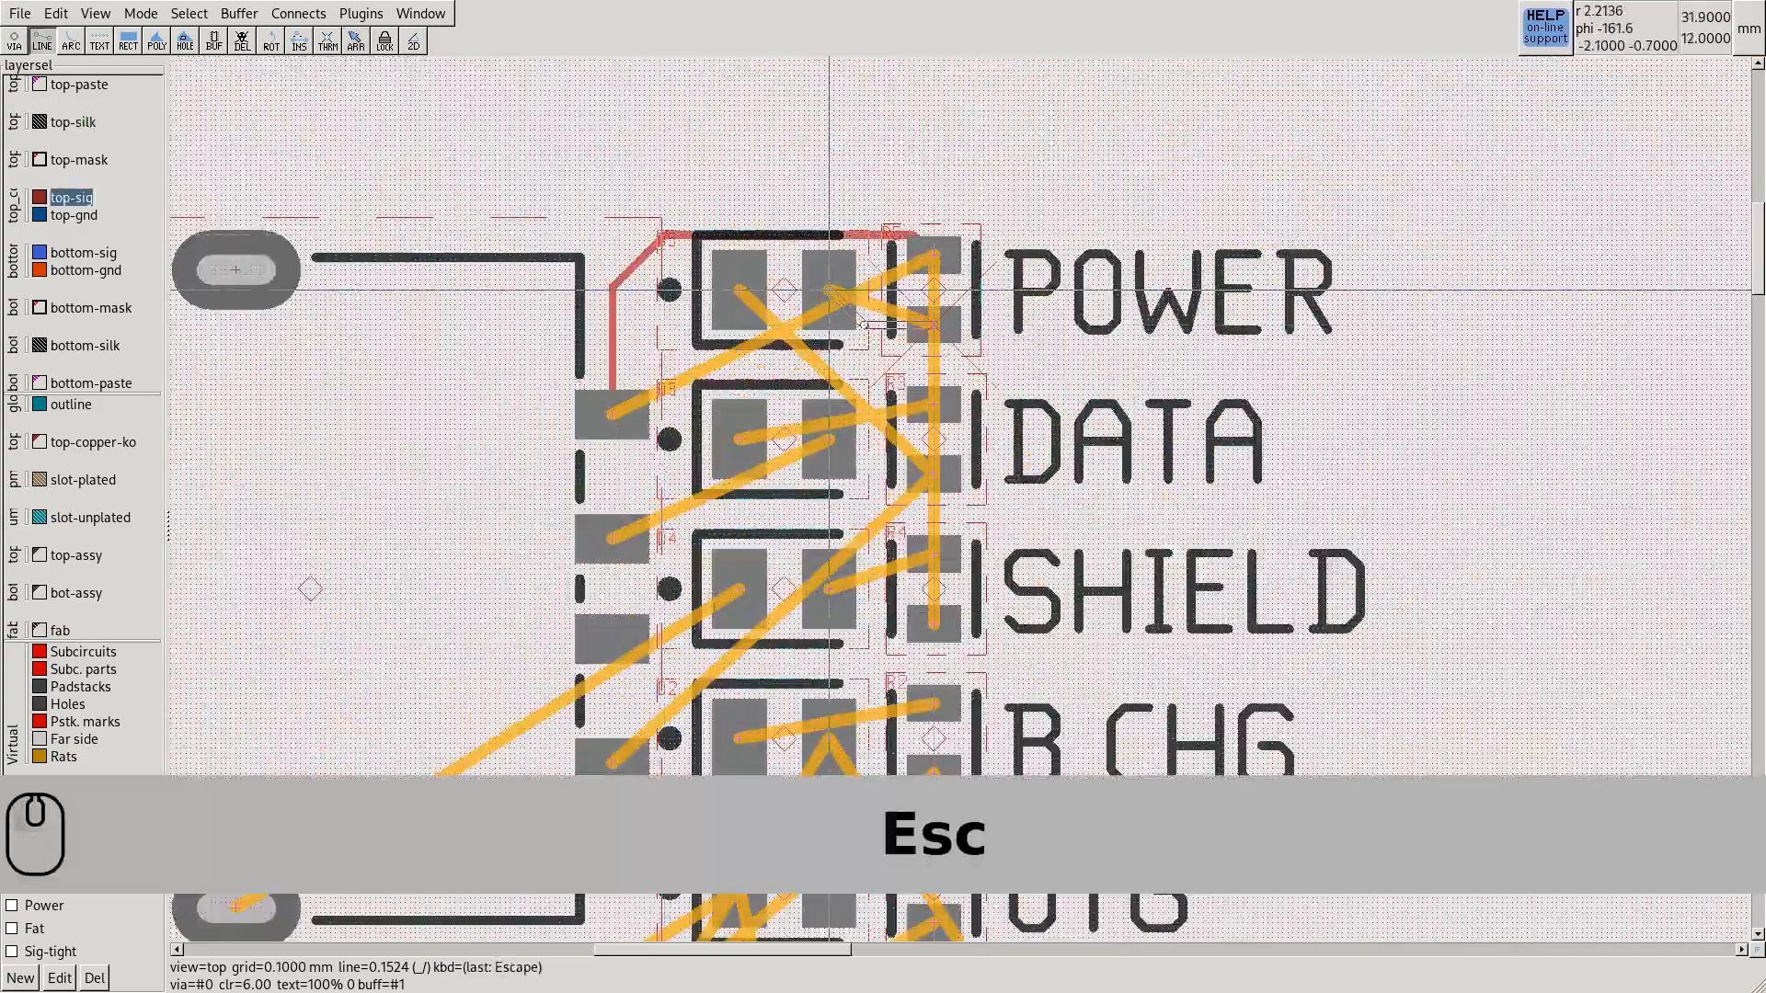
pyautogui.press('c')
pyautogui.press('r')
pyautogui.press('Escape')
pyautogui.press('c')
pyautogui.press('r')
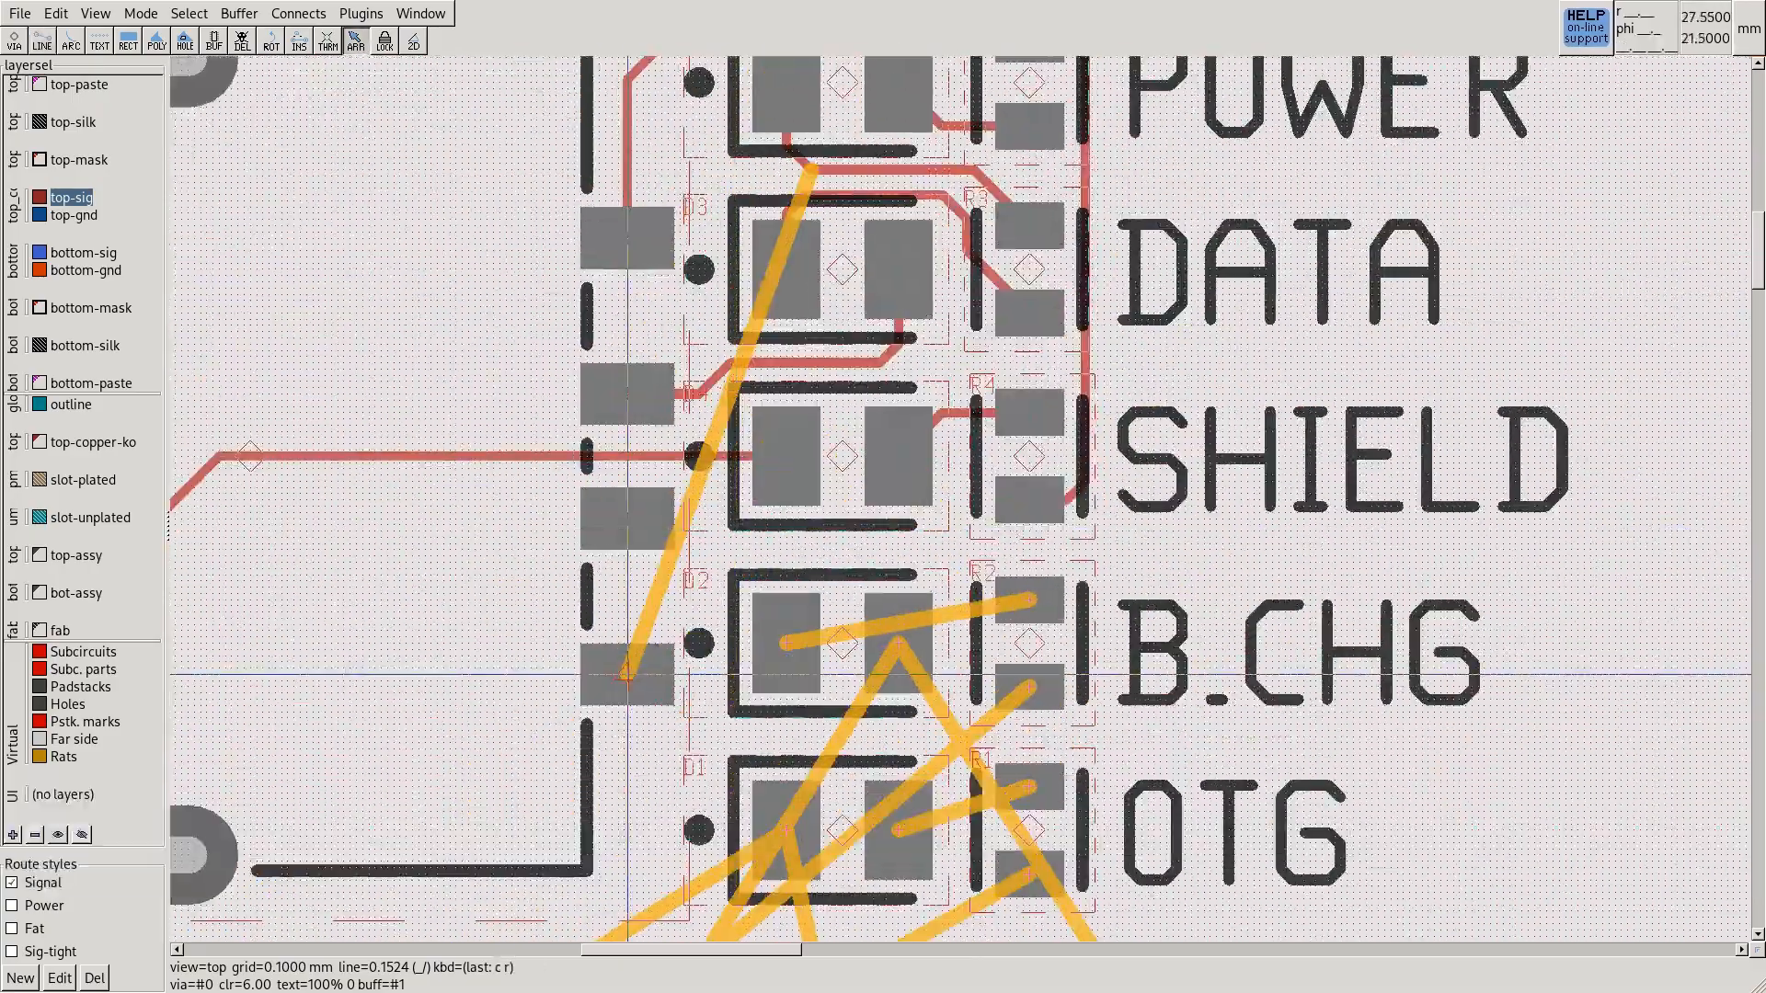
# Route J2's lowest small pad to the POWER LED over bottom-sig with two vias, and connect the B.CHG and OTG LEDs to their resistors
pyautogui.press('F2')
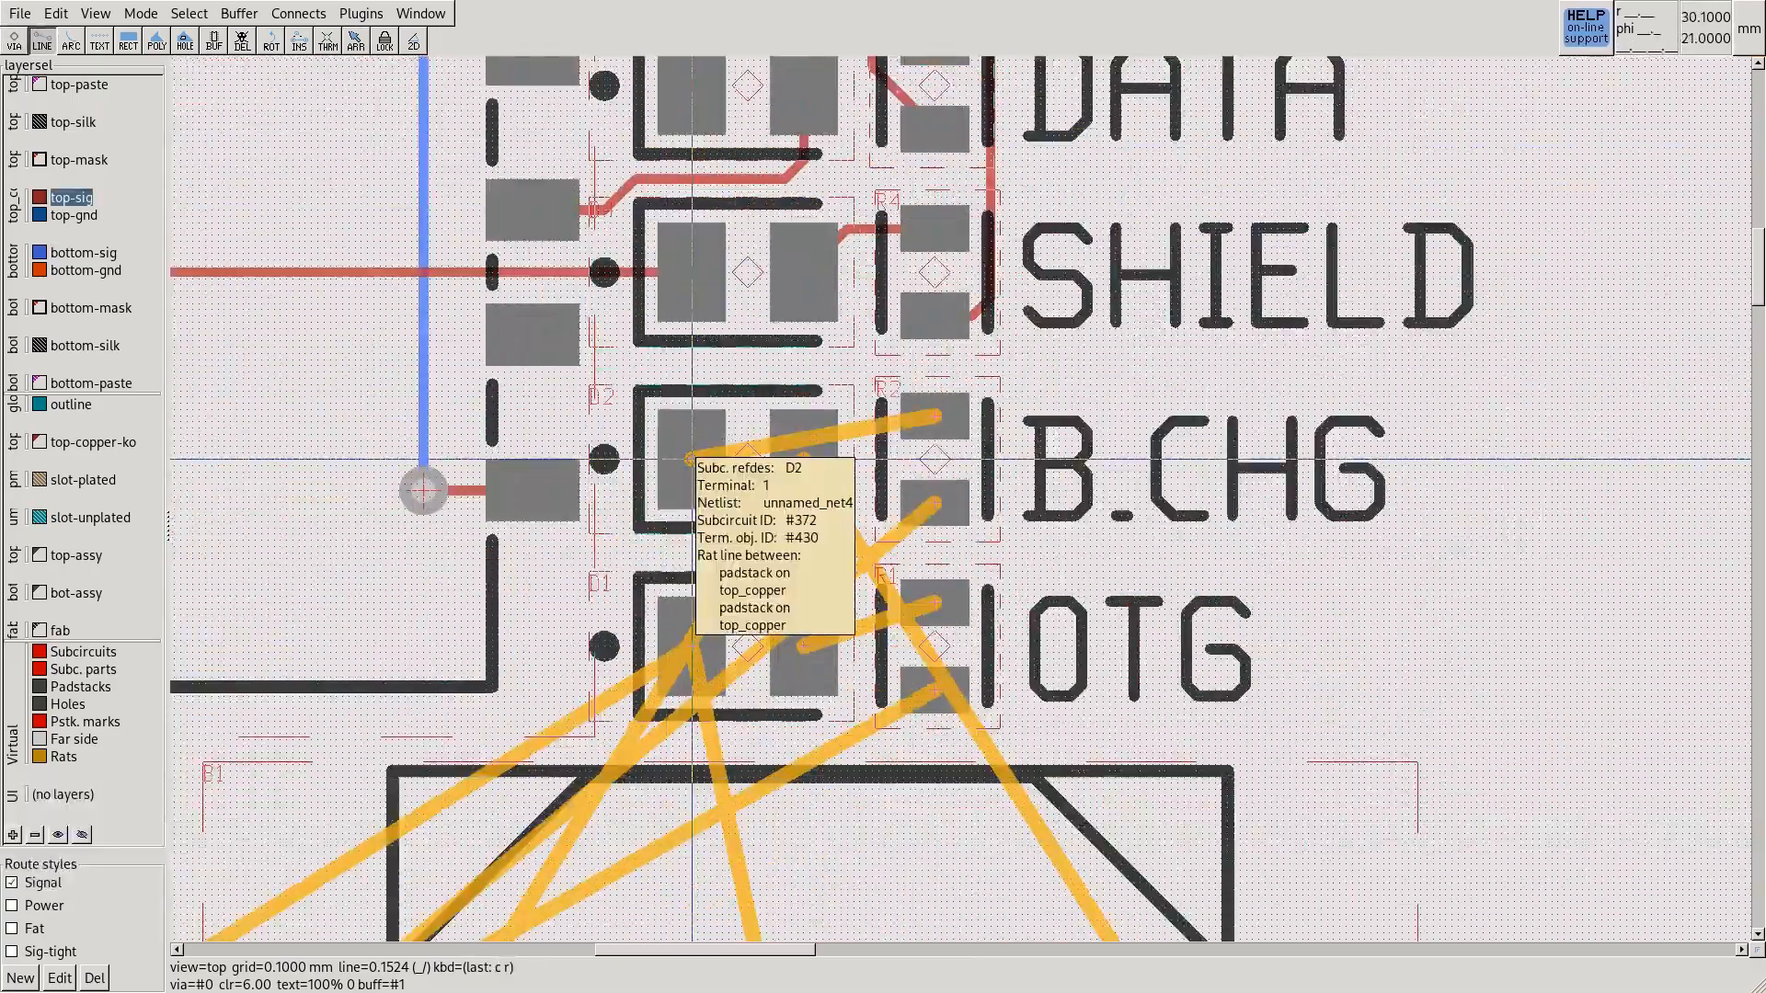
pyautogui.scroll(-2, 692, 459)
pyautogui.moveTo(692, 459); pyautogui.dragTo(723, 325, button='middle')
pyautogui.moveTo(561, 445); pyautogui.dragTo(674, 329, button='middle')
pyautogui.moveTo(551, 499); pyautogui.dragTo(689, 512, button='middle')
pyautogui.moveTo(513, 681); pyautogui.dragTo(462, 440, button='middle')
pyautogui.press('Escape')
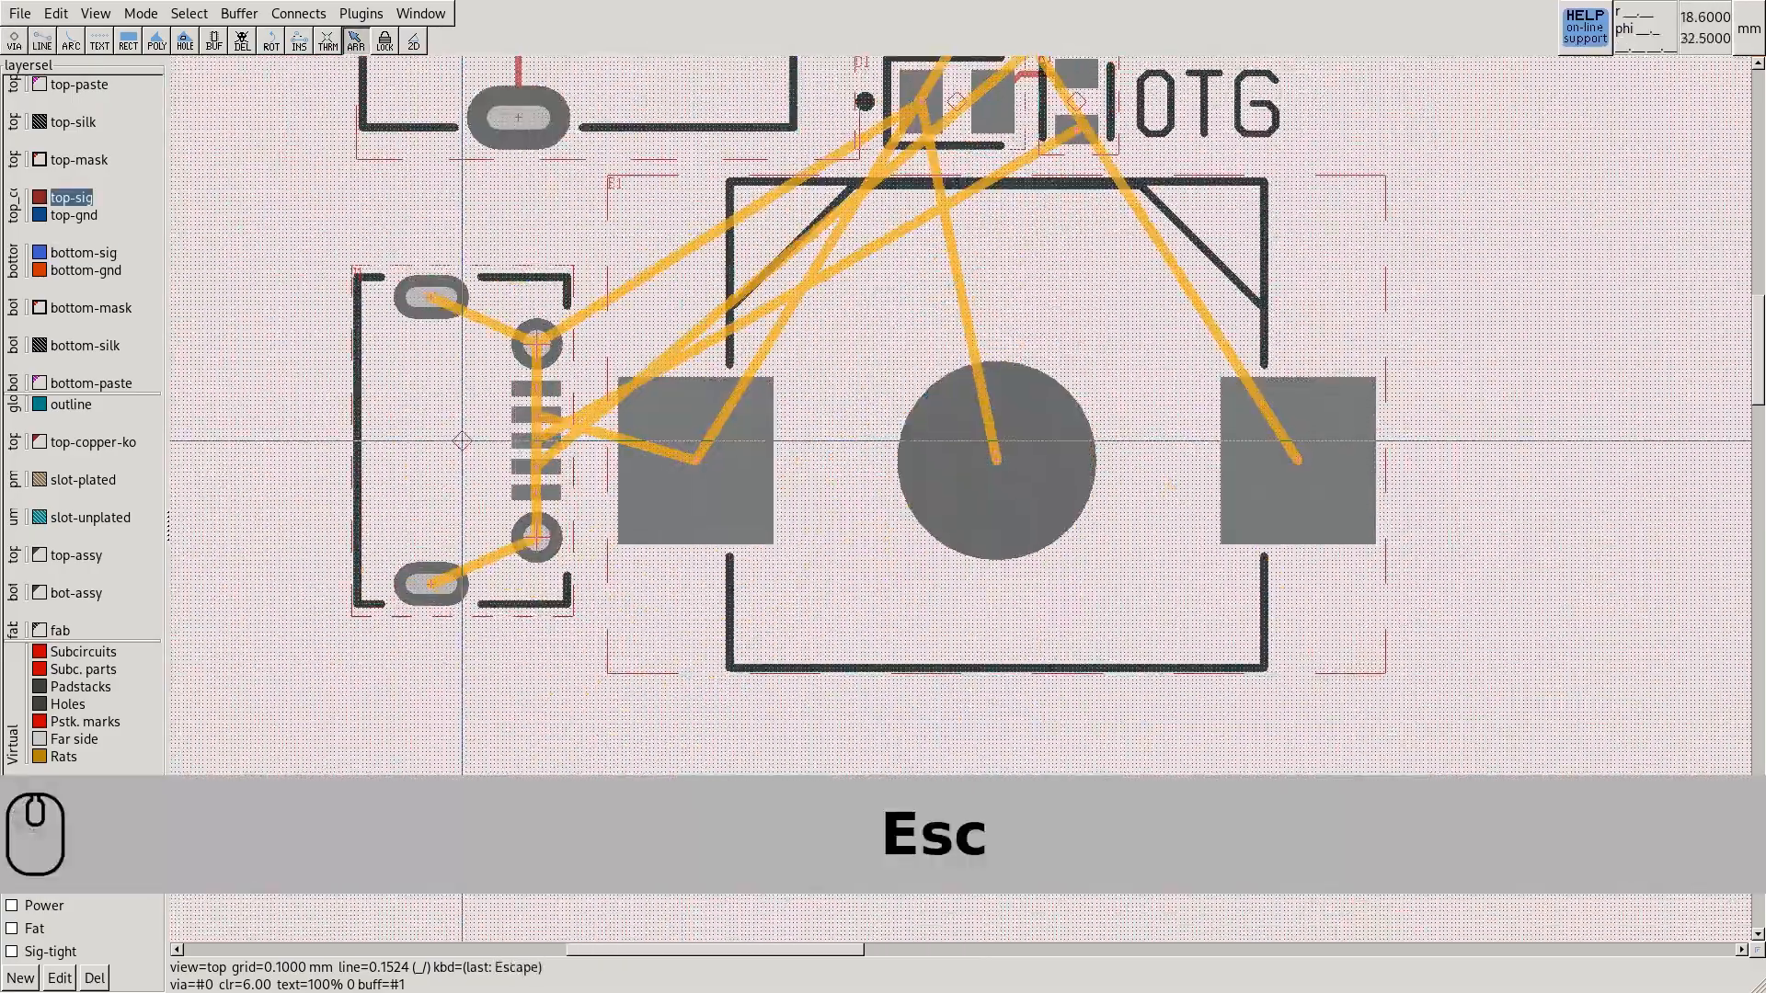
pyautogui.scroll(-2, 462, 441)
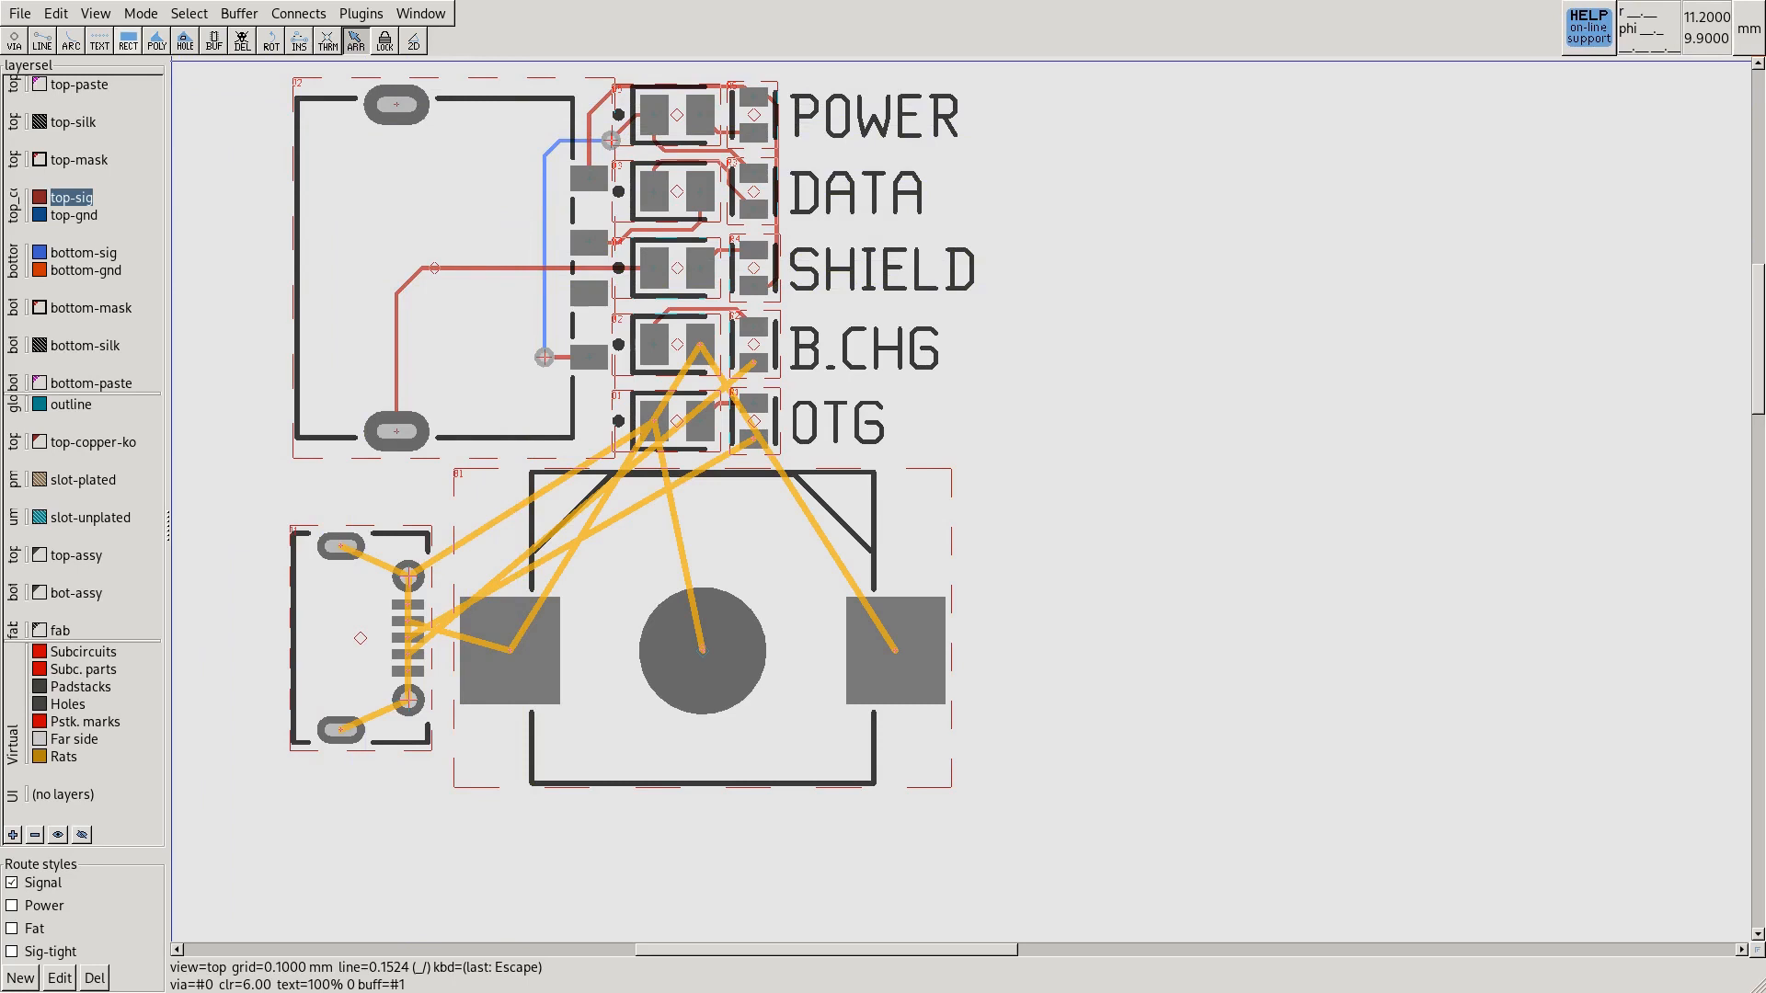
# Draw a rectangular ground polygon about 26 by 28 mm on top-gnd, covering the connectors, LED rows and battery holder
pyautogui.click(128, 41)
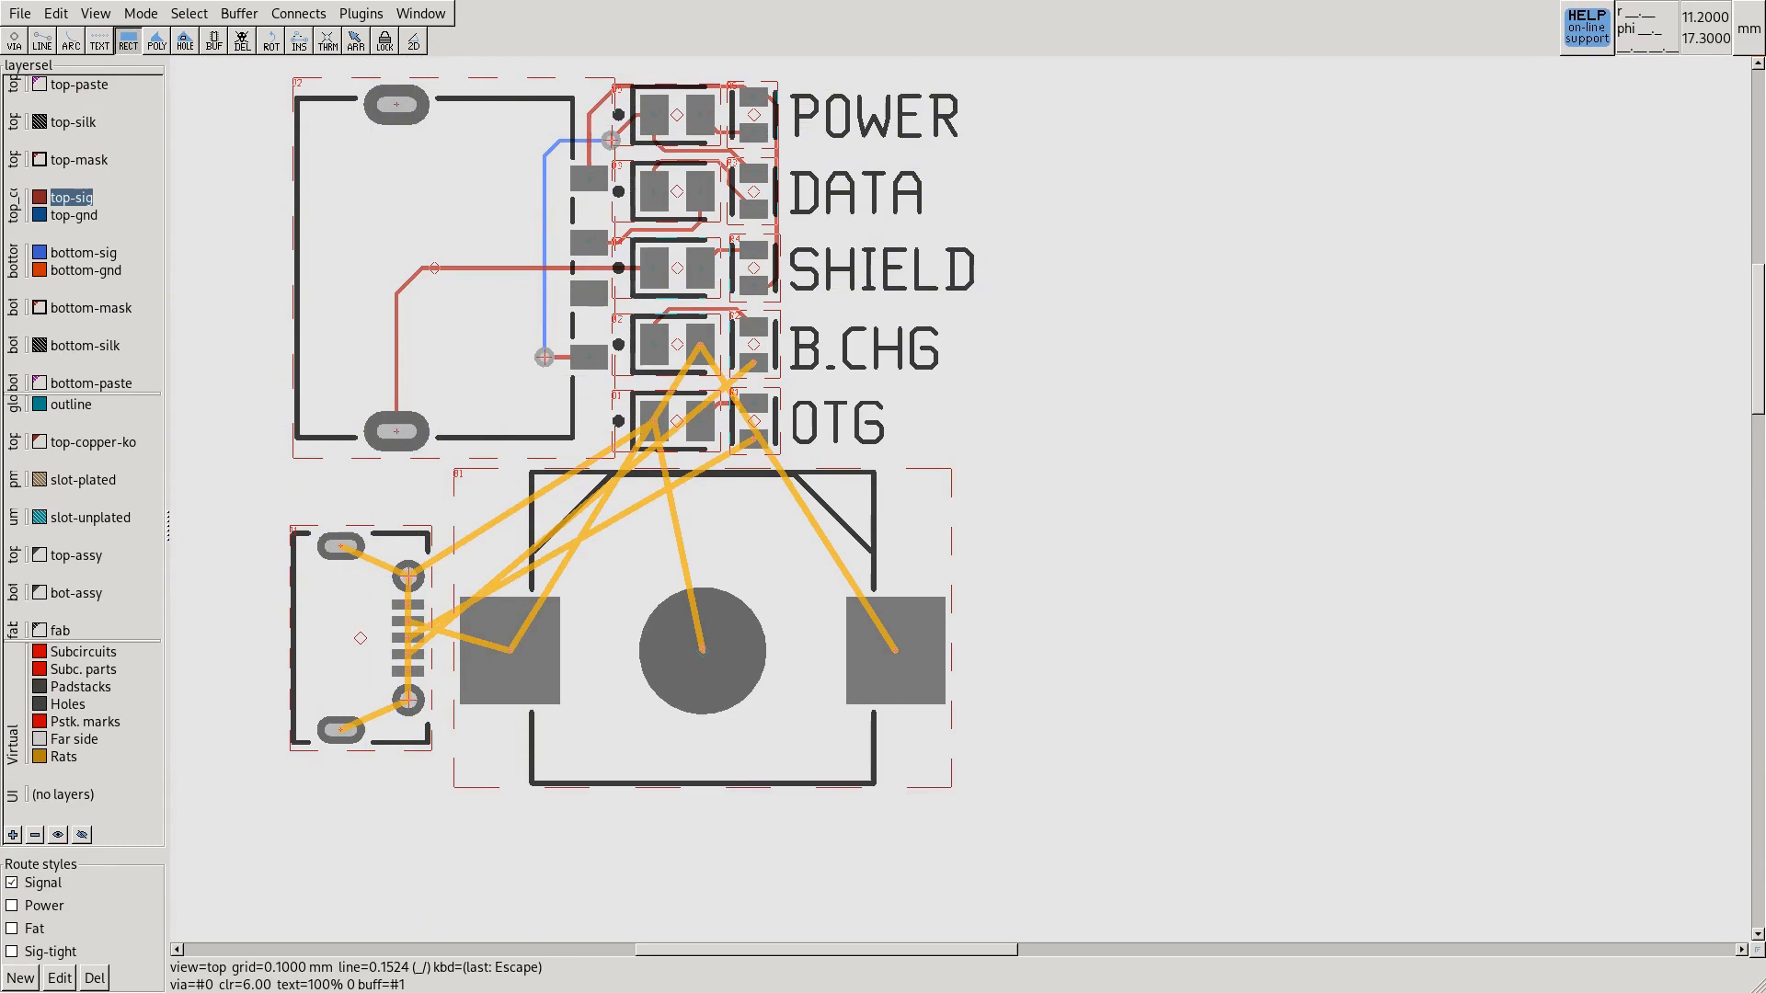
pyautogui.click(74, 215)
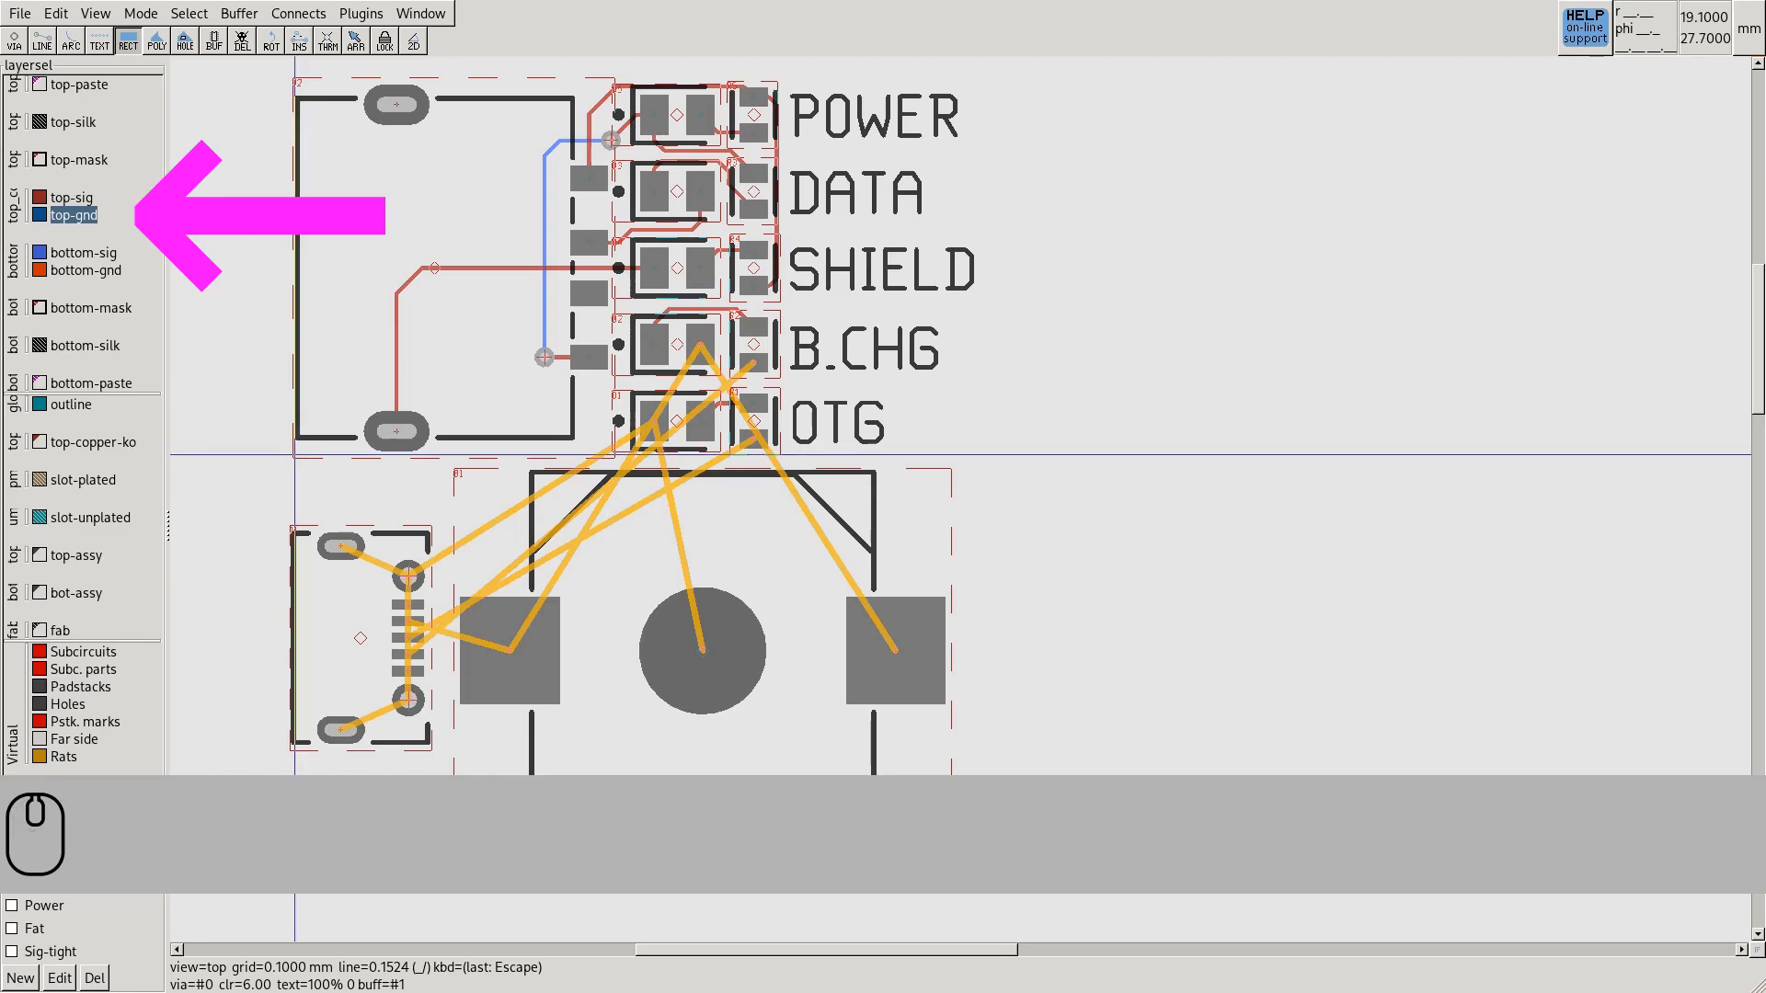
pyautogui.moveTo(309, 195); pyautogui.dragTo(362, 316, button='middle')
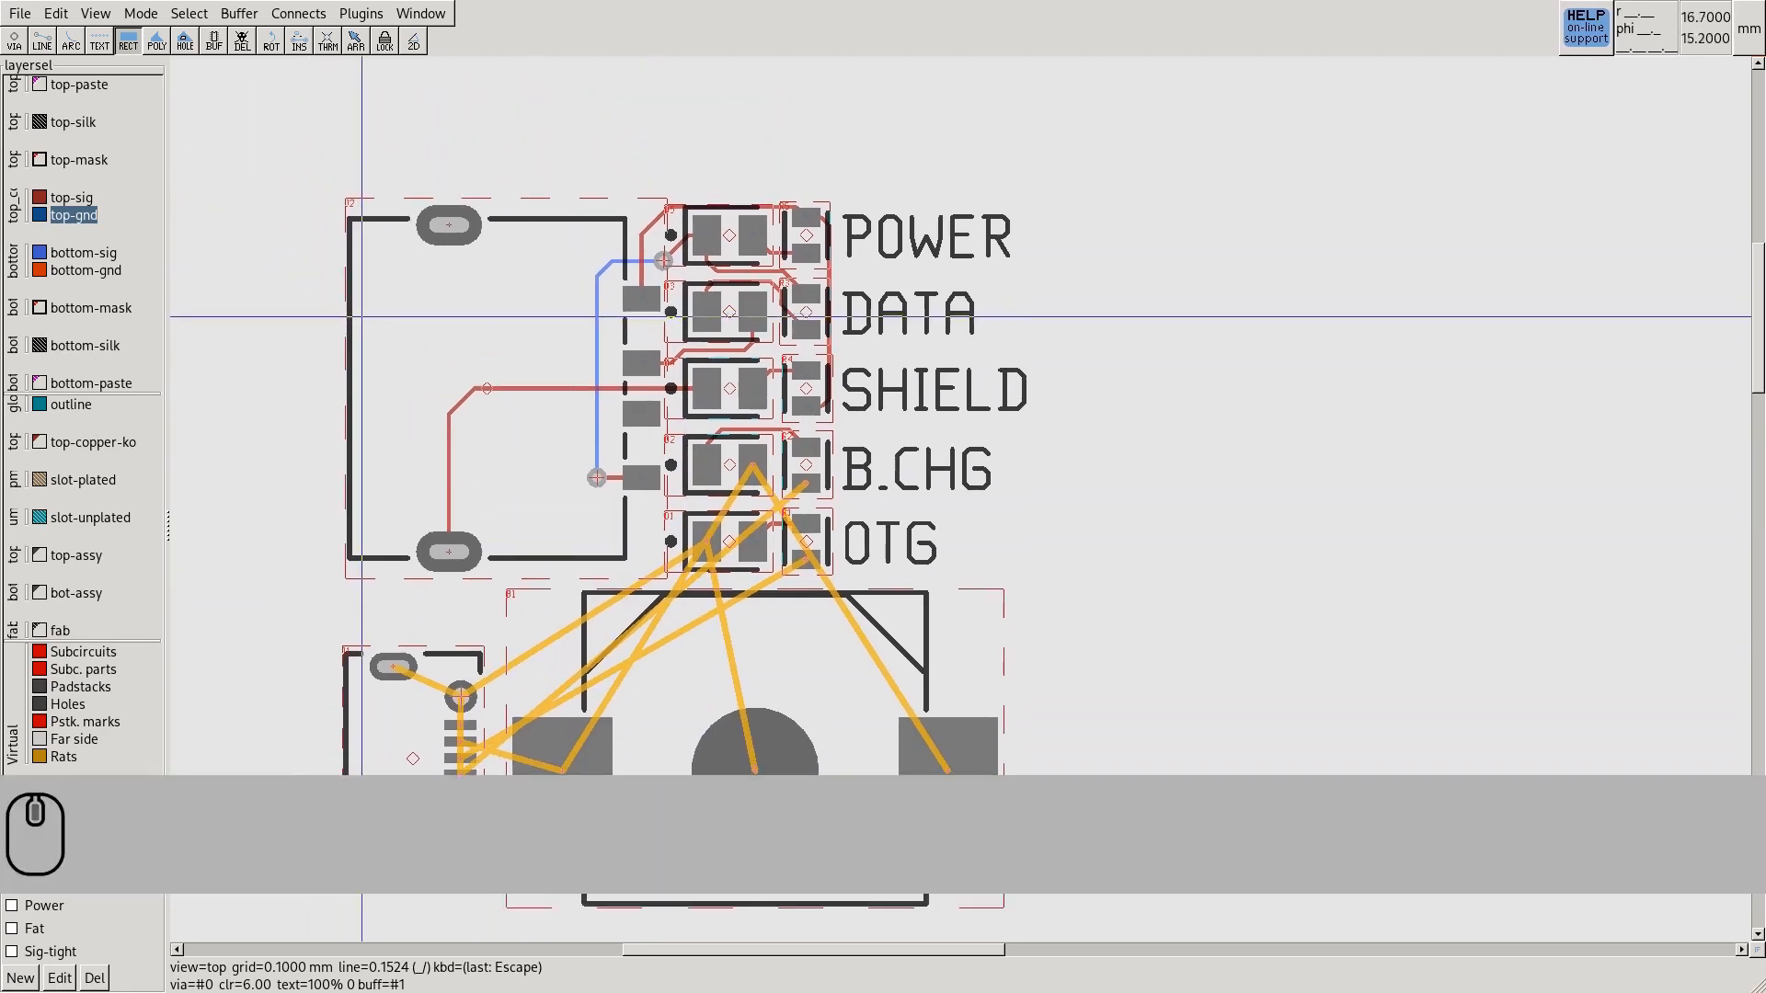
pyautogui.scroll(5, 350, 197)
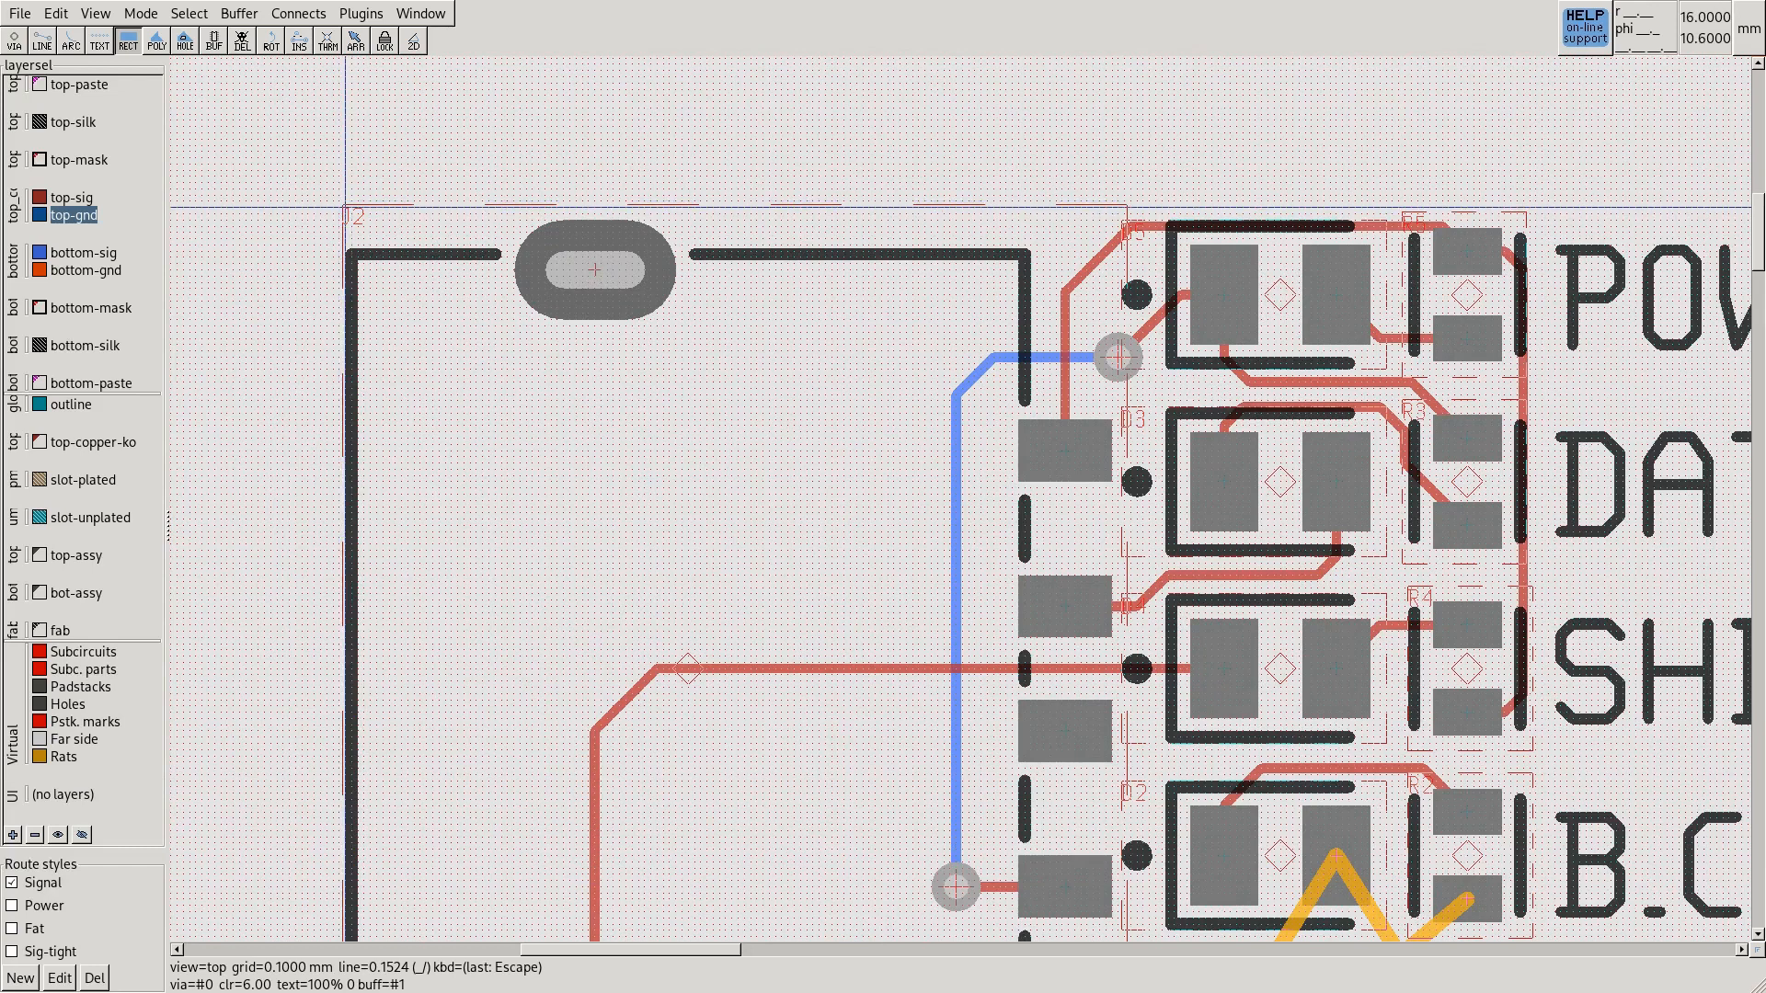
pyautogui.scroll(-4, 345, 207)
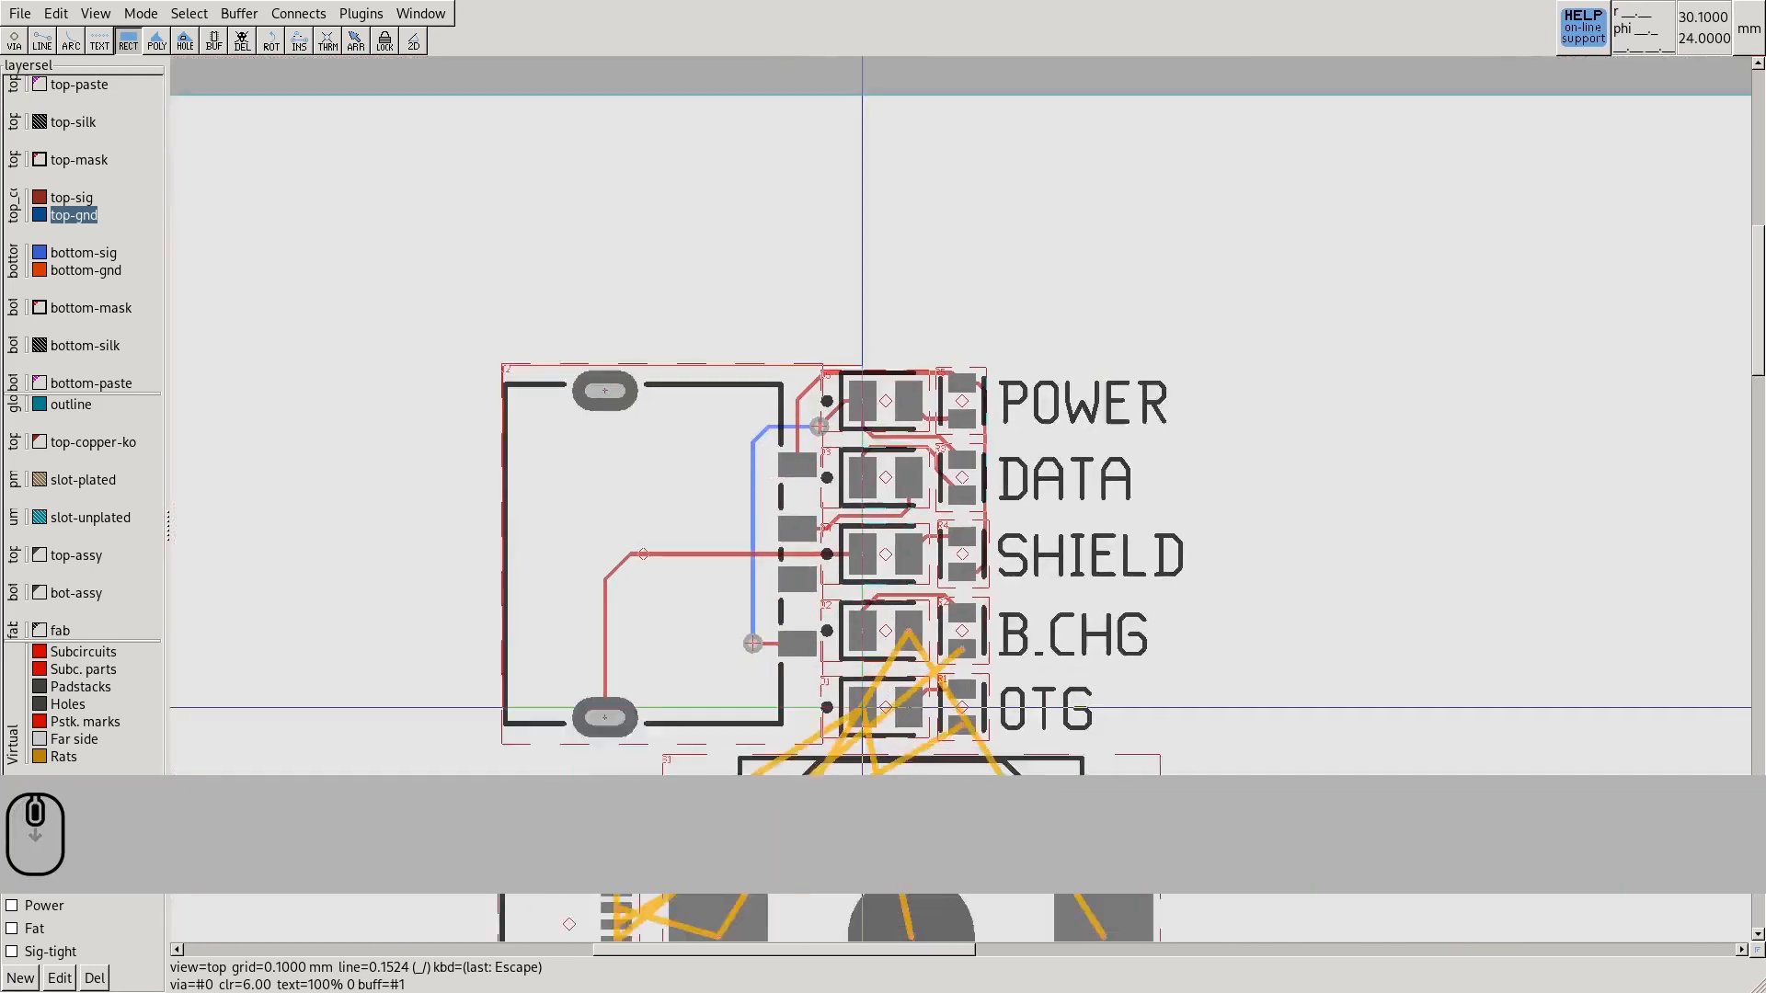
pyautogui.moveTo(862, 707); pyautogui.dragTo(695, 378, button='middle')
pyautogui.moveTo(930, 733); pyautogui.dragTo(839, 604, button='middle')
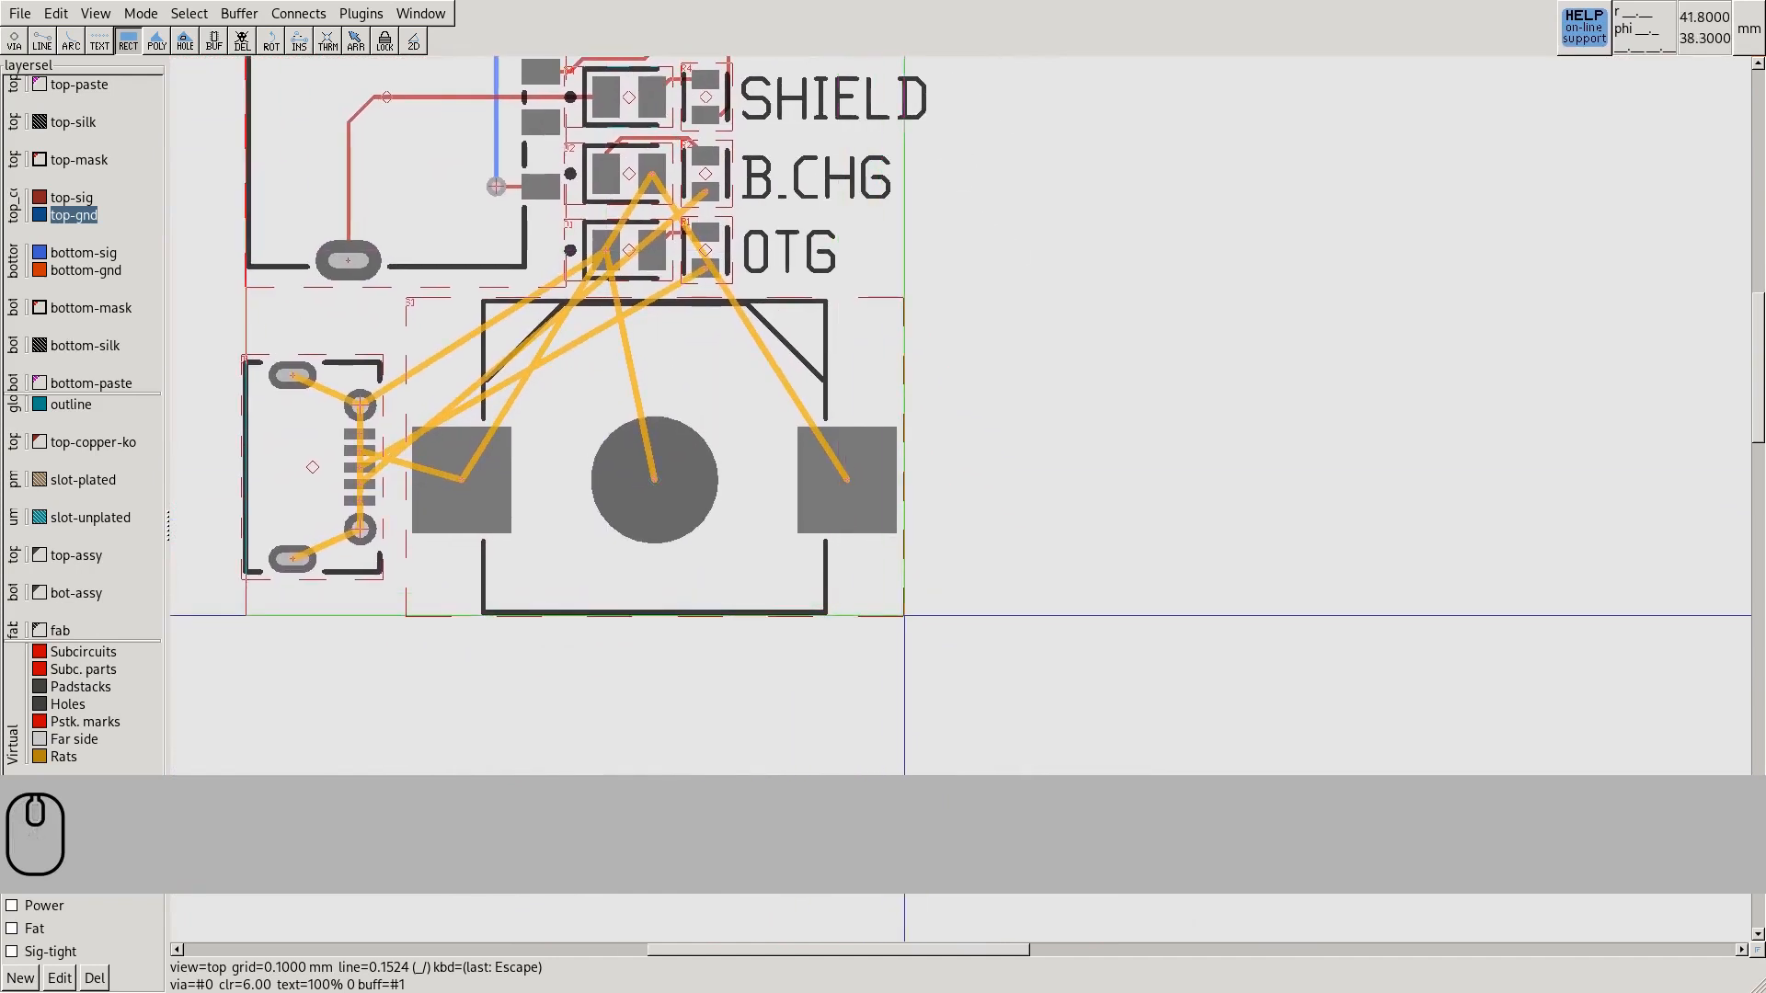
pyautogui.scroll(4, 905, 615)
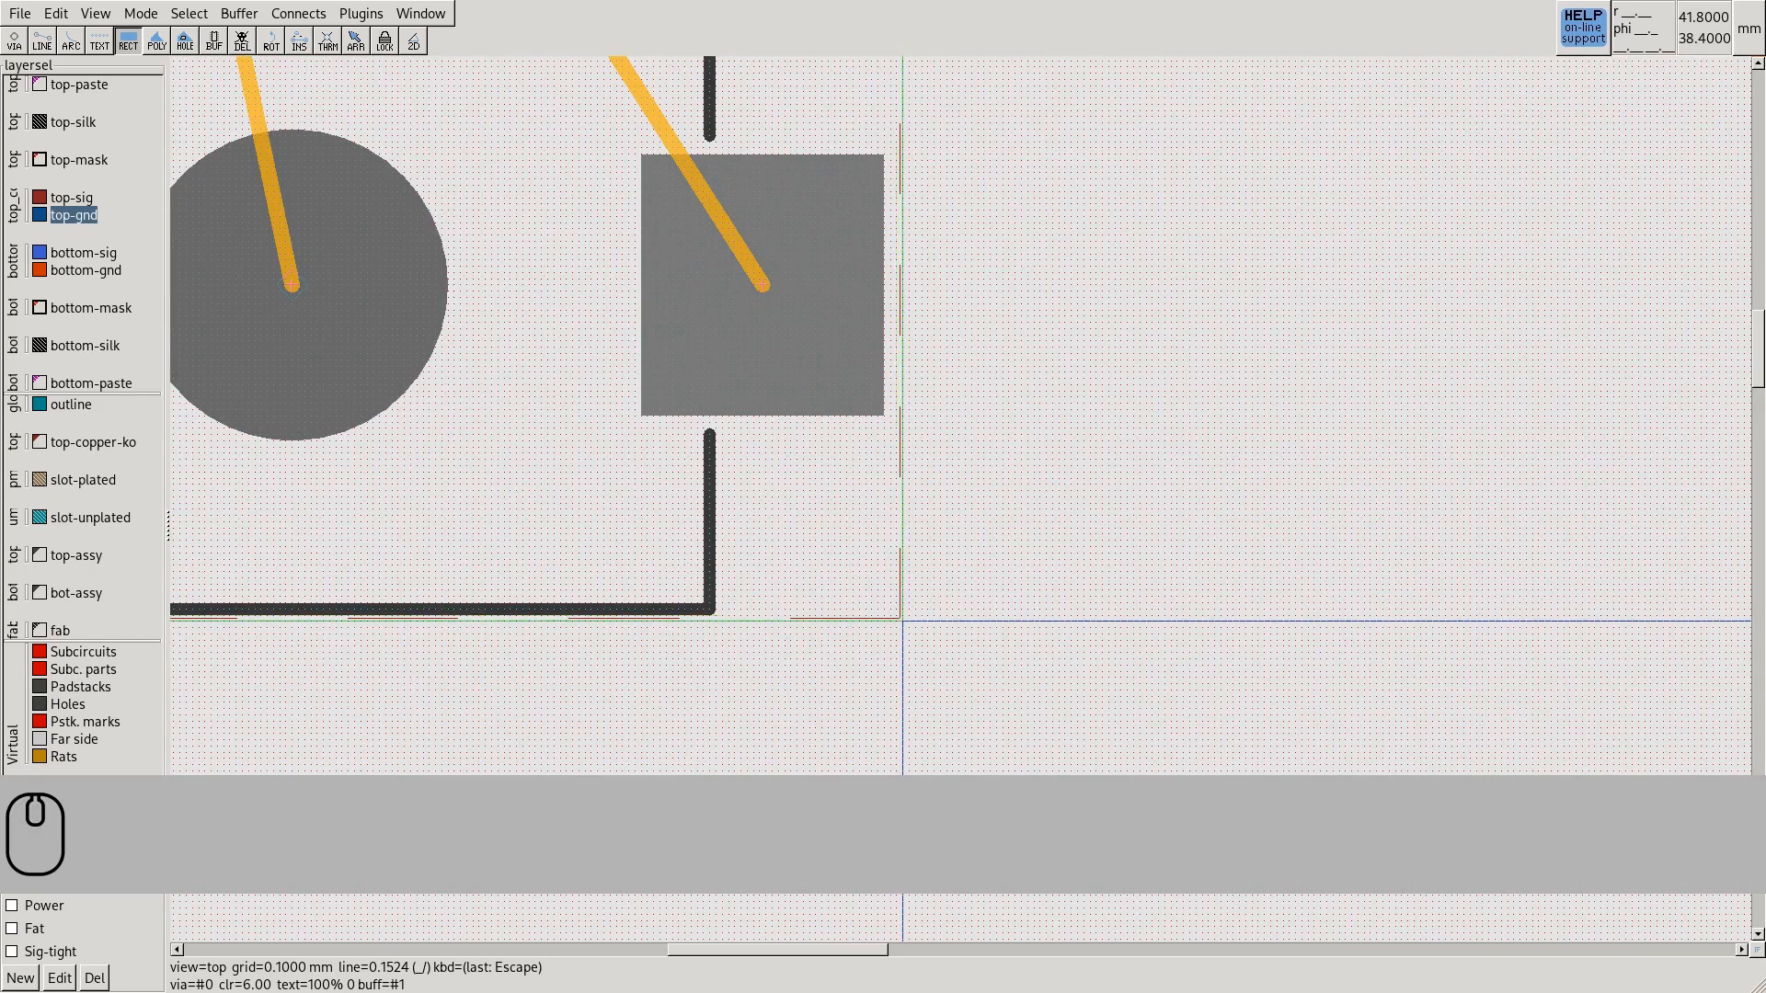
pyautogui.click(902, 620)
pyautogui.scroll(-4, 459, 396)
pyautogui.moveTo(390, 350); pyautogui.dragTo(863, 609, button='middle')
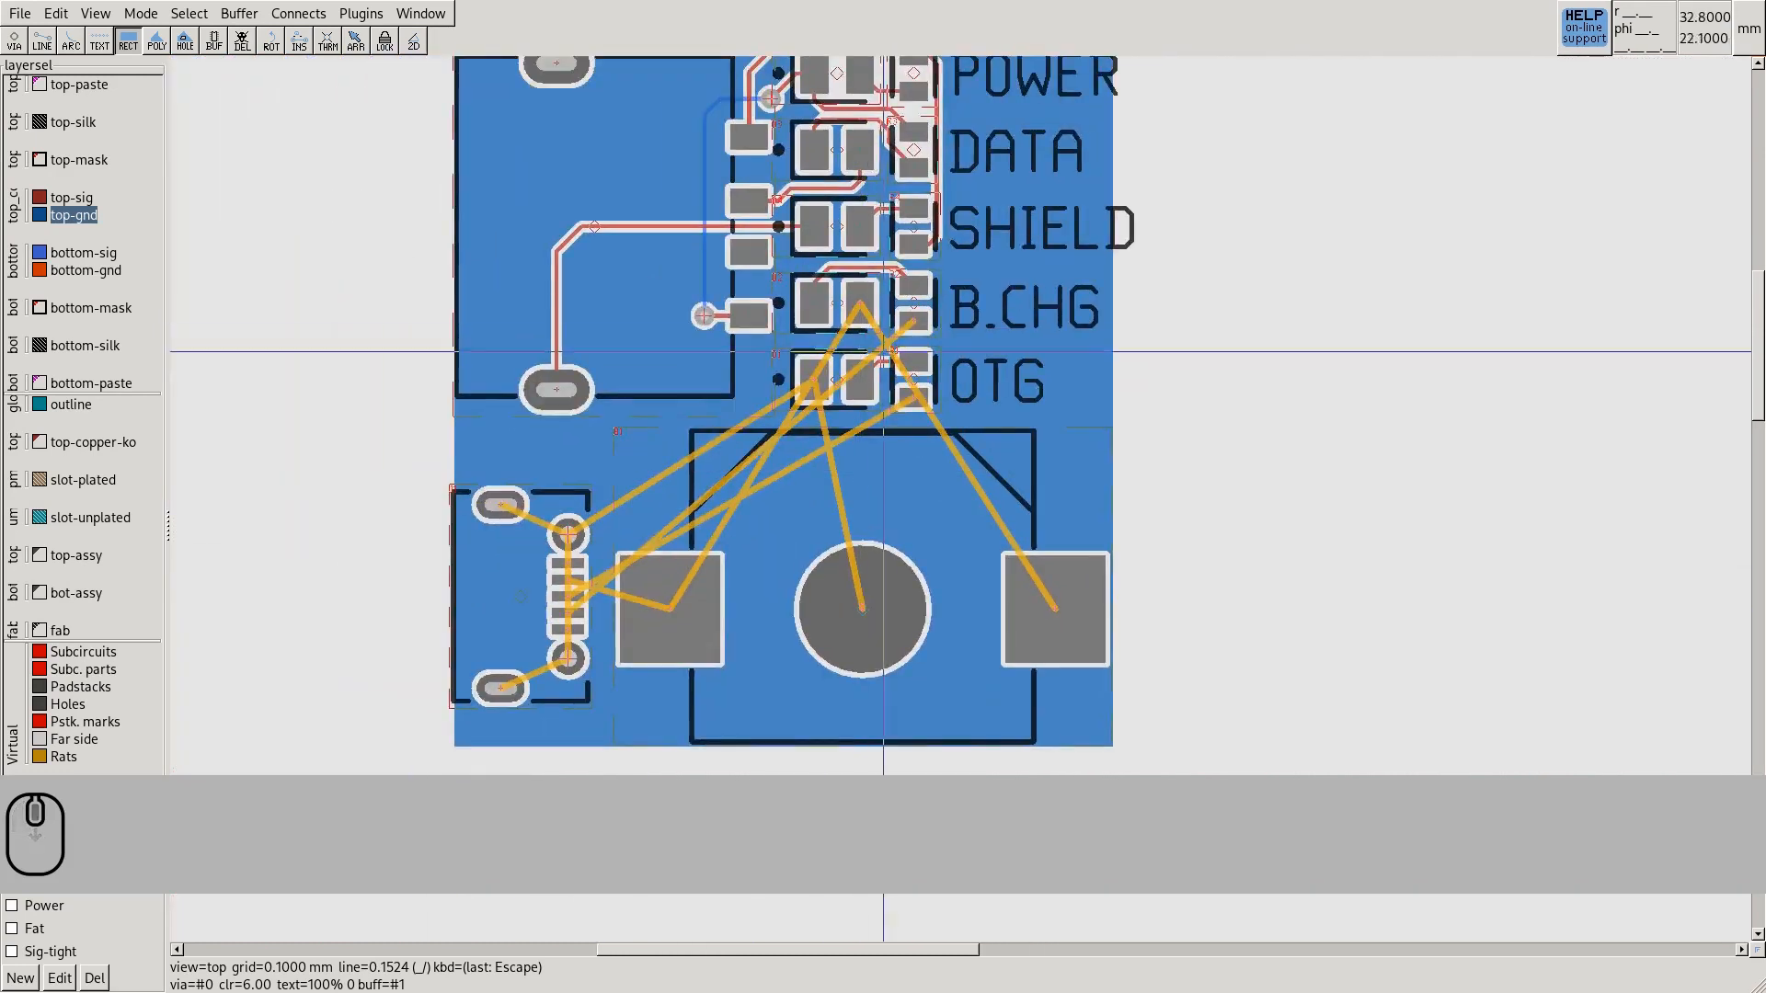
pyautogui.moveTo(883, 351); pyautogui.dragTo(793, 538, button='middle')
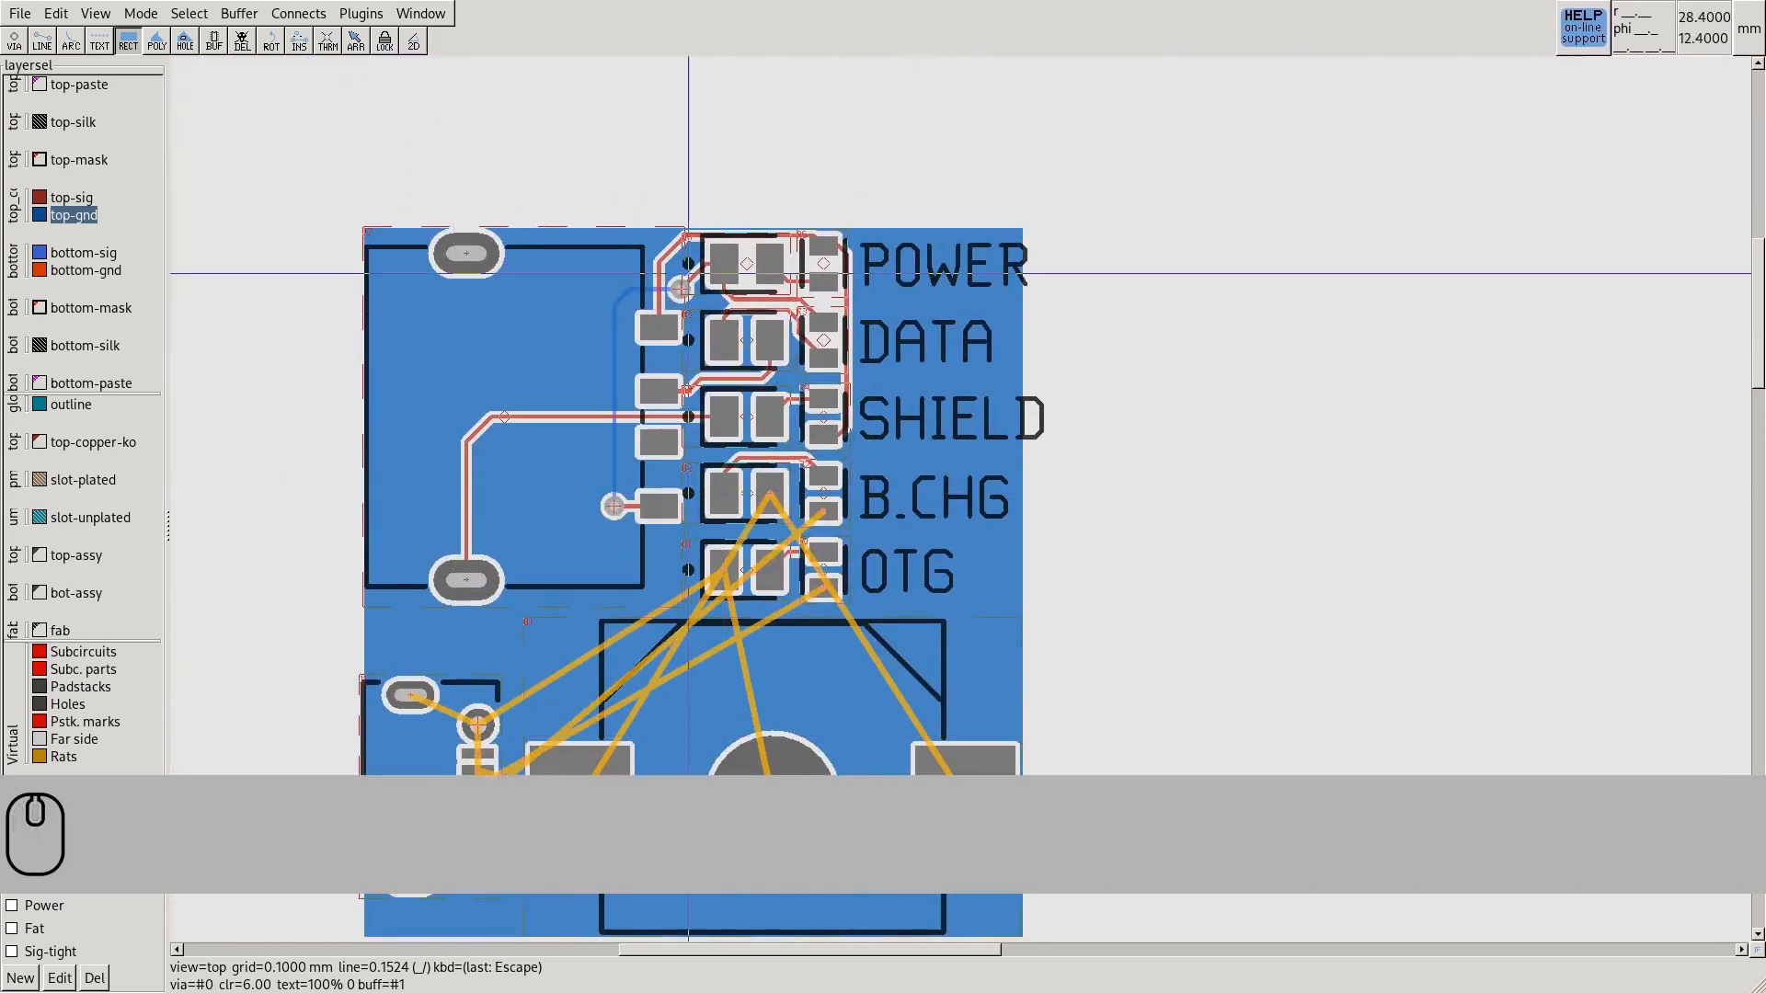
pyautogui.moveTo(724, 494); pyautogui.dragTo(679, 350, button='middle')
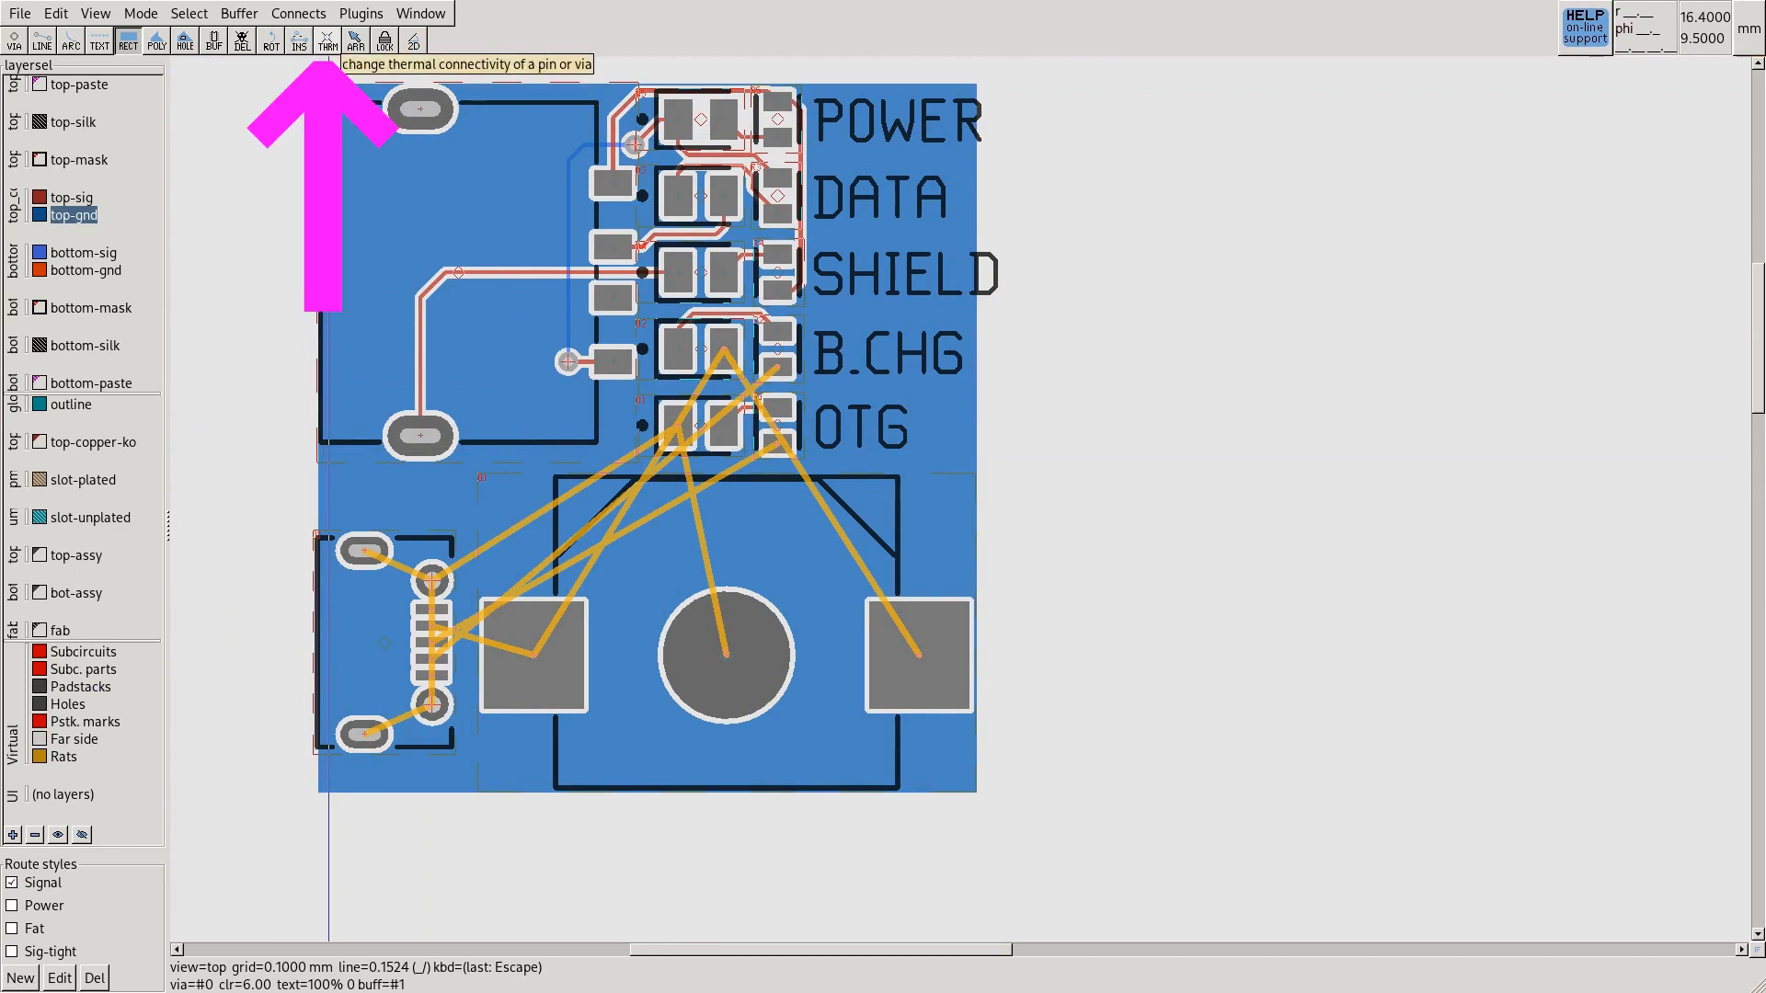
# Add a thermal on top-gnd to B1's round centre pad, and refresh the rat lines
pyautogui.click(327, 40)
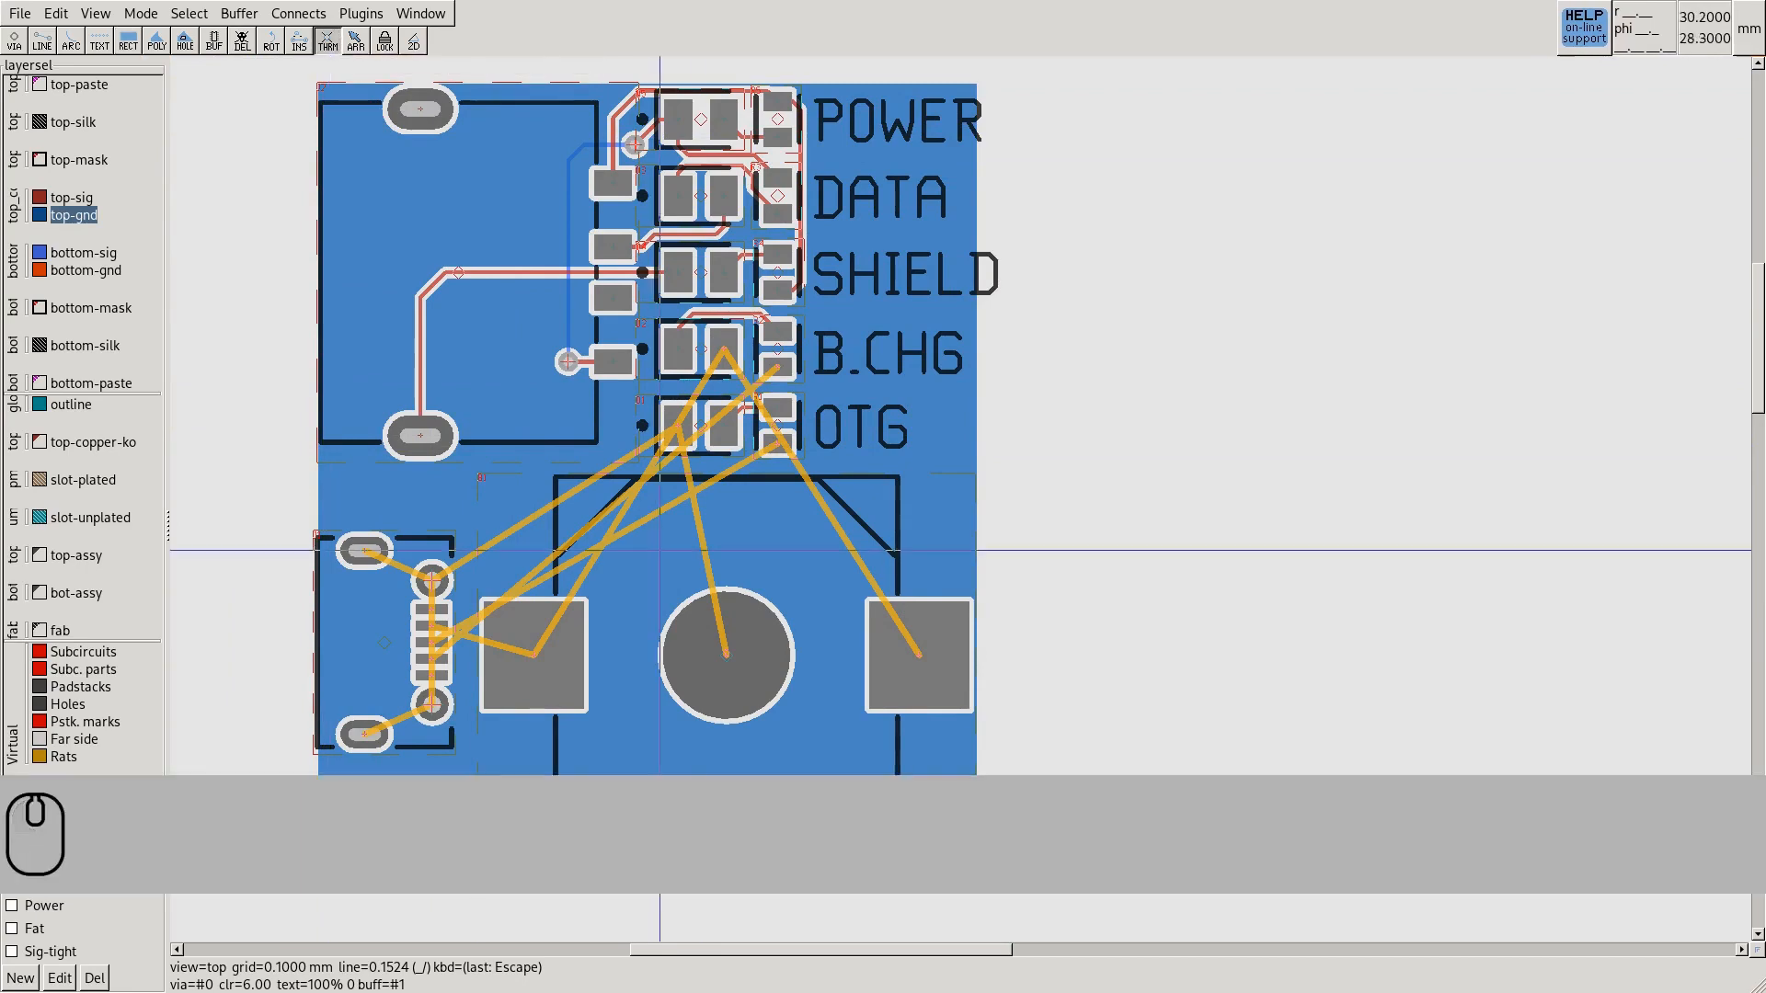
pyautogui.scroll(4, 677, 426)
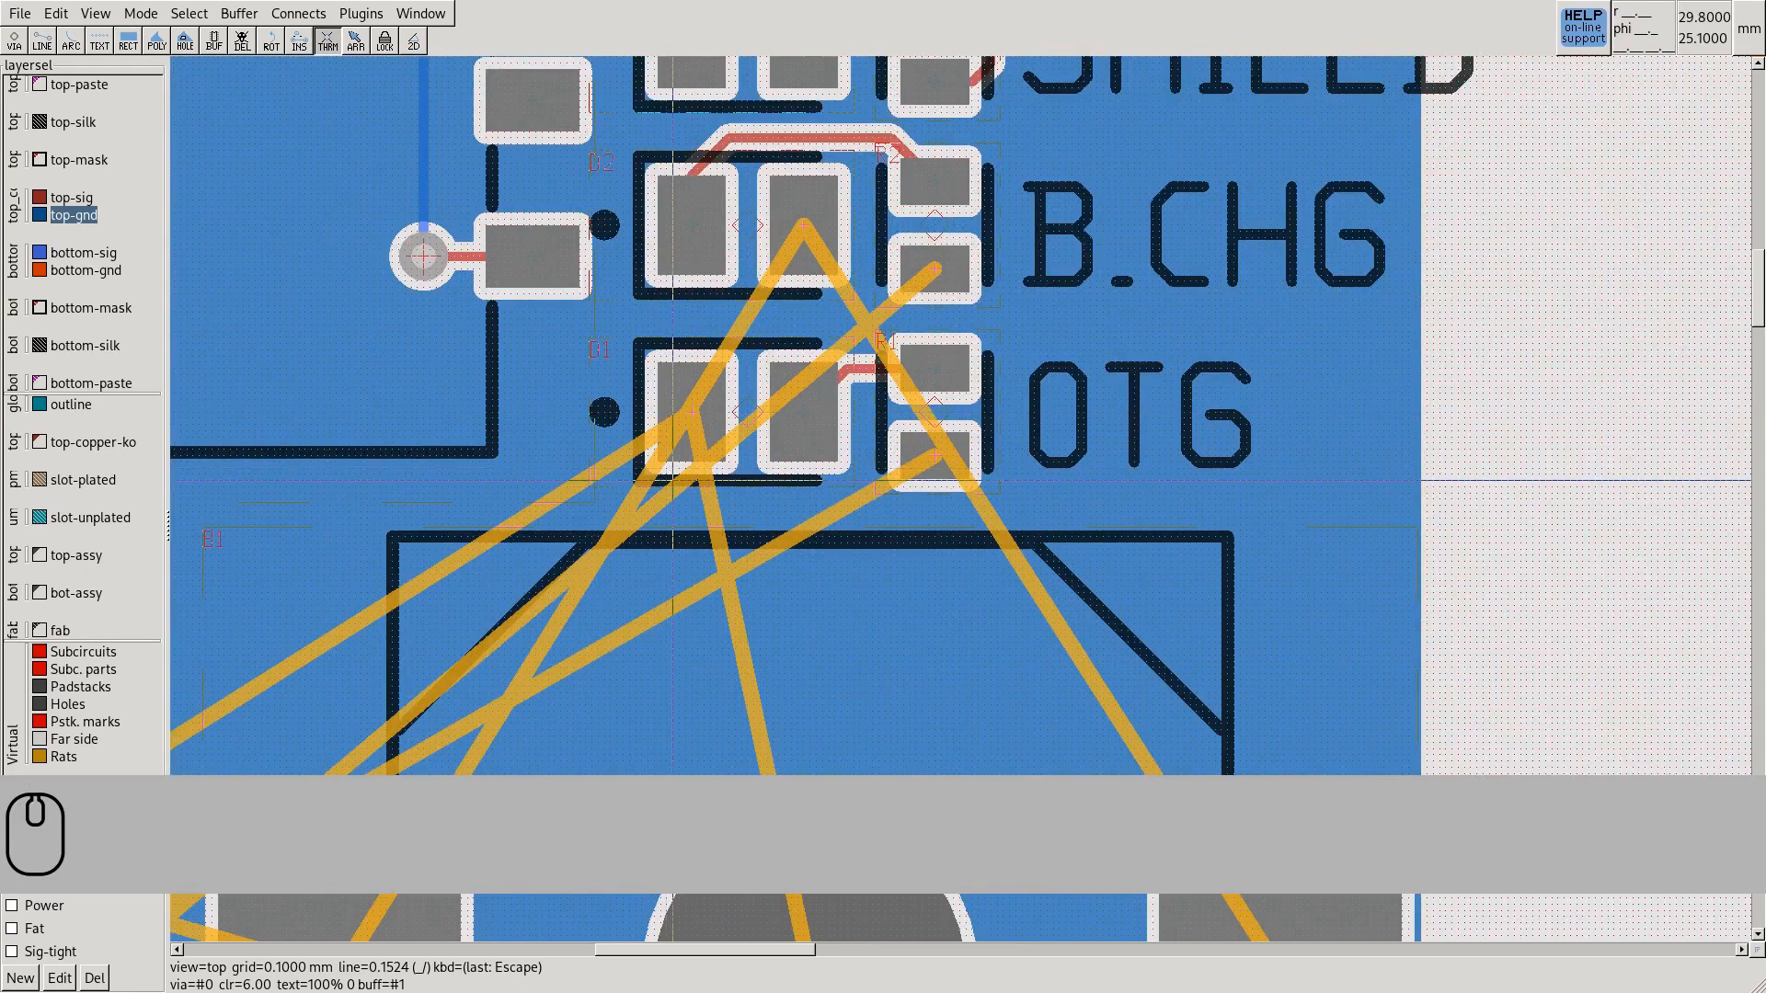
pyautogui.moveTo(365, 530); pyautogui.dragTo(447, 240, button='middle')
pyautogui.moveTo(501, 158); pyautogui.dragTo(459, 300, button='middle')
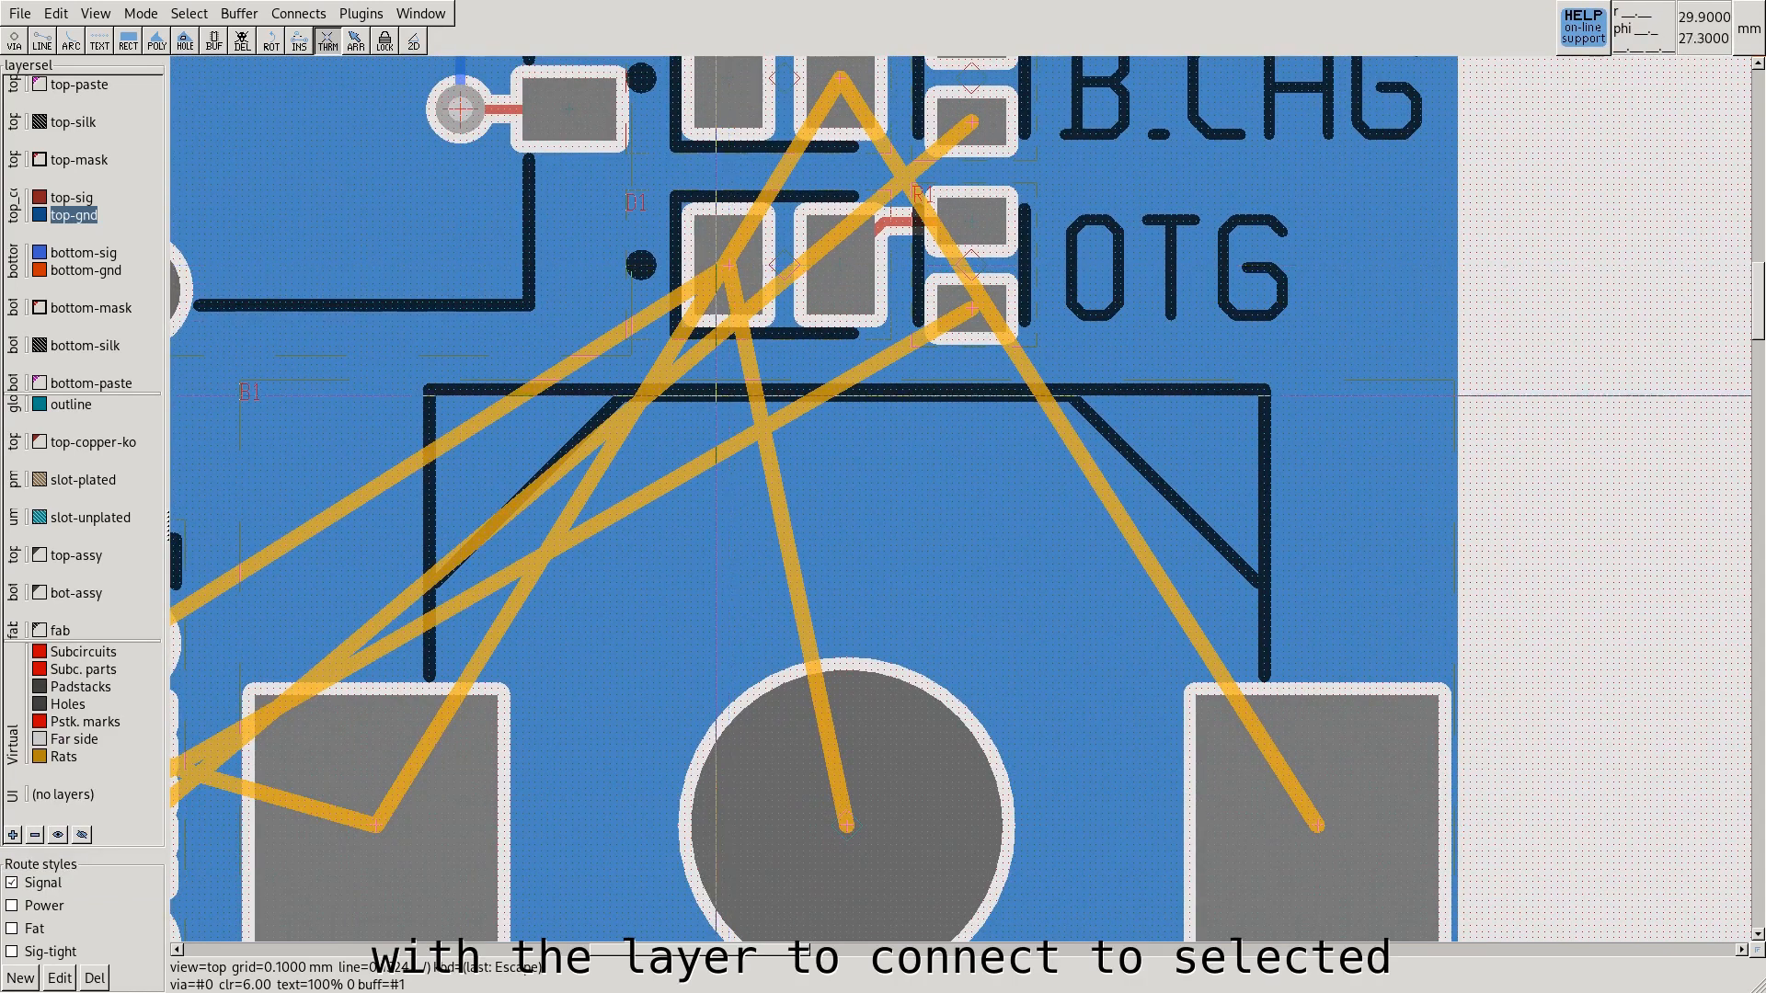
pyautogui.moveTo(716, 395); pyautogui.dragTo(773, 582, button='middle')
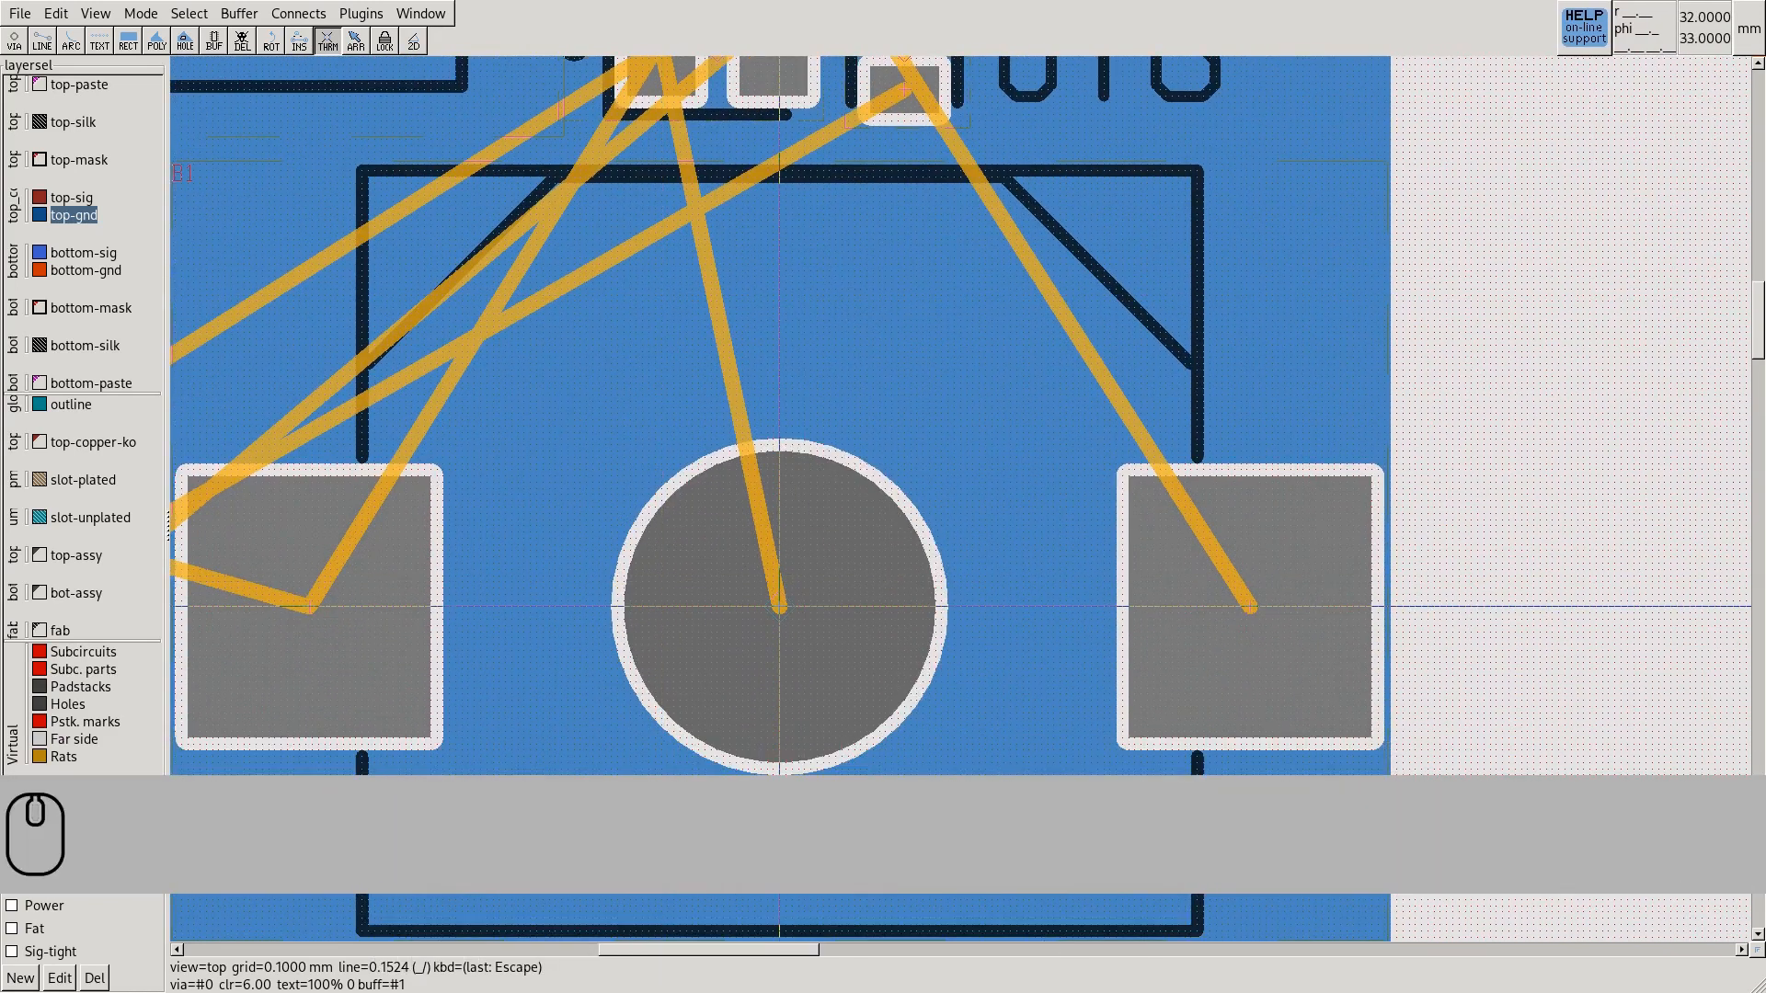
pyautogui.moveTo(779, 607)
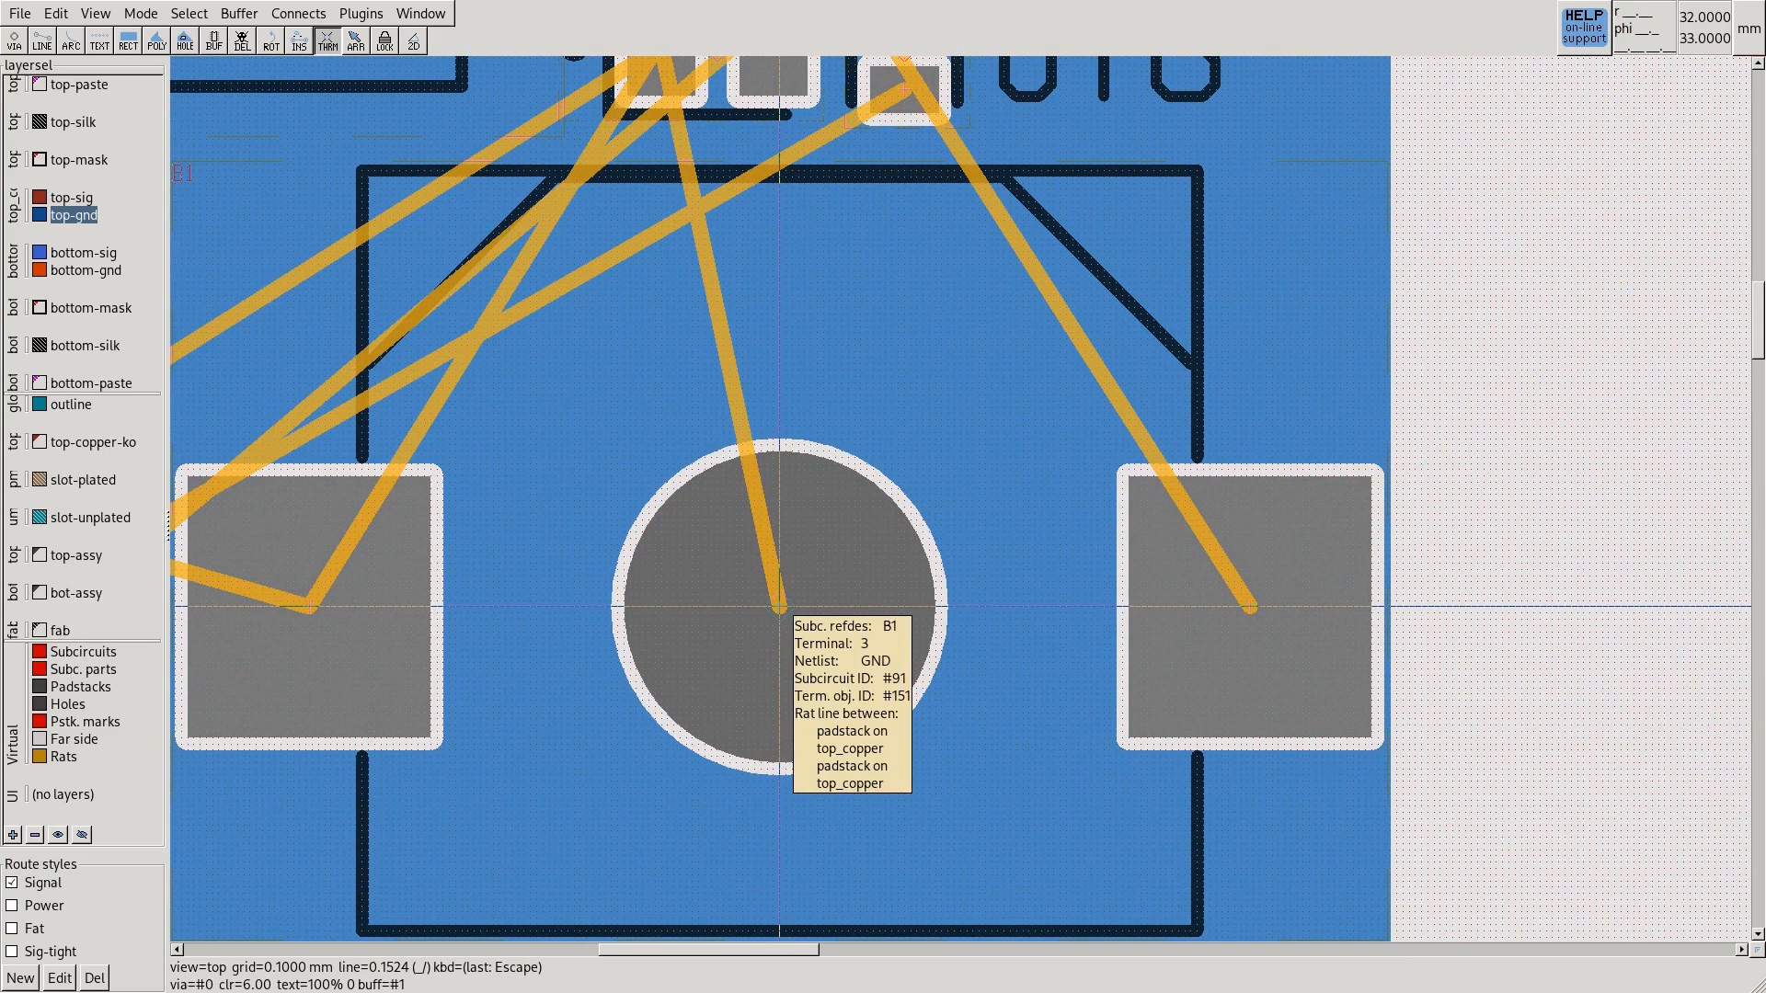
pyautogui.click(779, 607)
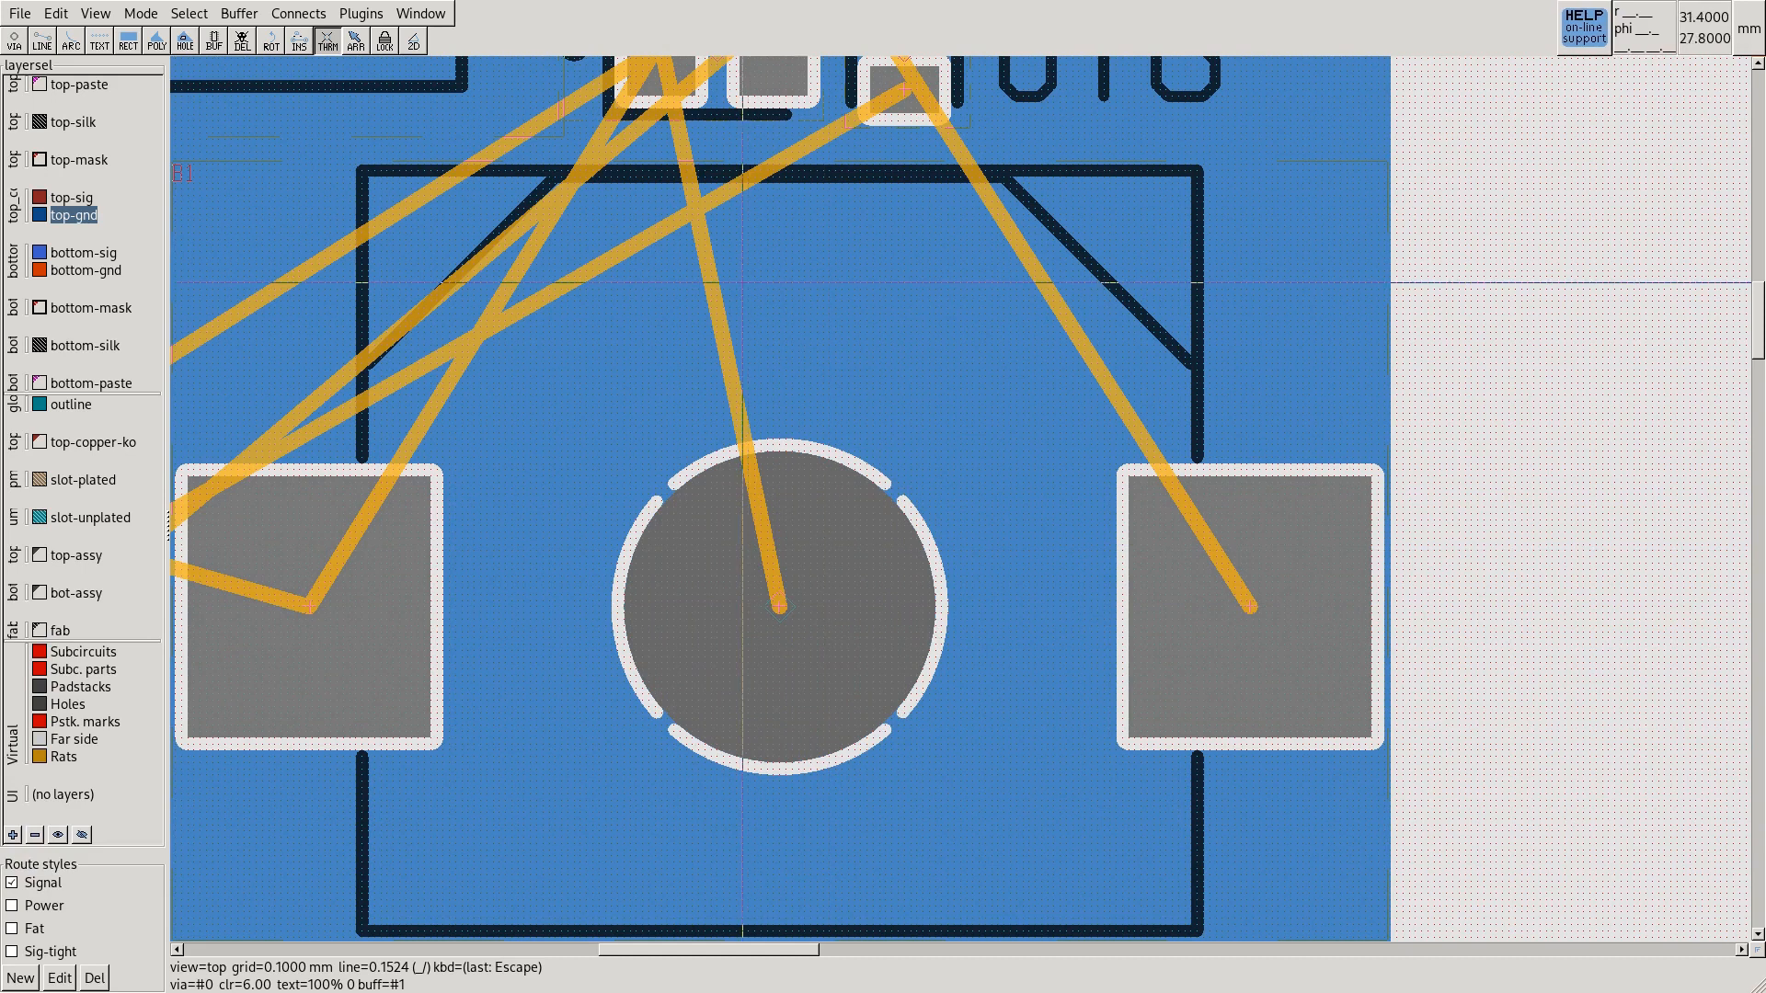
pyautogui.scroll(1, 745, 285)
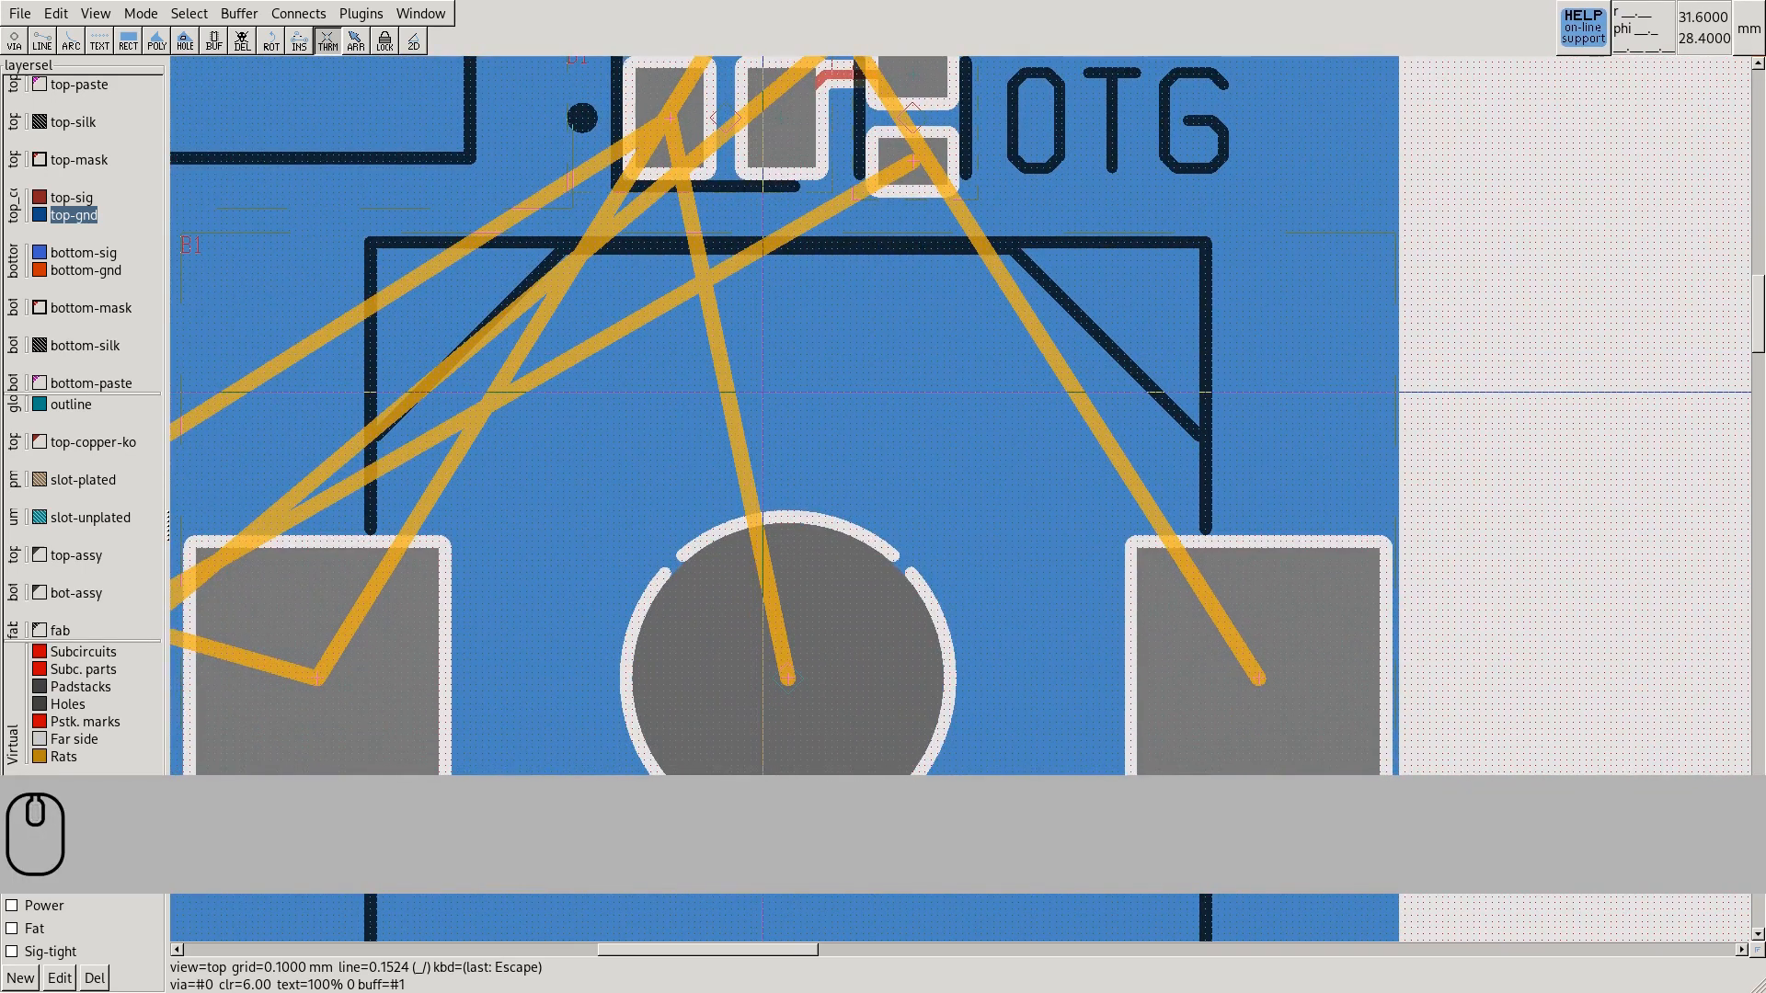
pyautogui.press('c')
pyautogui.press('r')
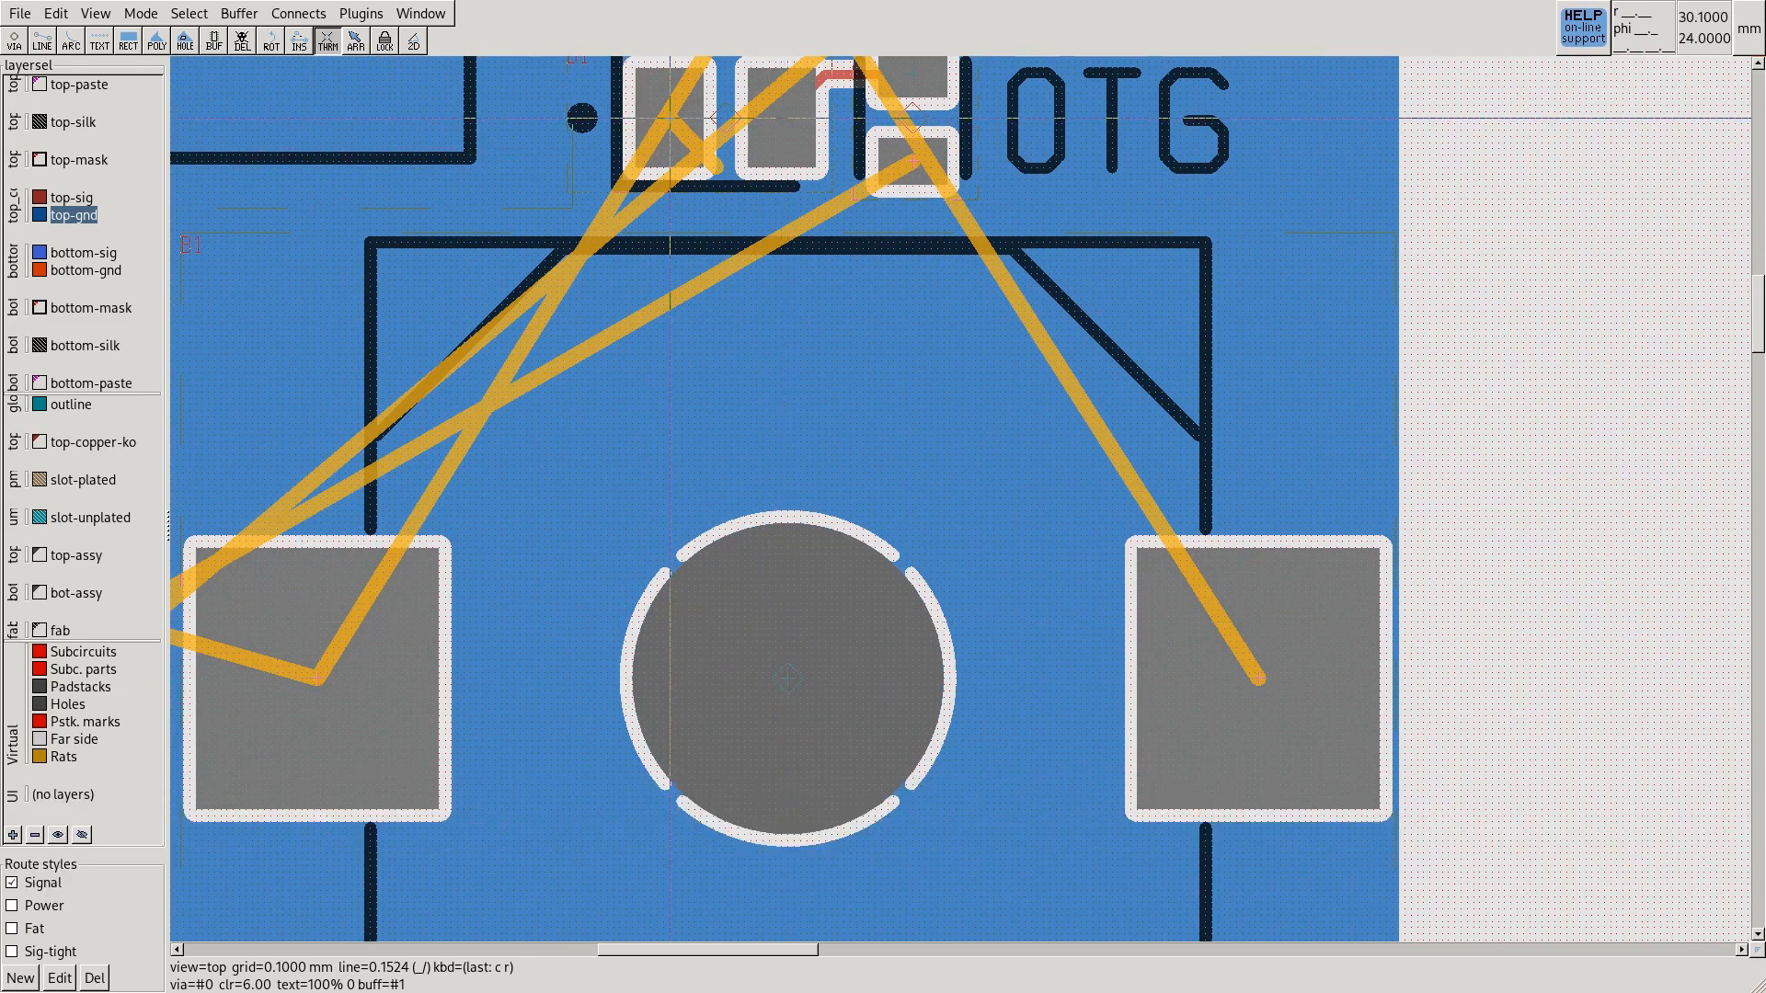
# Cycle the thermal on B1's round centre pad through its styles, including the solid connection
pyautogui.scroll(1, 670, 118)
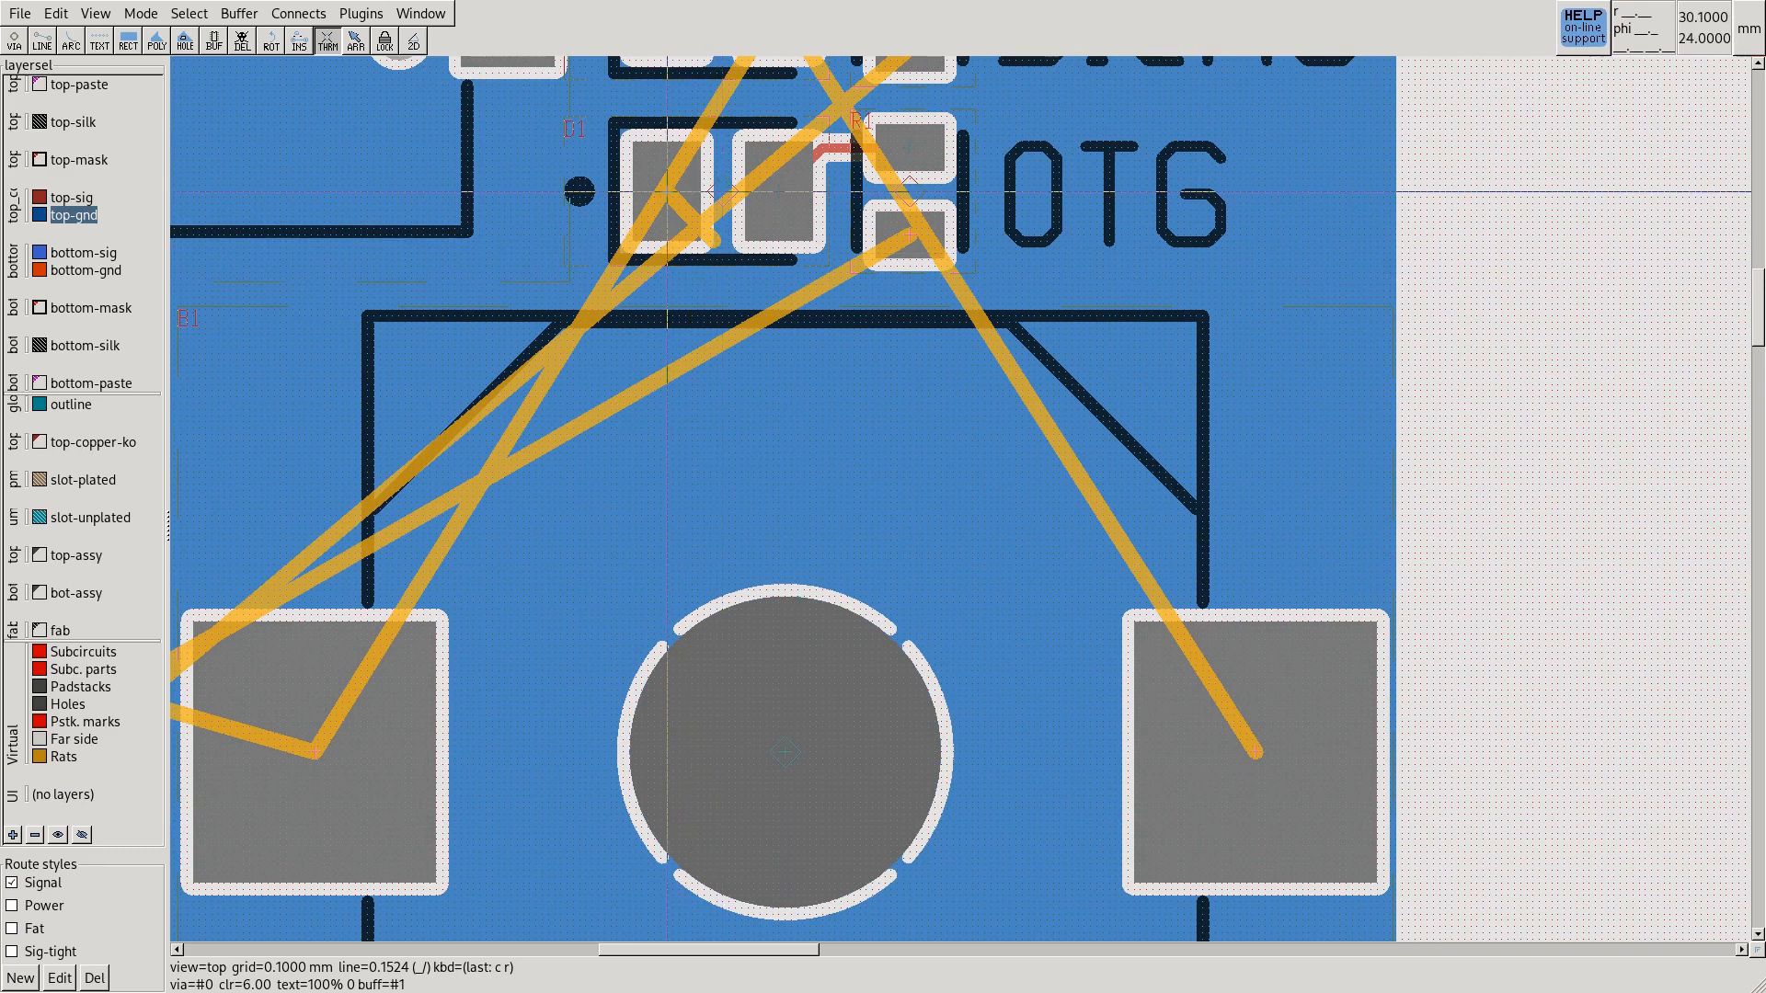
pyautogui.moveTo(667, 192); pyautogui.dragTo(703, 261, button='middle')
pyautogui.moveTo(821, 818); pyautogui.dragTo(662, 523, button='middle')
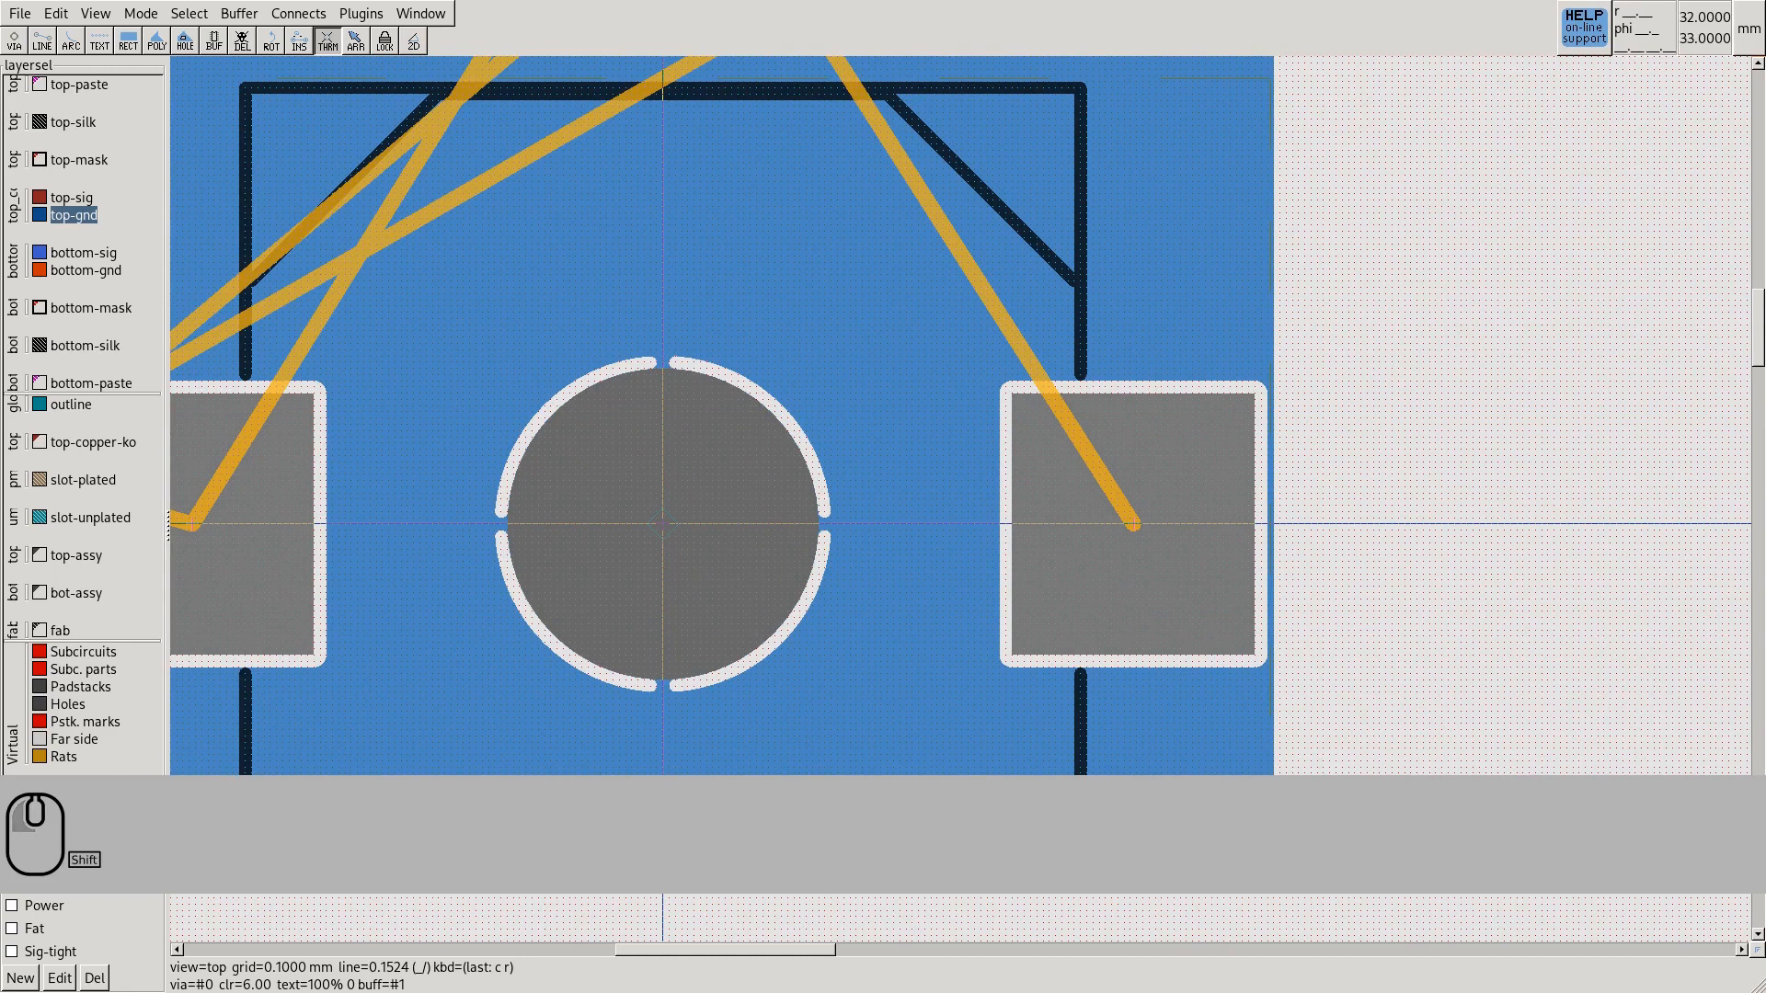
pyautogui.keyDown('shift'); pyautogui.click(662, 523); pyautogui.keyUp('shift')
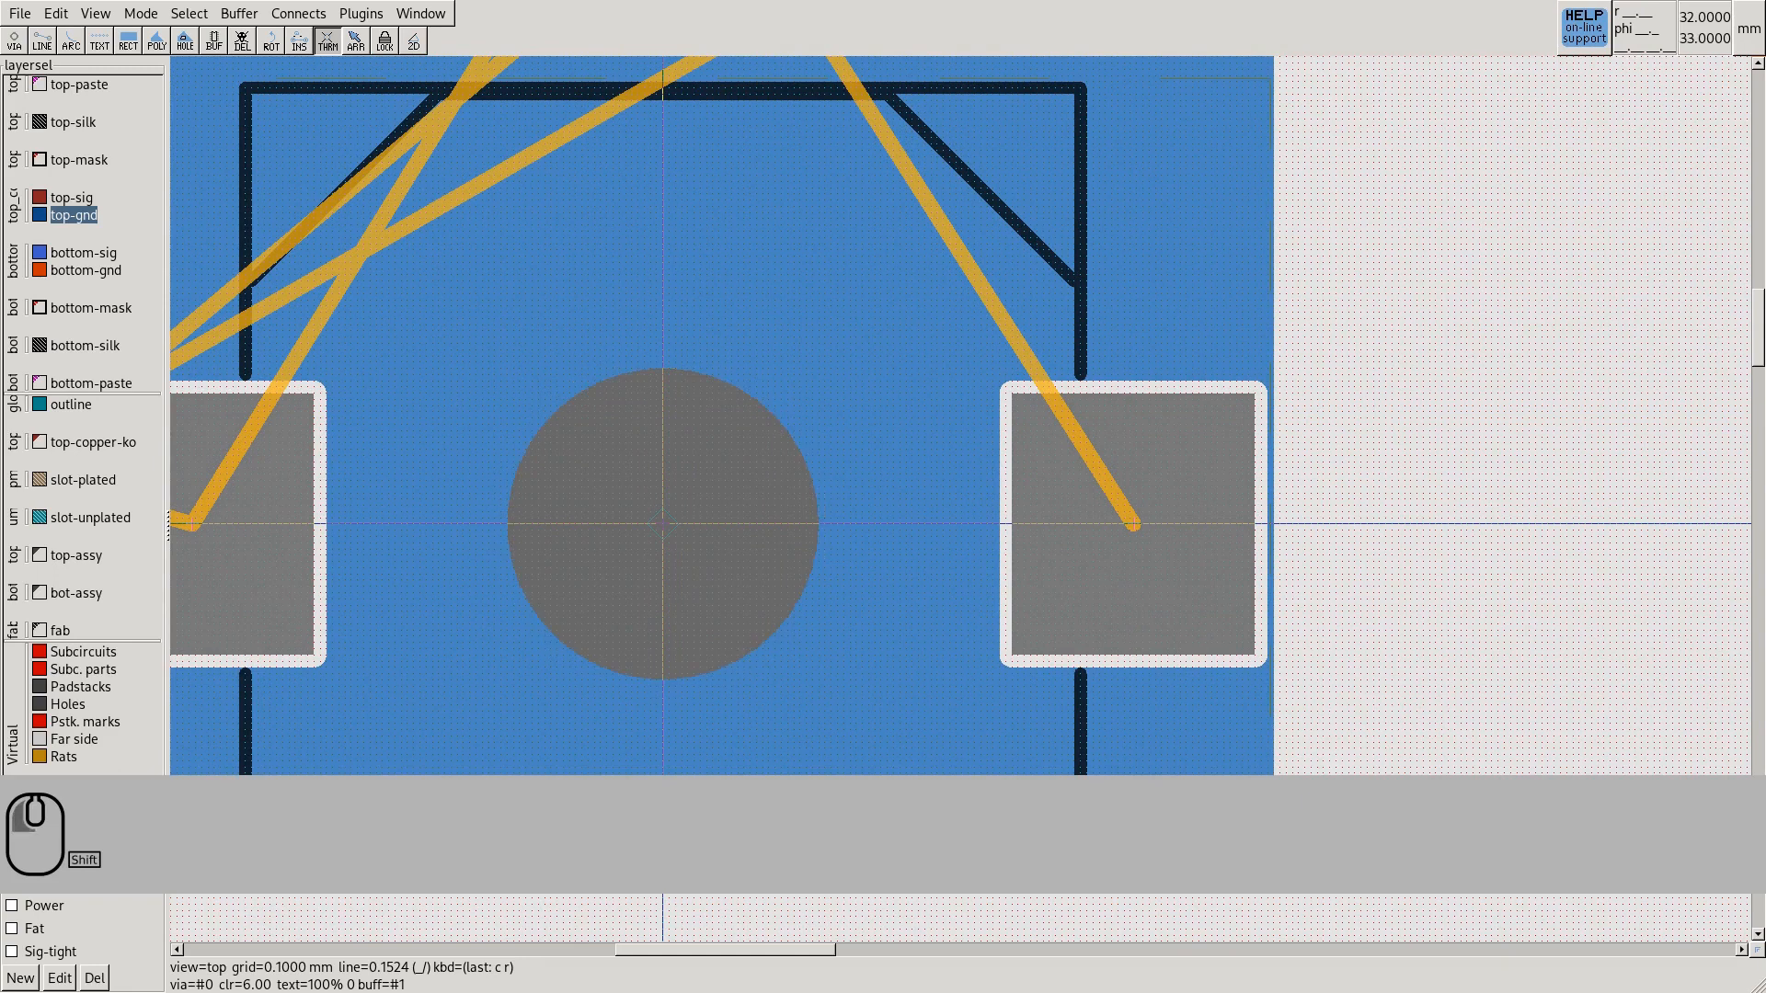
pyautogui.keyDown('shift'); pyautogui.click(663, 523); pyautogui.keyUp('shift')
# Add thermals on top-gnd to the OTG LED's ground pad and the small USB connector's four plated holes and lowest pad, and refresh the rat lines
pyautogui.moveTo(475, 238); pyautogui.dragTo(567, 346, button='middle')
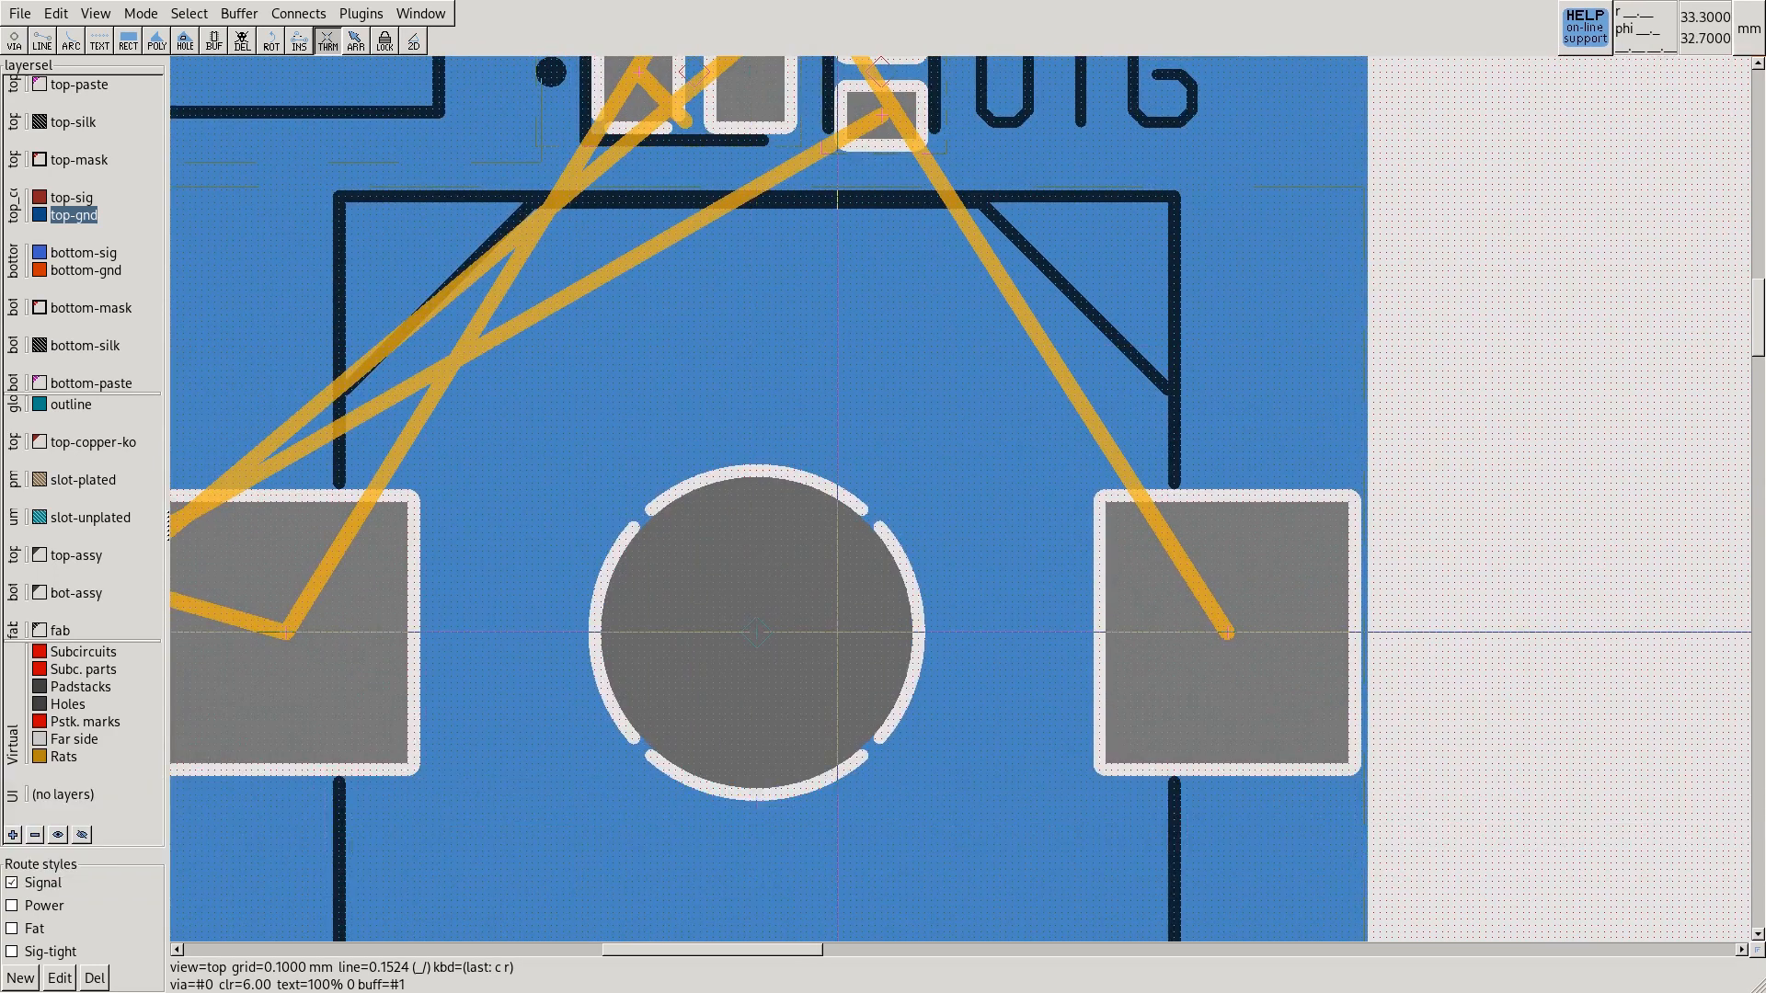
pyautogui.moveTo(189, 326); pyautogui.dragTo(623, 380, button='middle')
pyautogui.moveTo(468, 506); pyautogui.dragTo(610, 261, button='middle')
pyautogui.scroll(3, 608, 489)
pyautogui.keyDown('shift'); pyautogui.click(606, 489); pyautogui.keyUp('shift')
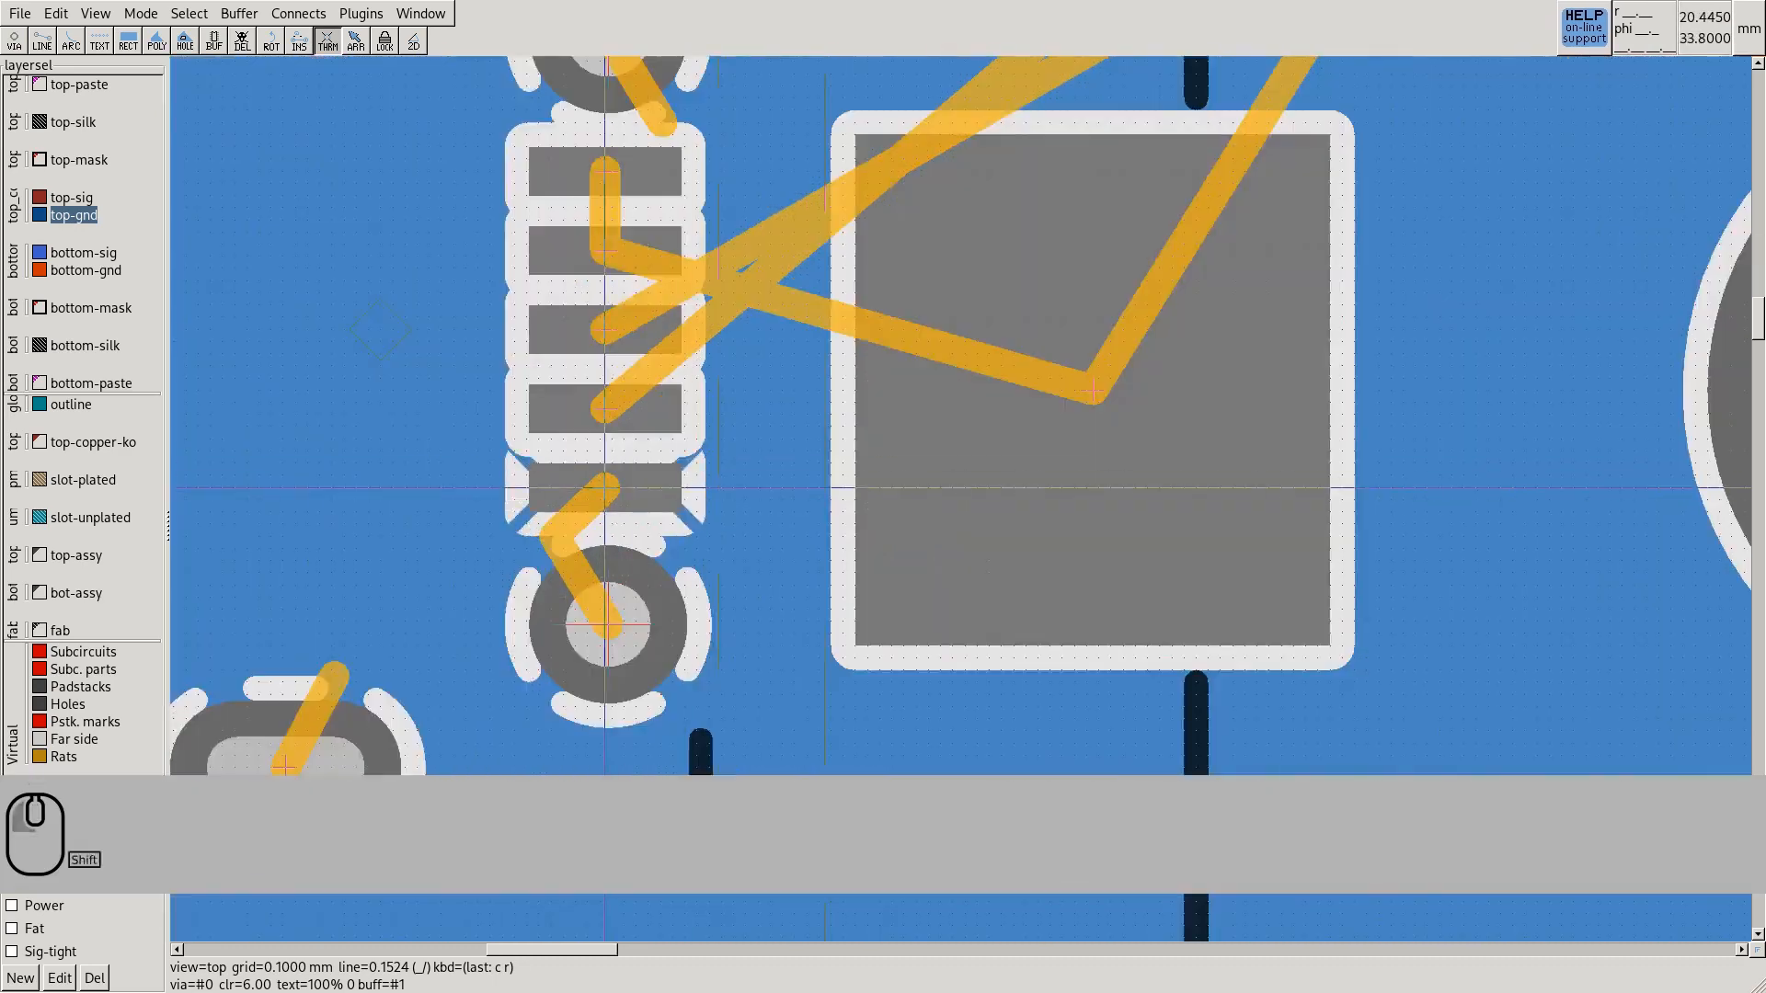
pyautogui.scroll(-2, 604, 487)
pyautogui.keyDown('shift'); pyautogui.click(605, 487); pyautogui.keyUp('shift')
pyautogui.press('c')
pyautogui.press('r')
pyautogui.scroll(-5, 609, 488)
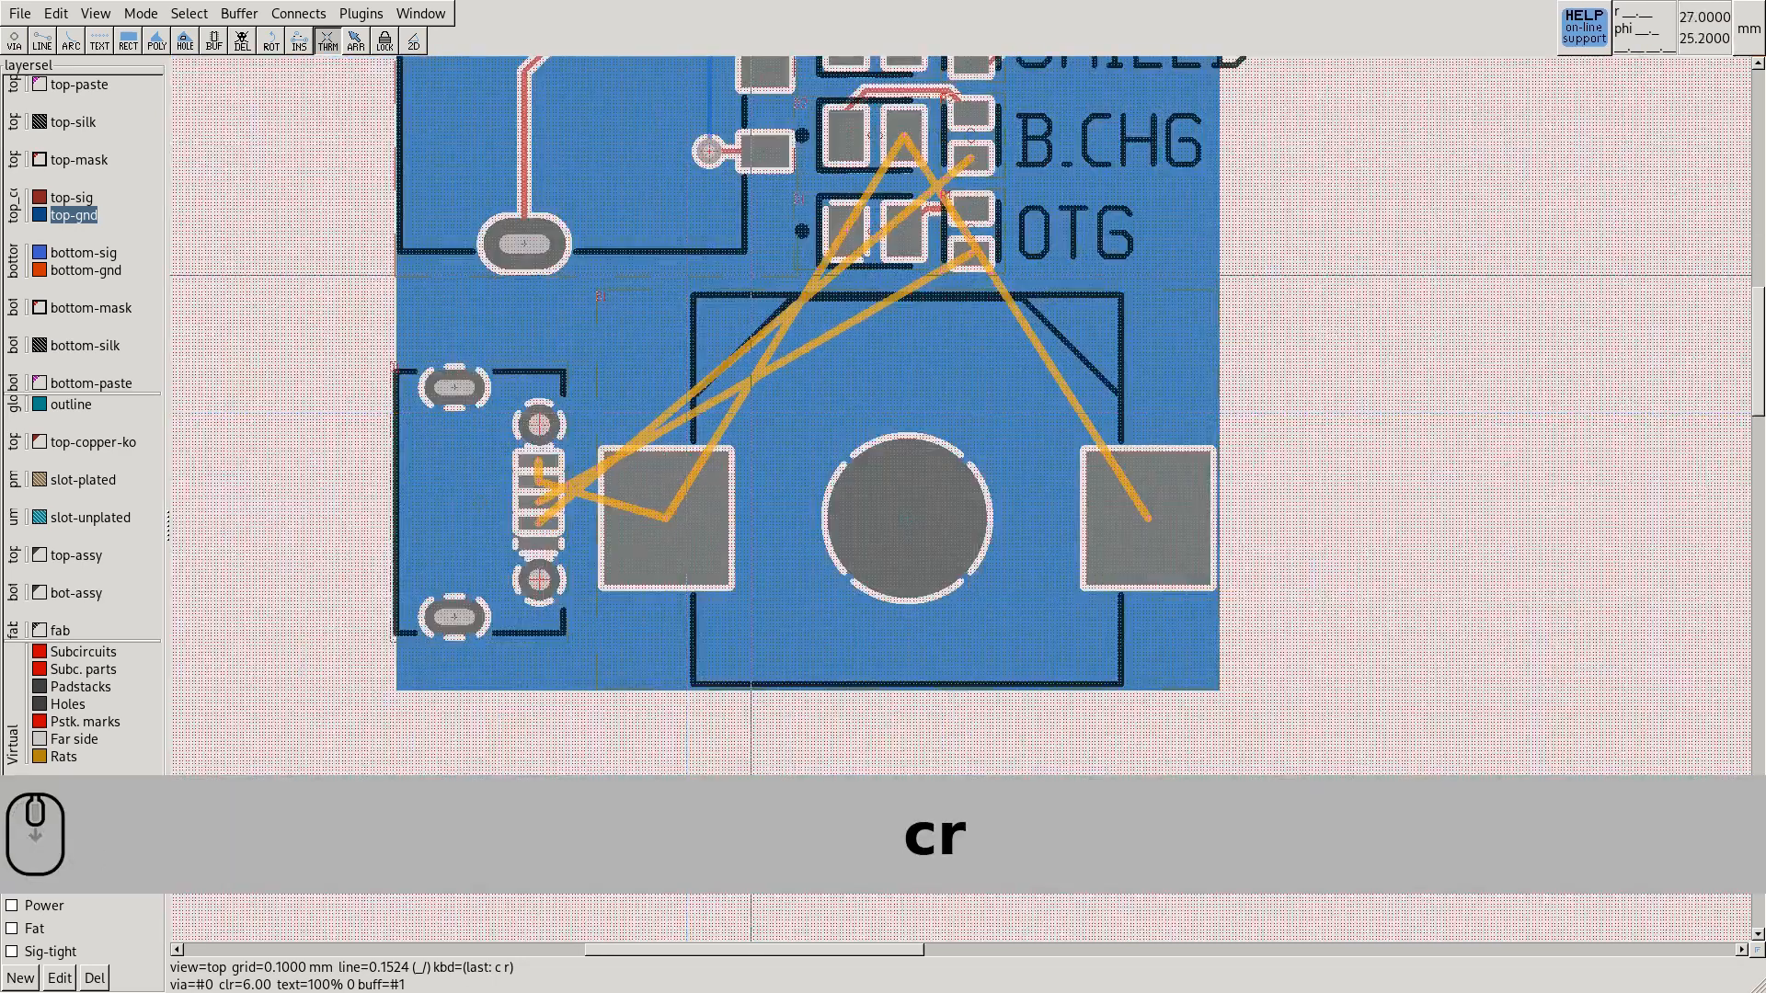
pyautogui.moveTo(736, 273); pyautogui.dragTo(704, 439, button='middle')
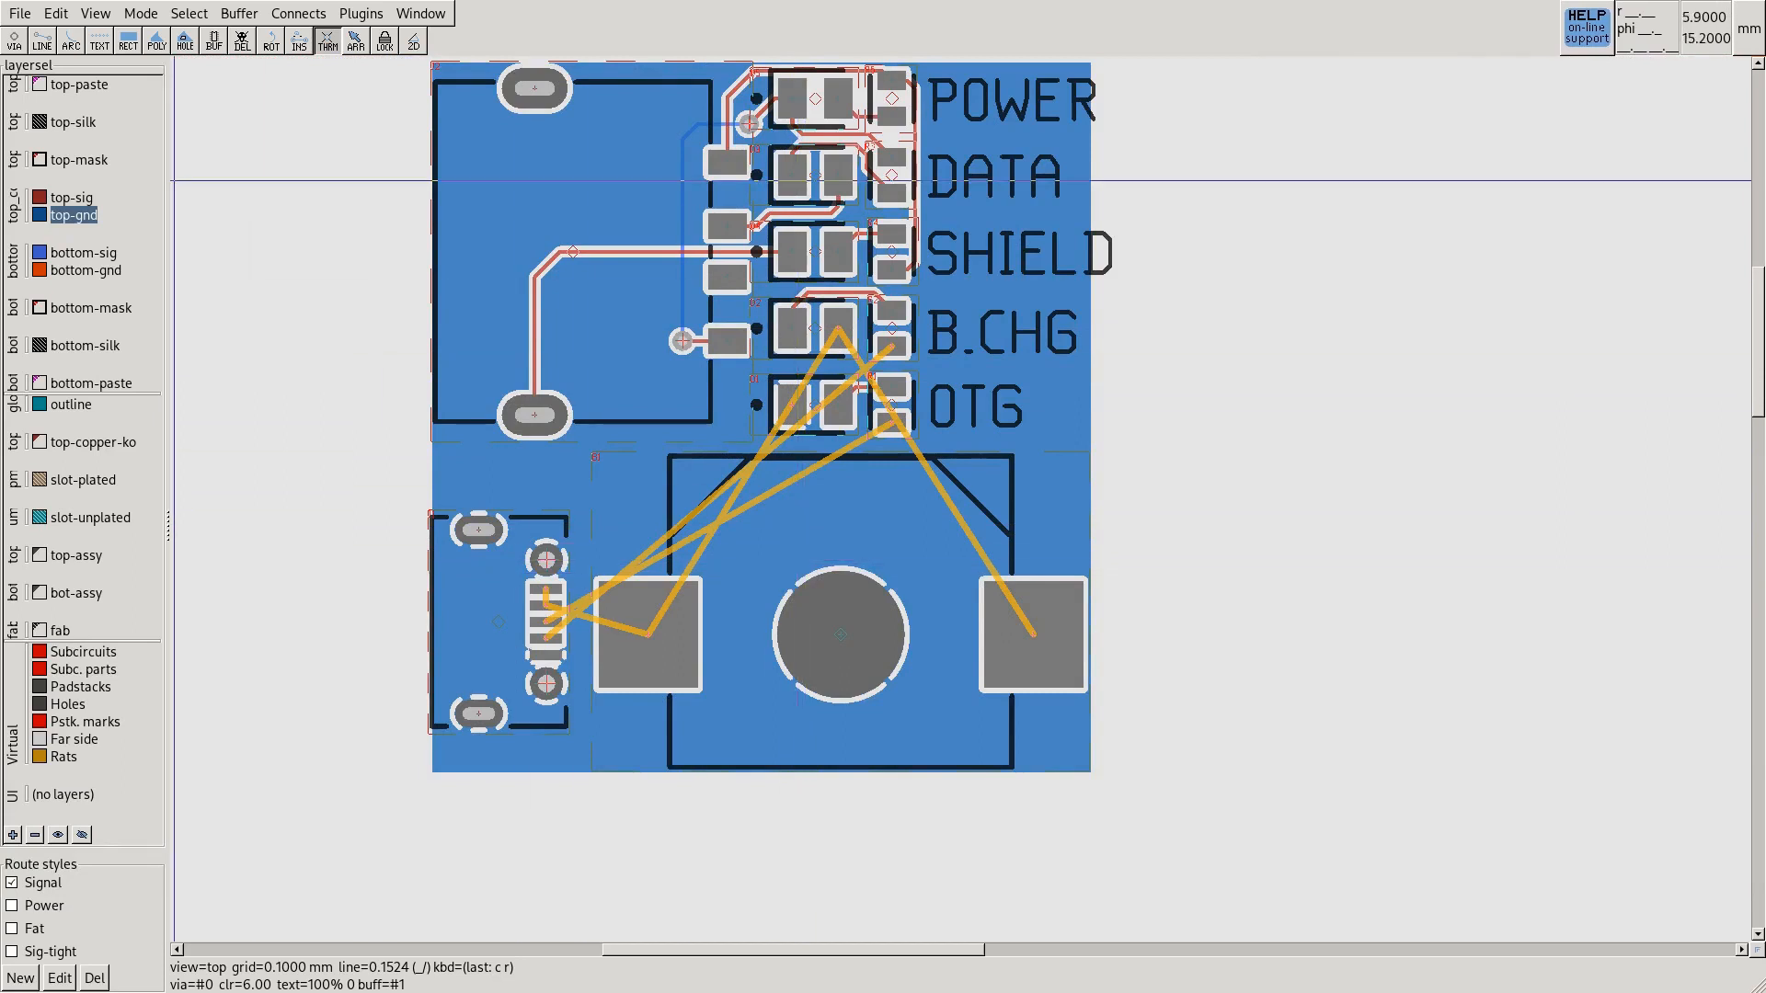
# Route a top-sig trace from the small USB connector's second small pad to B1's square pad beside it
pyautogui.click(70, 197)
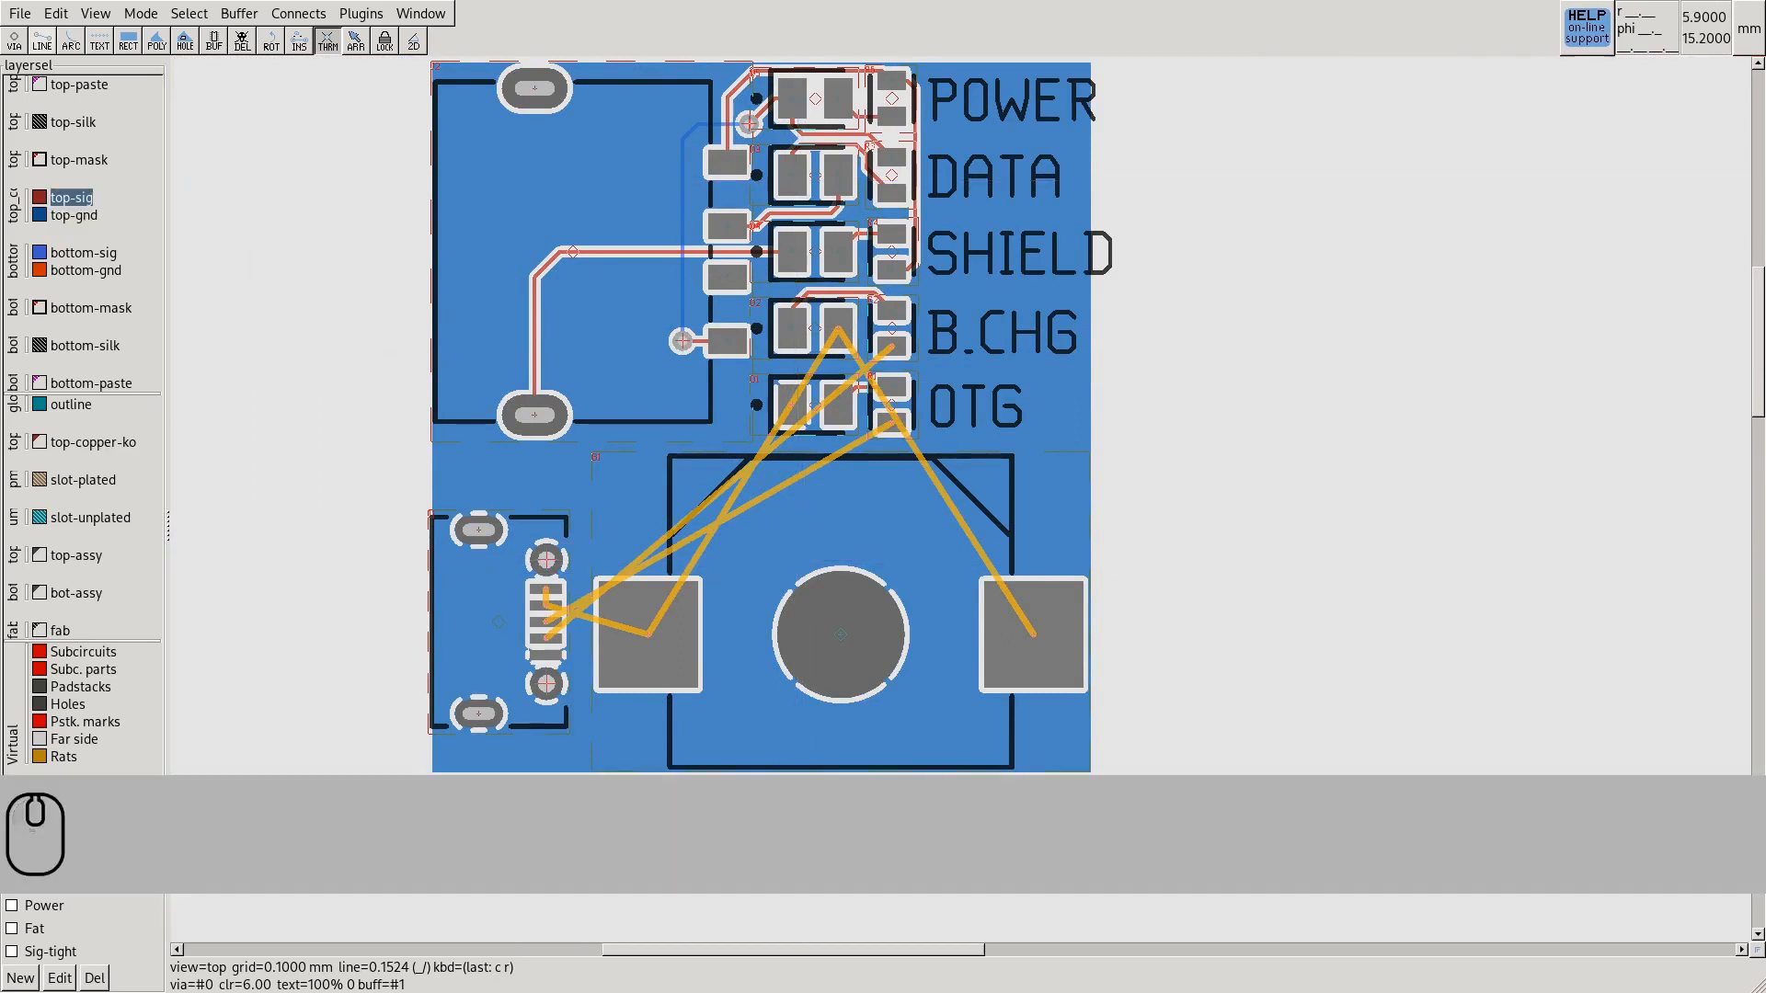
pyautogui.click(42, 41)
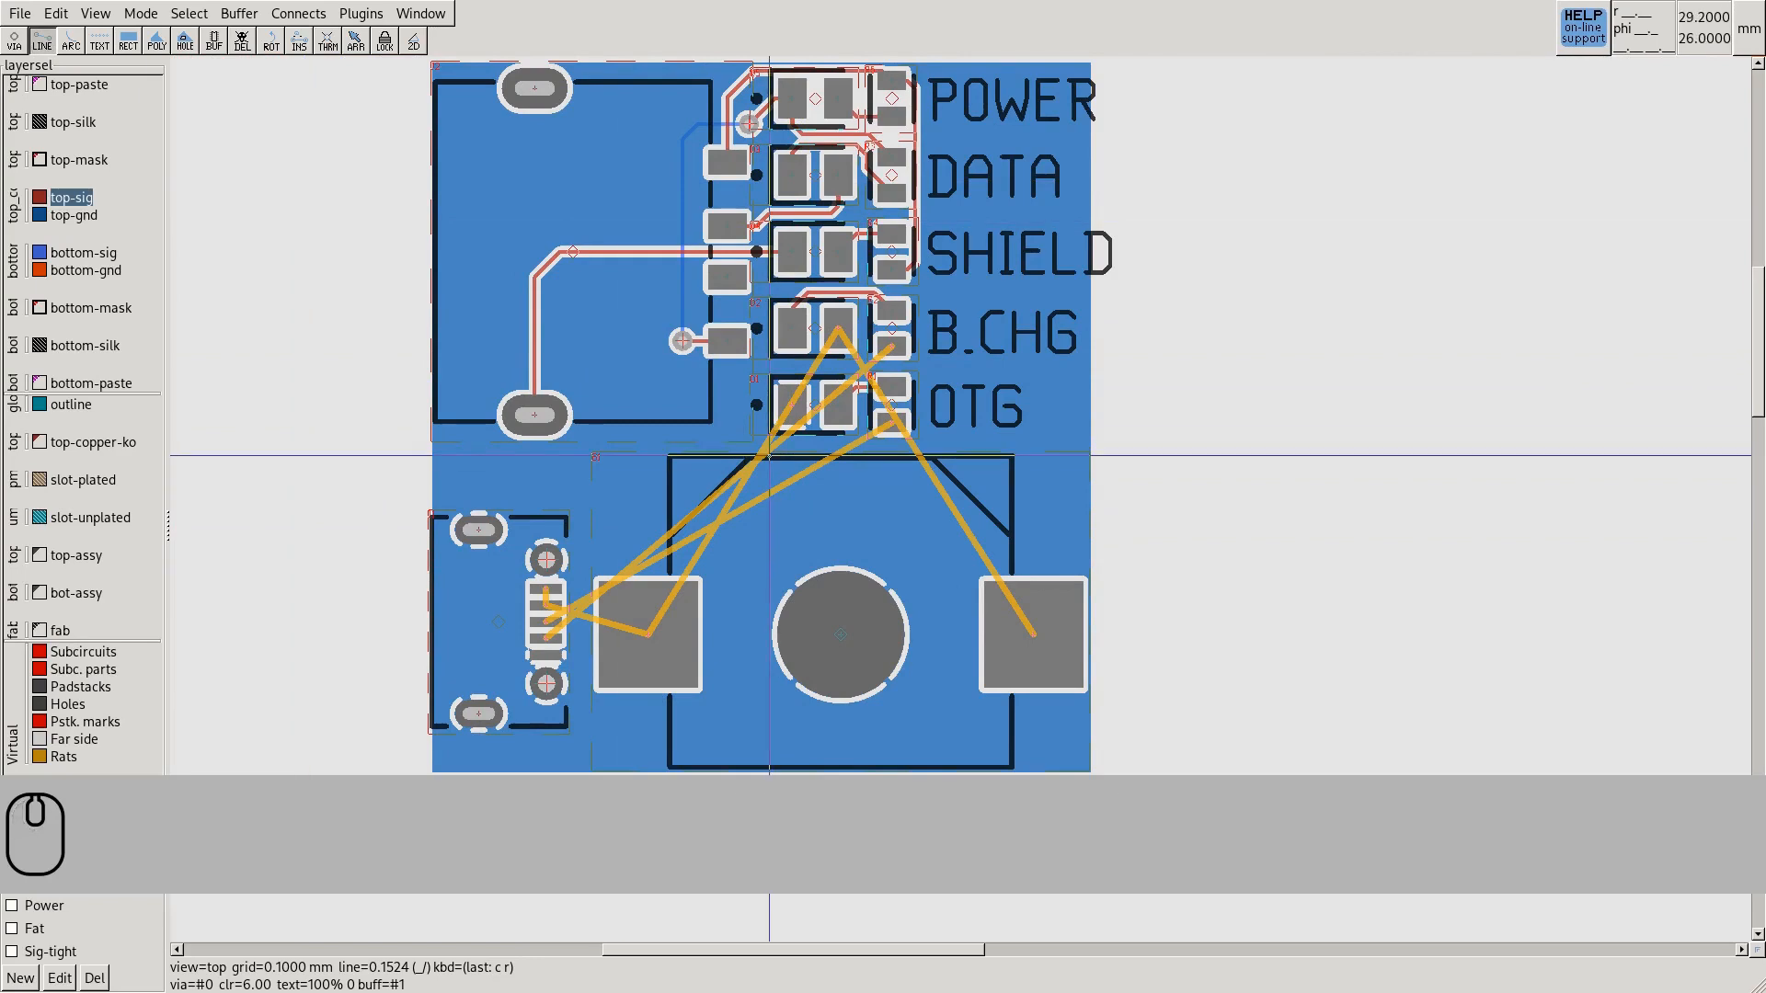
pyautogui.scroll(4, 748, 338)
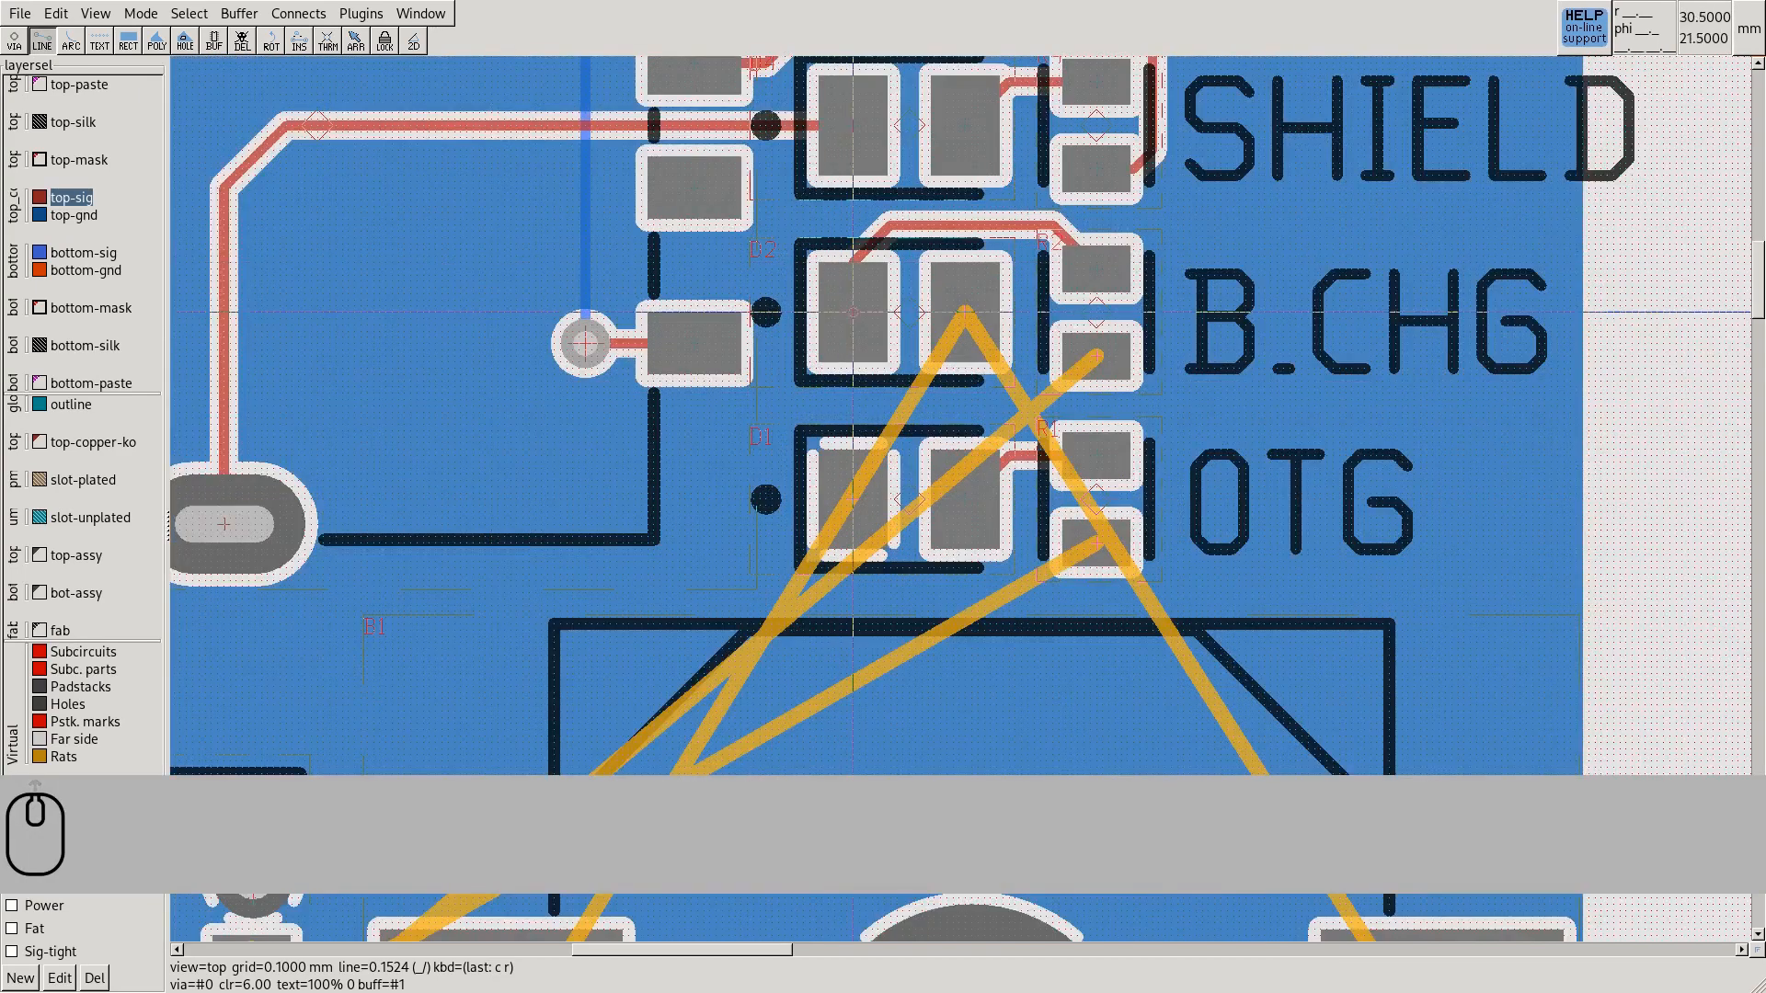
pyautogui.moveTo(778, 481); pyautogui.dragTo(883, 178, button='middle')
pyautogui.moveTo(596, 566); pyautogui.dragTo(663, 411, button='middle')
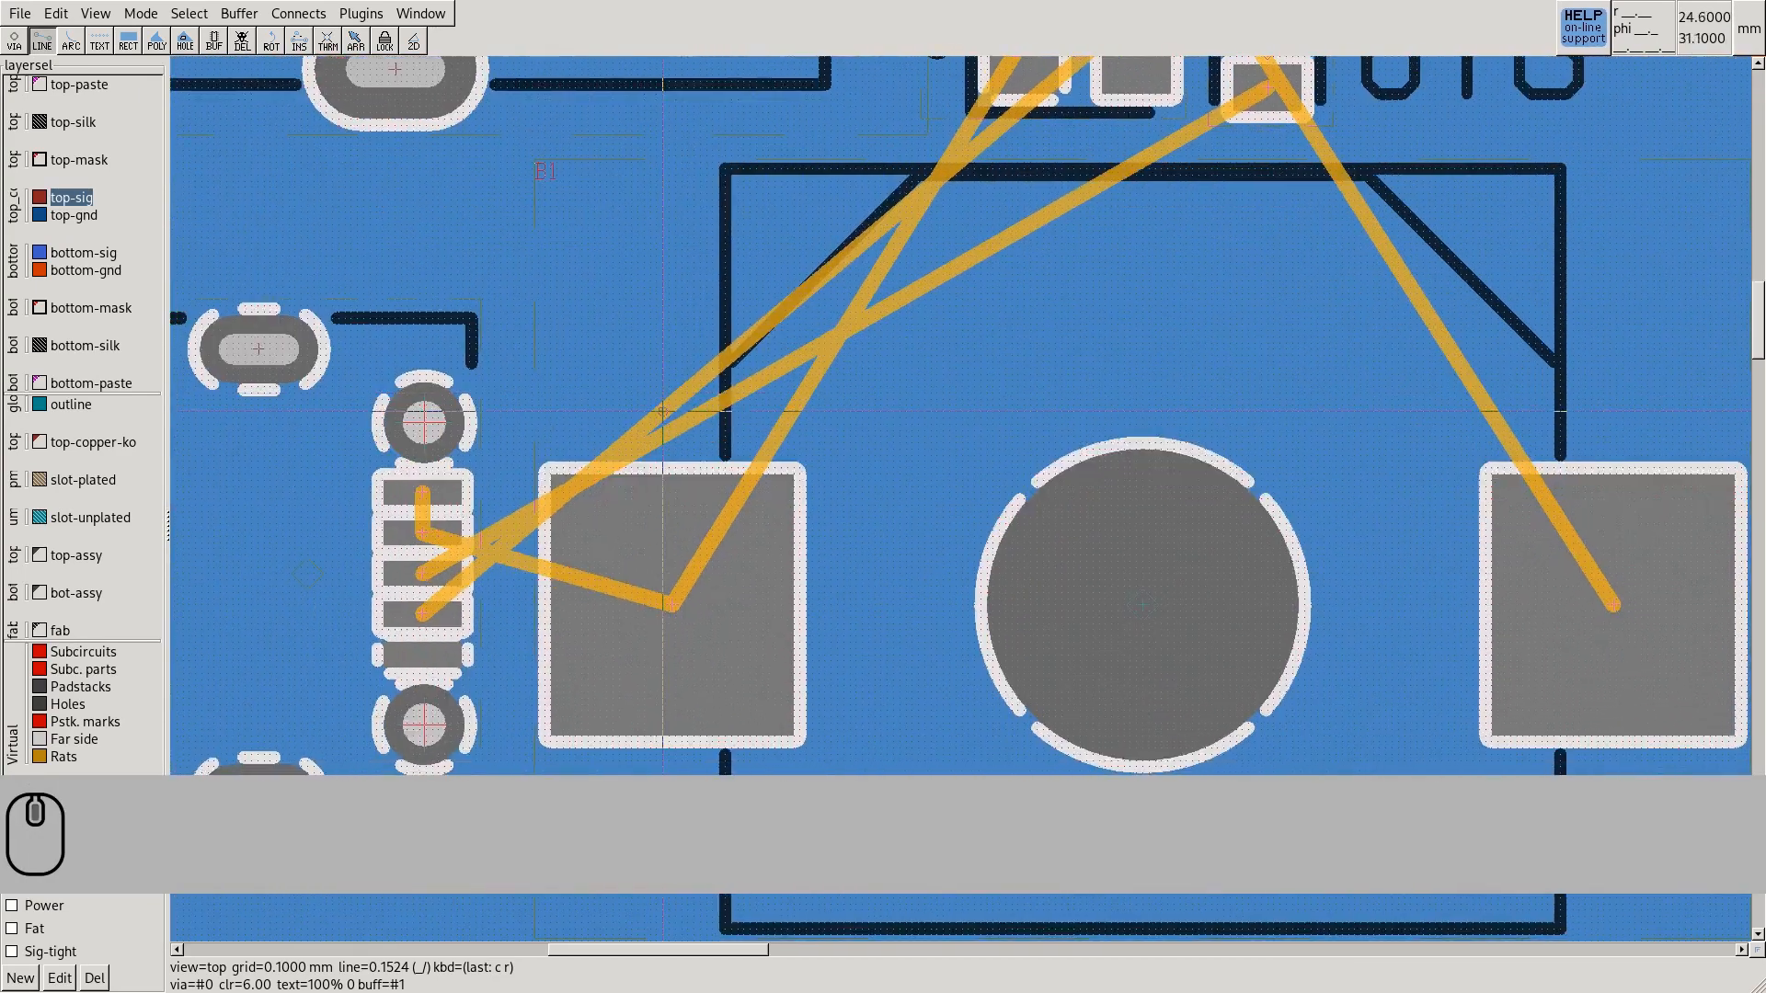
pyautogui.click(672, 605)
pyautogui.press('Escape')
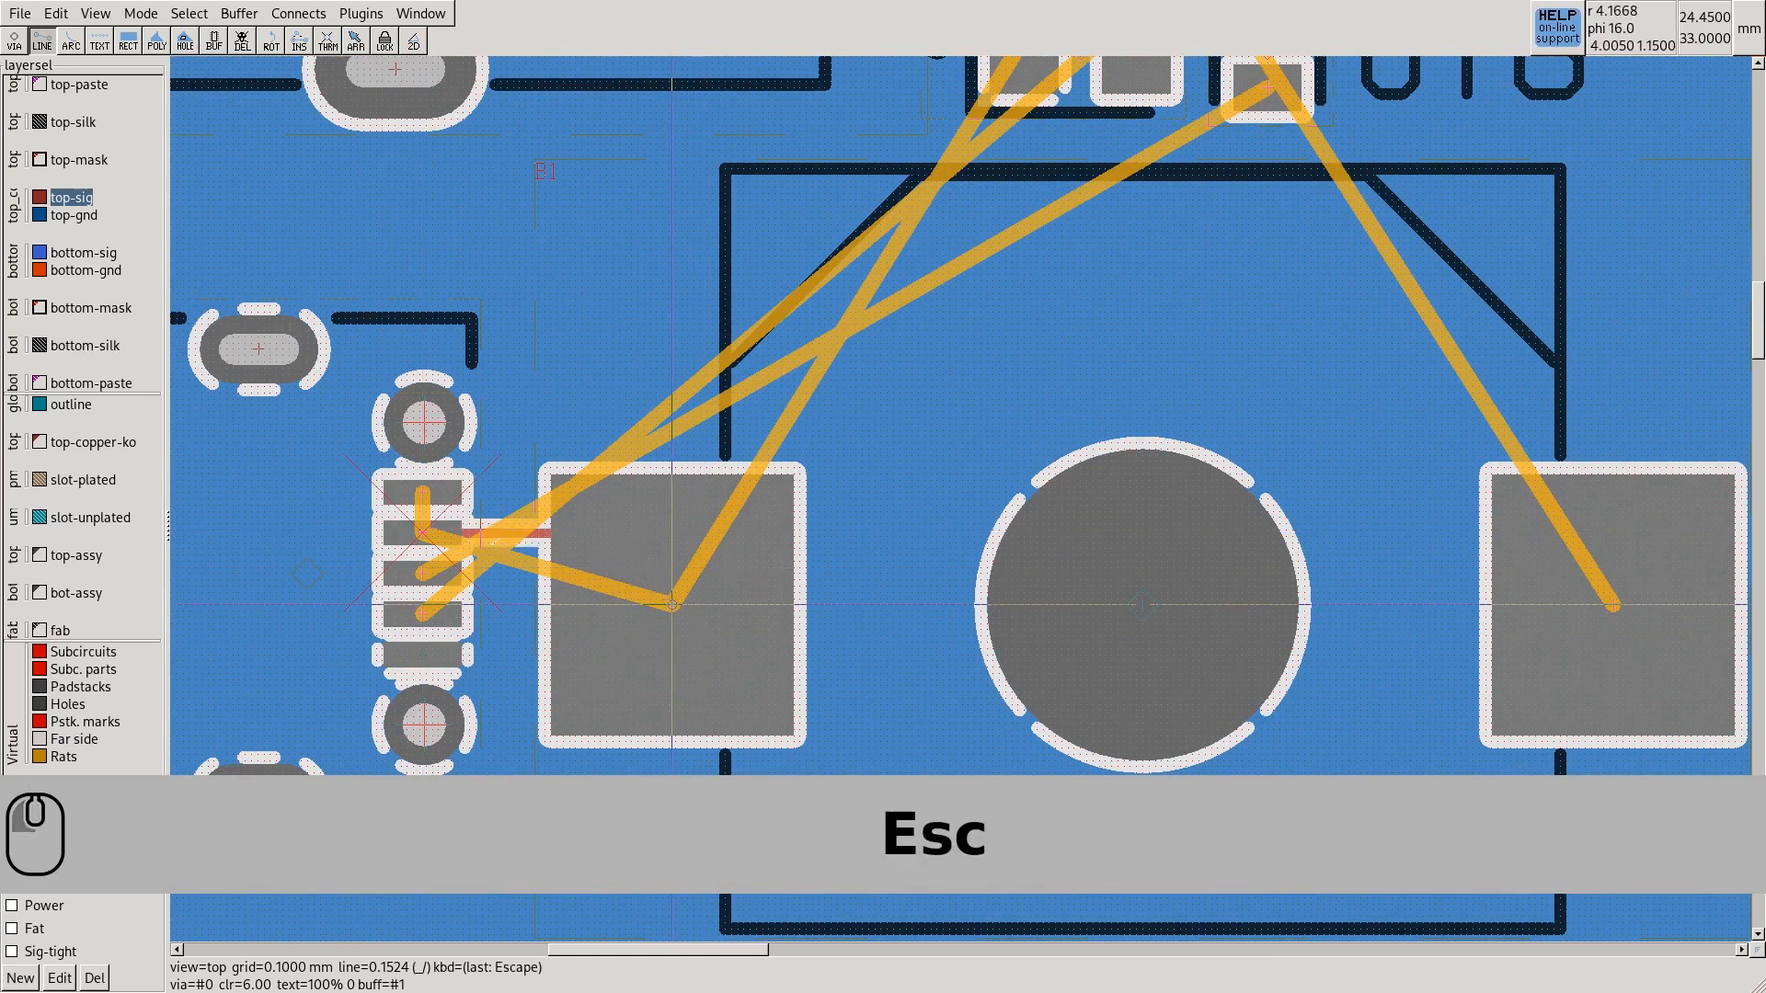
pyautogui.press('Escape')
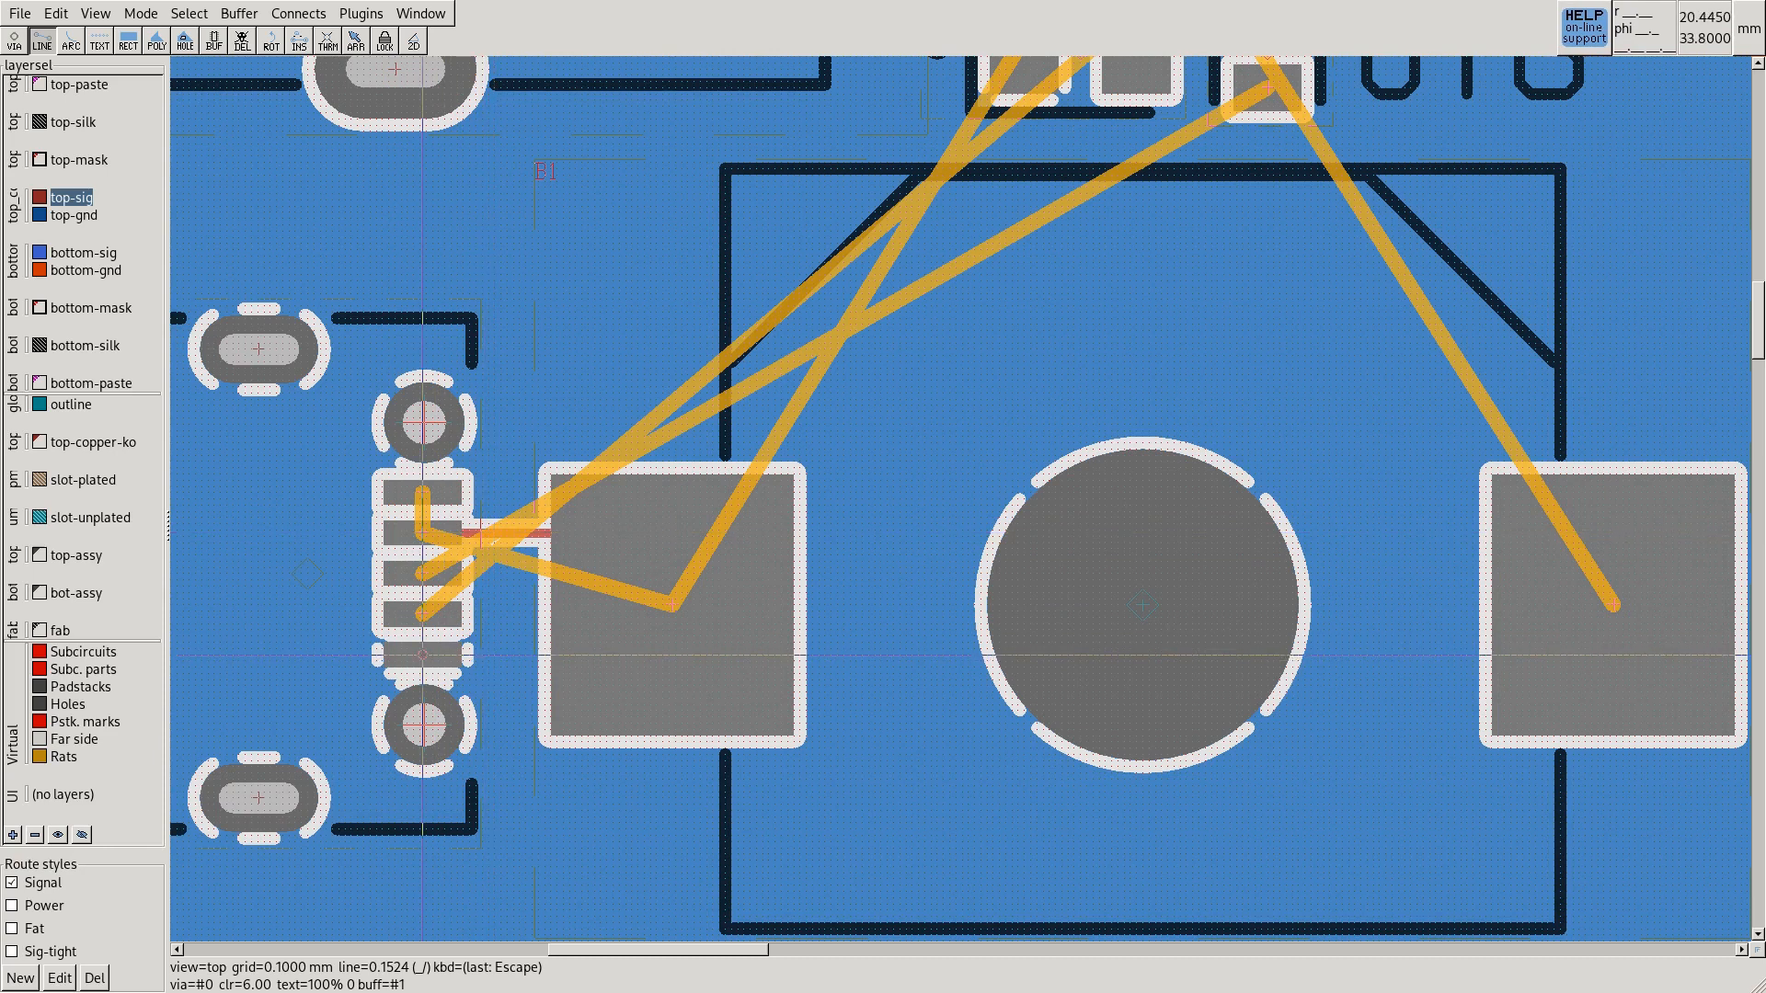
# Turn off polygon clearance for new lines and arcs, and draw a short top-sig line from the small USB connector's first small pad
pyautogui.click(140, 13)
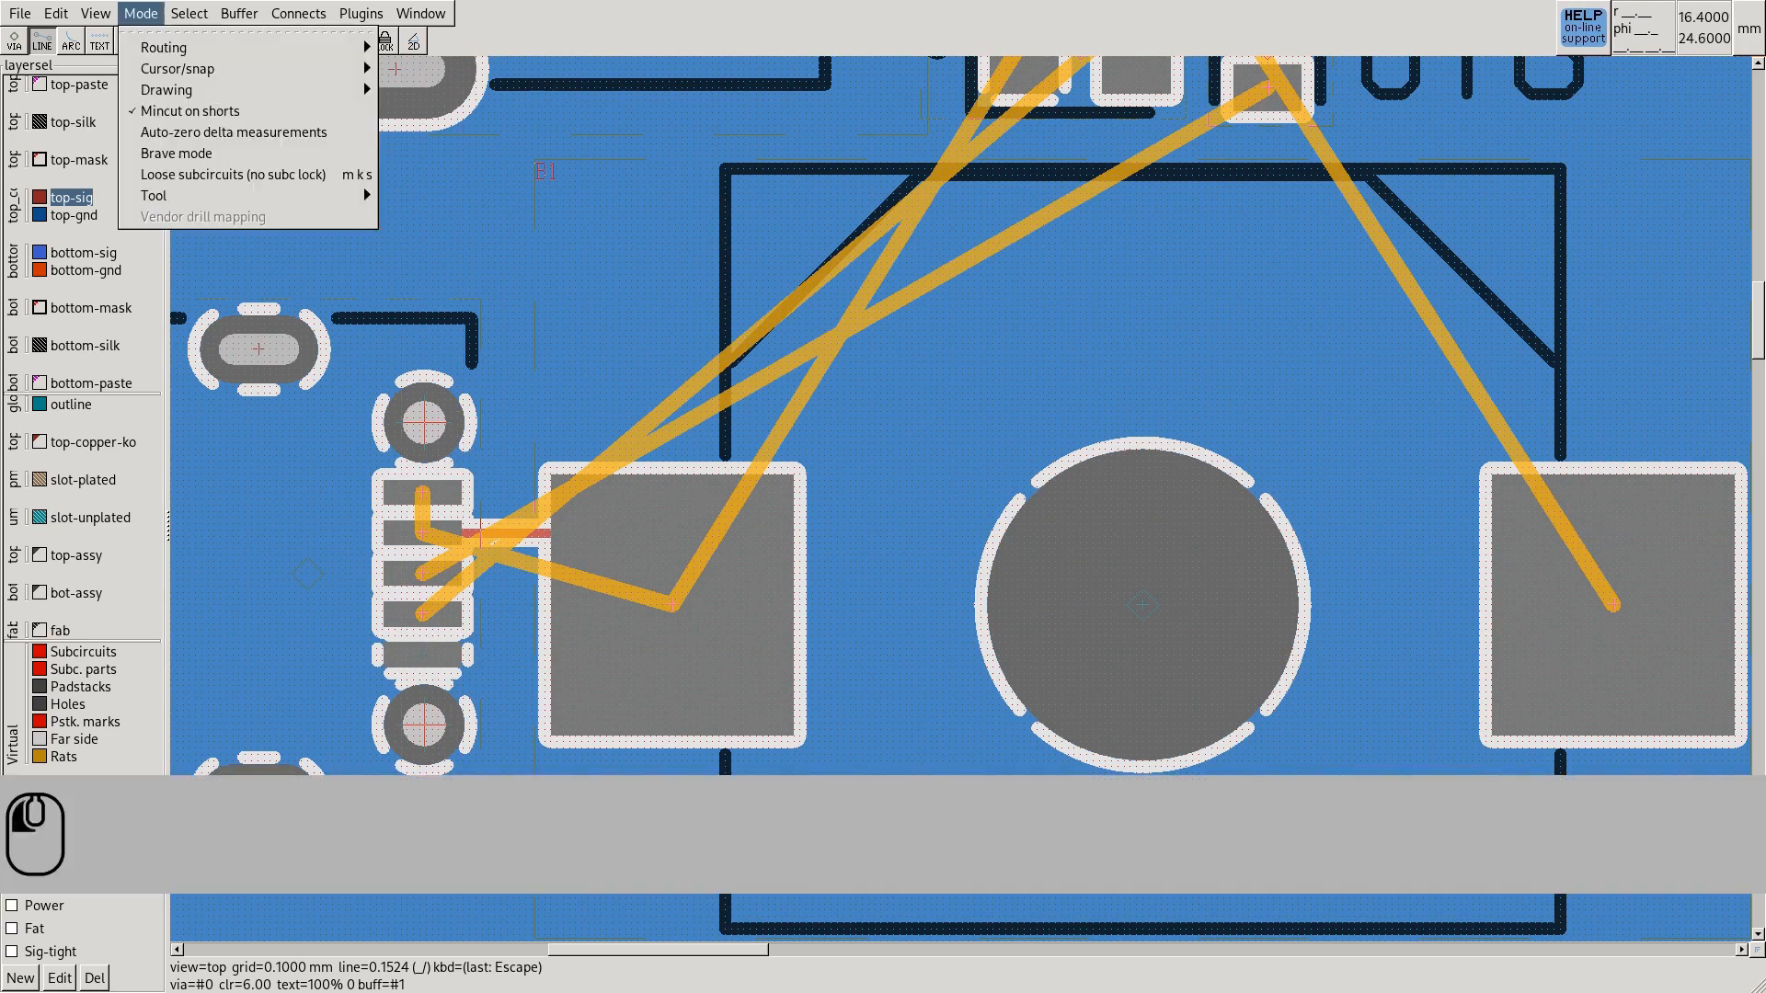
pyautogui.moveTo(163, 47)
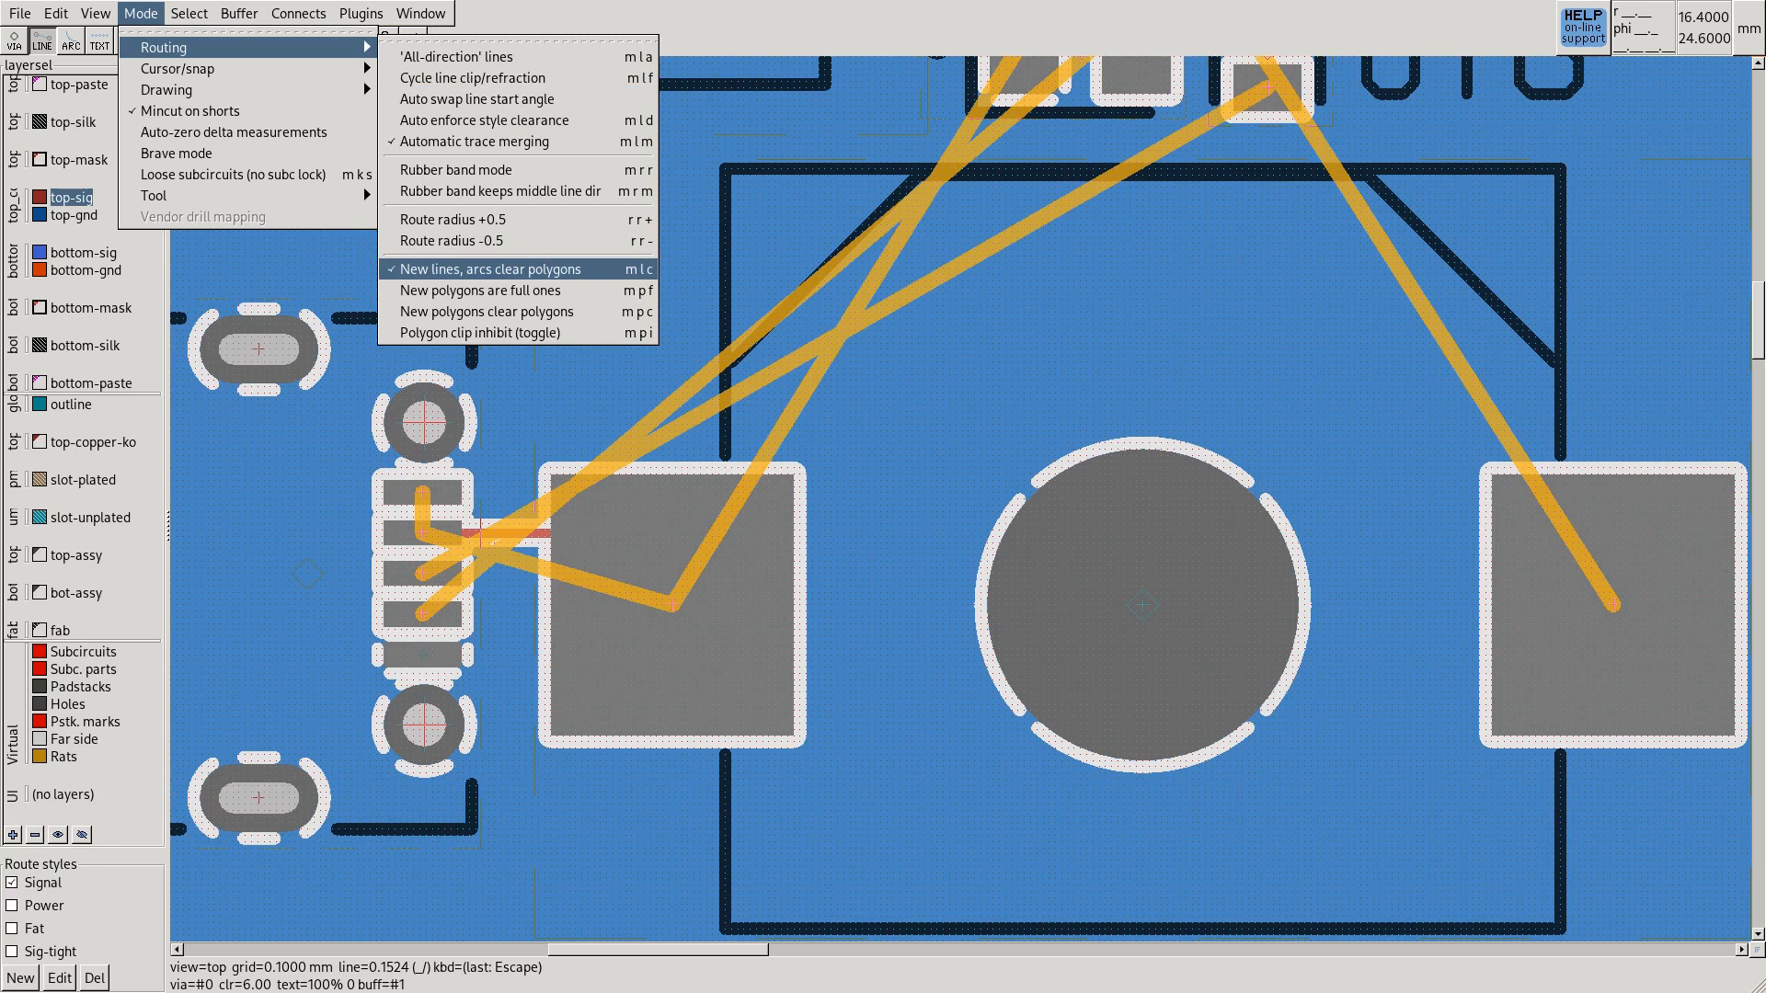
pyautogui.click(490, 268)
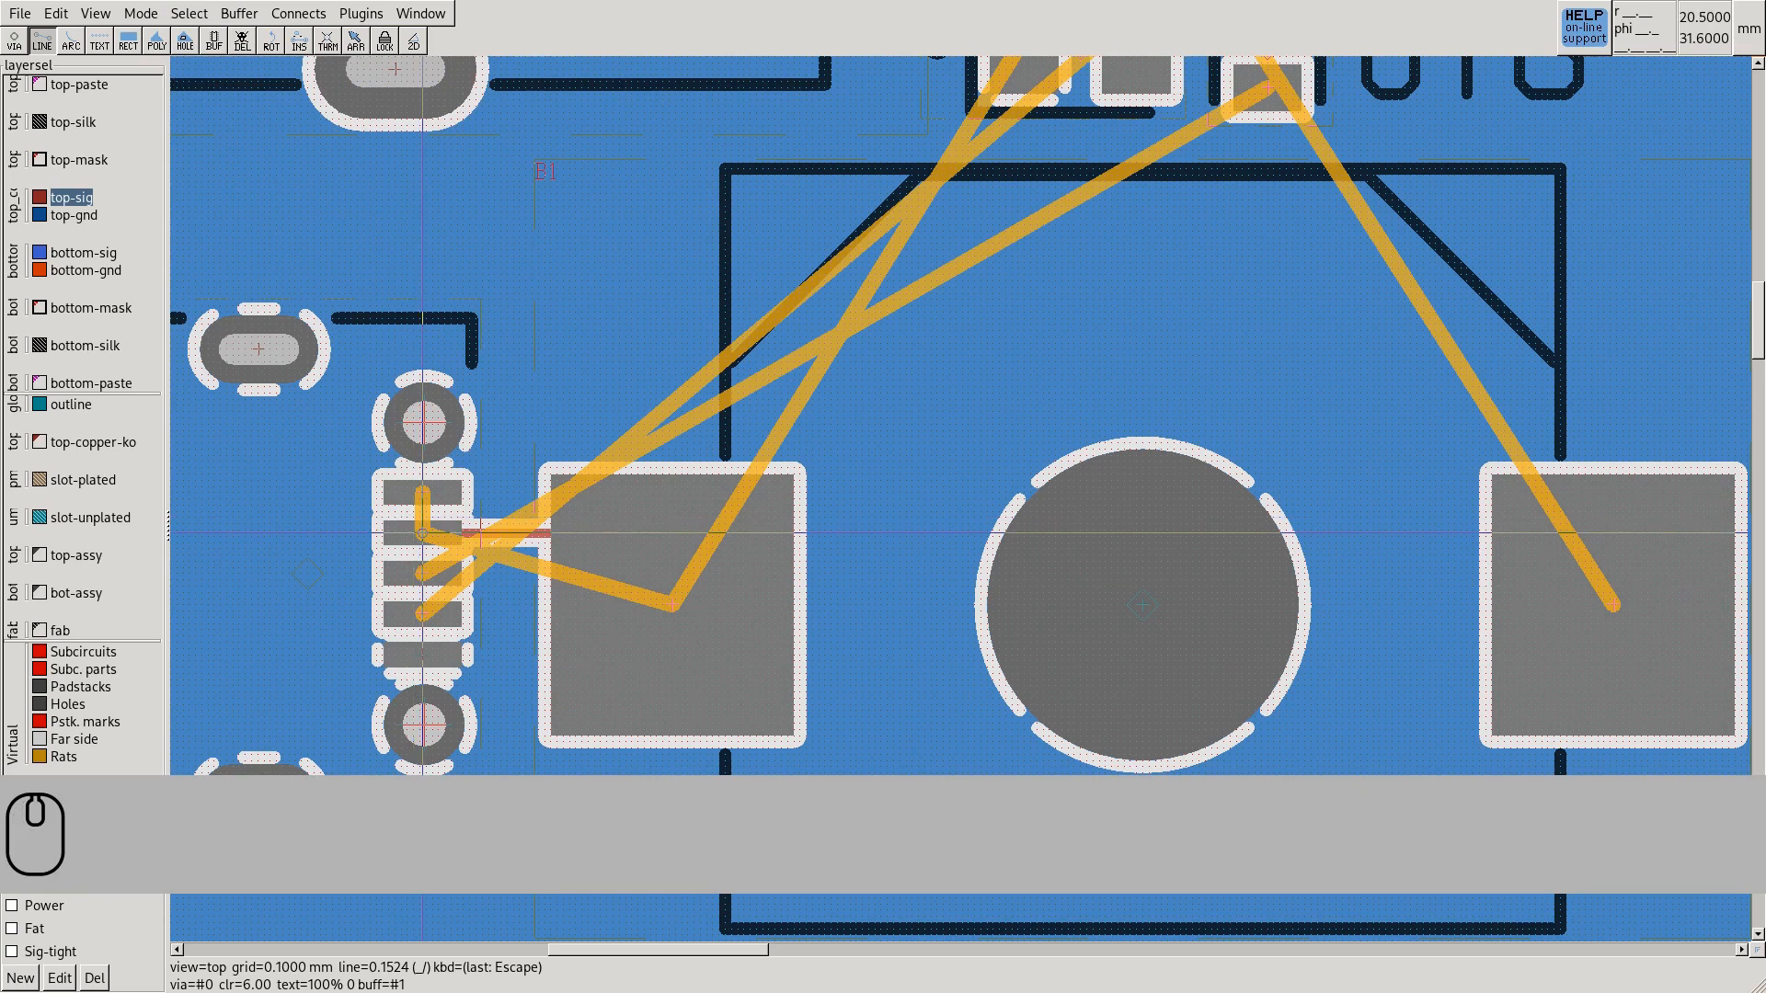
pyautogui.click(422, 493)
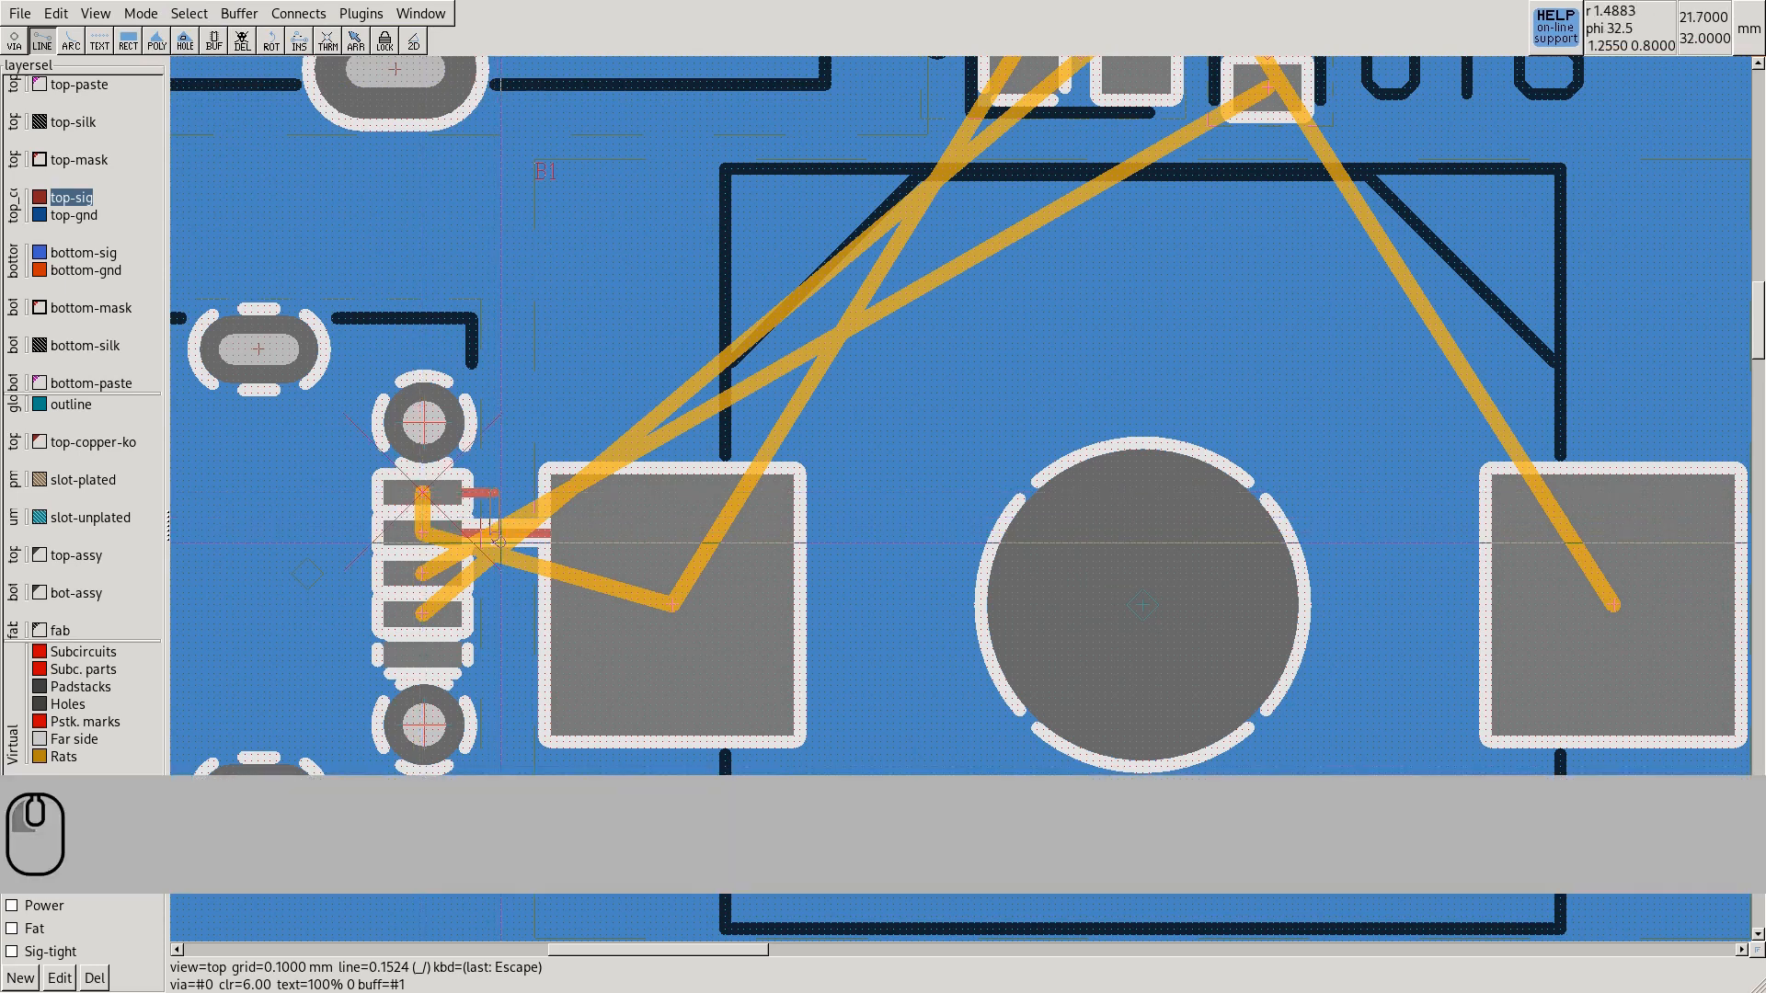
pyautogui.press('Escape')
# Re-enable polygon clearance for new lines, replace the short line at the small USB connector's first pad, and undo the replacement
pyautogui.scroll(1, 460, 515)
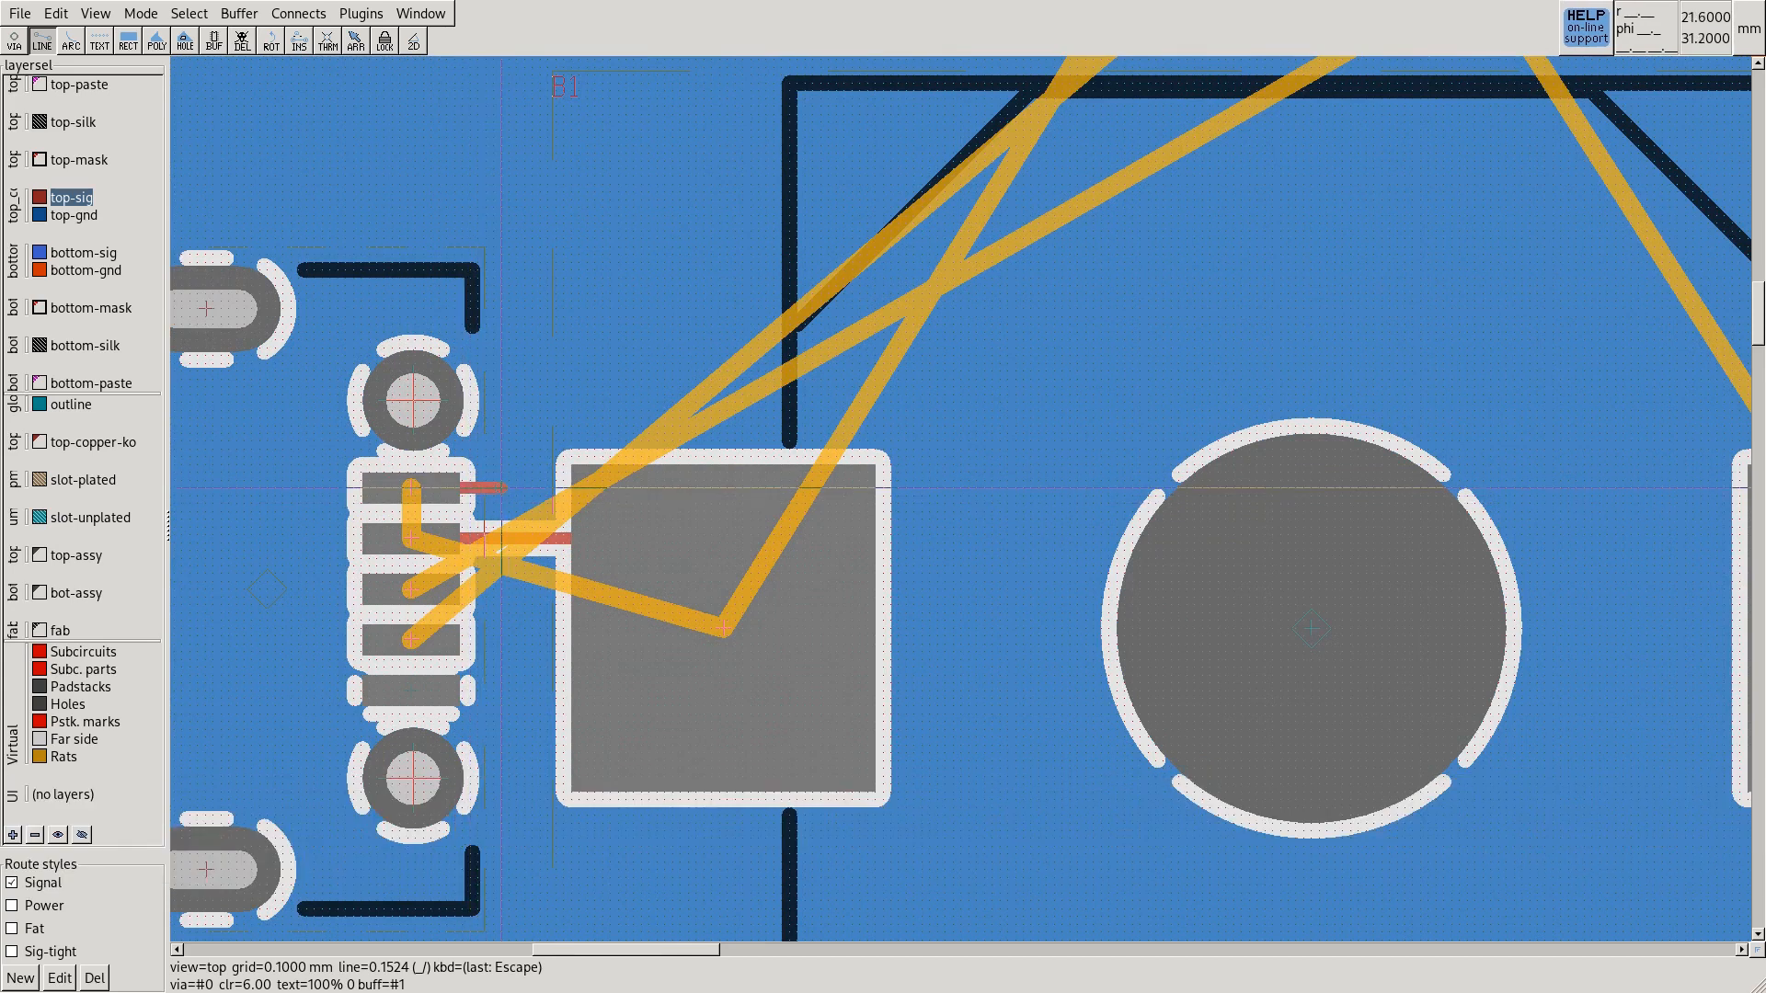
pyautogui.press('m')
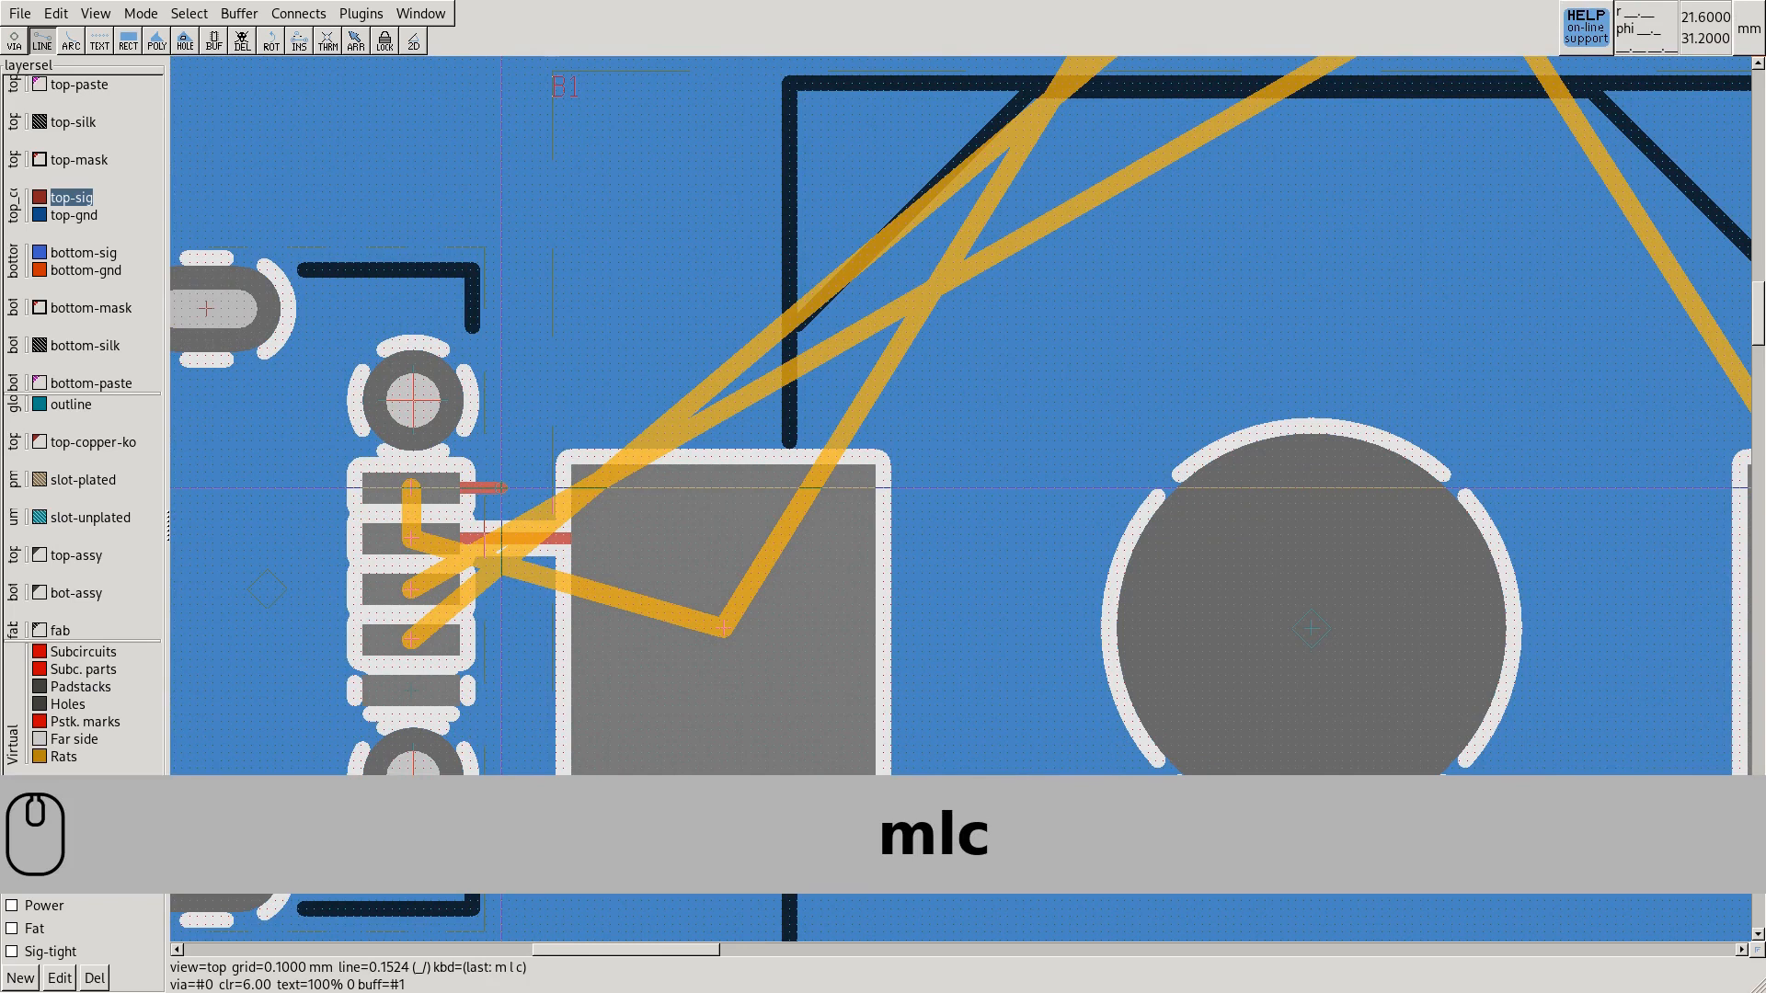
pyautogui.press('Delete')
pyautogui.click(411, 487)
pyautogui.click(517, 497)
pyautogui.press('Escape')
pyautogui.press('u')
pyautogui.press('u')
# Delete the bottom-sig trace between the two vias beside the large USB connector's pads
pyautogui.scroll(-6, 694, 473)
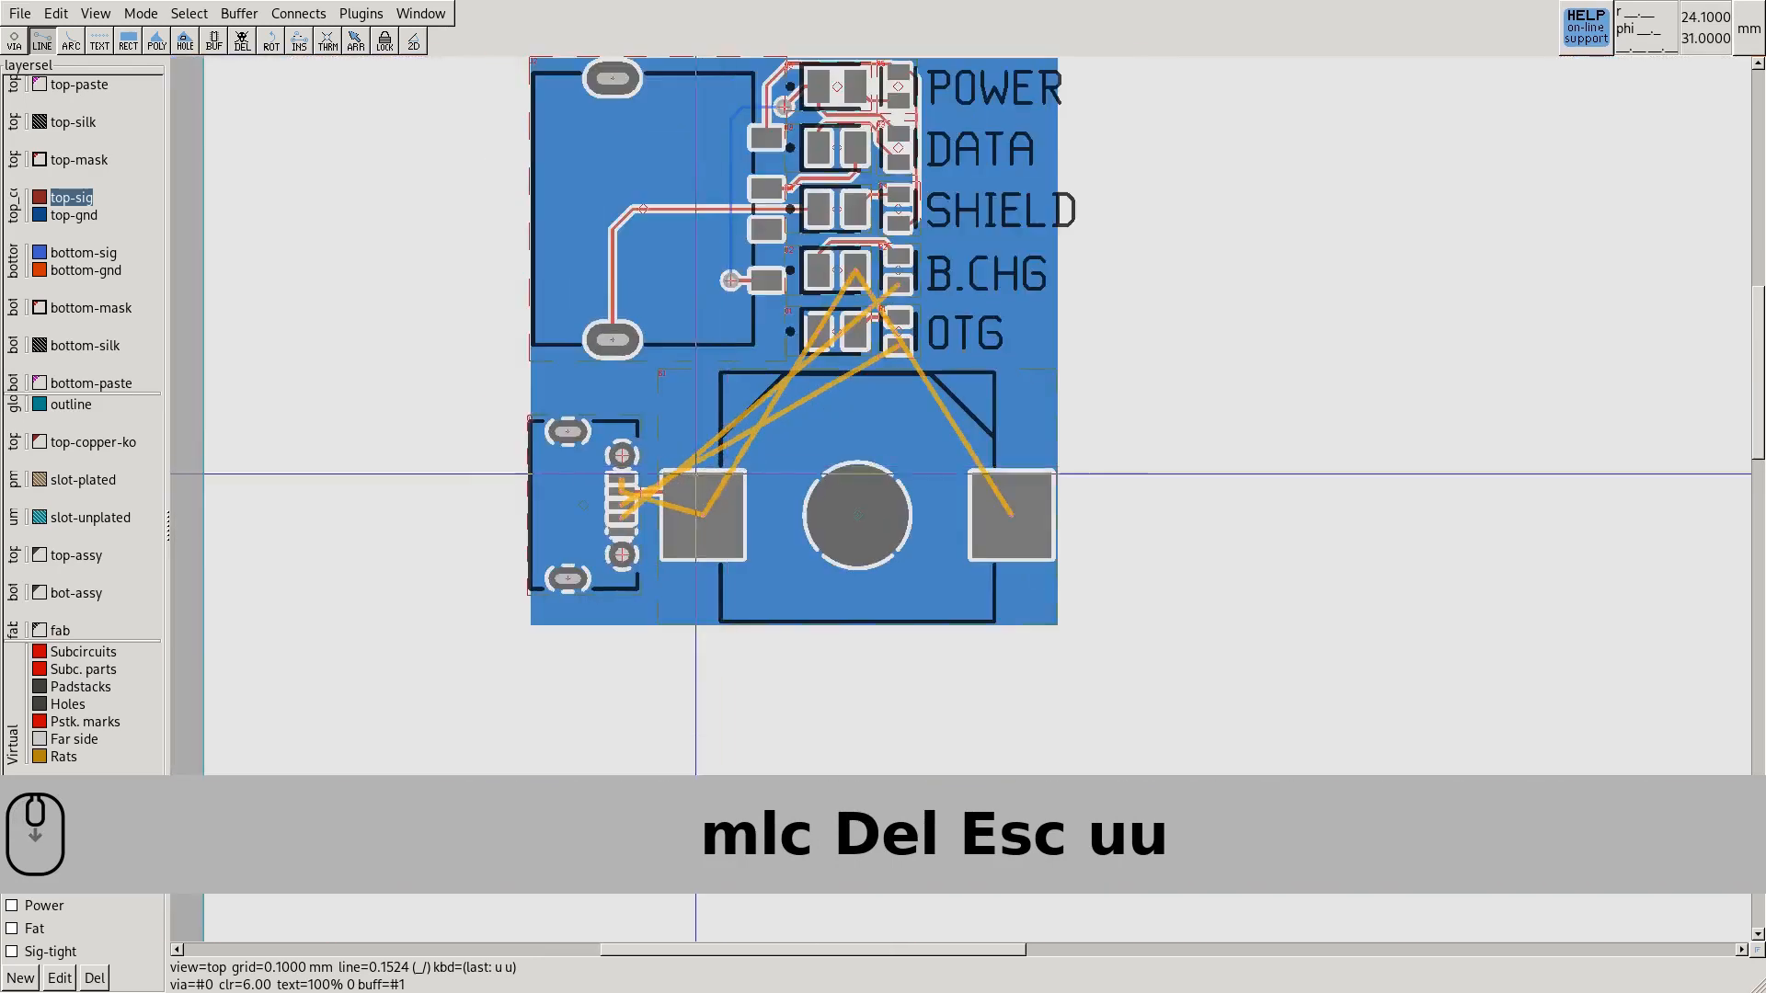
pyautogui.moveTo(775, 399); pyautogui.dragTo(717, 469, button='middle')
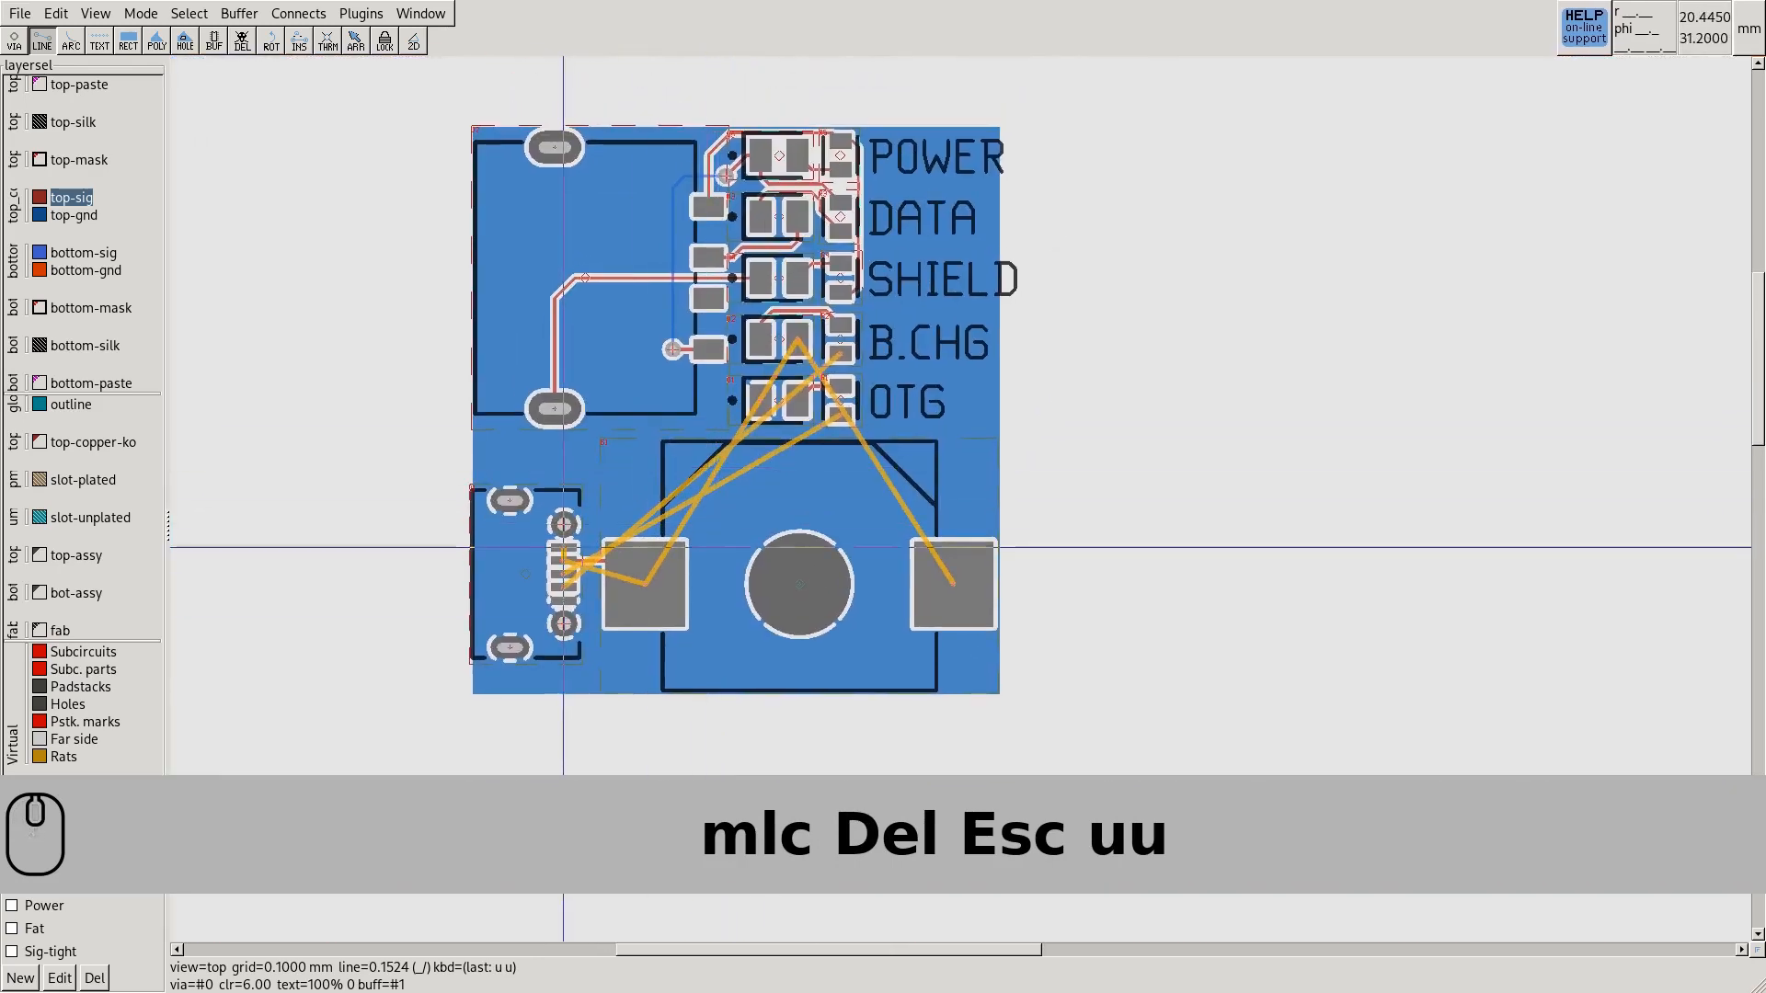
pyautogui.scroll(3, 564, 547)
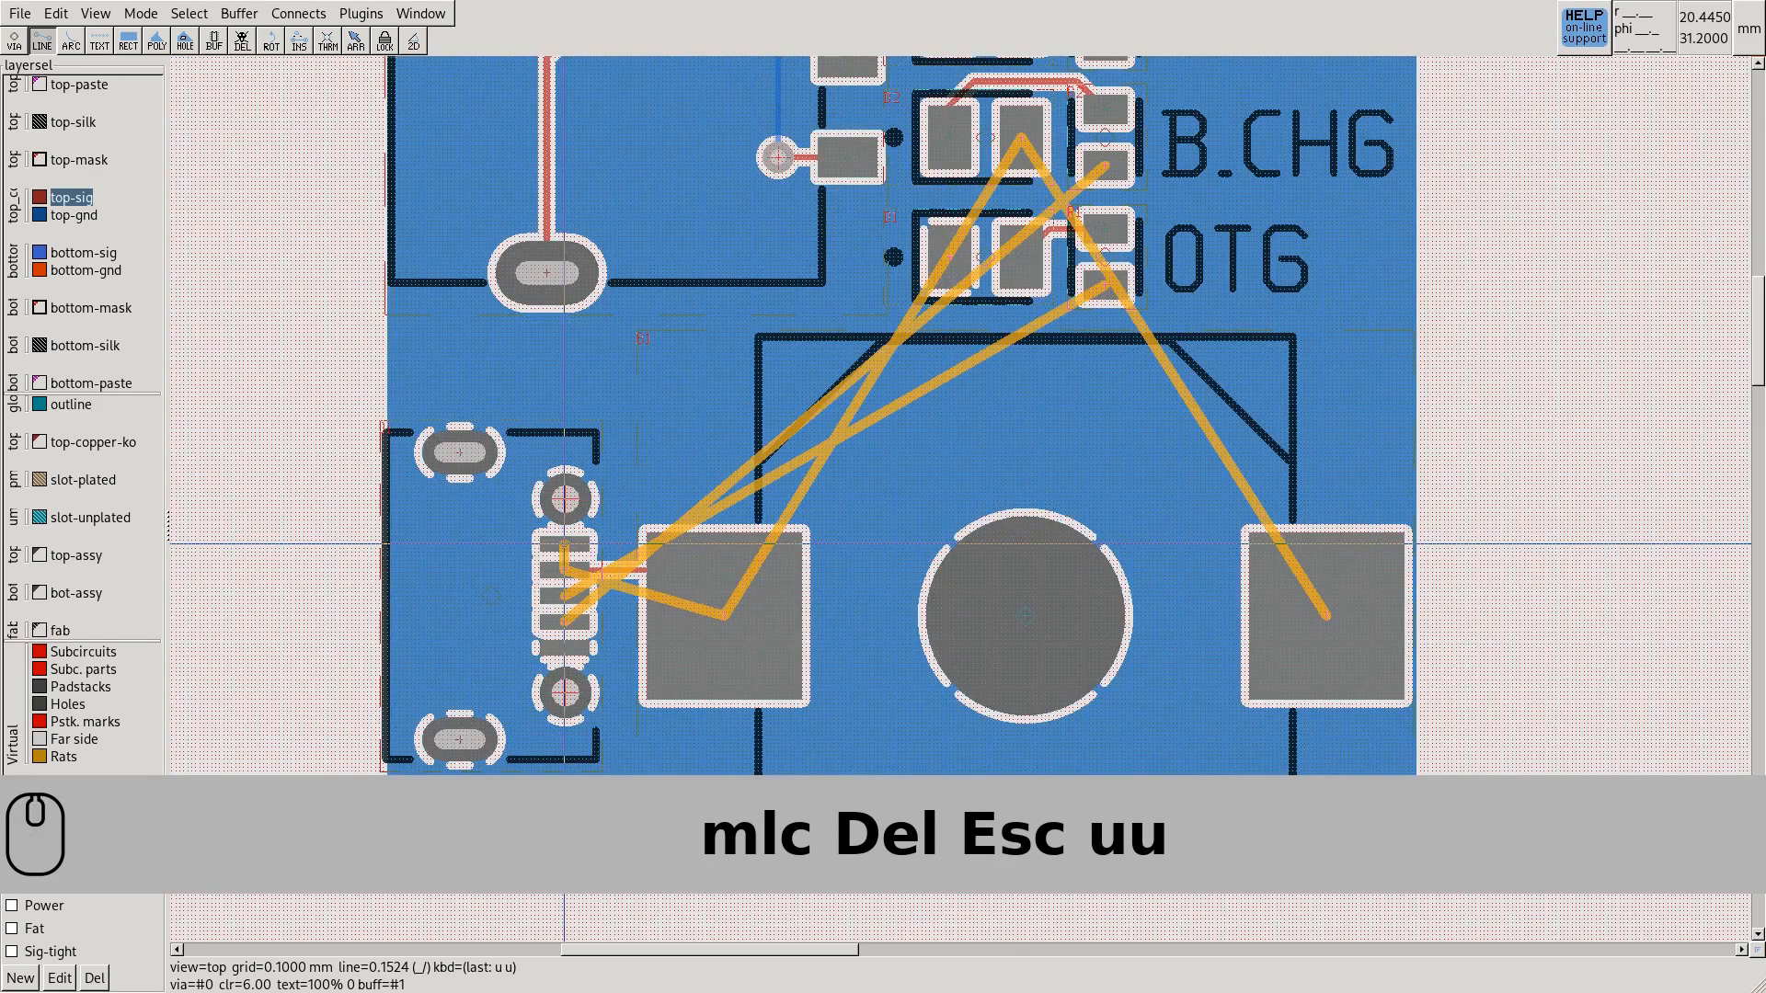
pyautogui.scroll(-2, 678, 386)
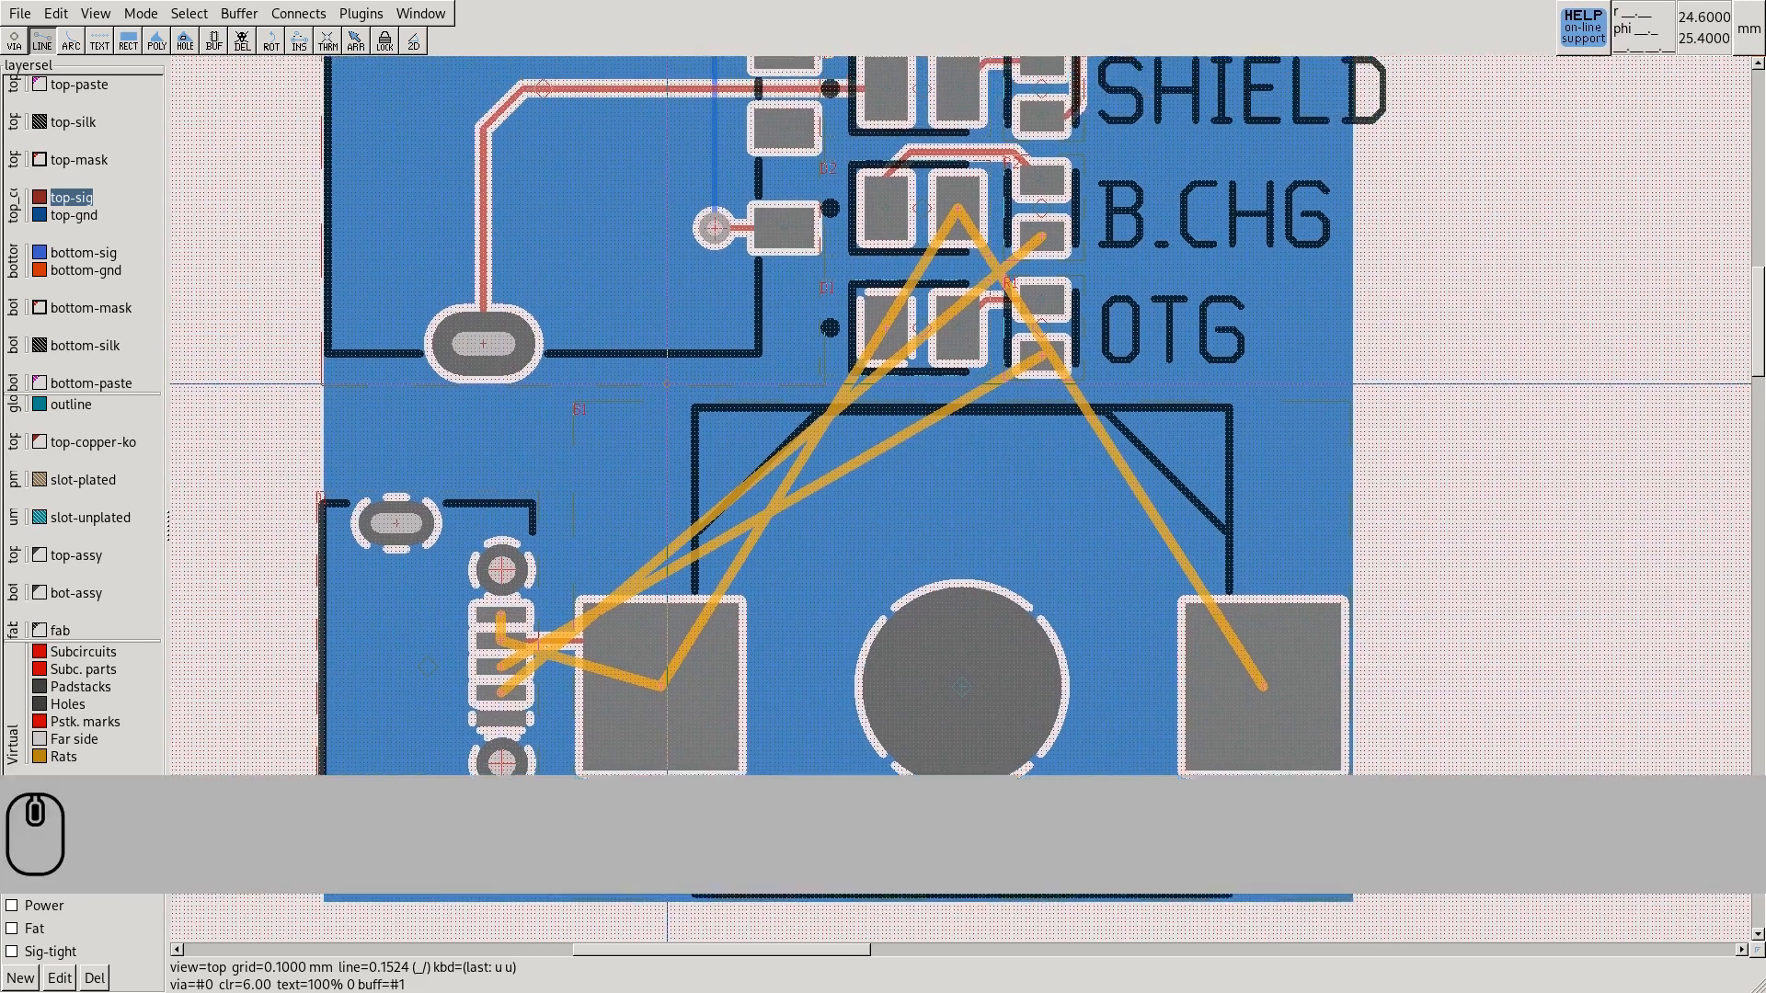
pyautogui.moveTo(678, 375); pyautogui.dragTo(662, 405, button='middle')
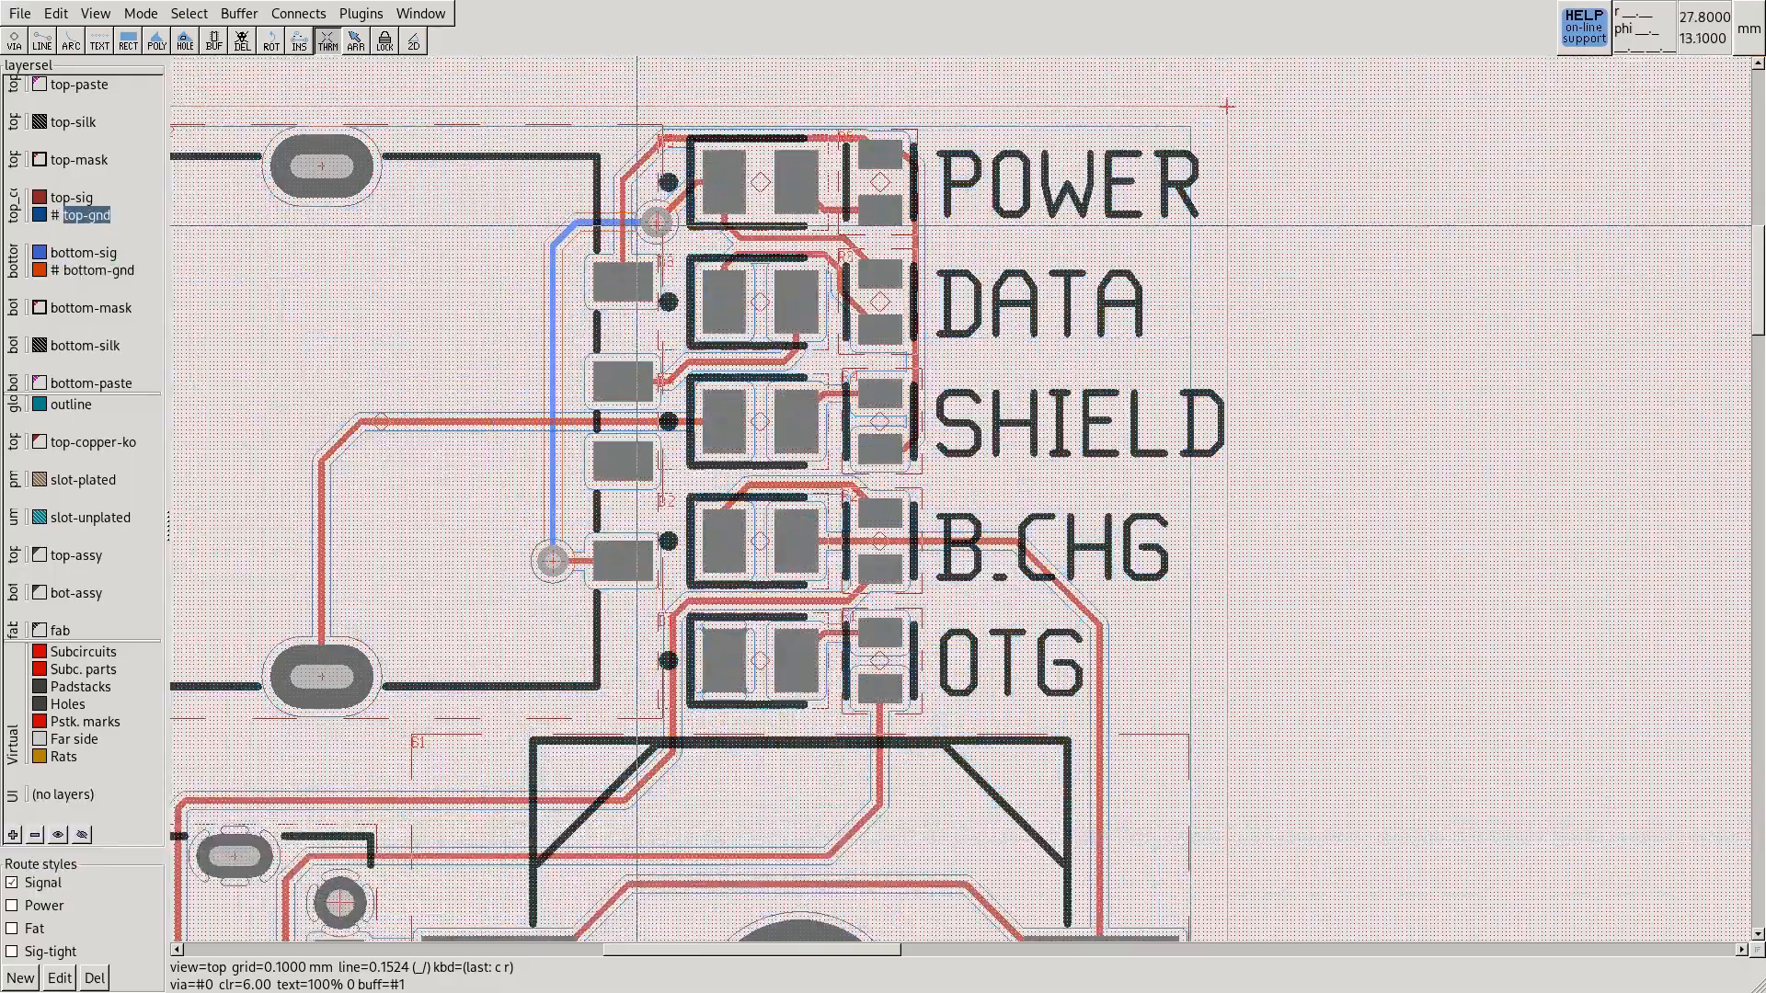
pyautogui.press('Delete')
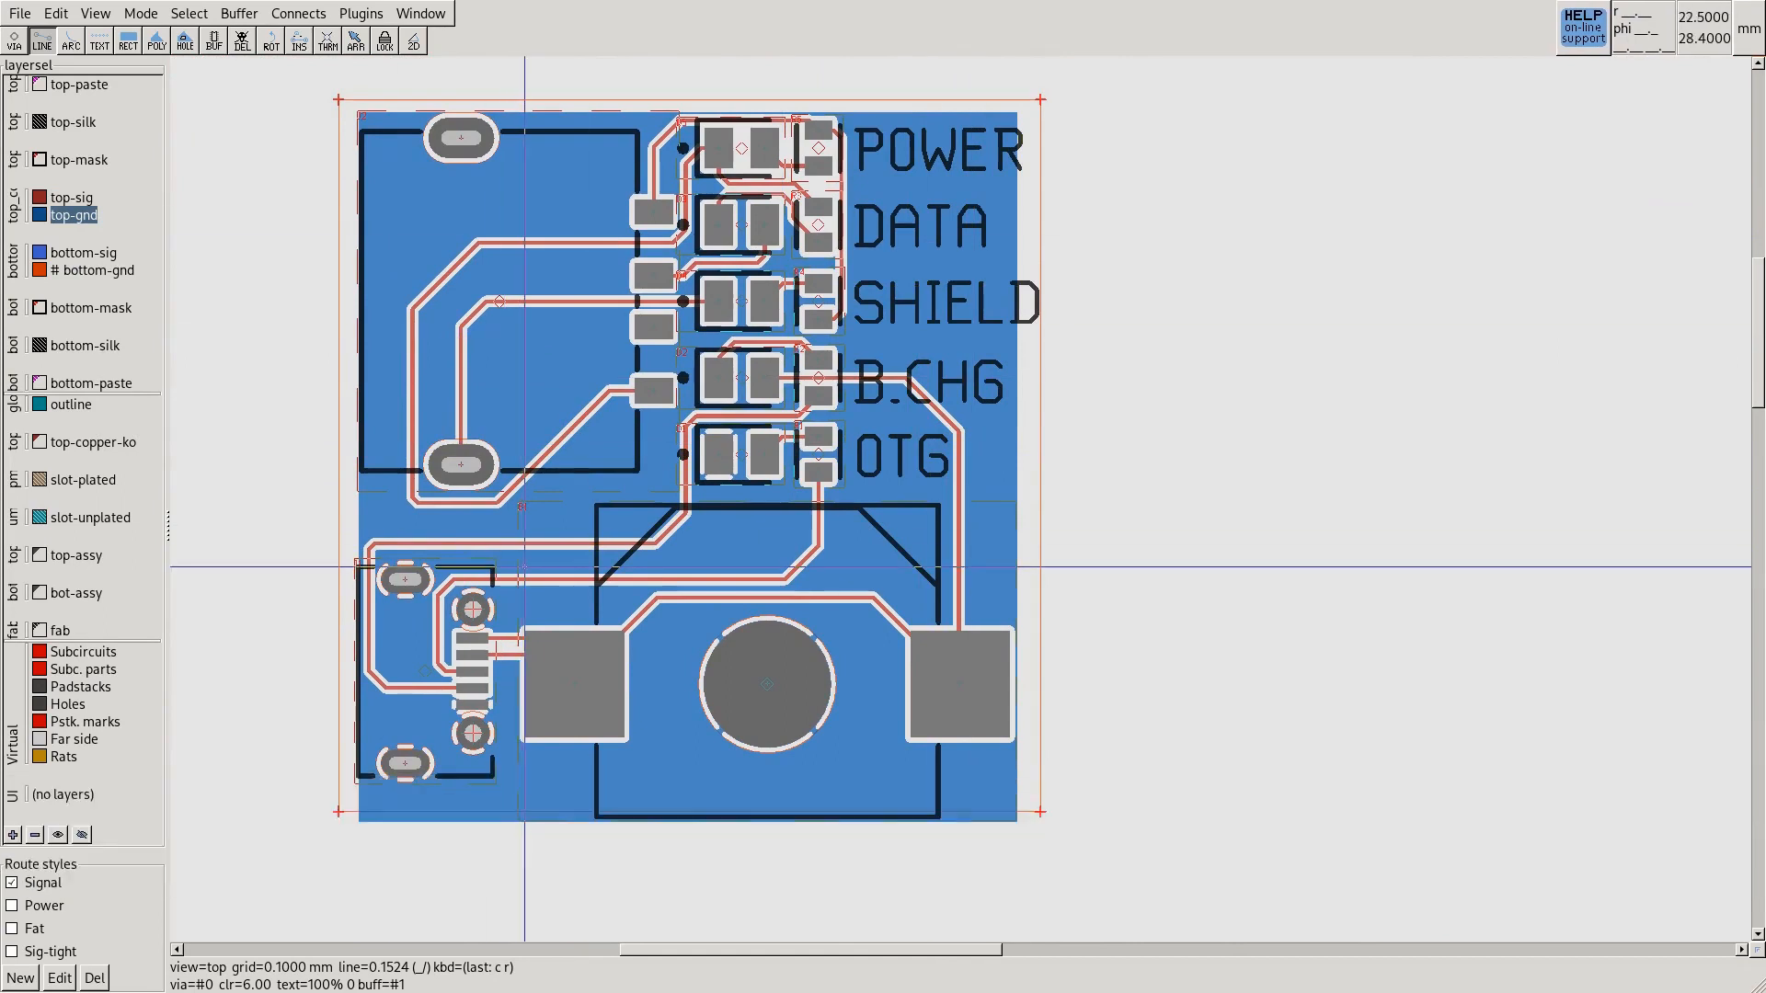
# Refresh the rat lines, examine the latest netlist check in the message log, and close the log
pyautogui.moveTo(1762, 195); pyautogui.dragTo(662, 194)
pyautogui.moveTo(770, 479); pyautogui.dragTo(1349, 607)
pyautogui.moveTo(920, 194); pyautogui.dragTo(1050, 193)
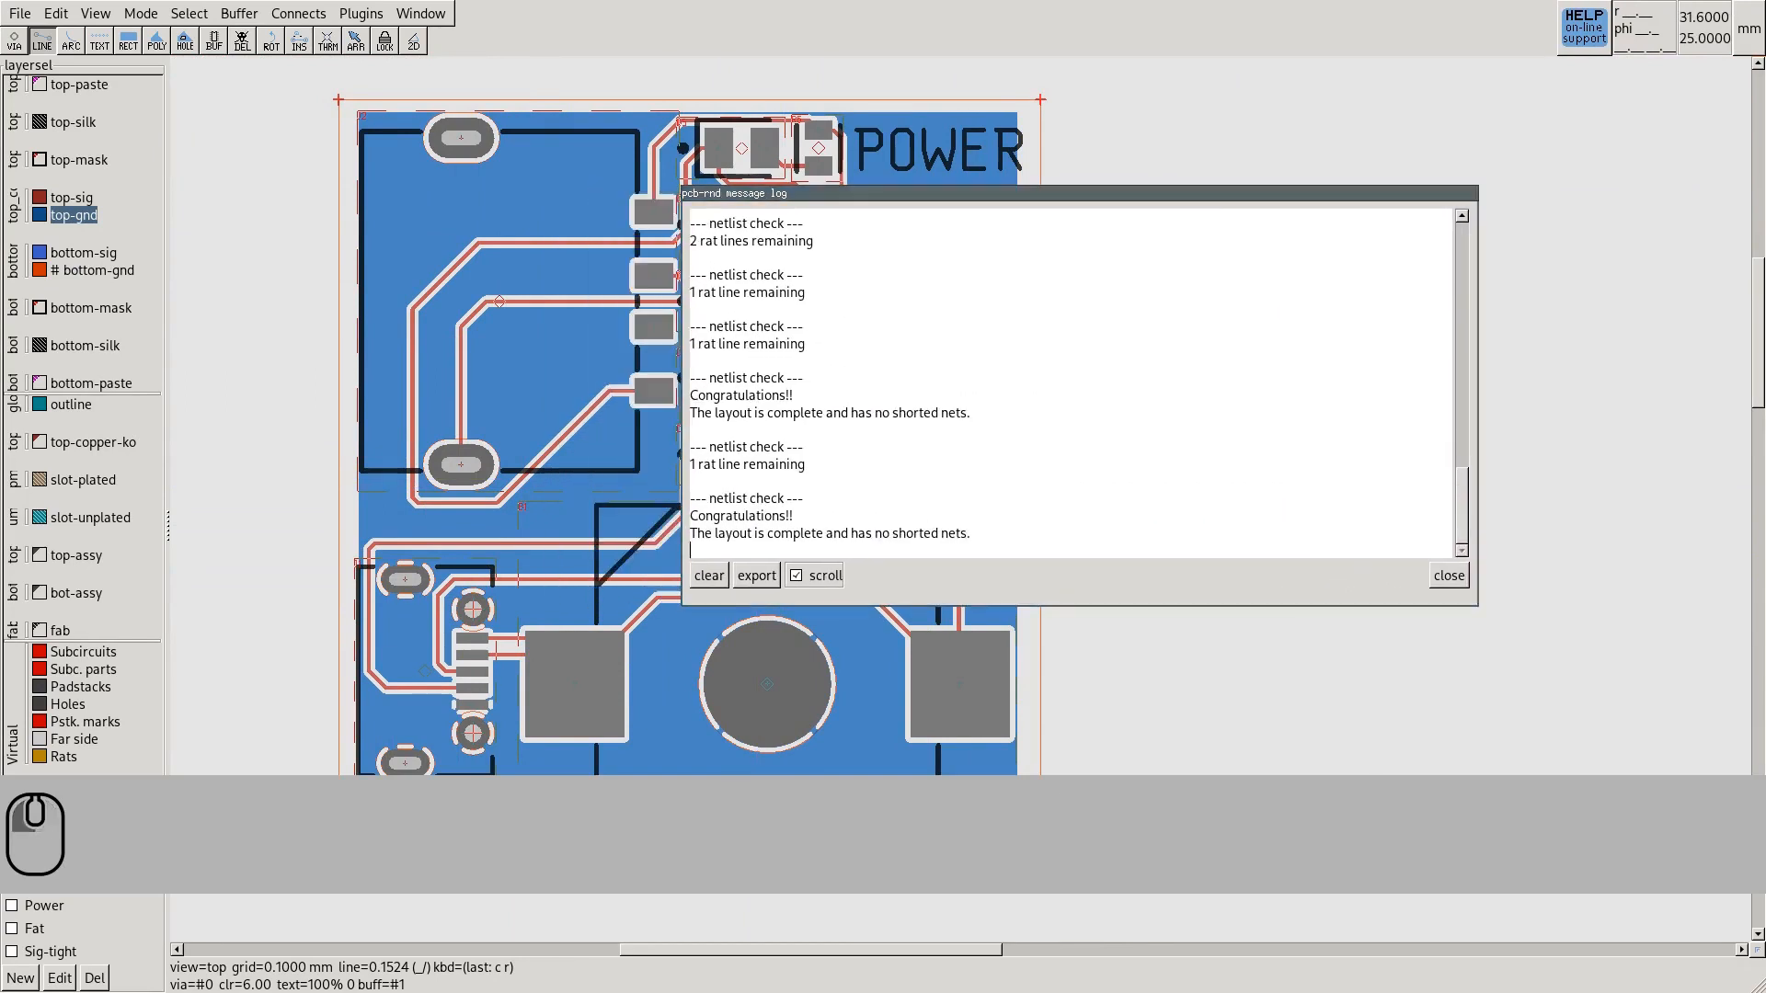
pyautogui.press('r')
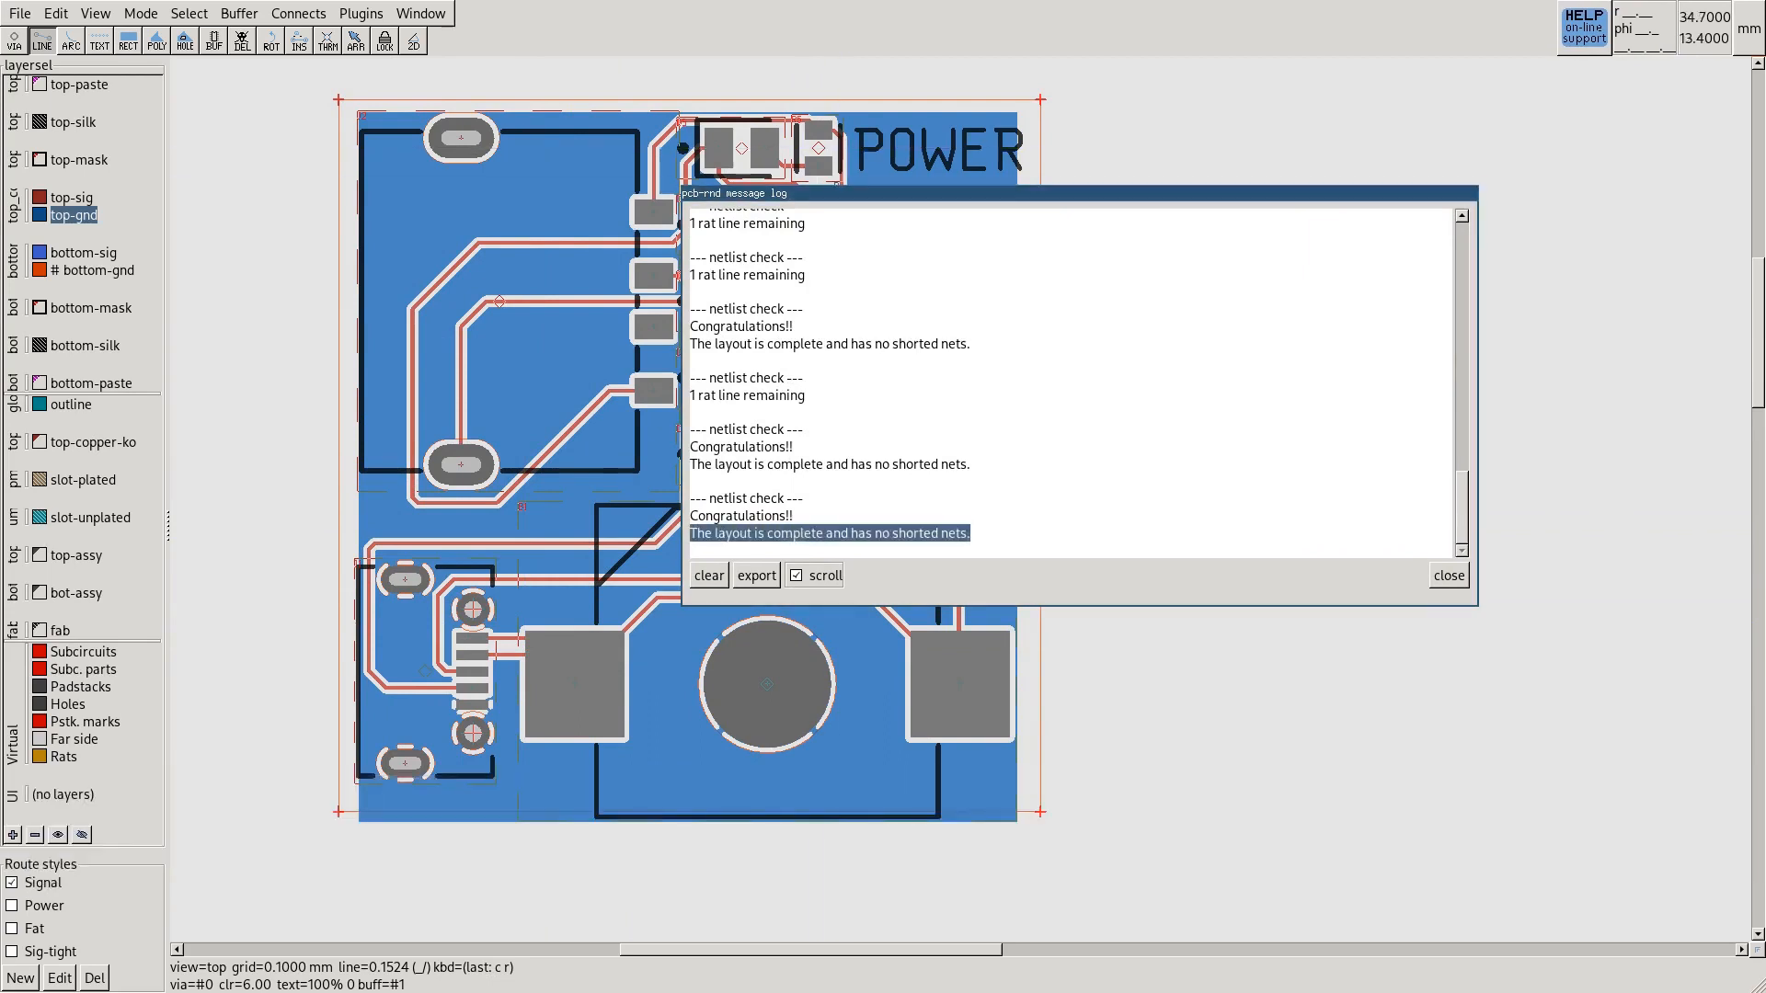
pyautogui.moveTo(839, 194); pyautogui.dragTo(1034, 194)
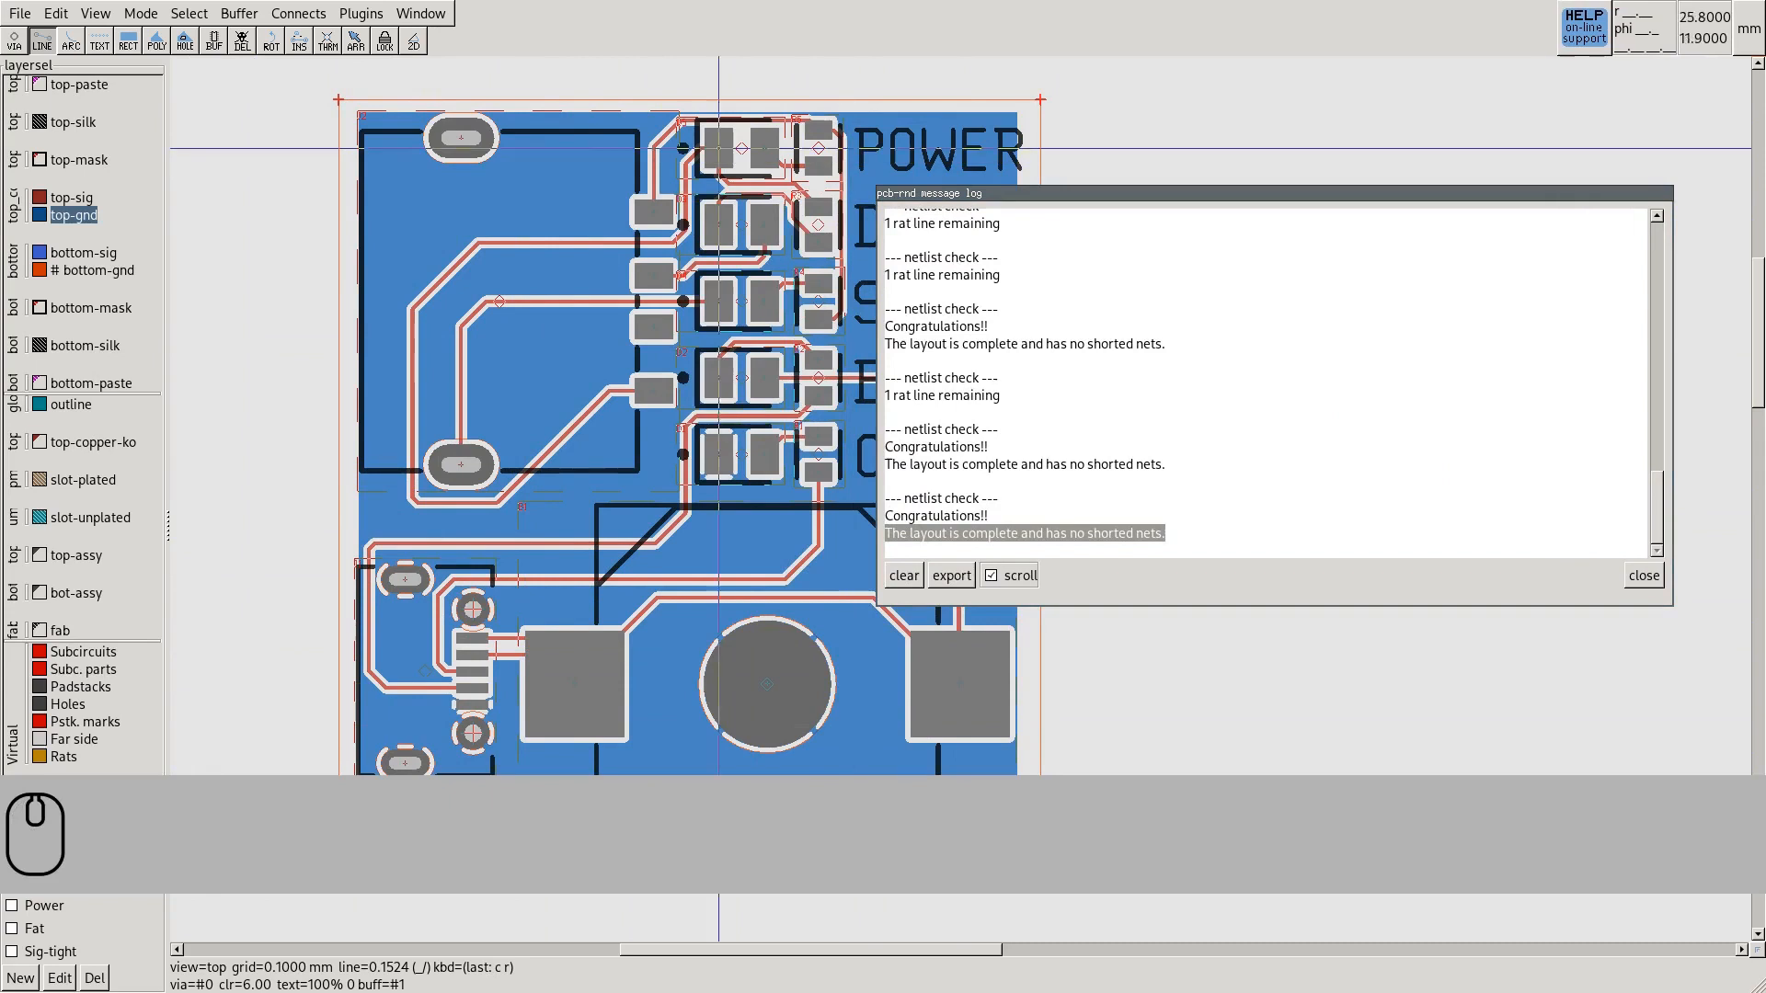
pyautogui.click(1642, 574)
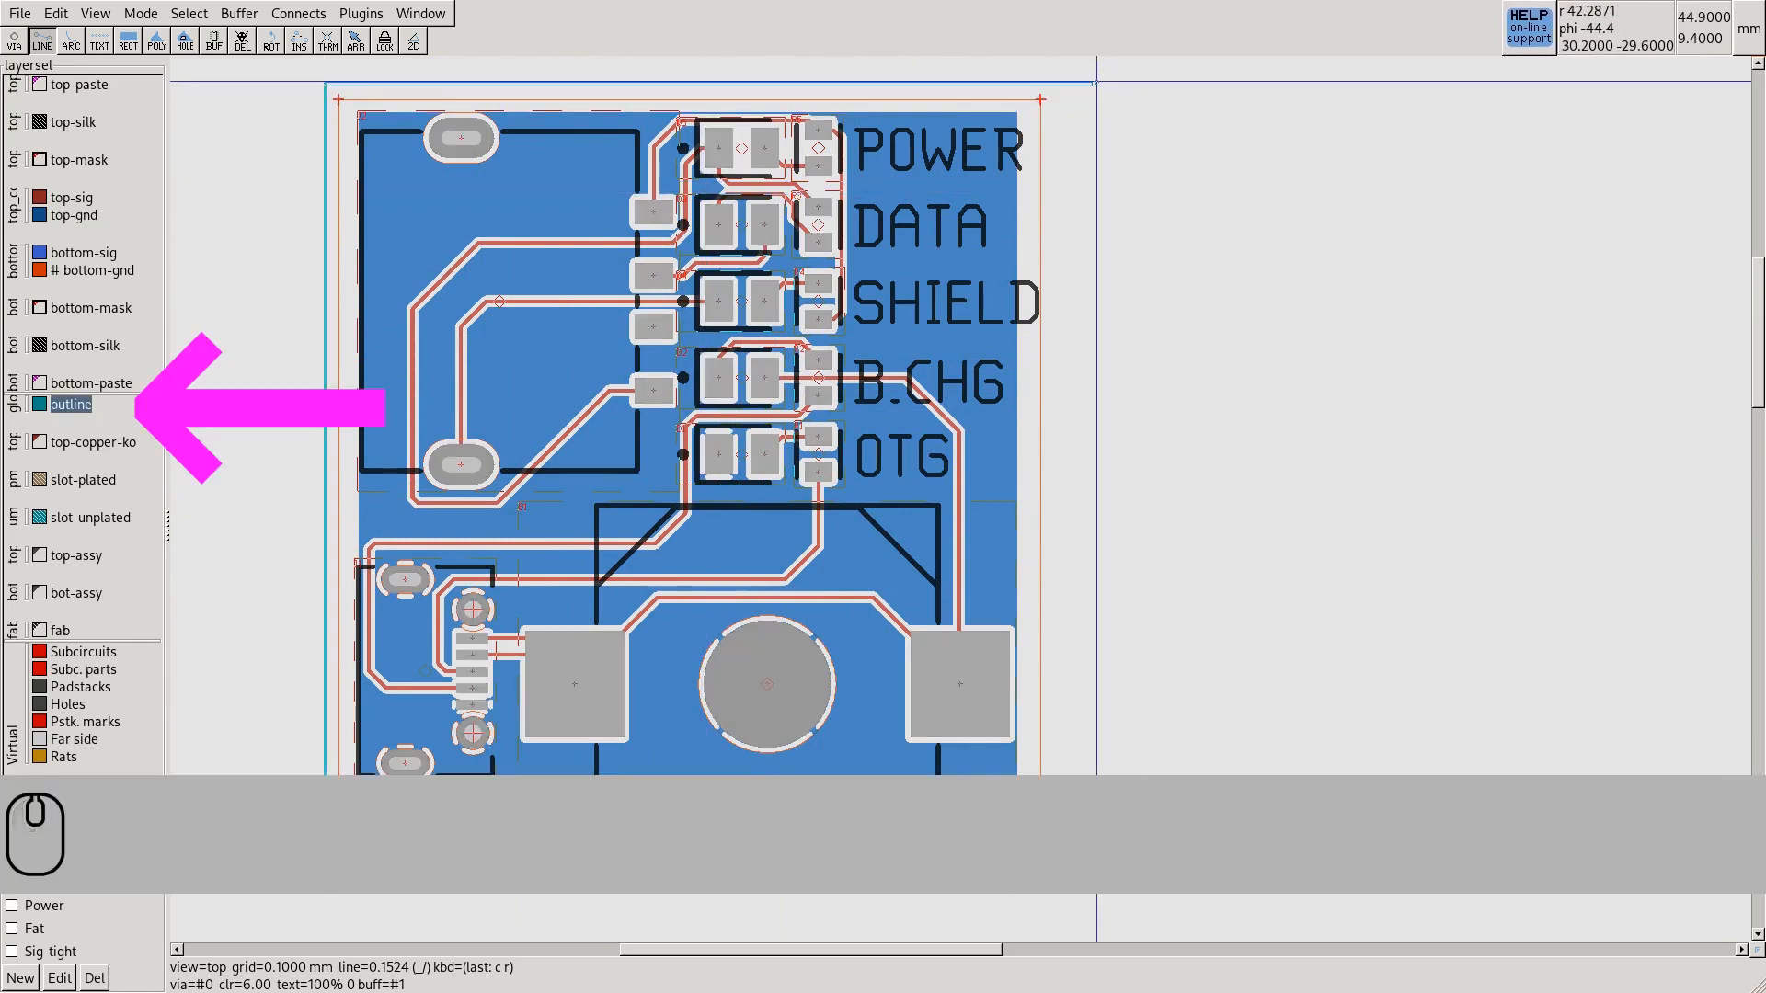
# Complete the 30 mm wide board outline on the outline layer by drawing its top, right and bottom edges
pyautogui.click(1092, 83)
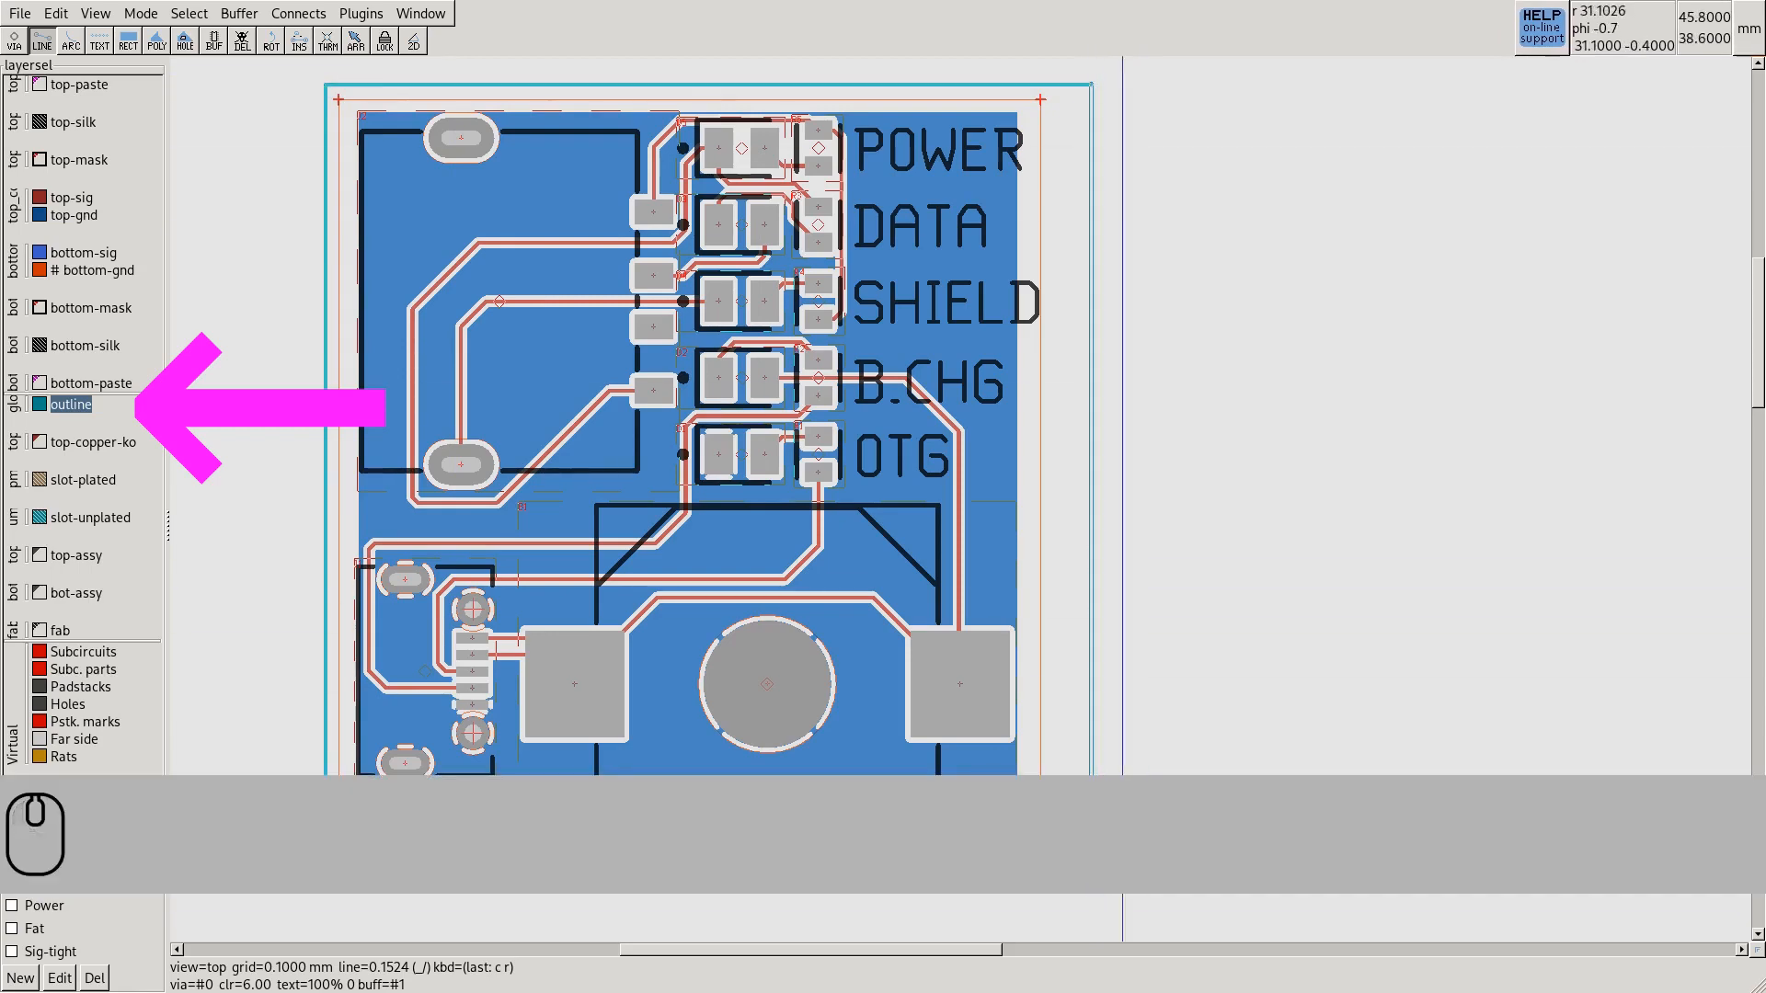
pyautogui.scroll(3, 1122, 631)
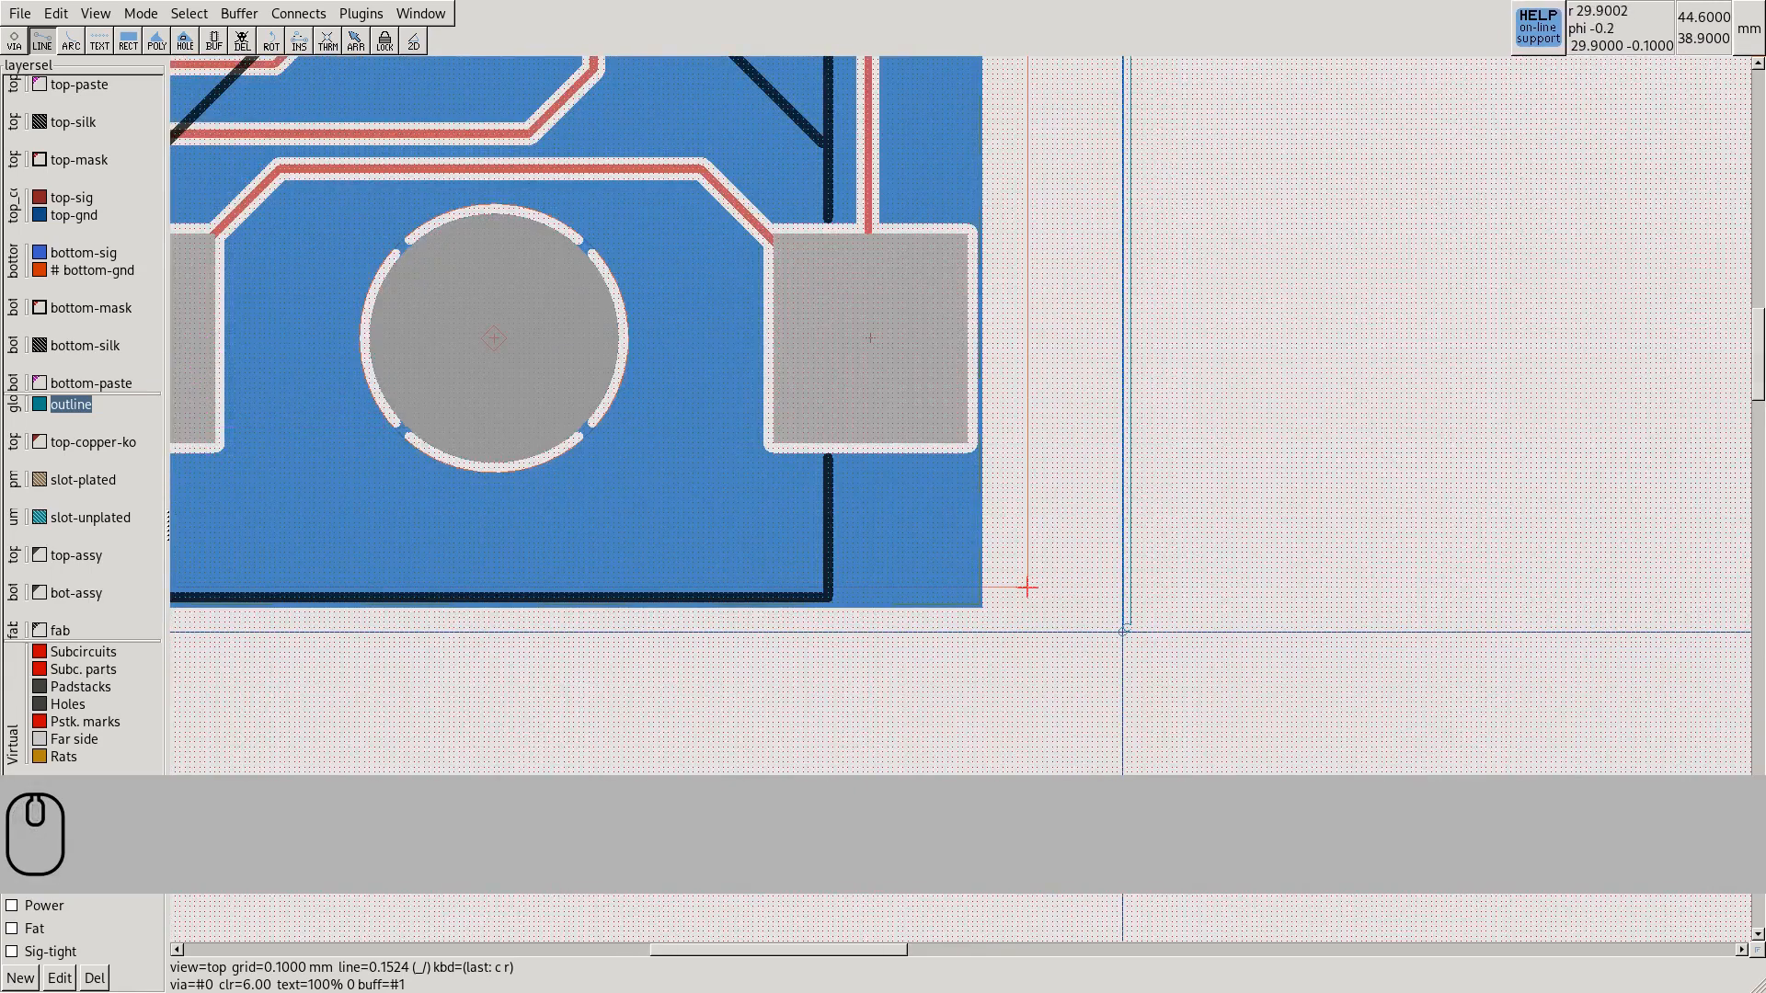
pyautogui.scroll(-3, 1122, 631)
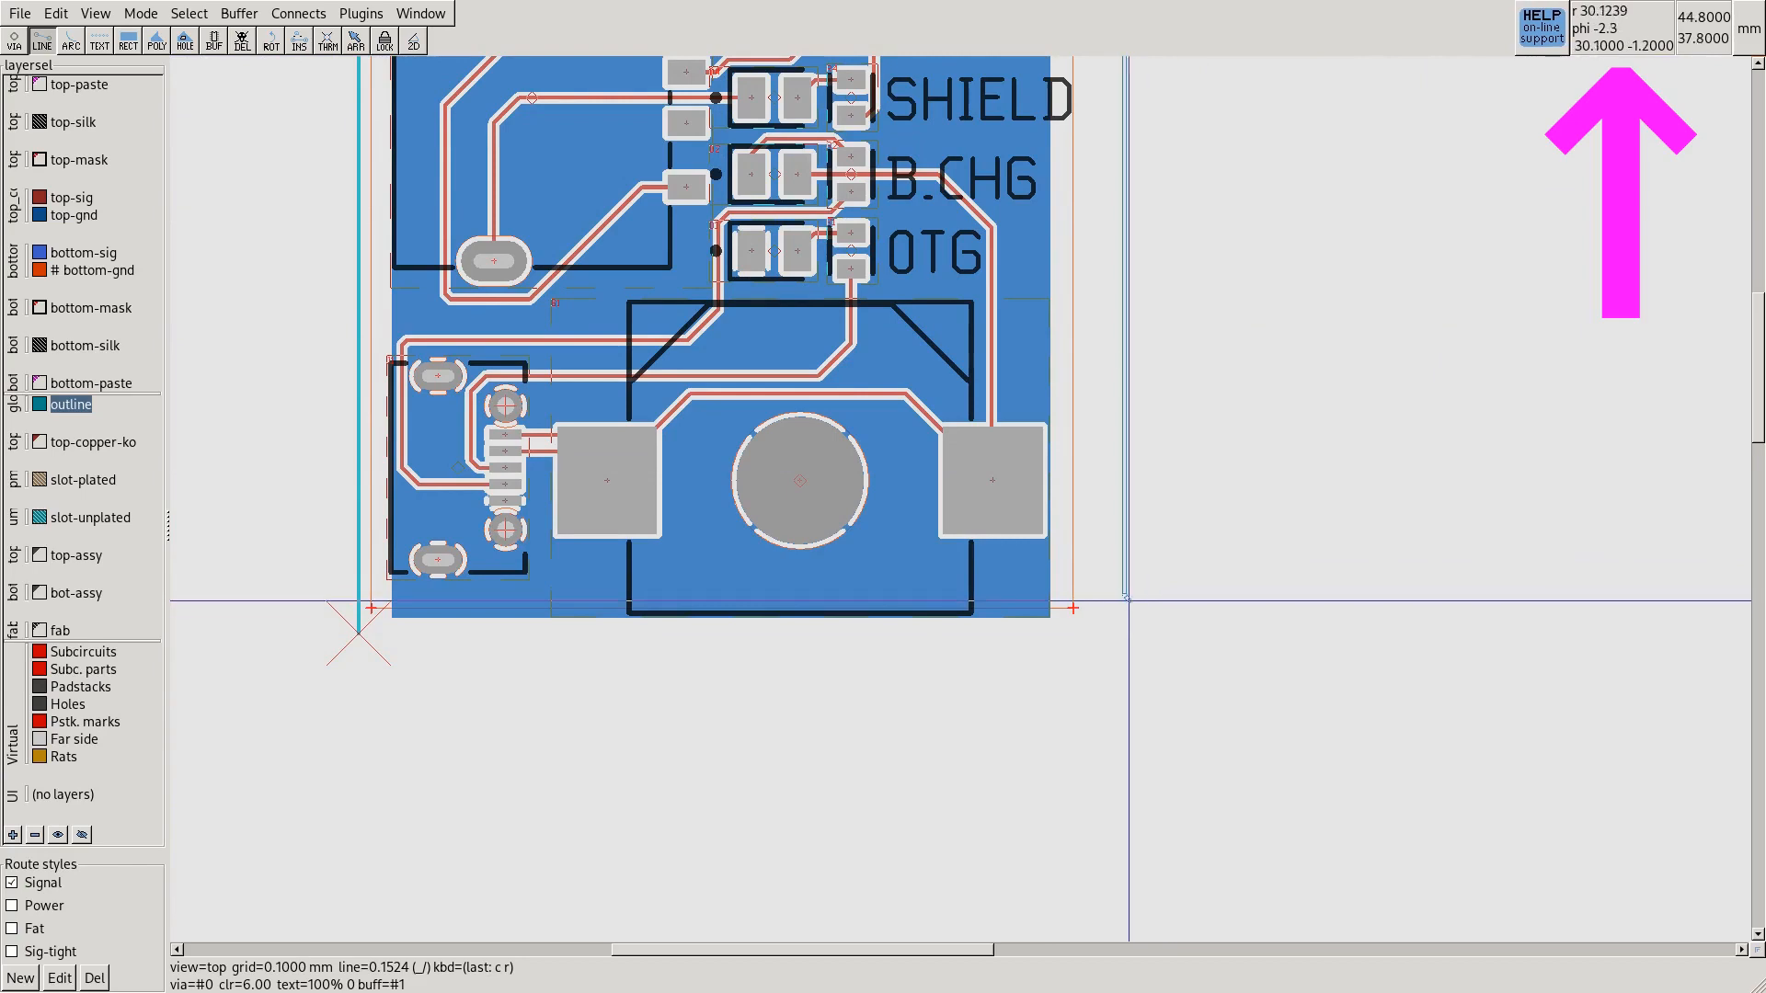
pyautogui.scroll(1, 1097, 632)
pyautogui.moveTo(1061, 648); pyautogui.dragTo(1357, 564, button='middle')
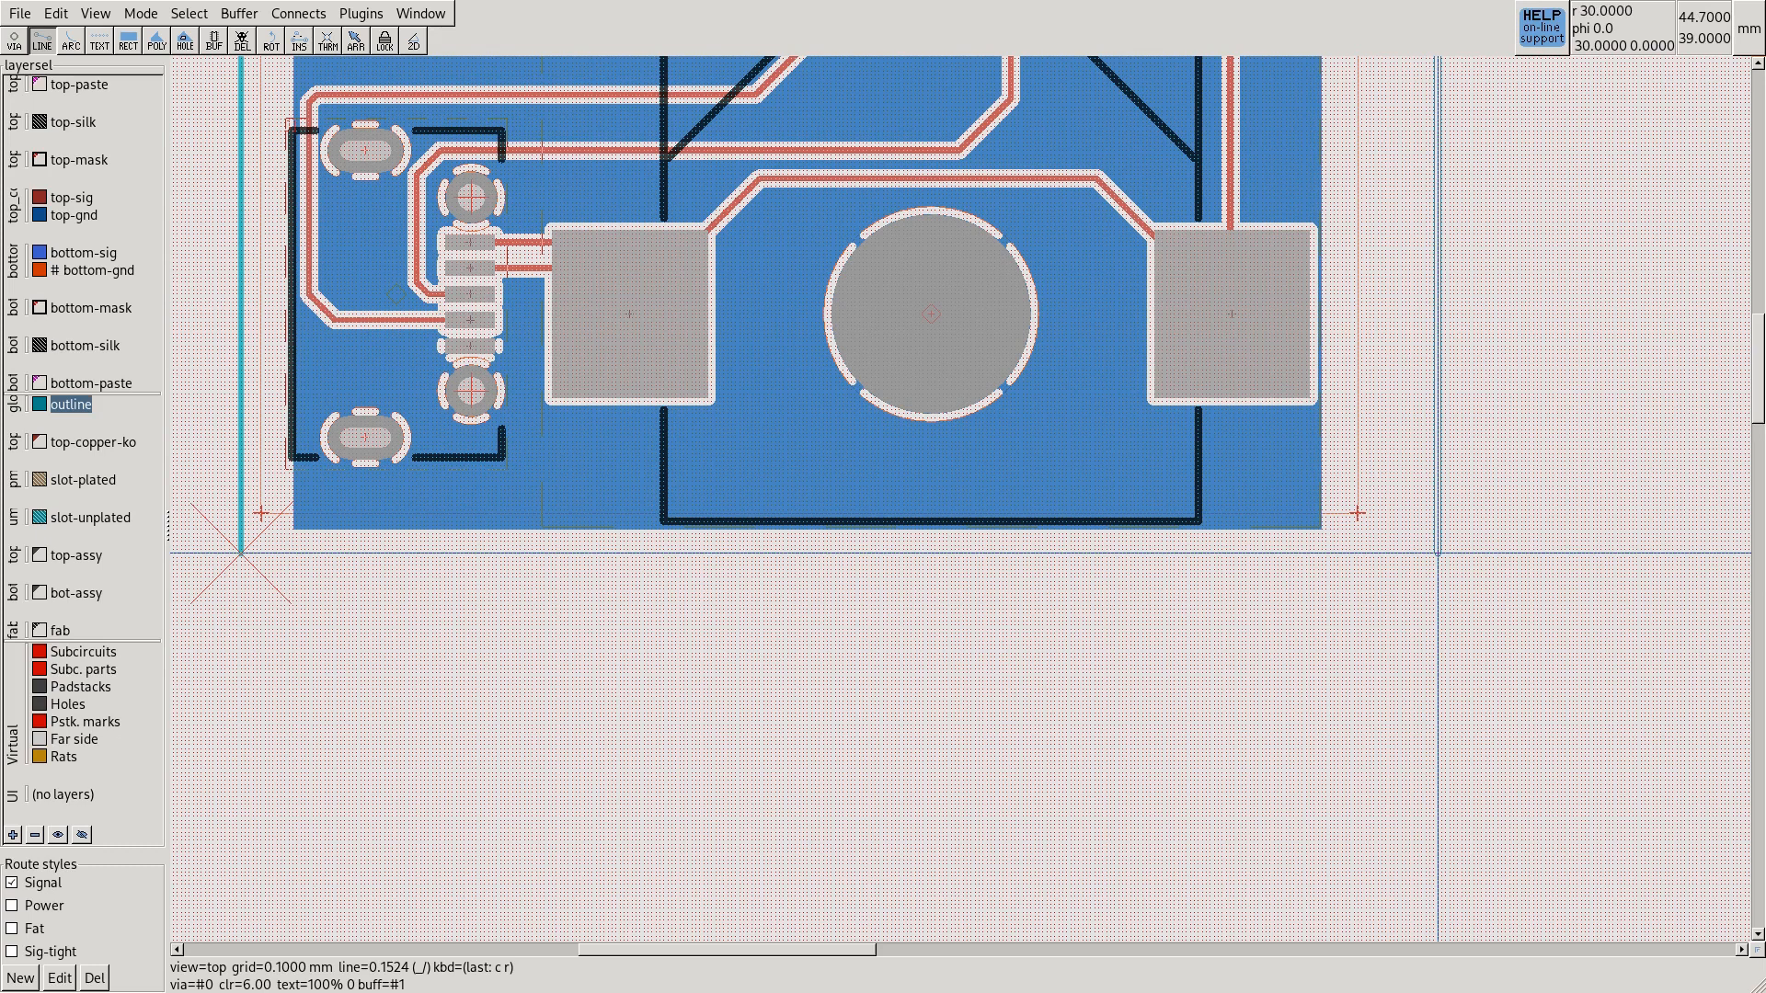
pyautogui.click(1438, 552)
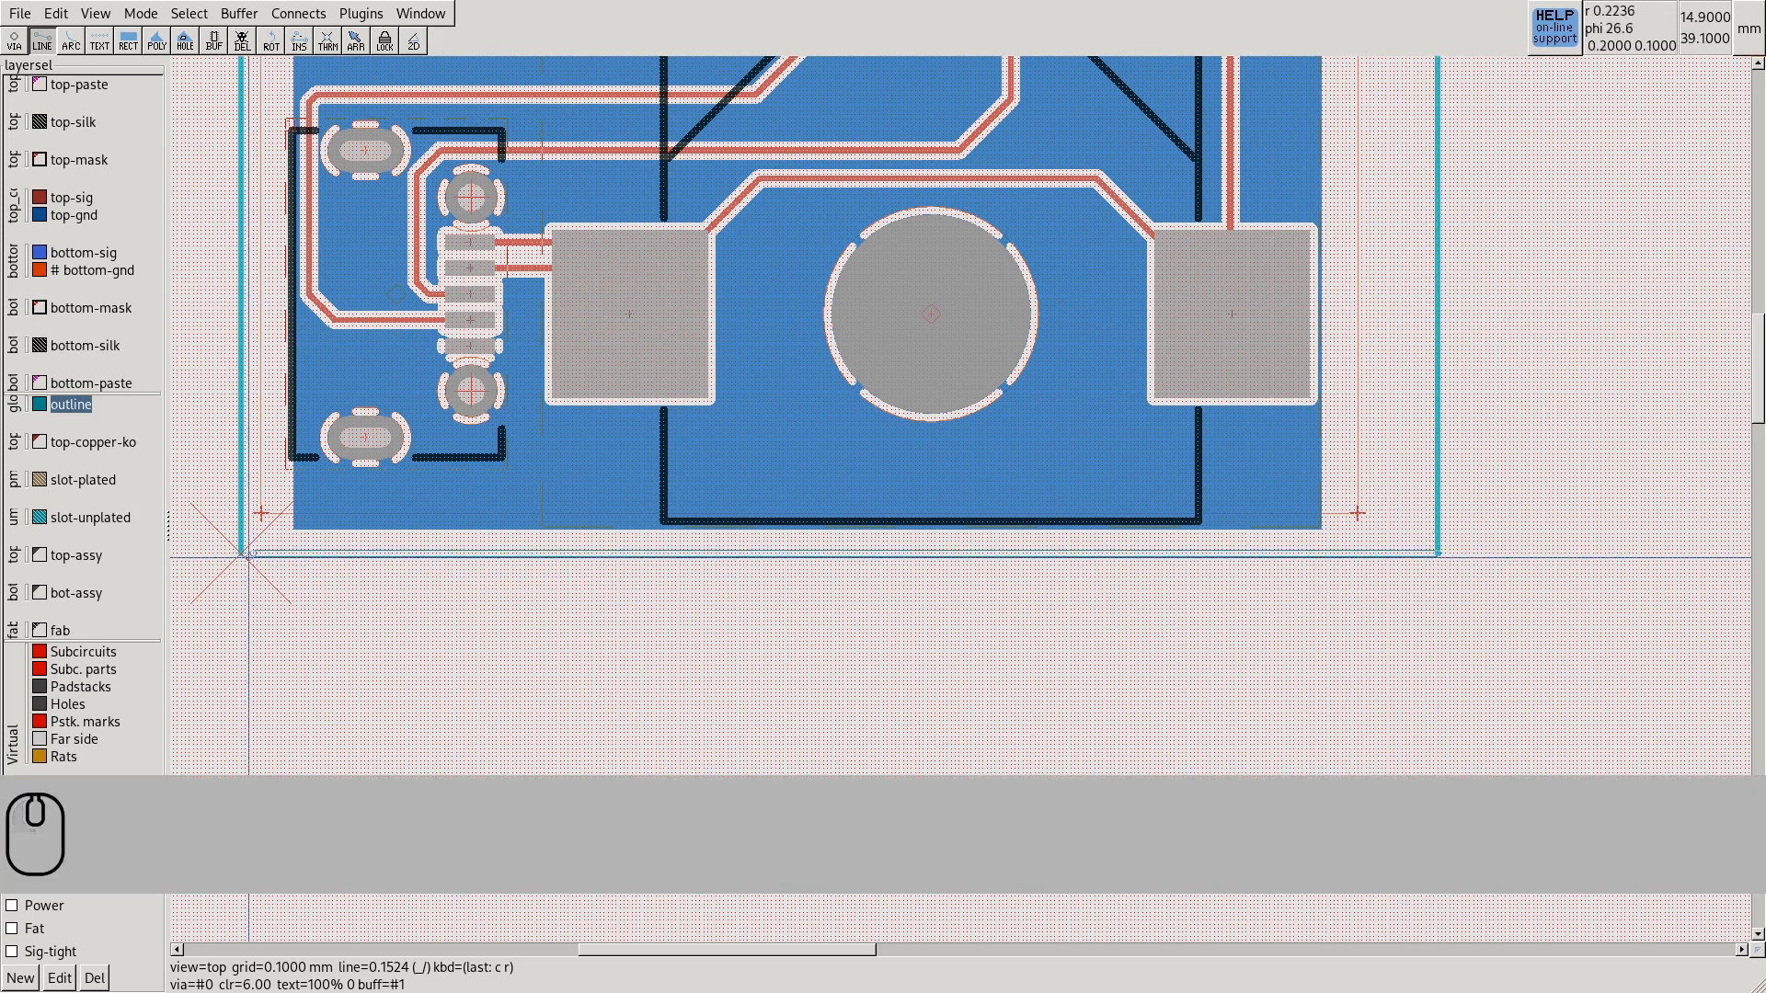
pyautogui.click(241, 552)
pyautogui.press('Escape')
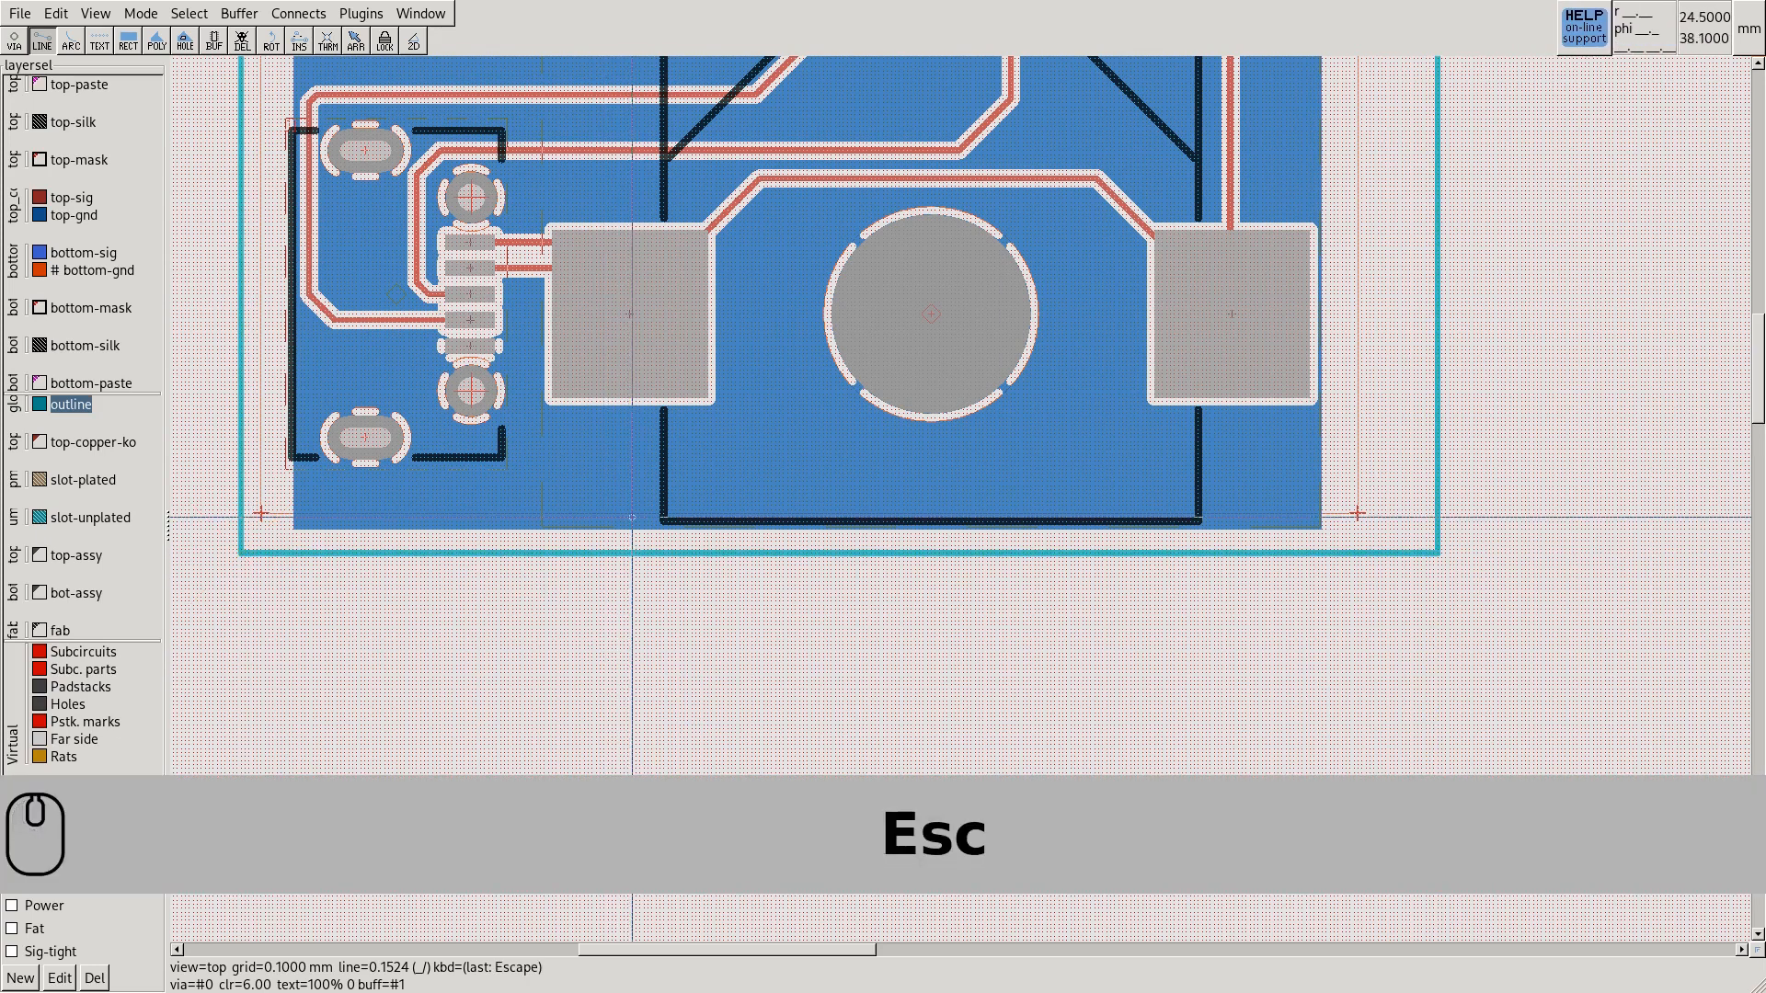
pyautogui.scroll(-1, 381, 574)
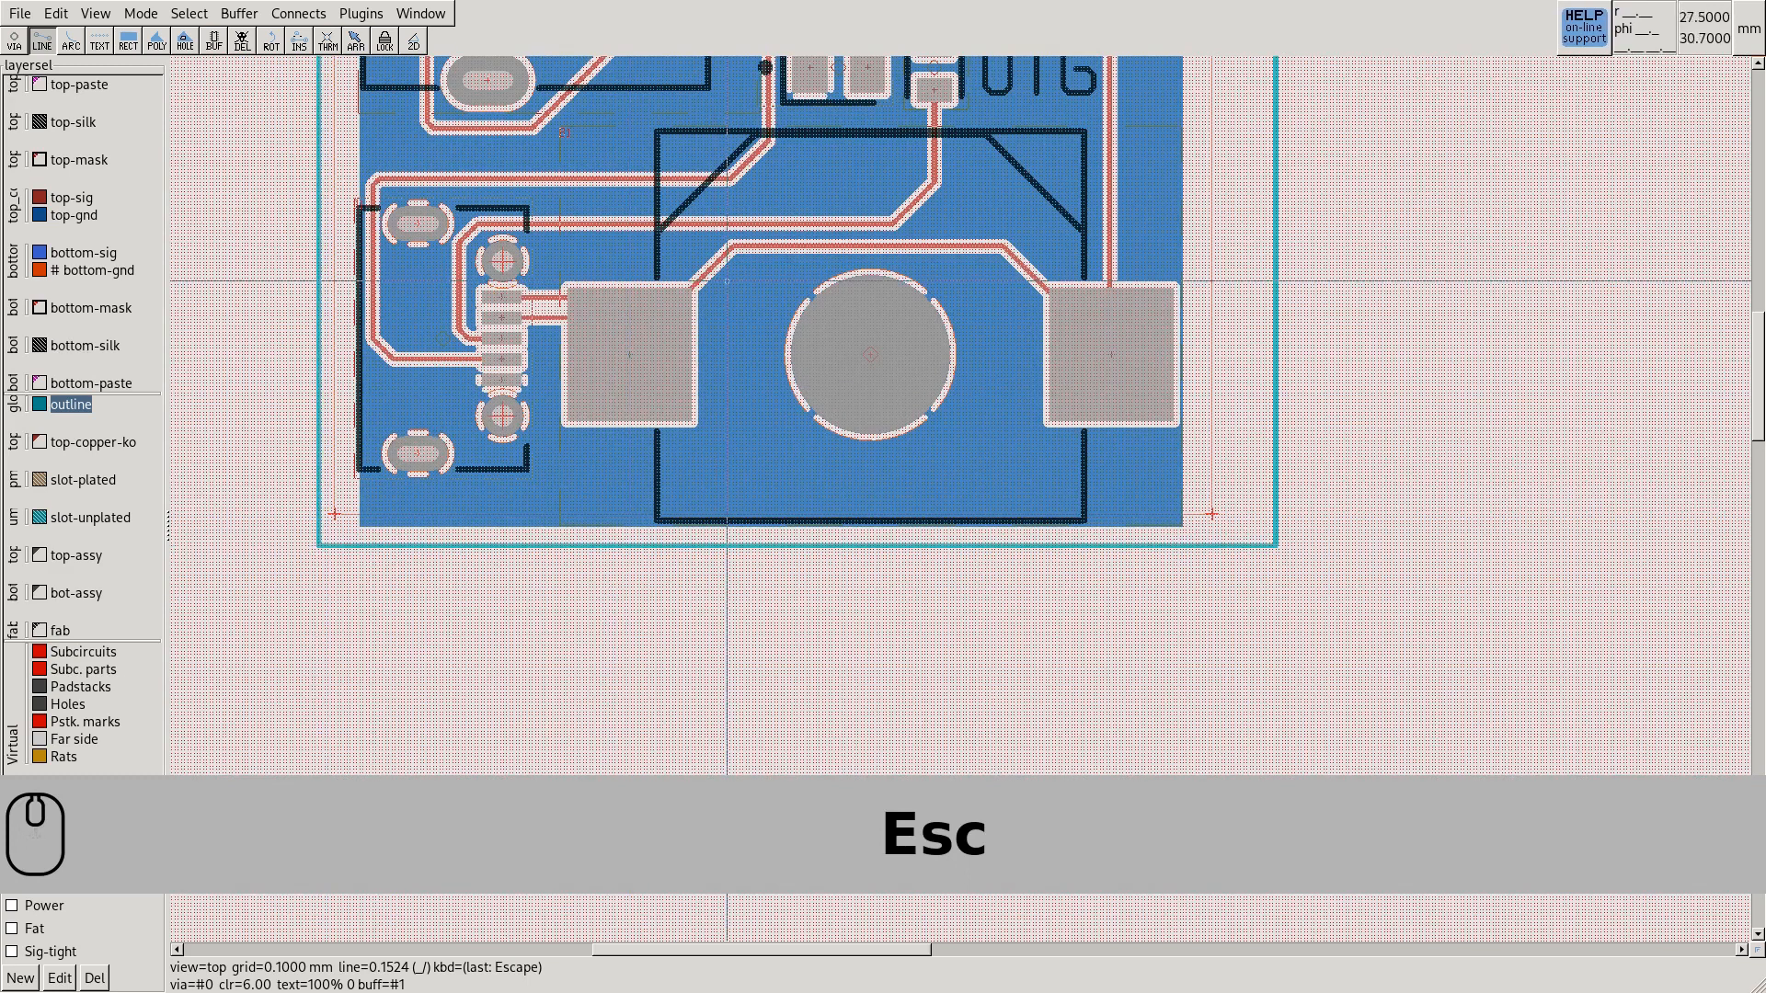
pyautogui.scroll(2, 778, 248)
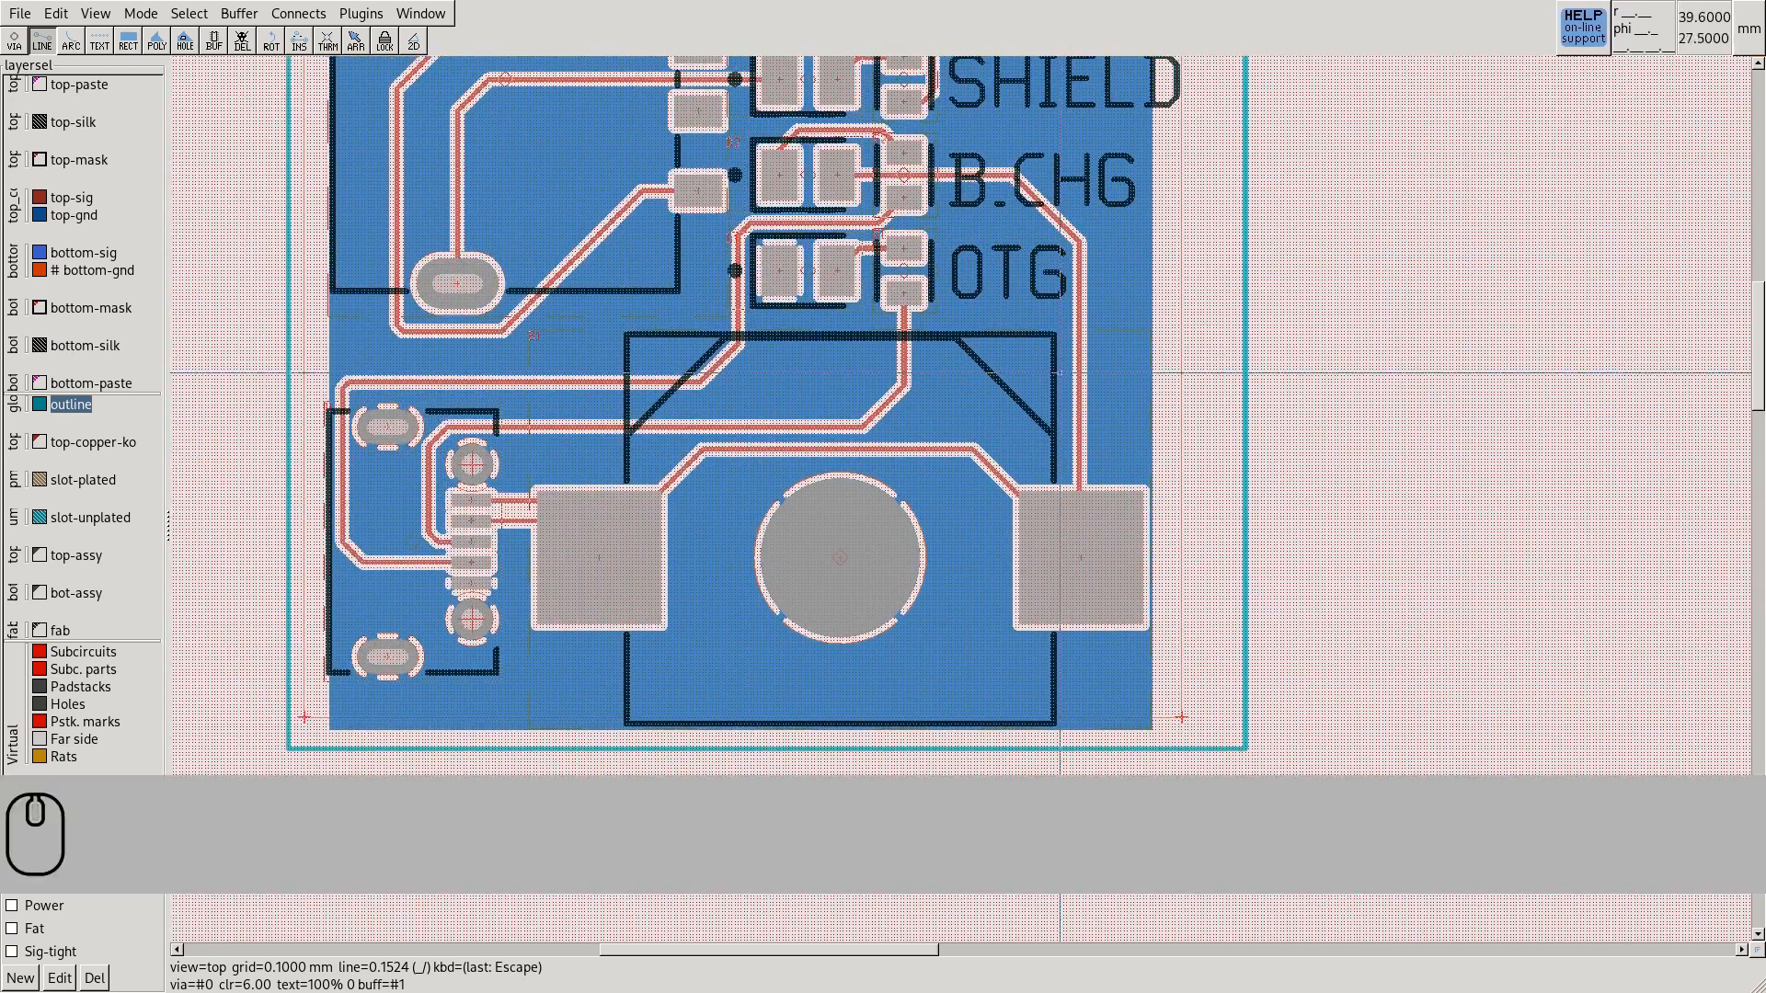
pyautogui.click(264, 610)
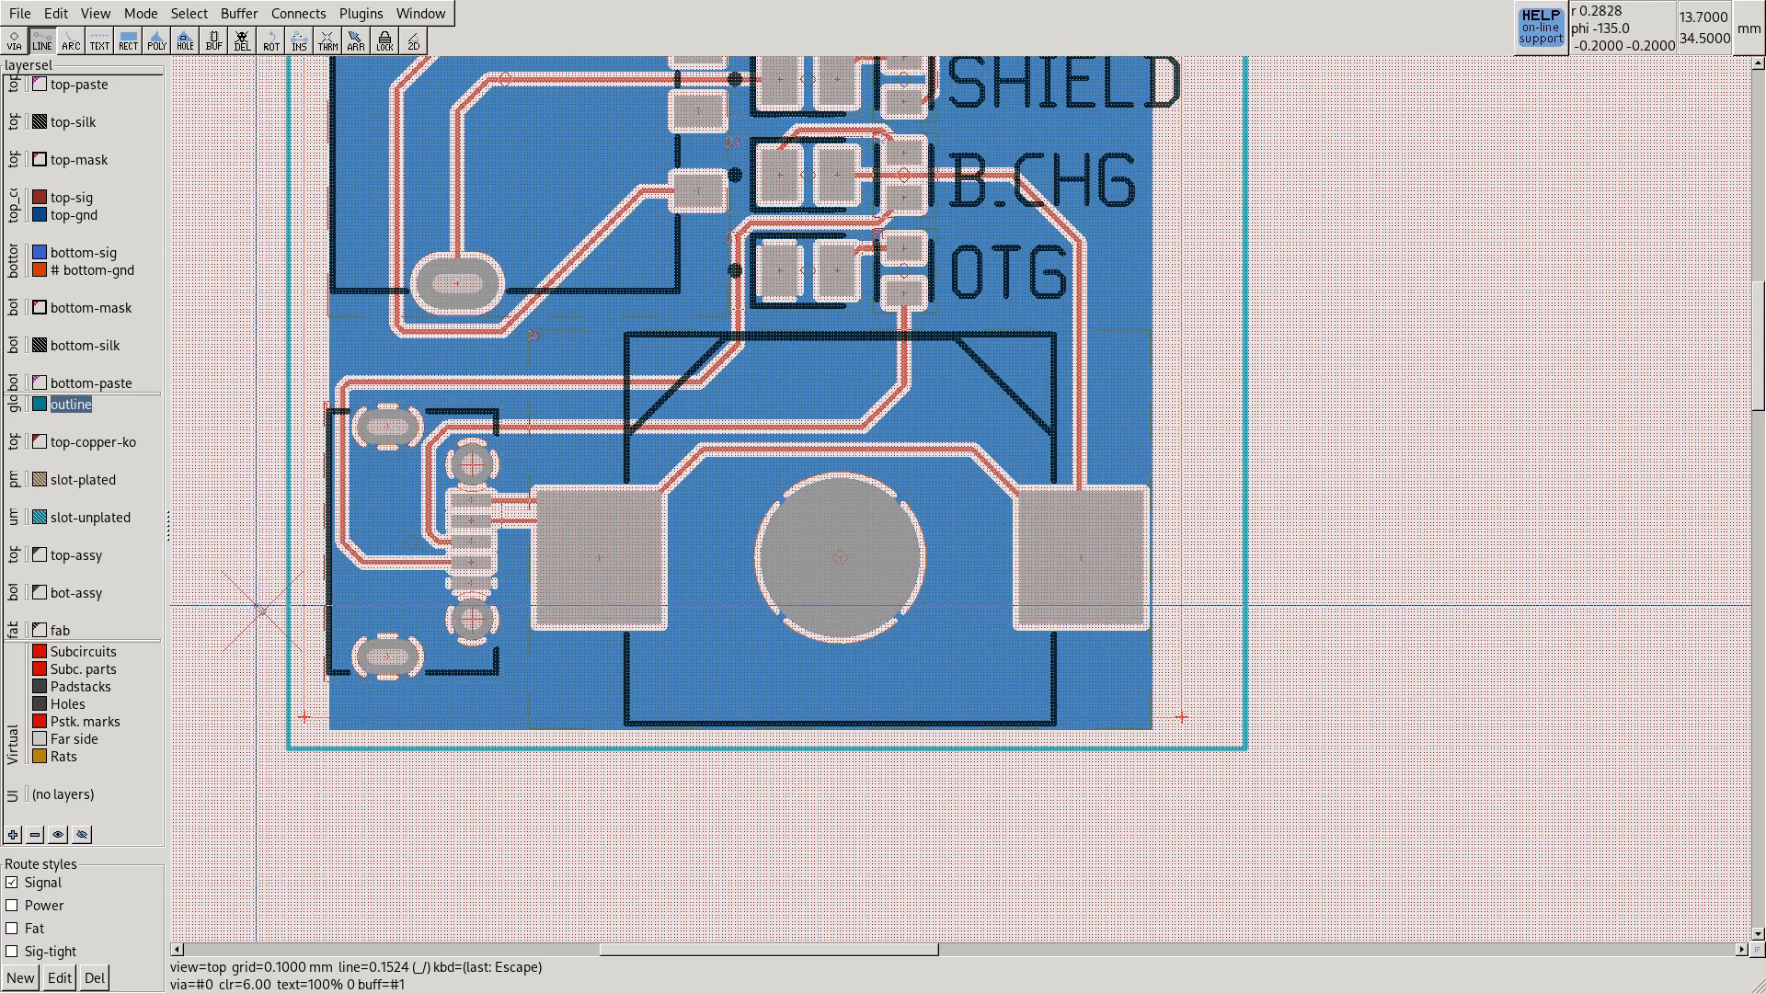
pyautogui.press('Escape')
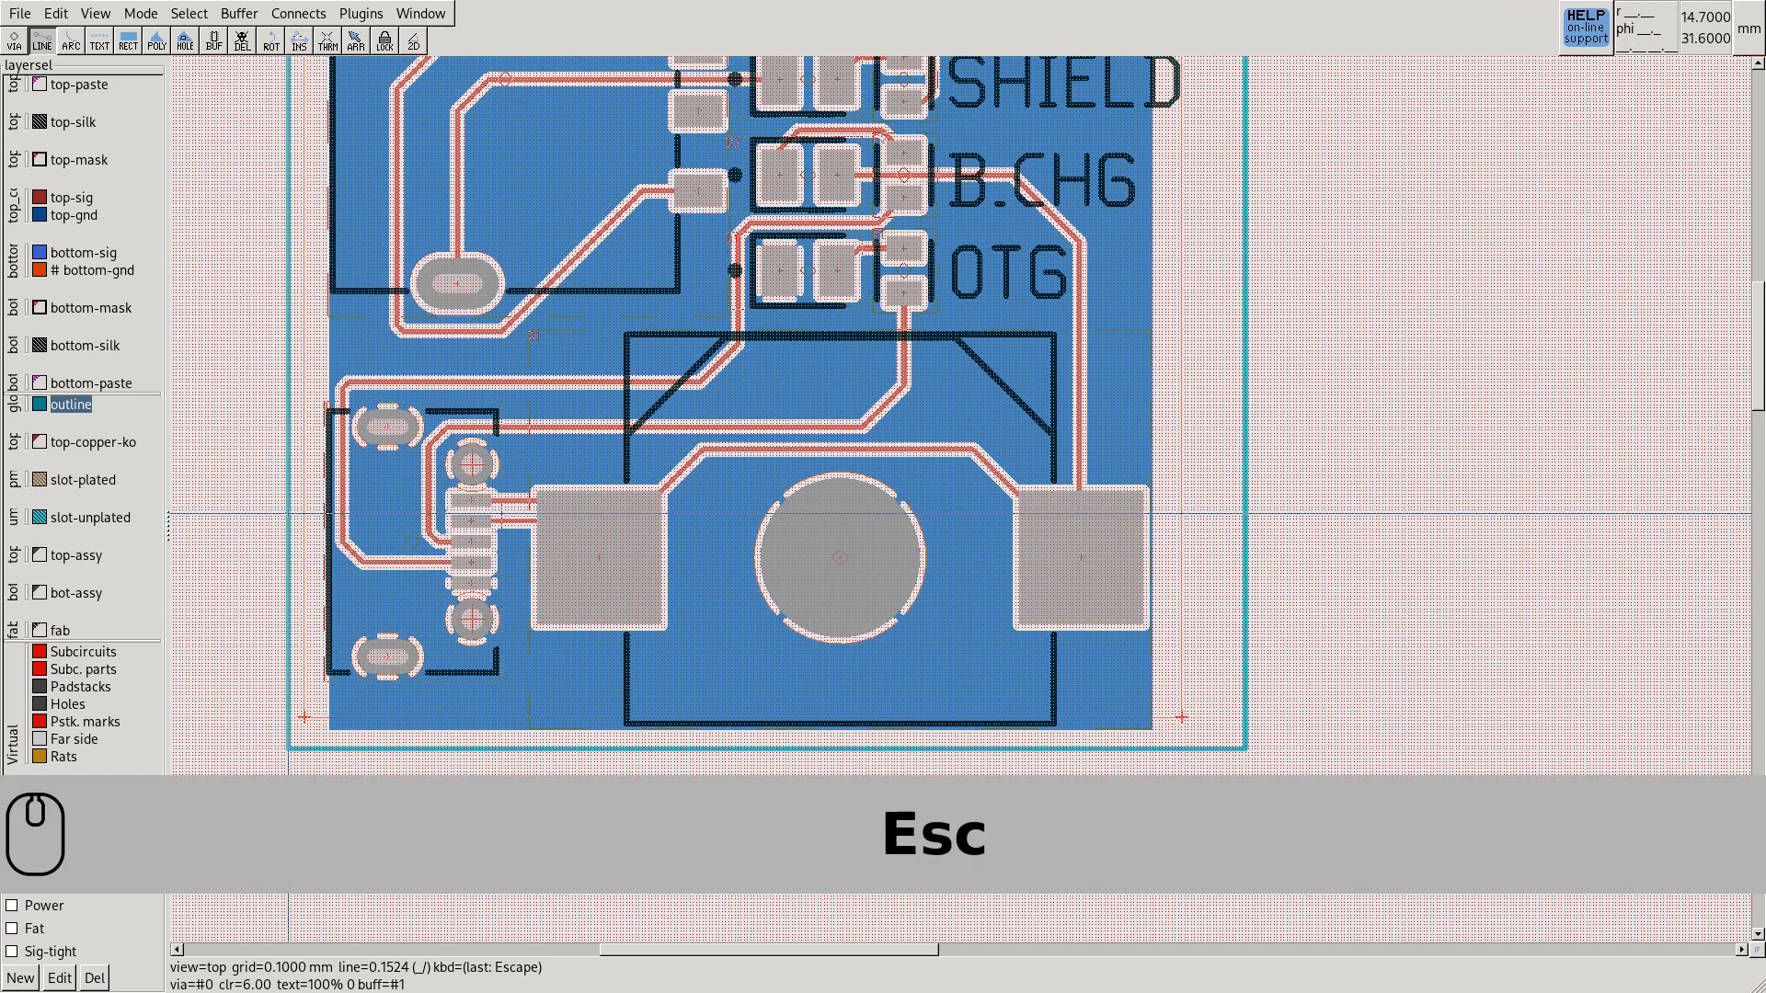
# Set the relative-coordinate mark at the centre of B1's round pad, measure from it to nearby traces, and clear the mark
pyautogui.click(355, 40)
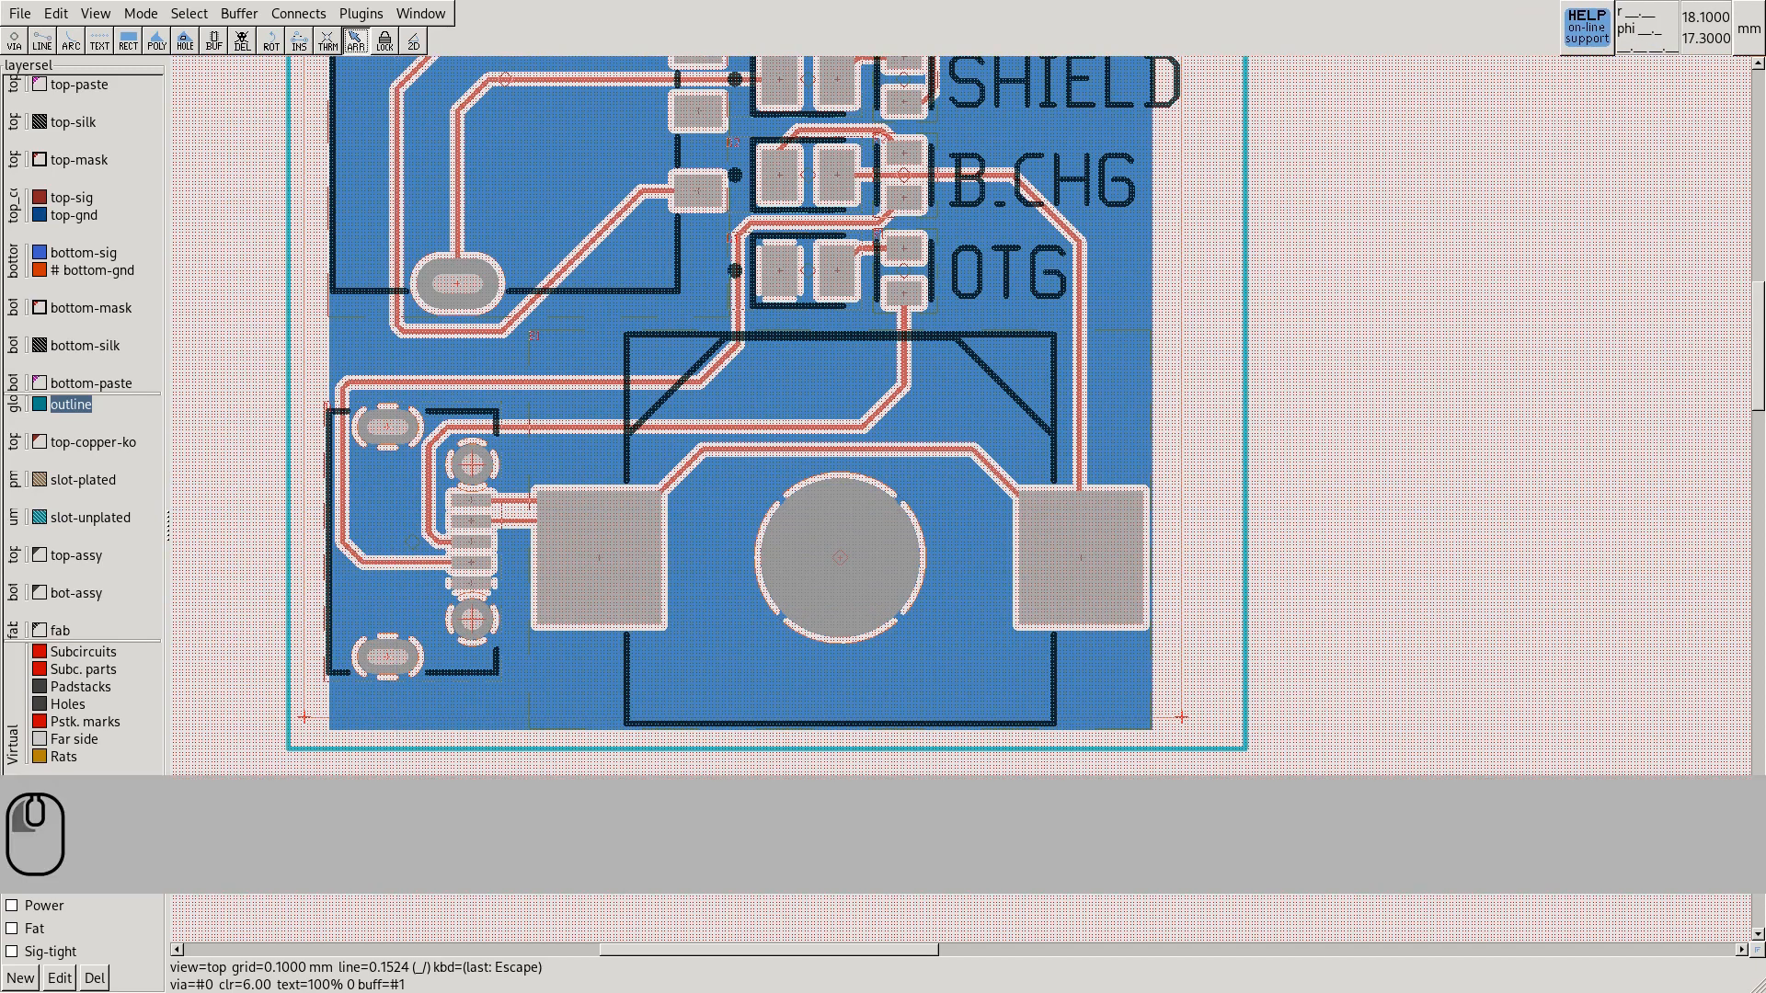
pyautogui.scroll(3, 472, 465)
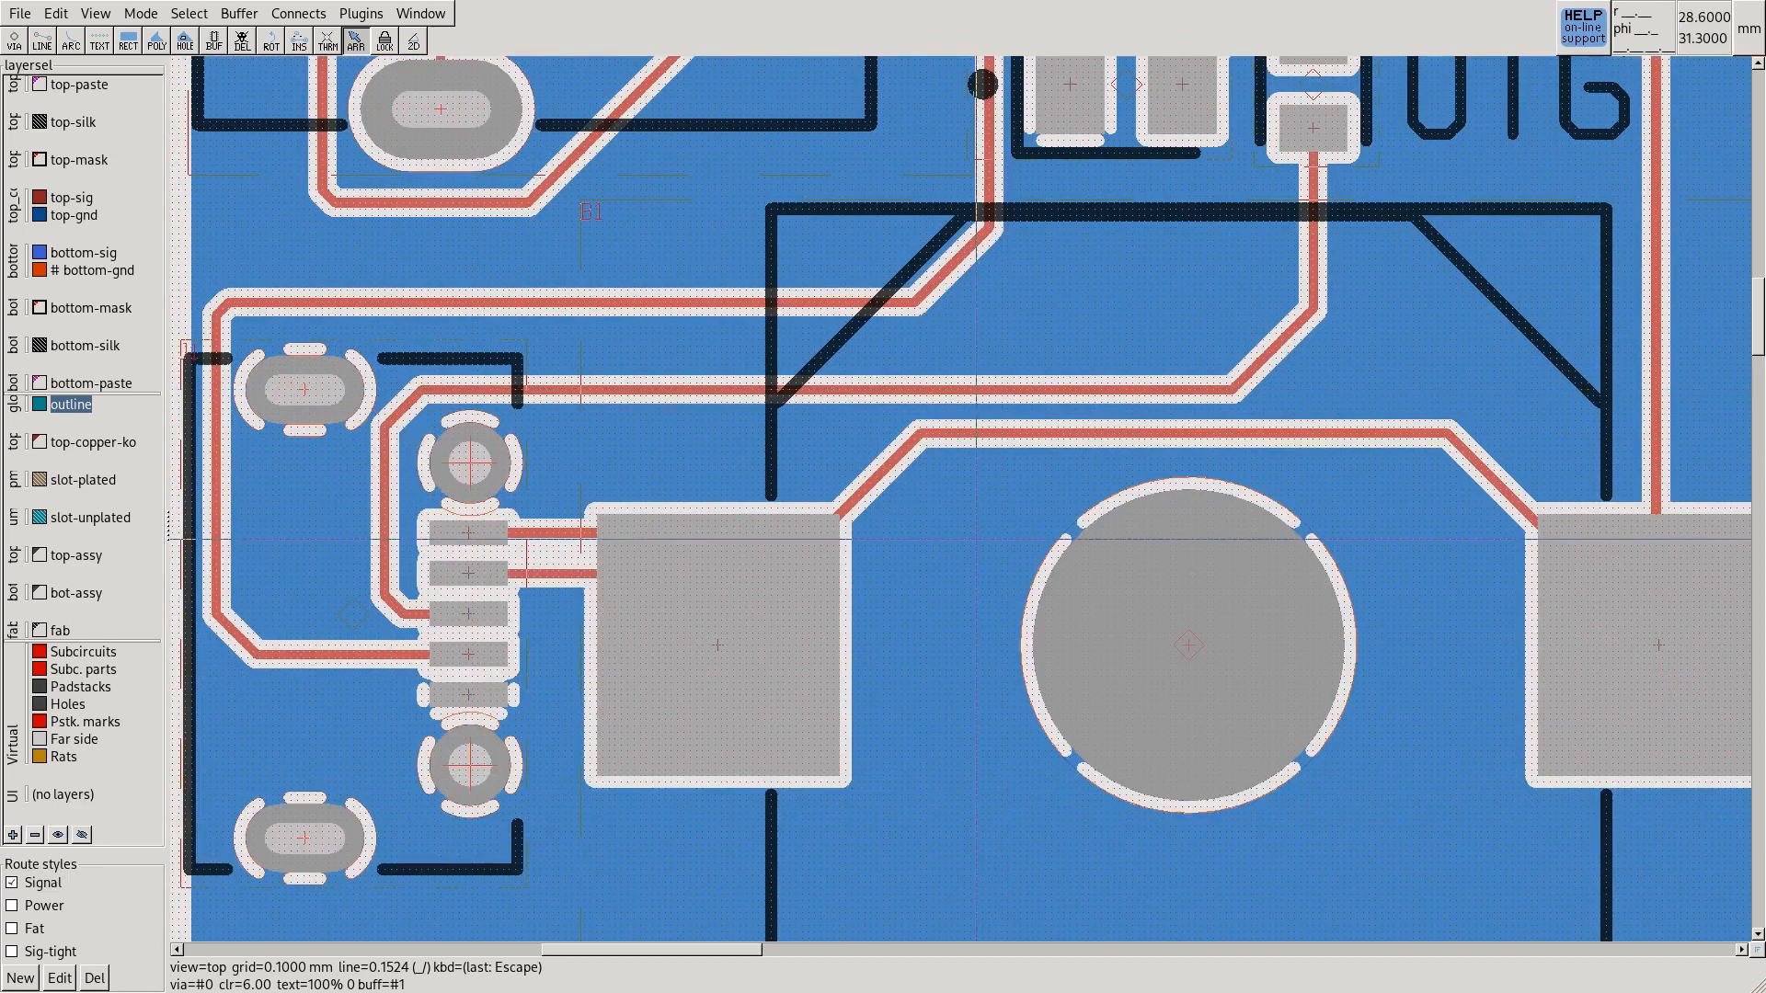
pyautogui.moveTo(1188, 645)
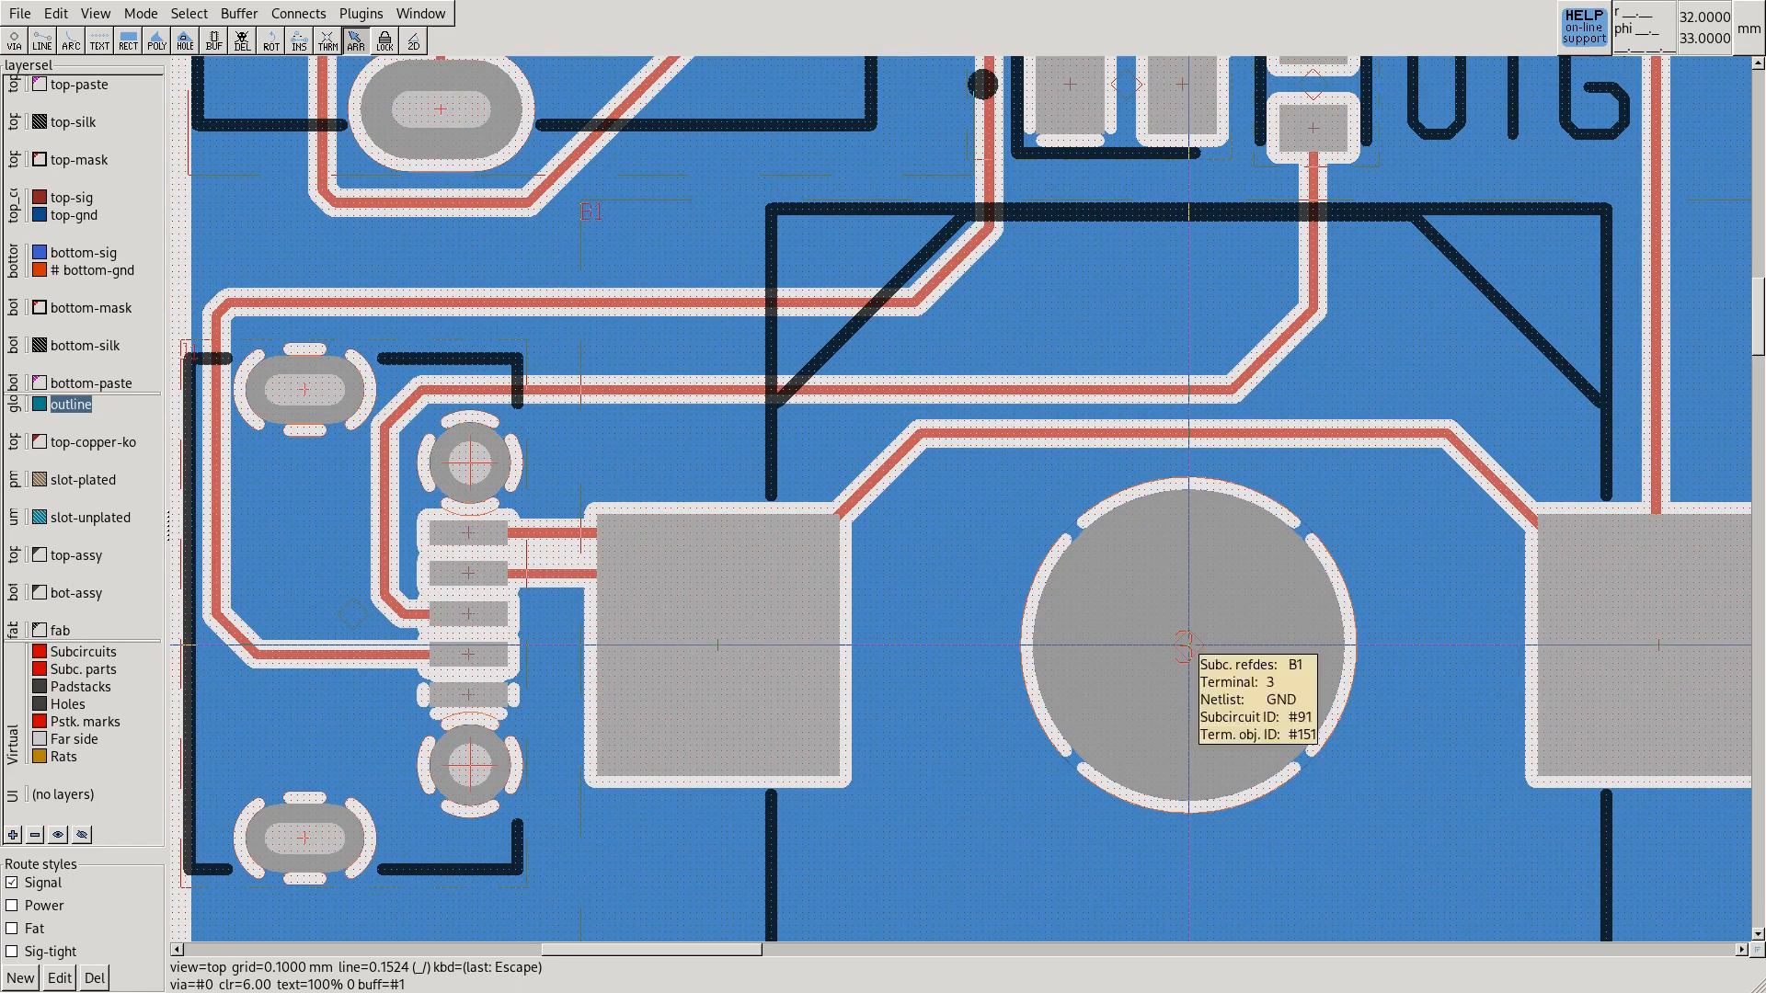
pyautogui.press('a')
pyautogui.press('m')
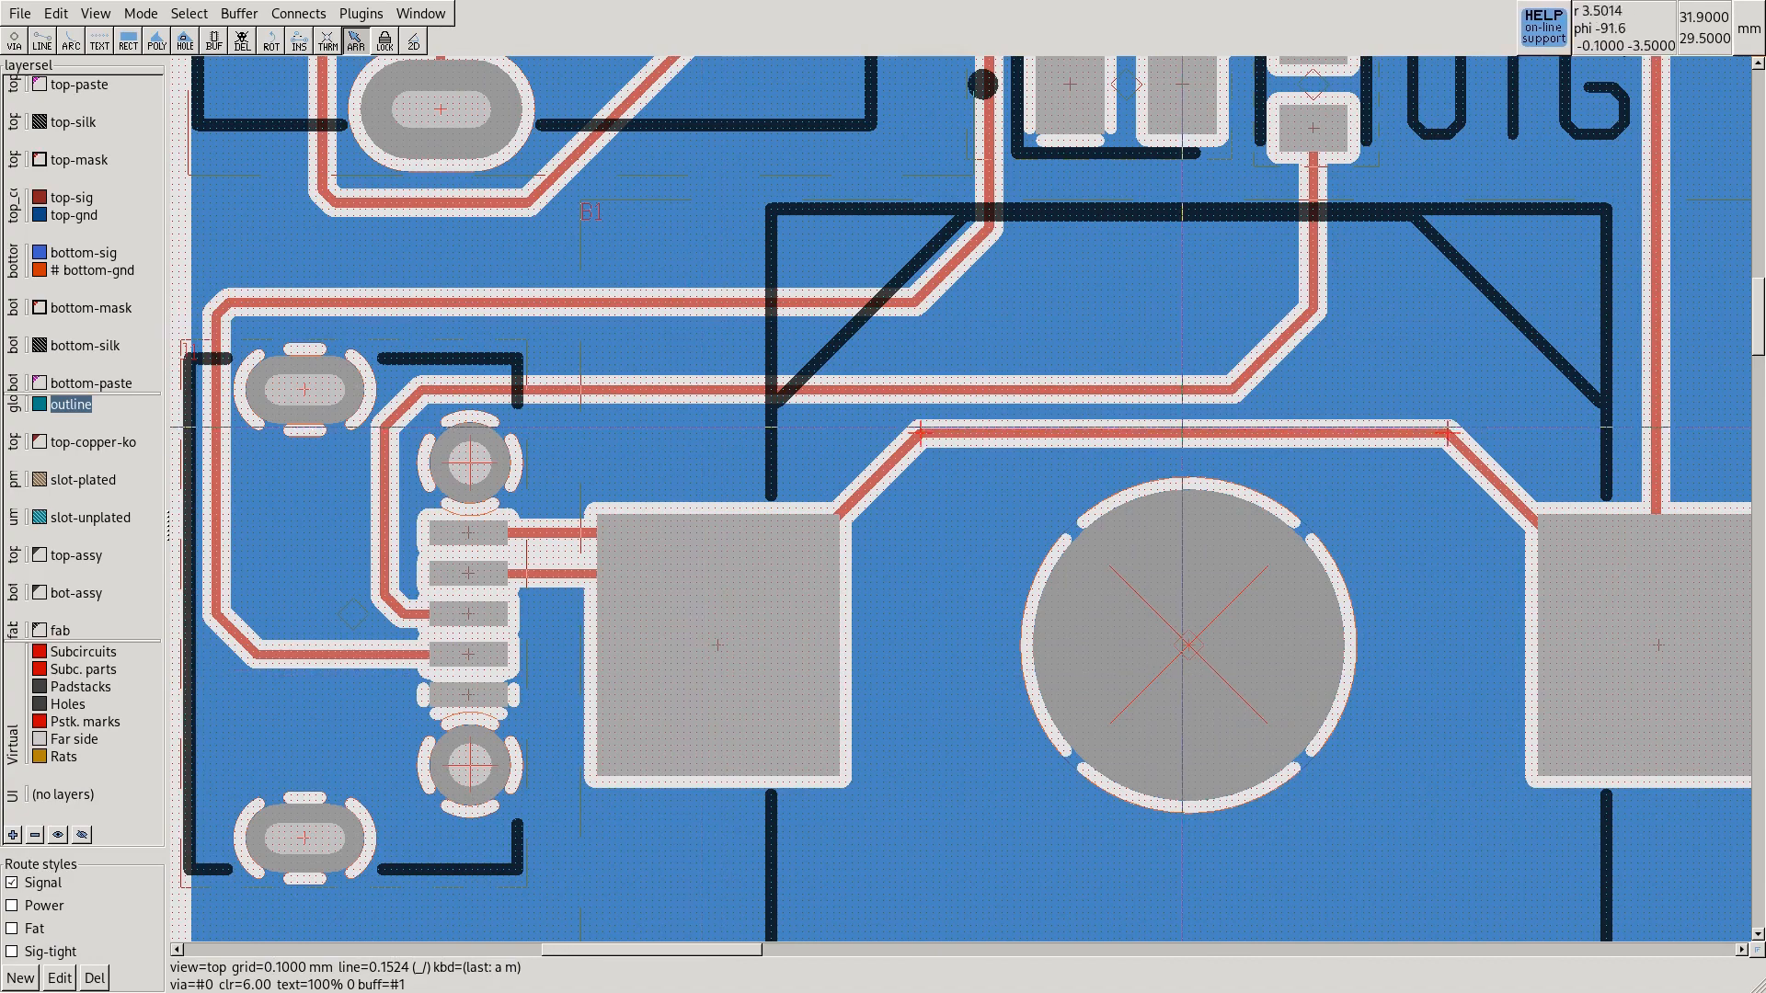
pyautogui.scroll(-2, 782, 431)
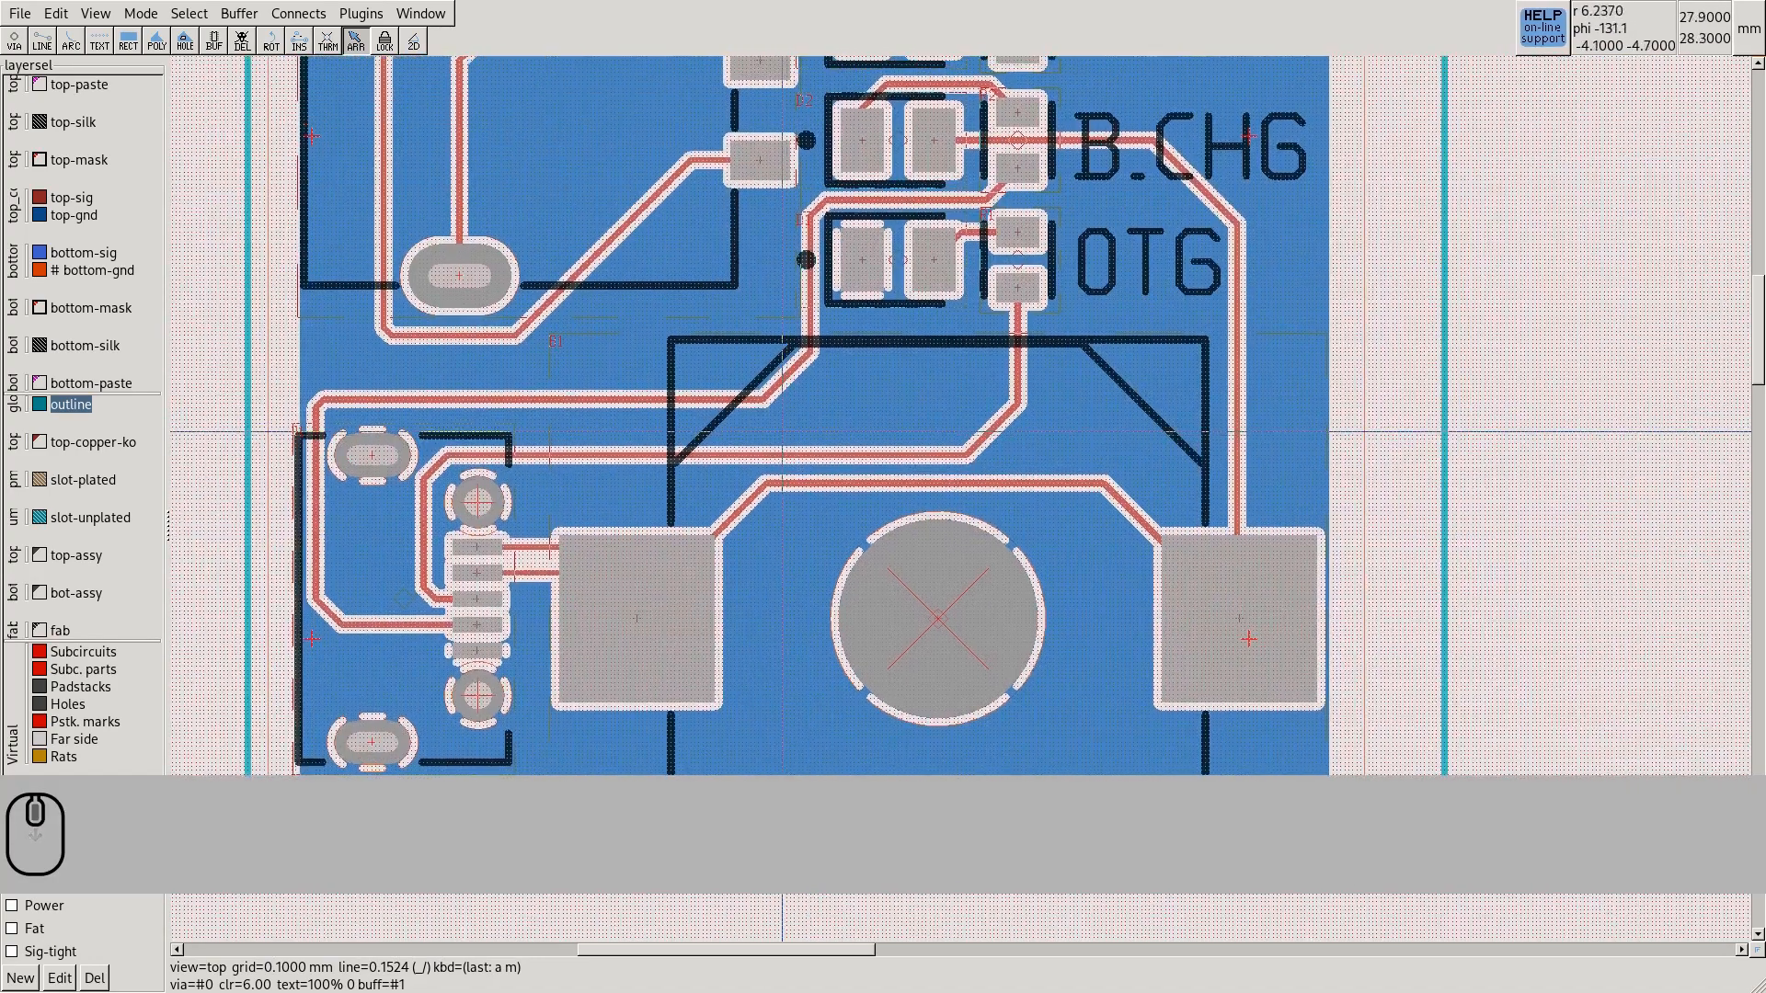
pyautogui.scroll(-2, 781, 430)
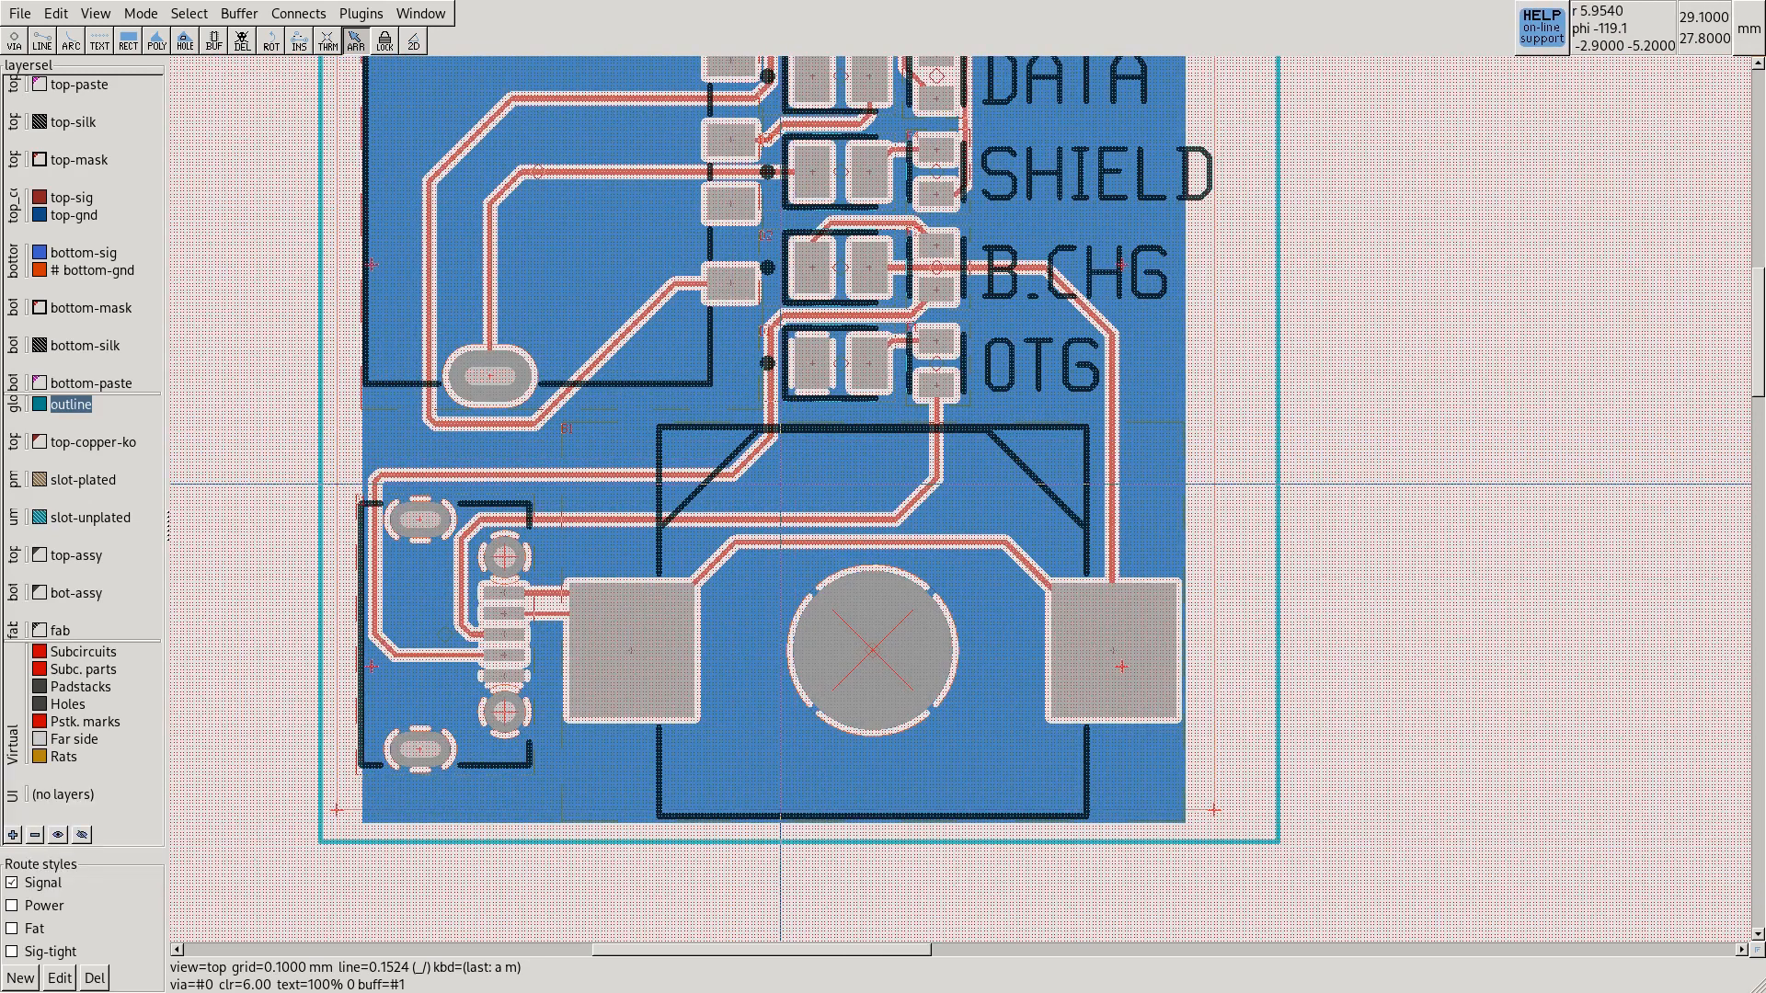
pyautogui.press('a')
pyautogui.press('m')
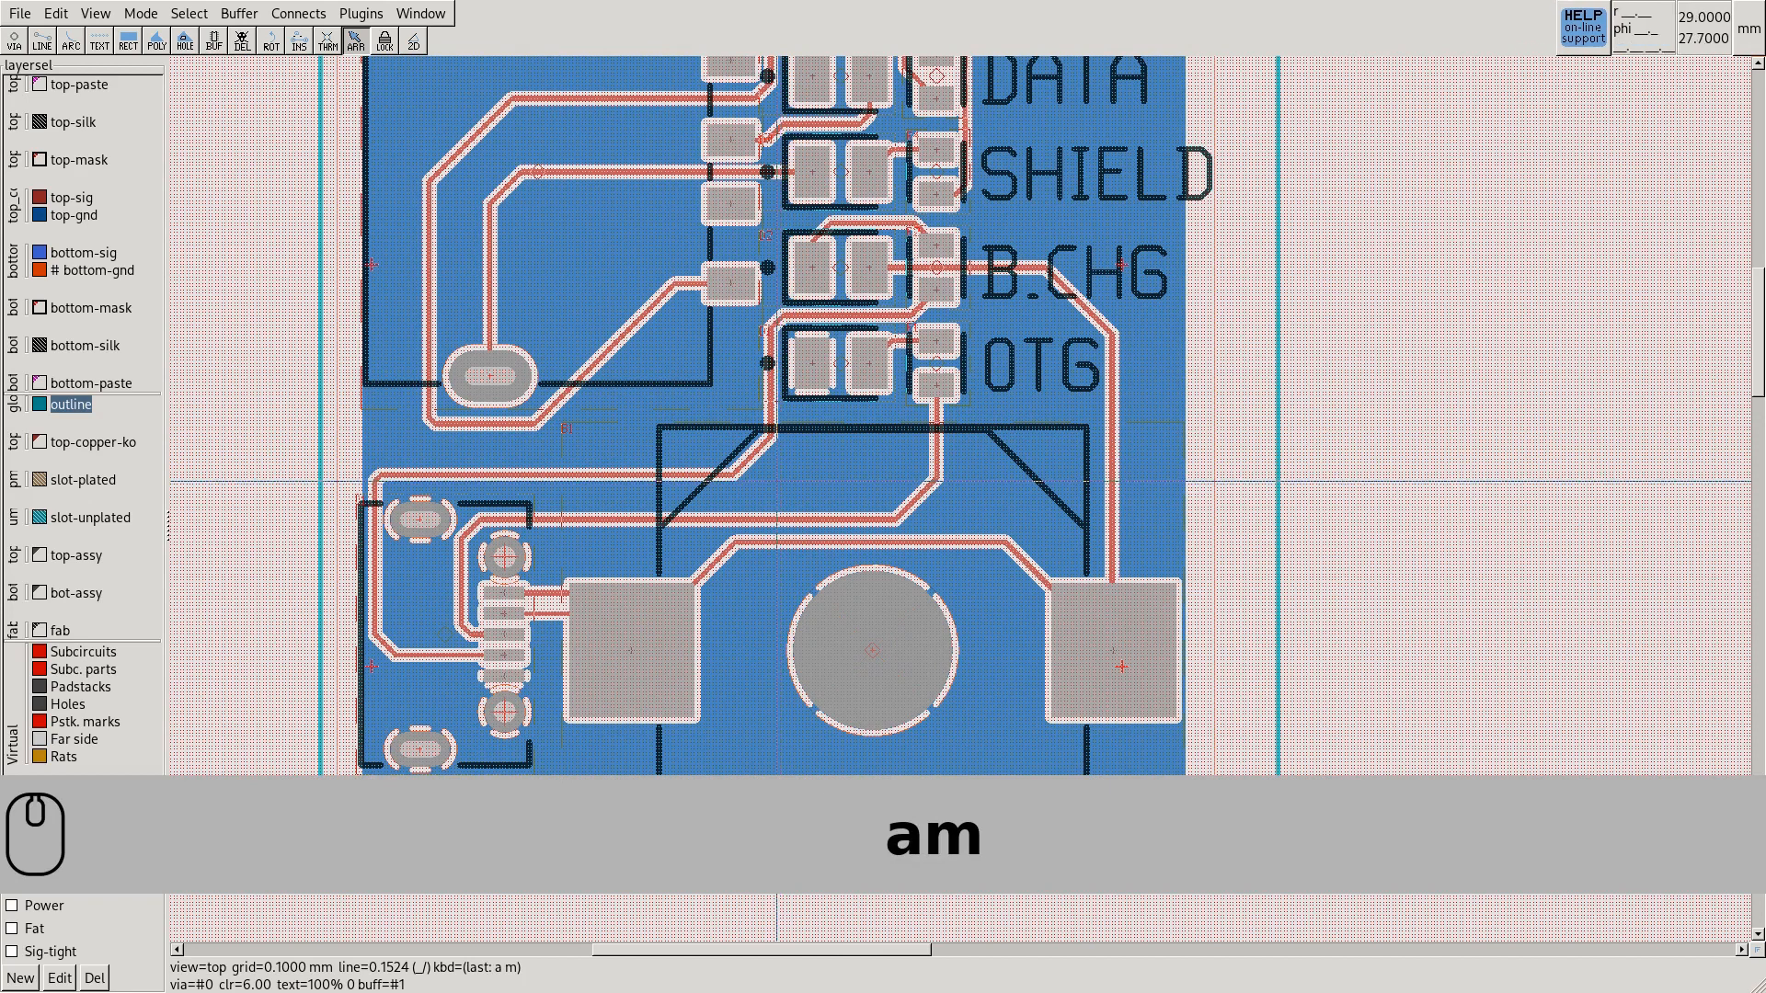
# Open the drc_query rule configuration from the sizes and DRC preferences, examine the available rules, and show the definitions
pyautogui.scroll(-3, 782, 496)
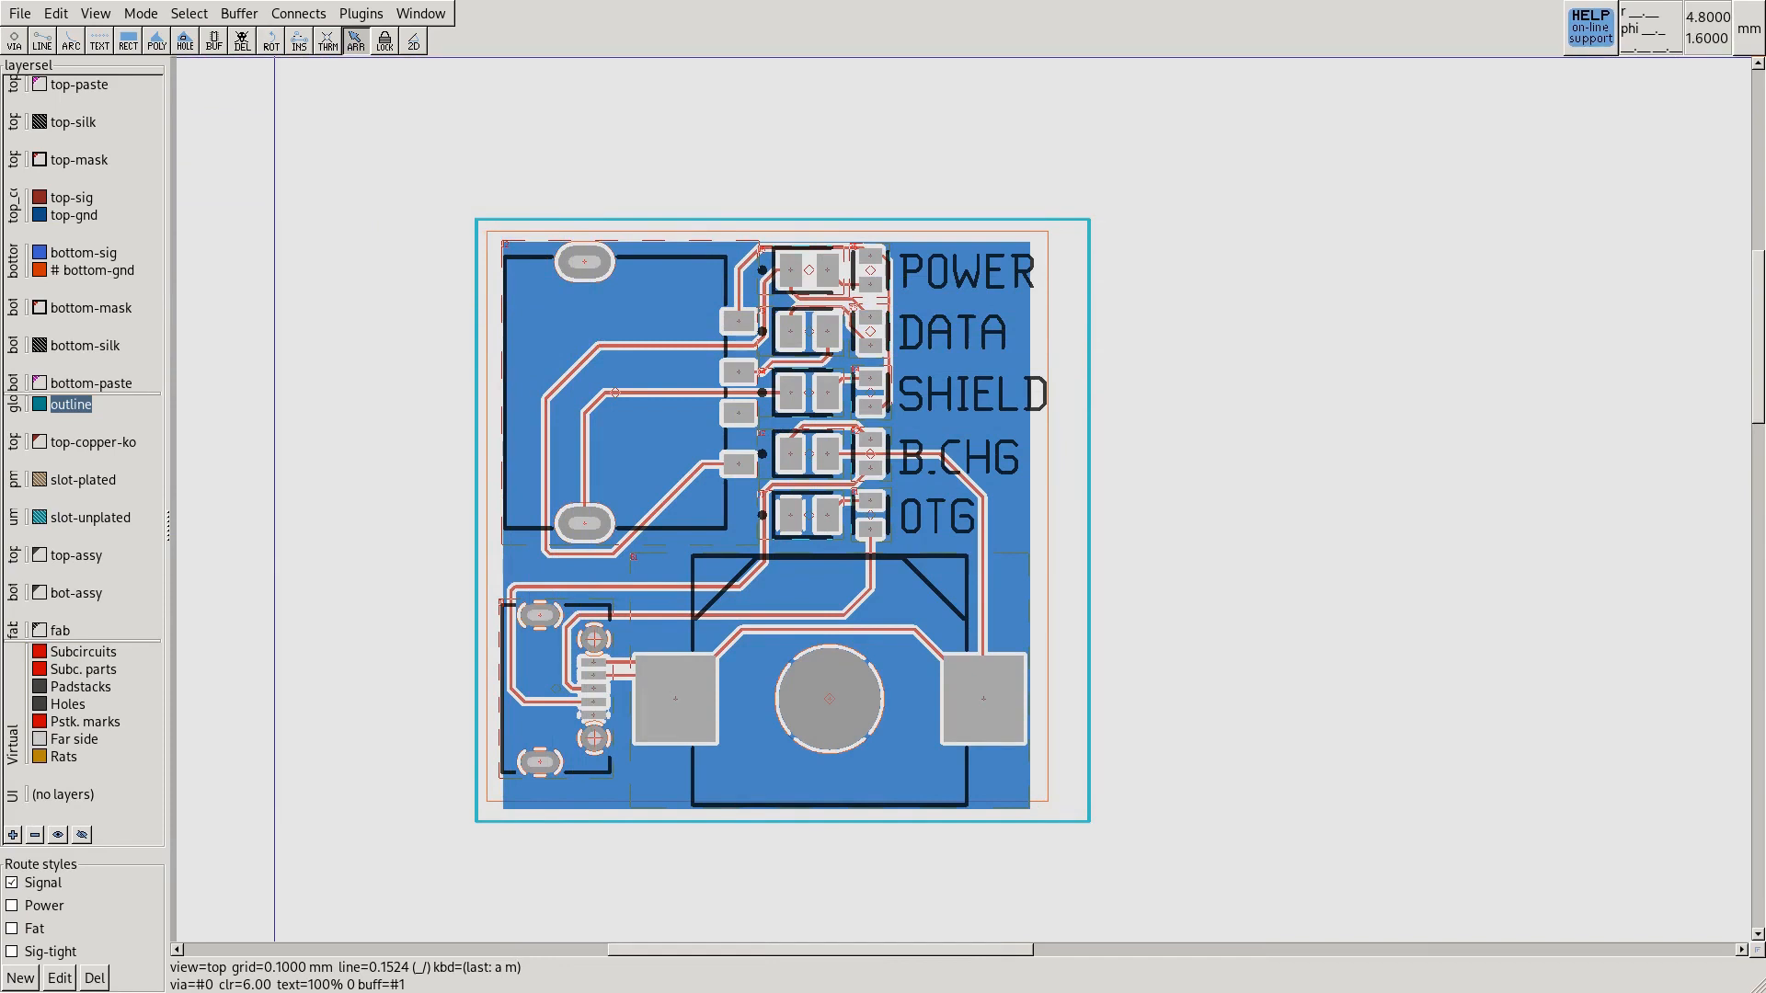
pyautogui.click(20, 12)
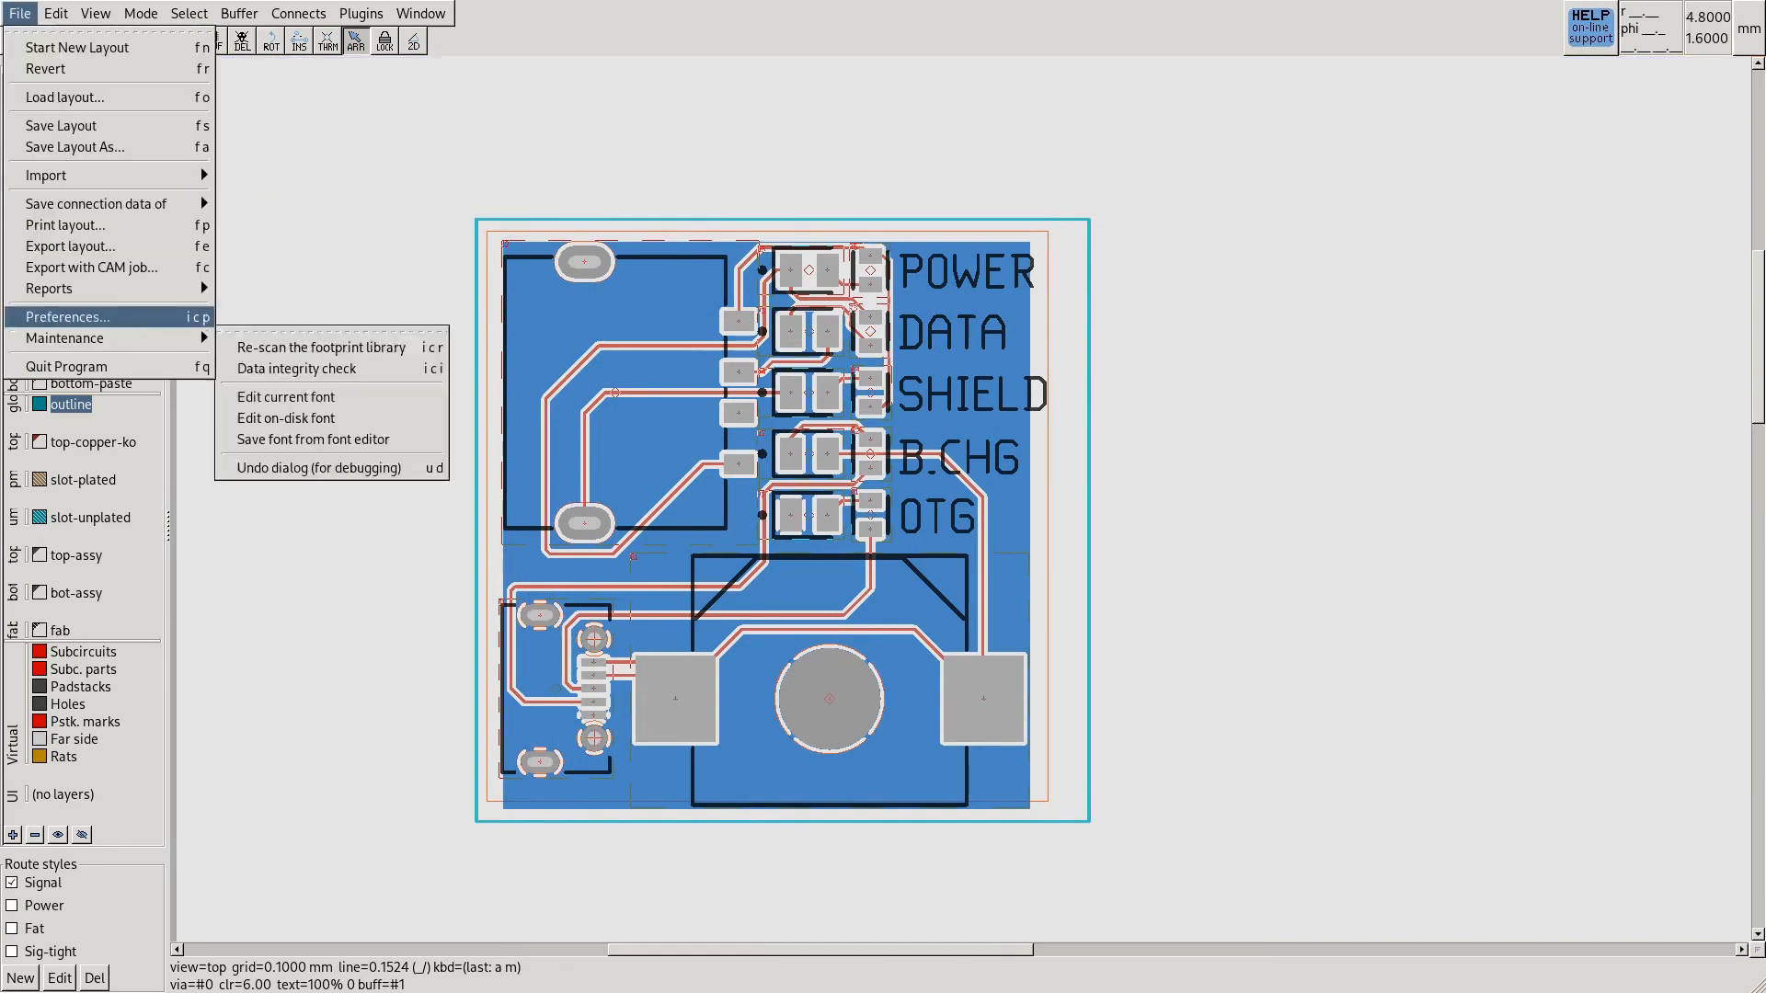
pyautogui.click(55, 318)
pyautogui.click(773, 256)
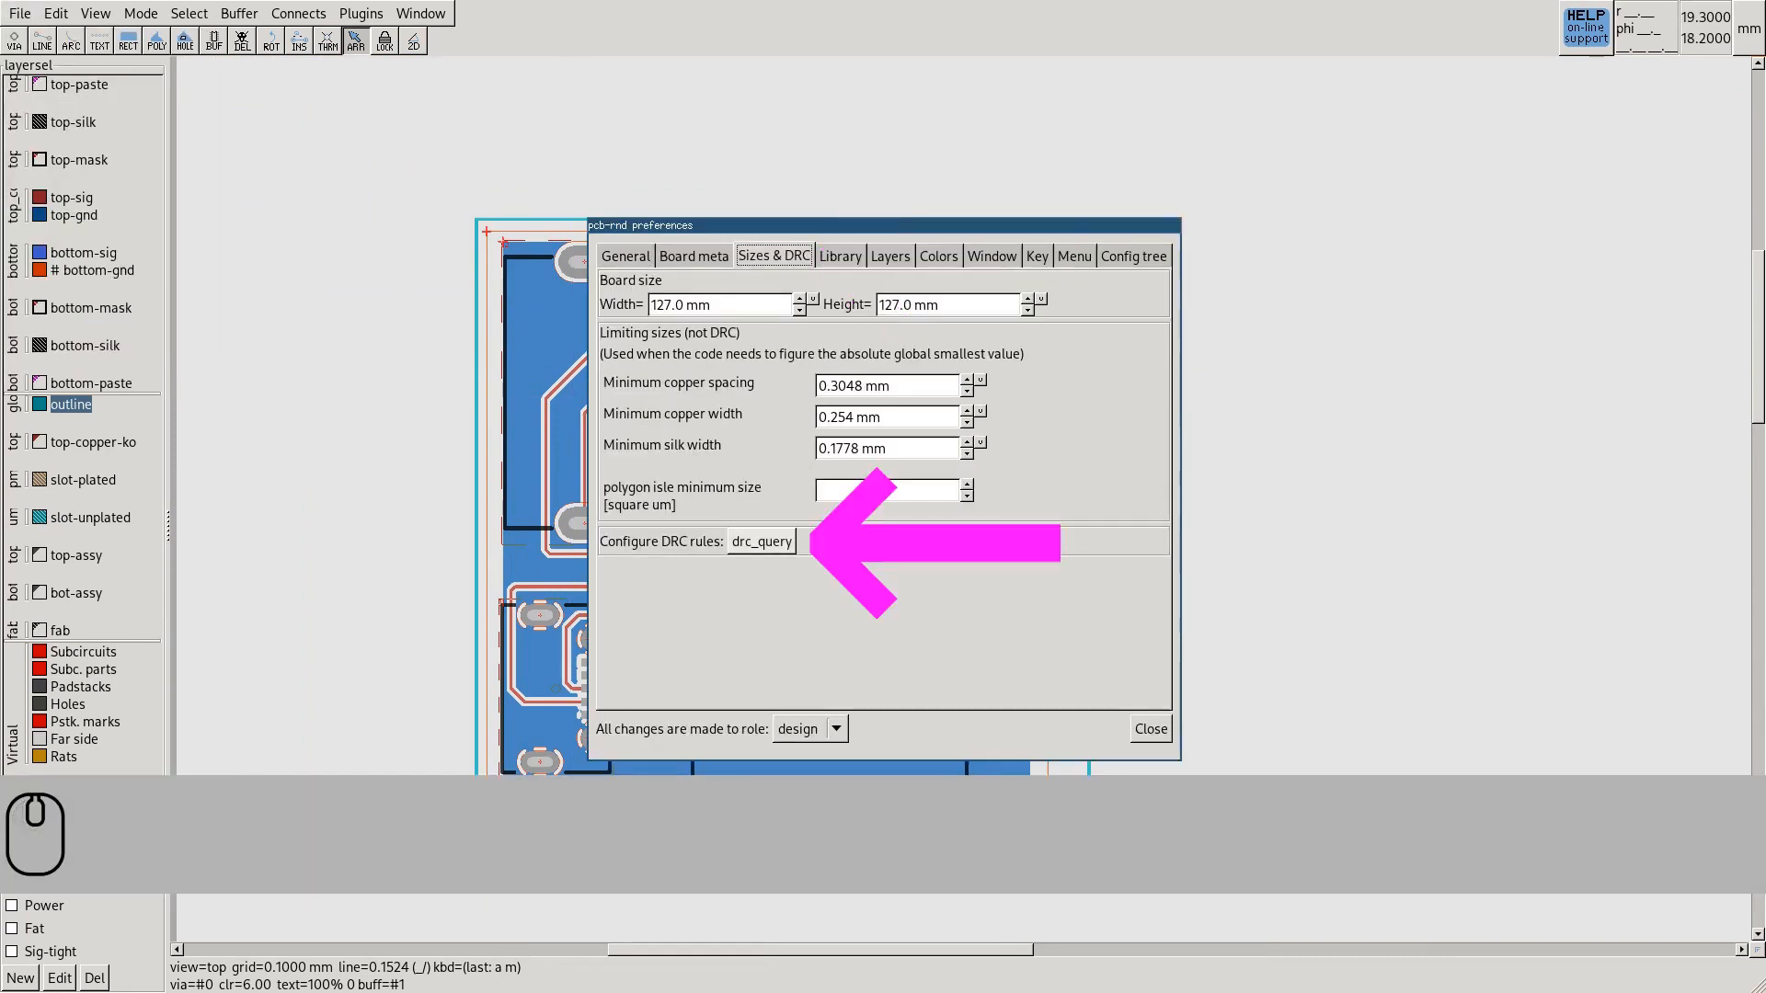
pyautogui.click(762, 541)
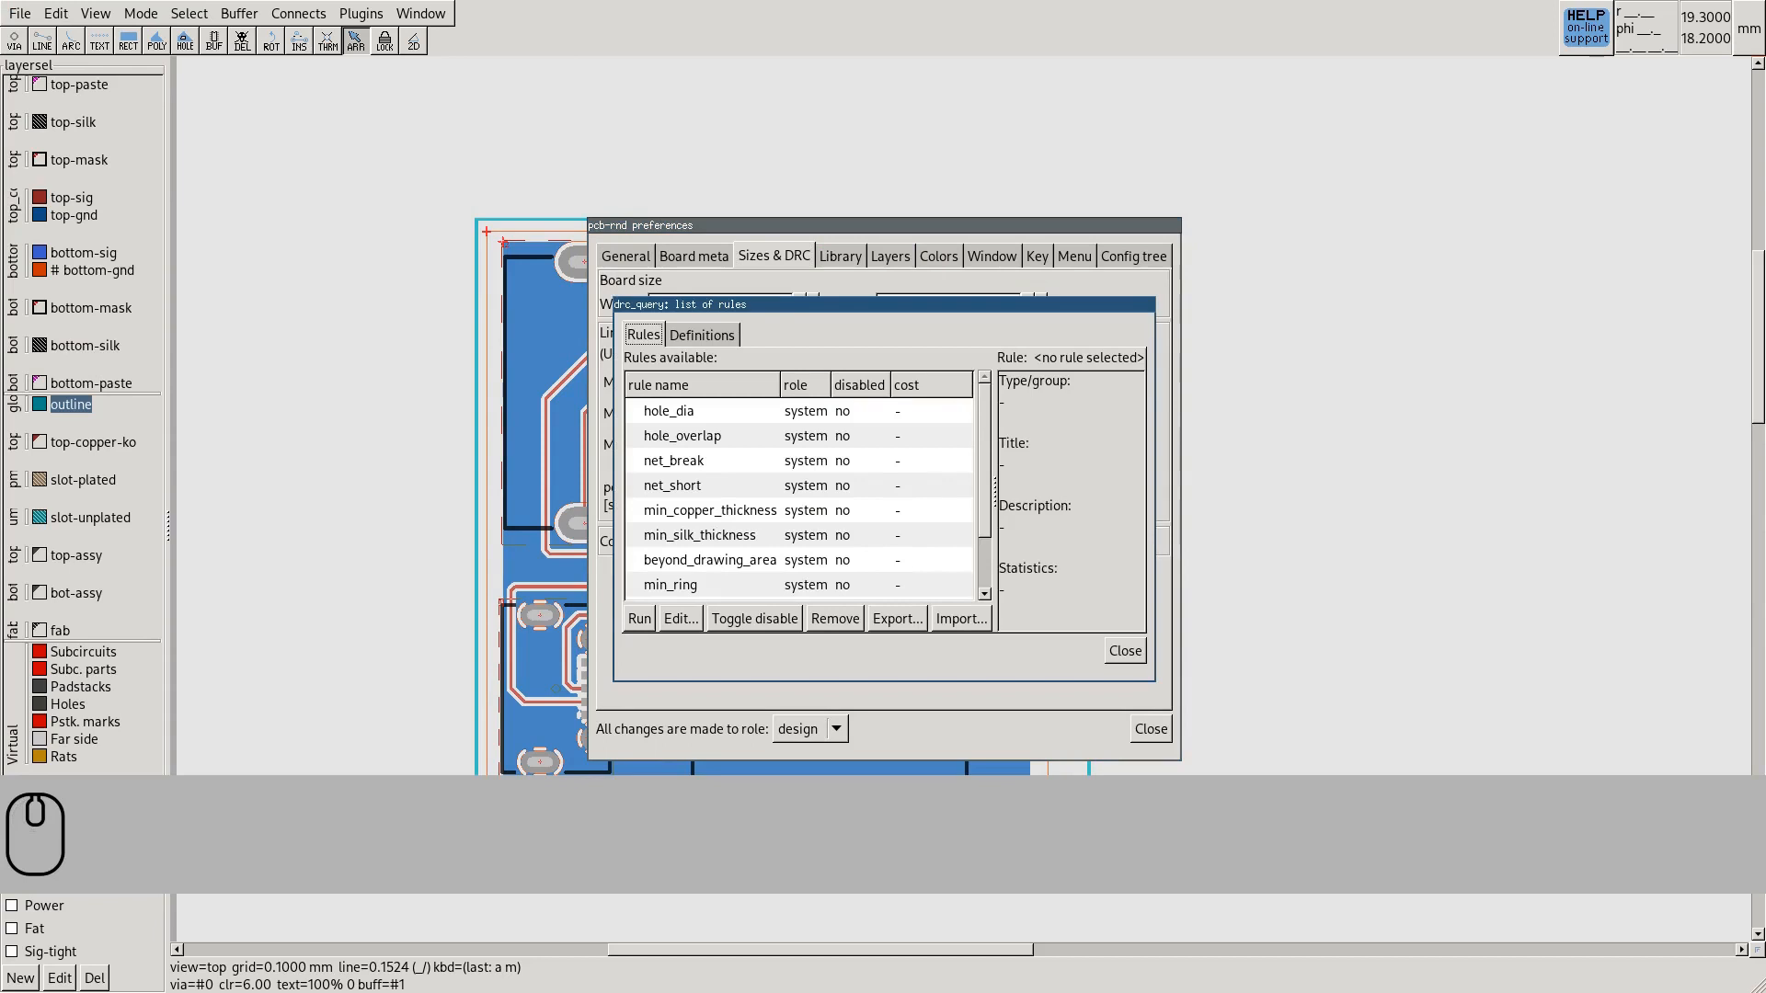
pyautogui.scroll(-2, 798, 487)
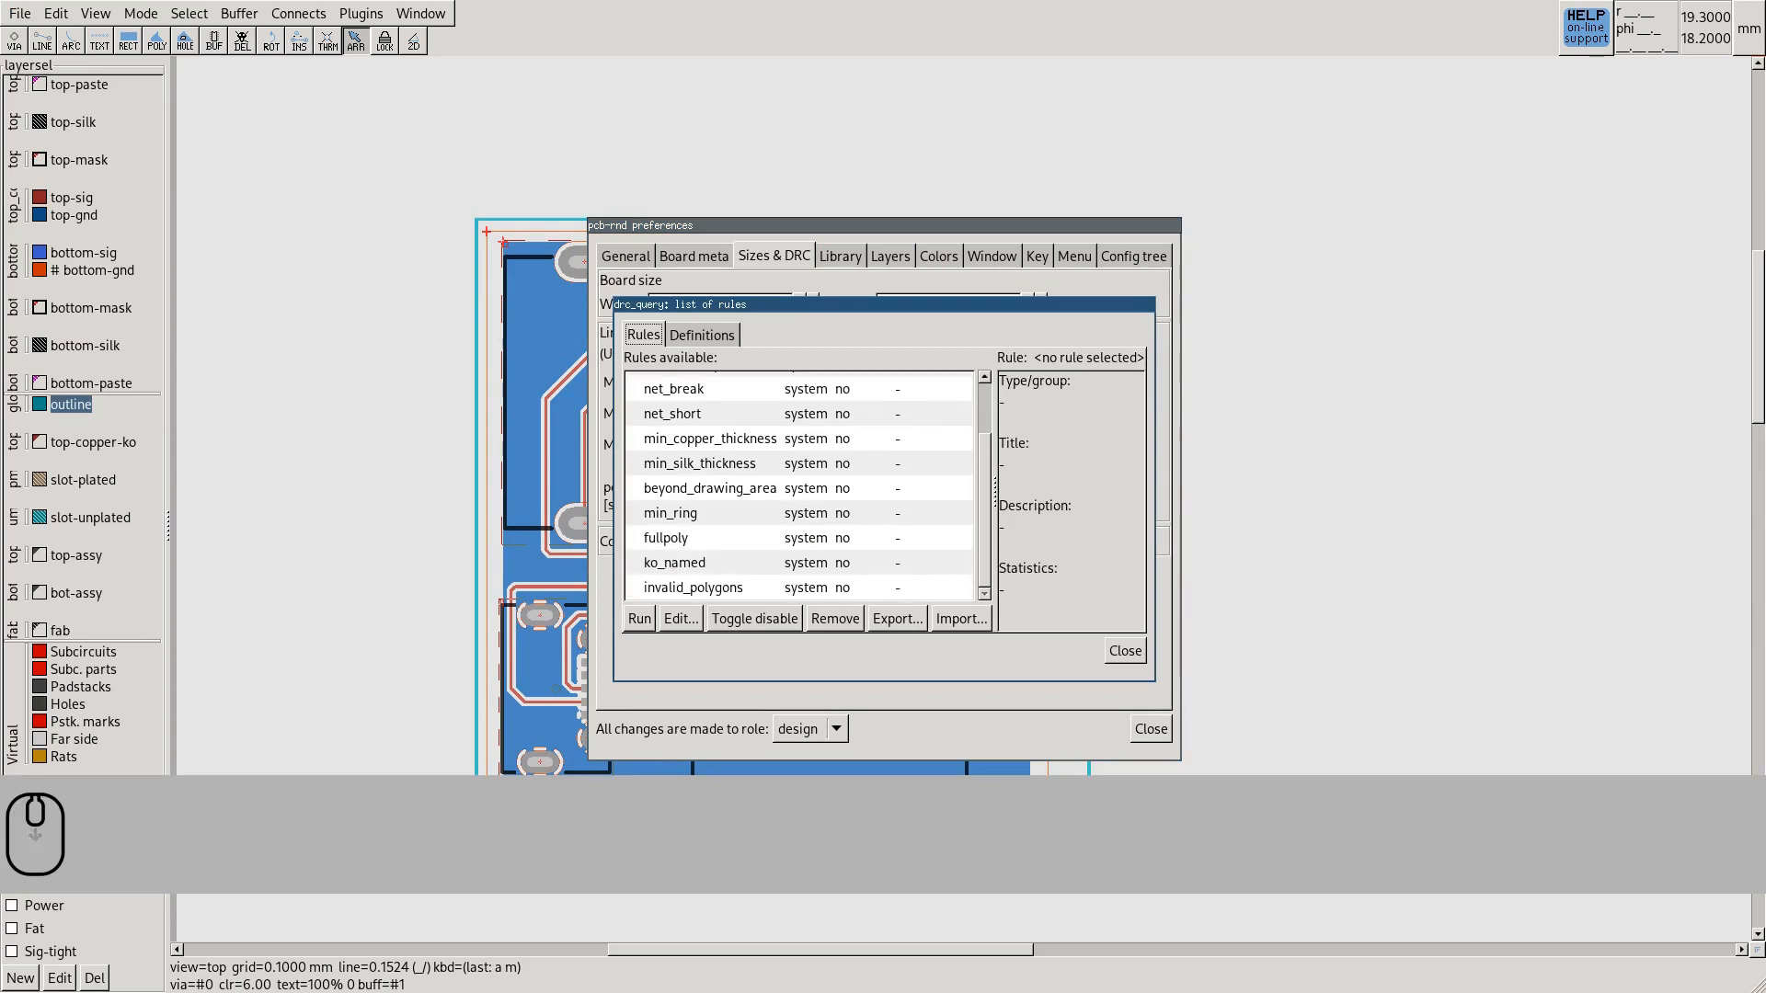
pyautogui.scroll(2, 798, 487)
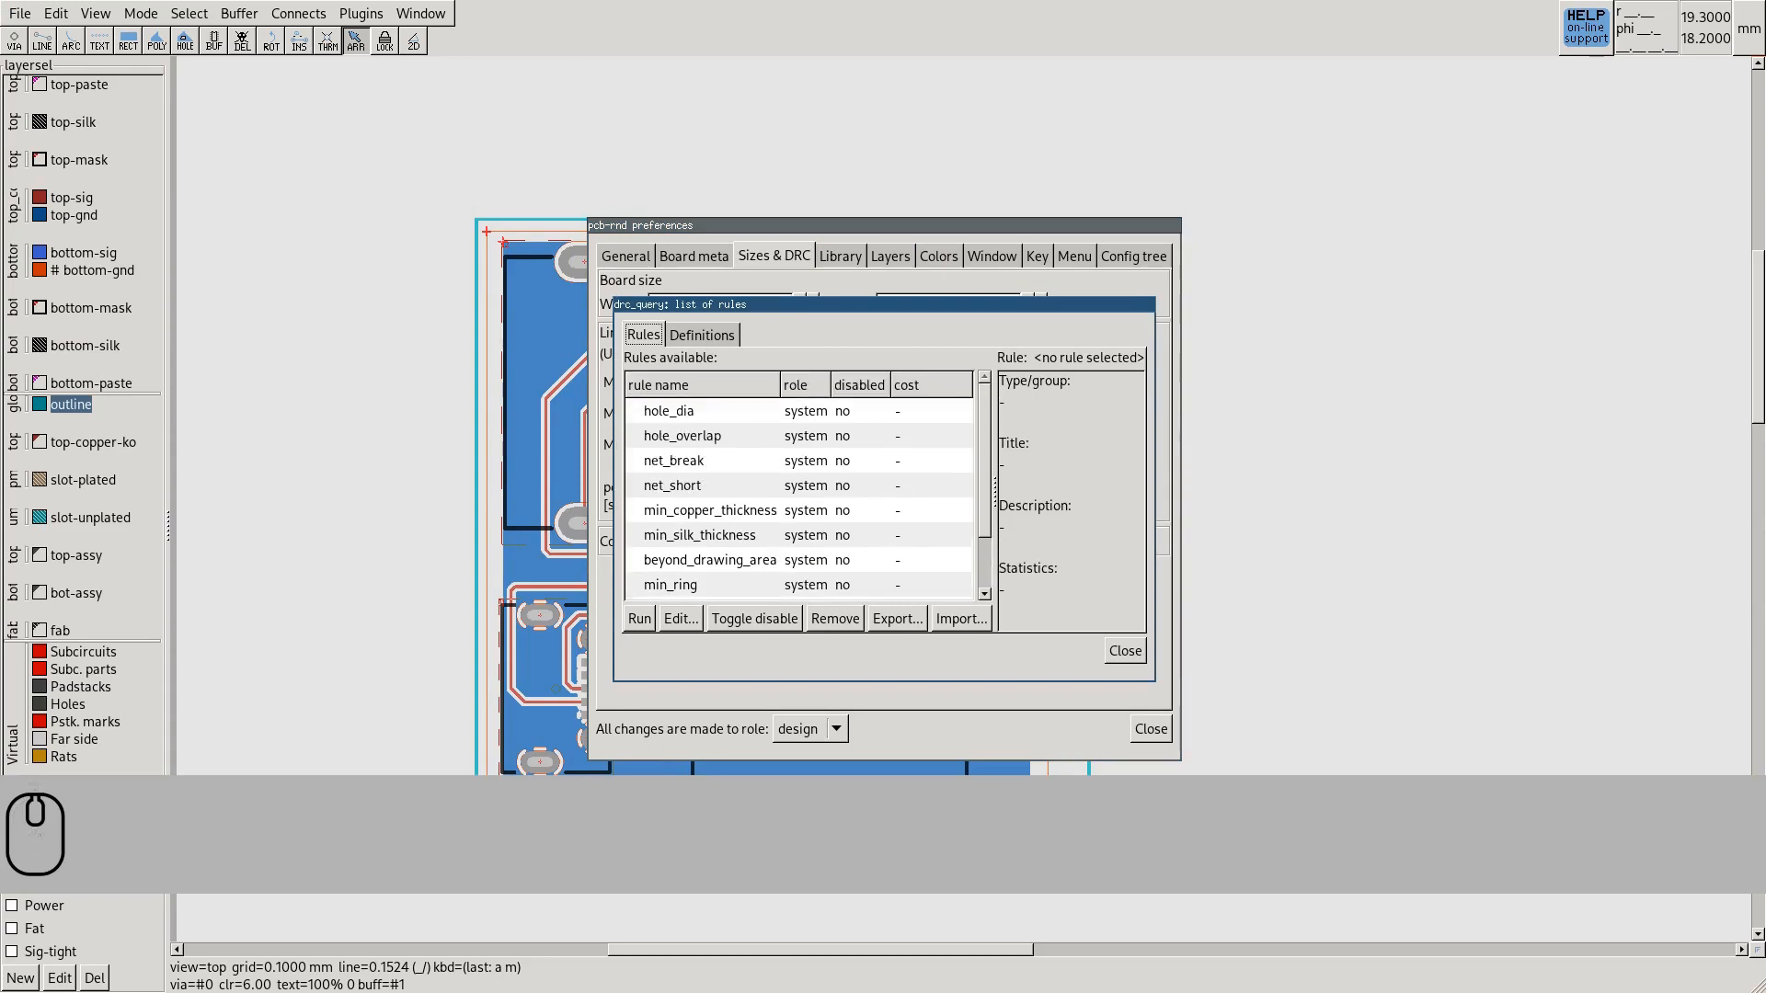
pyautogui.scroll(-2, 798, 488)
pyautogui.scroll(2, 799, 487)
pyautogui.click(702, 335)
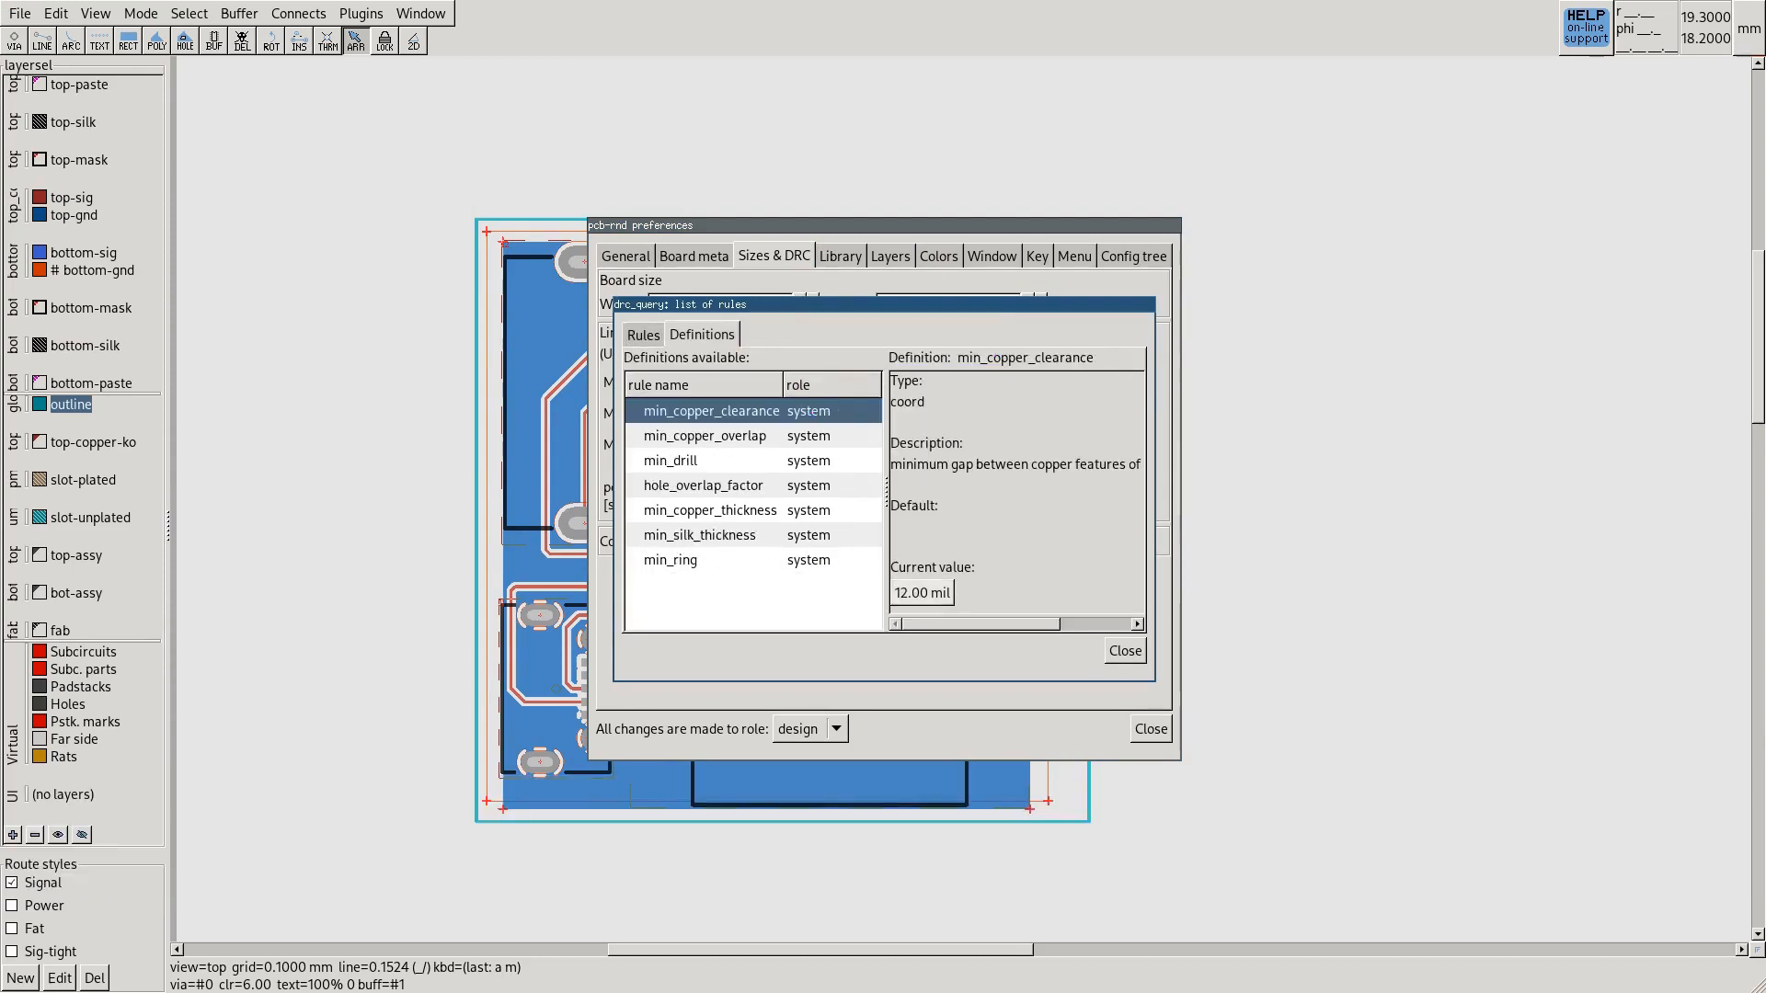
pyautogui.click(921, 592)
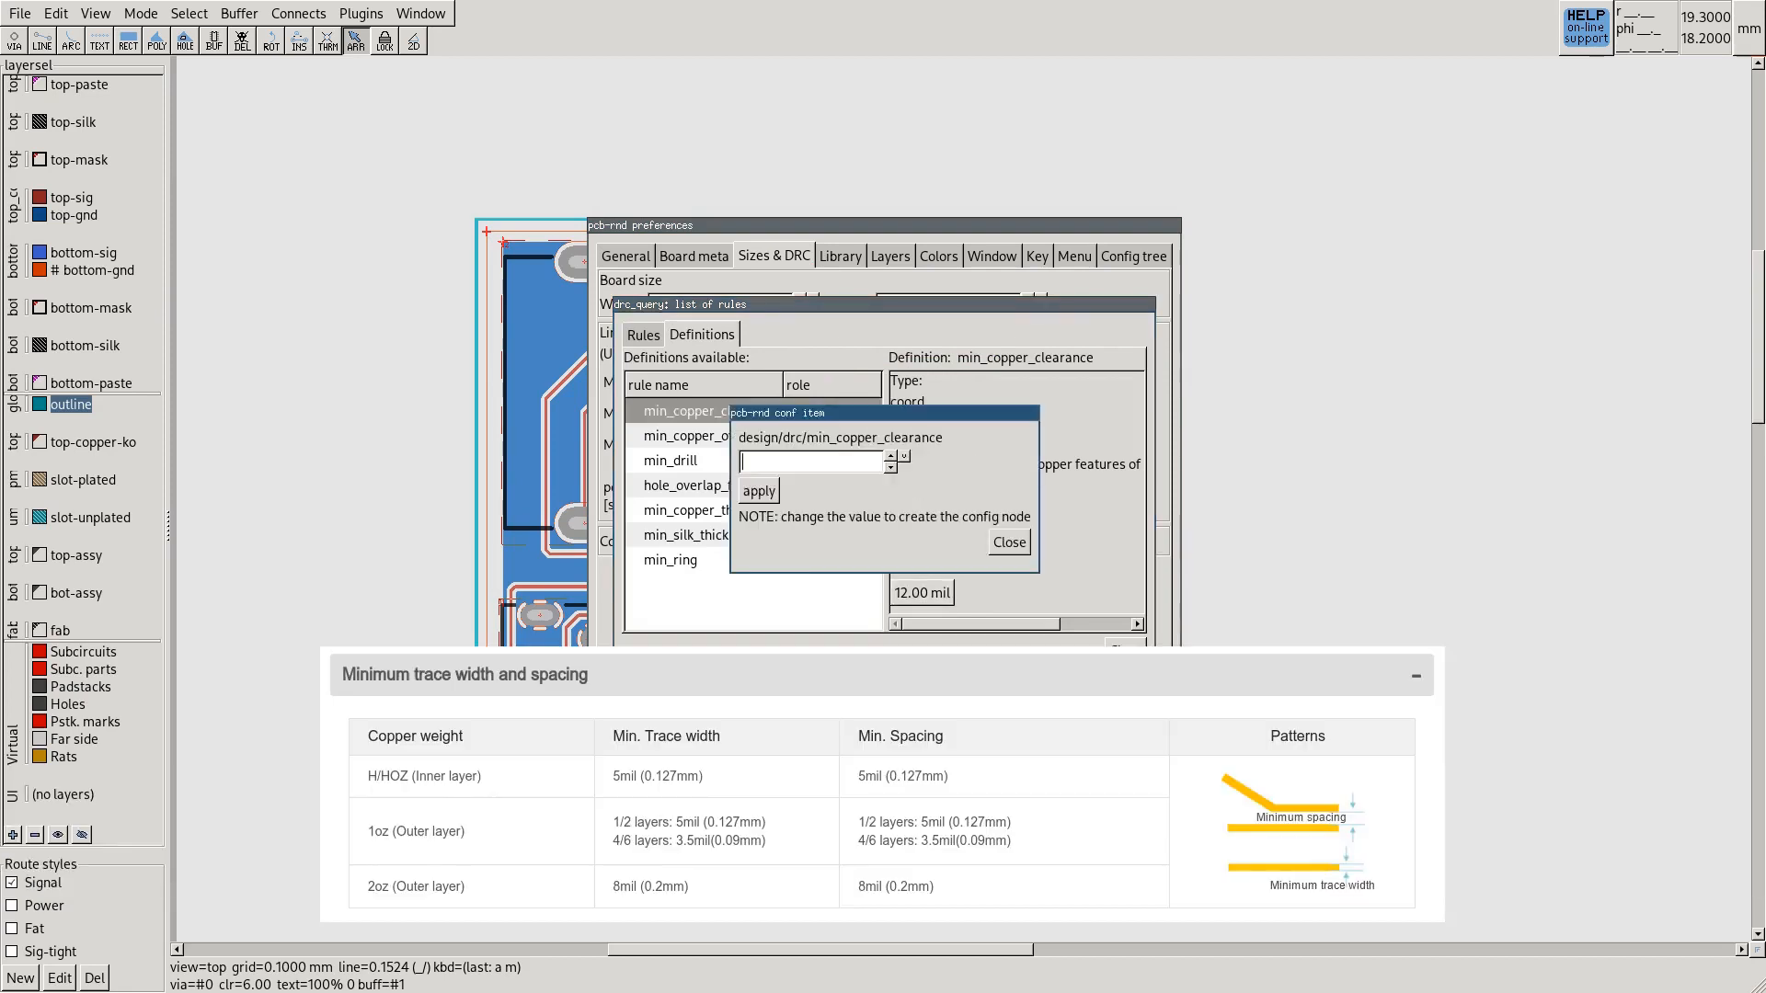
pyautogui.write('5 mil')
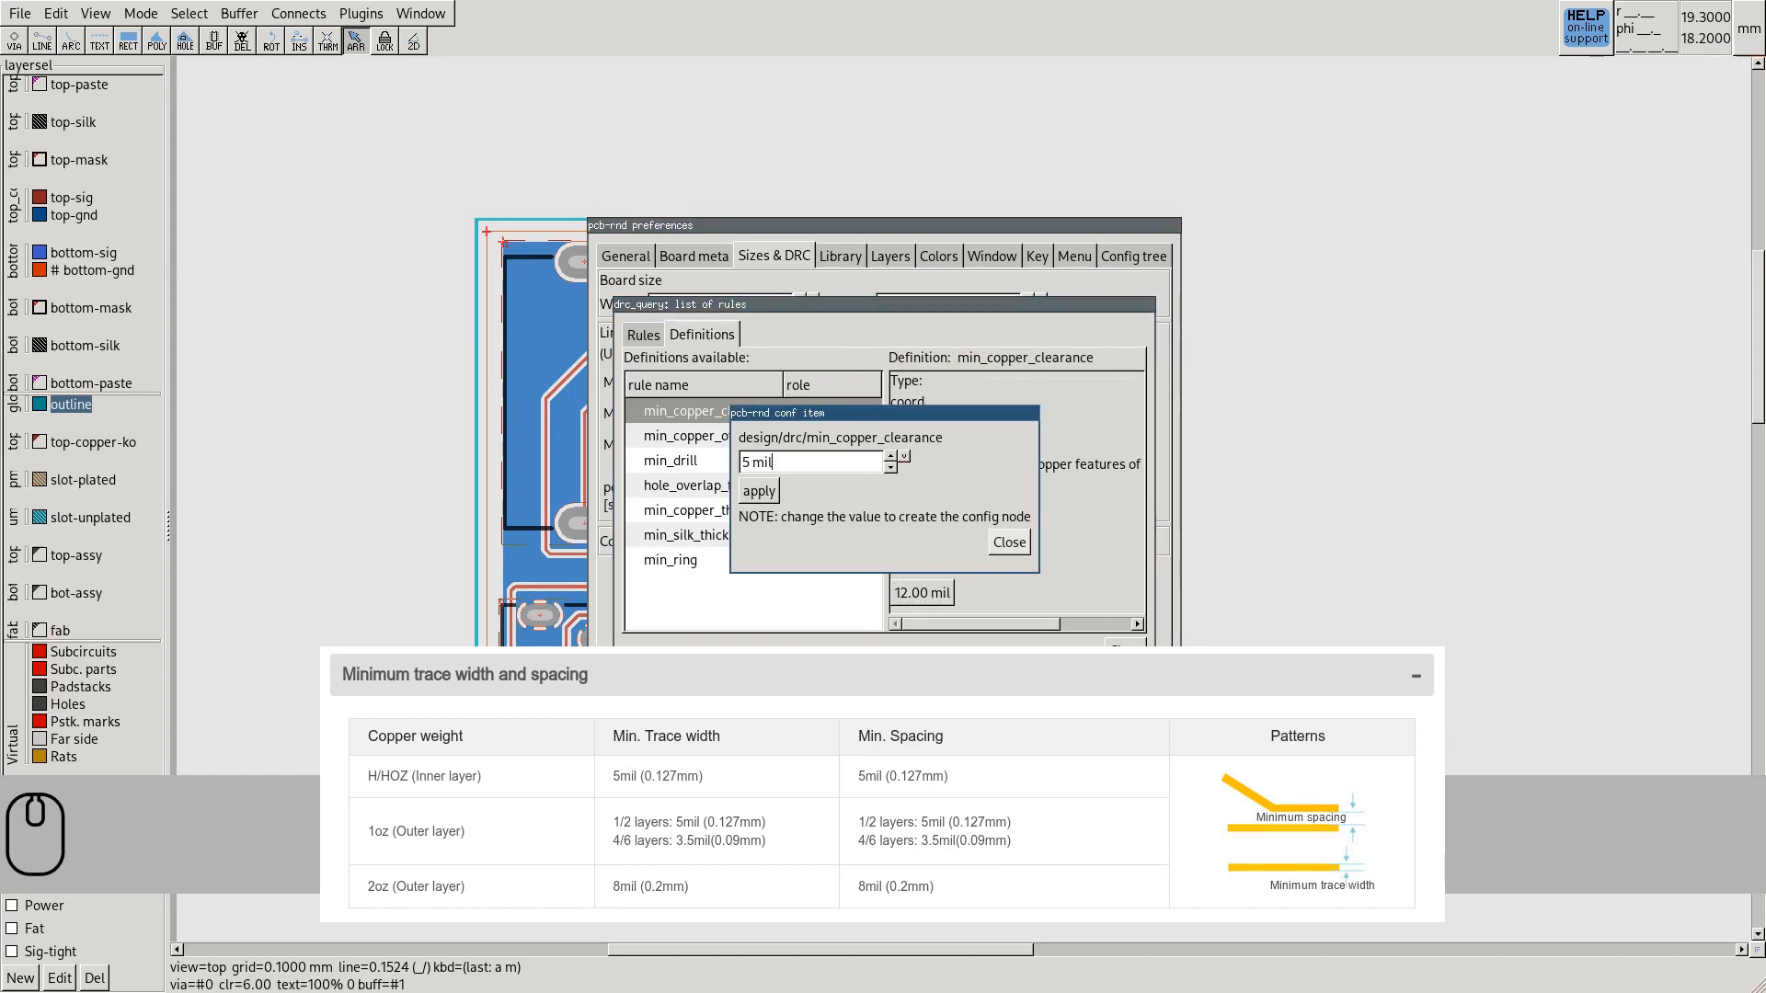
pyautogui.click(1009, 542)
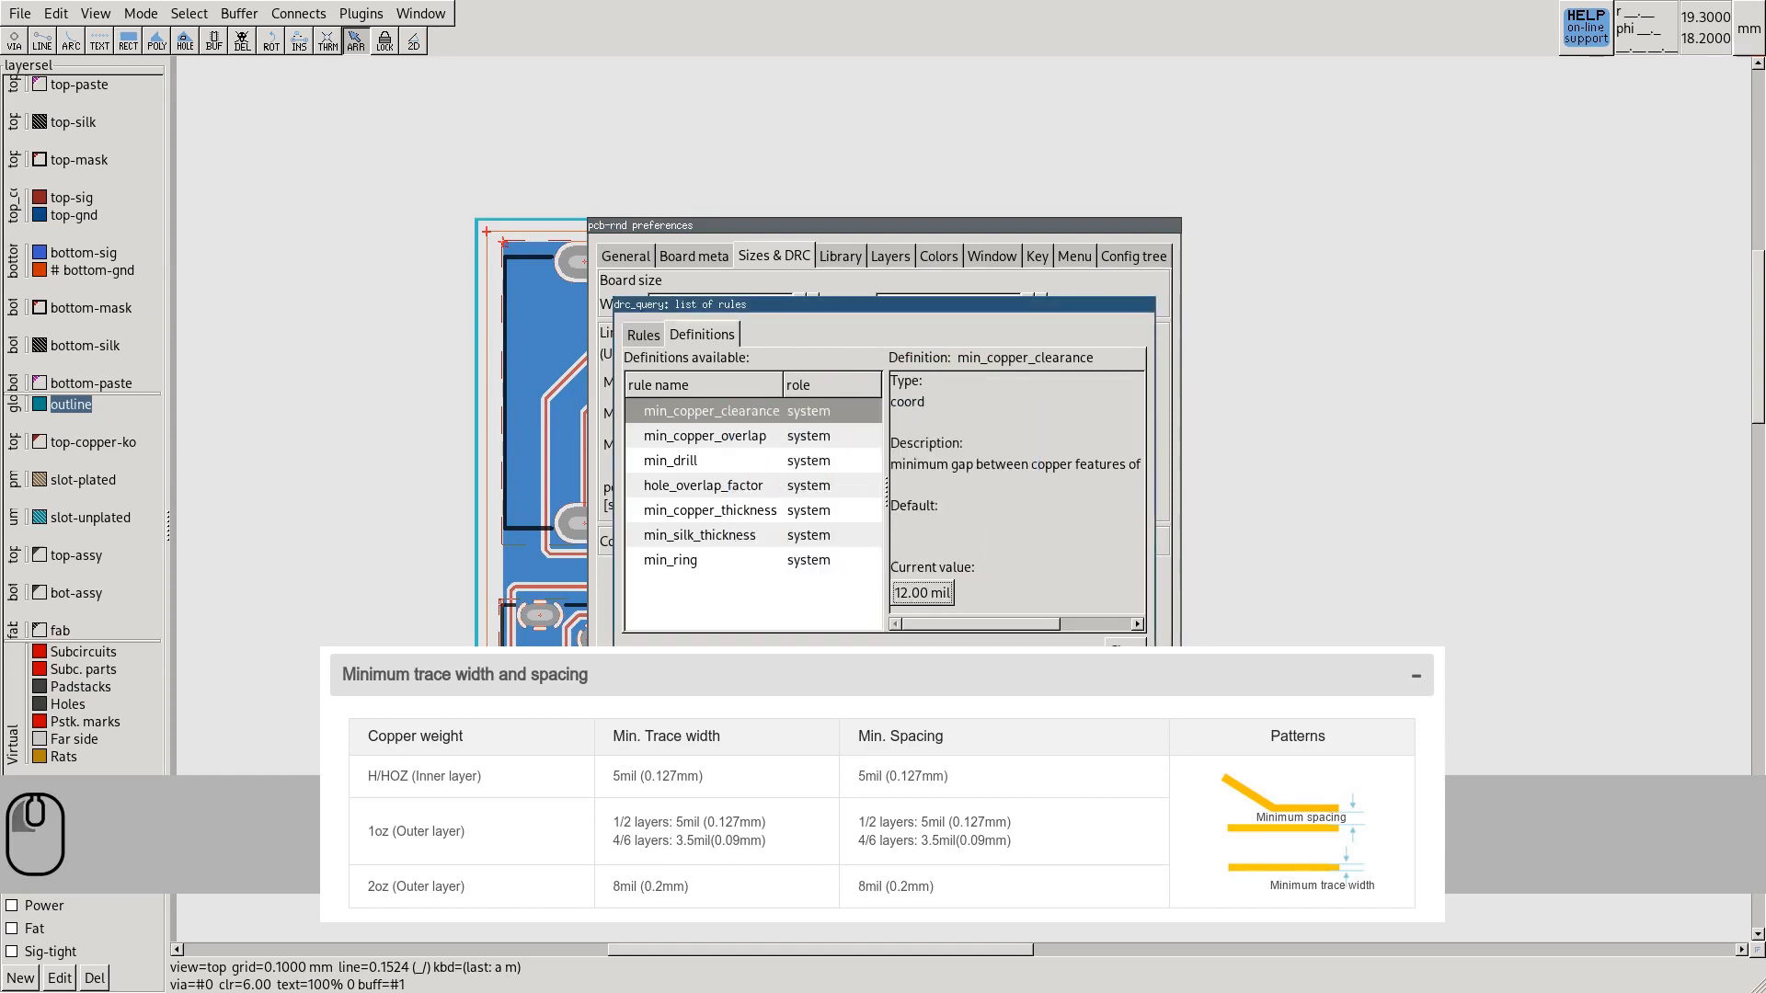
# Set the min_copper_clearance DRC definition to 5 mil and apply it to the design
pyautogui.click(922, 592)
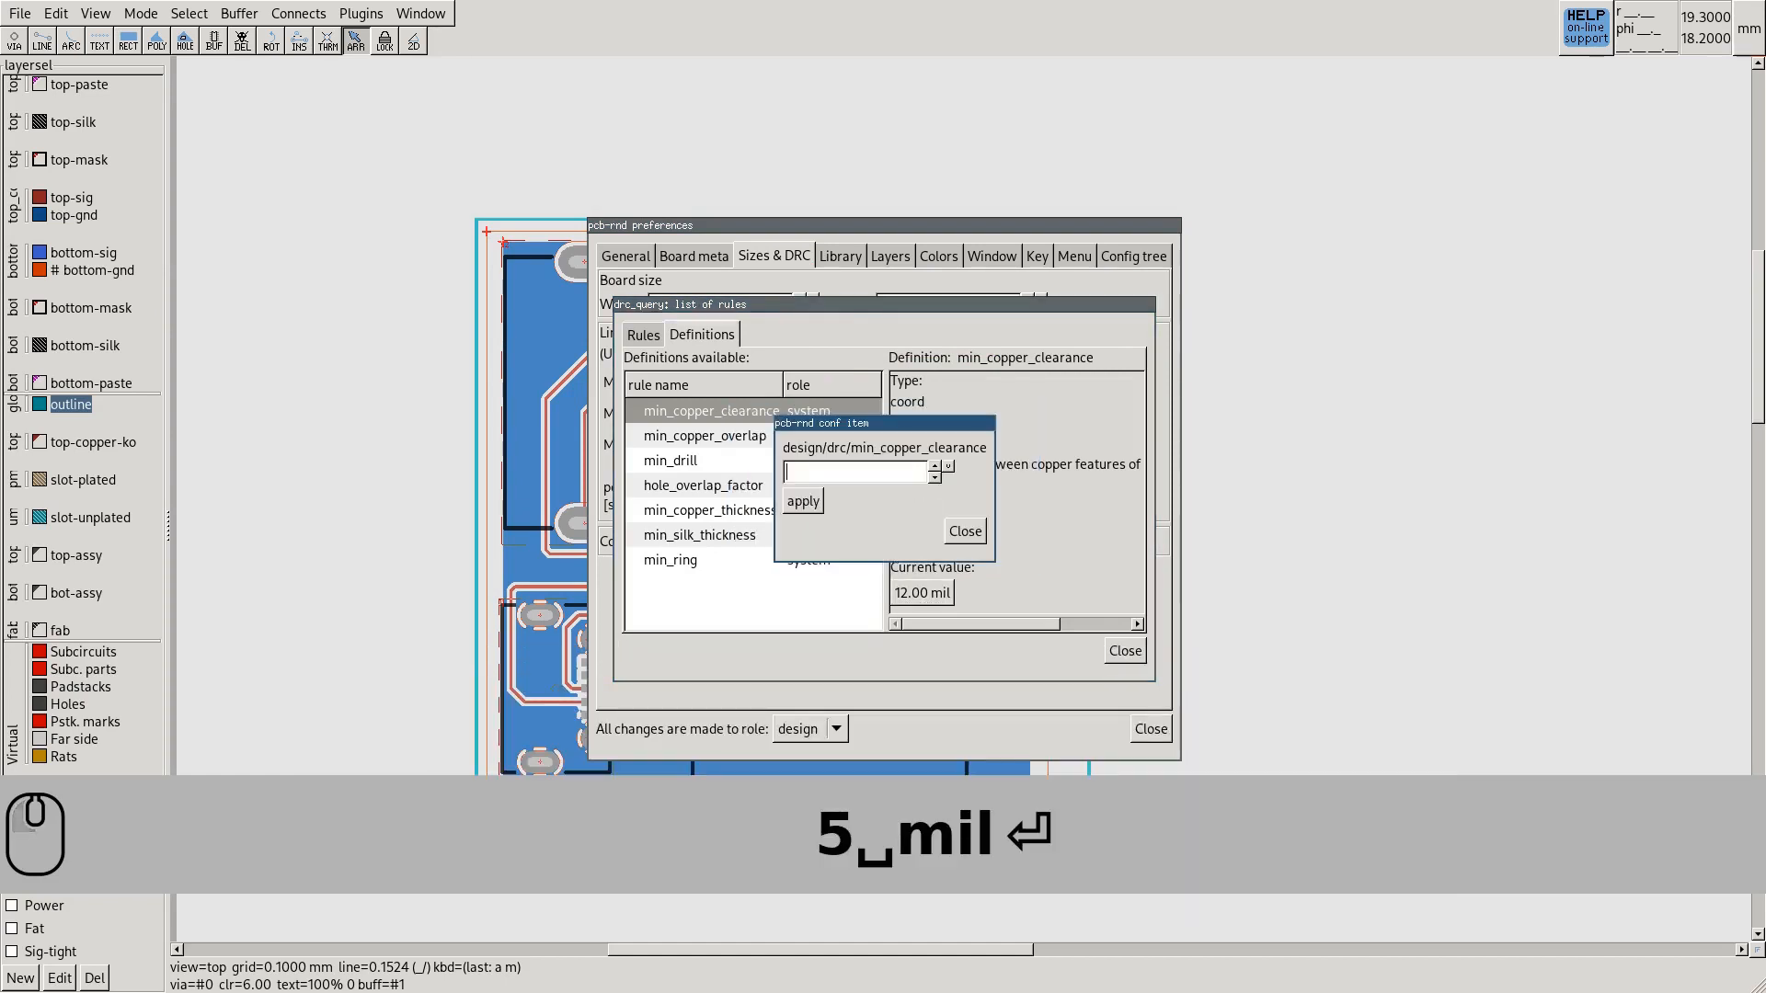
pyautogui.write('5mil')
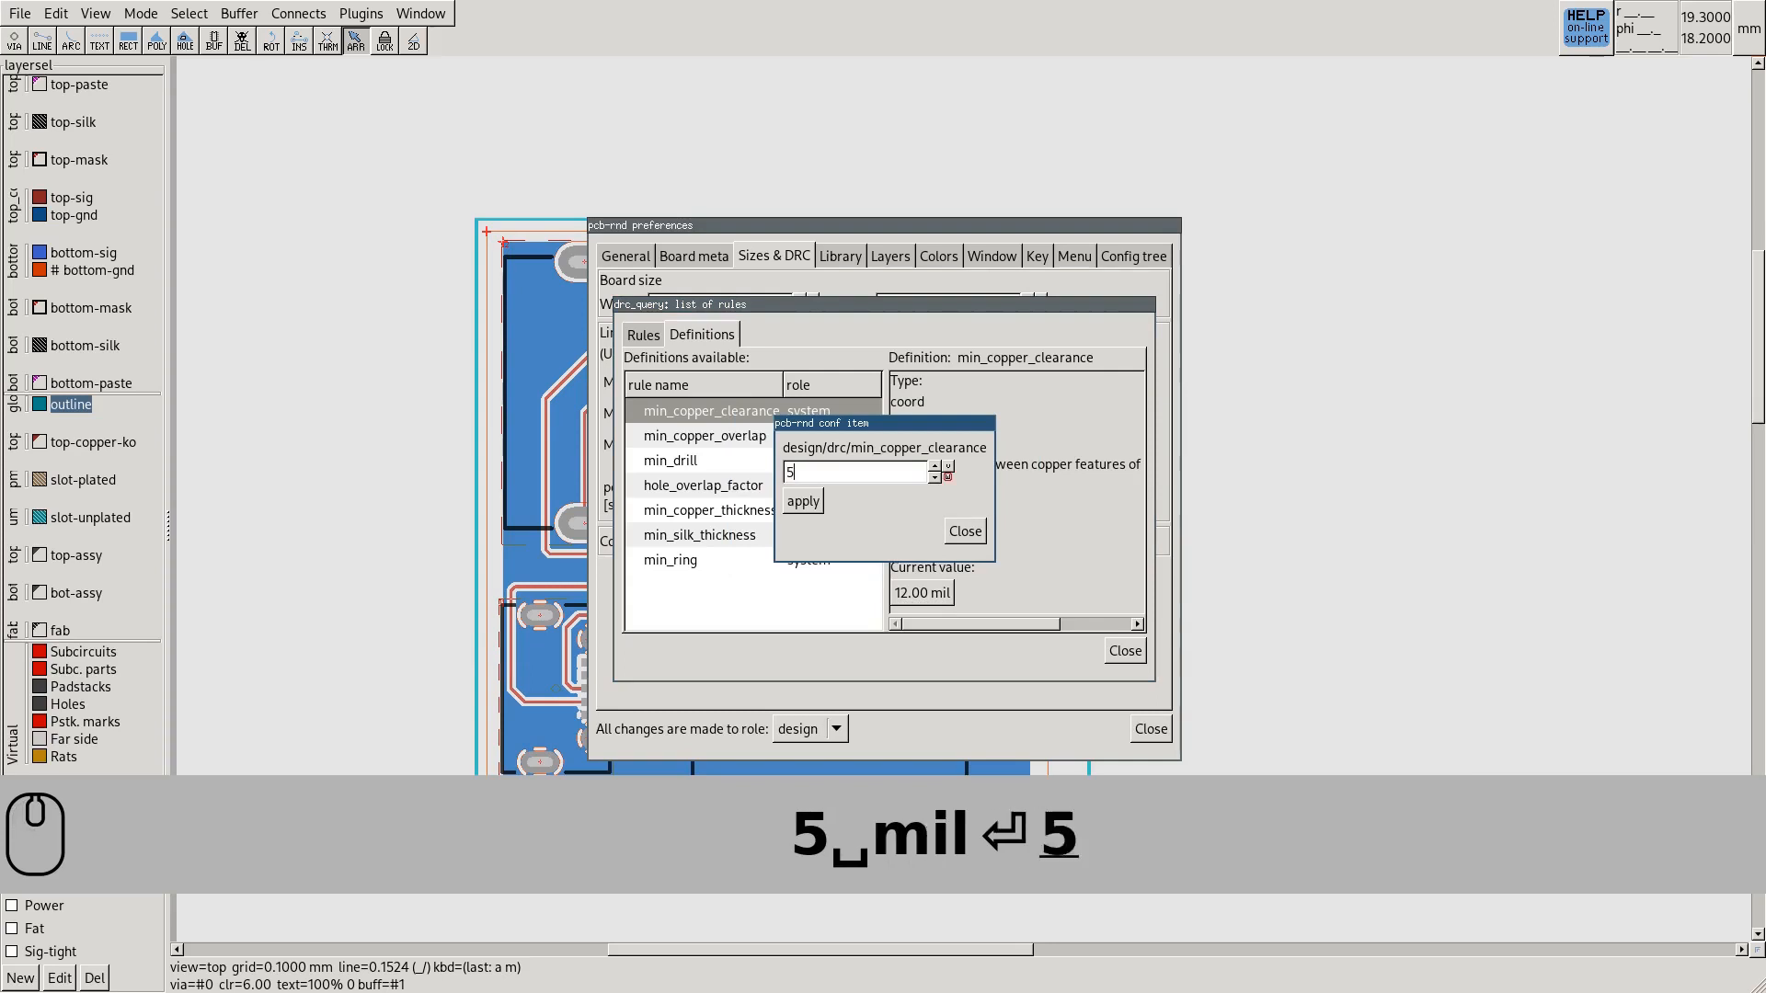
pyautogui.click(803, 501)
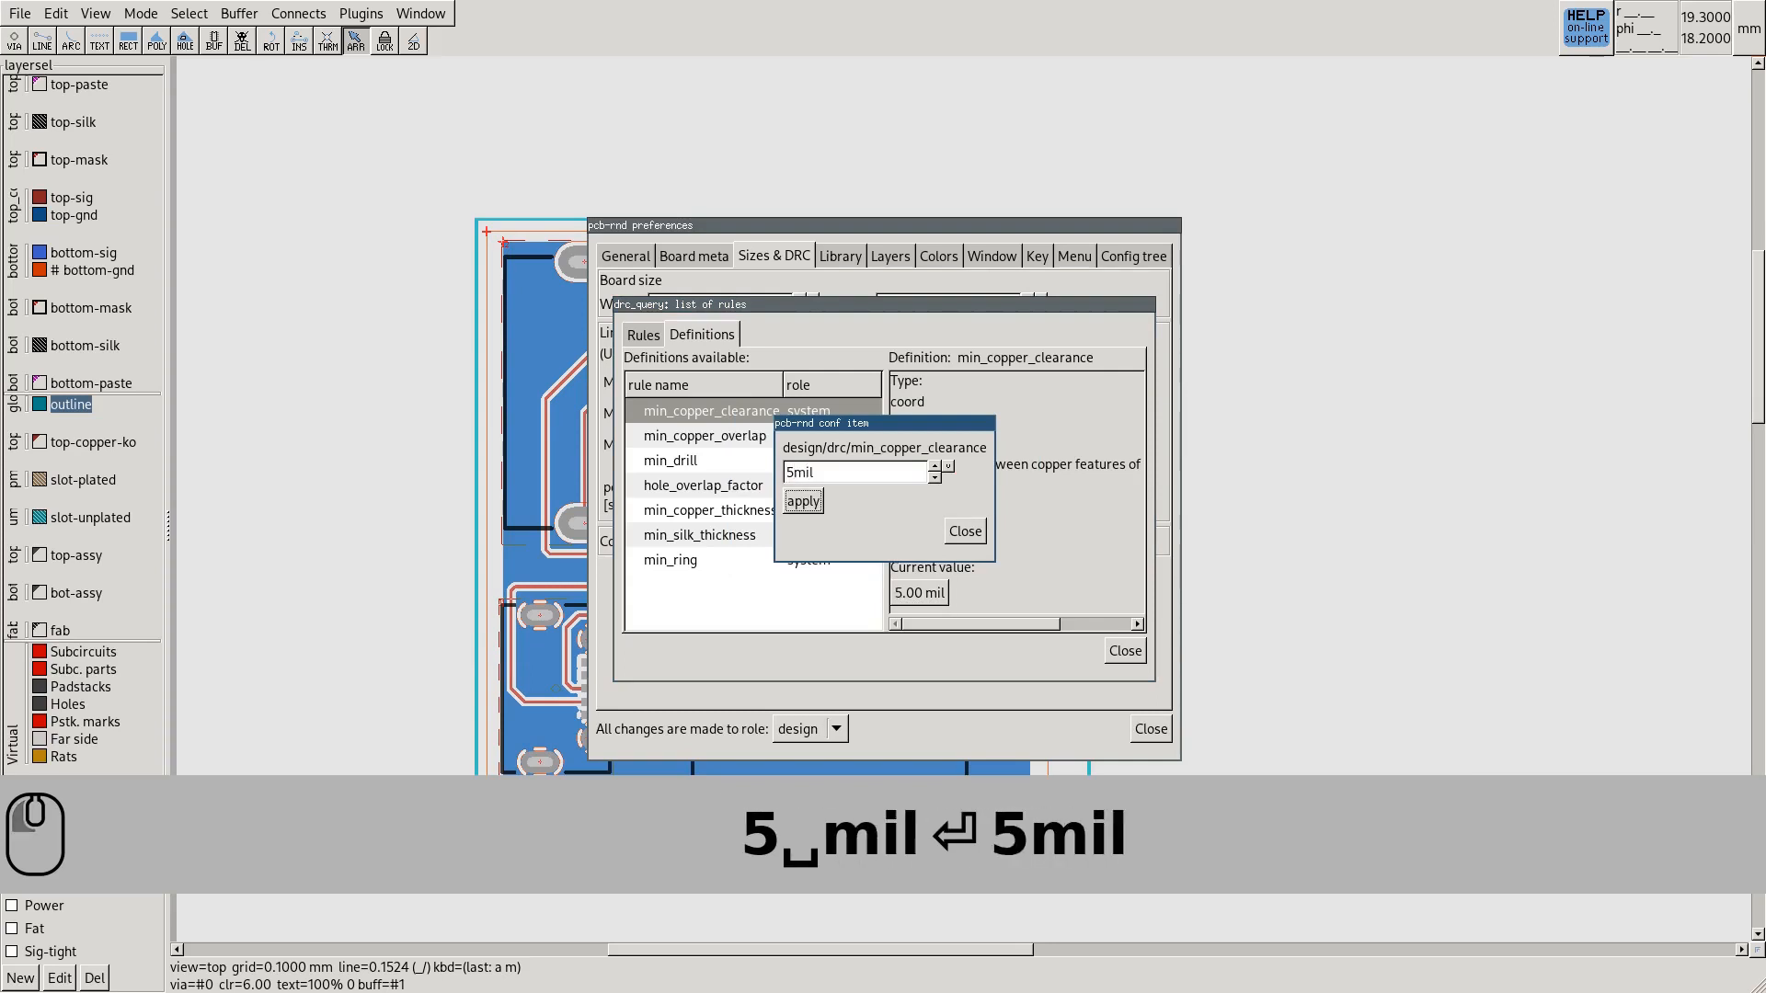
pyautogui.click(965, 531)
# Set the min_copper_overlap DRC definition to 5 mil and apply it
pyautogui.click(704, 435)
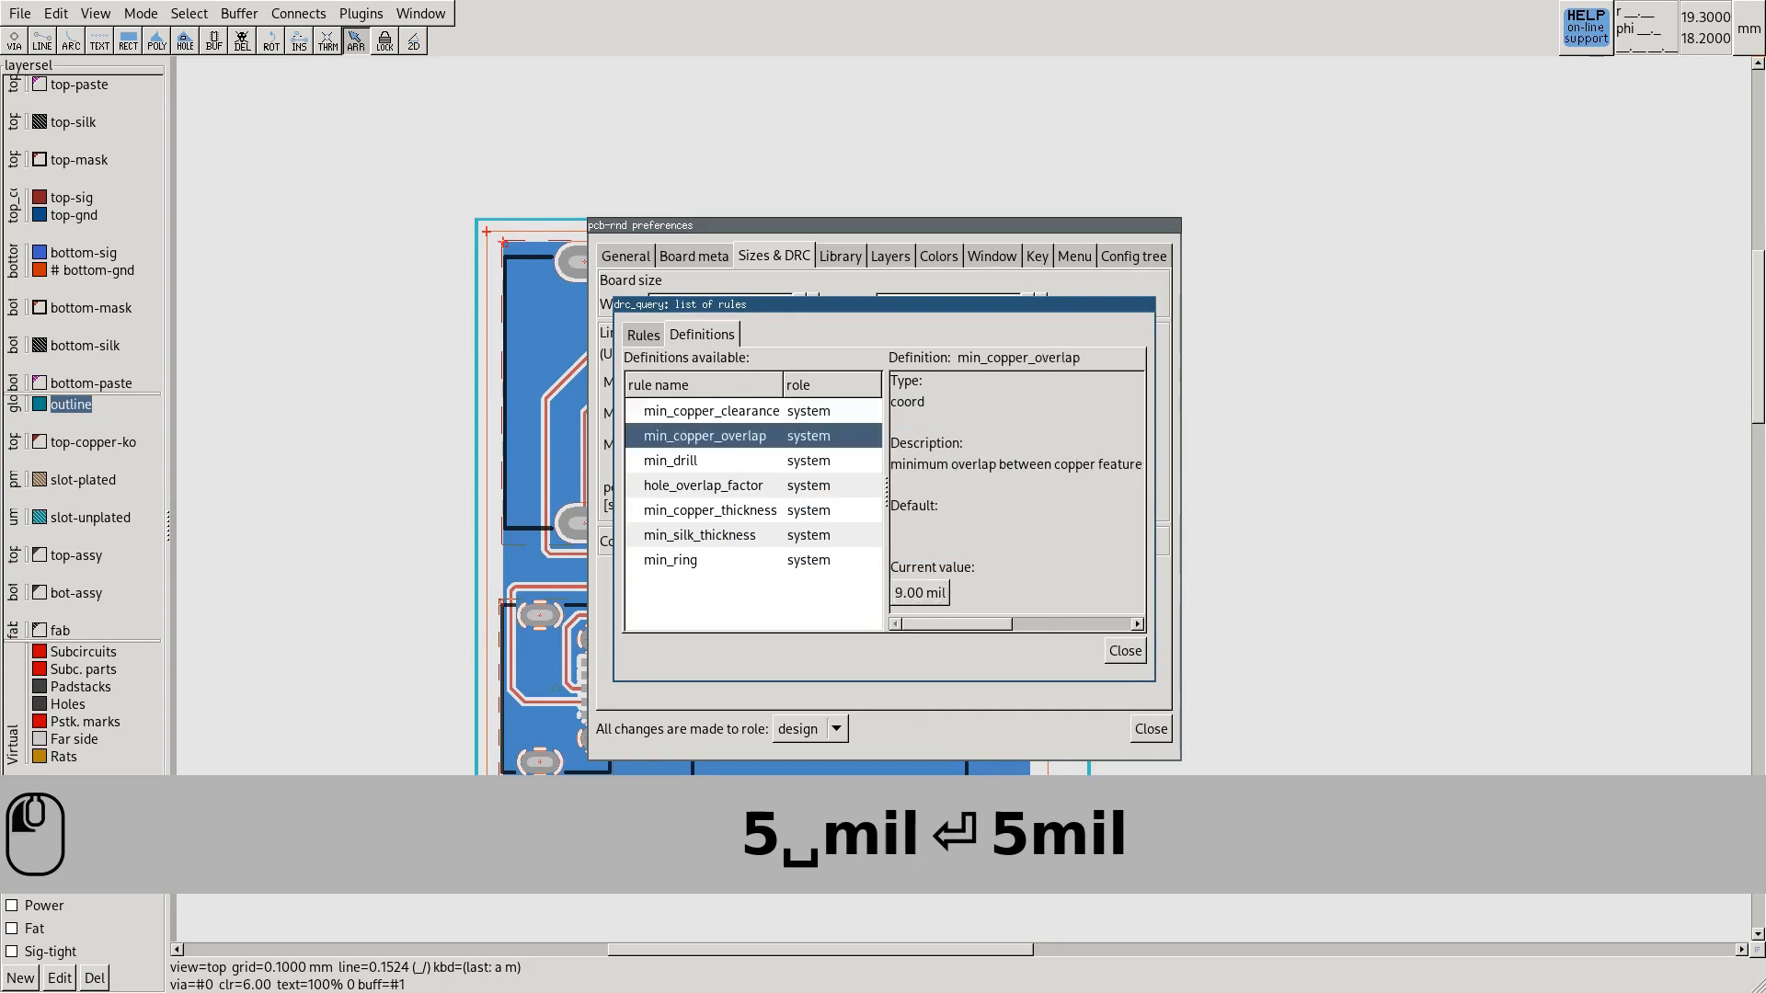
pyautogui.click(920, 592)
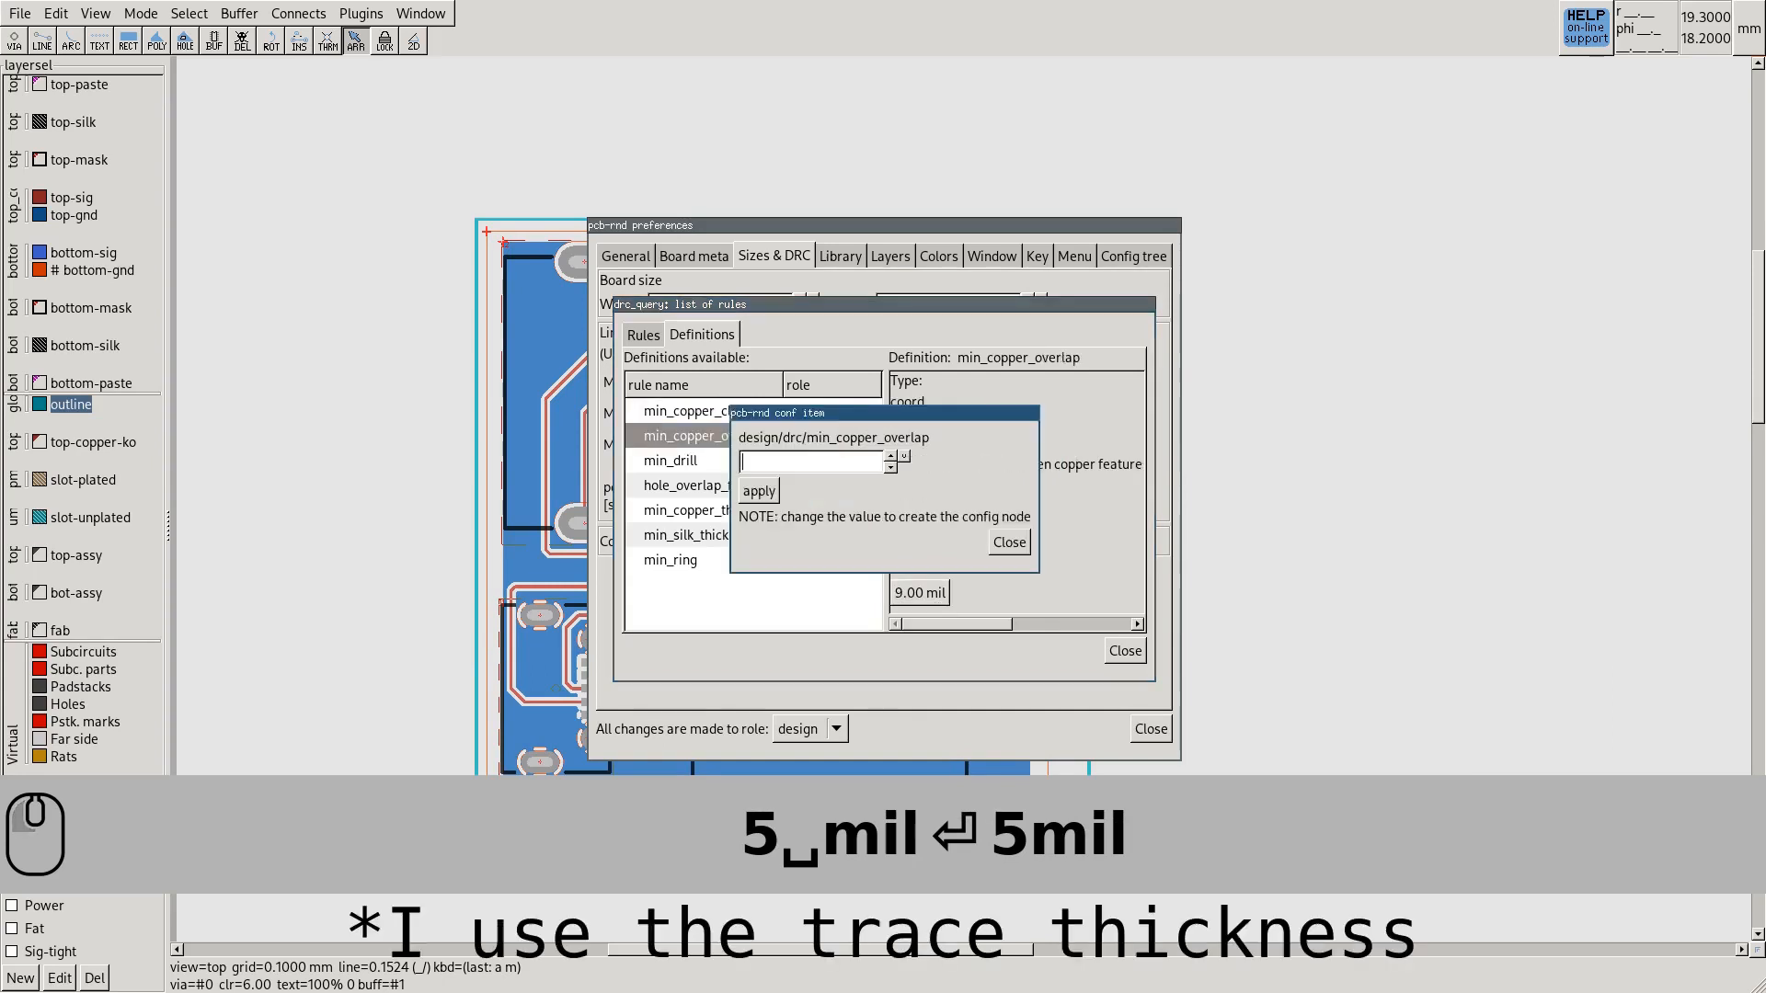
pyautogui.write('5 mil')
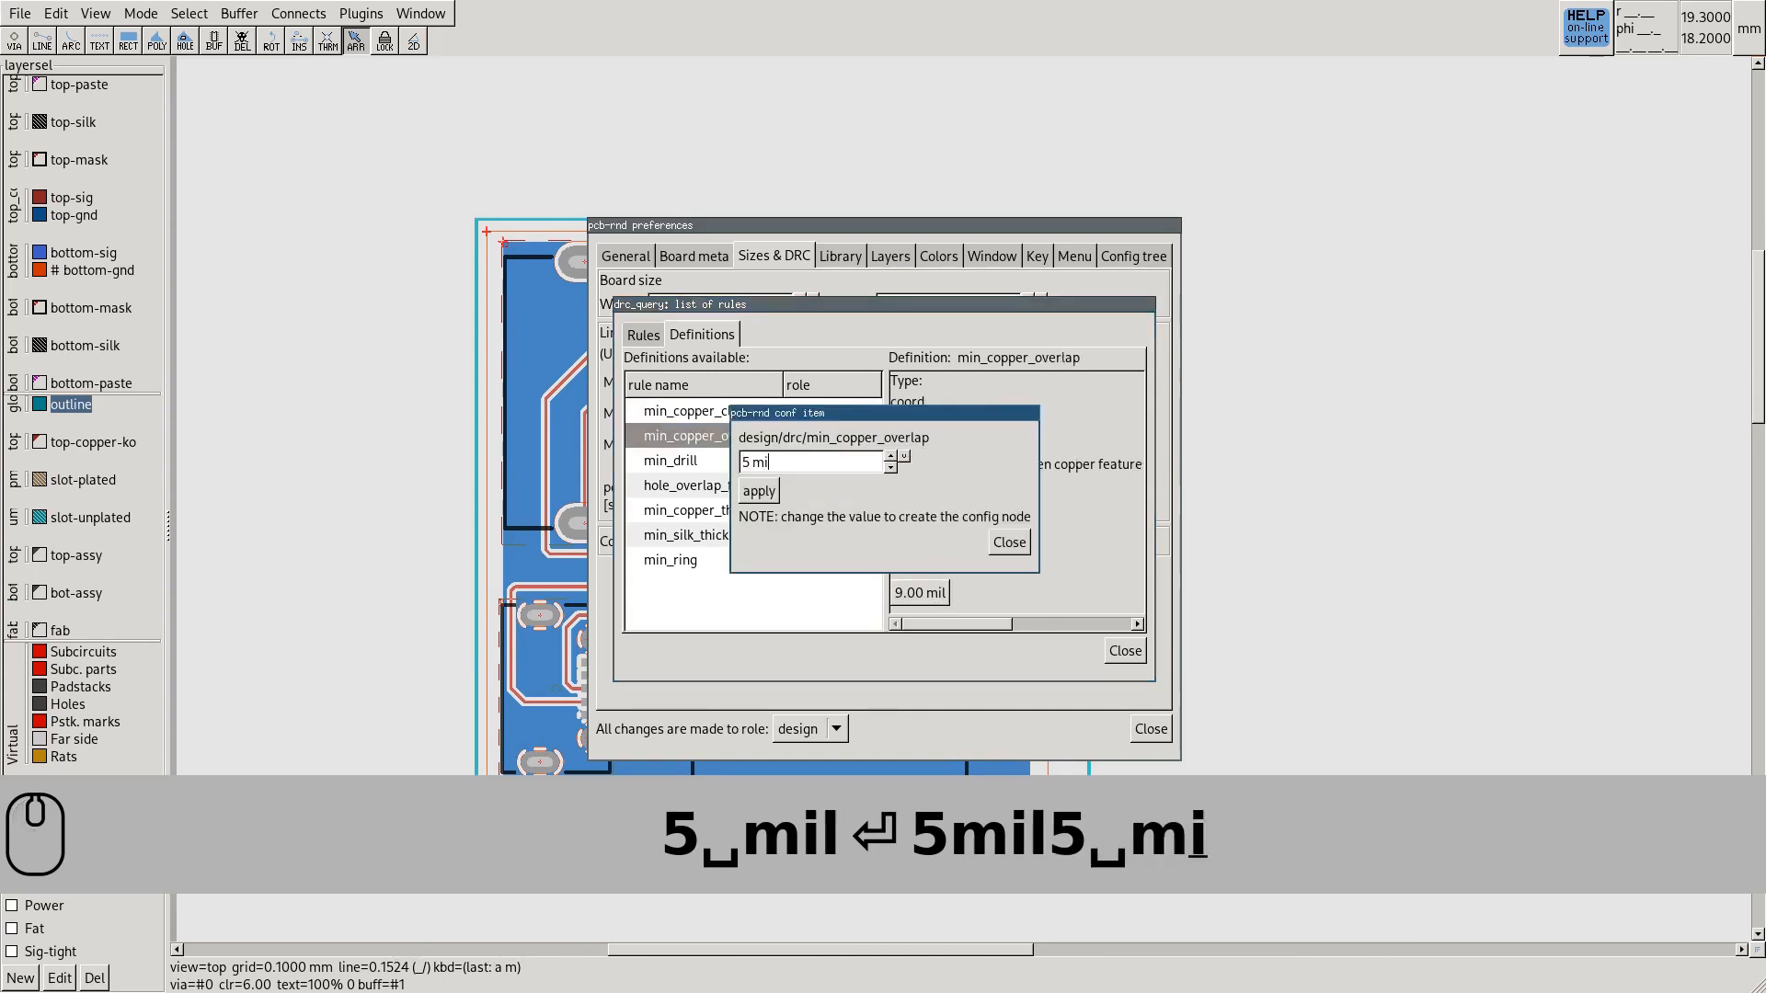
pyautogui.click(758, 490)
pyautogui.click(1009, 542)
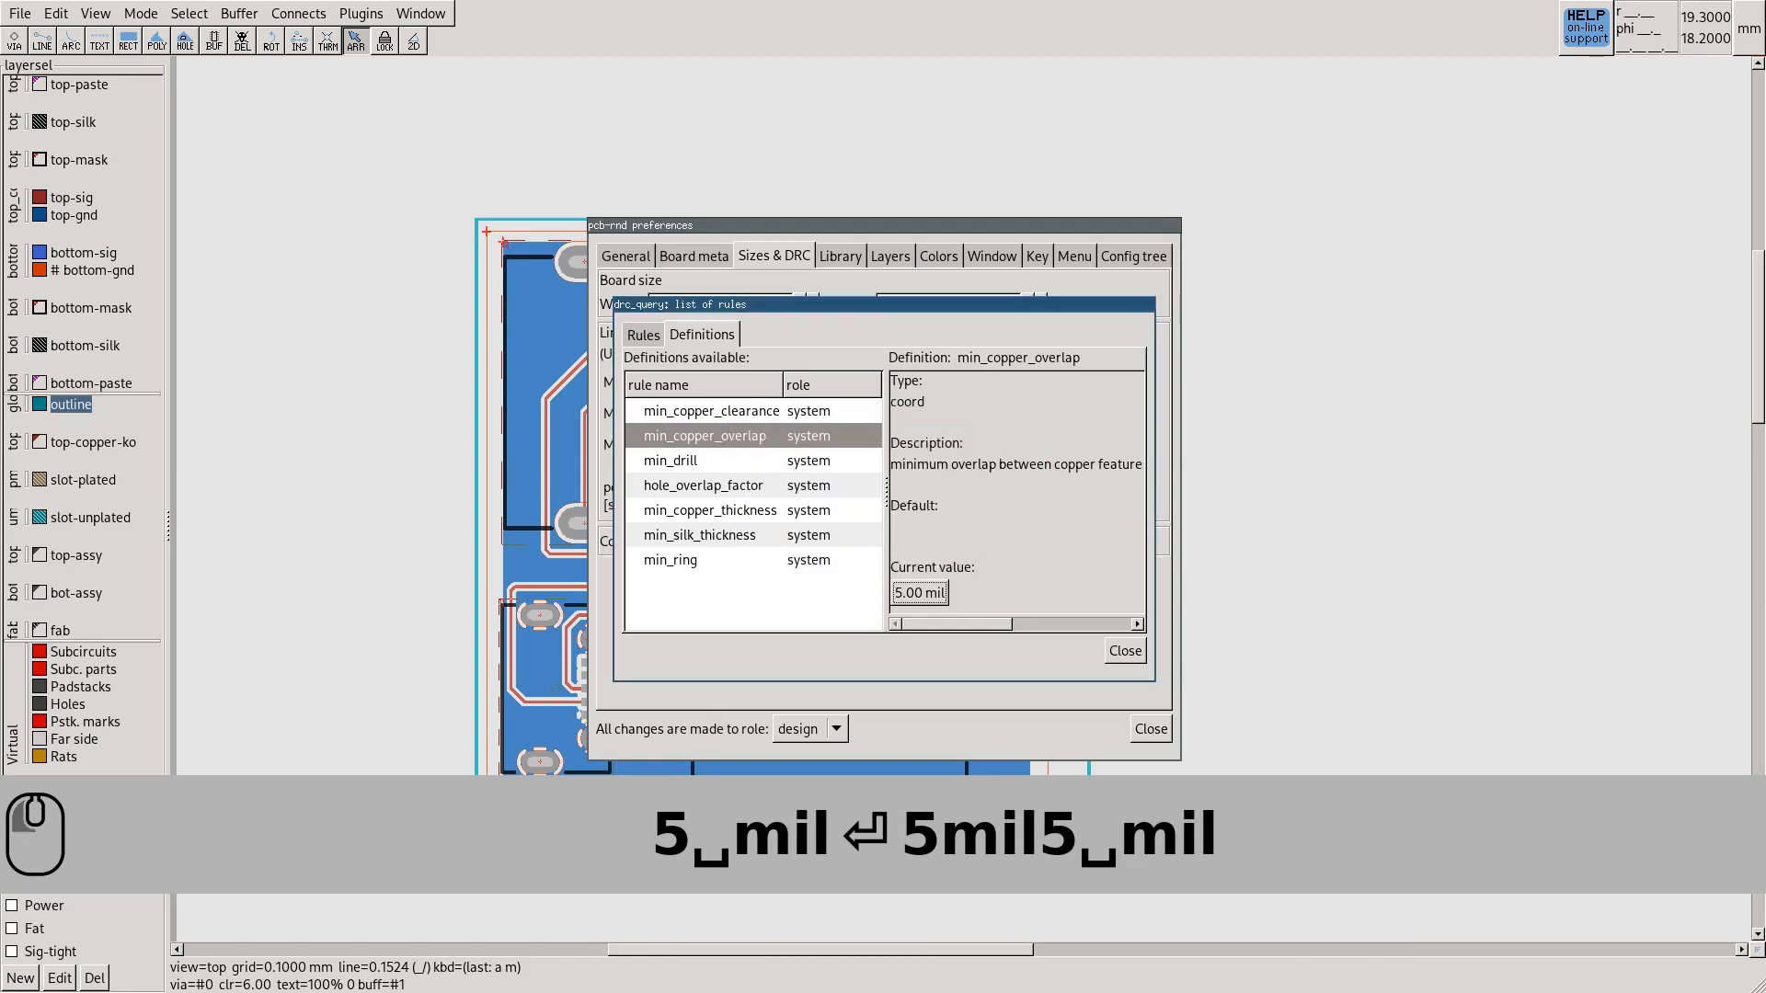
# Set the min_drill DRC definition to 0.3 mm and apply it
pyautogui.click(670, 460)
pyautogui.click(922, 592)
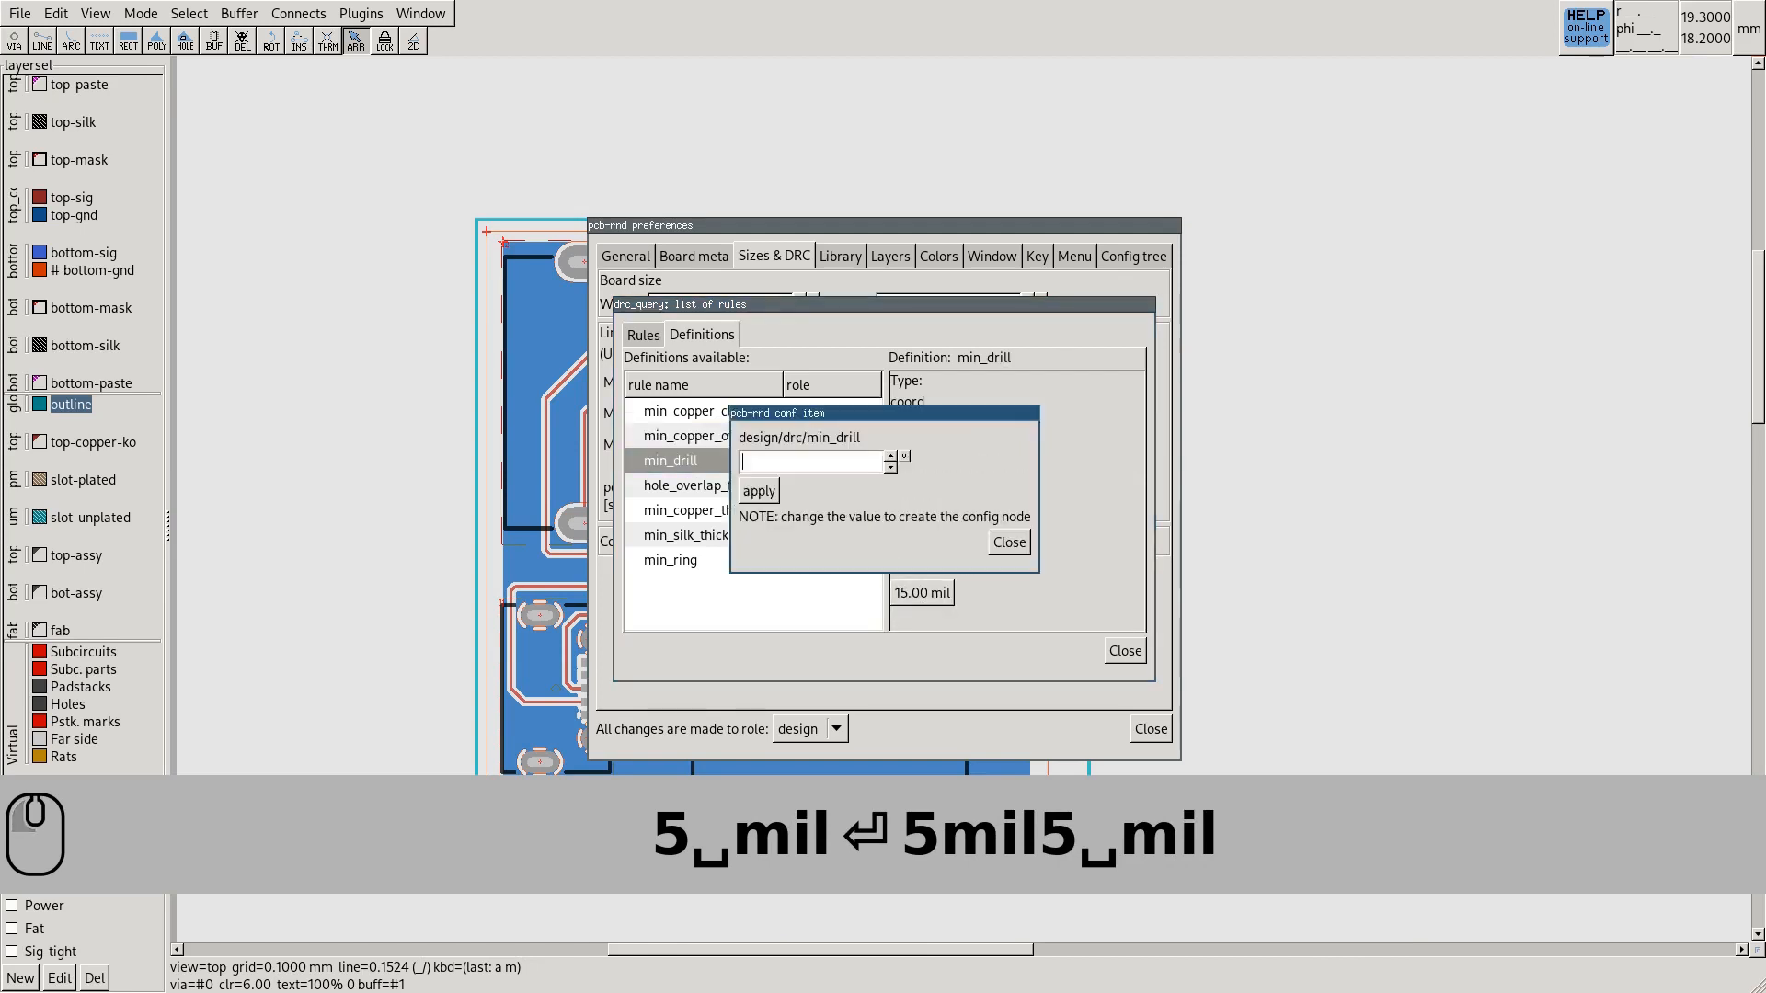
pyautogui.write('9')
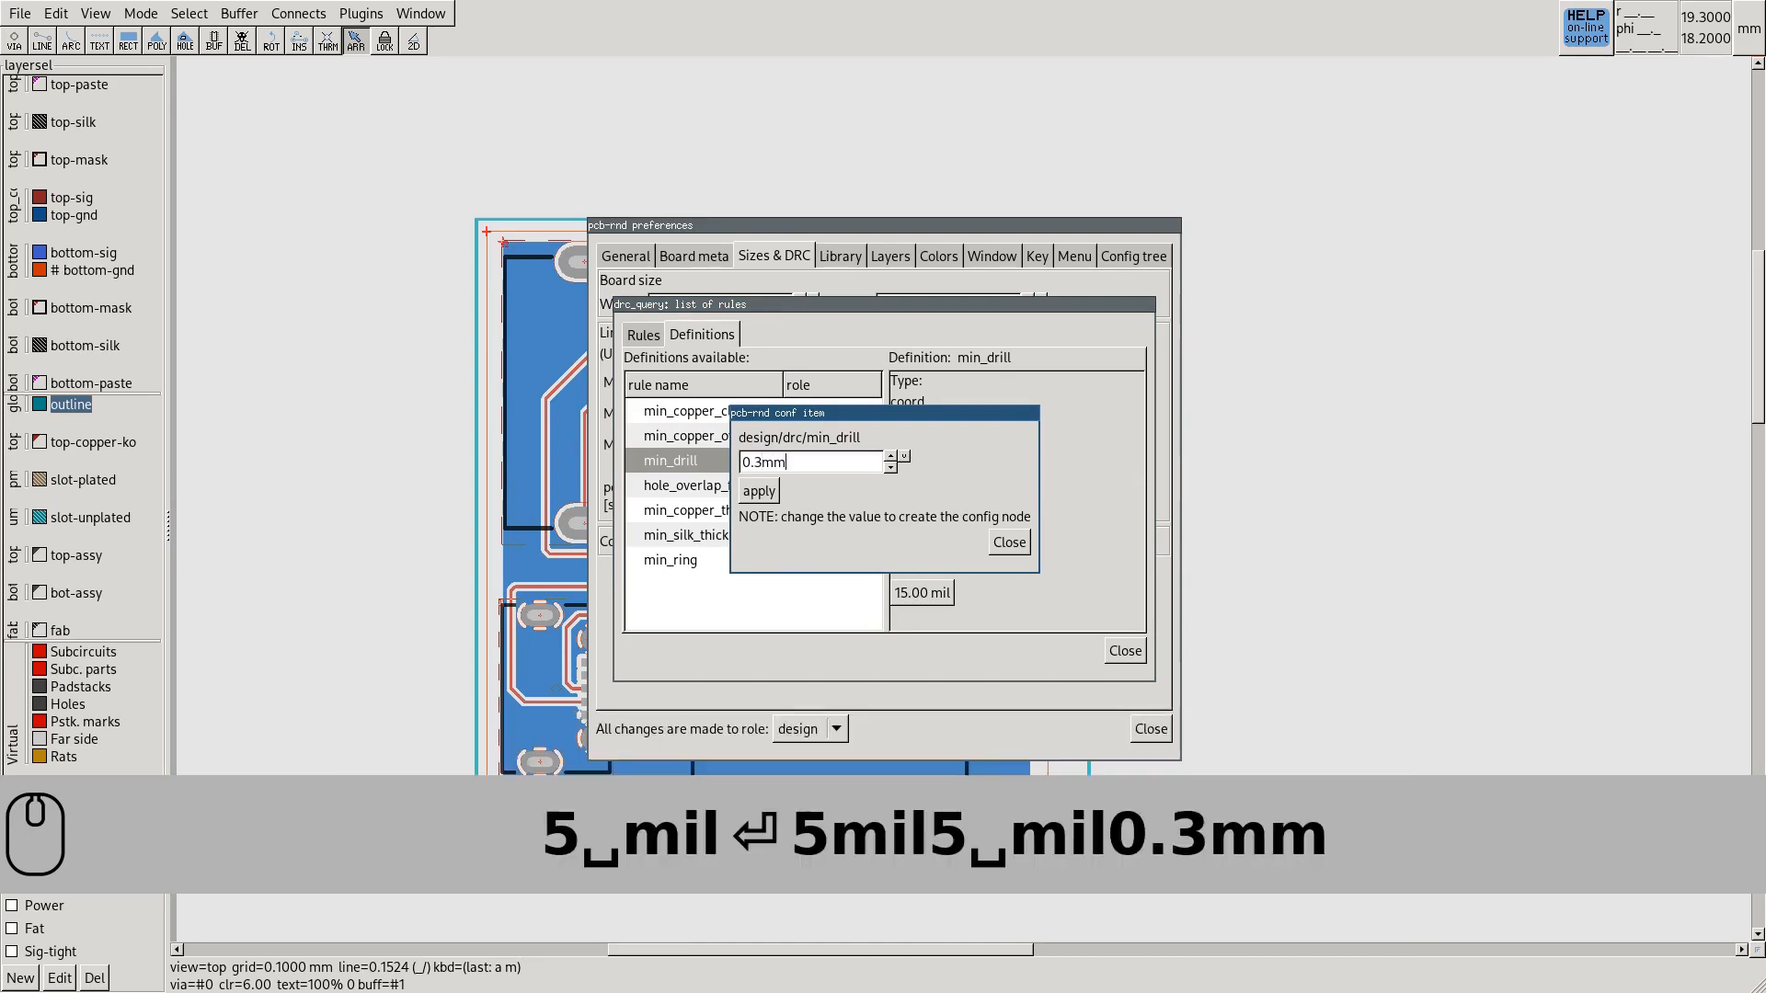
pyautogui.click(759, 490)
pyautogui.click(1009, 542)
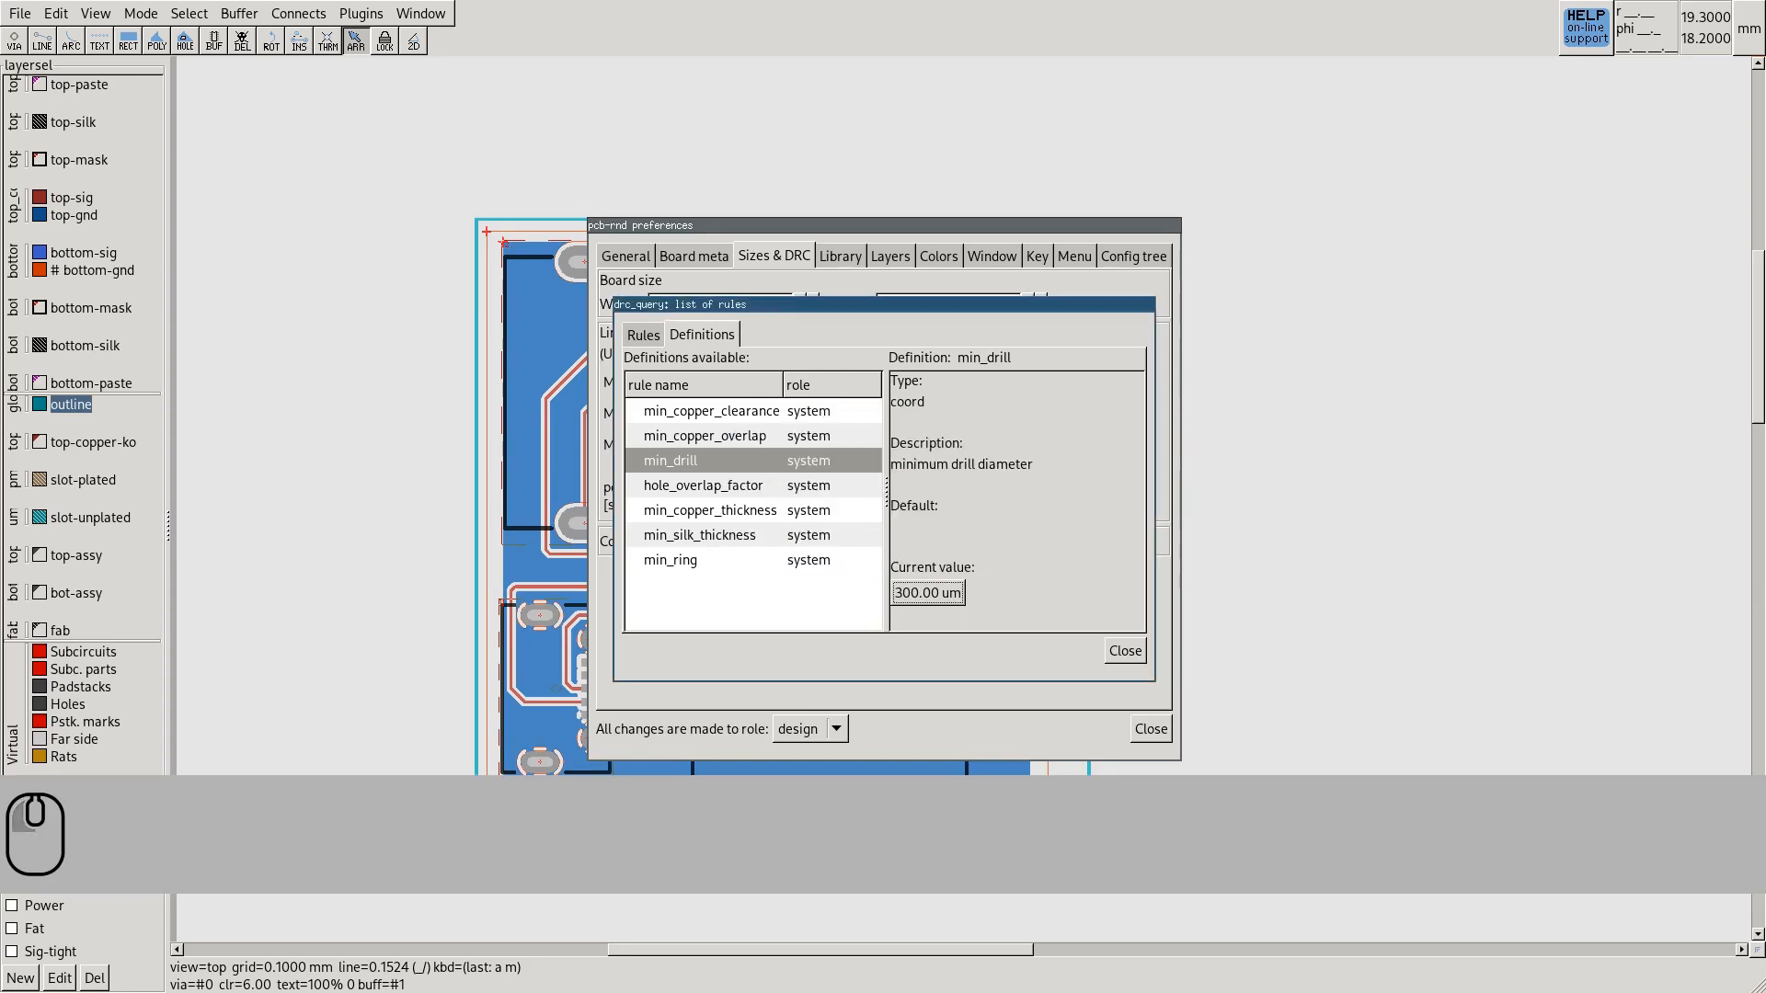
# Review the hole_overlap_factor definition, and set the min_copper_thickness DRC definition to 5 mil
pyautogui.click(702, 486)
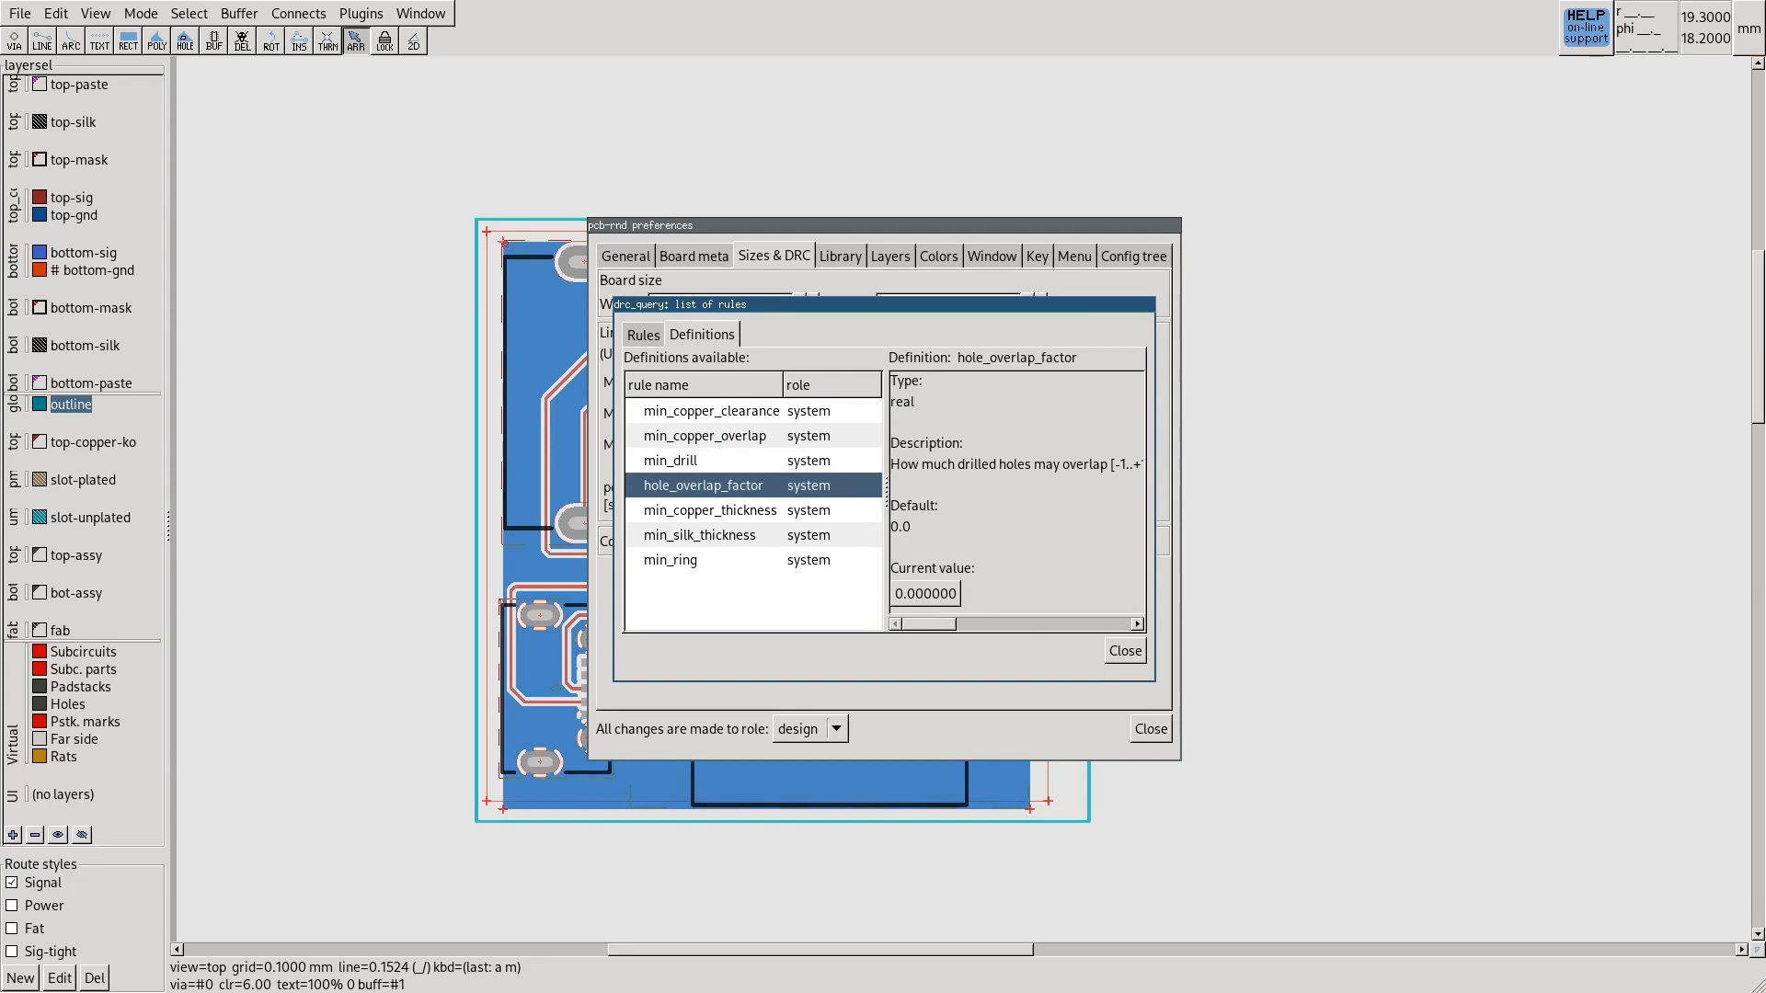
pyautogui.click(709, 509)
pyautogui.click(922, 593)
pyautogui.write('5')
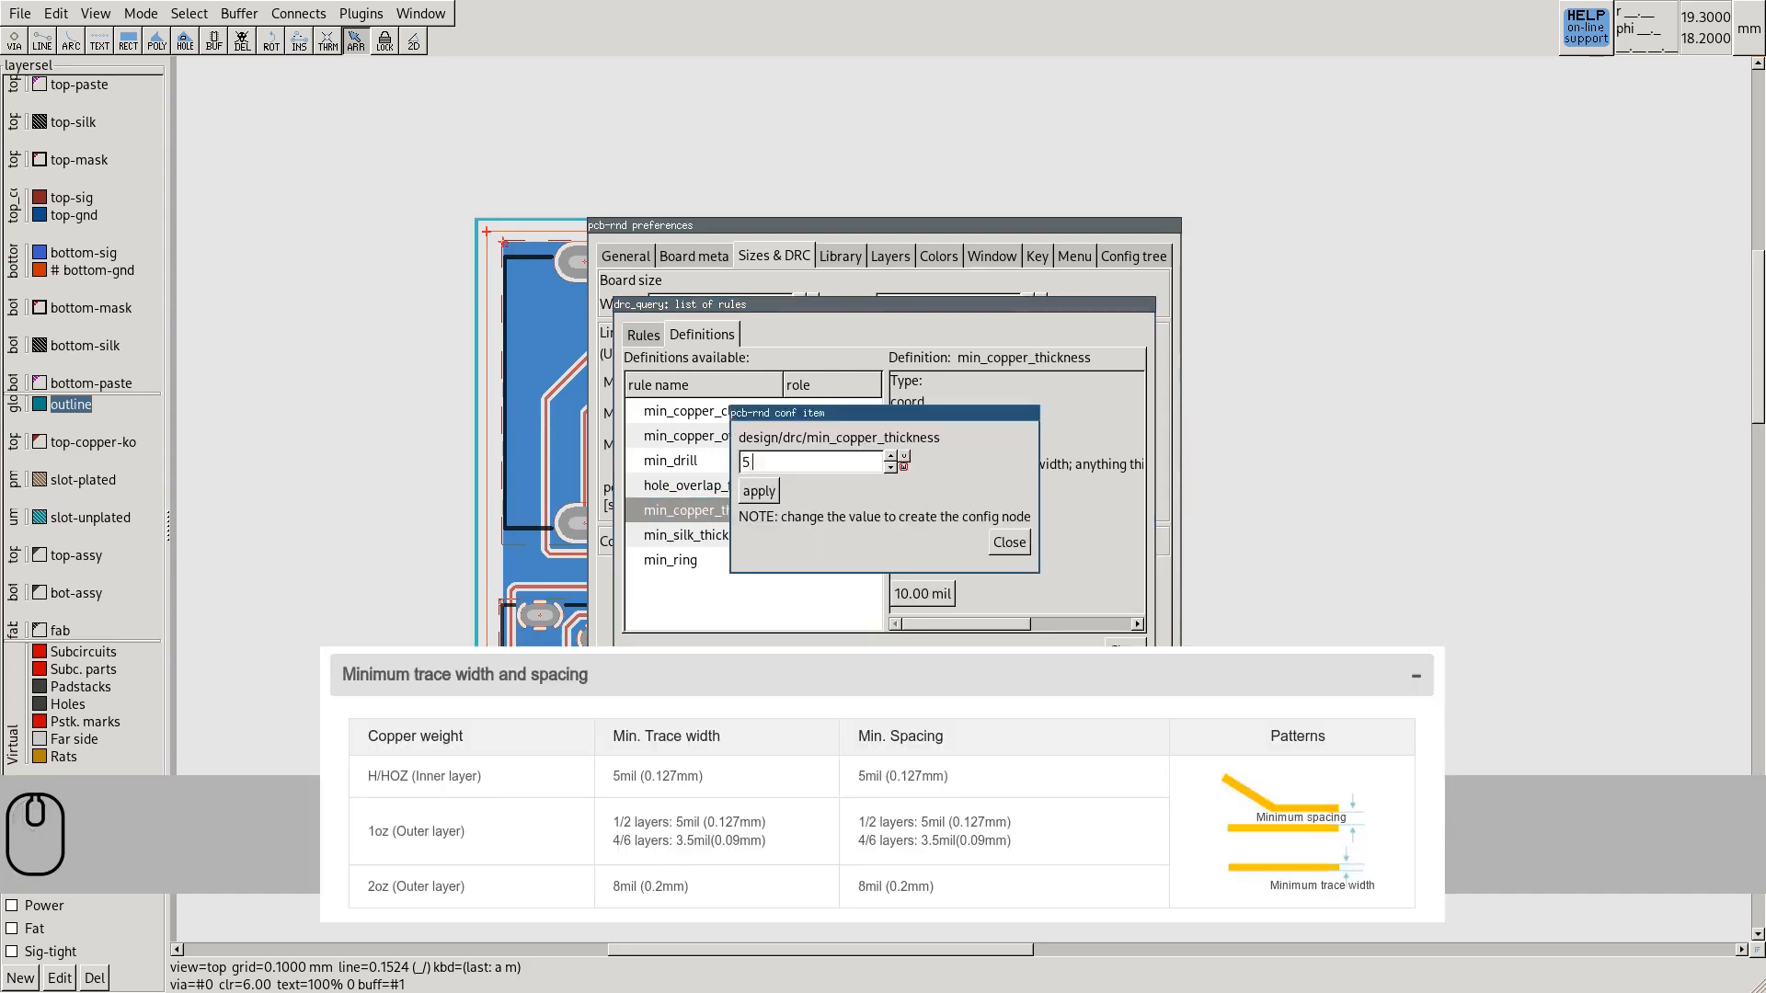
pyautogui.click(758, 491)
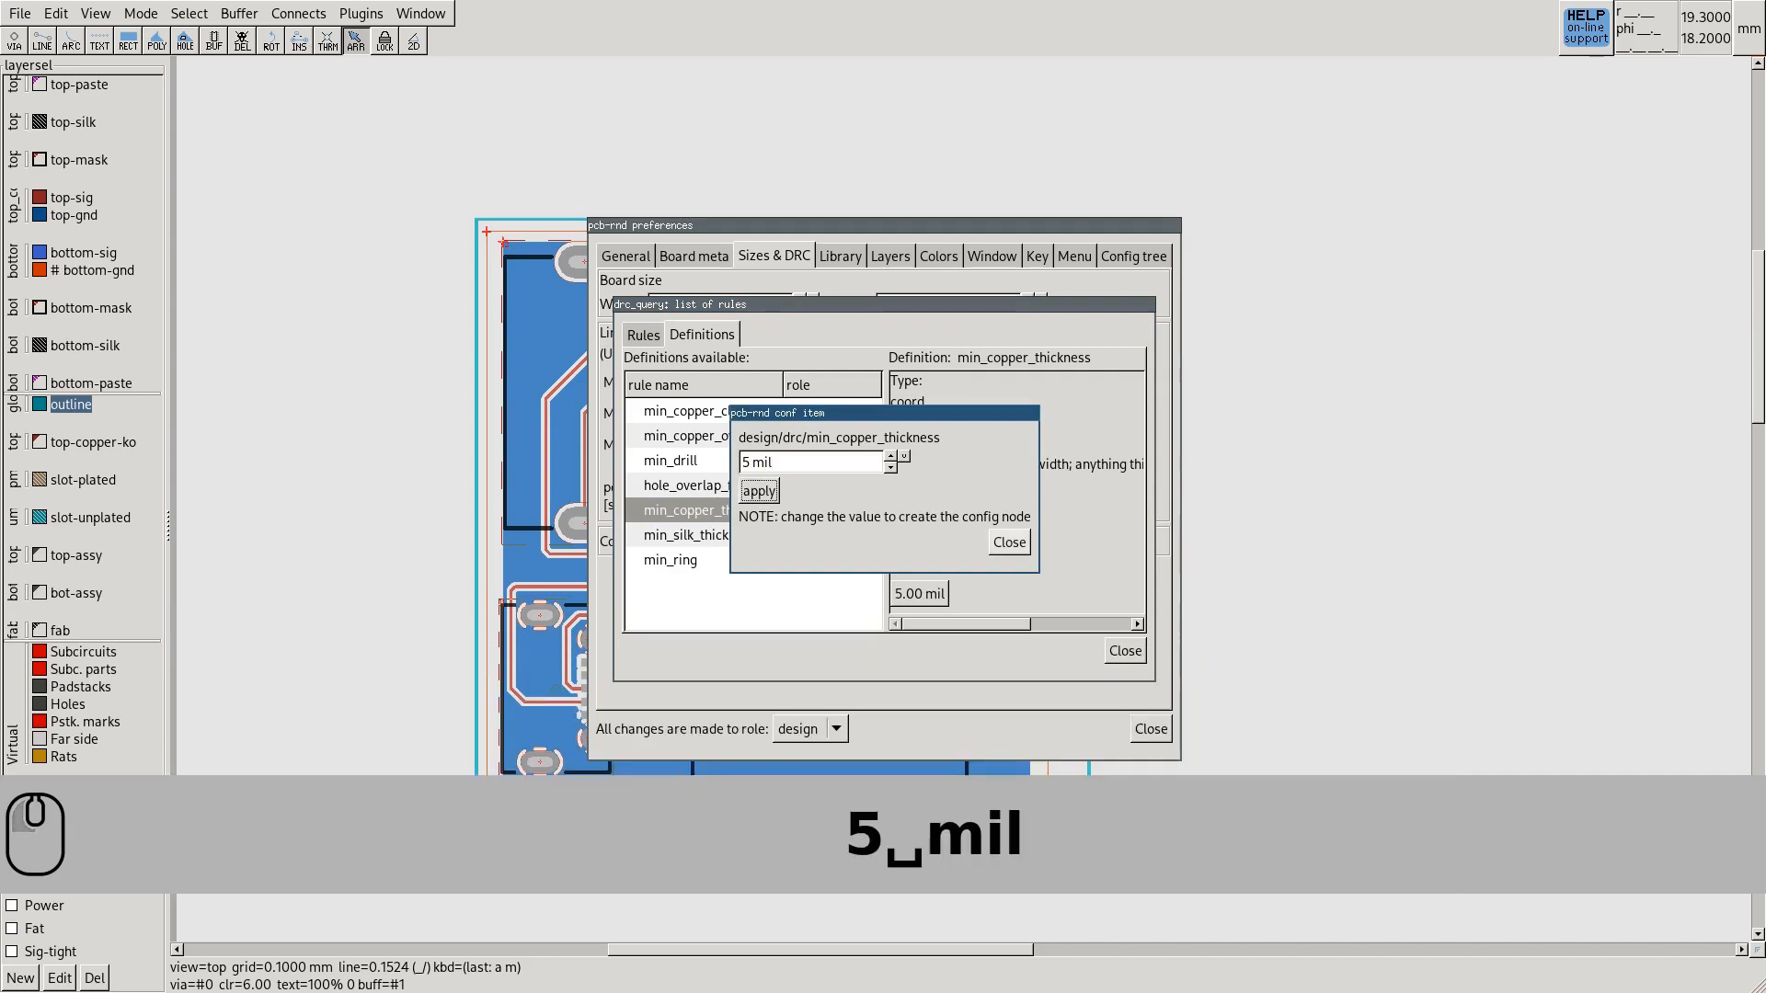
pyautogui.click(1008, 542)
# Set the min_silk_thickness DRC definition to 6 mil and apply it
pyautogui.click(699, 534)
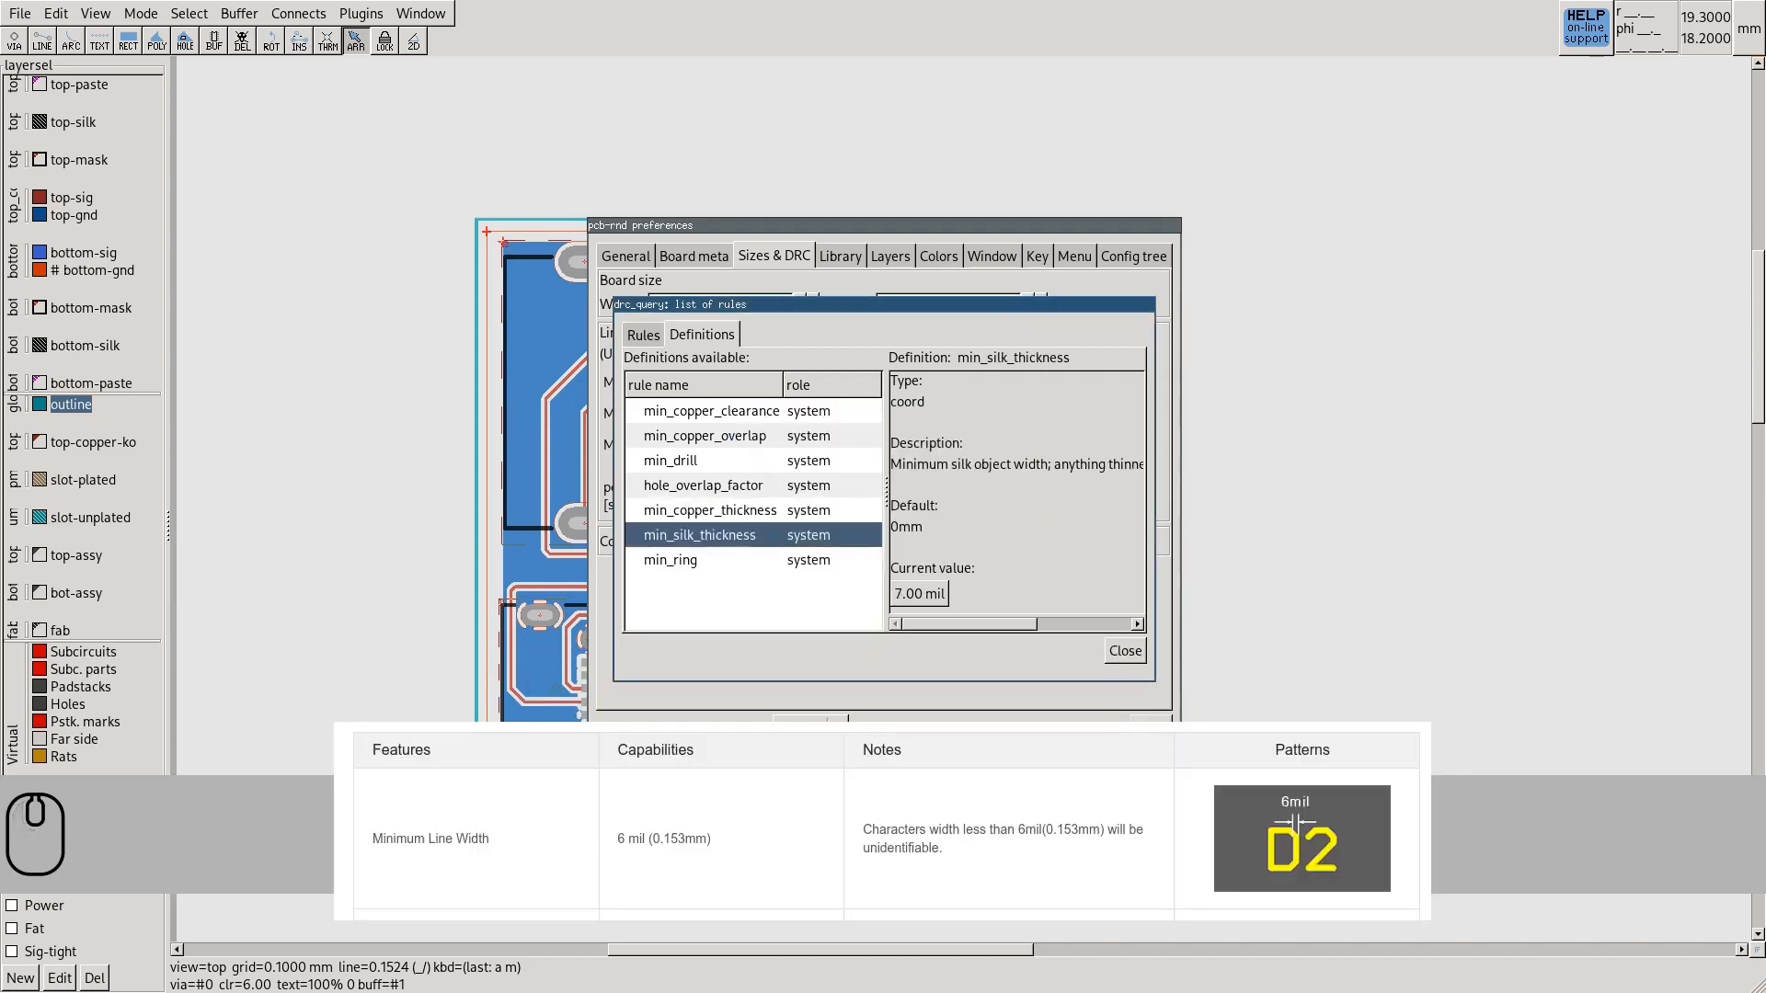
pyautogui.click(919, 593)
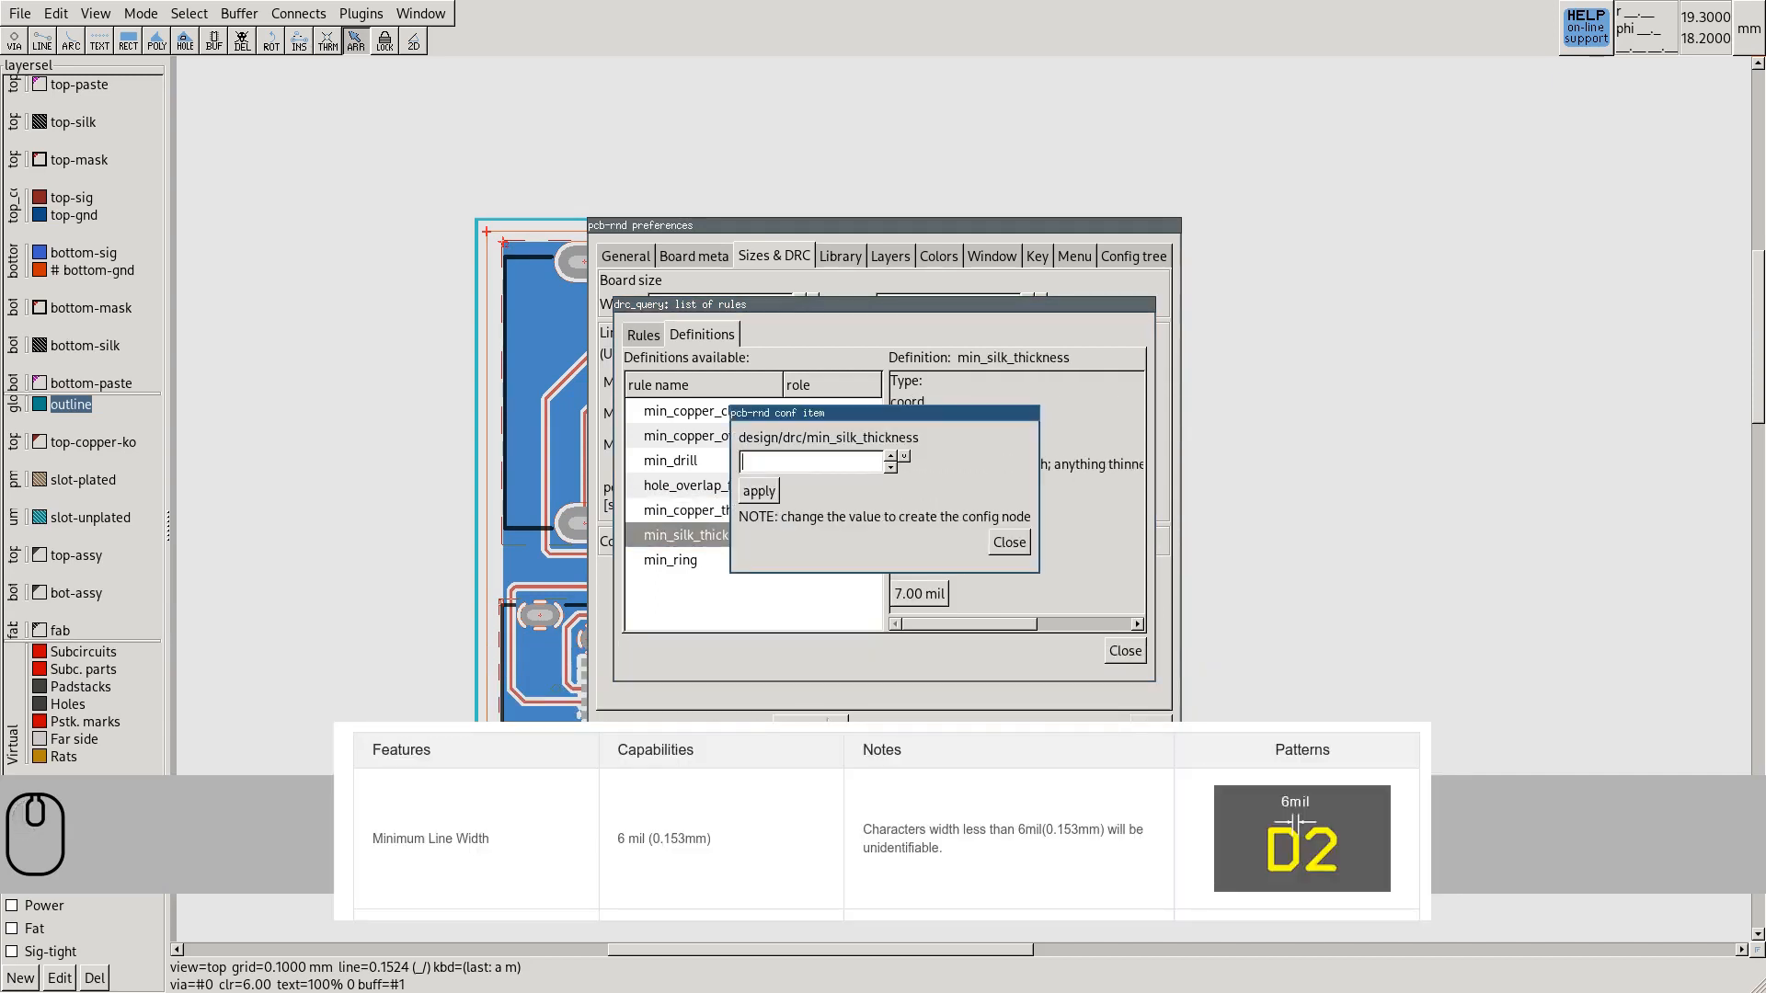
pyautogui.click(759, 491)
pyautogui.click(1009, 542)
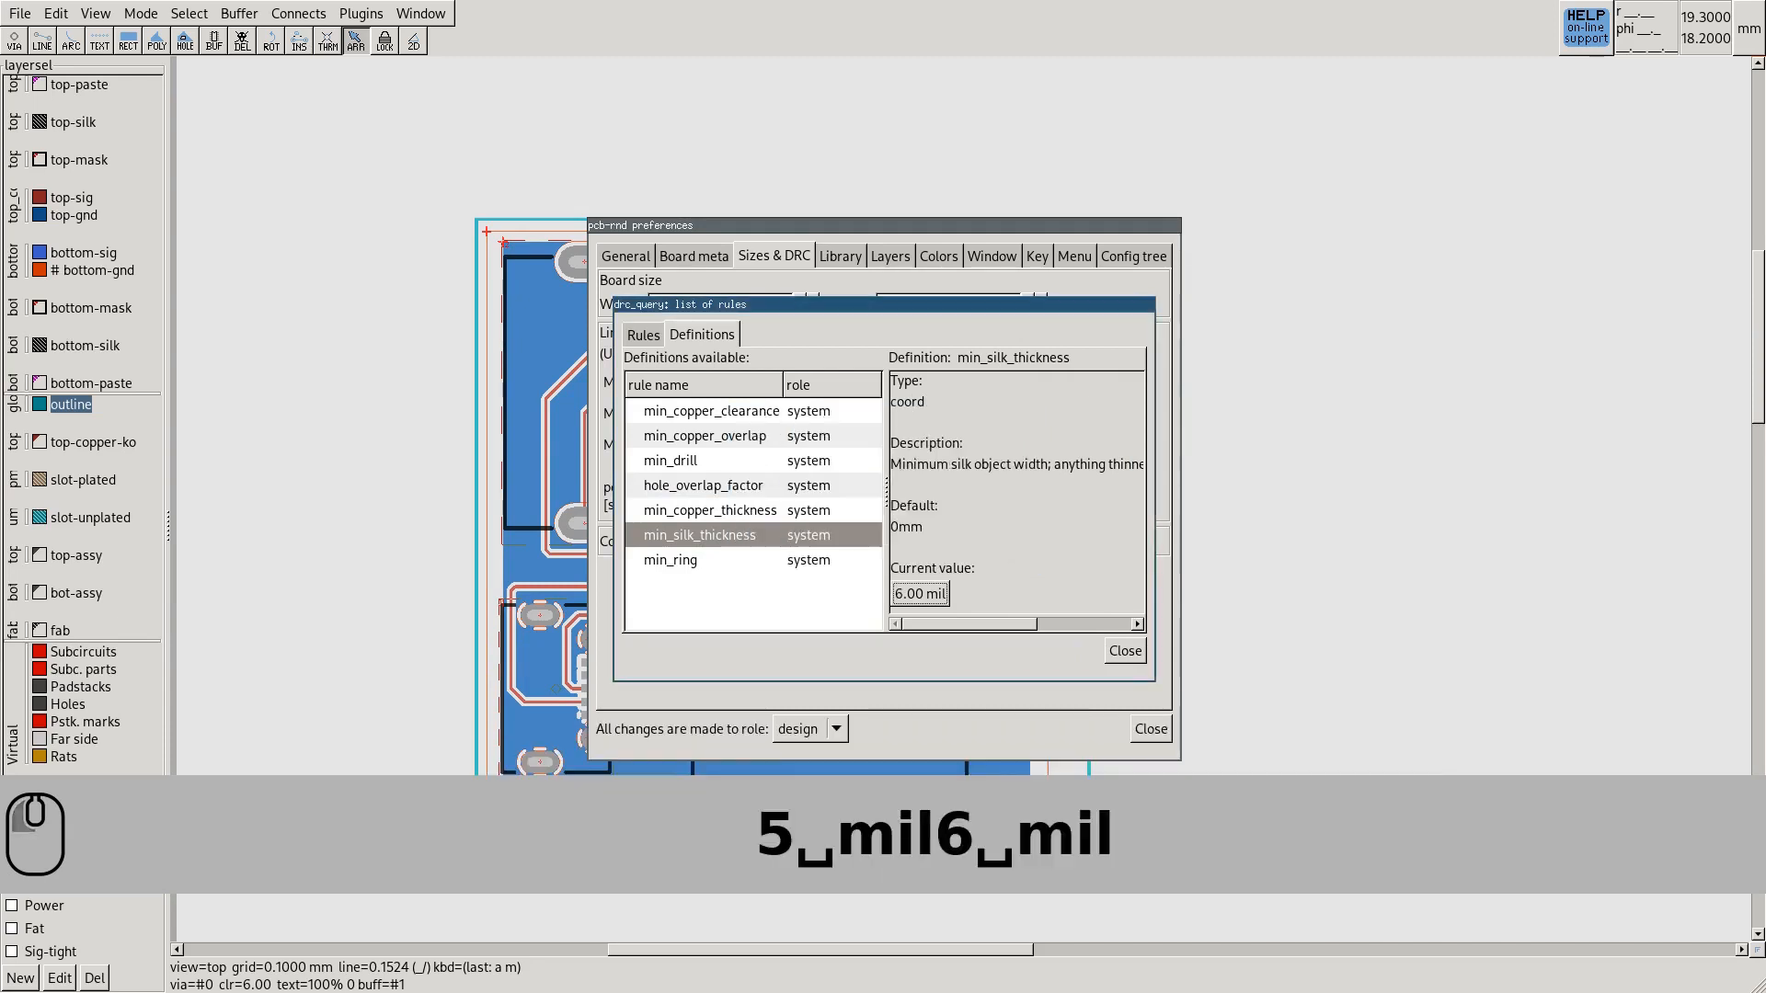
# Set the min_ring DRC definition to 0.2 mm and apply it
pyautogui.click(671, 559)
pyautogui.click(922, 593)
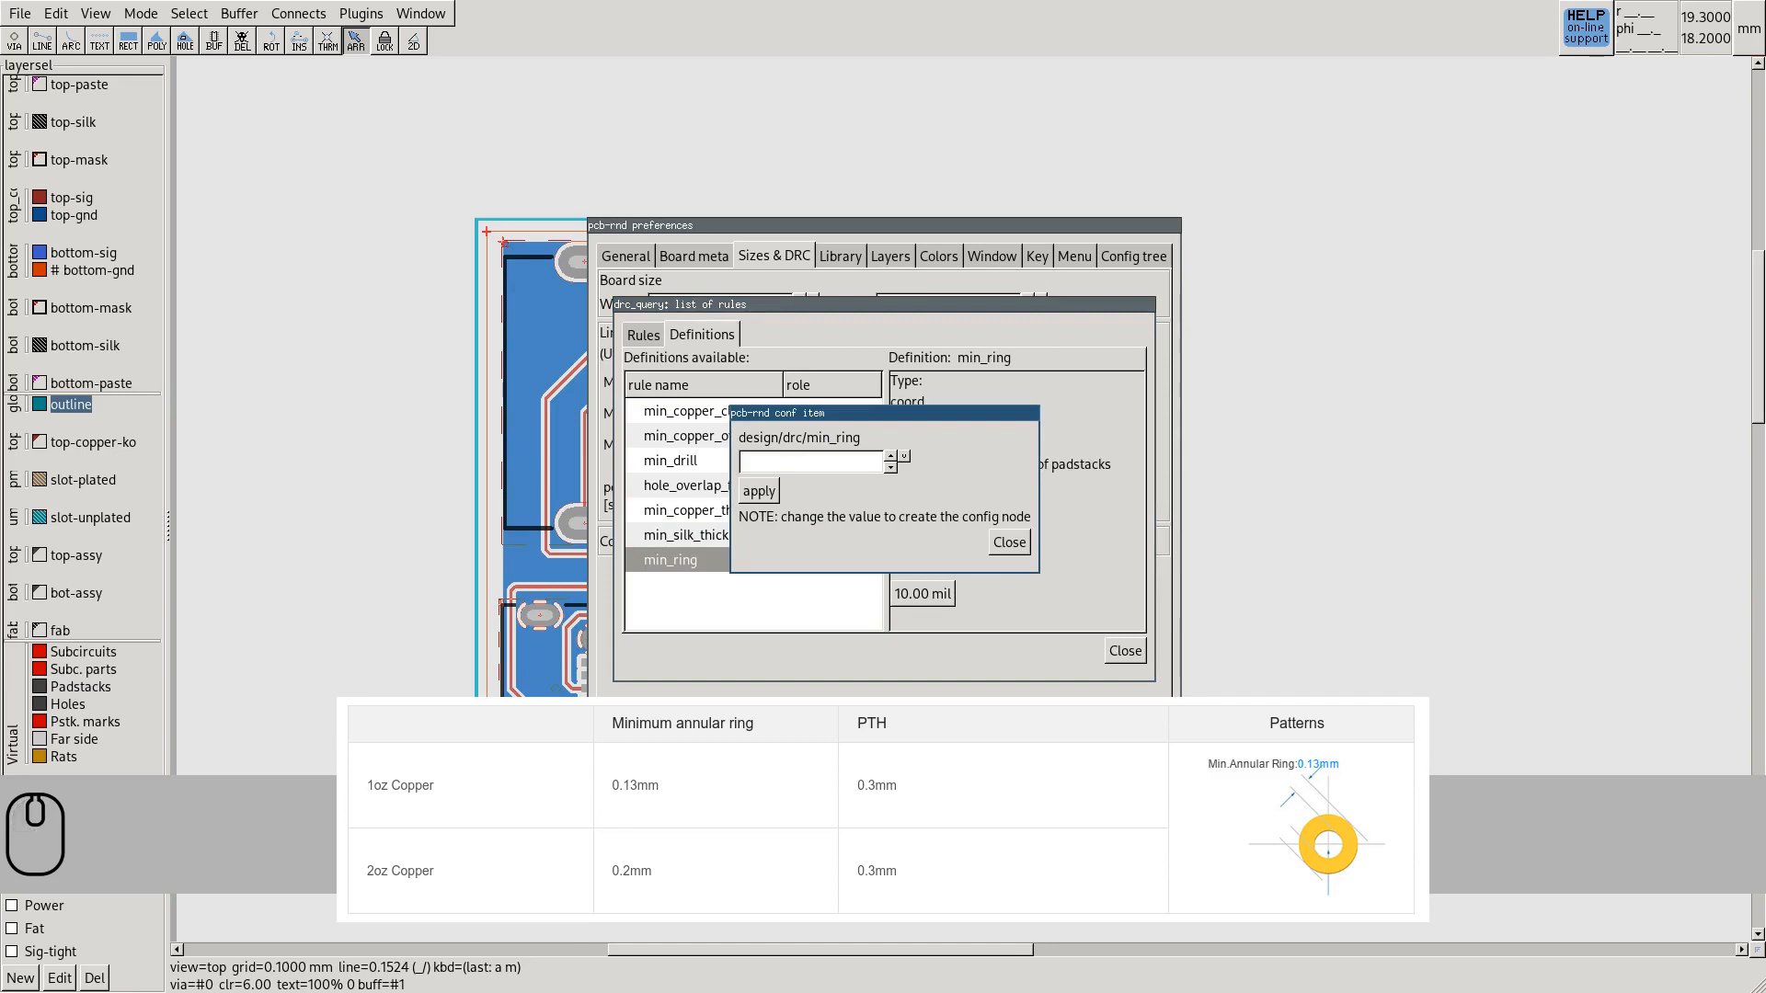
pyautogui.write('0')
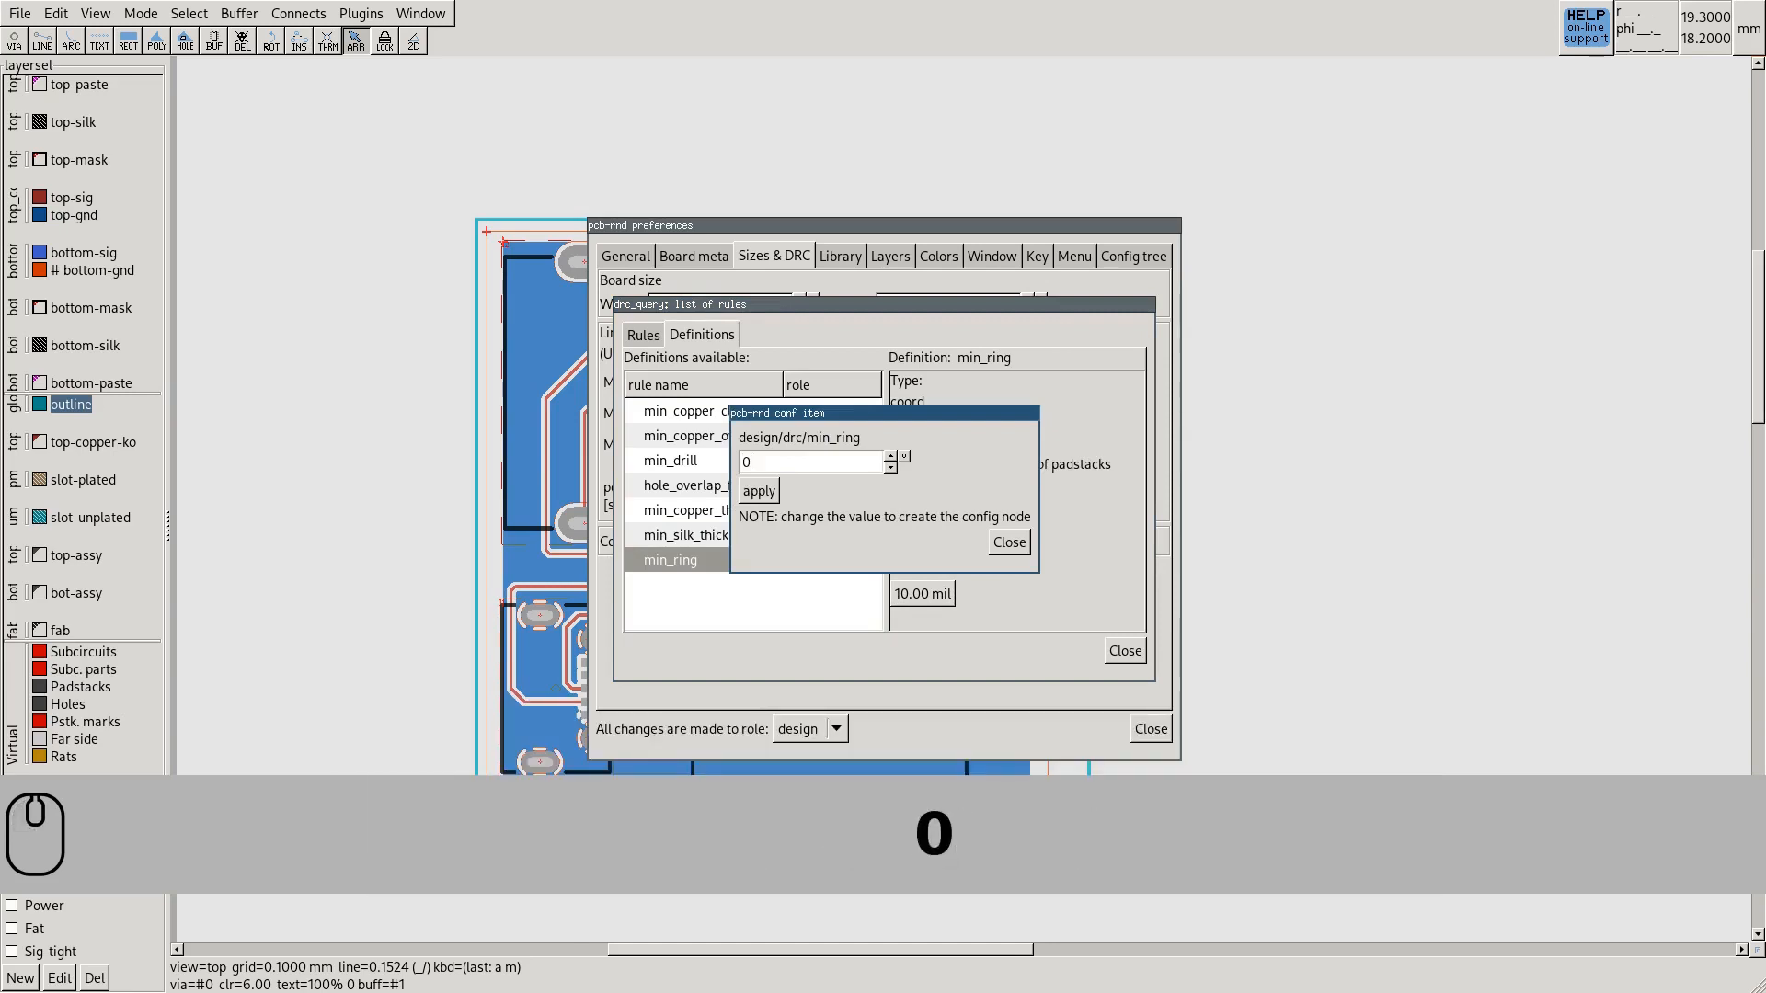
pyautogui.write('.2 ')
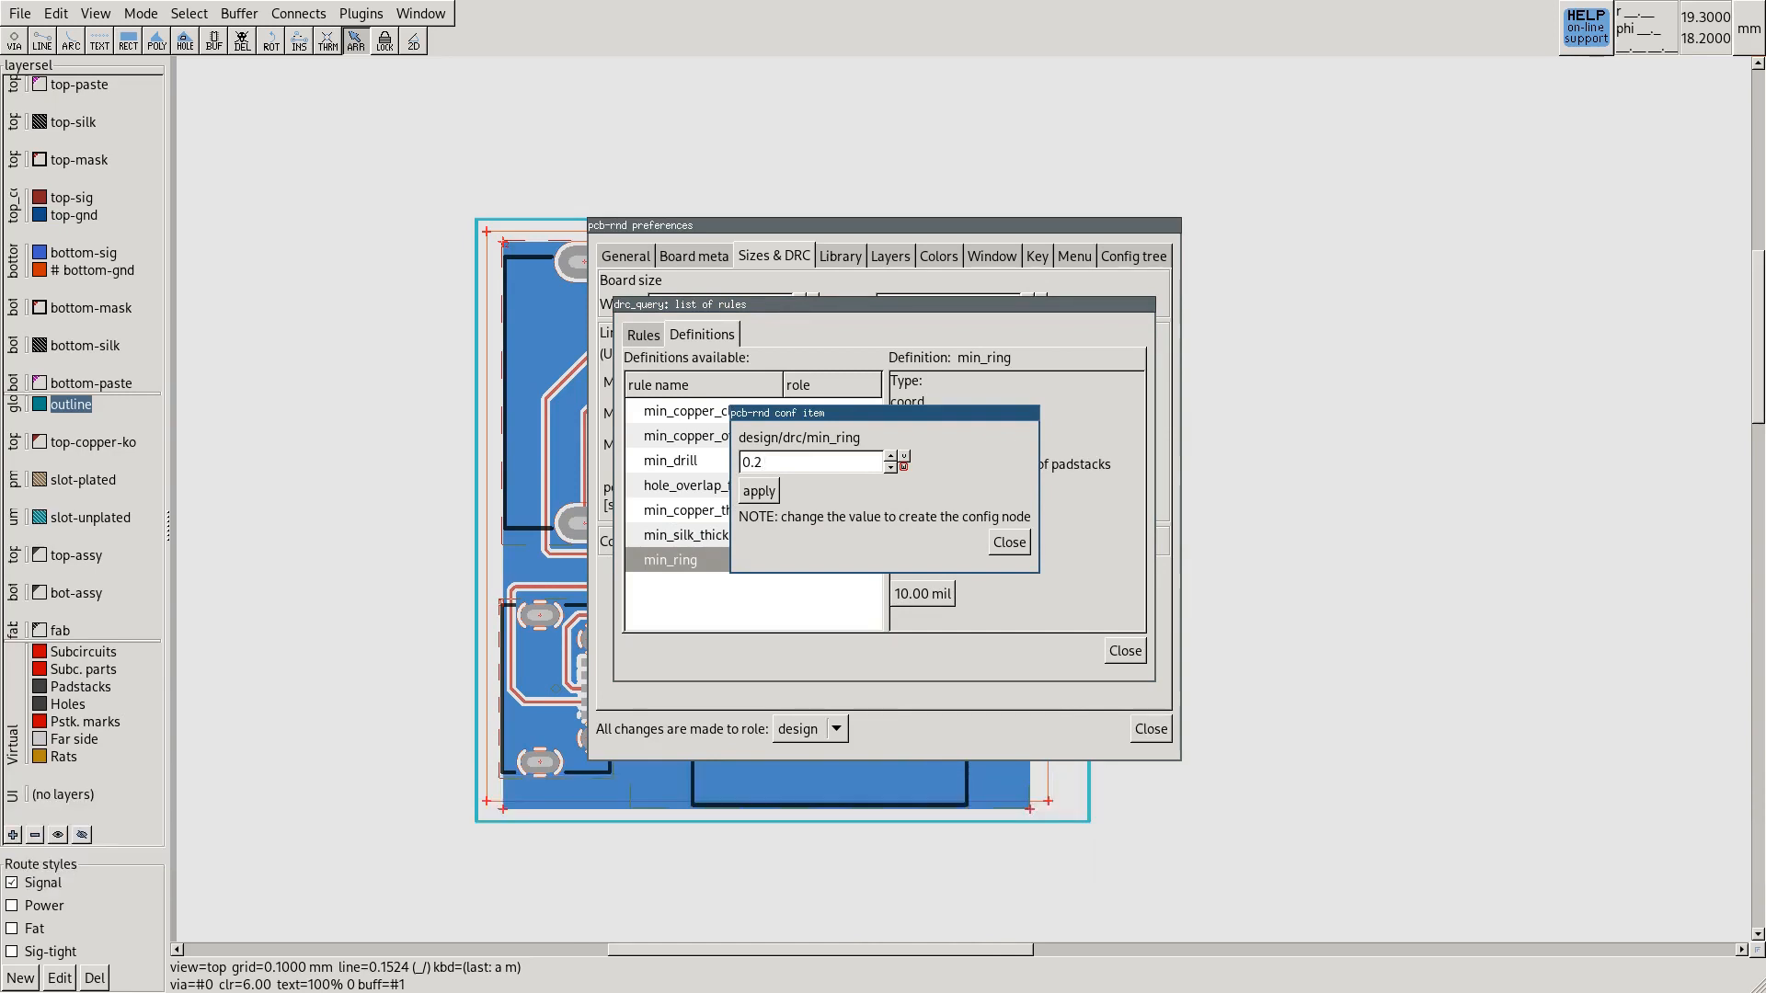
pyautogui.write('mm')
pyautogui.press('Return')
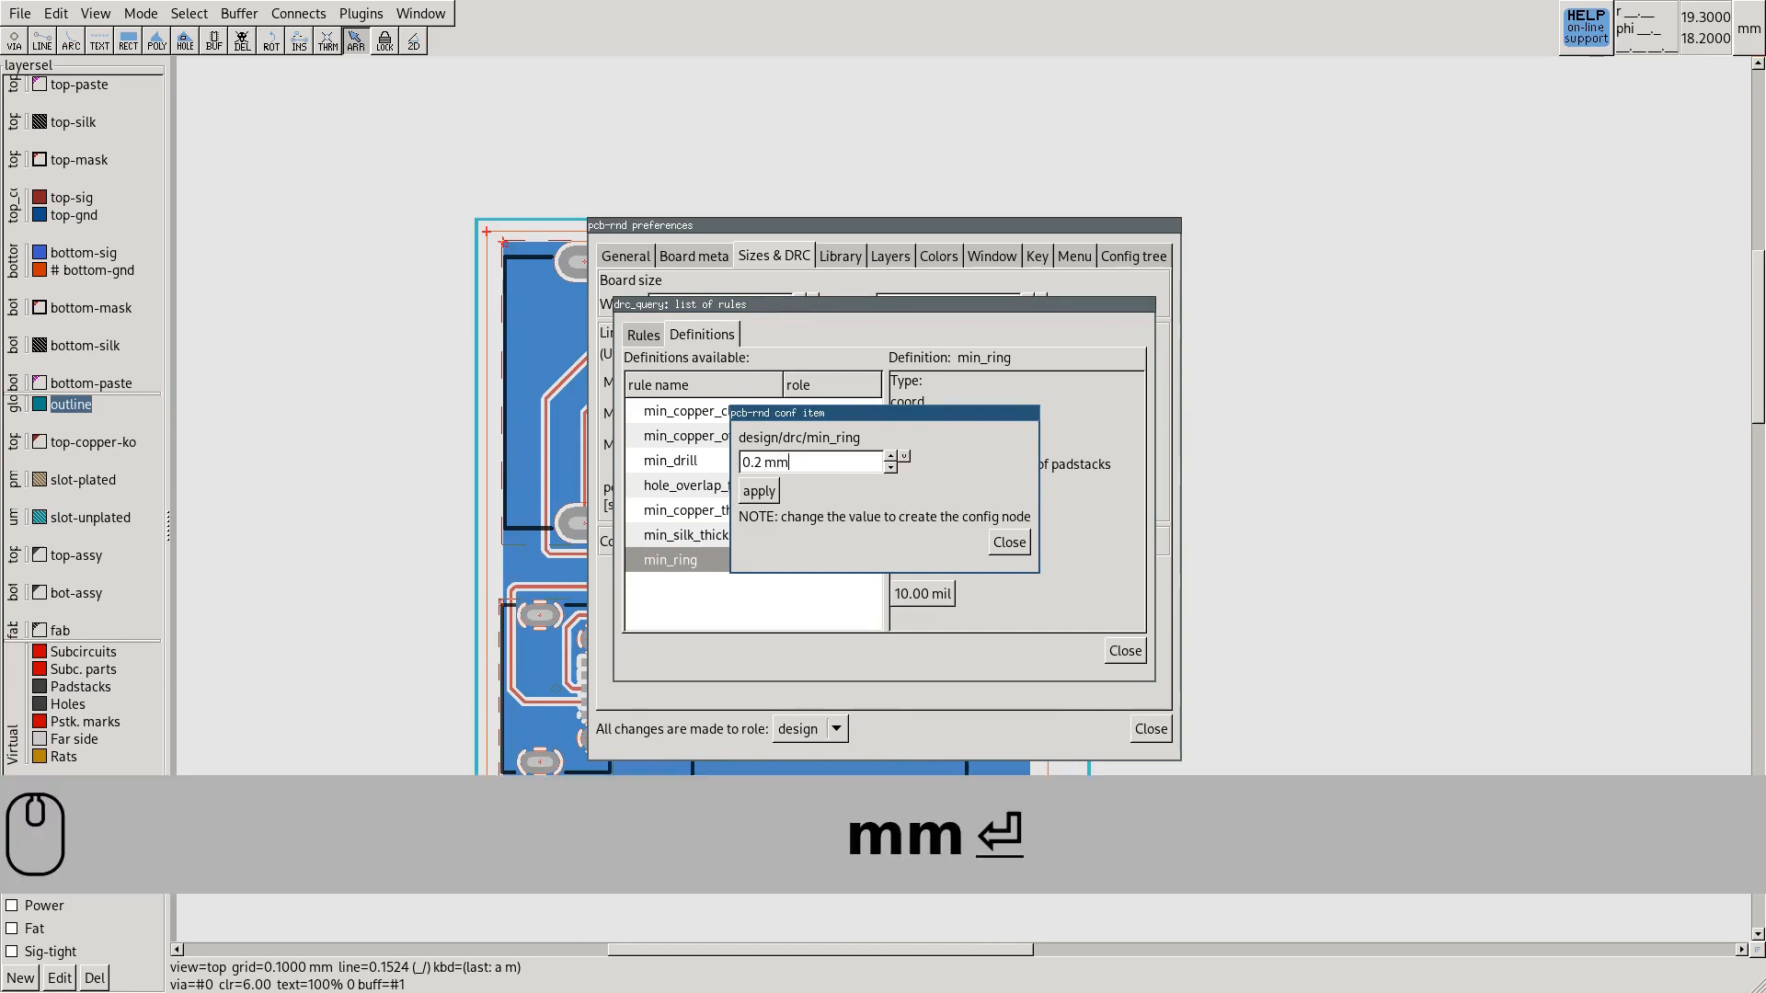
pyautogui.click(758, 491)
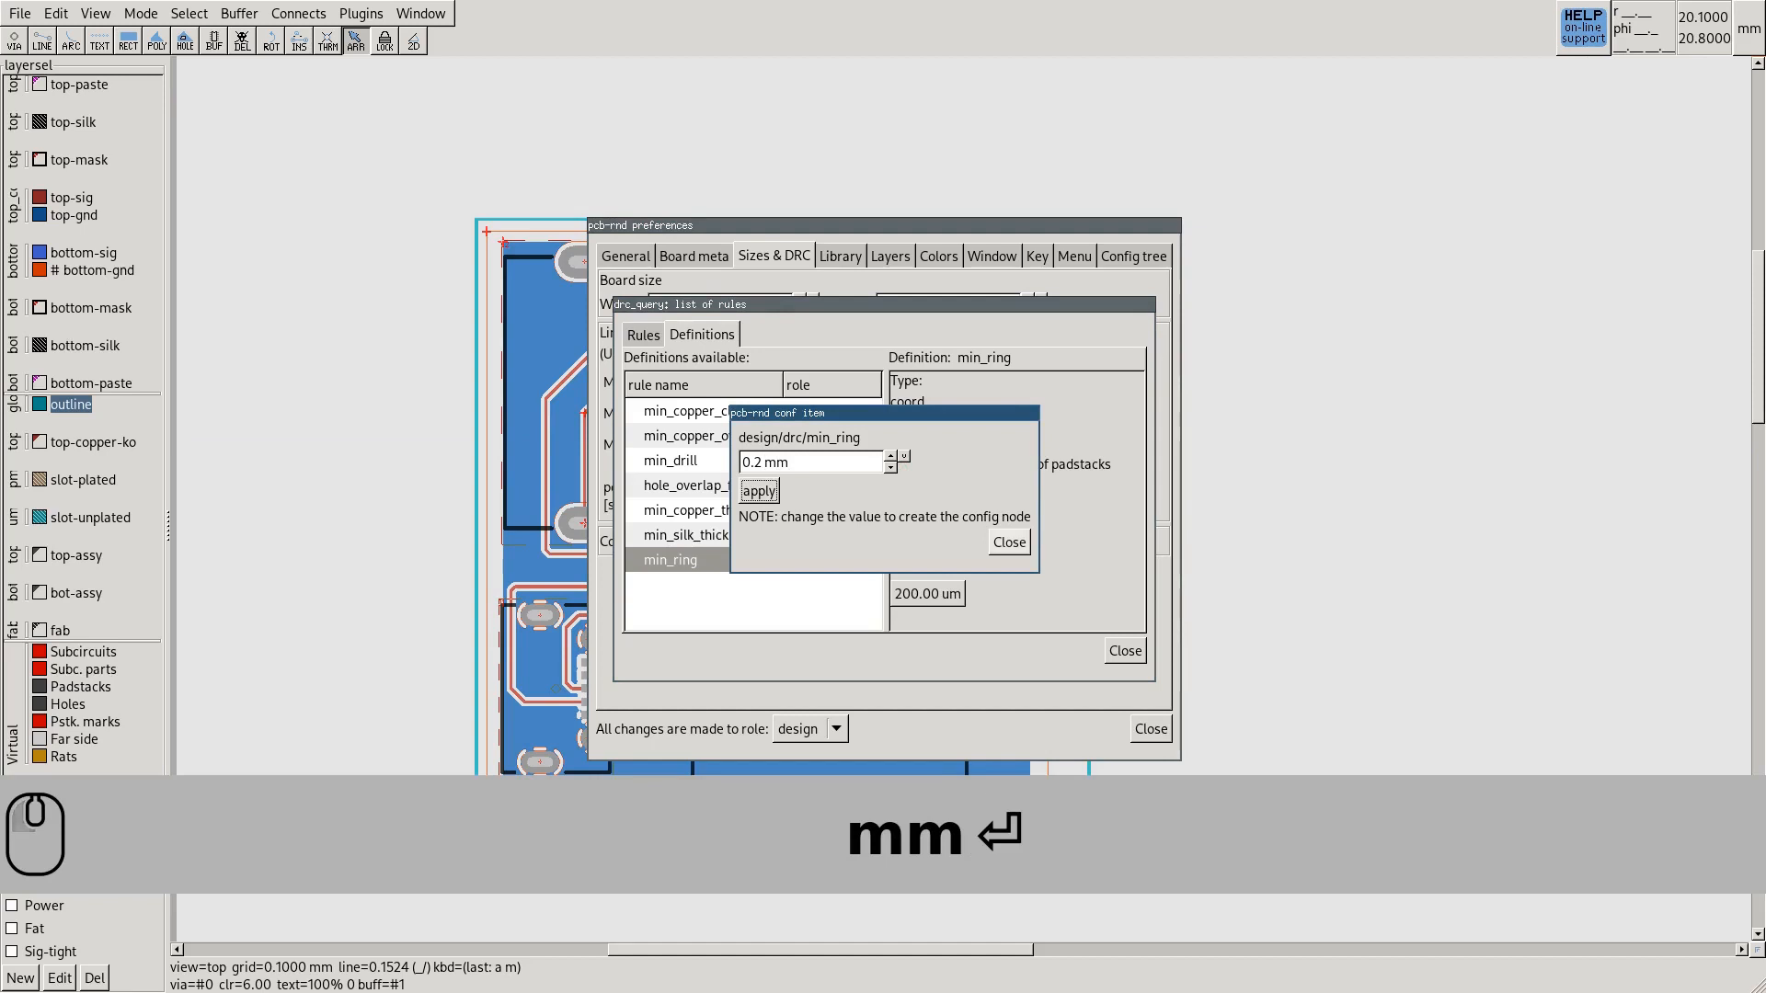
pyautogui.click(1008, 541)
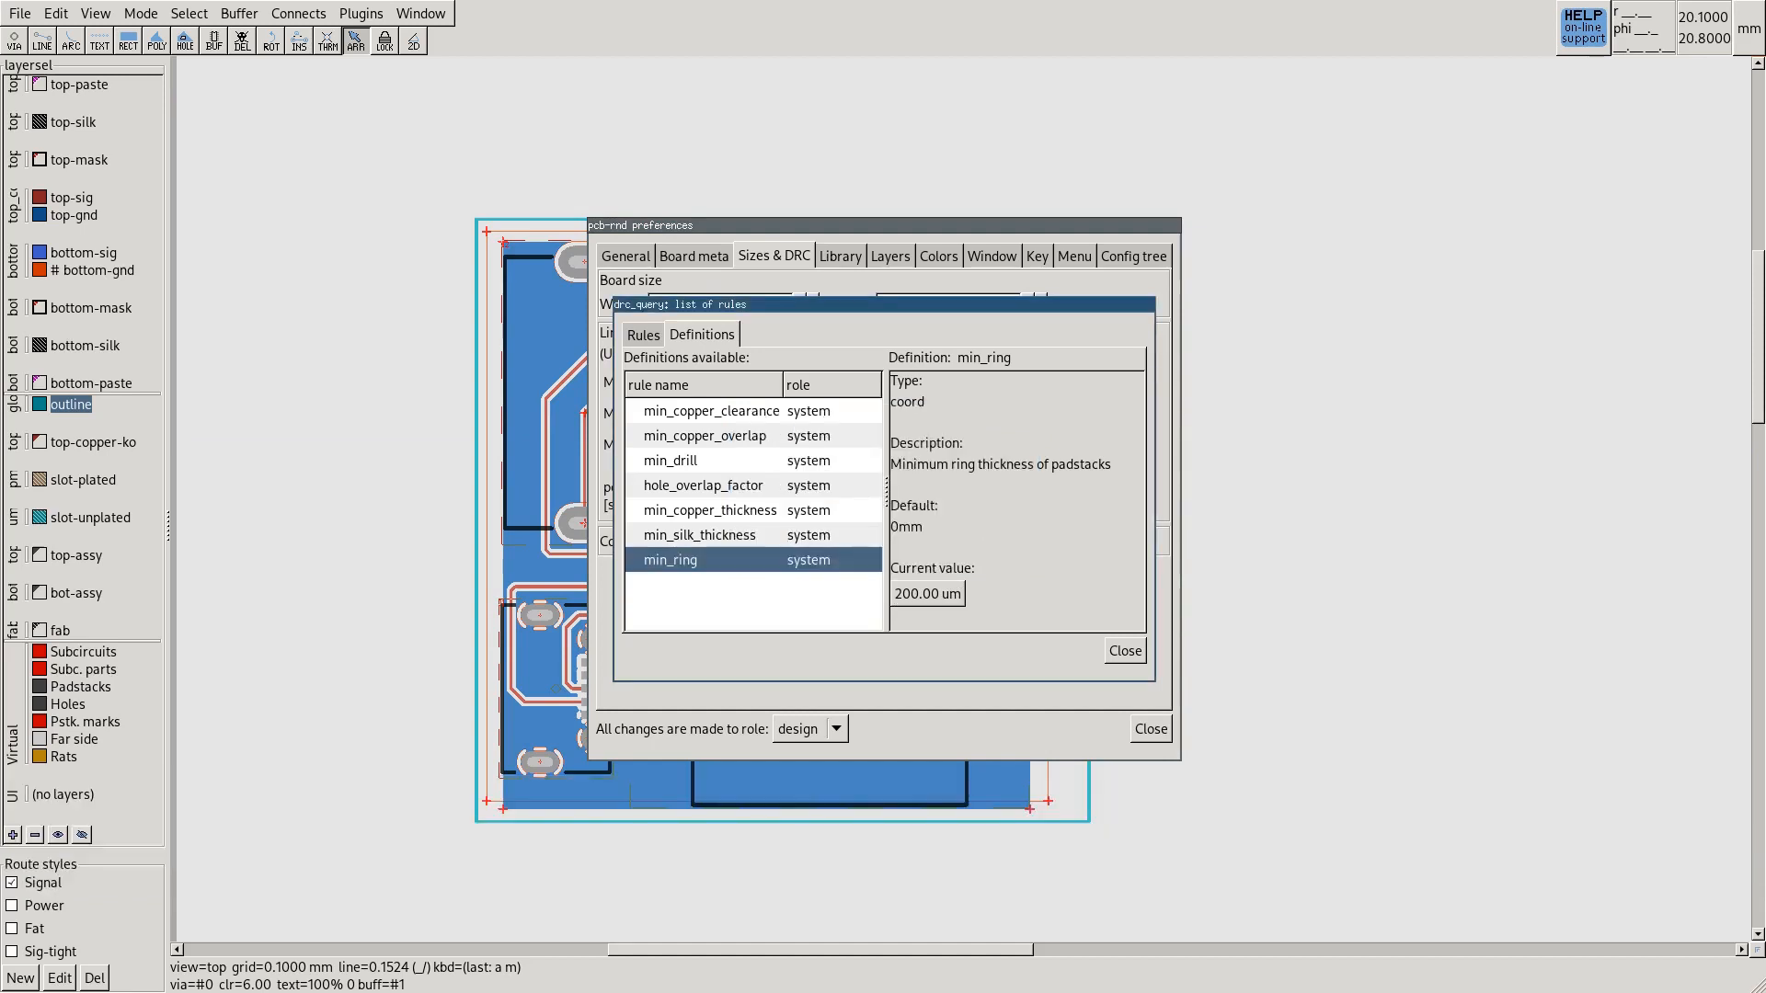
# Run the hole_dia rule on its own from the DRC rule list and enlarge the violations window
pyautogui.click(643, 335)
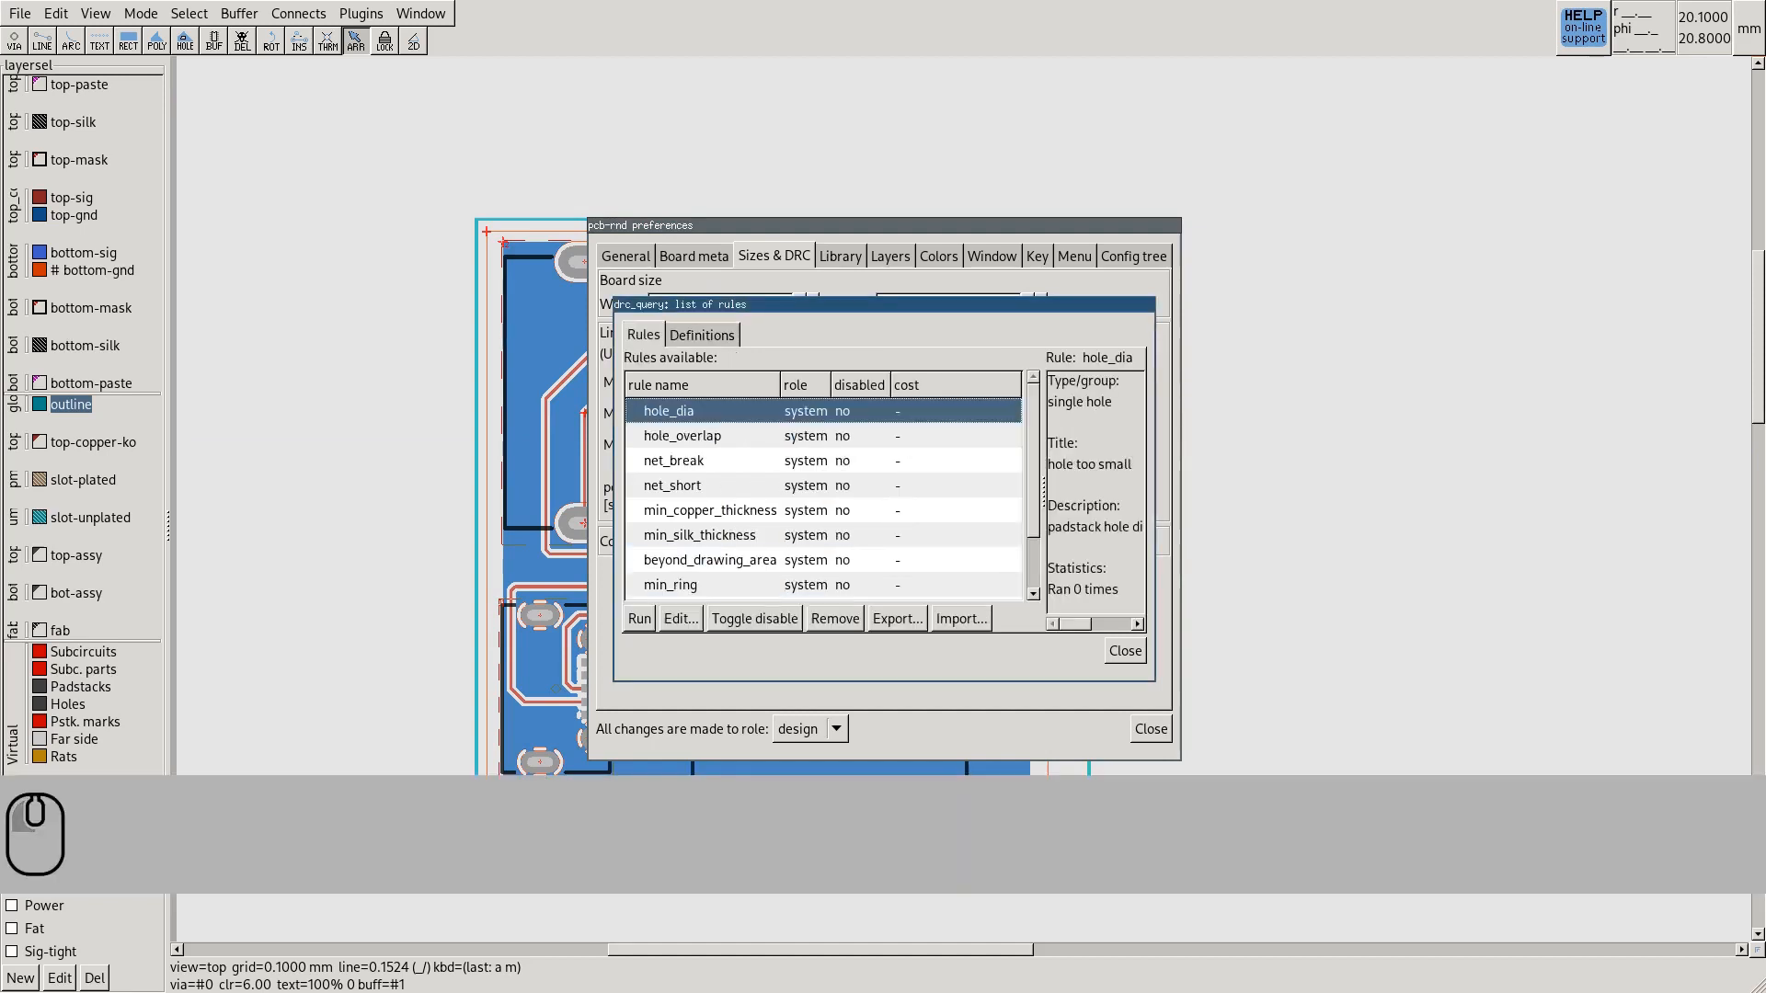
pyautogui.click(639, 618)
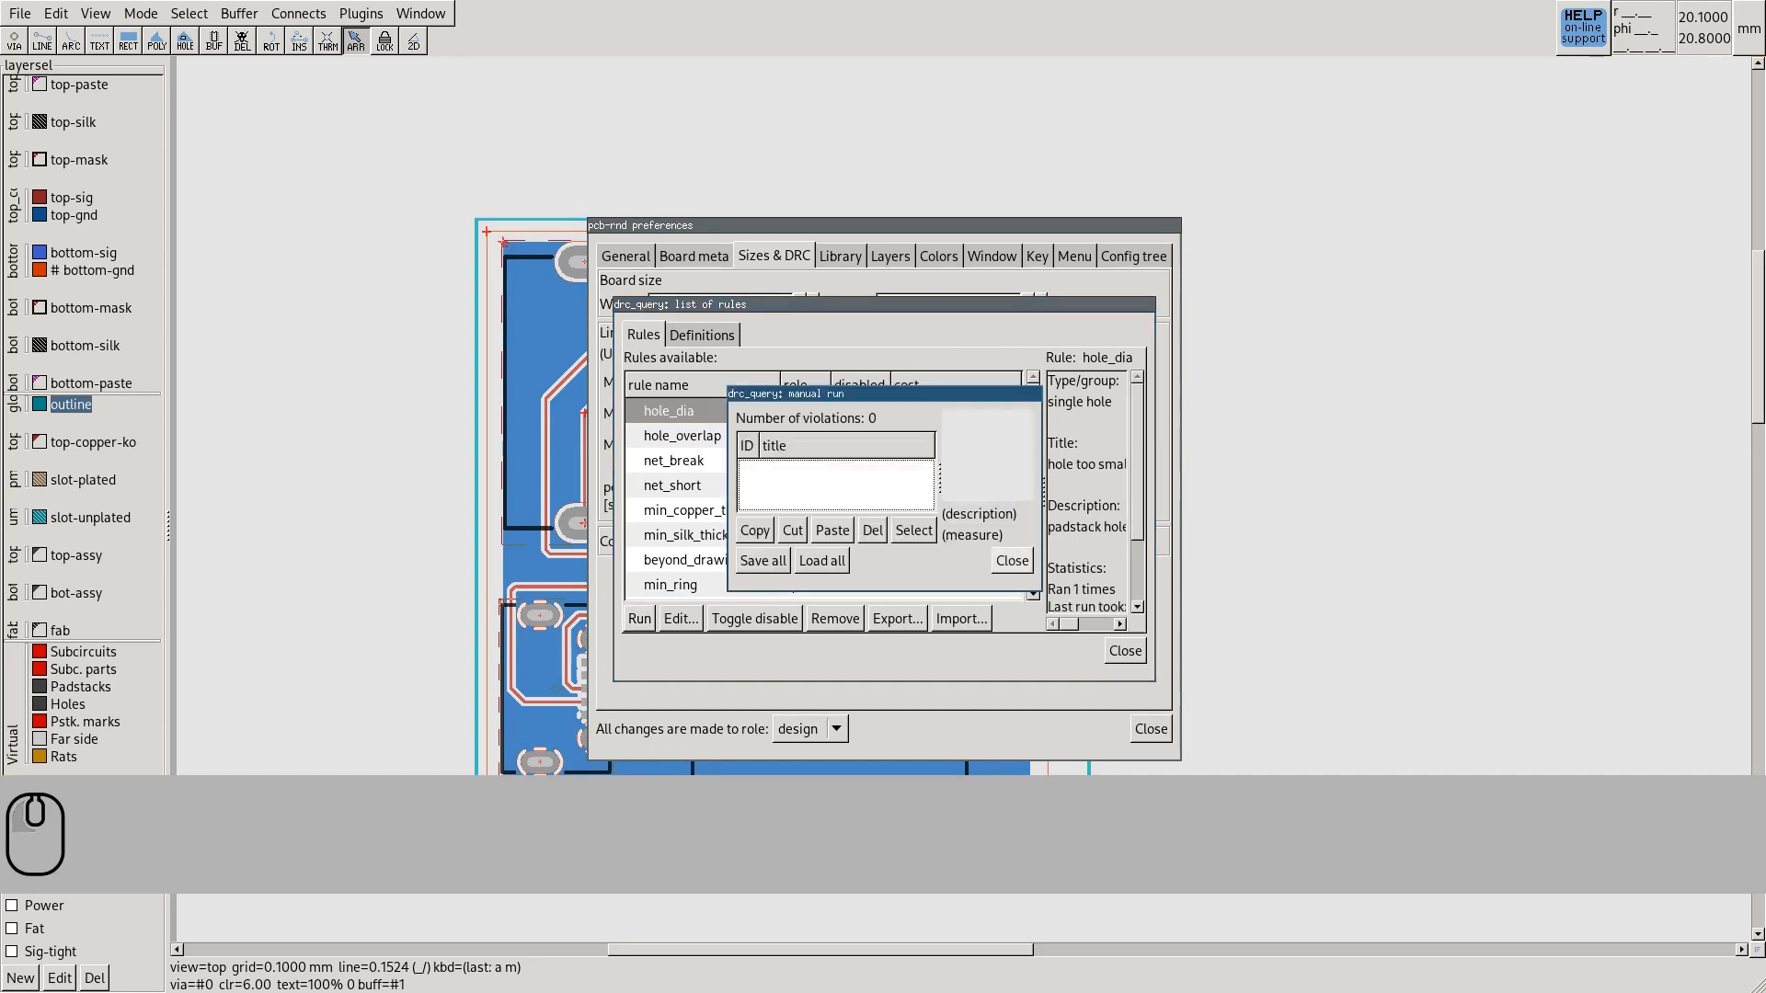
pyautogui.moveTo(1038, 587); pyautogui.dragTo(1346, 775, button='right')
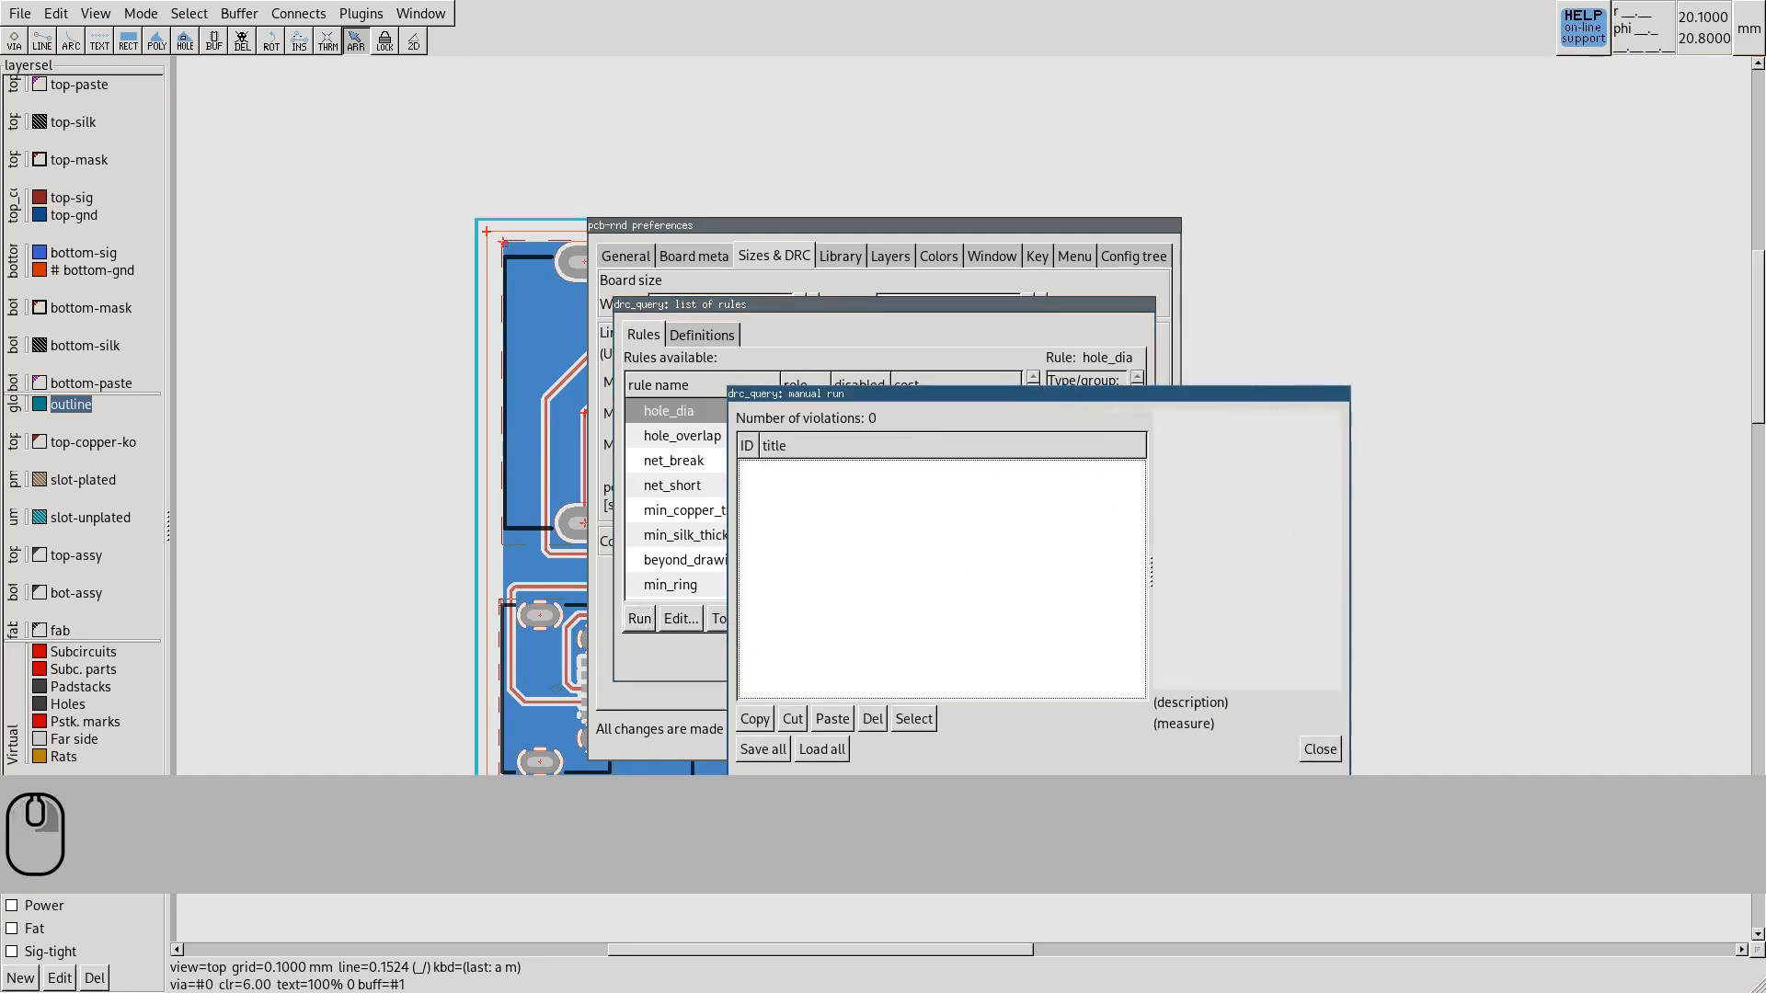
# Move the DRC windows clear of the board, close the preferences, and bring the micro-USB connector area into view
pyautogui.moveTo(1346, 775); pyautogui.dragTo(1571, 715)
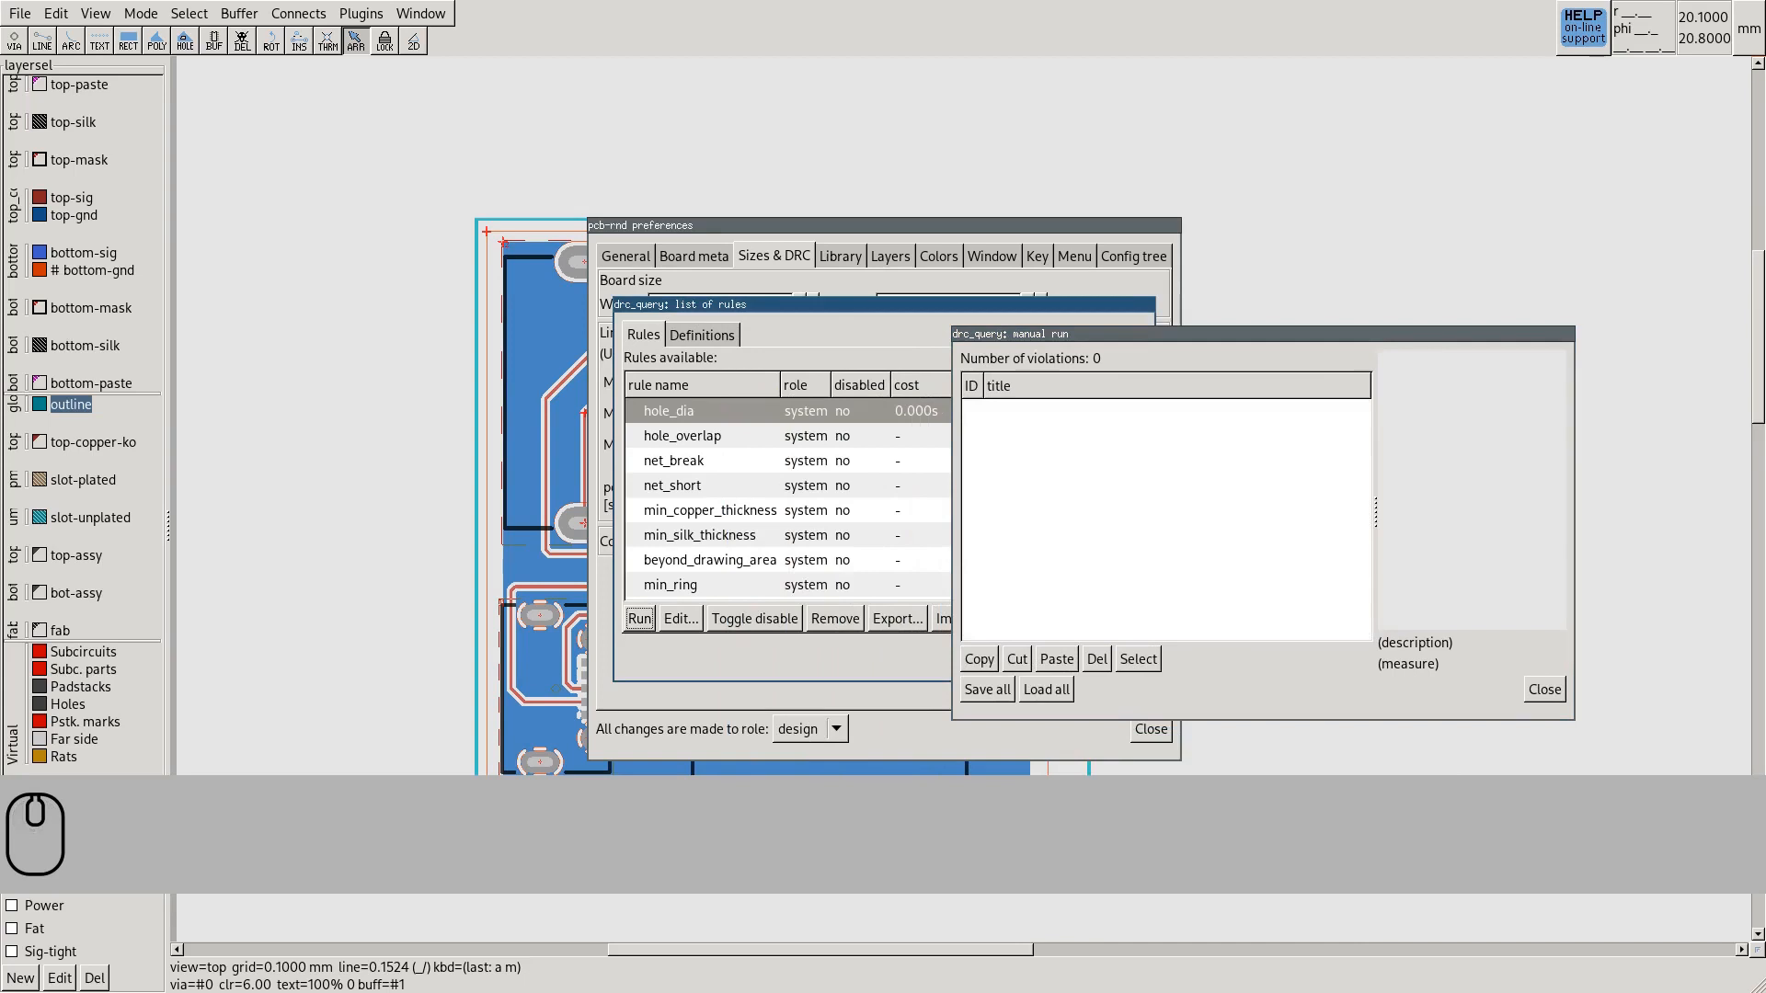
pyautogui.moveTo(884, 303); pyautogui.dragTo(1318, 183)
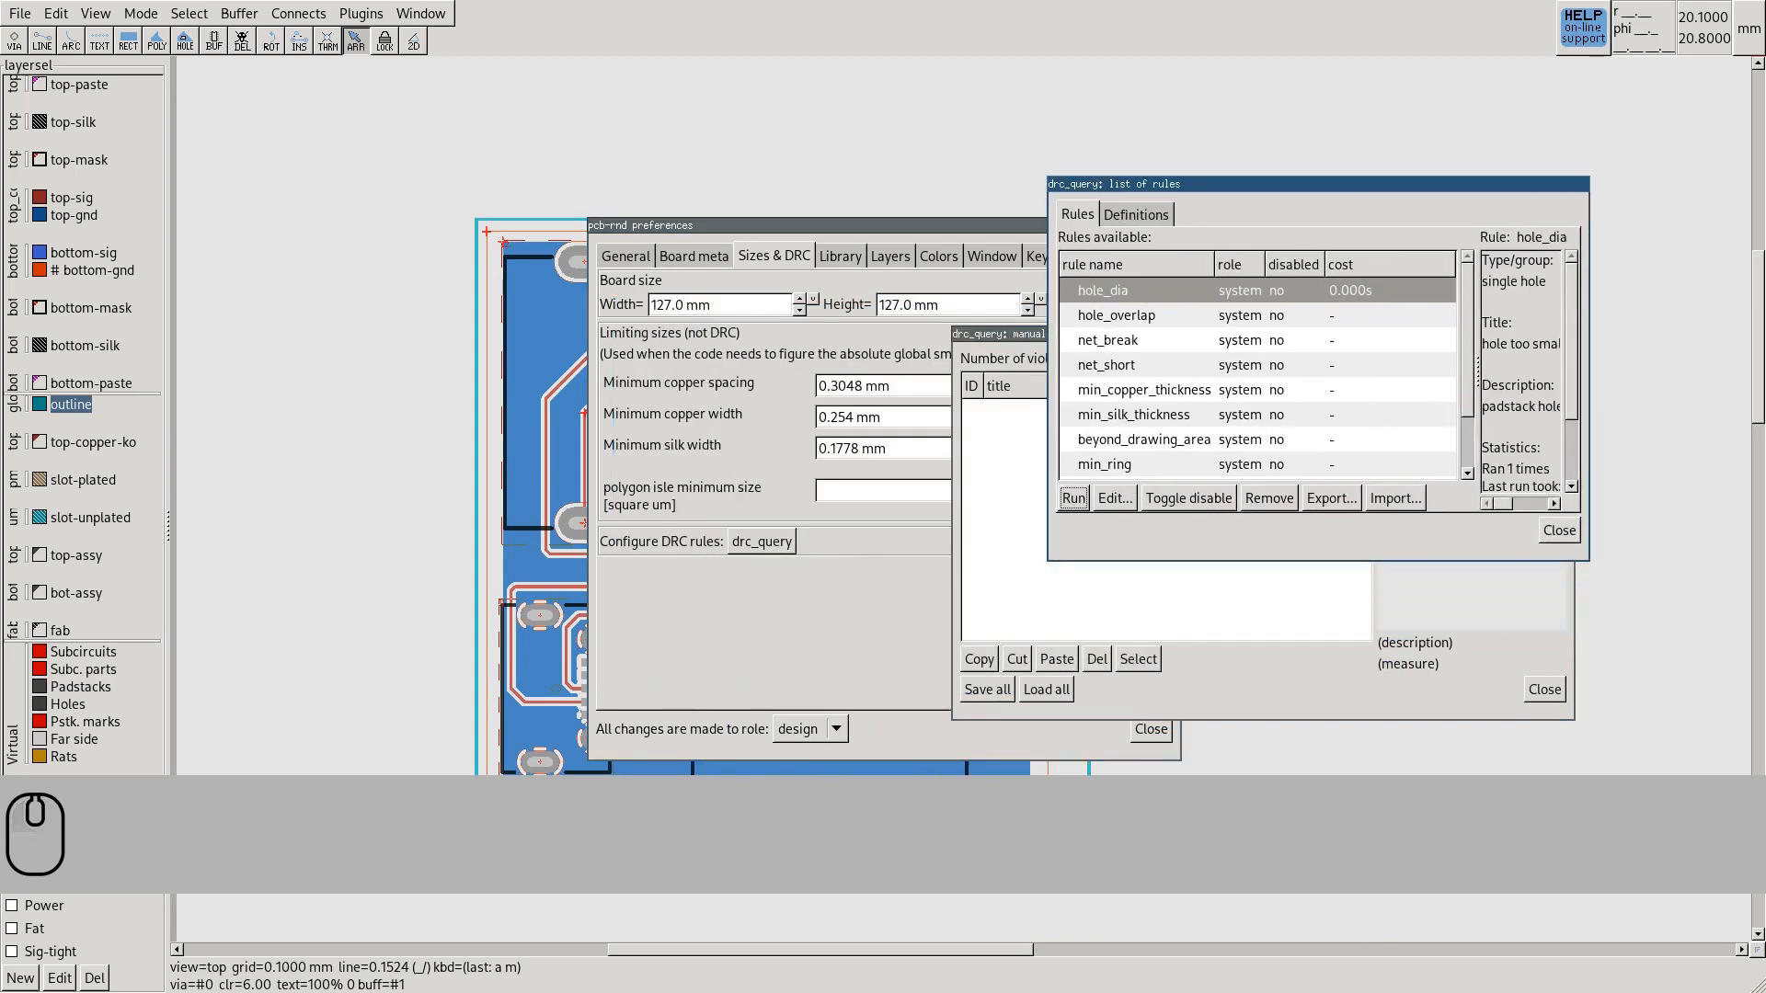
pyautogui.moveTo(884, 225); pyautogui.dragTo(622, 137)
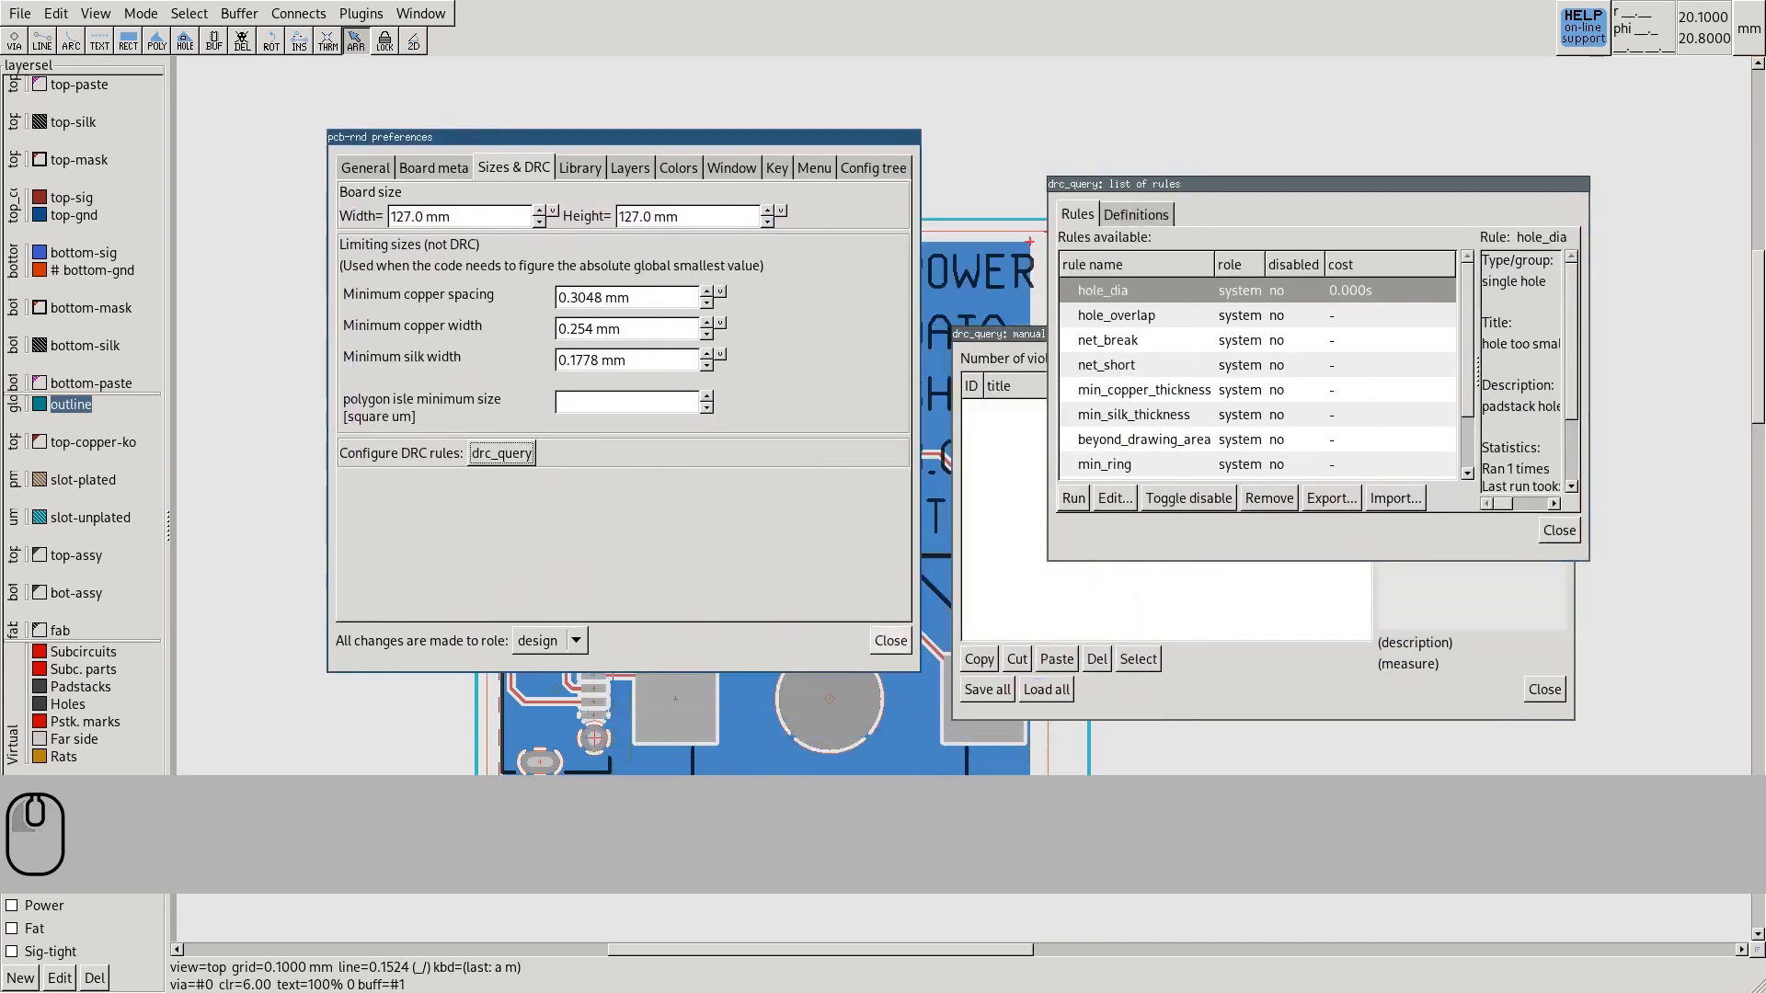
pyautogui.click(889, 641)
pyautogui.moveTo(756, 573); pyautogui.dragTo(662, 348, button='middle')
pyautogui.moveTo(1104, 334); pyautogui.dragTo(1142, 352)
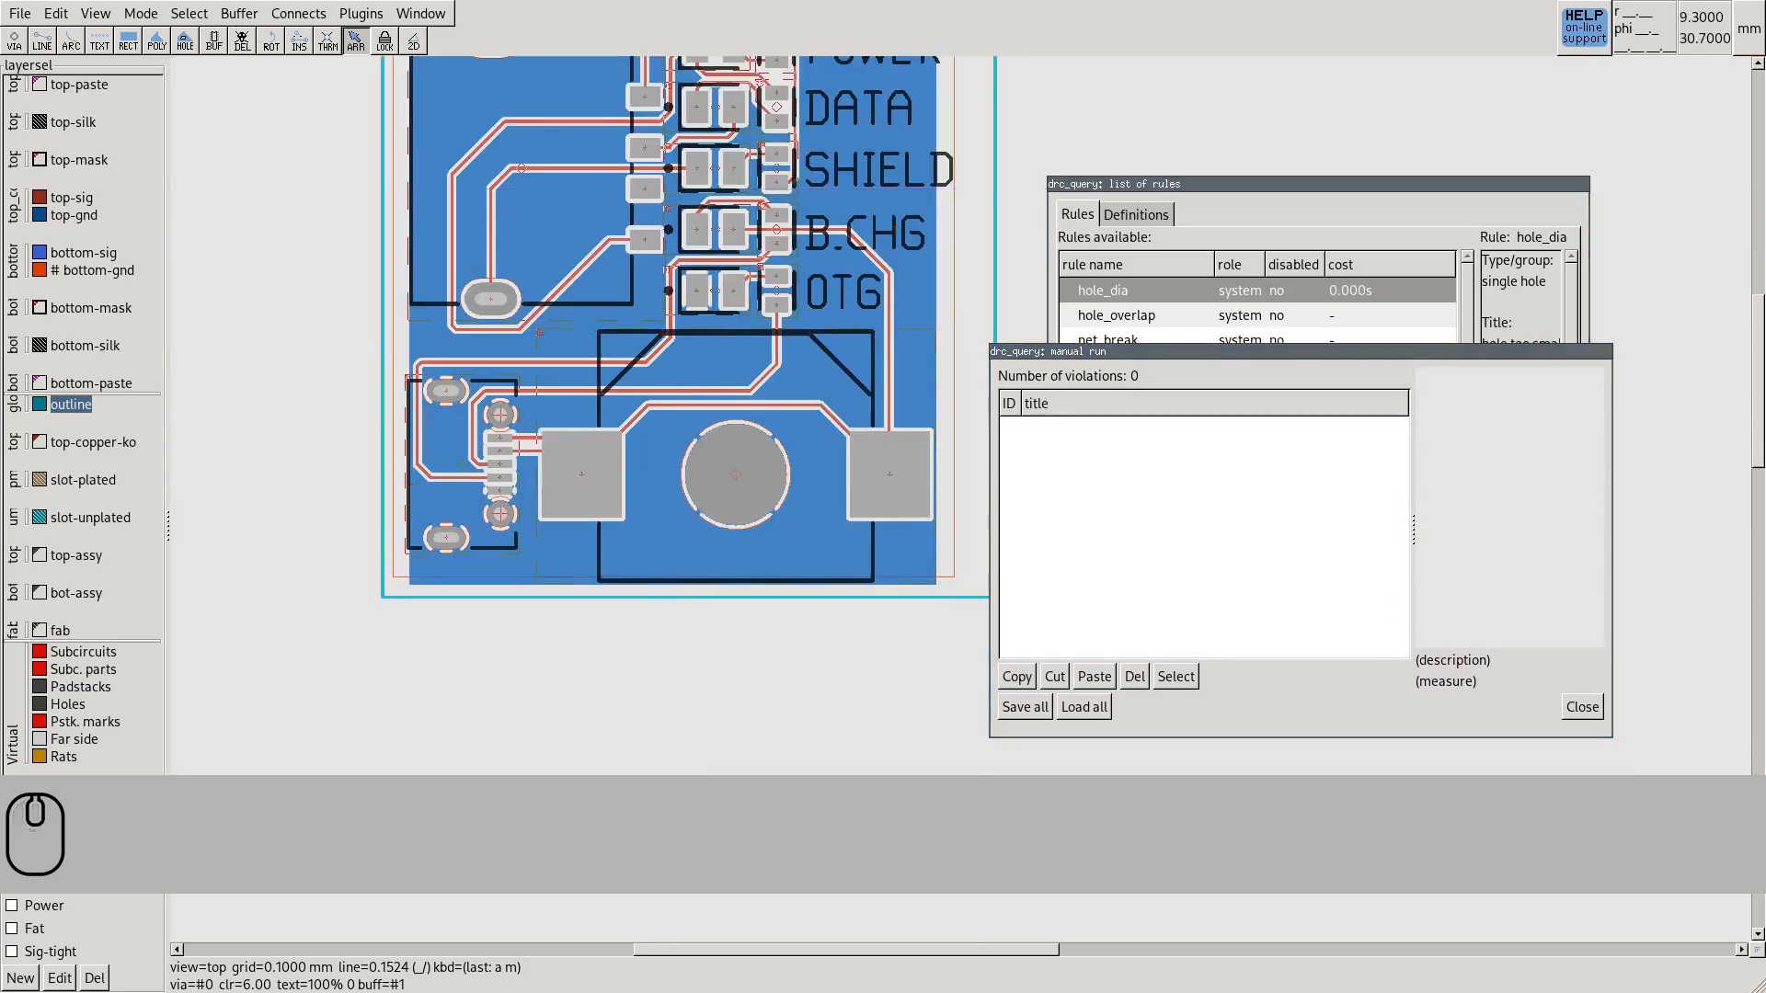
# Draw a test trace on top-sig from the micro-USB connector's third pad, close around its upper pads, to the routed trace beyond the mounting hole
pyautogui.press('l')
pyautogui.scroll(5, 509, 454)
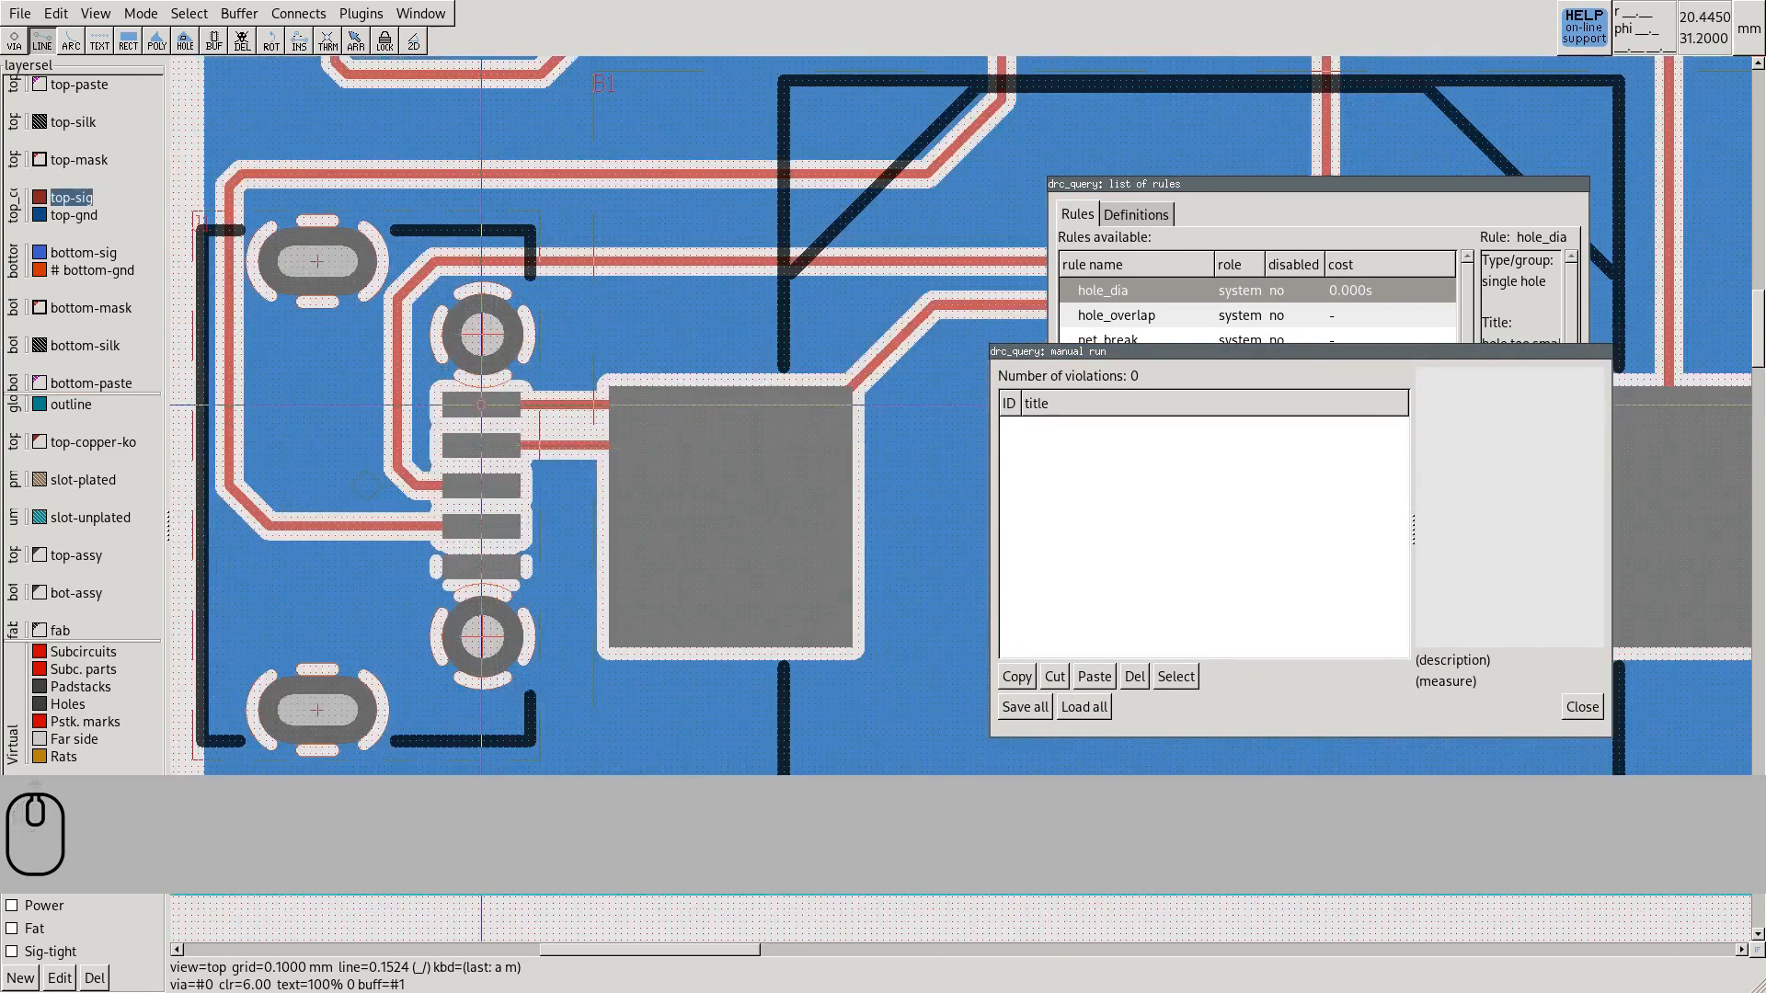
pyautogui.scroll(2, 481, 405)
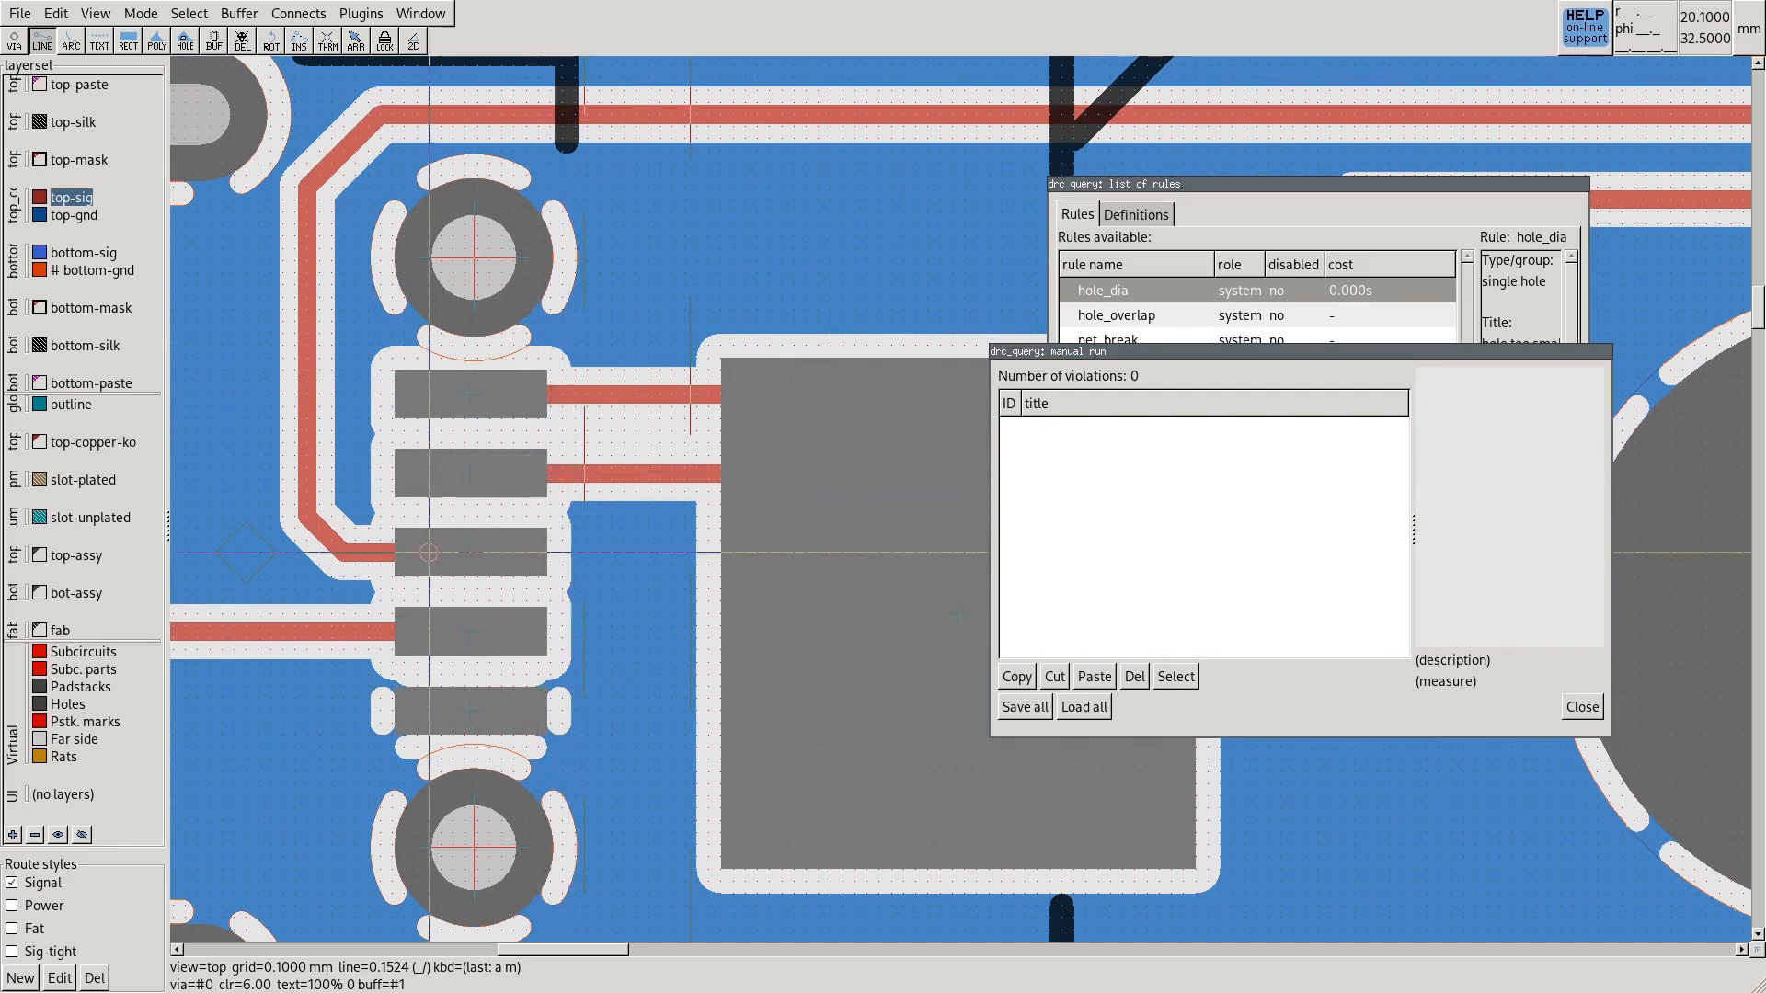
pyautogui.click(380, 552)
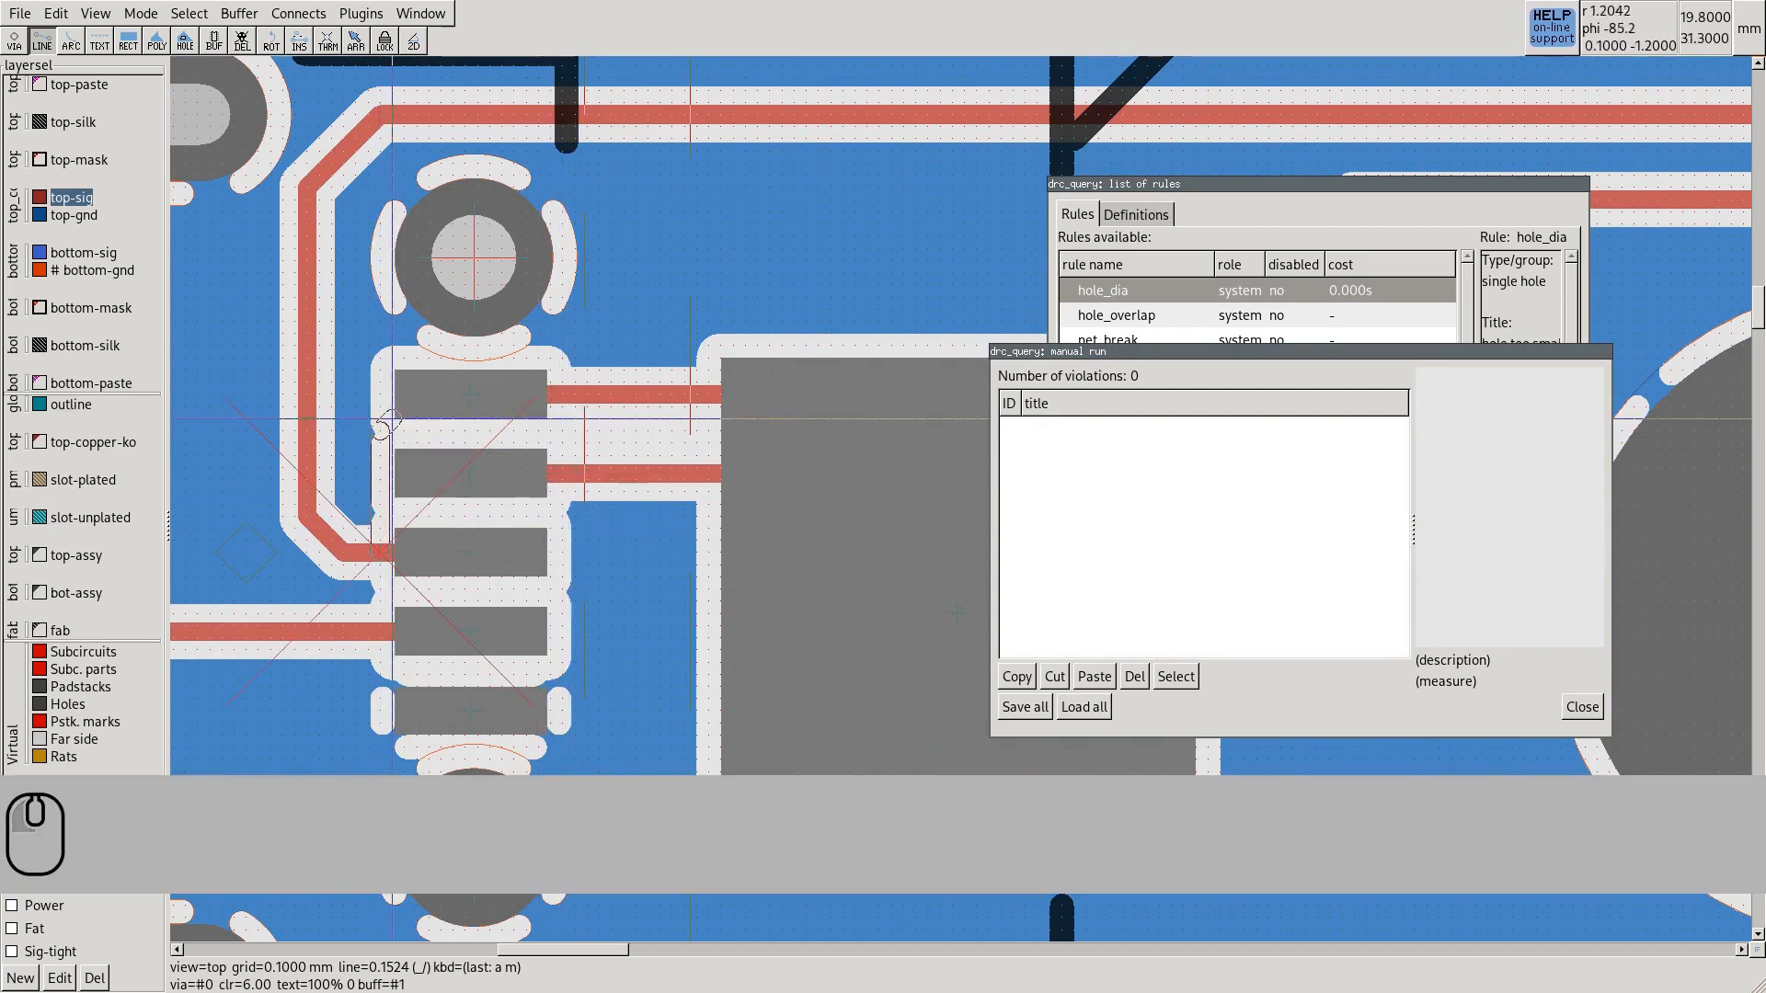
pyautogui.press('Escape')
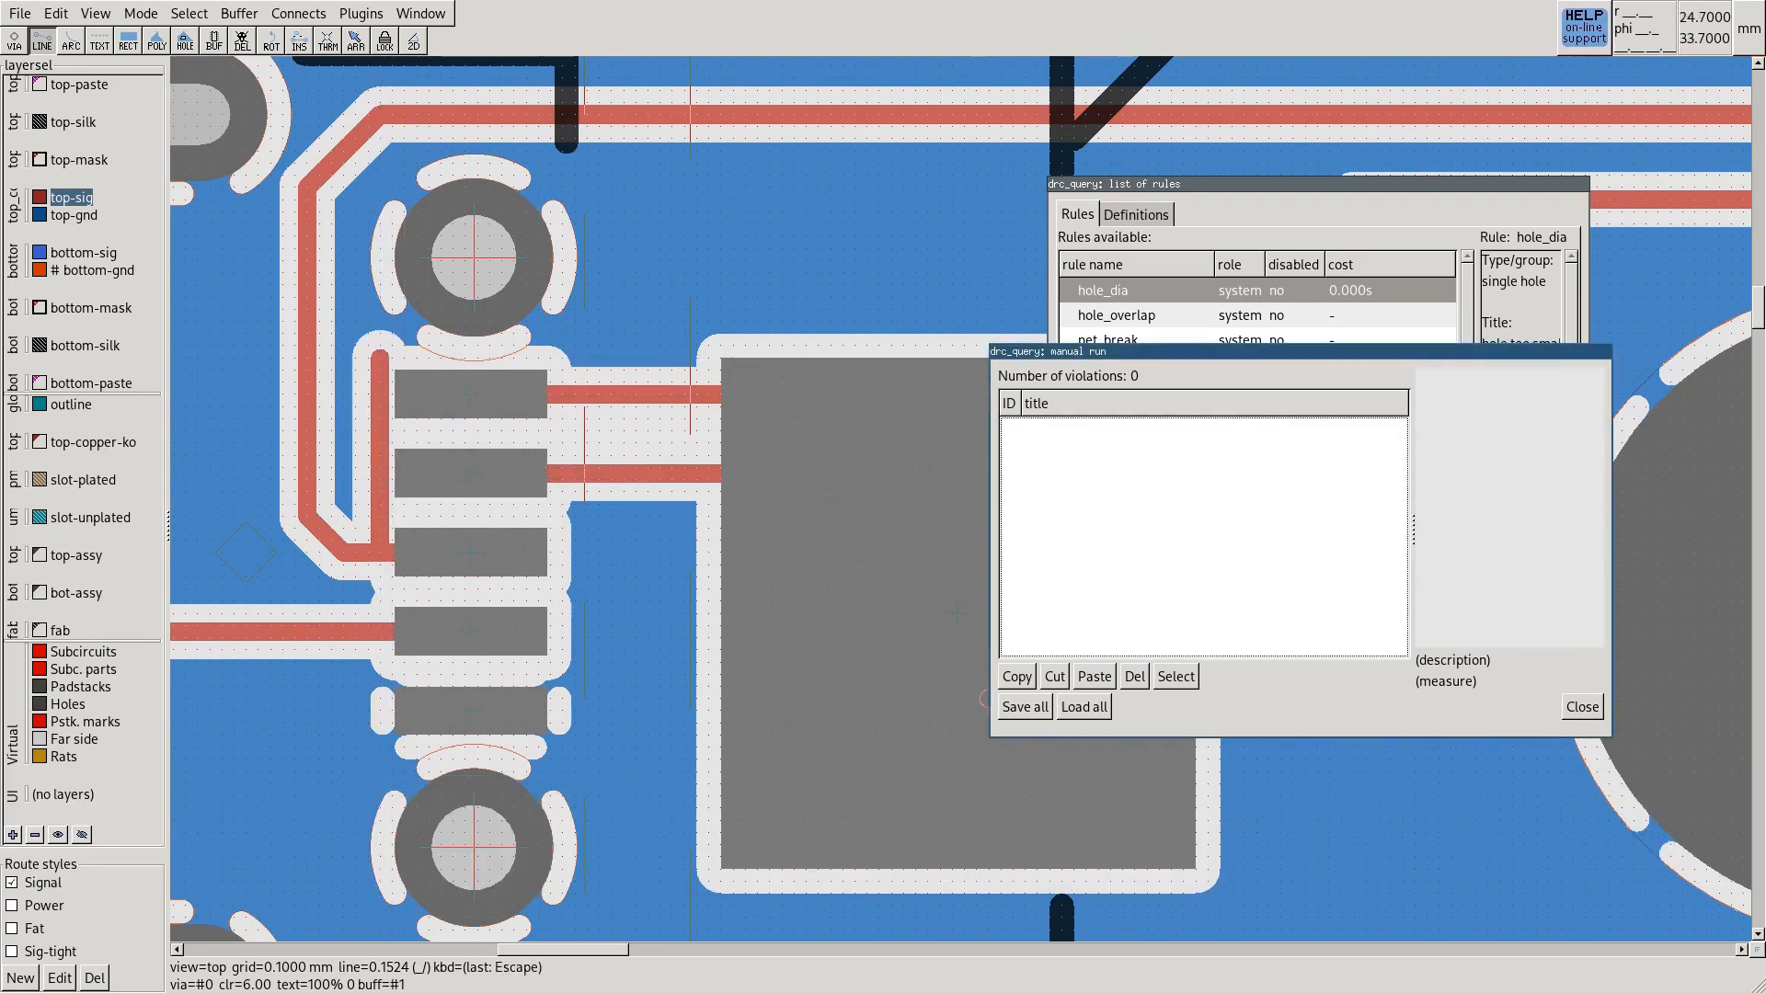
# Run the hole_dia rule again on the modified layout, and close the DRC rule list
pyautogui.moveTo(1196, 351); pyautogui.dragTo(1165, 551)
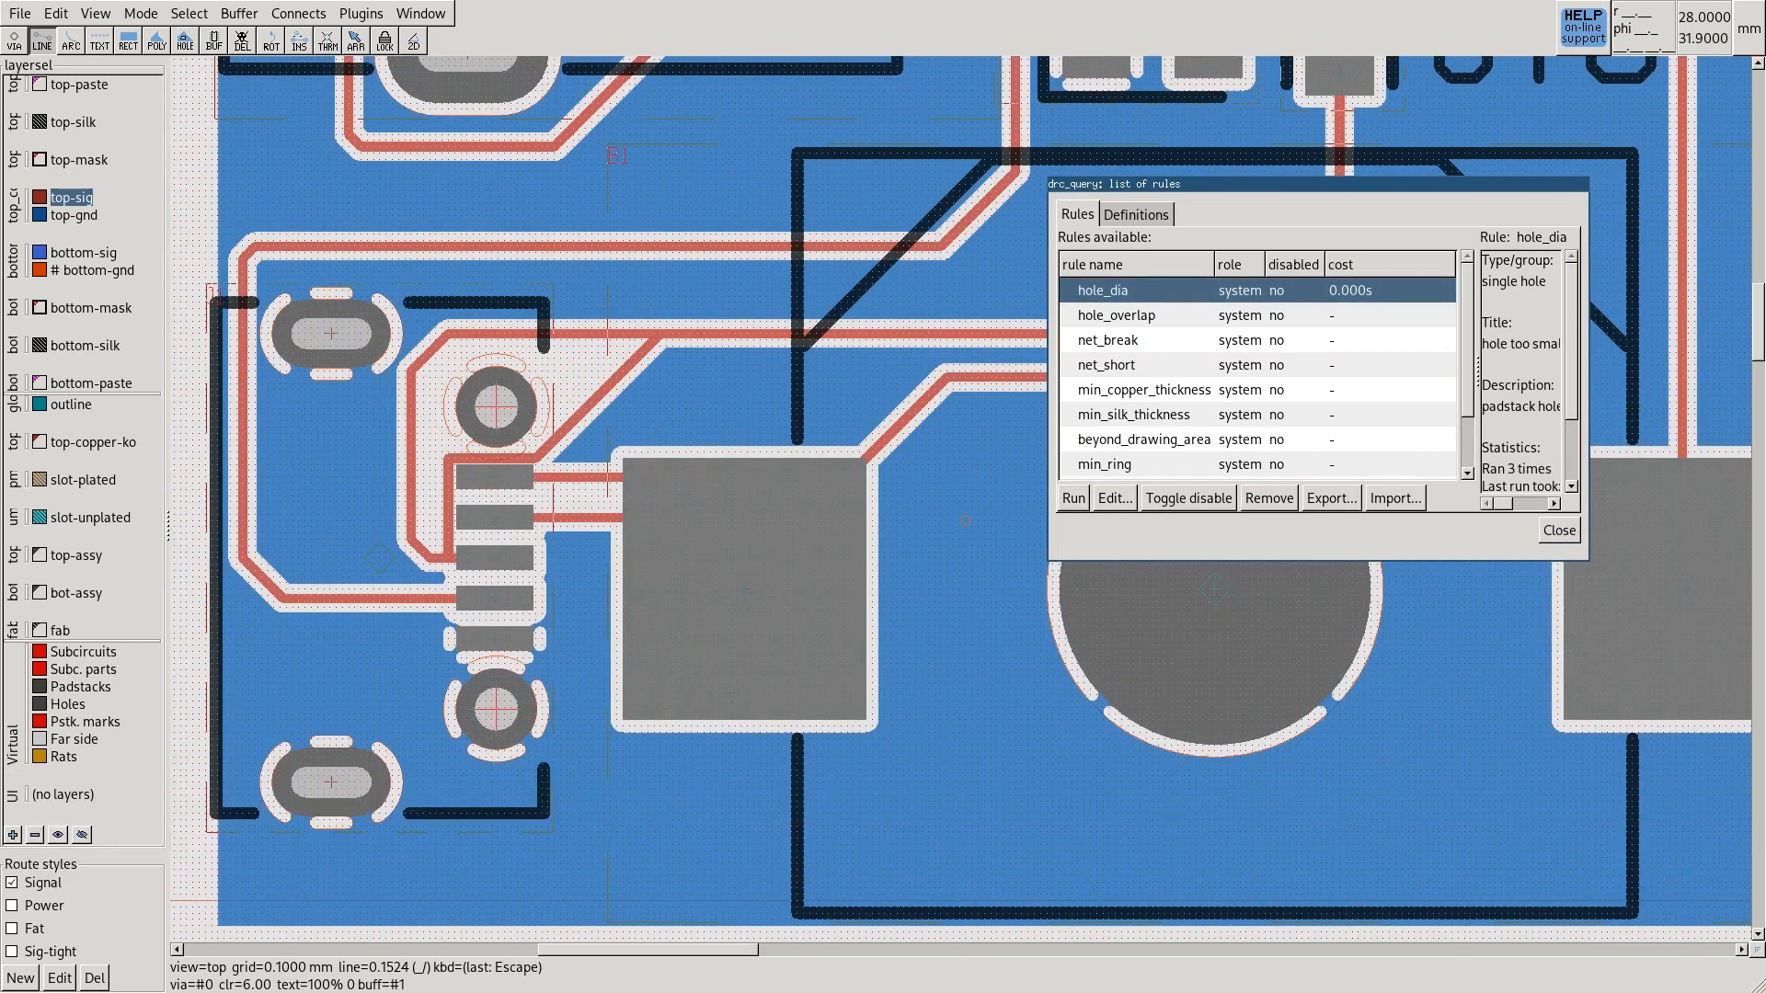
pyautogui.click(1073, 497)
pyautogui.click(1011, 560)
pyautogui.click(1559, 530)
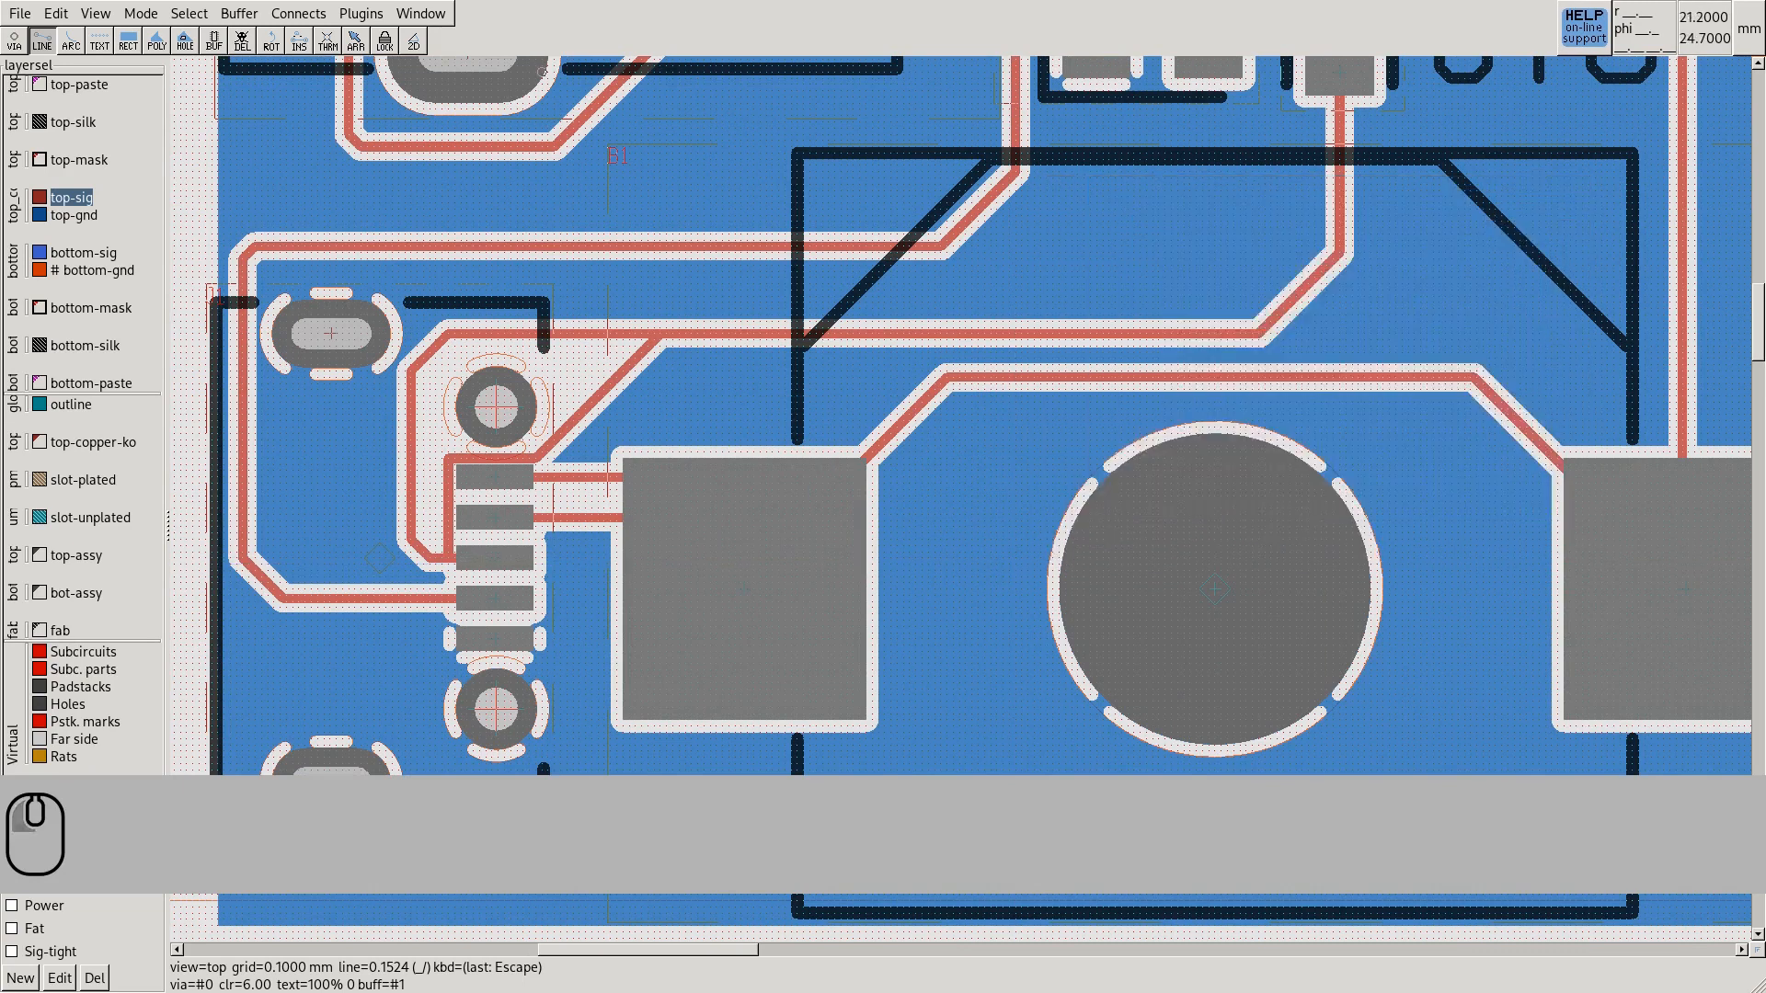
# Run the full DRC check and inspect each violation listed under shorted nets on the board
pyautogui.click(420, 13)
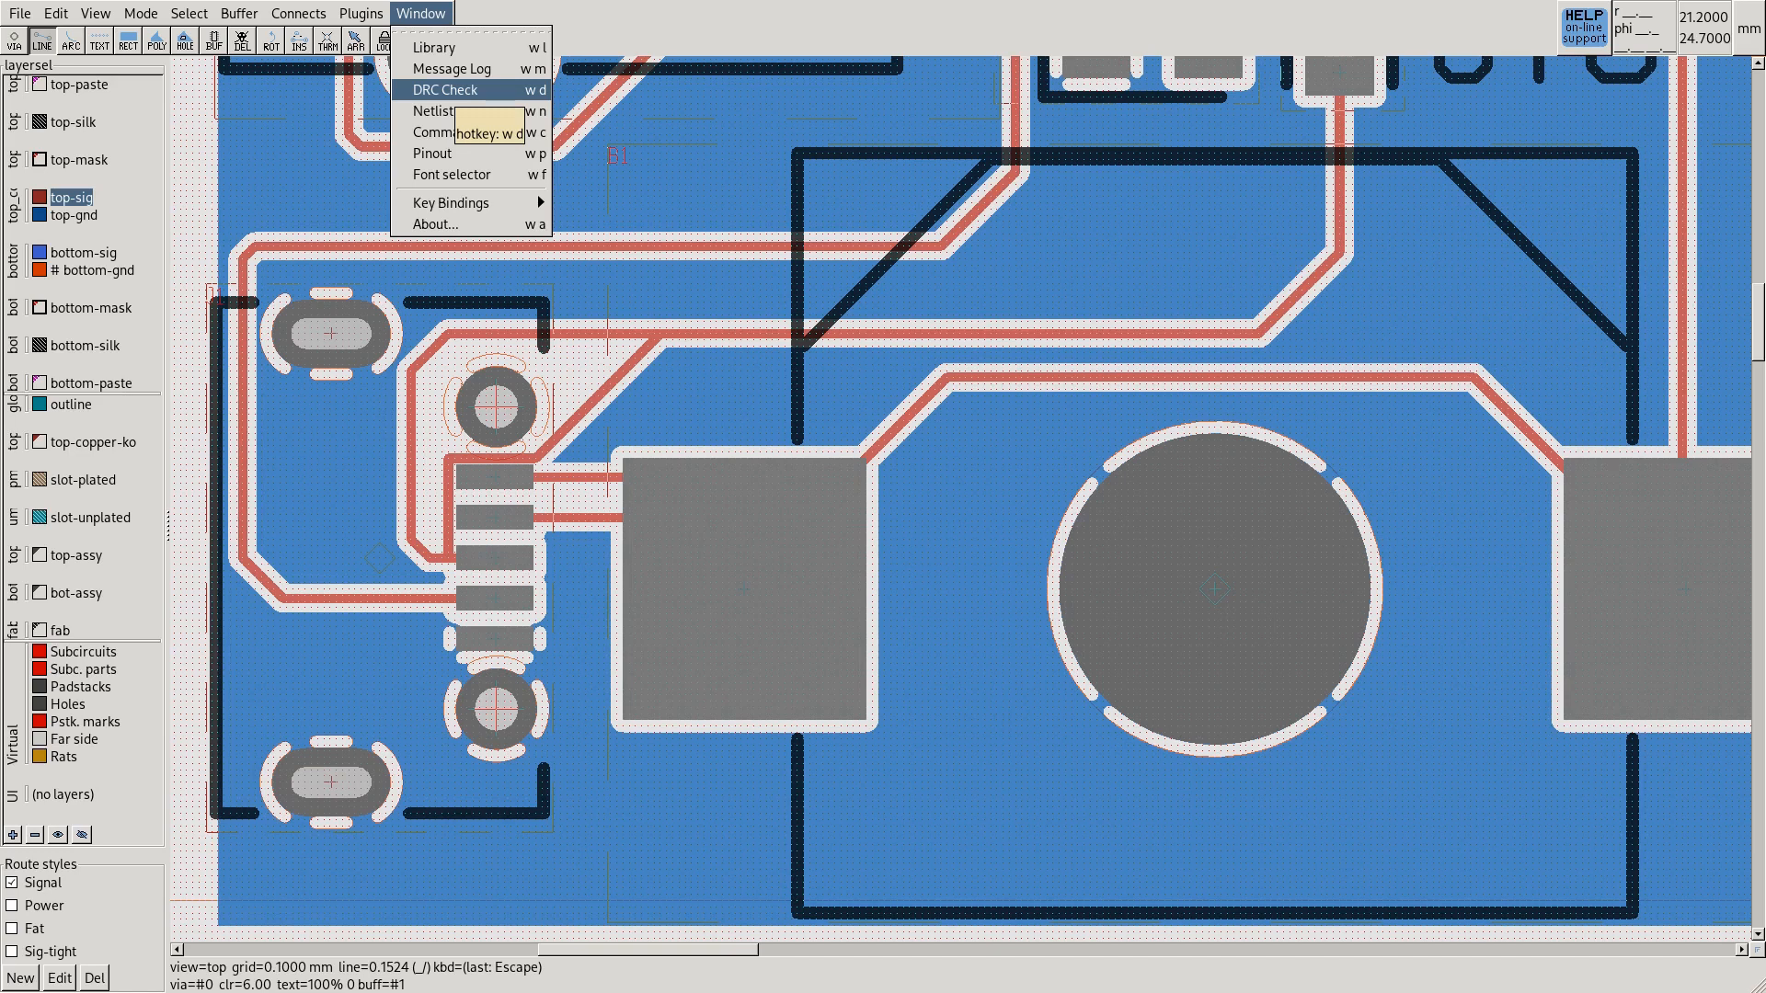
pyautogui.click(451, 90)
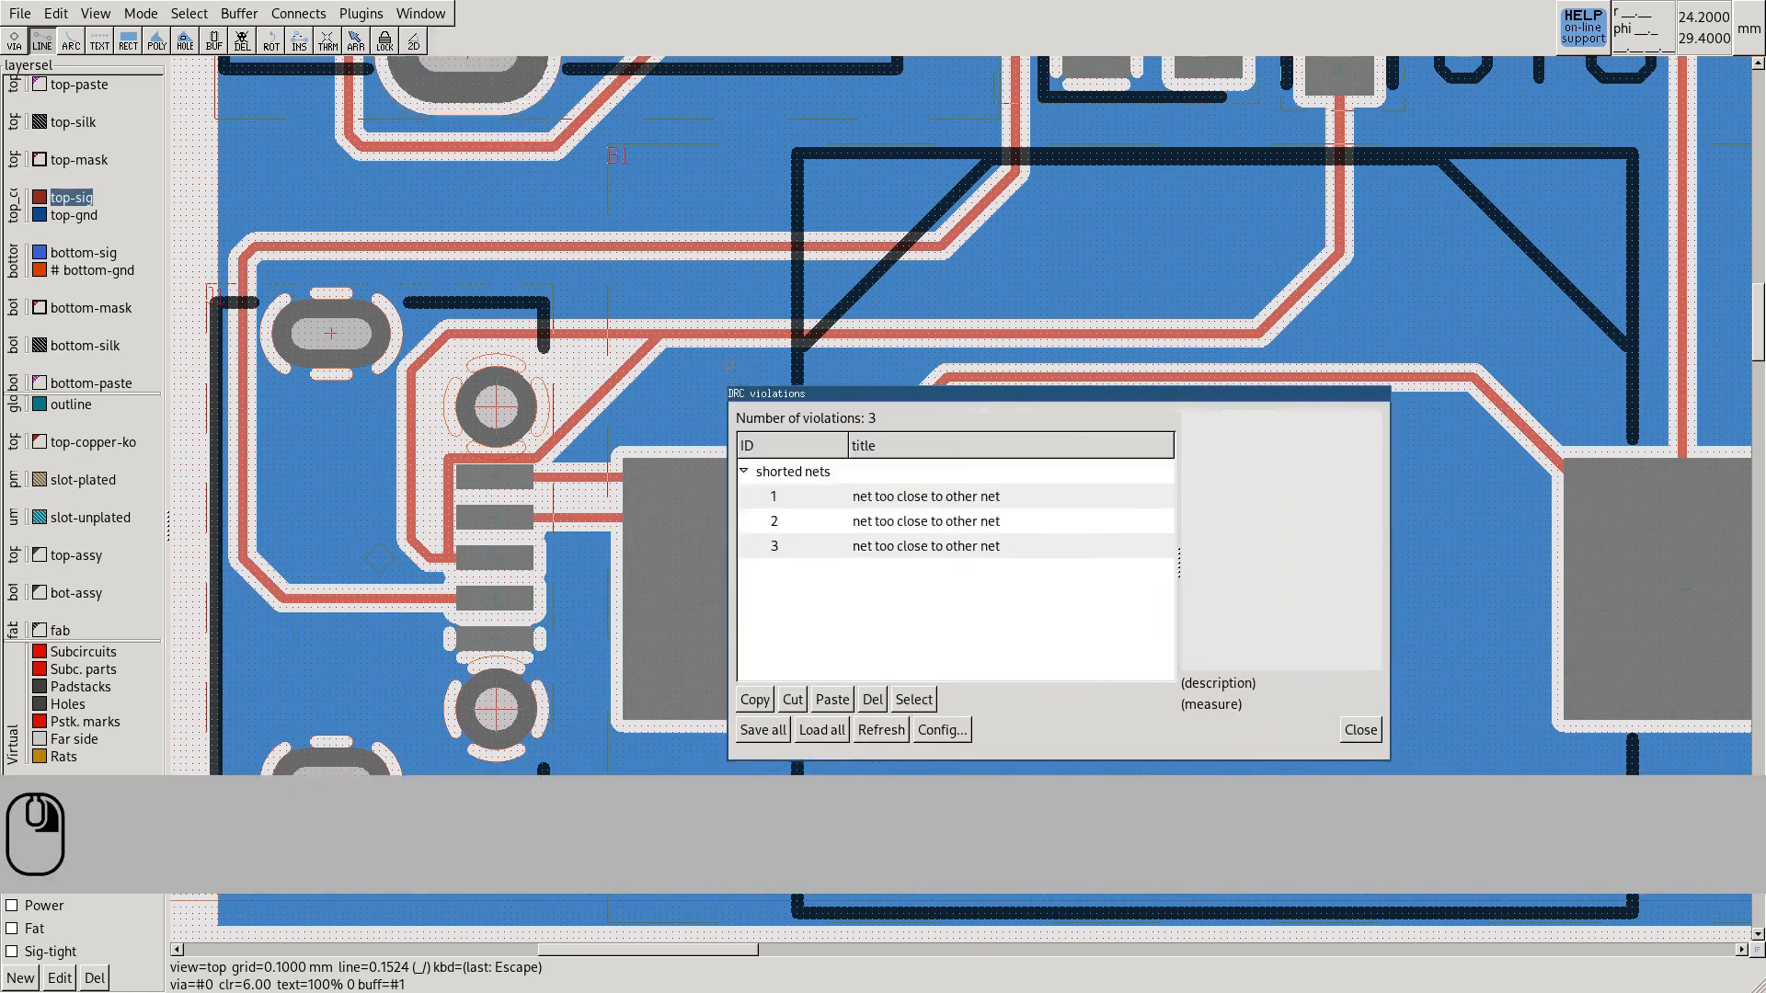
pyautogui.click(925, 496)
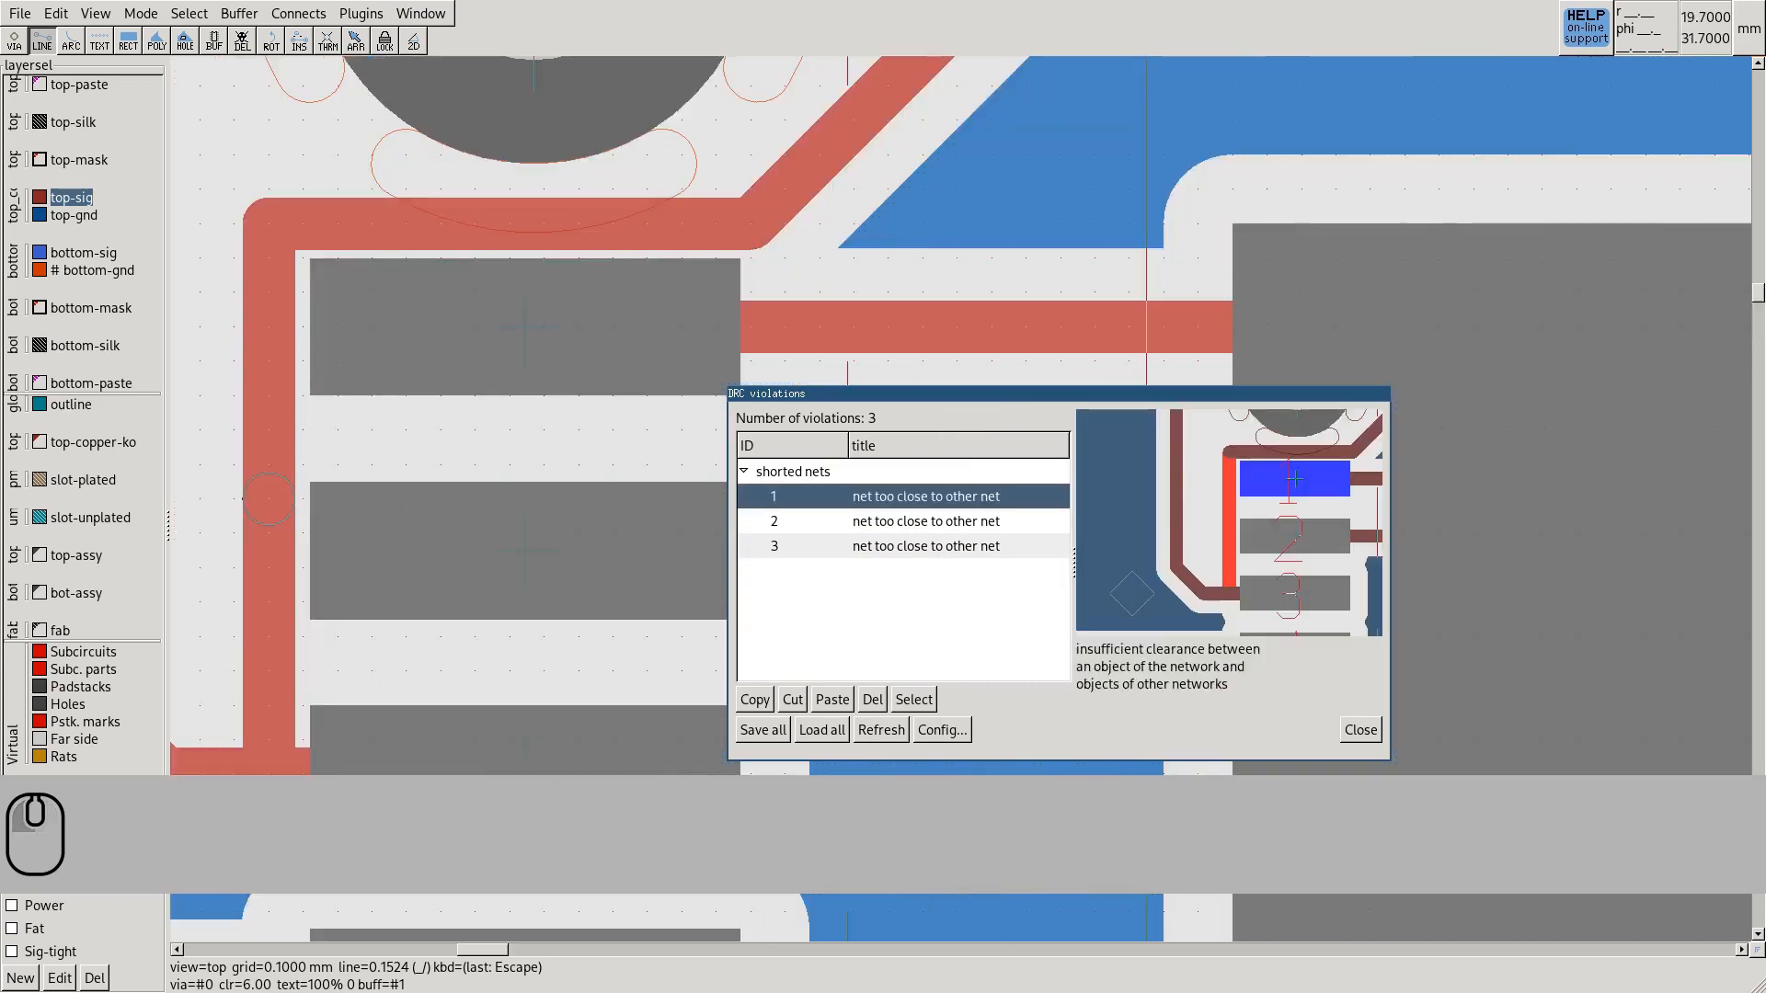
pyautogui.click(926, 520)
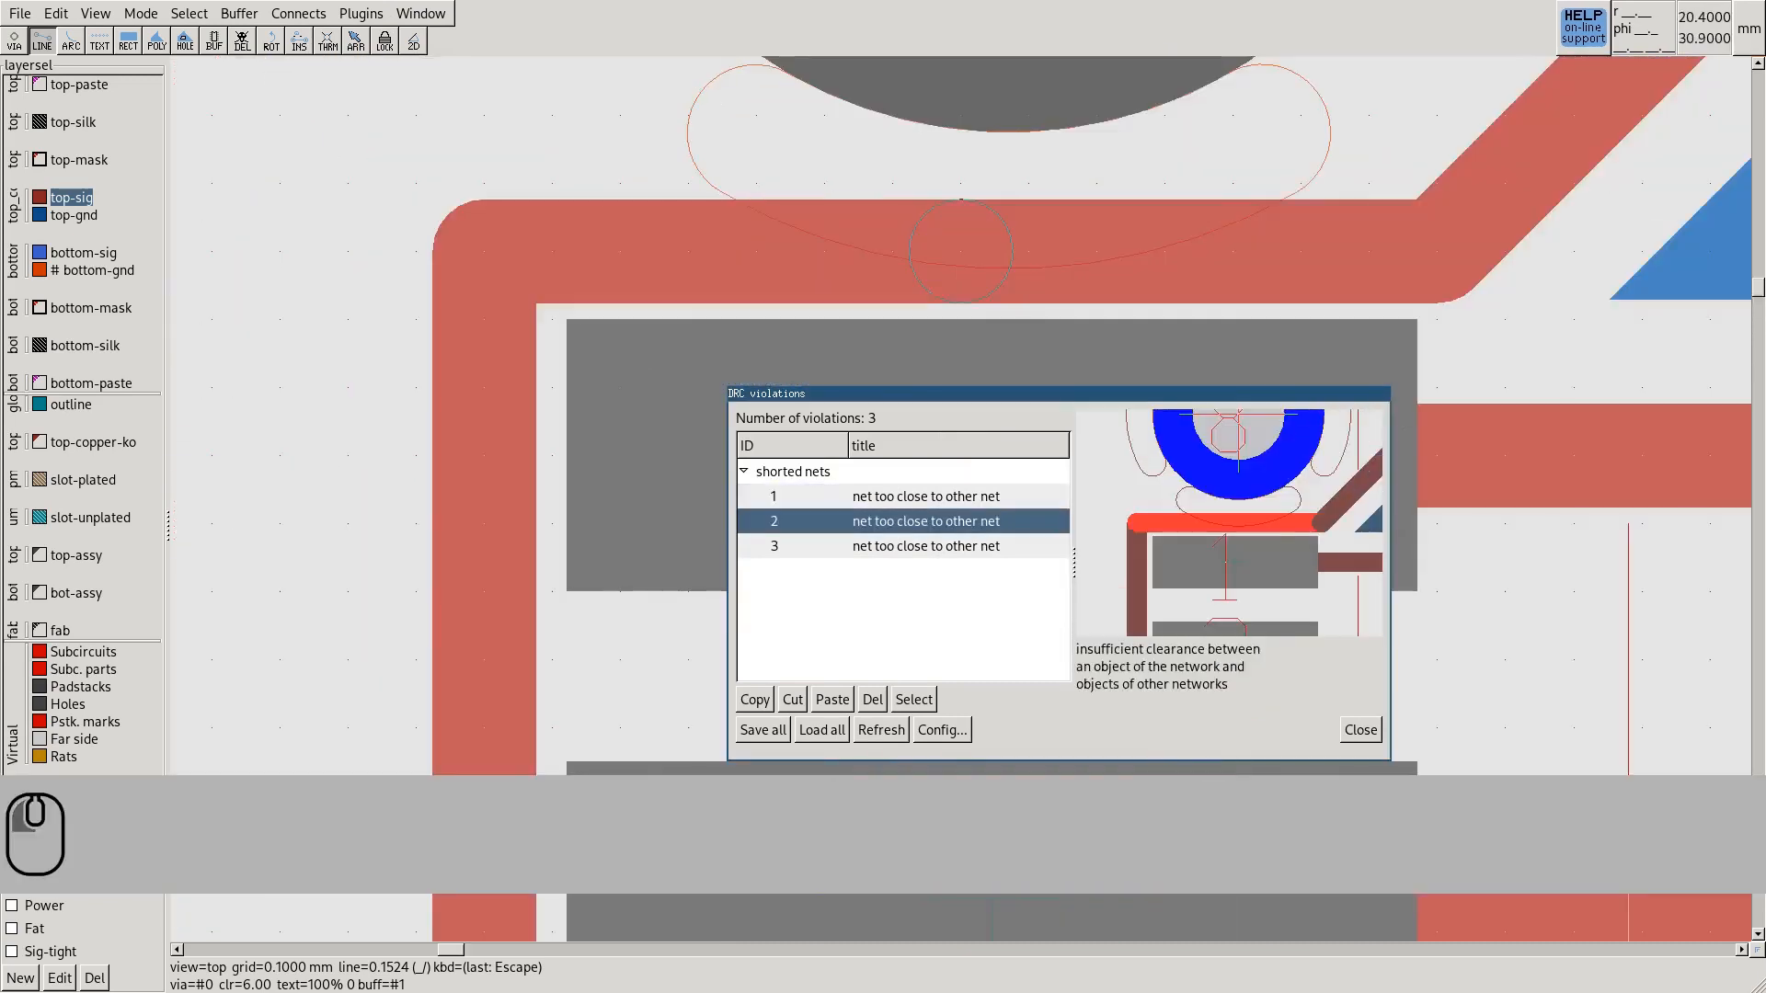
pyautogui.click(925, 545)
pyautogui.scroll(-2, 583, 378)
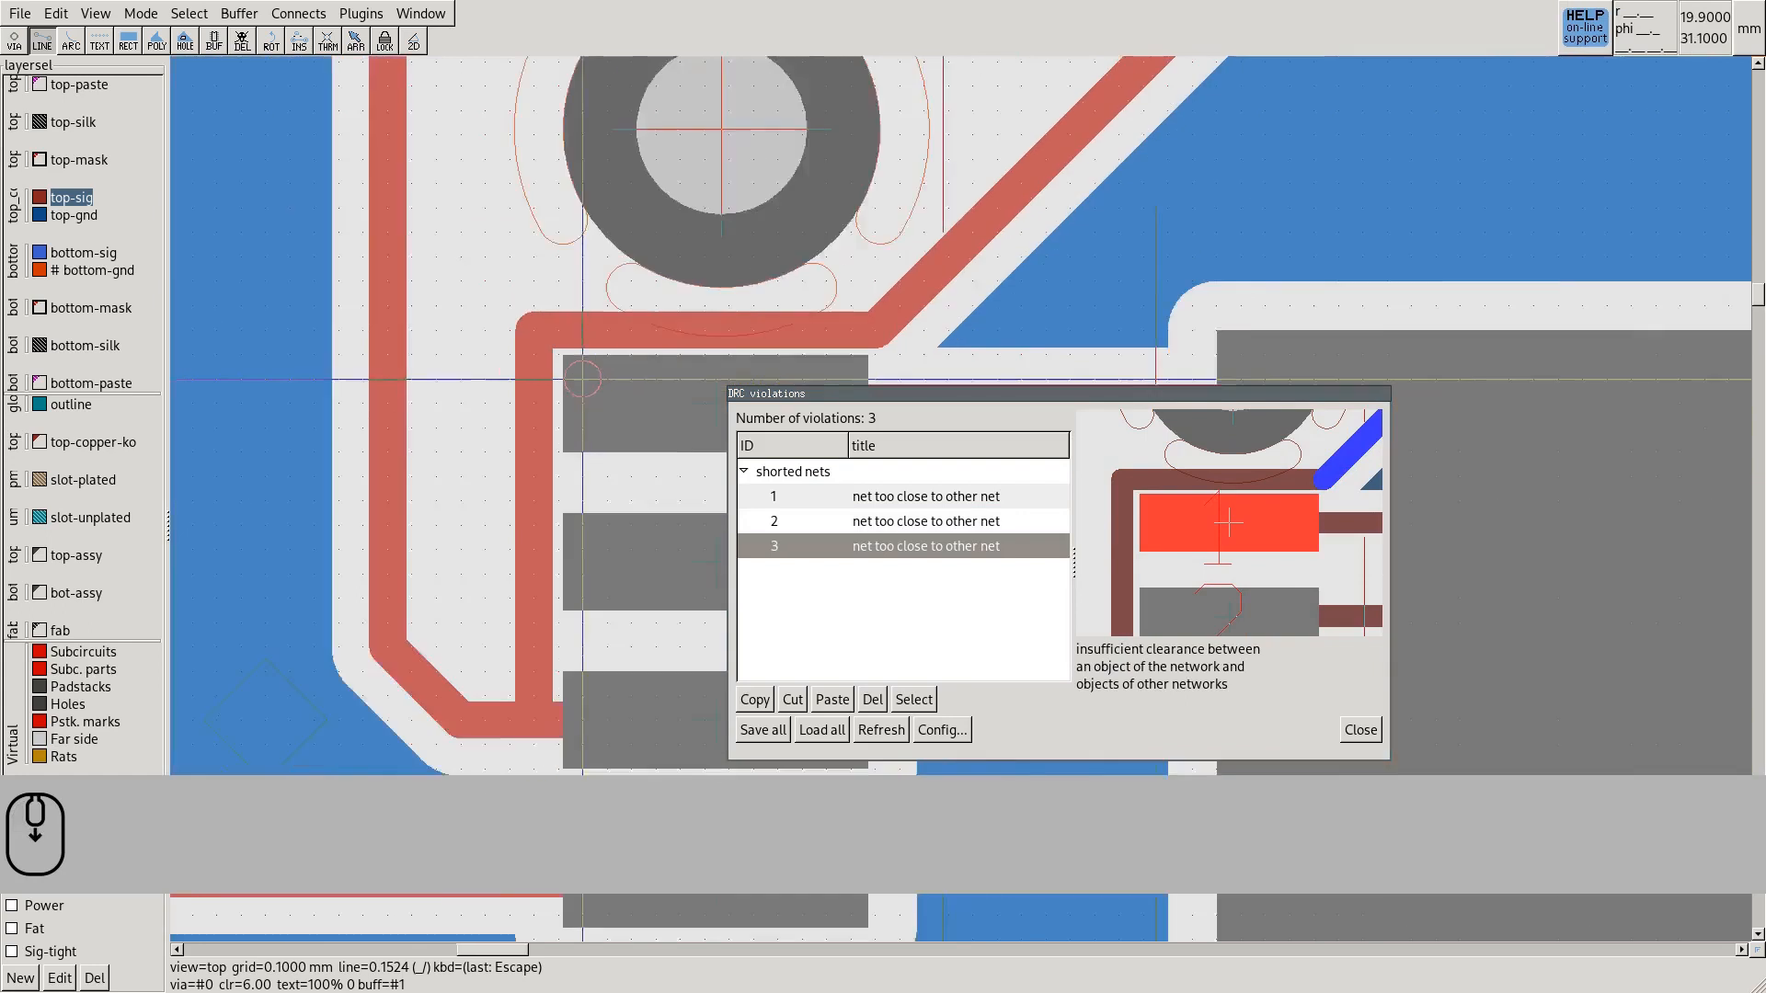
pyautogui.scroll(-3, 582, 378)
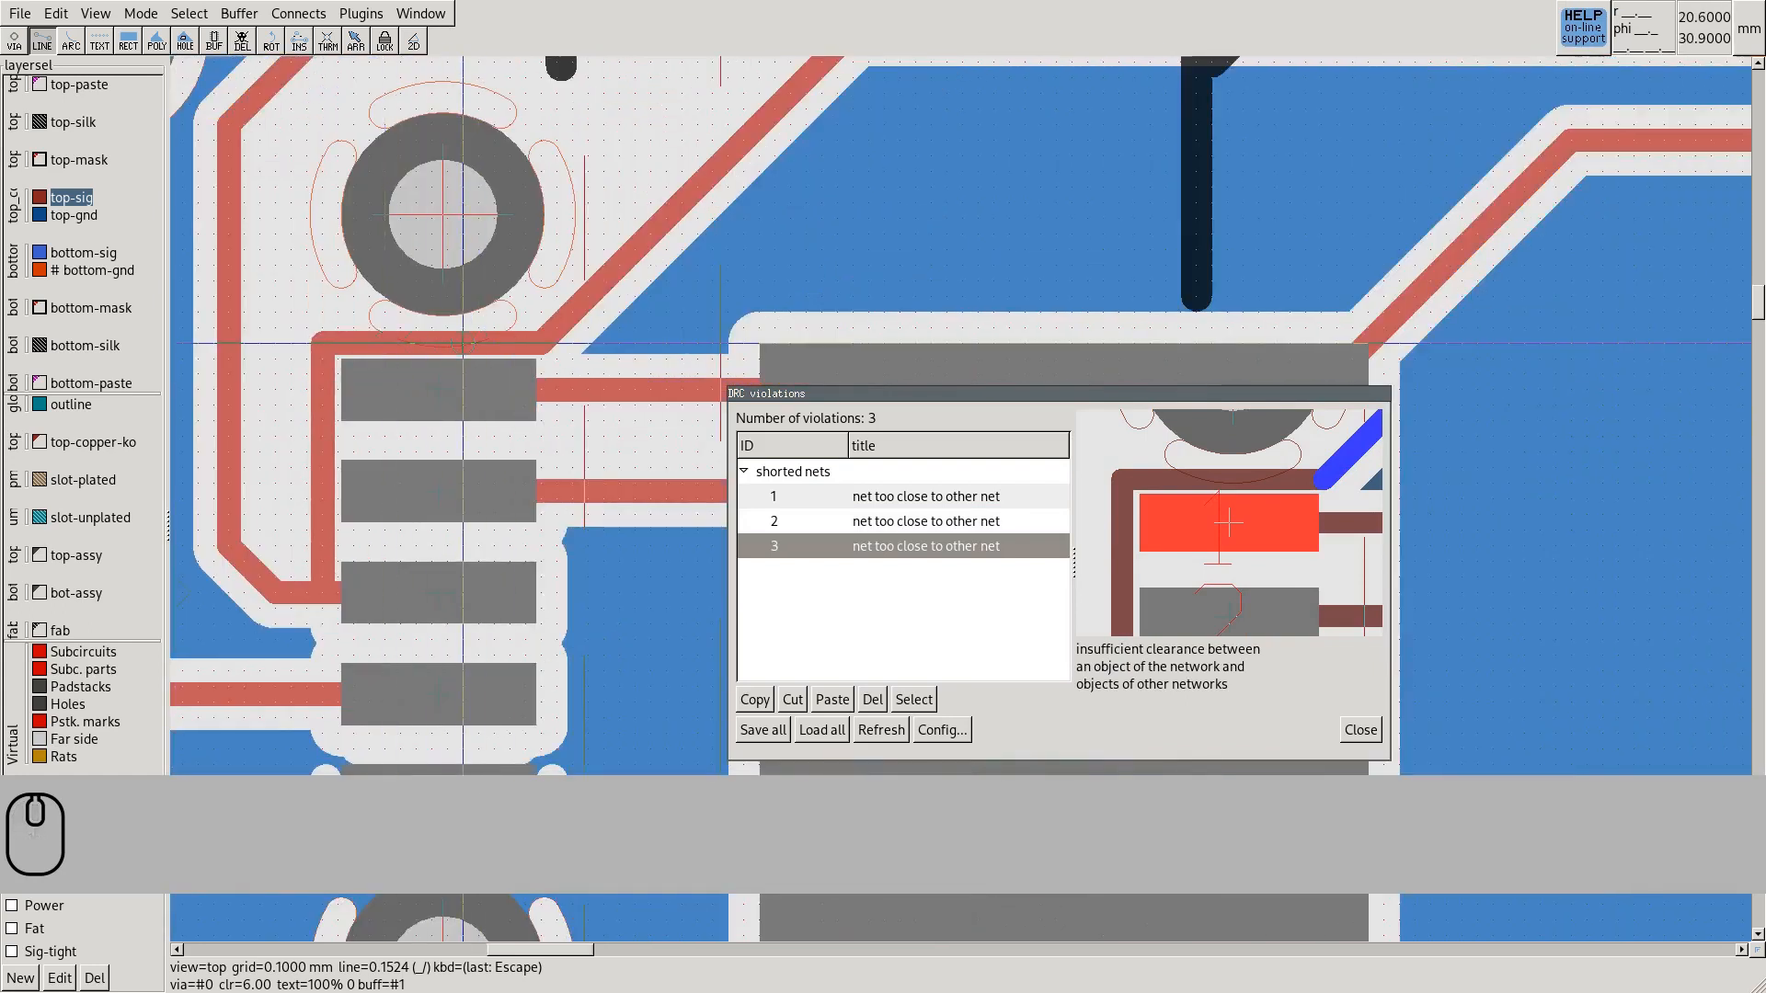
# Delete the three test trace segments around the micro-USB pads, refresh the DRC check, and close the violations window
pyautogui.press('Delete')
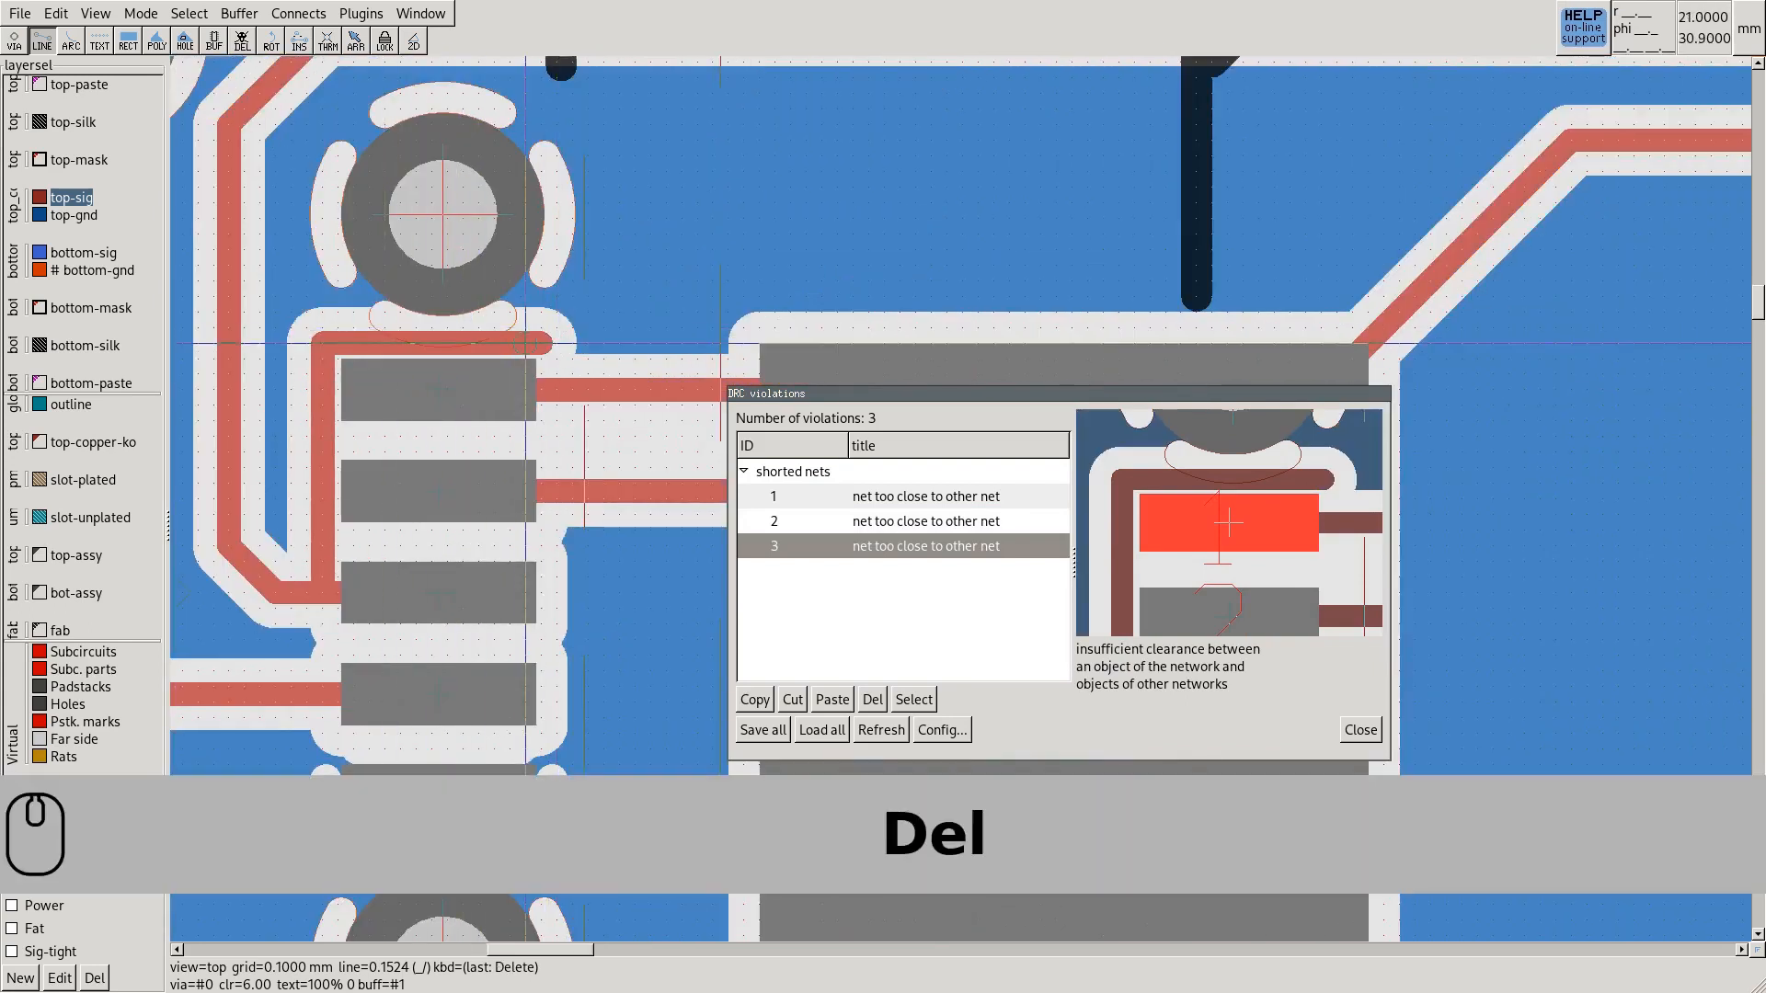
pyautogui.press('Delete')
pyautogui.press('Delete')
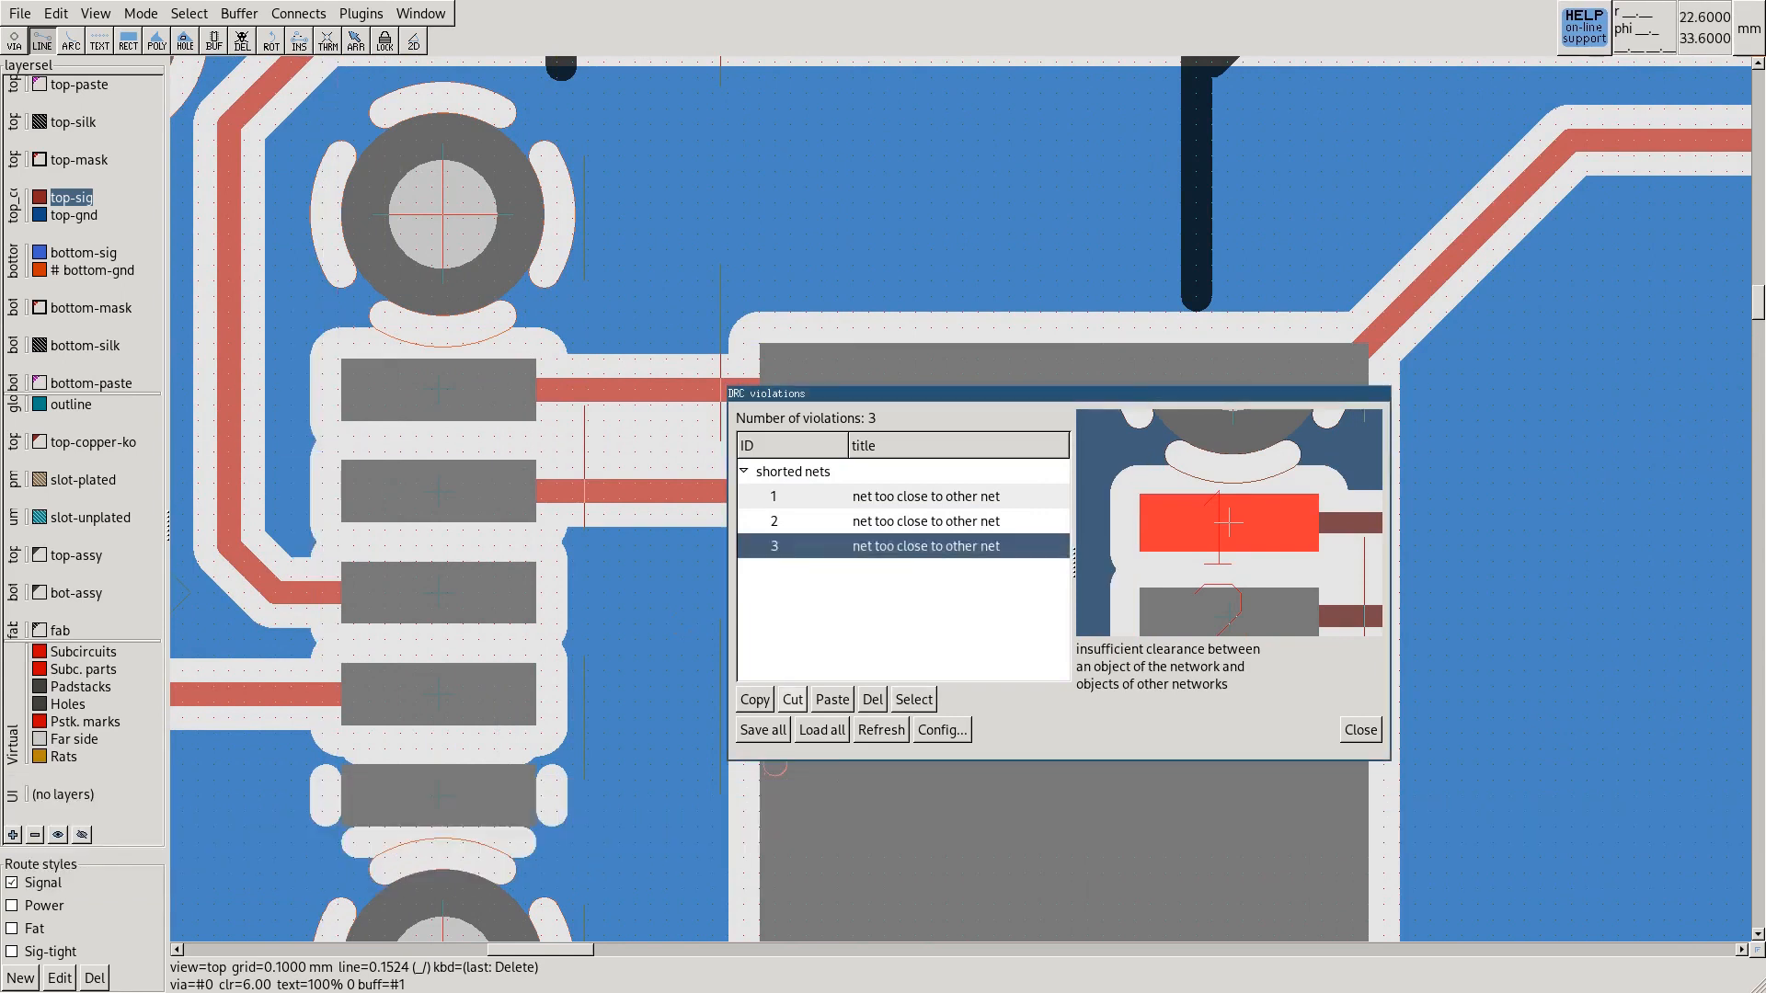
pyautogui.click(881, 730)
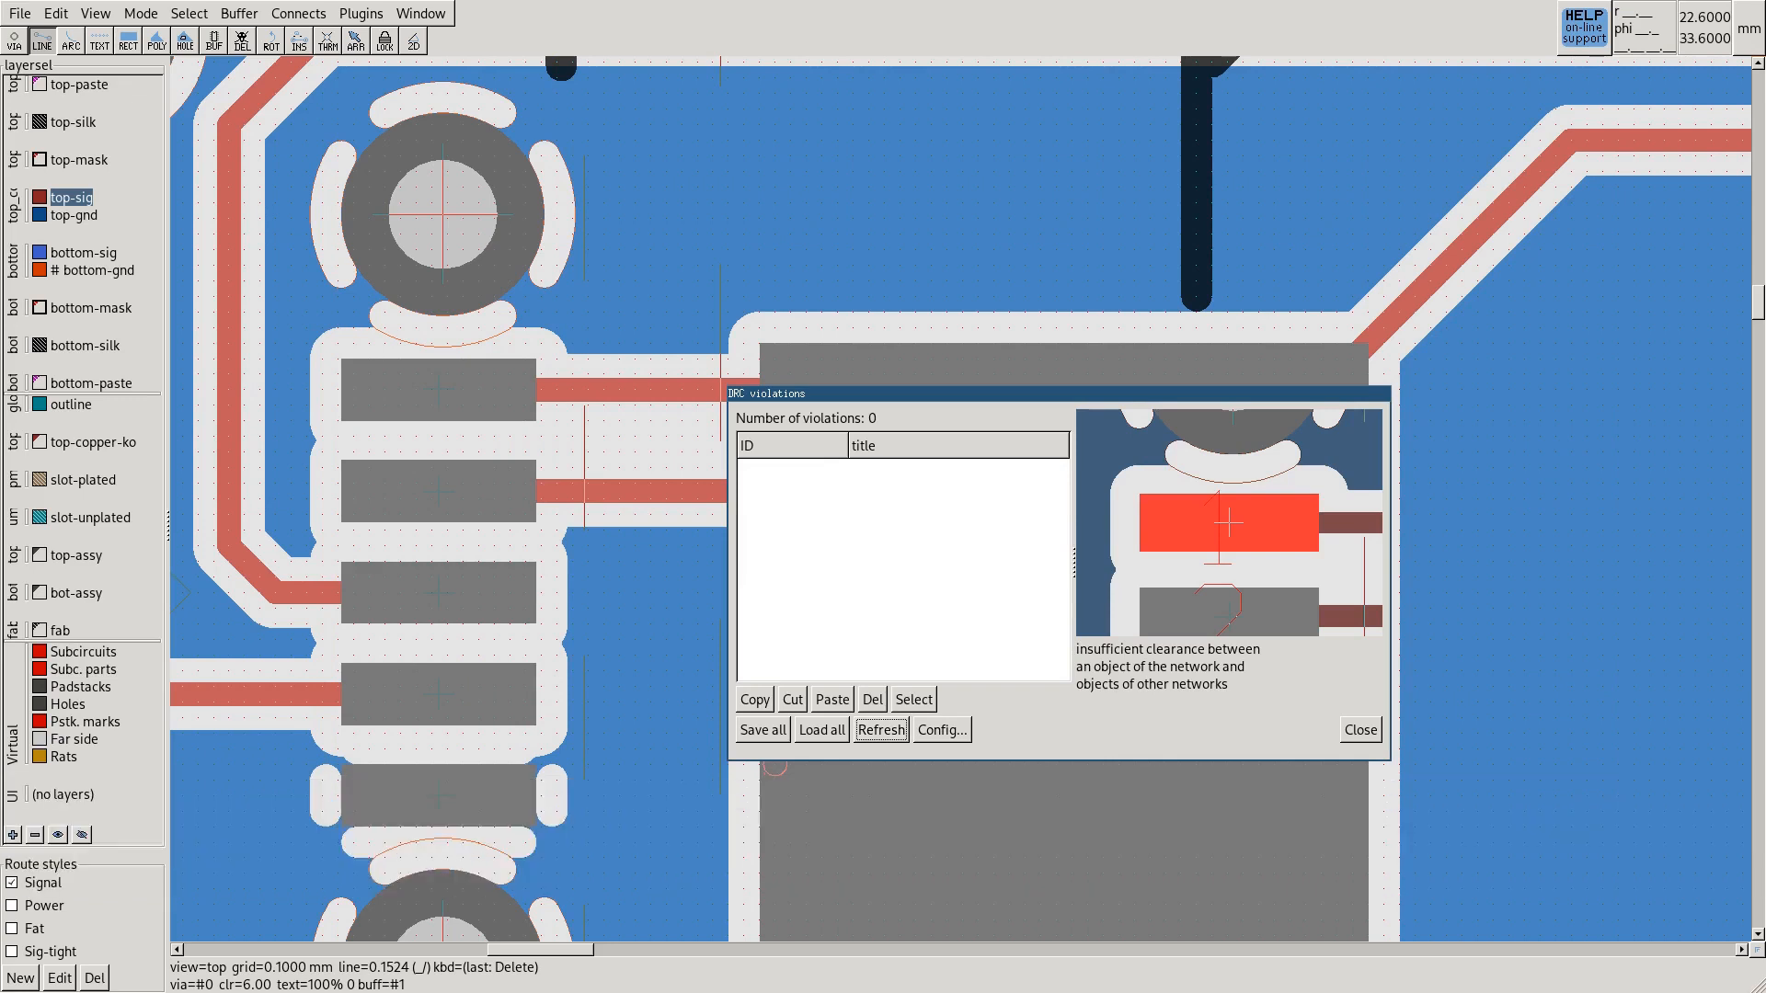
pyautogui.scroll(-5, 504, 432)
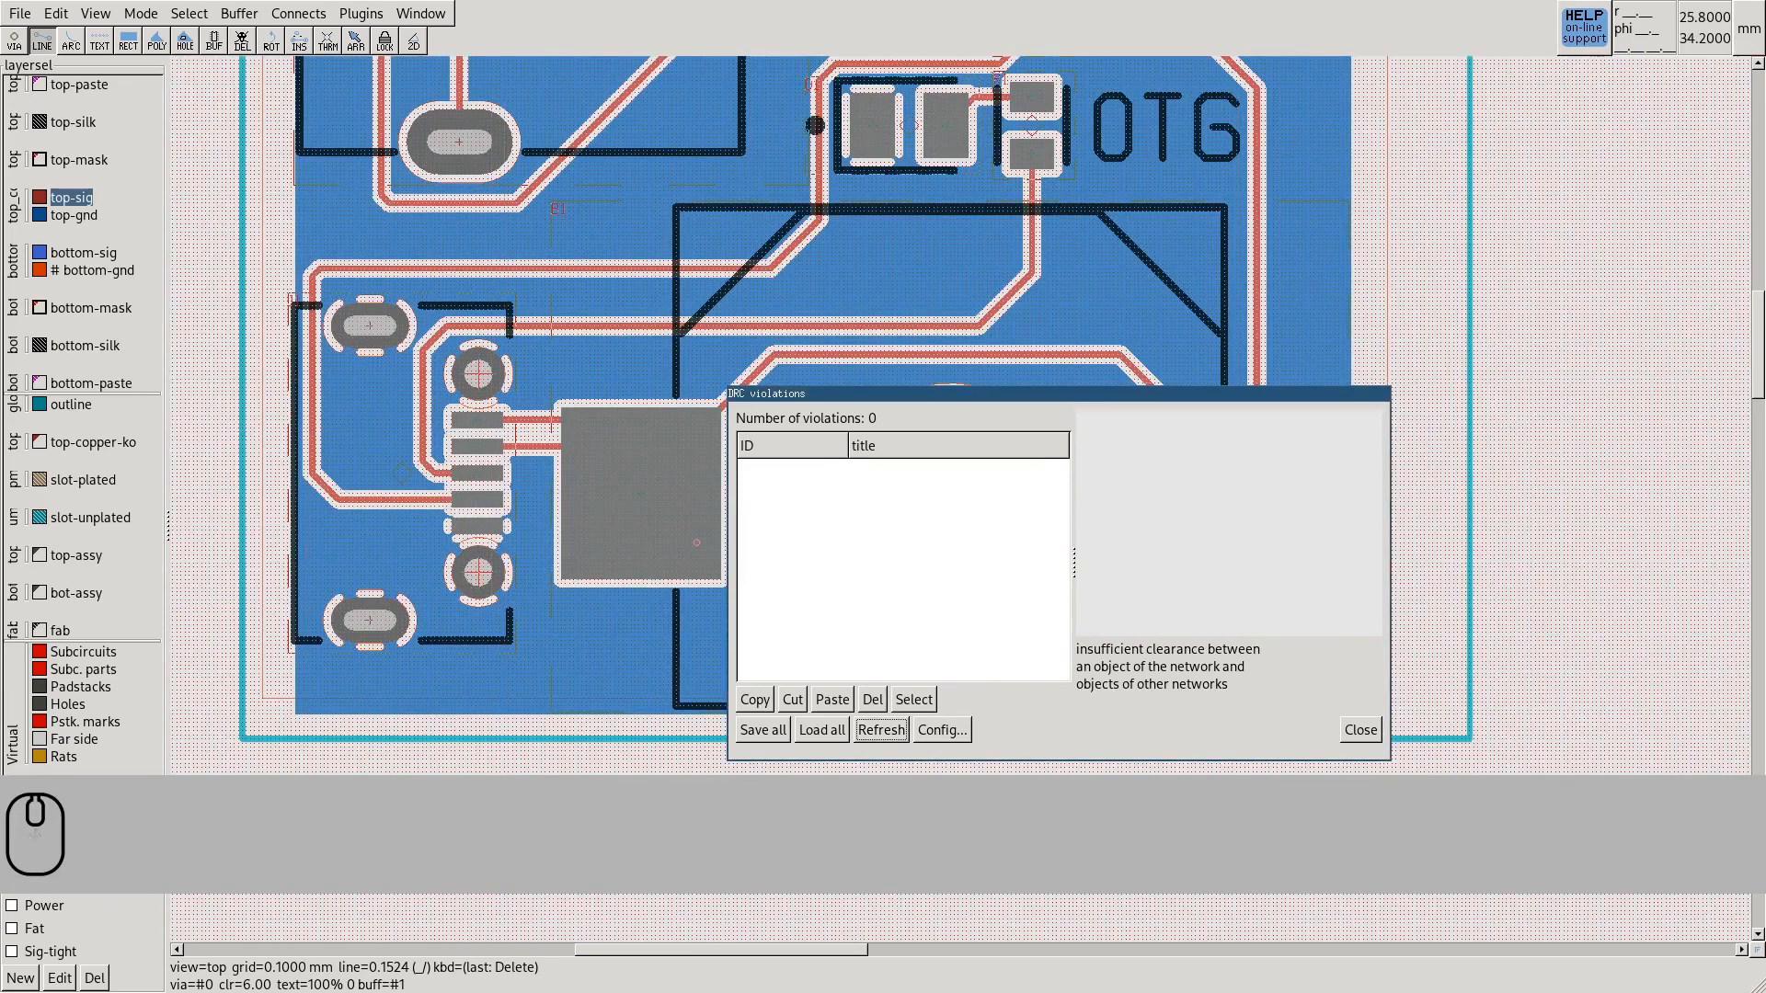
pyautogui.click(1360, 729)
# Open the CAM job export, browse the preset jobs as far as gerber:Seeed, and enlarge the dialog
pyautogui.scroll(-3, 730, 453)
pyautogui.moveTo(728, 412); pyautogui.dragTo(709, 485, button='middle')
pyautogui.scroll(-2, 708, 423)
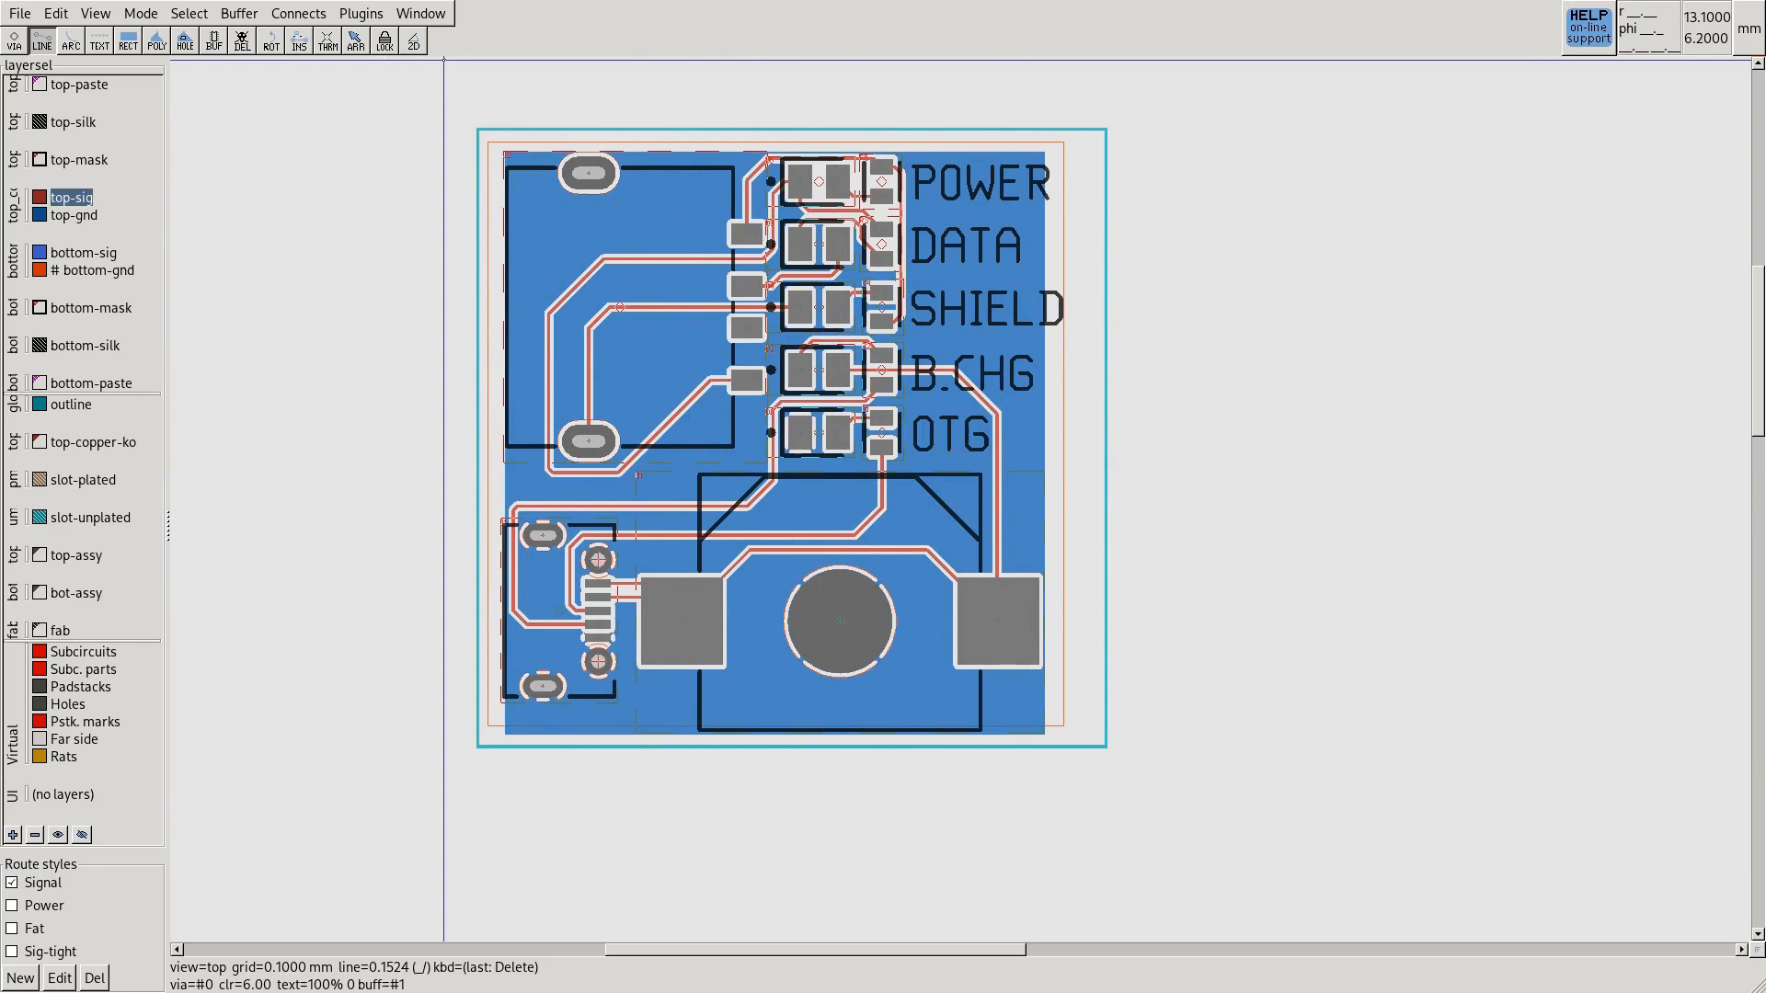
pyautogui.click(19, 13)
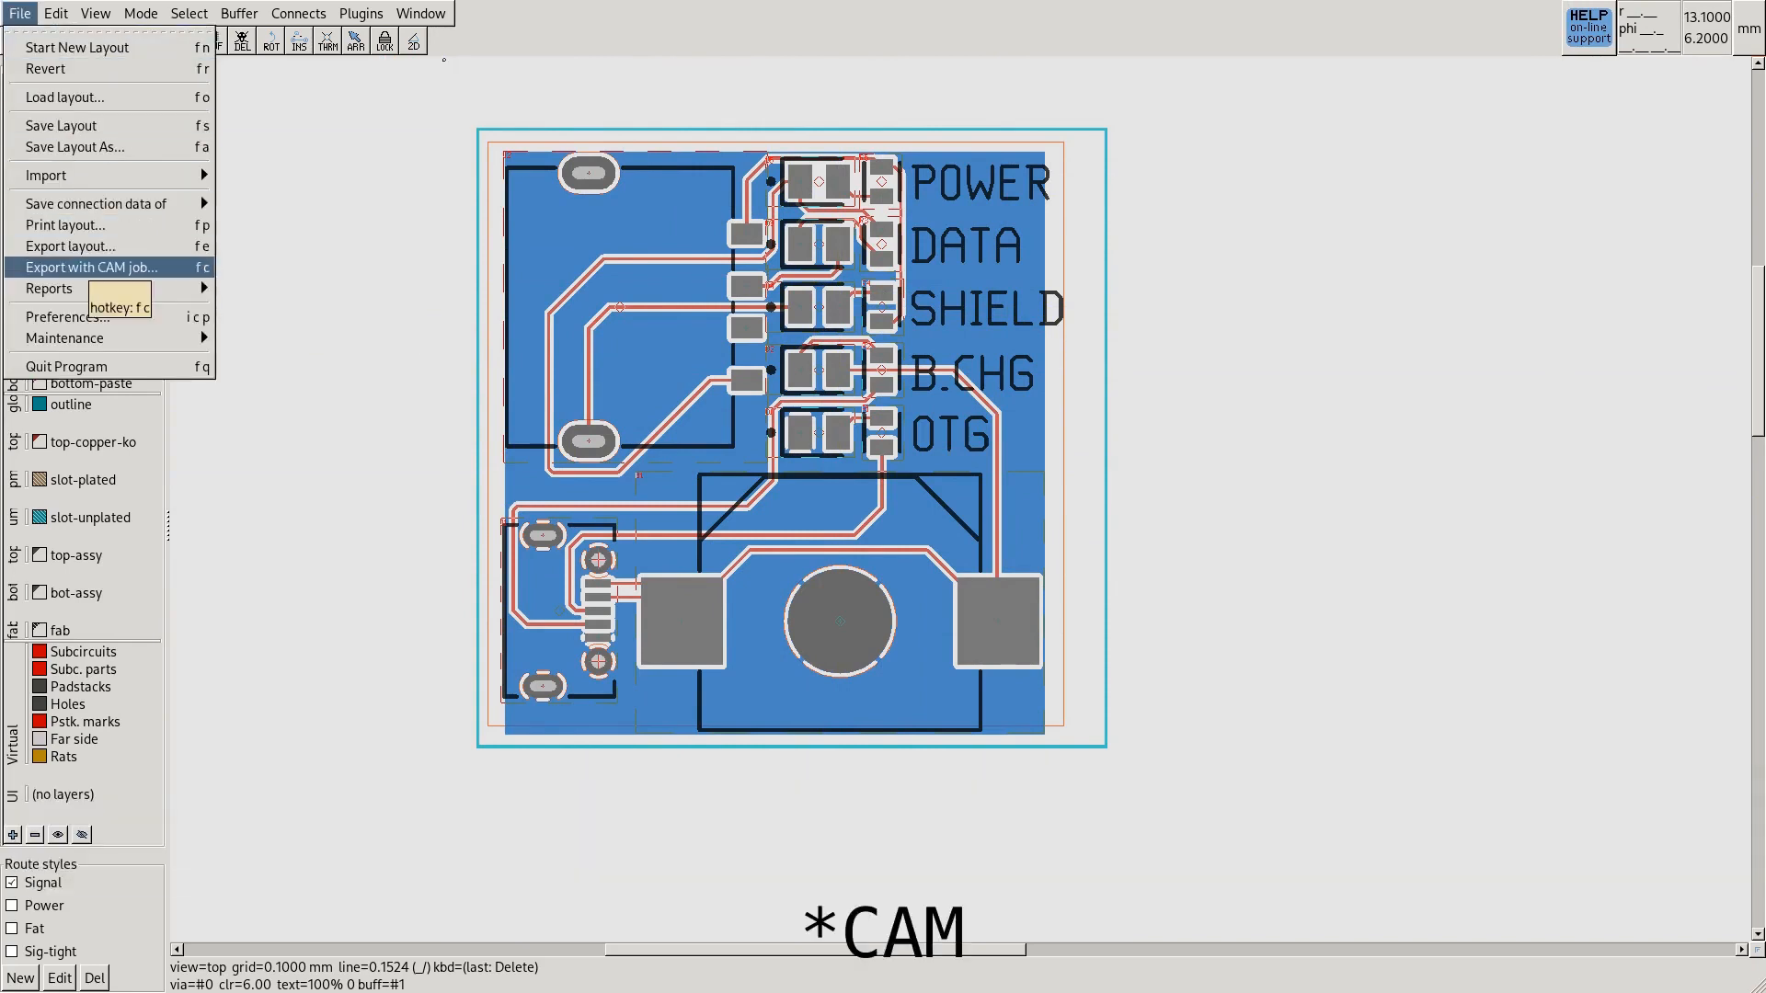
pyautogui.click(91, 267)
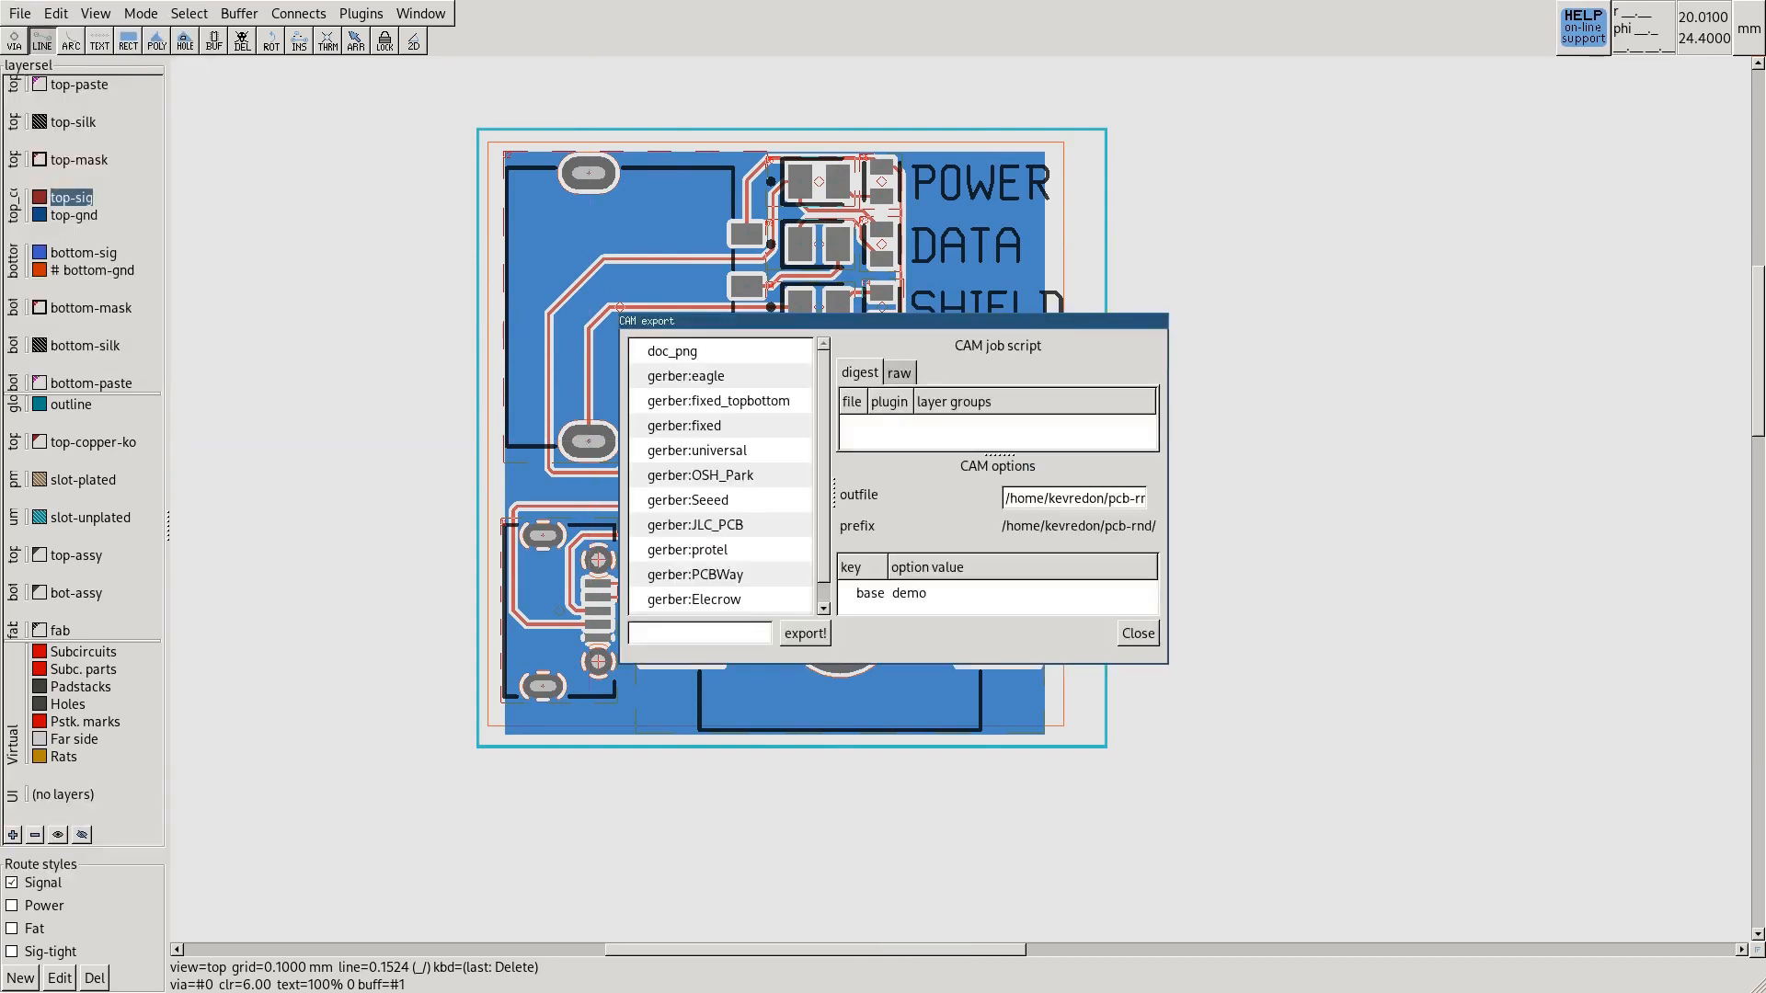
pyautogui.click(673, 351)
pyautogui.scroll(-1, 721, 476)
pyautogui.click(687, 478)
pyautogui.moveTo(1163, 660); pyautogui.dragTo(1483, 829, button='right')
pyautogui.moveTo(1053, 321); pyautogui.dragTo(899, 191)
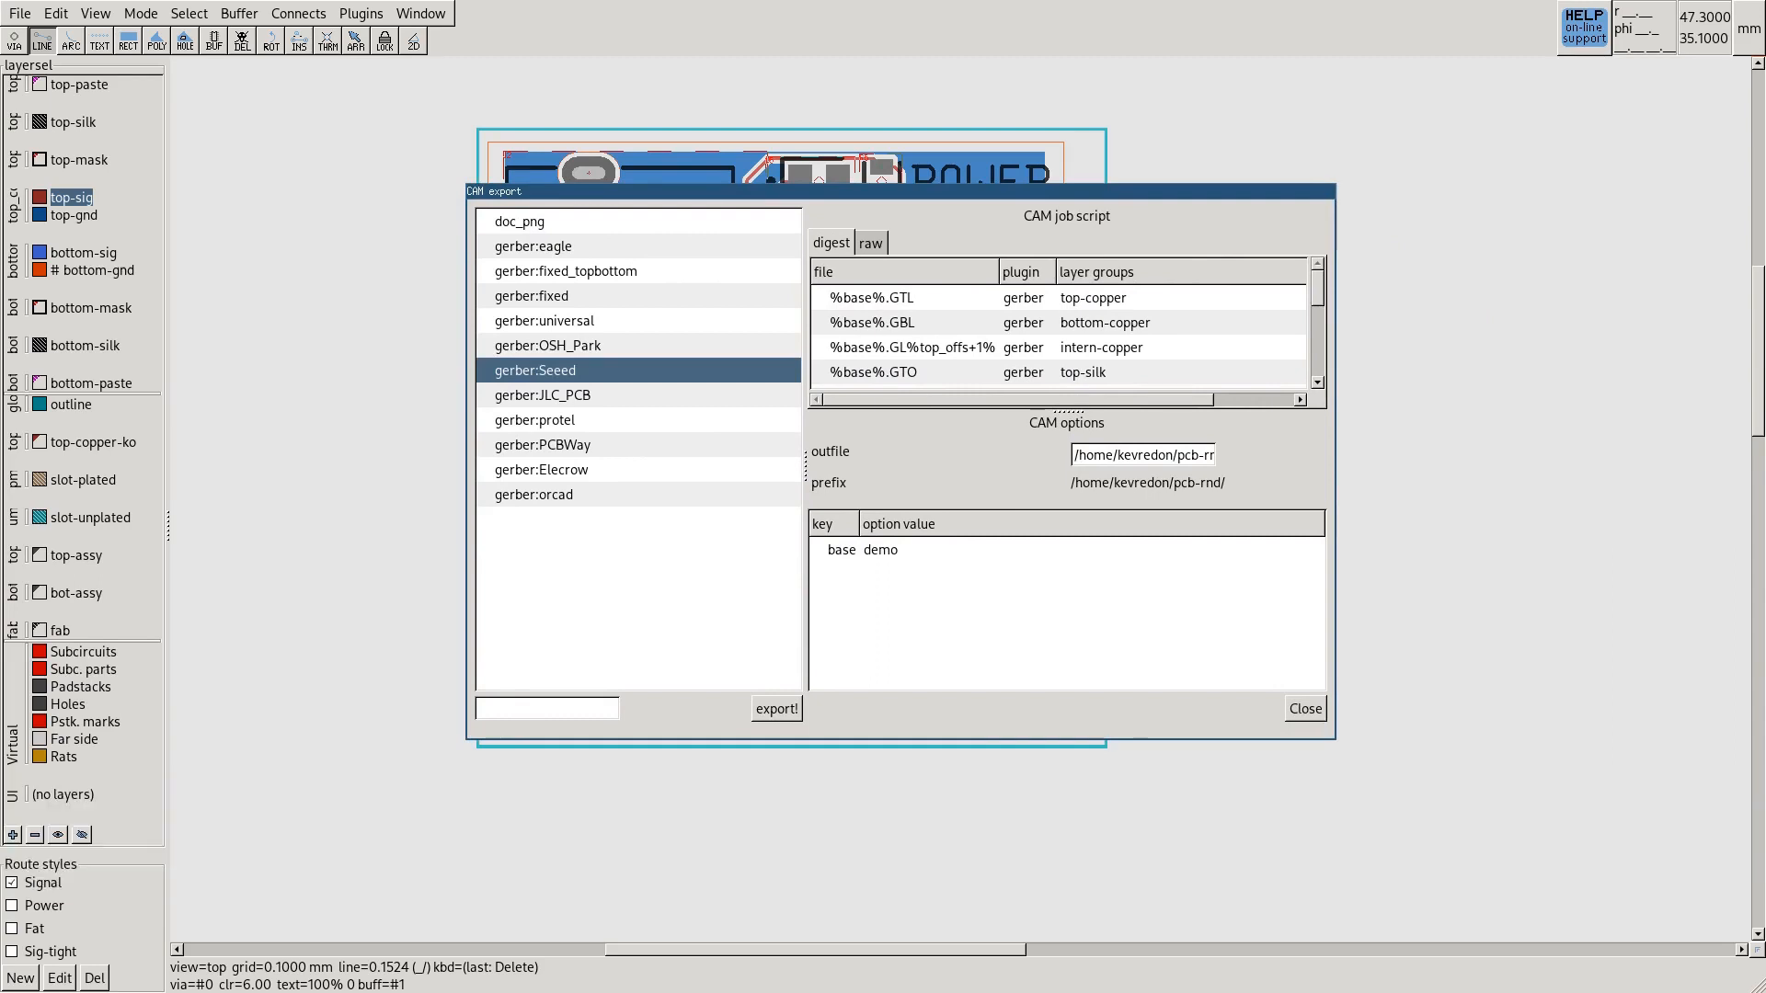
# Choose the gerber:OSH_Park CAM job, review its output files down to the fab and drill entries, and export the board
pyautogui.scroll(1, 638, 357)
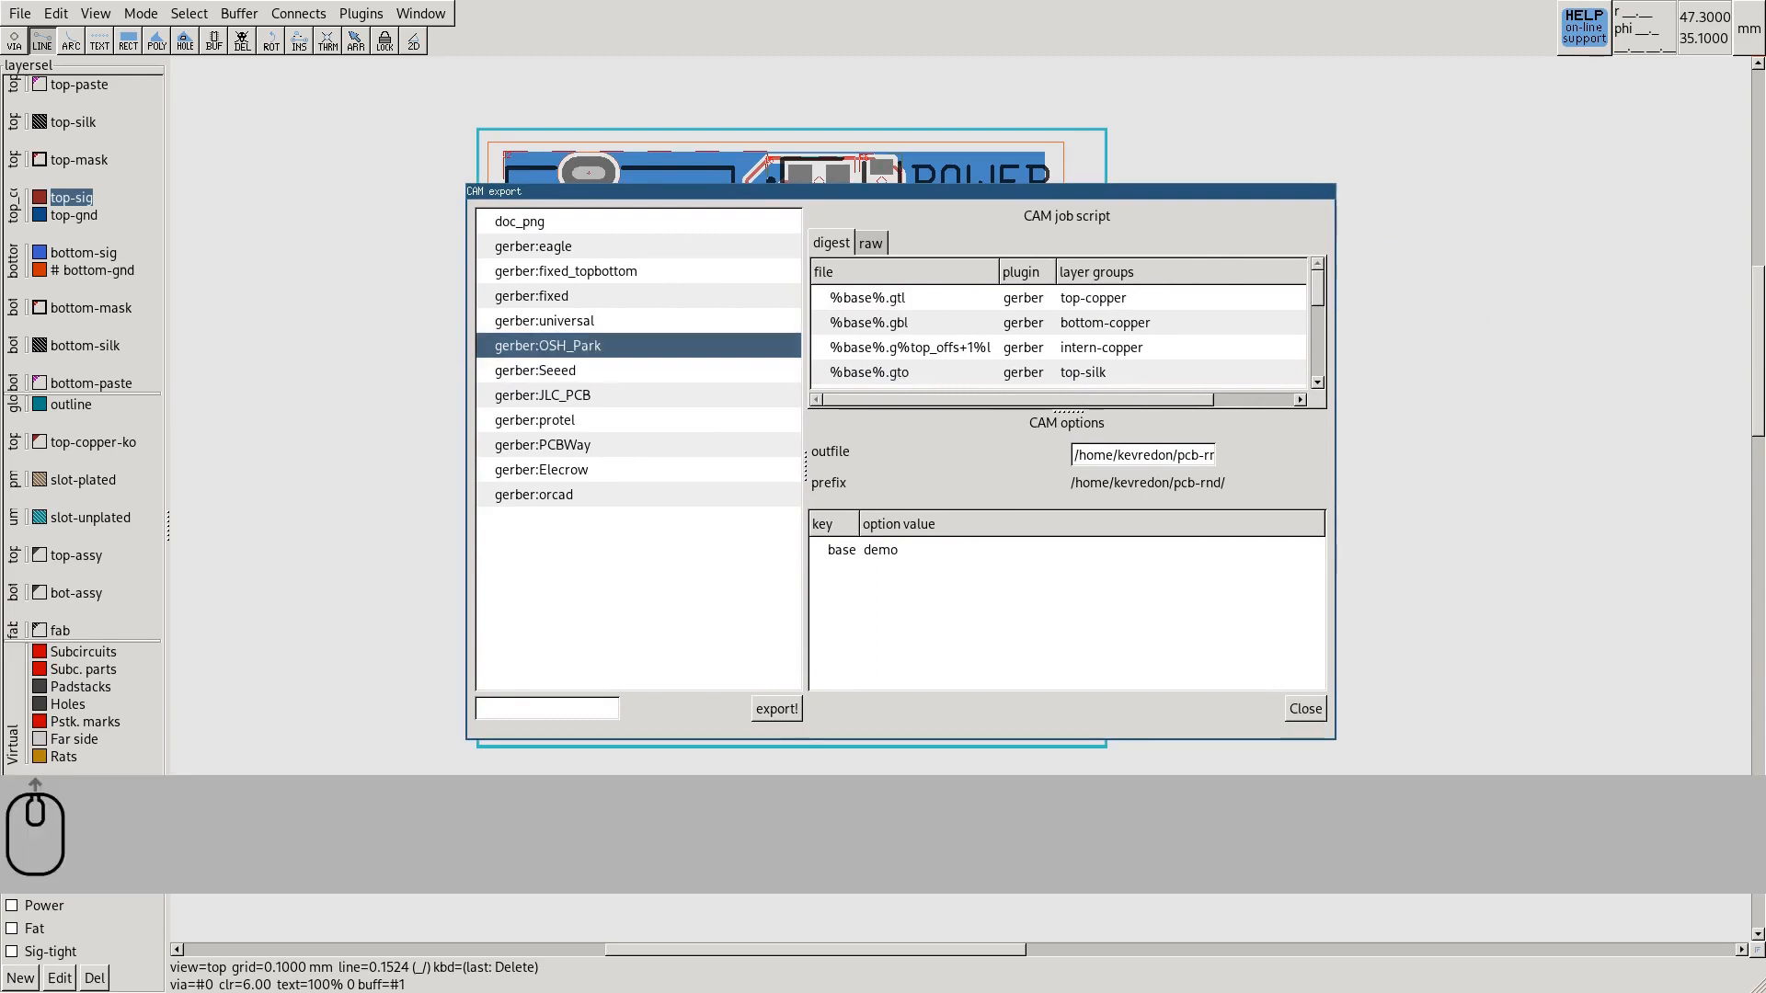
pyautogui.scroll(-1, 1058, 322)
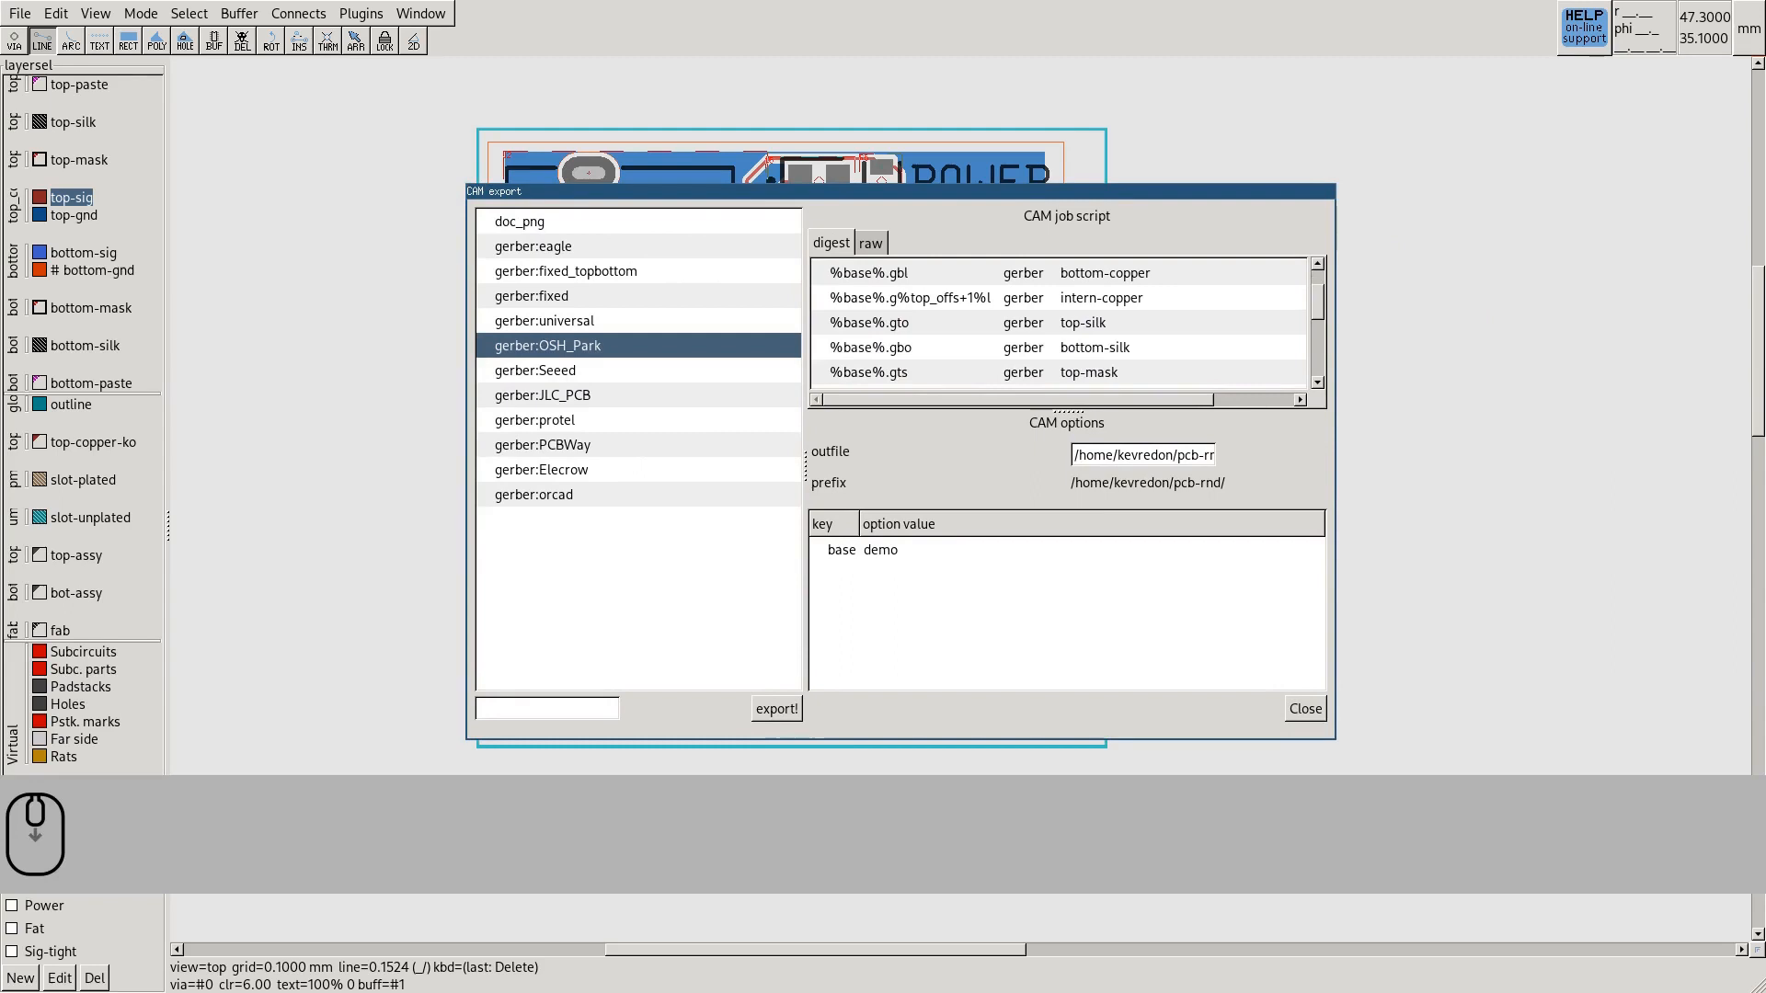
pyautogui.scroll(-5, 1058, 321)
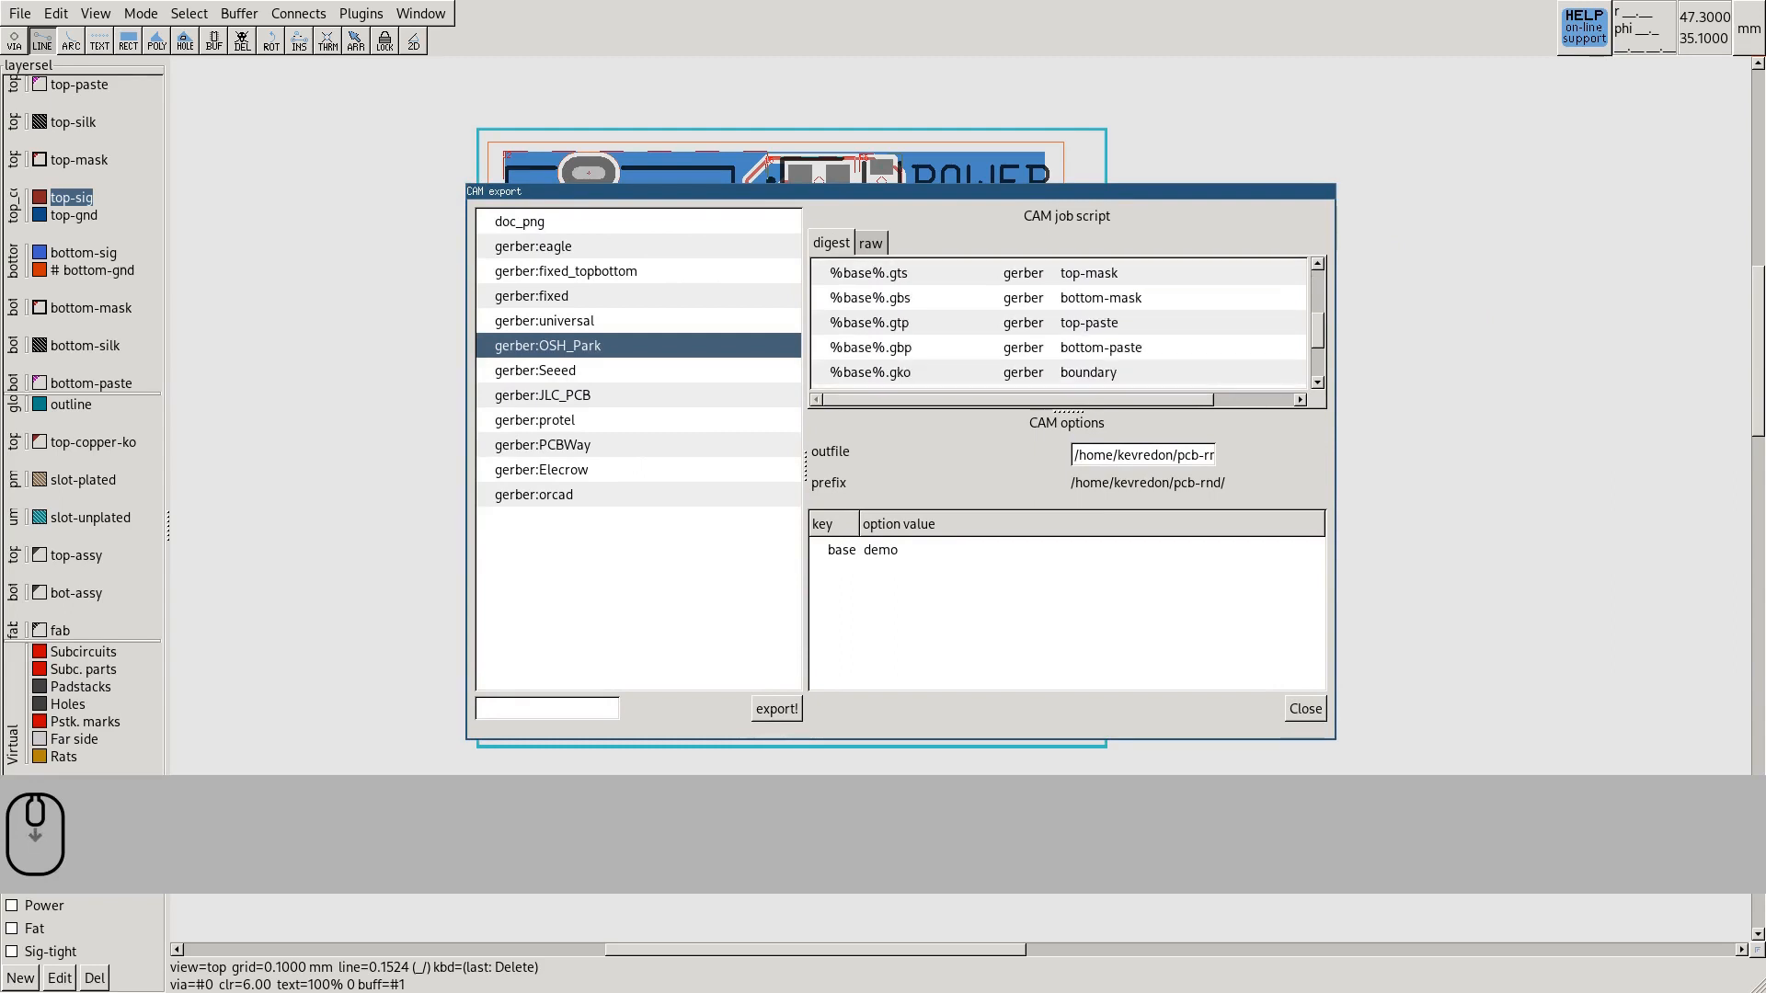
pyautogui.scroll(-3, 1058, 322)
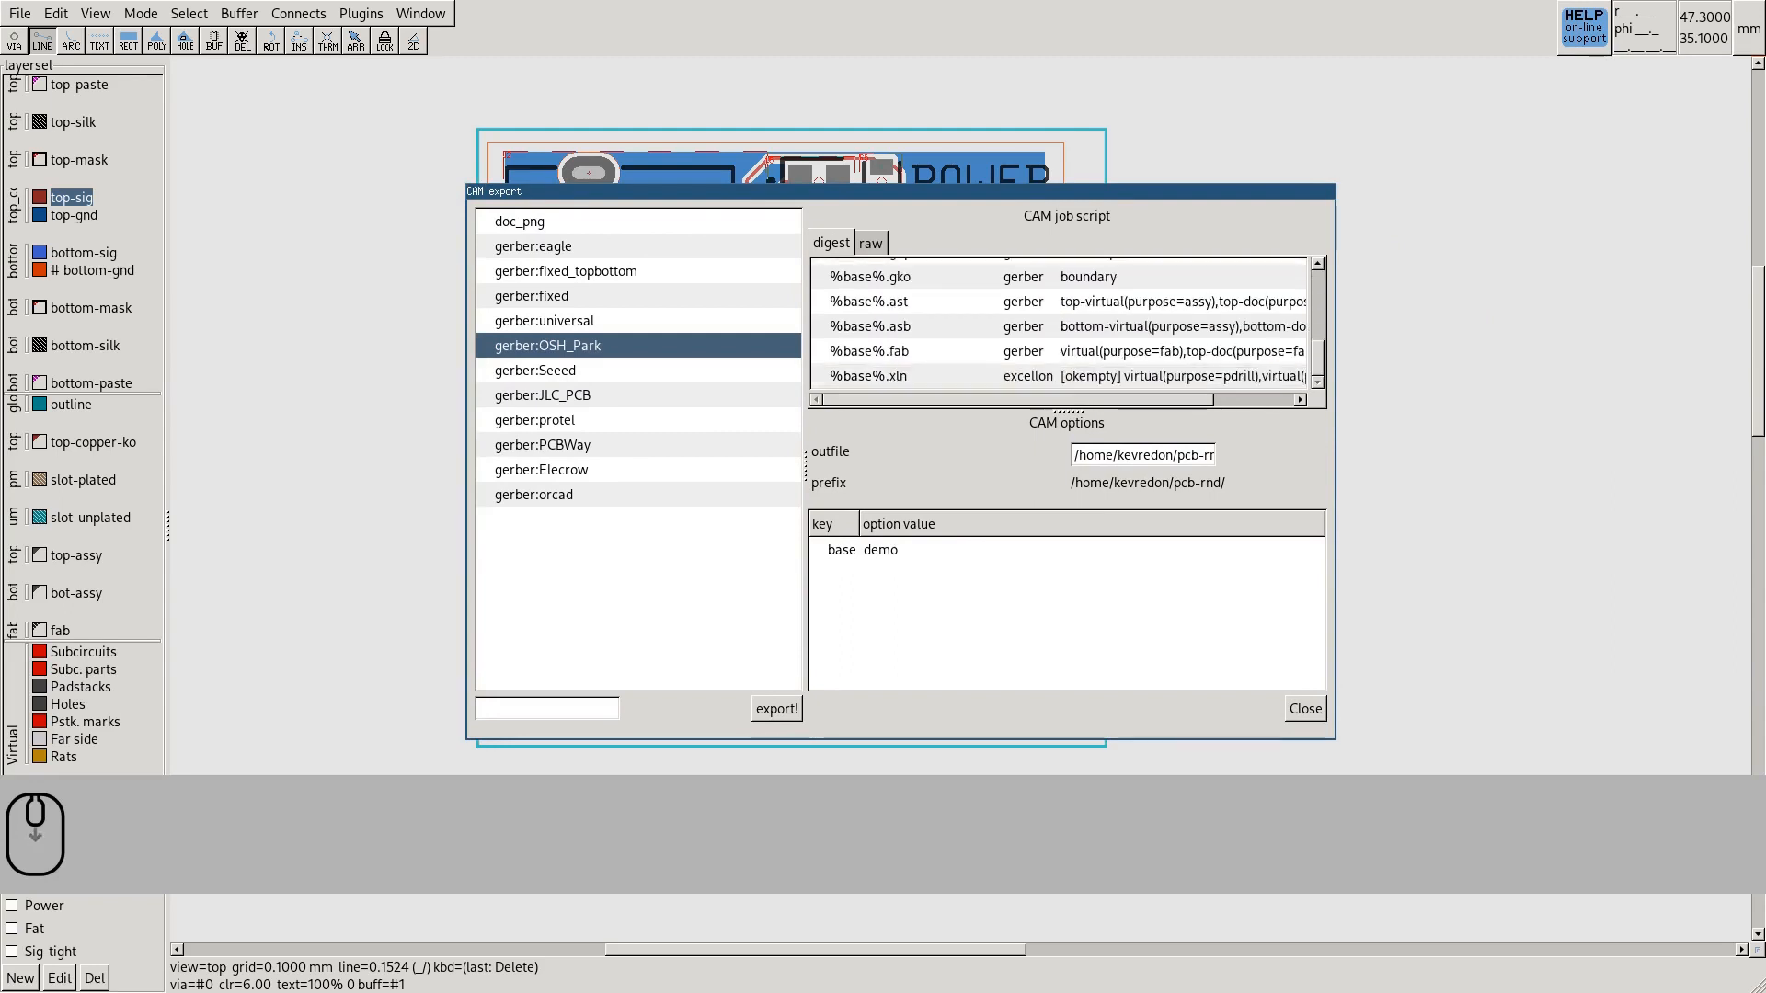
pyautogui.click(1058, 352)
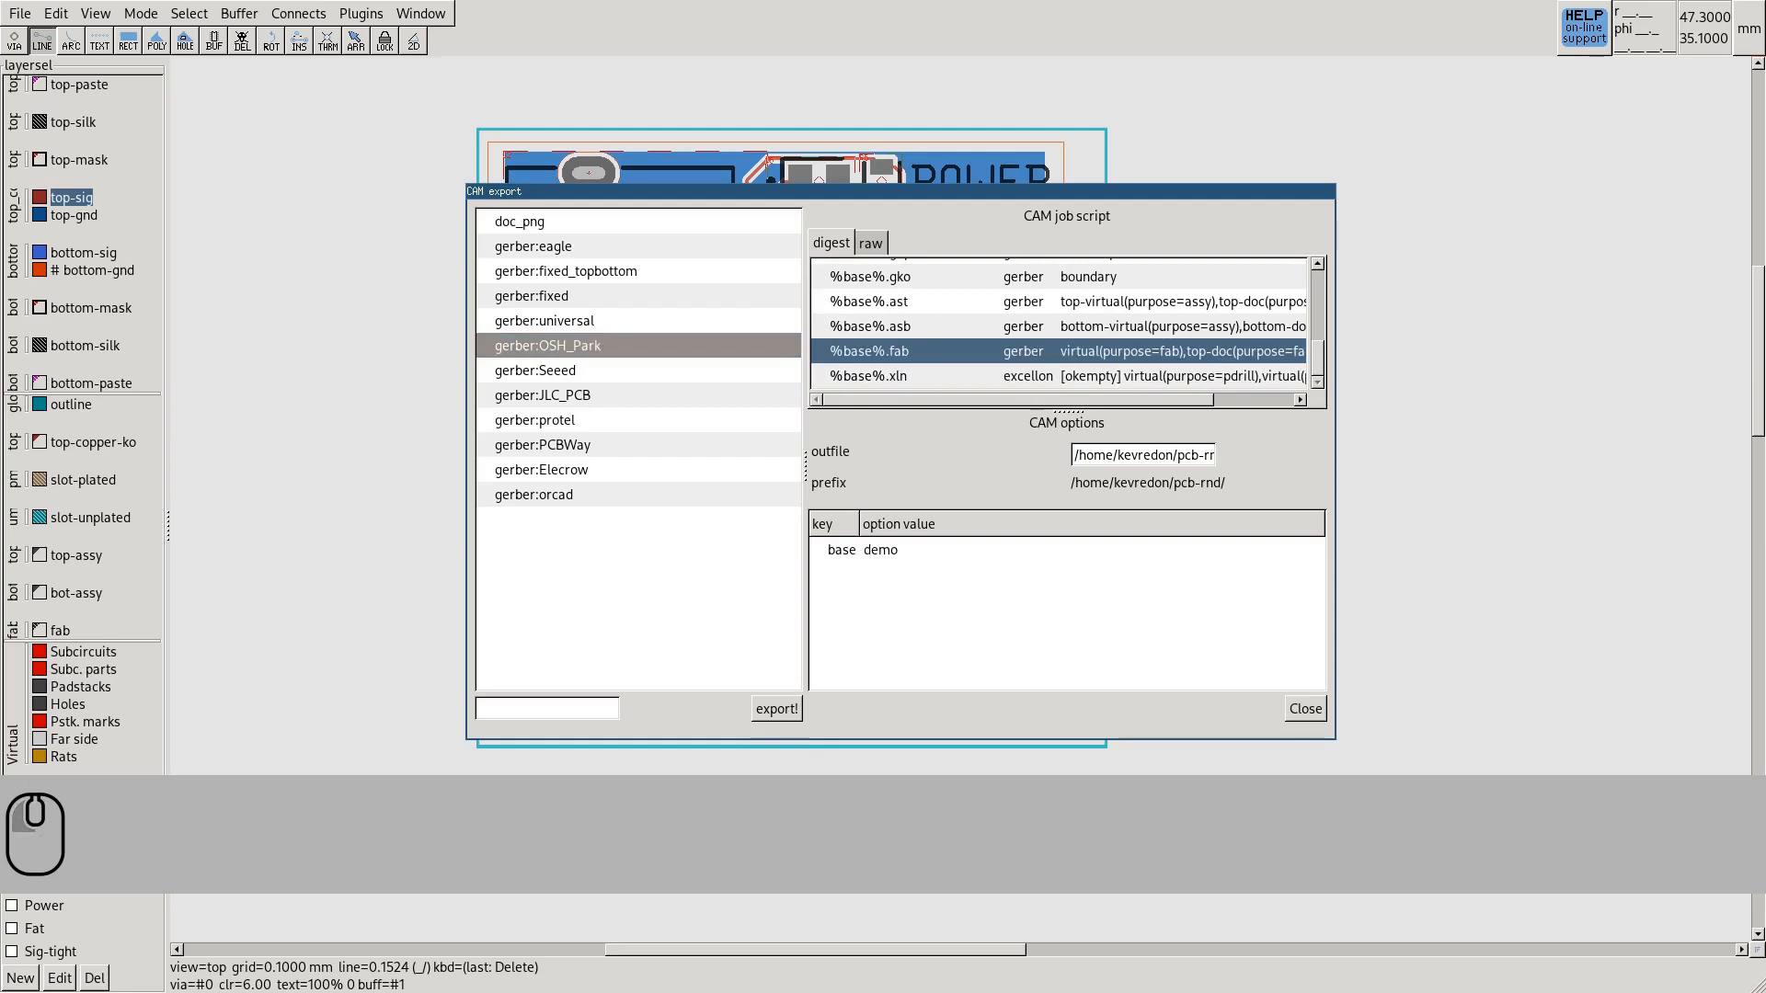
pyautogui.click(1058, 376)
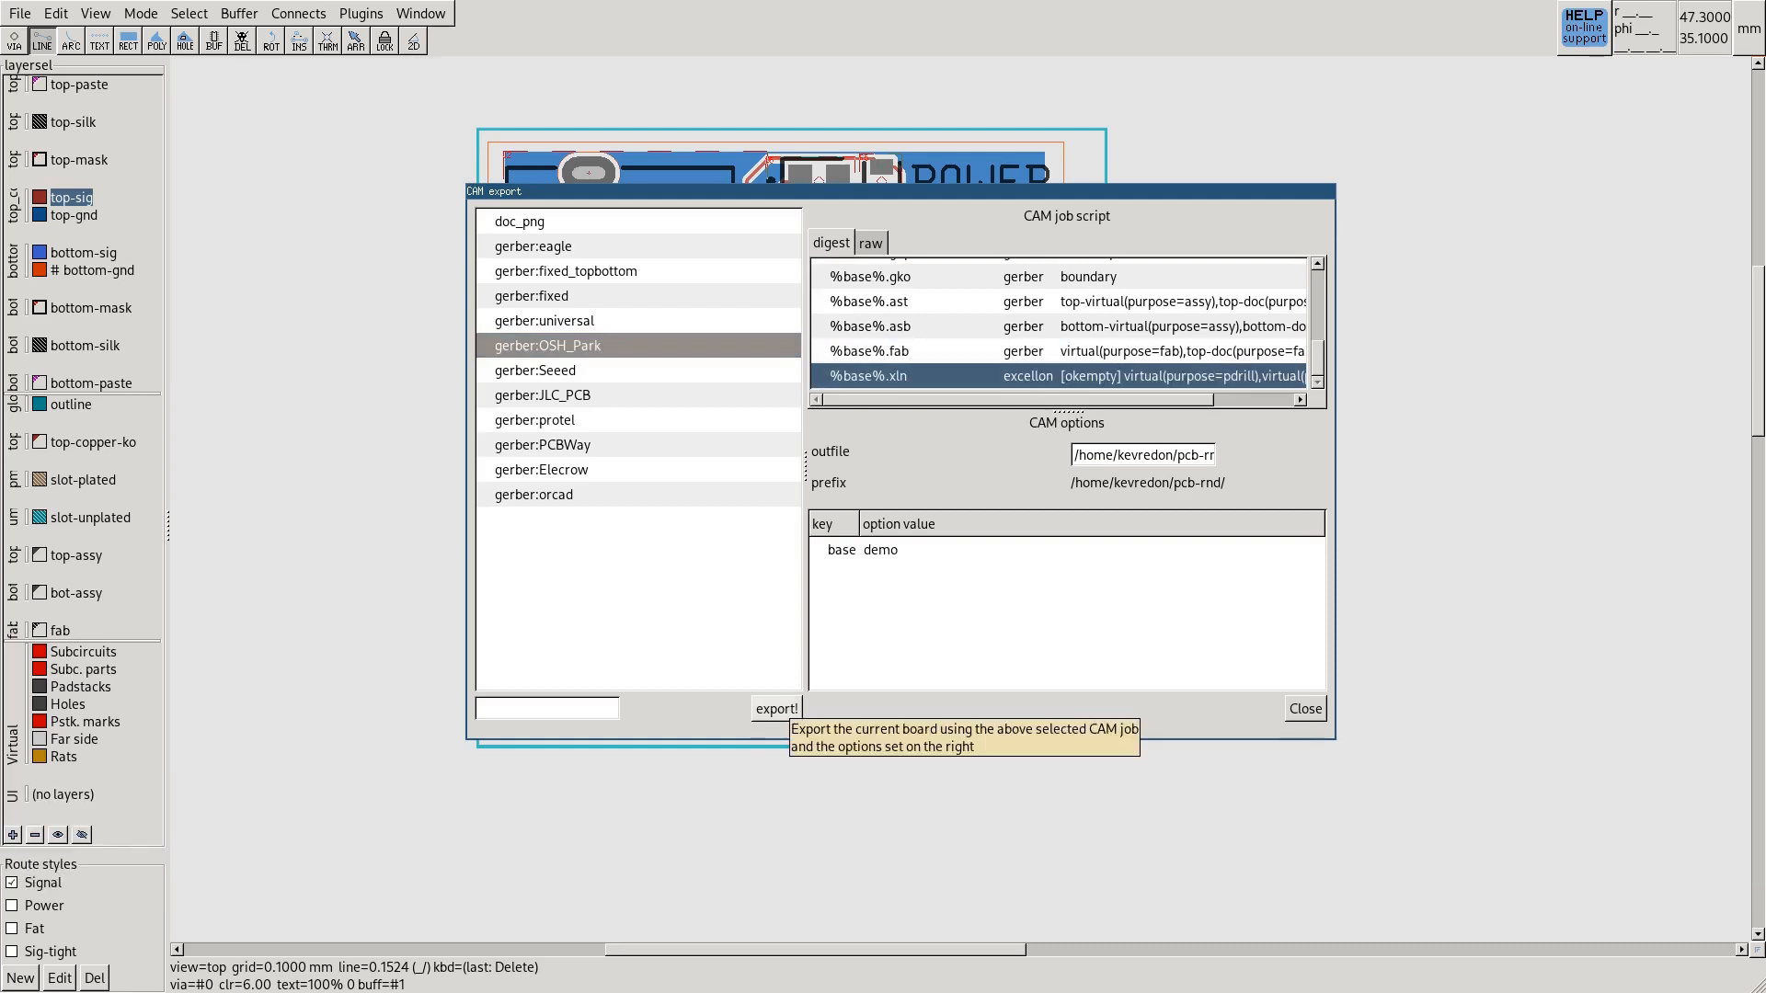
pyautogui.click(777, 709)
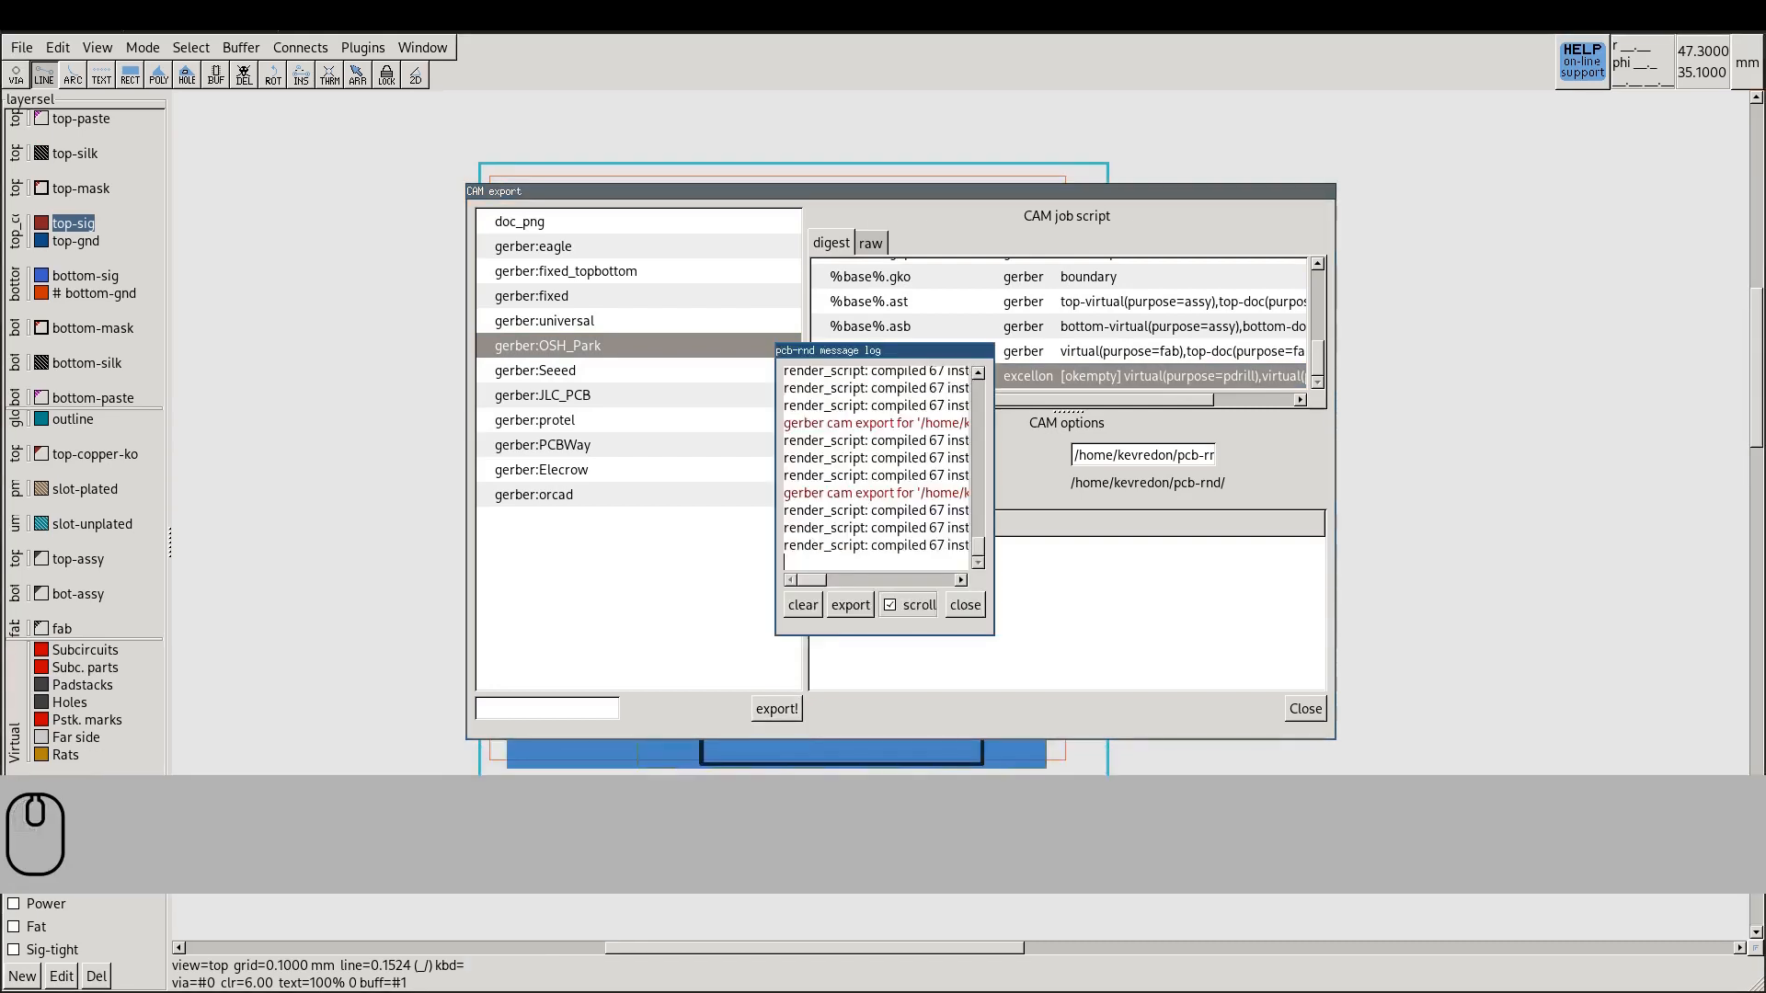
# Enlarge the message log and examine the export messages for the bottom-assembly and bottom-paste outputs
pyautogui.moveTo(992, 634); pyautogui.dragTo(1428, 718, button='right')
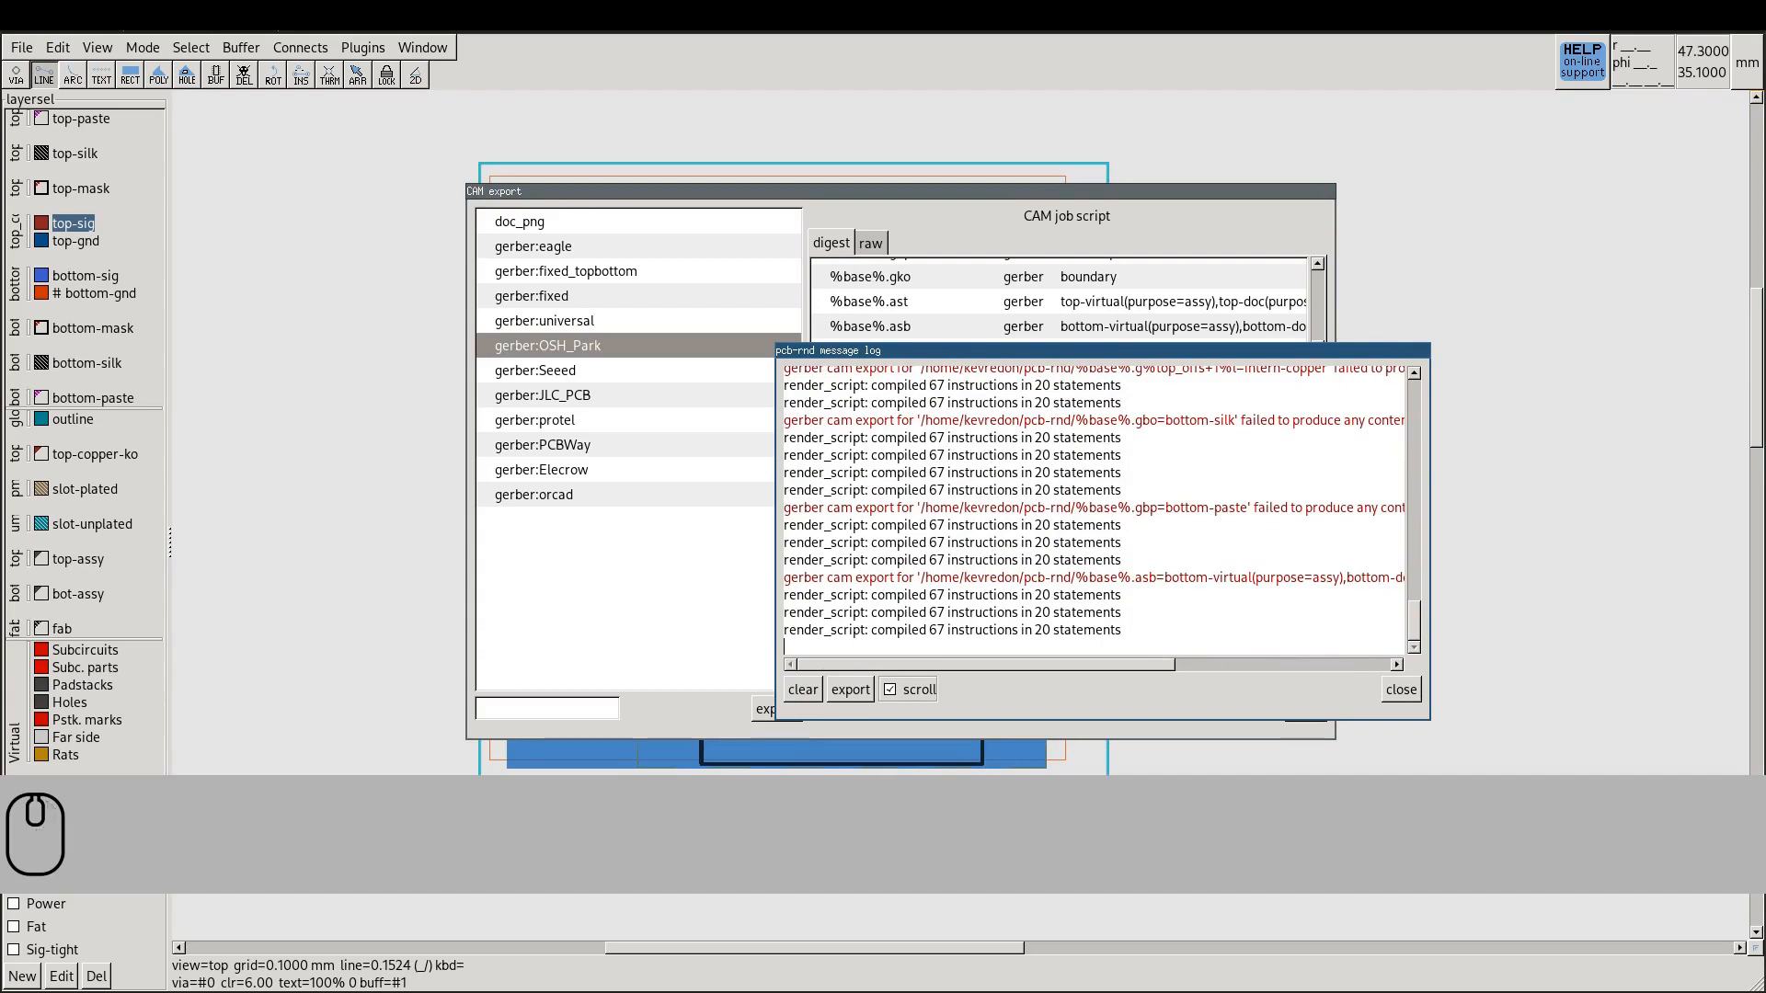
pyautogui.moveTo(985, 664); pyautogui.dragTo(1069, 664)
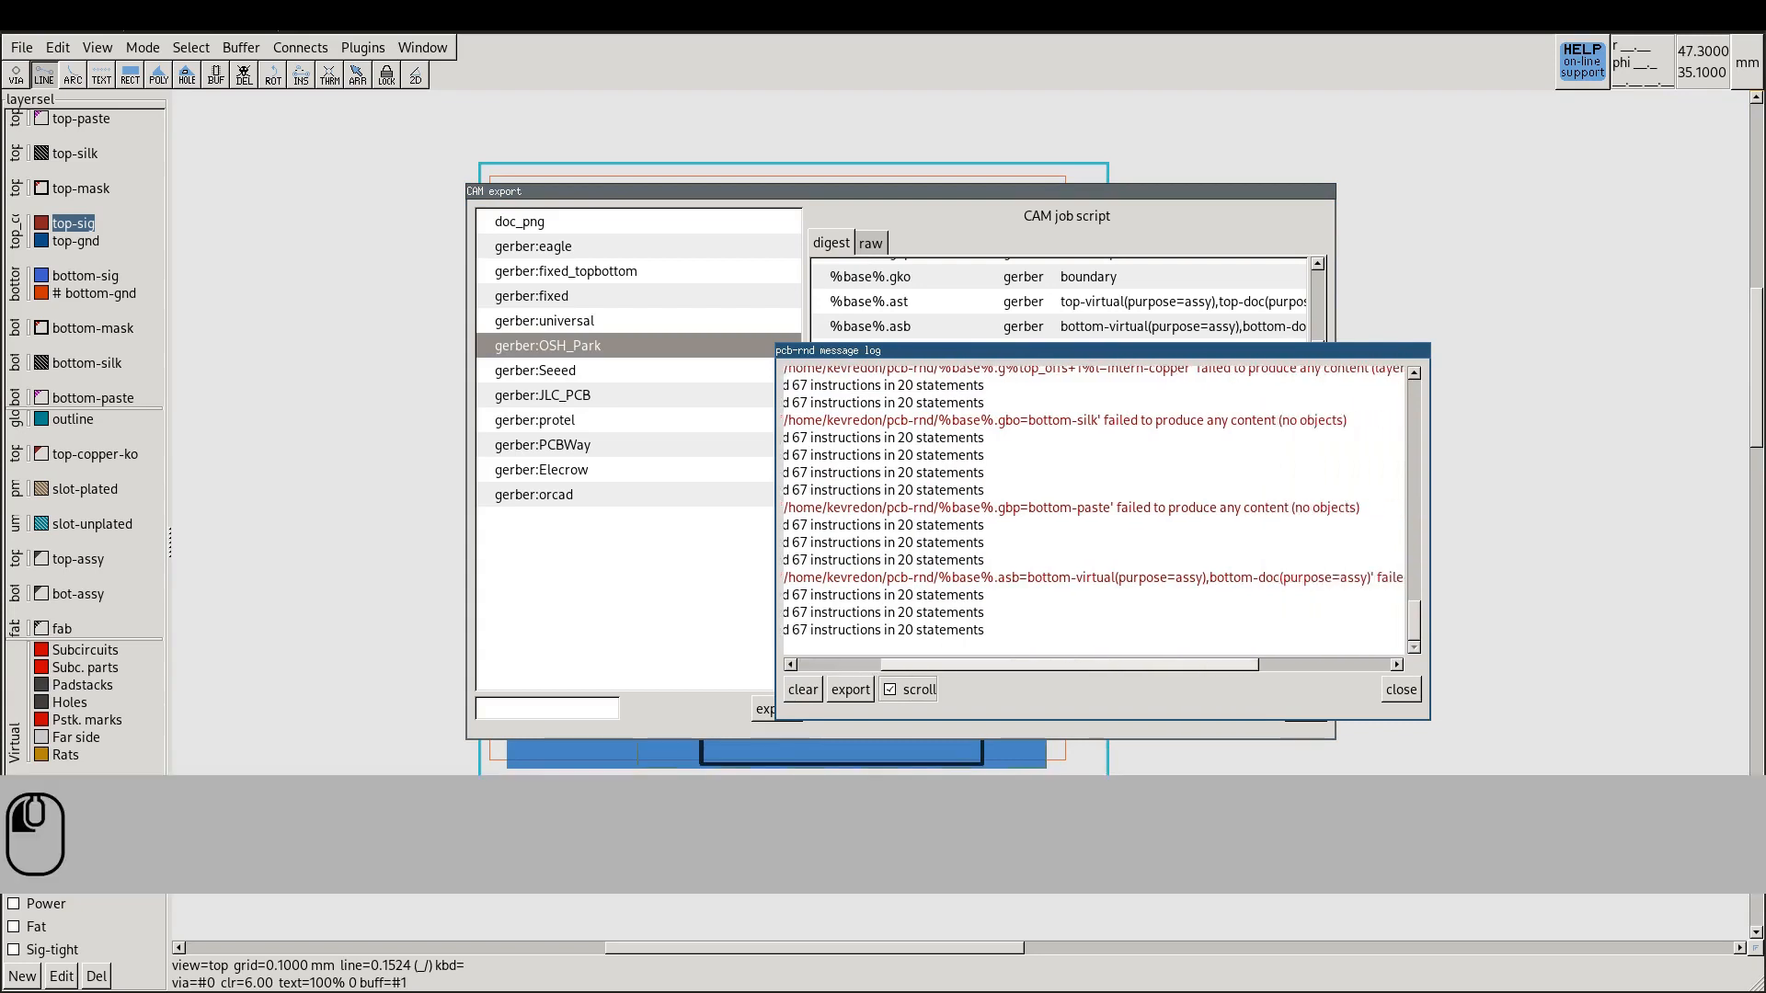
pyautogui.moveTo(1123, 578); pyautogui.dragTo(1319, 577)
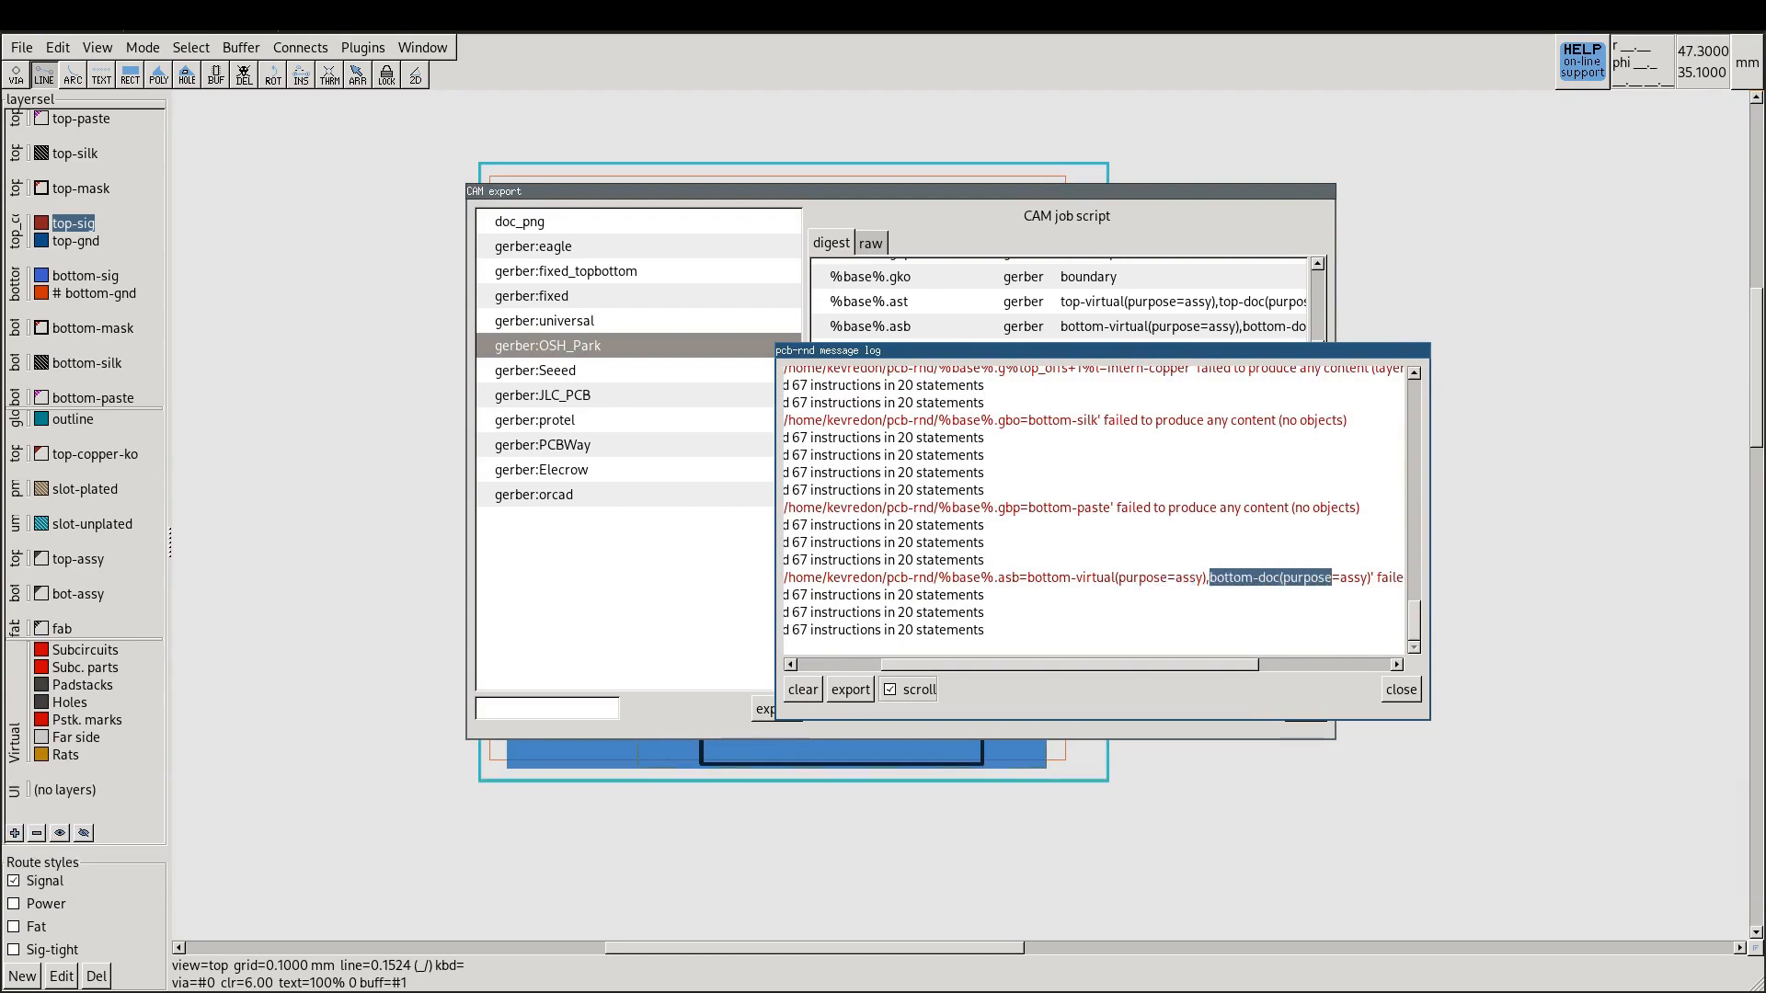
pyautogui.moveTo(1295, 507); pyautogui.dragTo(1359, 507)
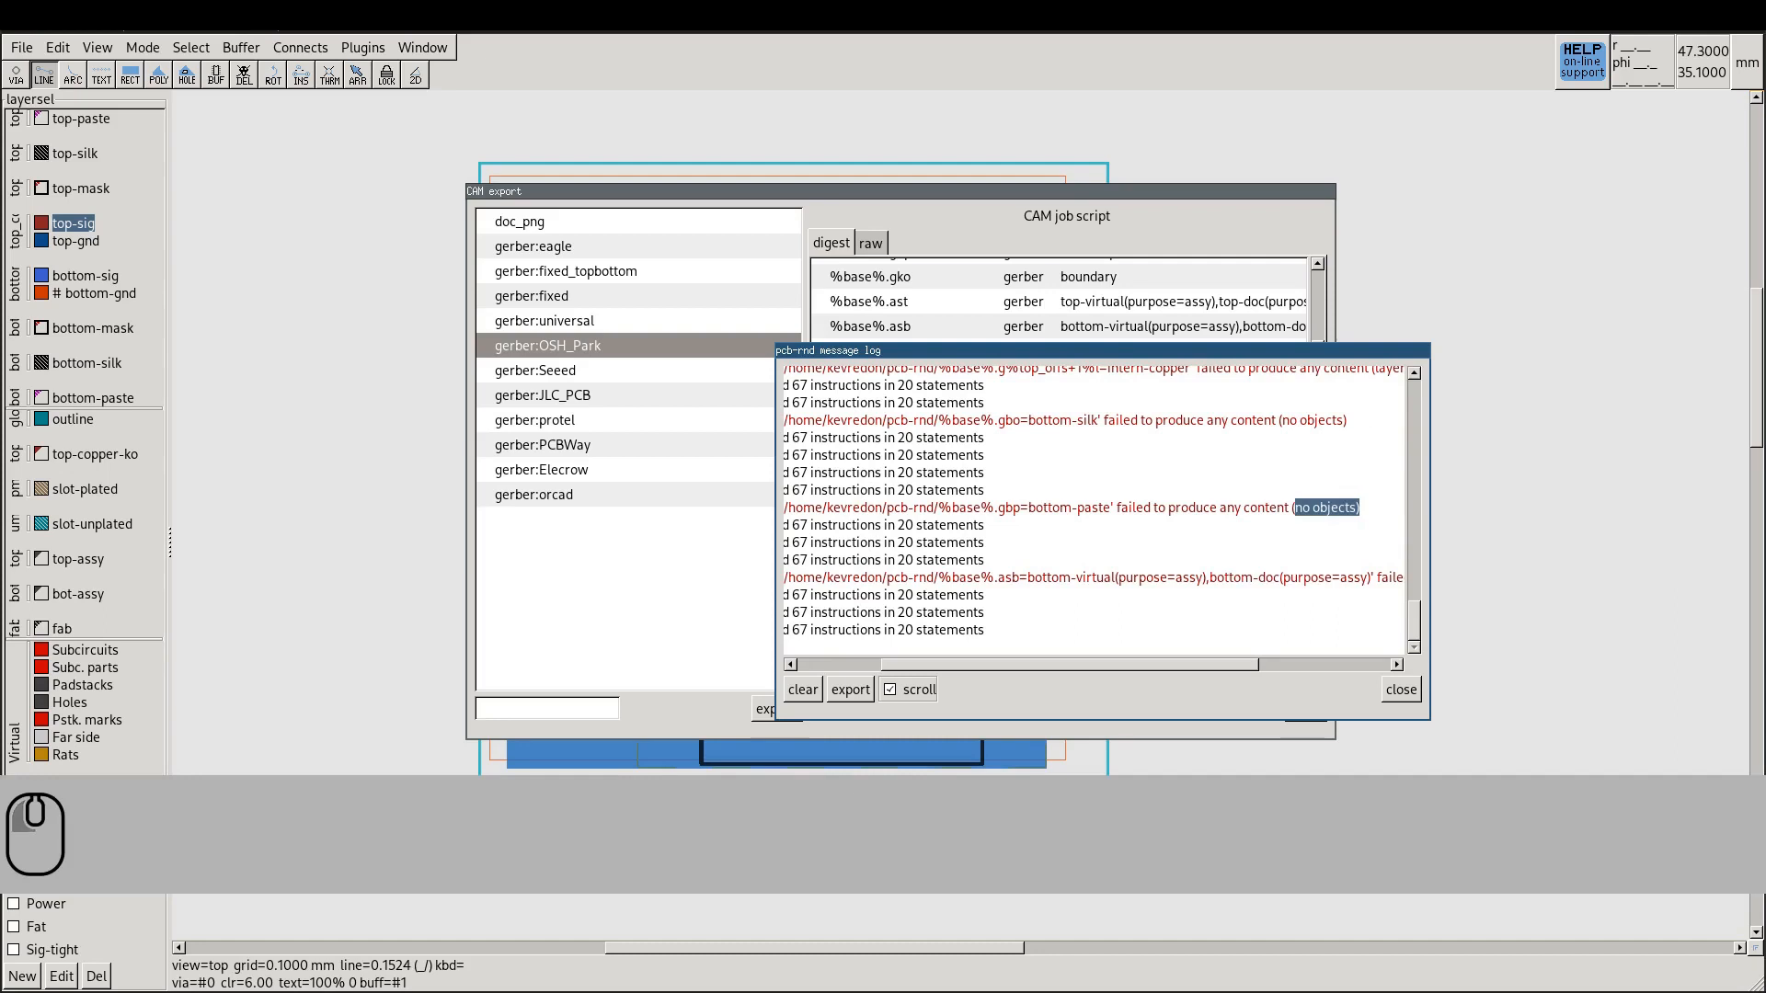
# Close the message log, switch to the file manager, and look through the exported files from demo.lht down in the pcb-rnd folder
pyautogui.moveTo(1070, 664); pyautogui.dragTo(986, 664)
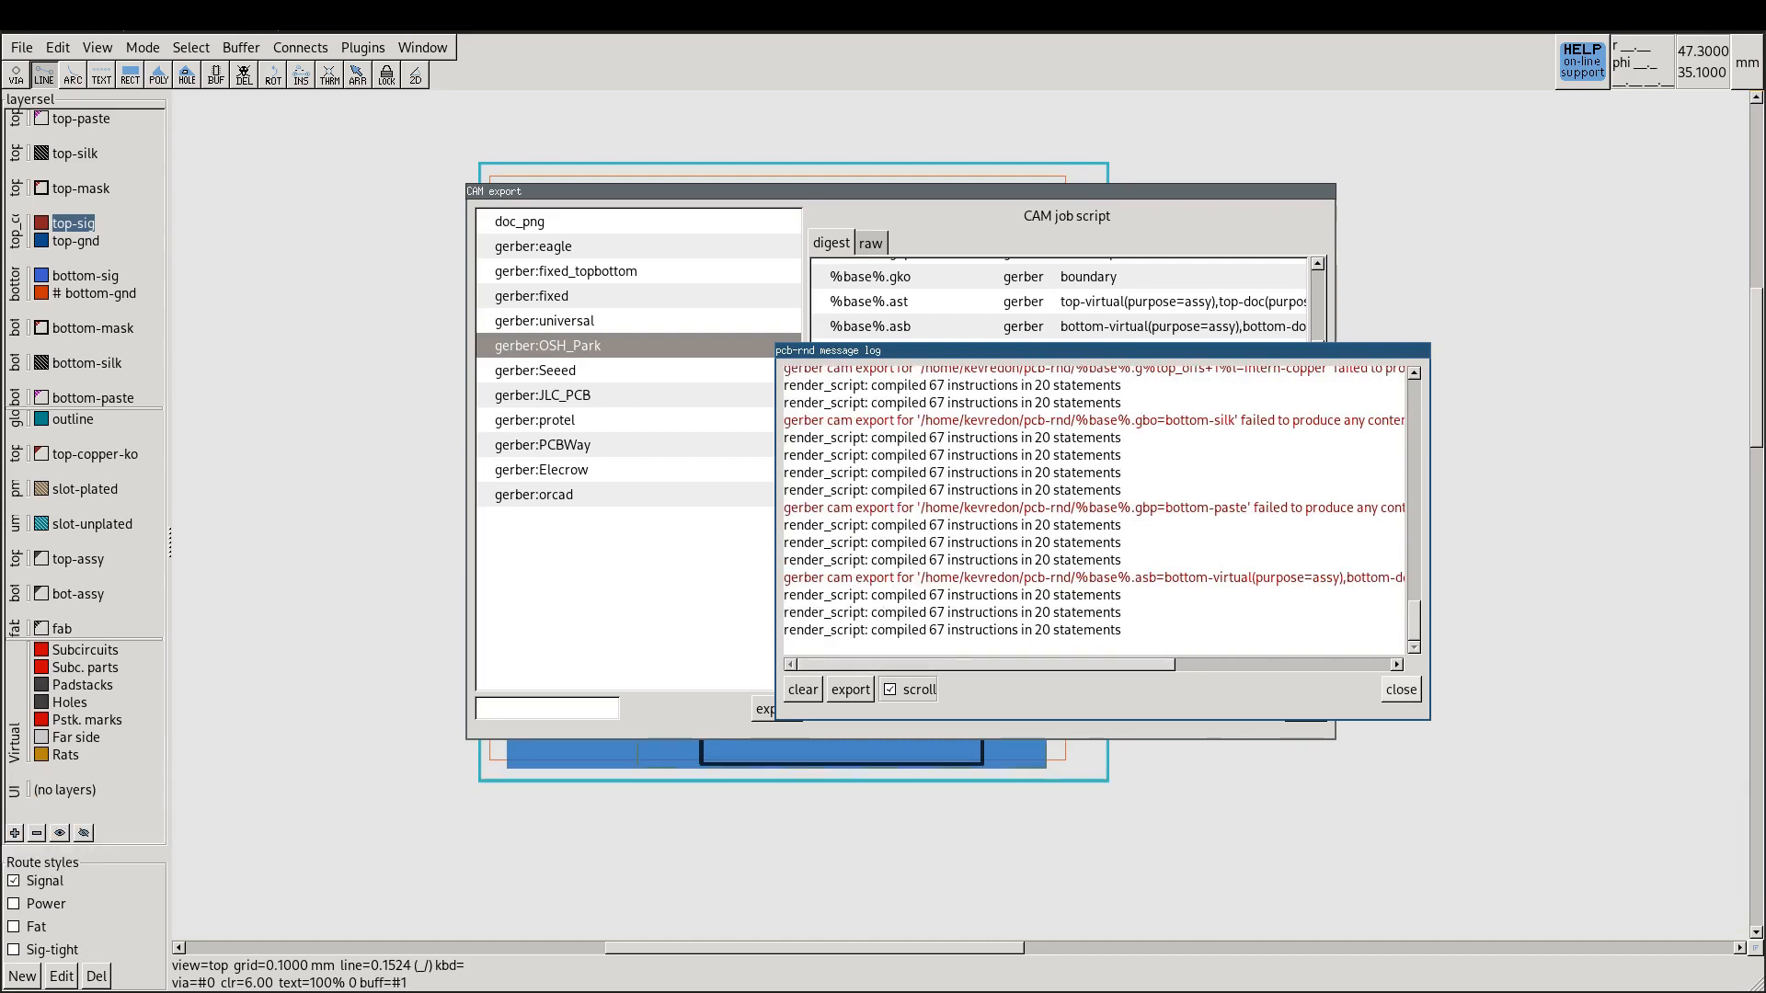
pyautogui.click(1401, 689)
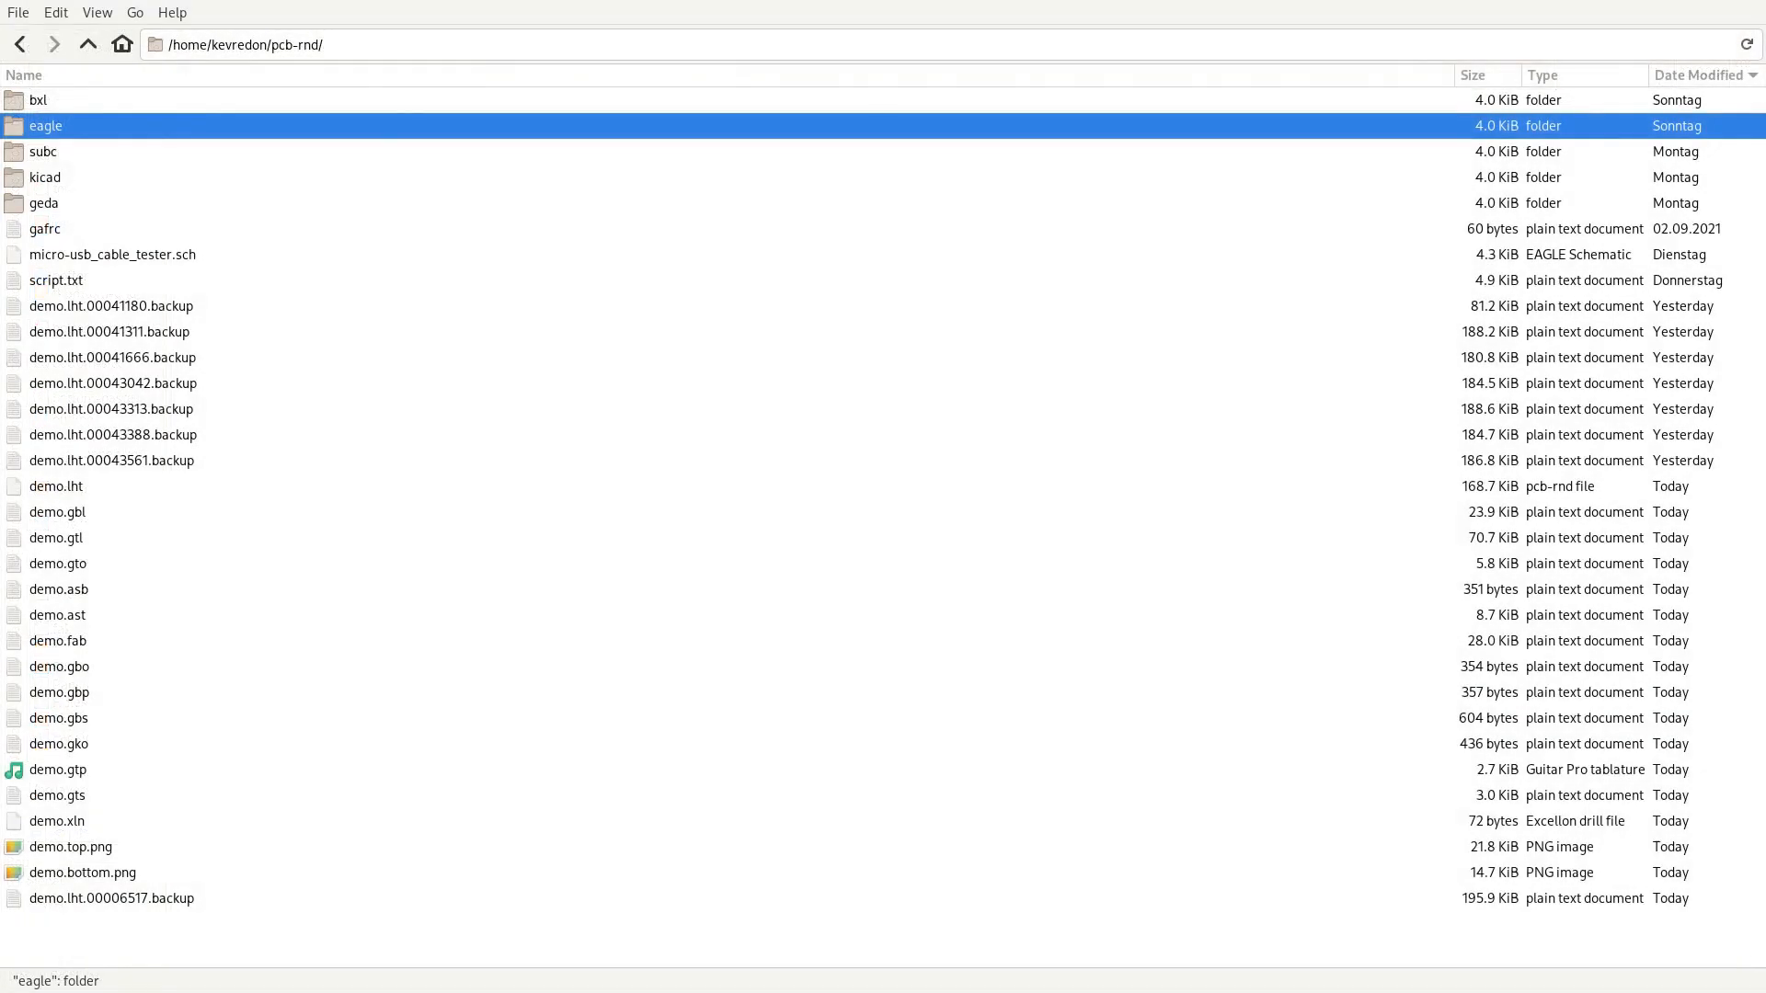
pyautogui.click(56, 486)
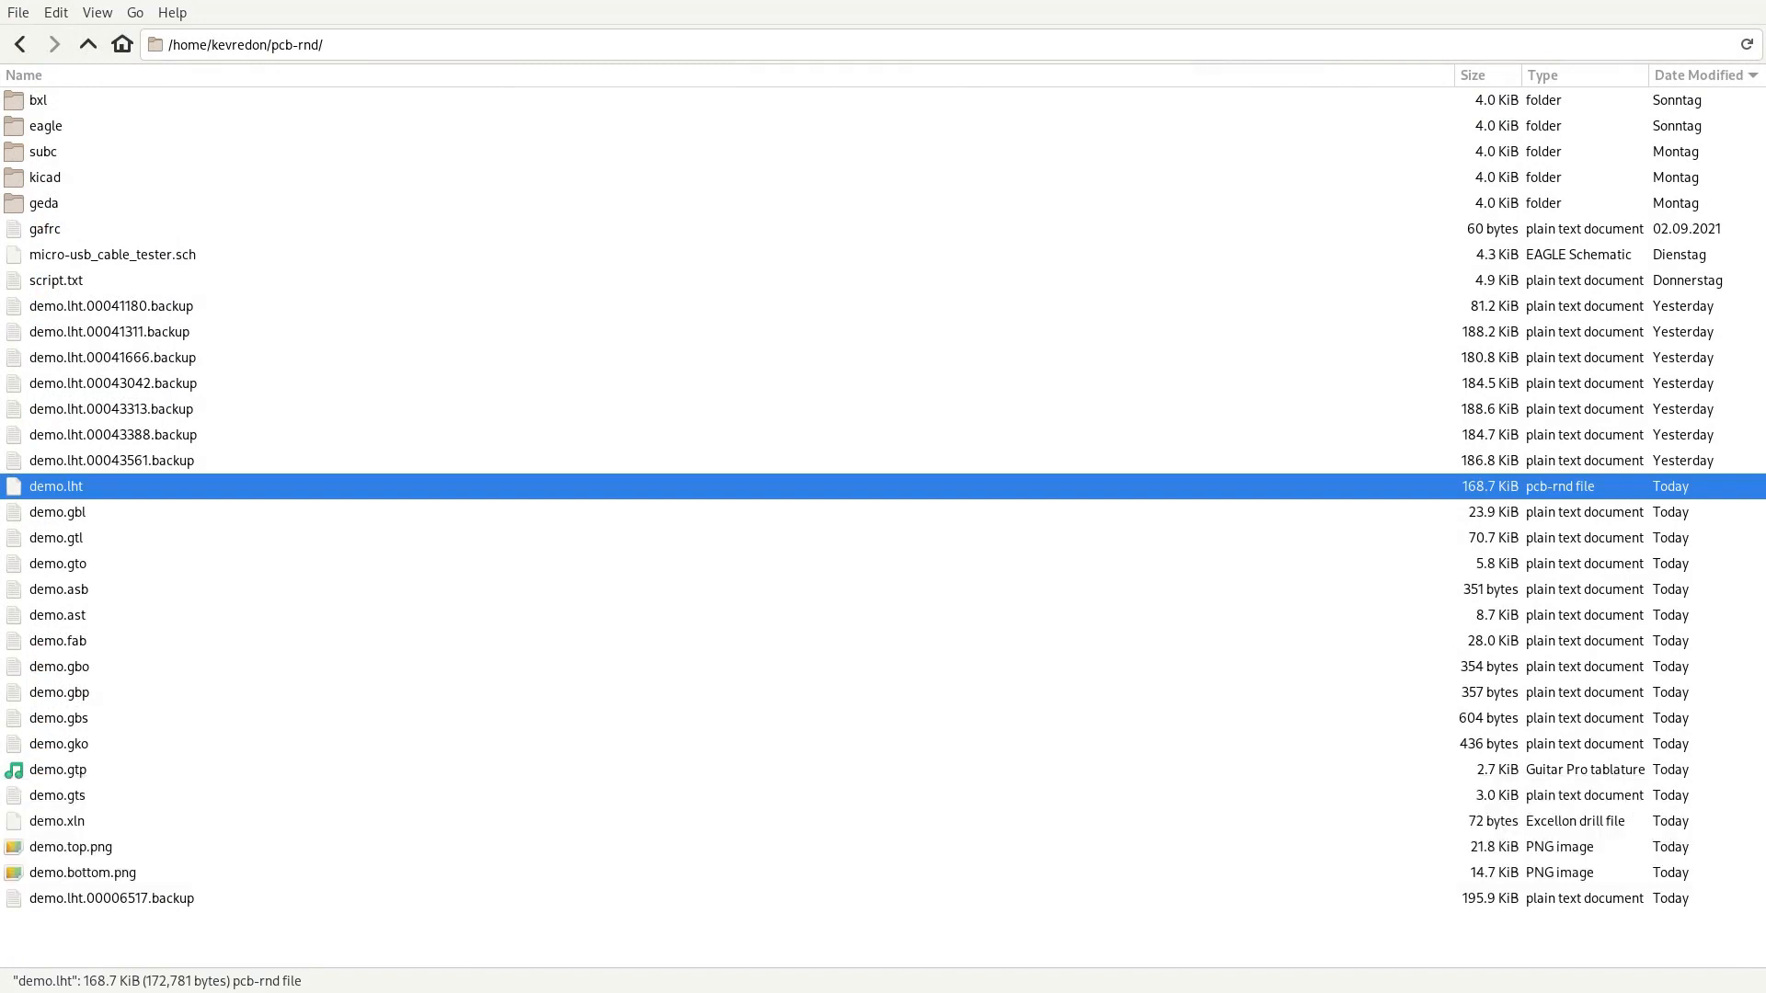
pyautogui.press('Down')
pyautogui.press('Down')
pyautogui.press('Down')
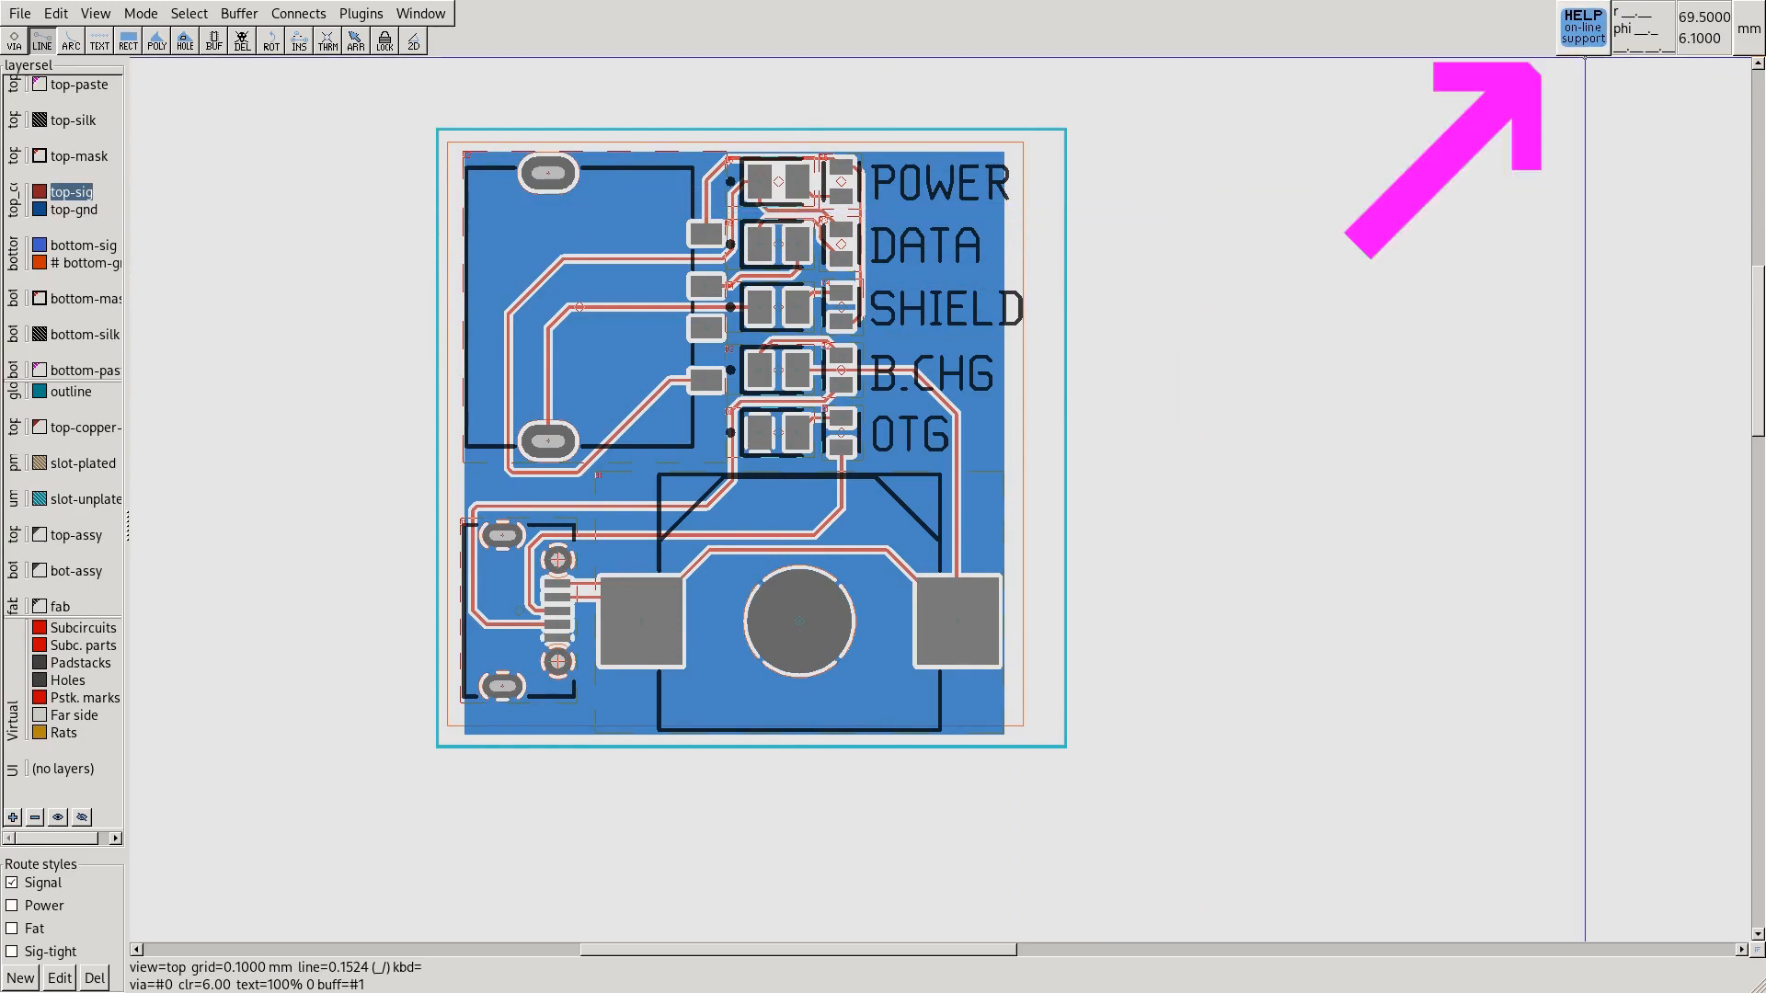
# Open the on-line support login, set the nickname to demo-user, and connect to the #pcb-rnd channel on irc.repo.hu
pyautogui.click(1583, 28)
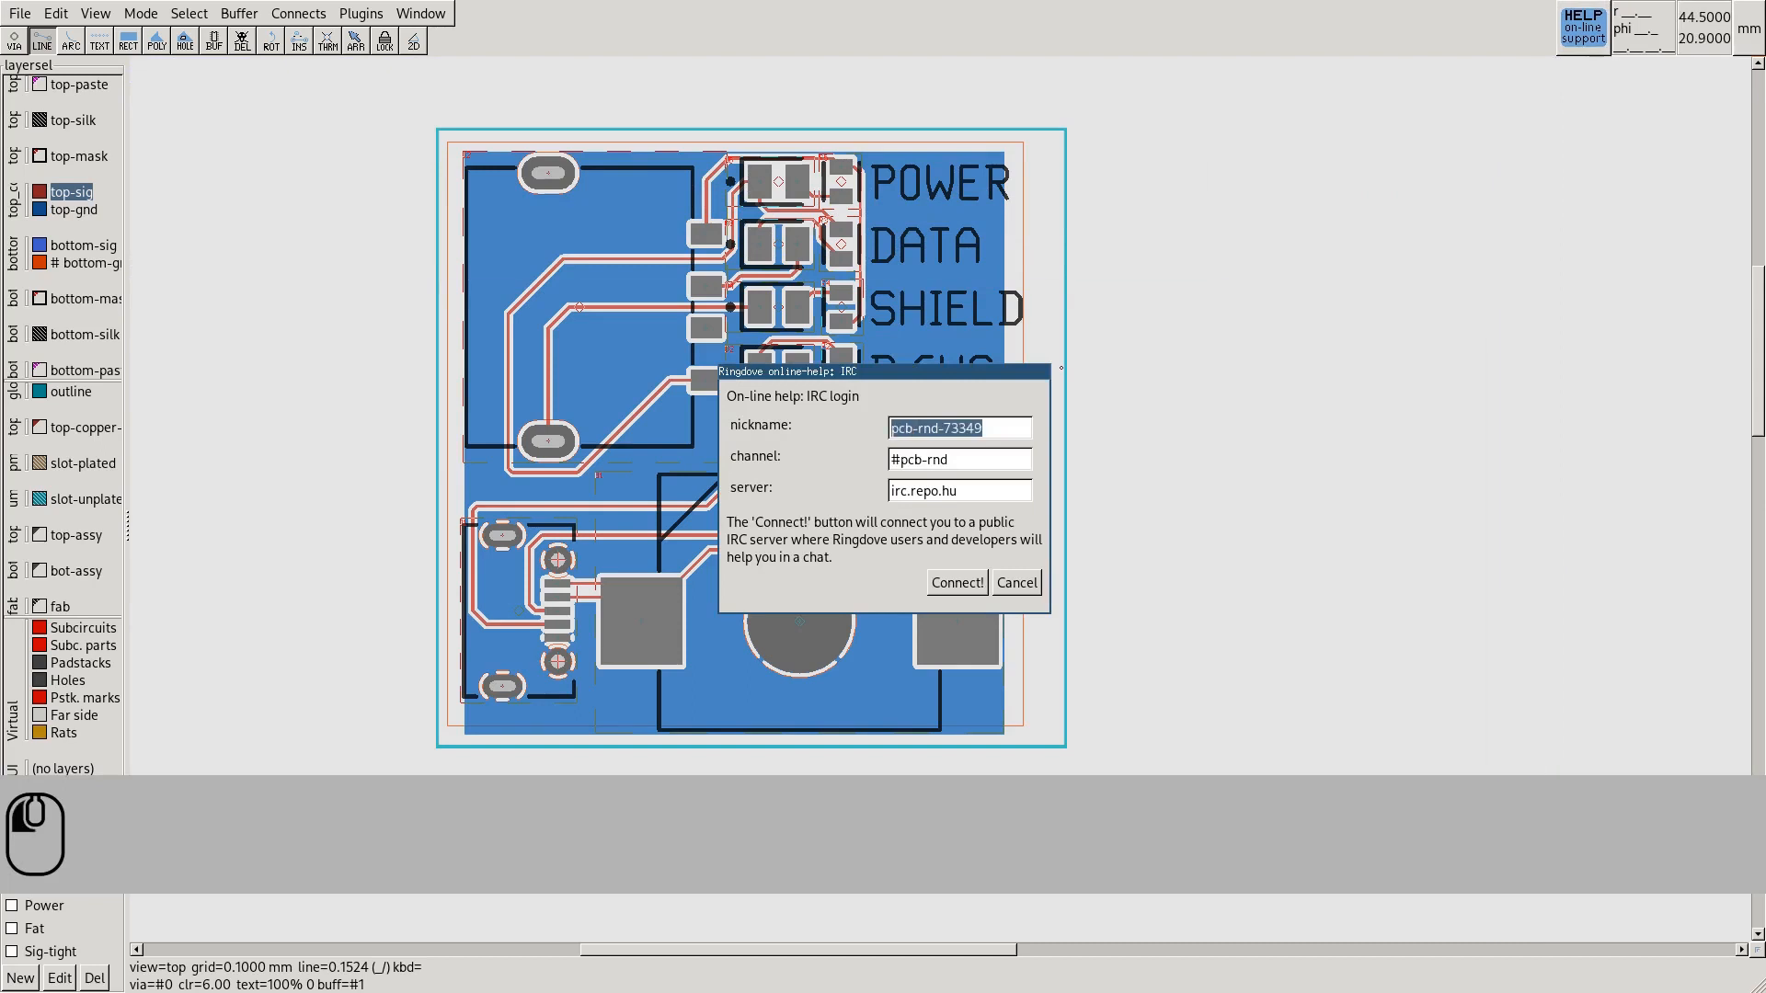
pyautogui.write('dem')
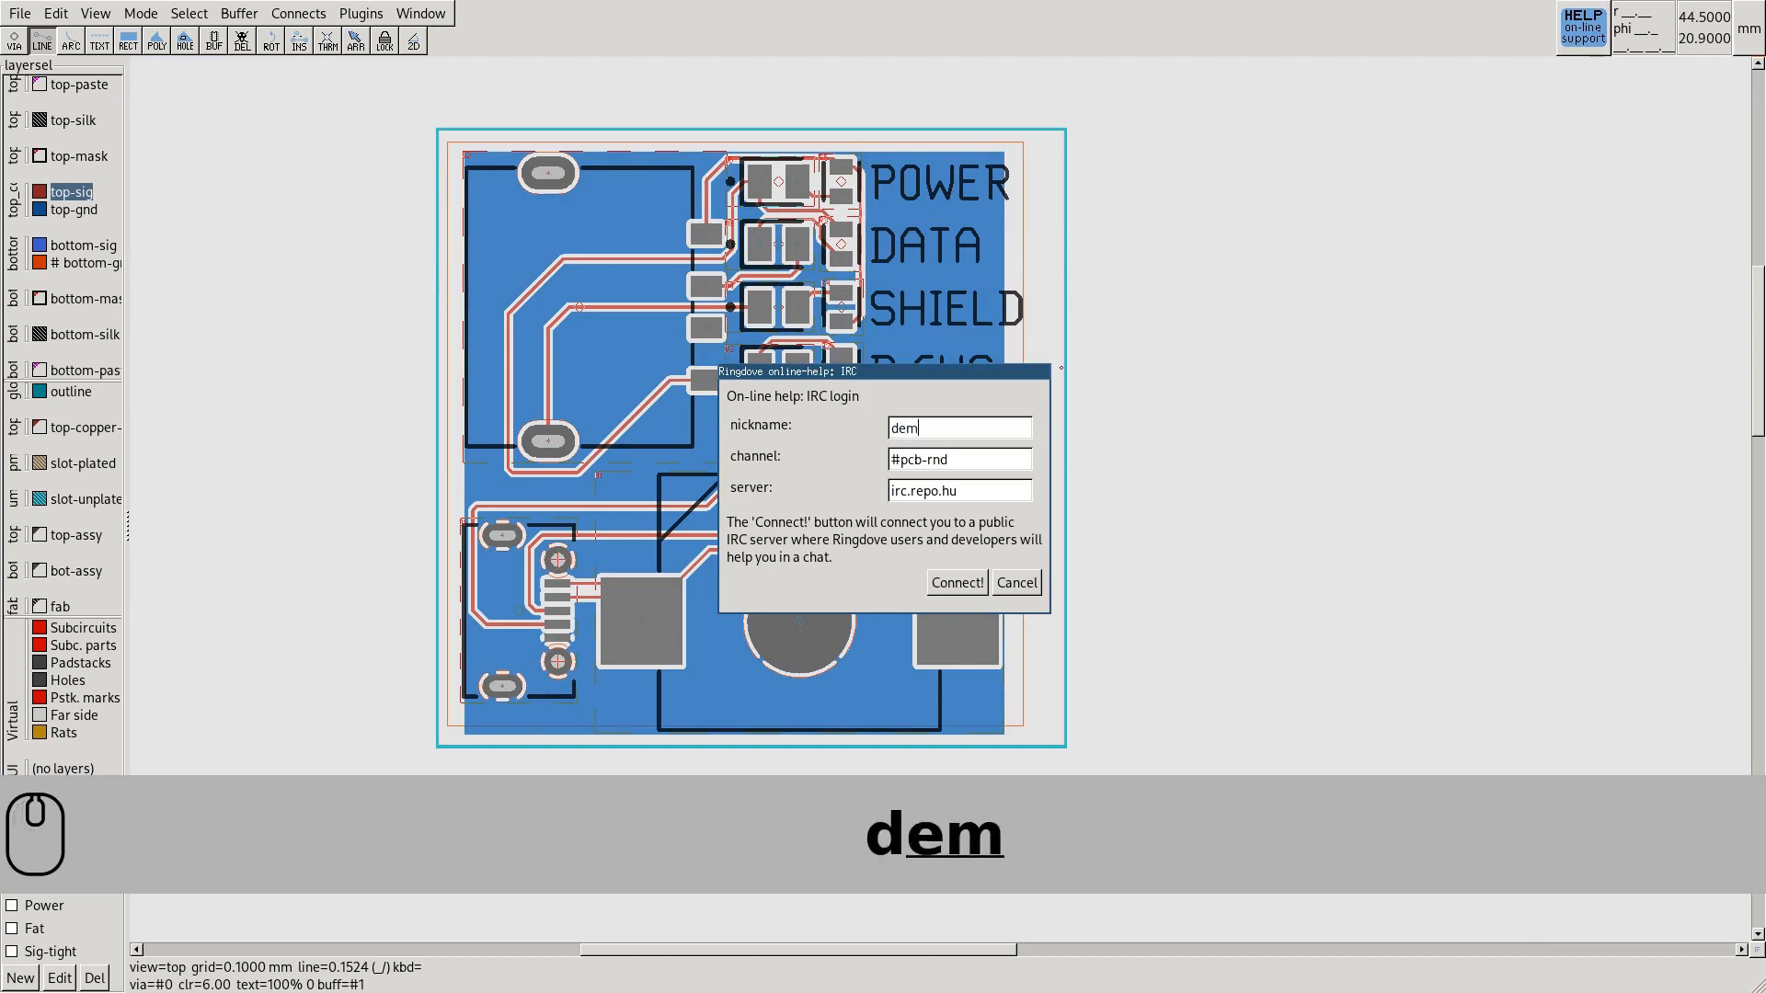
pyautogui.write('o-uiser')
pyautogui.press('BackSpace')
pyautogui.press('BackSpace')
pyautogui.press('BackSpace')
pyautogui.write('s')
pyautogui.press('BackSpace')
pyautogui.write('ser')
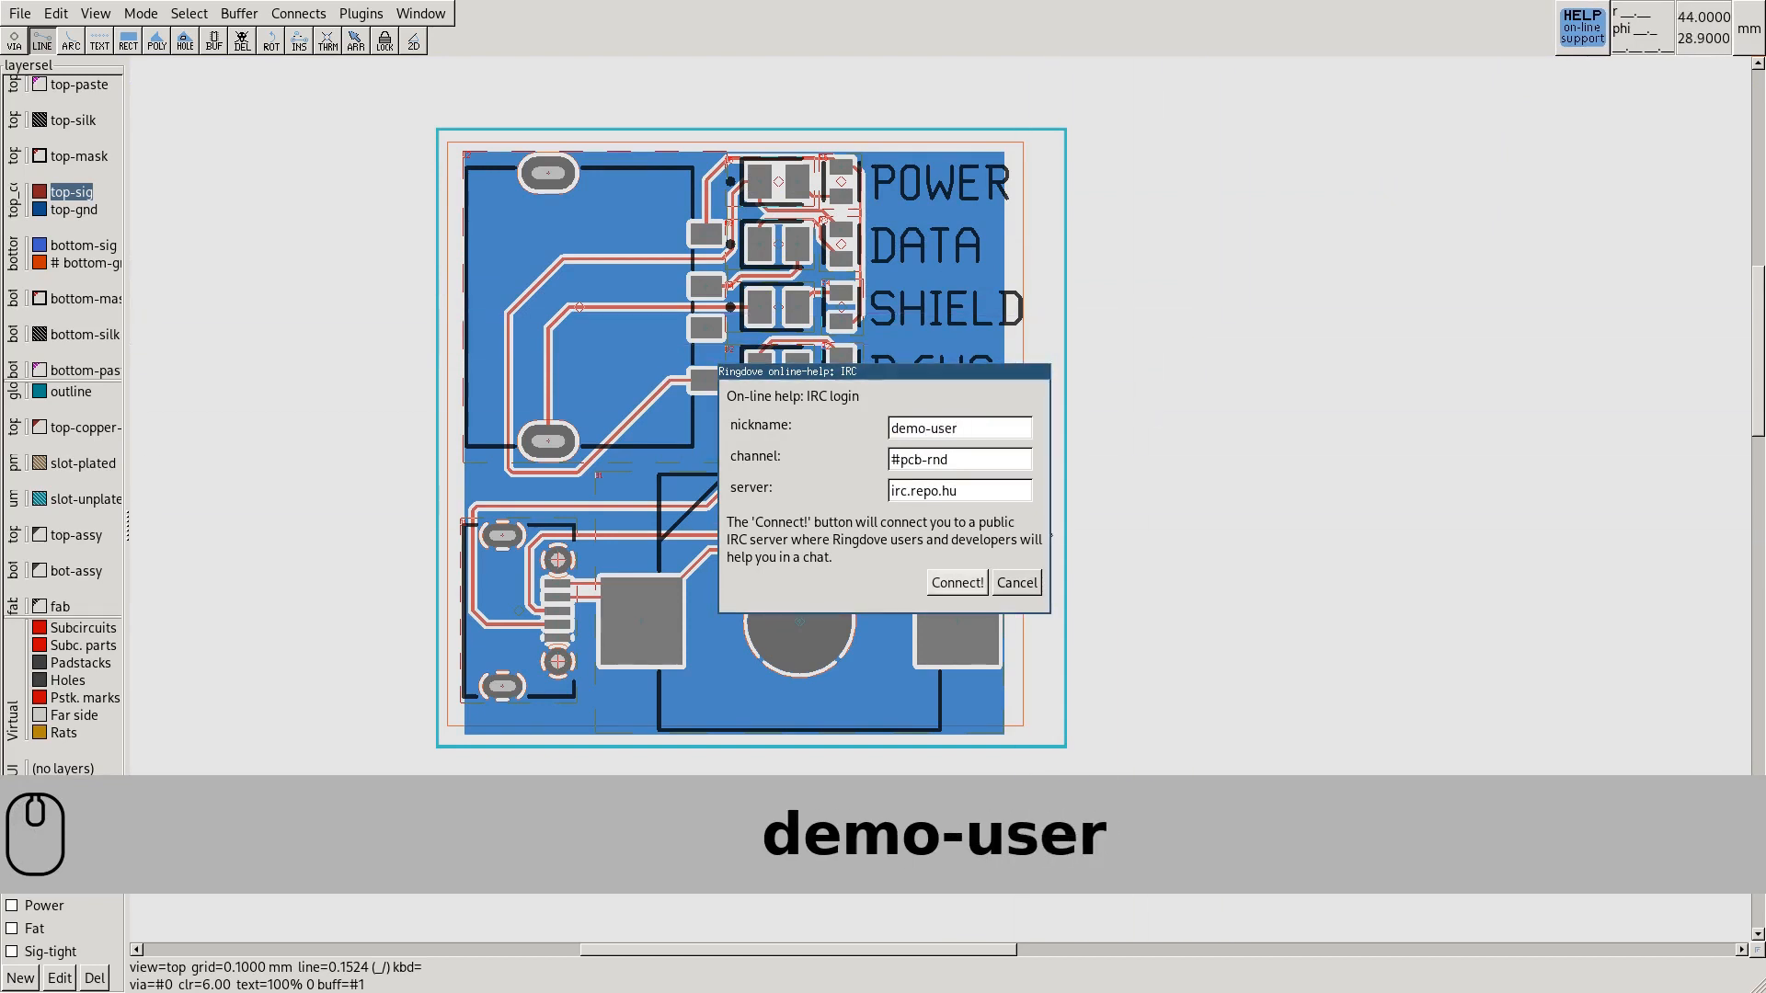
pyautogui.press('Return')
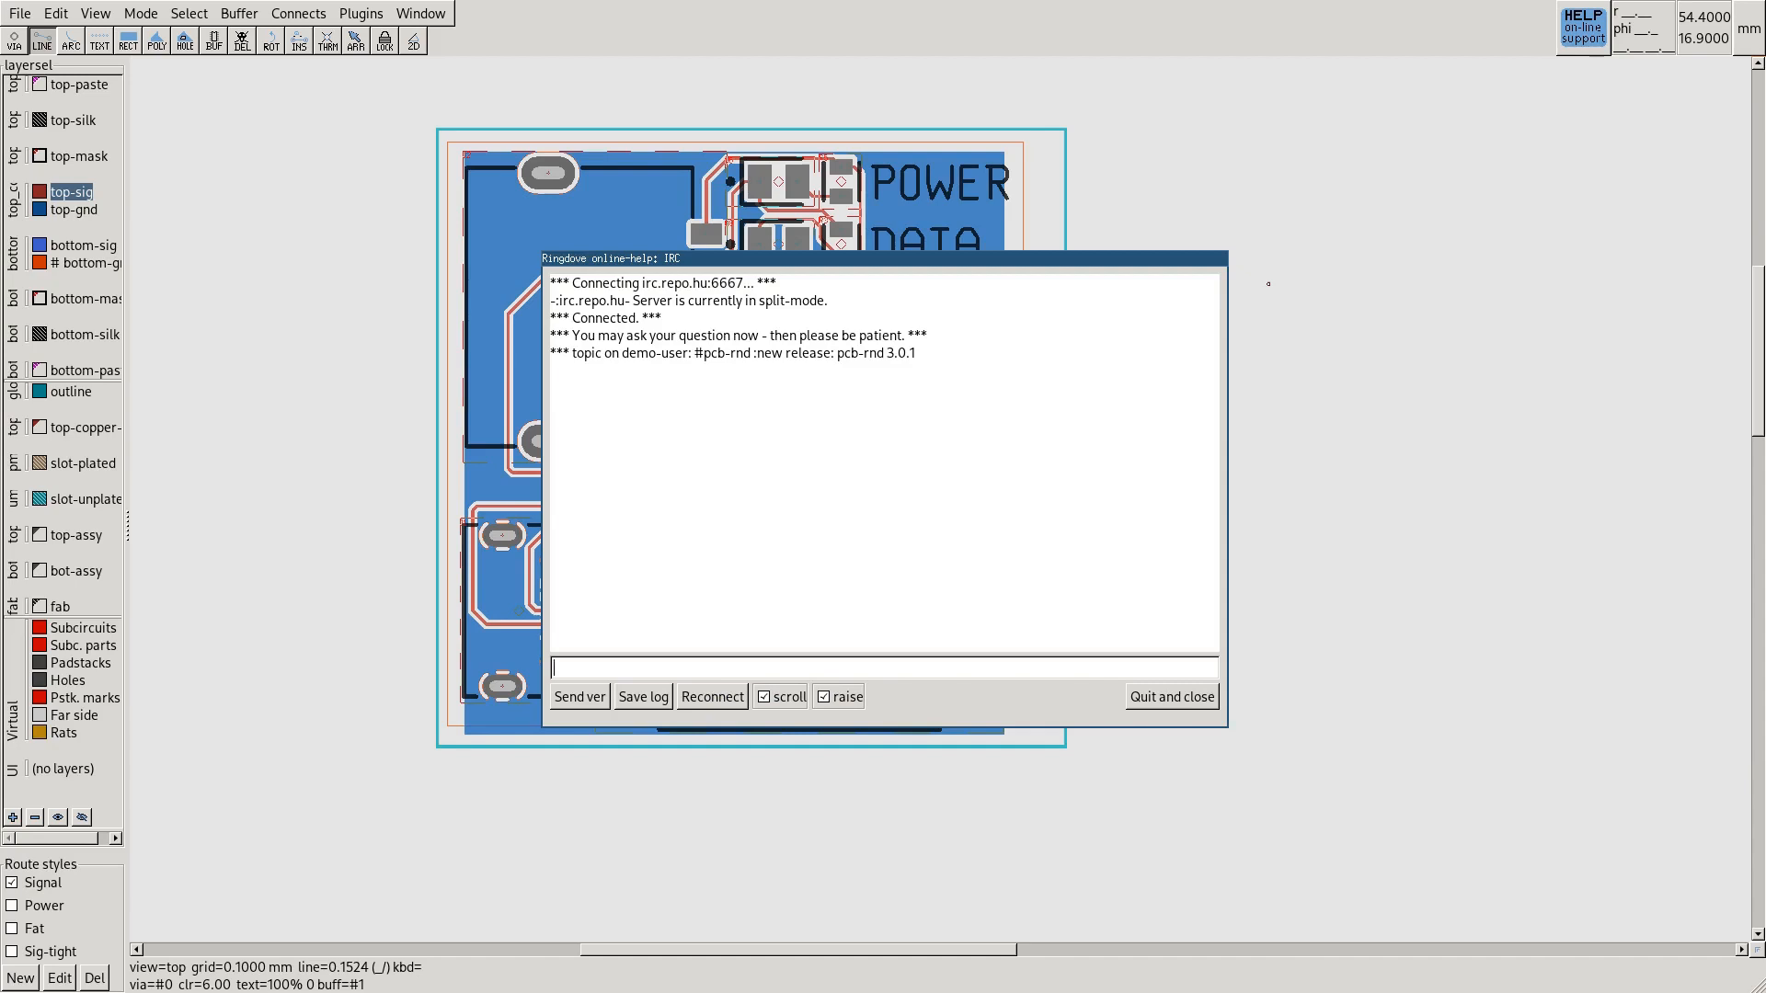
# Send the chat message "hi, this is just a test for the demo video :)" to the support channel
pyautogui.write('hi, this is just a test for the demo video :)')
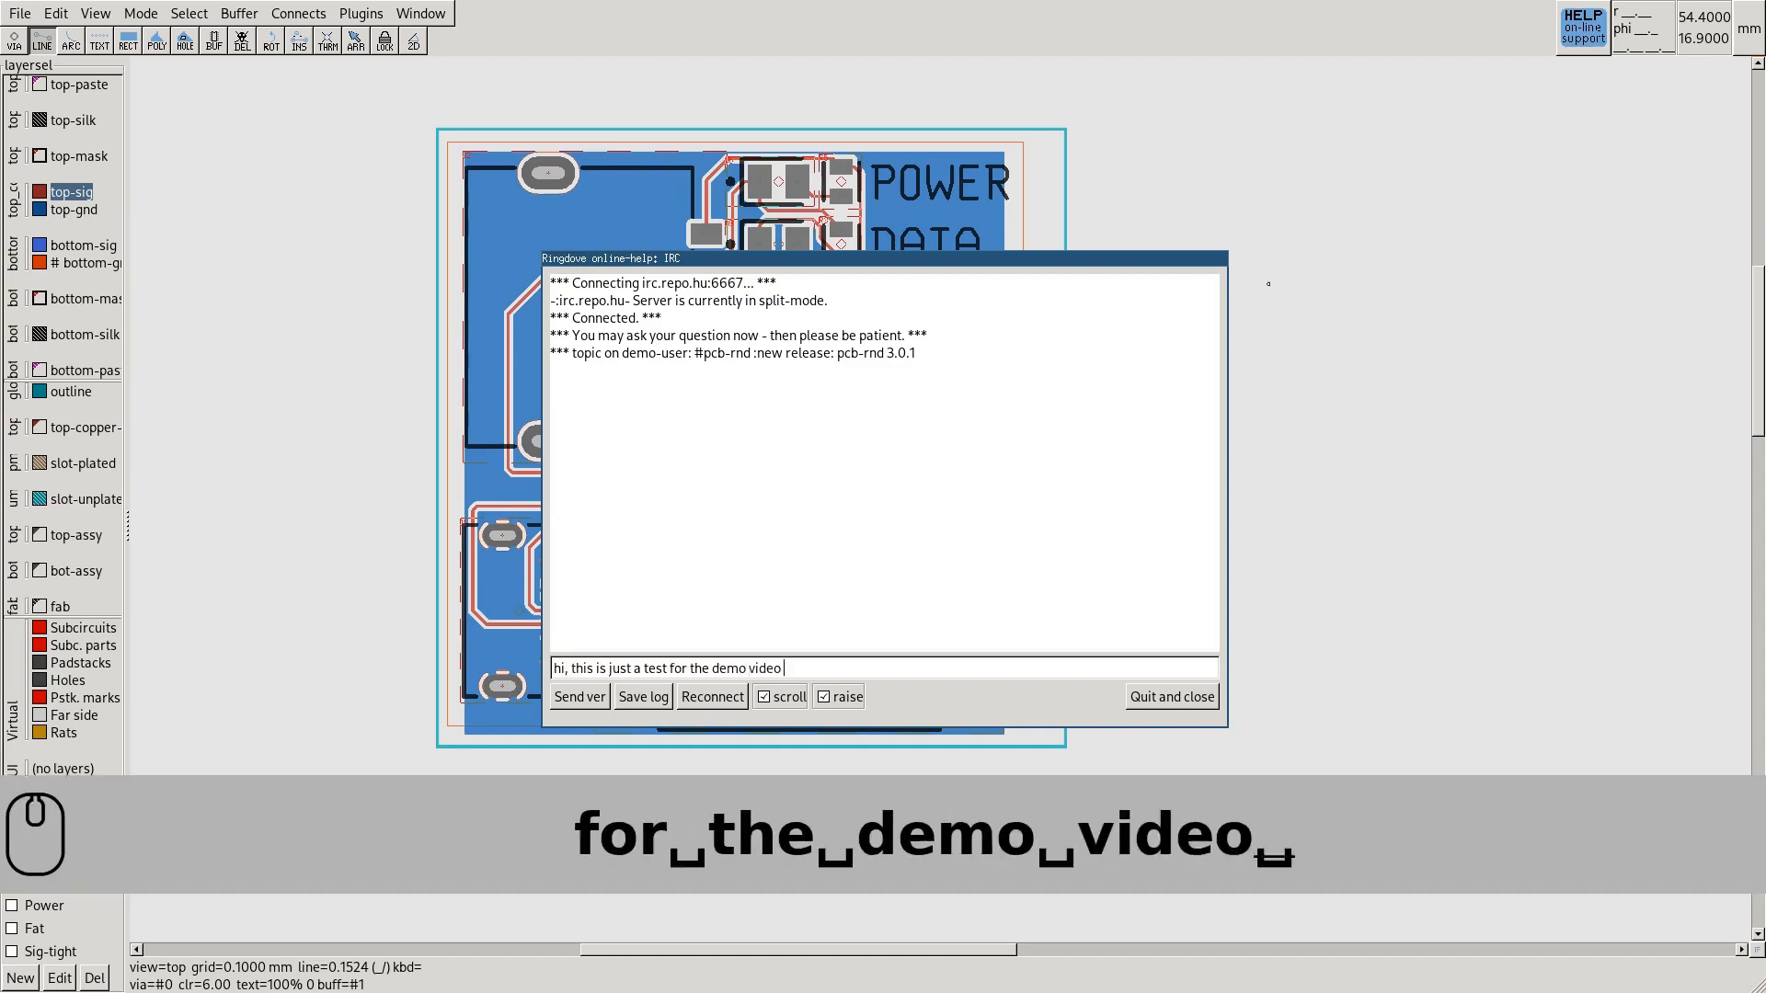
pyautogui.press('Return')
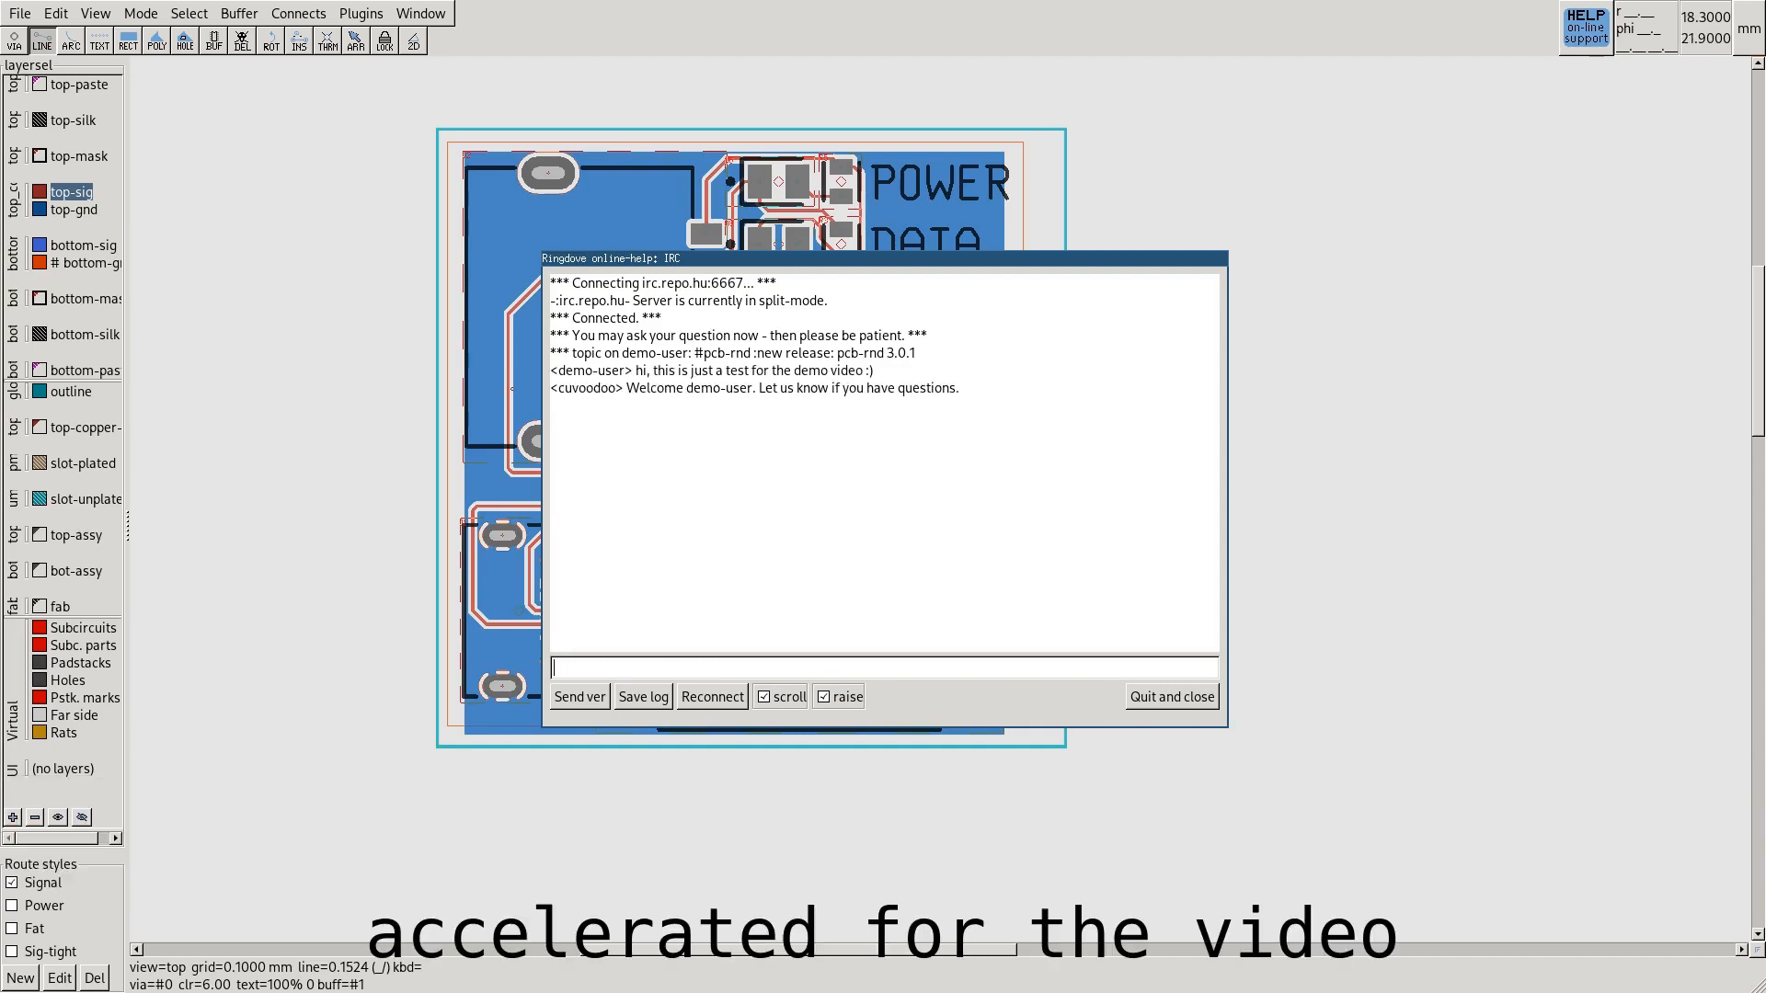